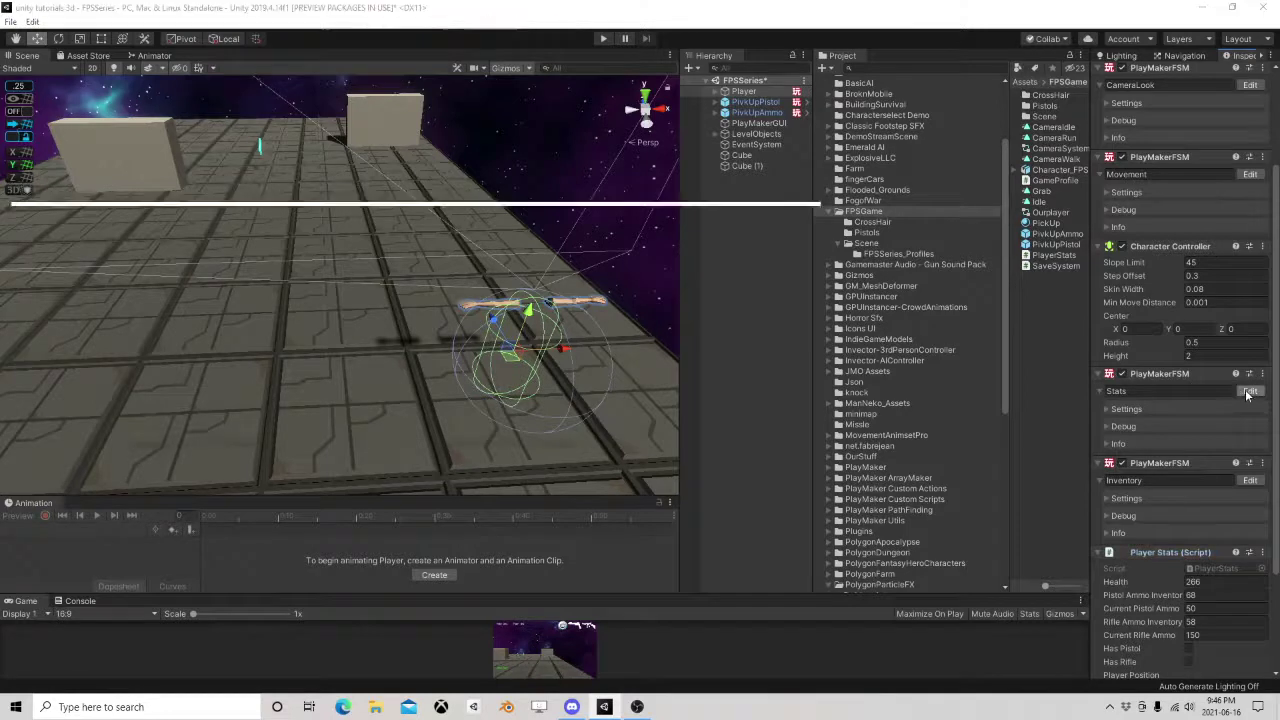
Add a new state between START and the NewGame state in the Player's Stats FSM.
drag(500, 252, 546, 140)
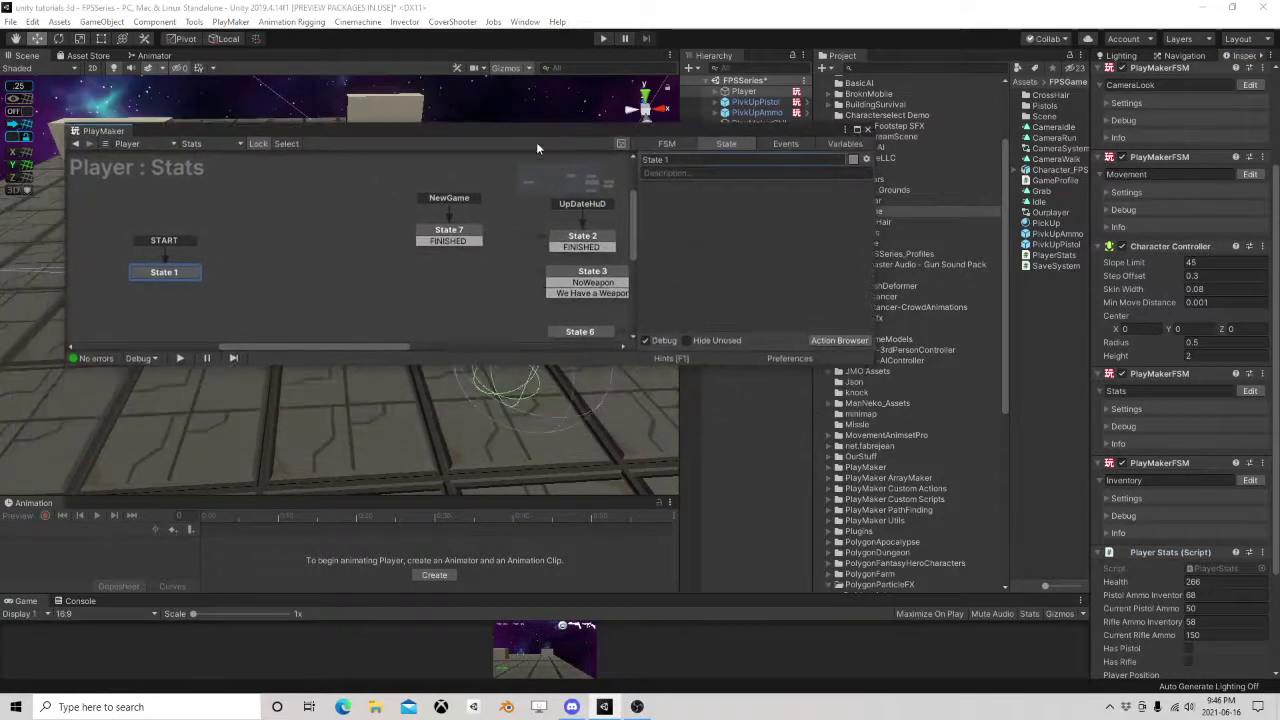
scroll(454, 276, down, 3)
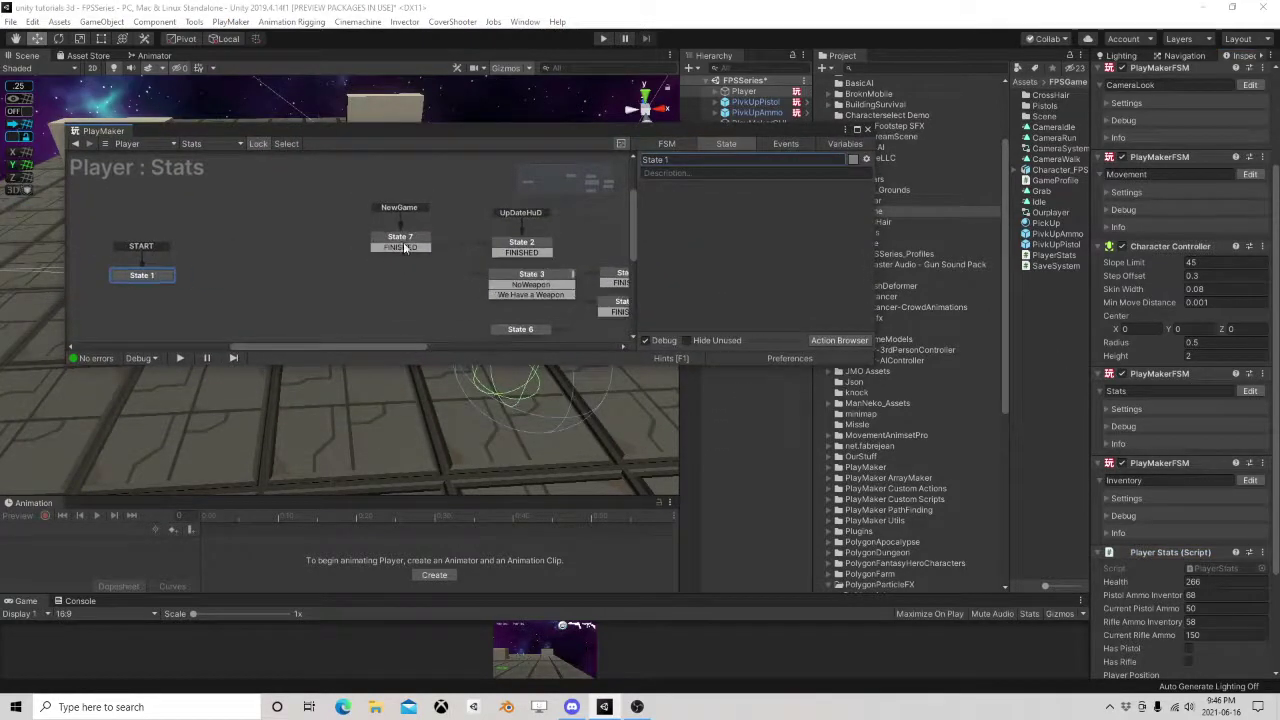
click(406, 245)
drag(406, 245, 397, 241)
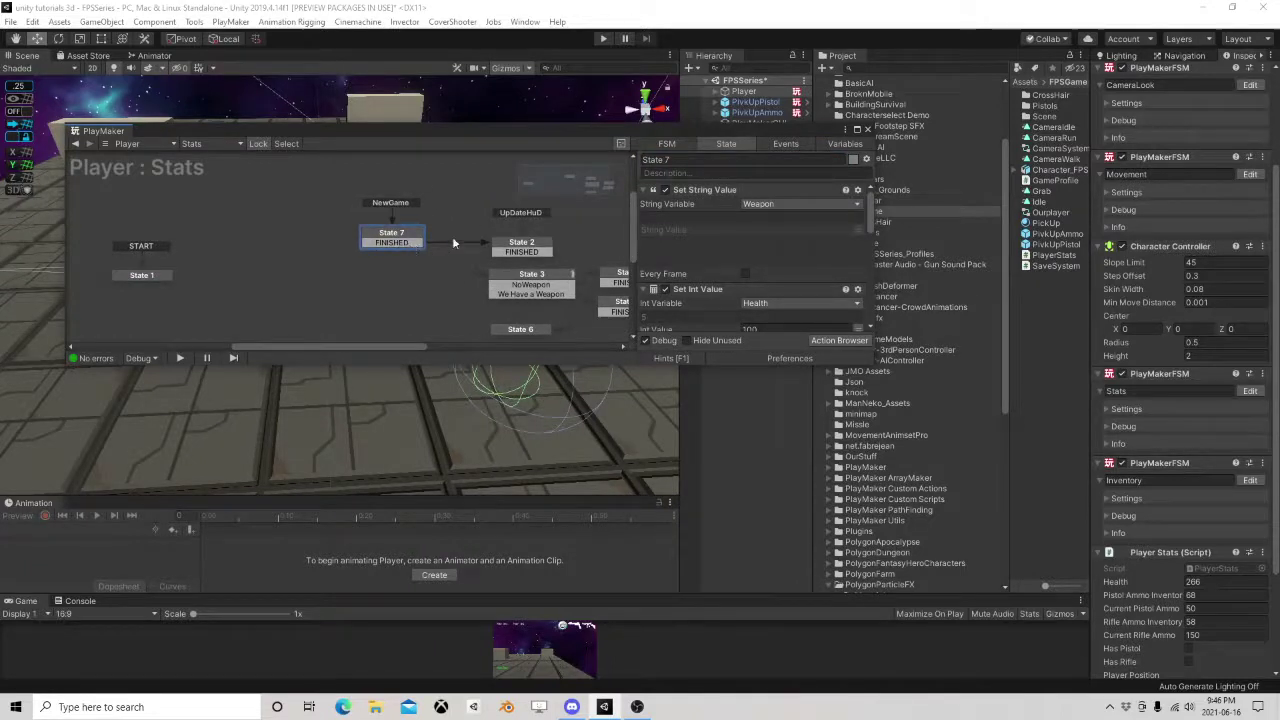
click(519, 251)
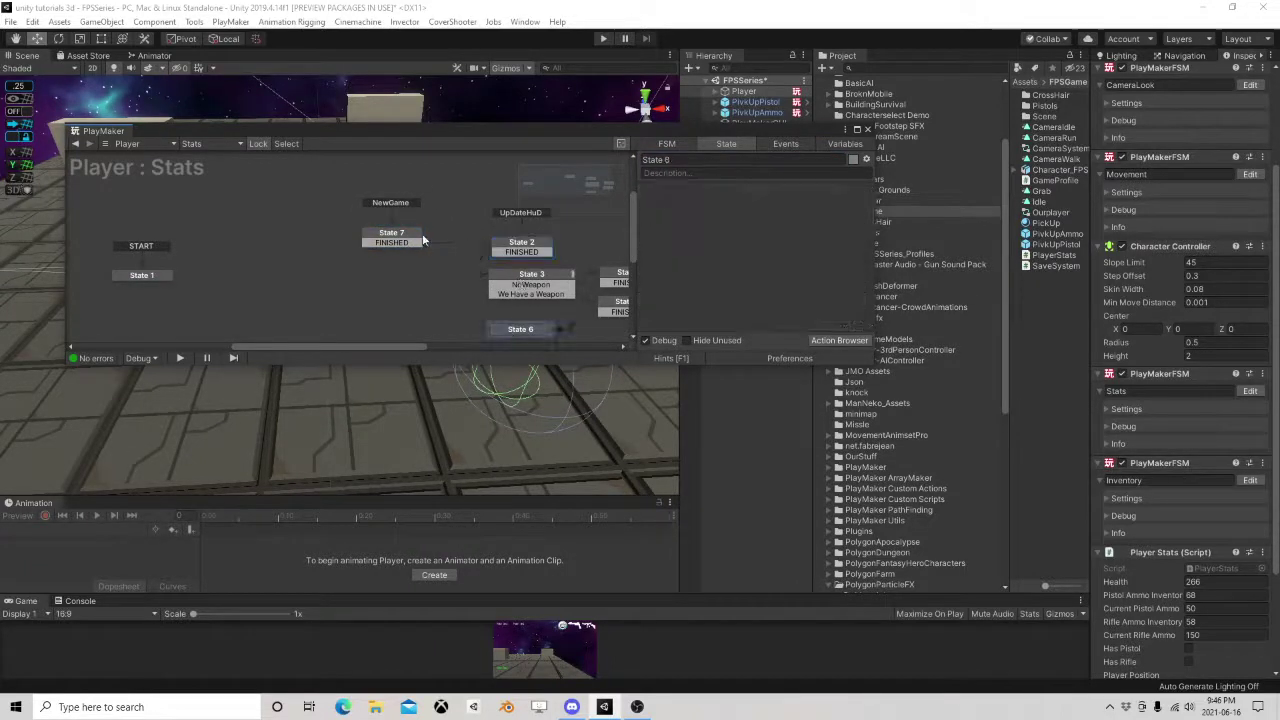
click(397, 241)
middle_drag(298, 270, 443, 303)
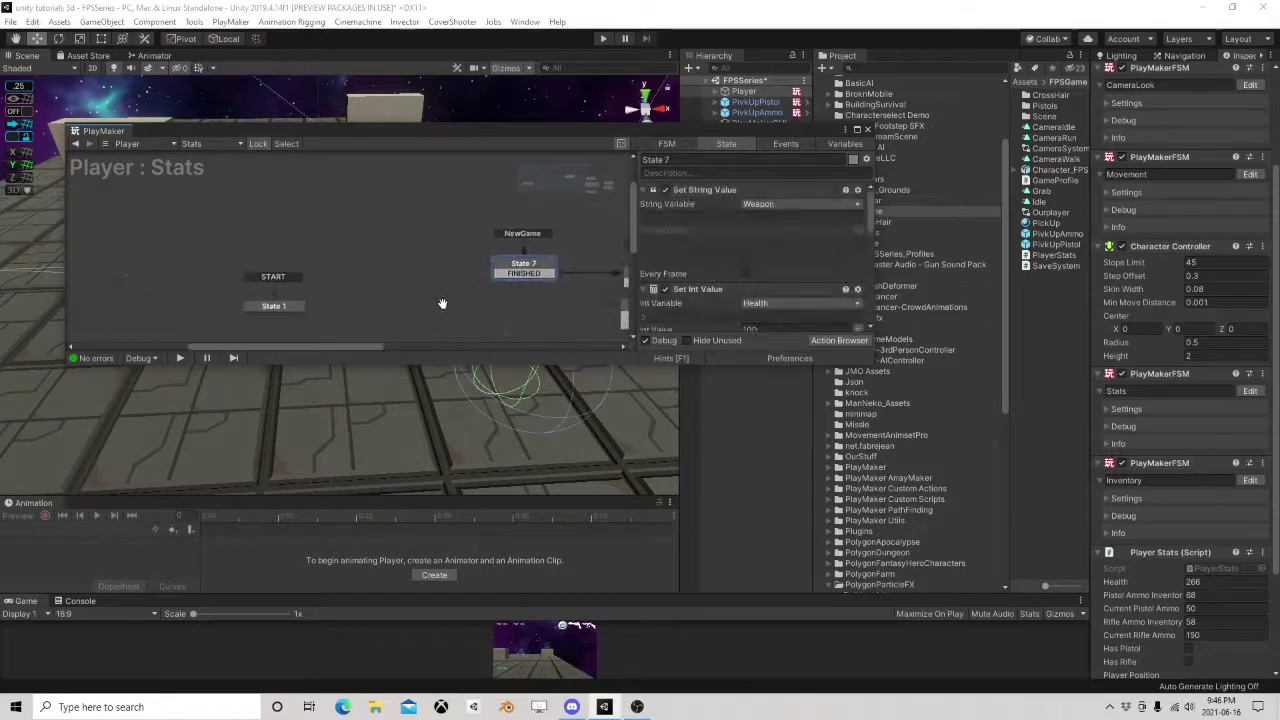
right_click(390, 227)
click(421, 234)
drag(421, 237, 406, 249)
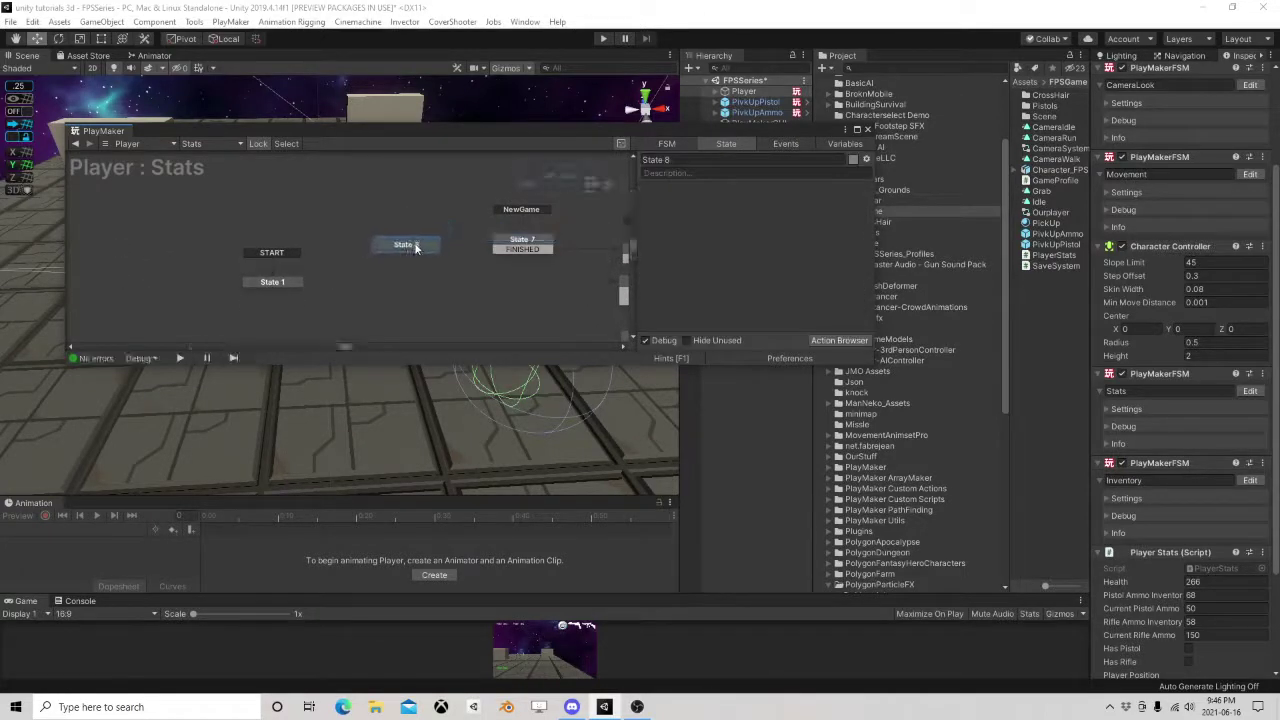
Create a SaveGame event and assign it as the global transition of State 8.
click(784, 144)
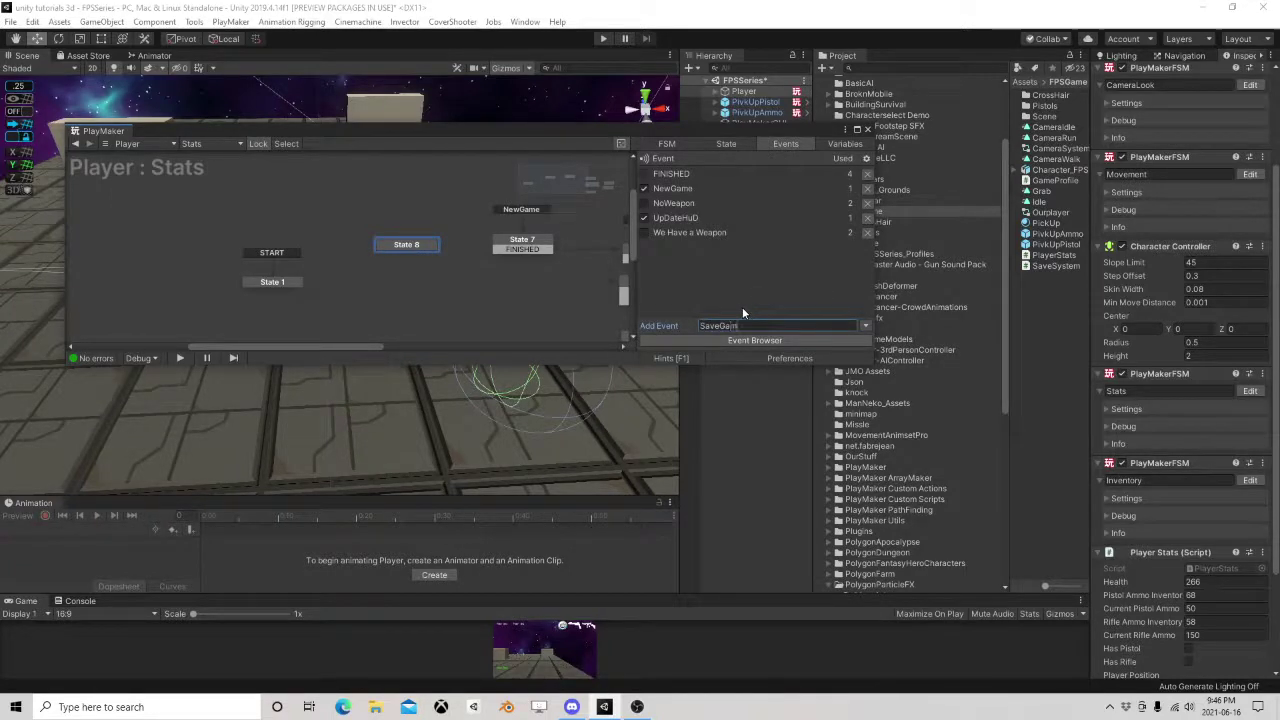
key(Return)
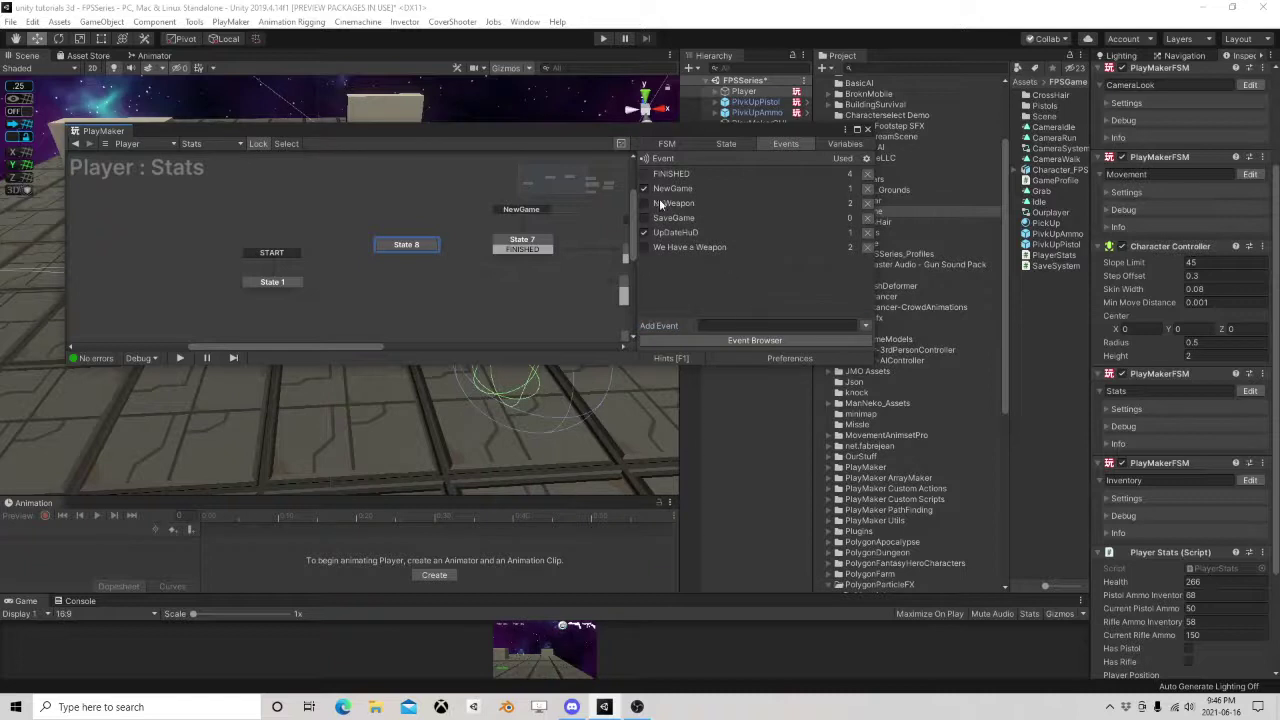
right_click(409, 243)
mouse_move(470, 268)
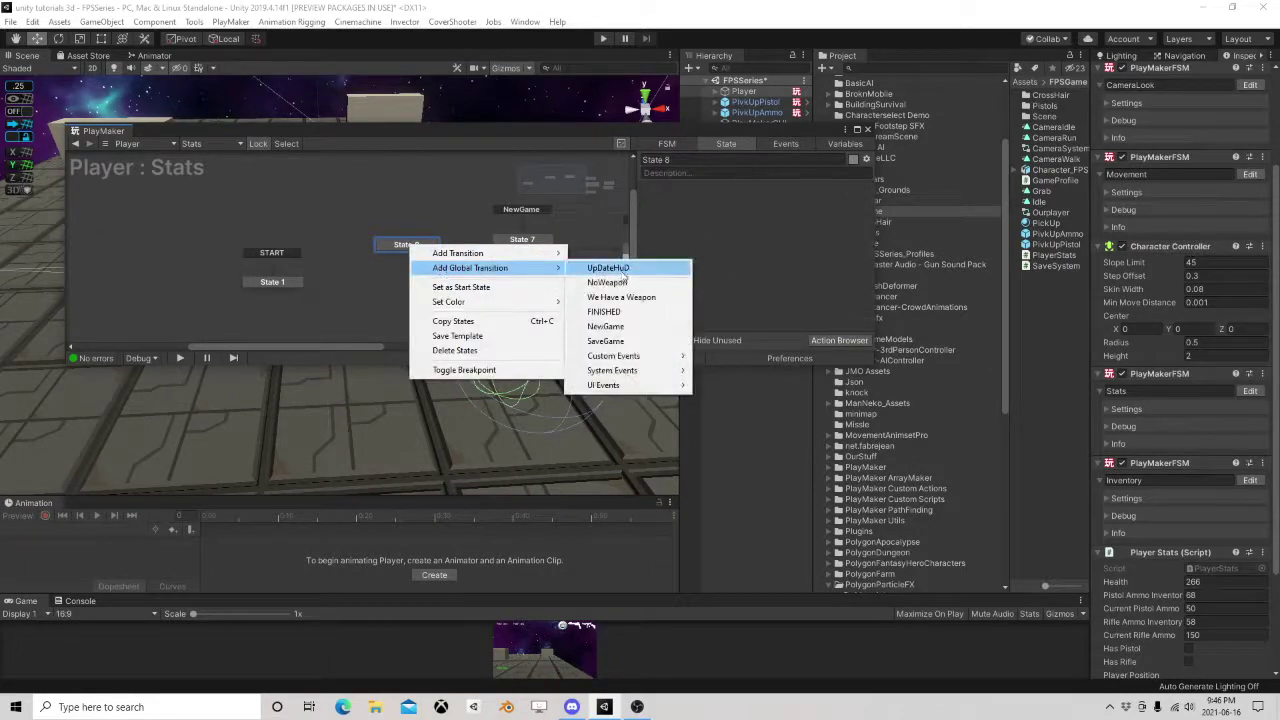
click(627, 344)
drag(437, 252, 443, 246)
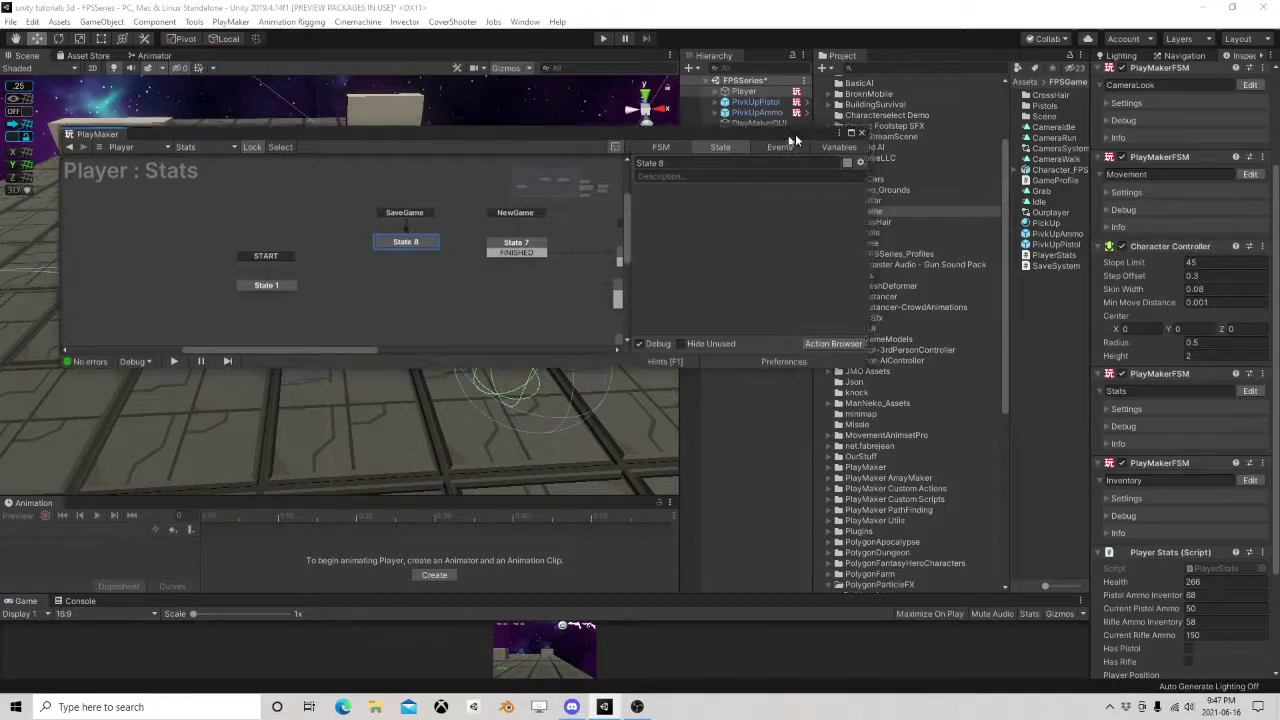
Expand Player, CameraSystem and Arms in the scene hierarchy and make room to read the full object names.
drag(800, 136, 770, 242)
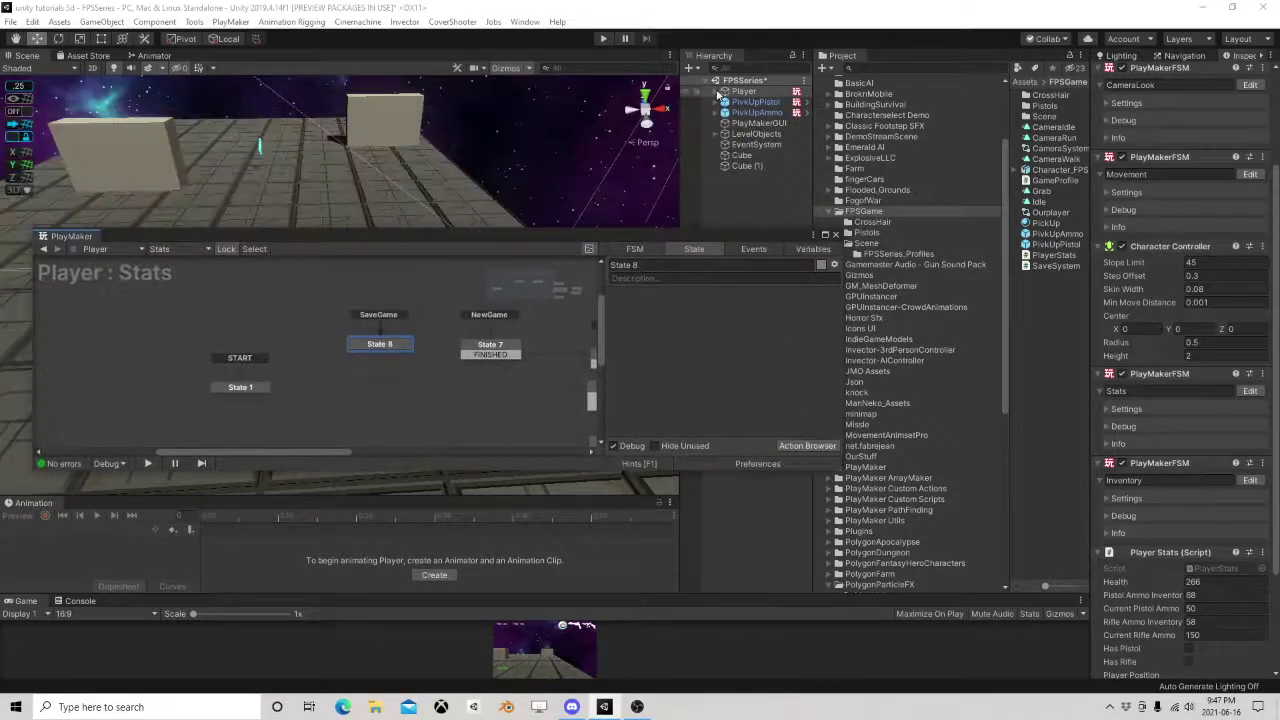
click(725, 91)
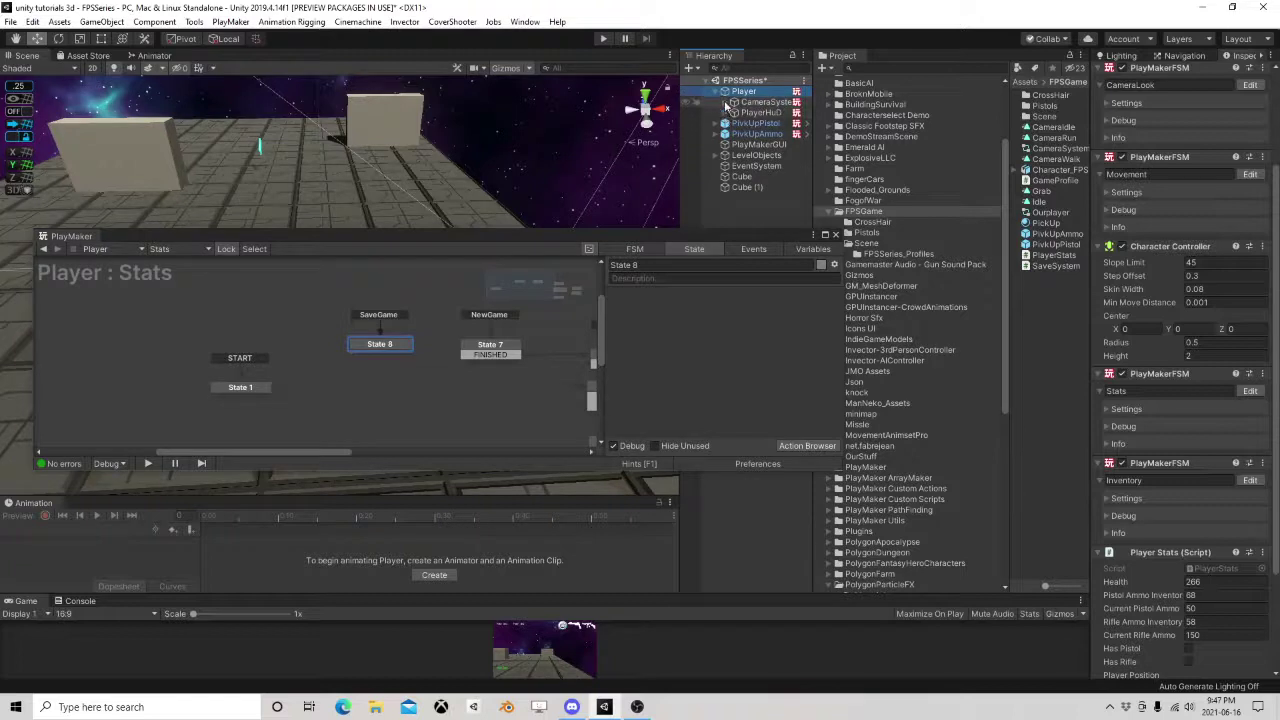
click(733, 102)
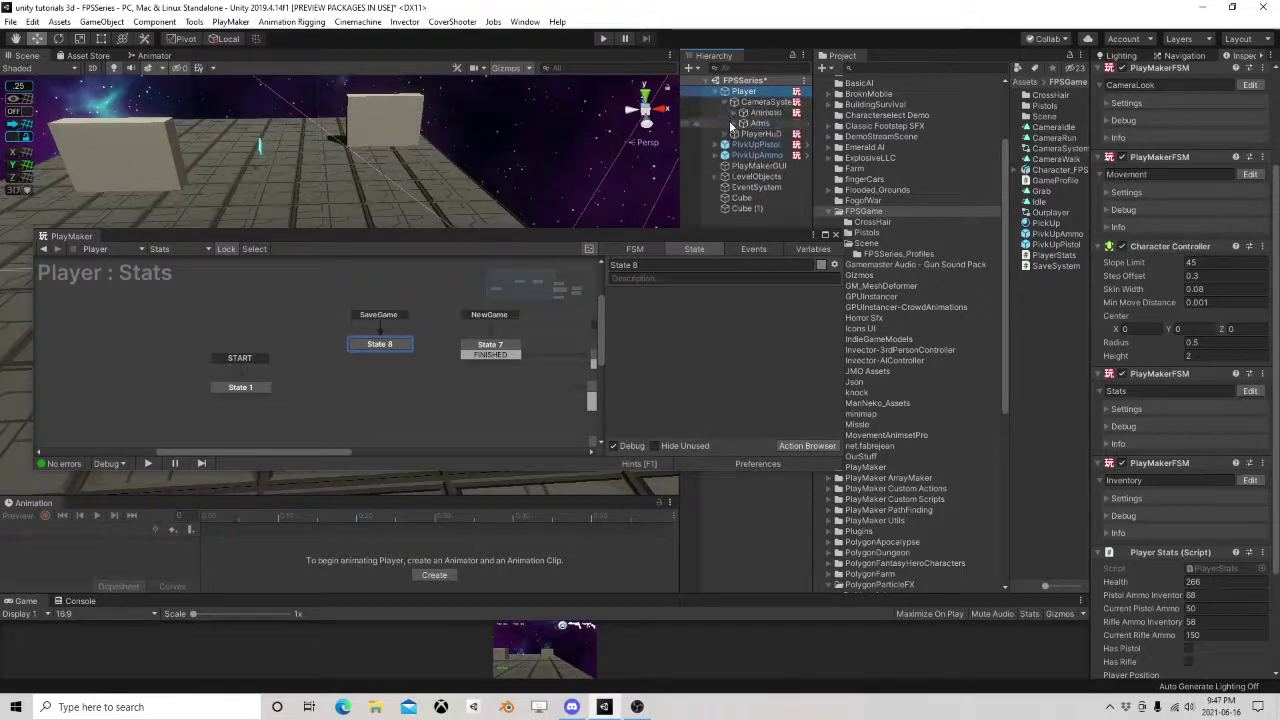
click(733, 123)
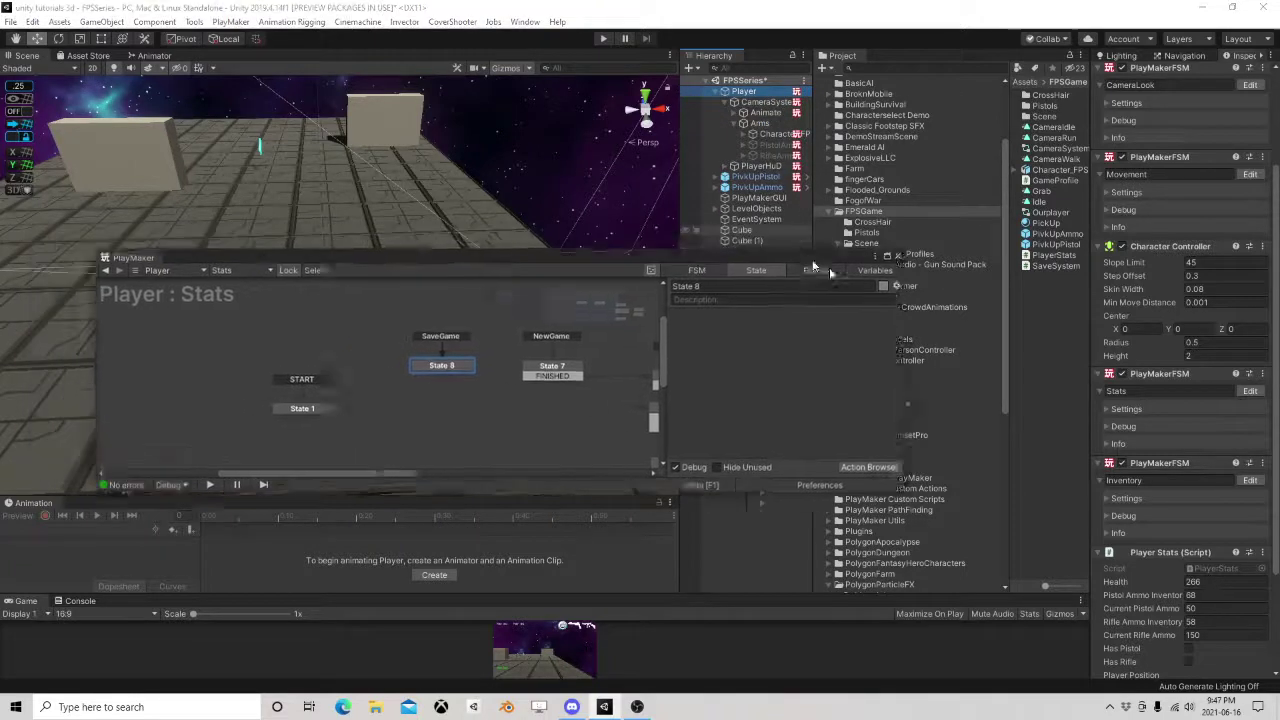
drag(813, 168, 908, 170)
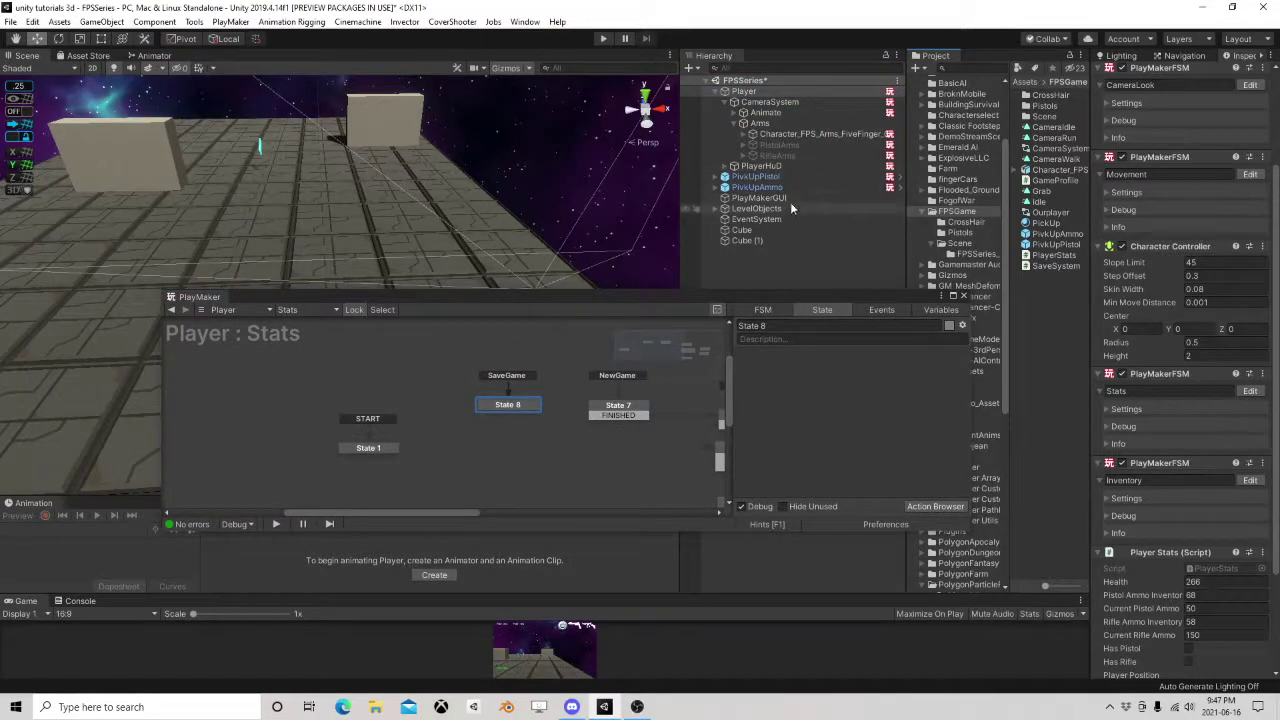
Add a Get Fsm Int action to State 8 that targets the FSM on PistolArms.
click(796, 146)
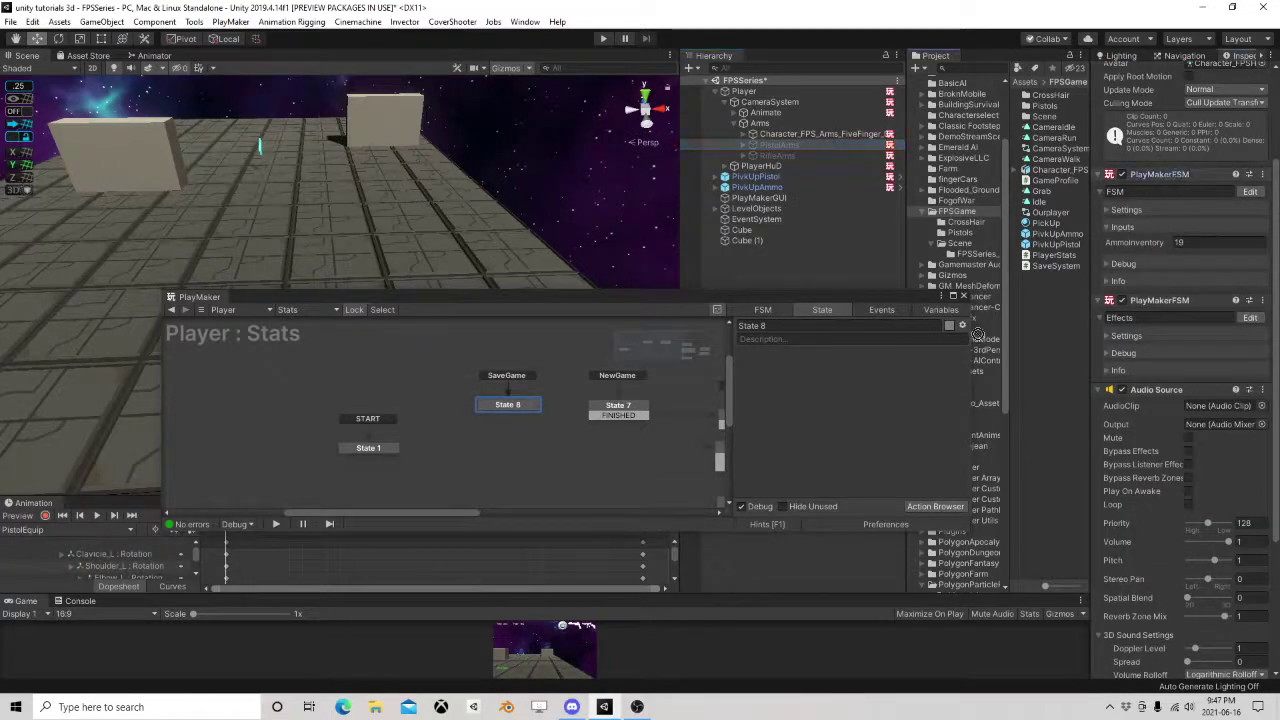
right_click(800, 388)
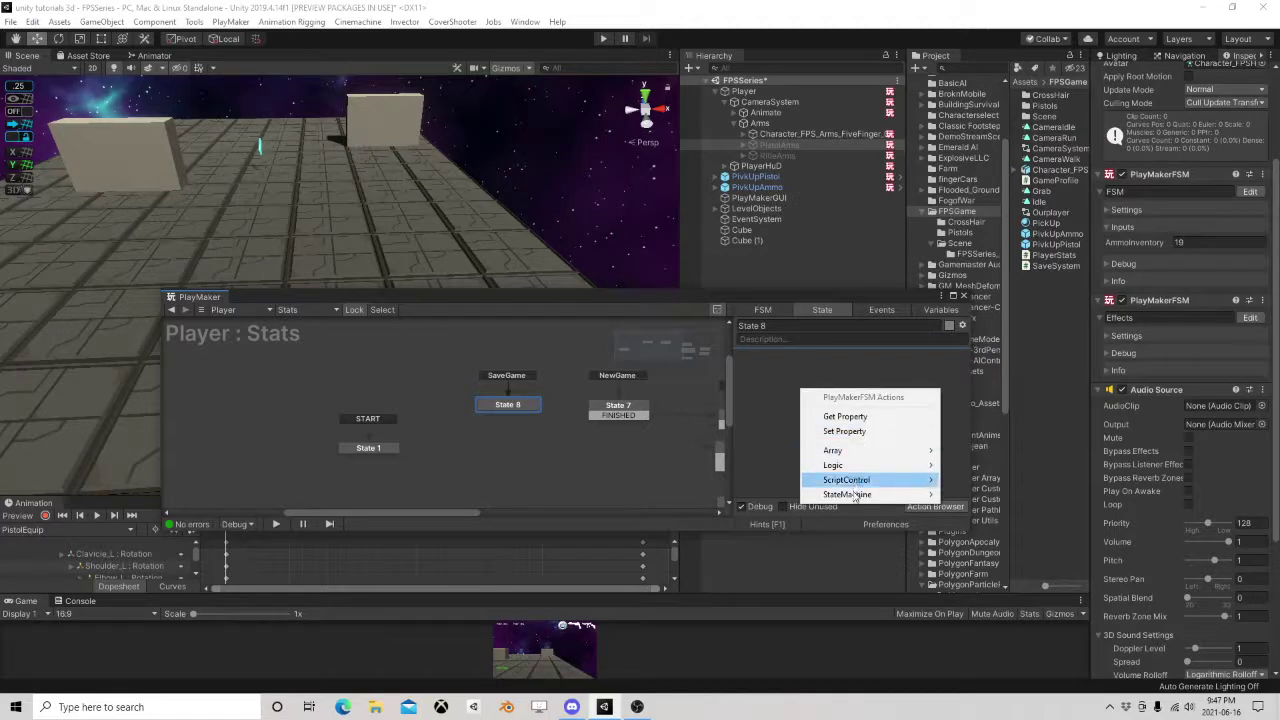
mouse_move(855, 494)
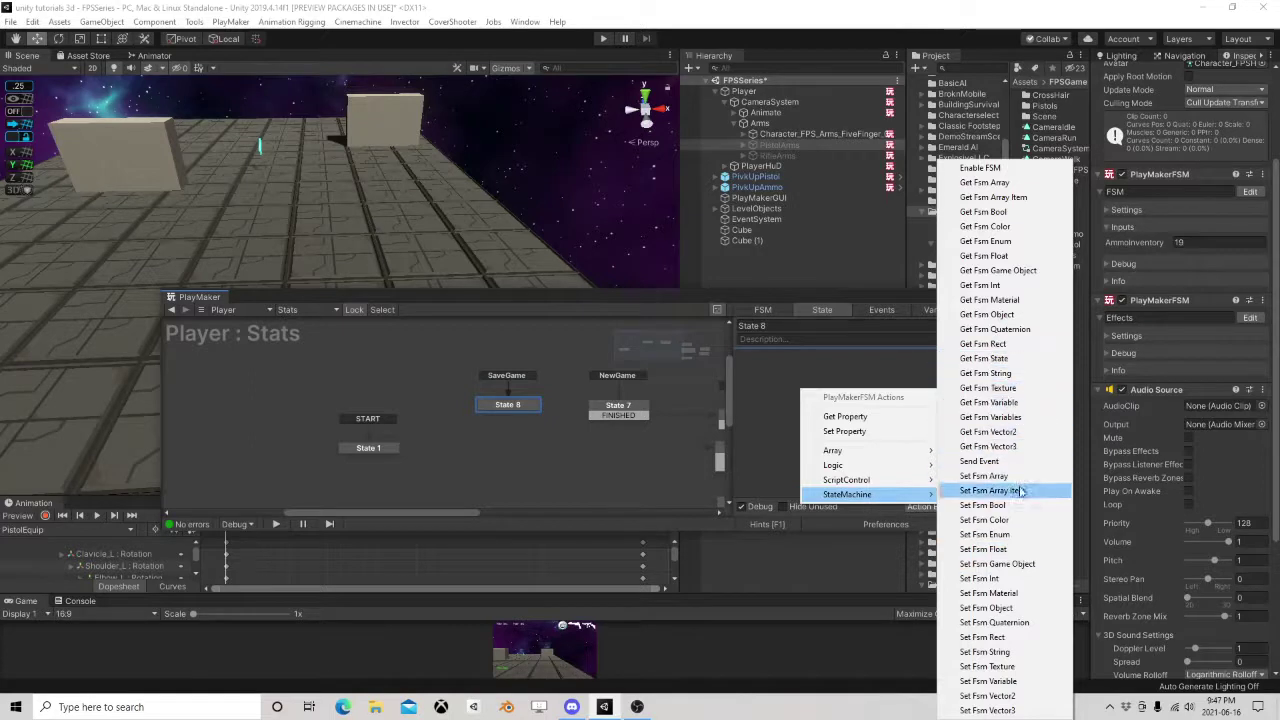
click(1002, 286)
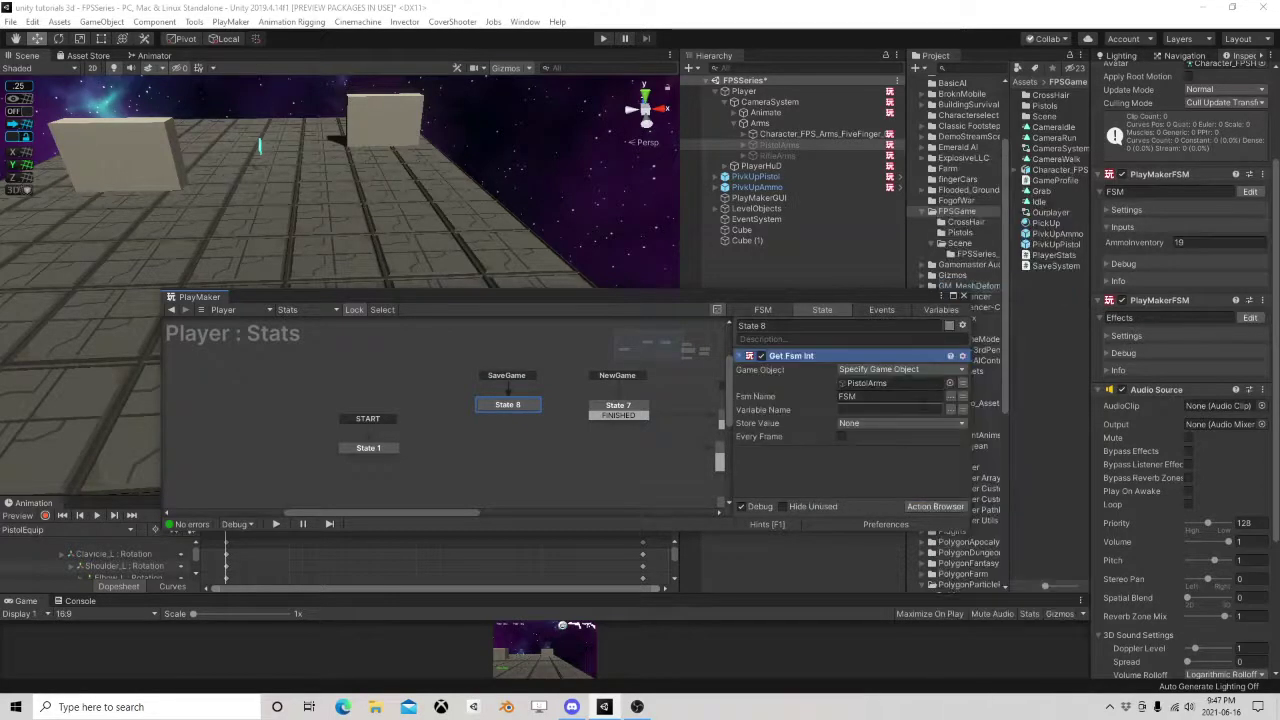
Have the Get Fsm Int action read AmmoInventory and store it in a new variable named PistolInventory.
click(950, 409)
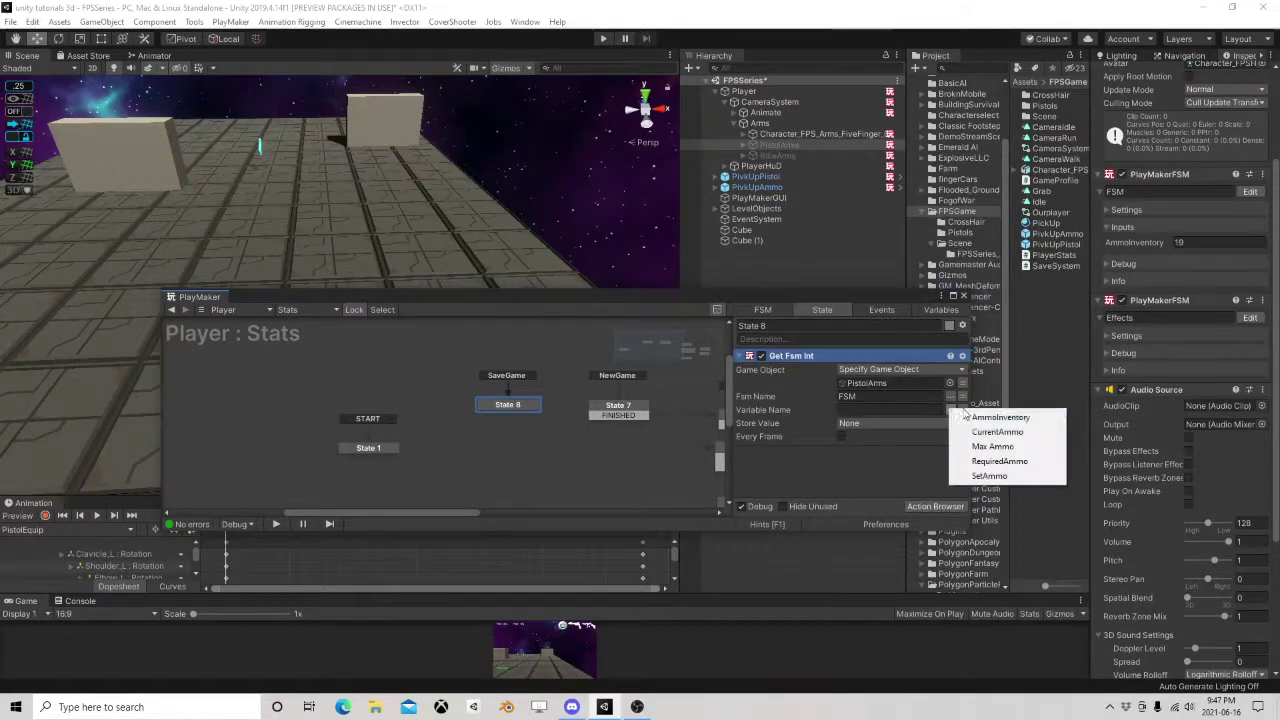
click(1020, 418)
click(882, 423)
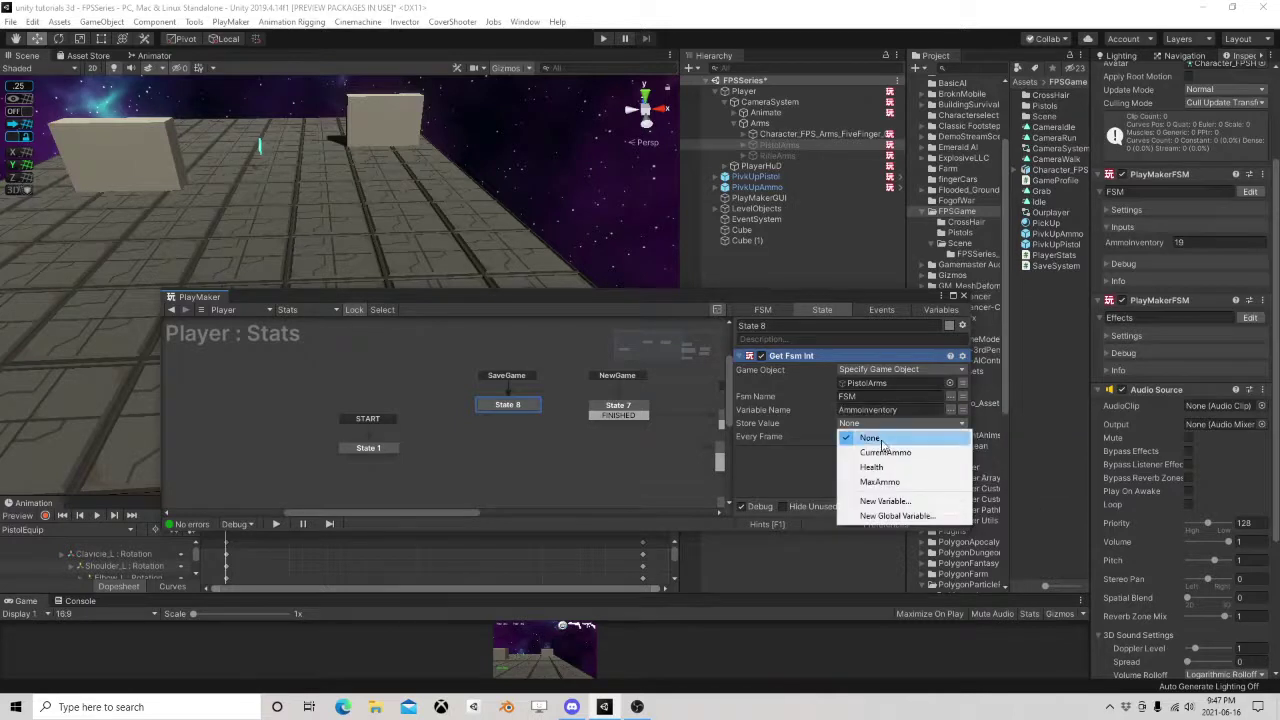
click(881, 501)
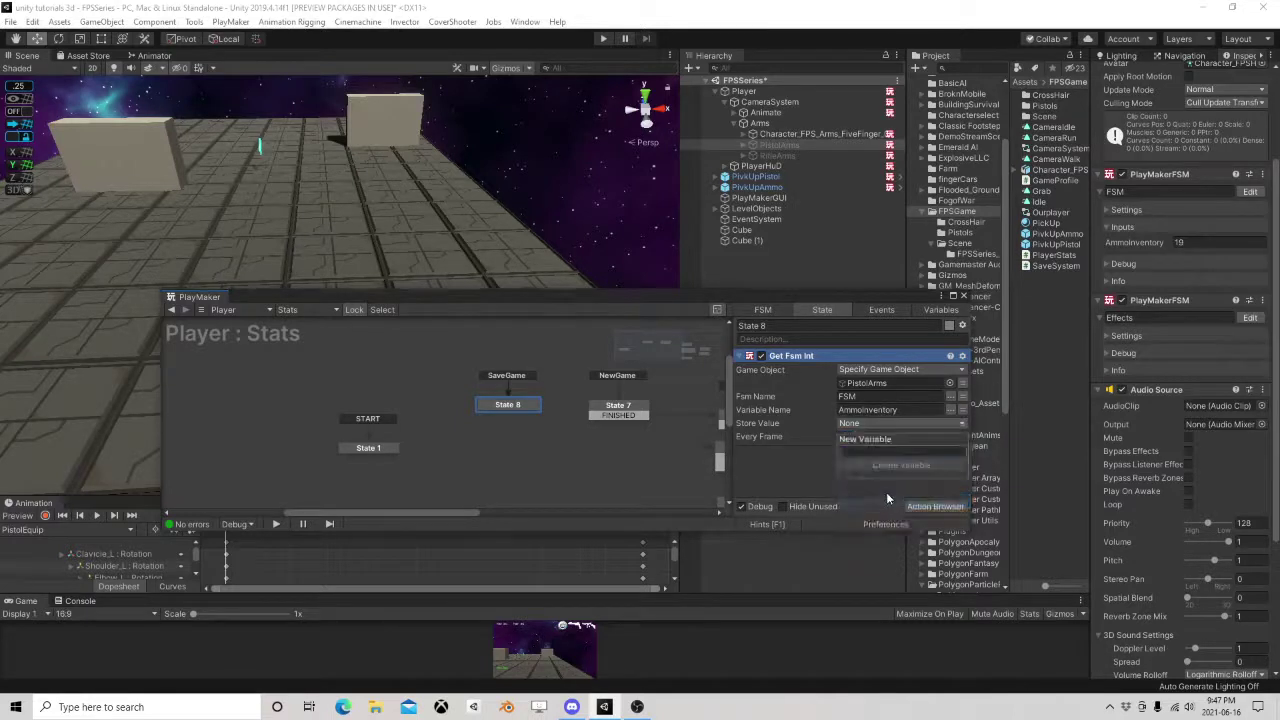
text(PistolInven)
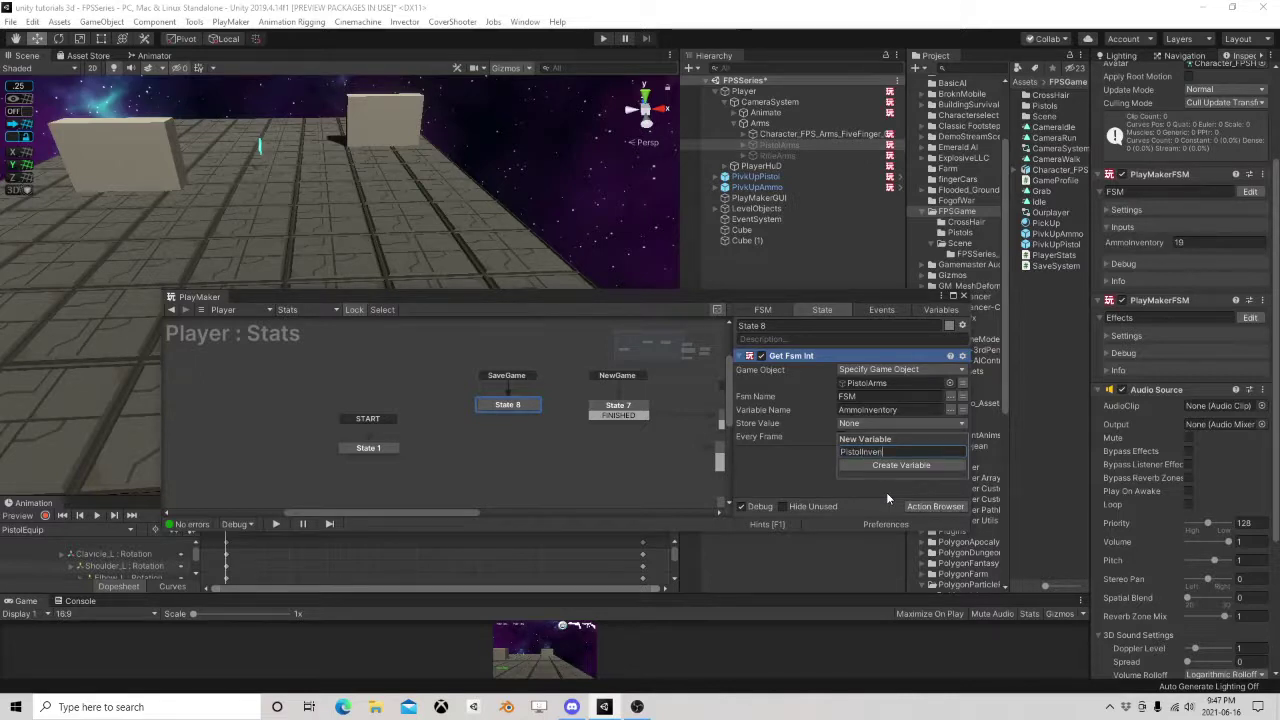
text(tory)
key(Return)
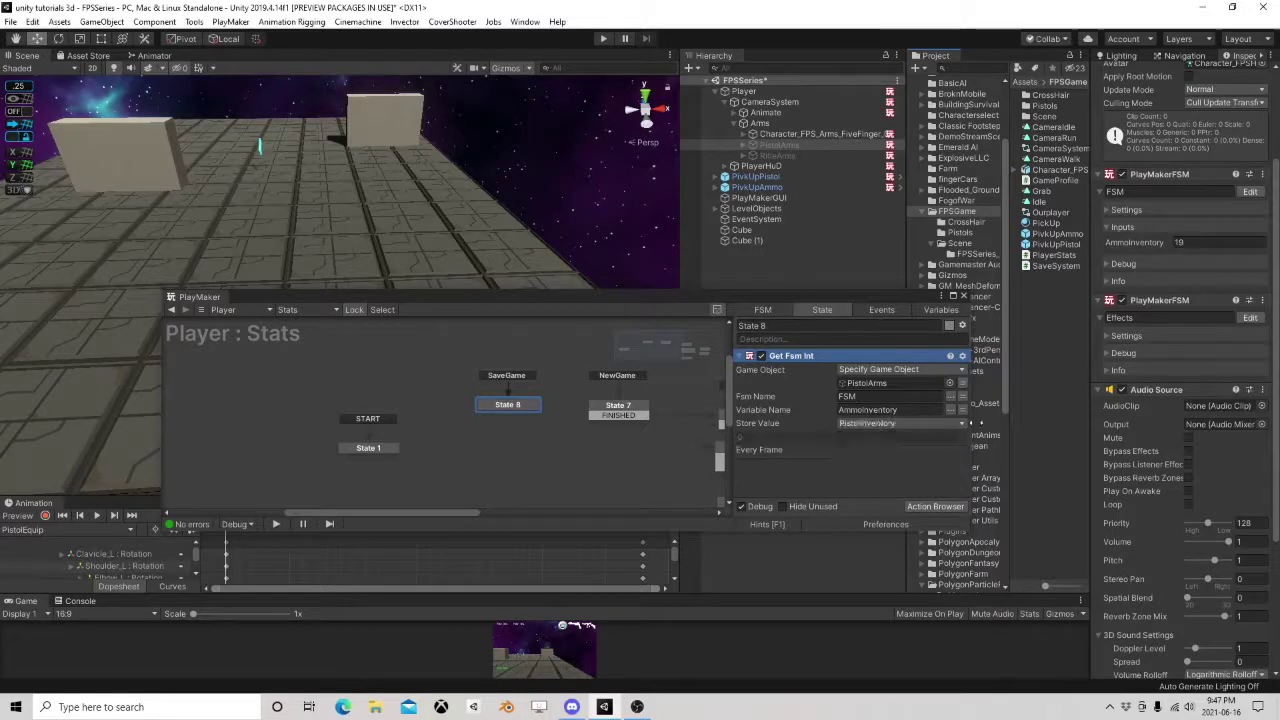
Copy the Get Fsm Int action and paste a duplicate into State 8.
drag(1161, 178, 839, 477)
click(804, 384)
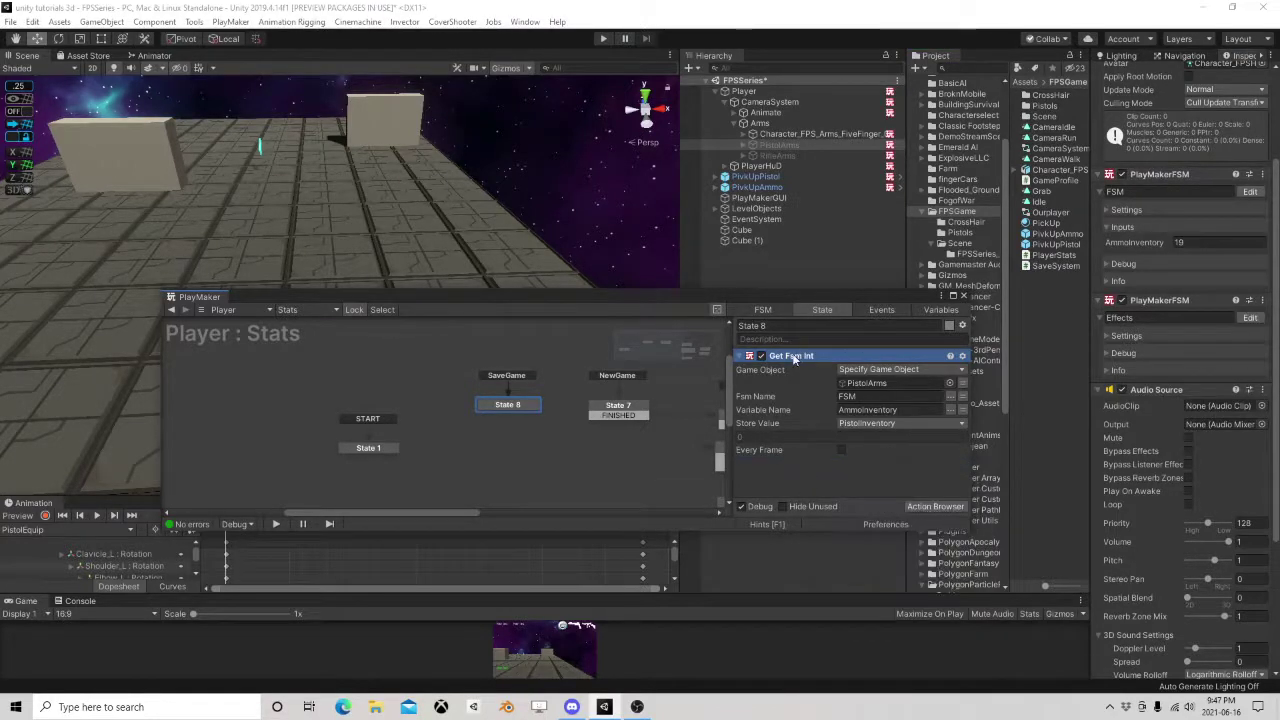
right_click(793, 358)
click(837, 446)
right_click(798, 360)
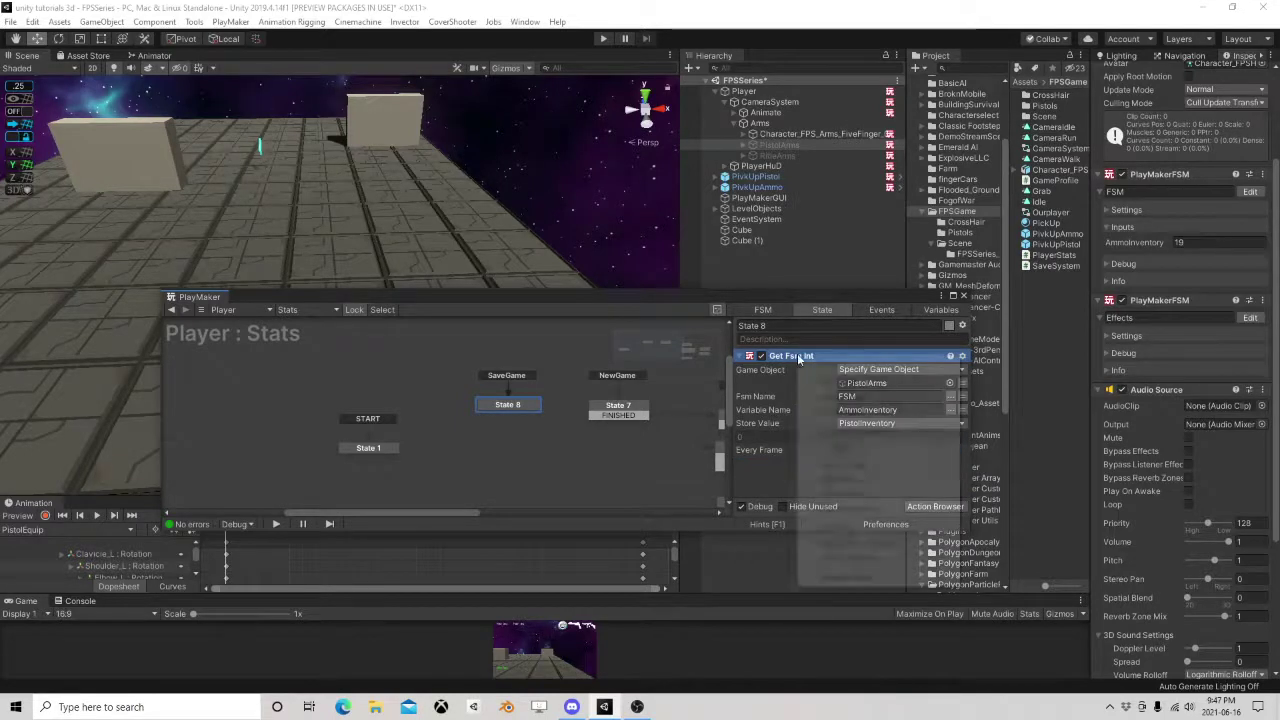
click(848, 432)
right_click(786, 475)
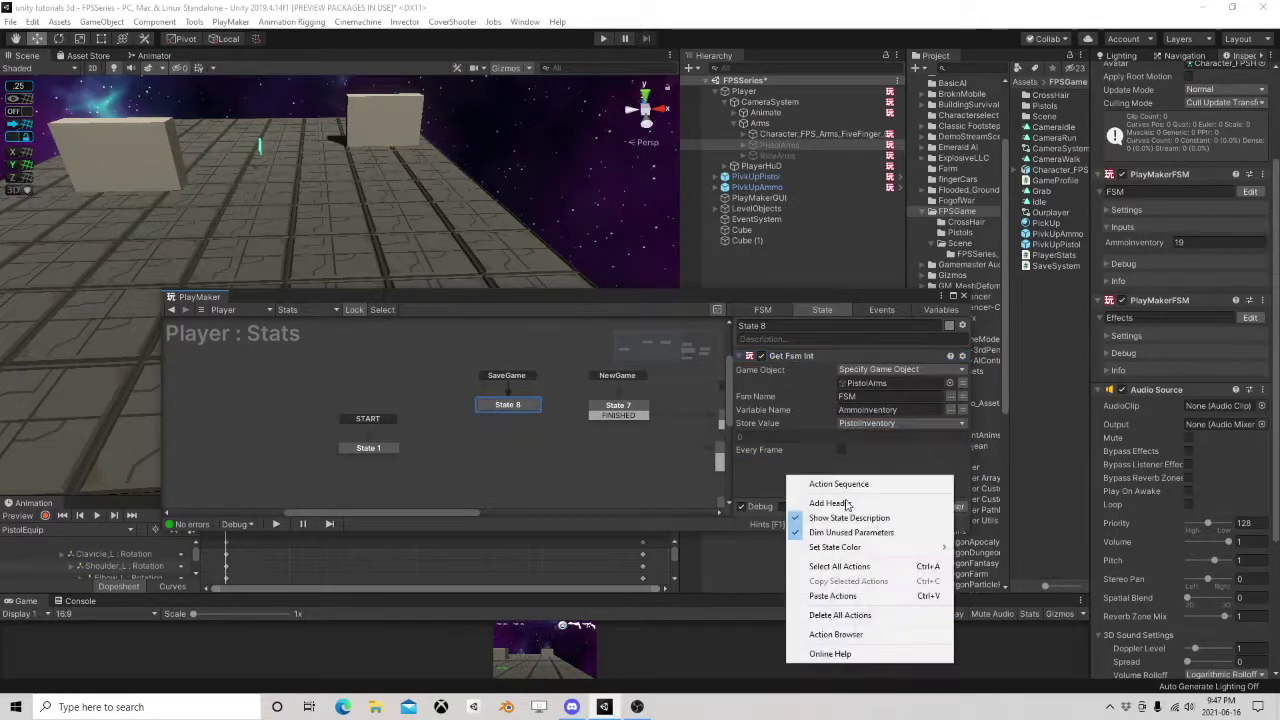
click(832, 596)
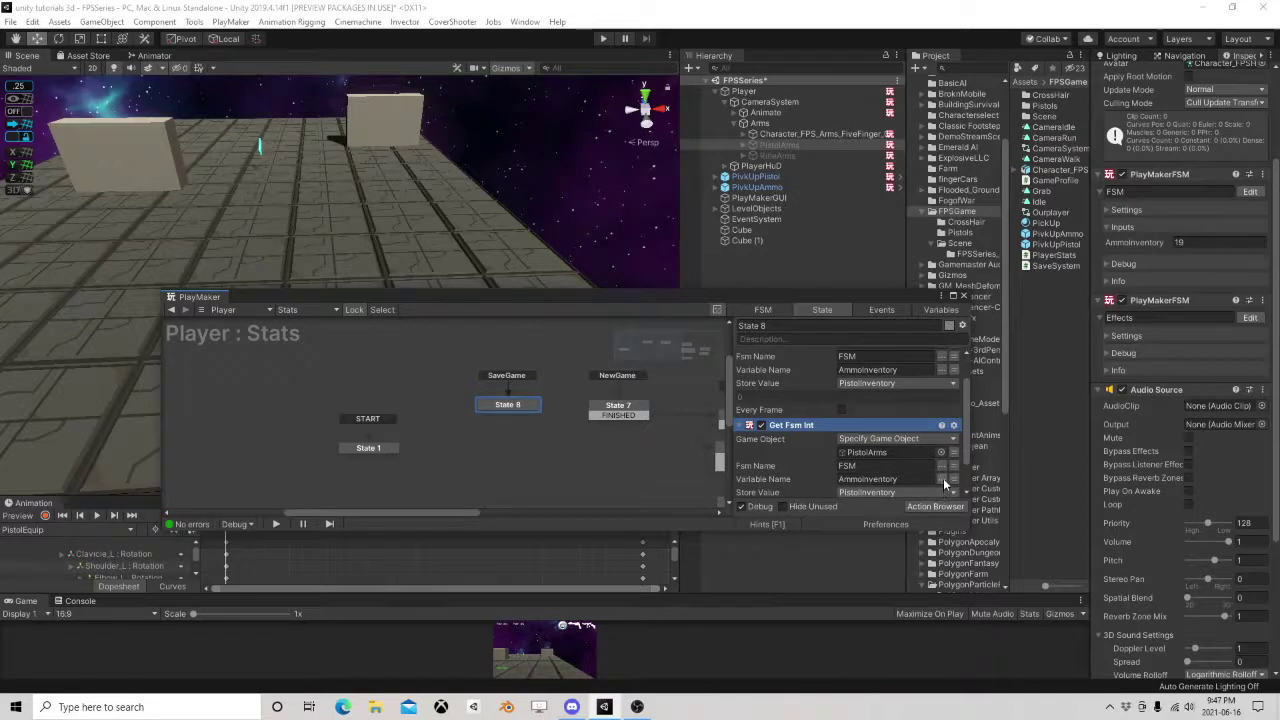
Have the duplicated Get Fsm Int action read CurrentAmmo and store it in a new variable named PistolCurrentAmmo.
click(943, 478)
click(988, 500)
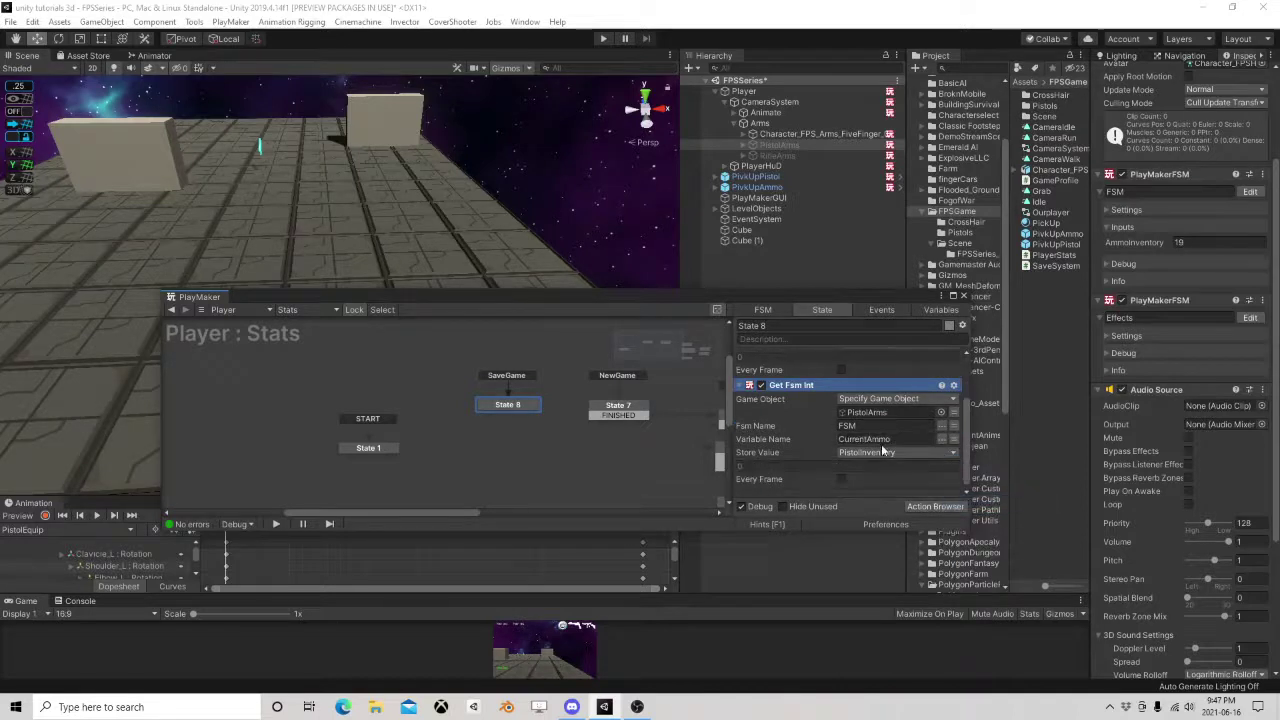
click(878, 455)
click(876, 548)
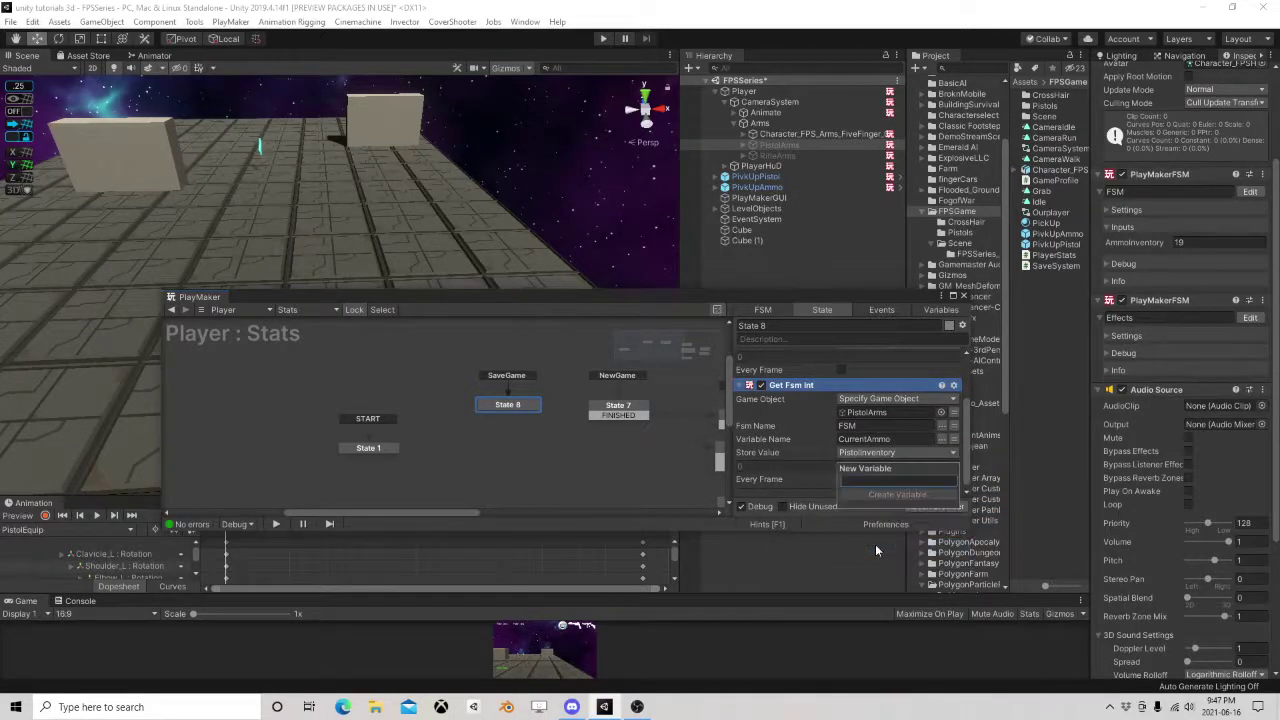
text(Pistol)
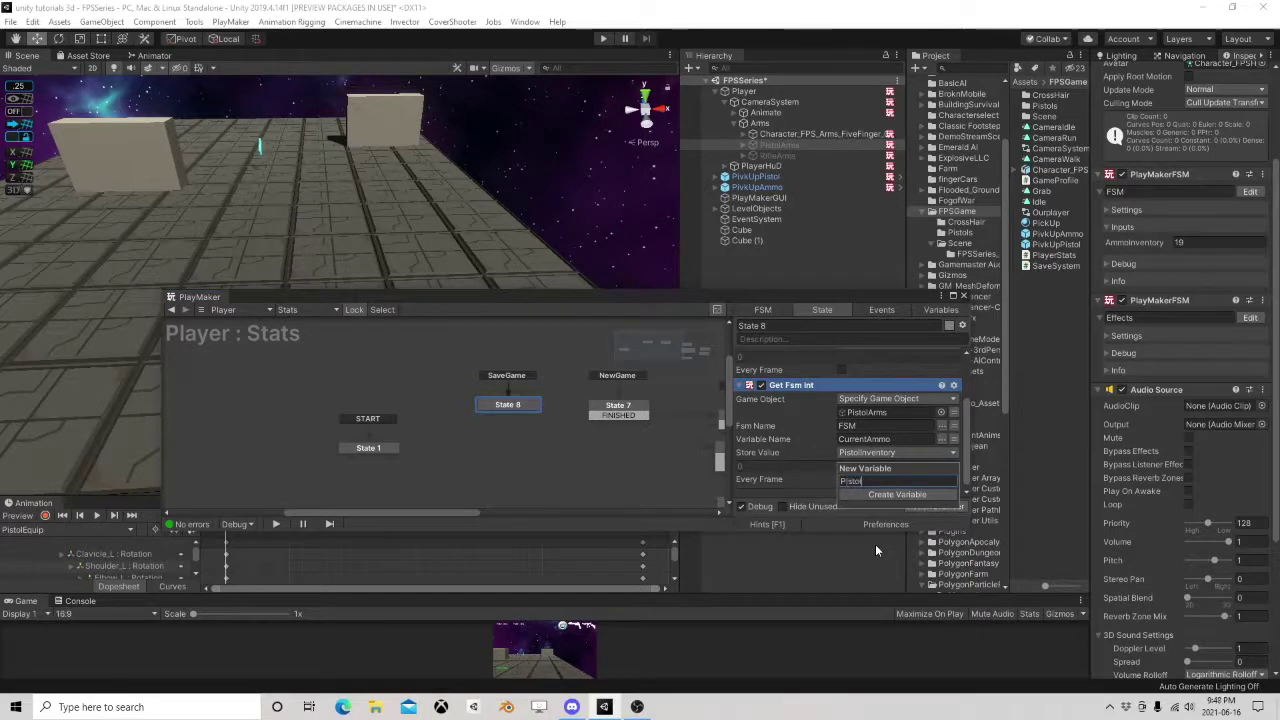
text(CurrentAmmo)
key(Return)
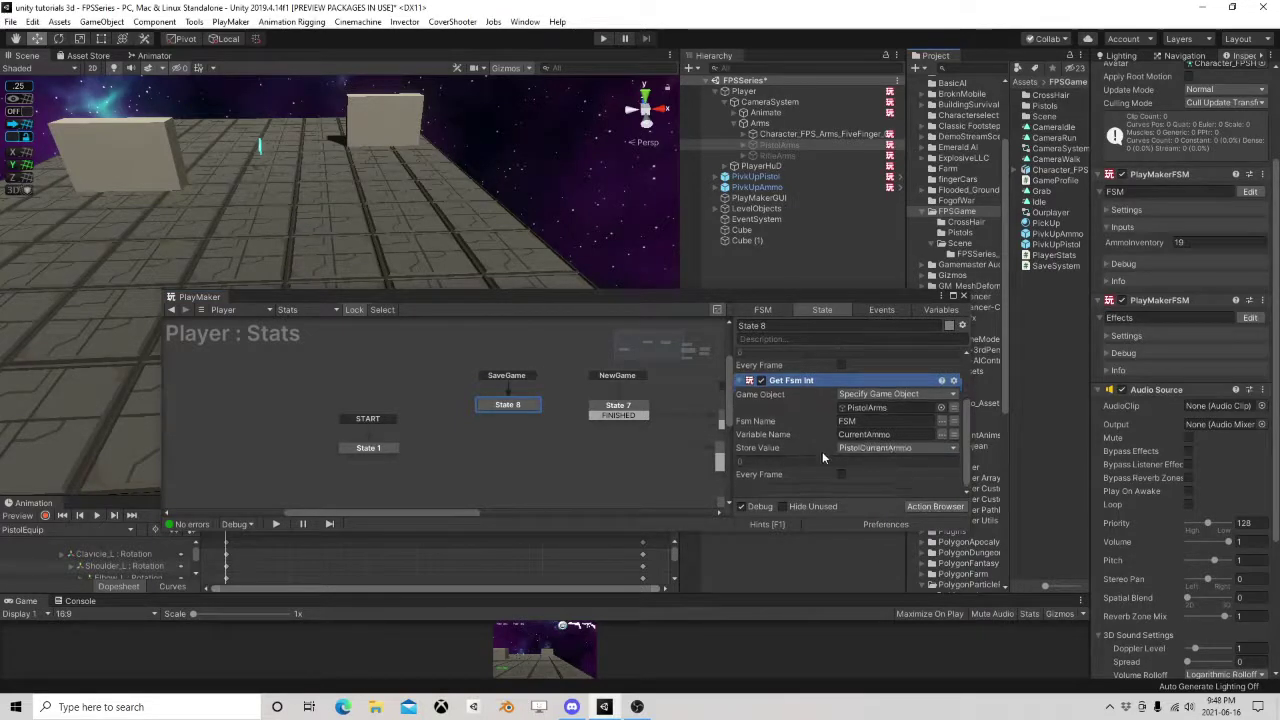
right_click(795, 481)
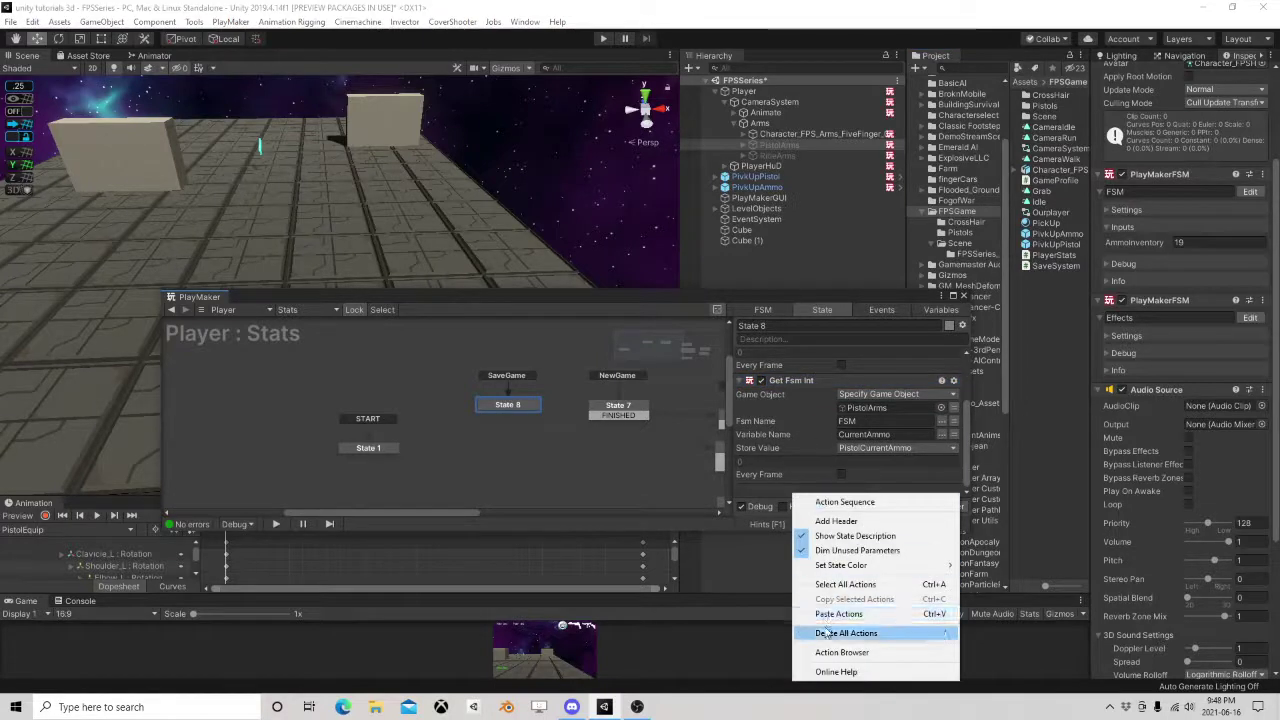
click(857, 632)
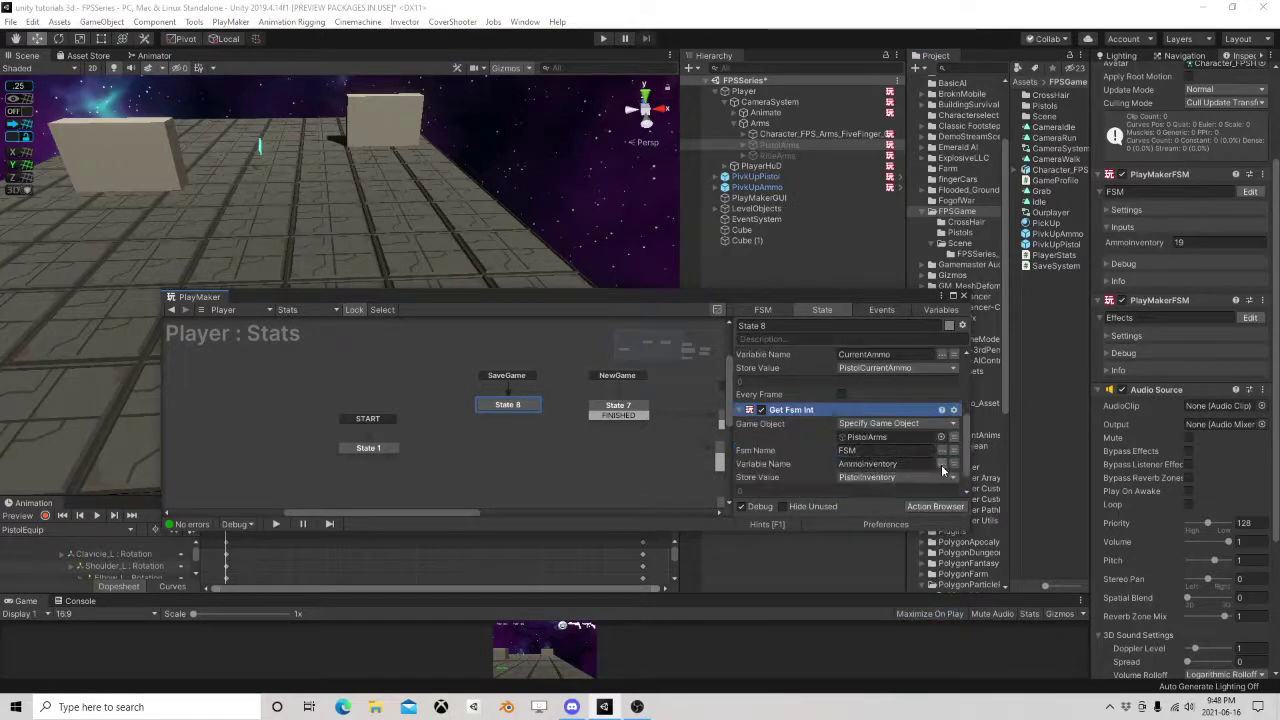
click(942, 465)
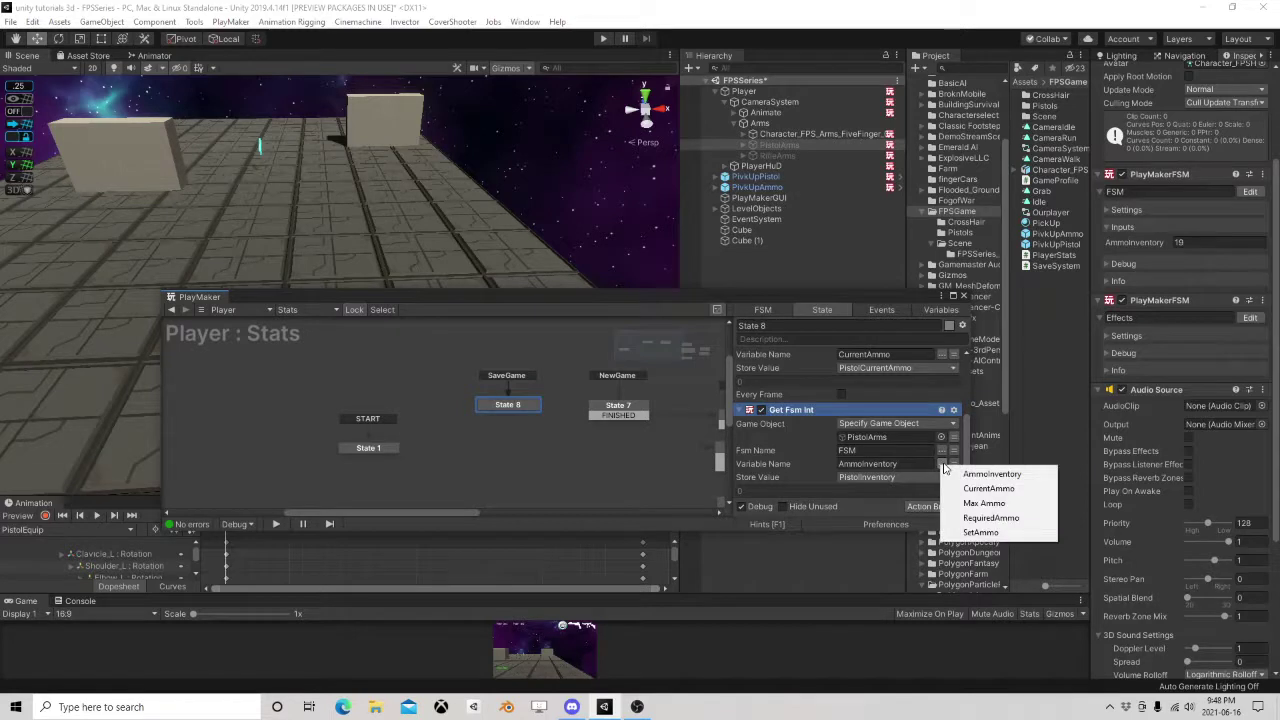
click(785, 413)
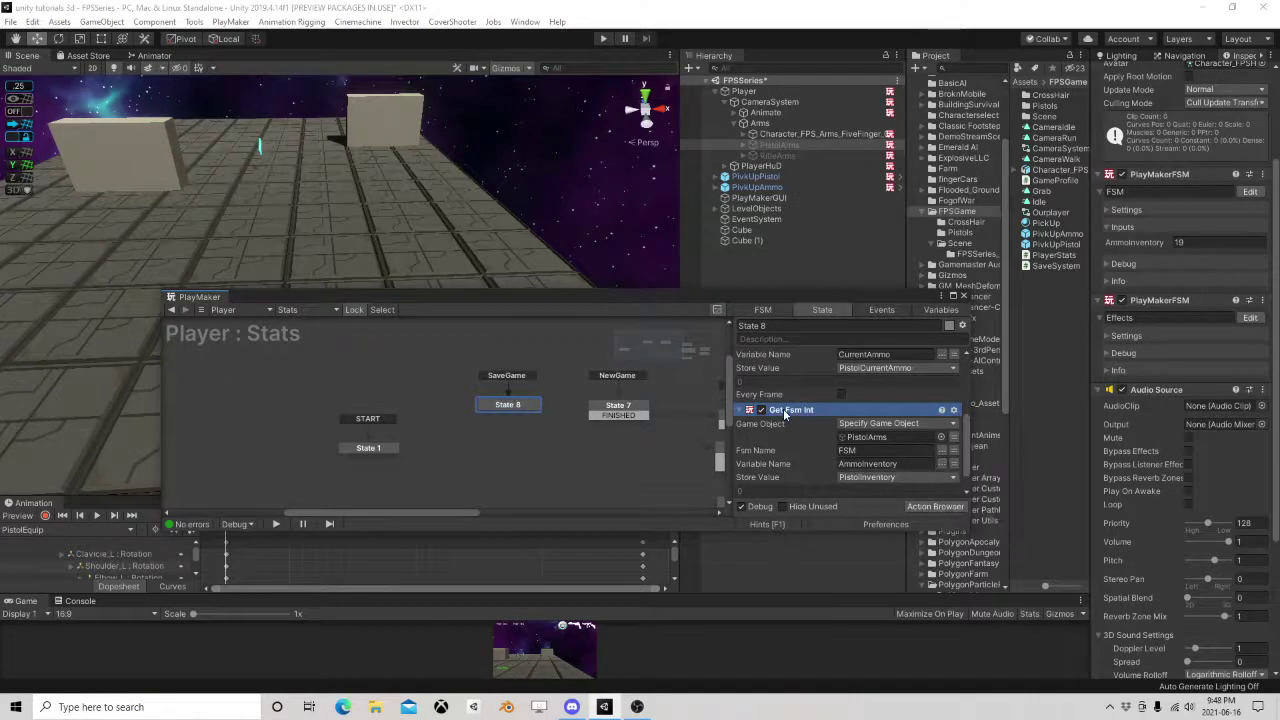
right_click(785, 413)
click(840, 661)
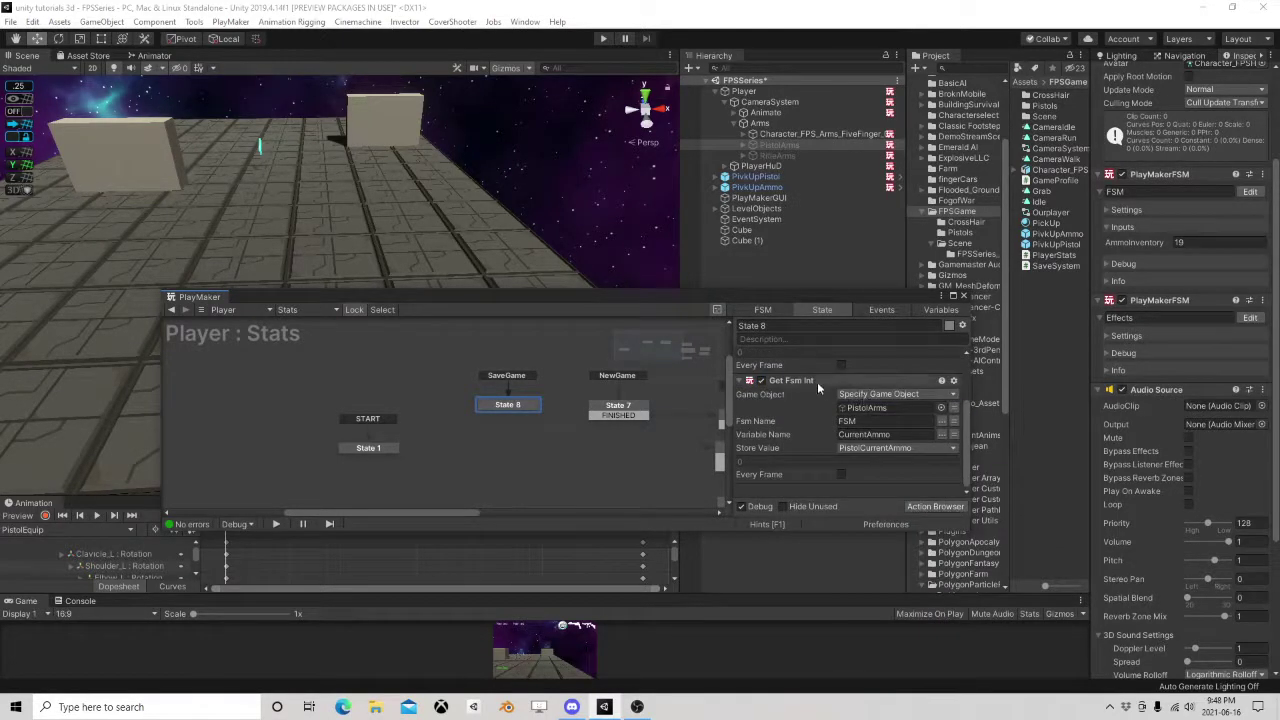
Copy both PistolArms Get Fsm Int actions and paste the pair at the end of State 8's action list.
scroll(817, 382, up, 1)
click(793, 424)
scroll(807, 412, up, 2)
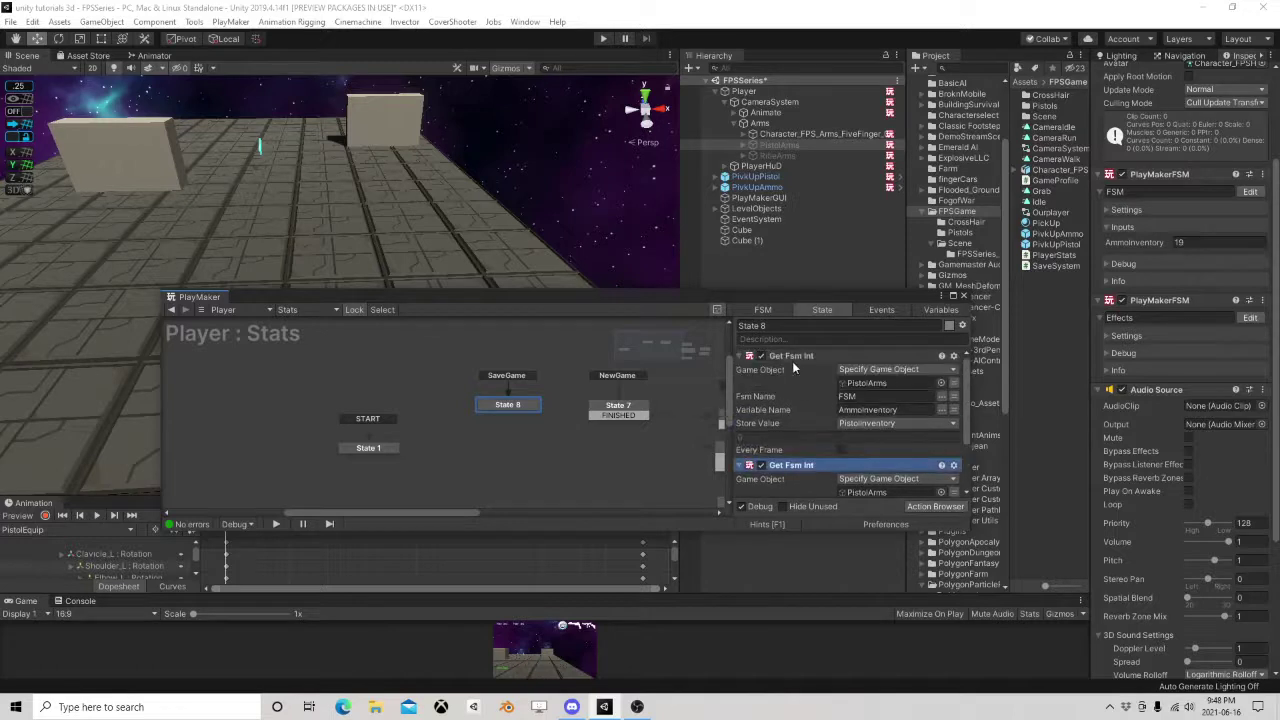
right_click(793, 362)
click(815, 445)
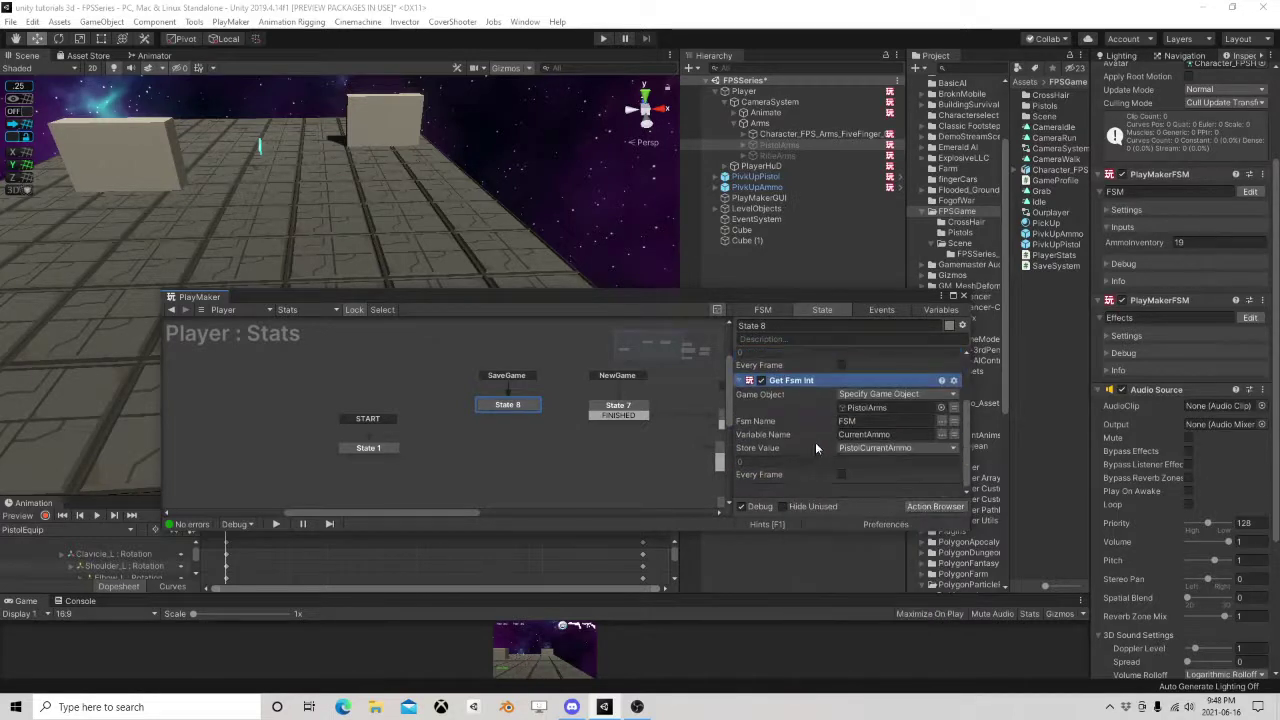
right_click(796, 492)
click(842, 614)
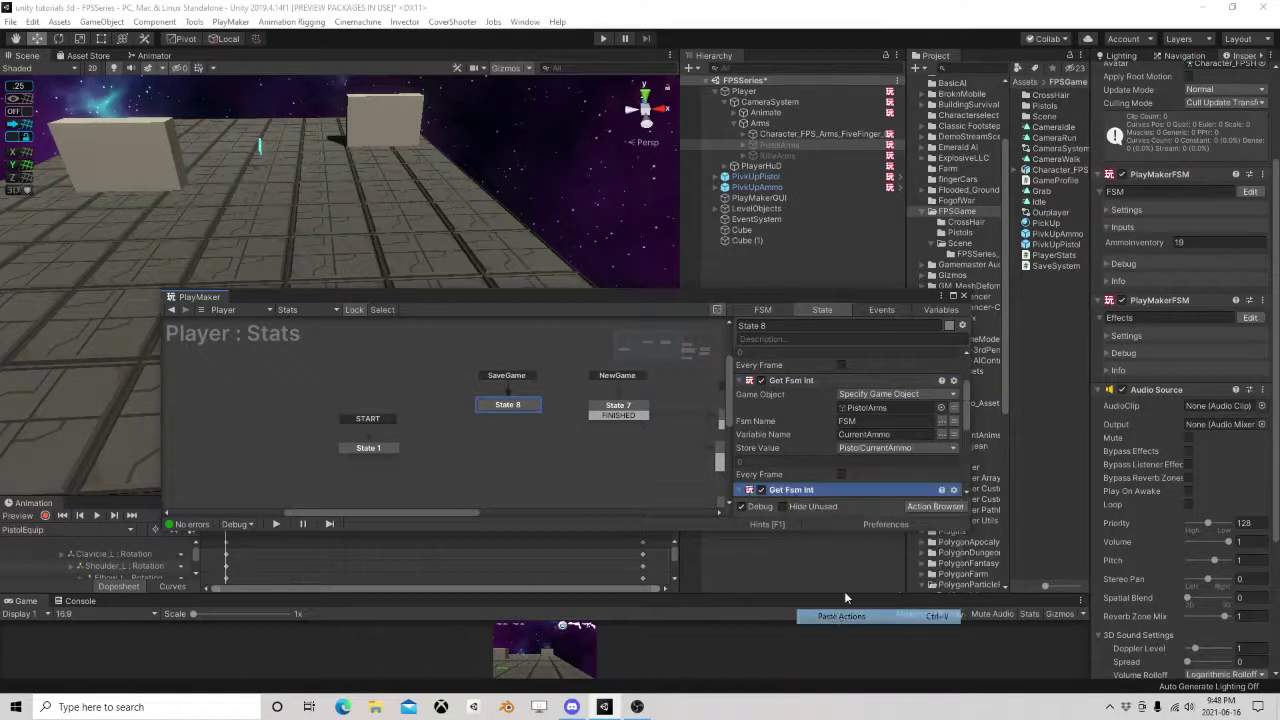
Set the target game object of both pasted Get Fsm Int actions to RifleArms.
drag(833, 295, 533, 127)
scroll(487, 228, up, 1)
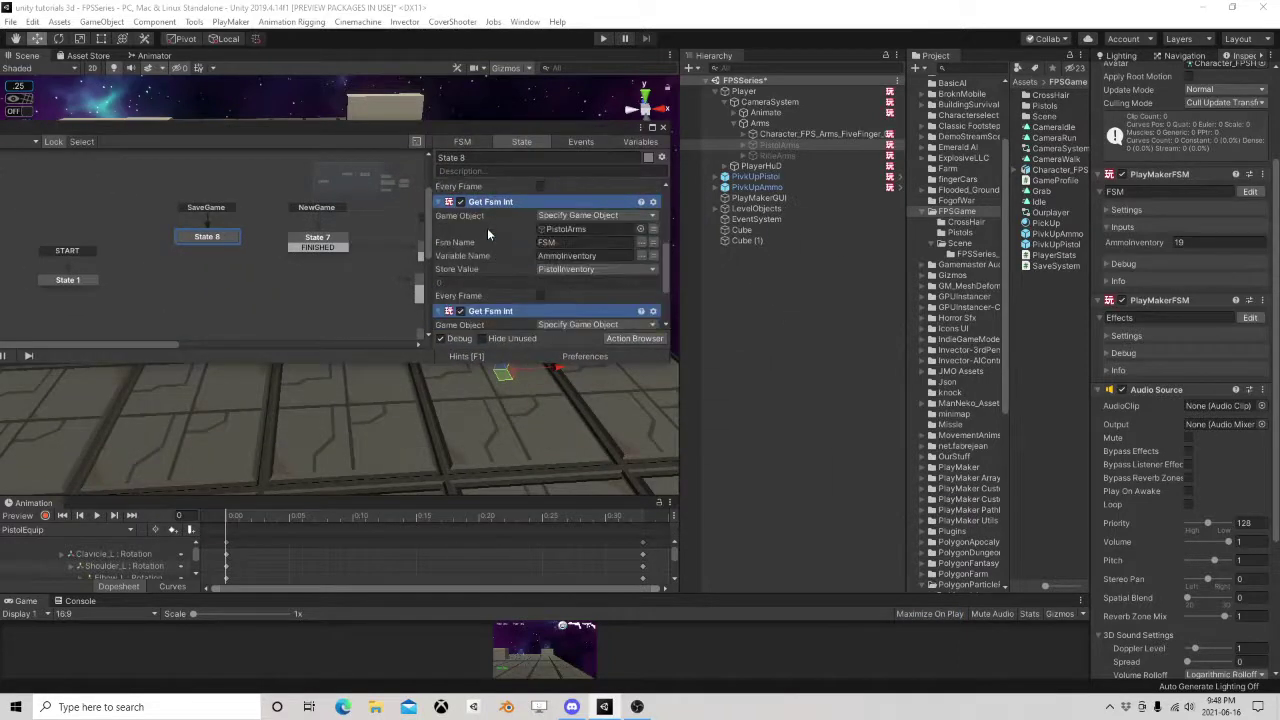
scroll(488, 229, down, 1)
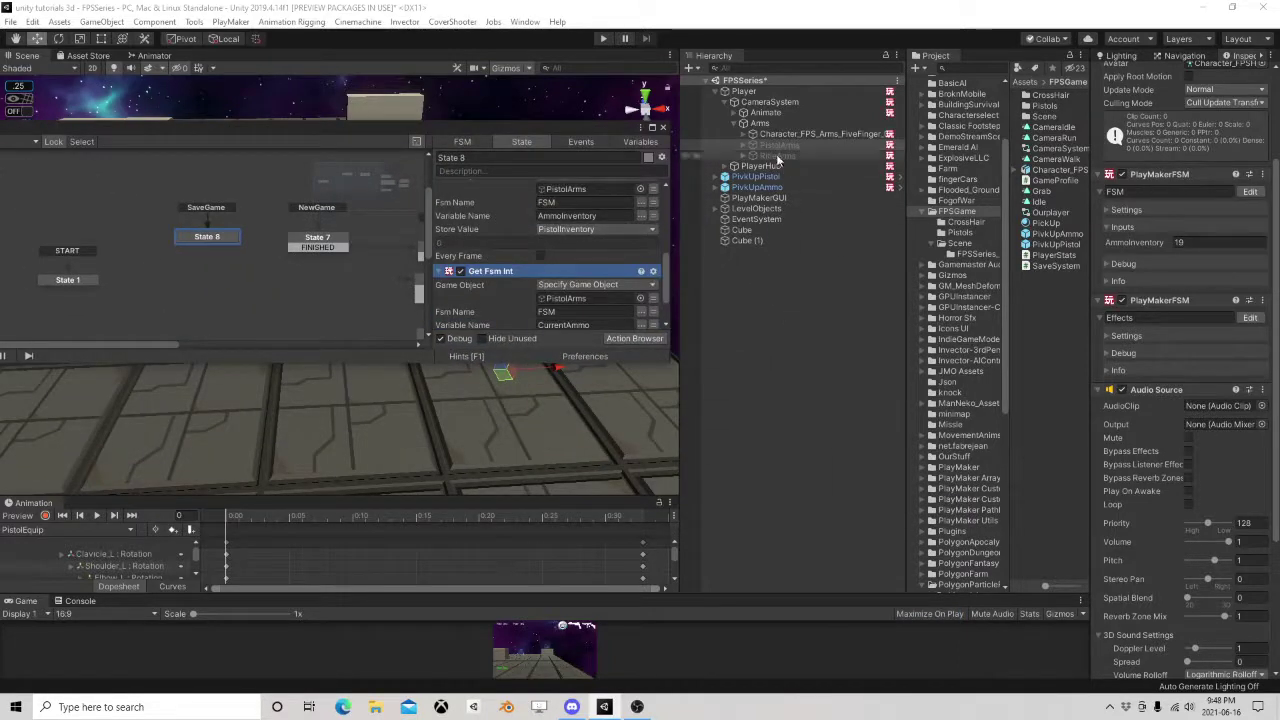
scroll(596, 310, down, 1)
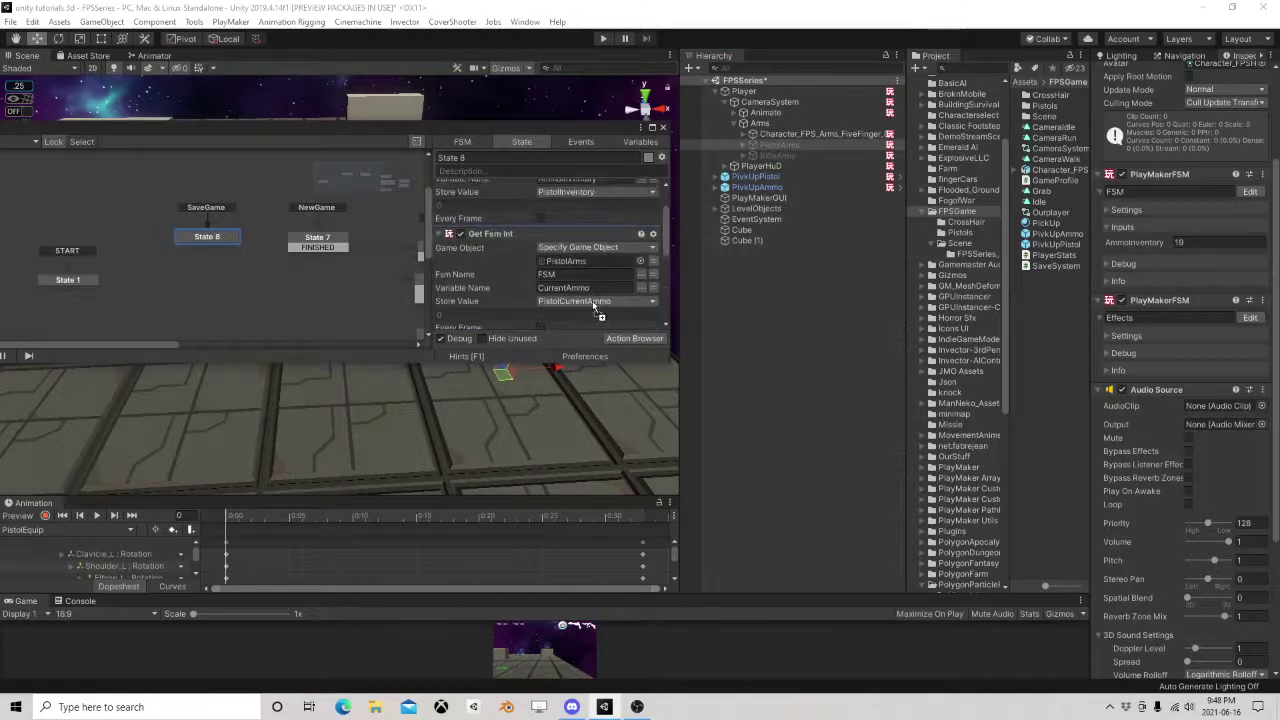
scroll(590, 320, up, 2)
click(566, 212)
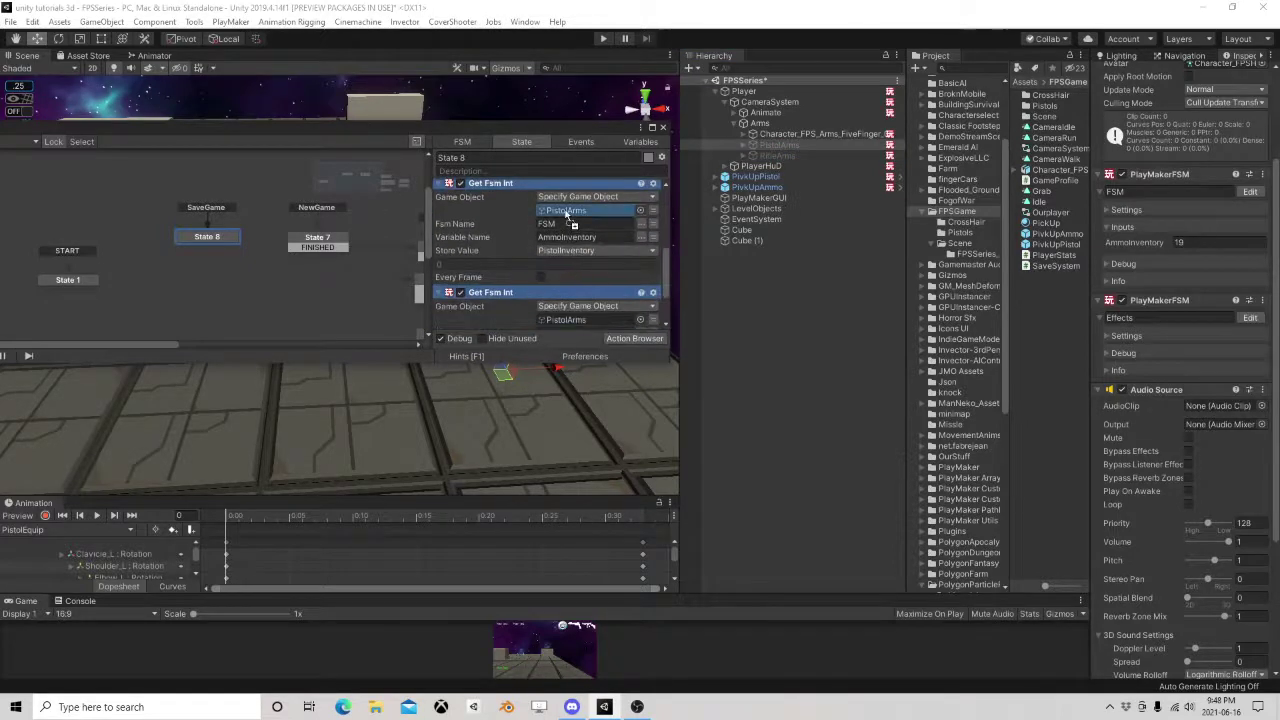
drag(566, 214, 567, 214)
drag(791, 158, 565, 240)
scroll(587, 268, down, 2)
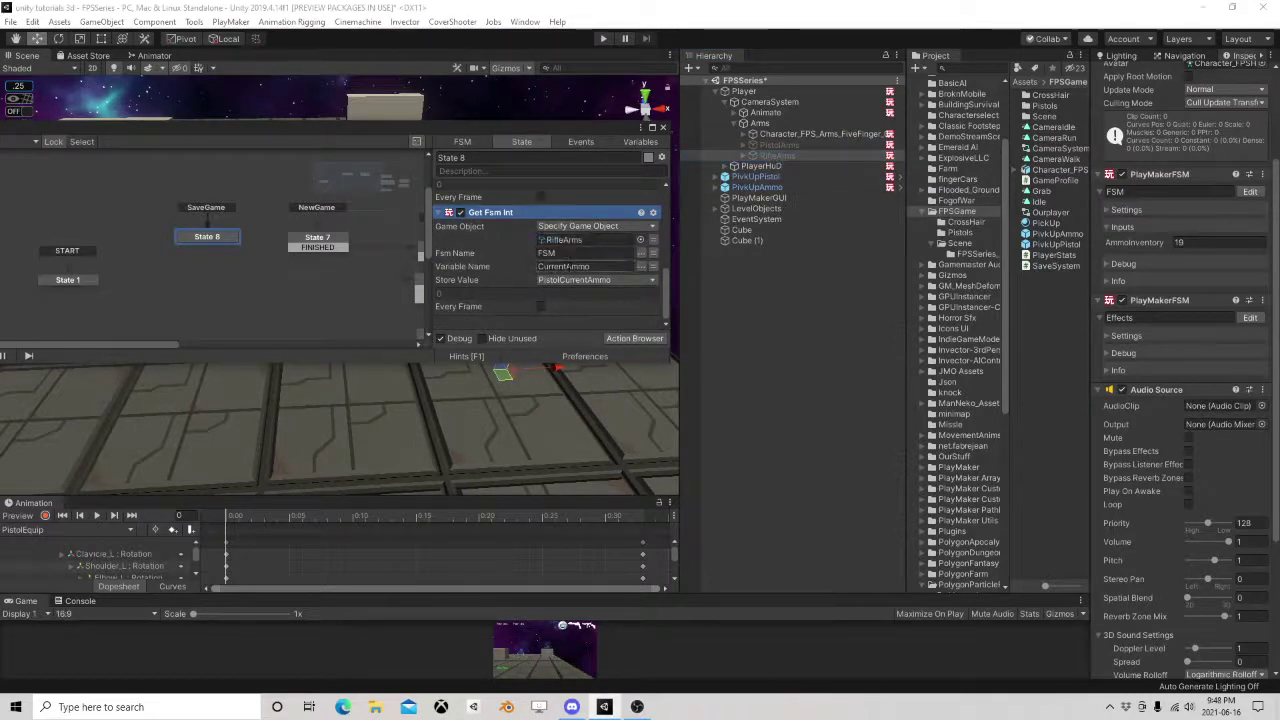
Store the RifleArms CurrentAmmo value in a new variable named RifleCurrentAmmo.
click(596, 280)
click(588, 386)
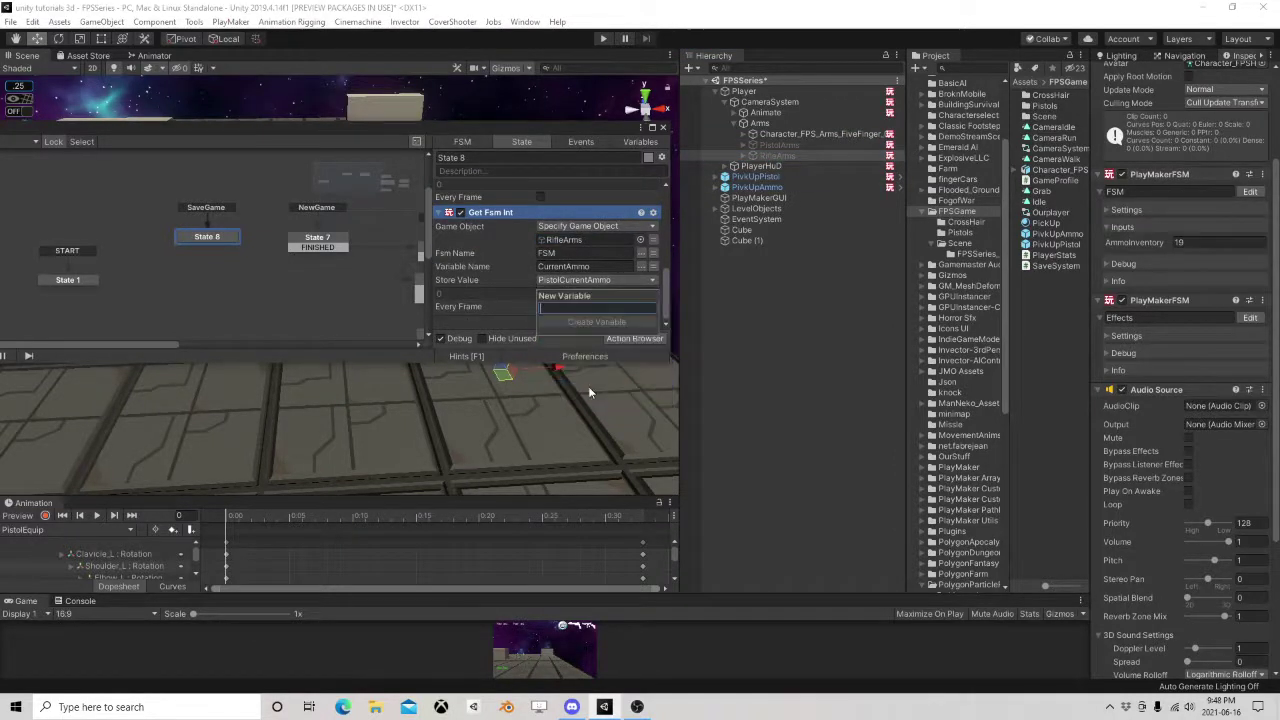
text(Rifle)
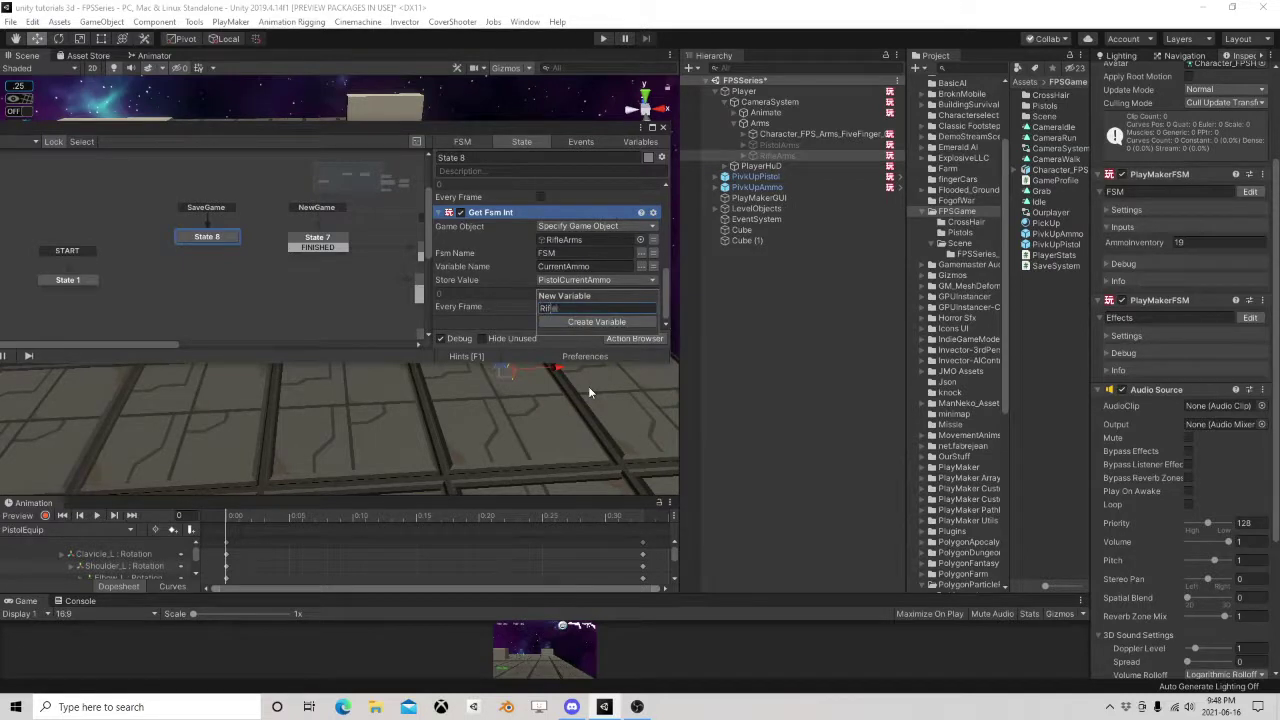
text(CurrentAmmo)
key(Return)
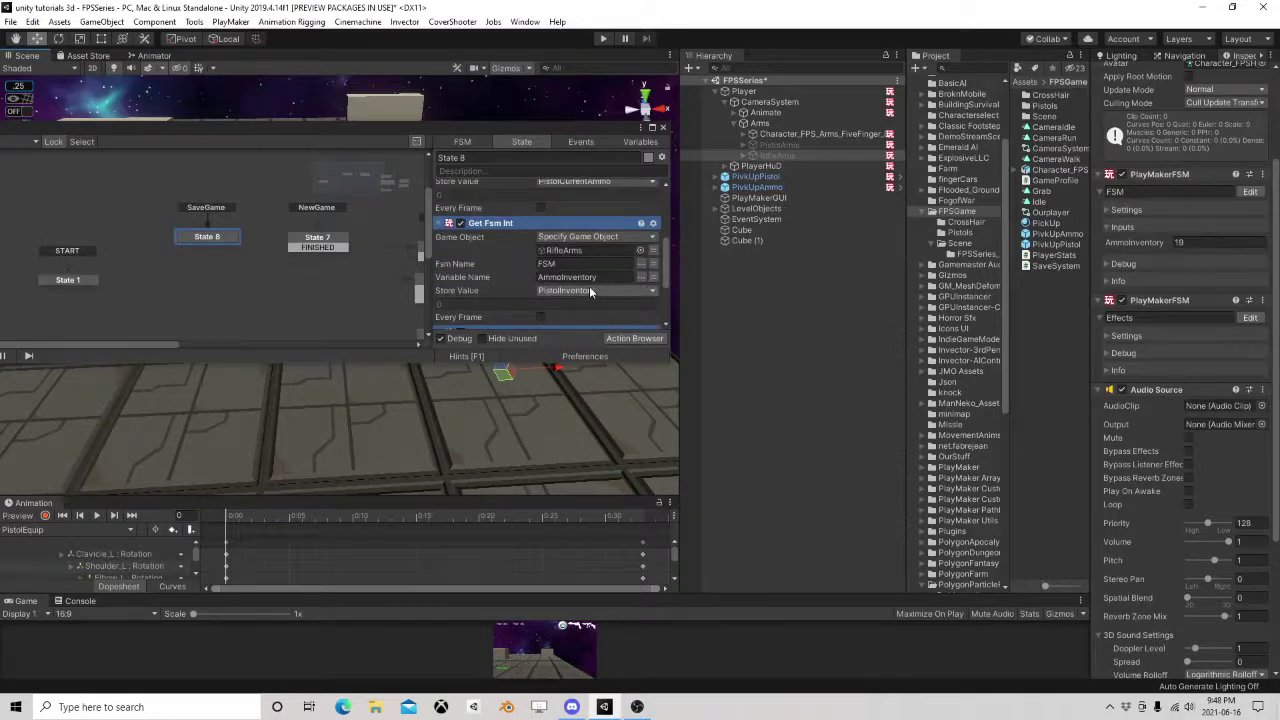
Store the RifleArms AmmoInventory value in a new variable named RifleInventoryAmmo.
click(590, 289)
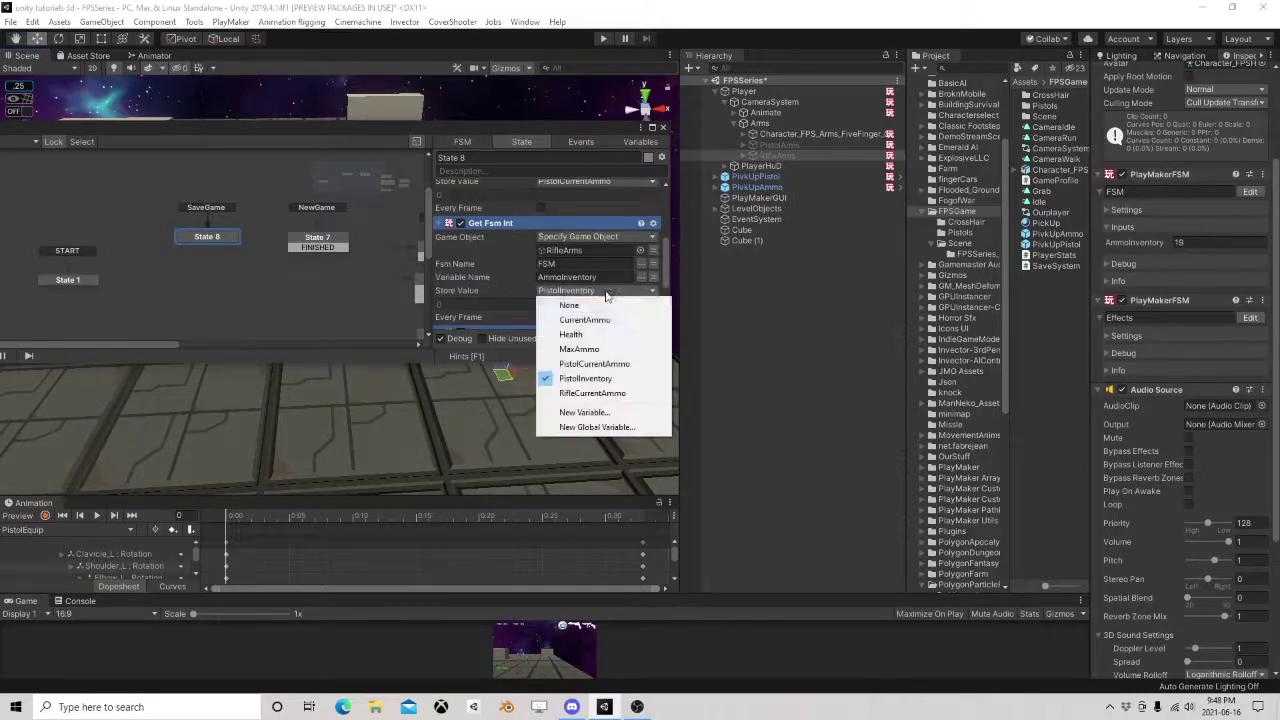
click(605, 413)
text(Rifle)
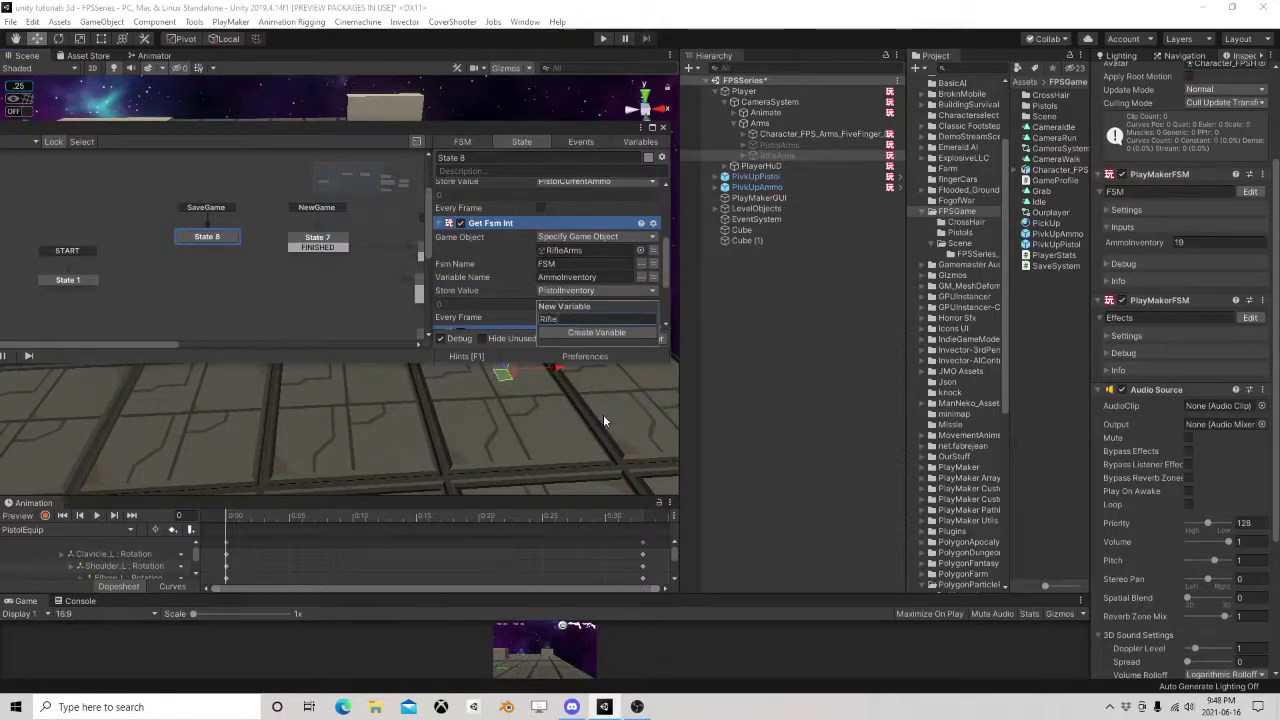
text(InventoryAmmo)
key(Return)
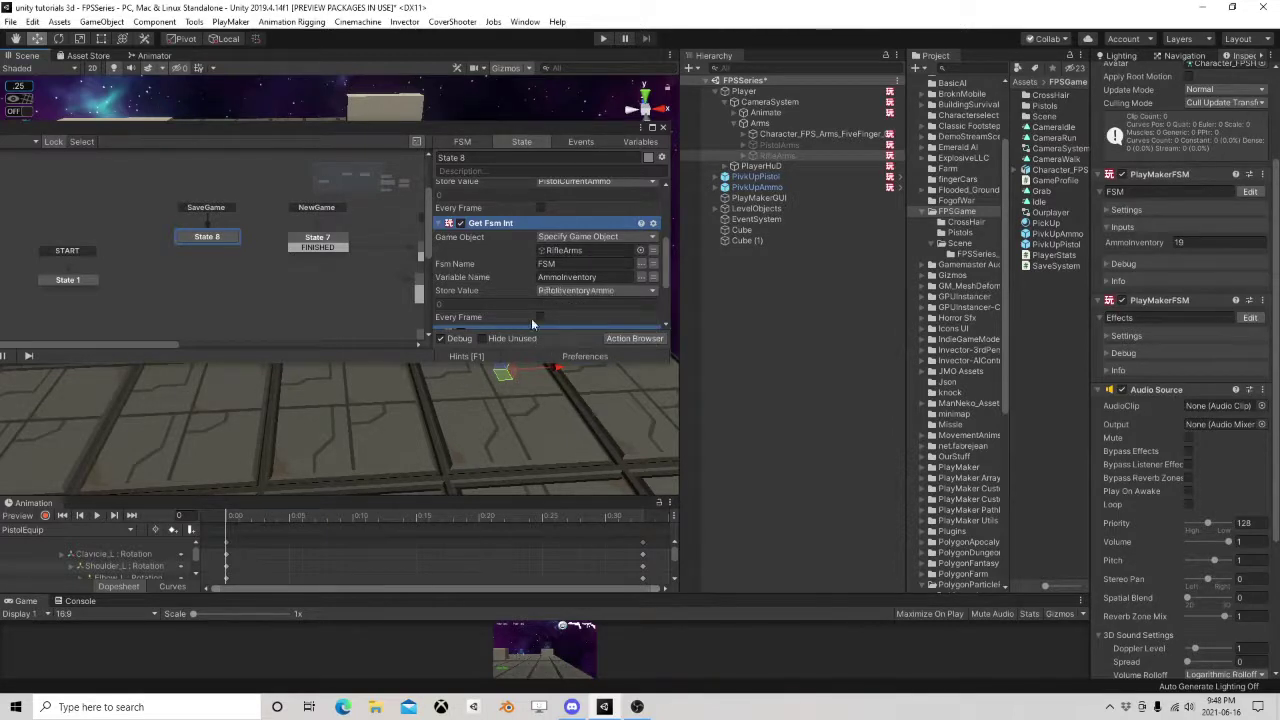
Add a Set Property action targeting the Player's PlayerStats script at the end of State 8.
scroll(545, 310, down, 2)
scroll(585, 302, down, 4)
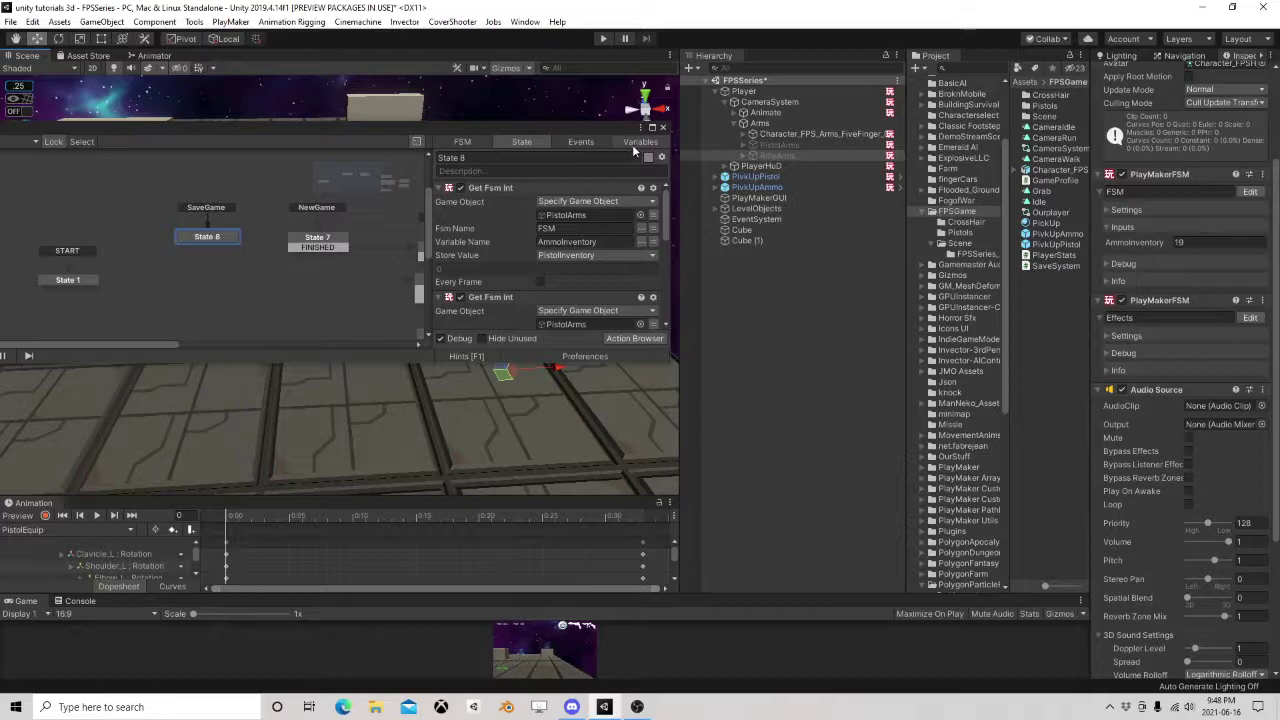
scroll(1143, 432, up, 2)
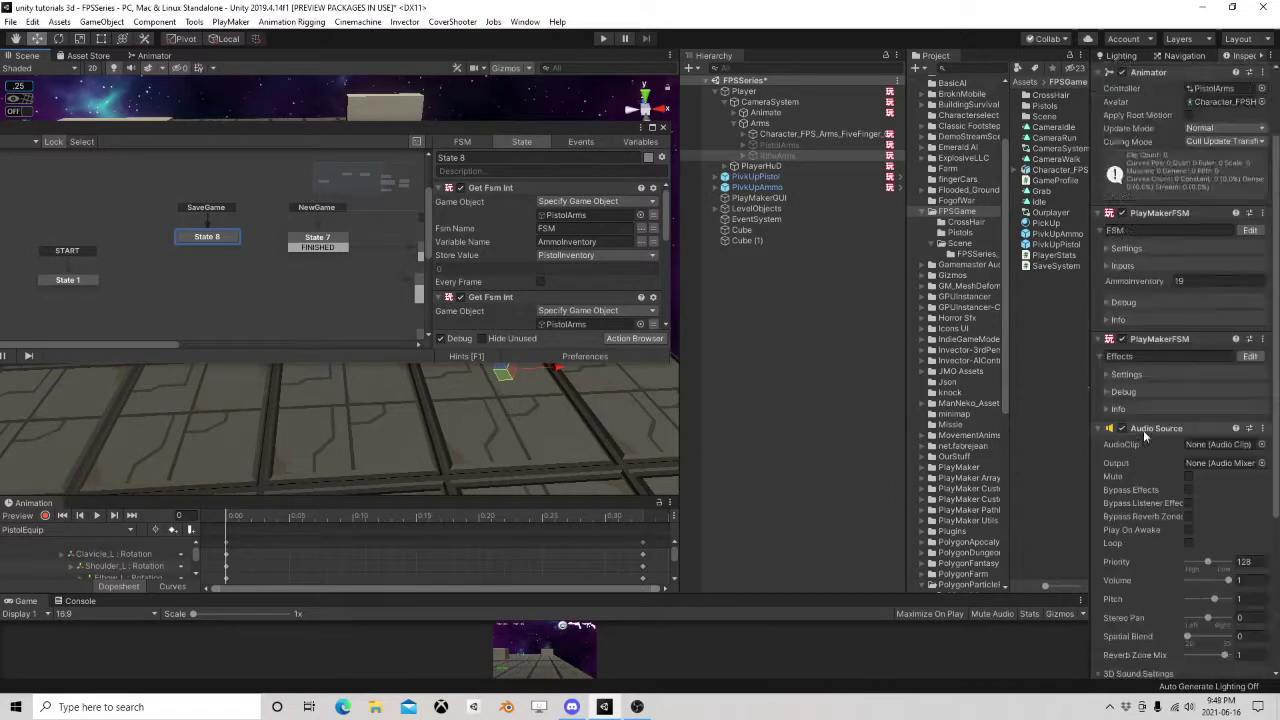
scroll(1143, 430, down, 10)
click(743, 91)
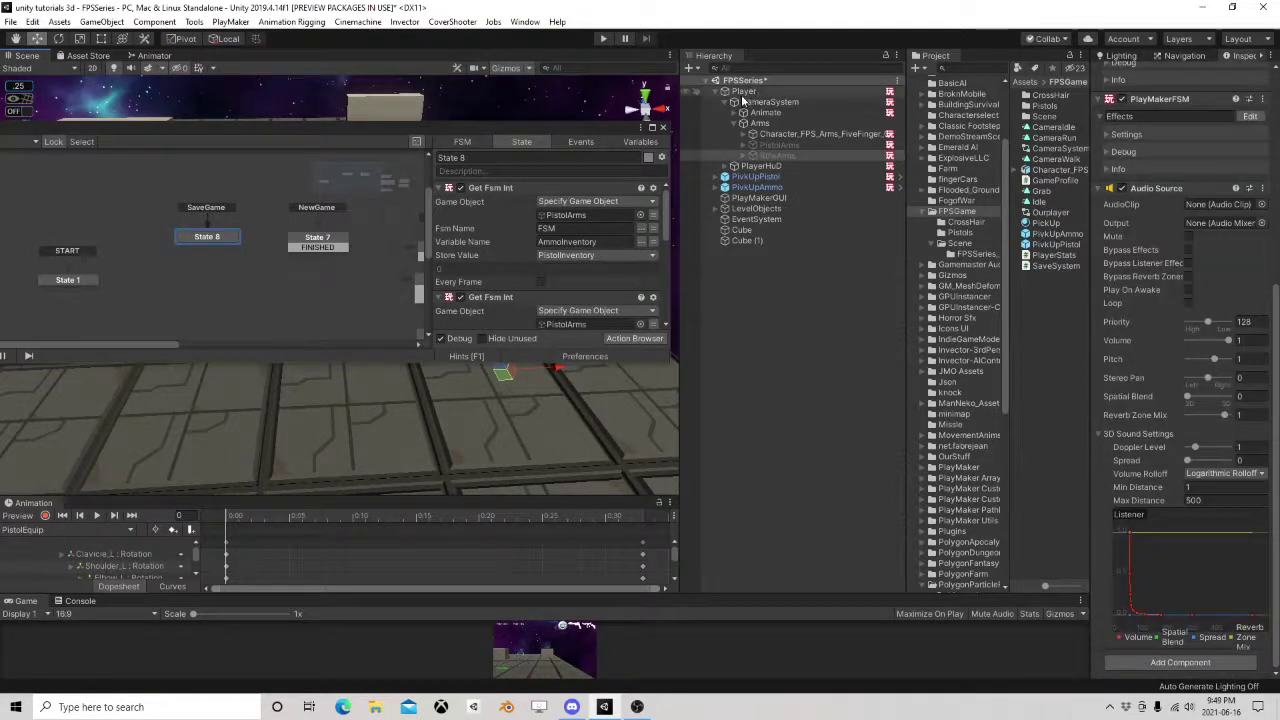
scroll(1130, 396, down, 5)
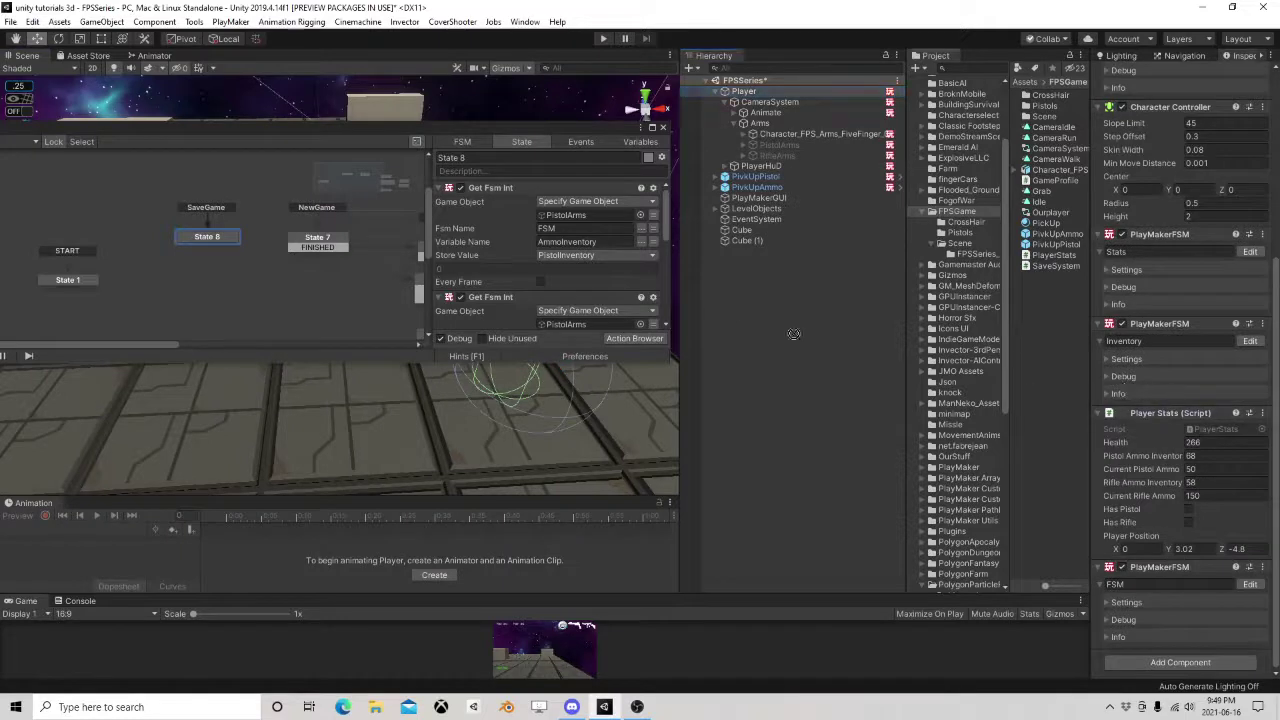
scroll(496, 320, down, 3)
scroll(495, 327, down, 8)
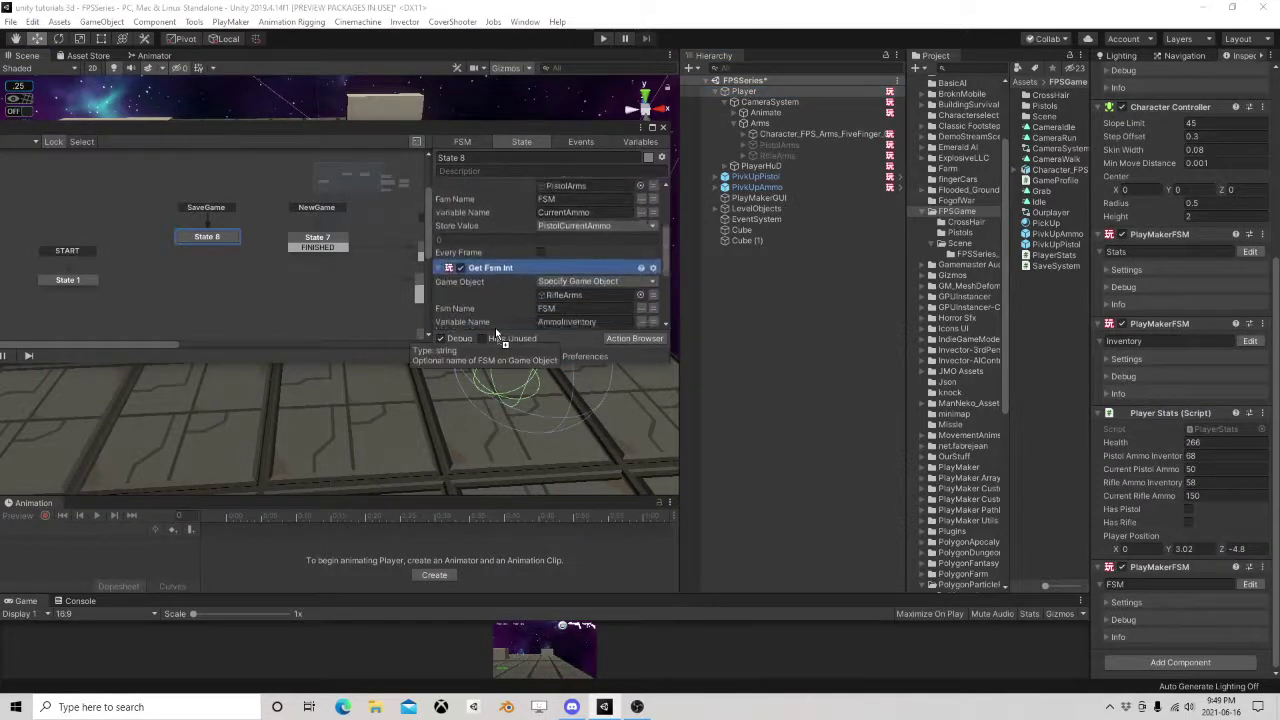
right_click(495, 327)
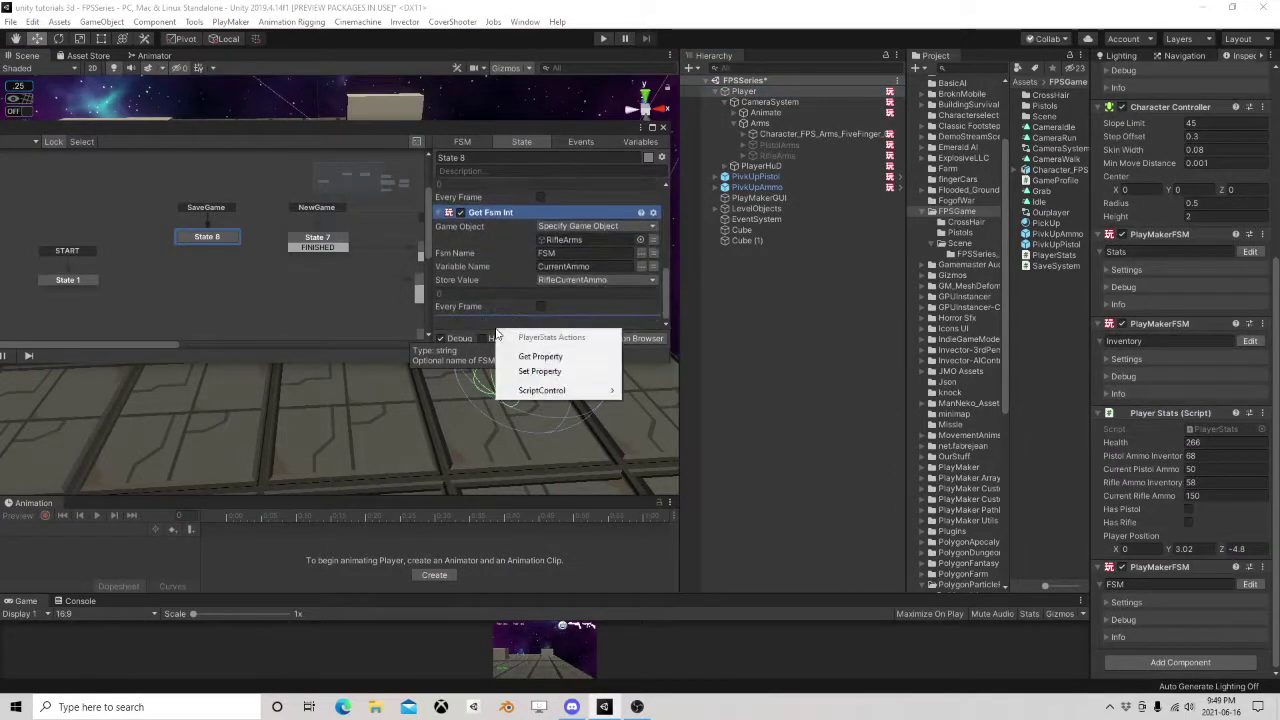
click(538, 371)
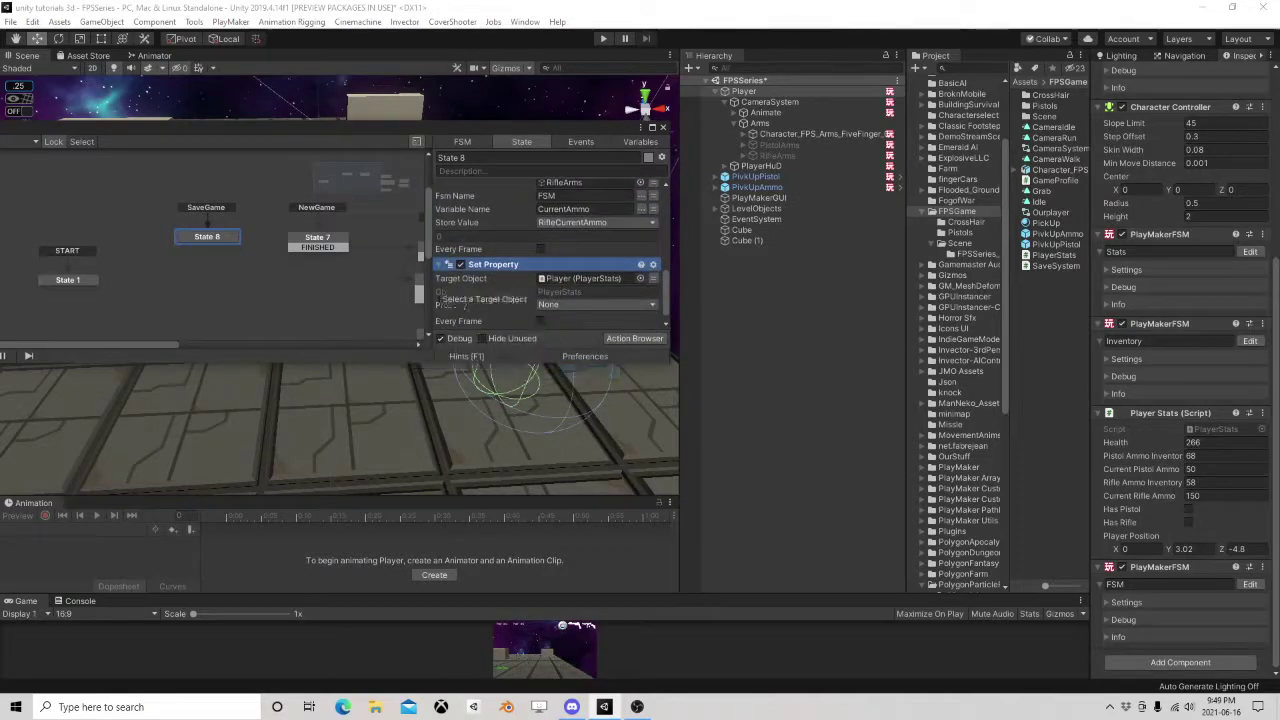
Have the Set Property action set CurrentPistolAmmo to the PistolCurrentAmmo variable.
click(572, 304)
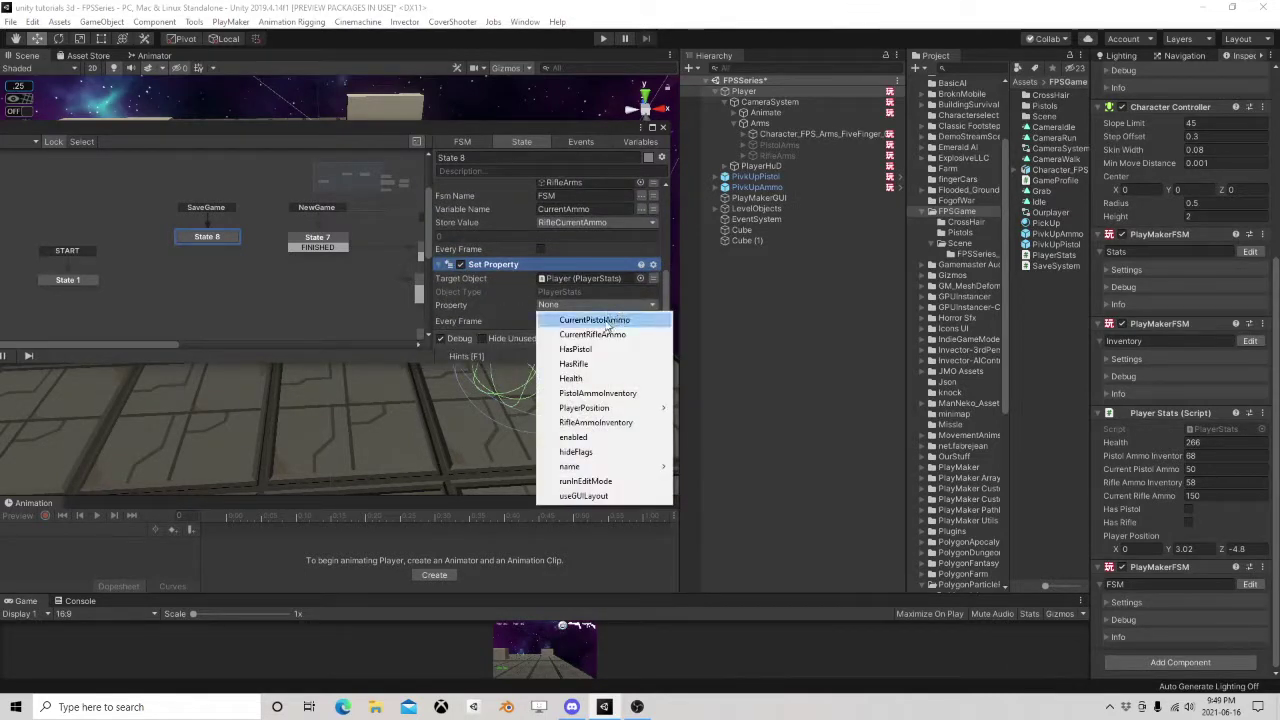
click(607, 322)
click(609, 291)
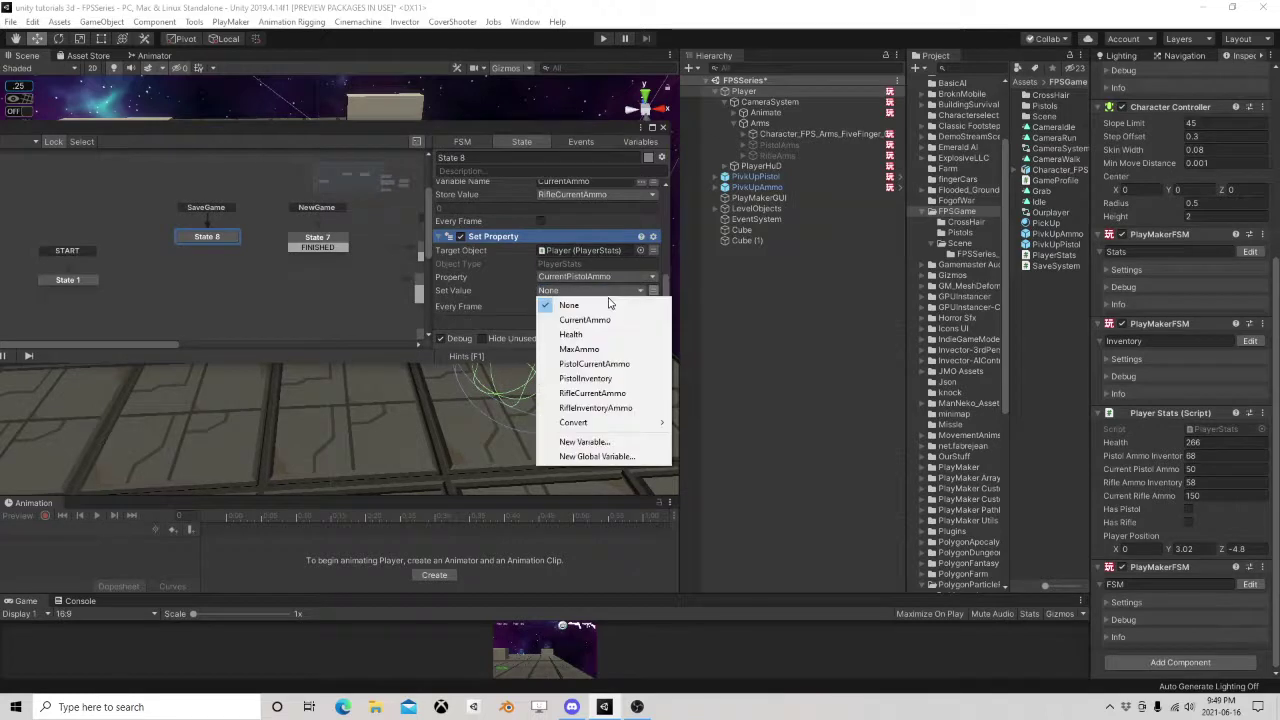
click(616, 366)
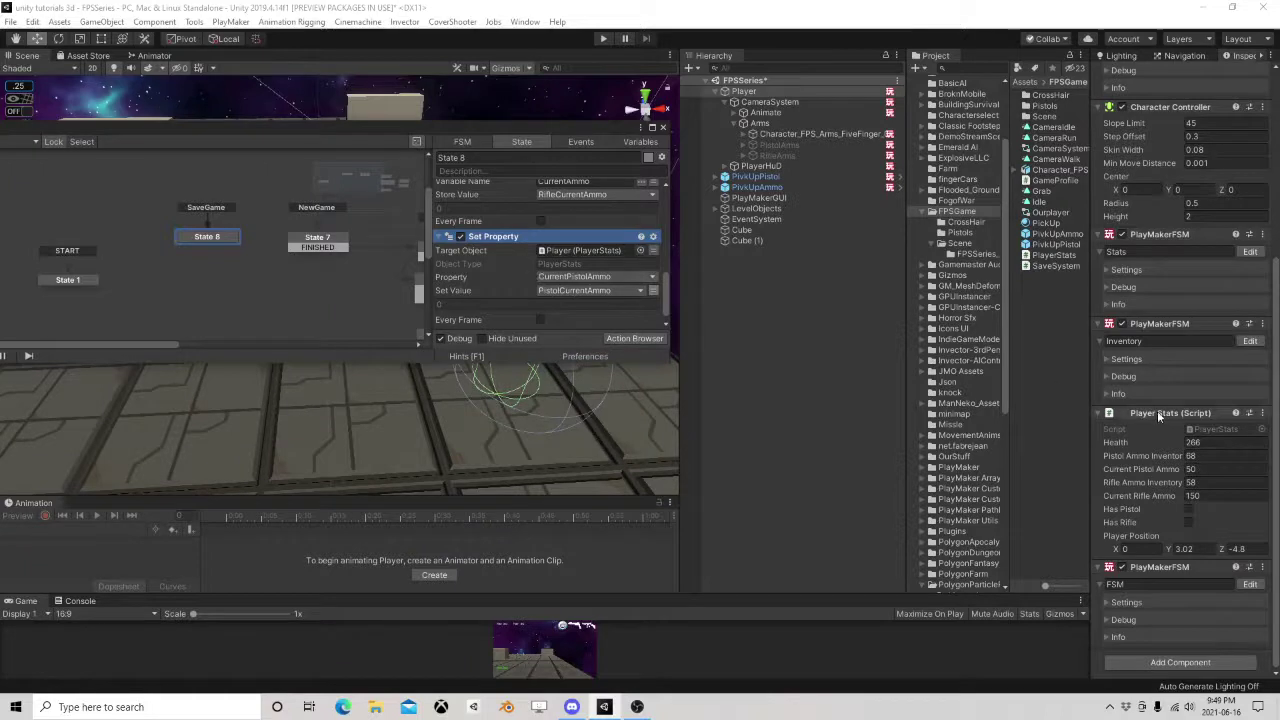
Add a second Set Property action for PlayerStats that sets CurrentRifleAmmo to the RifleCurrentAmmo variable.
drag(1157, 413, 523, 322)
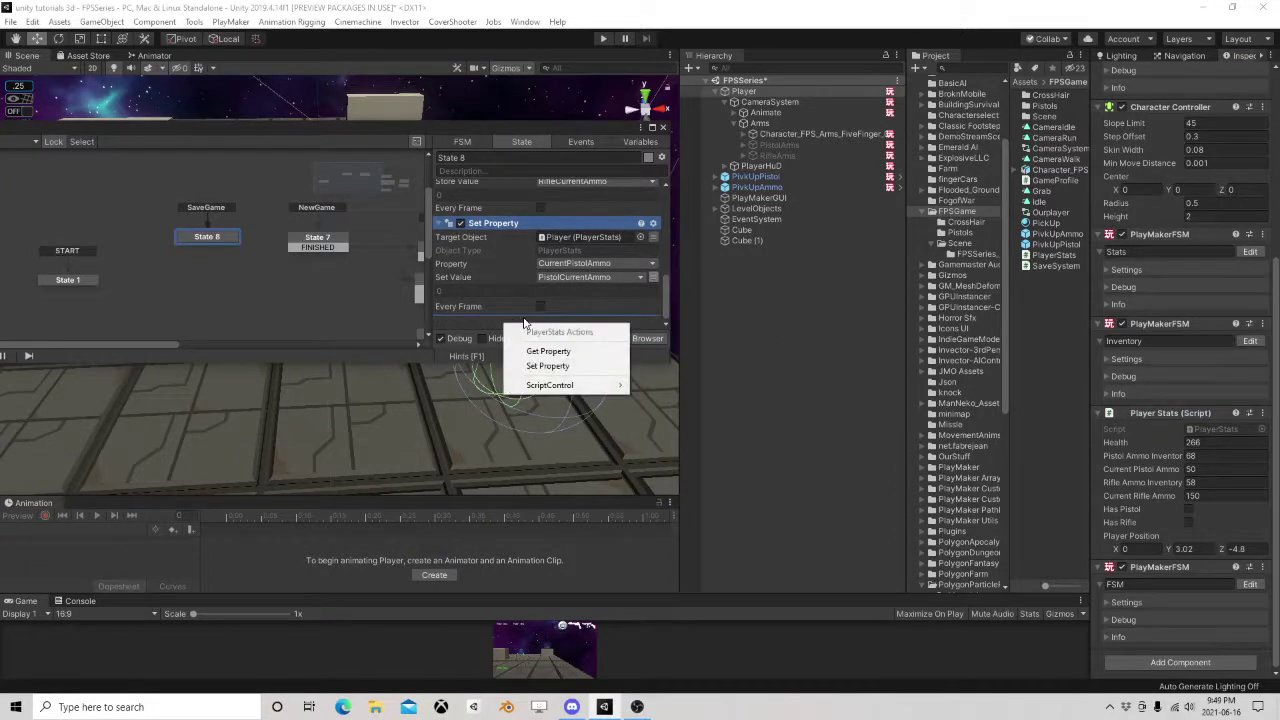
click(548, 366)
click(580, 290)
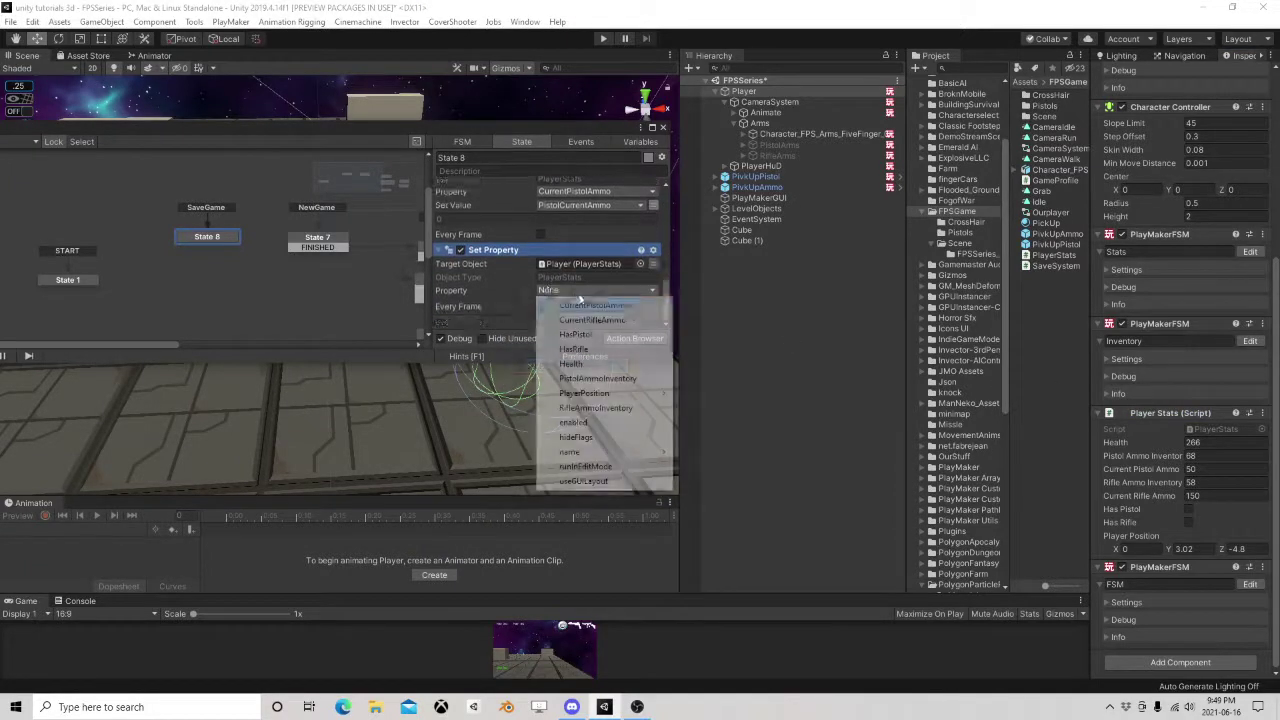
click(629, 321)
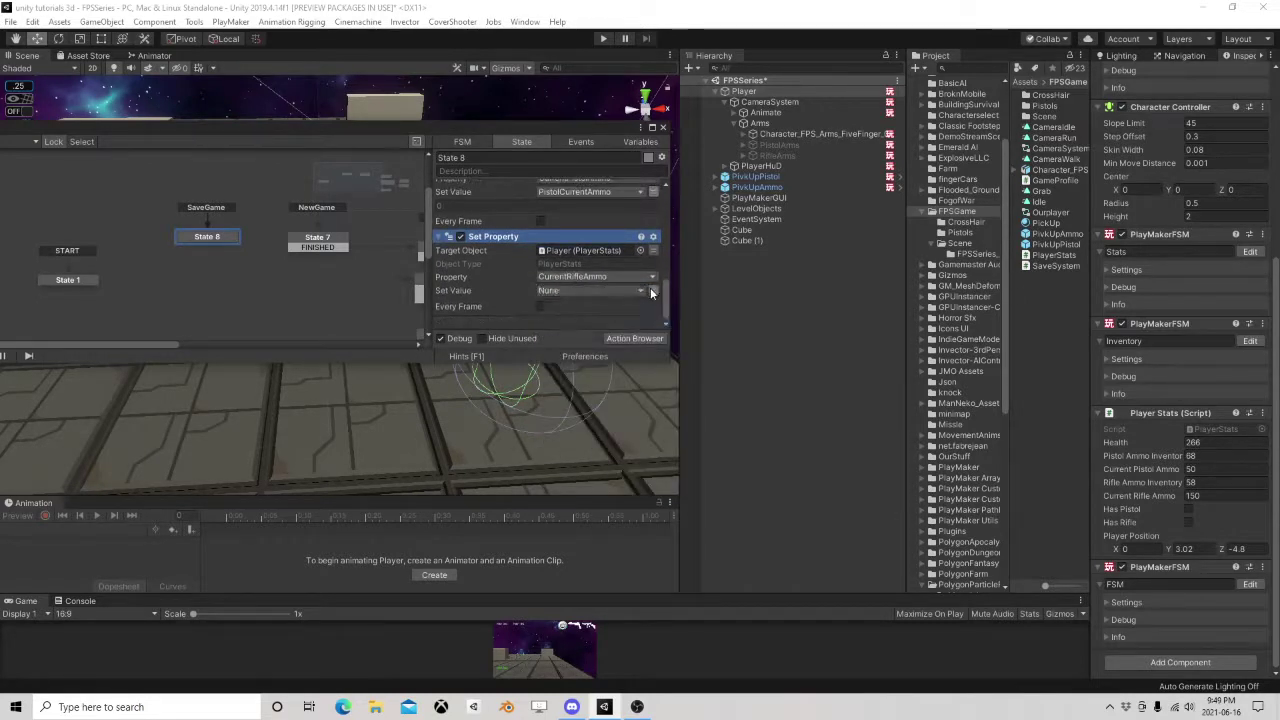
click(600, 291)
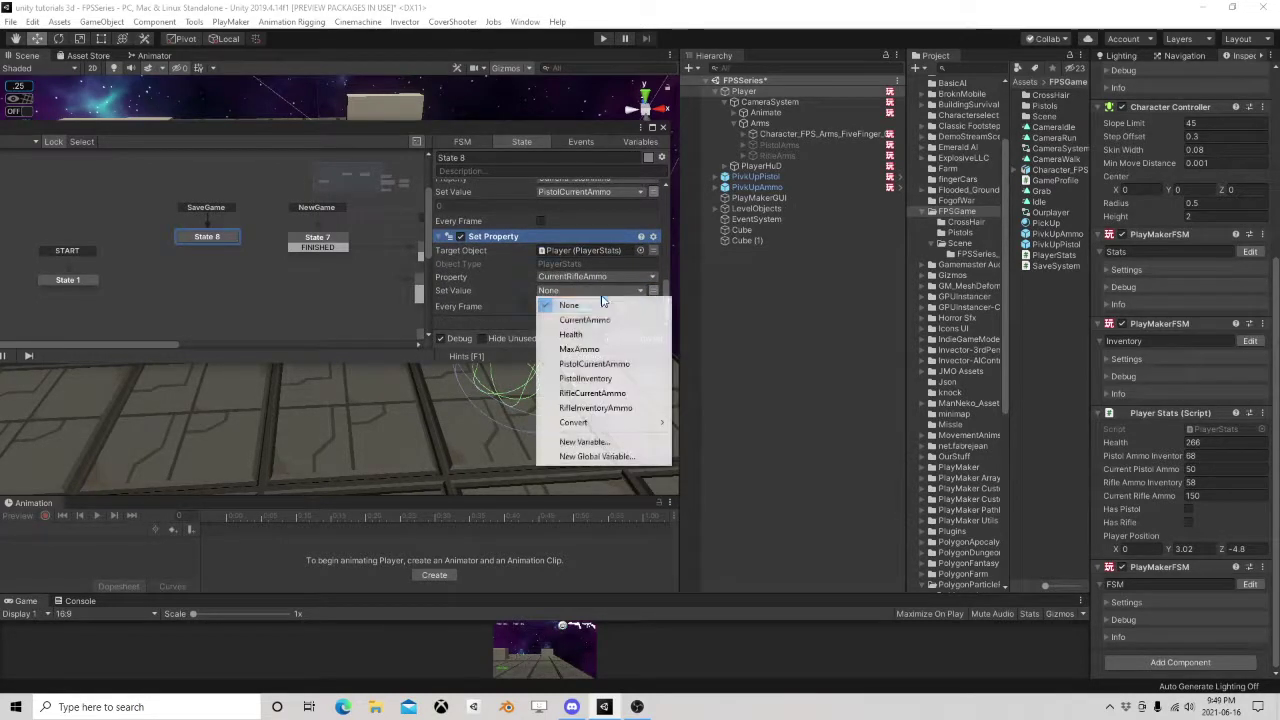
click(625, 393)
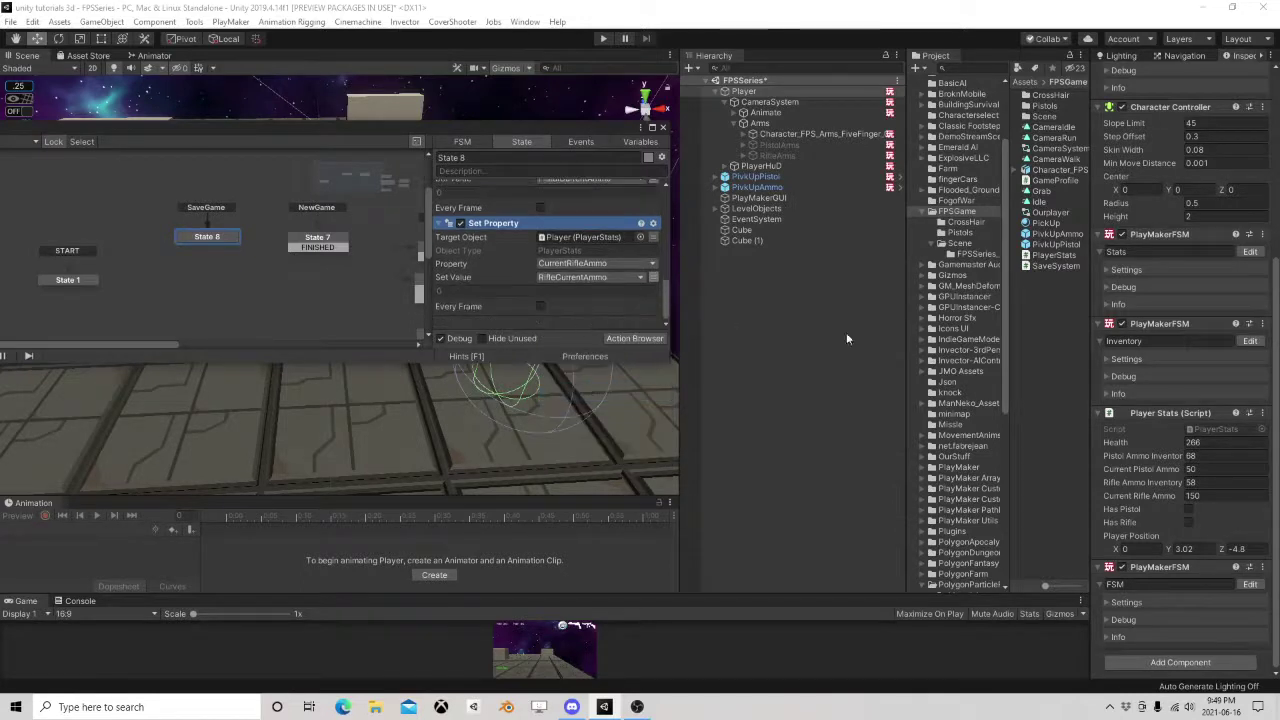
right_click(501, 318)
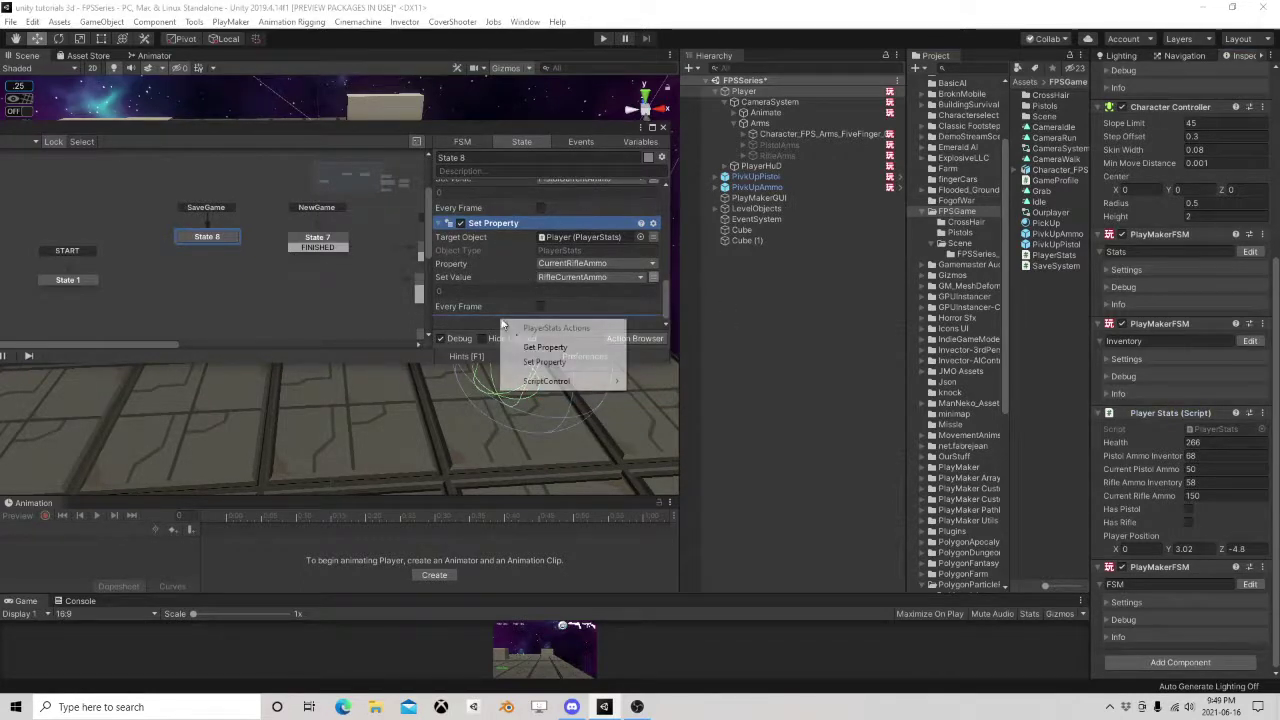
click(557, 362)
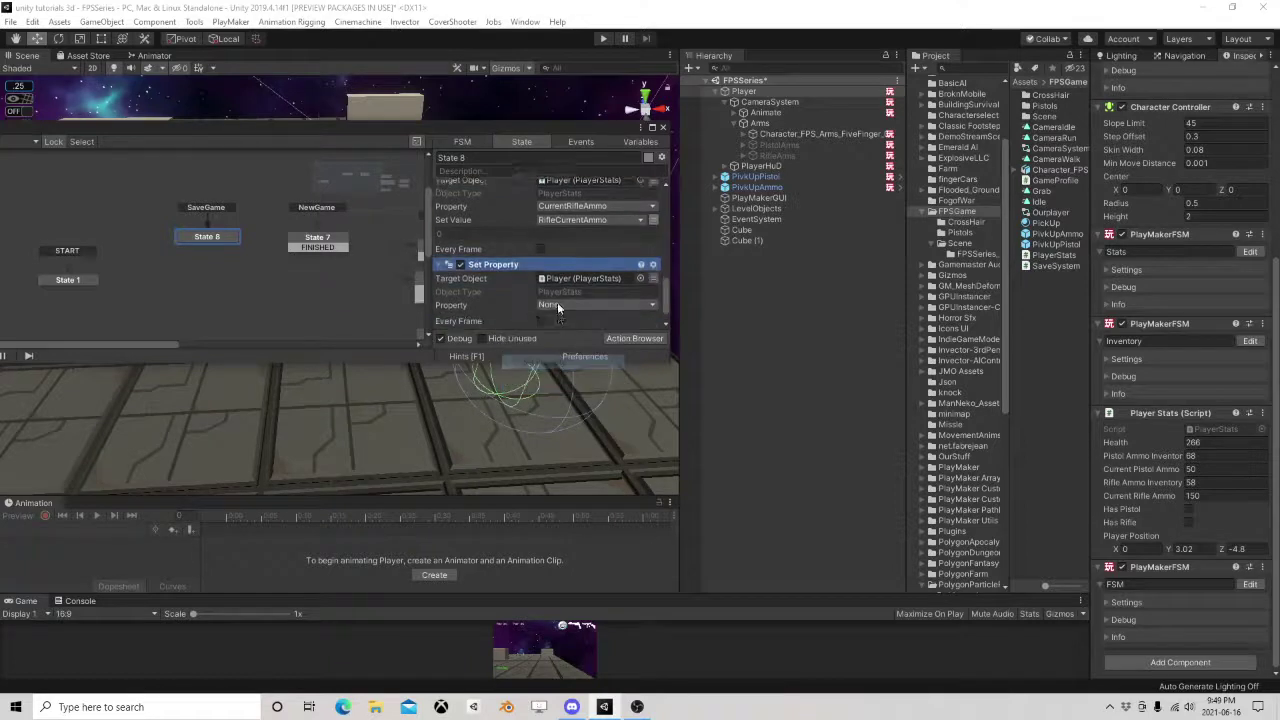
click(560, 288)
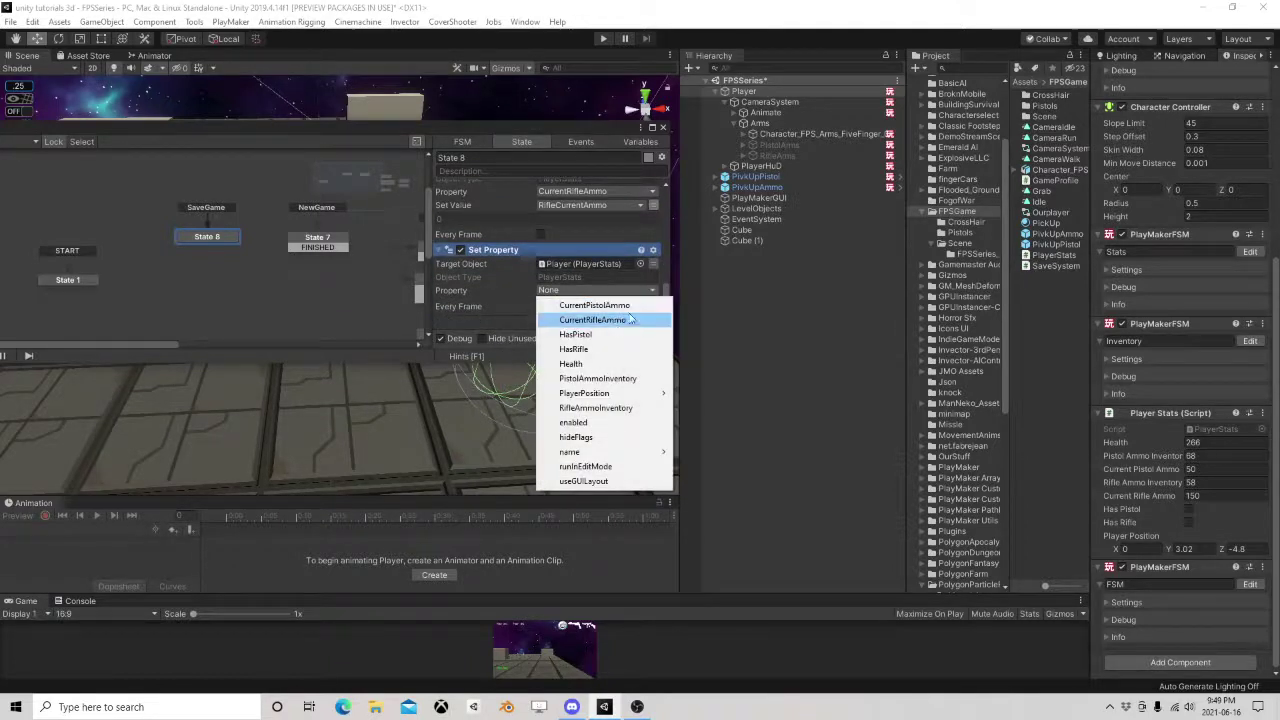
click(588, 334)
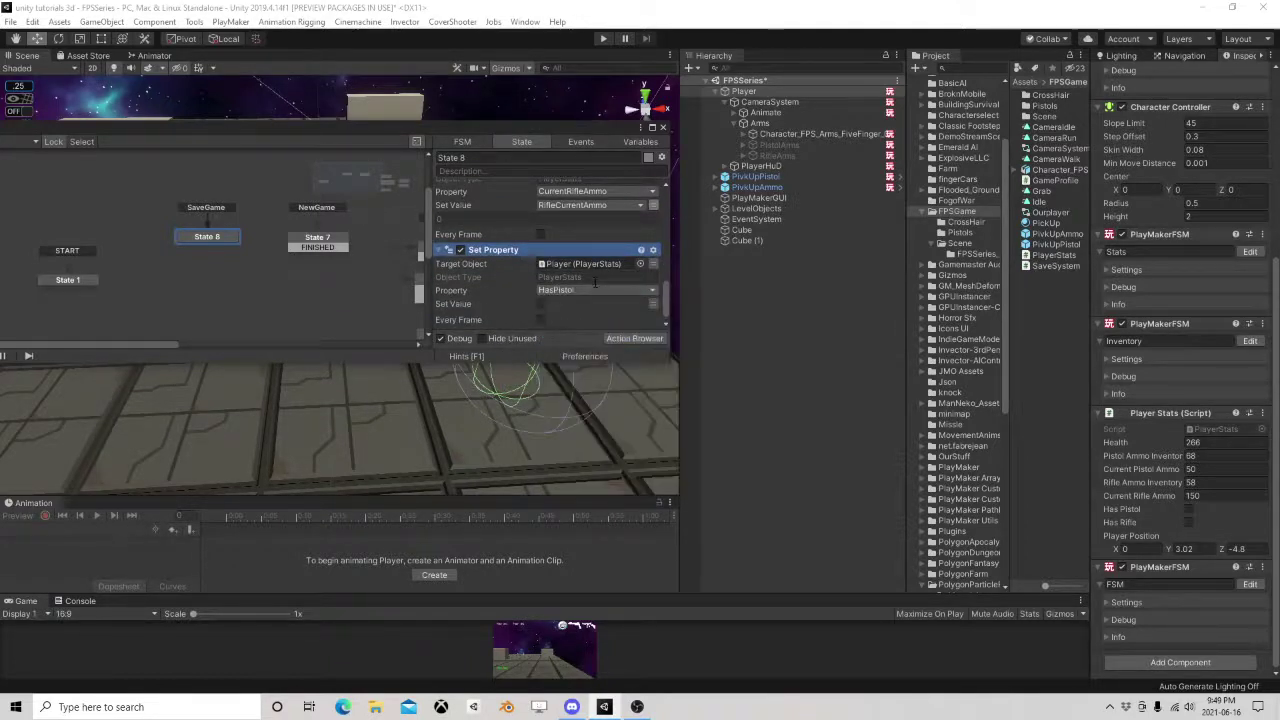
right_click(514, 253)
click(545, 505)
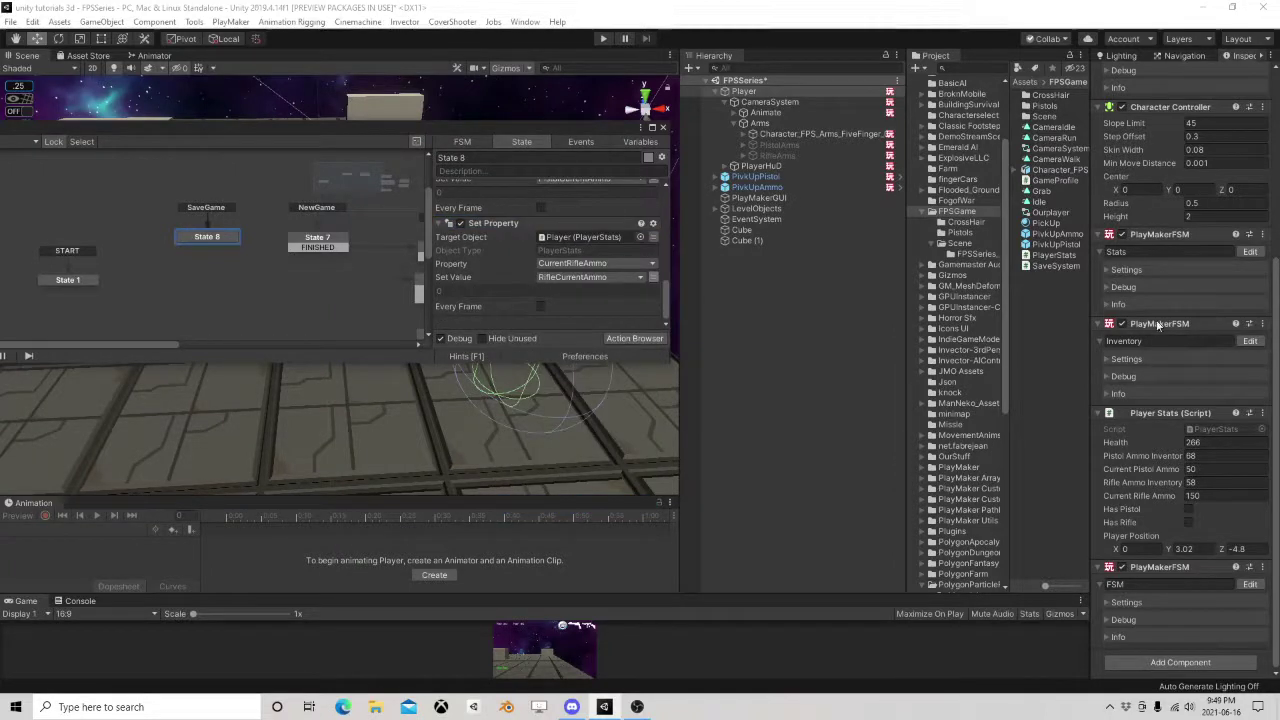
Add a Set Property action for the PlayerStats script that sets Health to the Health variable.
drag(1161, 411, 485, 321)
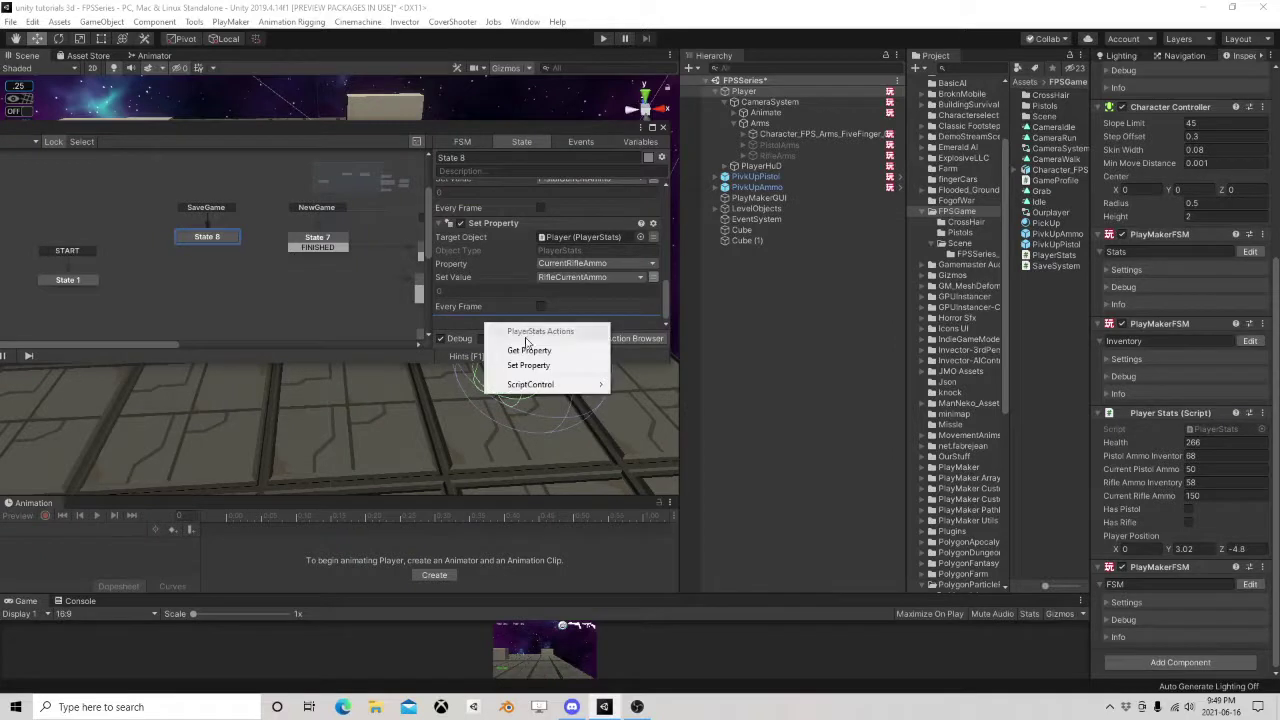
click(533, 367)
click(550, 305)
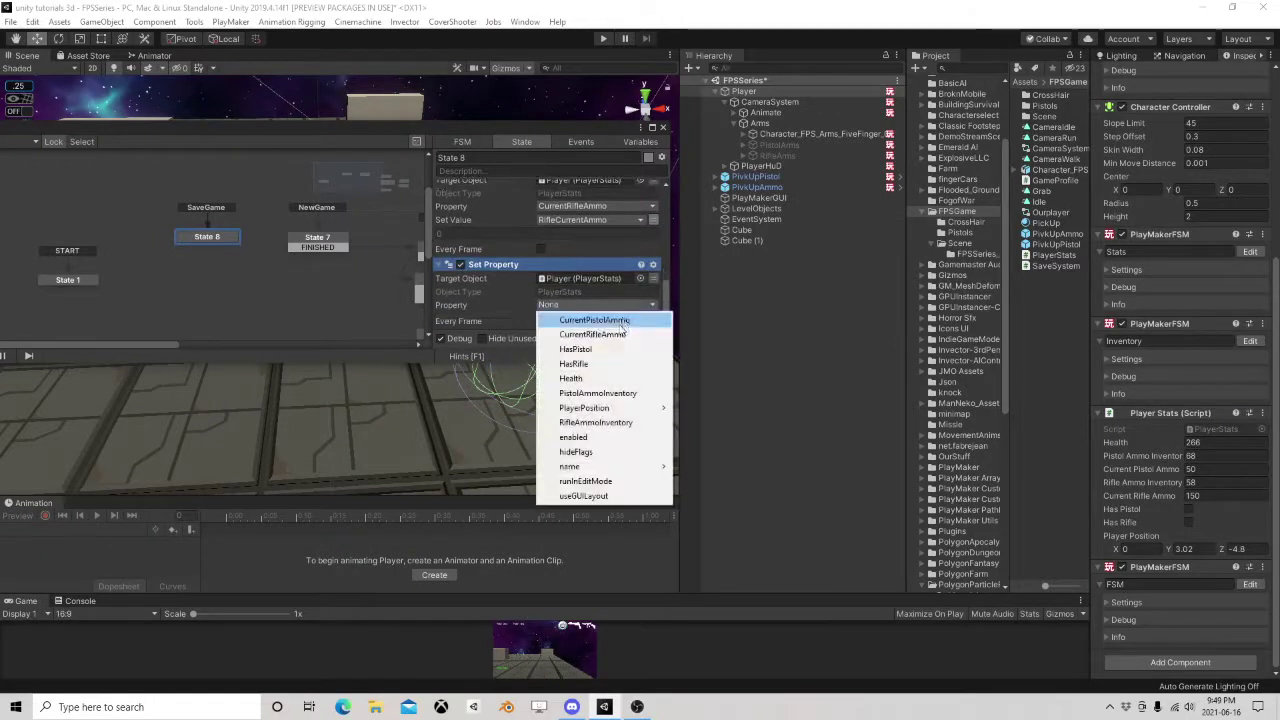
click(603, 379)
click(652, 289)
click(638, 290)
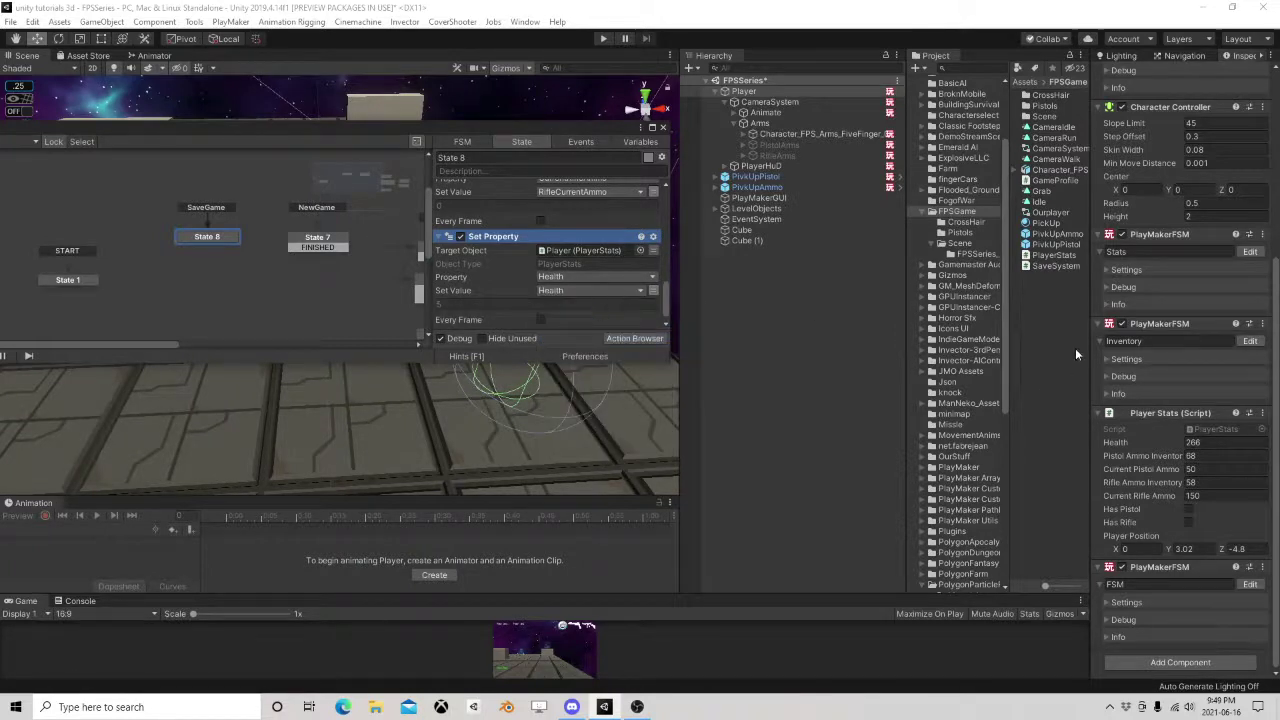
Add another PlayerStats Set Property action that sets PistolAmmoInventory to the PistolInventory variable.
scroll(527, 314, down, 1)
right_click(527, 320)
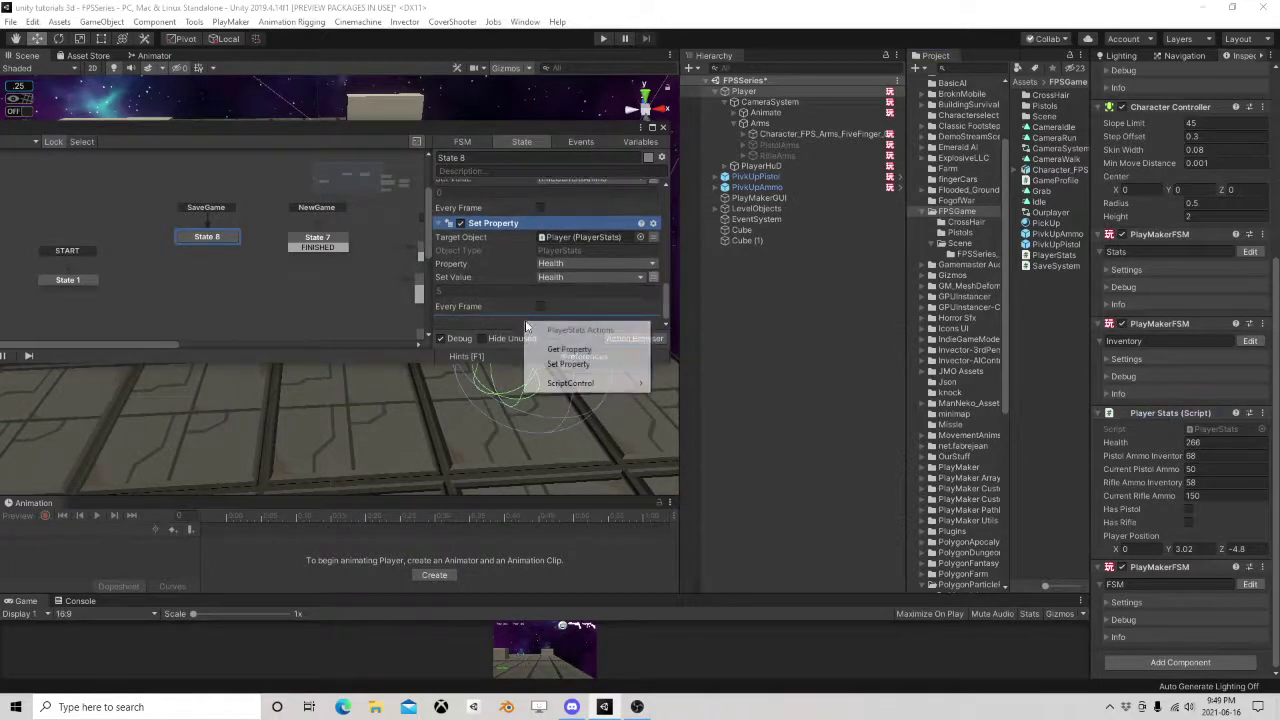
click(568, 364)
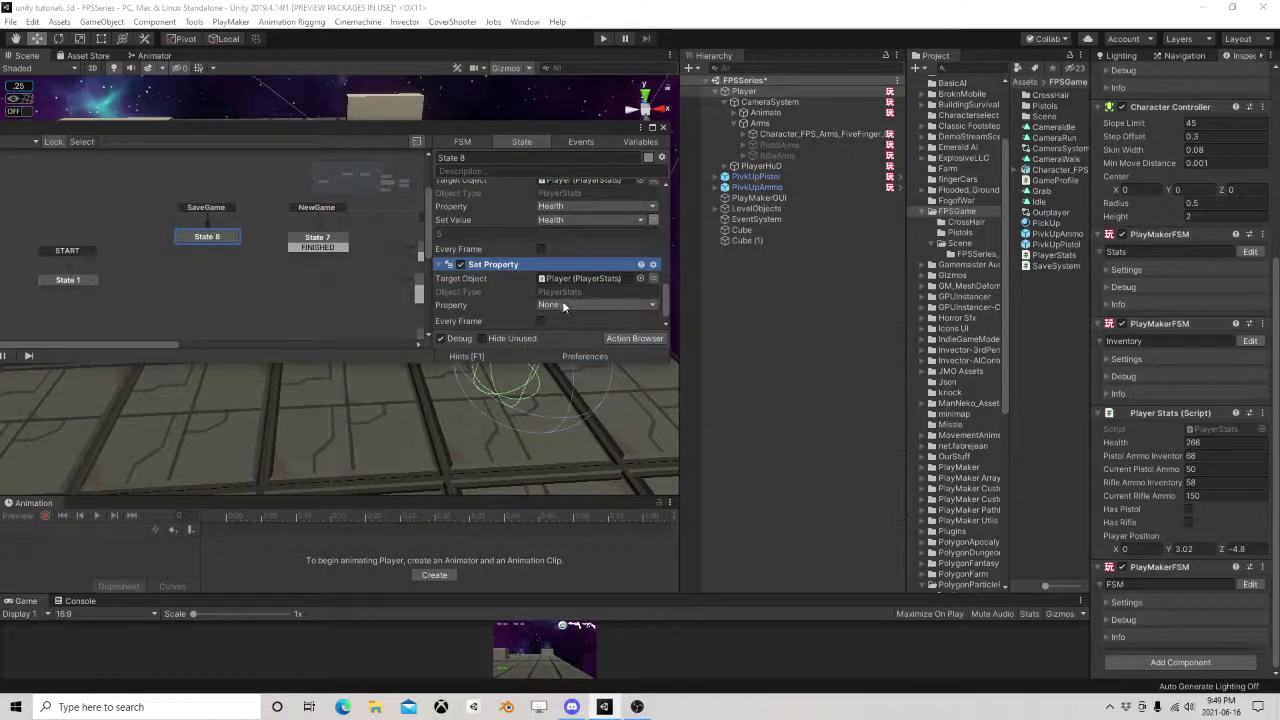
click(576, 304)
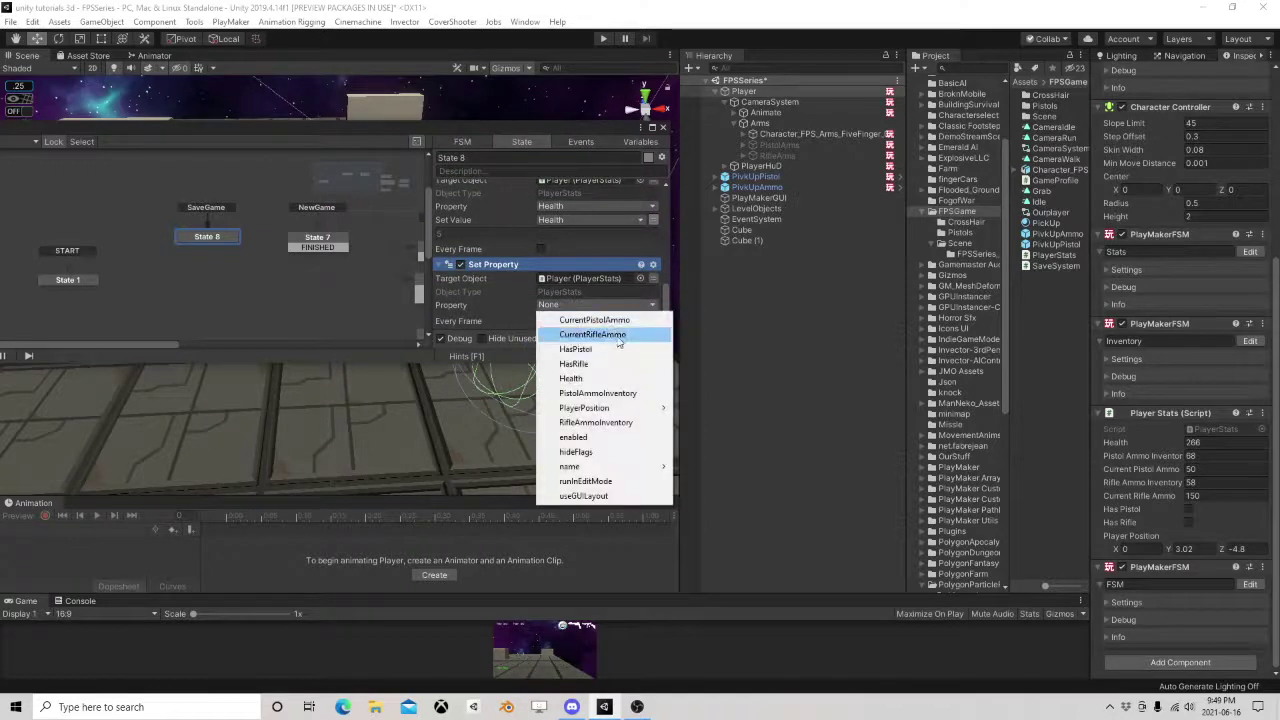
click(613, 394)
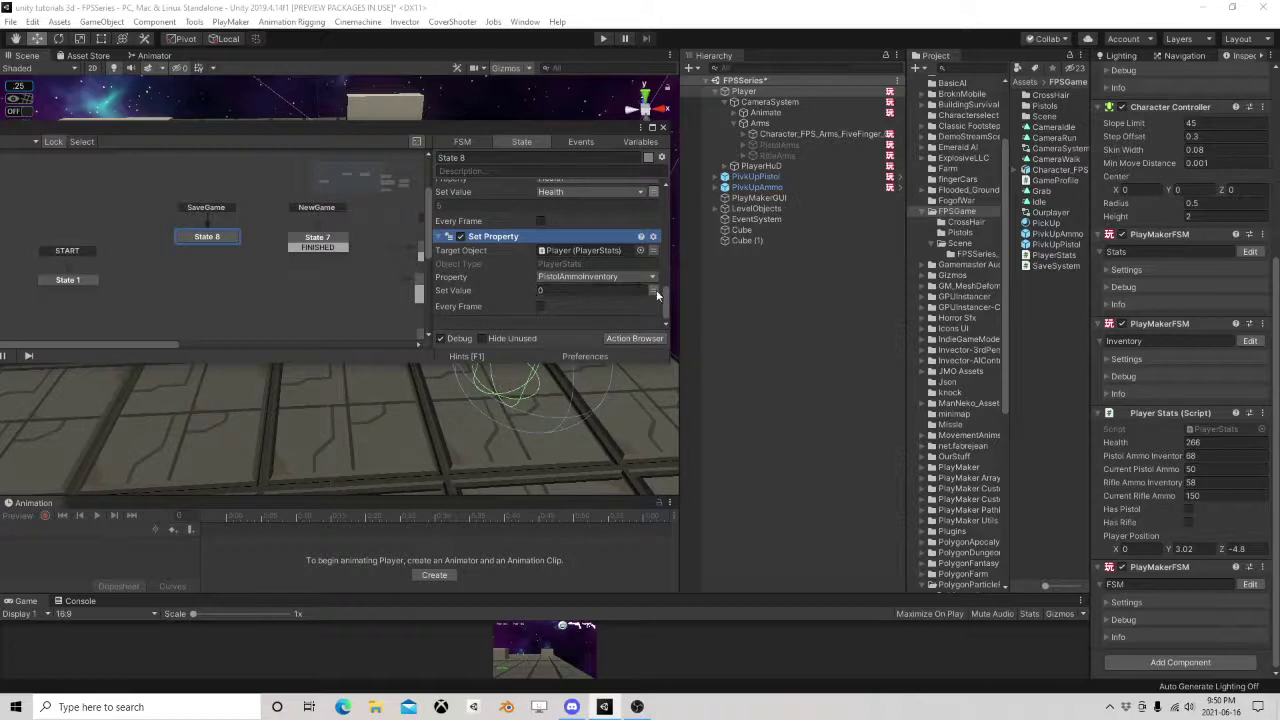
click(655, 291)
click(619, 290)
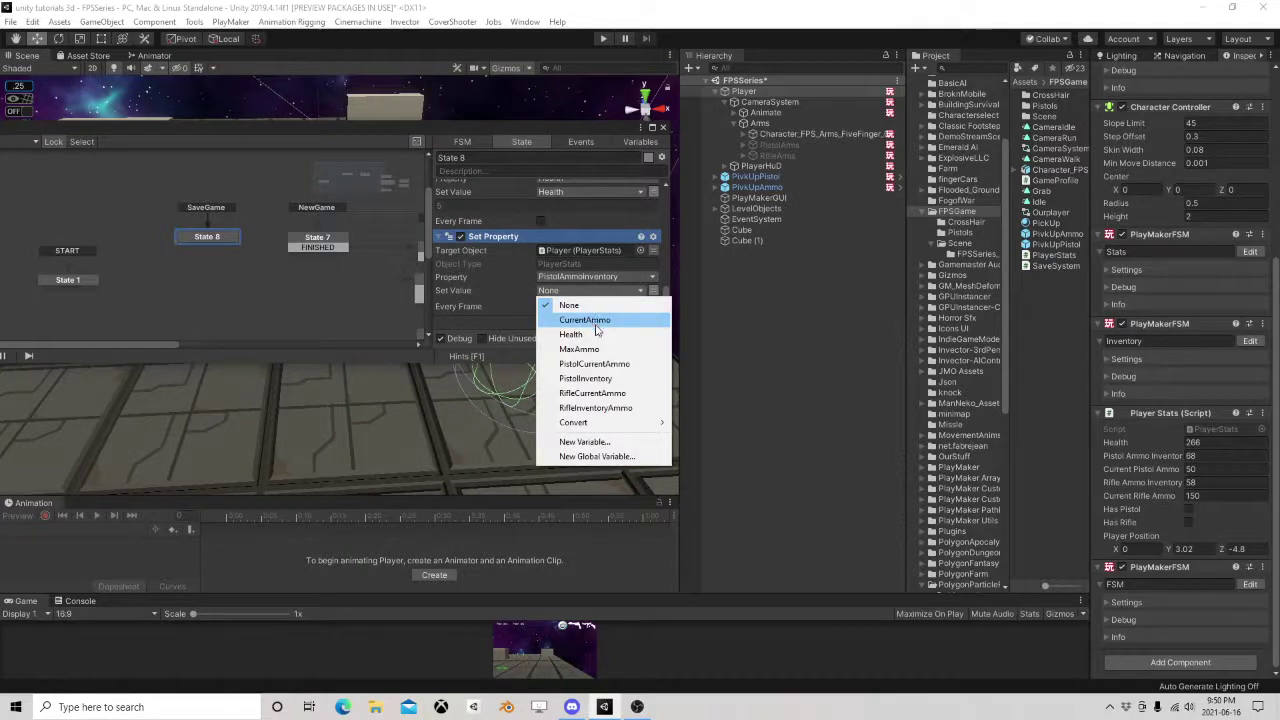
click(587, 380)
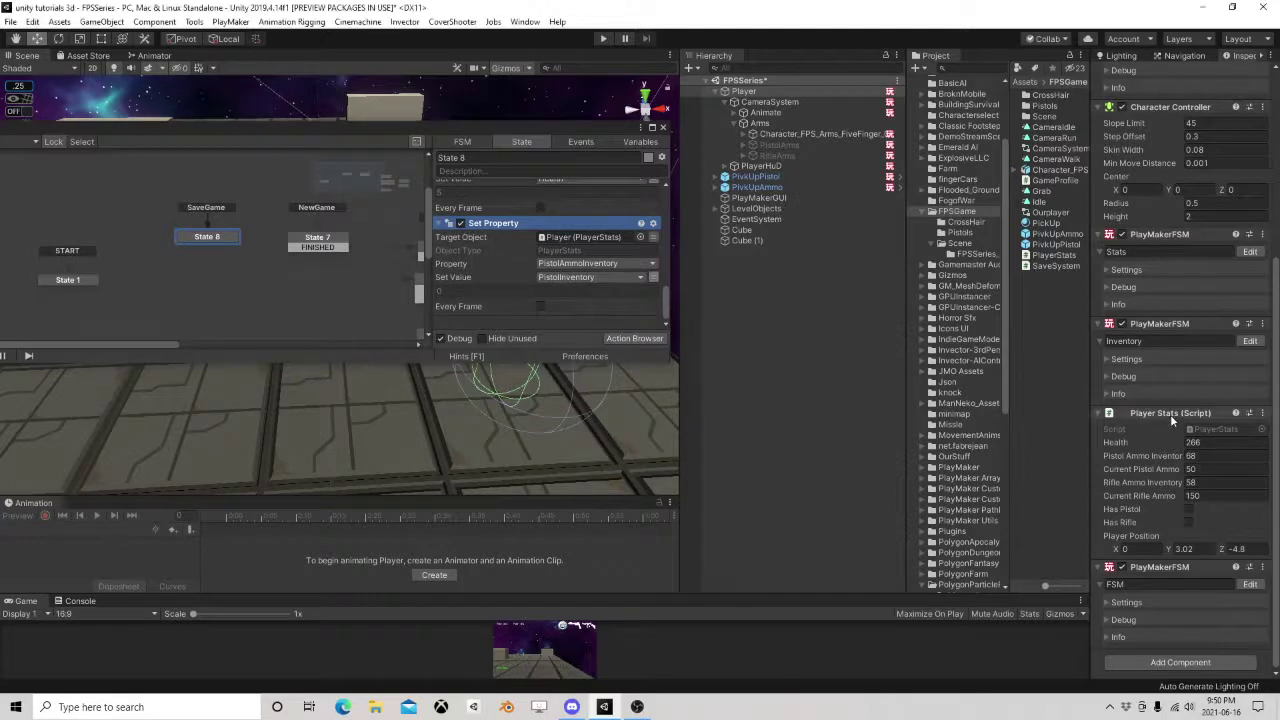
Add a PlayerStats Set Property action that sets RifleAmmoInventory to the RifleInventoryAmmo variable.
drag(1170, 414, 550, 330)
click(583, 371)
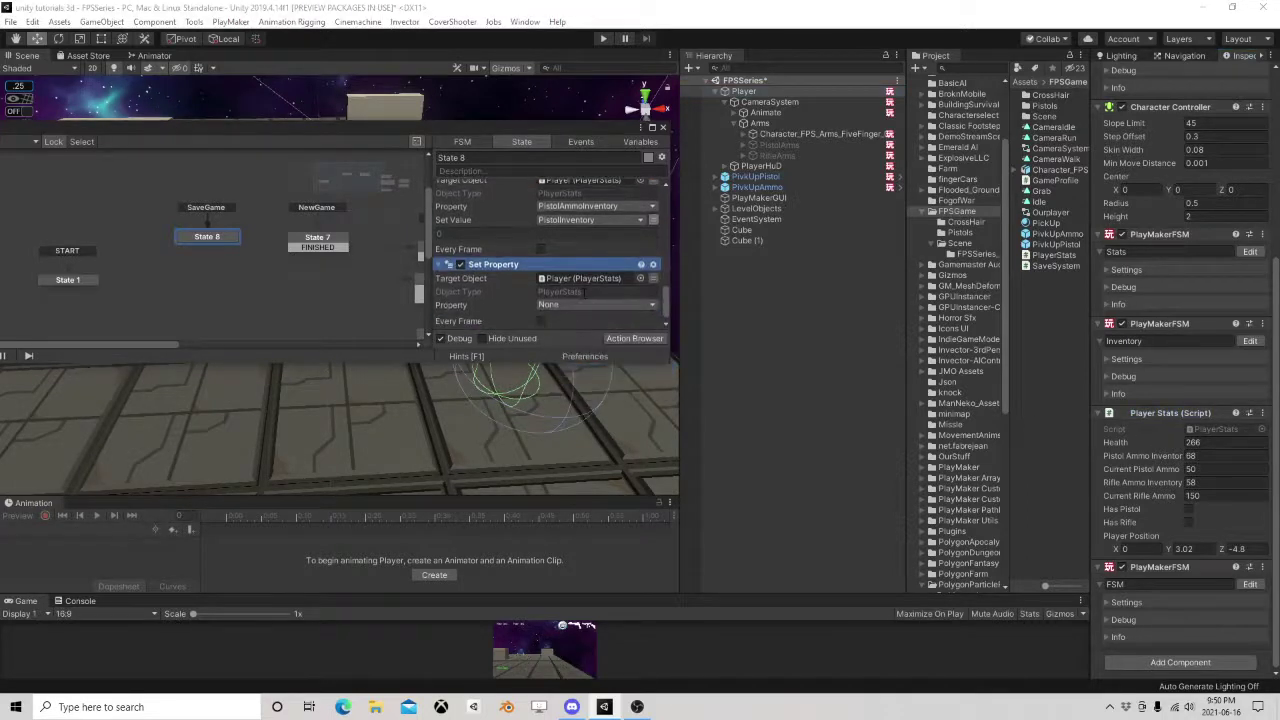
click(582, 289)
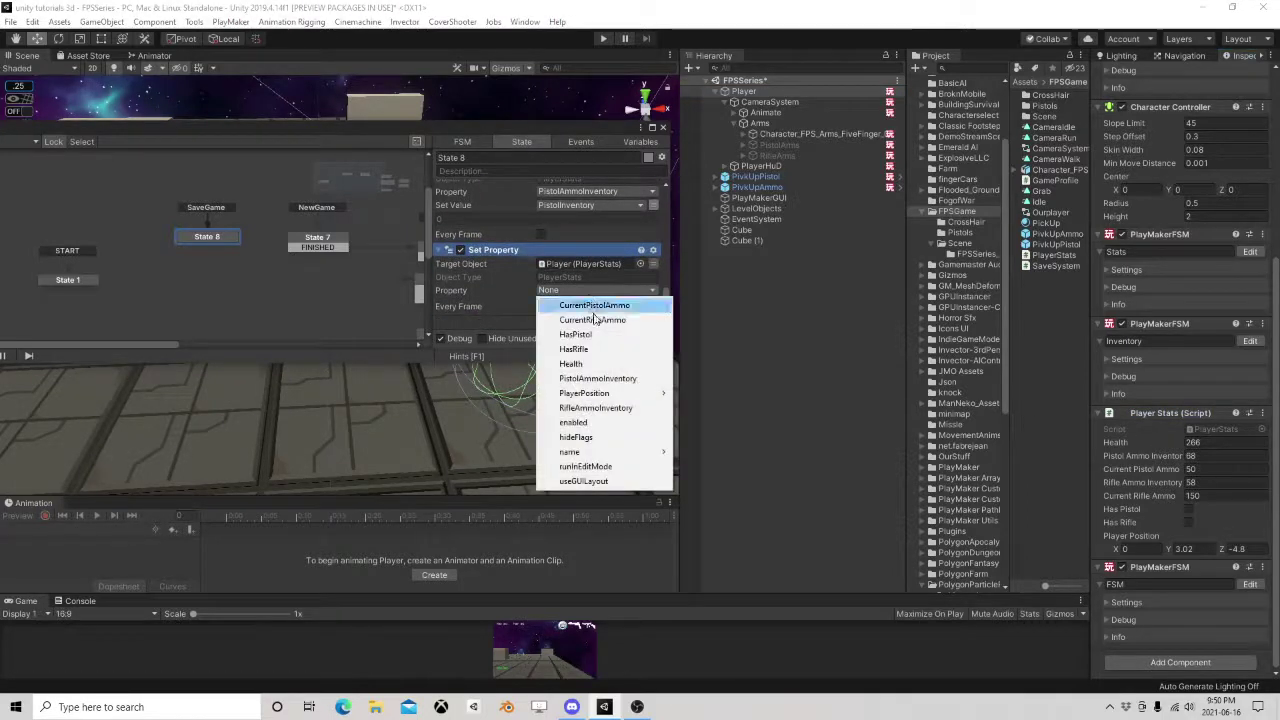
click(605, 408)
click(652, 304)
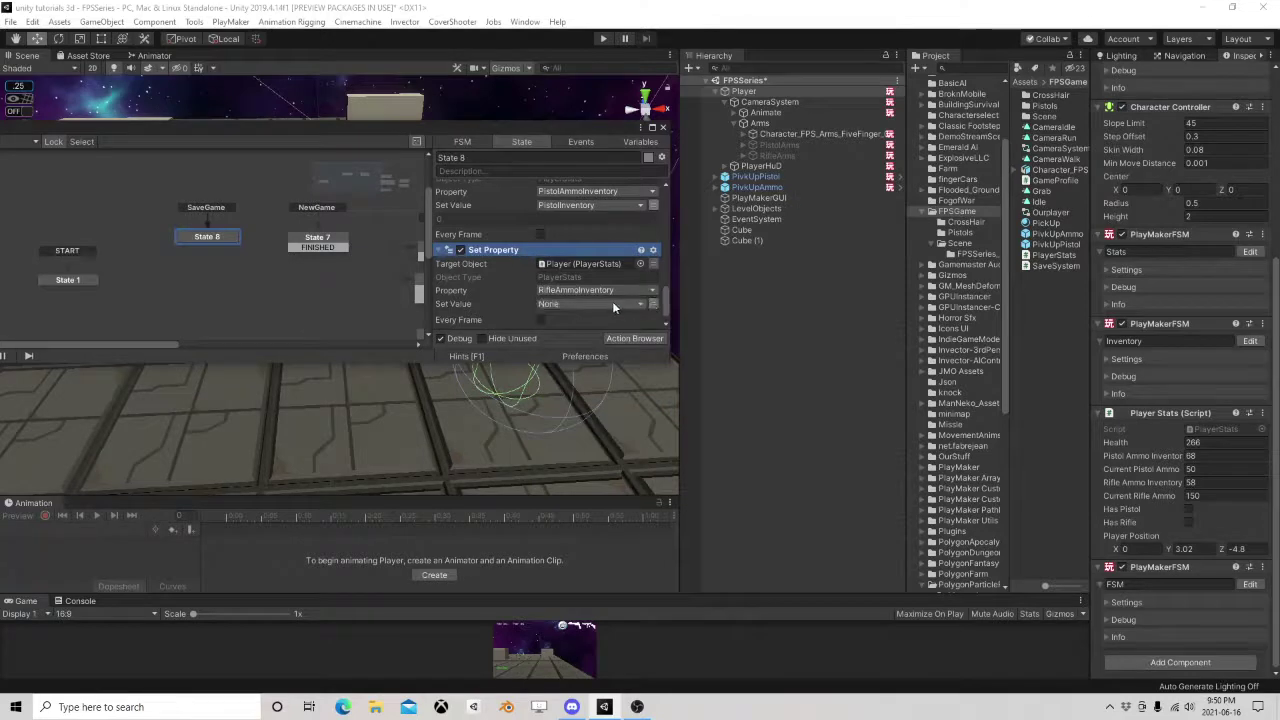
click(612, 302)
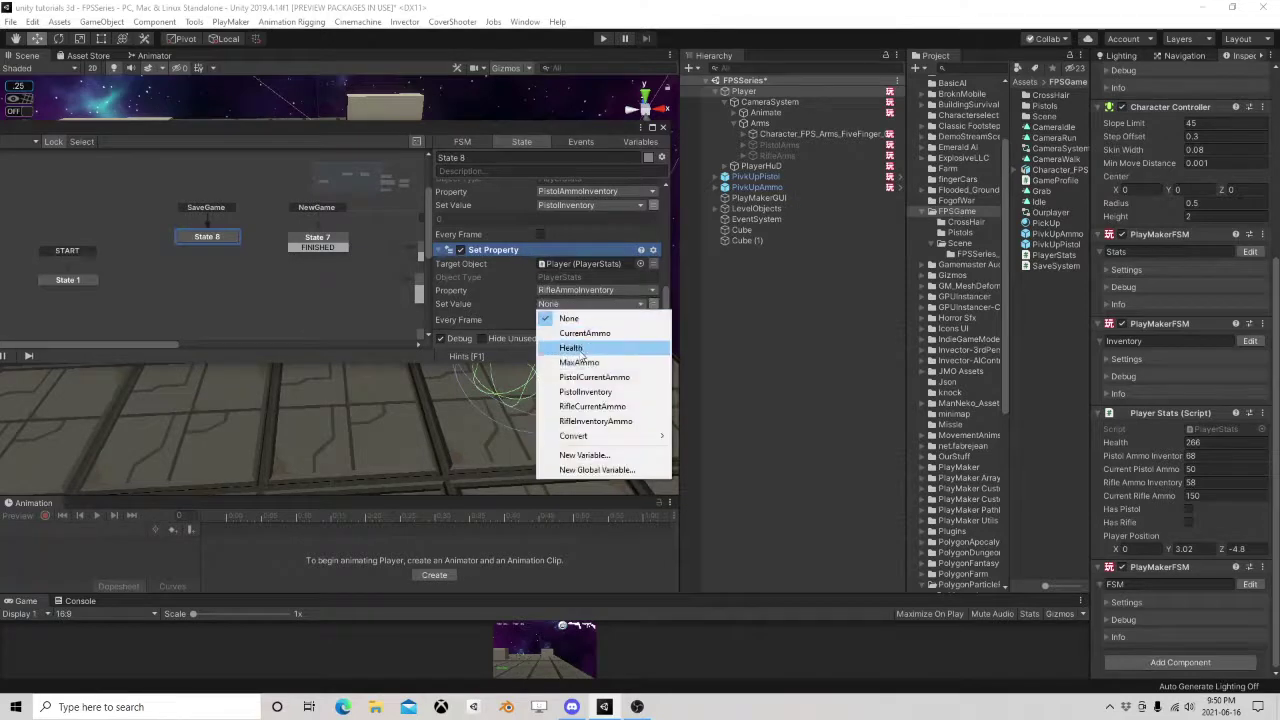
click(605, 421)
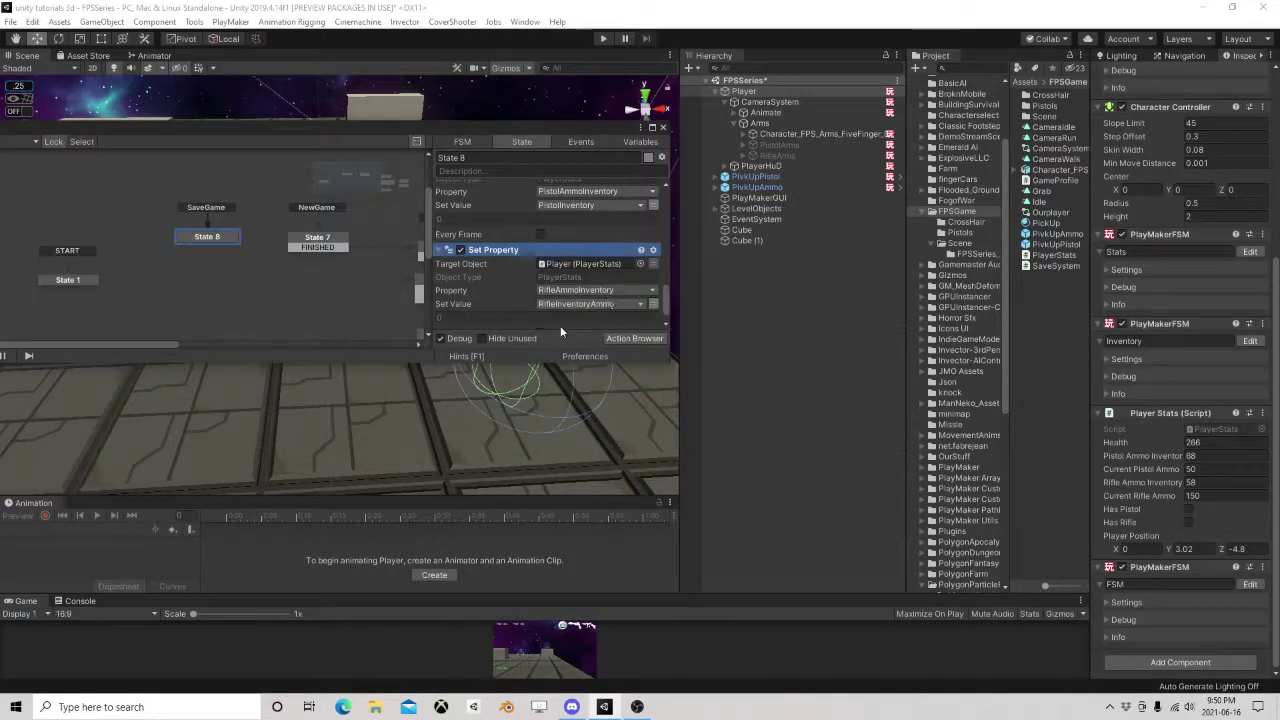
Add a final PlayerStats Set Property action to State 8 with PlayerPosition as its property.
scroll(576, 293, down, 1)
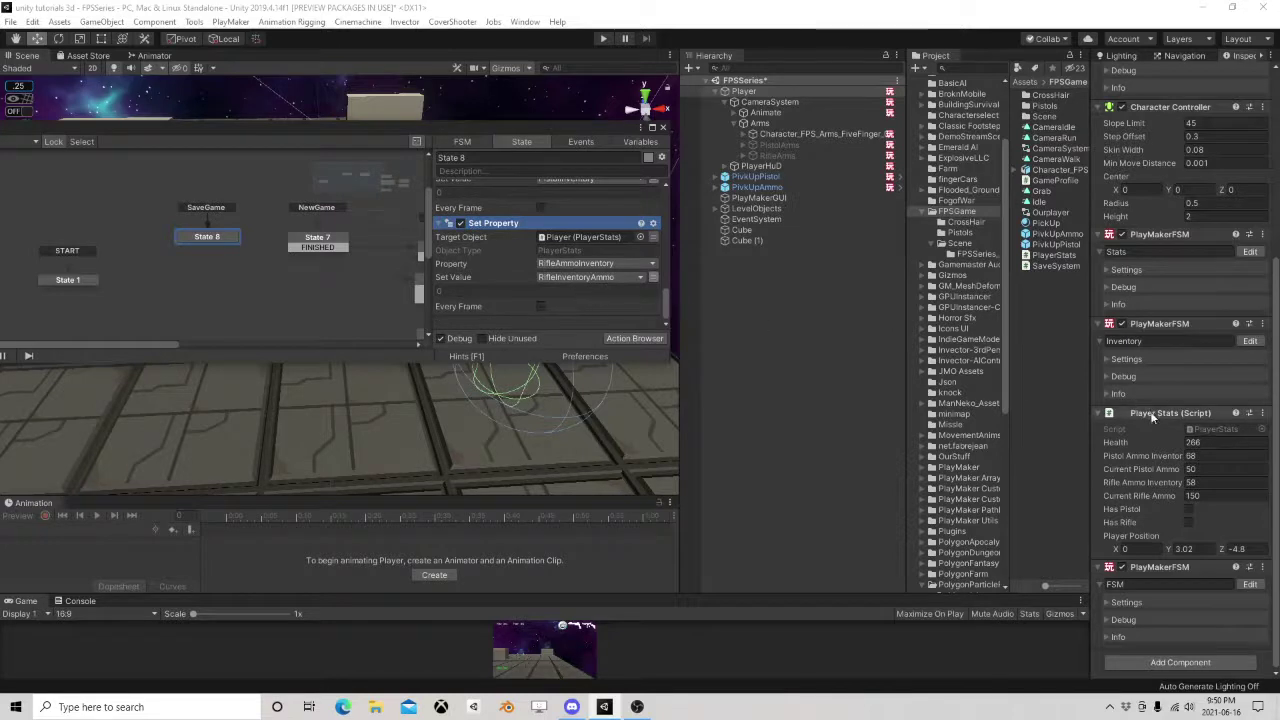
drag(1152, 418, 522, 330)
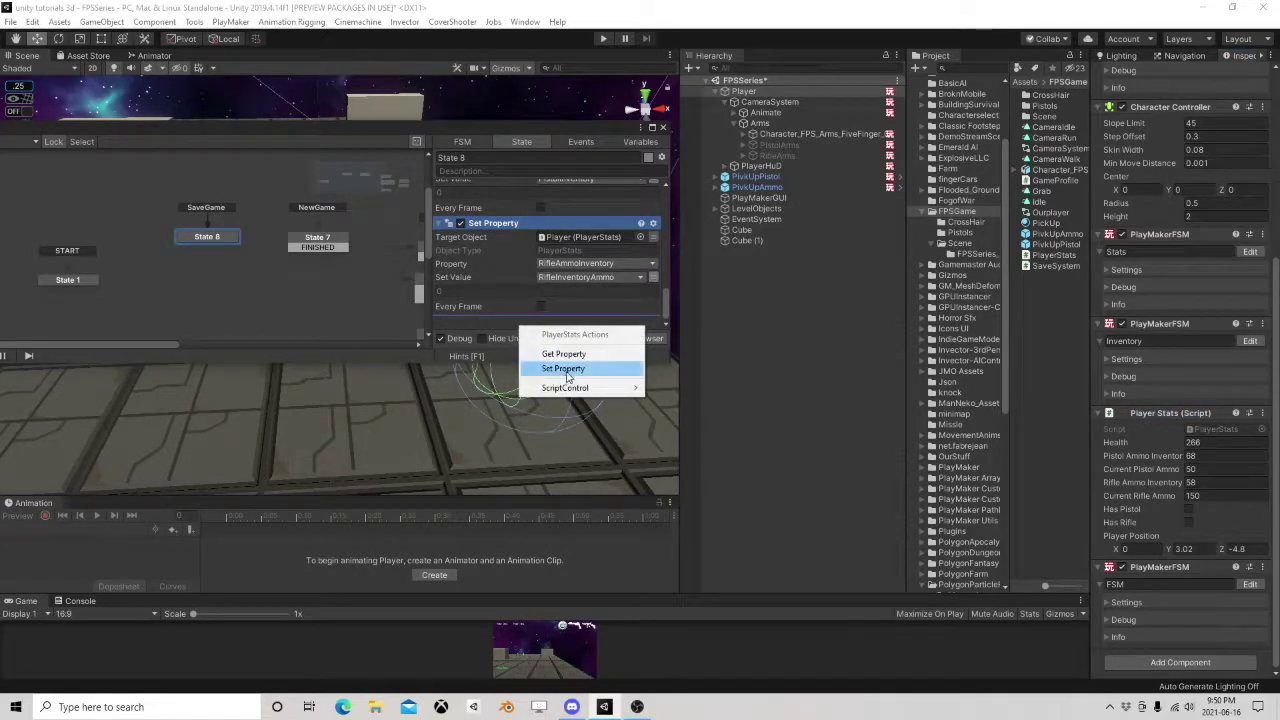
click(565, 369)
click(568, 305)
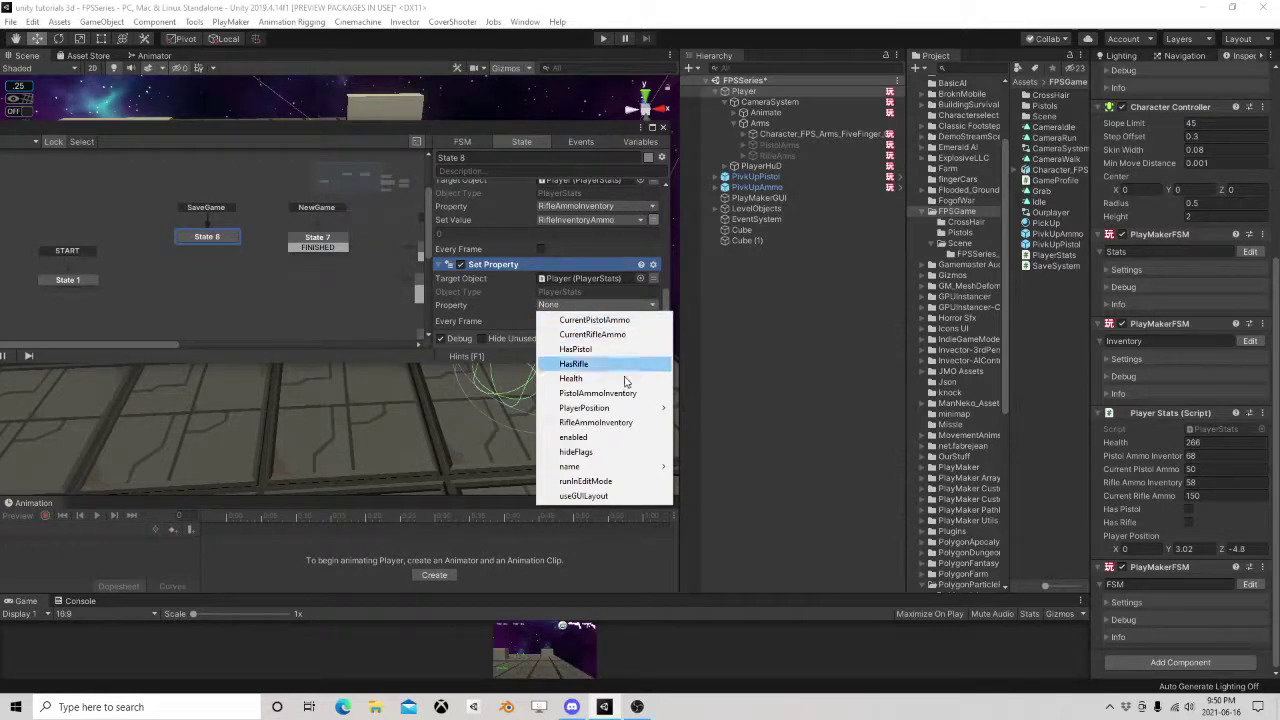
mouse_move(618, 408)
click(704, 408)
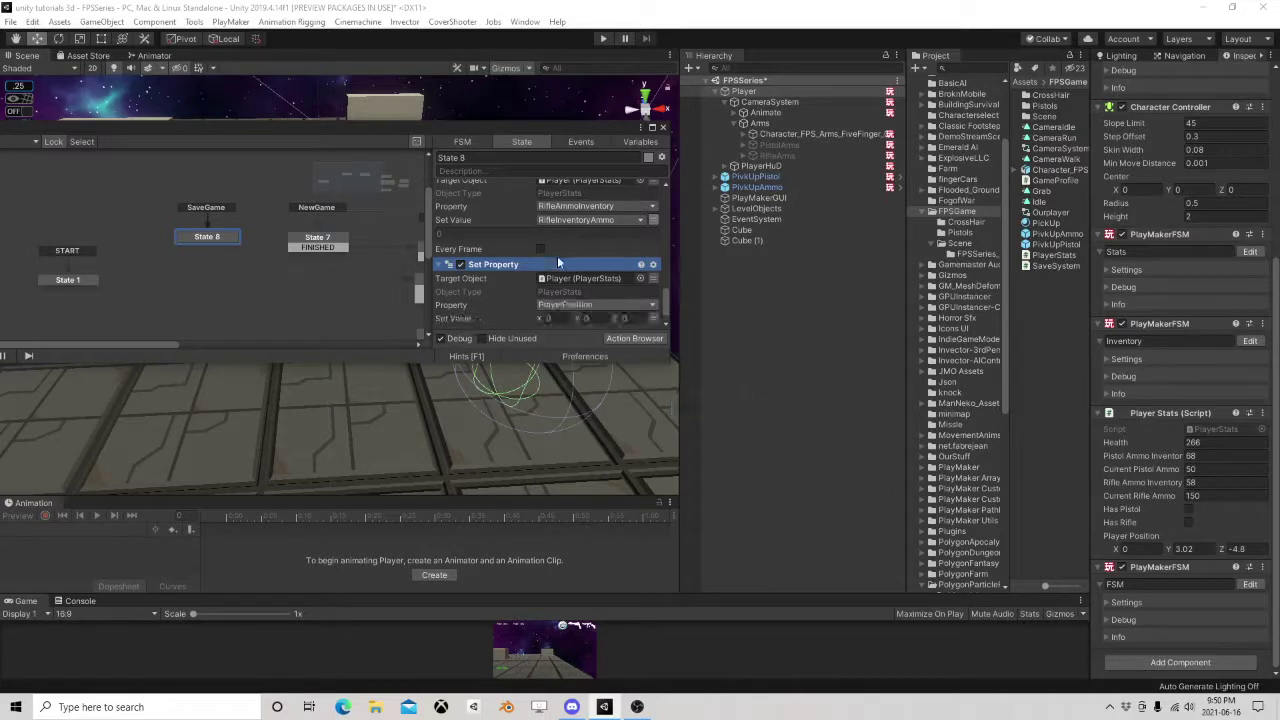
Add a Transform Get Position action to State 8 and move it to the top of the action list.
scroll(578, 275, down, 1)
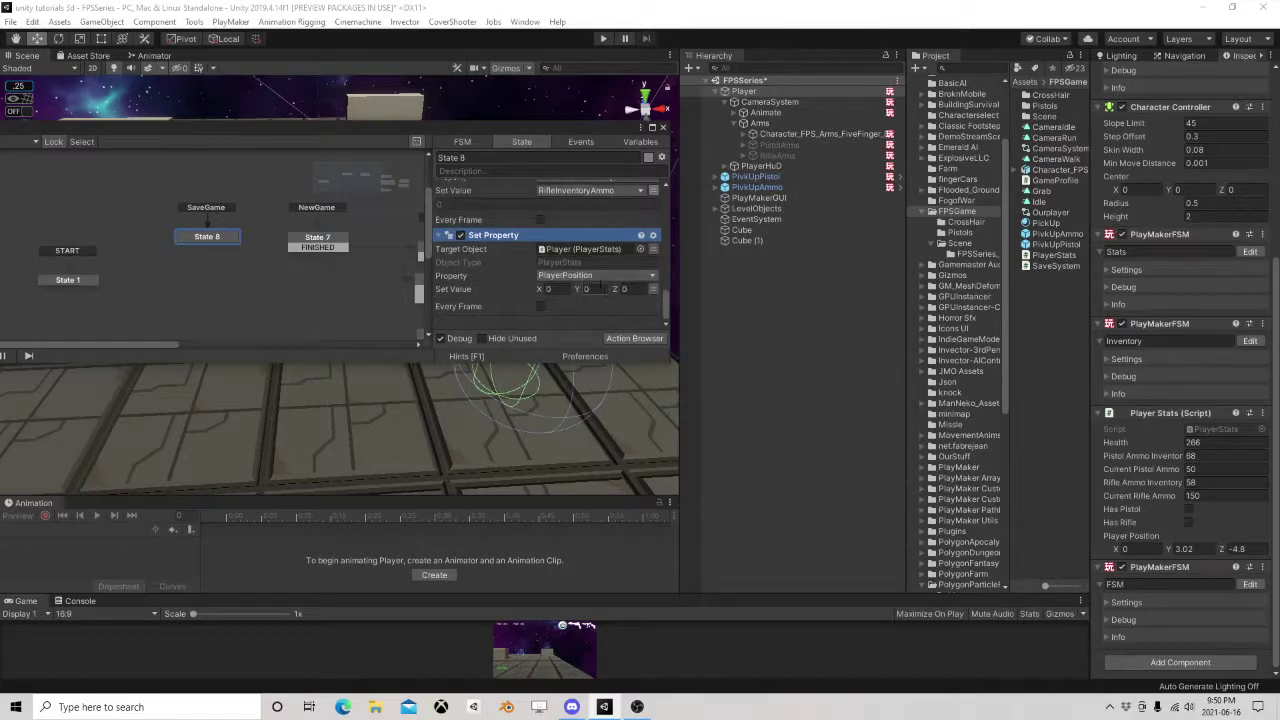
click(634, 338)
text(get posi)
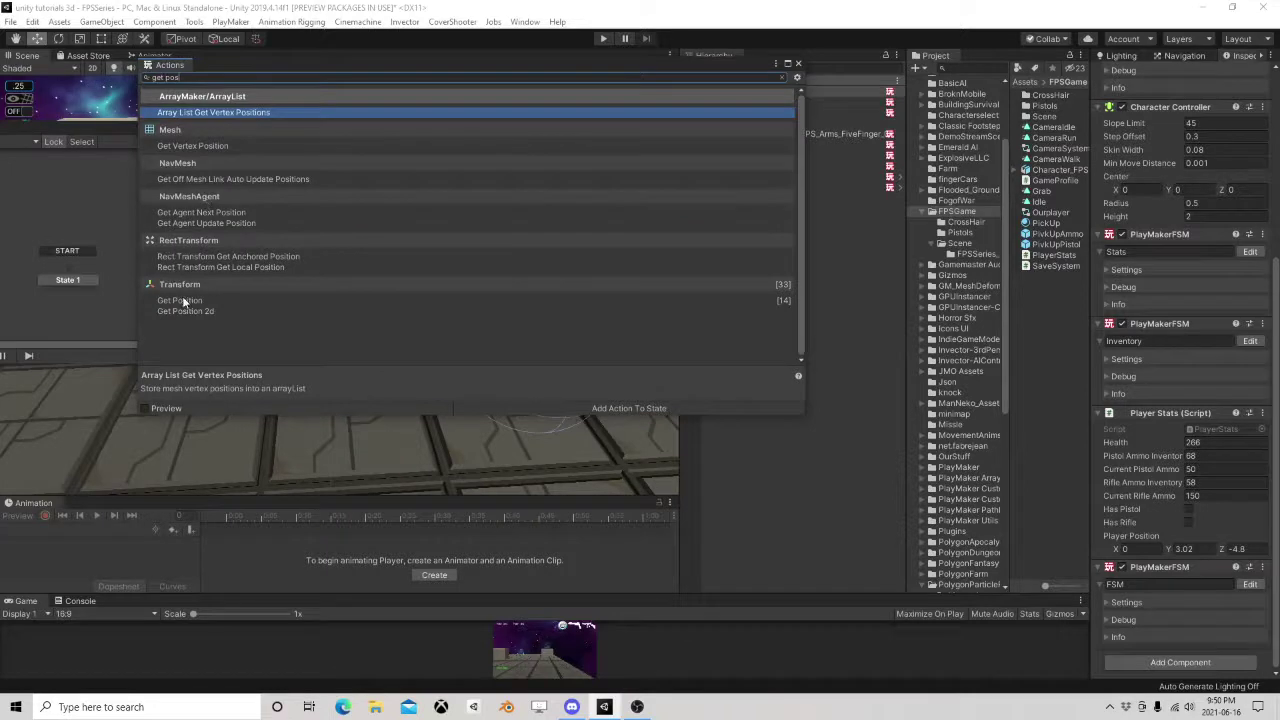
click(180, 301)
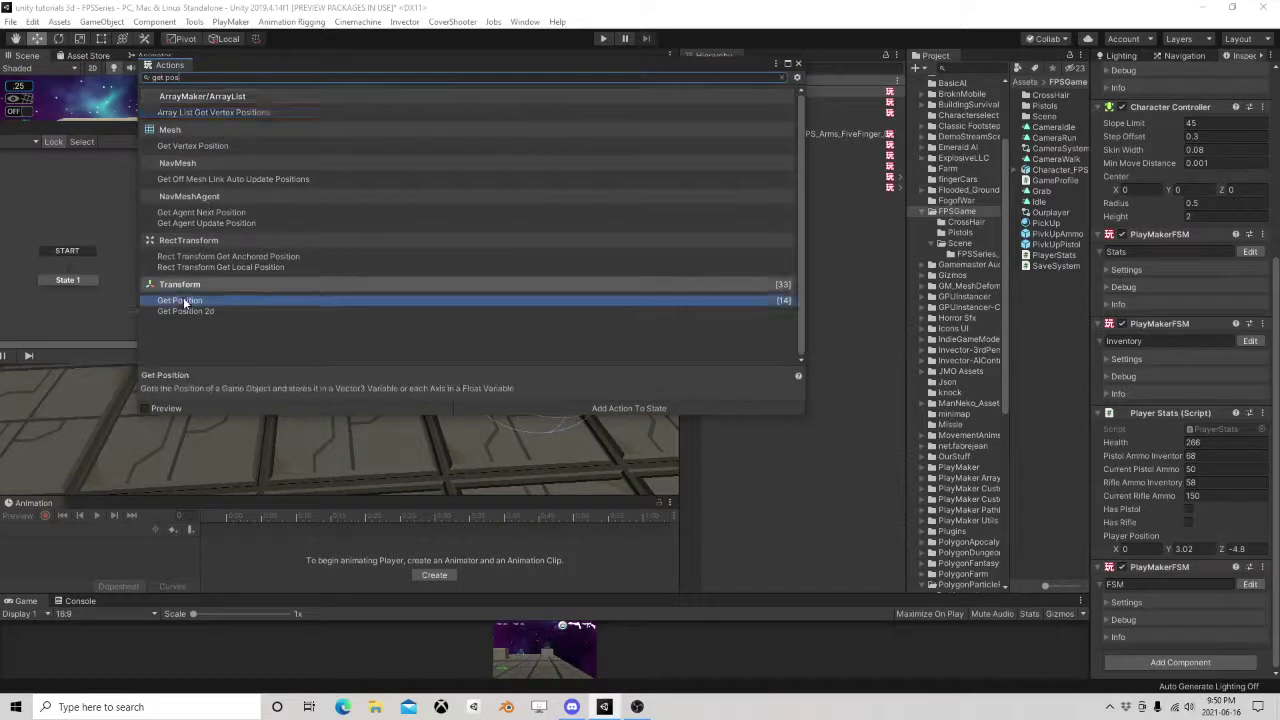
click(799, 65)
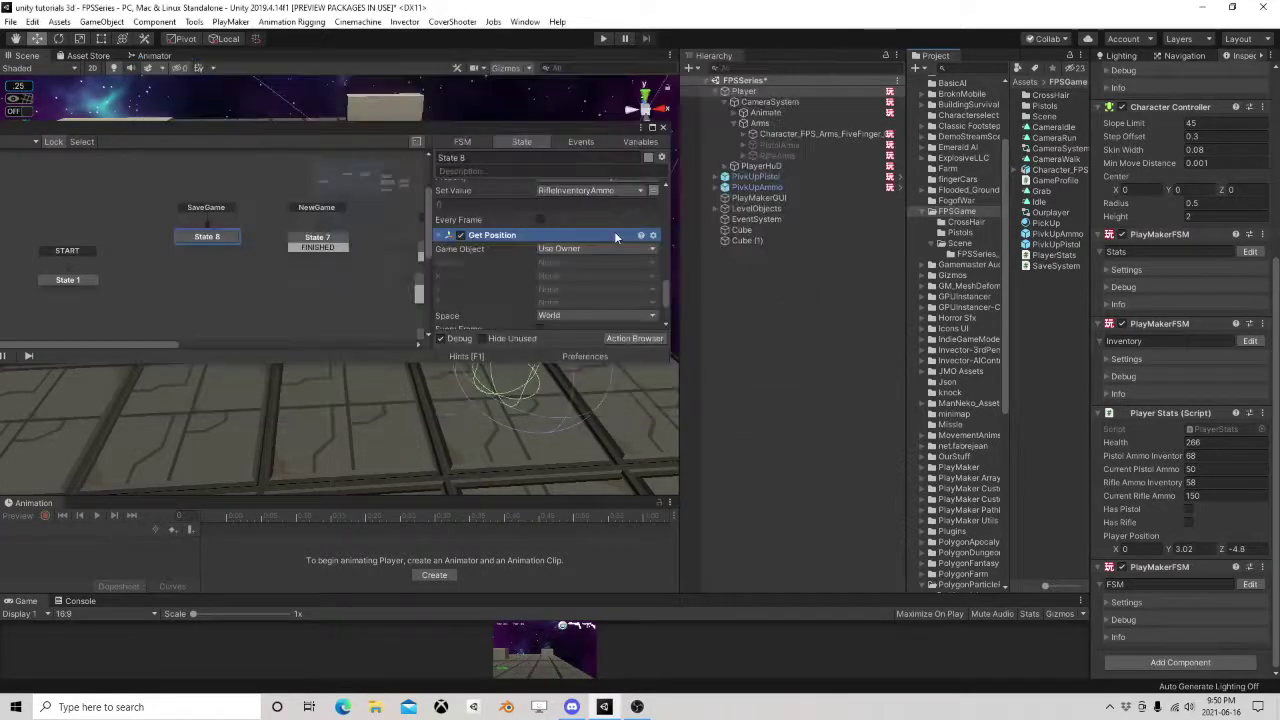
right_click(512, 233)
click(556, 370)
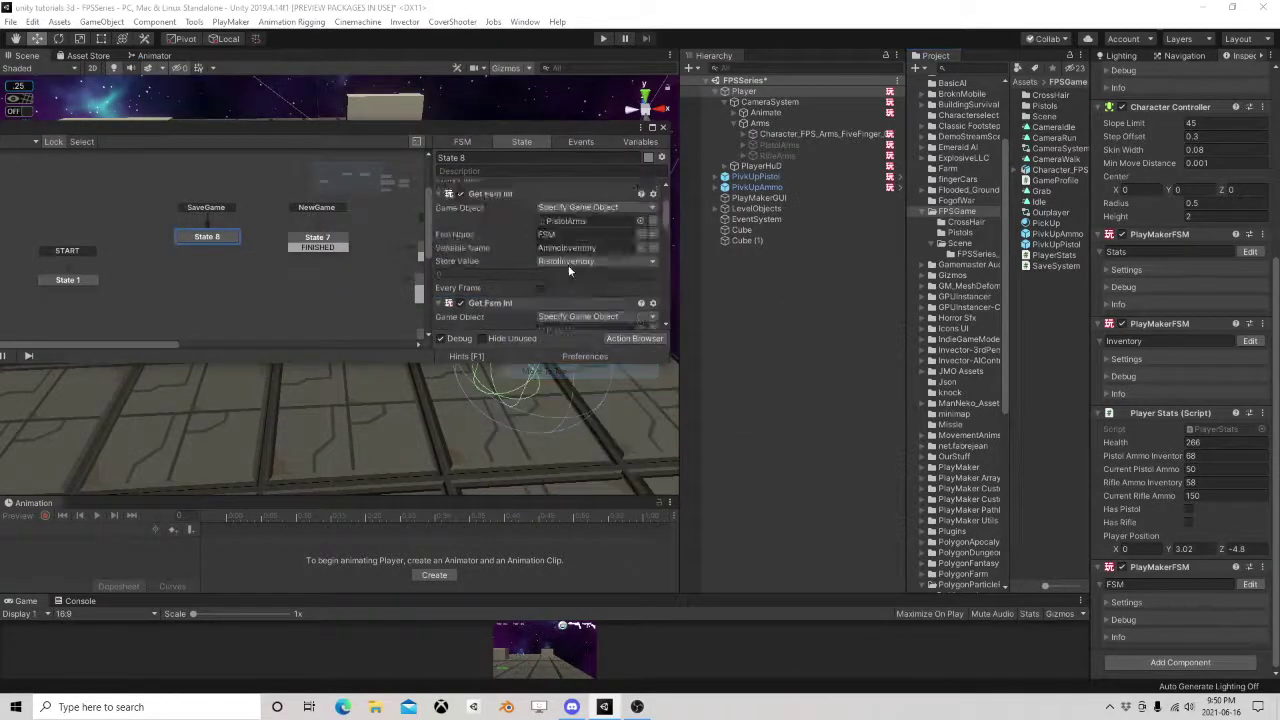
Store the Get Position vector in a new variable named OurPosition.
click(555, 214)
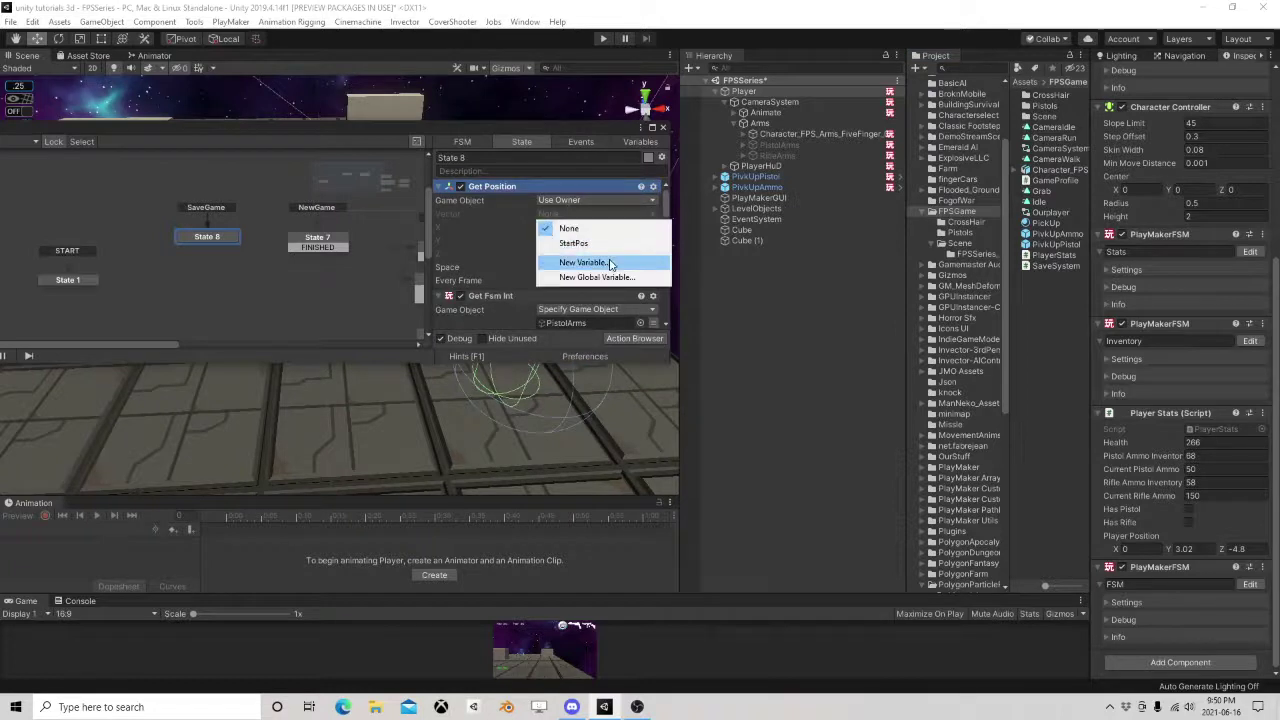
click(610, 262)
text(OurP)
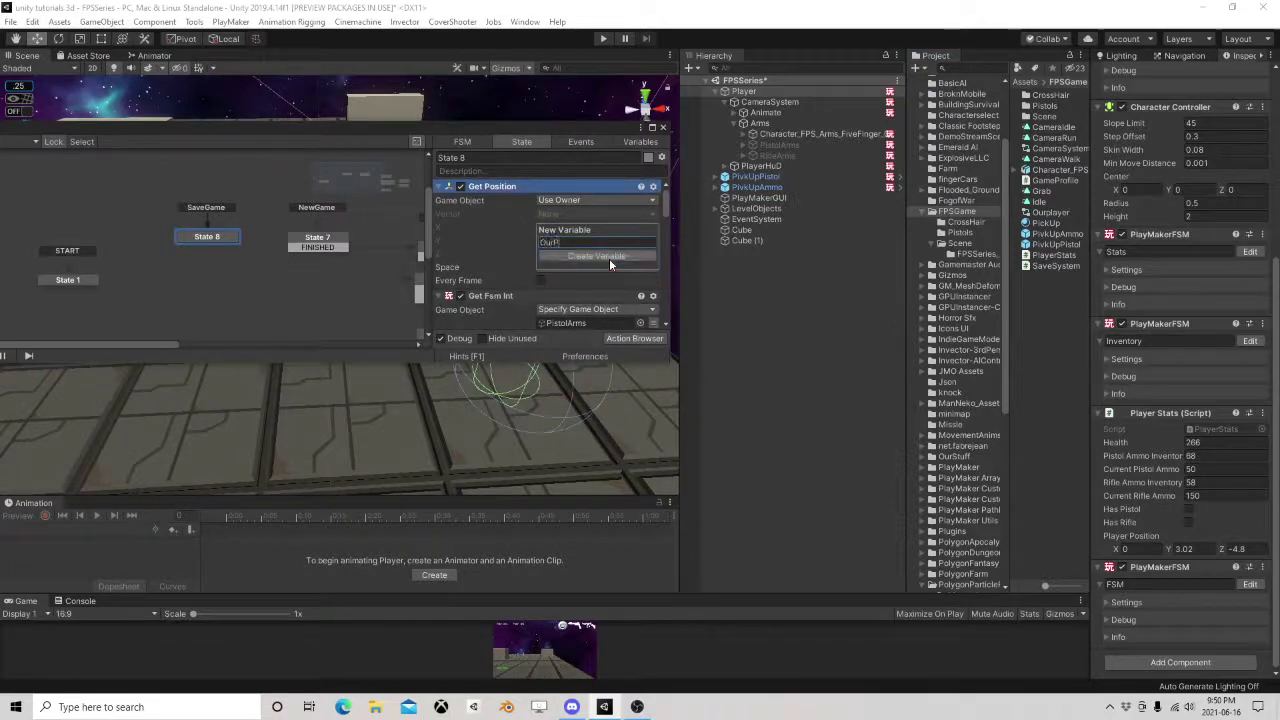
text(osition)
click(609, 258)
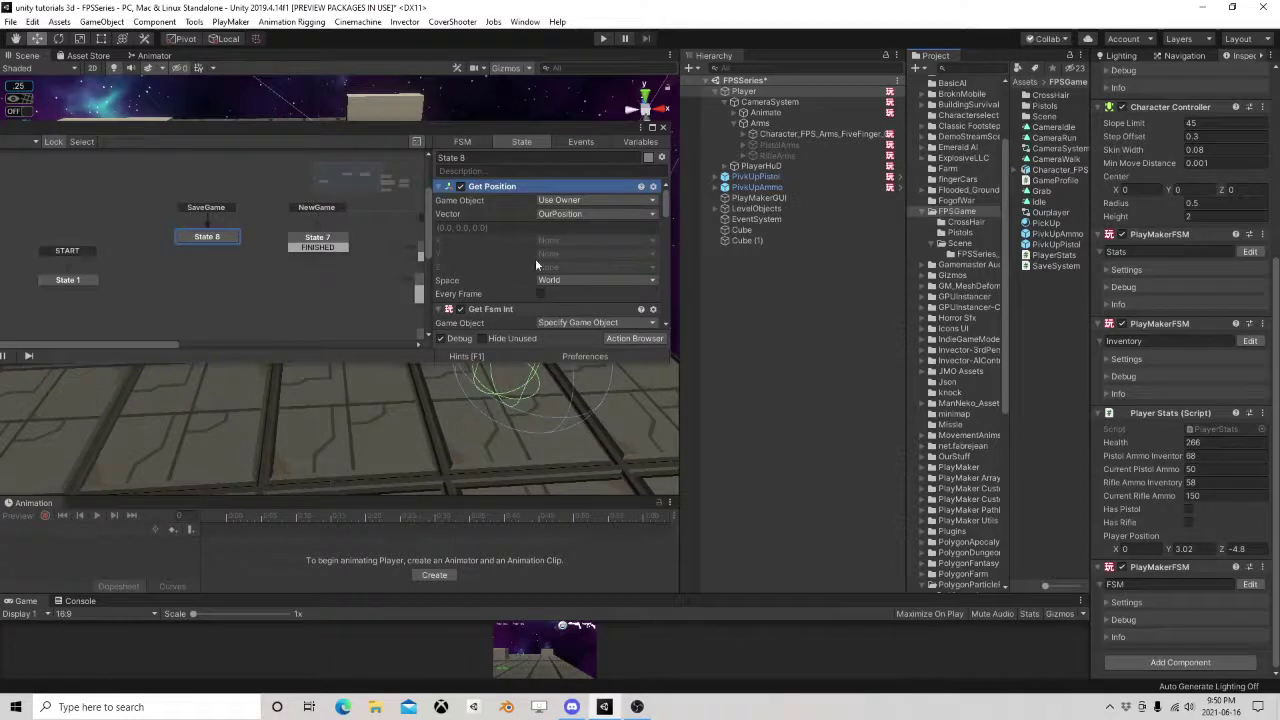
Set the value of the PlayerPosition Set Property action to the OurPosition variable.
scroll(535, 258, down, 5)
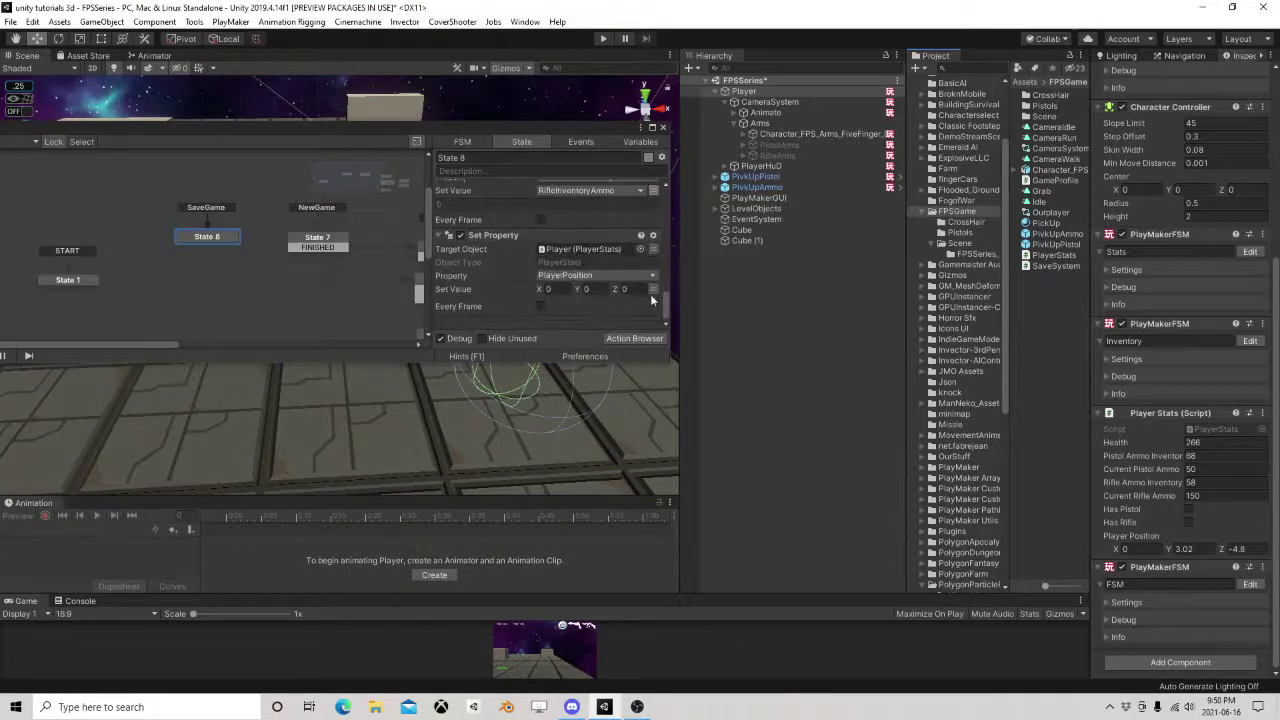
click(652, 289)
click(610, 316)
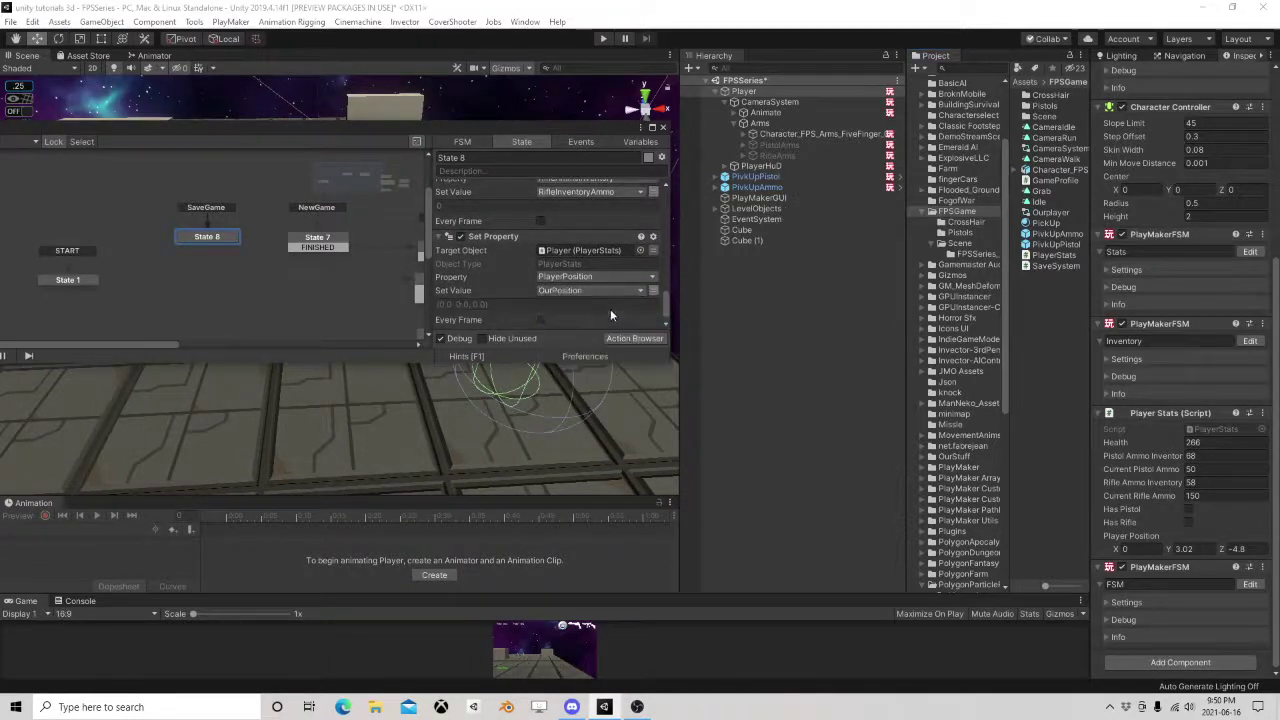
Add a FINISHED transition to State 8 under the SaveGame event.
right_click(203, 237)
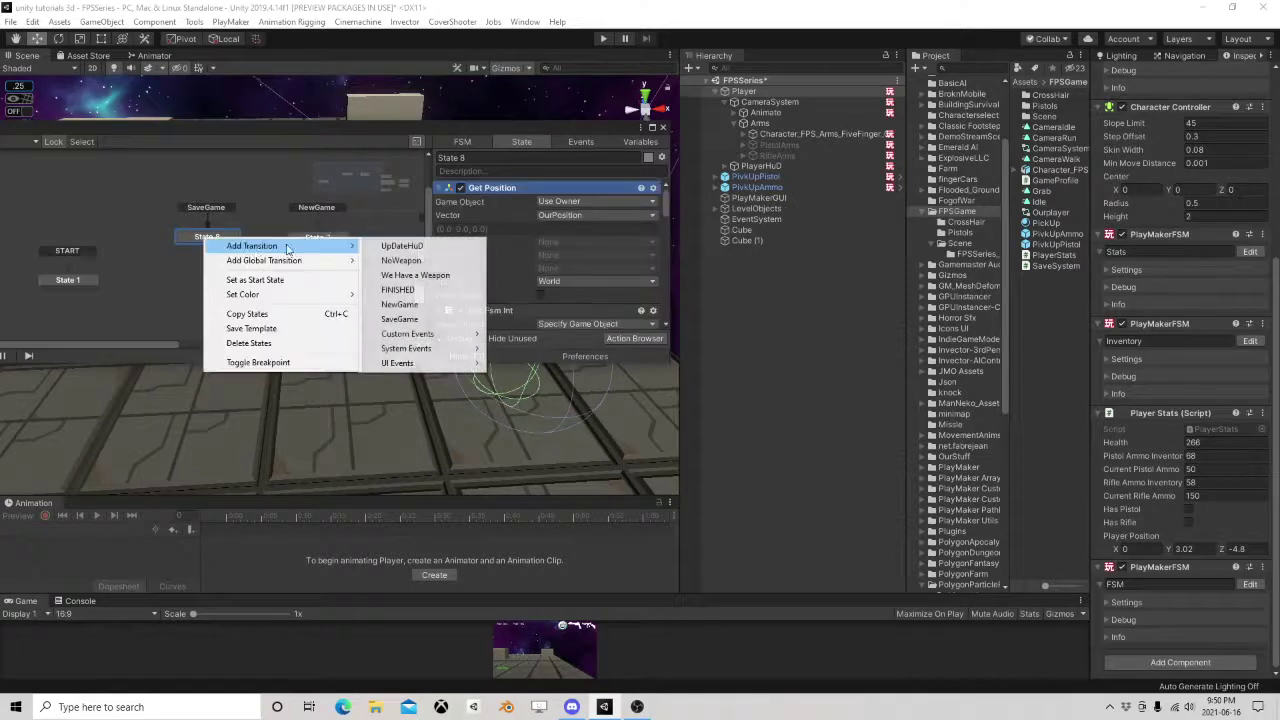
click(408, 290)
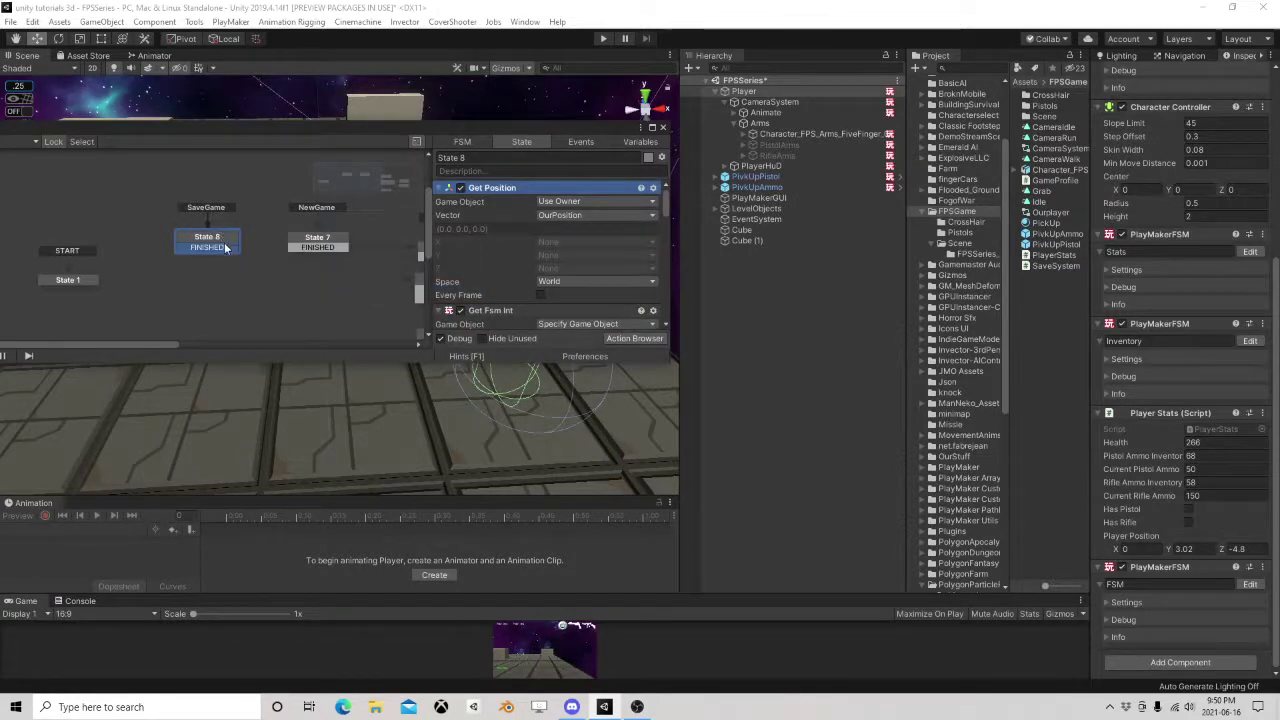
Create a new state from State 8's FINISHED transition and give it a Get Fsm Bool action reading HasPistol from the Inventory FSM.
drag(228, 248, 209, 268)
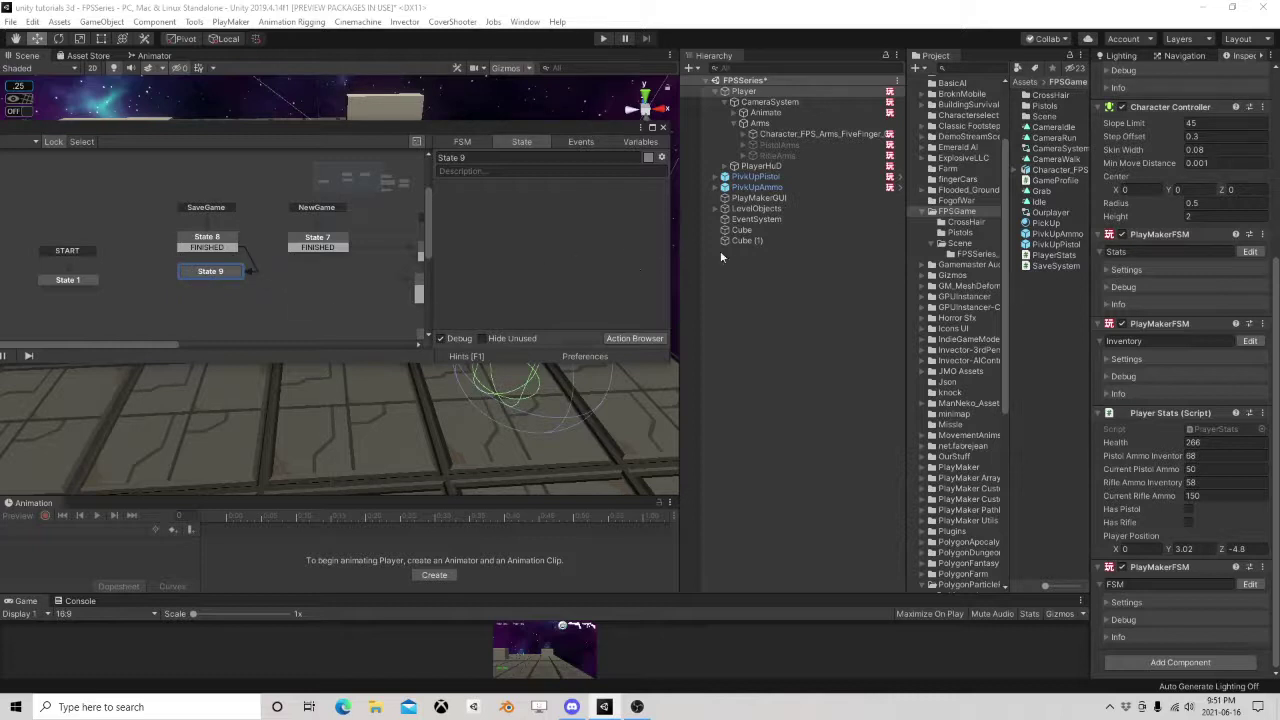
right_click(560, 241)
mouse_move(630, 348)
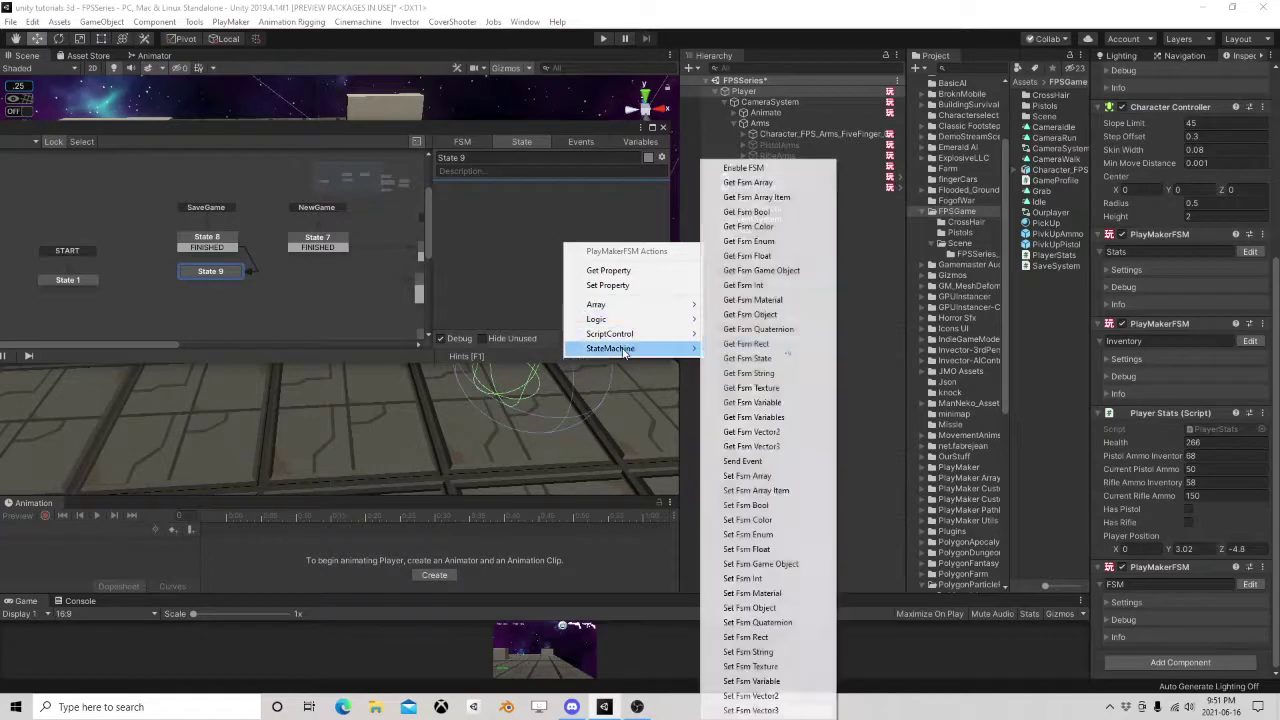
click(785, 211)
click(650, 229)
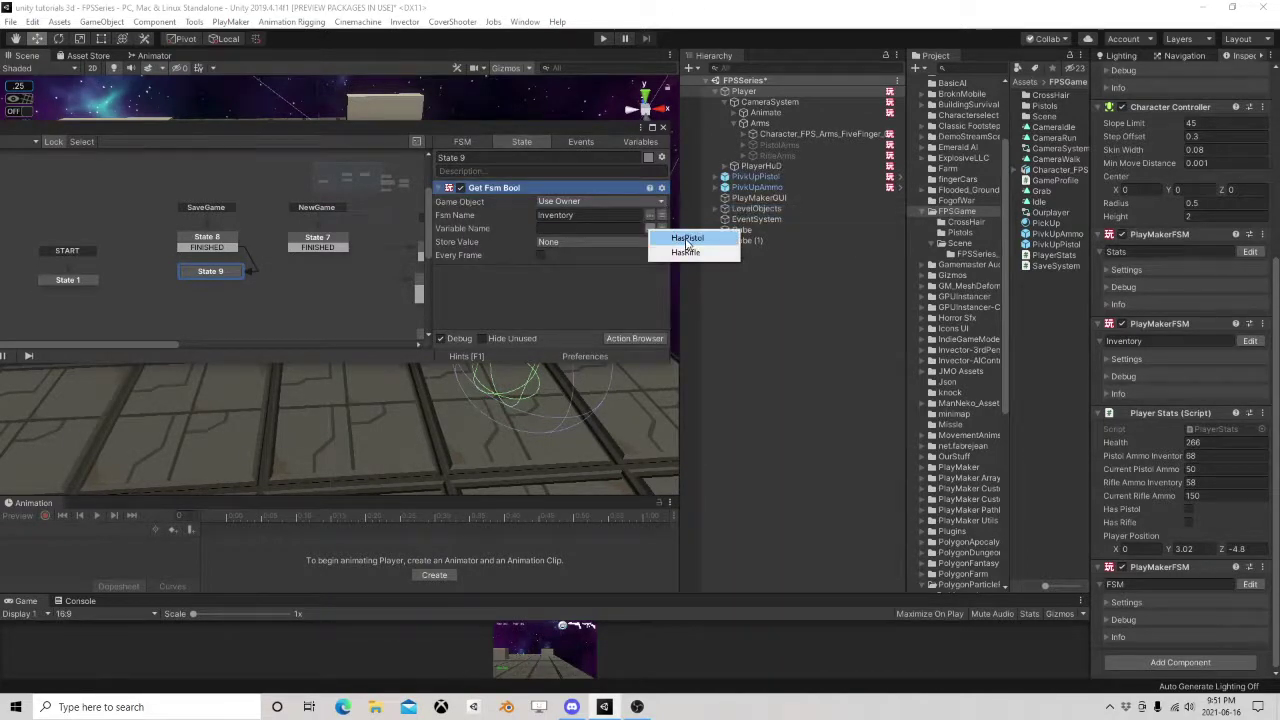
click(687, 239)
Store the Get Fsm Bool result in a new variable named HasPistol.
click(556, 242)
click(585, 273)
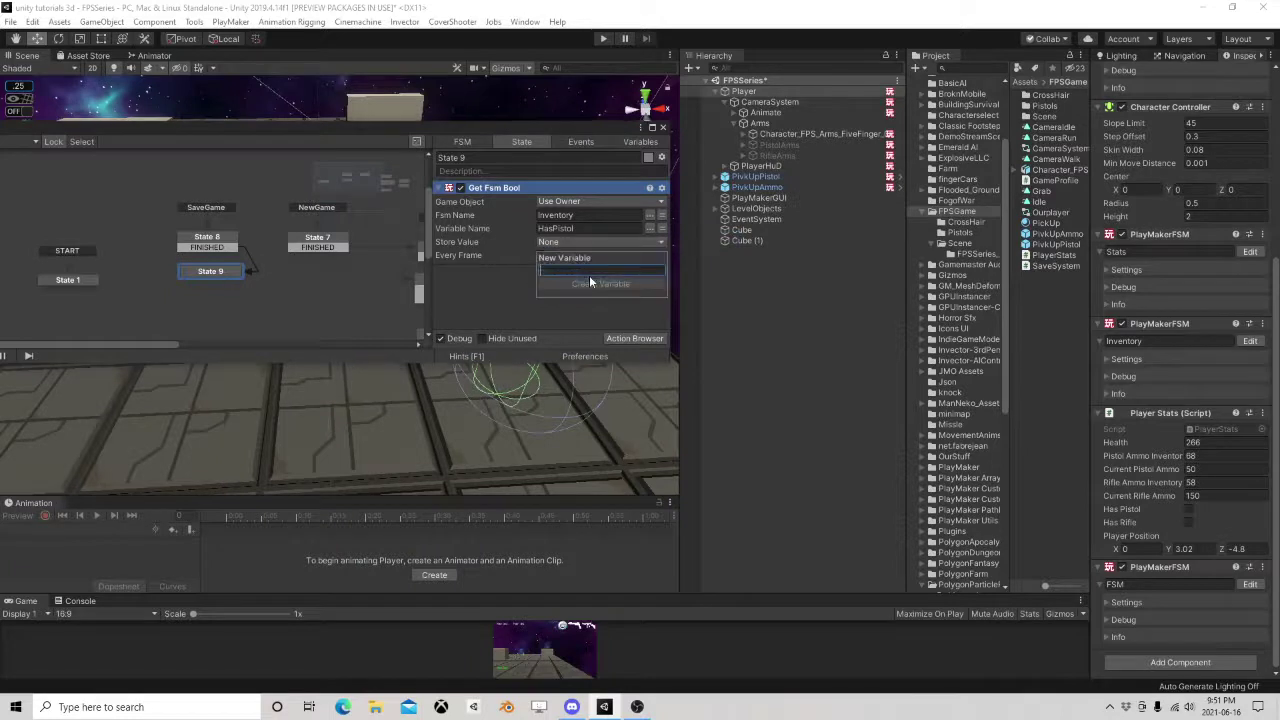
text(HasPistol)
click(590, 283)
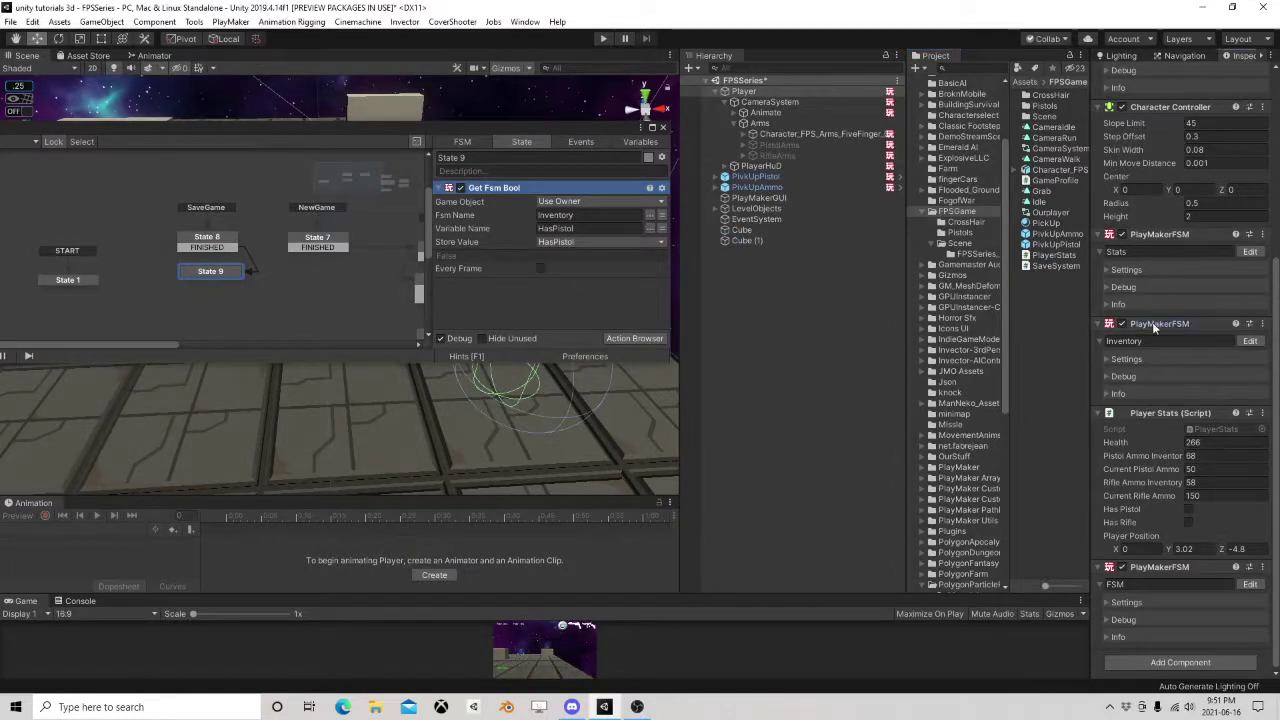
Add a second Get Fsm Bool action reading HasRifle from the Inventory FSM and store it in a new variable named HasRifle.
right_click(551, 309)
mouse_move(690, 411)
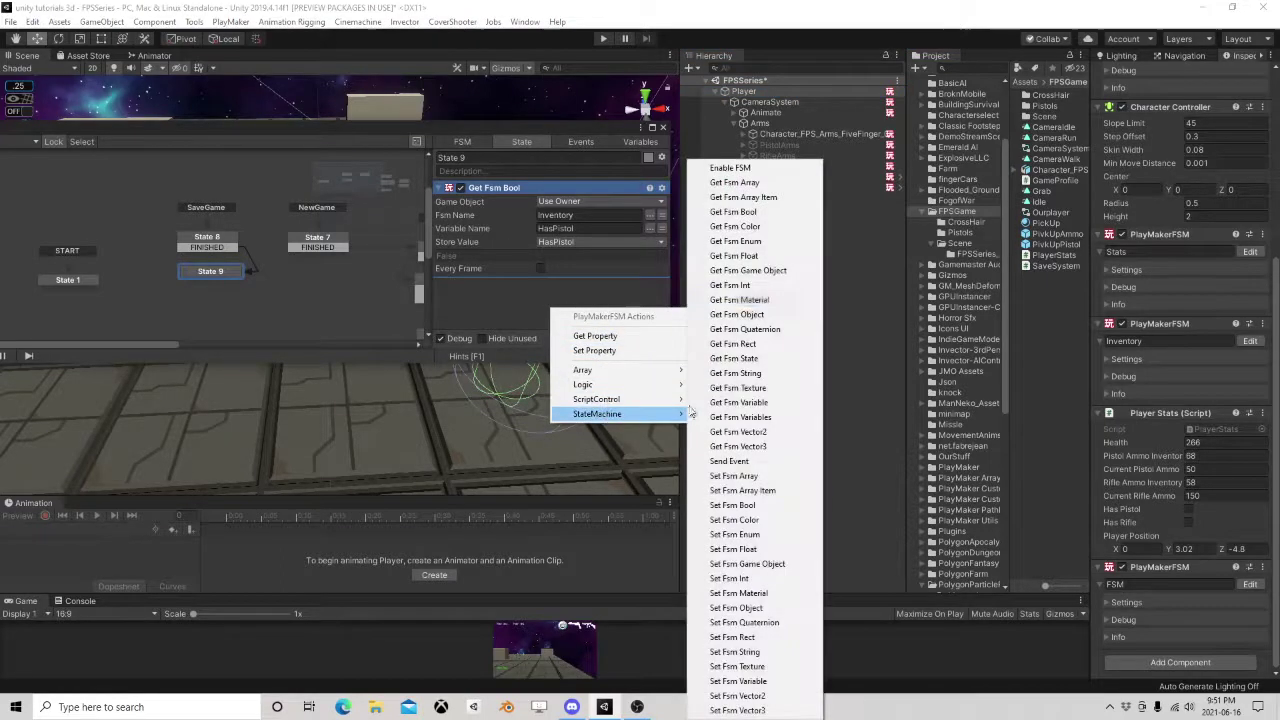
click(735, 212)
click(644, 298)
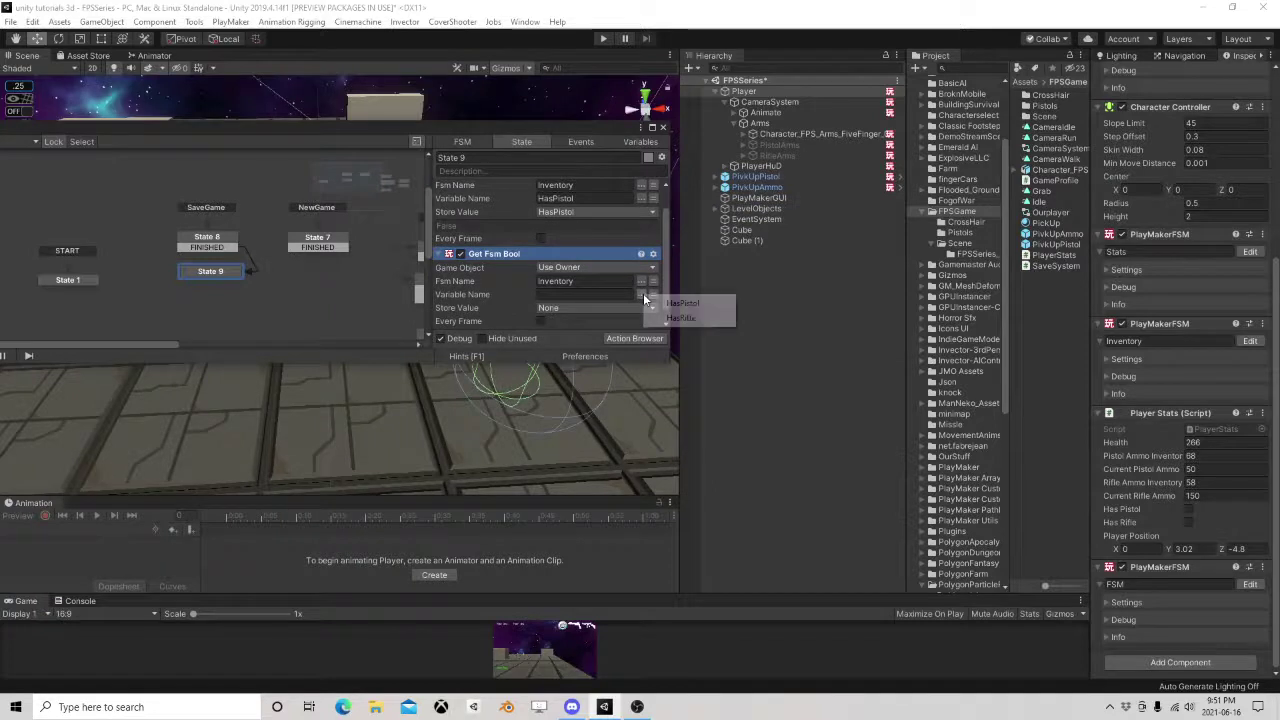
click(675, 320)
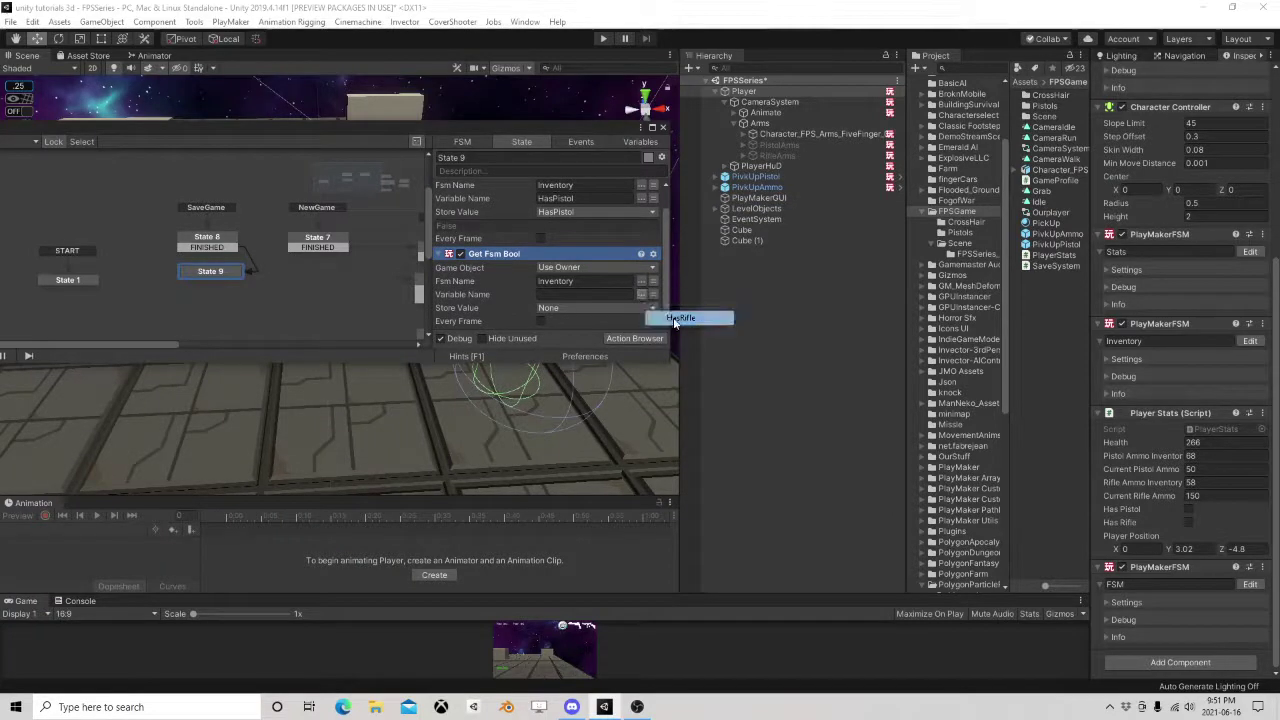
click(587, 308)
click(597, 353)
text(HasRifle)
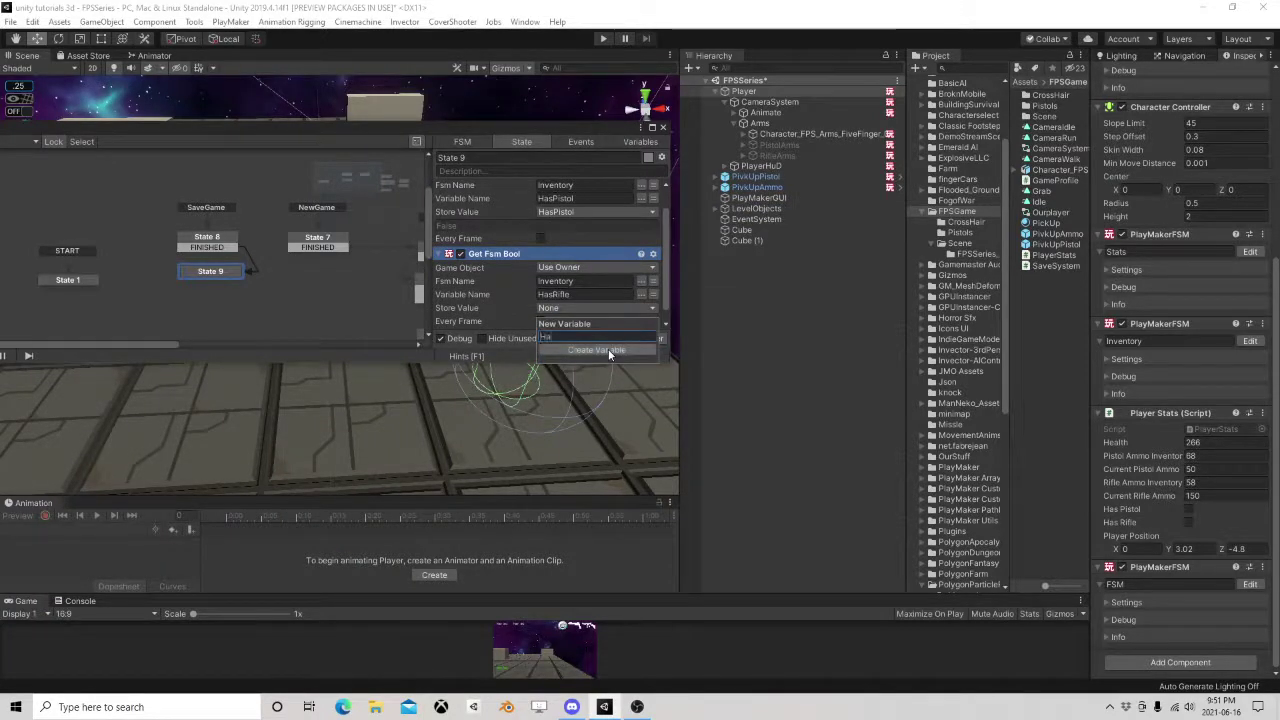
click(608, 349)
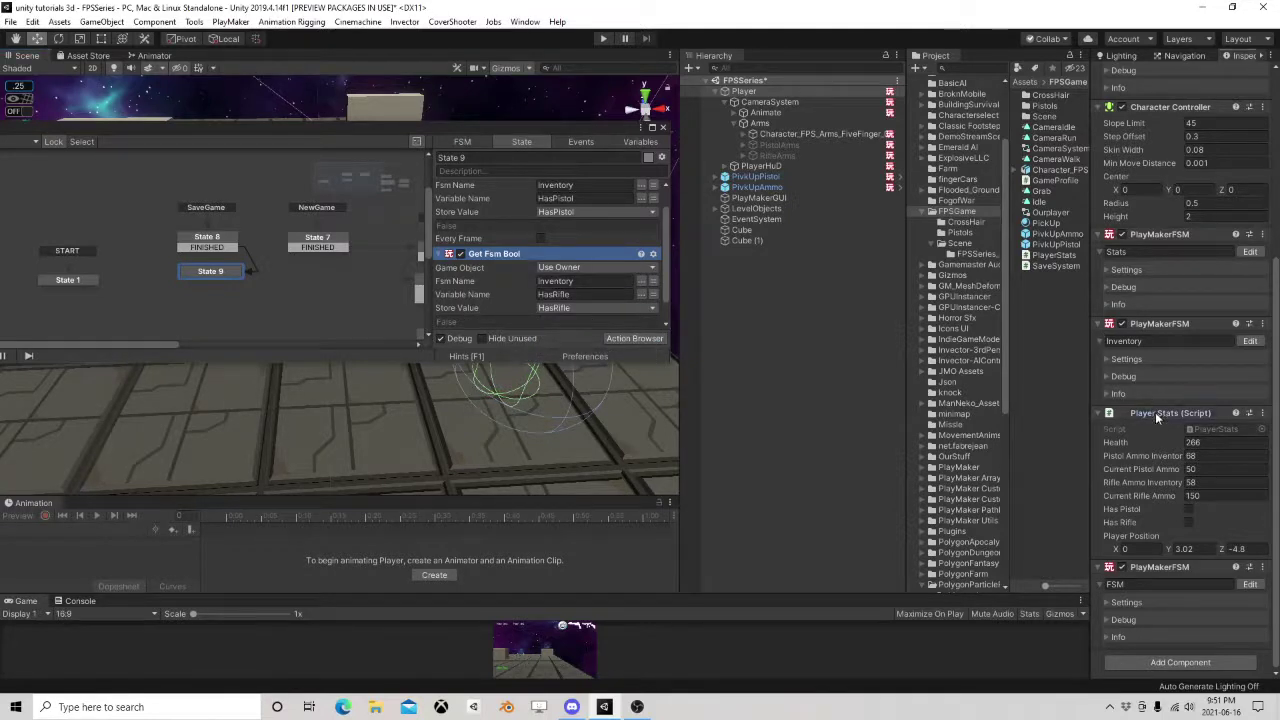
Add a PlayerStats Set Property action to State 9 that sets HasPistol to the HasPistol variable.
drag(1155, 412, 545, 328)
click(600, 368)
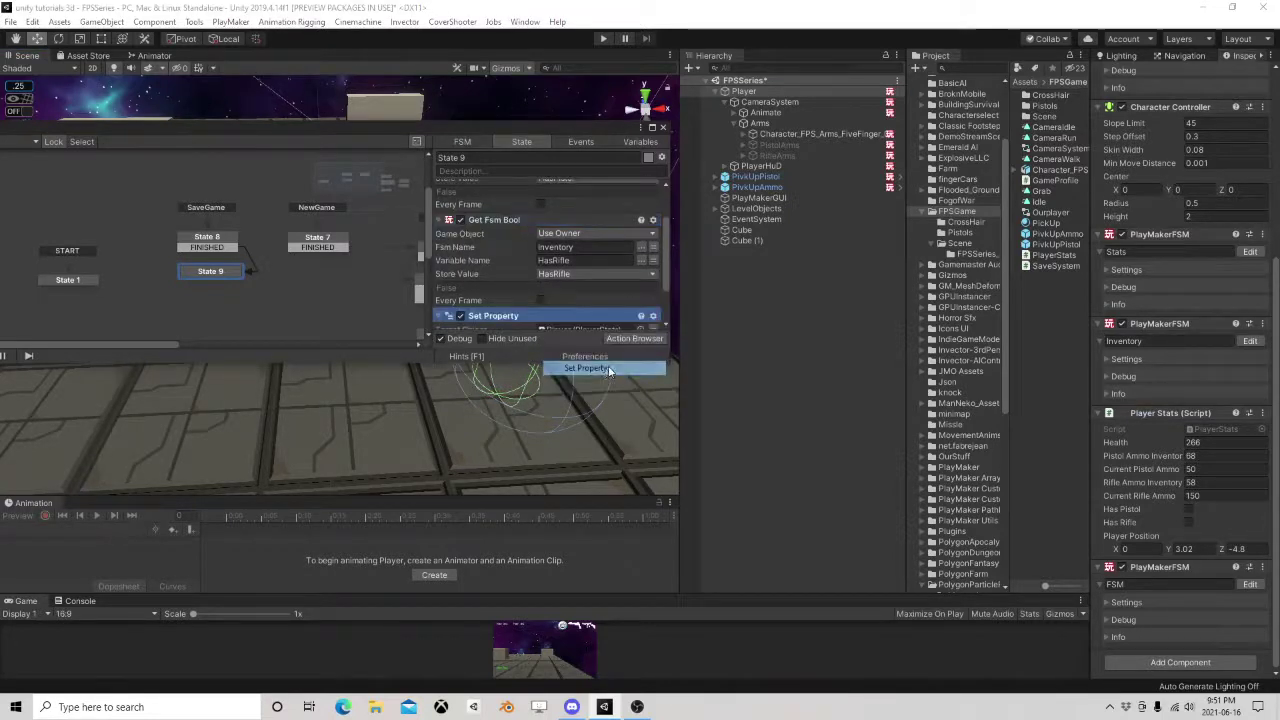
click(590, 303)
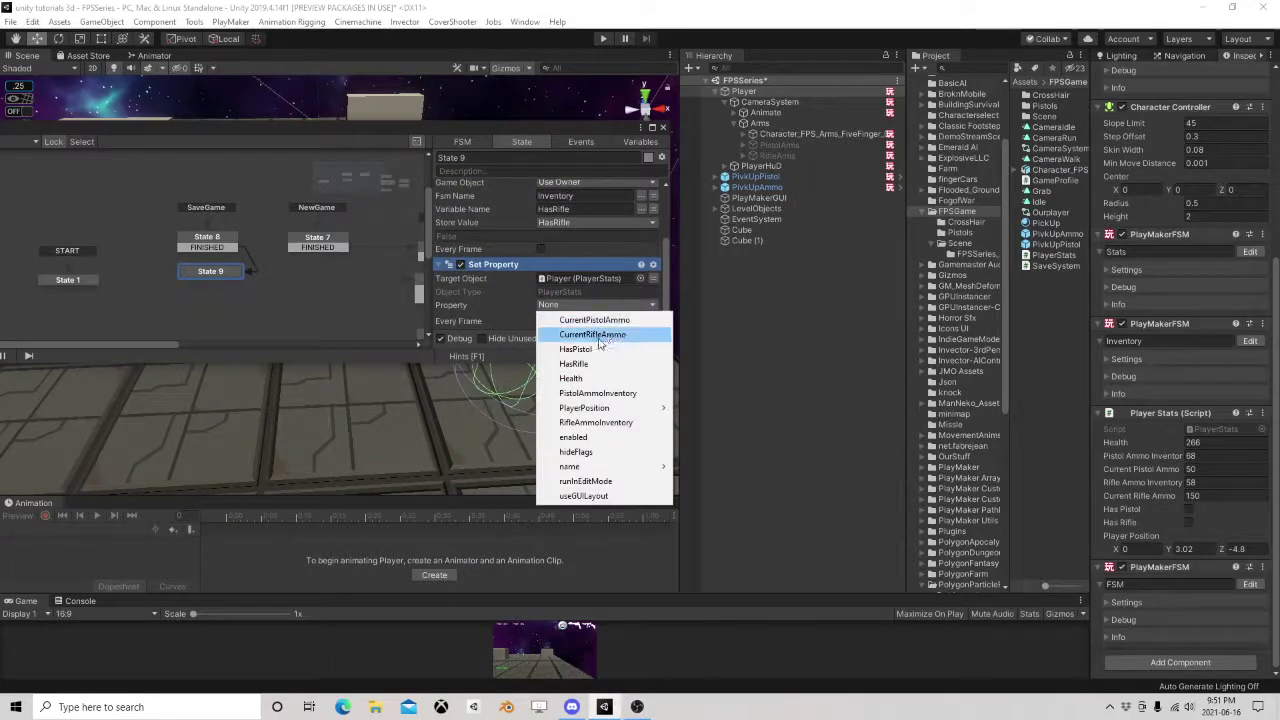
click(598, 348)
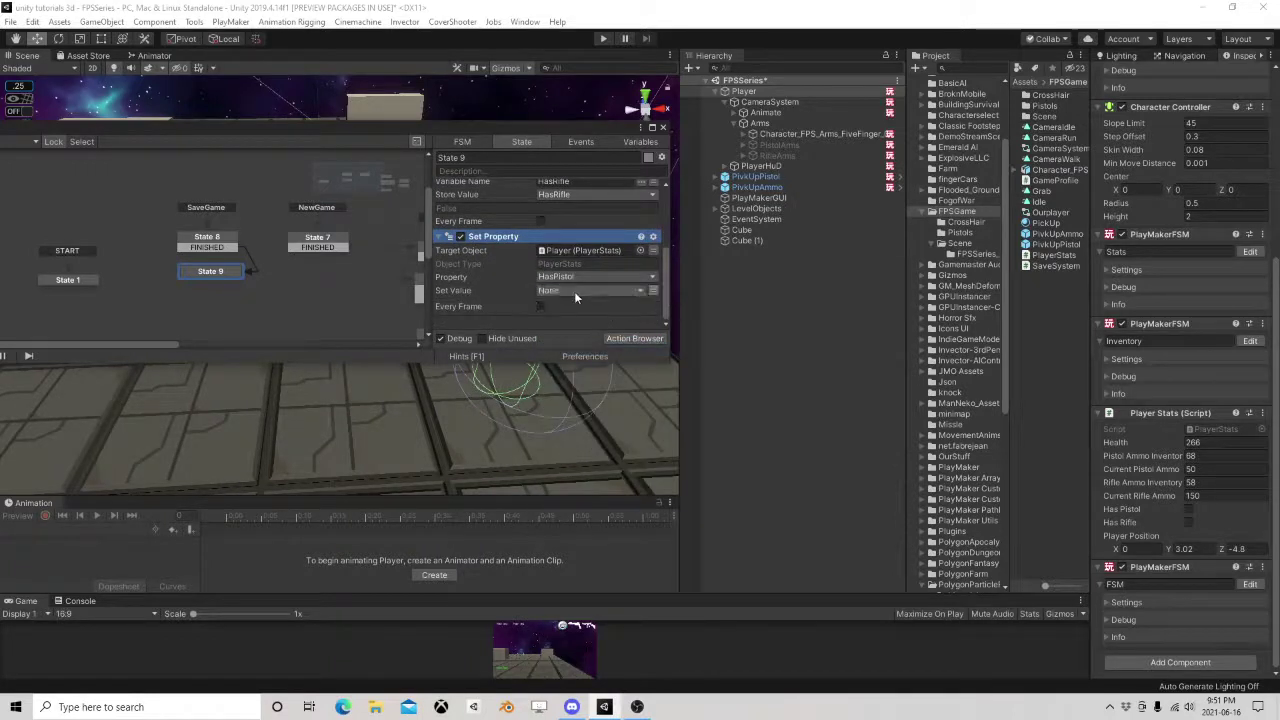
click(574, 291)
click(576, 317)
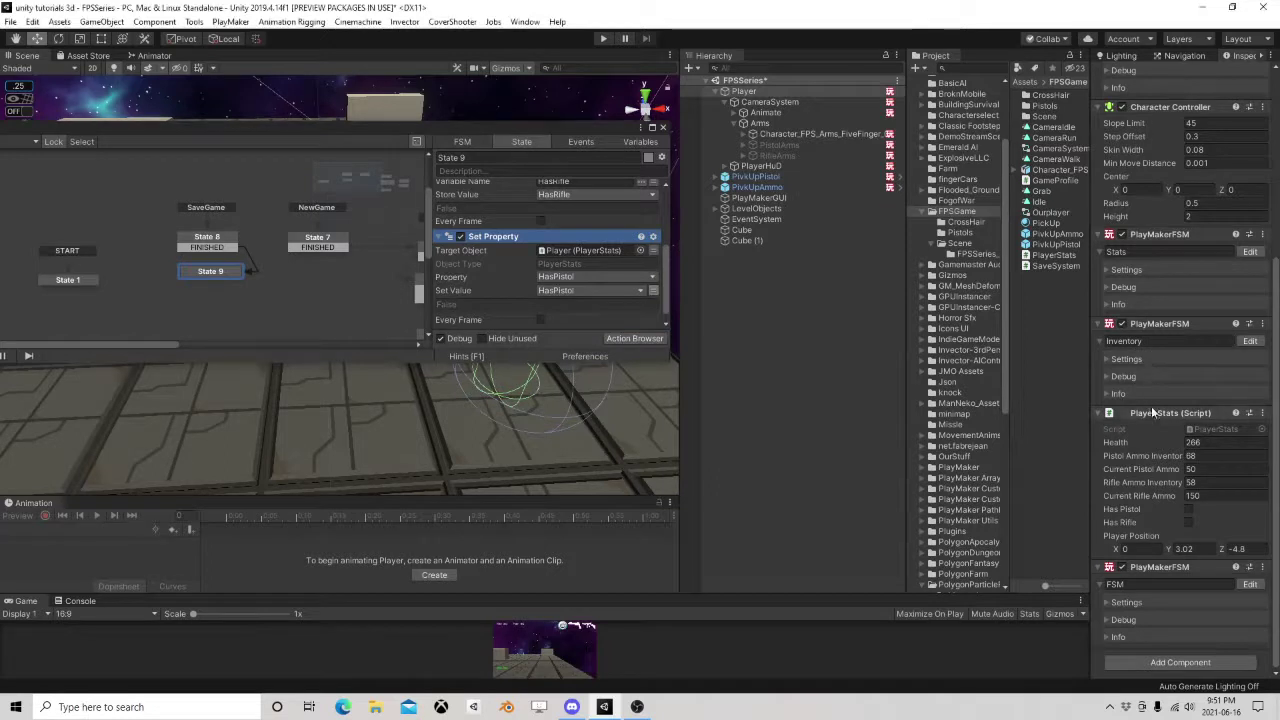
Add another PlayerStats Set Property action to State 9 that sets HasRifle to the HasRifle variable.
scroll(495, 322, down, 1)
right_click(493, 325)
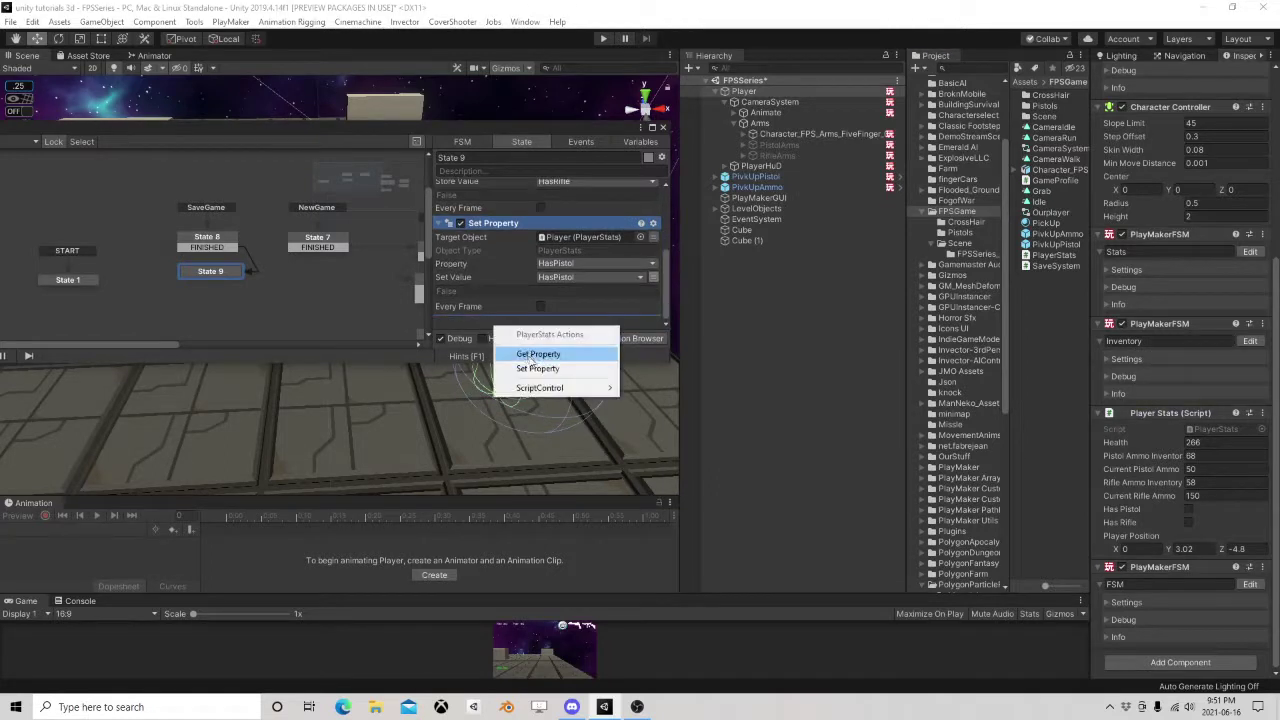
click(555, 353)
click(566, 308)
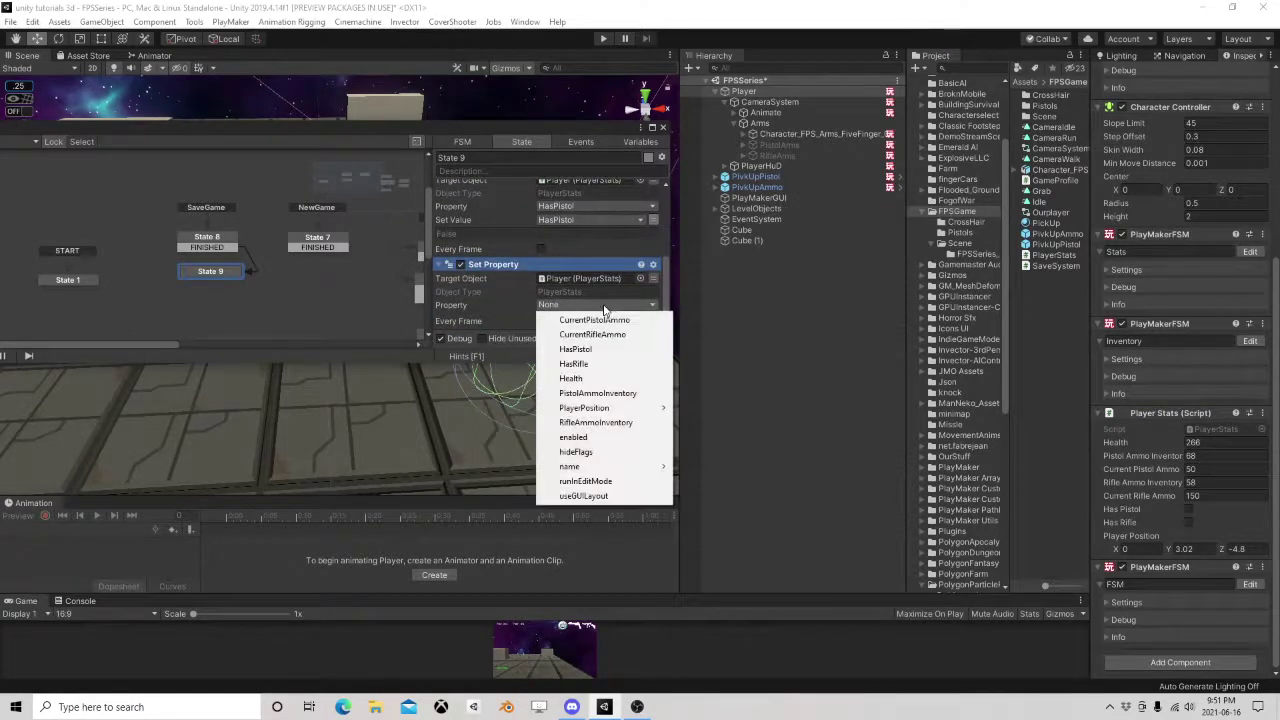
click(606, 366)
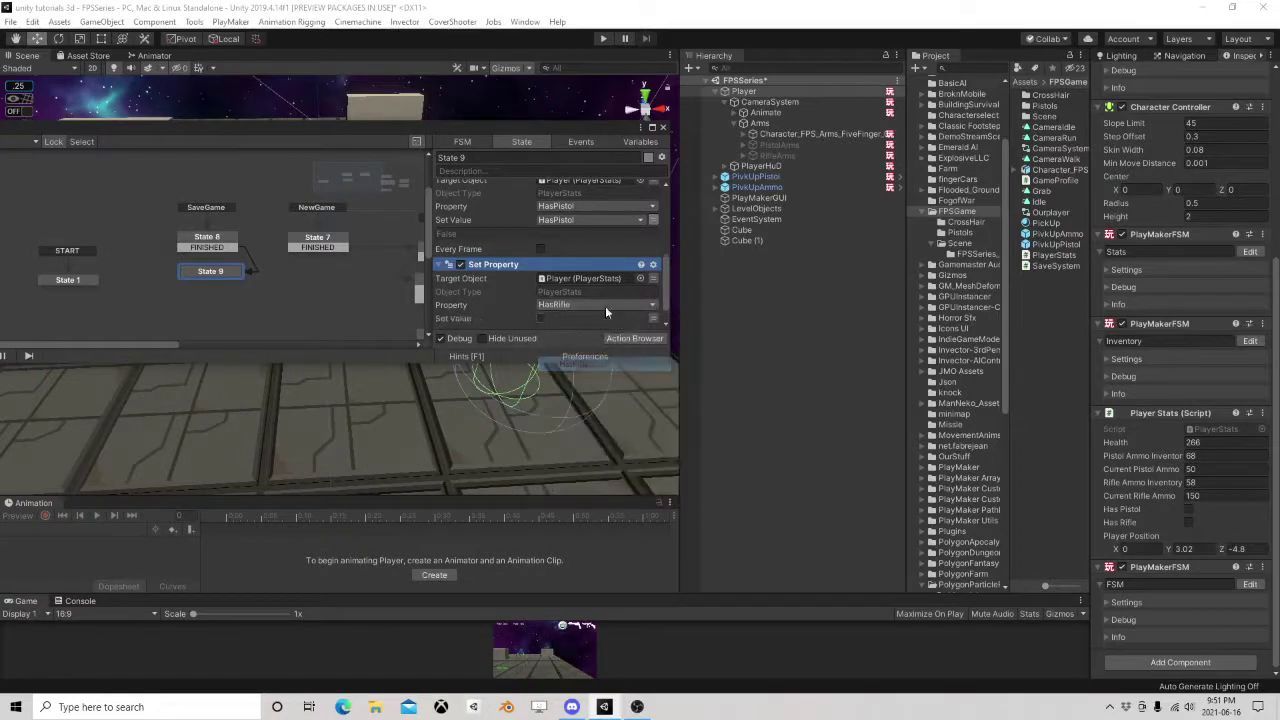
scroll(605, 306, down, 2)
click(608, 289)
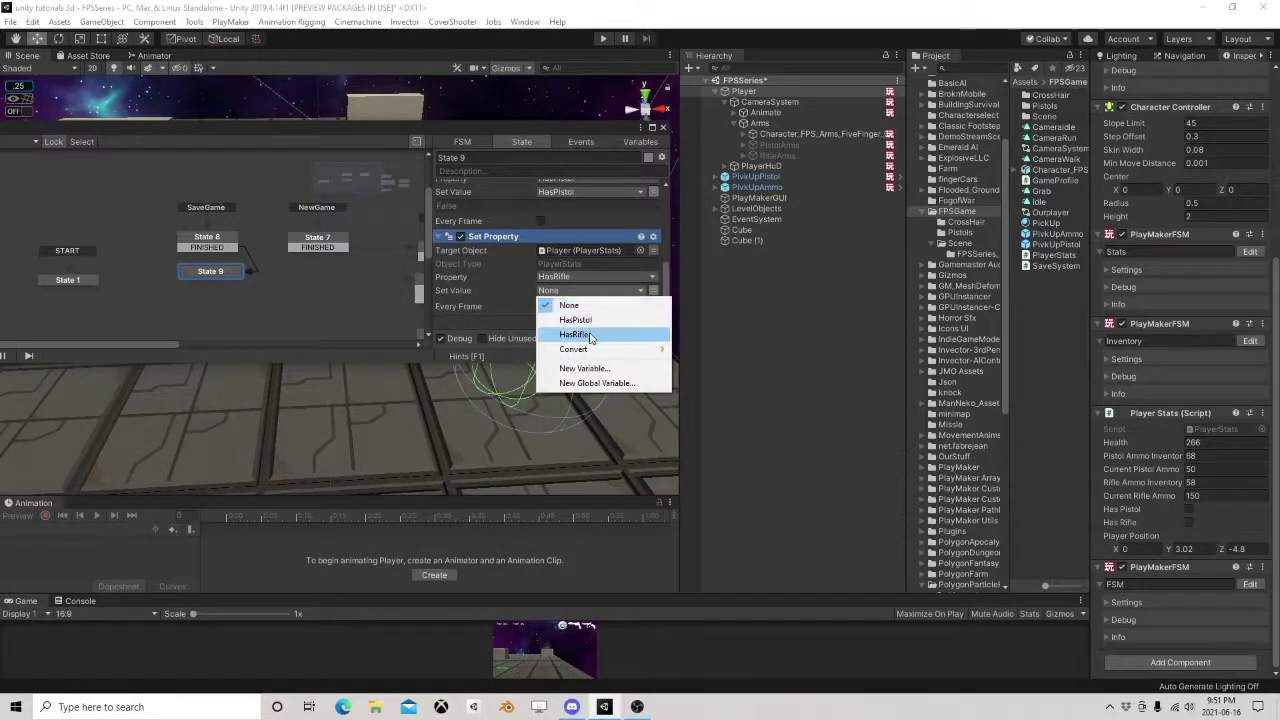
click(575, 334)
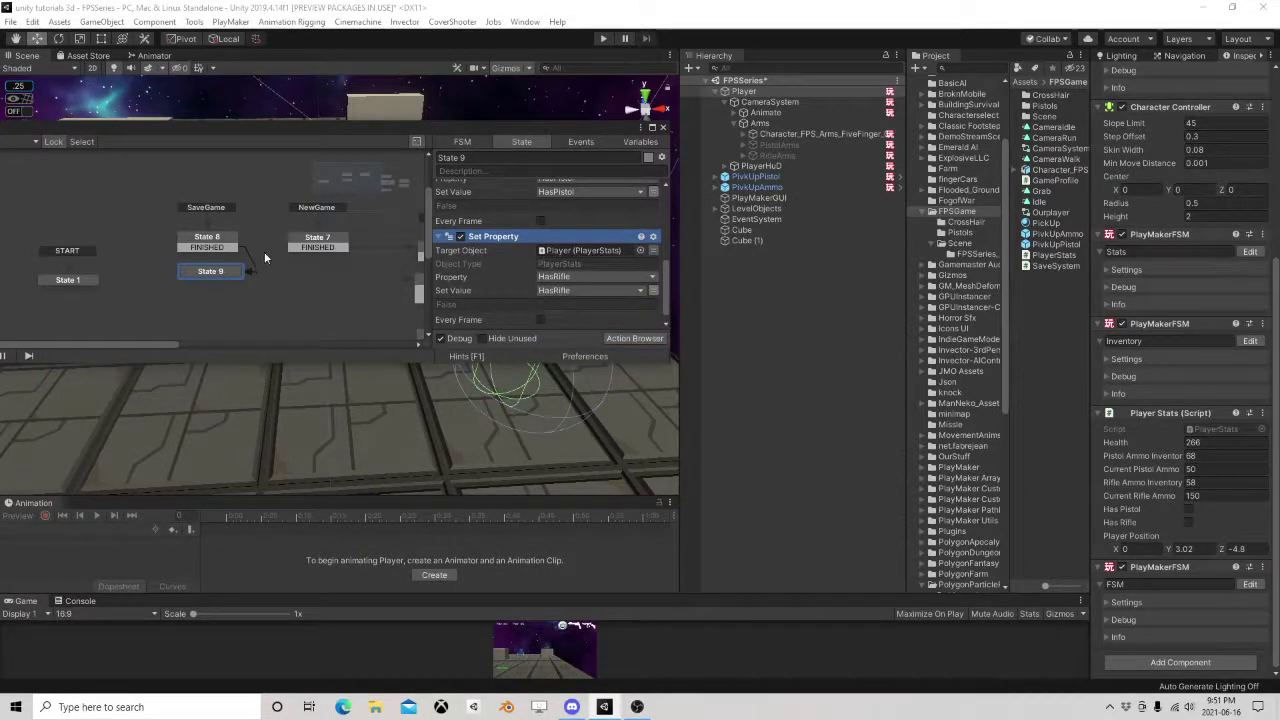
Add a FINISHED transition to State 9, link it to the state under UpDateHuD, and align State 9 beneath State 8.
right_click(217, 272)
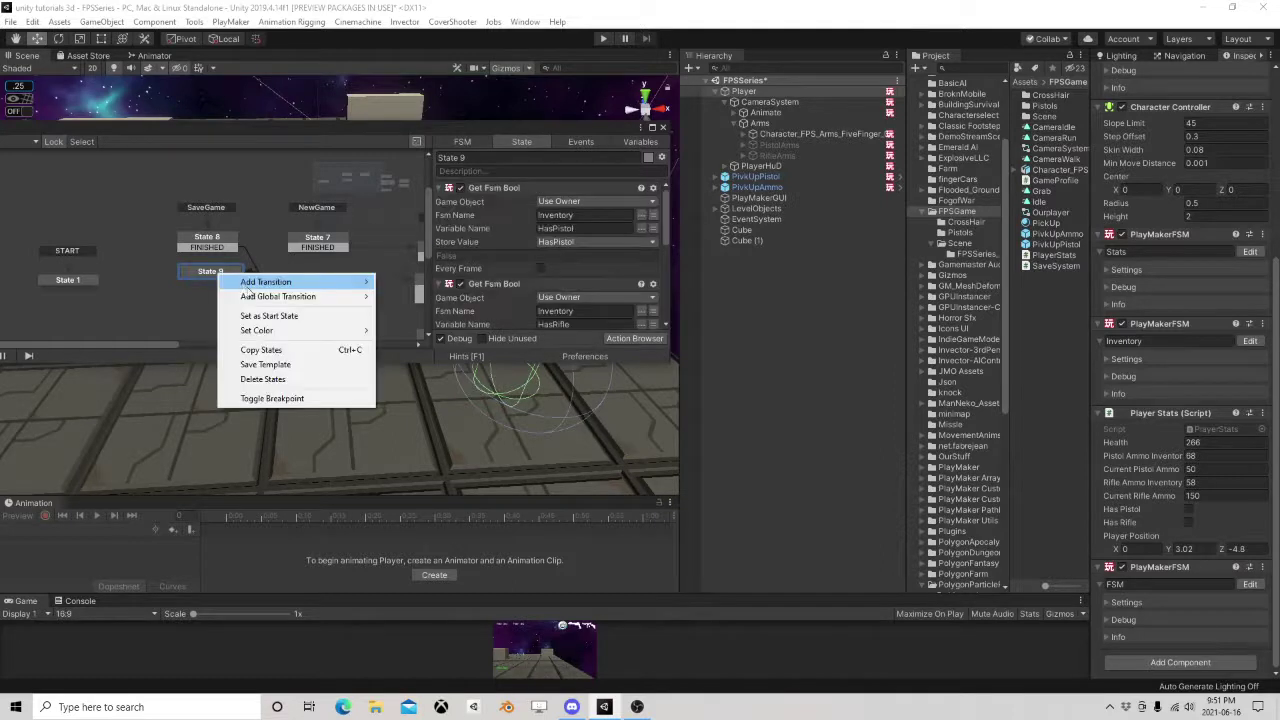
mouse_move(280, 279)
click(400, 327)
drag(247, 280, 396, 259)
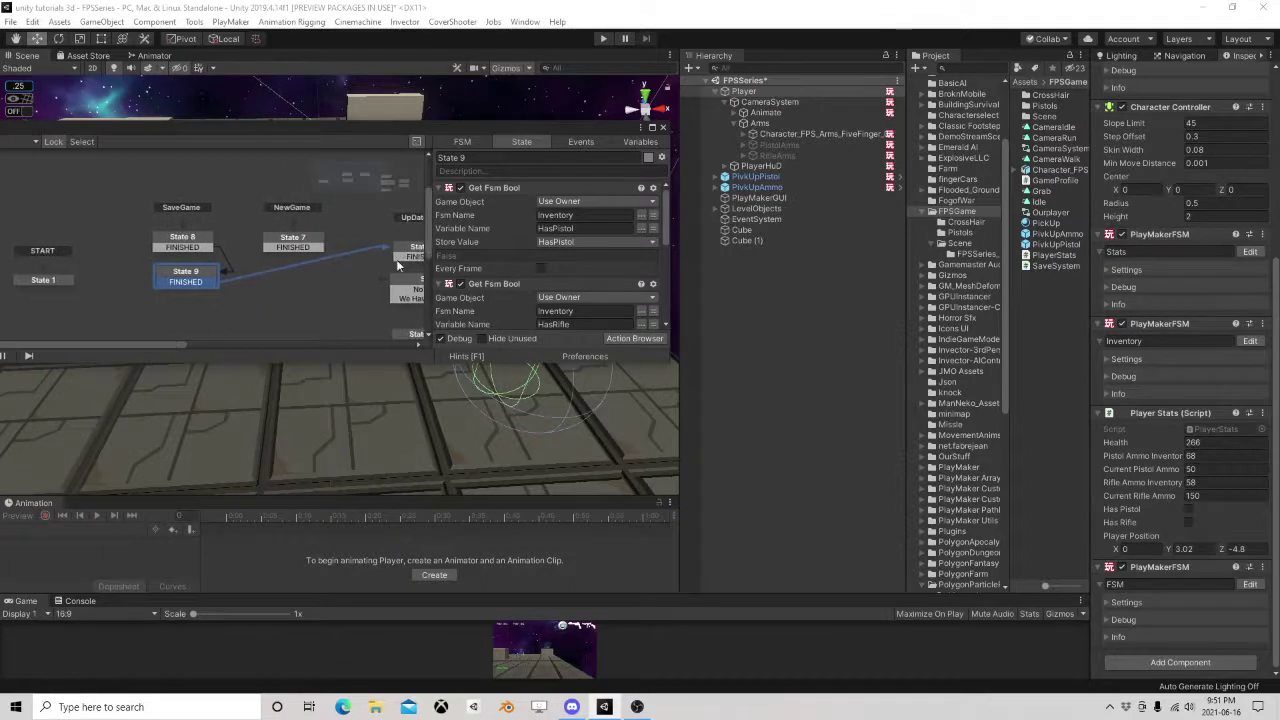
drag(196, 276, 193, 270)
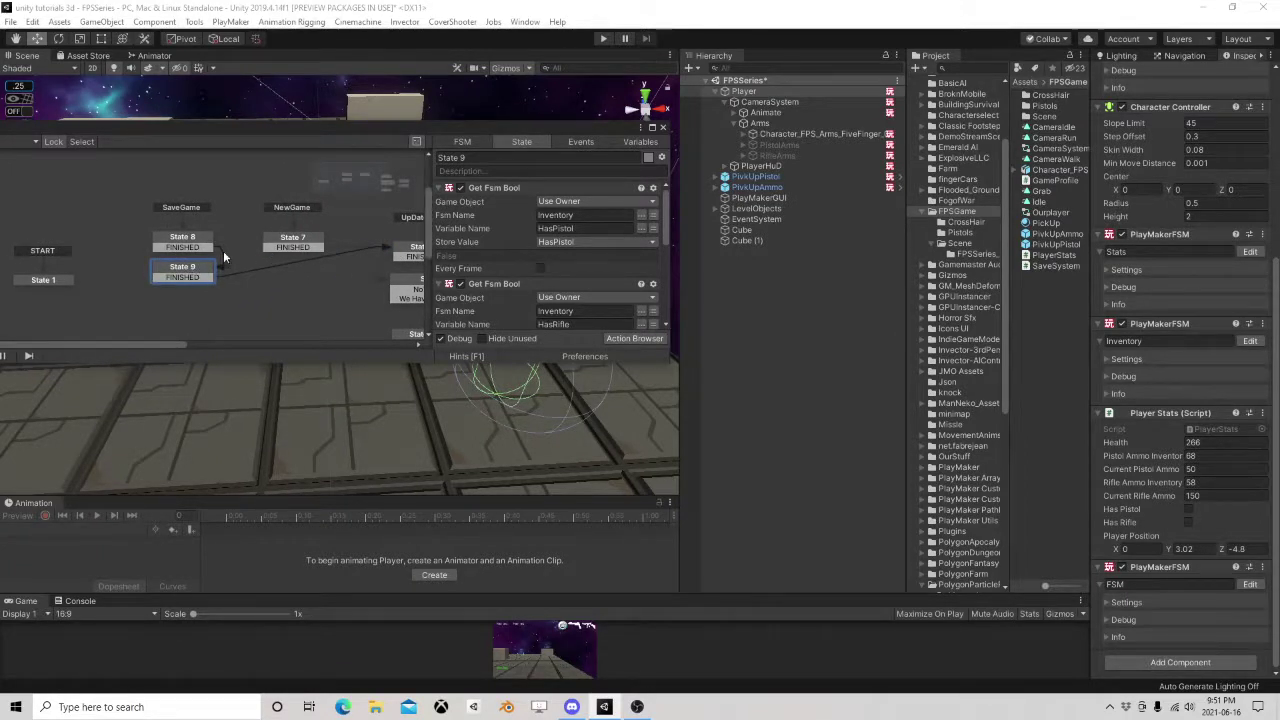
Create a new state below State 9 and redirect State 9's FINISHED transition to it.
right_click(152, 296)
click(178, 305)
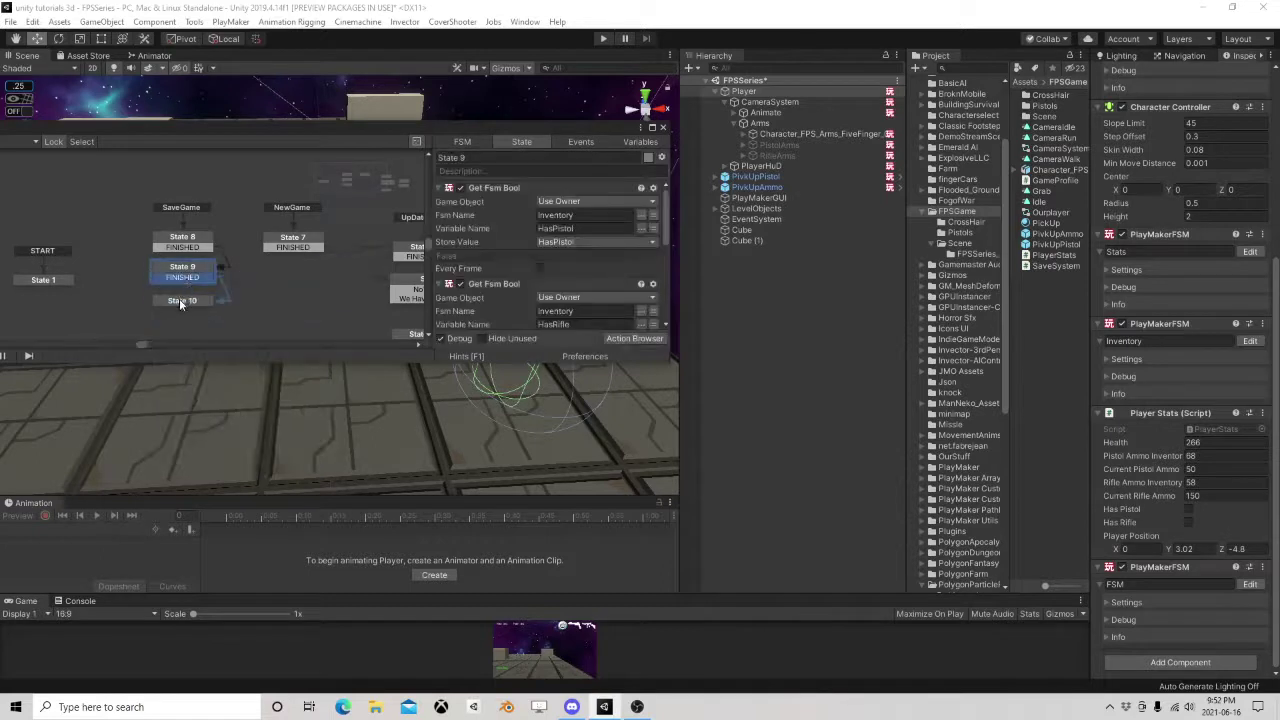
click(179, 299)
Add a FINISHED transition to State 10 and link it to the state under the UpDateHuD event.
right_click(179, 299)
mouse_move(230, 303)
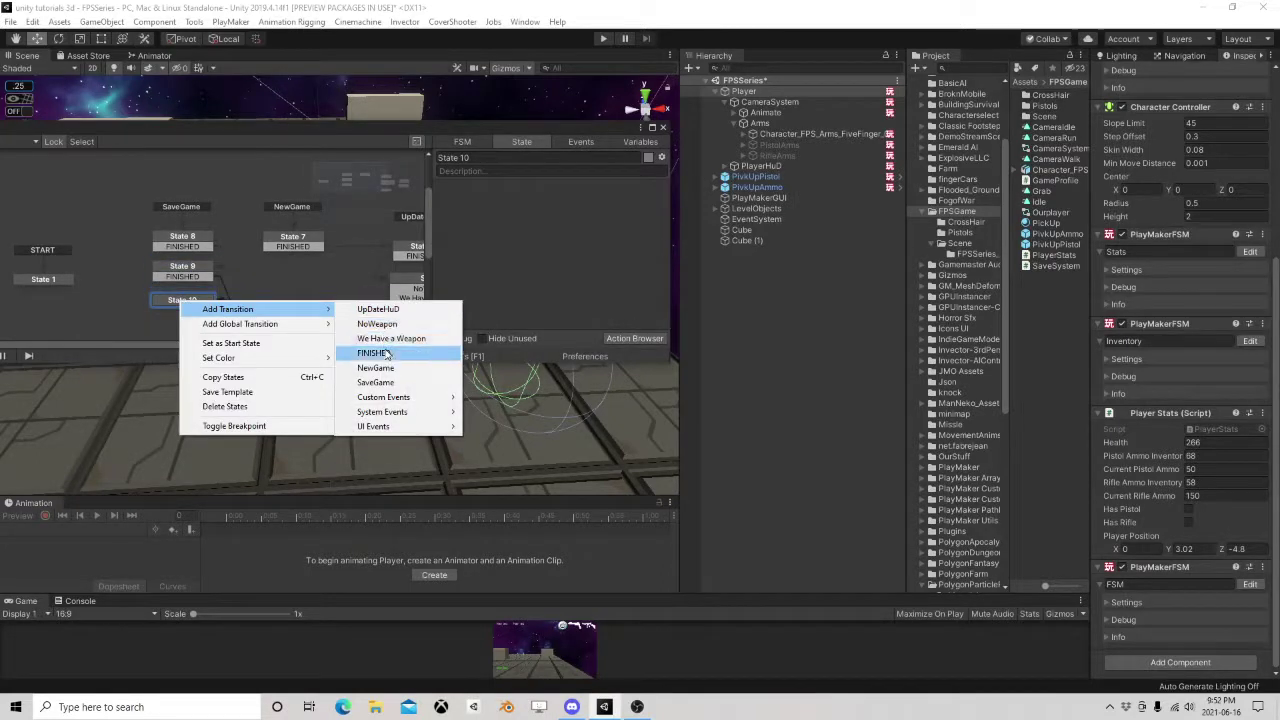
click(371, 346)
drag(201, 310, 404, 252)
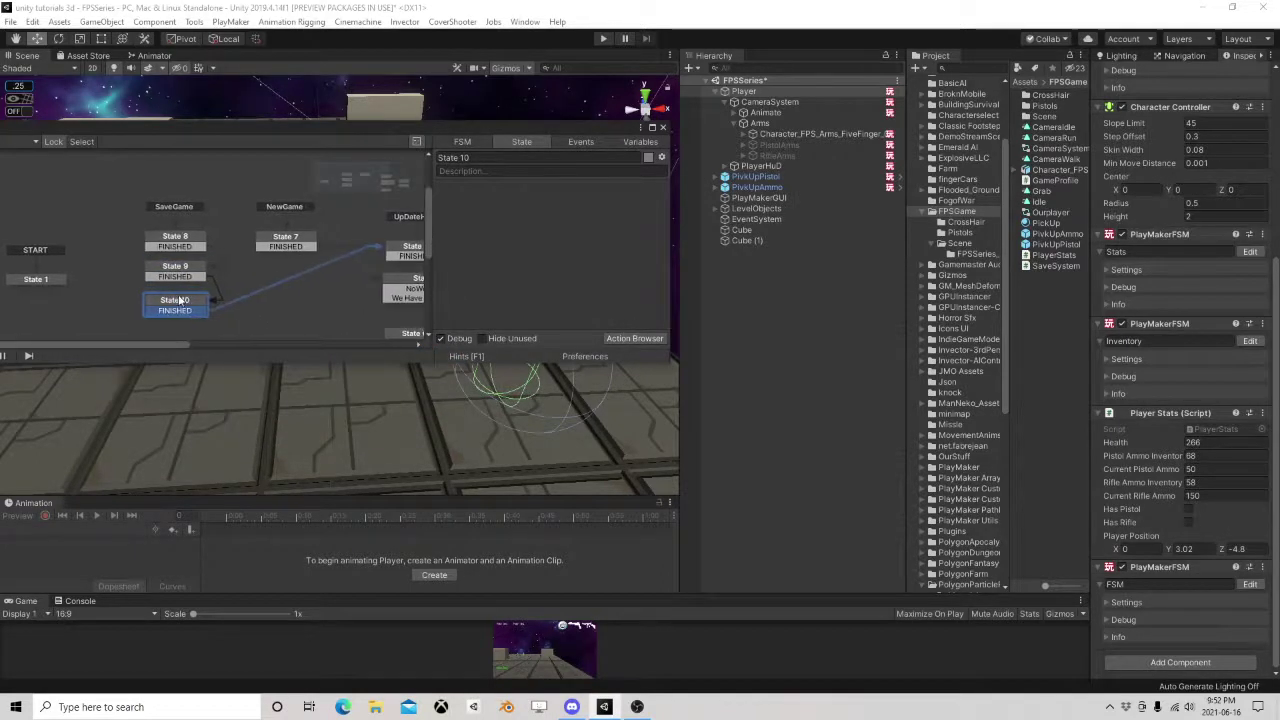
Add a Call Method action for the PlayerStats script to State 10 and choose the Save method.
drag(1153, 416, 598, 220)
mouse_move(580, 272)
click(676, 272)
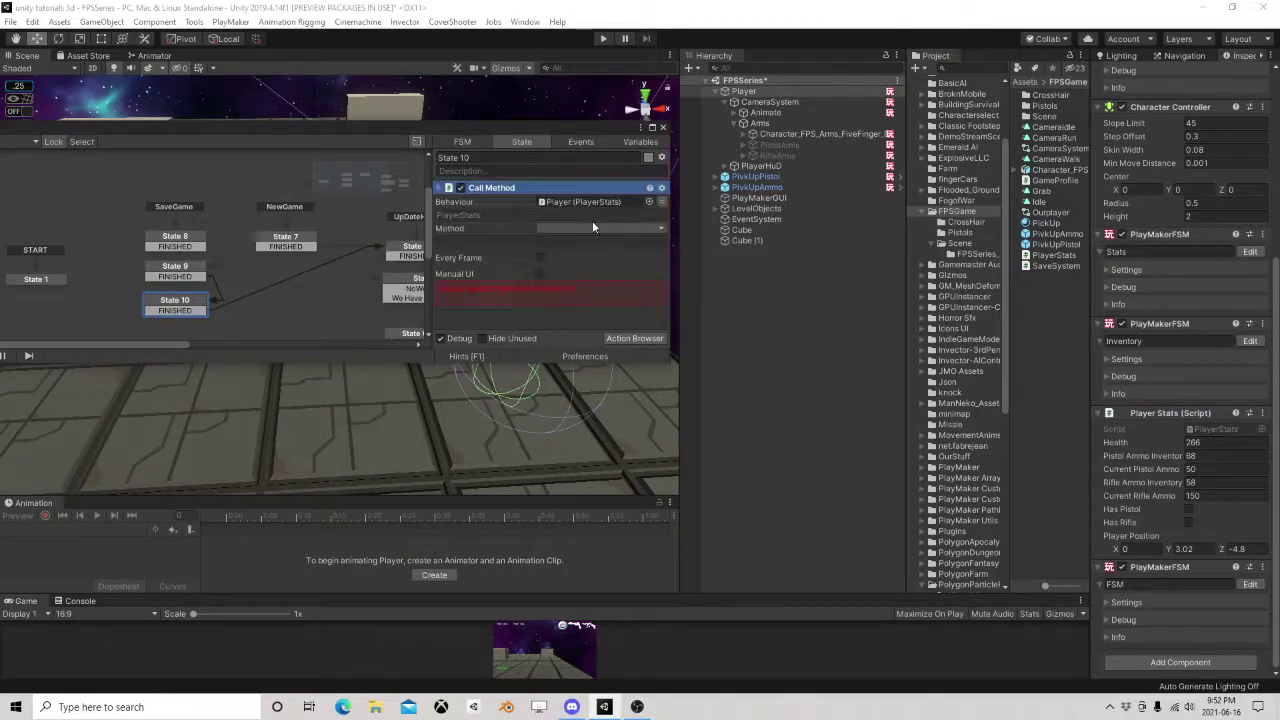
click(590, 228)
click(586, 243)
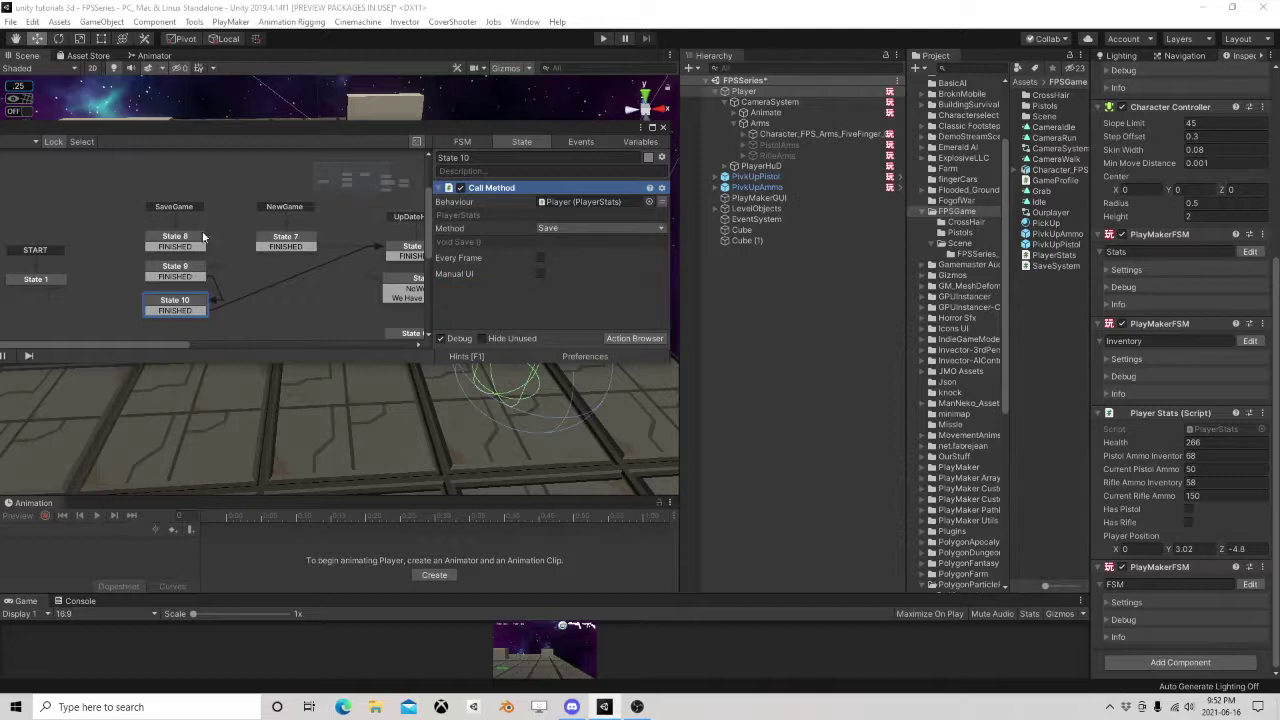
Create a new state between State 1 and State 8 and add an event named LoadGame to the FSM.
drag(212, 265, 112, 242)
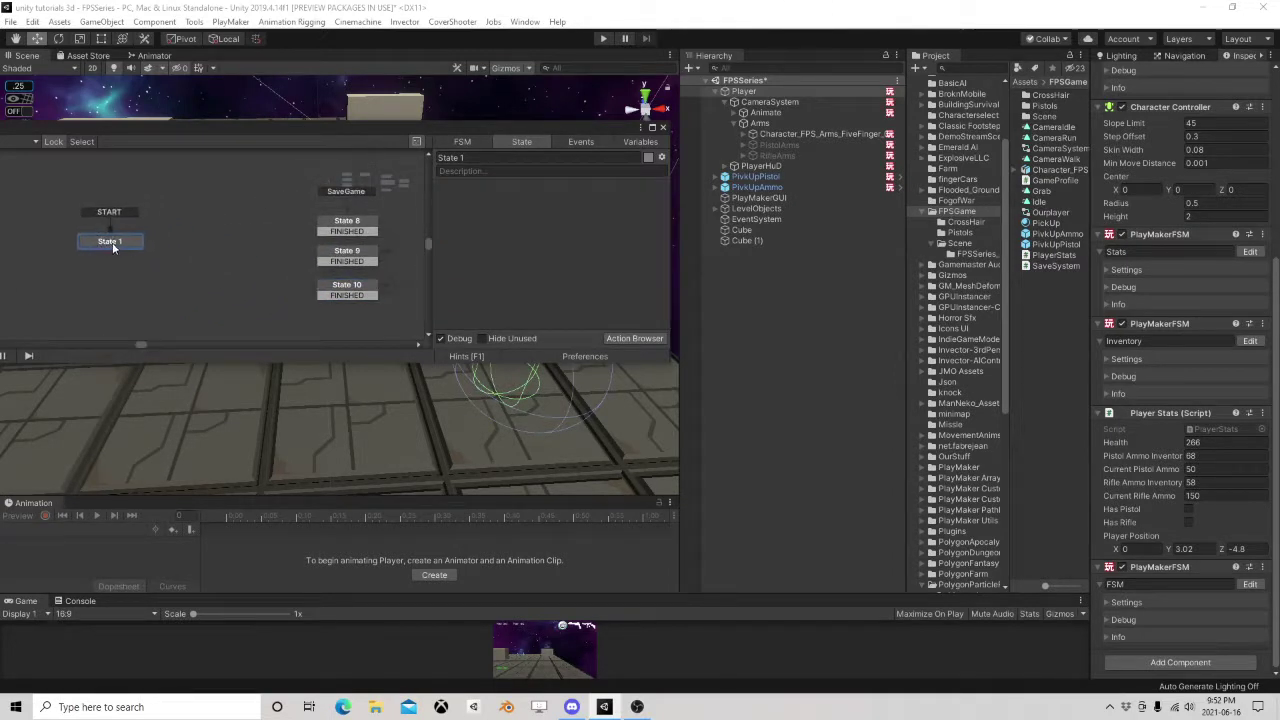
right_click(213, 228)
click(250, 237)
click(581, 141)
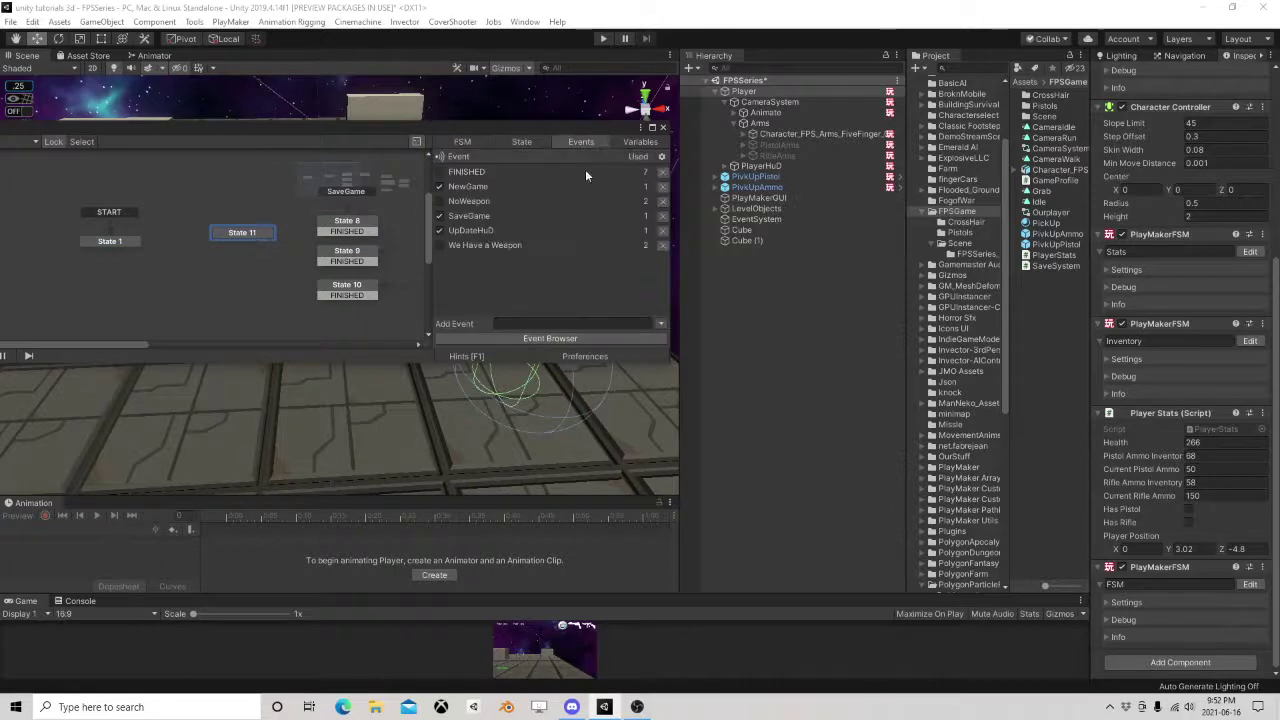
click(549, 320)
text(LoadGame)
key(Return)
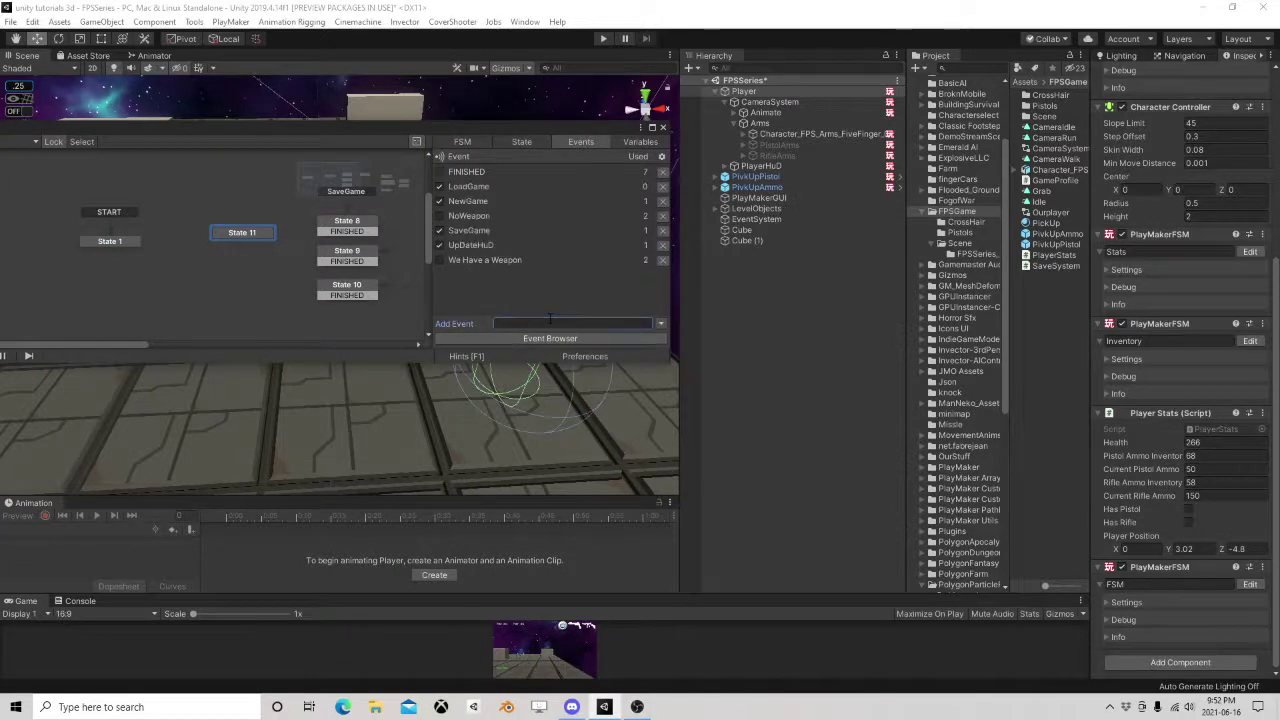
Add a global transition to State 11 using the LoadGame event.
right_click(243, 235)
mouse_move(330, 257)
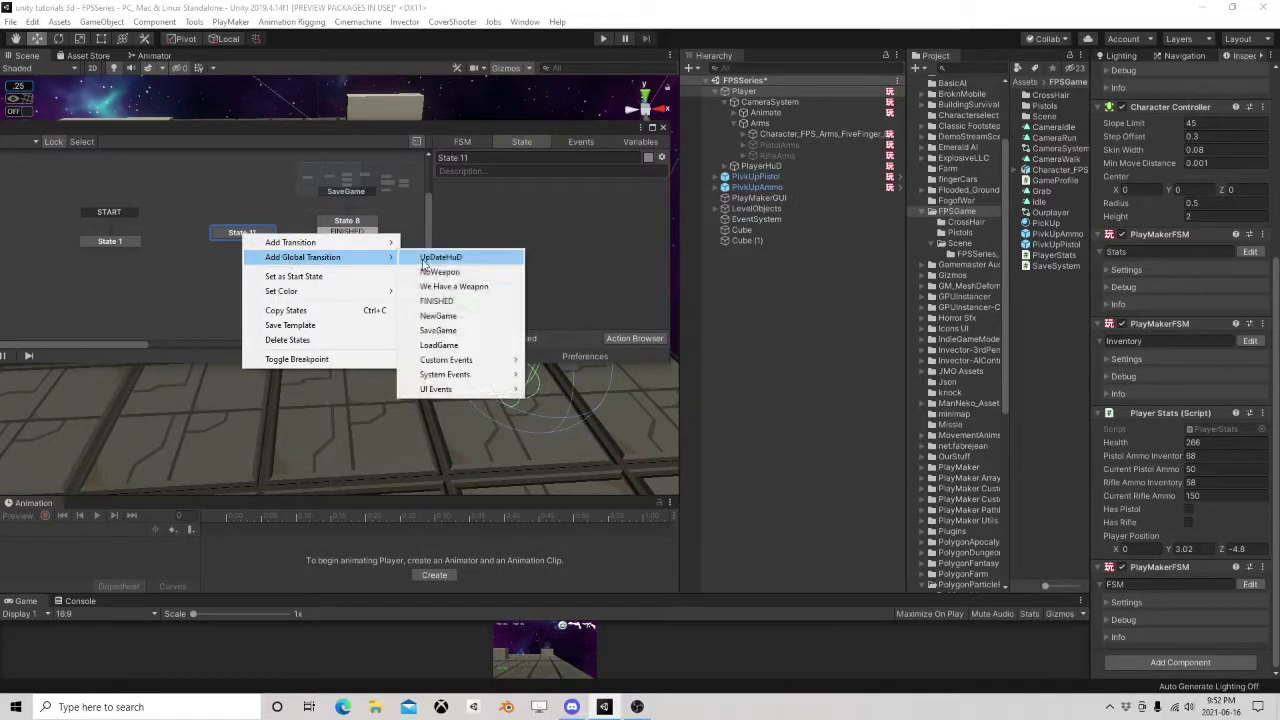
click(439, 345)
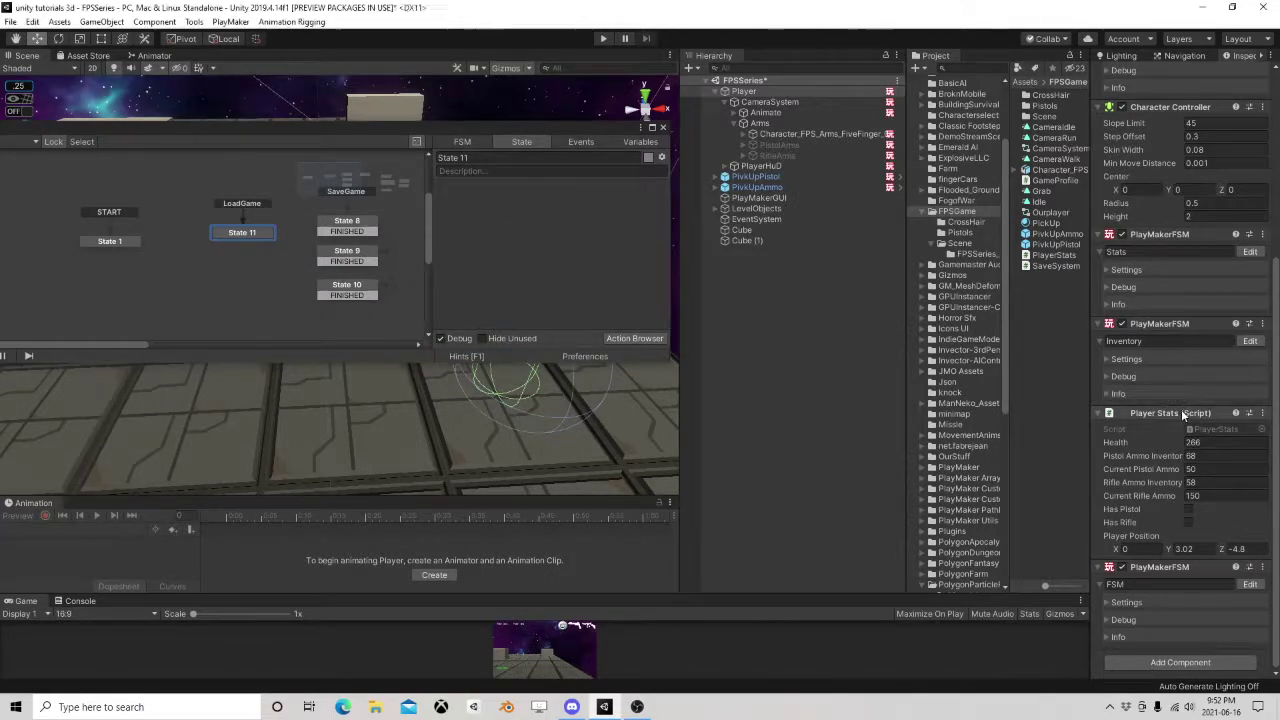
Add a Call Method action for the PlayerStats script to State 11 and choose the LoadGame method.
drag(1181, 413, 531, 243)
mouse_move(600, 302)
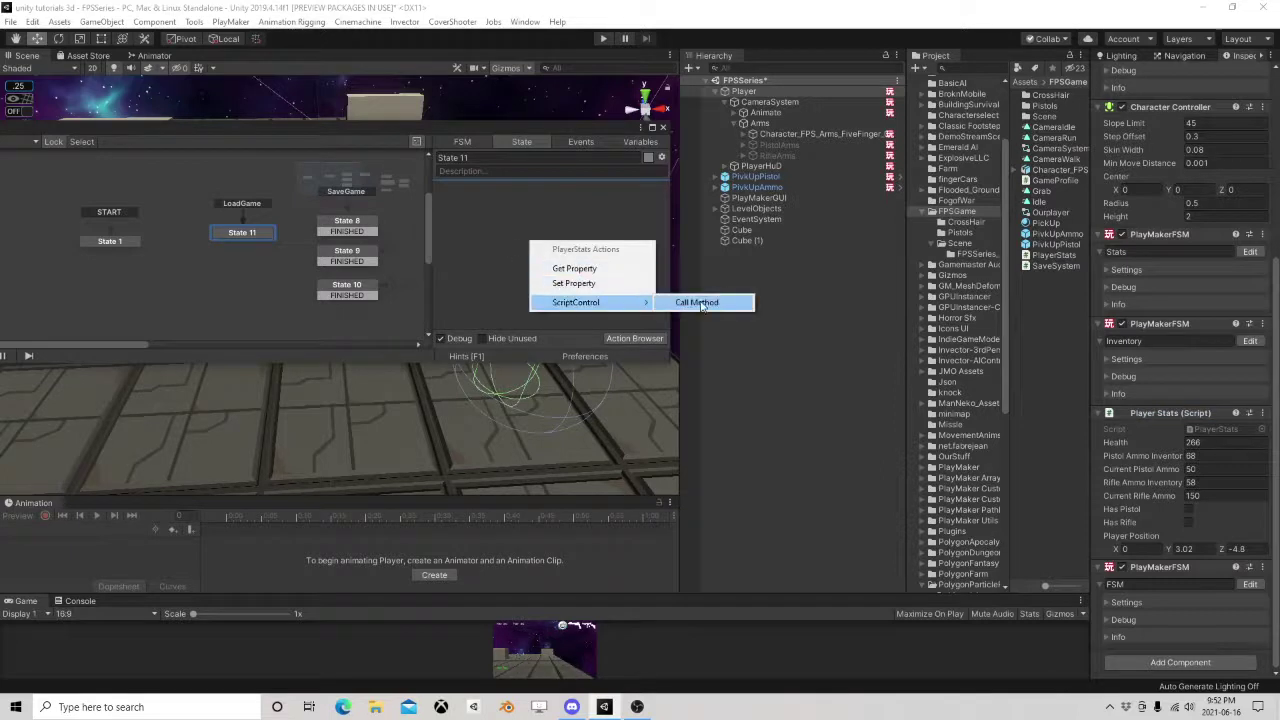
click(705, 303)
click(567, 229)
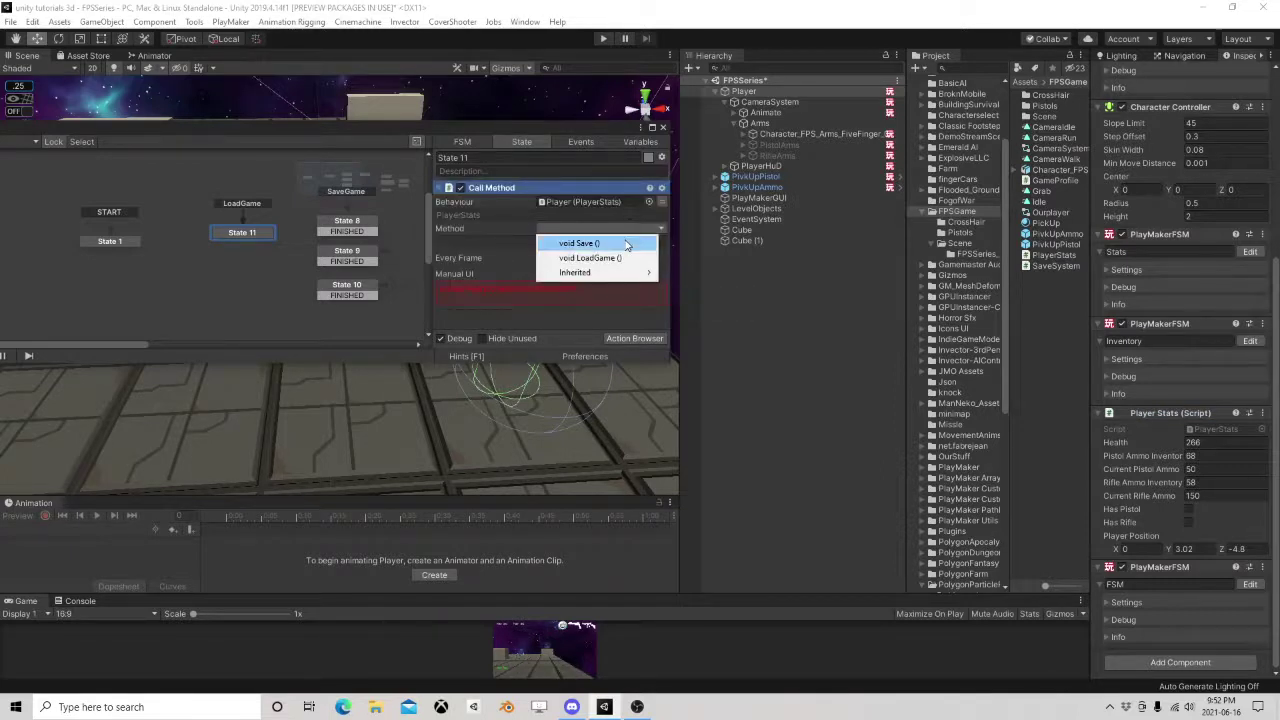
click(577, 258)
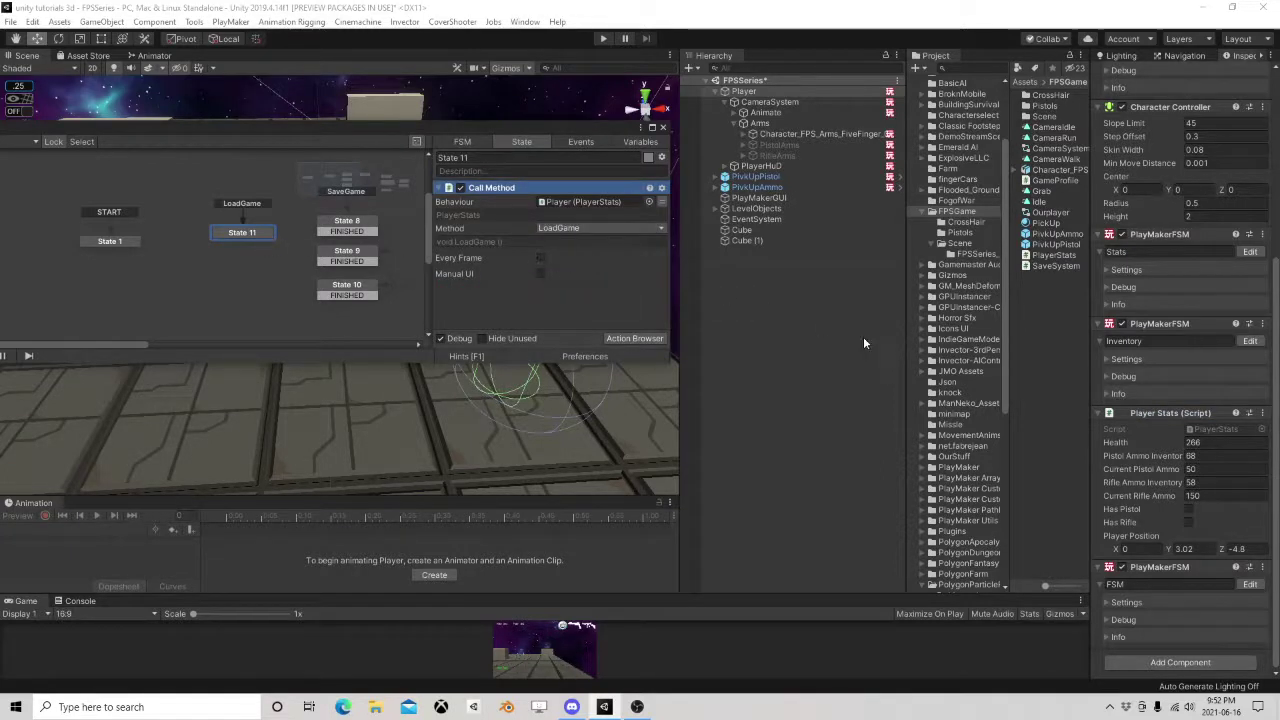
Add a FINISHED transition to State 11 and link it to a new state placed directly below.
right_click(237, 232)
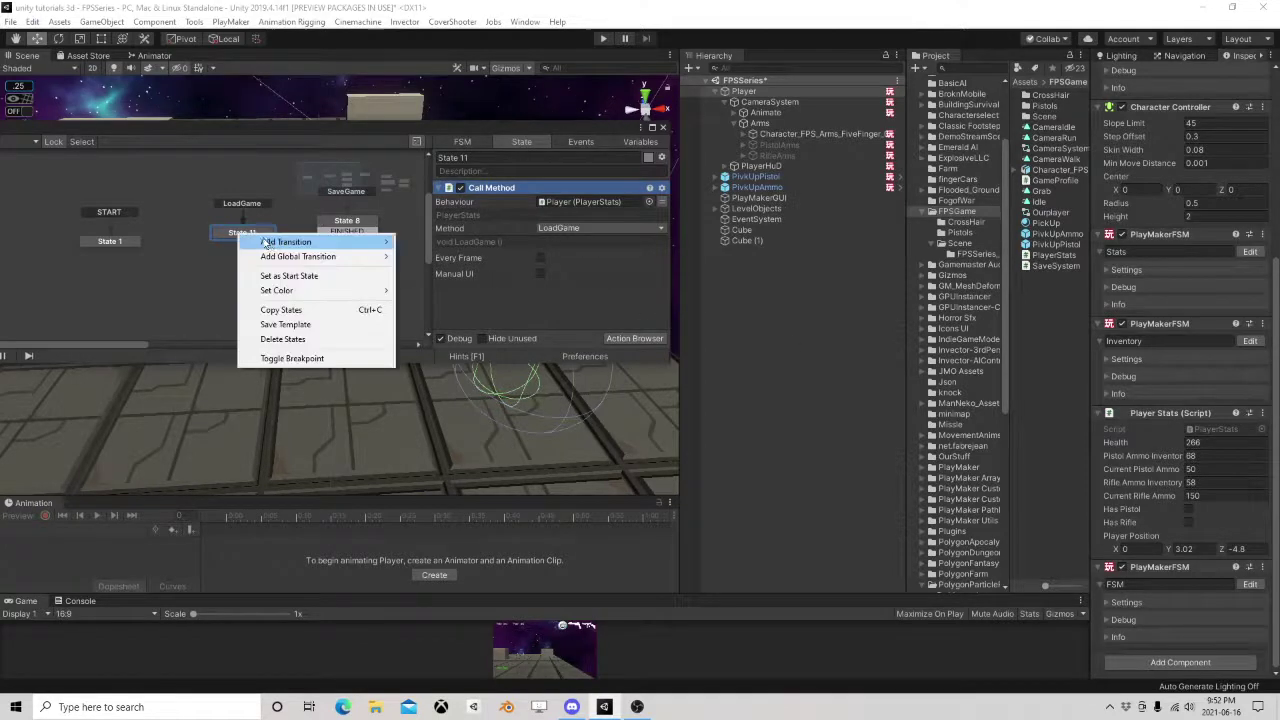
mouse_move(290, 240)
click(432, 285)
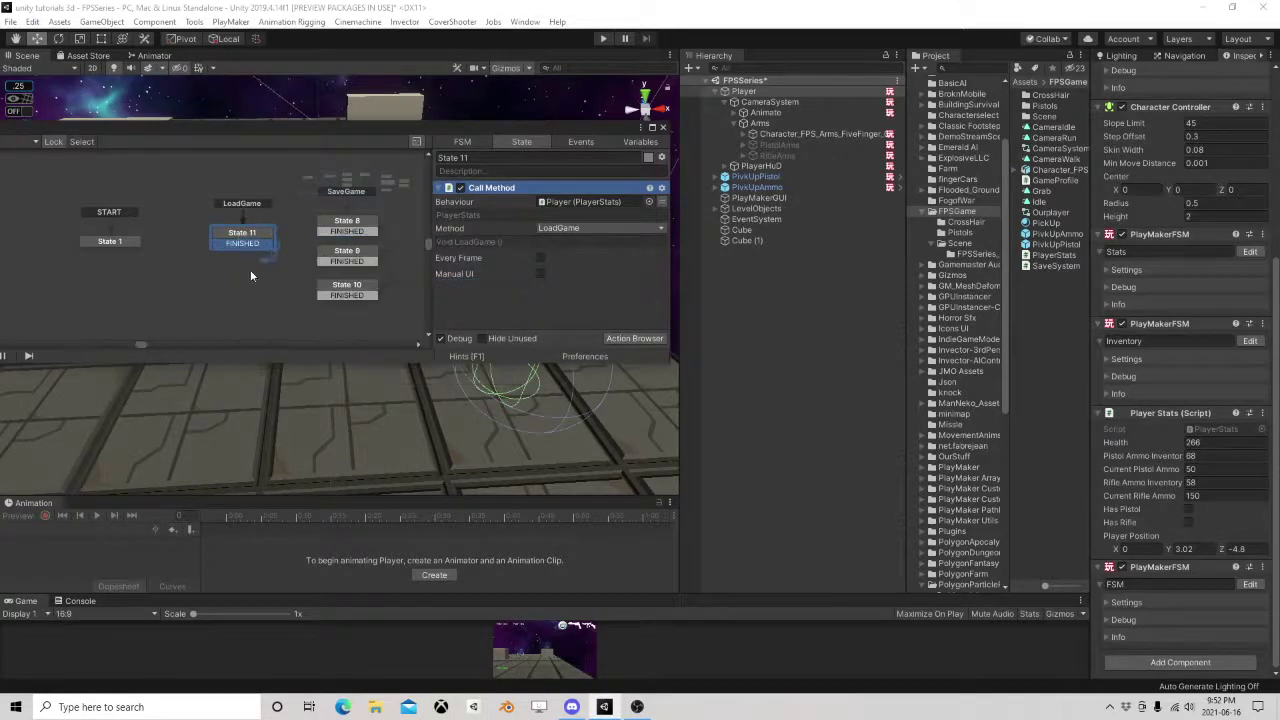
ctrl+drag(265, 273, 223, 268)
Add a Get Property action for the PlayerStats script to State 12, storing CurrentPistolAmmo in PistolCurrentAmmo.
drag(1183, 413, 492, 214)
click(535, 241)
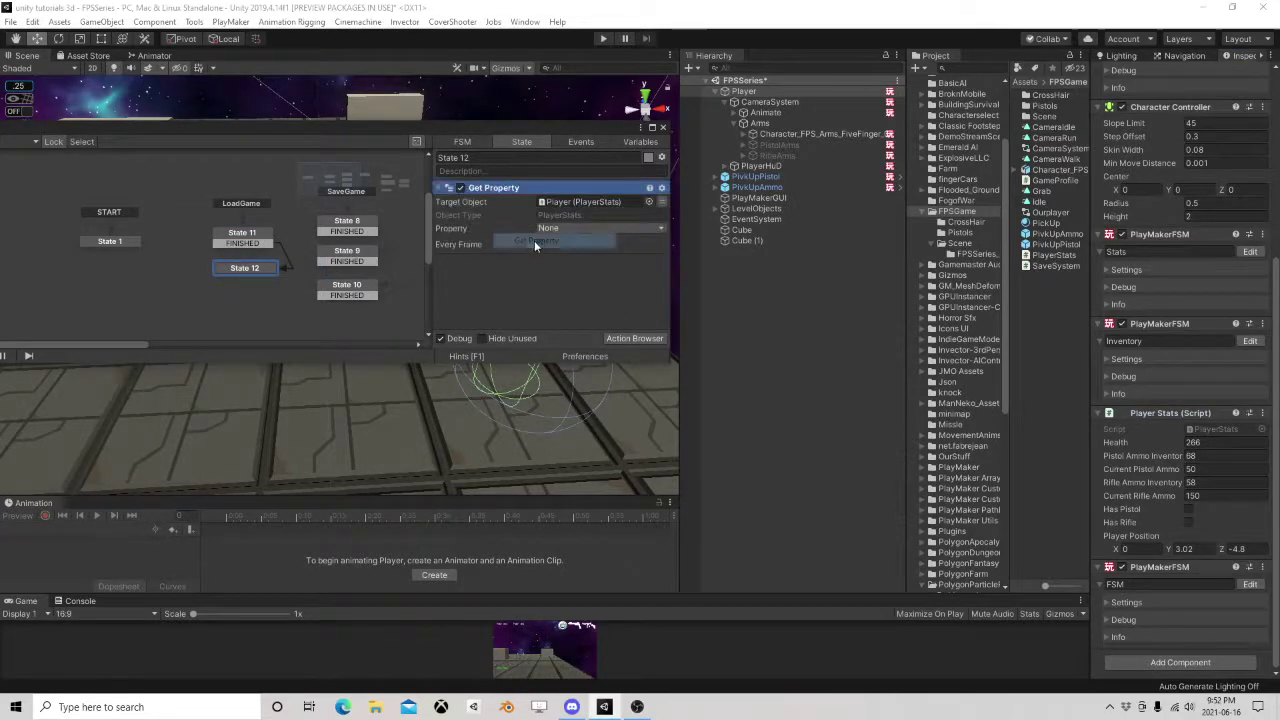
click(561, 228)
click(609, 245)
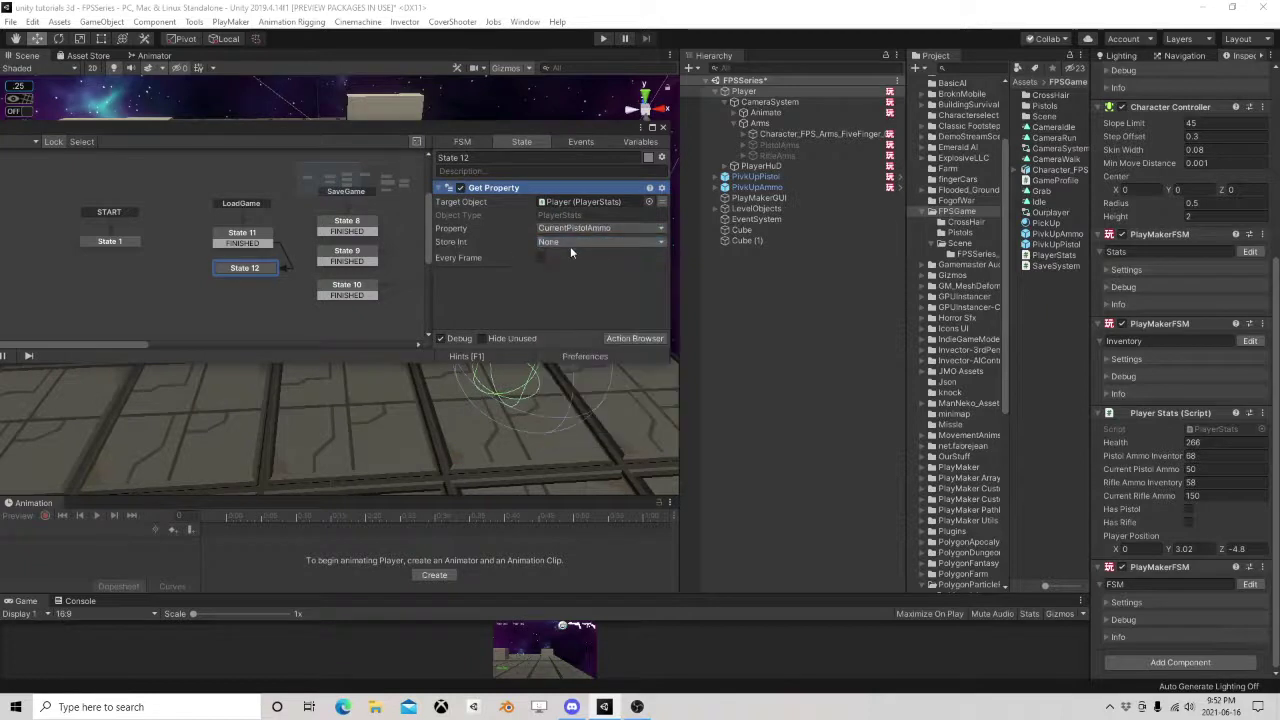
click(598, 242)
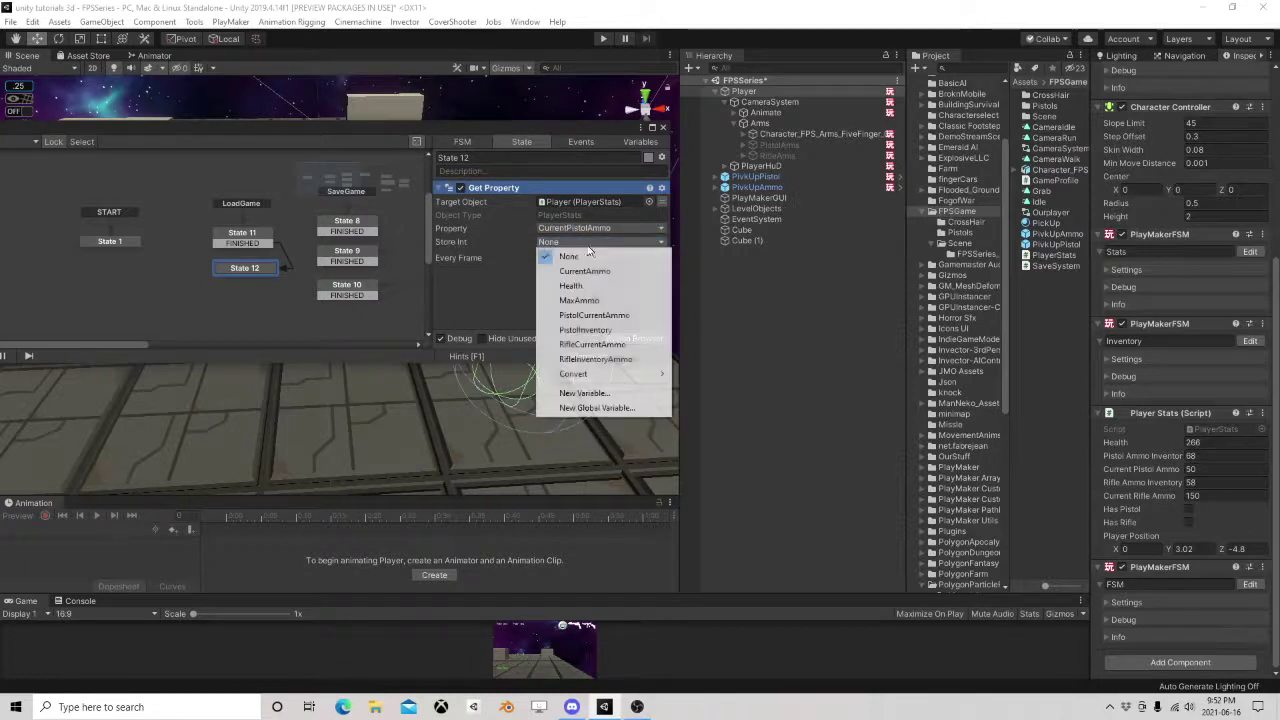
click(628, 316)
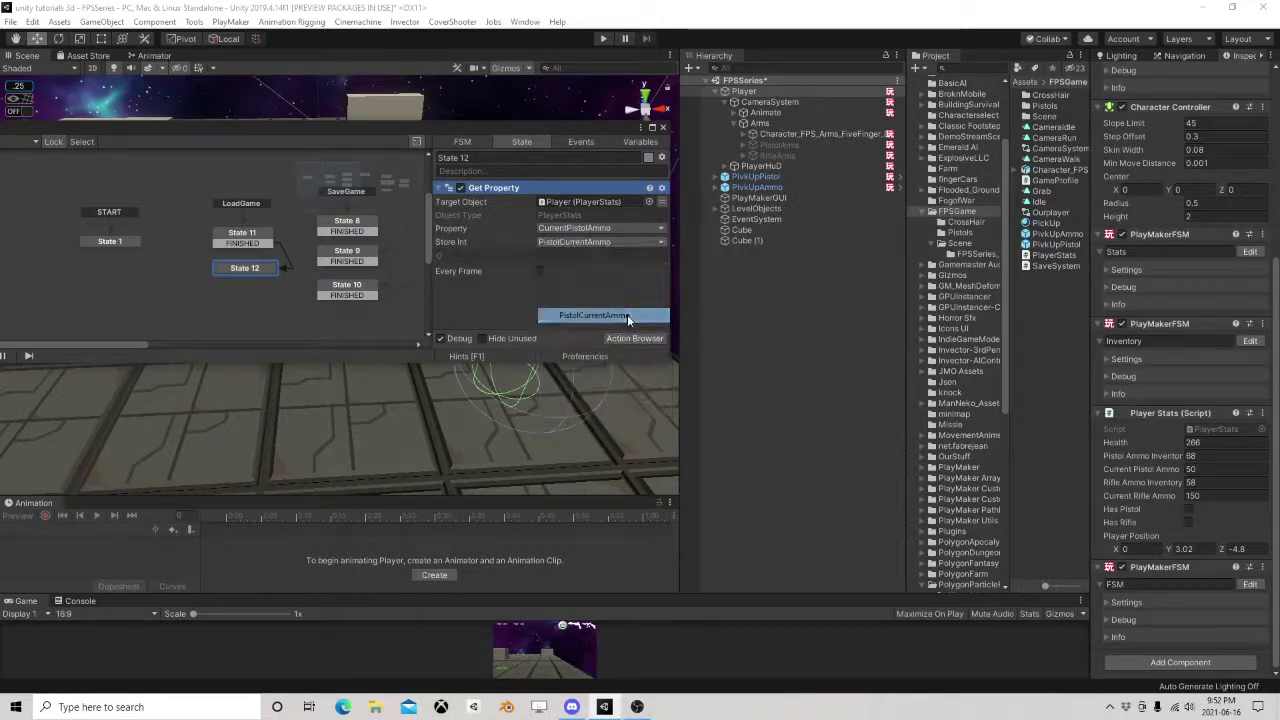
Add a second PlayerStats Get Property action to State 12 that stores CurrentRifleAmmo in RifleCurrentAmmo.
right_click(511, 302)
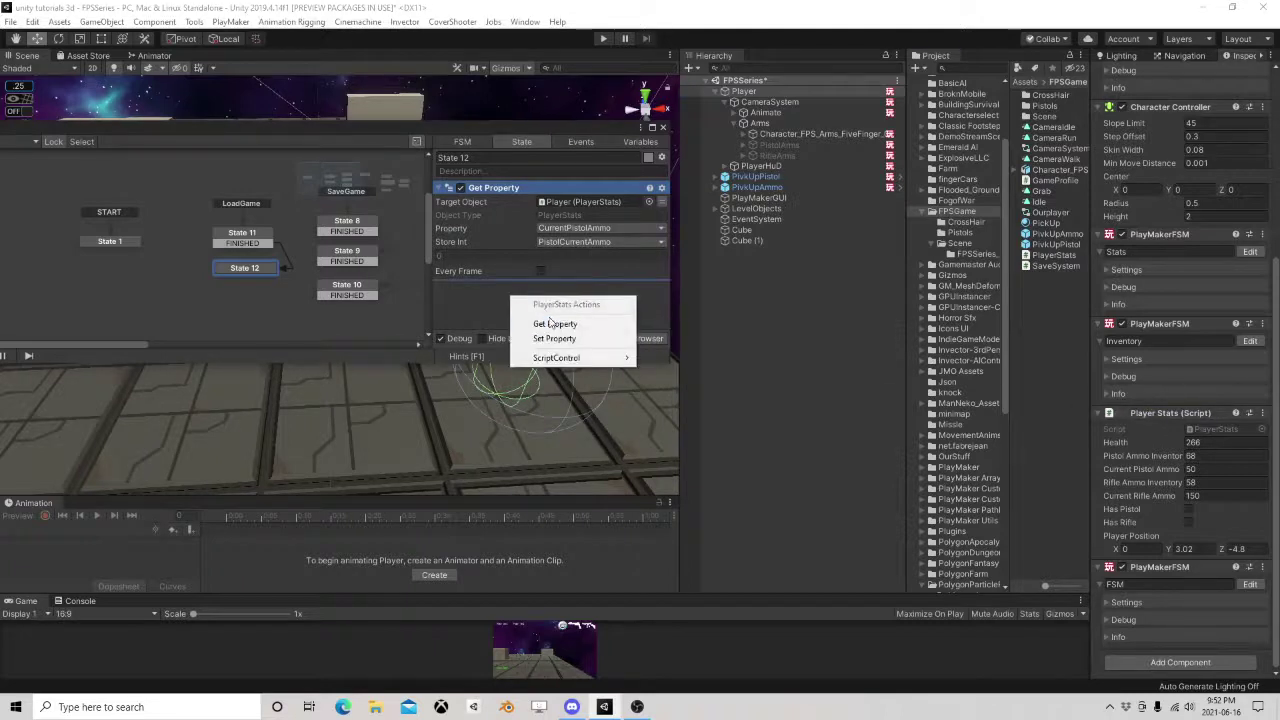
click(548, 318)
click(595, 304)
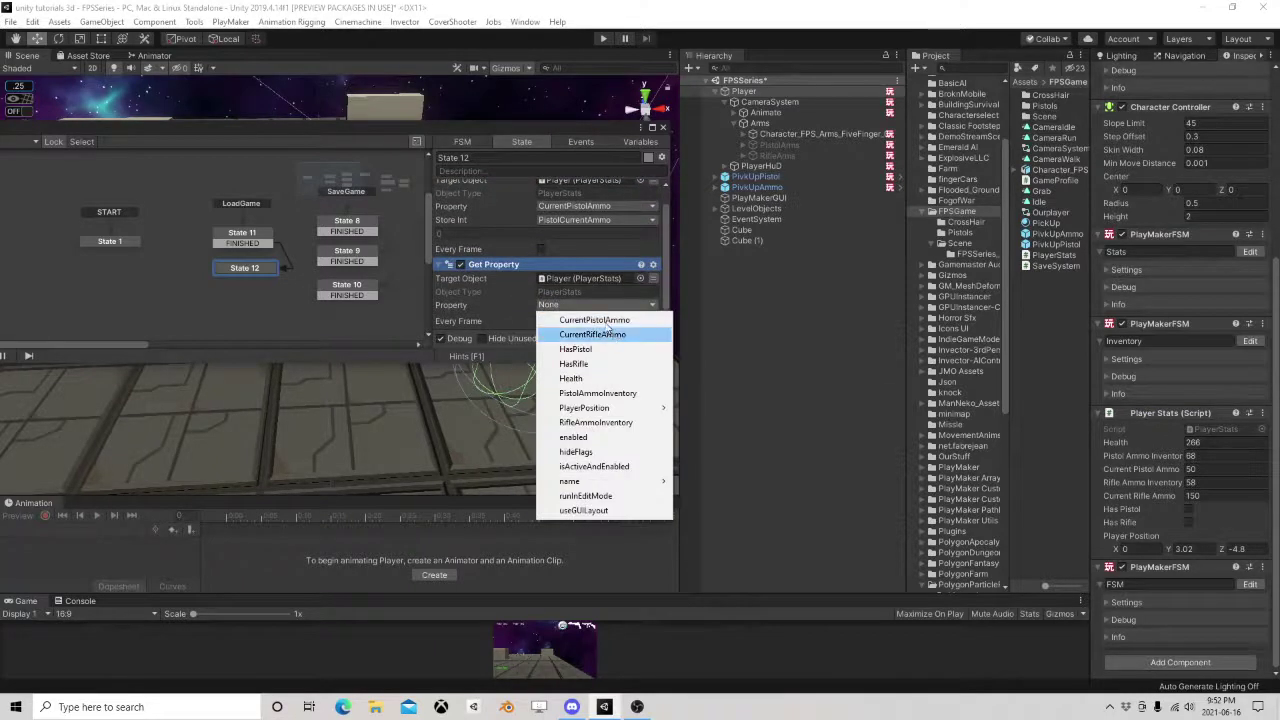
click(592, 334)
click(583, 318)
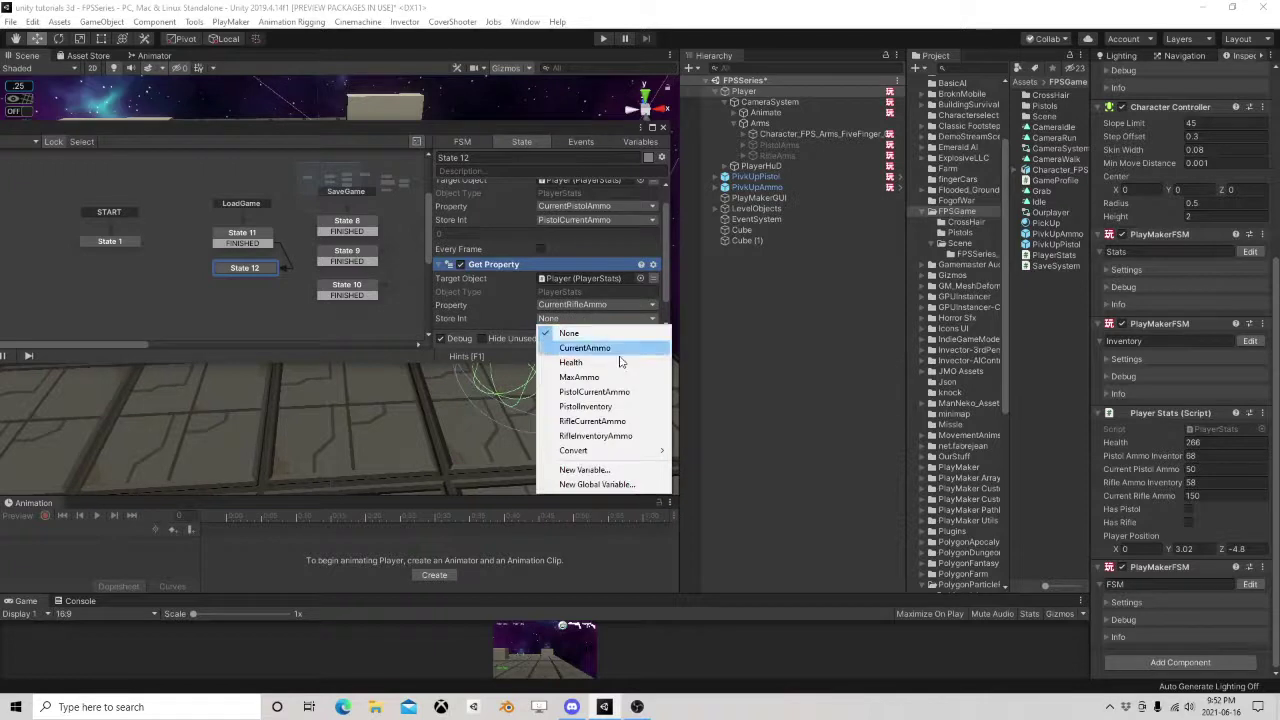
click(592, 421)
Add a PlayerStats Get Property action to State 12 that stores the HasPistol property in the HasPistol variable.
scroll(556, 276, down, 1)
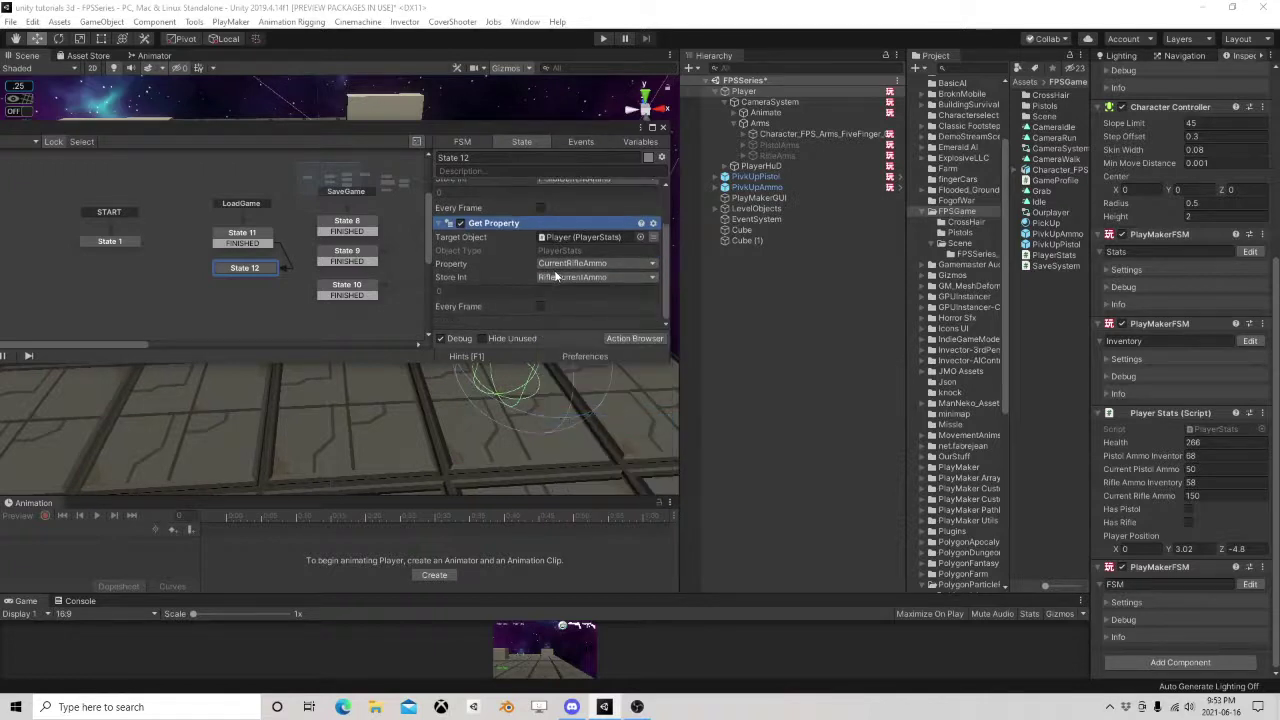
drag(1152, 432, 548, 326)
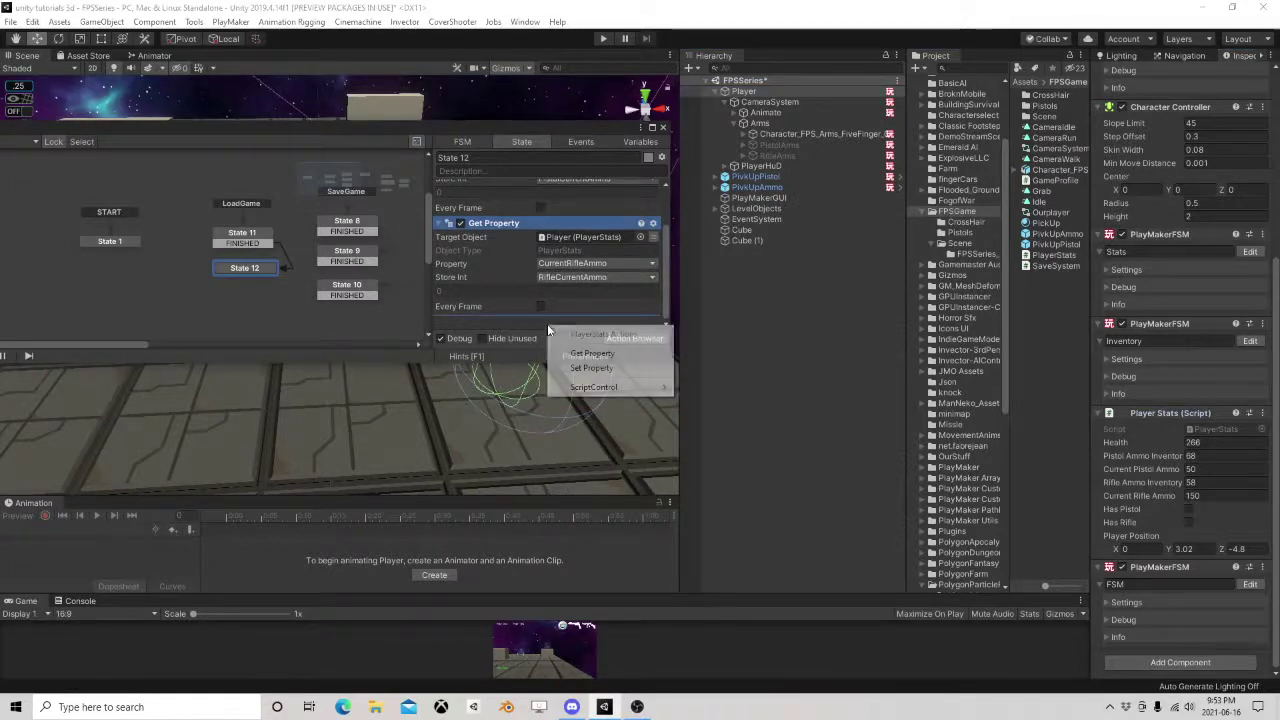
click(598, 354)
click(596, 290)
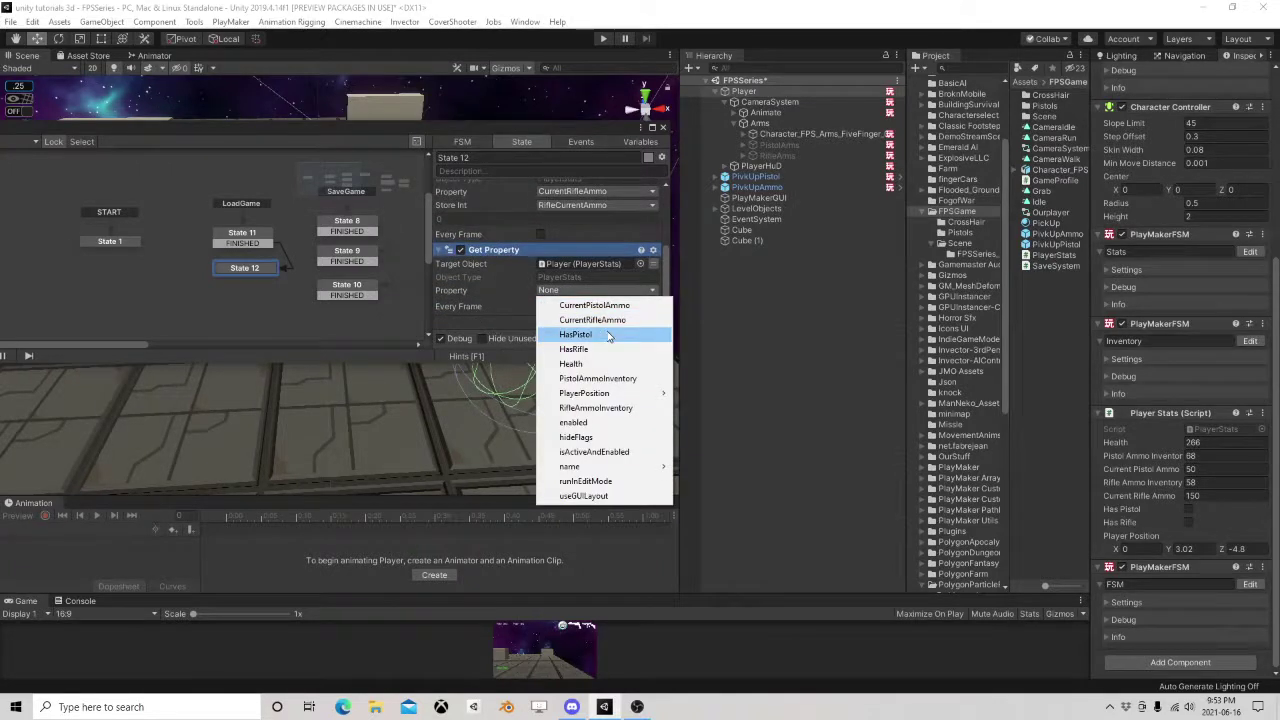
click(608, 335)
click(580, 290)
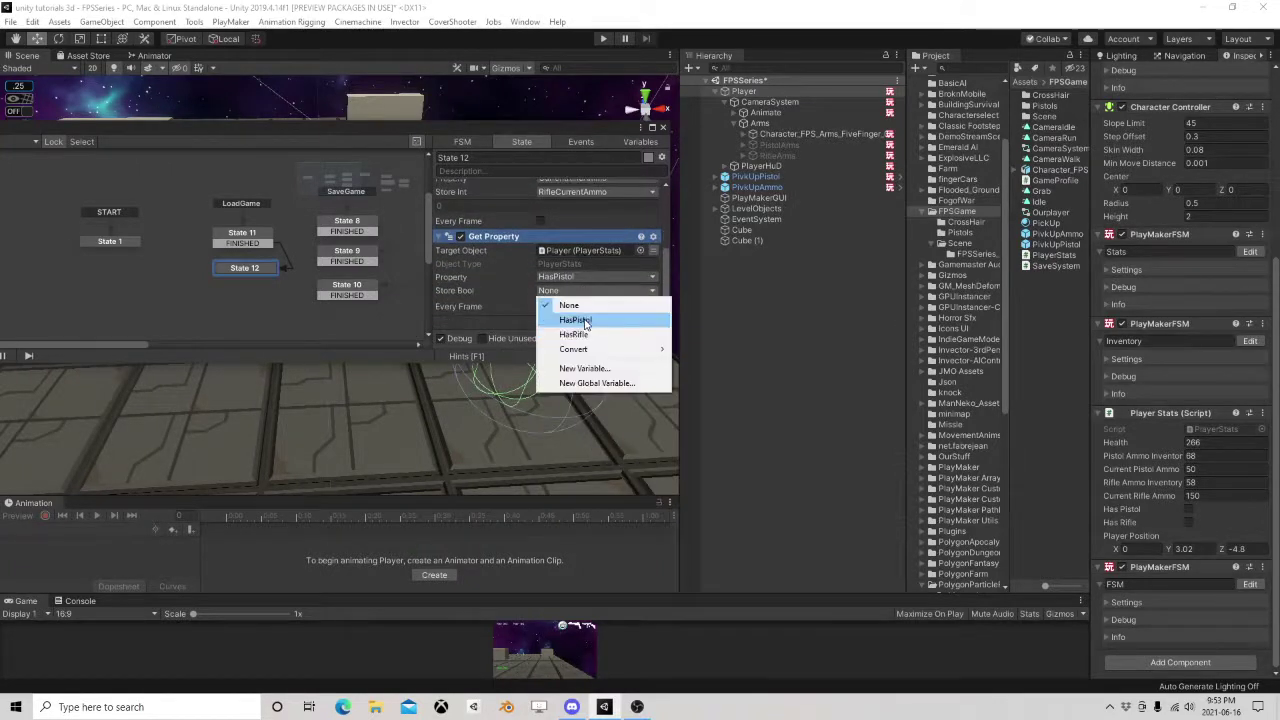
click(586, 321)
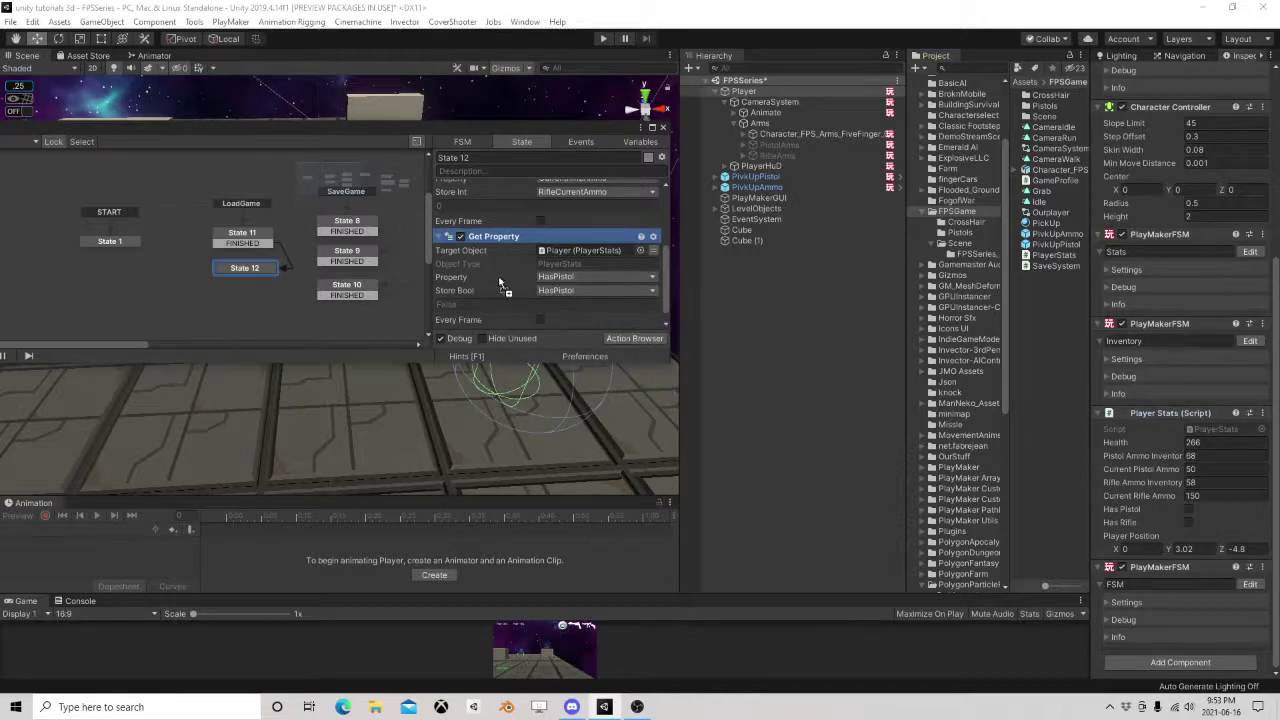
Add a PlayerStats Get Property action to State 12 that stores the HasRifle property in the HasRifle variable.
drag(481, 318, 482, 322)
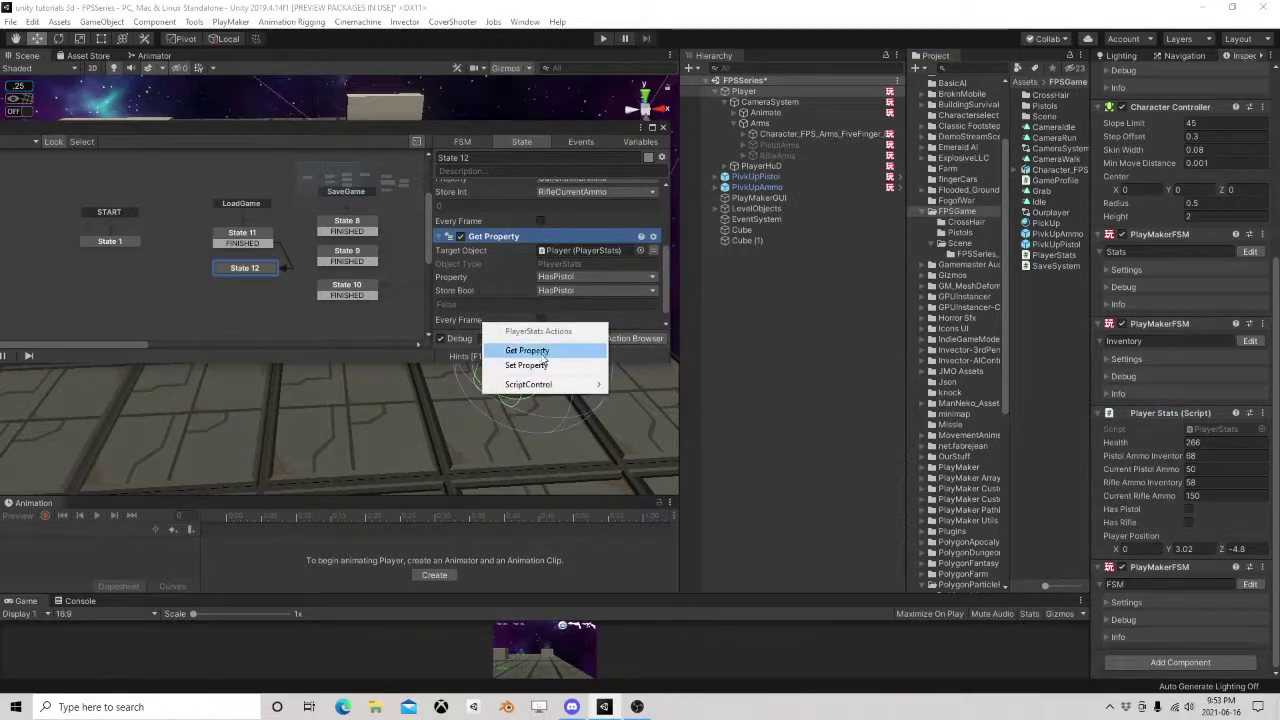
click(540, 352)
scroll(555, 300, down, 2)
scroll(570, 248, up, 2)
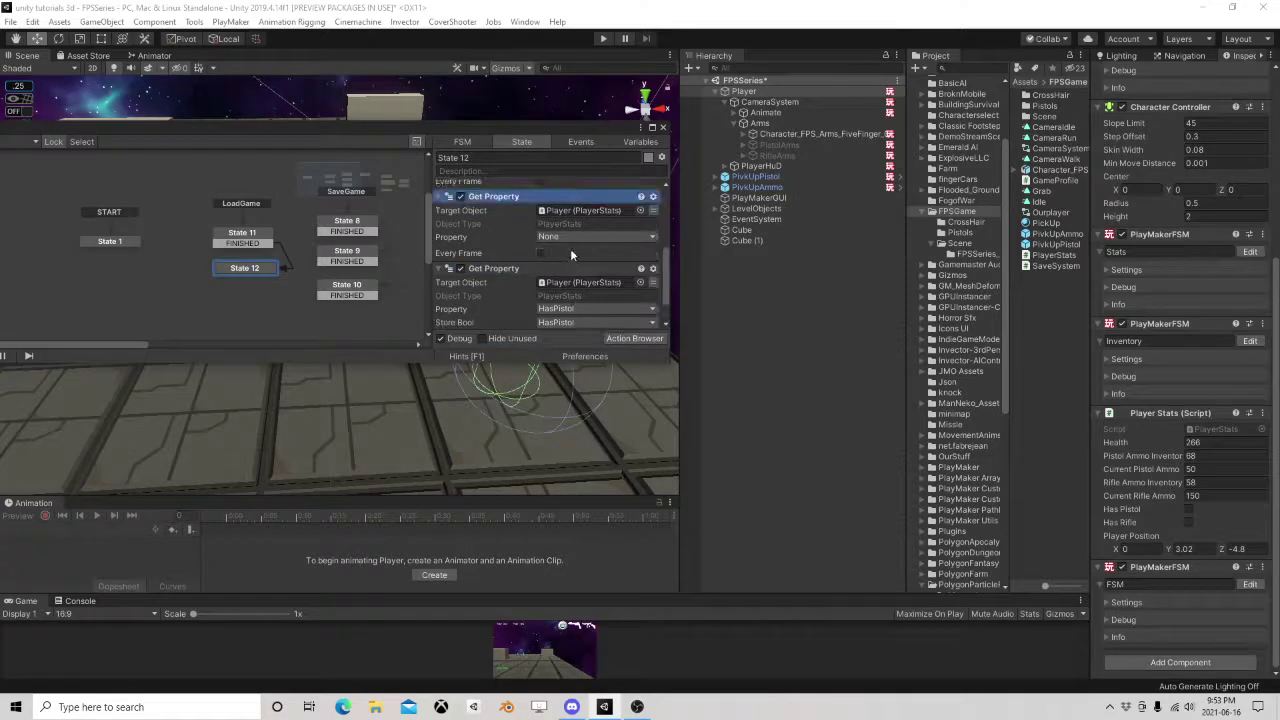
click(573, 238)
click(590, 271)
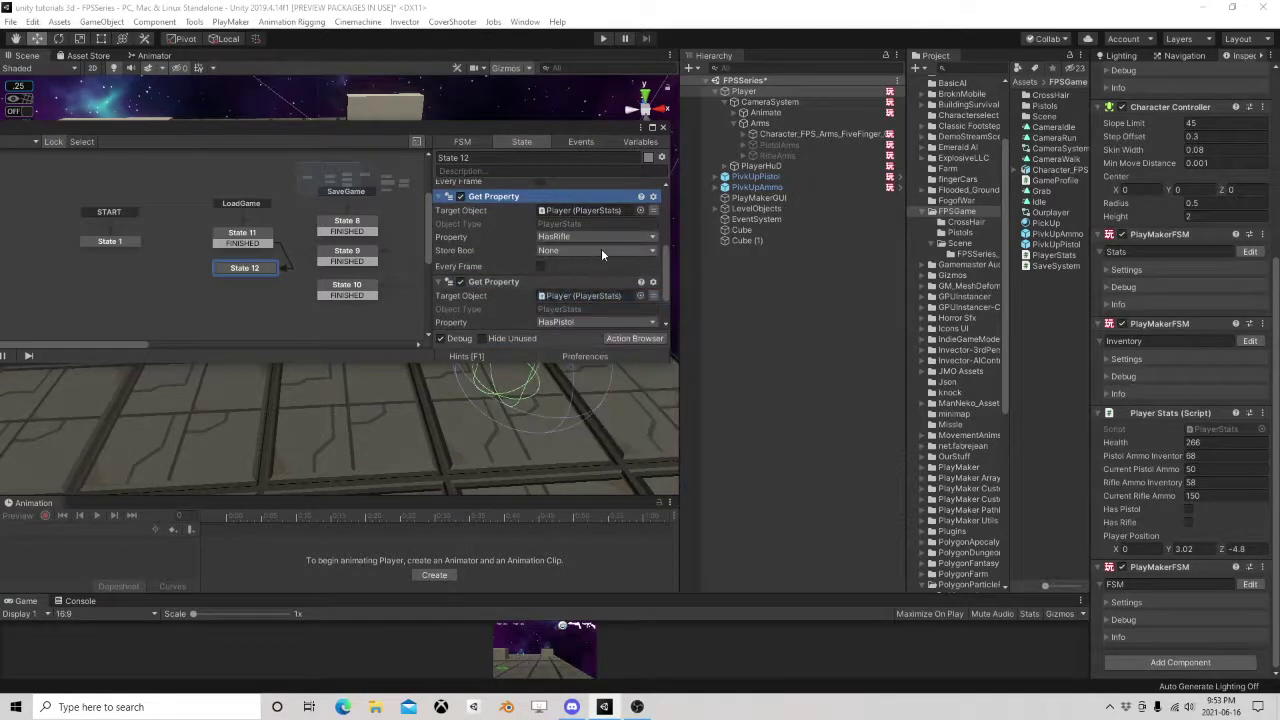
click(601, 250)
click(584, 292)
Add a PlayerStats Get Property action at the end of State 12 that stores the Health property in the Health variable.
scroll(649, 320, down, 3)
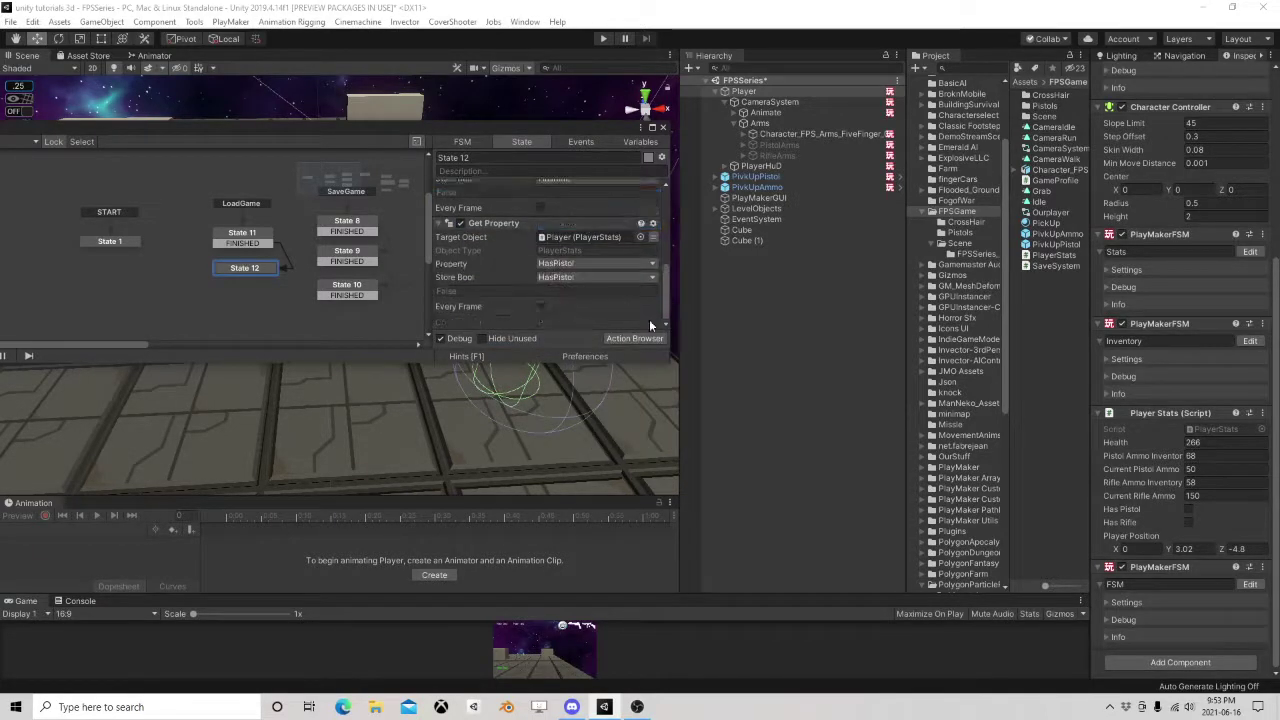
right_click(508, 318)
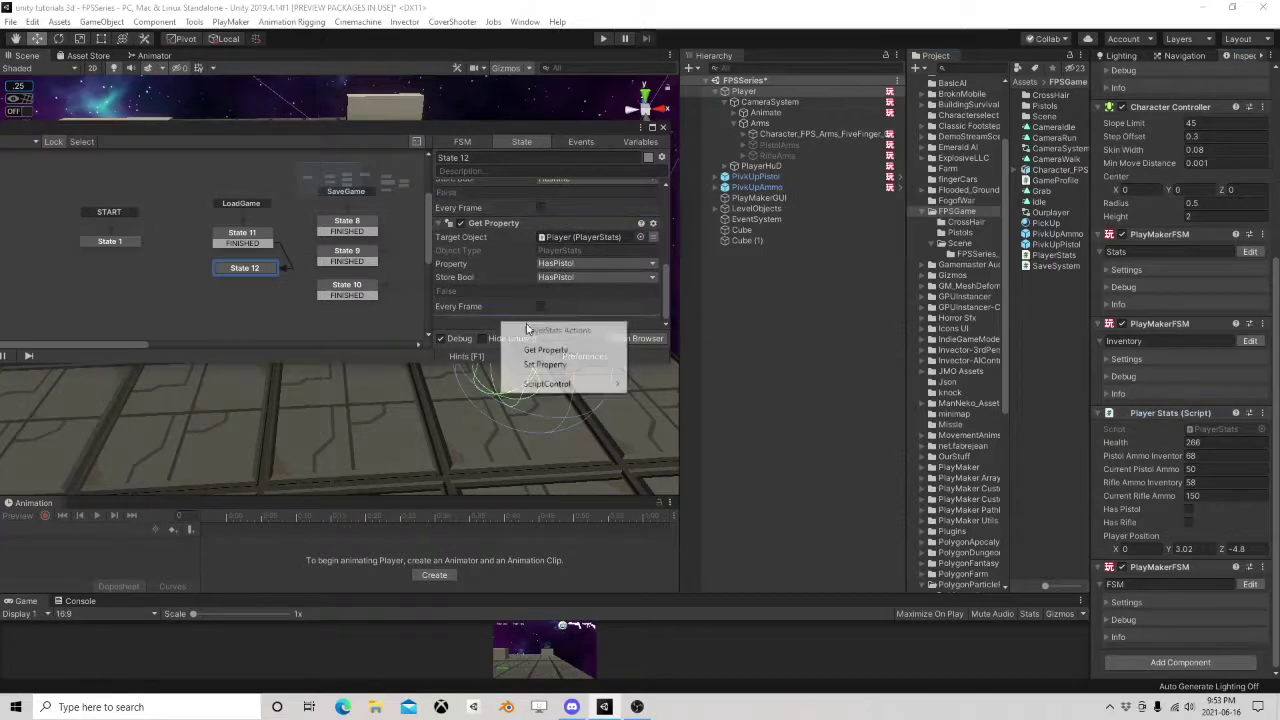
click(570, 350)
click(562, 305)
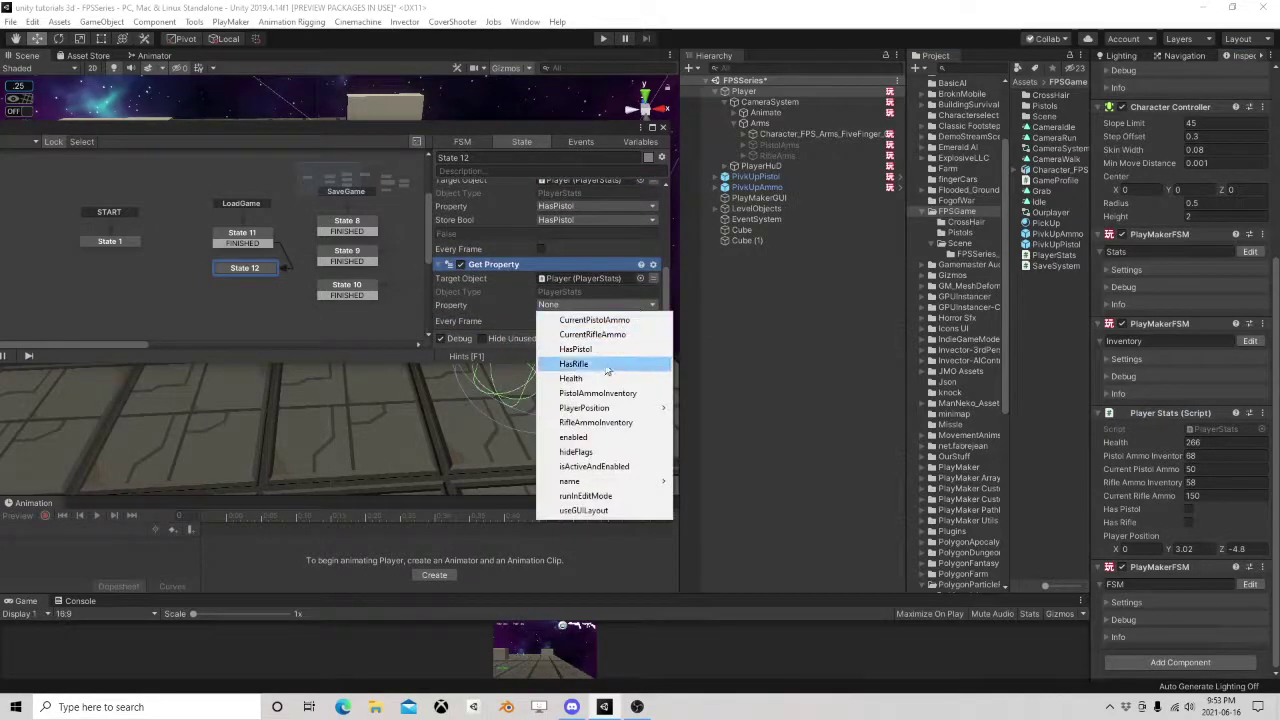
click(570, 378)
scroll(580, 320, down, 1)
click(562, 286)
click(565, 300)
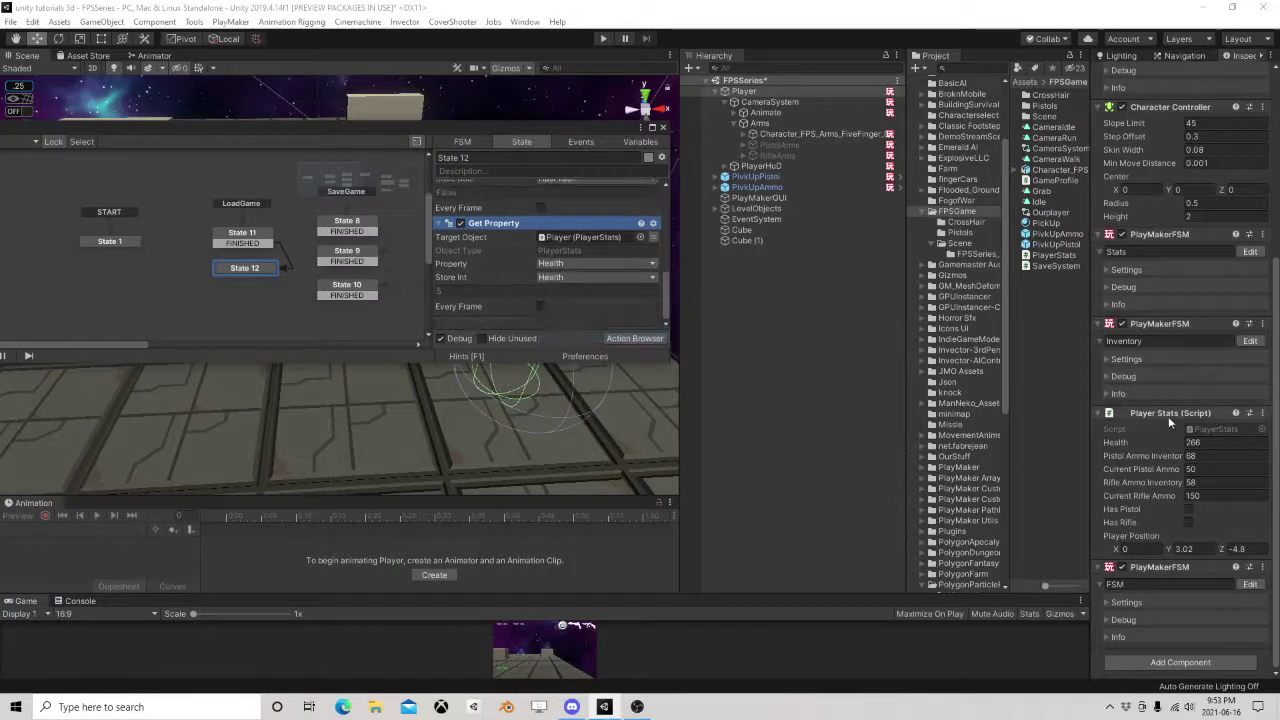
Add a PlayerStats Get Property action to State 12 that stores PistolAmmoInventory in PistolInventory.
right_click(585, 328)
click(602, 352)
click(564, 306)
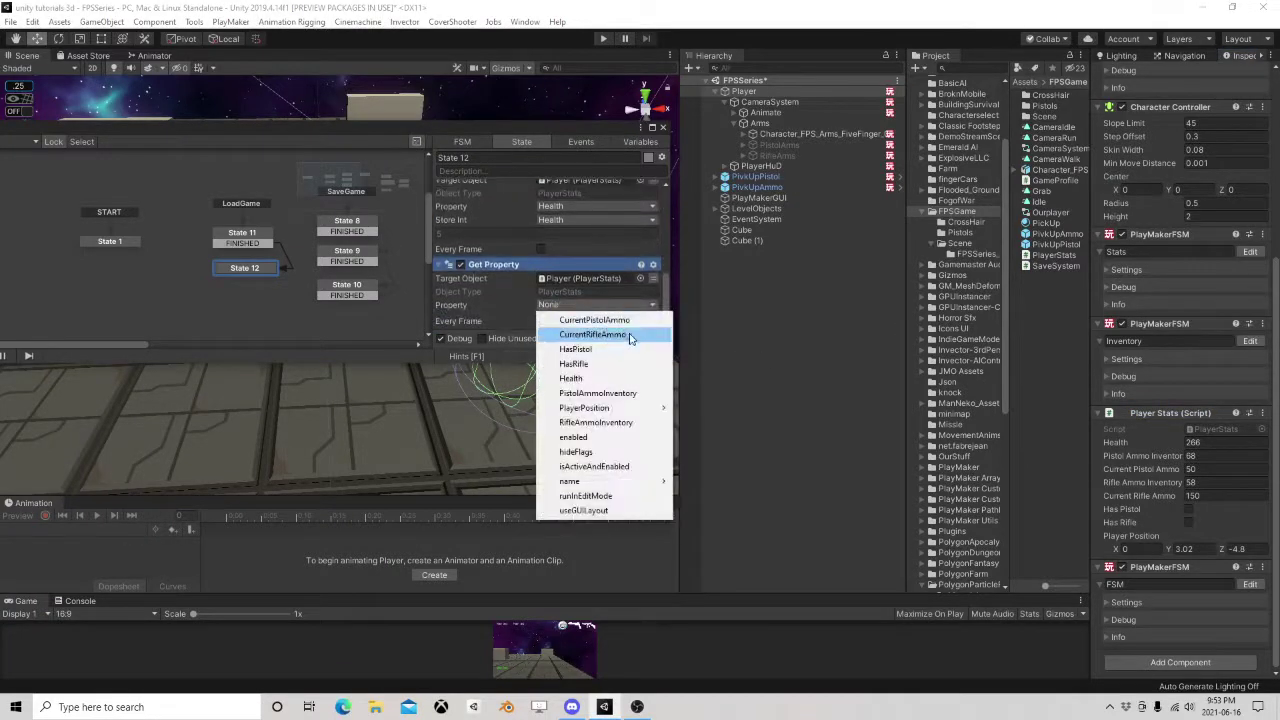
click(620, 394)
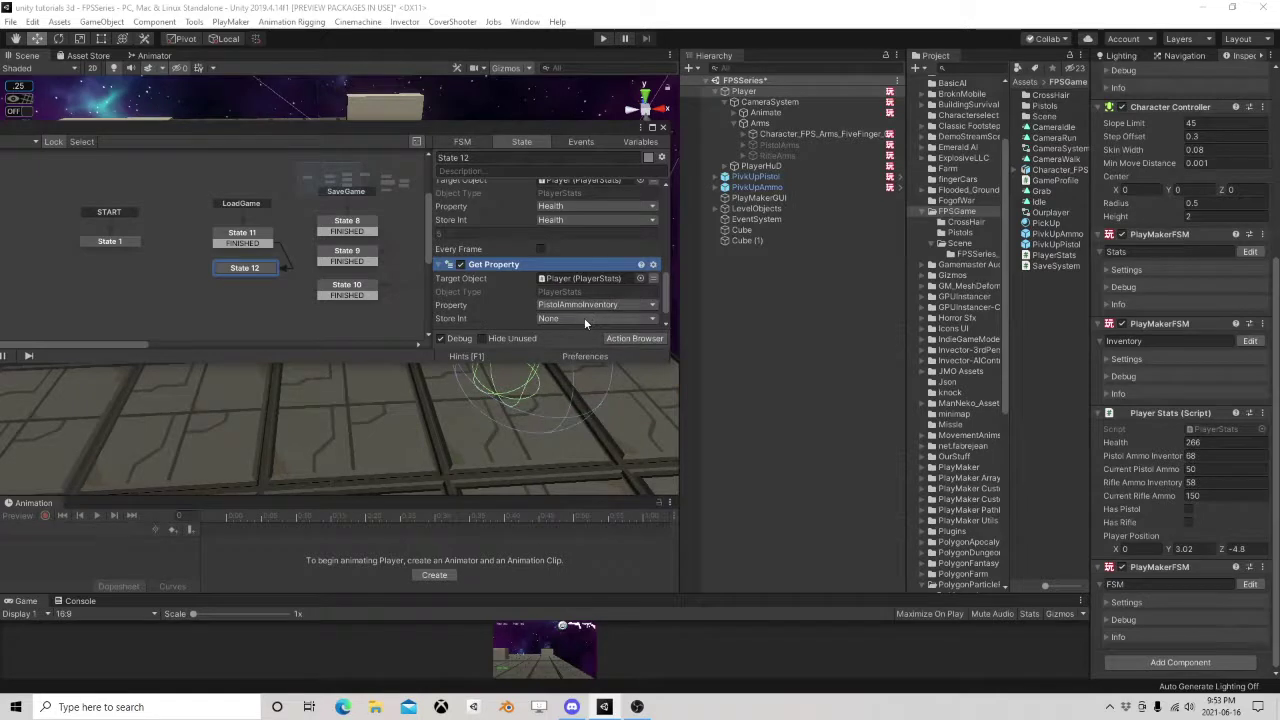
click(584, 318)
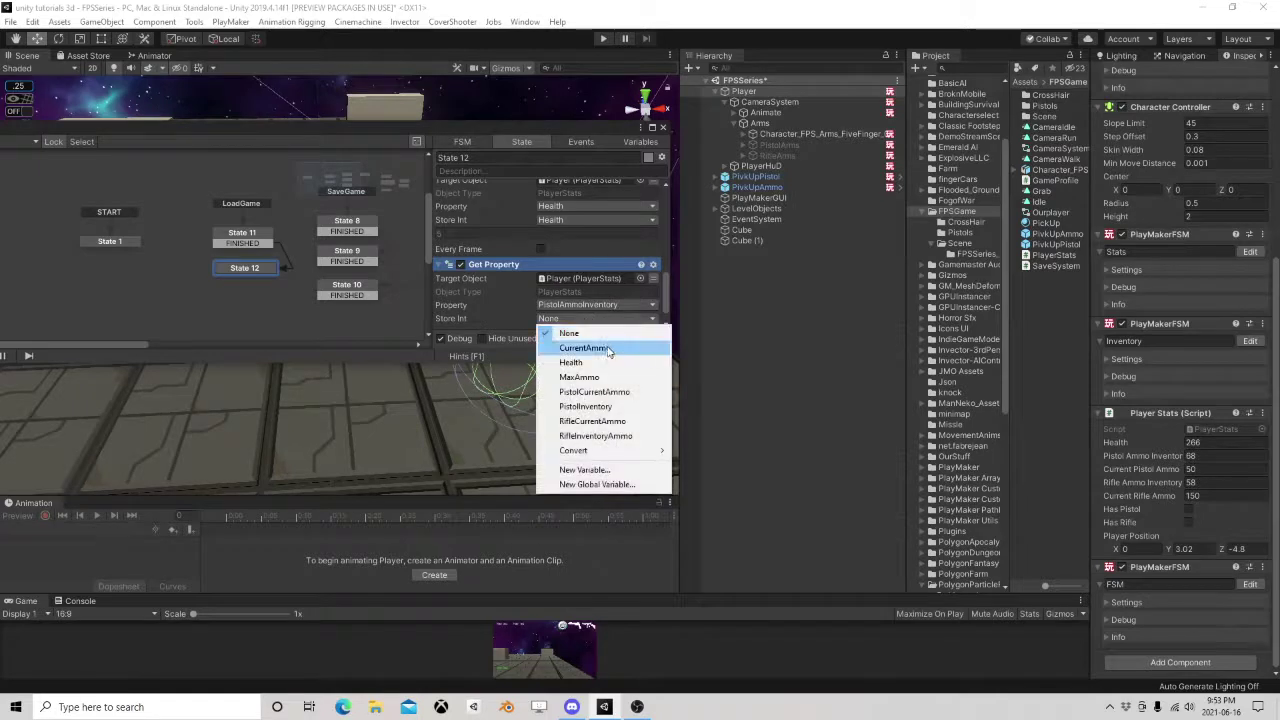
click(617, 407)
Add a PlayerStats Get Property action to State 12 that stores RifleAmmoInventory in RifleInventoryAmmo.
scroll(584, 312, down, 1)
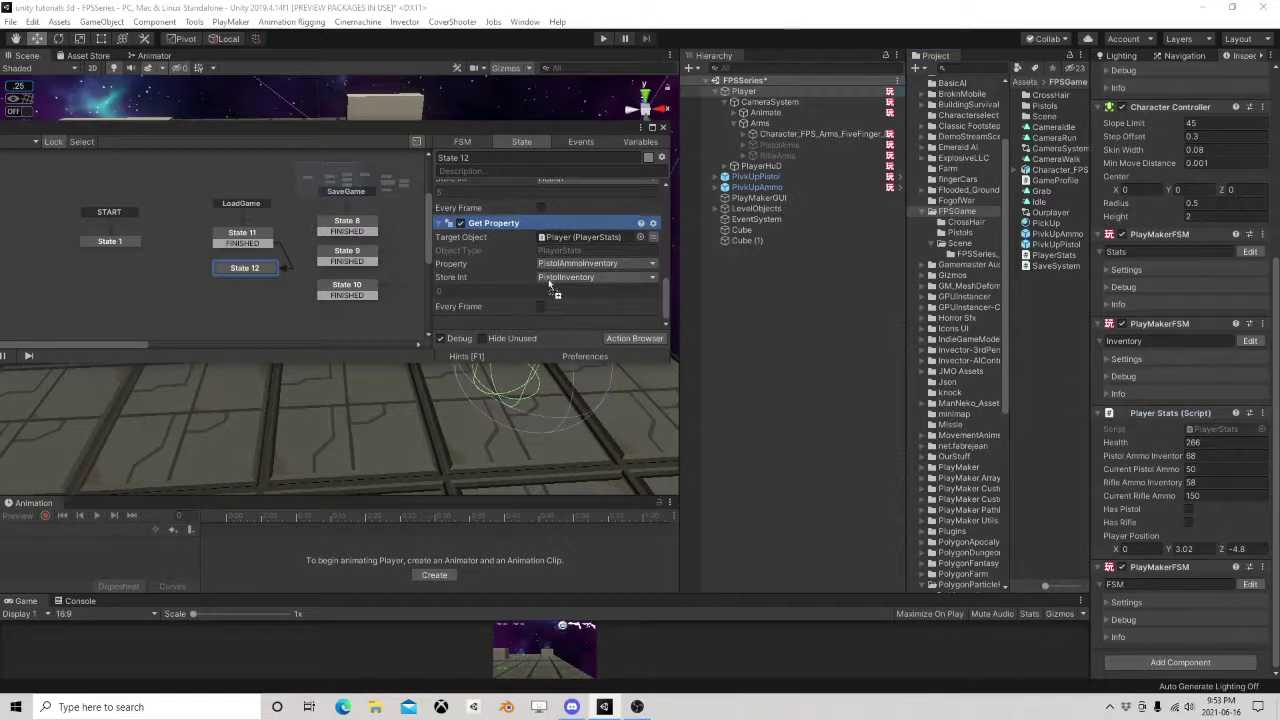
right_click(510, 318)
click(552, 346)
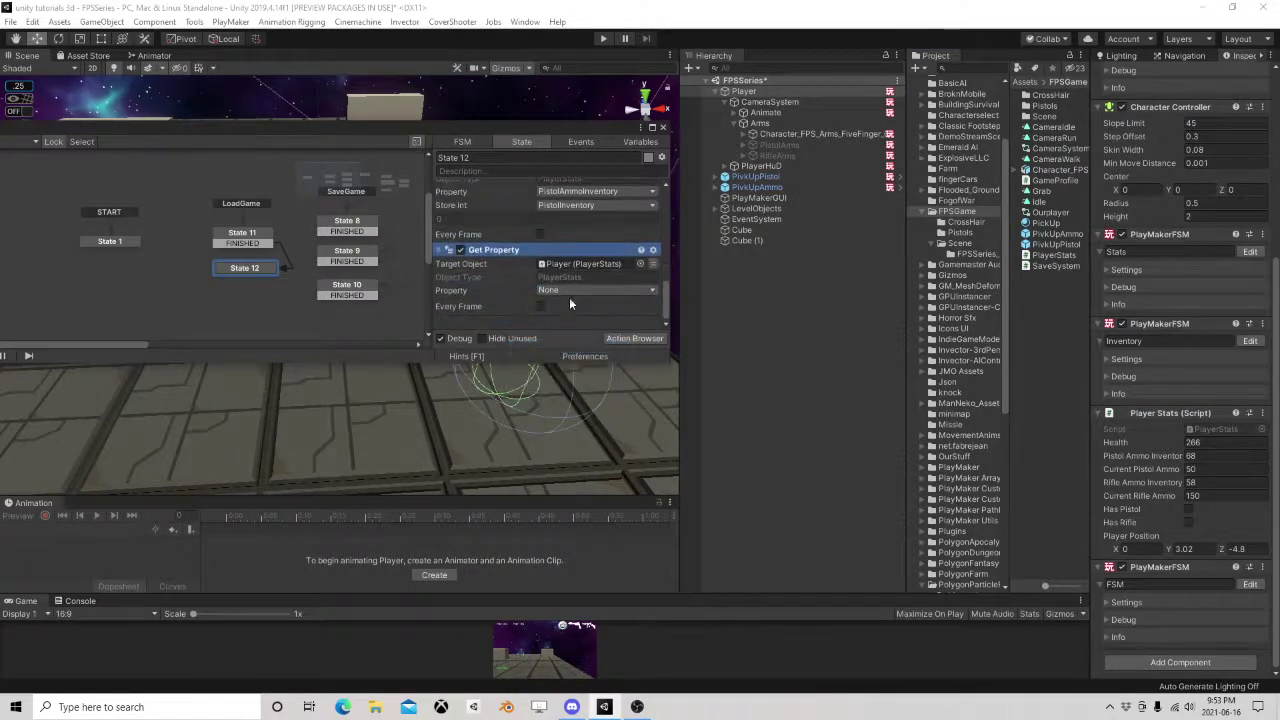
click(566, 289)
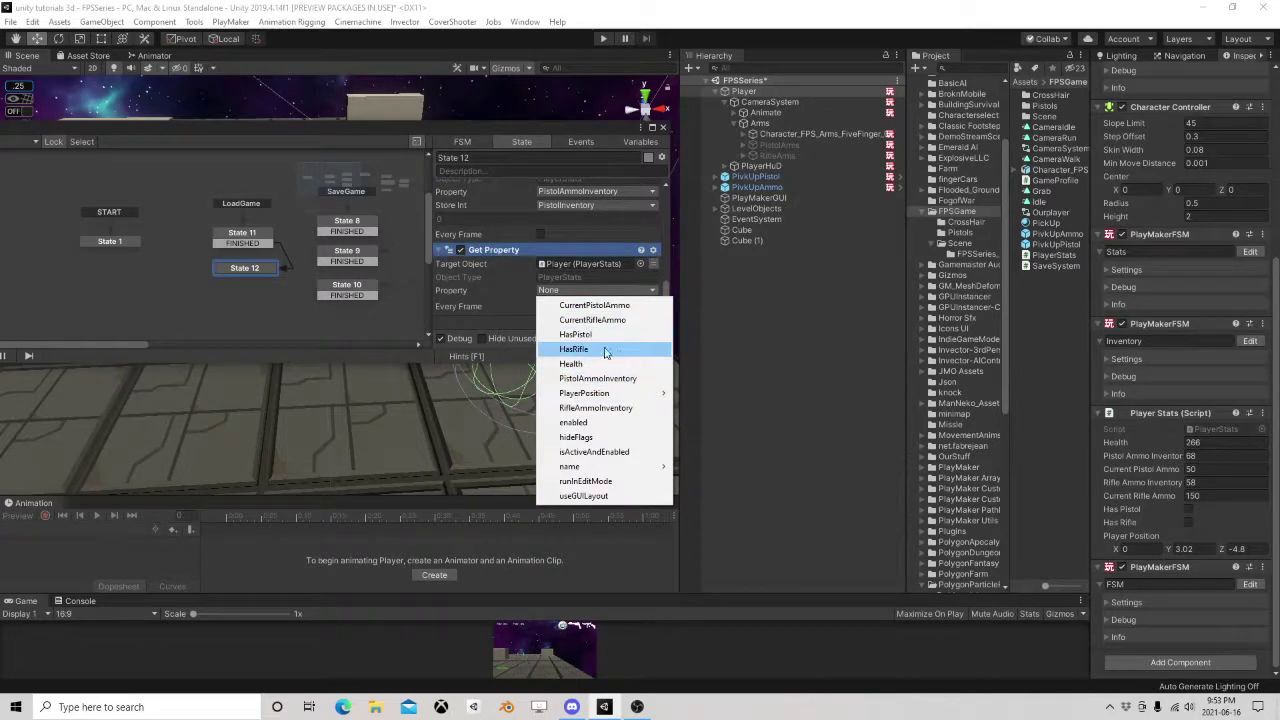
click(624, 408)
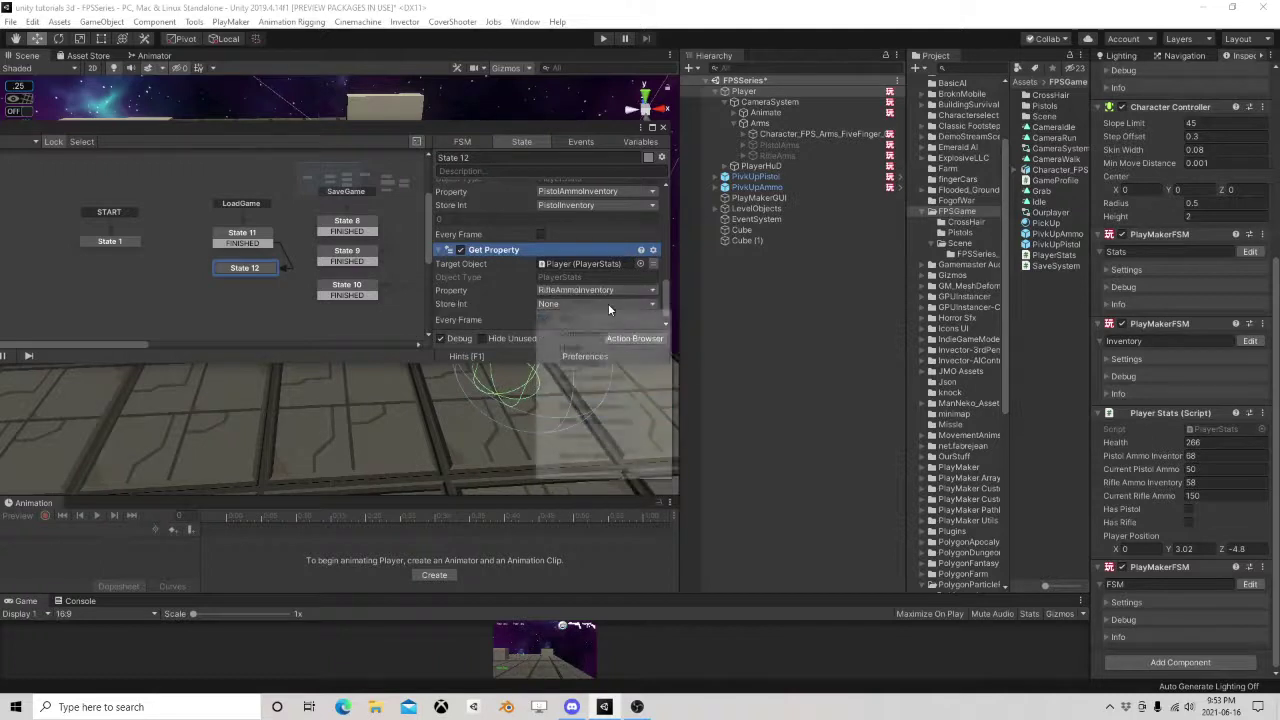
click(608, 305)
click(631, 422)
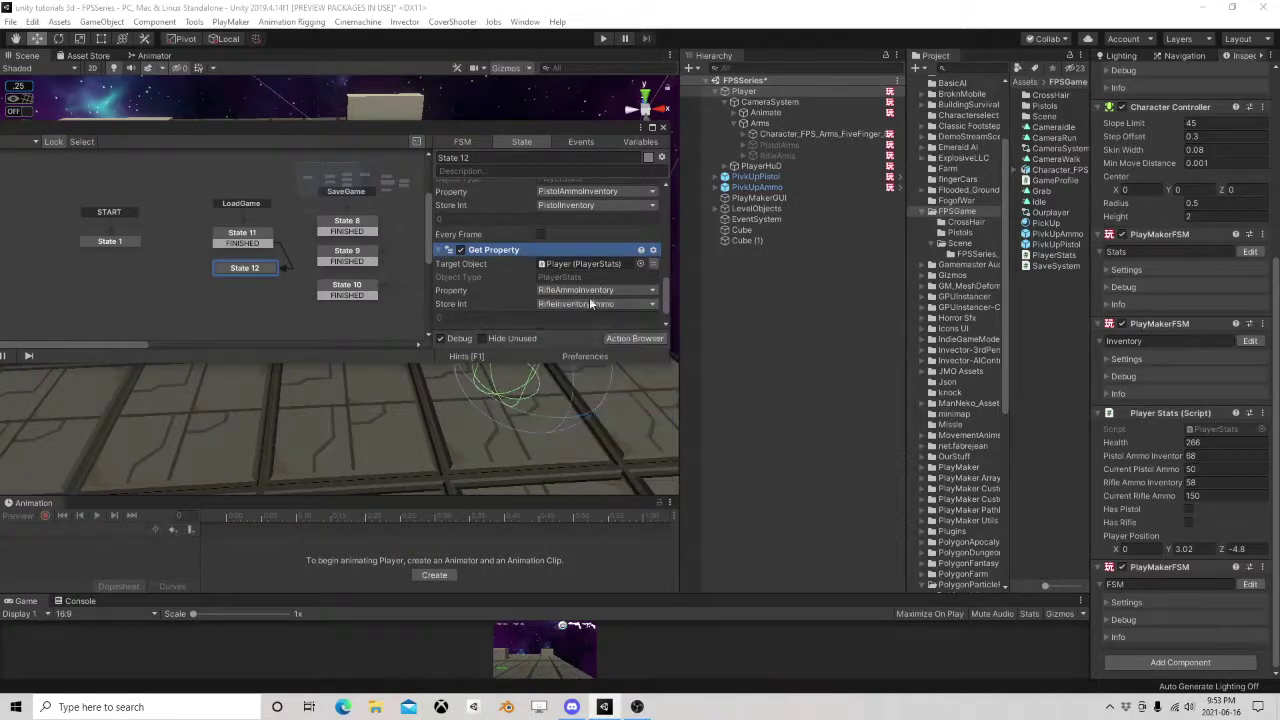
Add a PlayerStats Get Property action to State 12 that stores the PlayerPosition Vector3 in OurPosition.
drag(1162, 418, 572, 326)
click(617, 355)
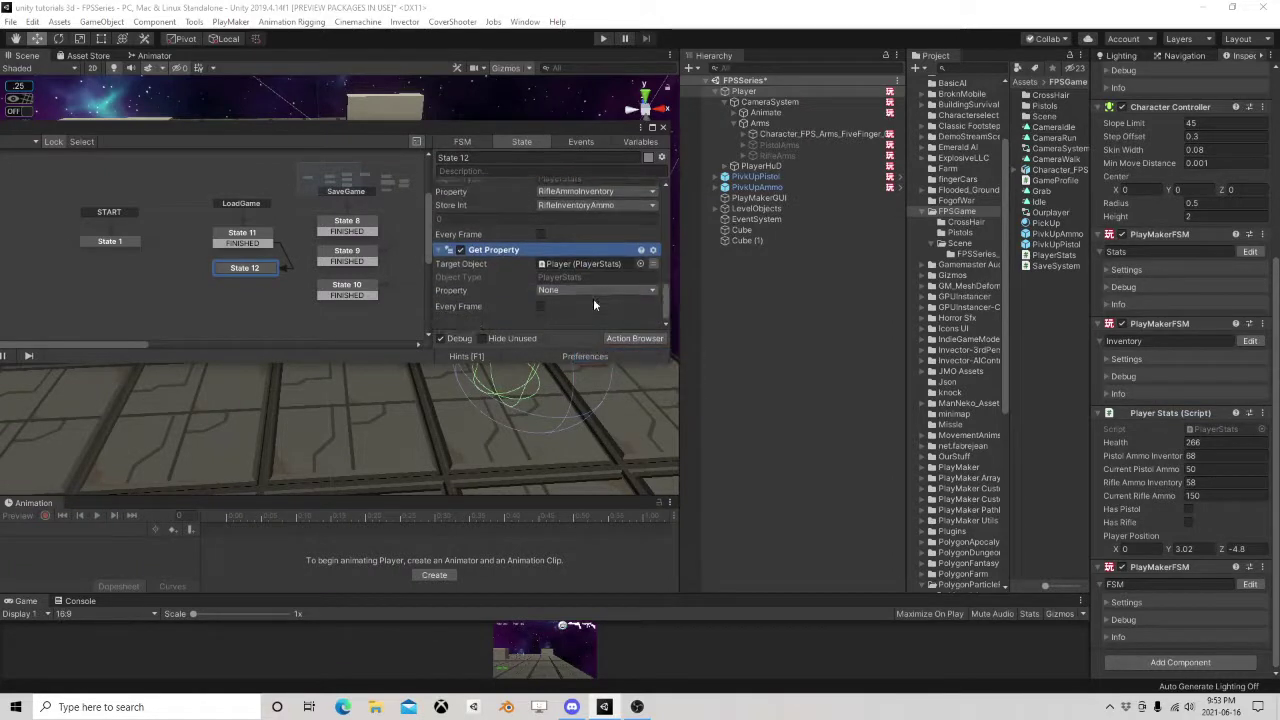
click(593, 290)
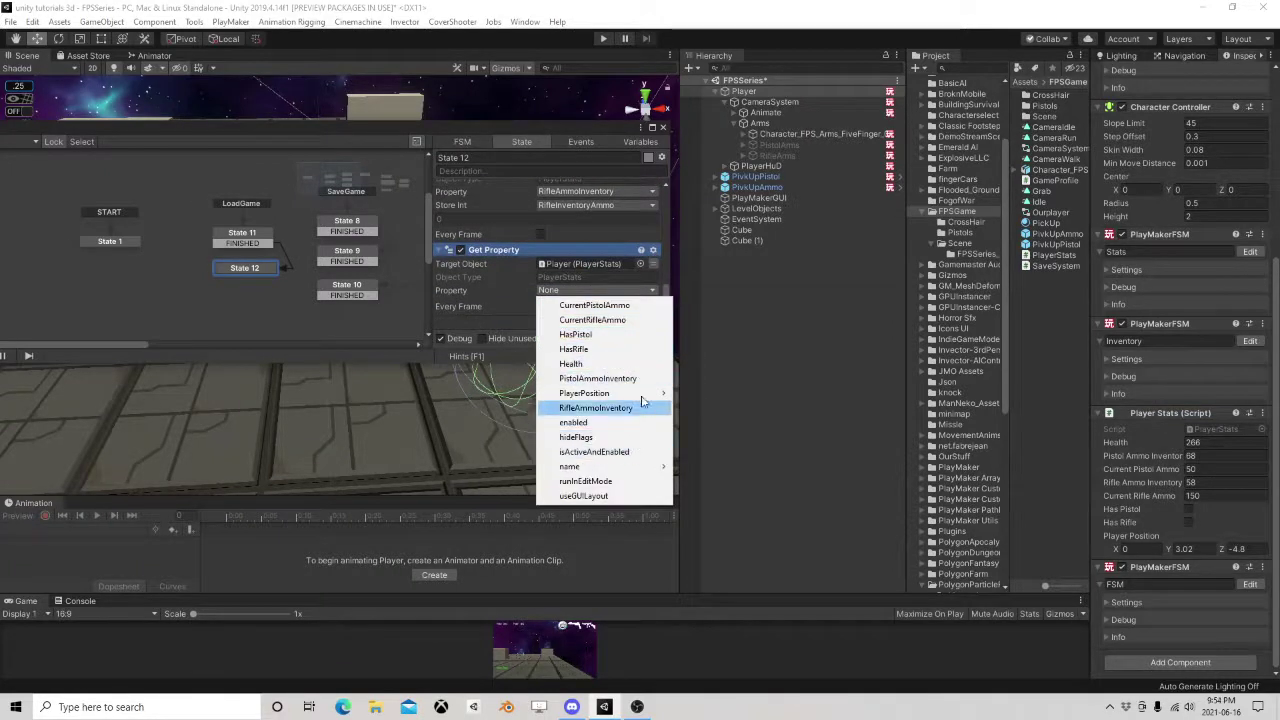
mouse_move(630, 398)
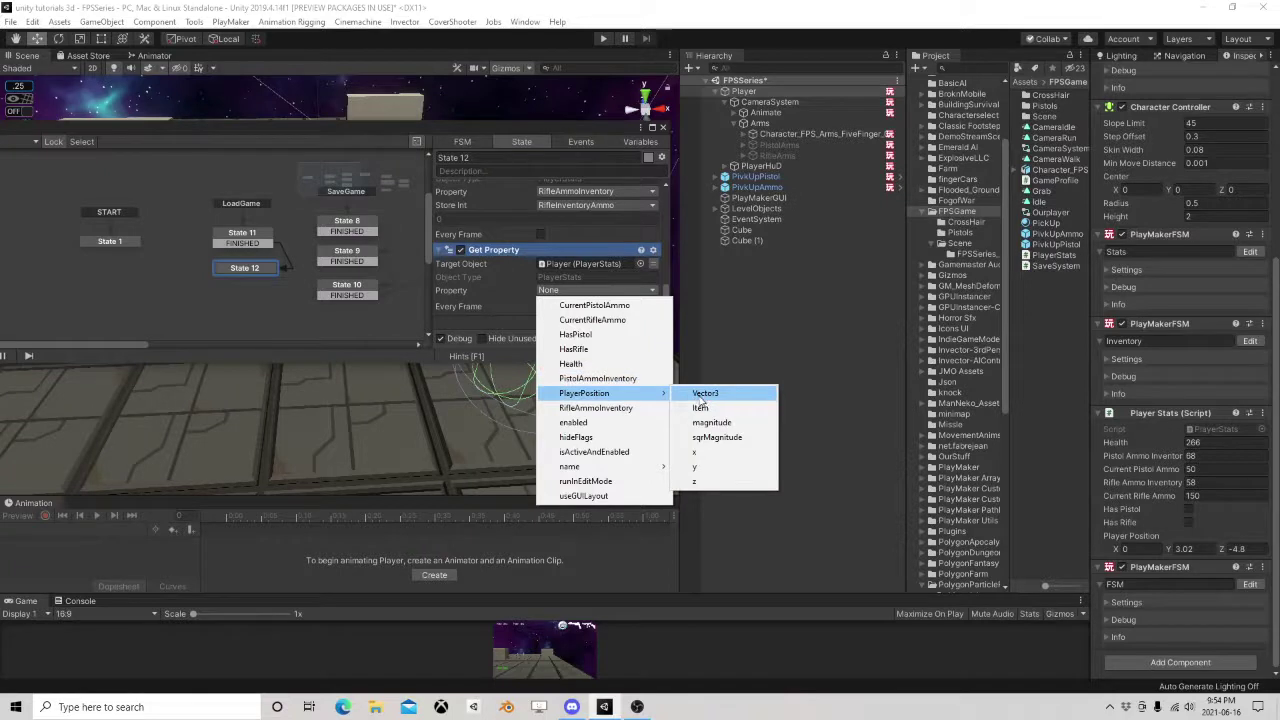
click(702, 394)
click(582, 305)
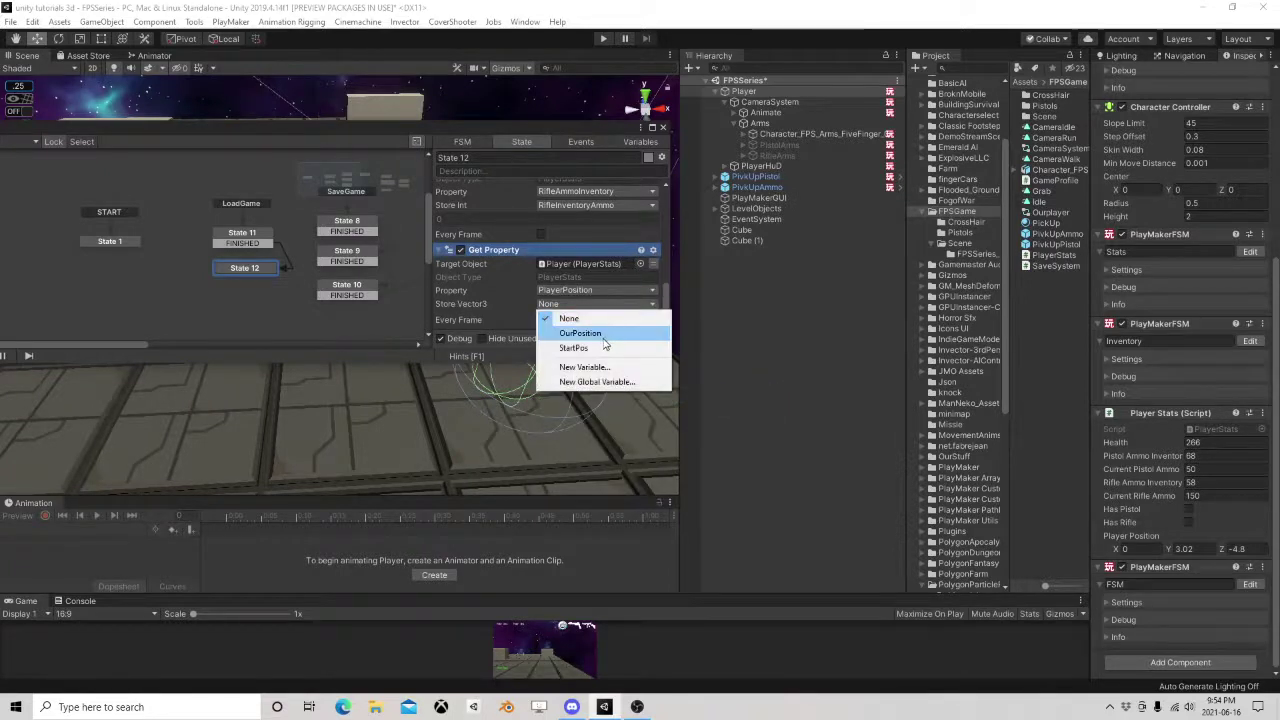
click(604, 336)
scroll(614, 326, down, 1)
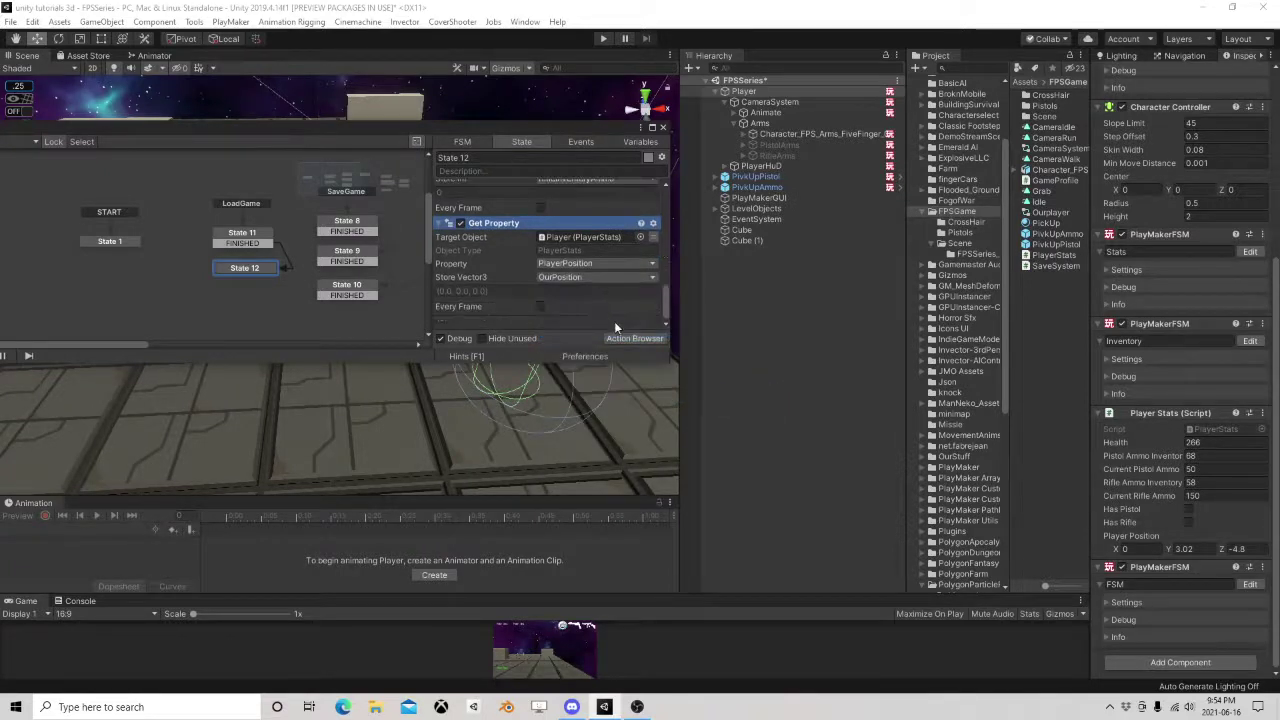
Add a FINISHED transition to State 12.
right_click(226, 271)
mouse_move(255, 267)
click(442, 289)
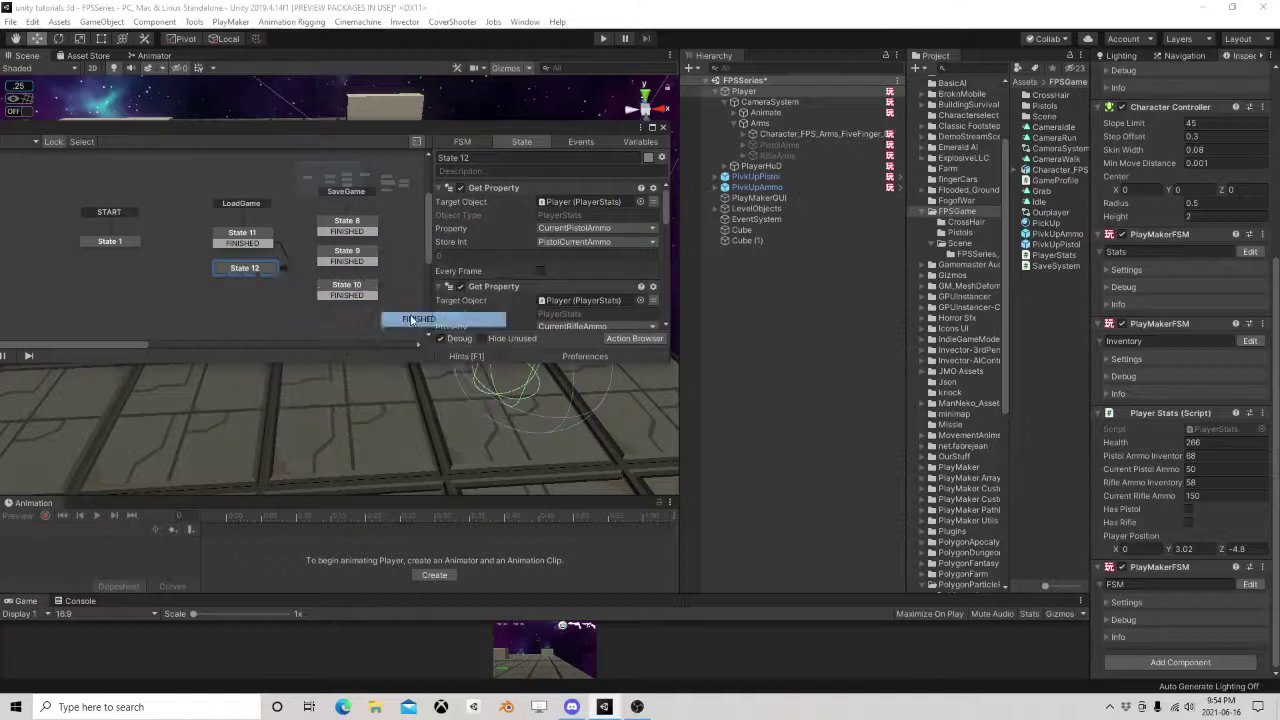
Link State 12's FINISHED transition to a new State 13 and add a Set Fsm Int action there targeting PistolArms.
ctrl+drag(257, 280, 231, 299)
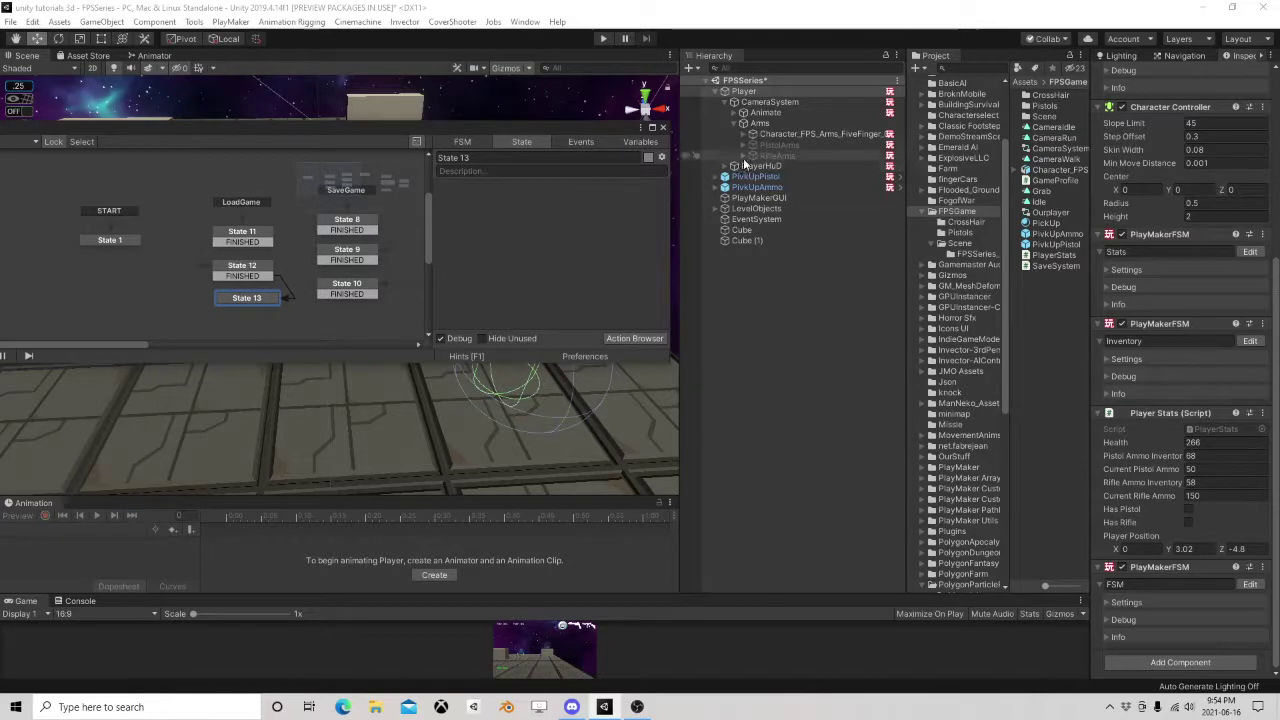
click(773, 145)
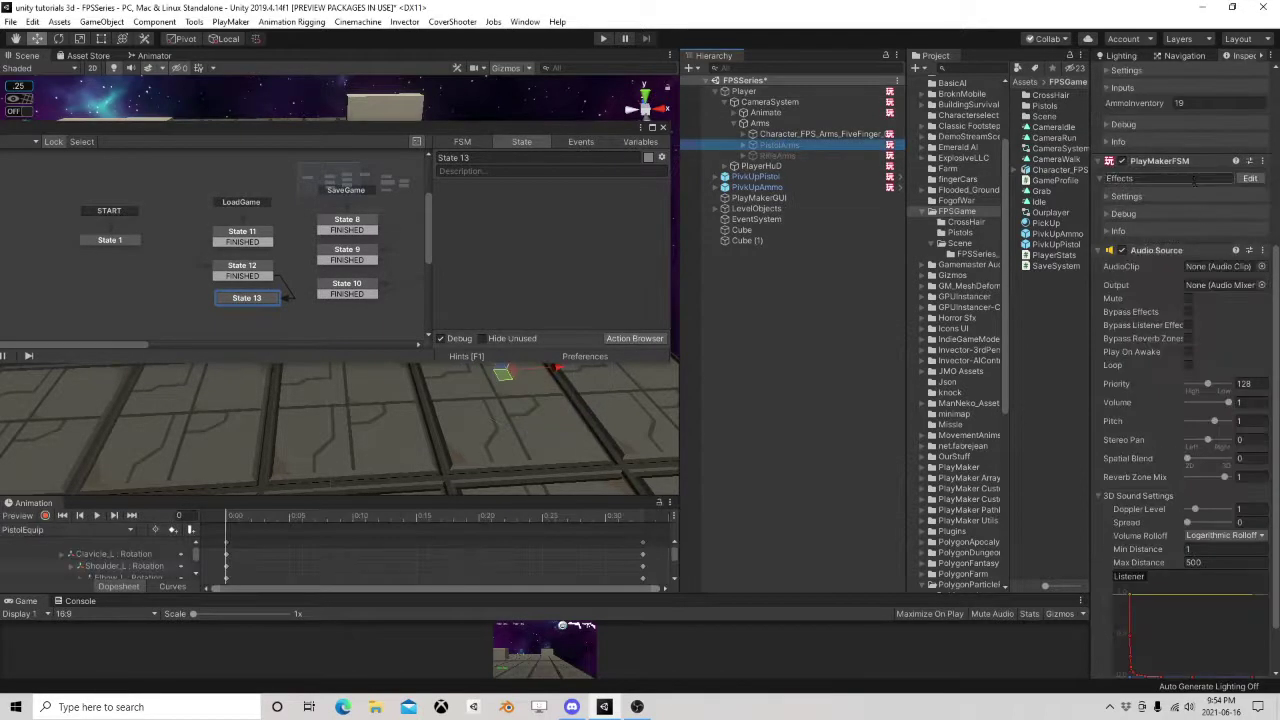
scroll(1174, 186, up, 3)
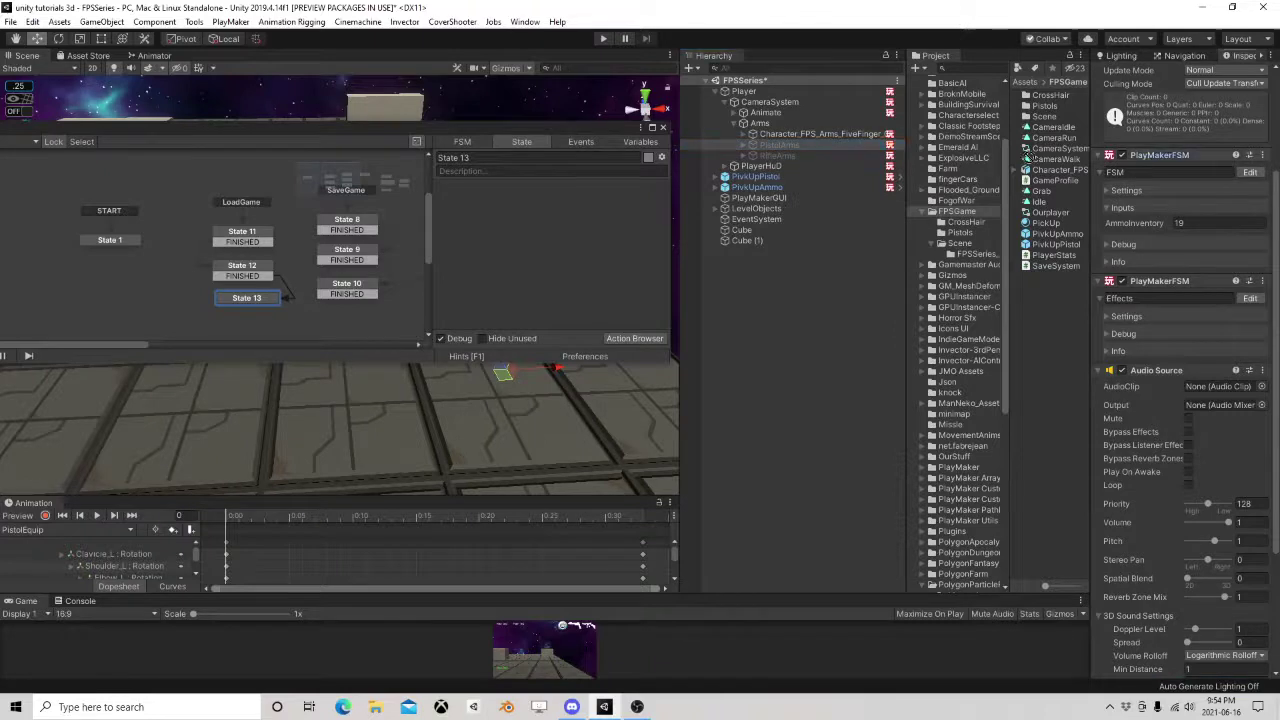
right_click(484, 198)
mouse_move(591, 305)
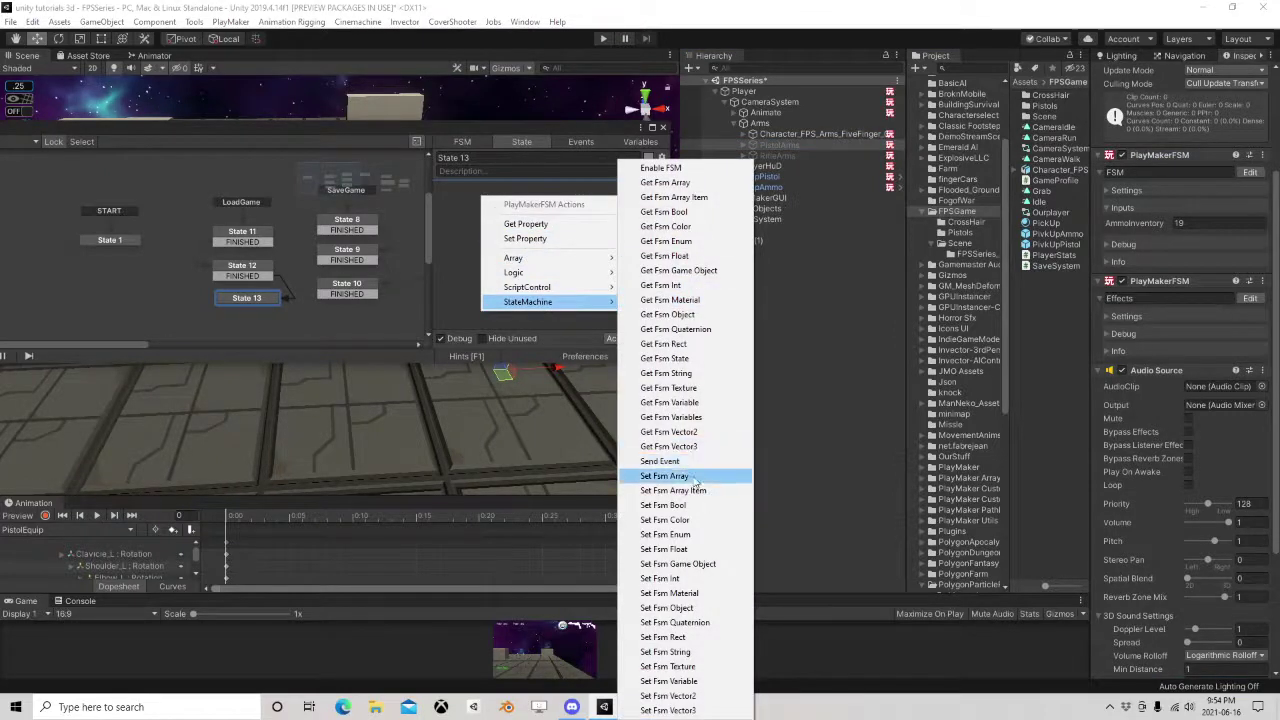
click(688, 579)
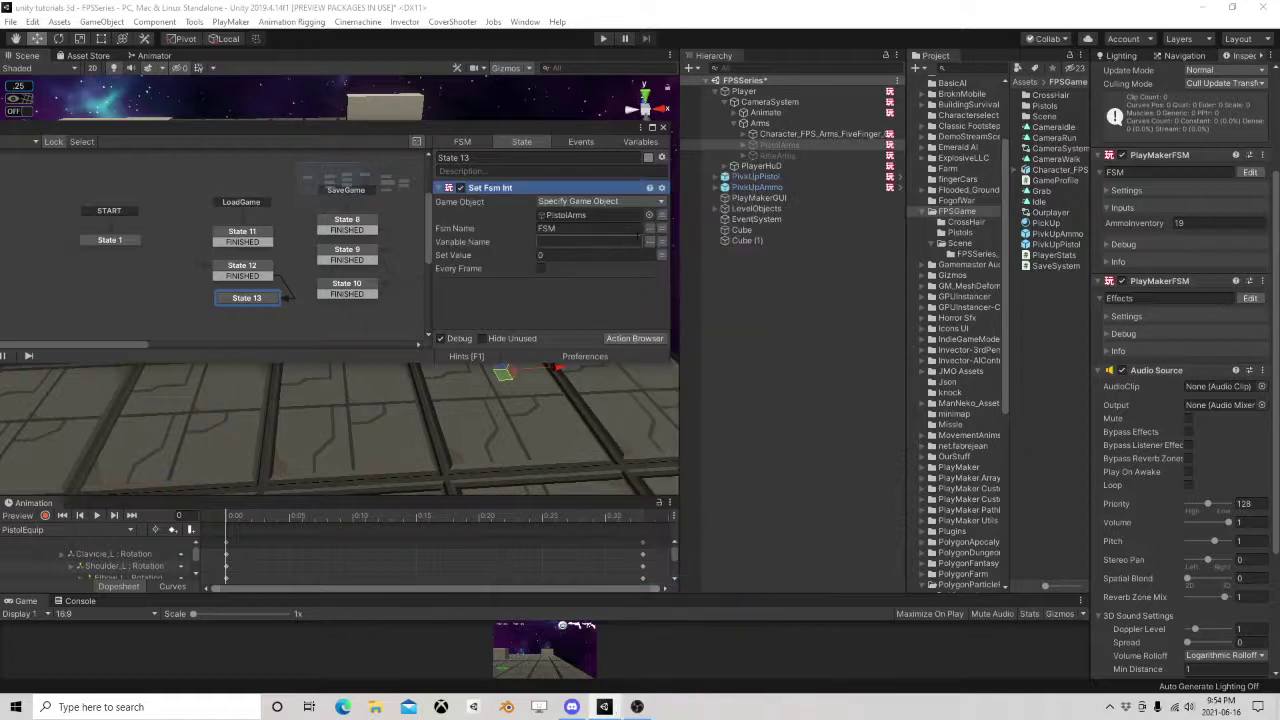
Make the PistolArms Set Fsm Int action set the AmmoInventory variable from PistolInventory.
click(648, 241)
click(690, 249)
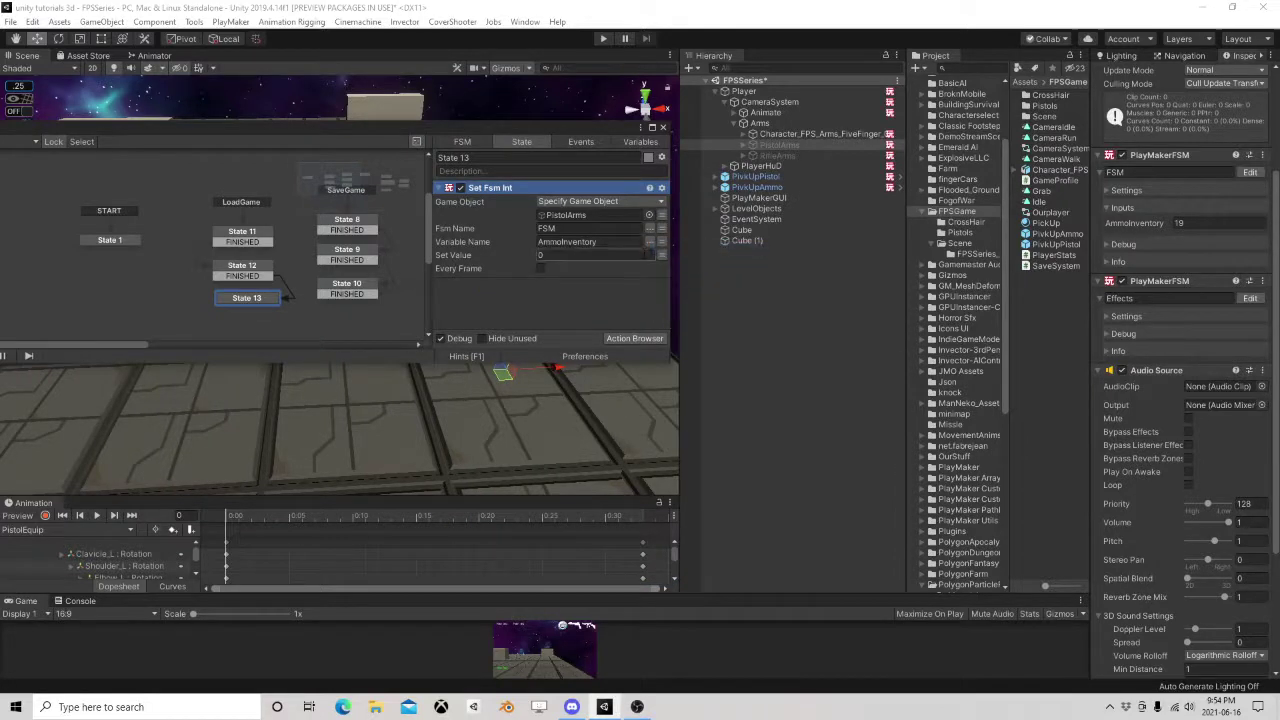
click(661, 255)
click(621, 258)
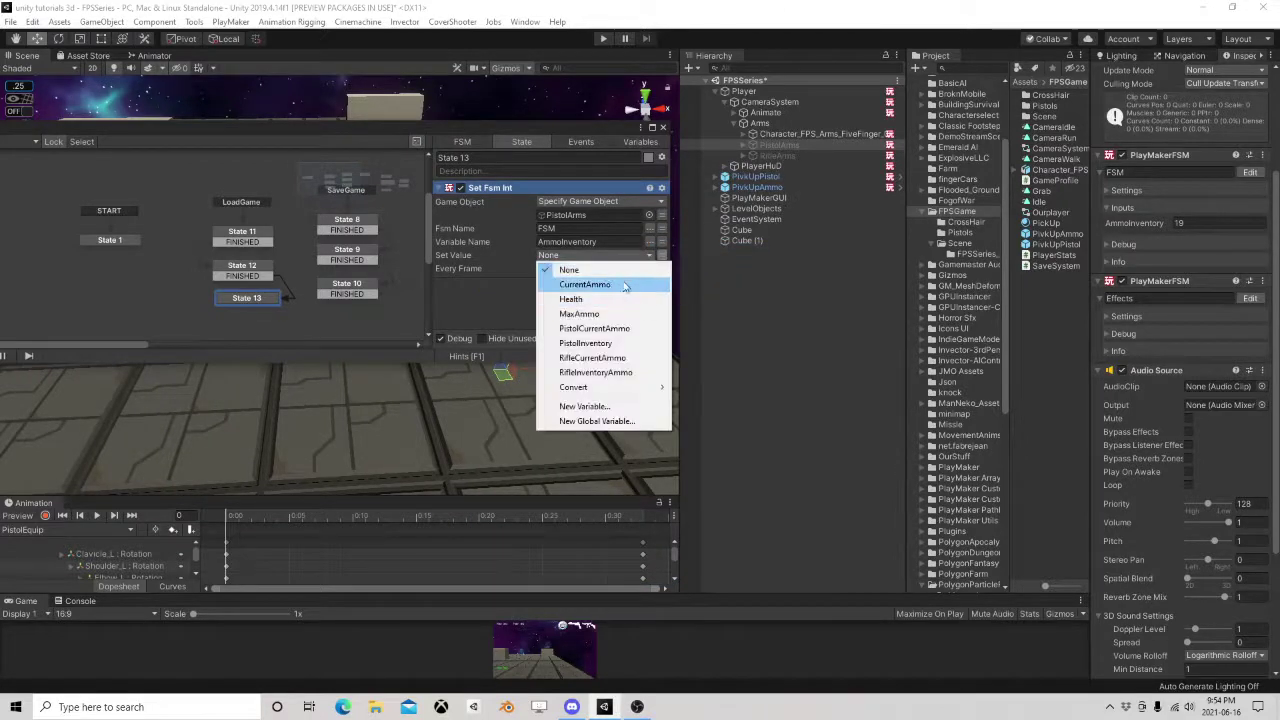
click(590, 343)
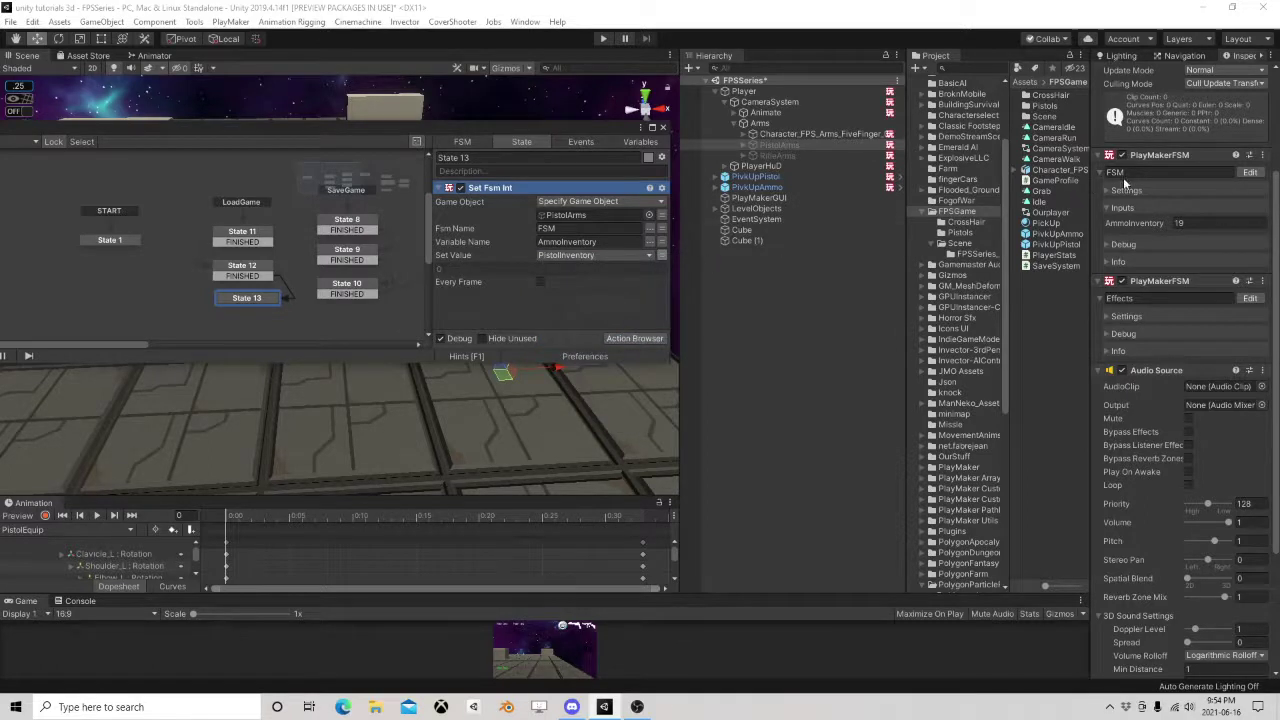
Duplicate the PistolArms Set Fsm Int action within State 13.
right_click(554, 305)
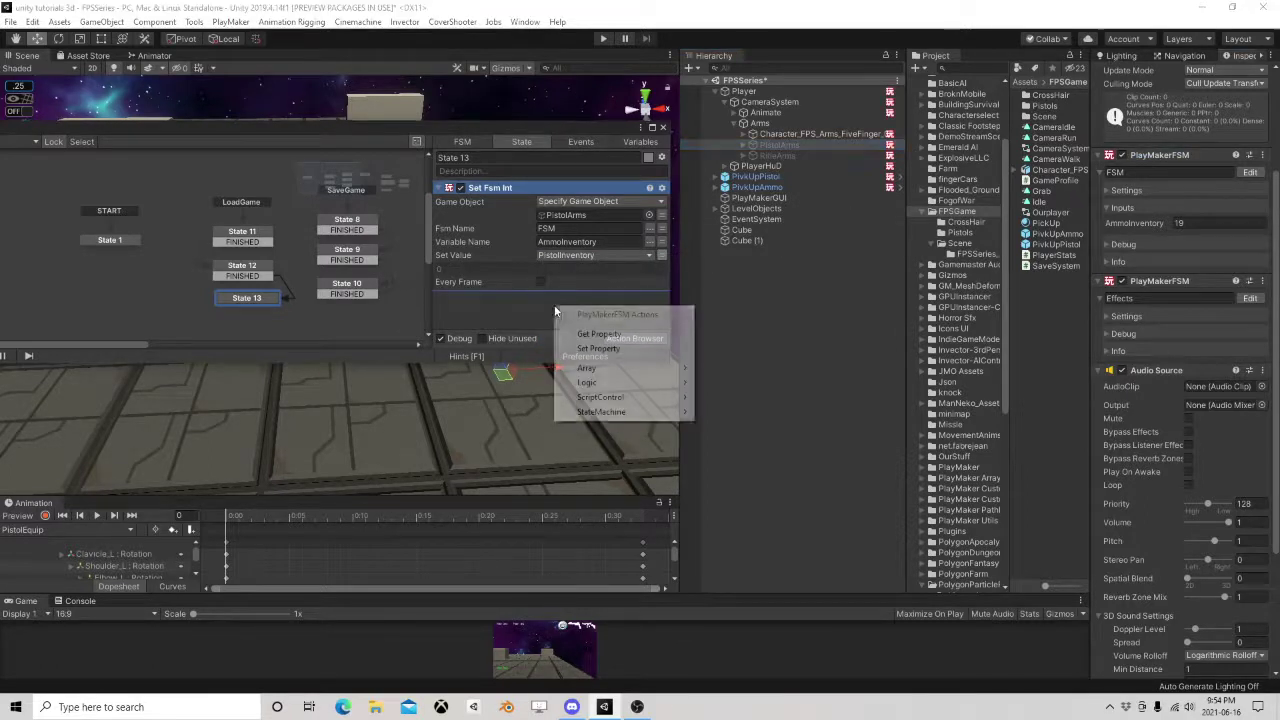
click(491, 313)
right_click(513, 188)
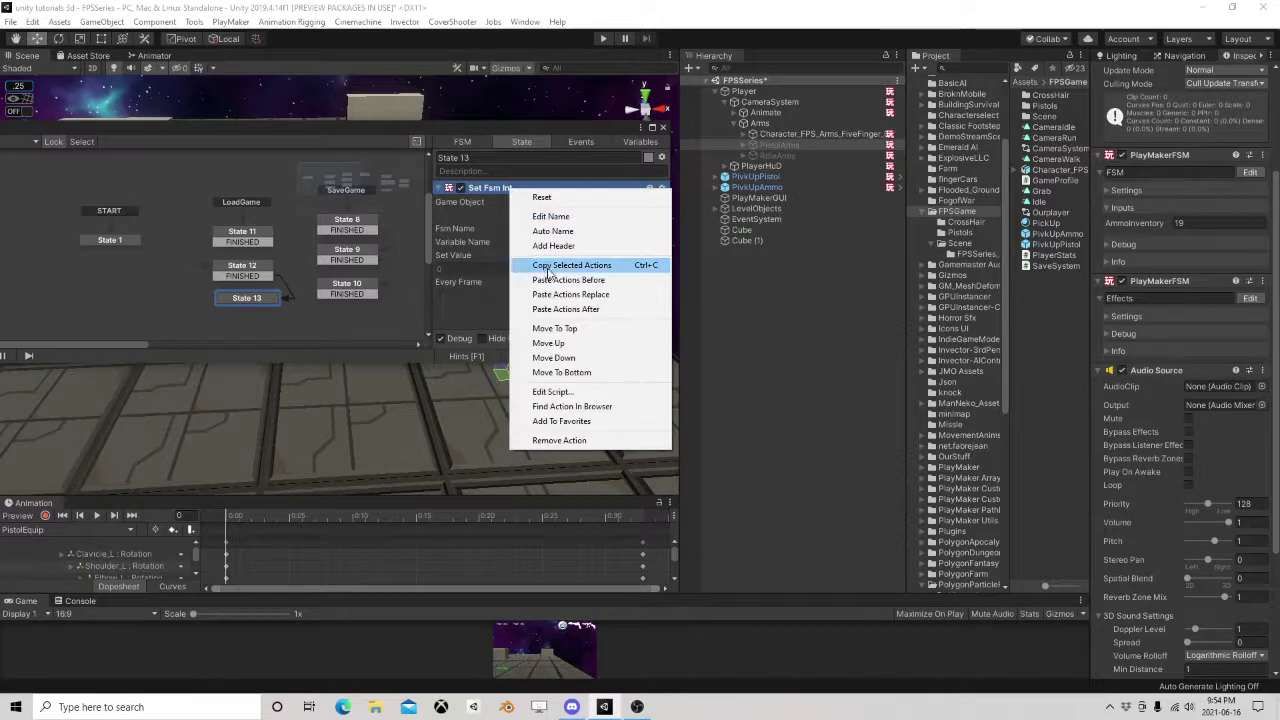
click(545, 263)
right_click(496, 302)
click(543, 424)
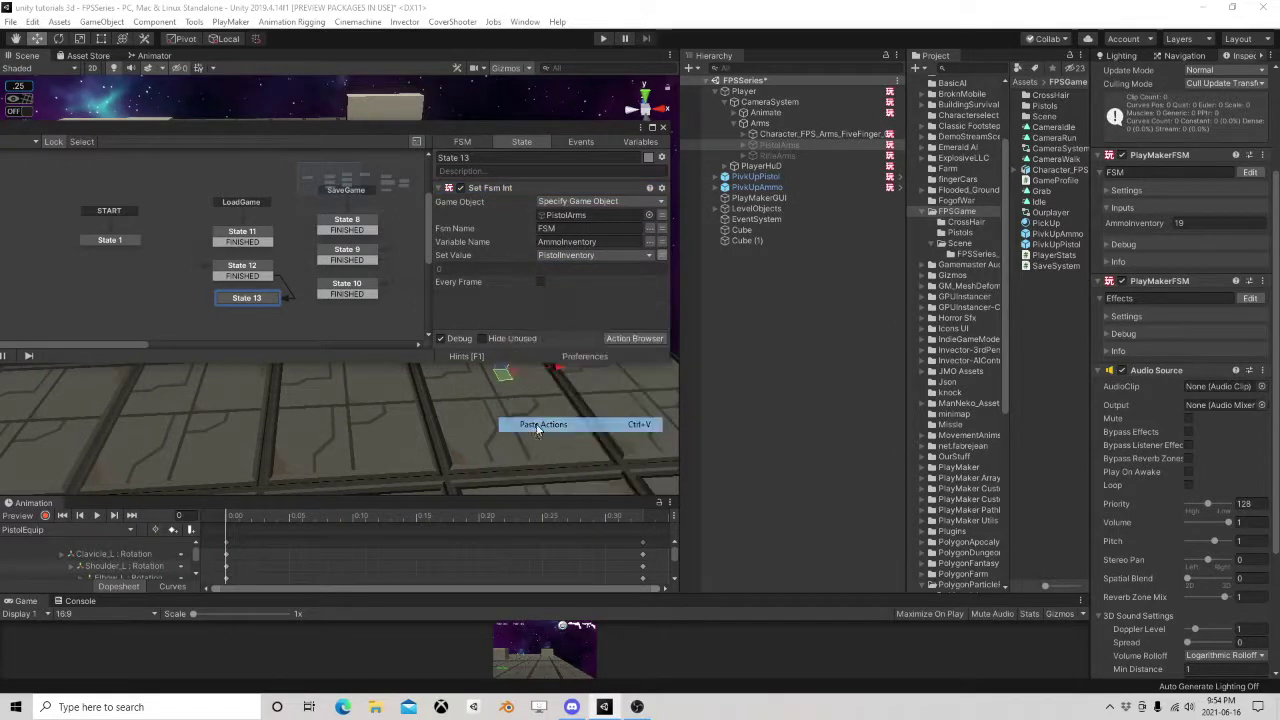
Make the second Set Fsm Int action set the CurrentAmmo variable from PistolCurrentAmmo.
scroll(575, 293, down, 1)
click(641, 311)
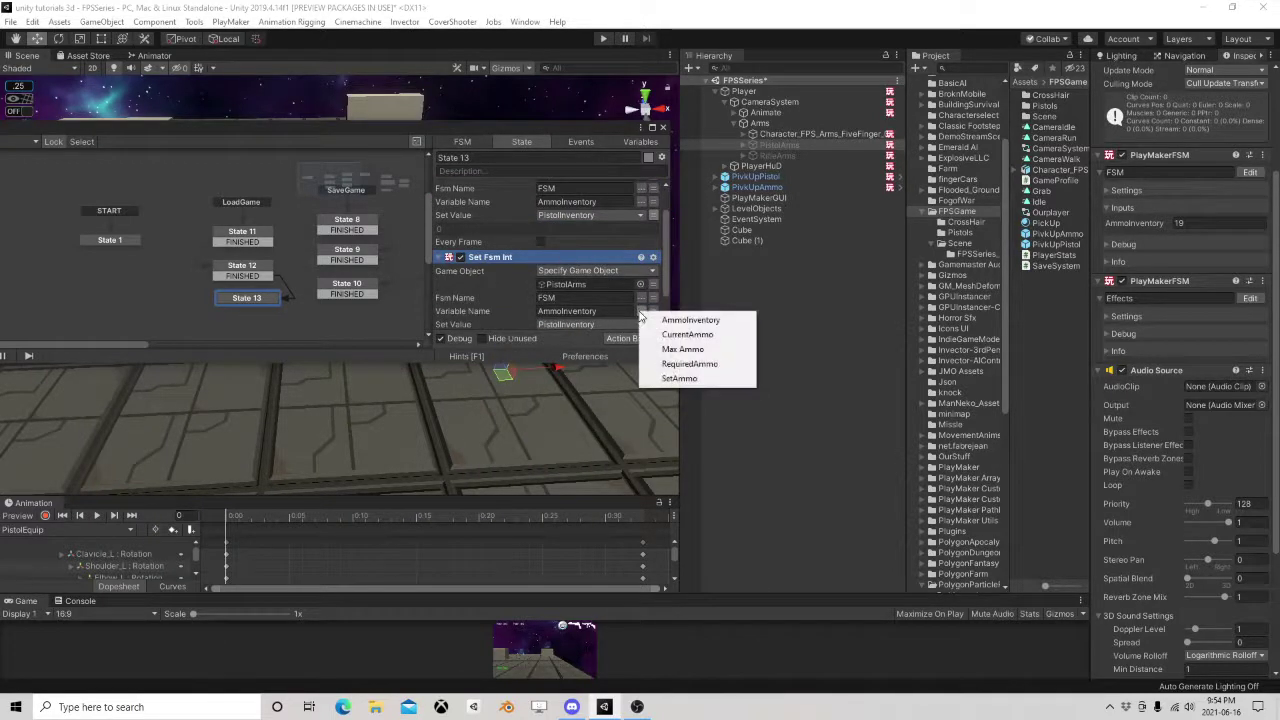
click(682, 334)
scroll(567, 289, down, 1)
click(567, 286)
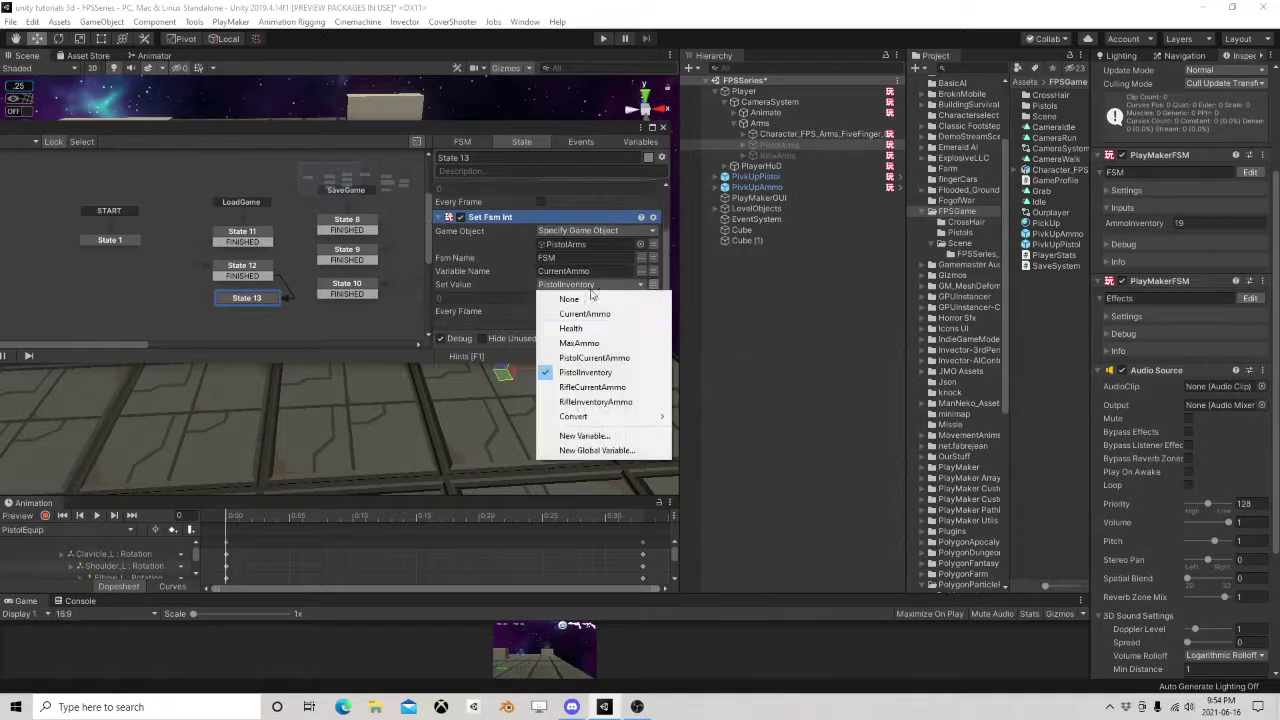
click(626, 357)
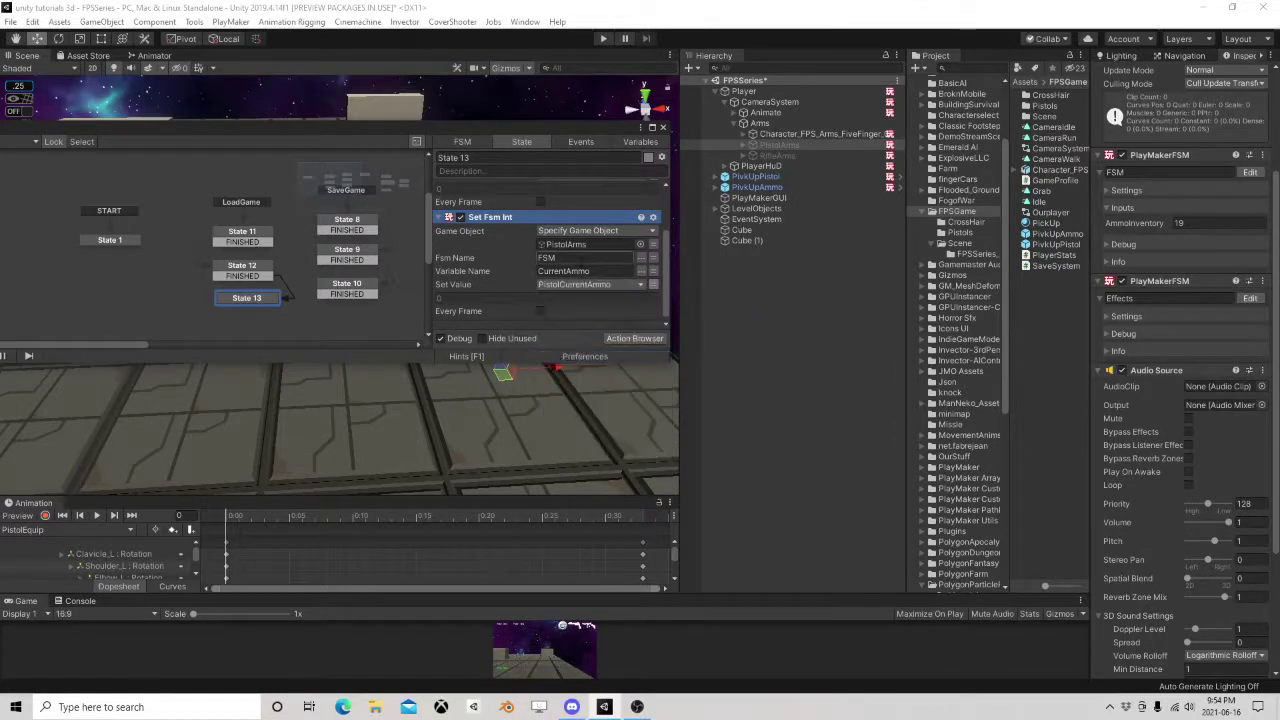
Duplicate both PistolArms Set Fsm Int actions at the end of State 13, leaving Every Frame off.
scroll(506, 222, up, 2)
ctrl+click(501, 189)
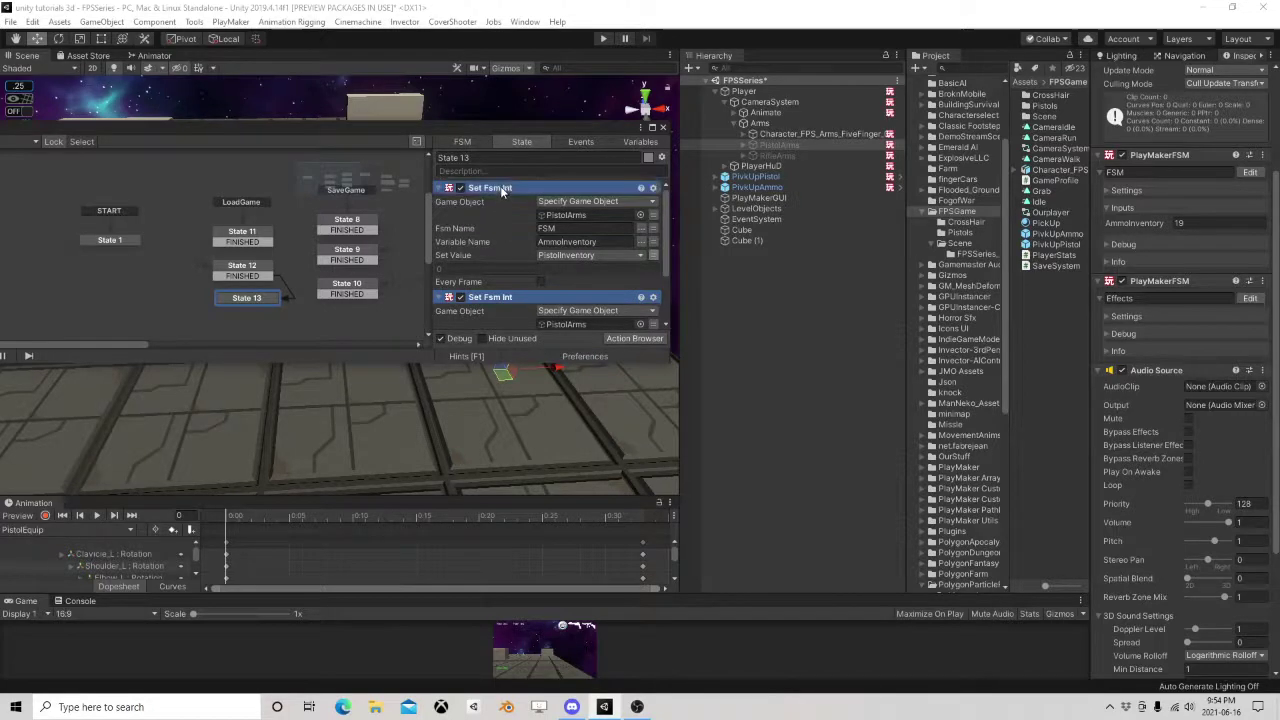
right_click(501, 187)
click(538, 267)
scroll(538, 283, down, 2)
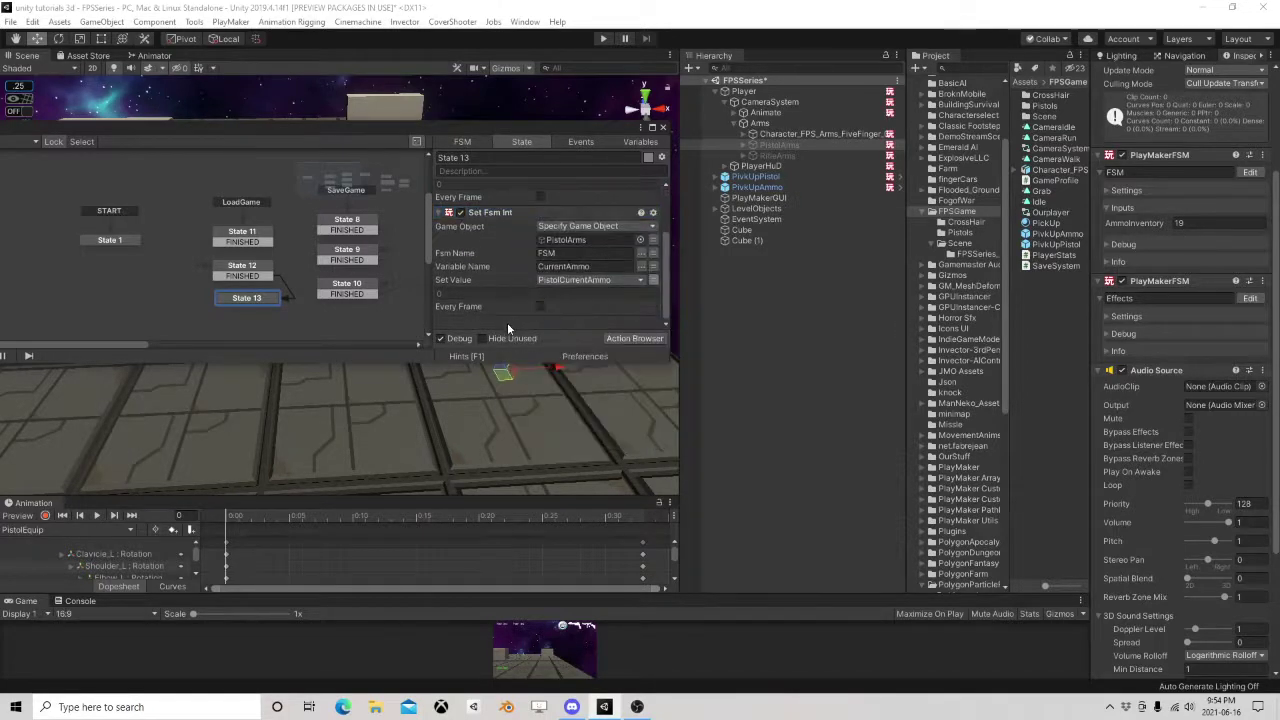
right_click(507, 322)
click(554, 444)
scroll(550, 290, down, 2)
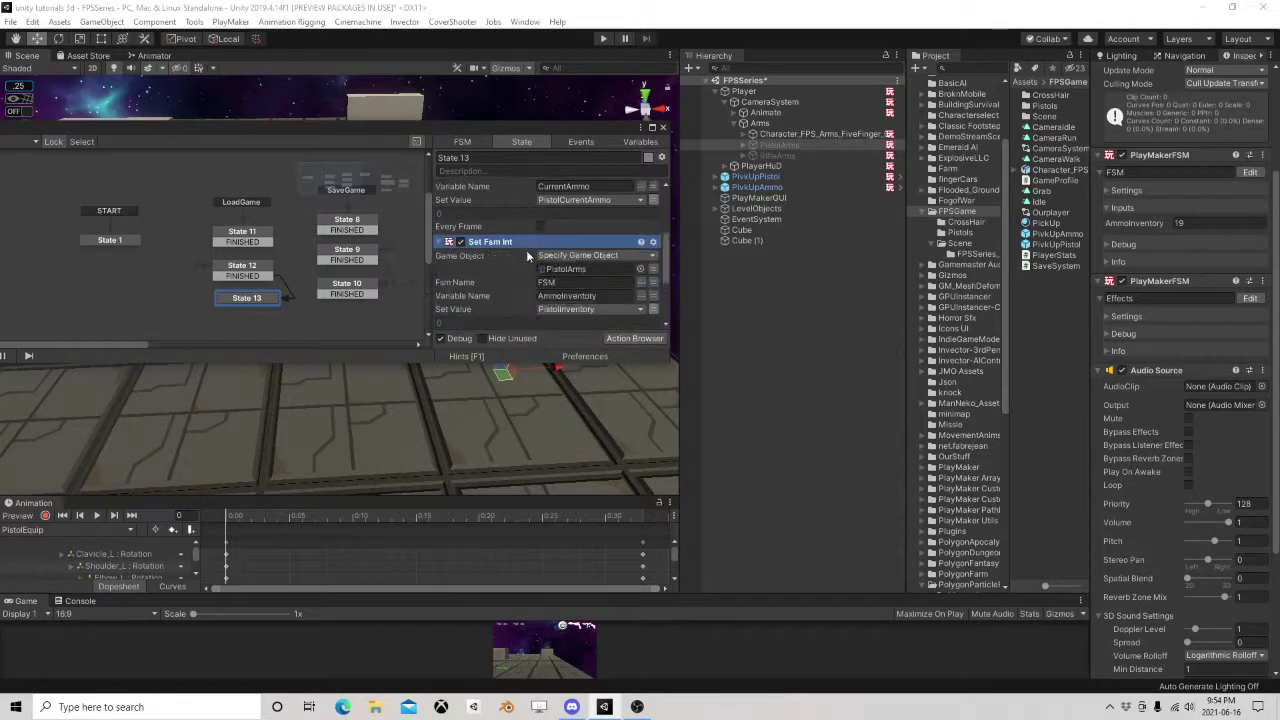
scroll(555, 248, up, 1)
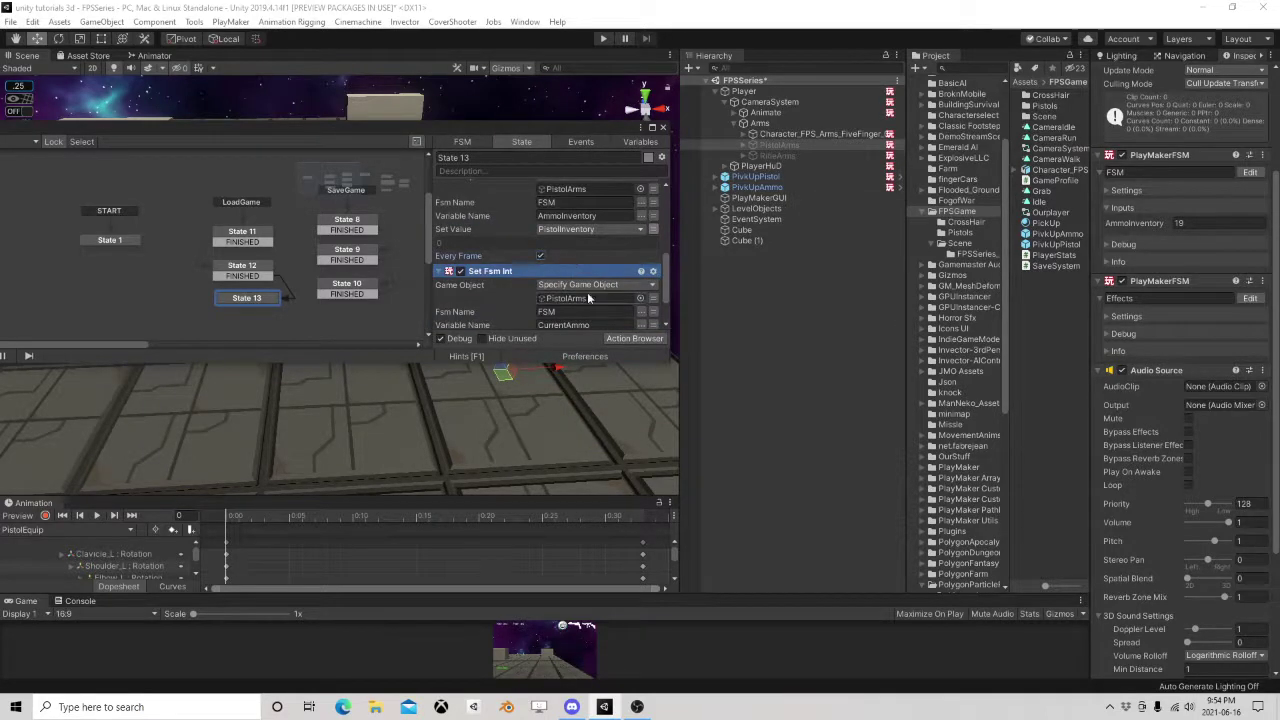
click(541, 256)
click(590, 298)
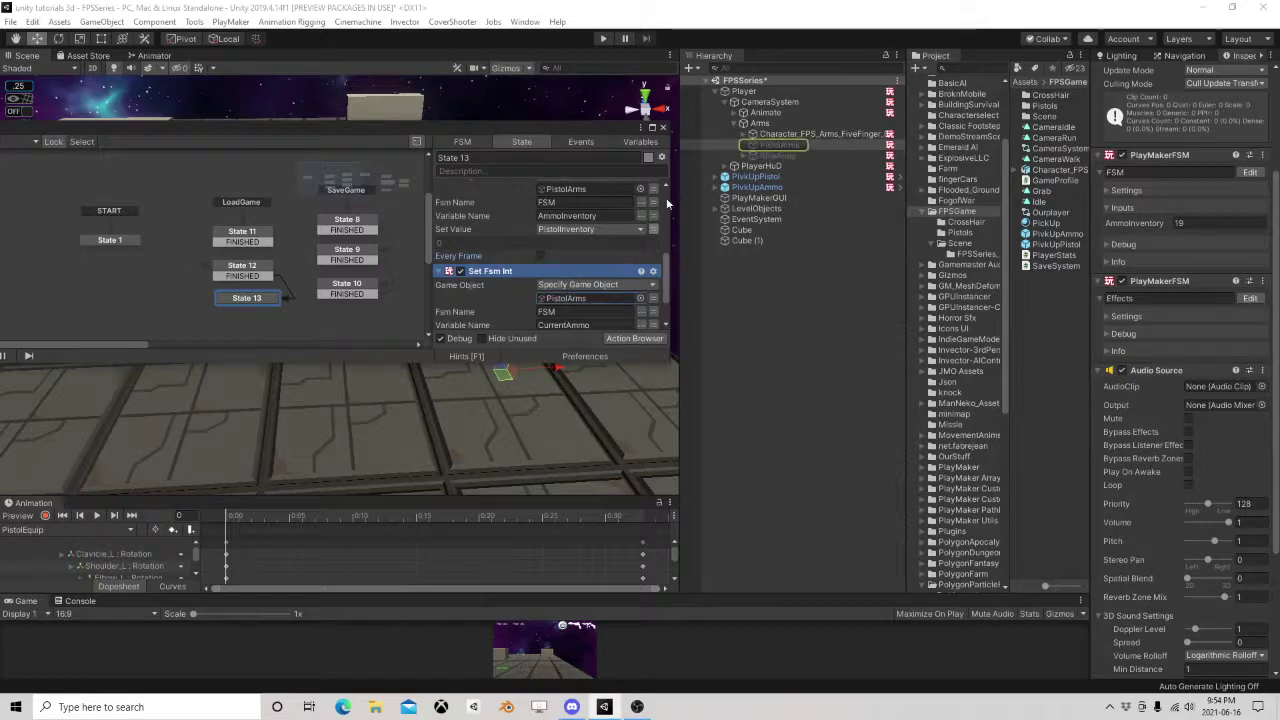
Retarget the last CurrentAmmo Set Fsm Int action to RifleArms and set its value from RifleCurrentAmmo.
scroll(513, 271, down, 3)
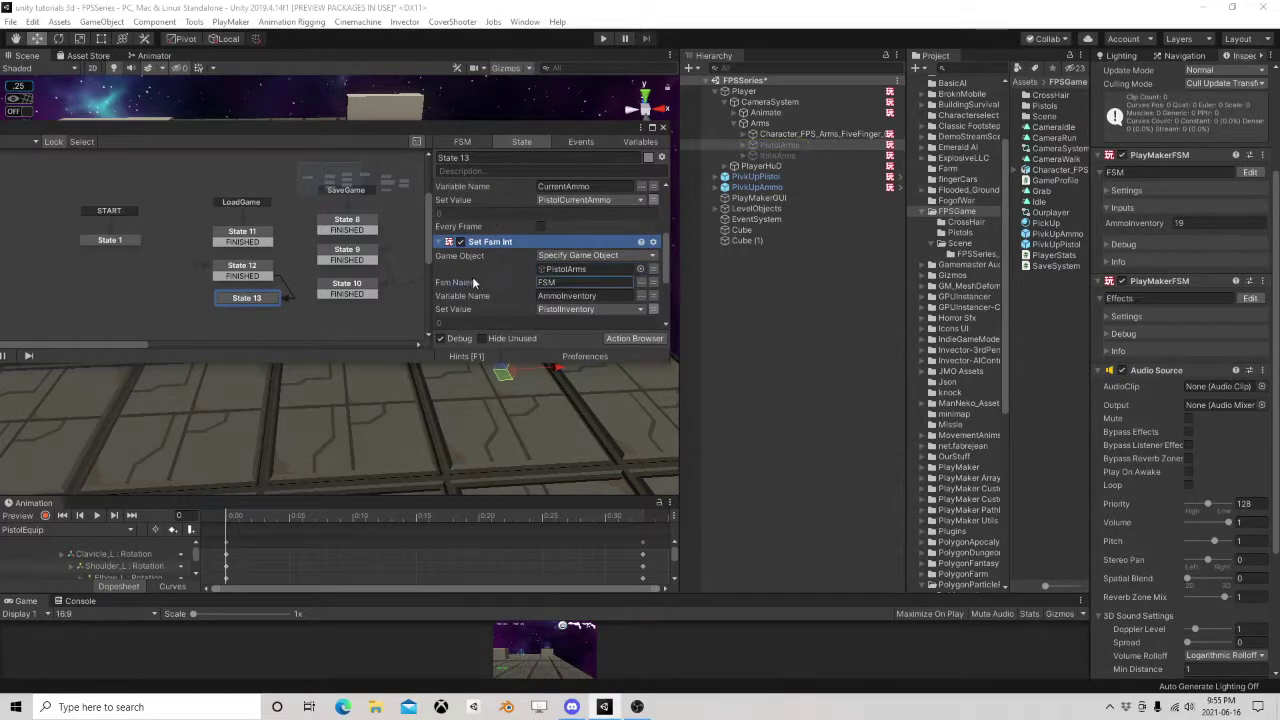
scroll(510, 260, down, 5)
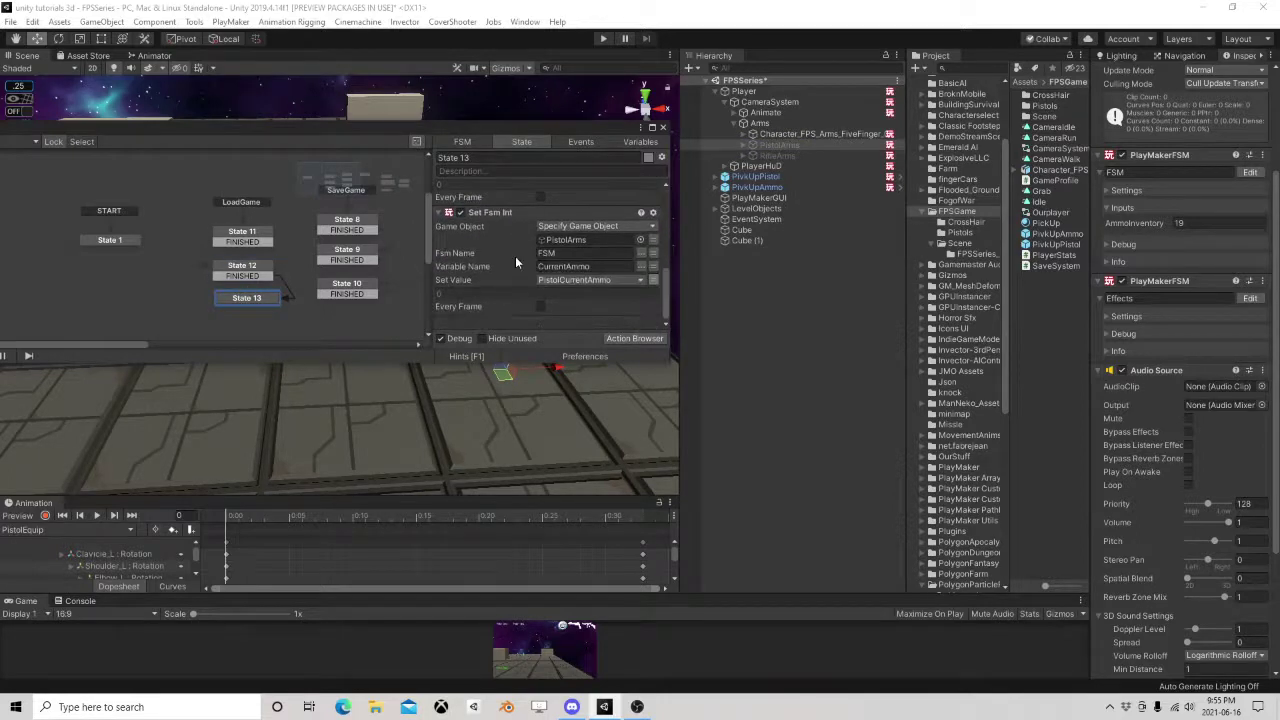
scroll(509, 233, up, 2)
drag(793, 155, 575, 256)
scroll(577, 278, down, 1)
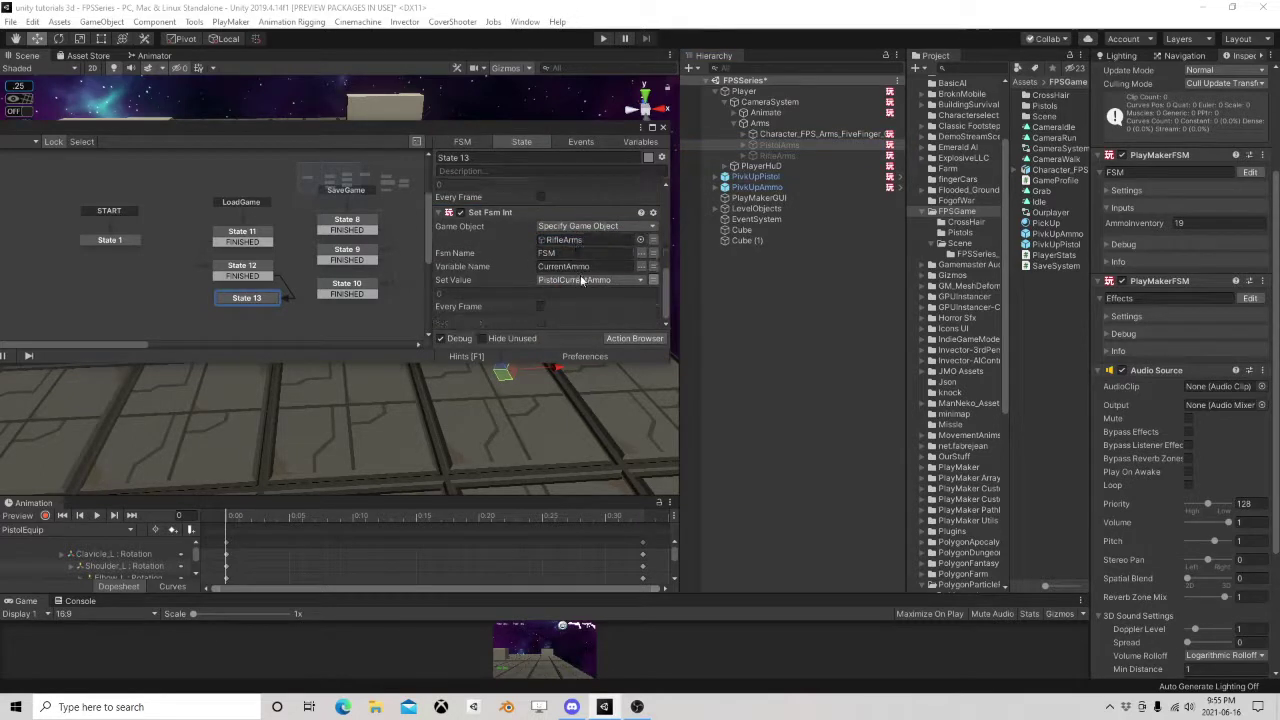
click(581, 281)
click(600, 381)
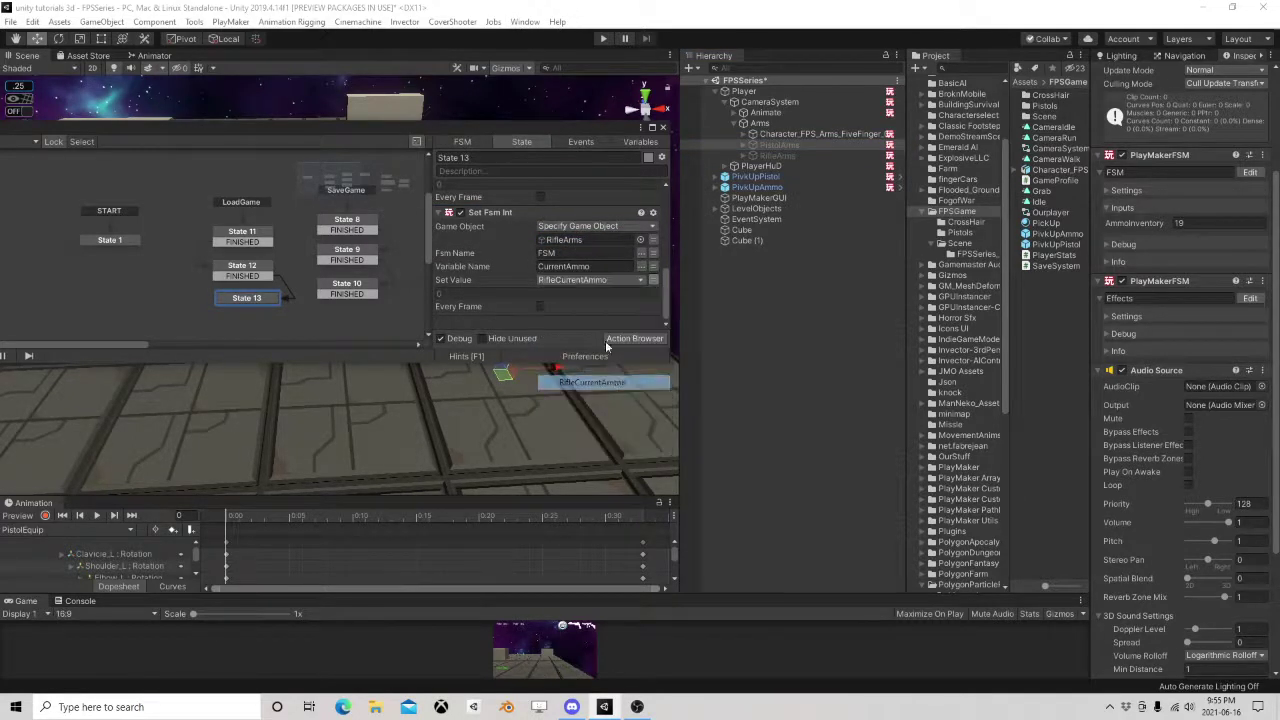
Retarget the duplicated AmmoInventory Set Fsm Int action to RifleArms and set its value from RifleInventoryAmmo.
scroll(583, 276, up, 3)
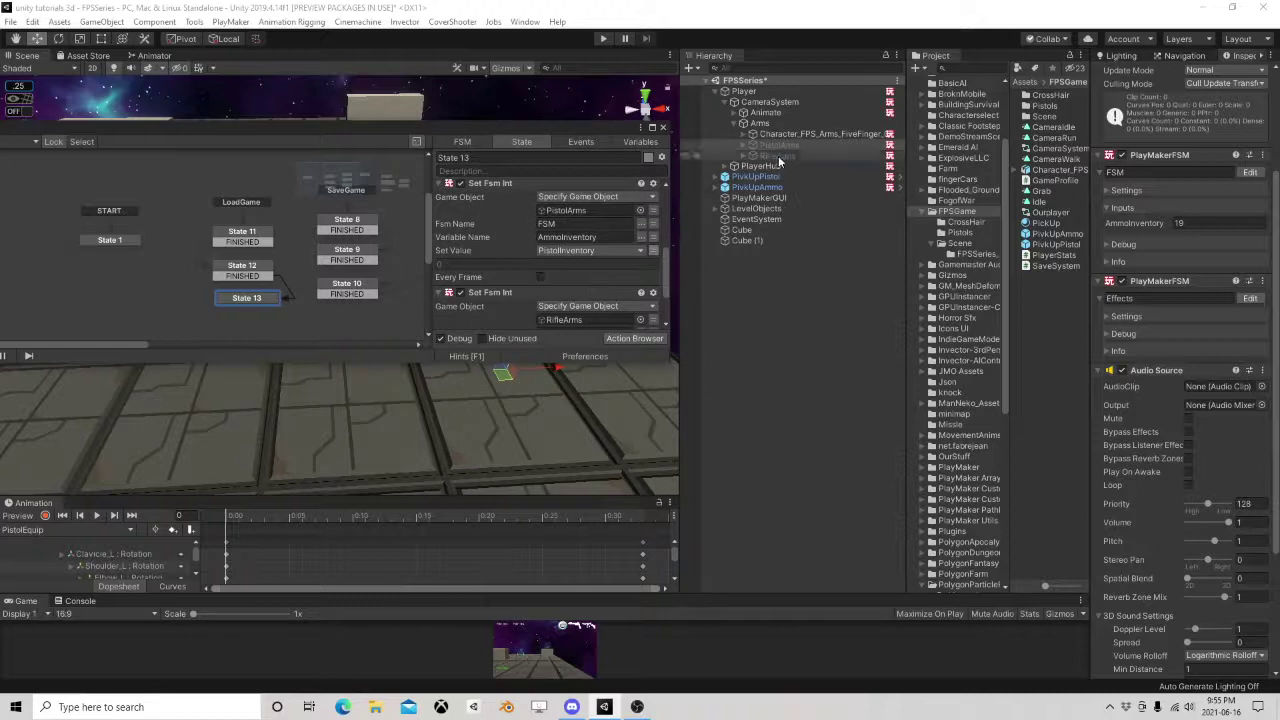
drag(779, 162, 590, 215)
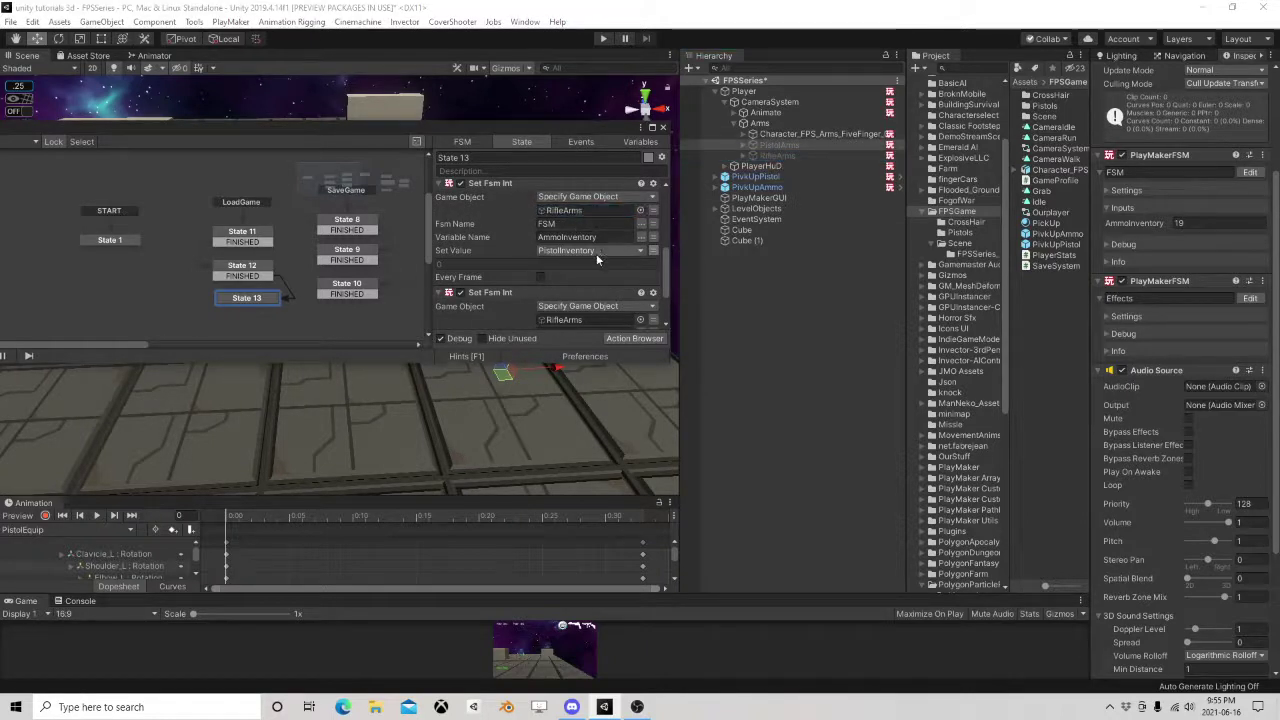
click(600, 255)
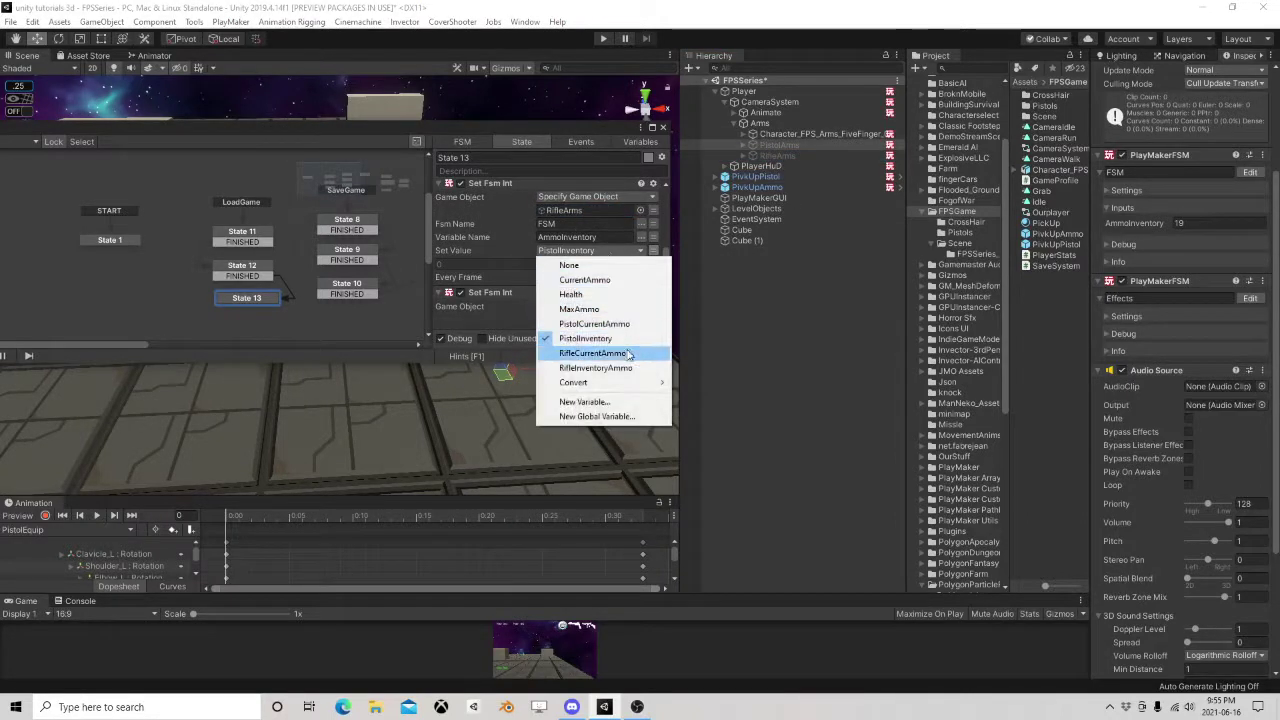
click(595, 368)
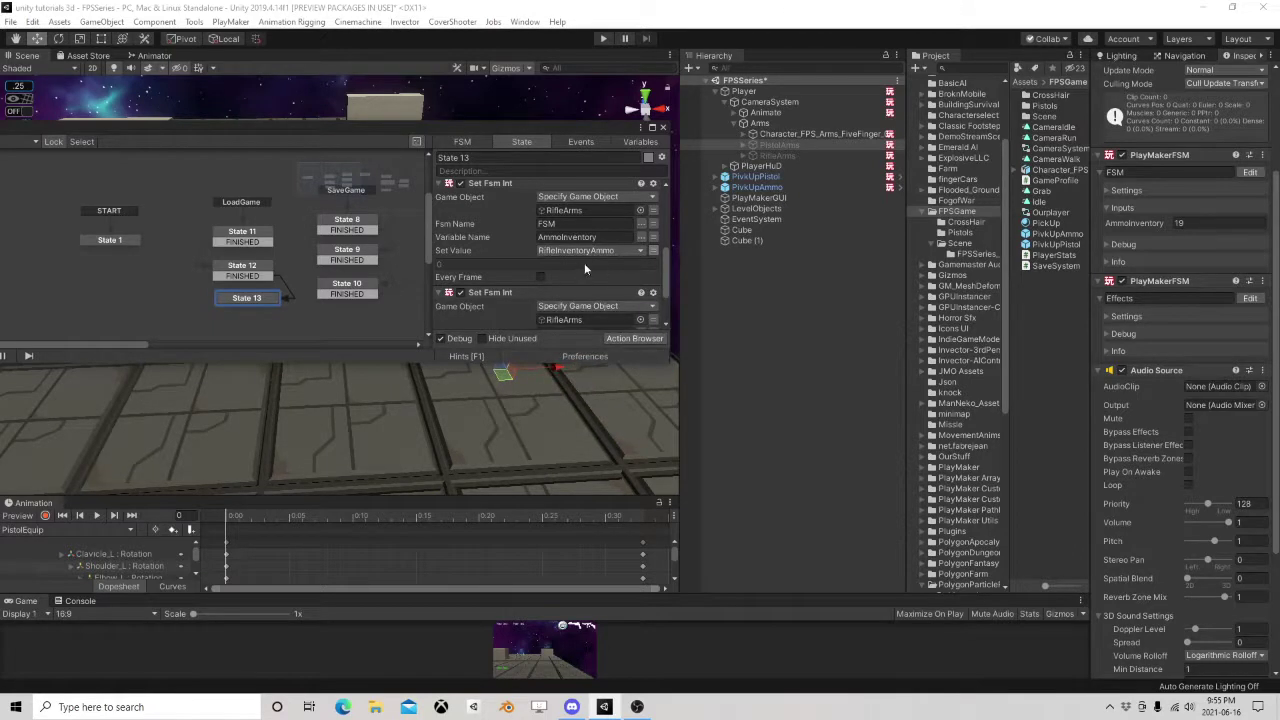
scroll(563, 248, down, 3)
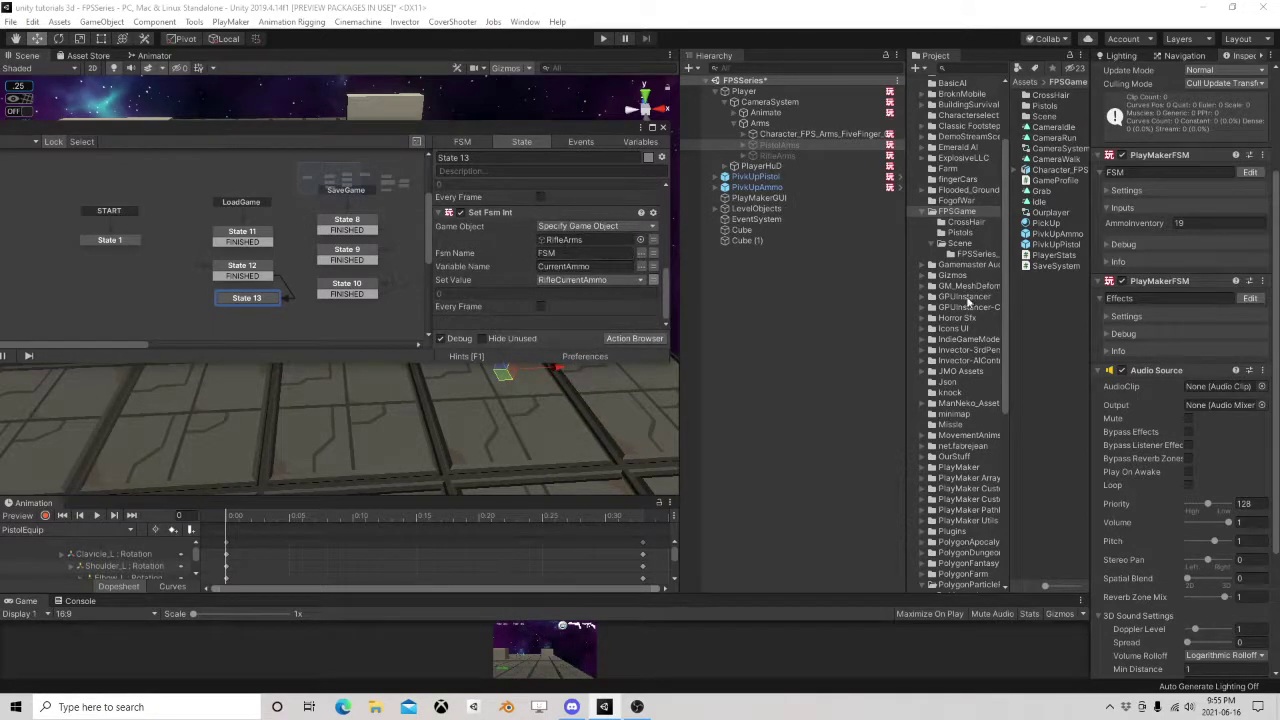
Review the Player's components and compare State 12's Get Property actions with the Set Fsm Int actions in State 13.
scroll(547, 237, up, 6)
scroll(547, 239, down, 6)
click(745, 91)
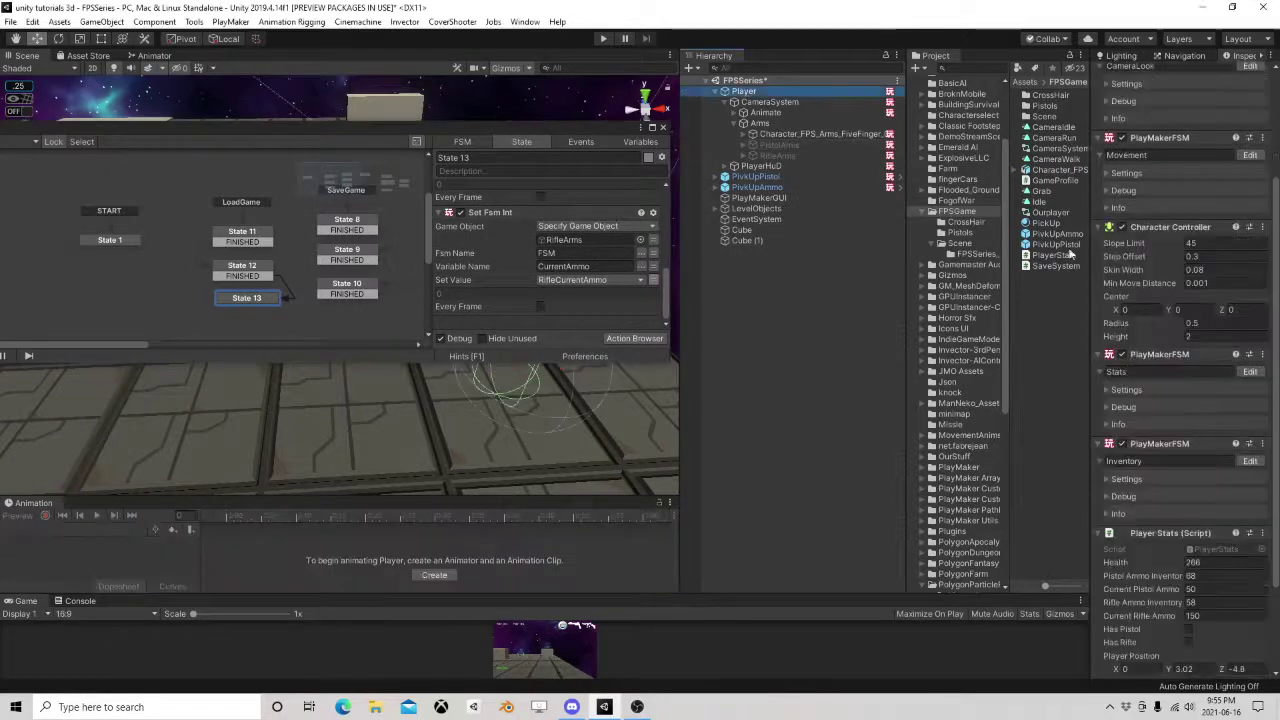
scroll(476, 270, up, 3)
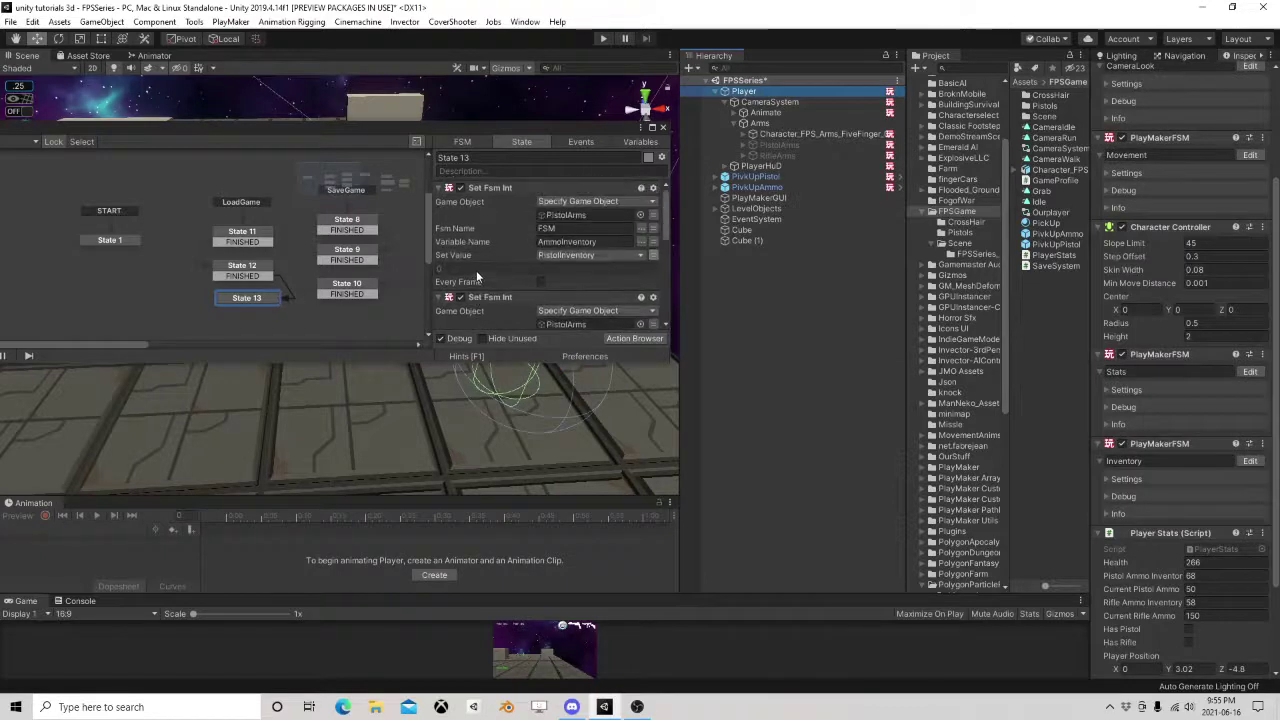
click(262, 274)
scroll(481, 290, down, 5)
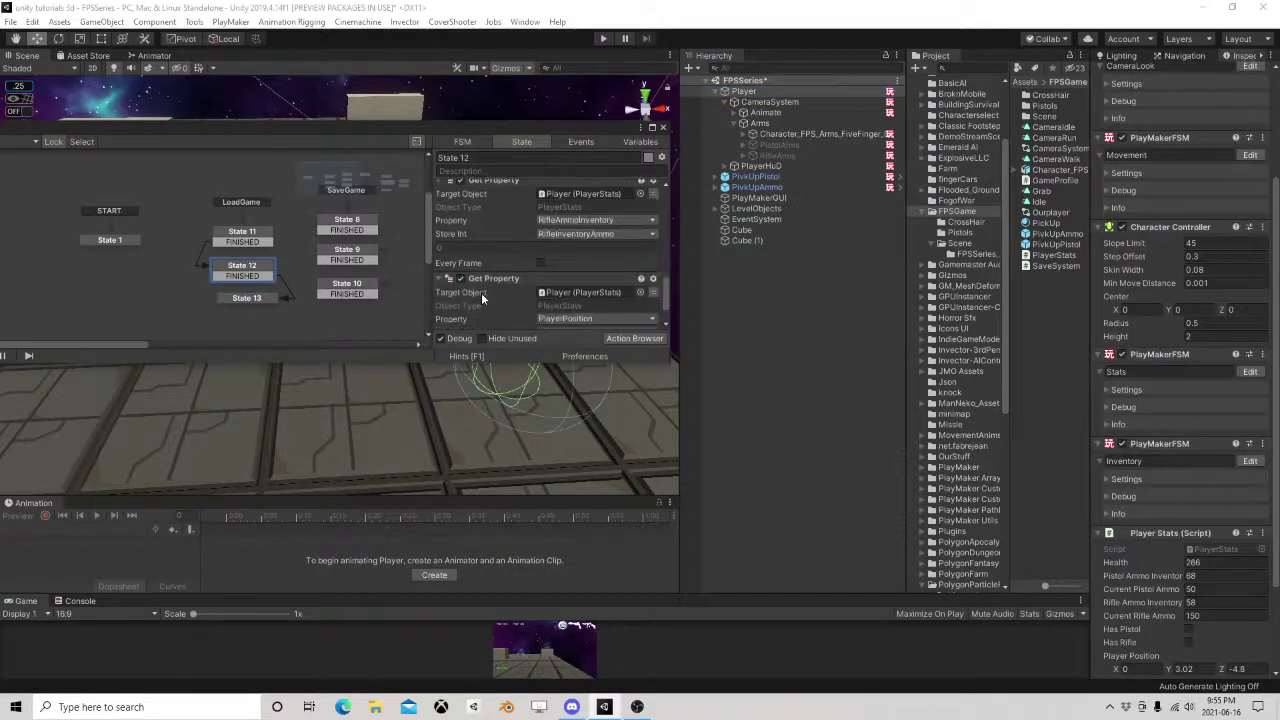
click(246, 297)
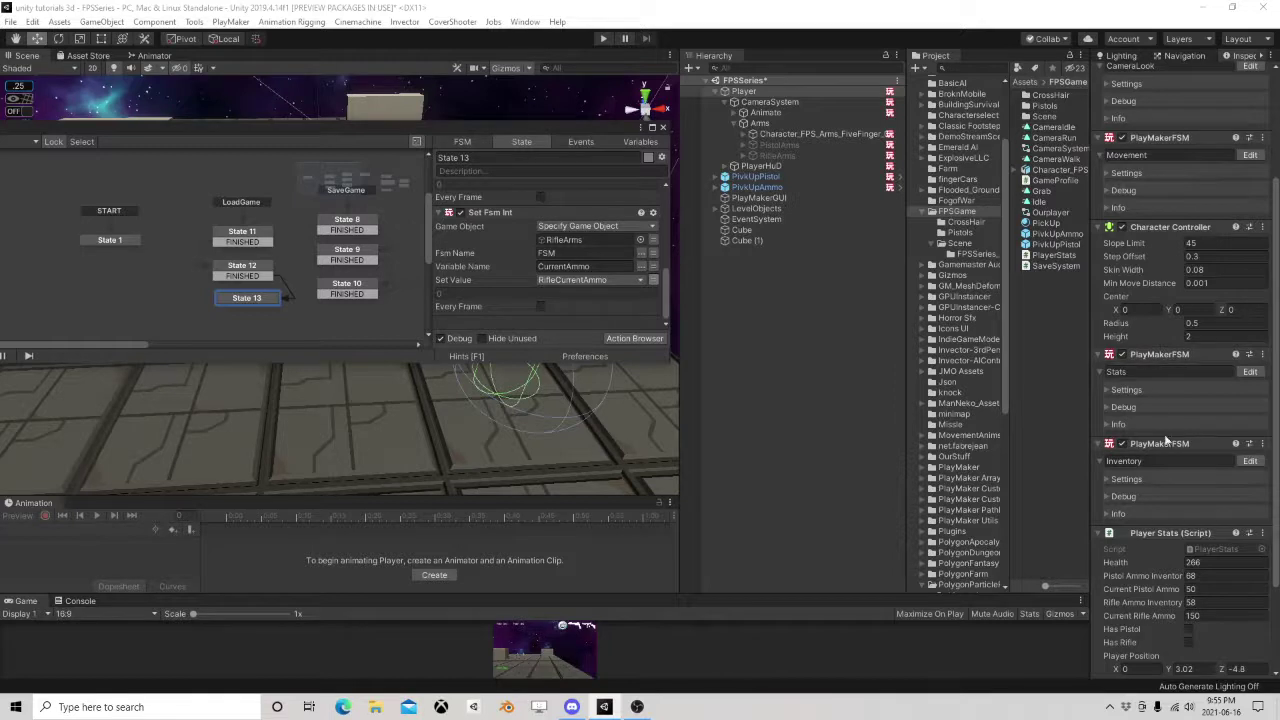
Add a Set Fsm Bool action to State 13 that sets the Inventory FSM's HasPistol variable from HasPistol.
right_click(469, 308)
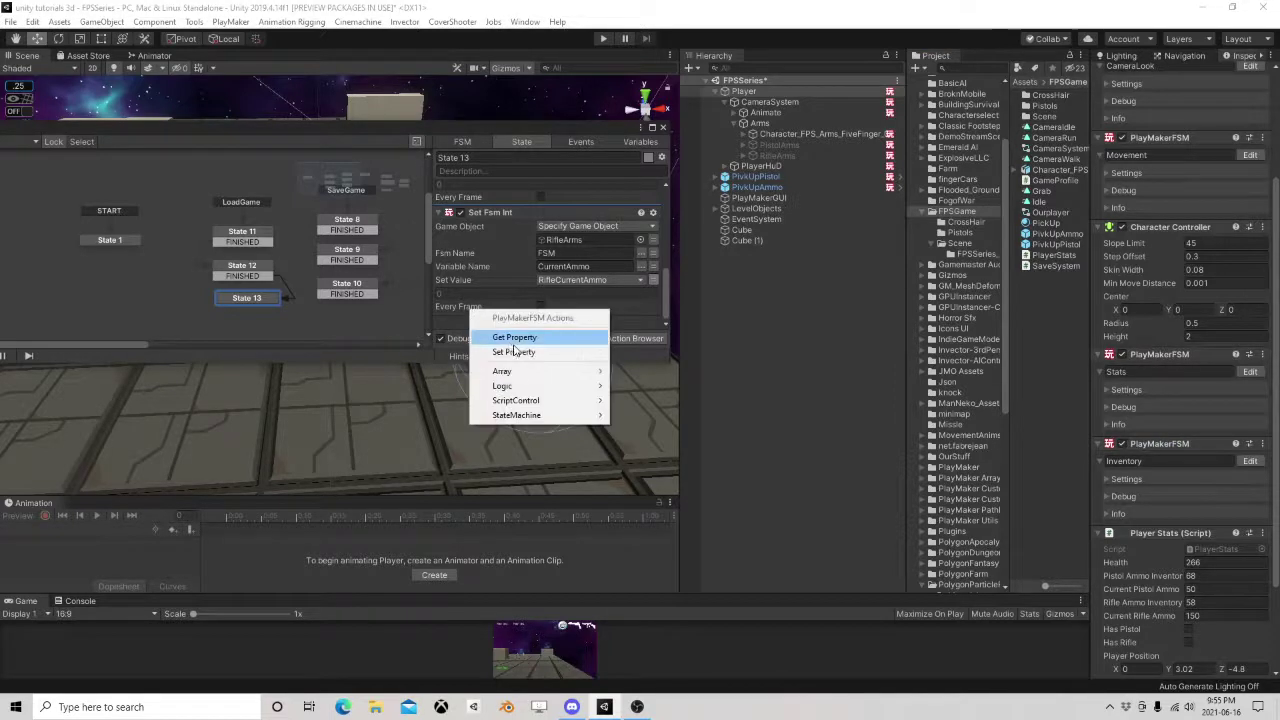
mouse_move(523, 415)
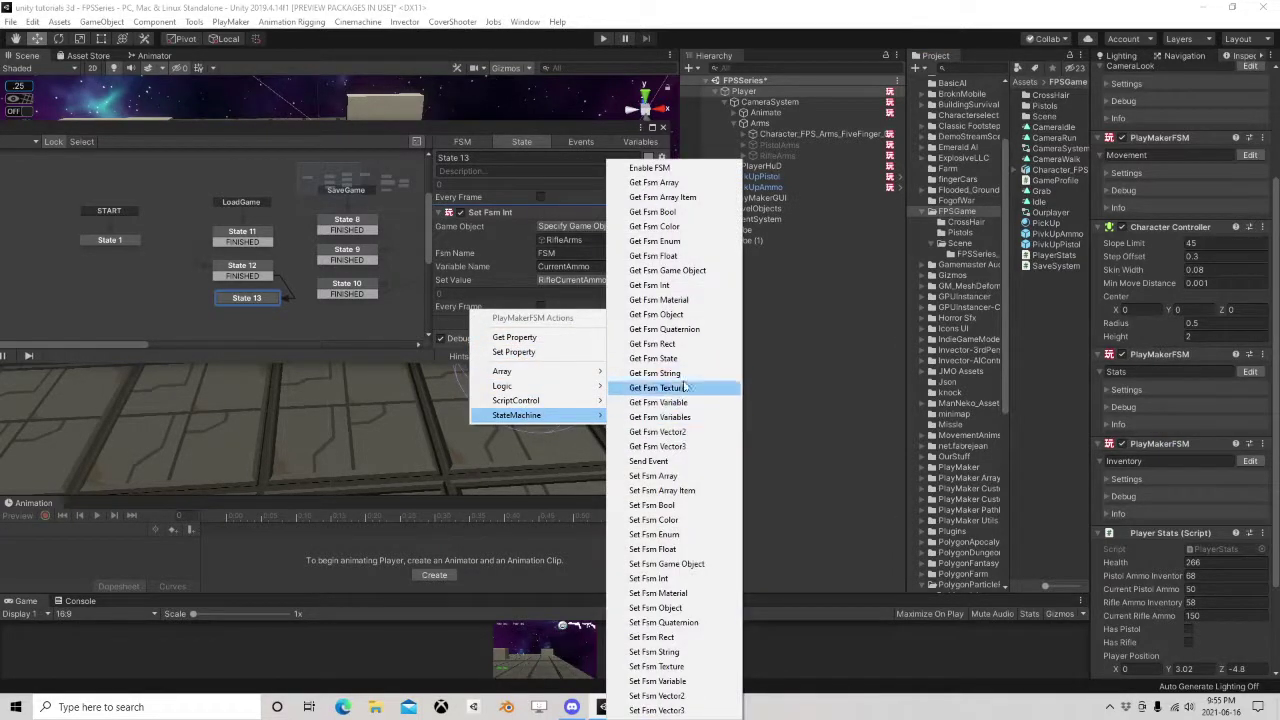
click(670, 505)
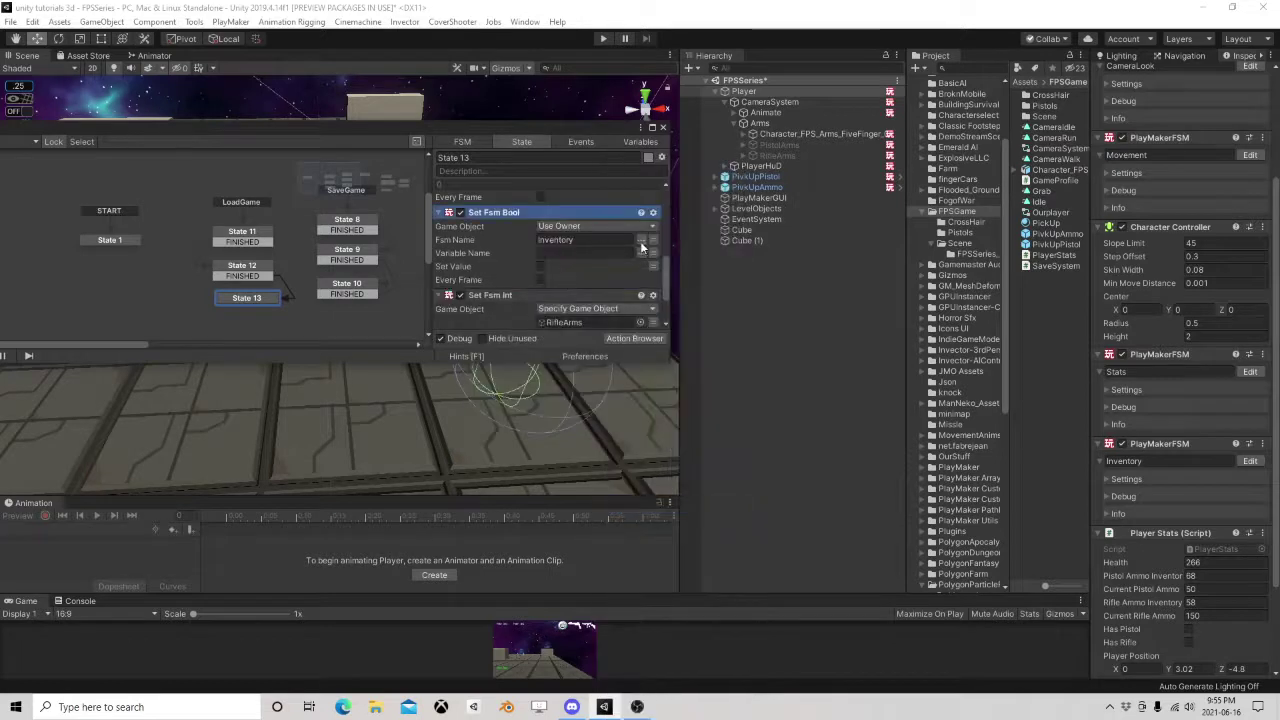
click(642, 252)
click(665, 257)
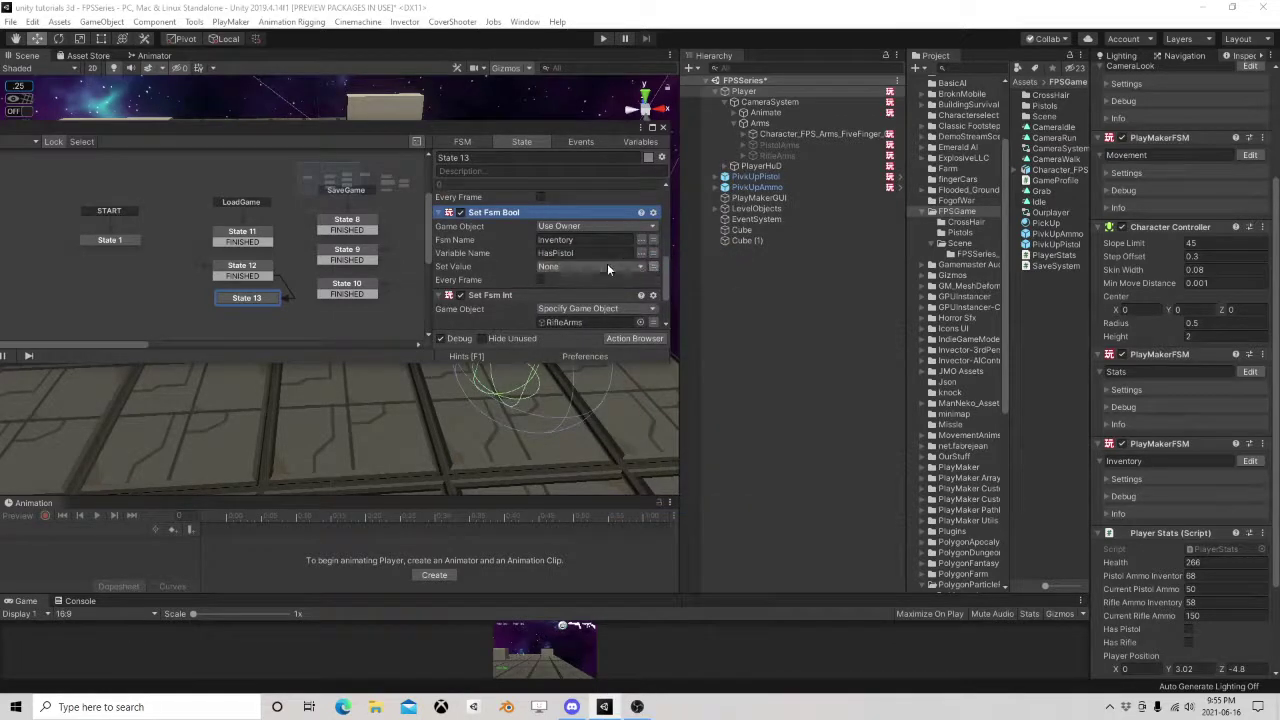
click(607, 266)
click(585, 297)
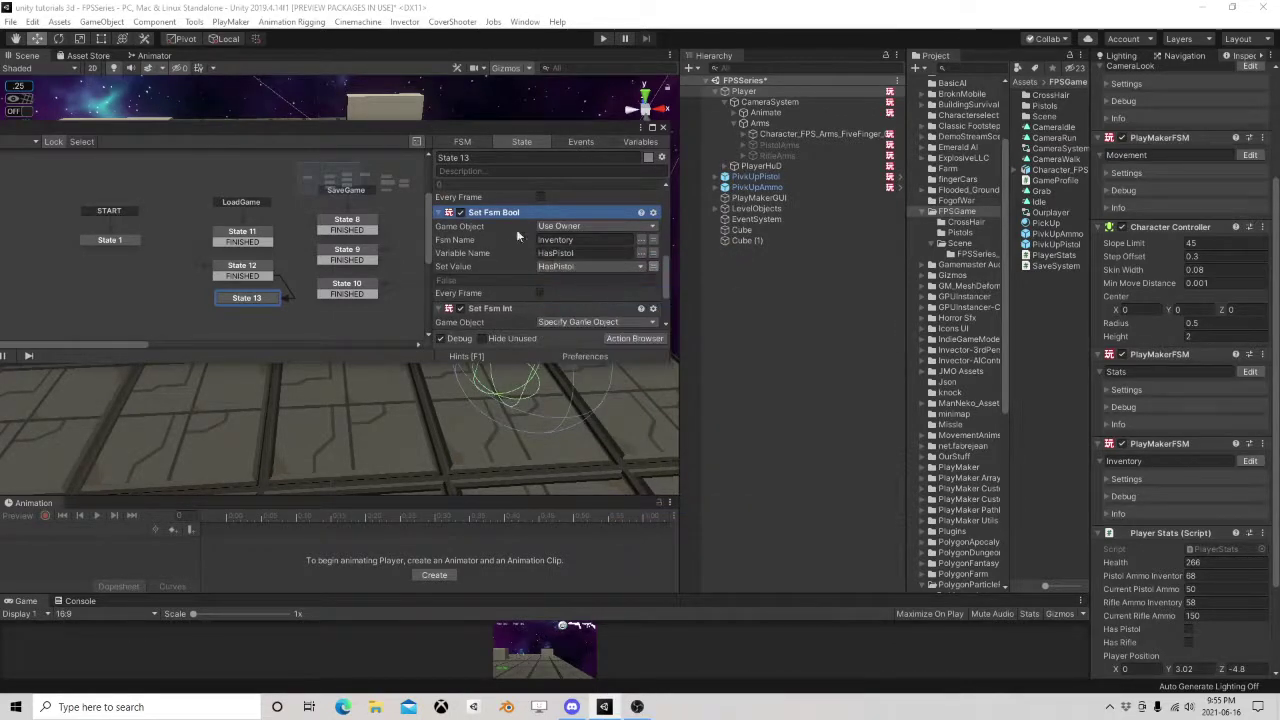
Duplicate the Set Fsm Bool action and make the copy set the Inventory FSM's HasRifle variable from HasRifle.
right_click(505, 213)
click(550, 288)
right_click(498, 217)
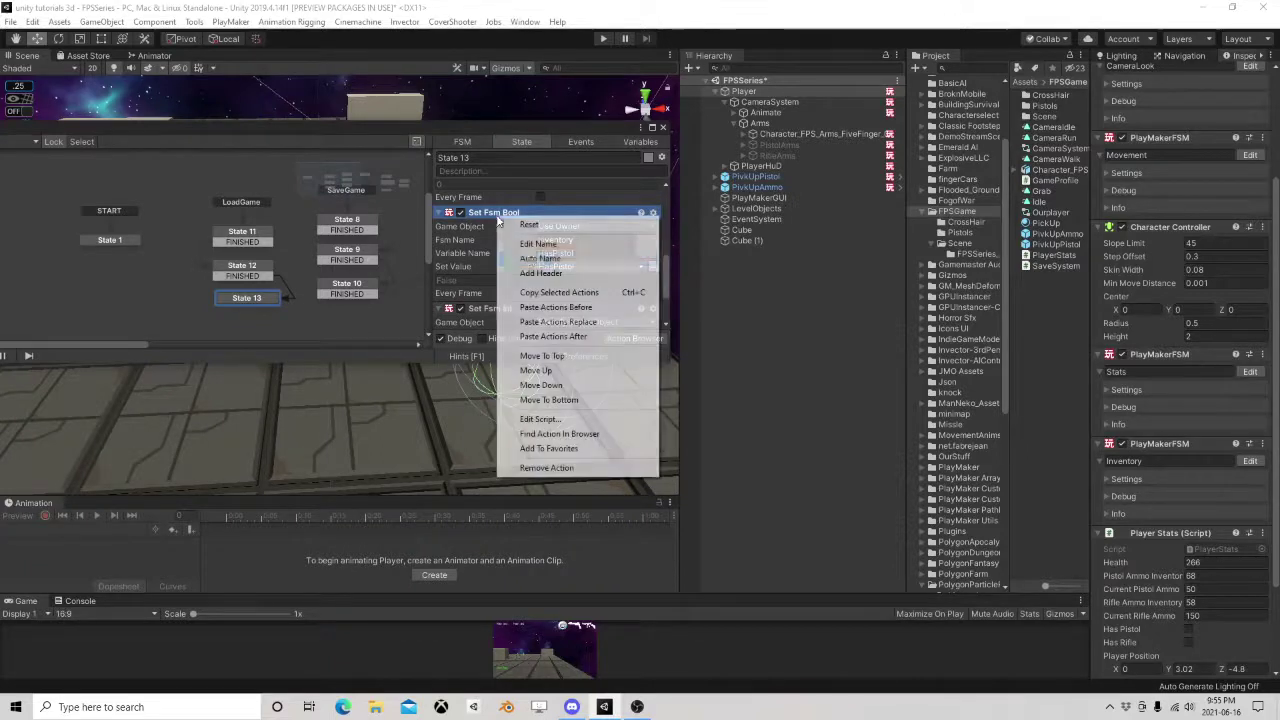
click(550, 292)
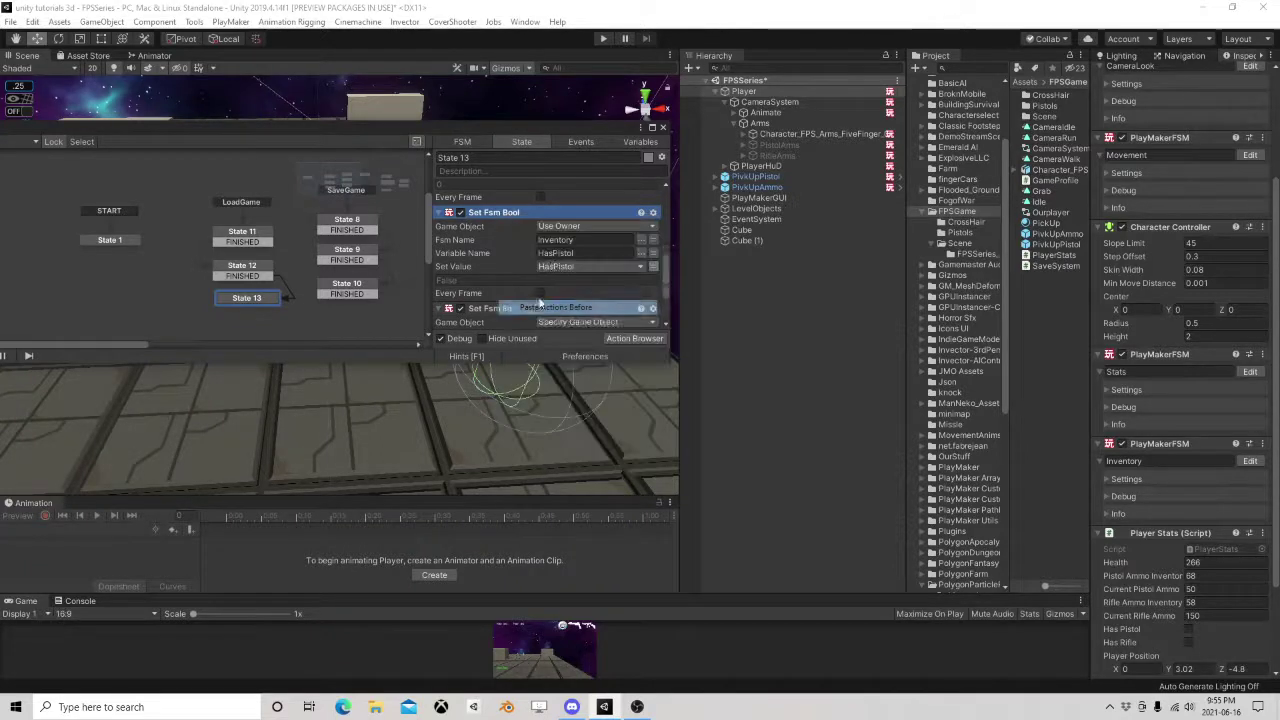
click(640, 254)
click(662, 276)
click(638, 266)
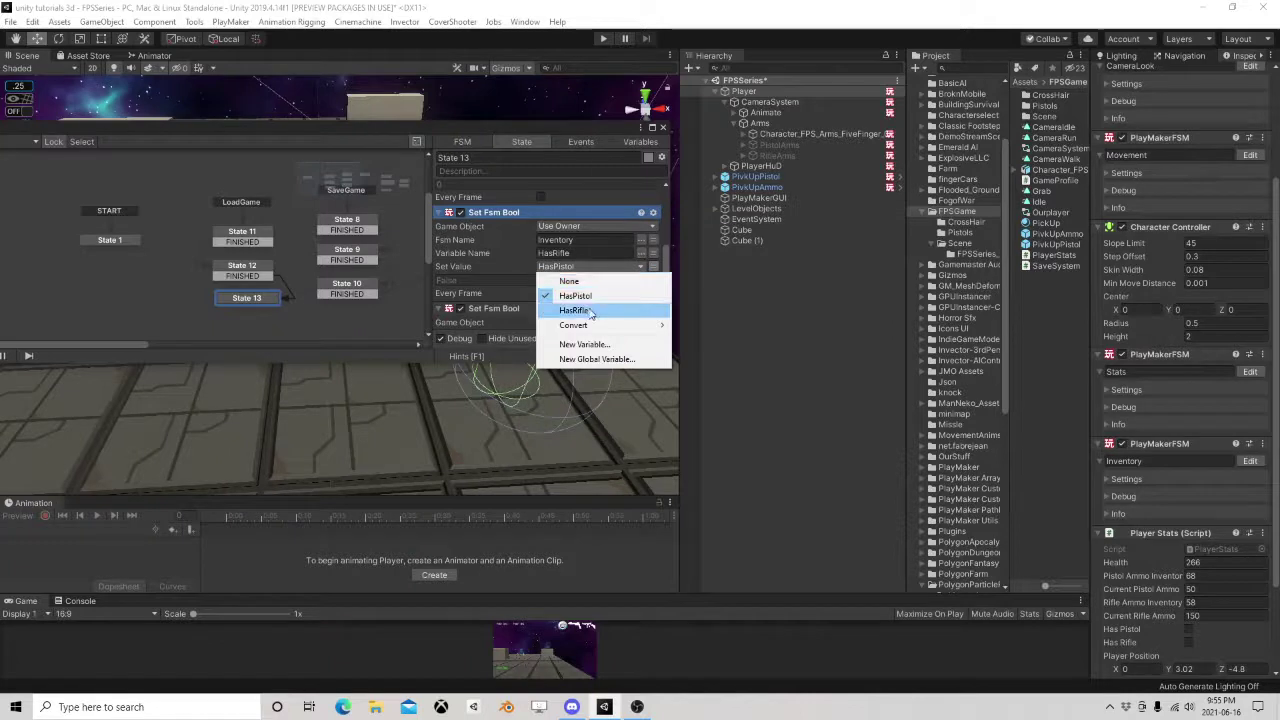
click(578, 310)
Find the Transform Set Position action by searching "set pos" and add it to State 13.
scroll(511, 283, down, 5)
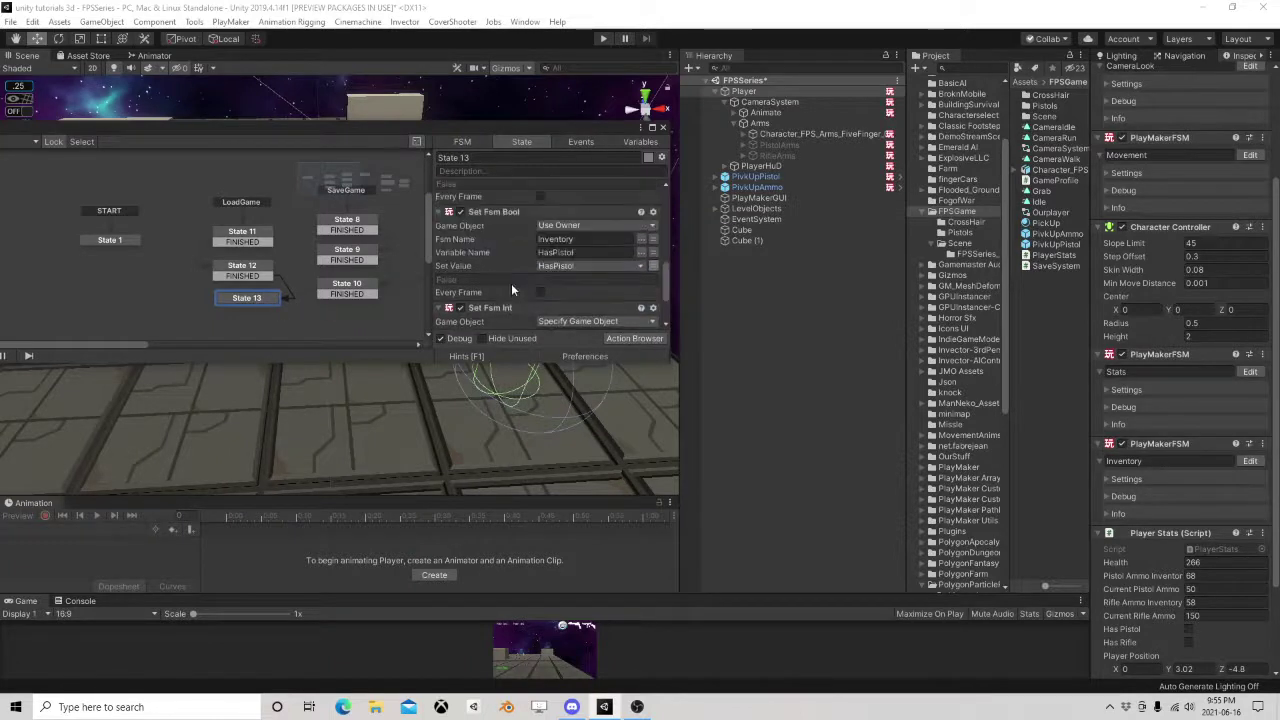
click(632, 338)
text(se)
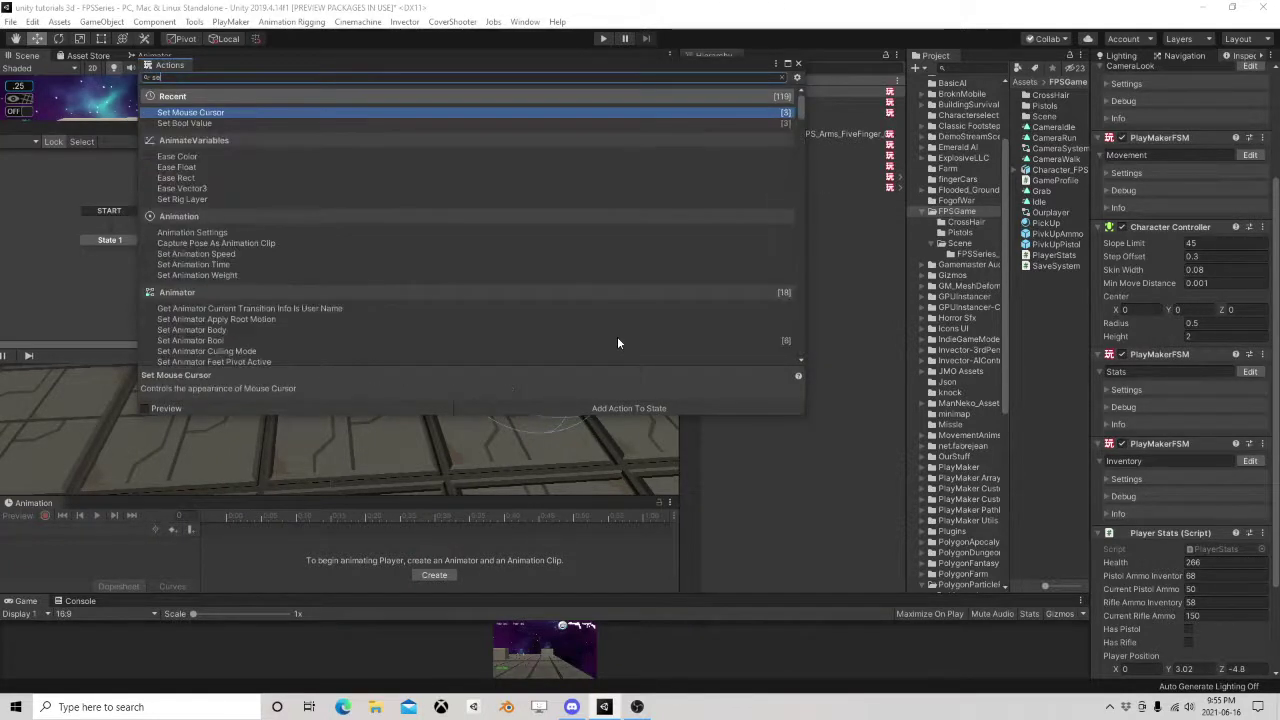
text(t pos)
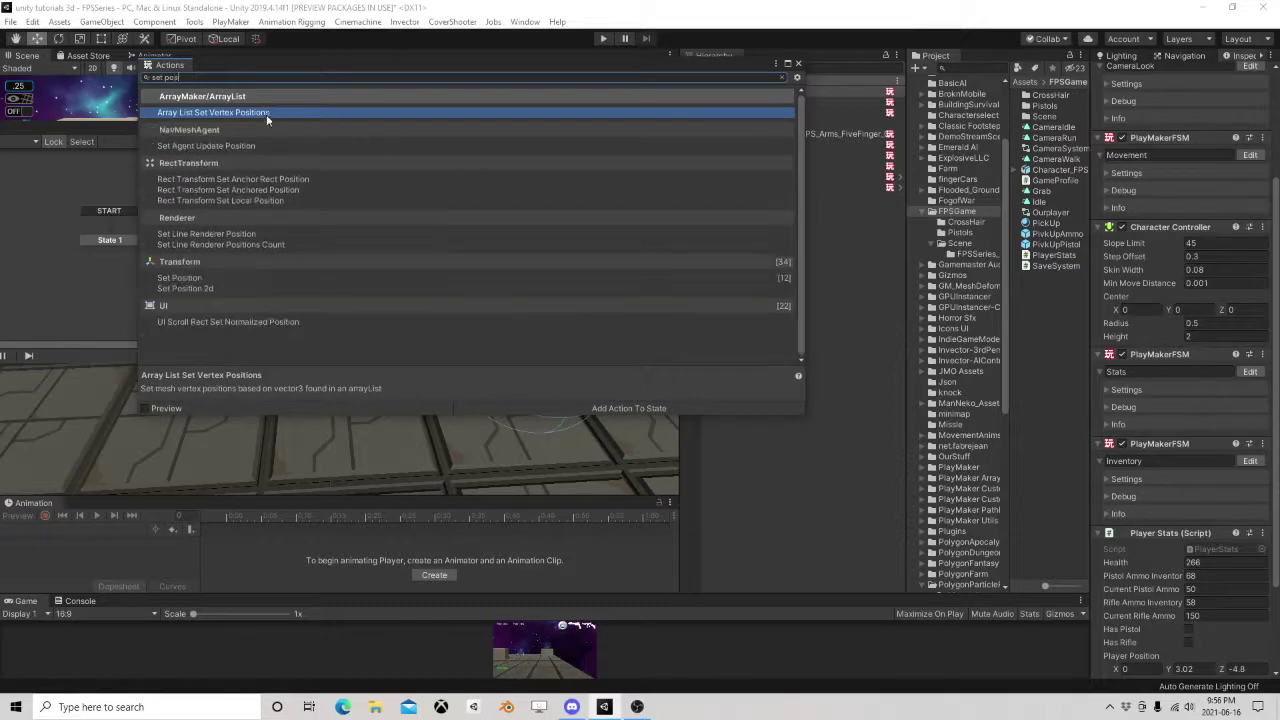
double_click(185, 279)
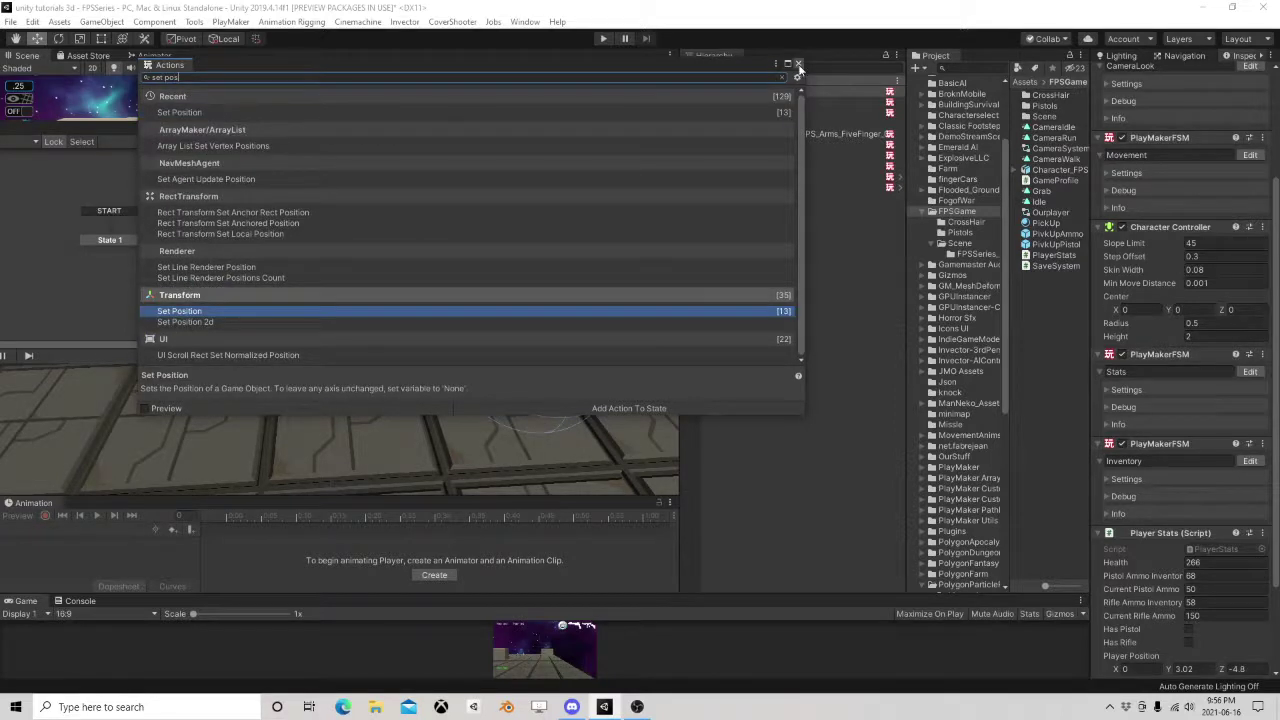
click(798, 64)
scroll(573, 275, up, 9)
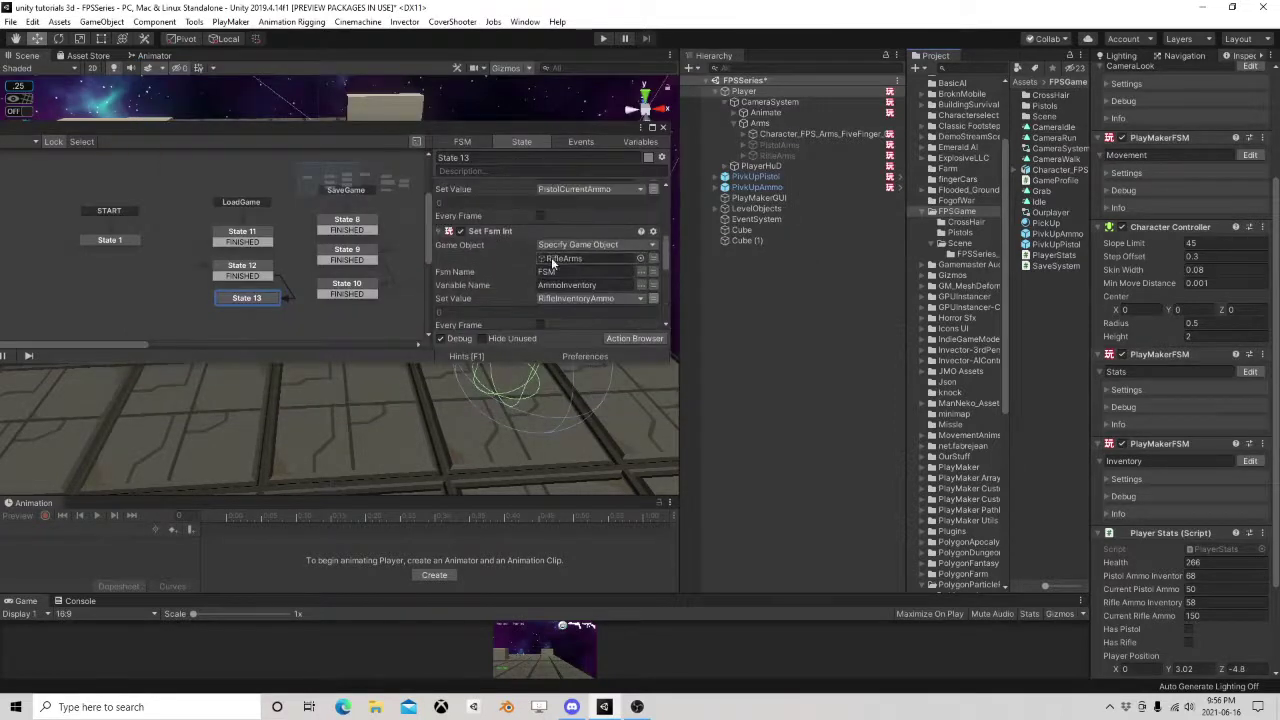
Set the Set Position action's Vector to OurPosition and Space to World, and place it last in State 13.
click(582, 215)
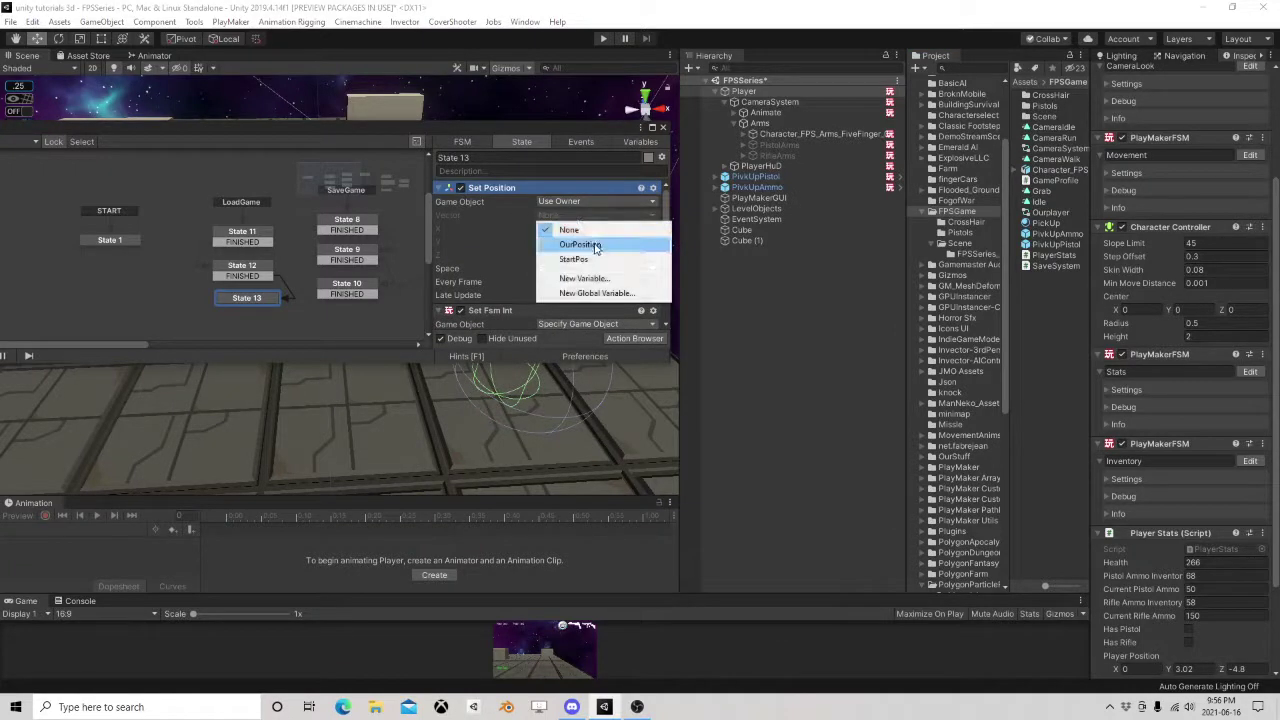
click(588, 245)
click(595, 281)
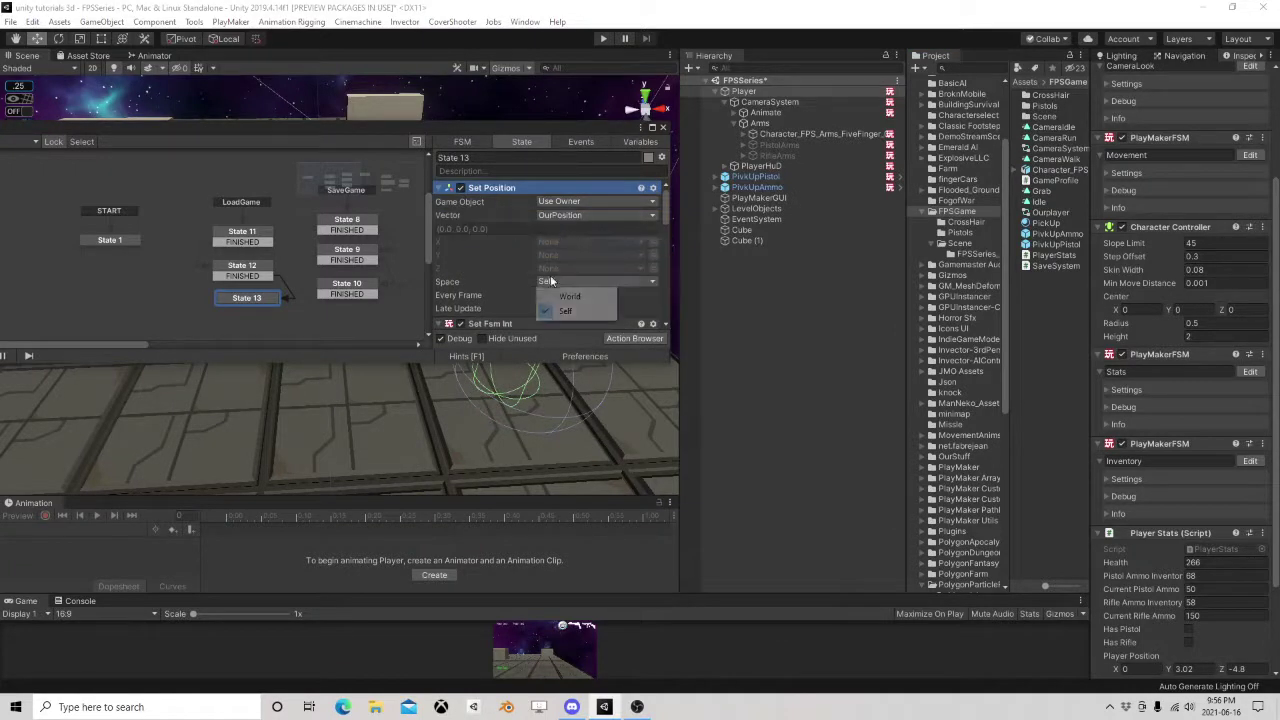
click(570, 290)
right_click(507, 189)
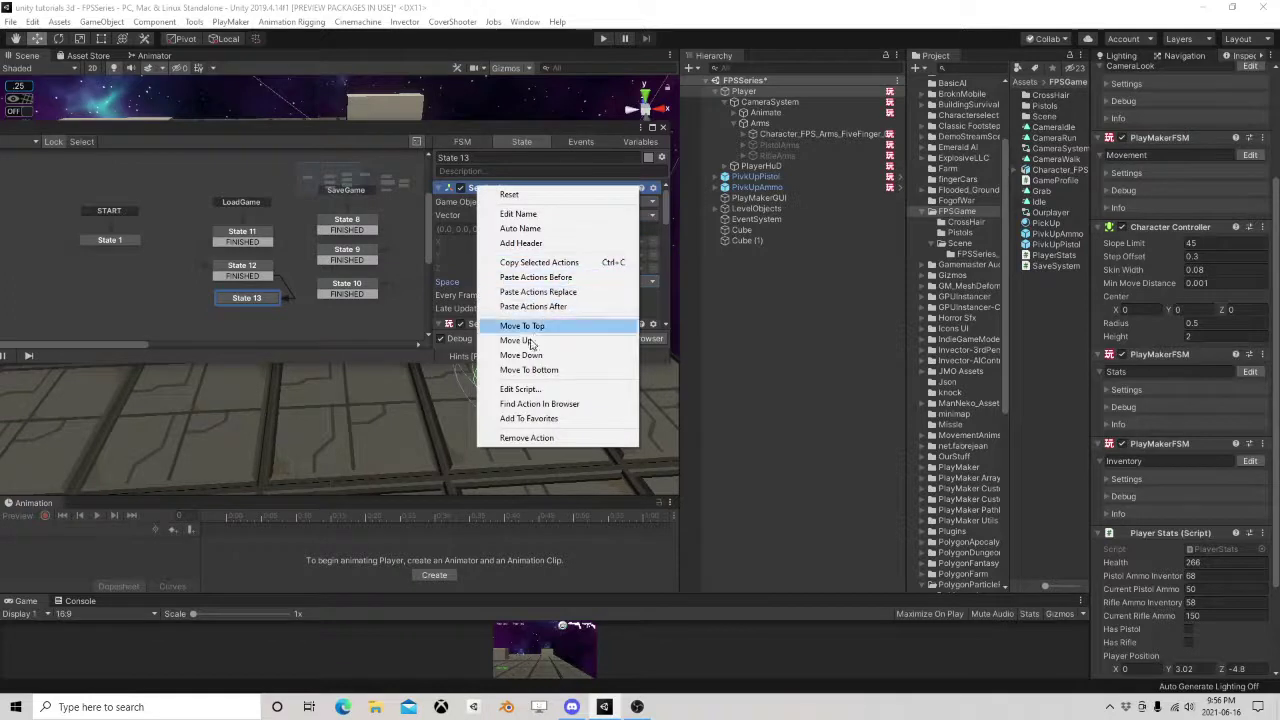
click(529, 370)
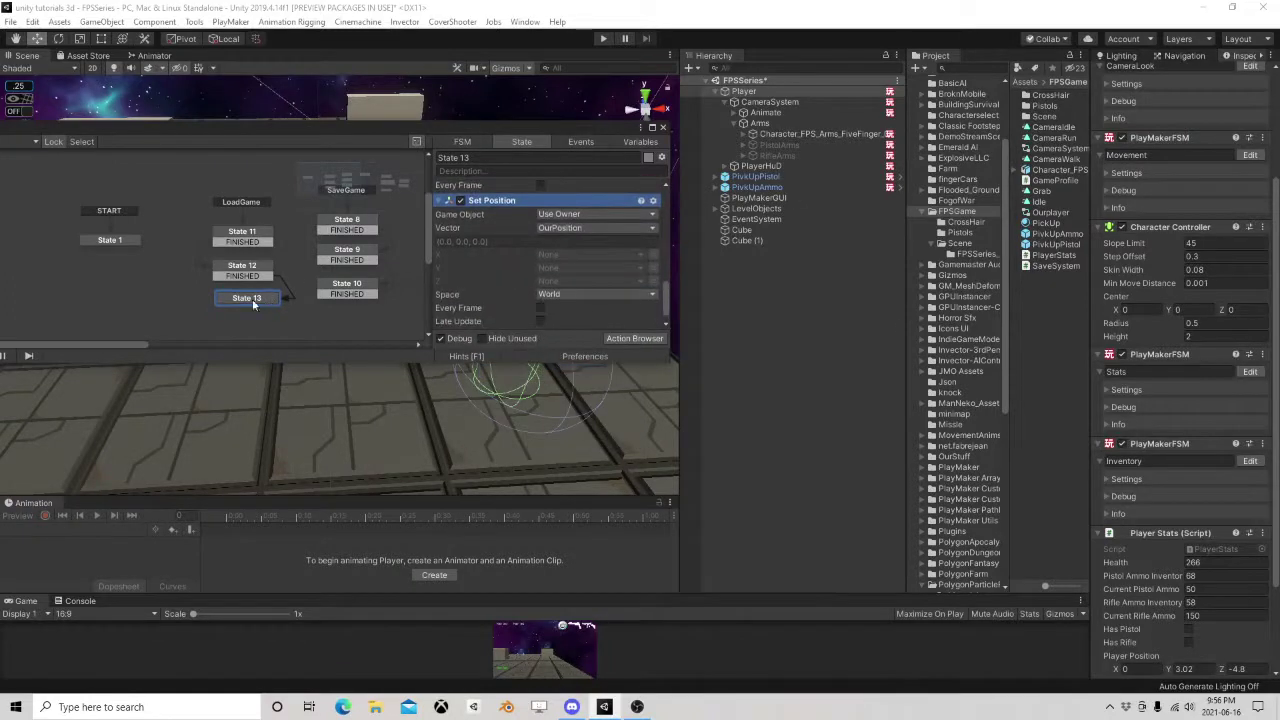
Add a FINISHED transition to State 13 and link it to State 2.
right_click(252, 299)
mouse_move(310, 308)
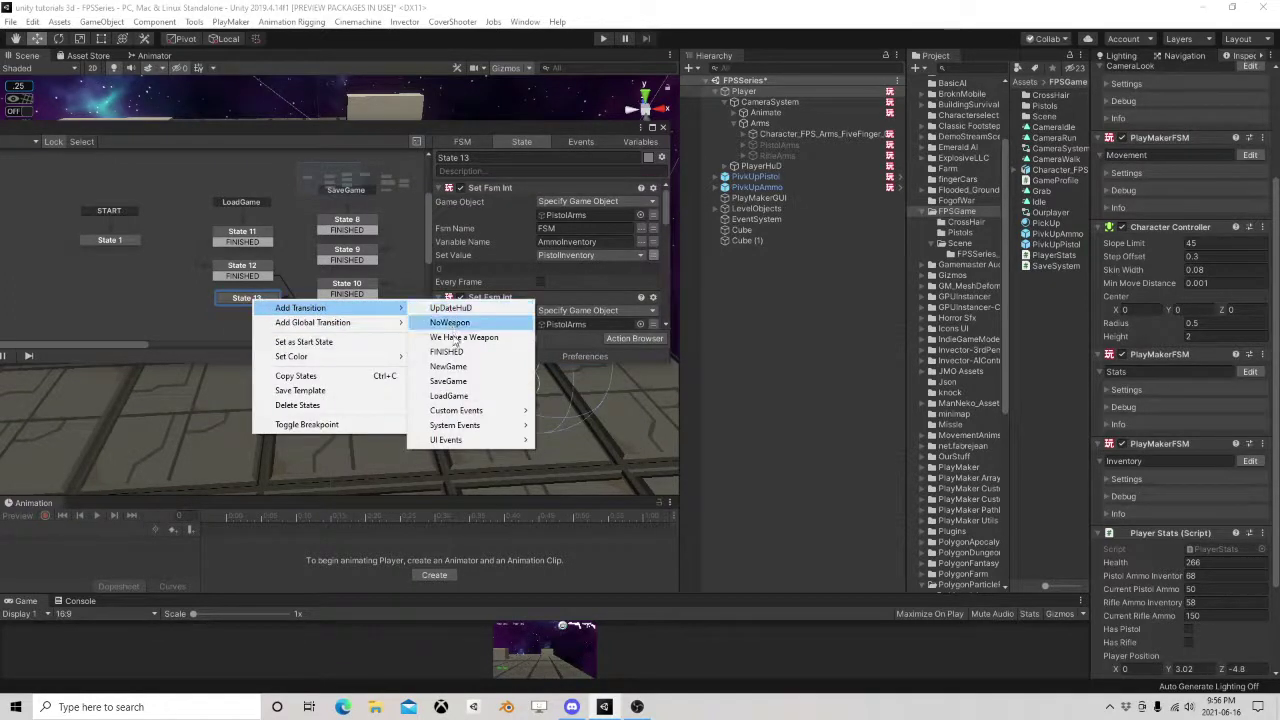
click(446, 351)
drag(265, 306, 408, 233)
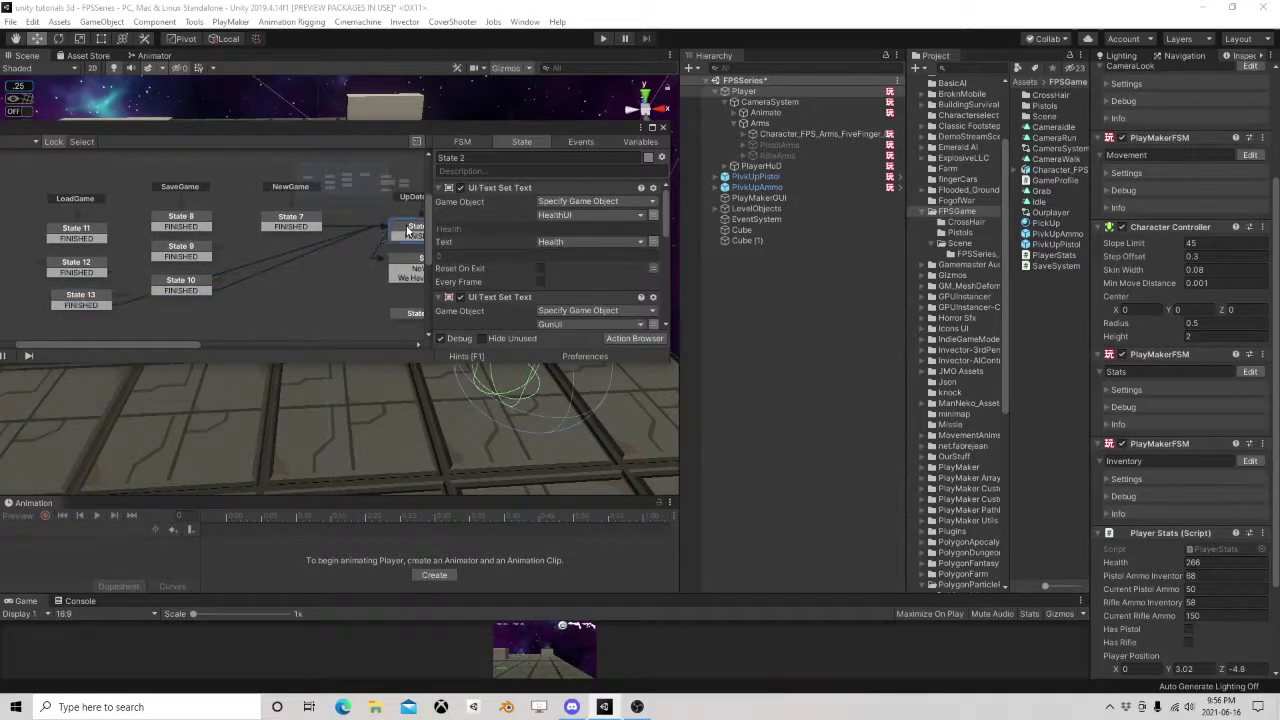
Align State 13 beneath State 12, shift States 11 to 13 together closer to the SaveGame states, and close the FSM editor.
middle_drag(276, 273, 374, 248)
click(190, 272)
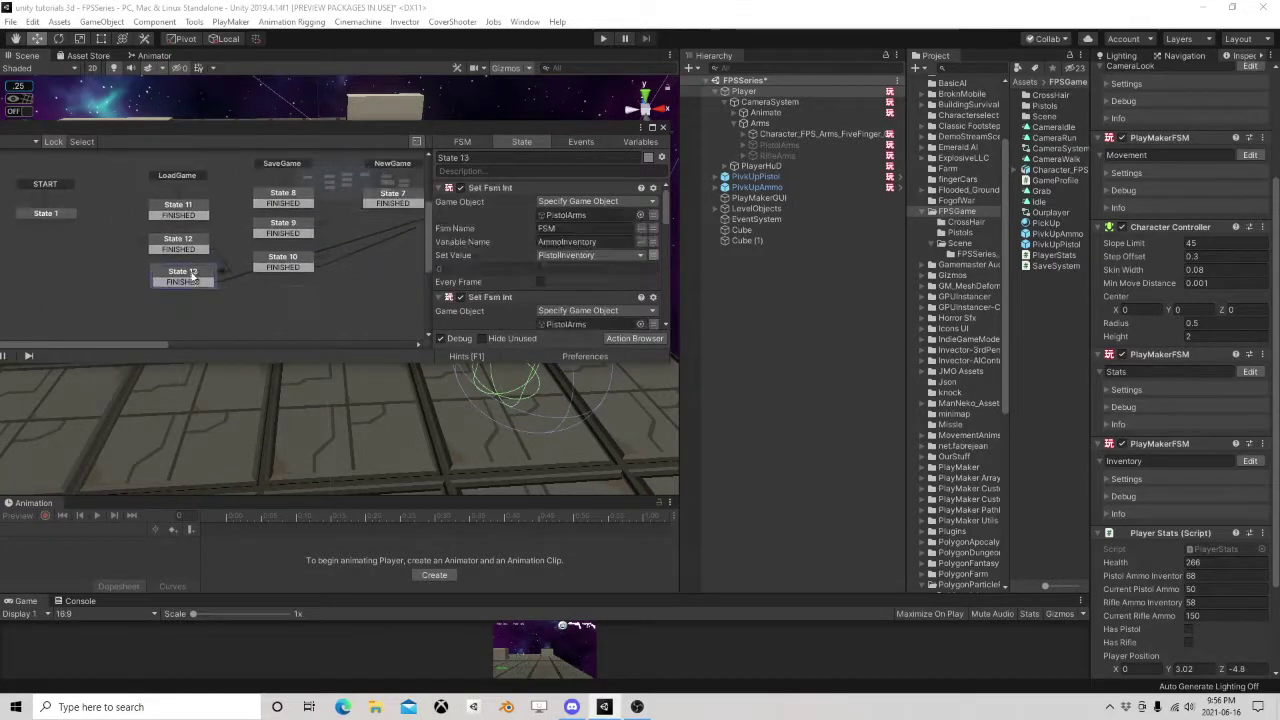
drag(146, 195, 230, 308)
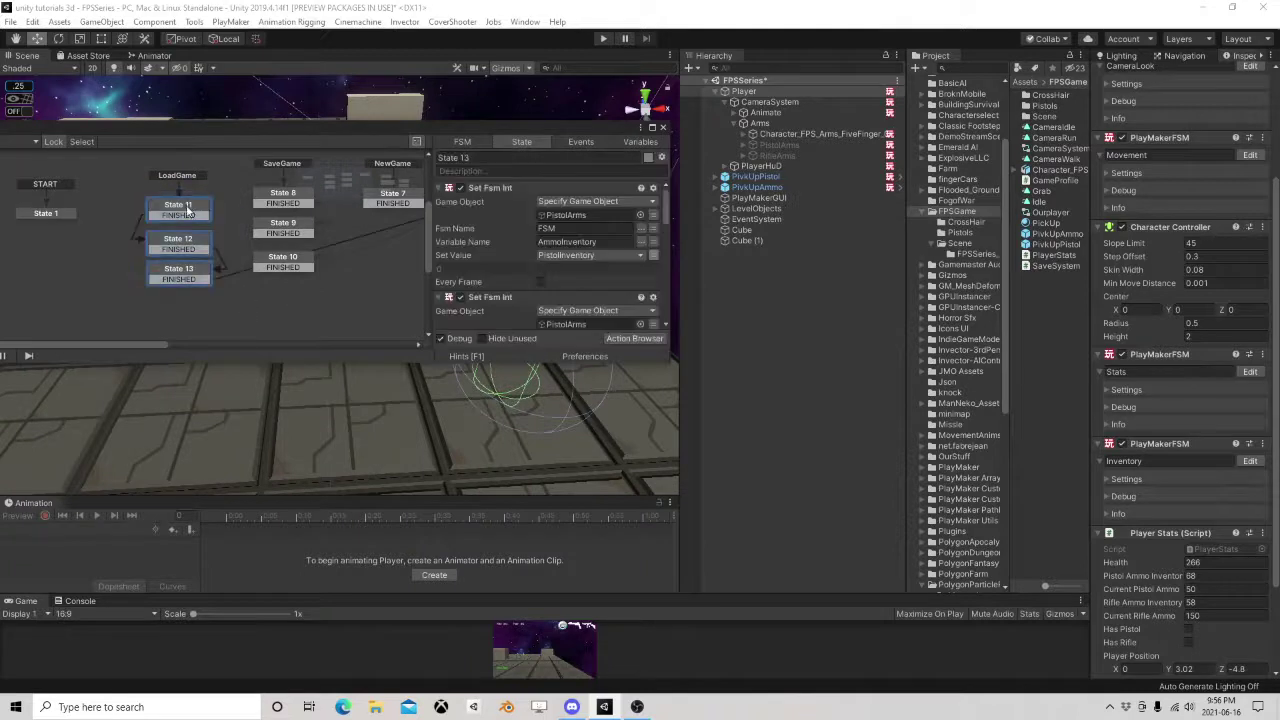
drag(186, 209, 200, 200)
scroll(250, 225, down, 1)
middle_drag(300, 200, 349, 242)
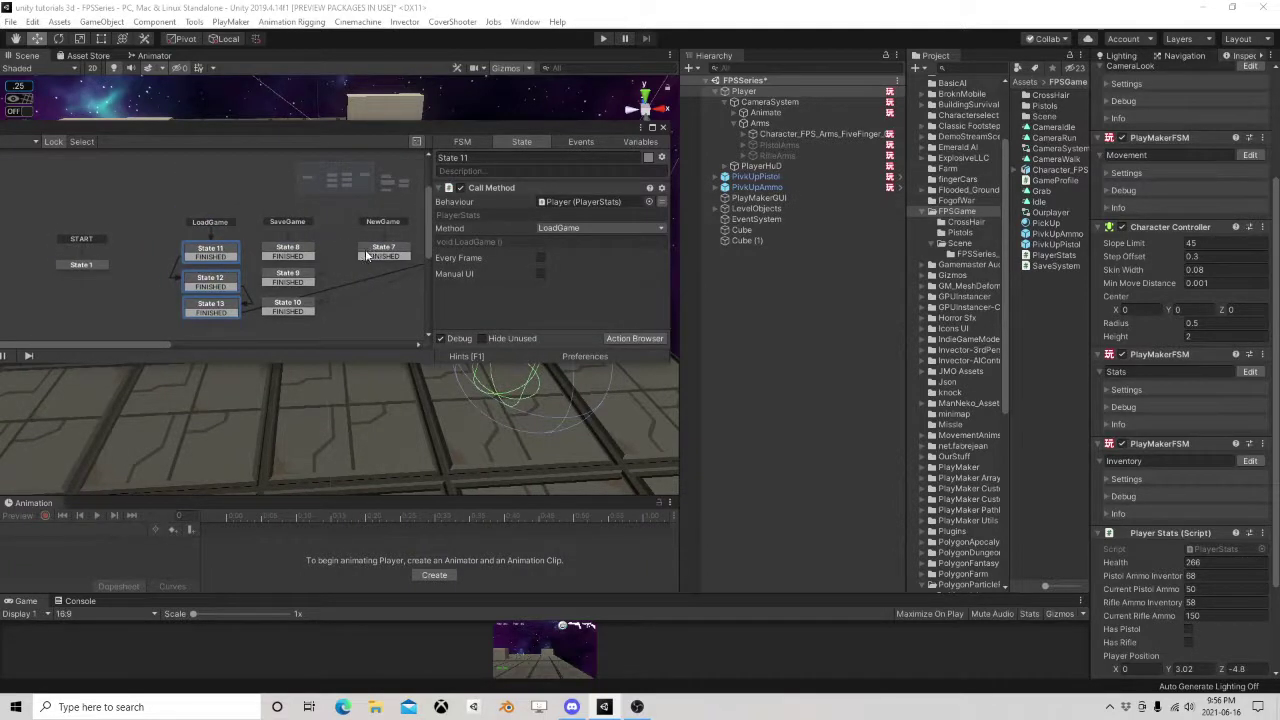
click(663, 129)
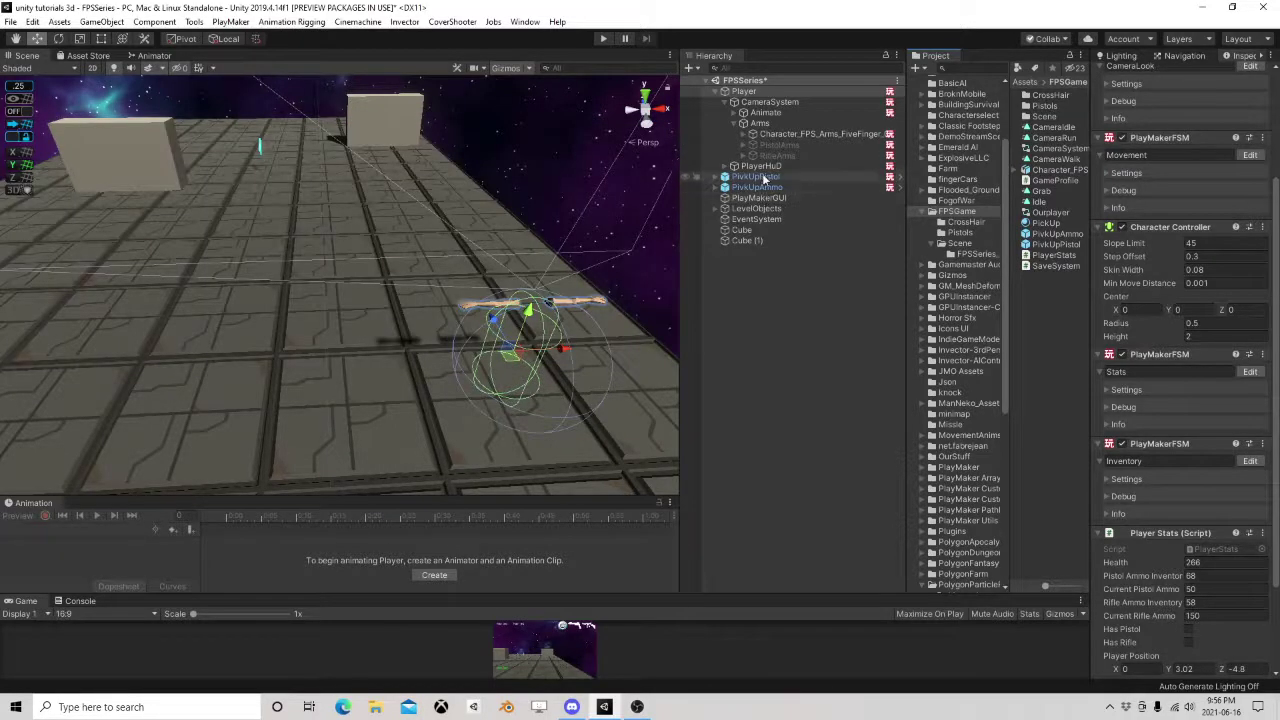
Activate the Pause object under PlayerHuD in the Player hierarchy.
click(743, 91)
click(743, 123)
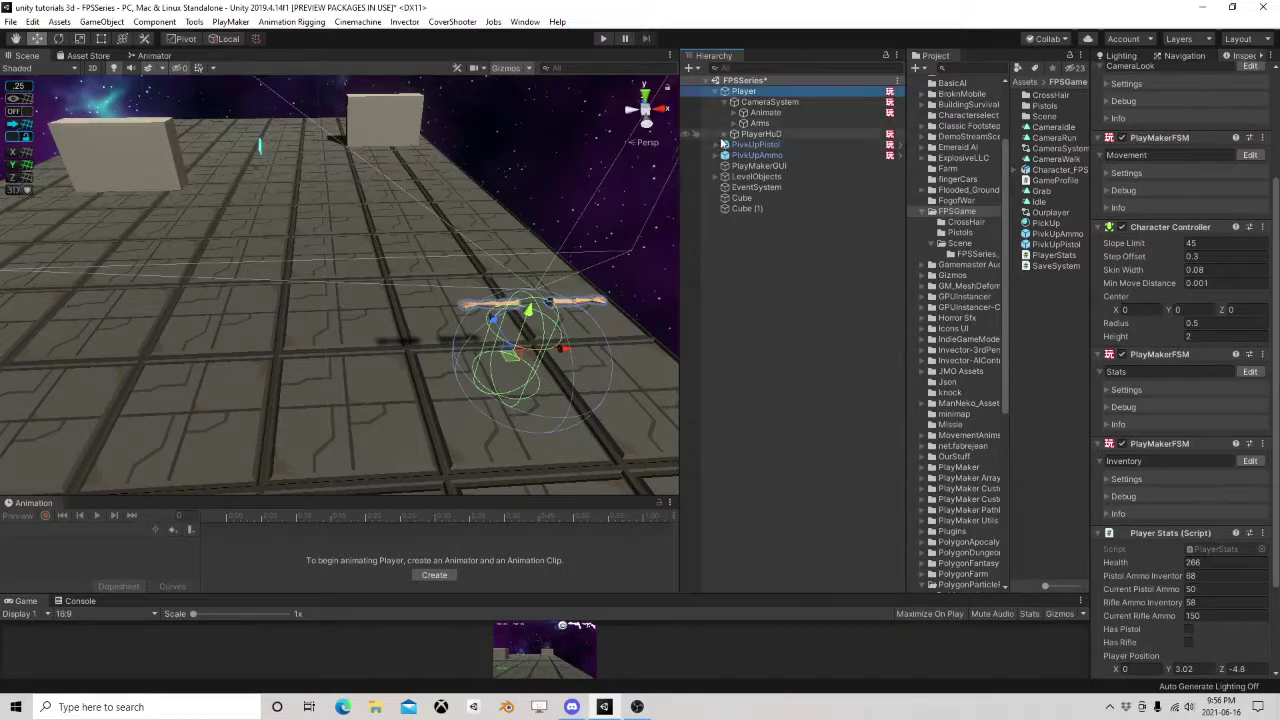
click(726, 135)
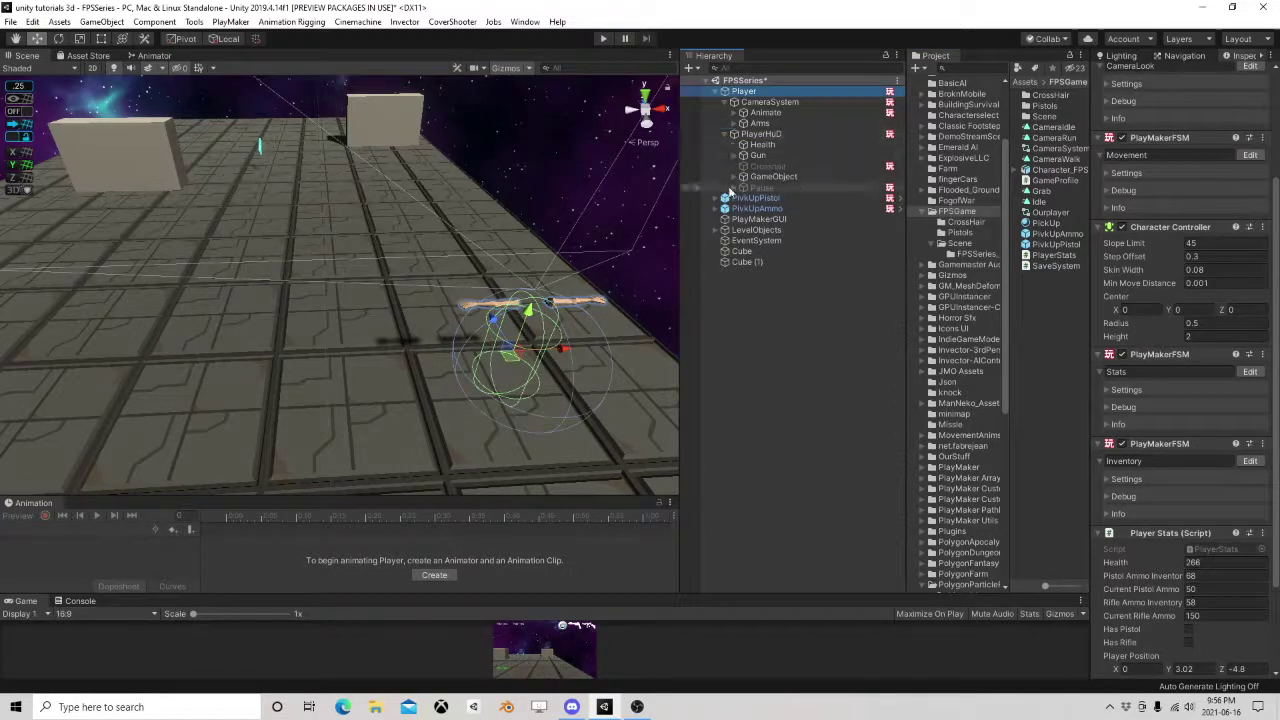
click(764, 188)
click(736, 188)
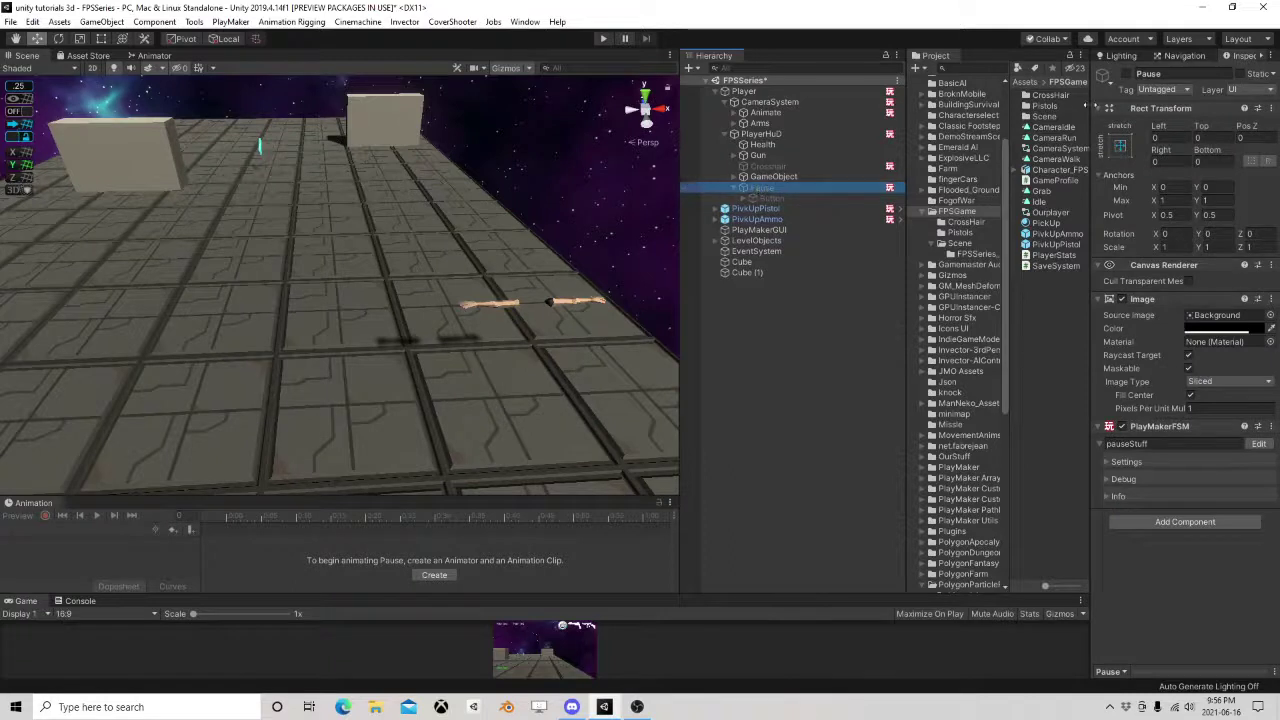
click(1126, 74)
Duplicate the Pause screen's Button and place the copy above the original at about Pos Y -125.5.
click(772, 198)
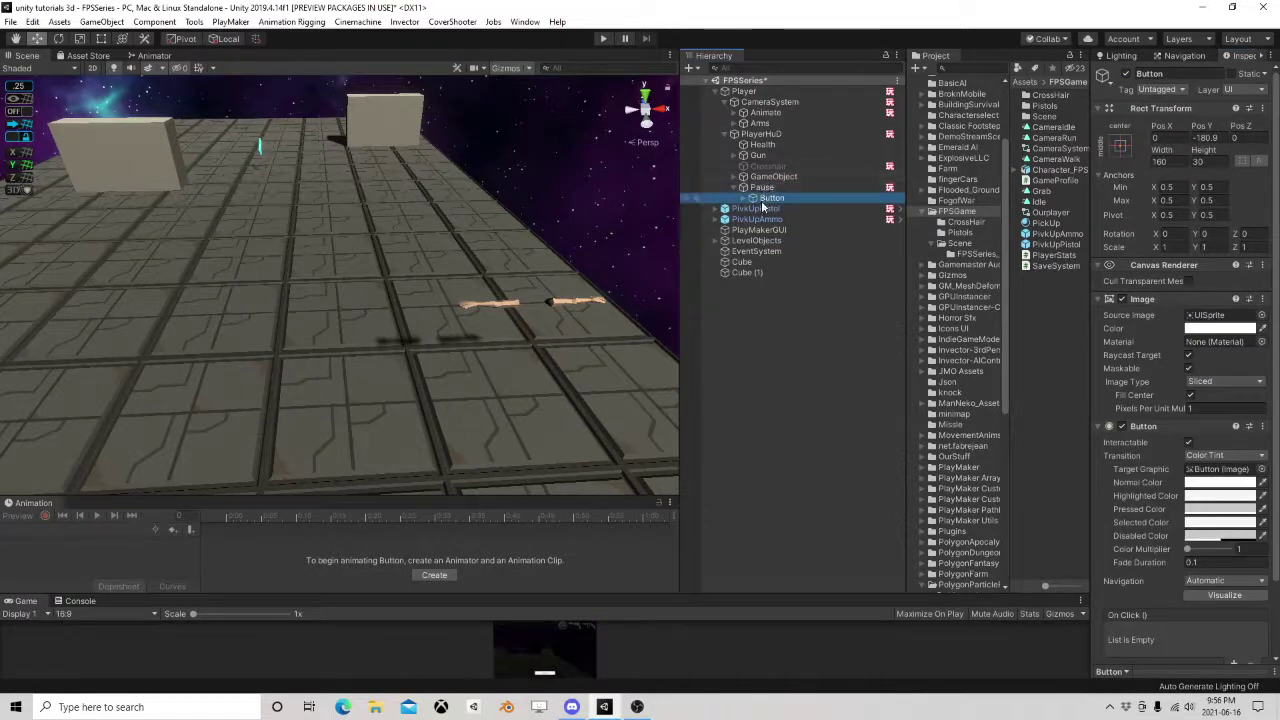
key(ctrl+d)
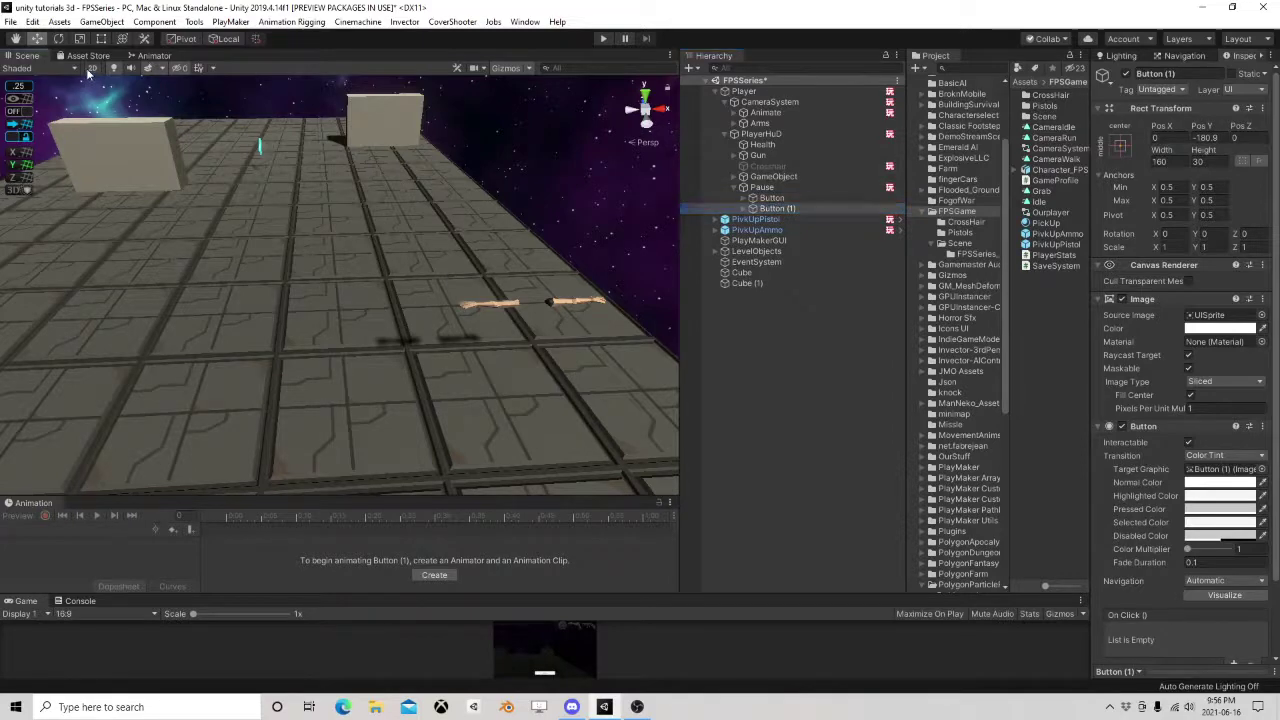
double_click(772, 208)
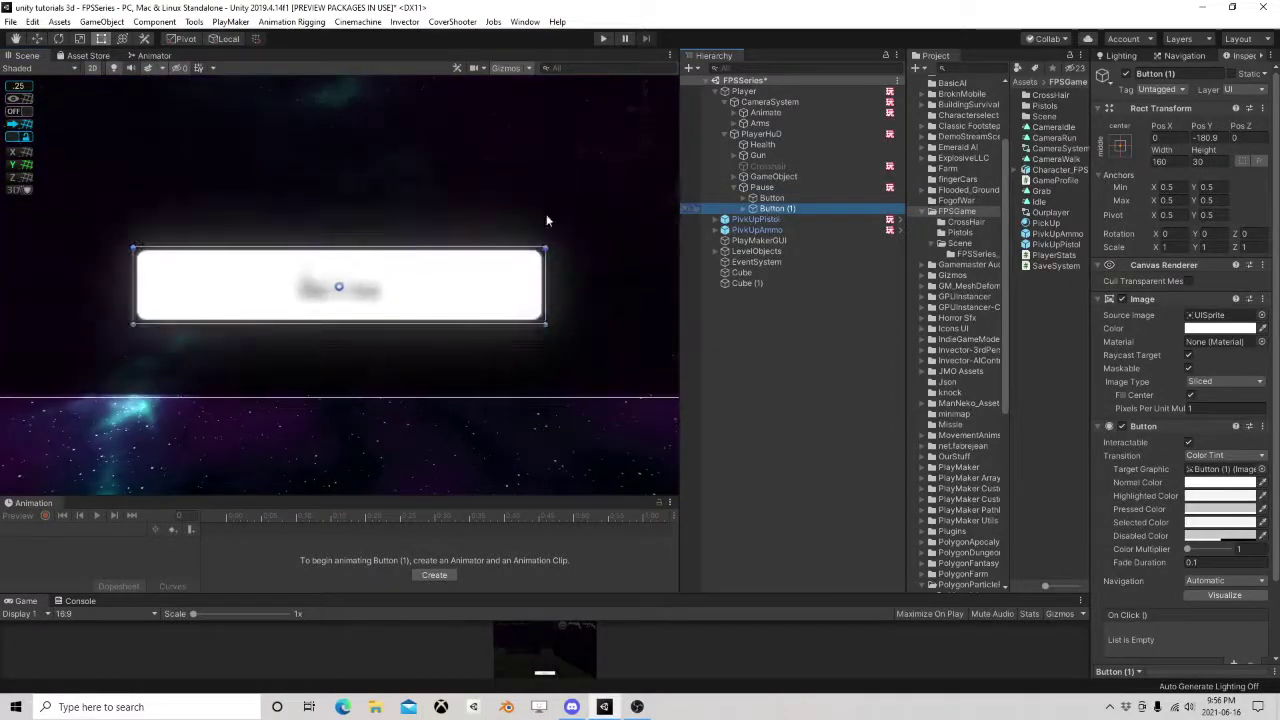
scroll(423, 211, down, 2)
click(37, 38)
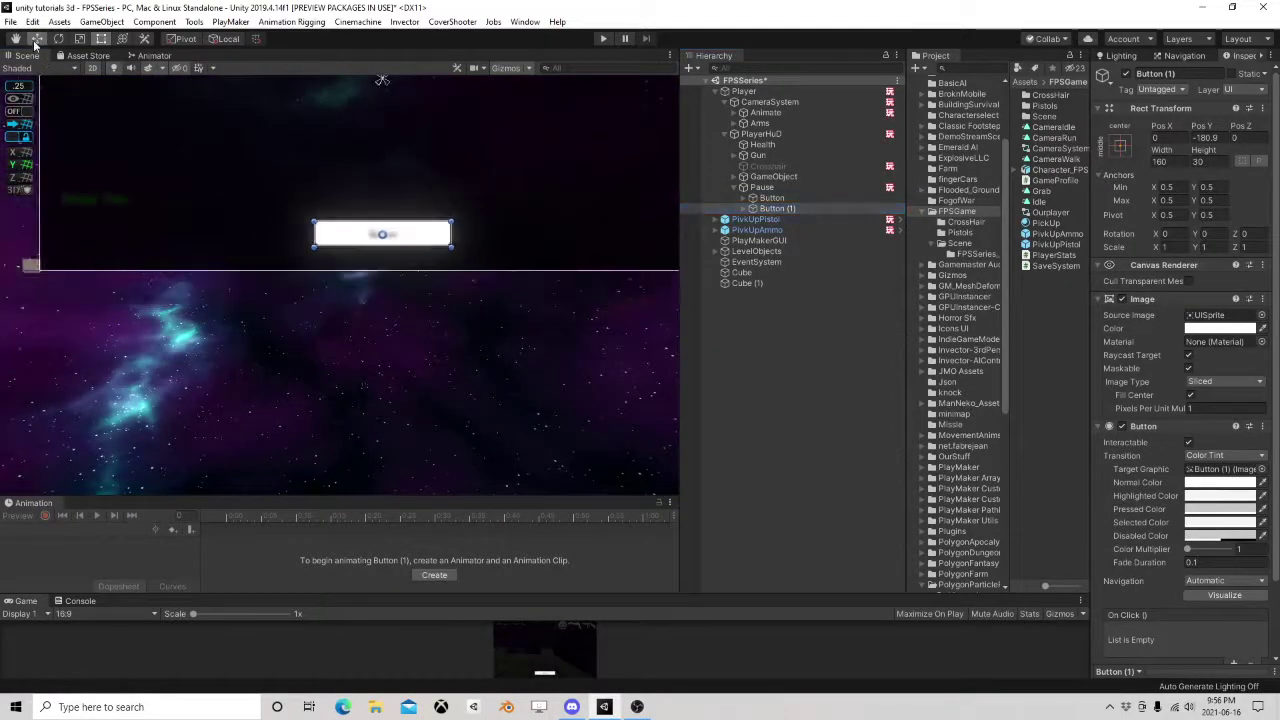
middle_drag(435, 148, 418, 273)
drag(375, 295, 422, 248)
Set the text of the duplicated Pause button to Save and rename the button object Save.
click(745, 208)
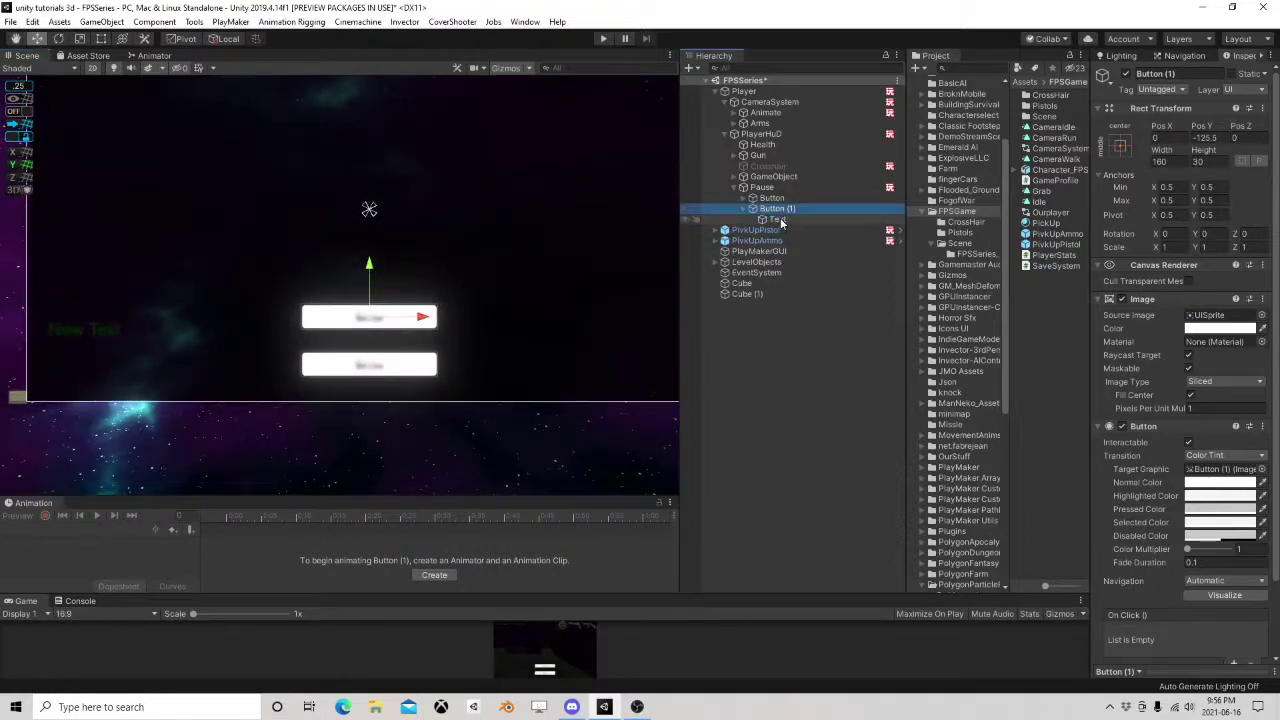
click(777, 219)
click(1155, 337)
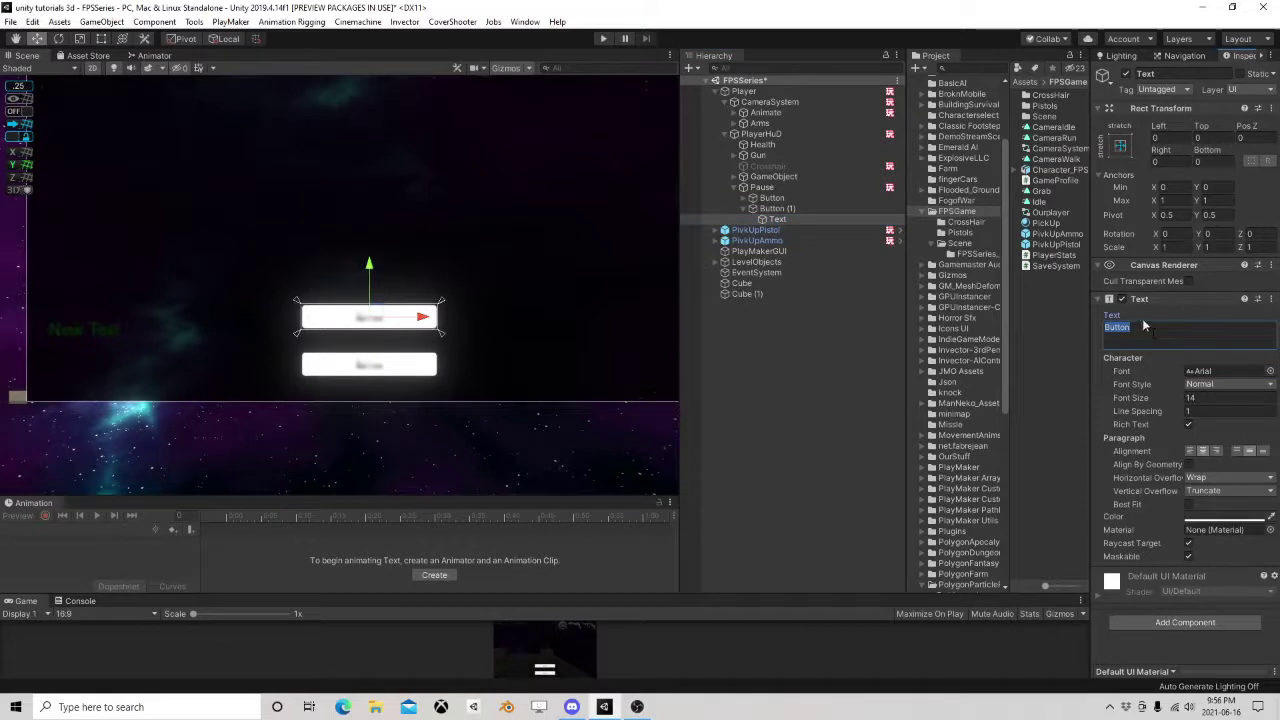
text(Save)
click(742, 207)
click(776, 209)
click(778, 209)
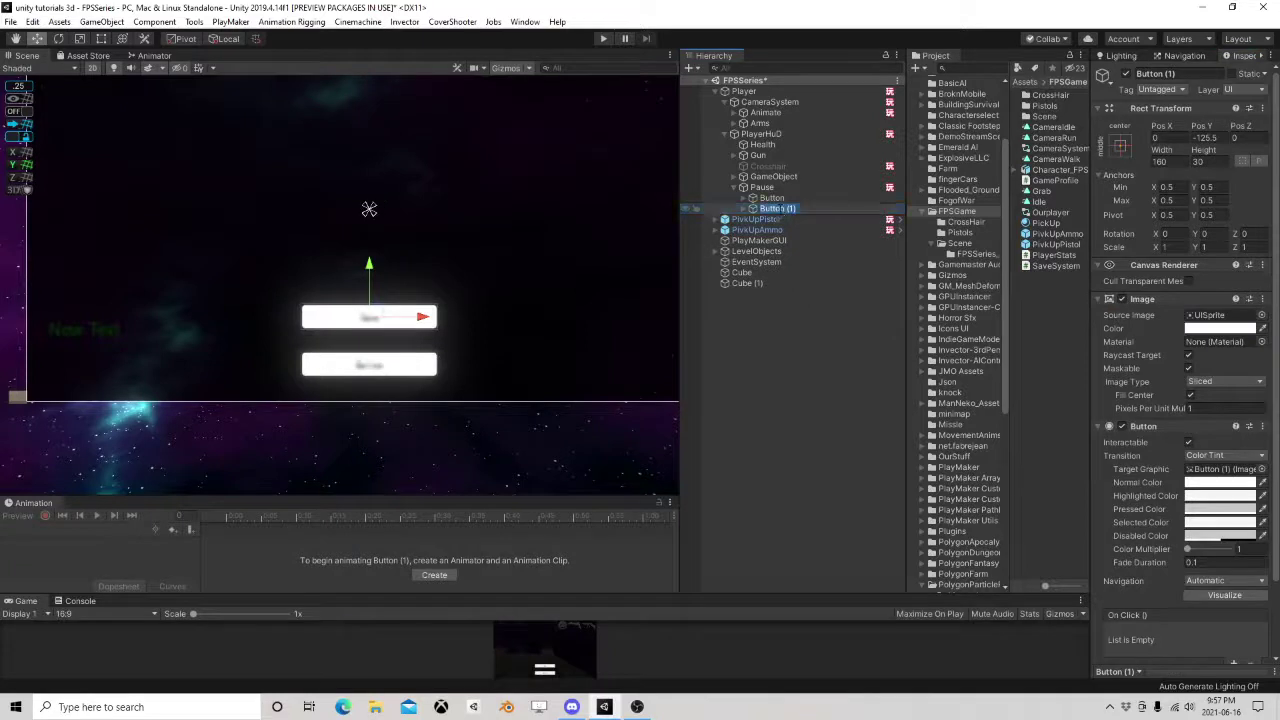
text(Save)
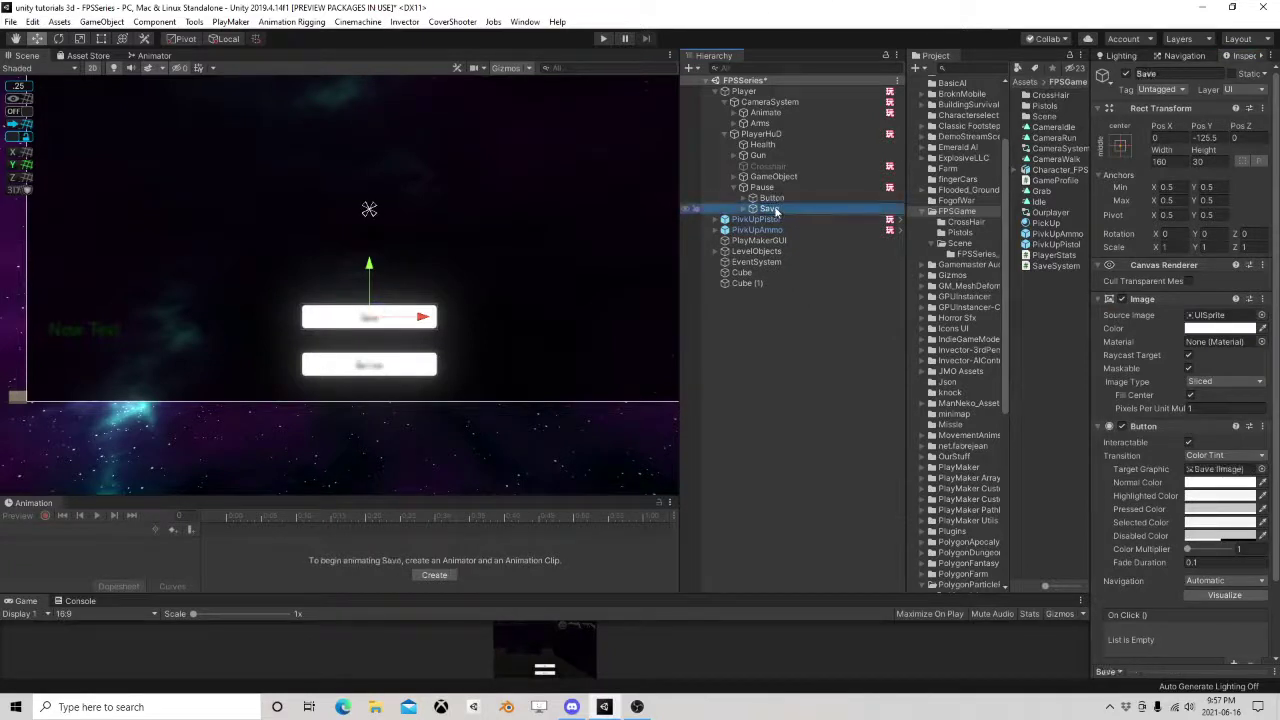
Rename the Pause screen's original Button object Close and set its text to Resume Game.
click(771, 199)
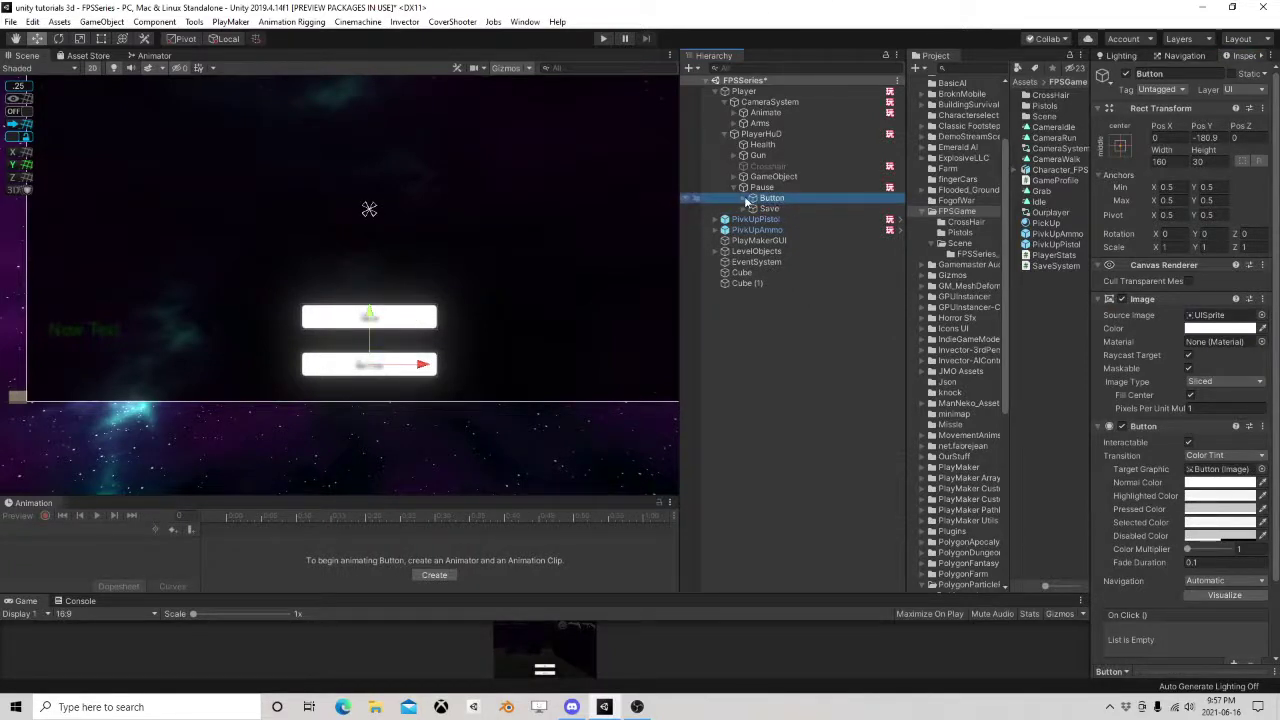
click(745, 199)
click(771, 199)
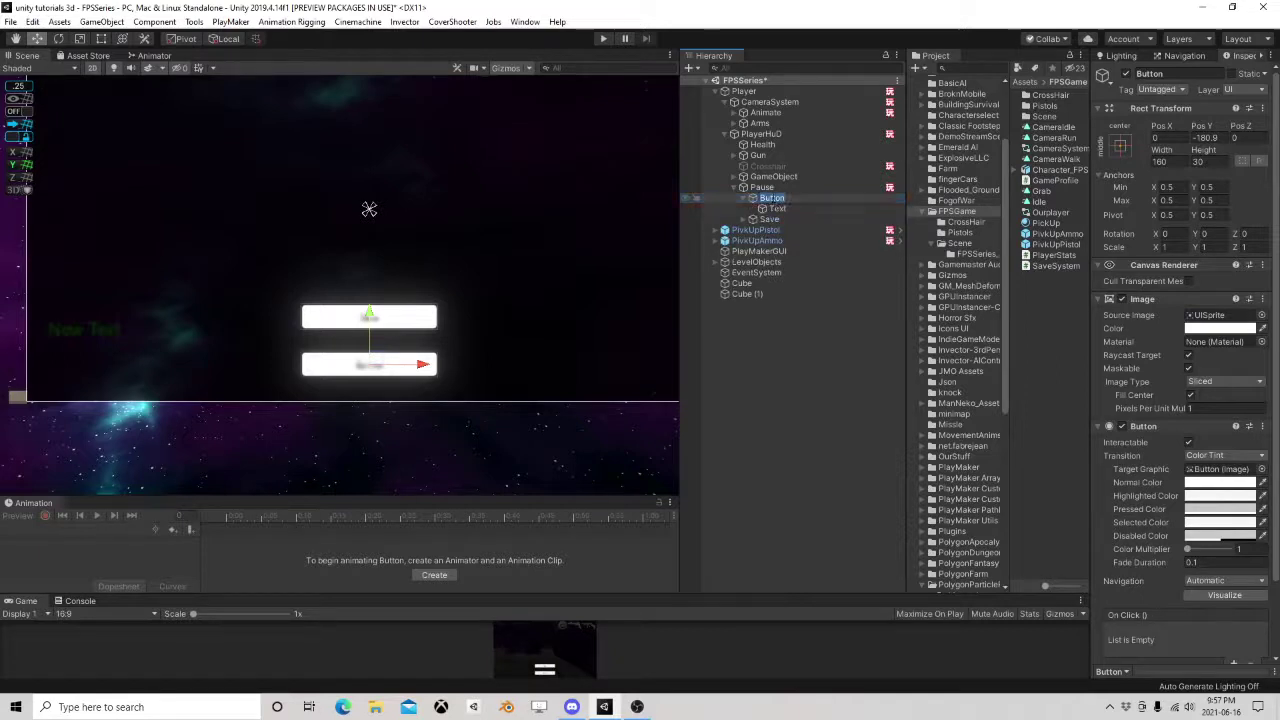
text(Close)
key(Return)
click(806, 210)
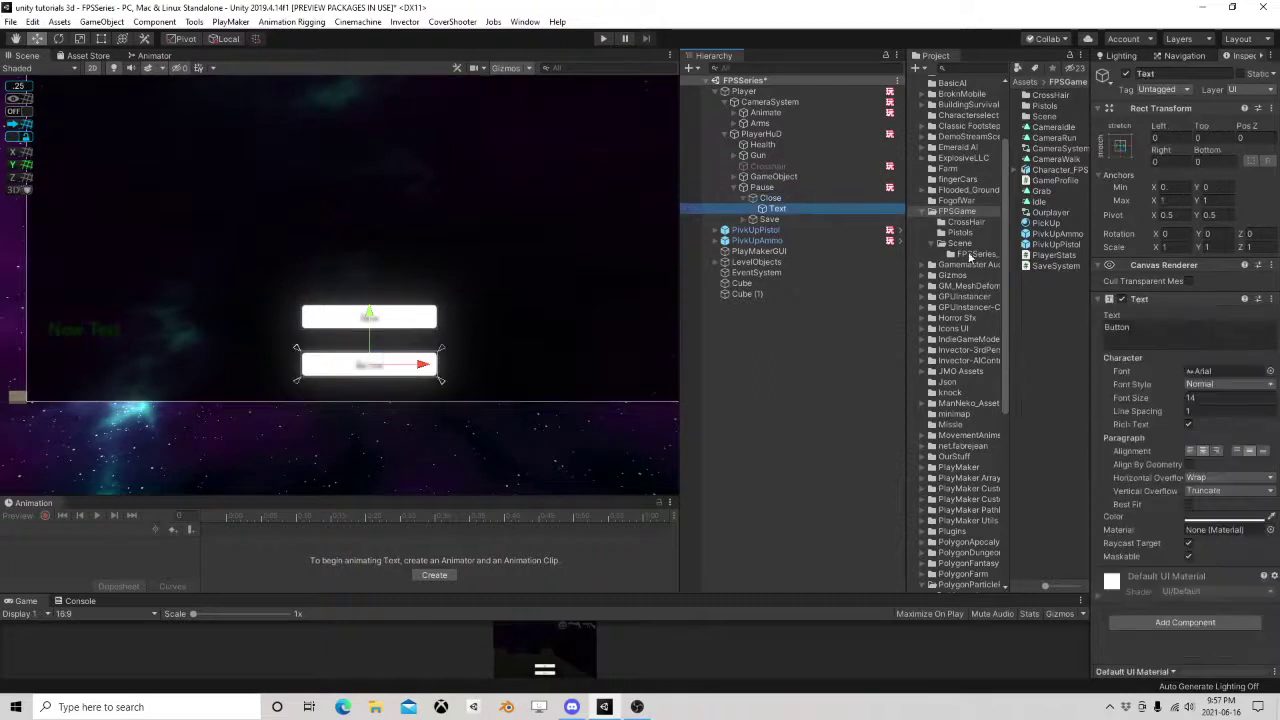
click(1178, 332)
text(Resume Game)
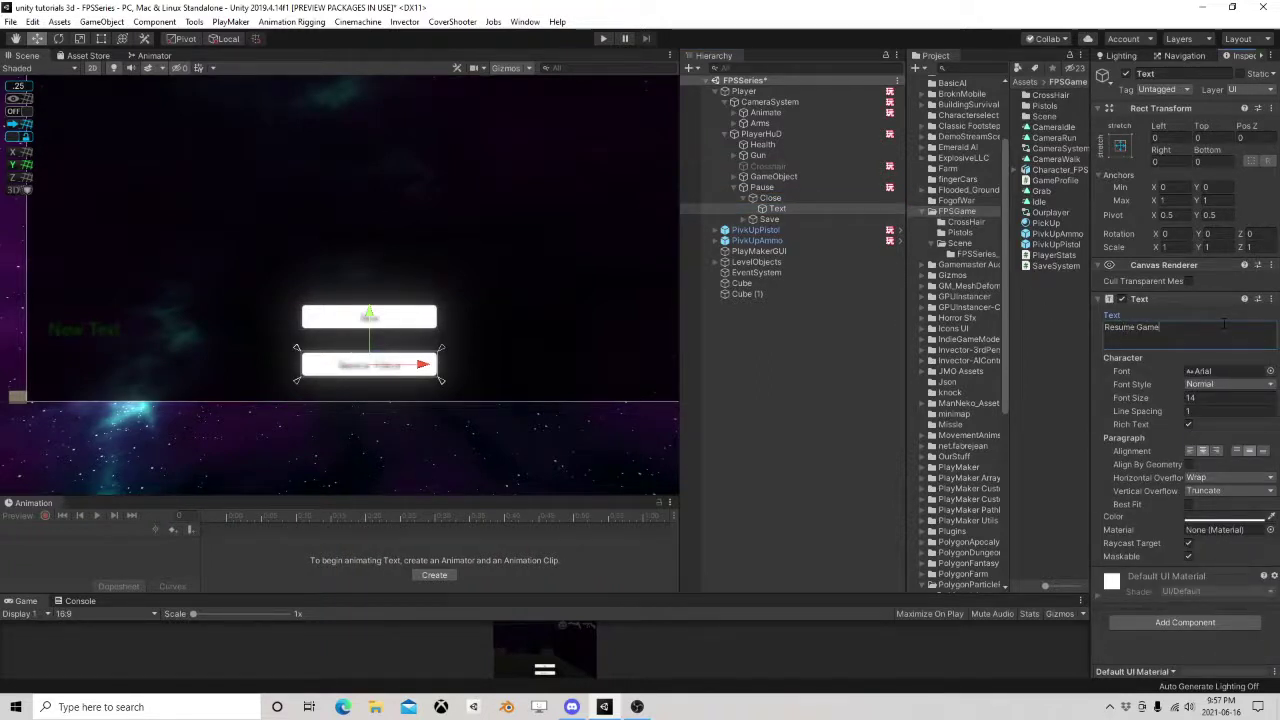
Scale the Text objects of both Close and Save to 0.5 in X and Y and raise their font size to 20.
click(744, 219)
scroll(459, 247, down, 4)
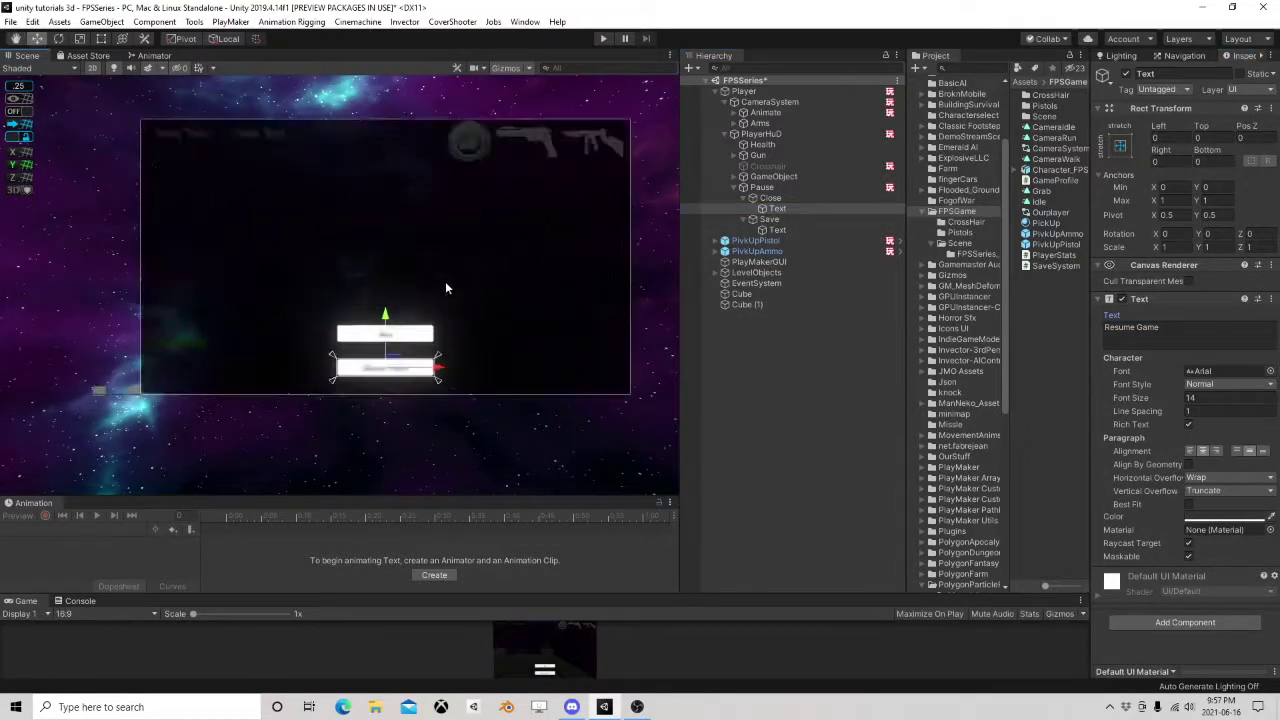
scroll(445, 288, up, 3)
click(860, 230)
ctrl+click(866, 208)
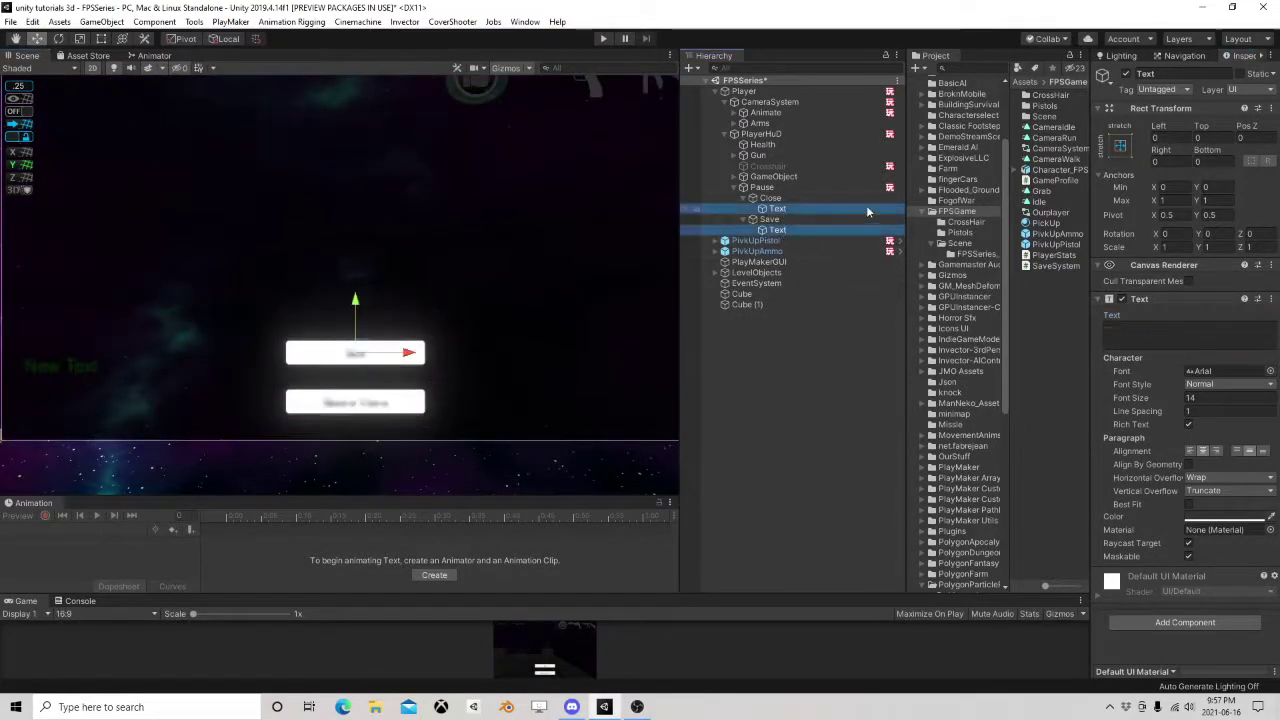
click(1179, 246)
text(.5)
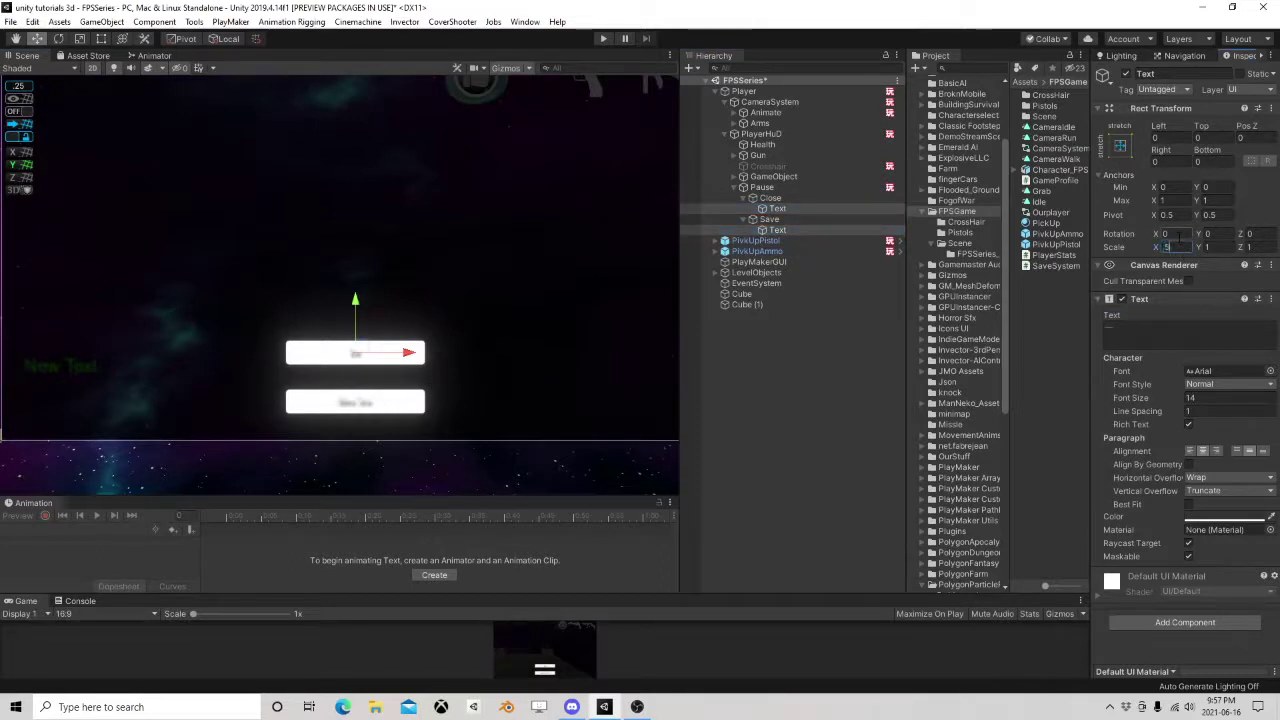
key(Tab)
text(.5)
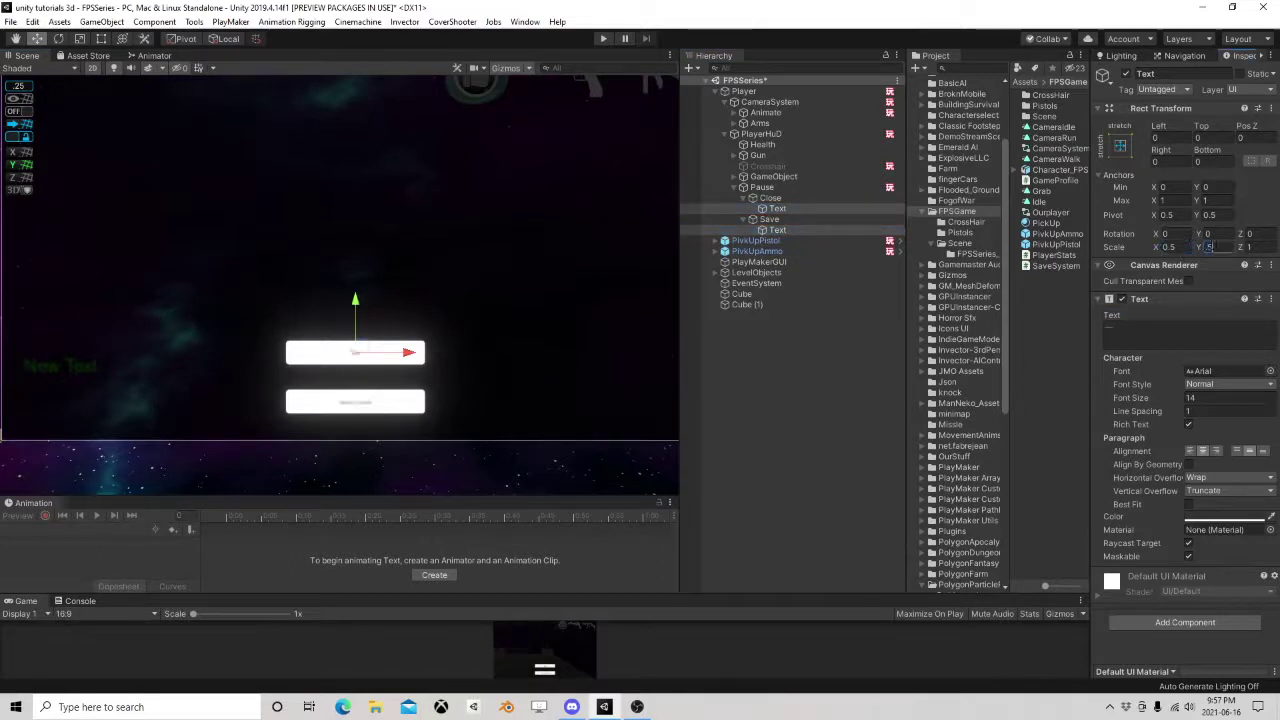
click(101, 38)
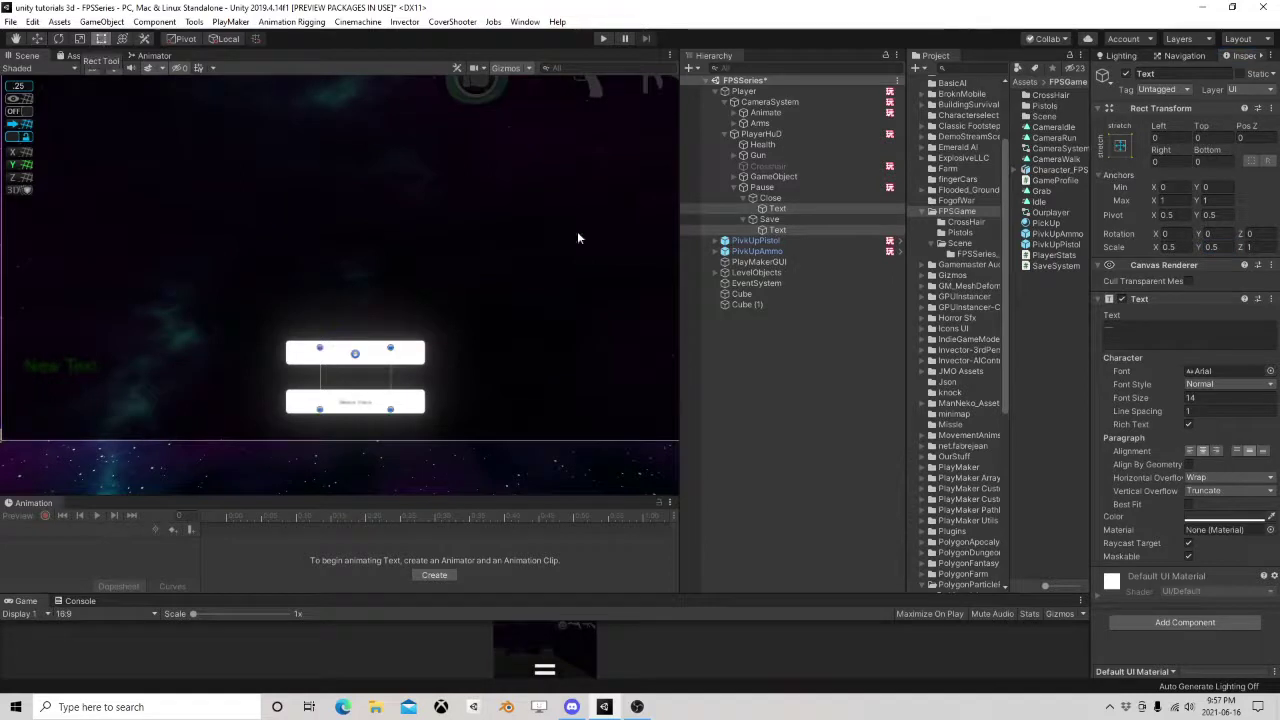
drag(1164, 396, 1172, 400)
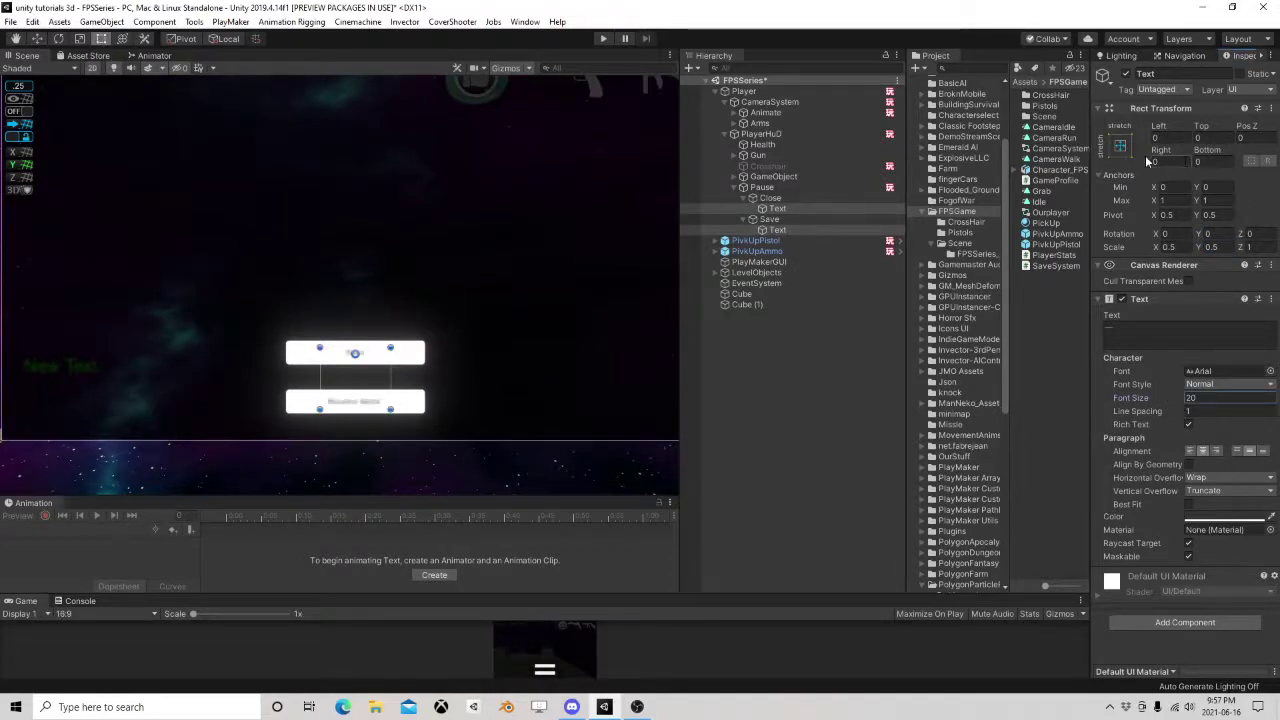
Anchor both button texts to middle center with width 250 and height 40, and increase their font size to 38.
click(1120, 146)
click(1208, 278)
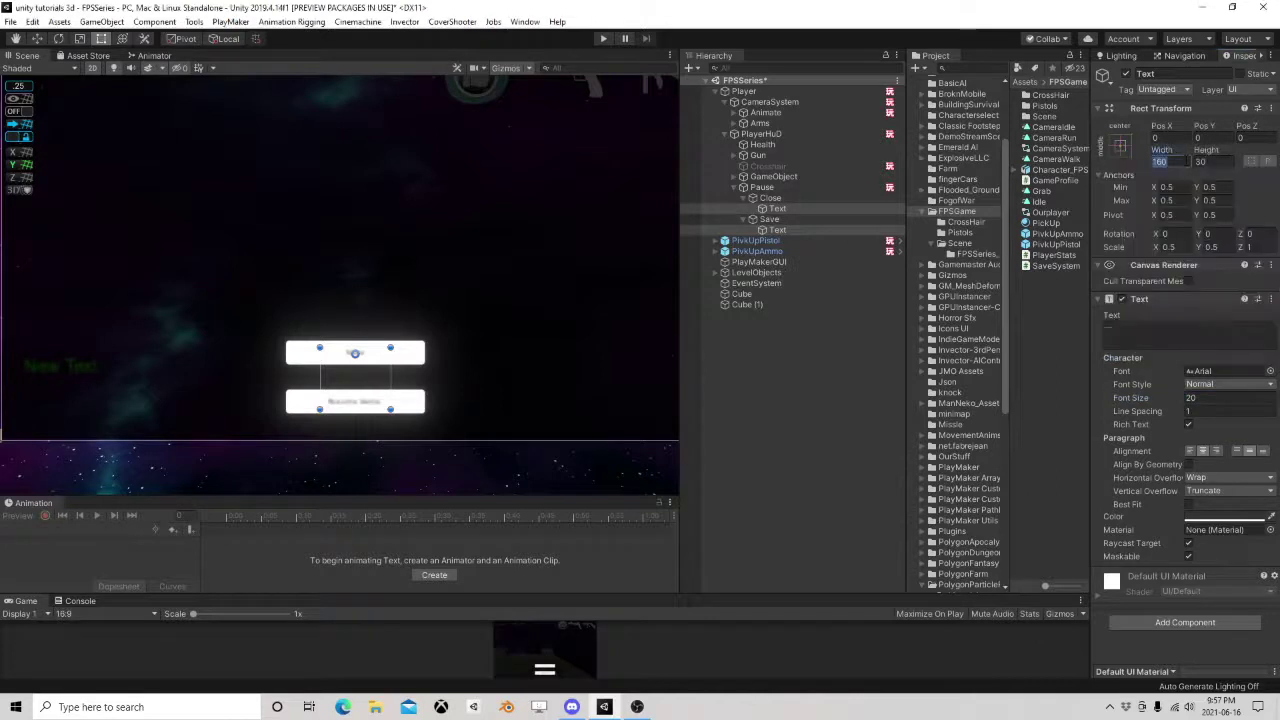
text(200)
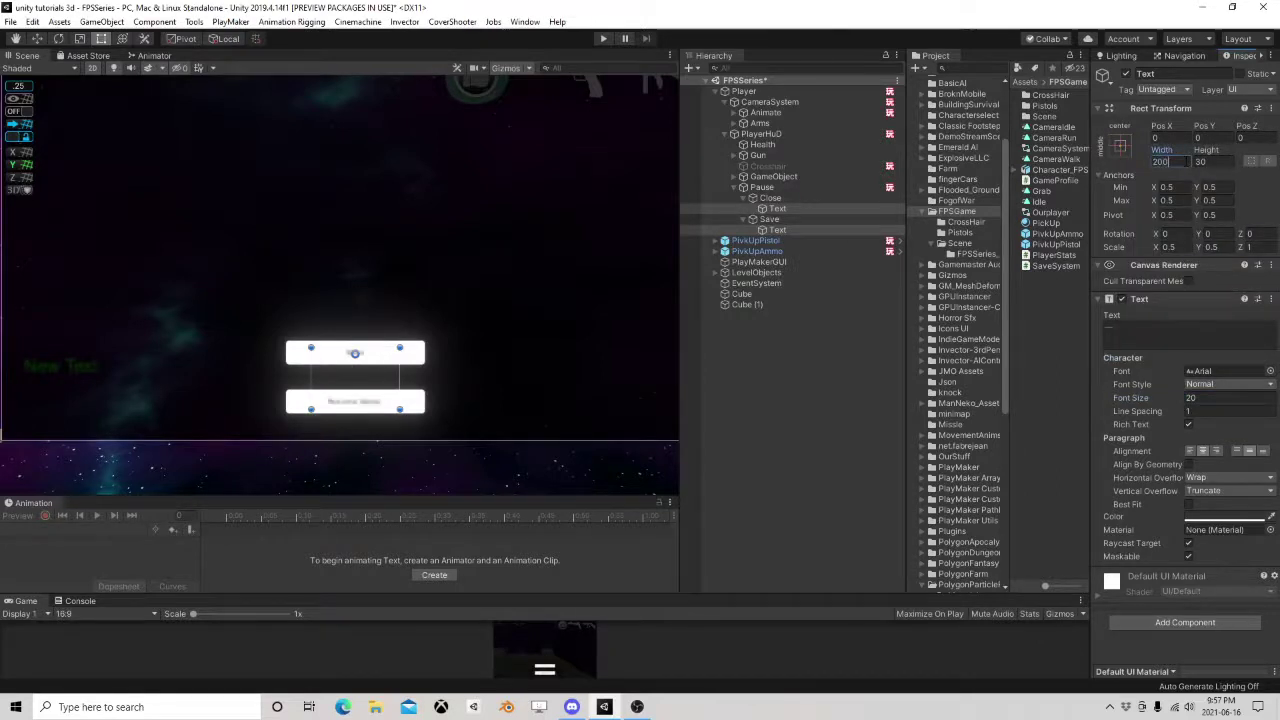
key(BackSpace)
key(BackSpace)
text(50)
key(Tab)
text(40)
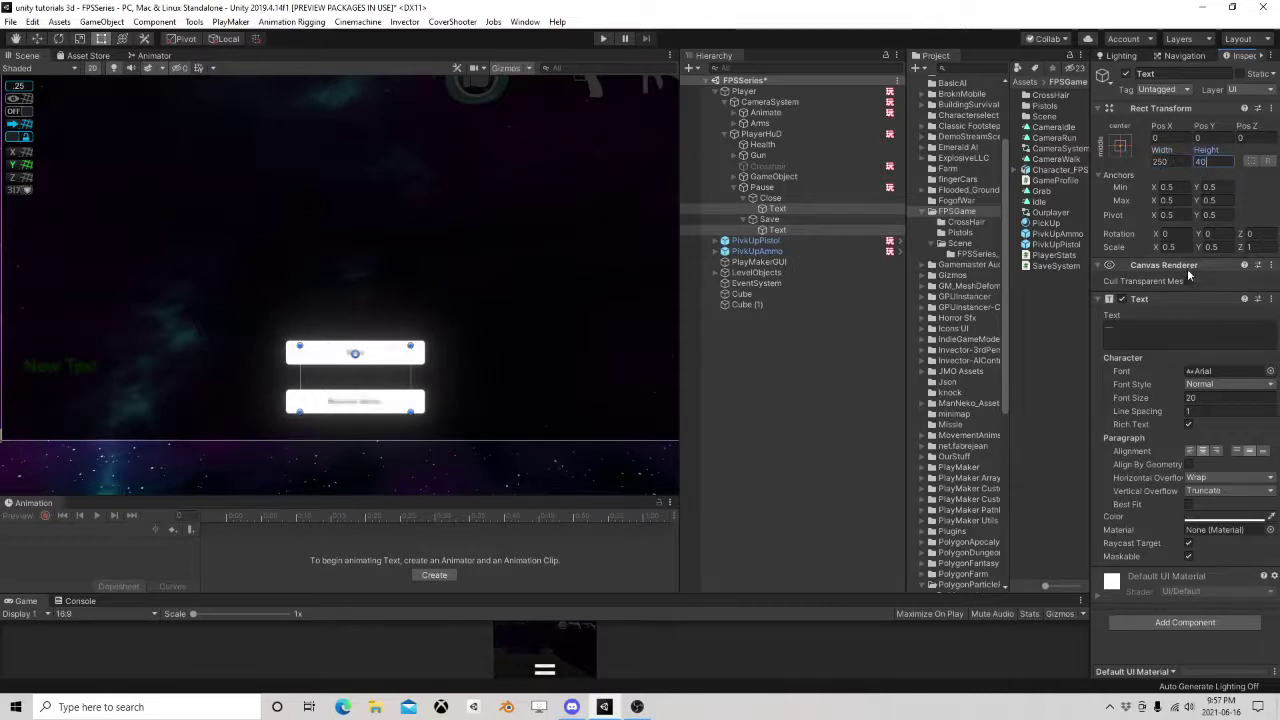
drag(1172, 400, 1171, 398)
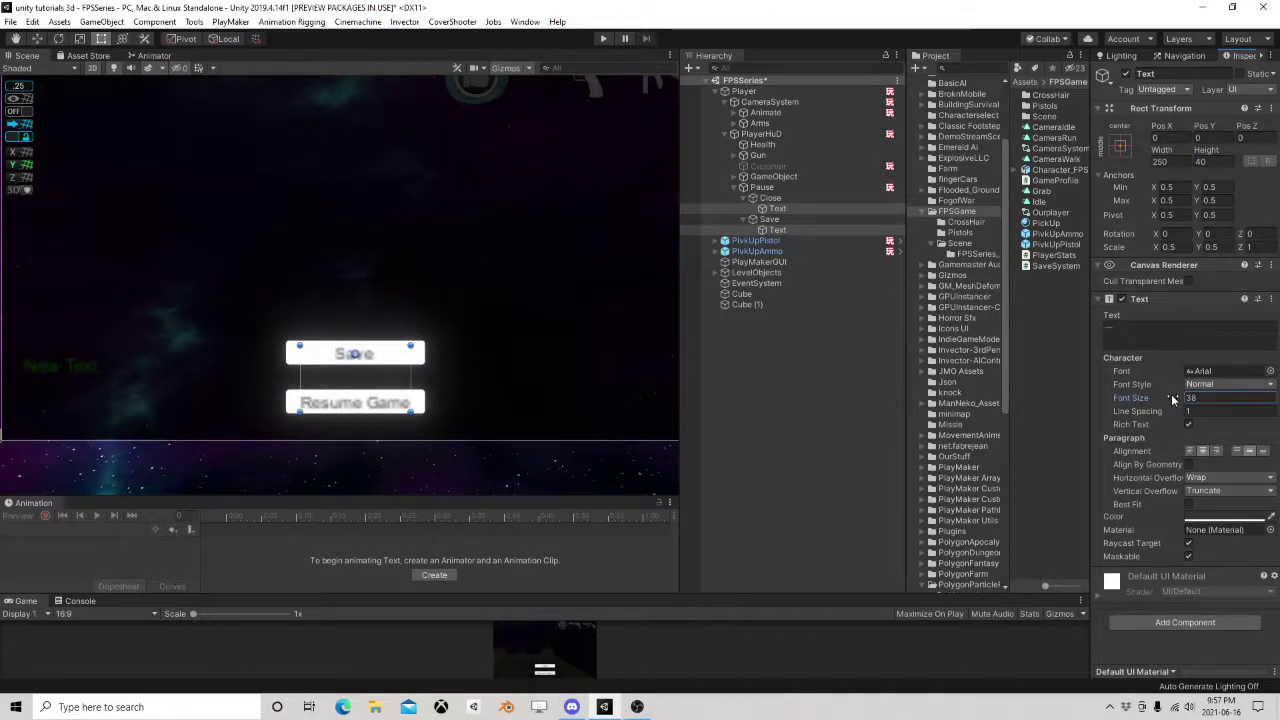
Try several fonts on both button texts, settle on LiberationSans-Regular, and collapse the Close and Save objects in the hierarchy.
click(1270, 371)
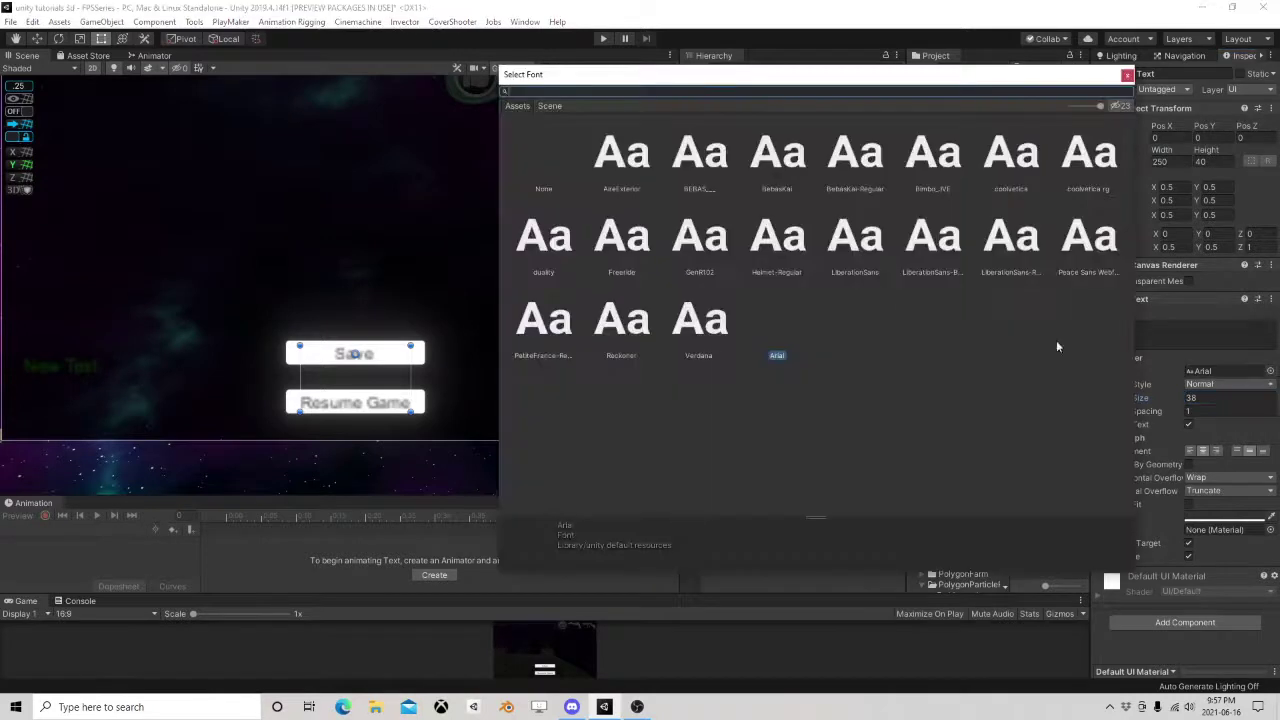
click(688, 232)
click(650, 169)
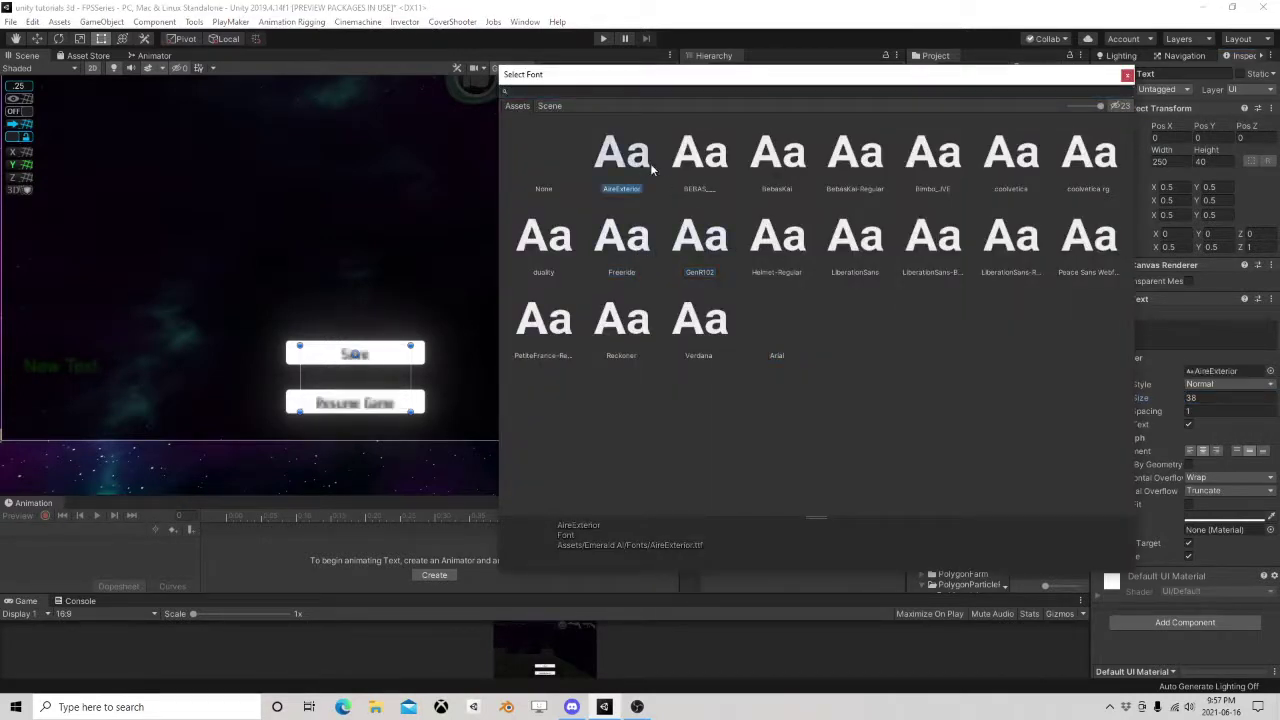
click(692, 166)
click(794, 162)
click(862, 168)
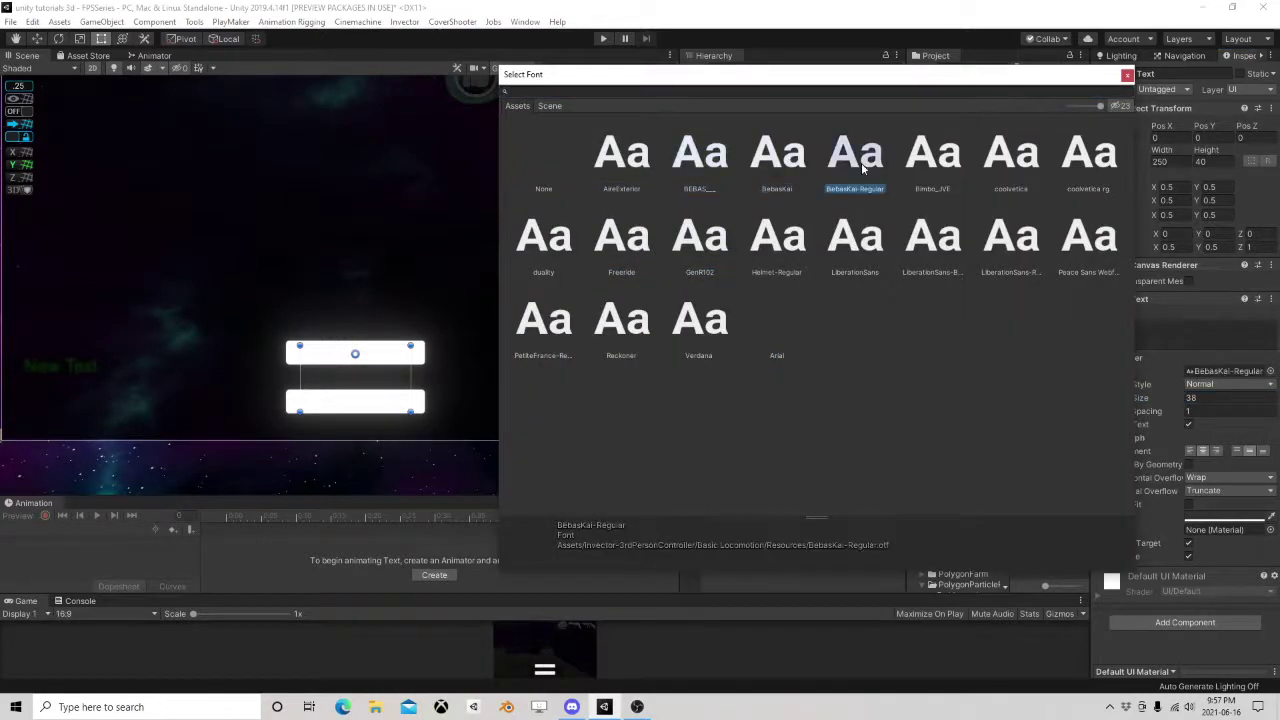
click(962, 168)
click(944, 244)
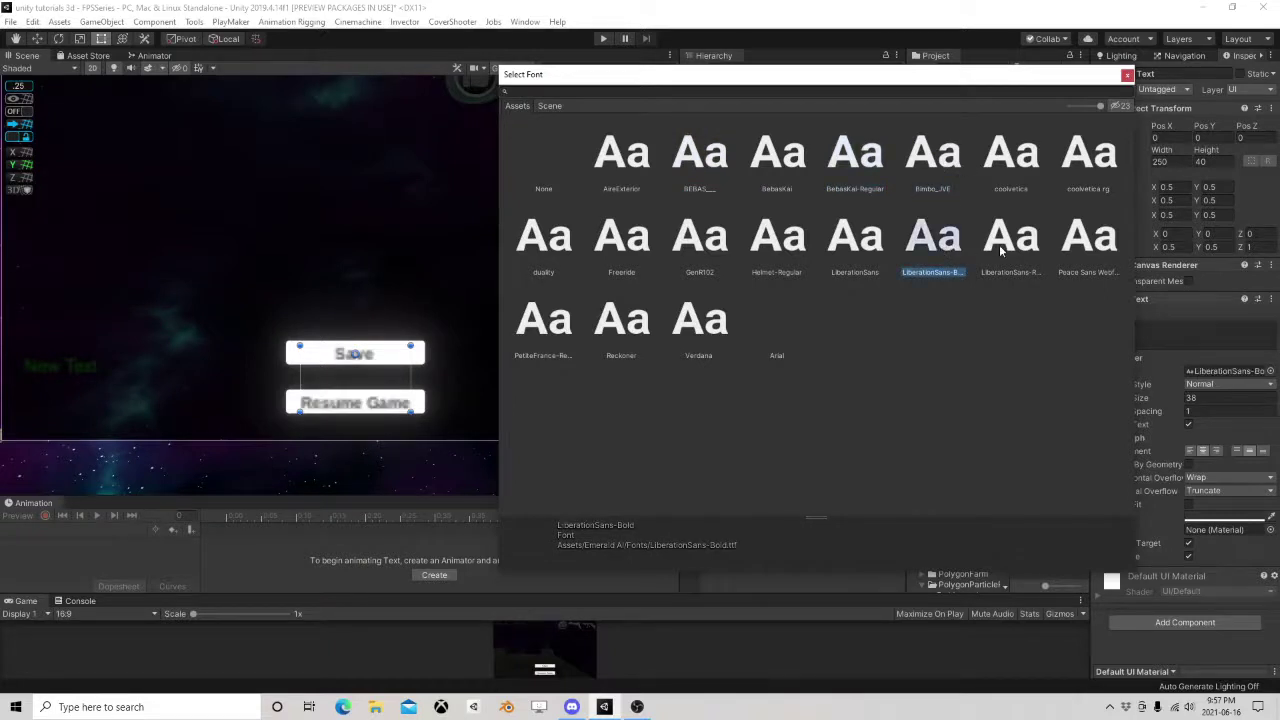
click(1000, 250)
click(624, 330)
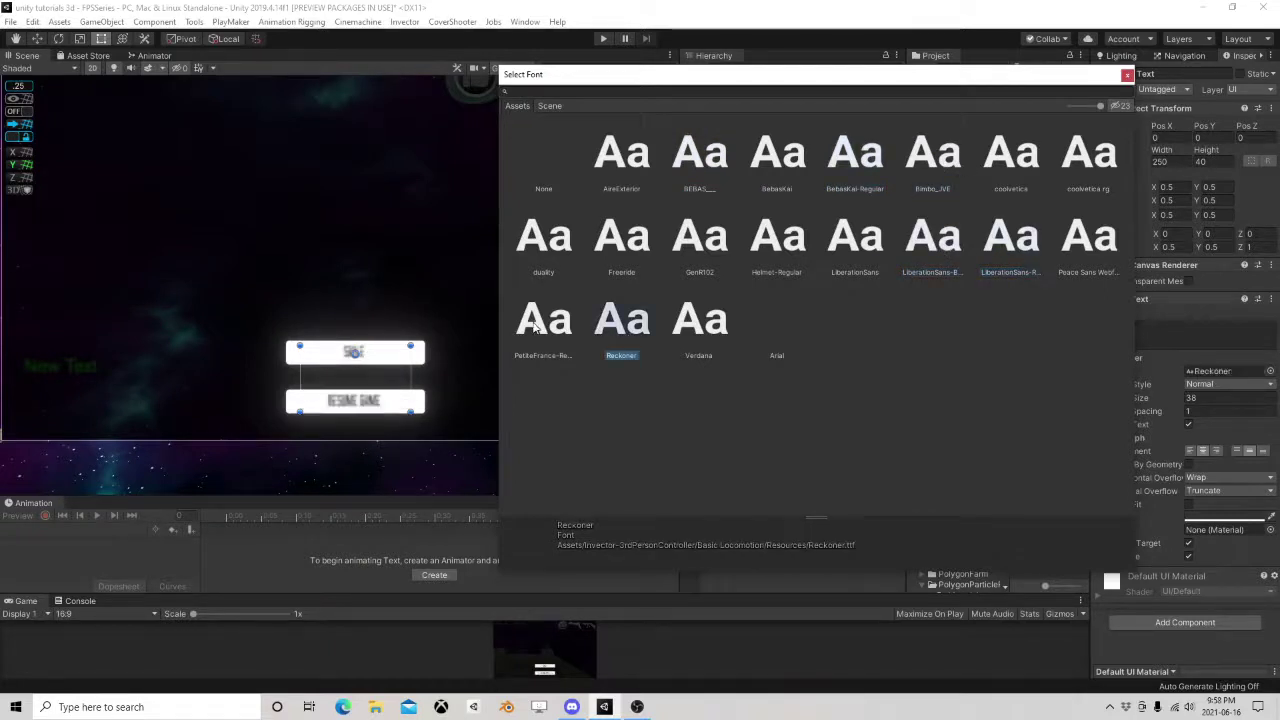
click(538, 325)
click(538, 245)
click(727, 322)
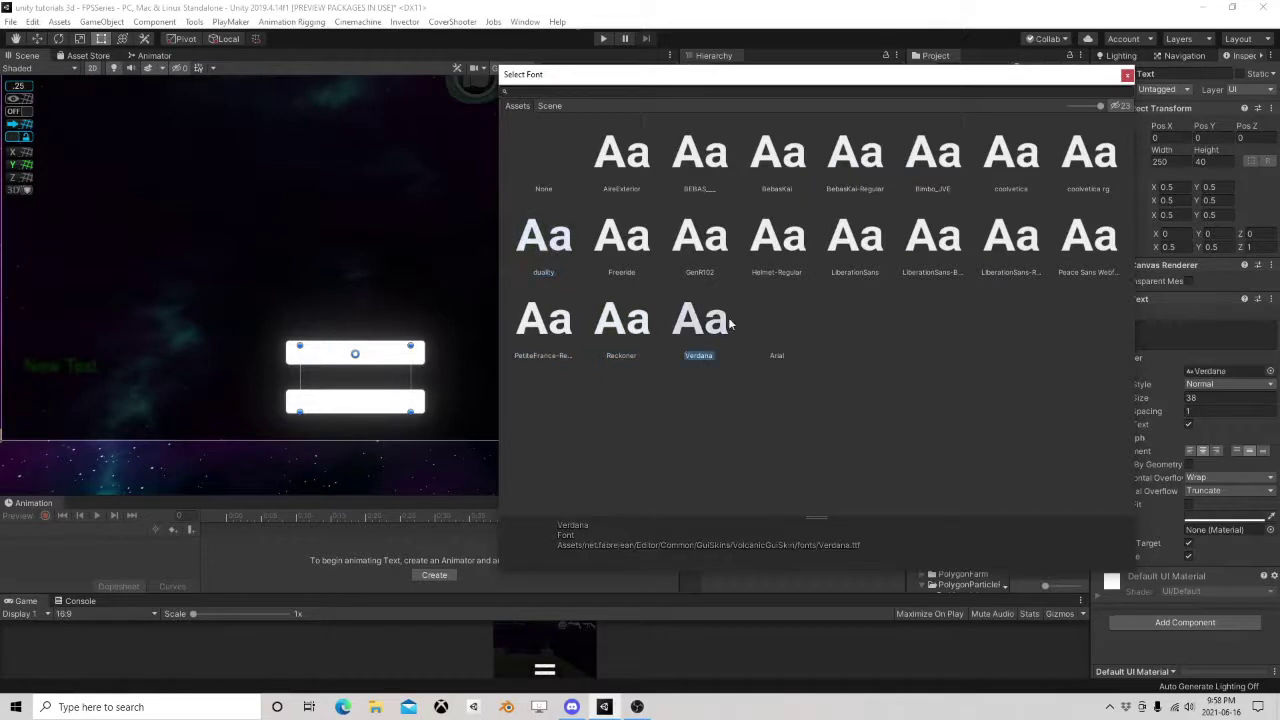
click(1088, 240)
click(987, 245)
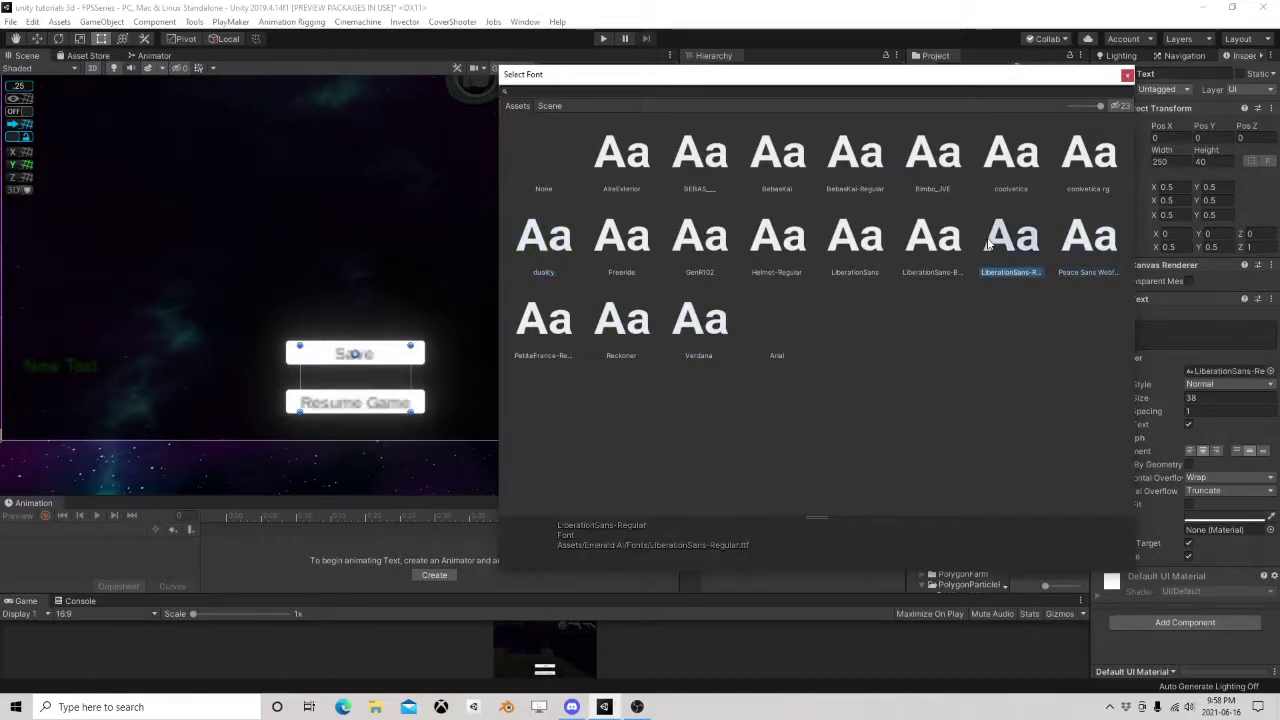
click(1126, 76)
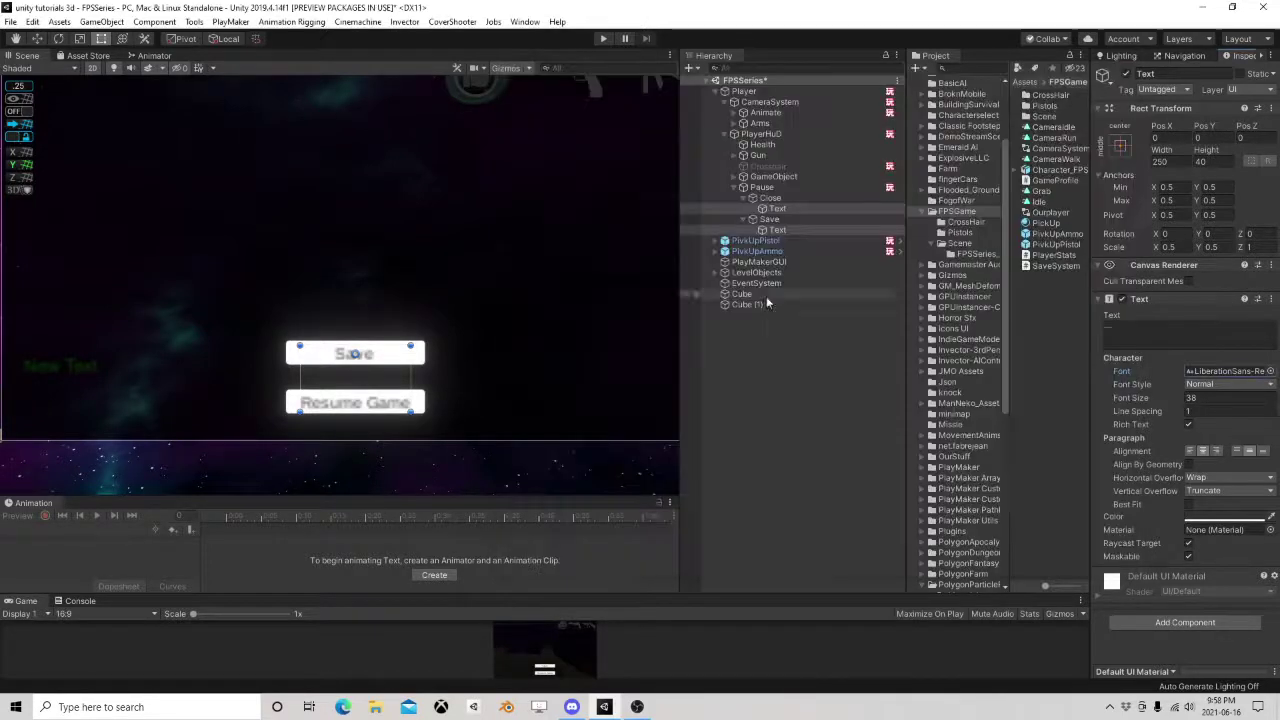
click(805, 369)
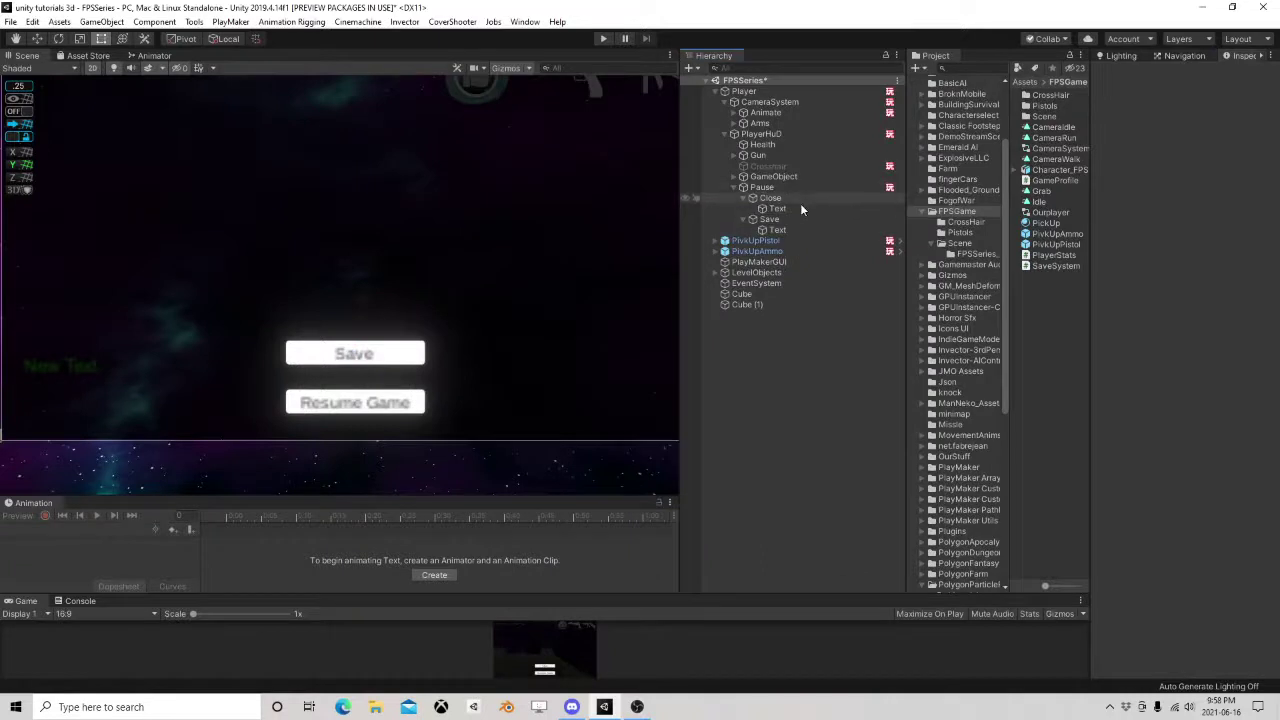
click(743, 198)
click(744, 207)
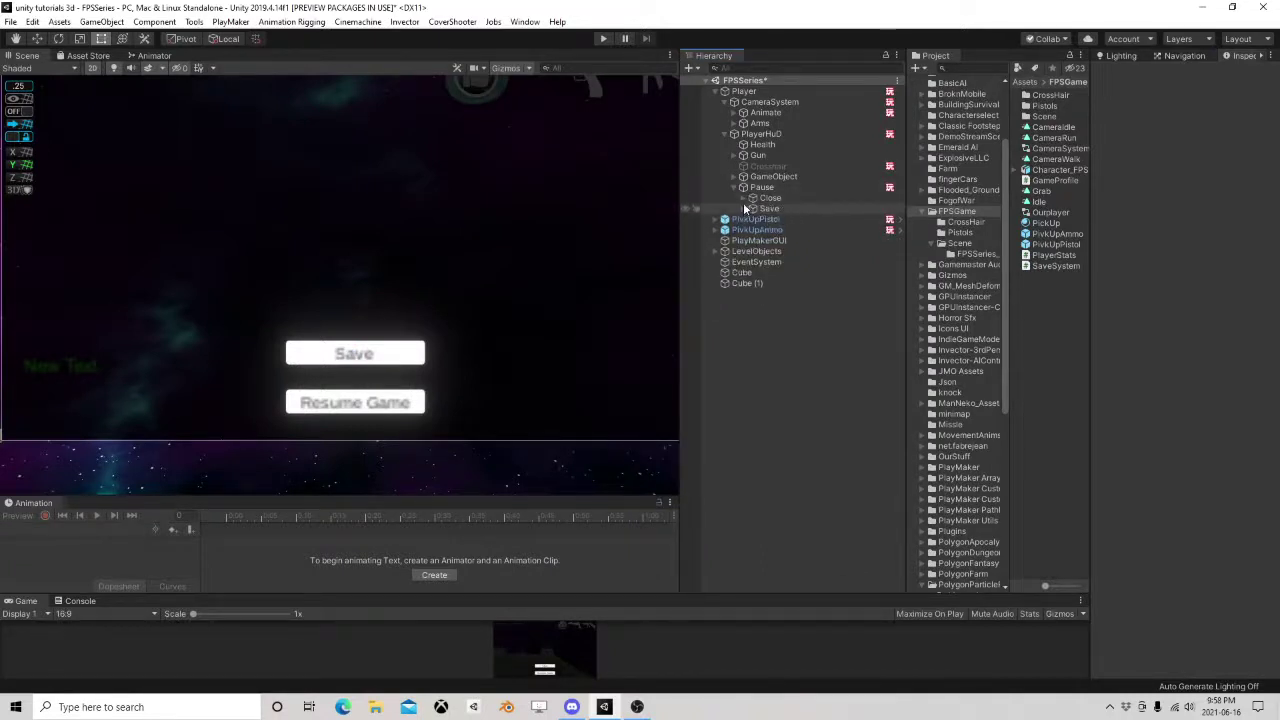
Examine State 1 and State 2 of the PlayerHuD FSM, then close the FSM editor.
click(758, 92)
click(765, 102)
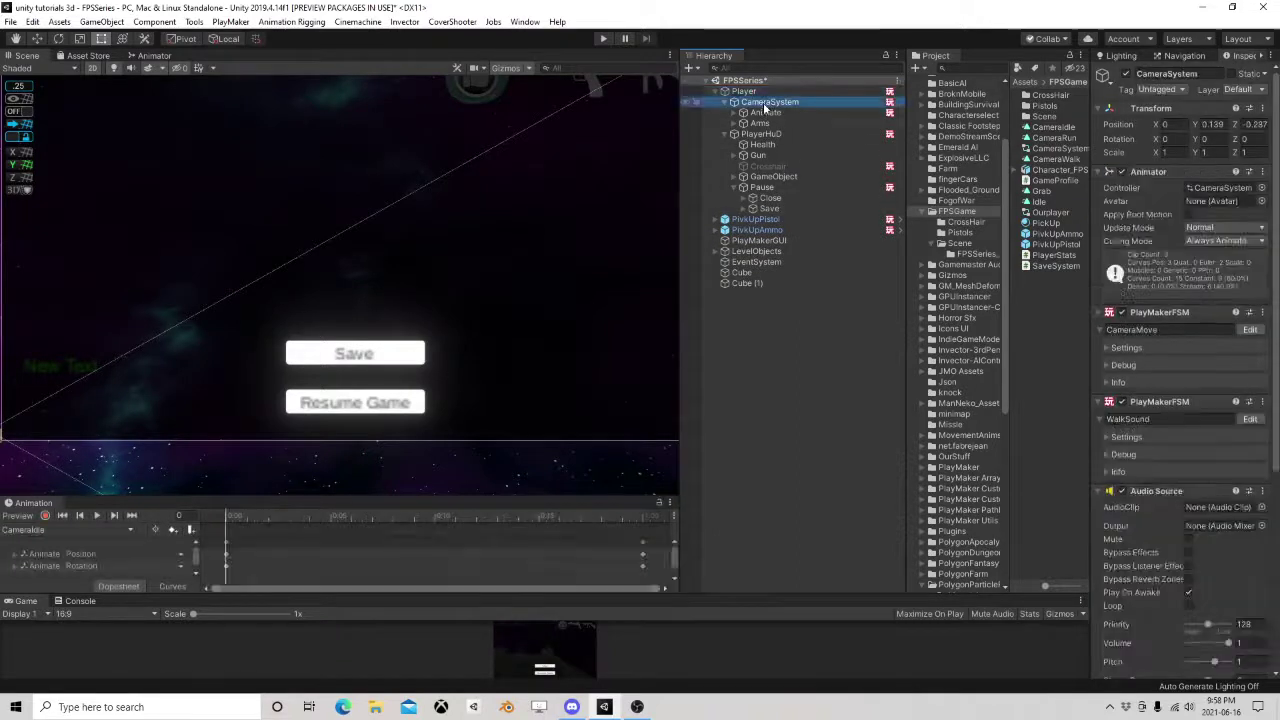
click(772, 134)
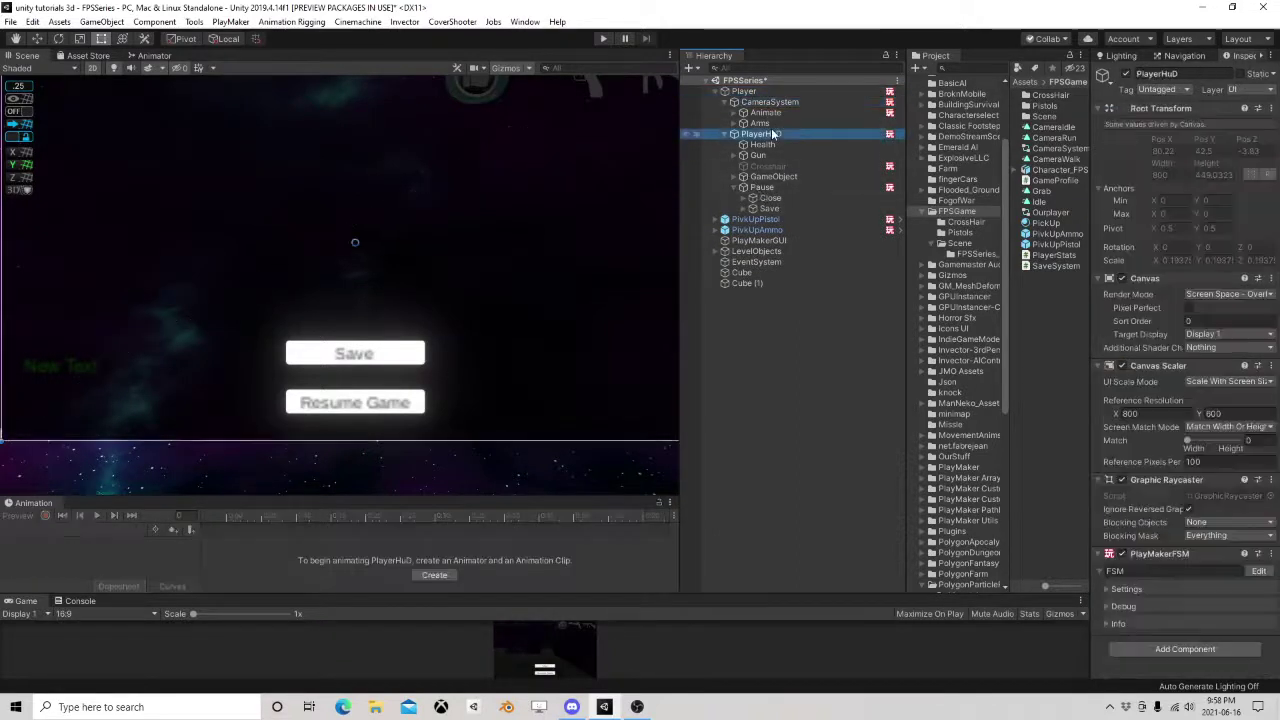
click(1258, 571)
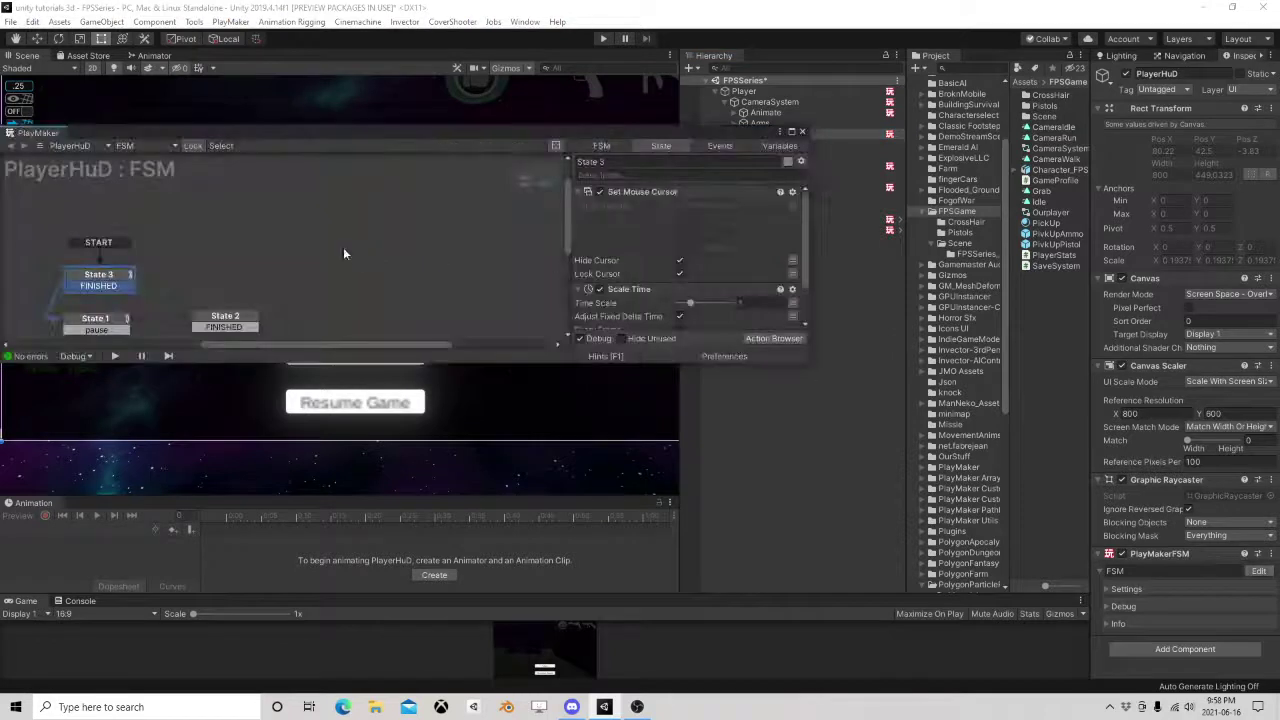
middle_drag(256, 270, 390, 194)
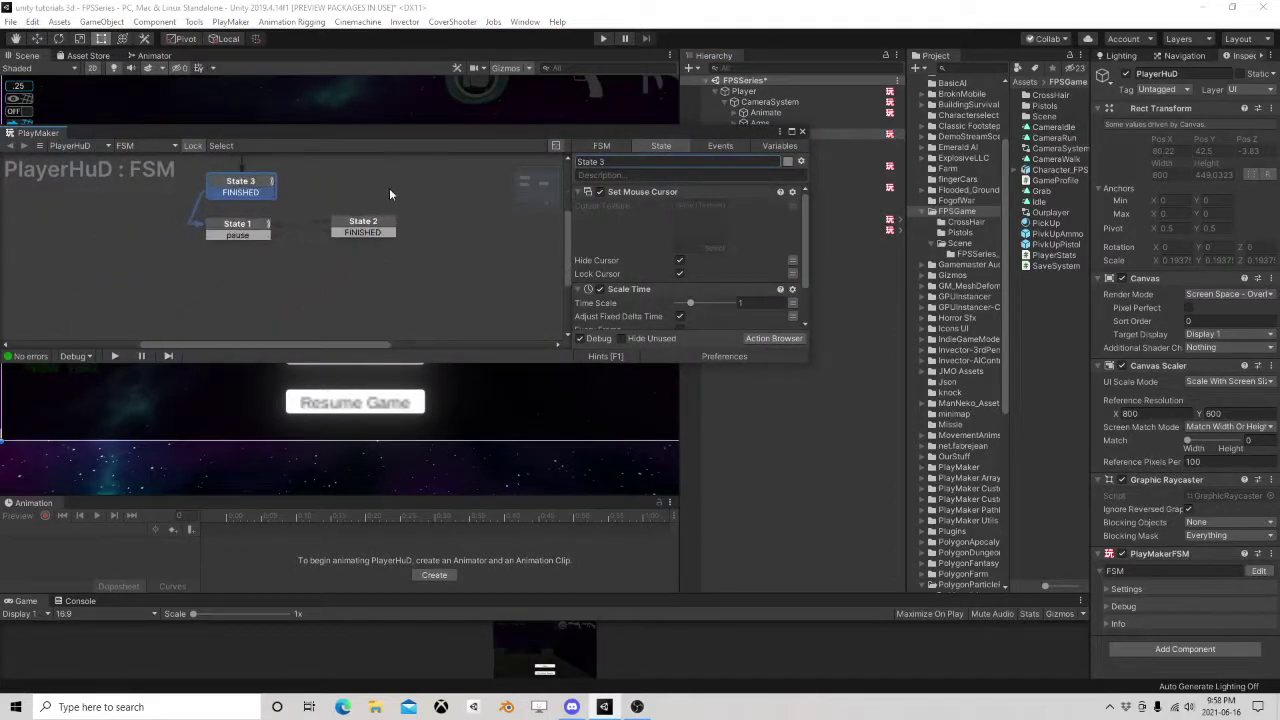
click(237, 224)
click(355, 226)
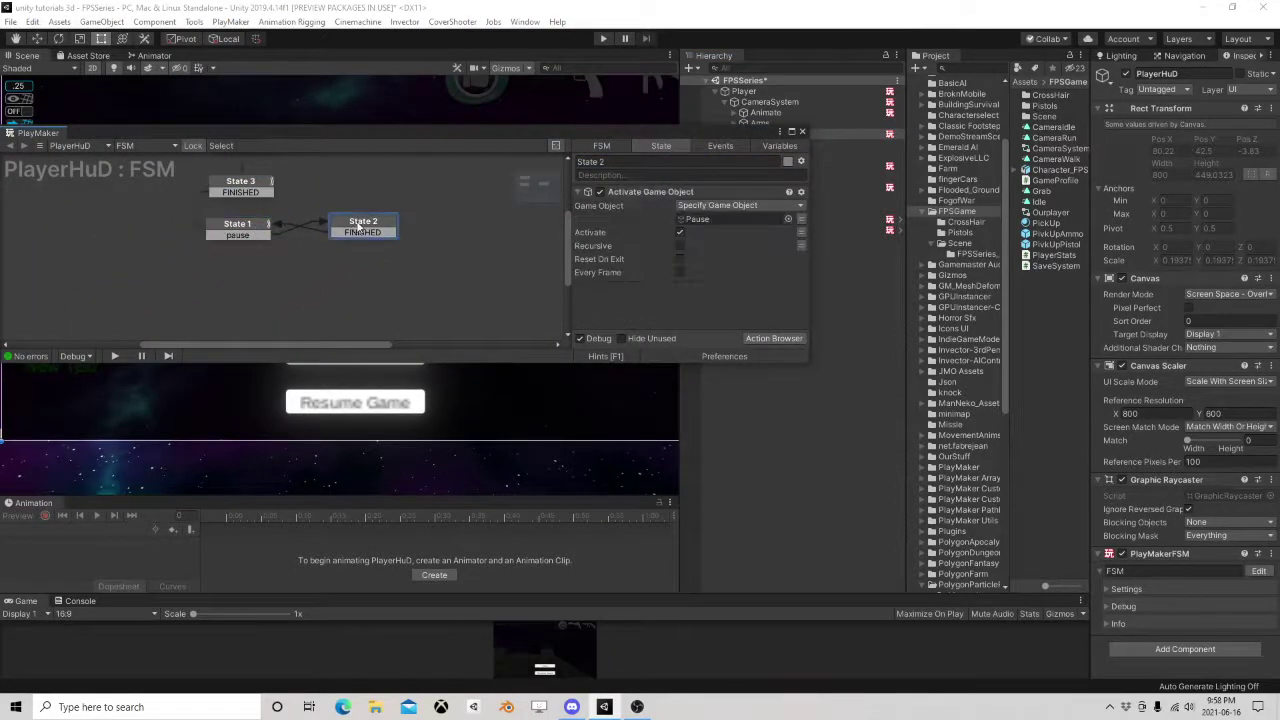
click(804, 132)
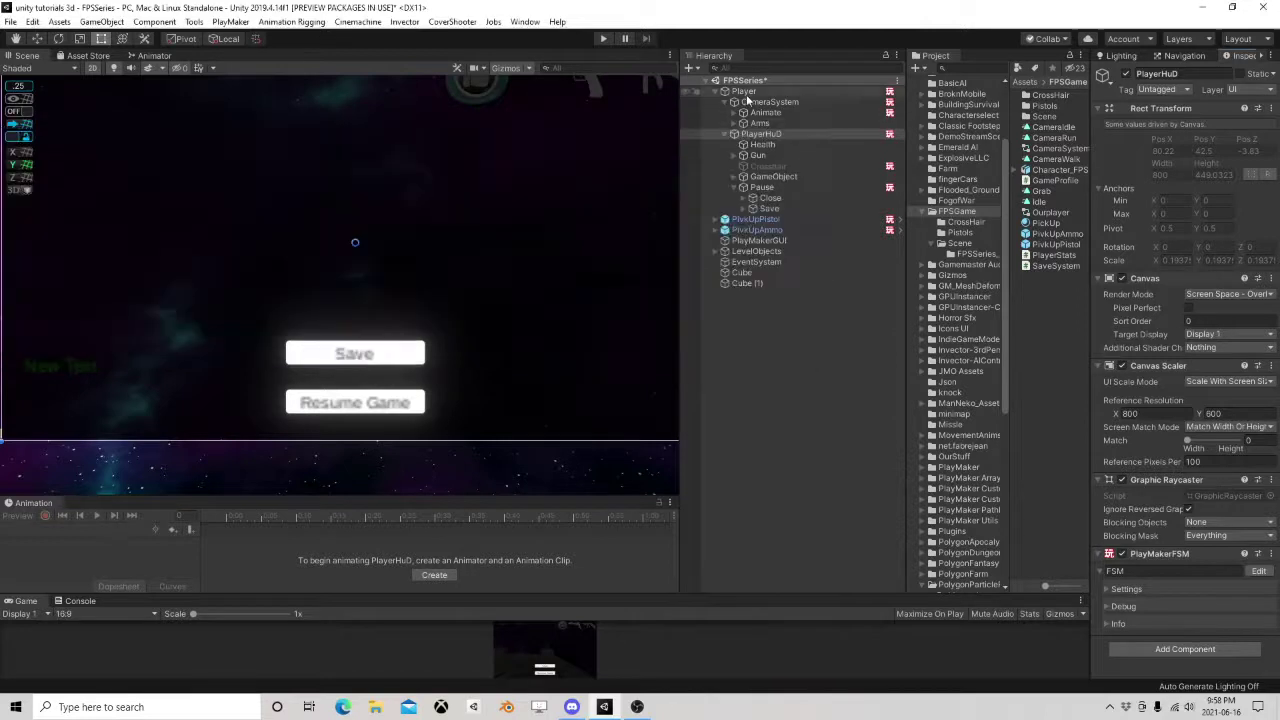
Review the Player's Stats and Inventory FSMs, then close the FSM editor.
click(745, 92)
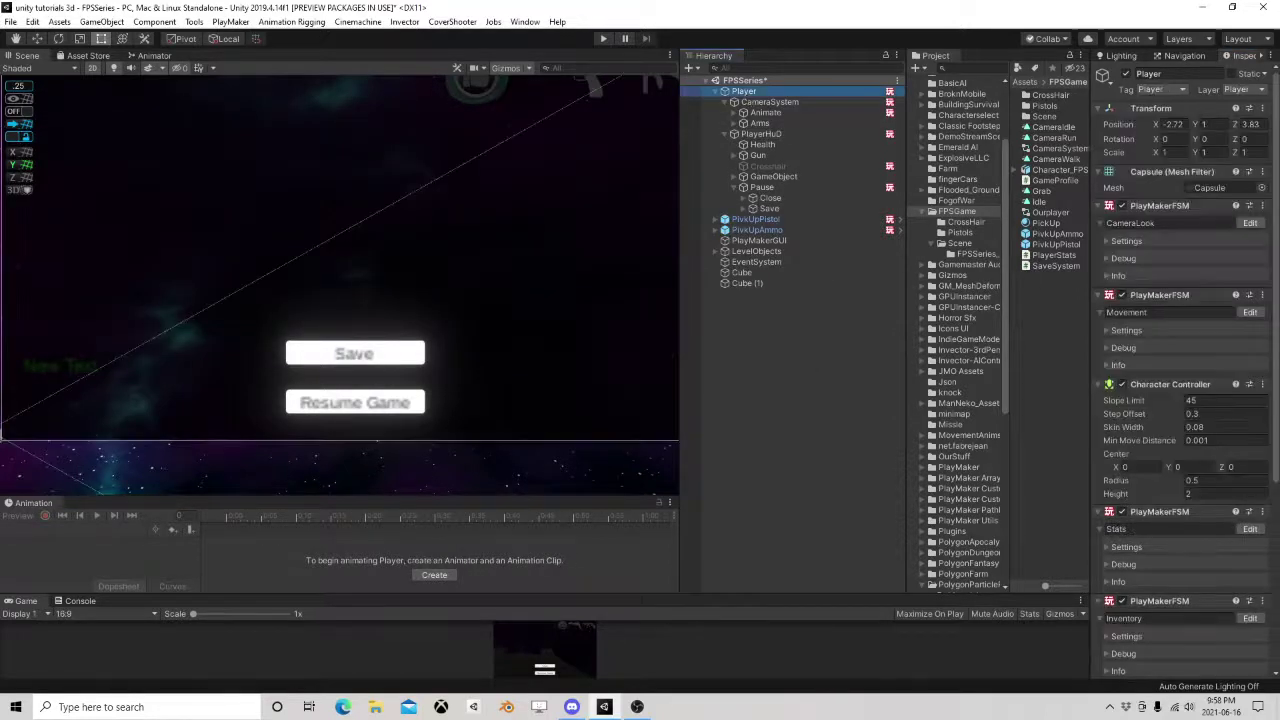
scroll(1255, 400, down, 3)
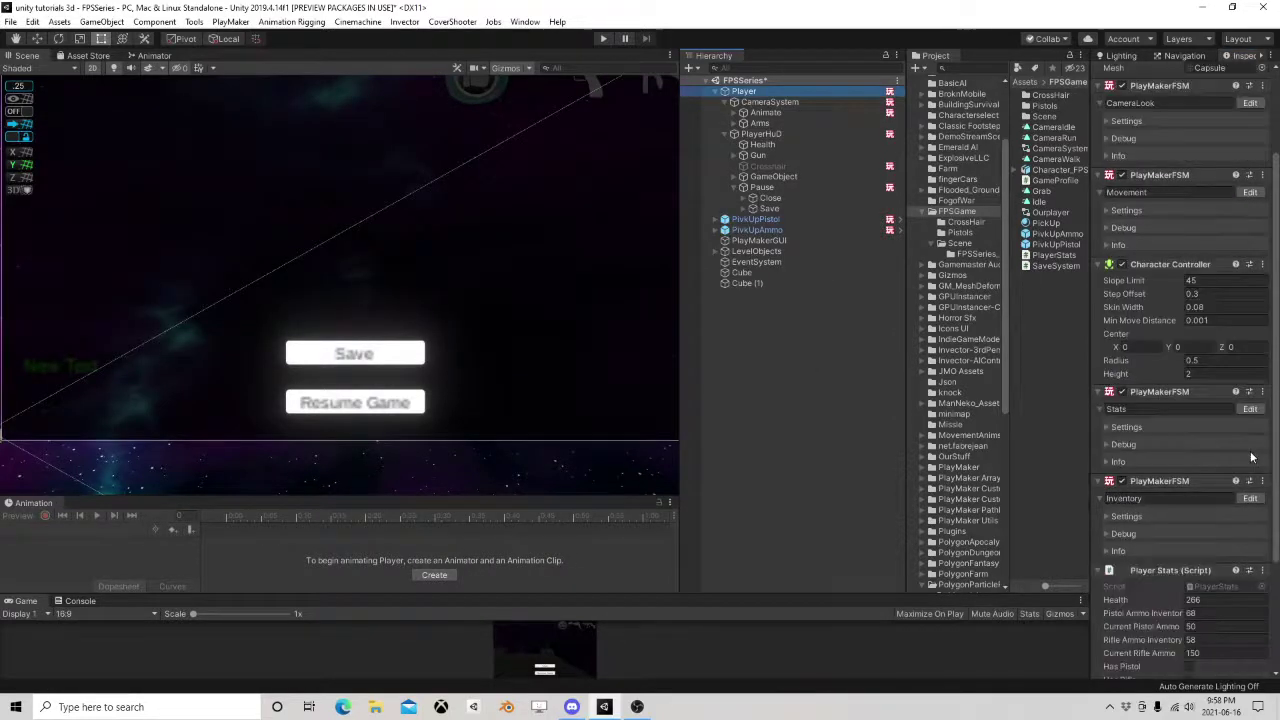
click(1252, 410)
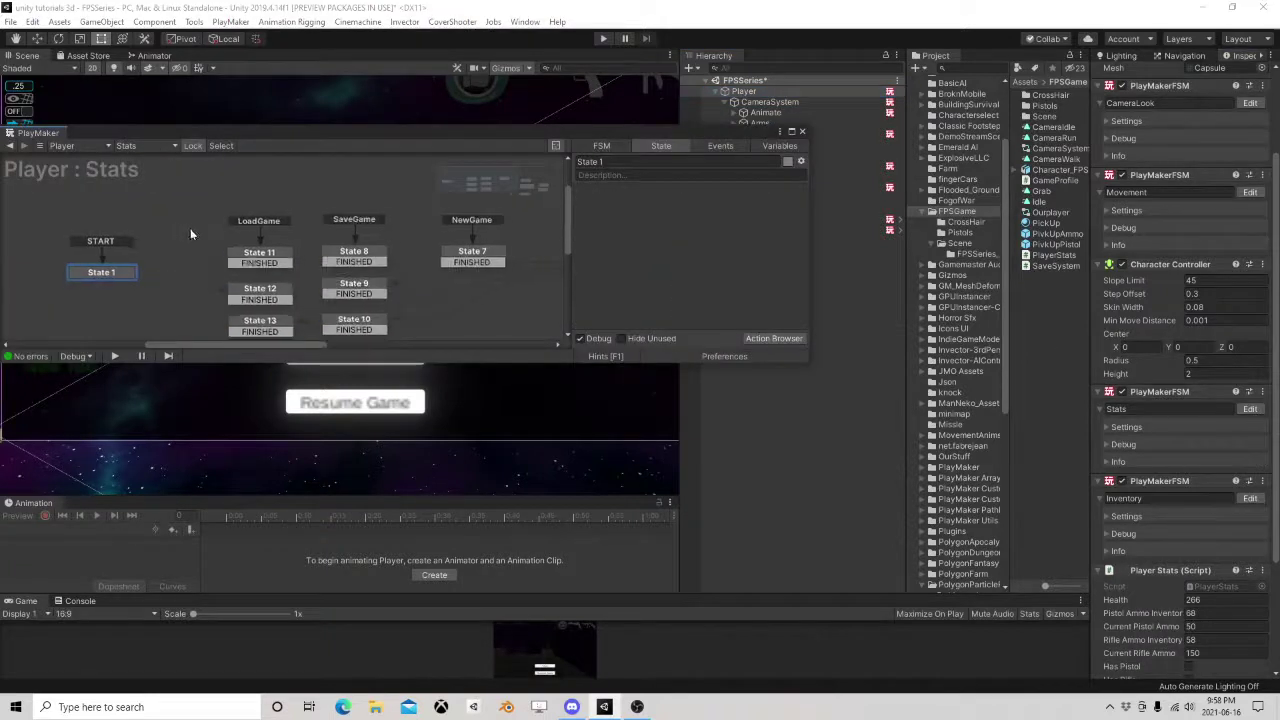
click(1250, 498)
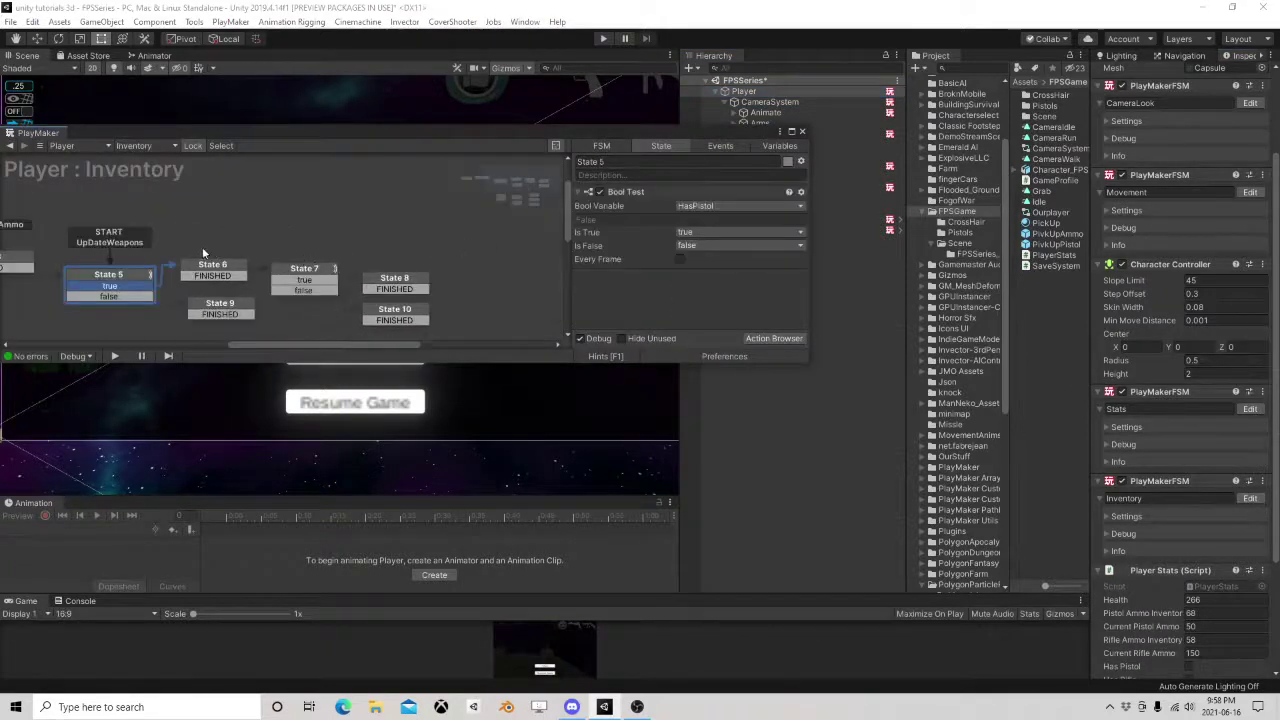
click(115, 278)
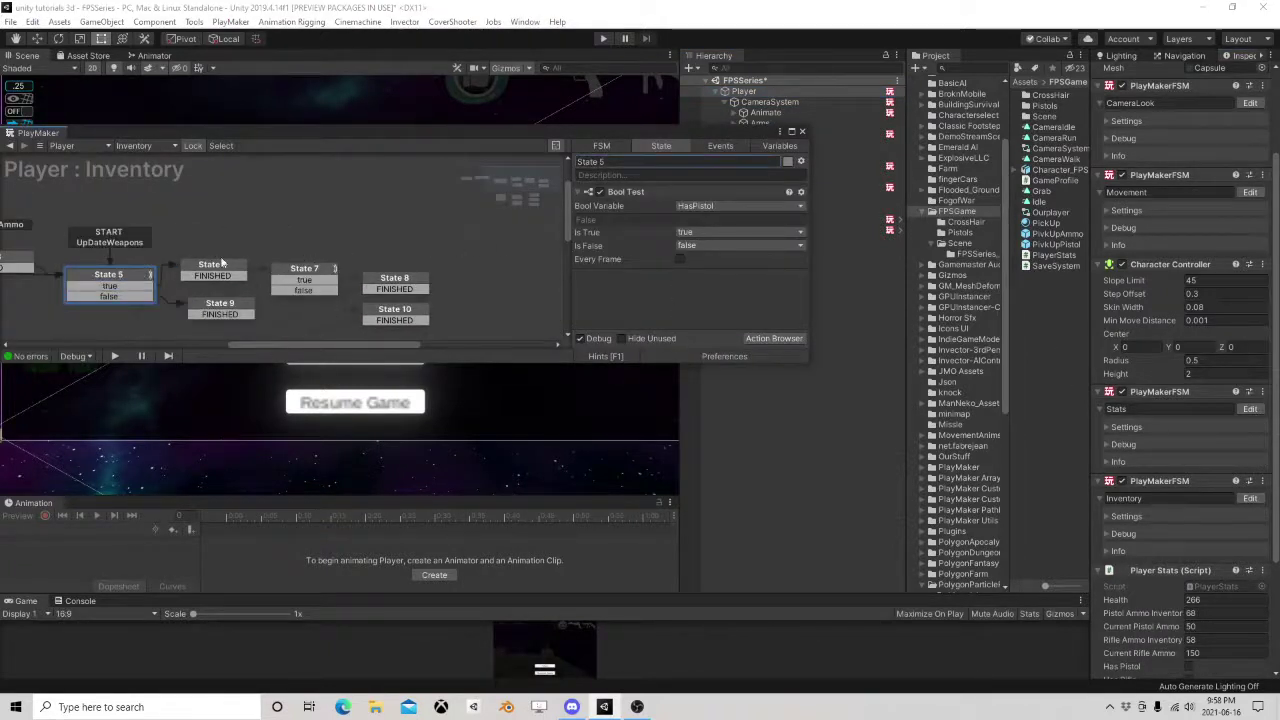
click(805, 131)
Inspect the PlayerHuD hierarchy, checking the Save and Close buttons, the Pause object and the GameObject child.
click(760, 134)
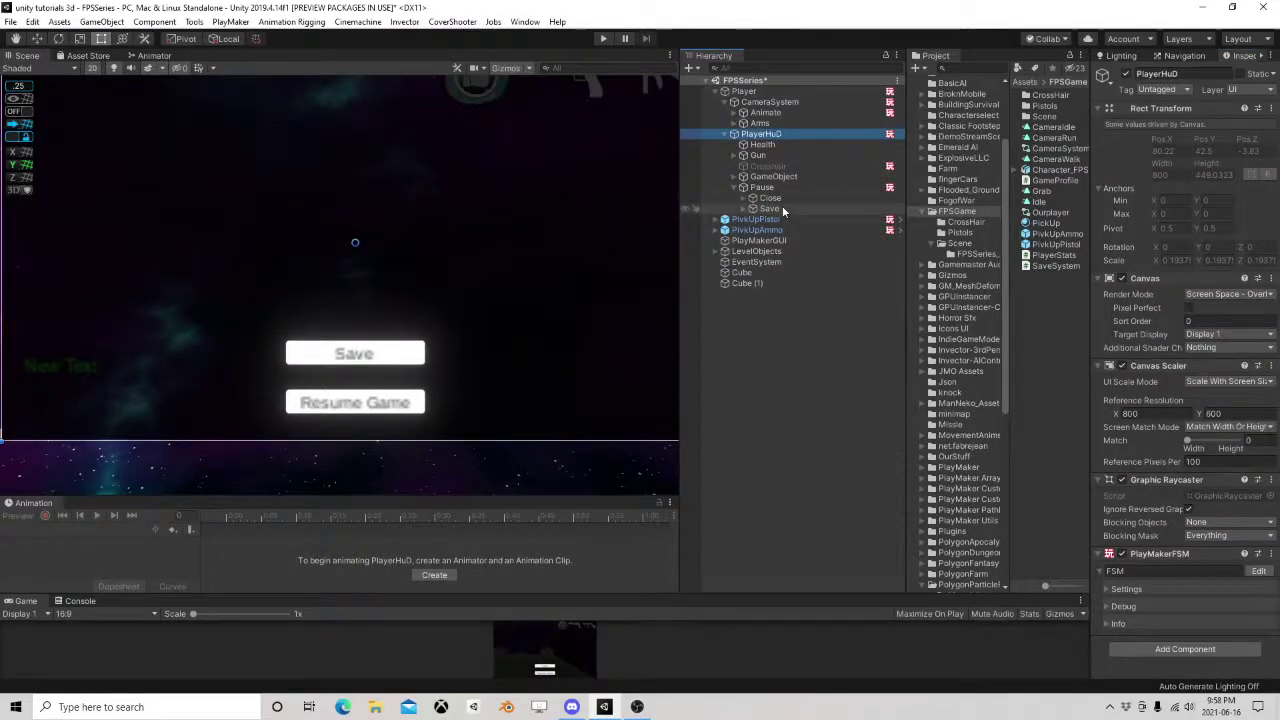
click(782, 206)
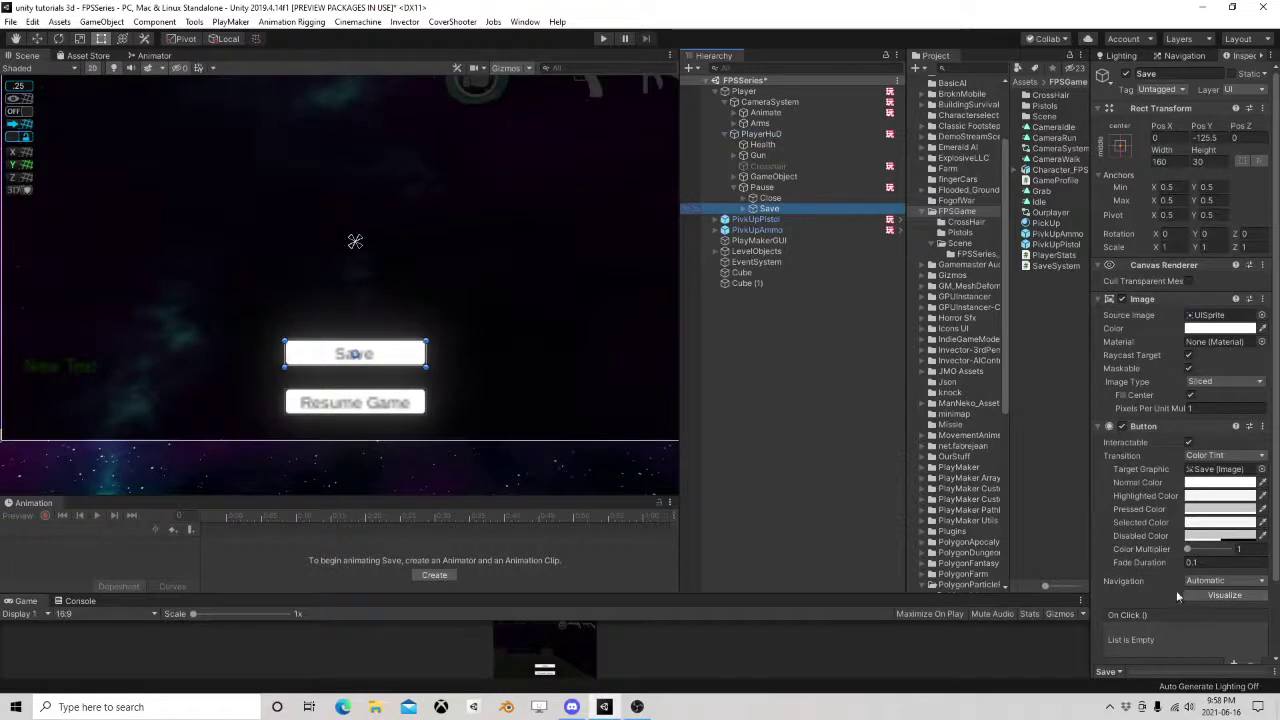
scroll(1176, 590, down, 2)
click(763, 188)
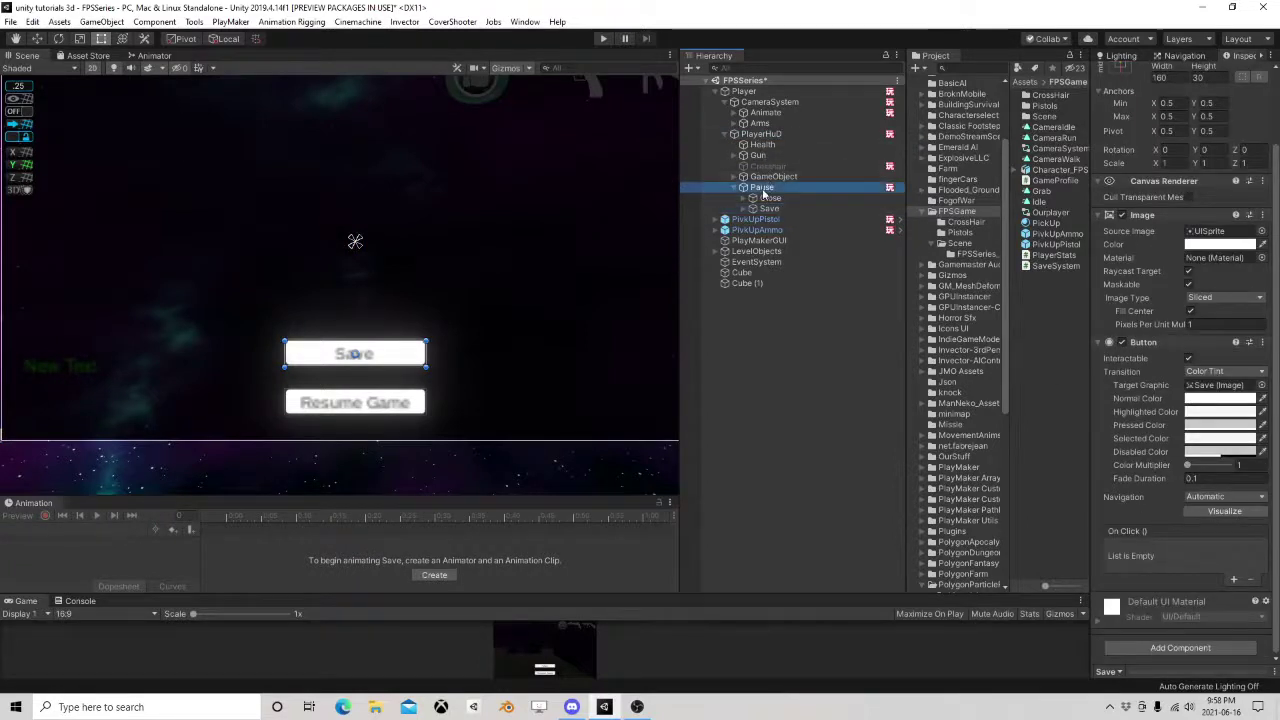
click(770, 199)
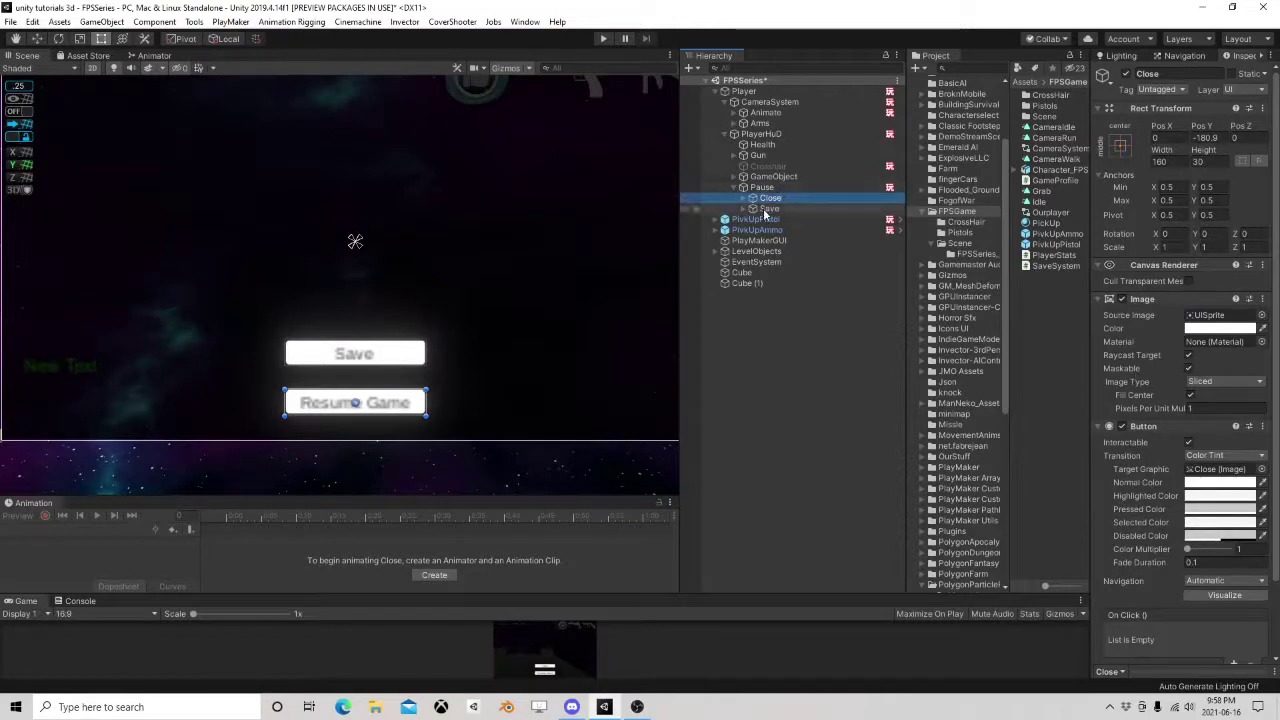
click(761, 189)
click(770, 177)
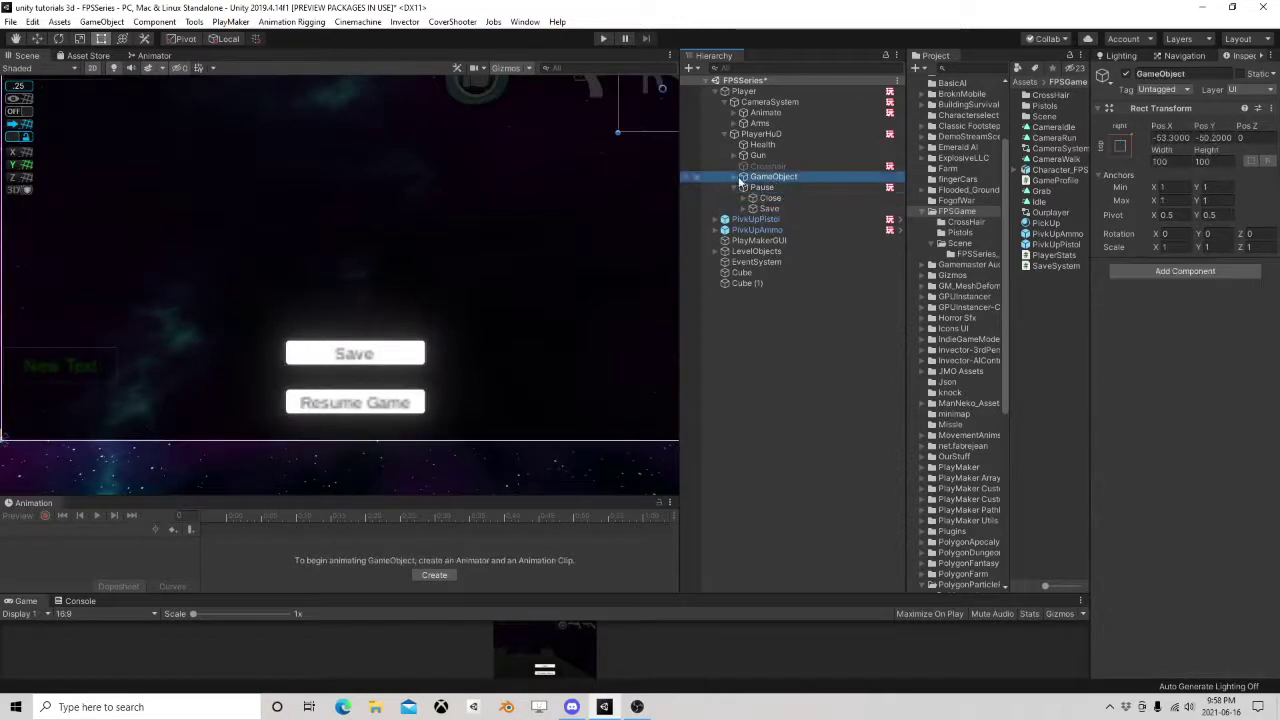
click(735, 176)
click(733, 176)
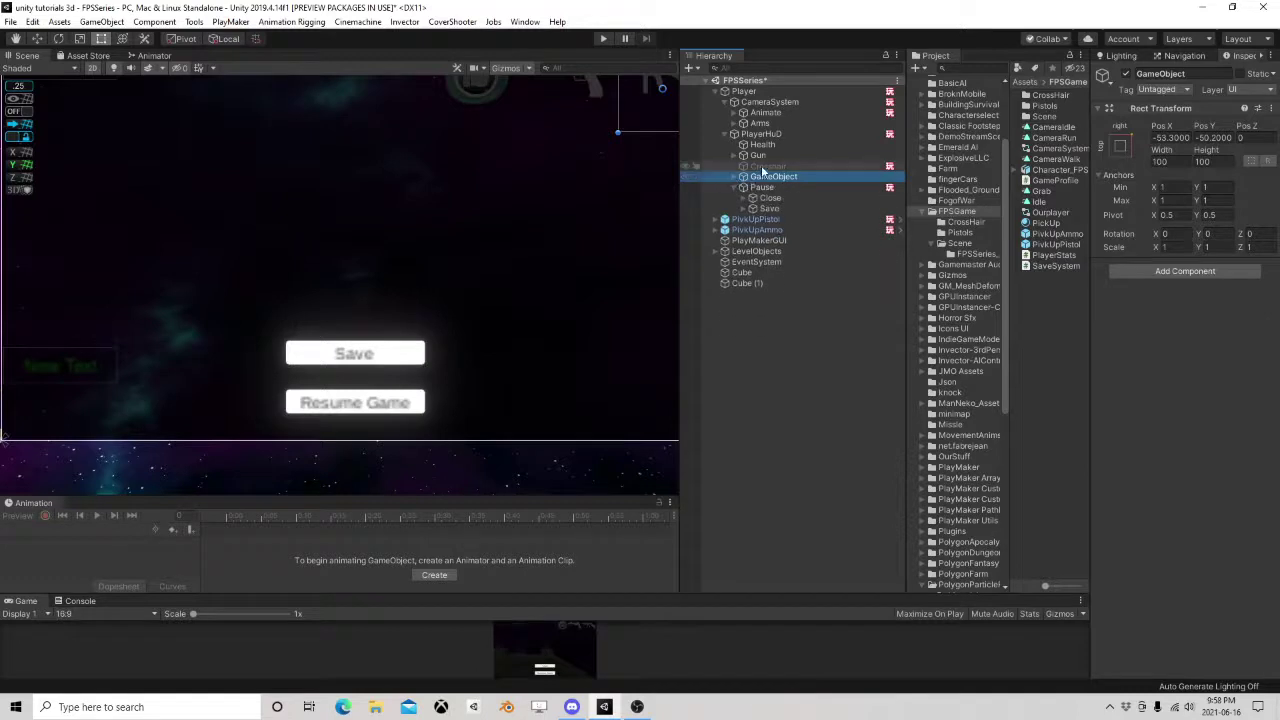
Open the PlayerHuD FSM and compare the actions in State 1 and State 2.
click(762, 134)
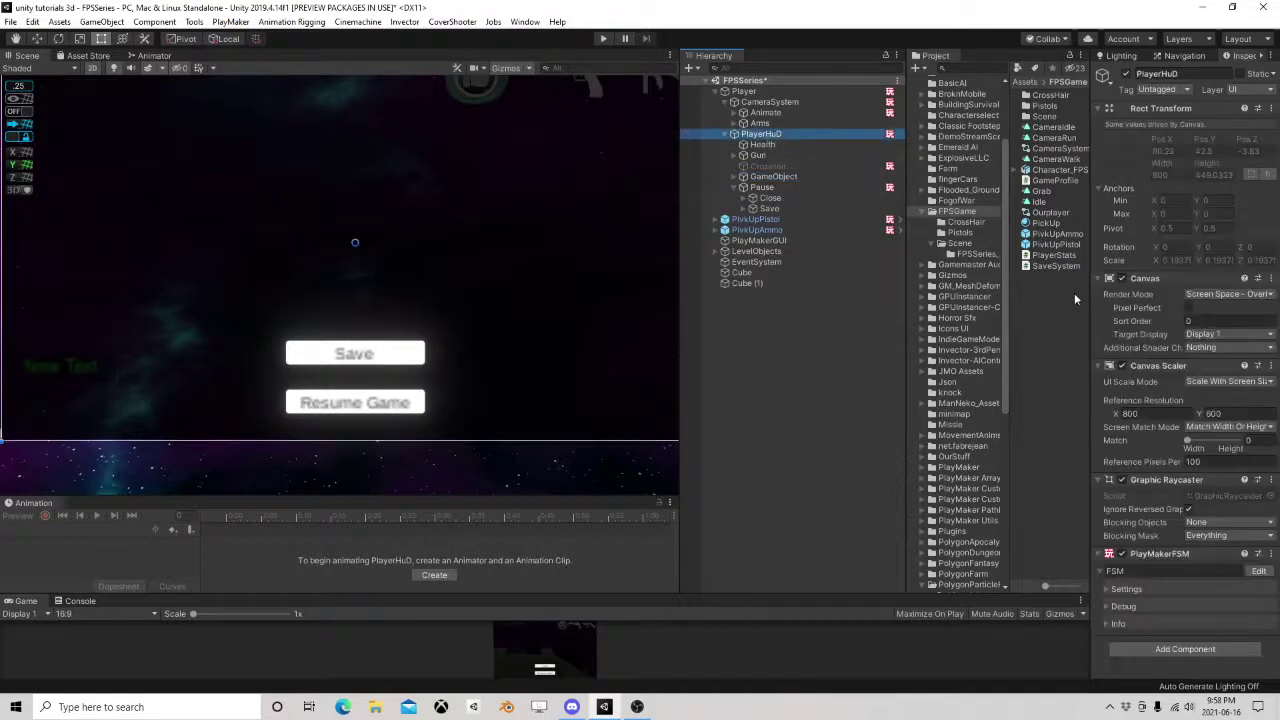
click(1258, 571)
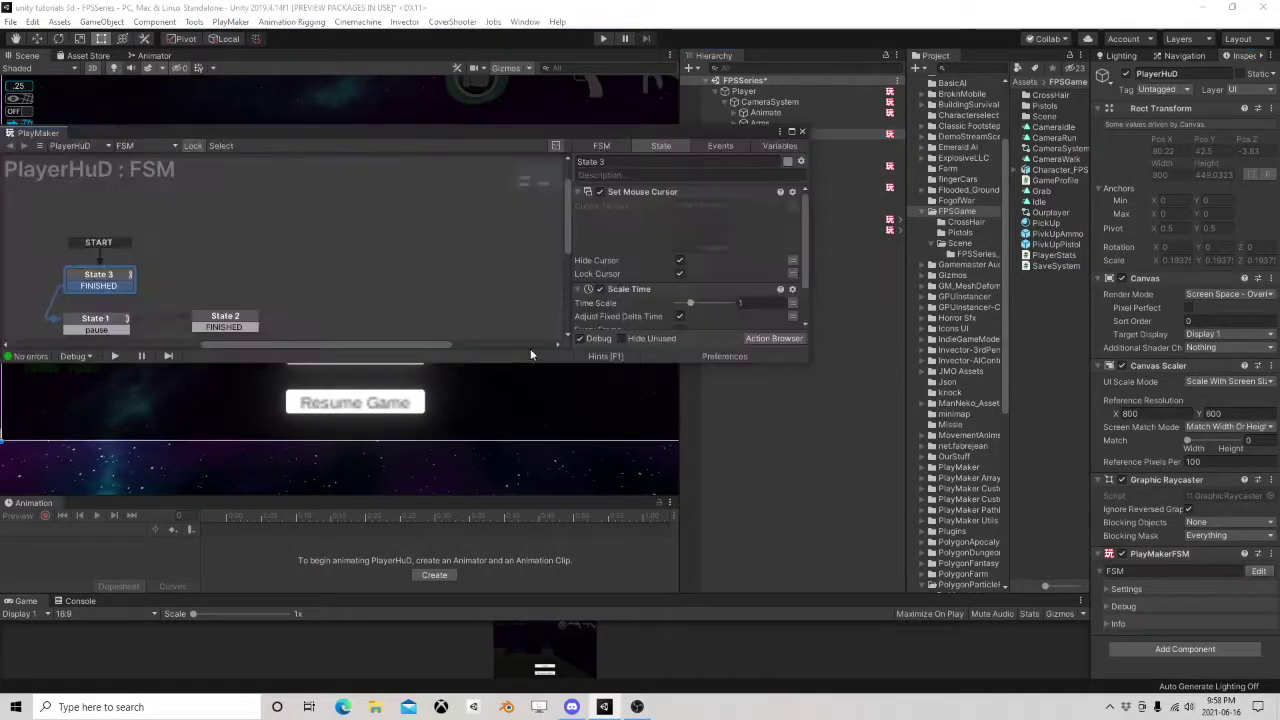
middle_drag(209, 277, 308, 246)
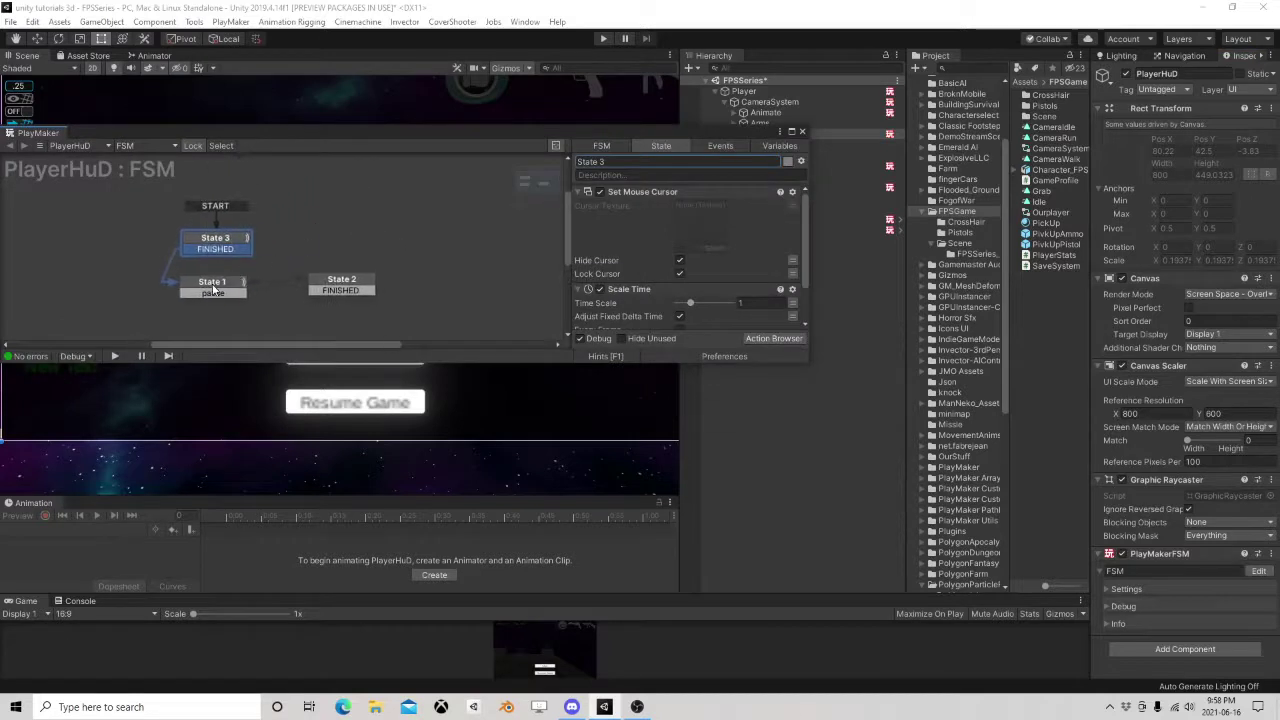
click(213, 287)
click(340, 285)
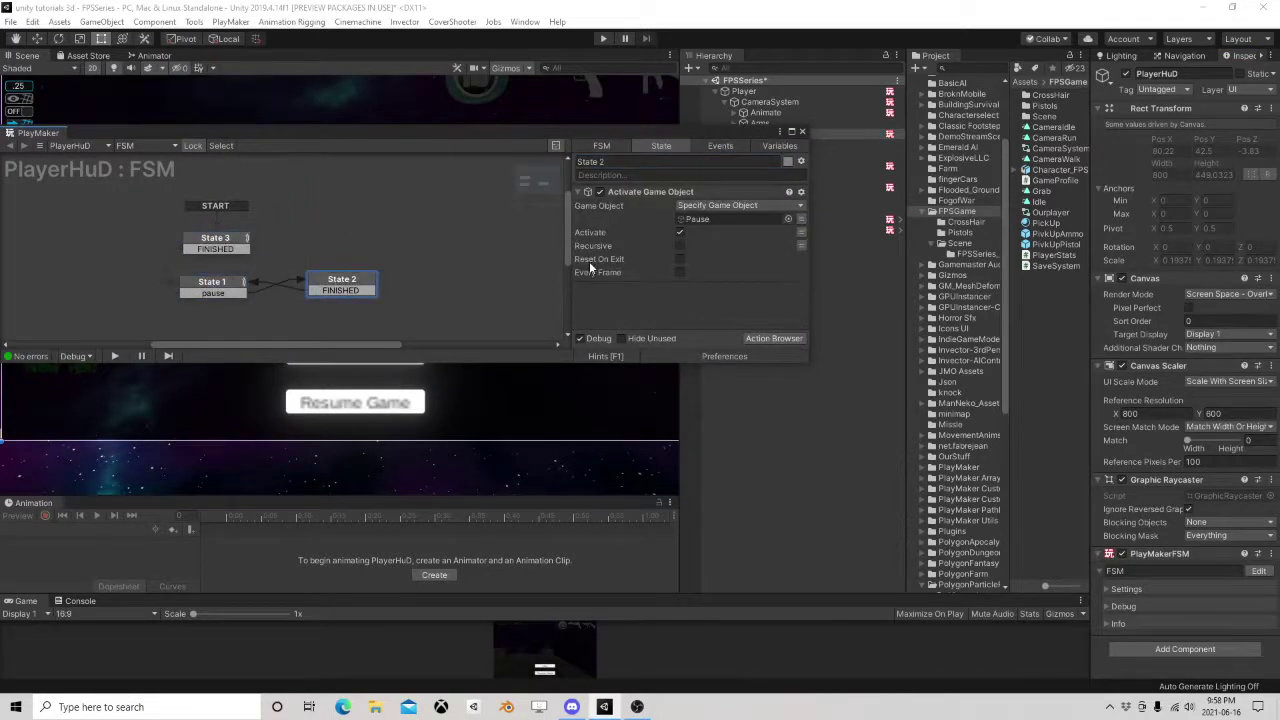
click(230, 287)
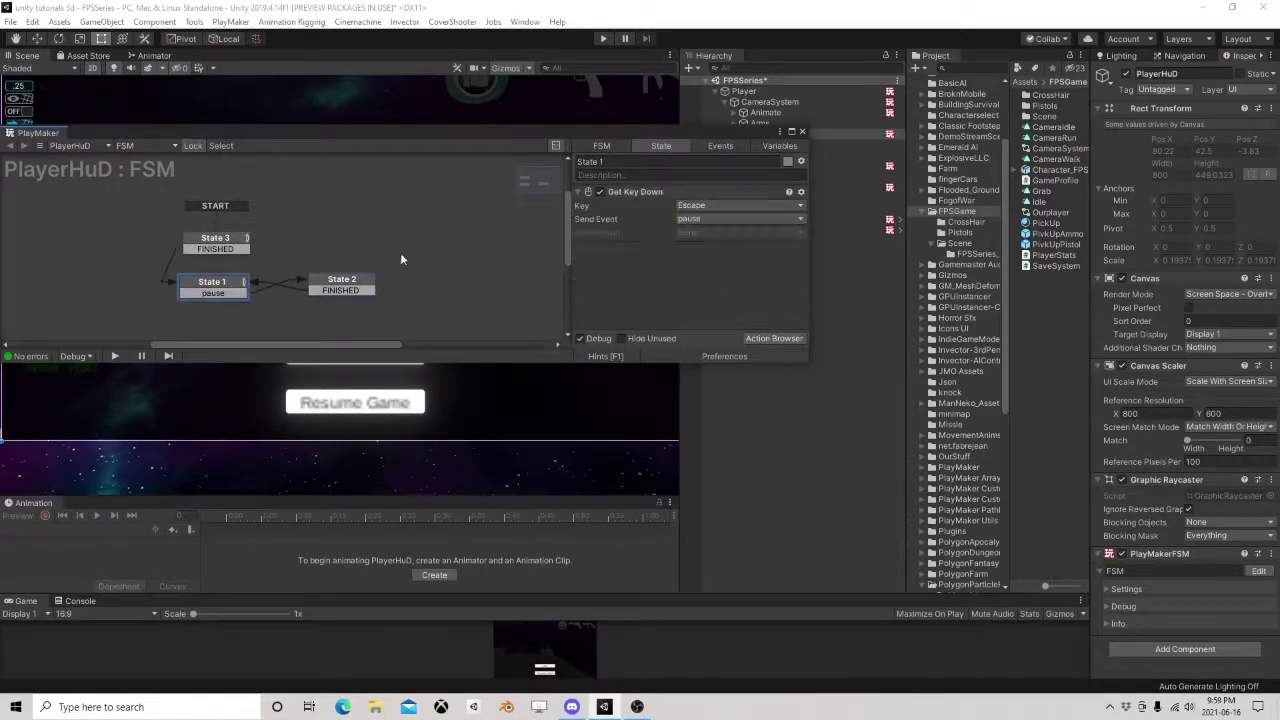
click(330, 285)
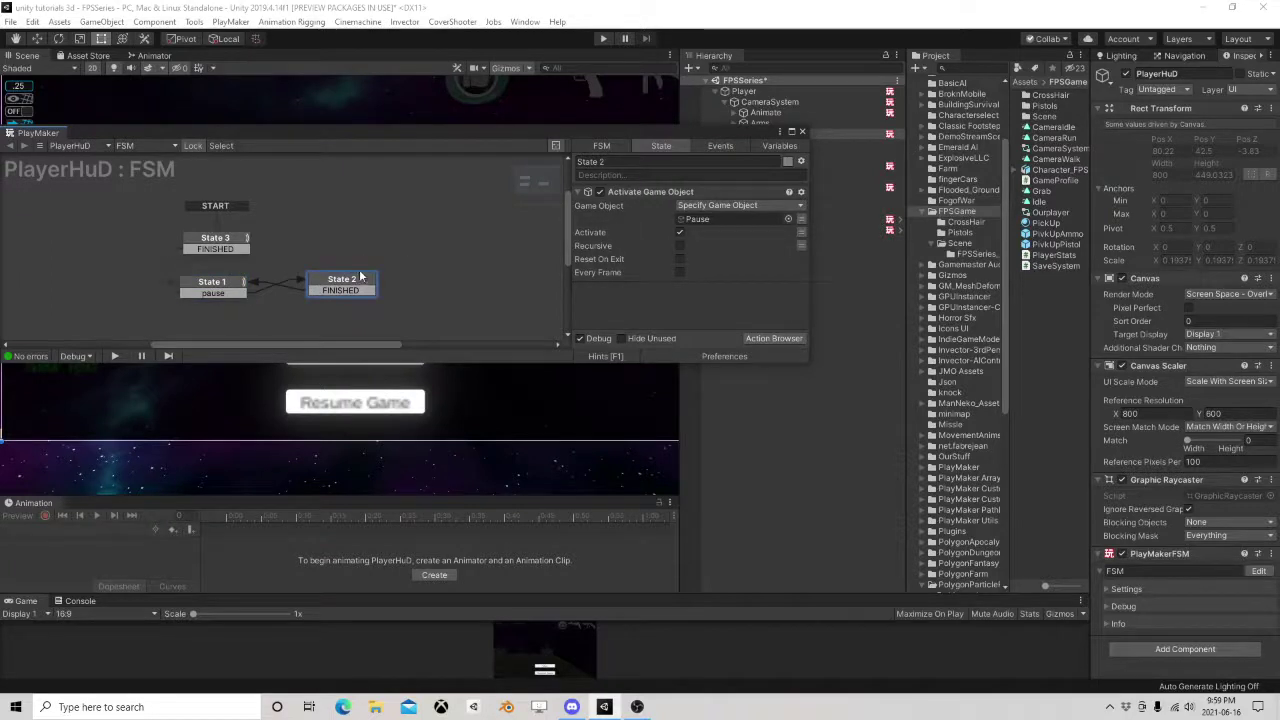
Add a UI Button On Click Event action to State 1 of the PlayerHuD FSM.
click(240, 292)
middle_drag(258, 298, 329, 272)
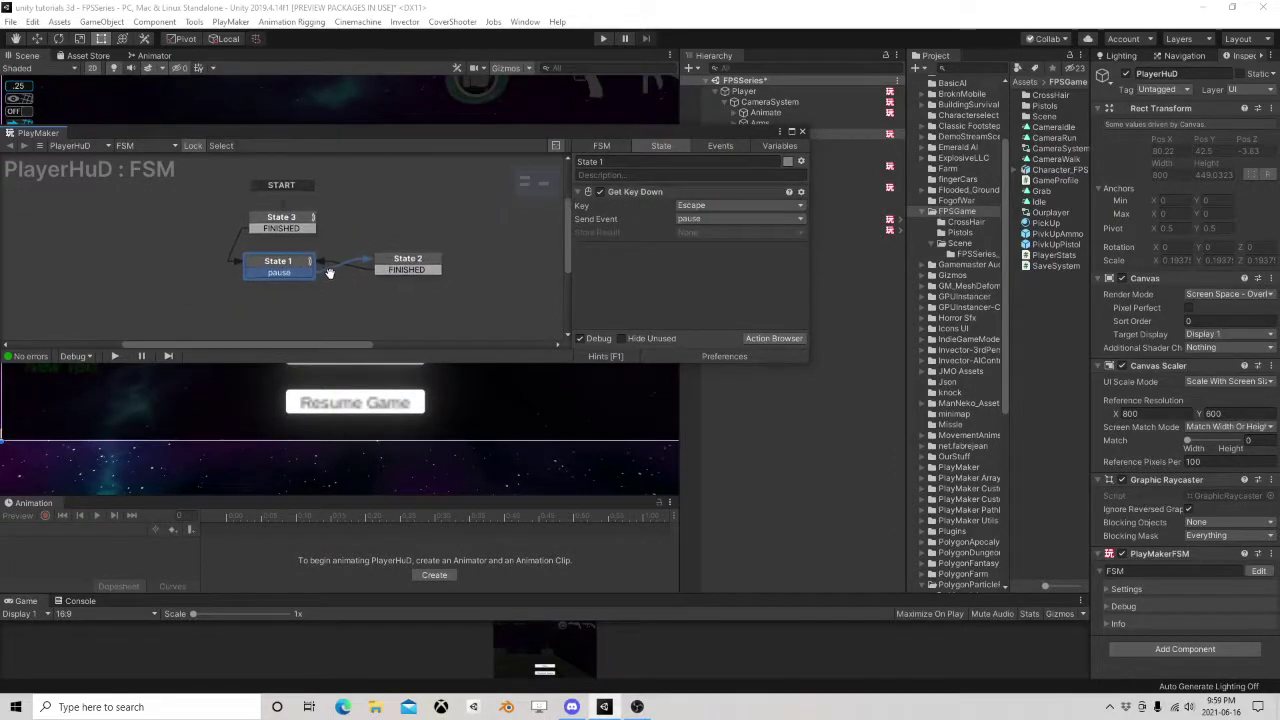
click(789, 338)
text(butt)
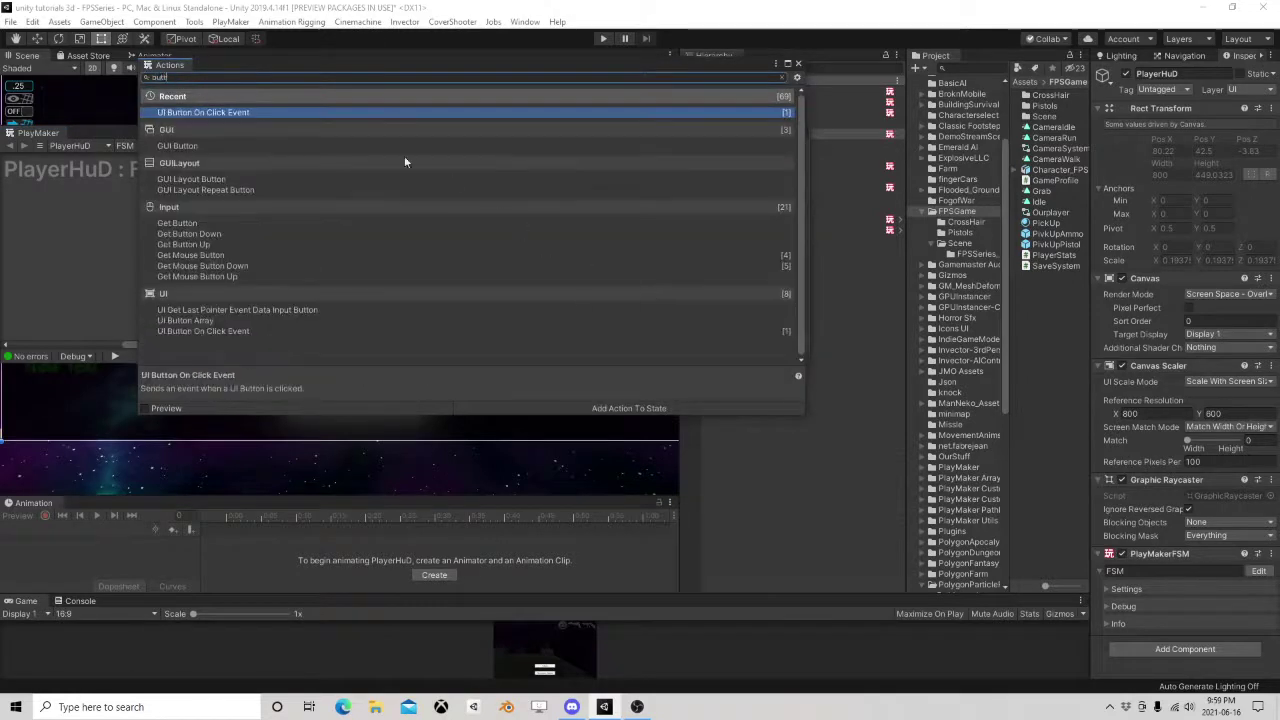
click(799, 64)
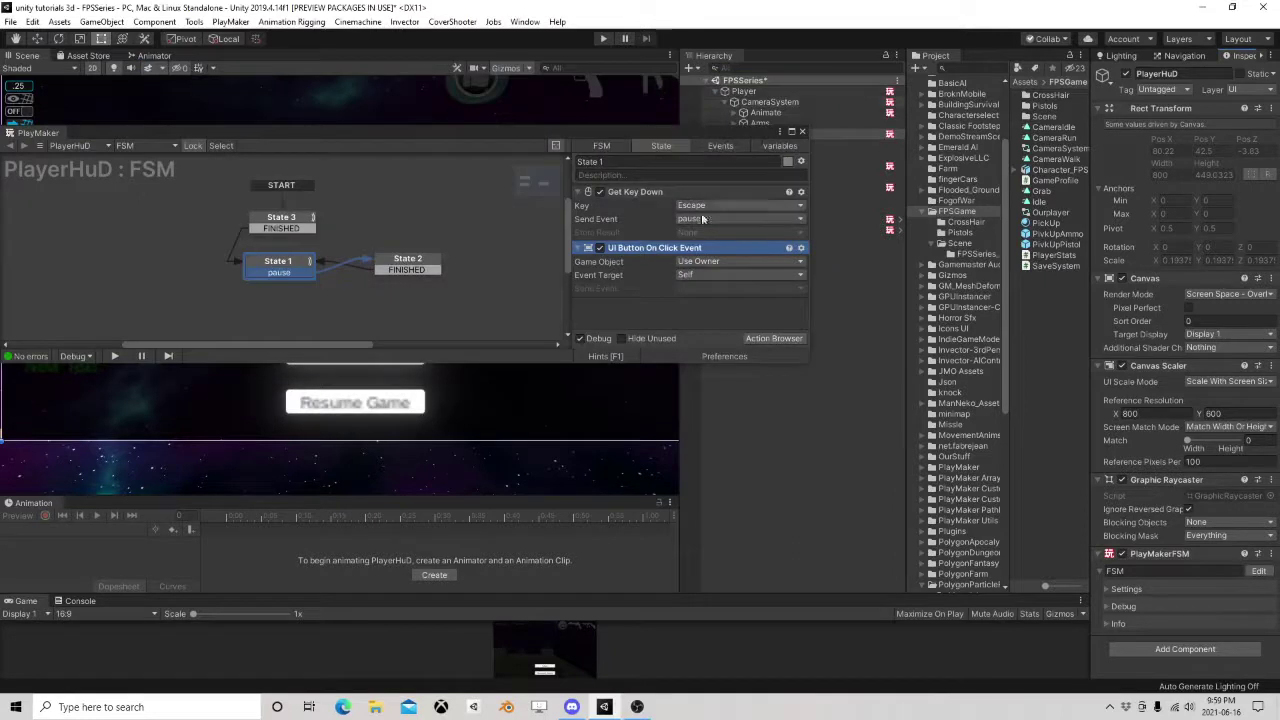
Set the button click action to a specified game object and assign the Save button to it.
click(692, 273)
click(693, 285)
click(700, 262)
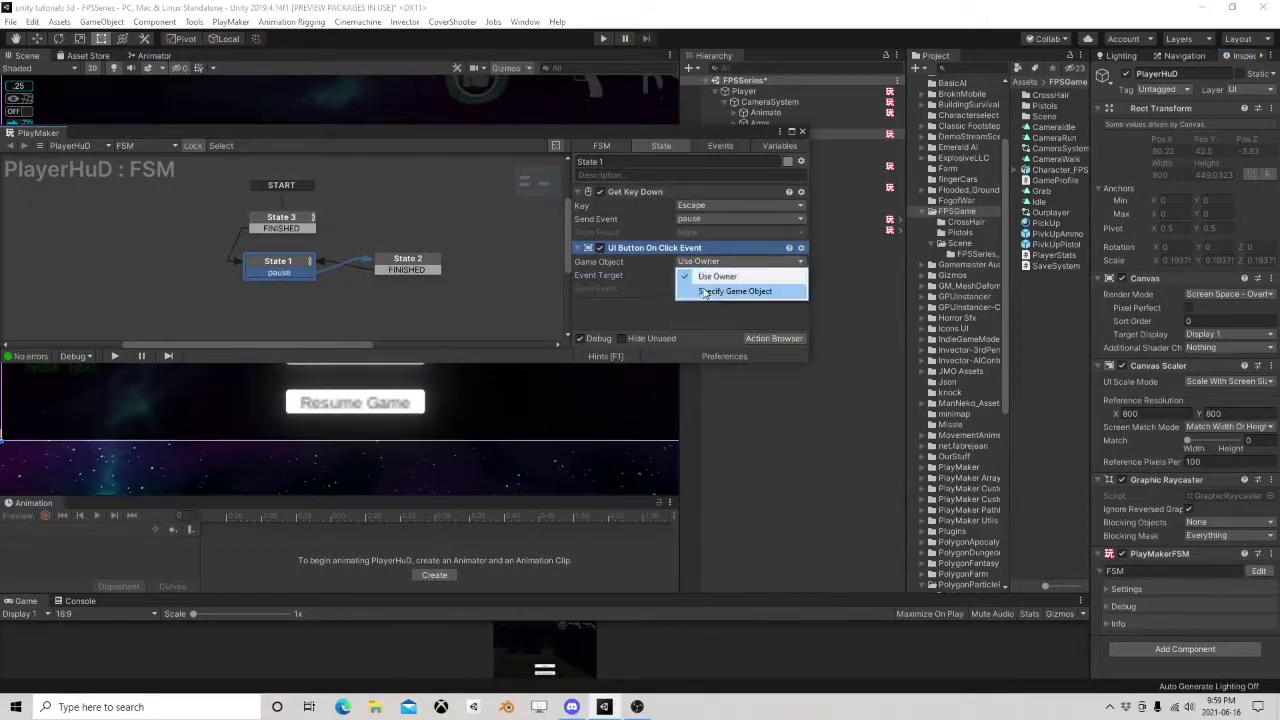
click(703, 291)
drag(753, 128, 649, 119)
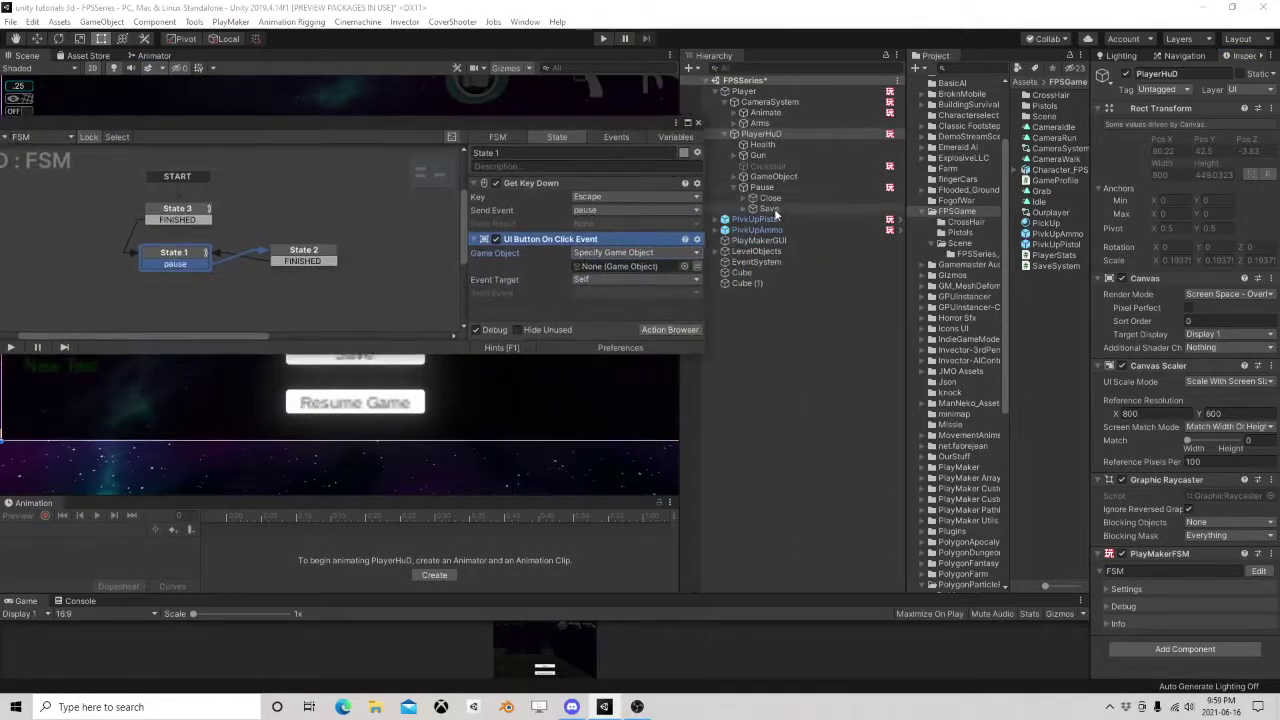
drag(775, 212, 620, 266)
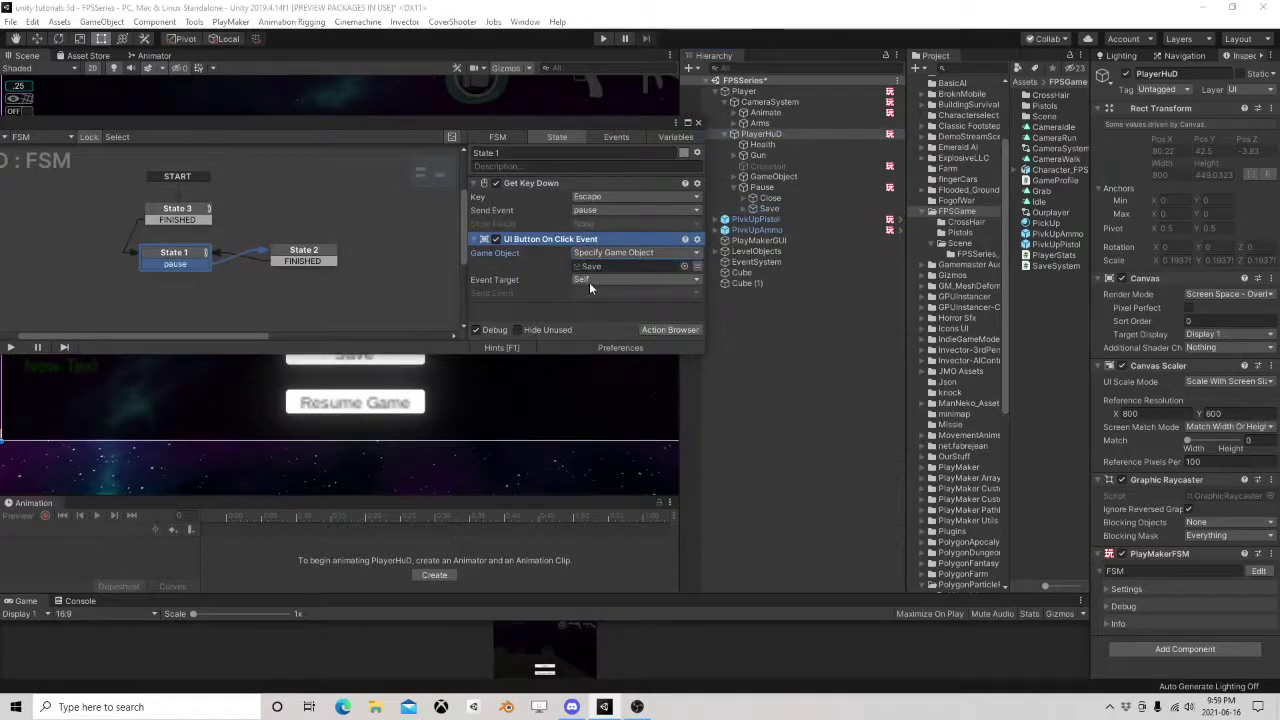
Set the click action's event target to Game Object FSM and specify Player as the target object.
click(589, 283)
click(613, 321)
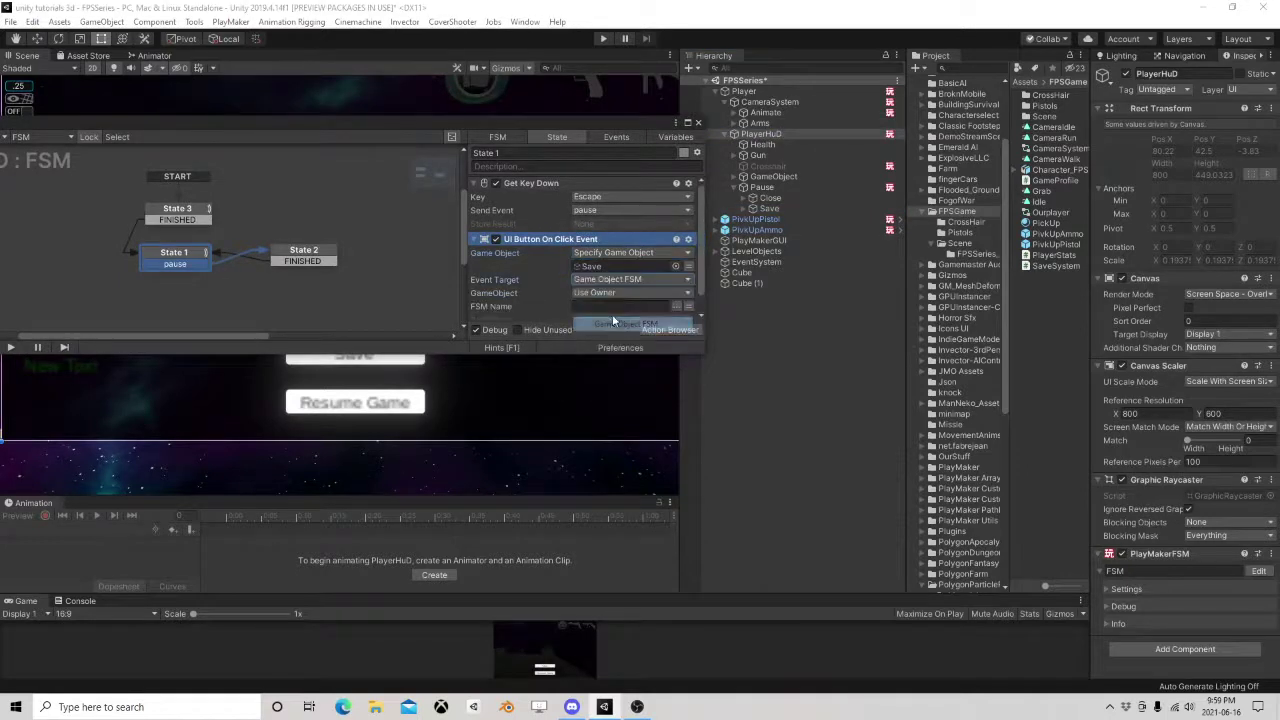
click(624, 292)
click(620, 318)
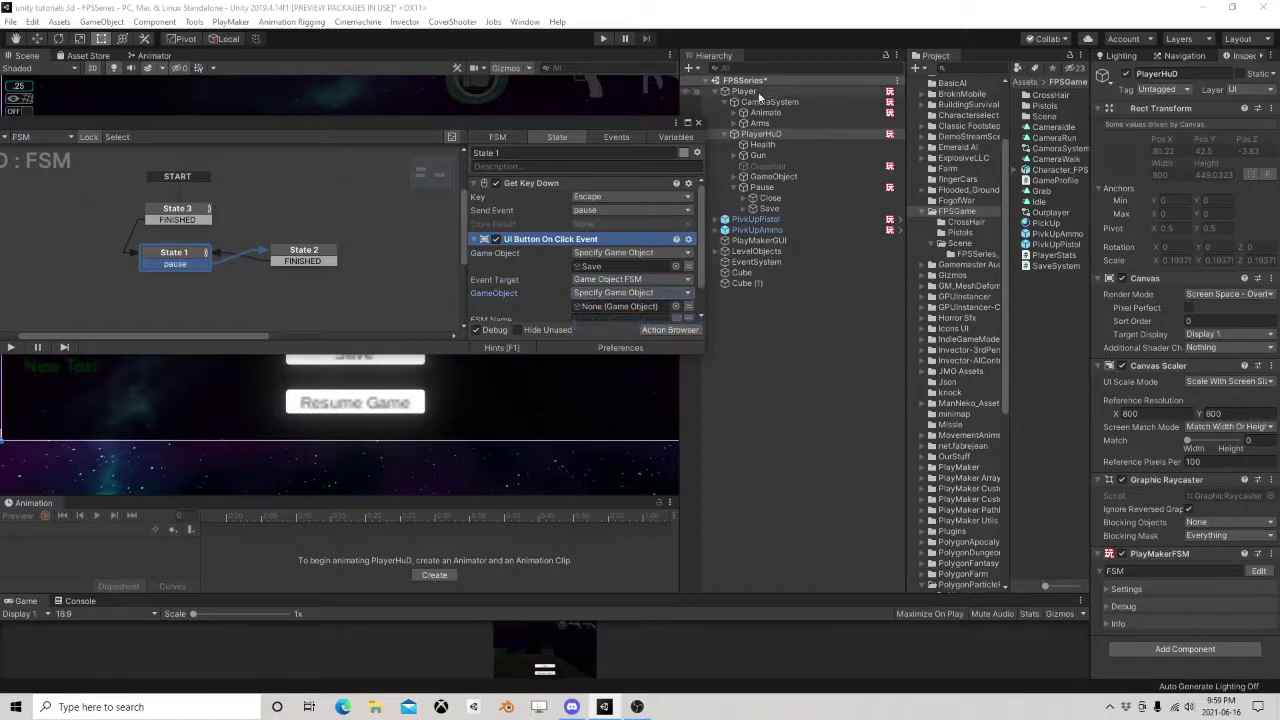
drag(759, 96, 638, 306)
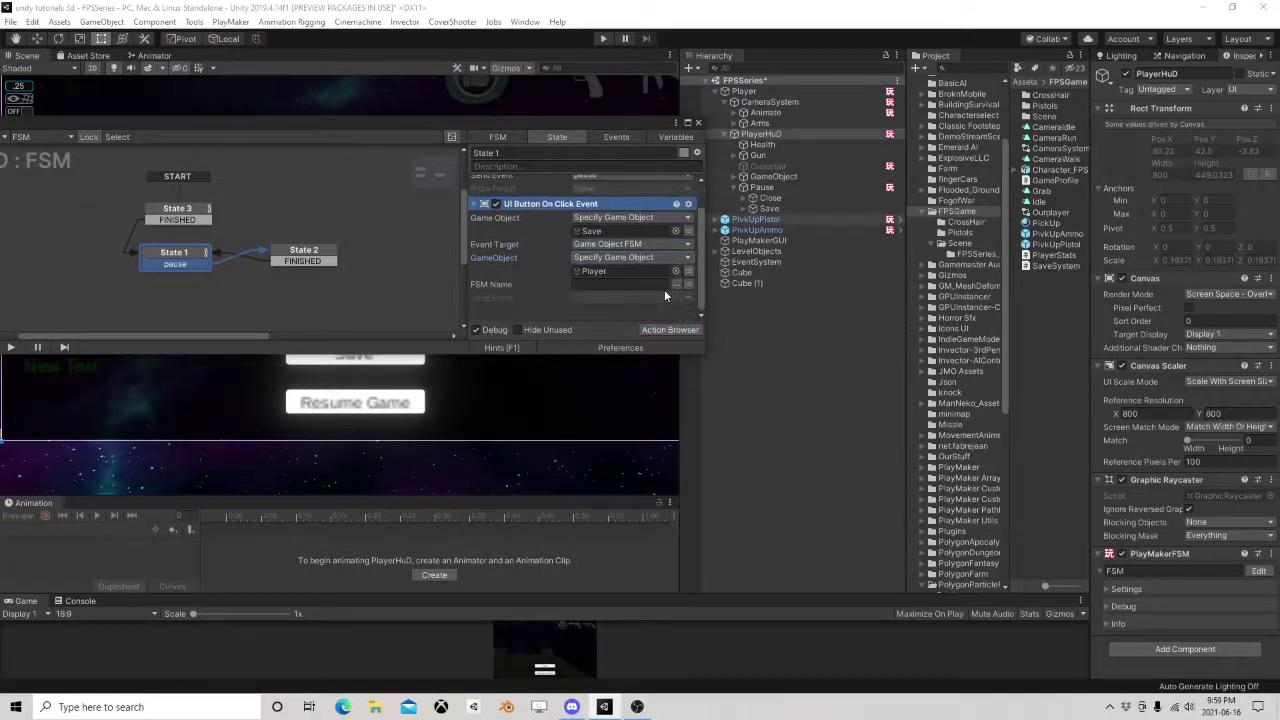
Target the Stats FSM with the SaveGame event in the click action, then close the FSM editor.
click(676, 284)
click(711, 321)
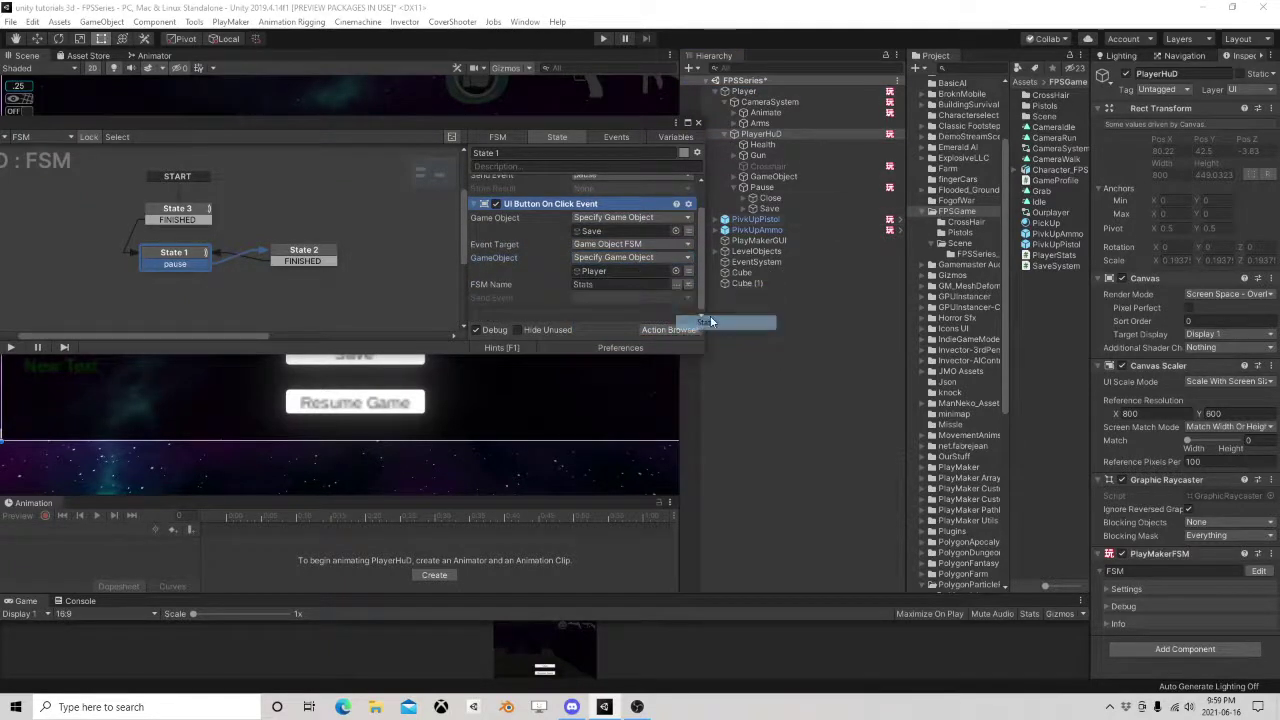
click(677, 296)
click(614, 346)
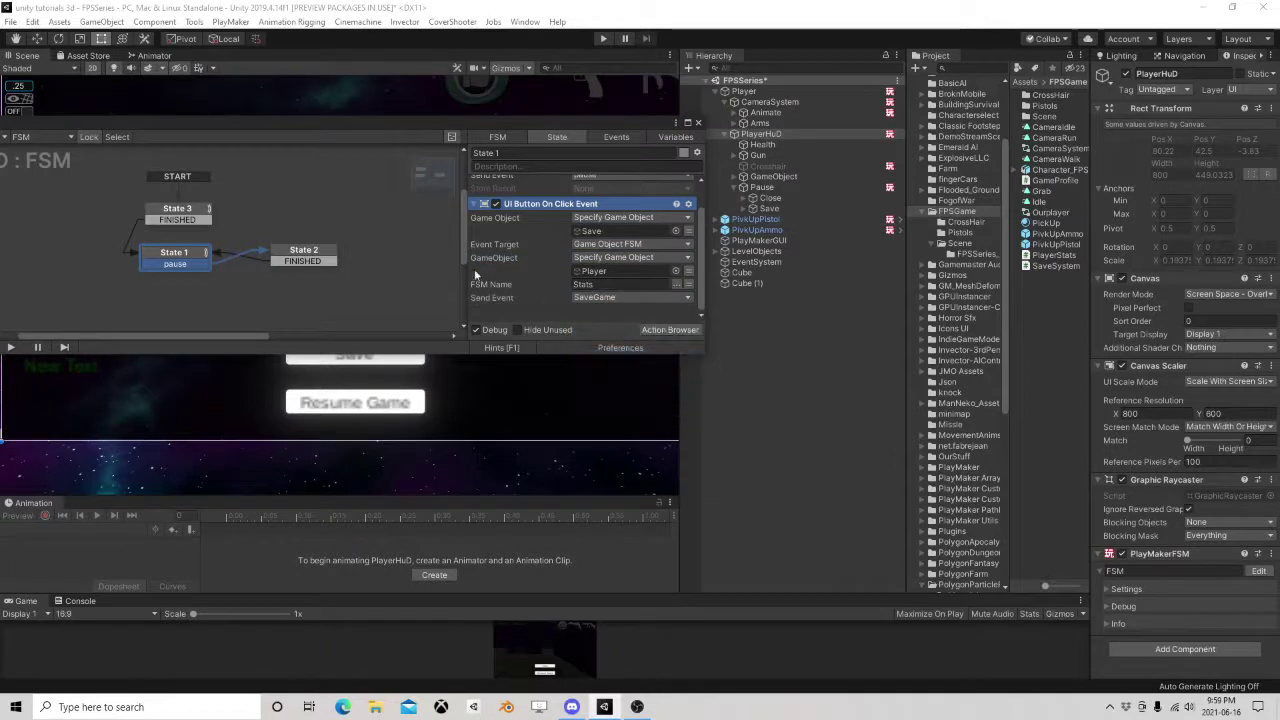
click(699, 123)
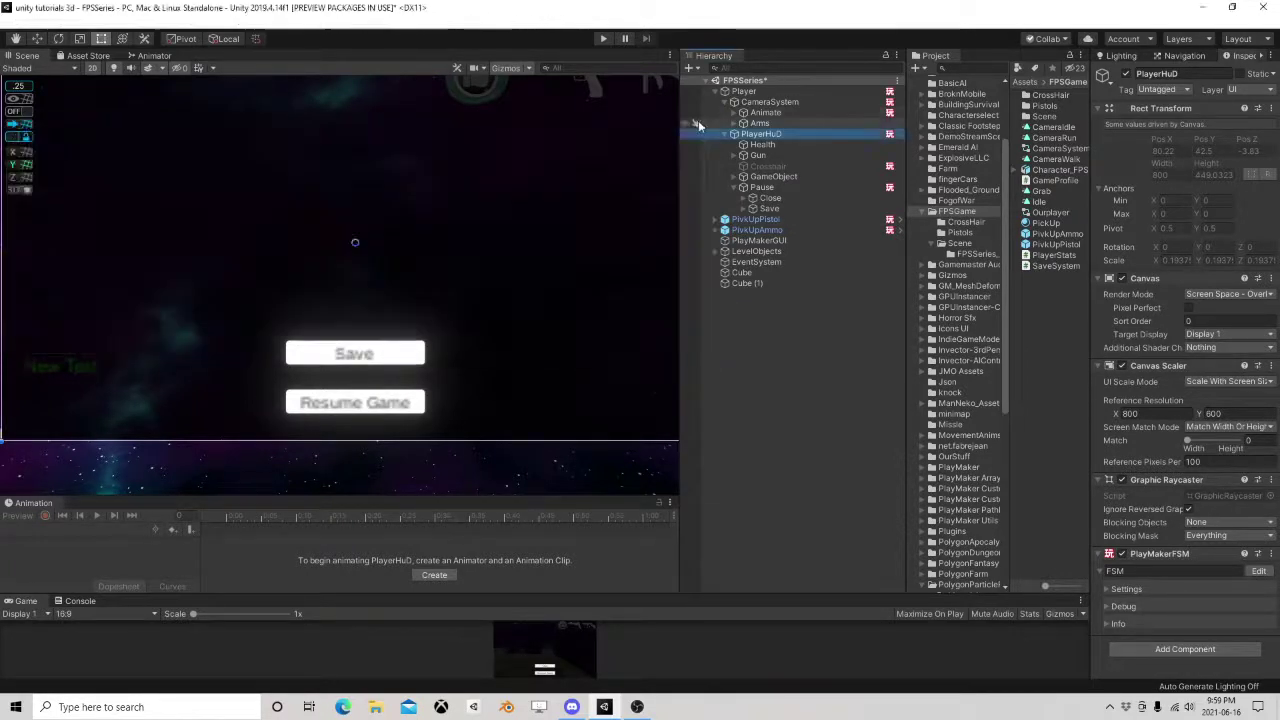
Collapse the Player hierarchy, create a prefab of Player in the FPSGame folder, and select the Player in the scene.
click(734, 134)
click(734, 102)
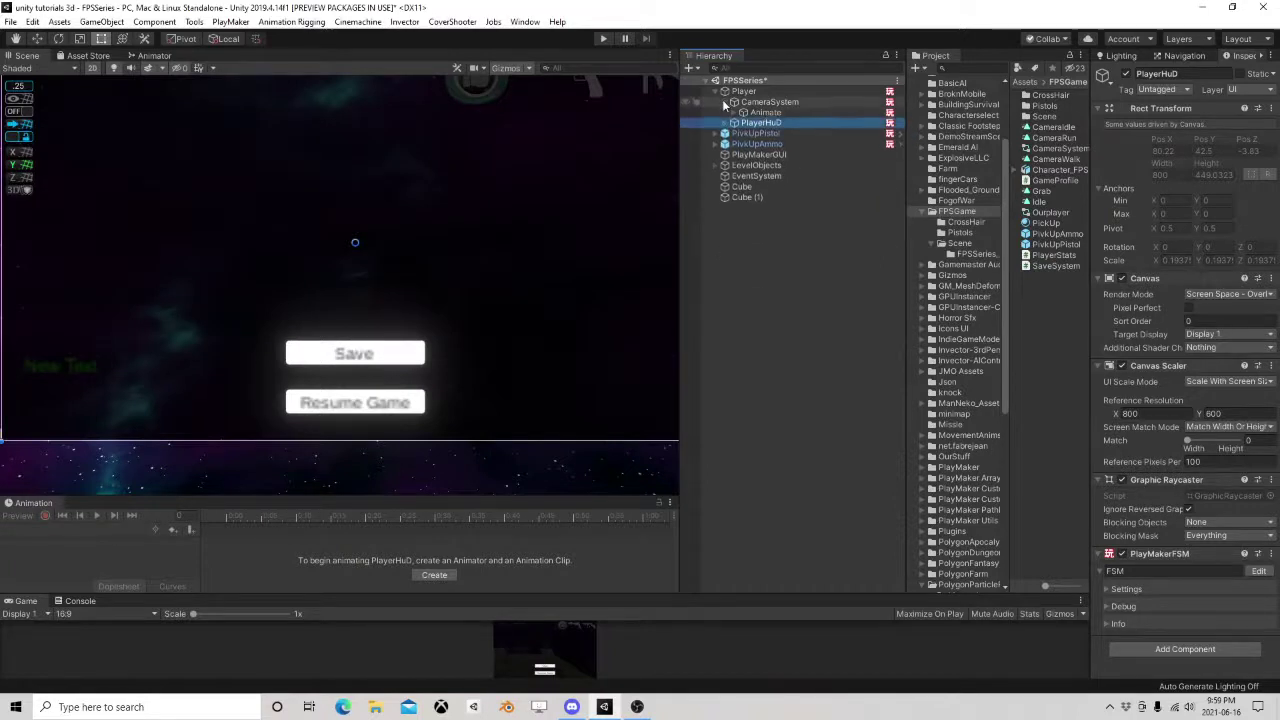
click(744, 91)
key(Left)
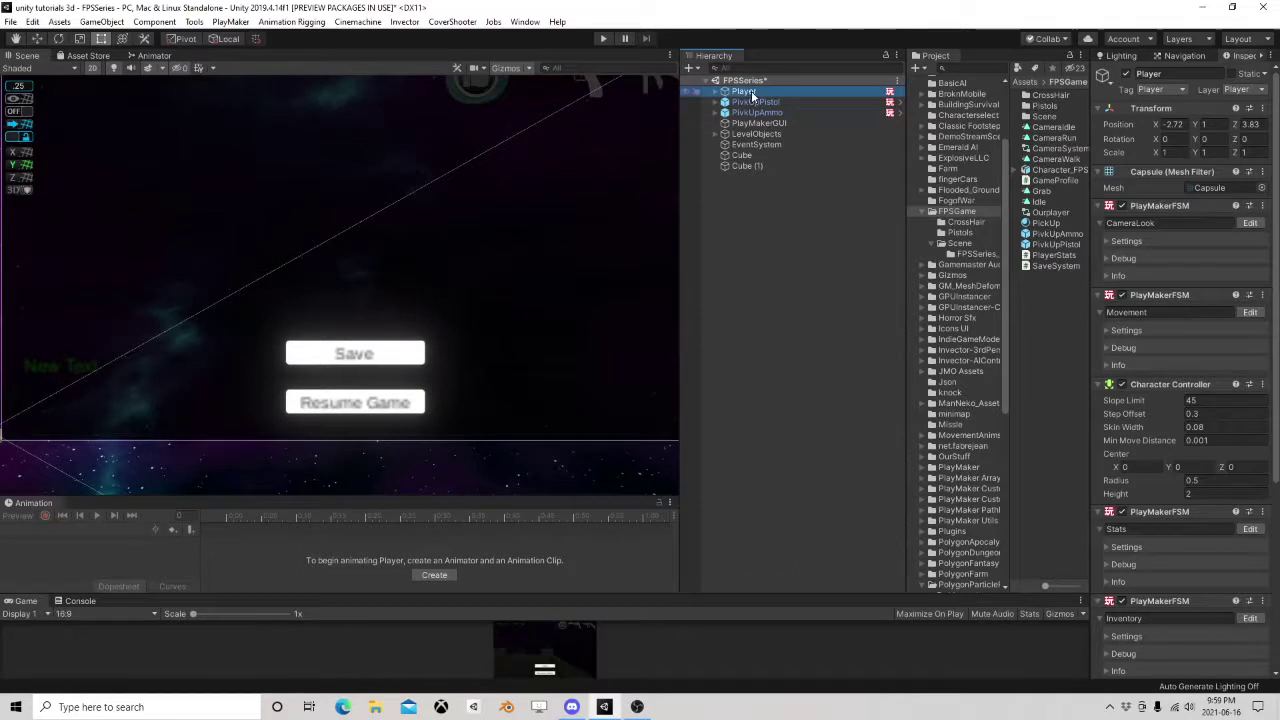
click(1040, 320)
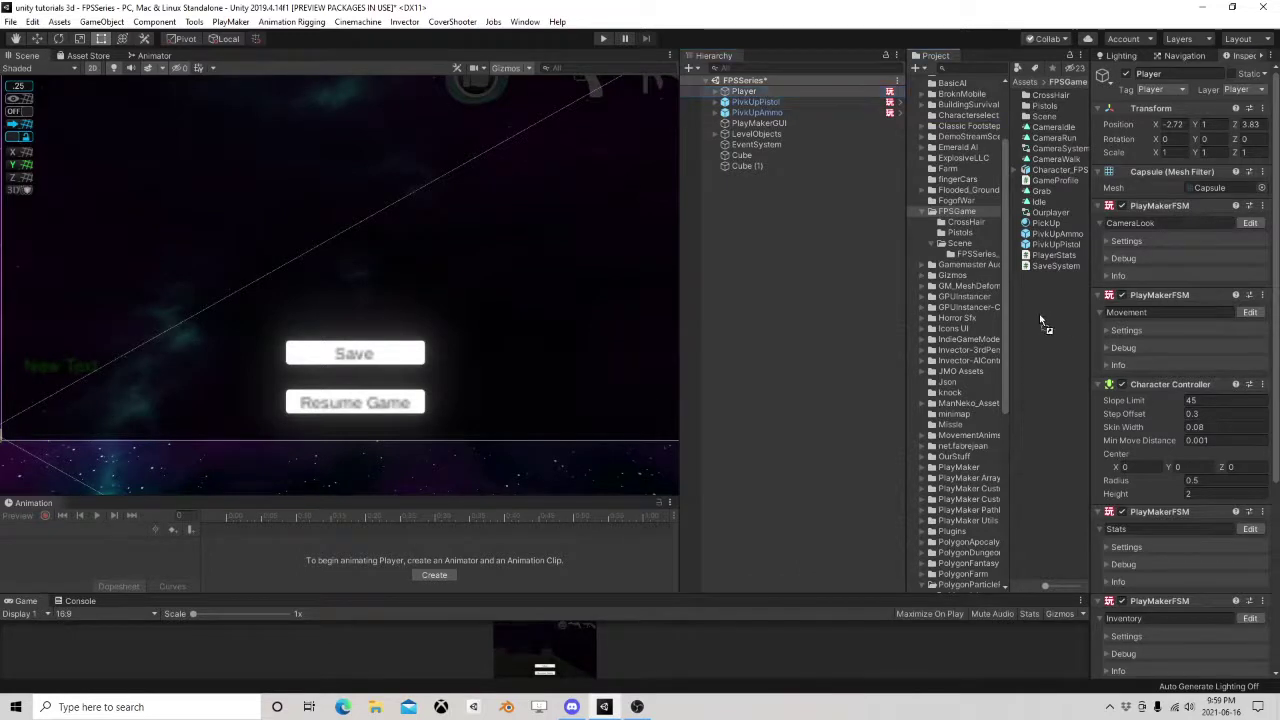
click(762, 93)
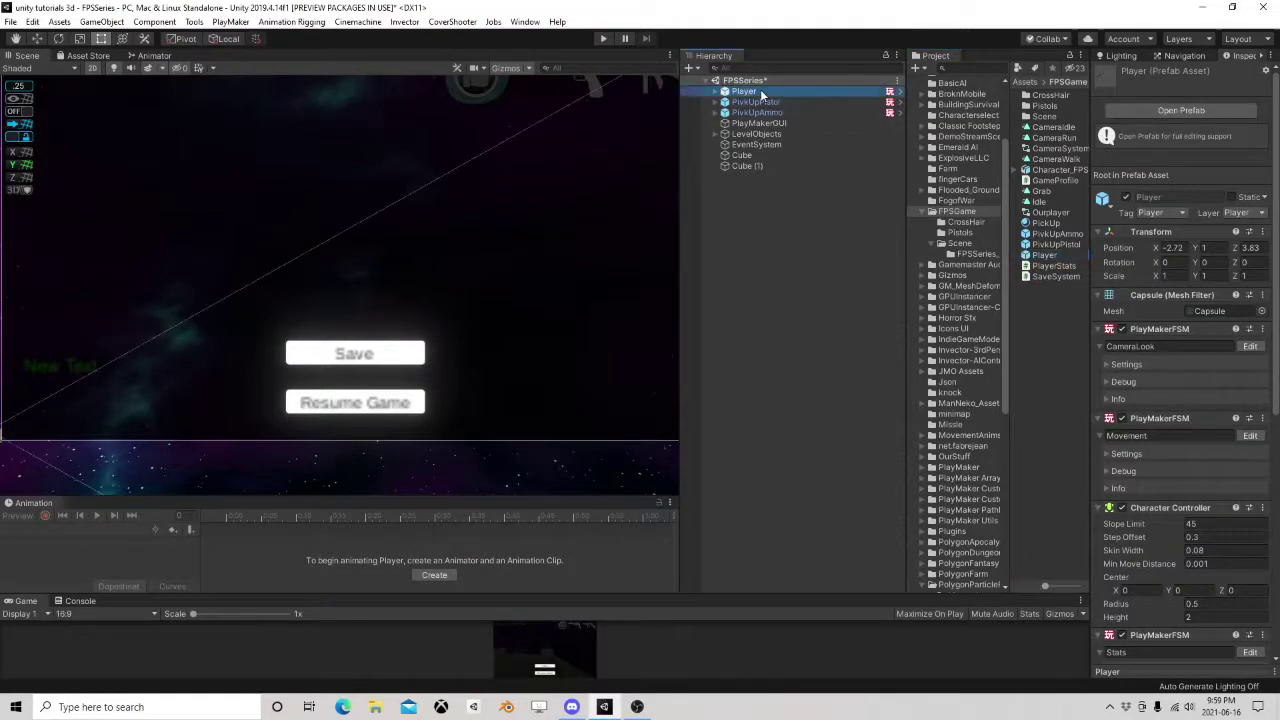
Delete the Player object from the FPSSeries scene.
key(Delete)
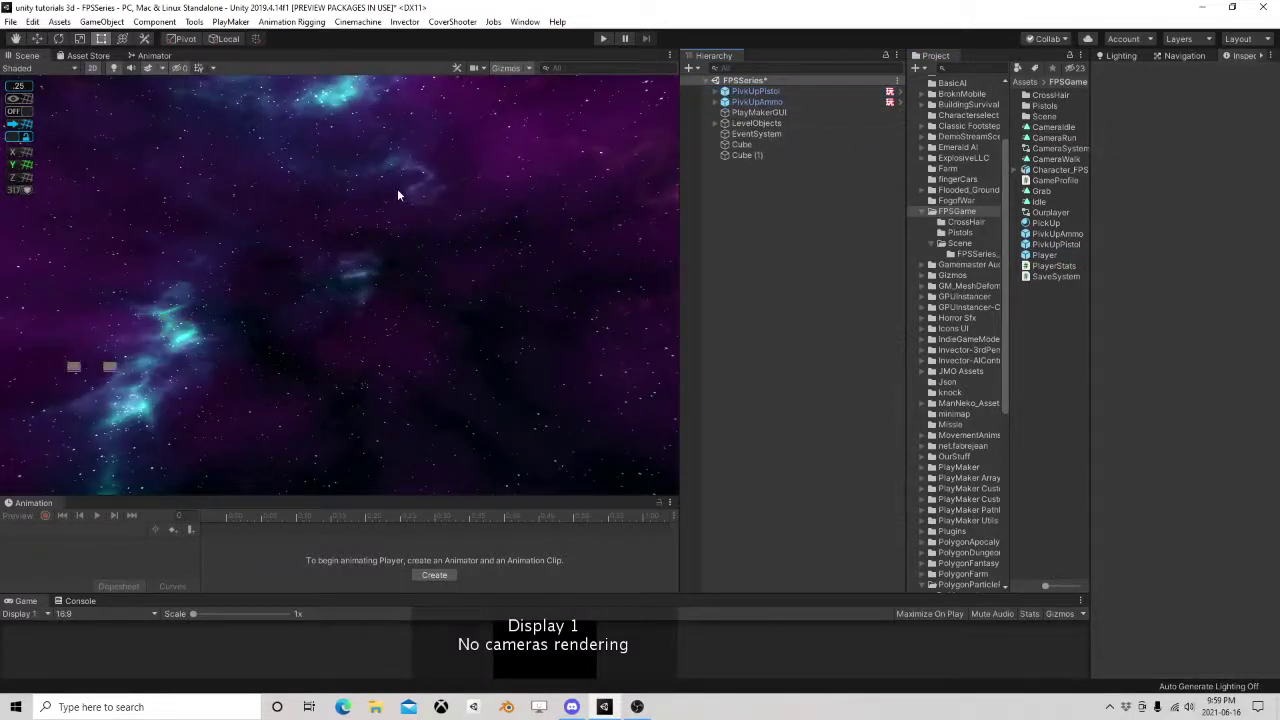
middle_drag(314, 202, 276, 214)
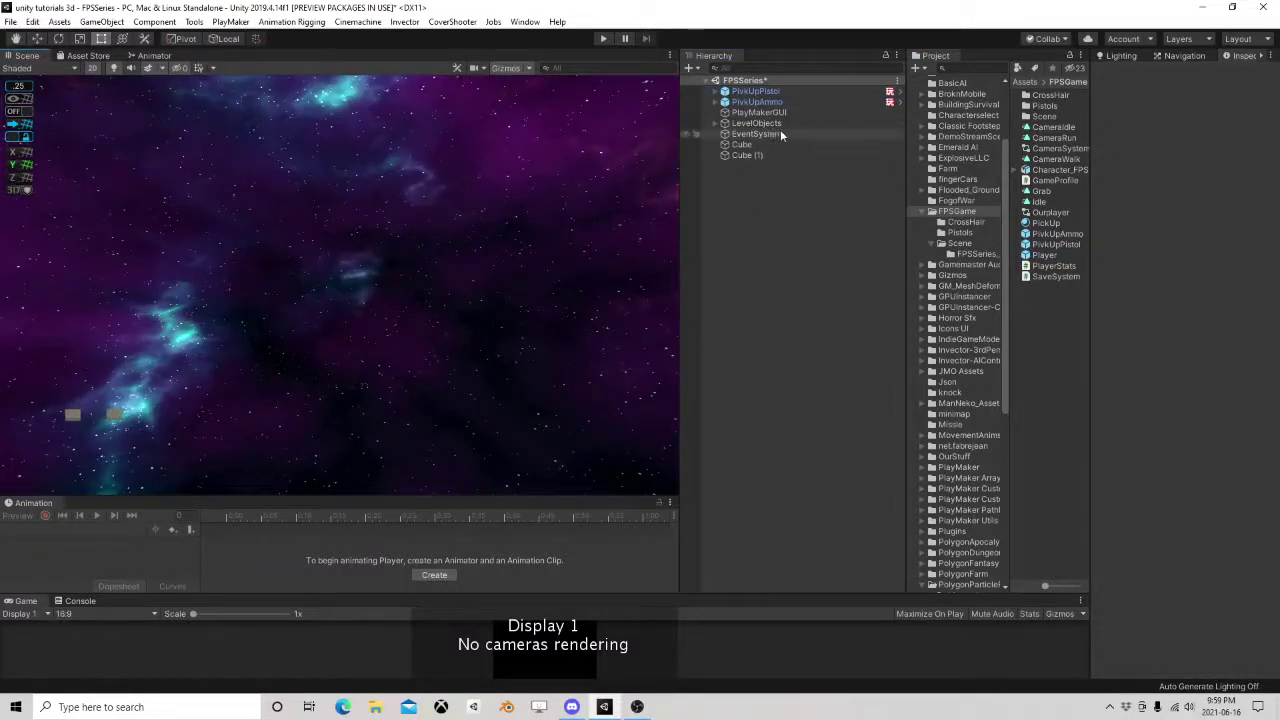
Open the Player prefab and examine the actions in the Stats FSM's NewGame state, then return to the scene.
double_click(1044, 255)
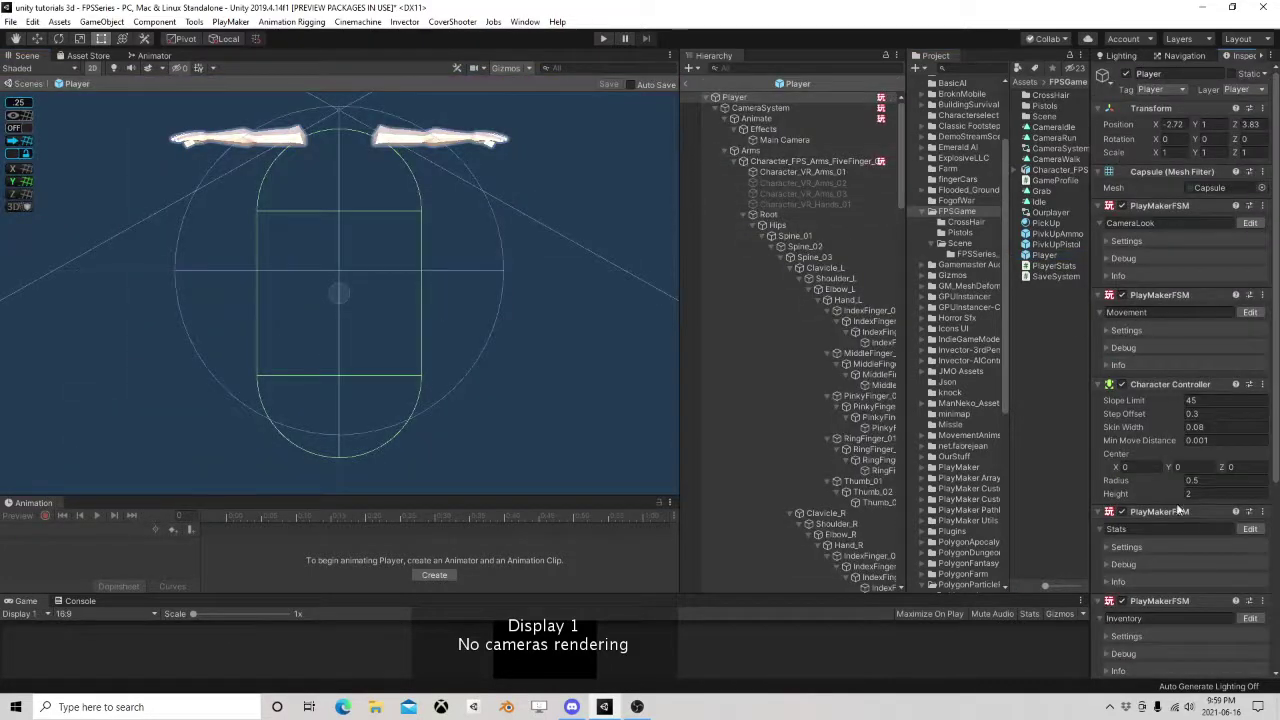
scroll(1185, 500, down, 3)
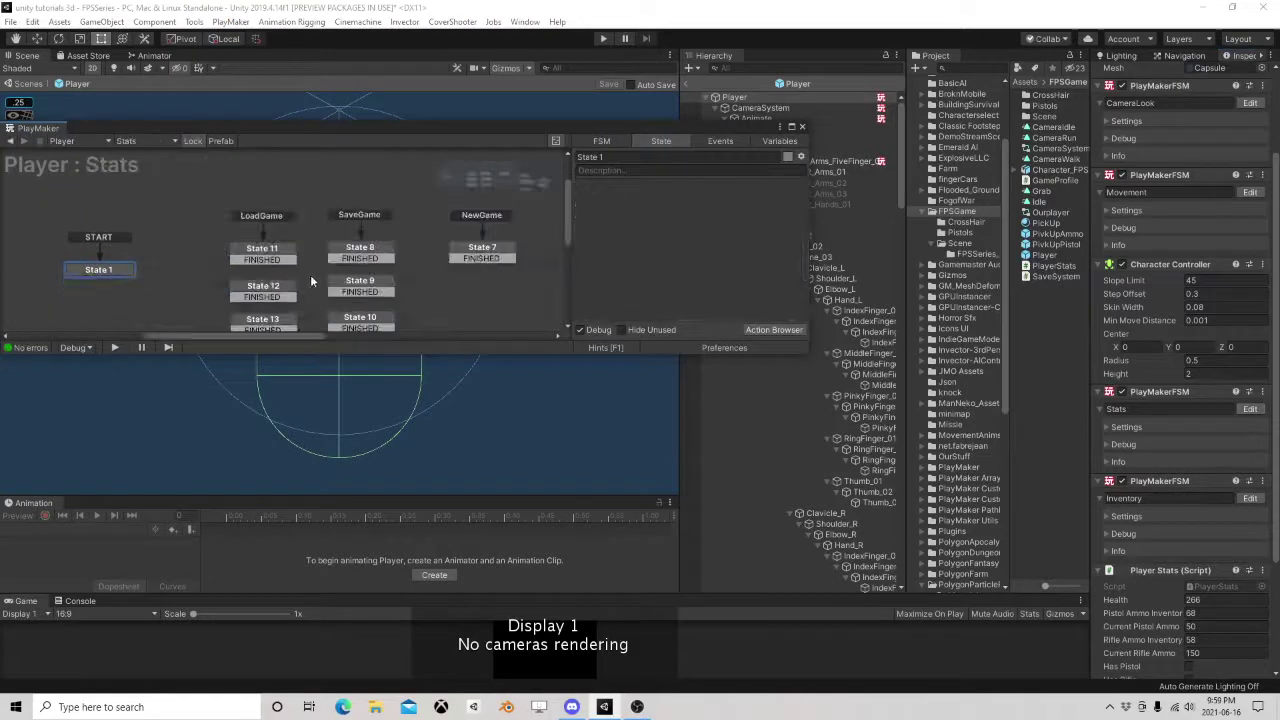
click(480, 245)
scroll(663, 274, down, 3)
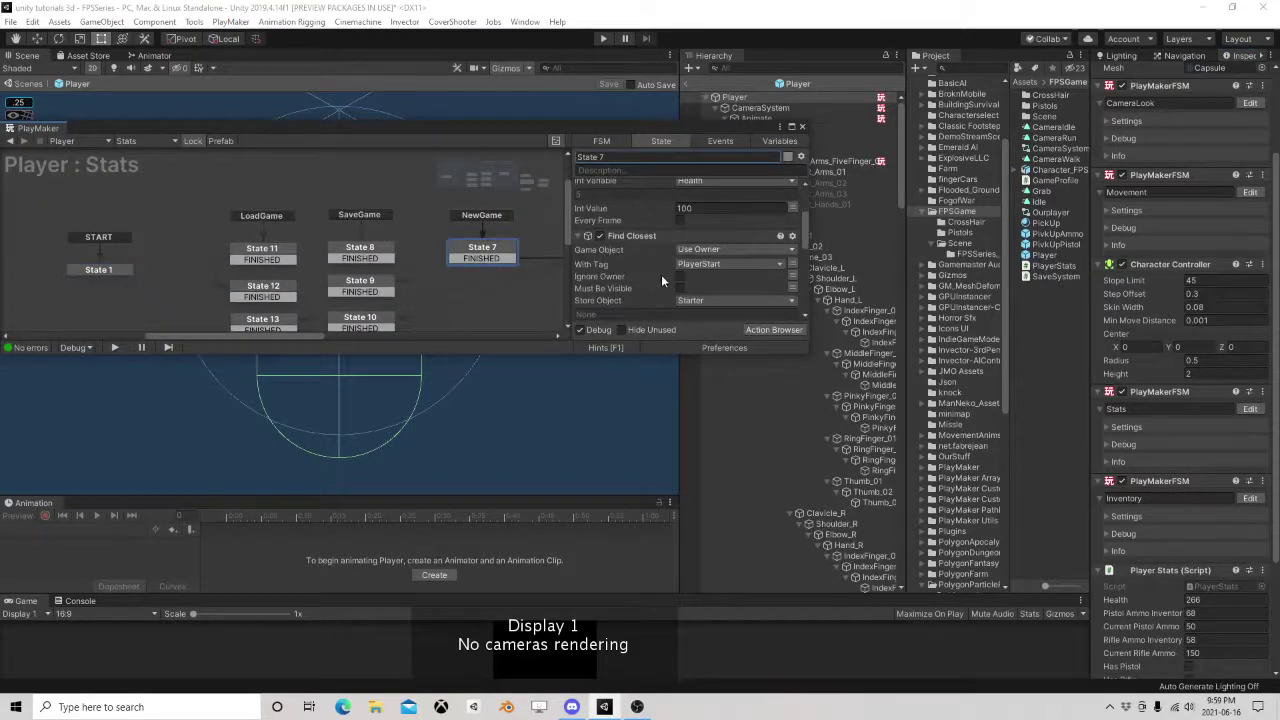
scroll(663, 274, down, 1)
scroll(688, 239, up, 1)
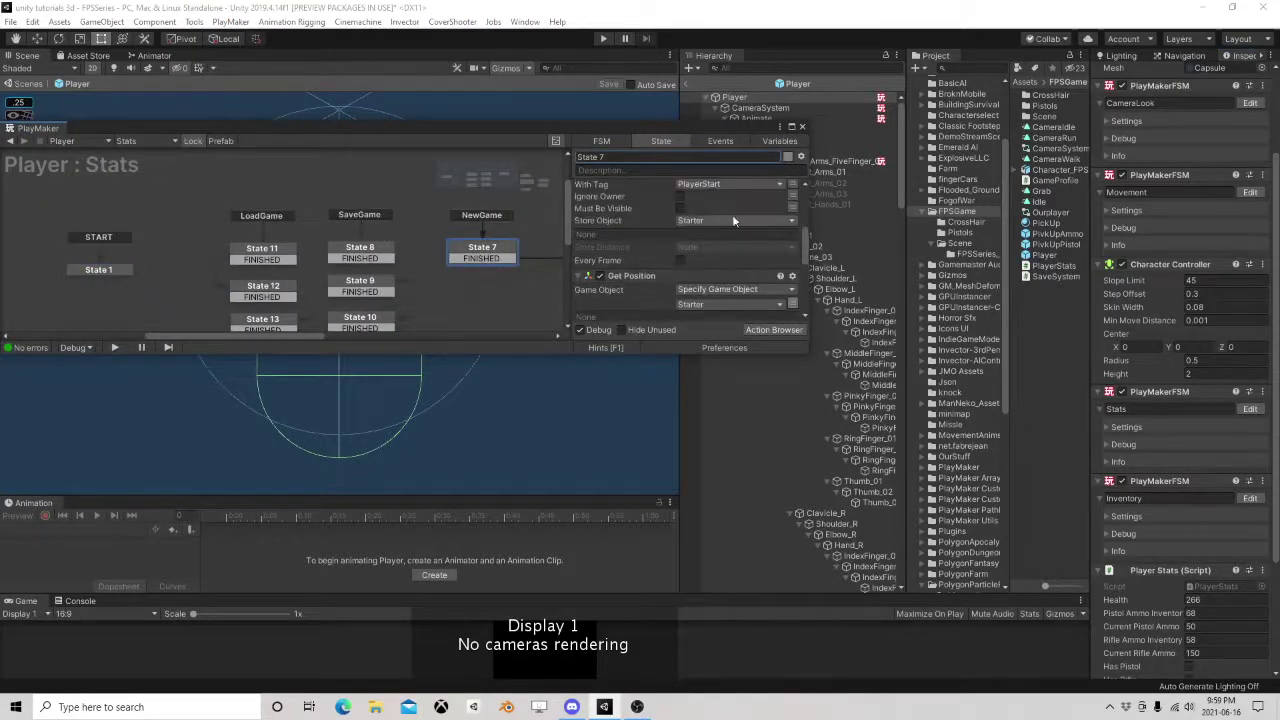
click(803, 127)
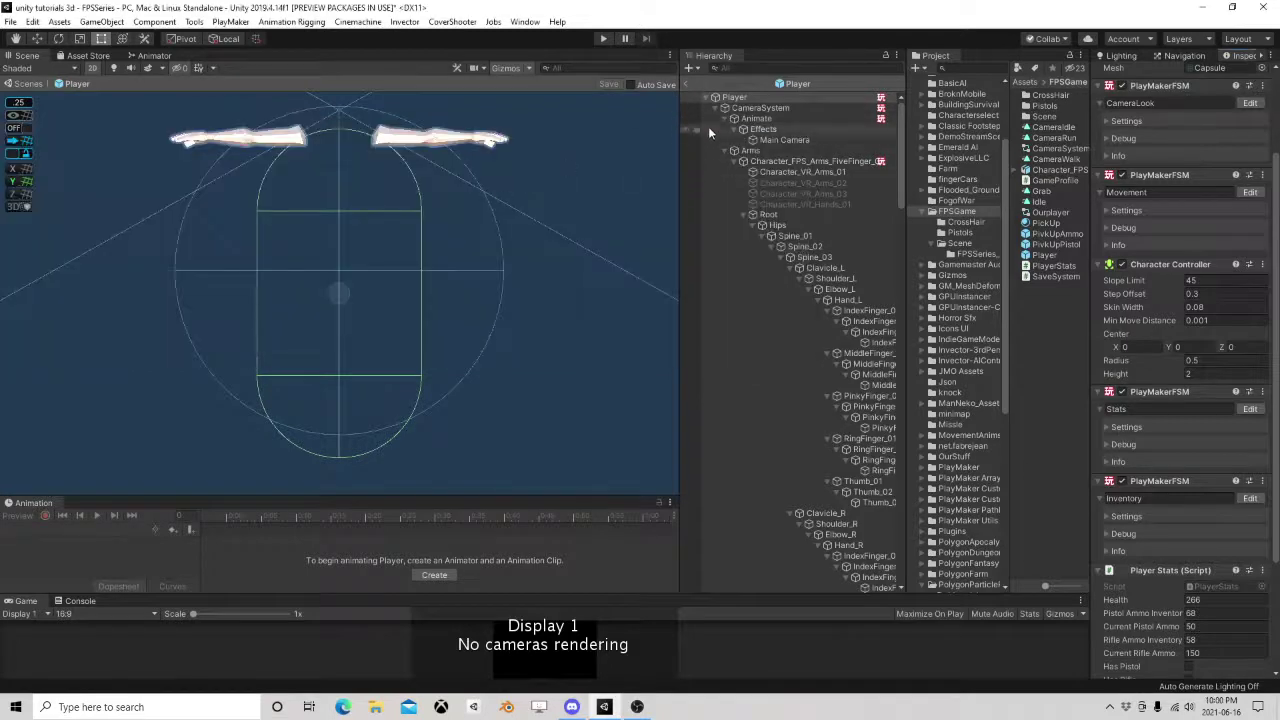
click(685, 84)
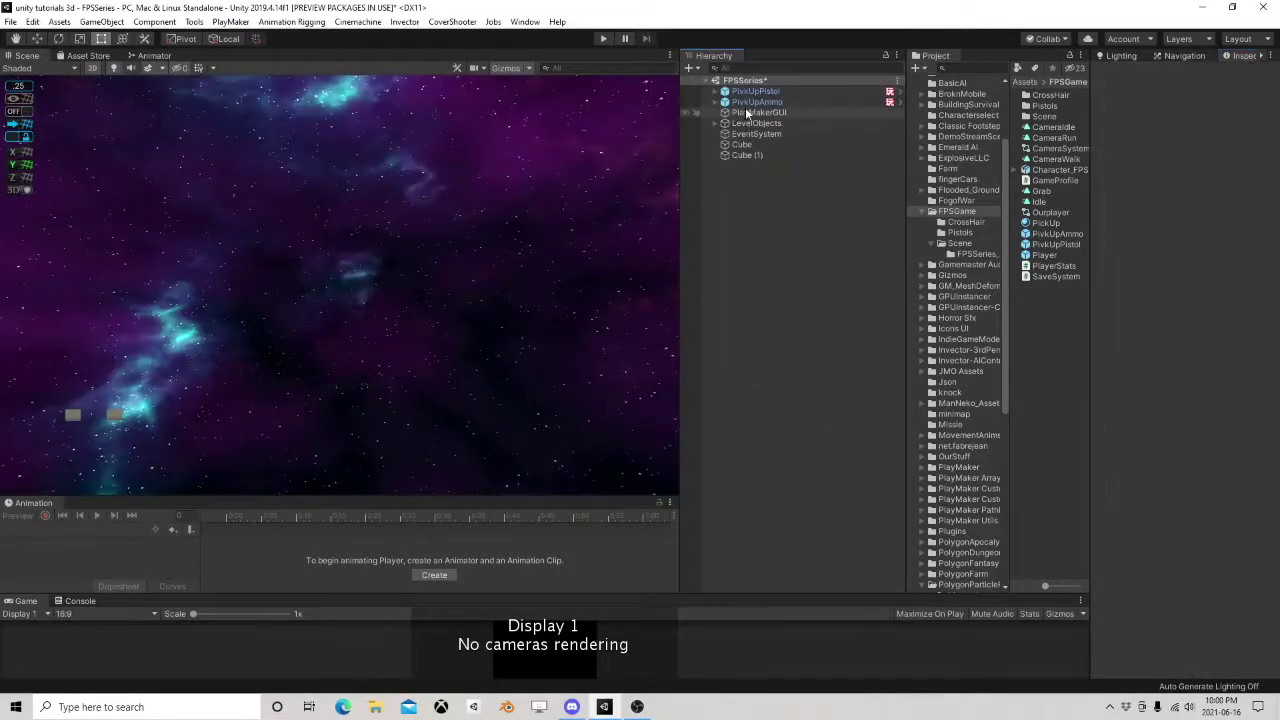
Save the FPSSeries scene and open the FPSTitle scene from the FPSGame Scene folder.
click(8, 21)
click(25, 72)
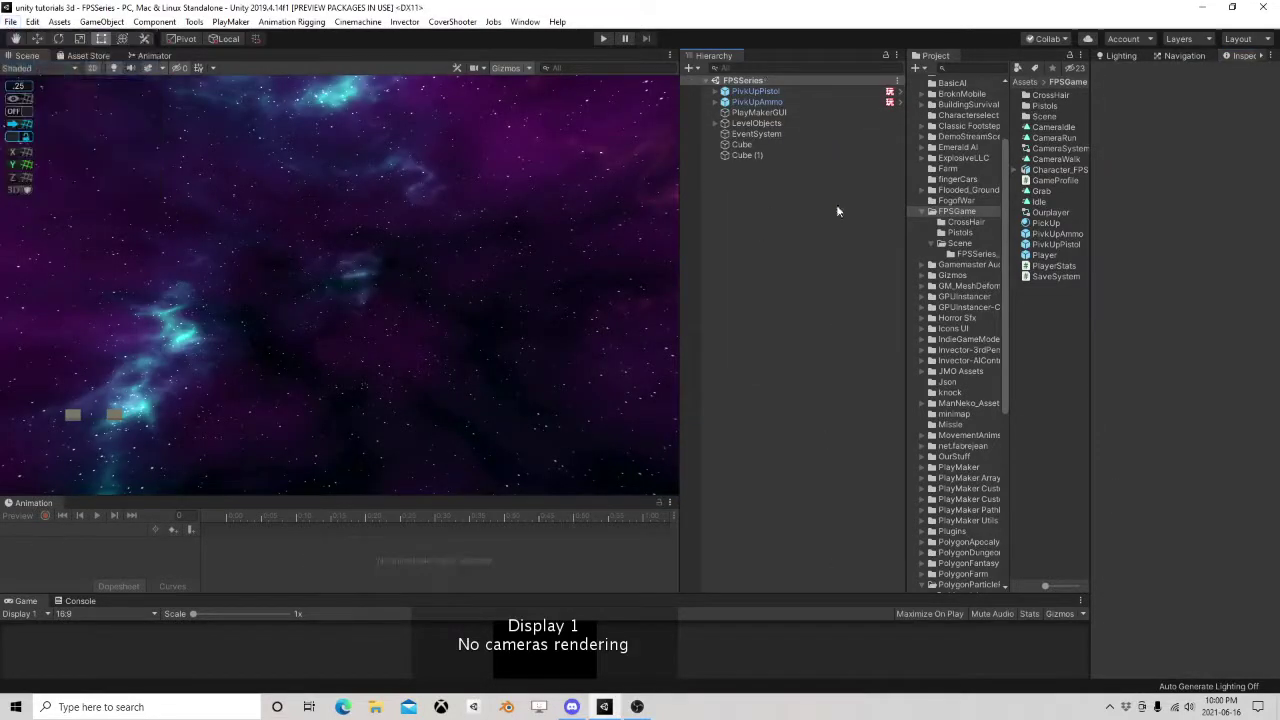
click(962, 244)
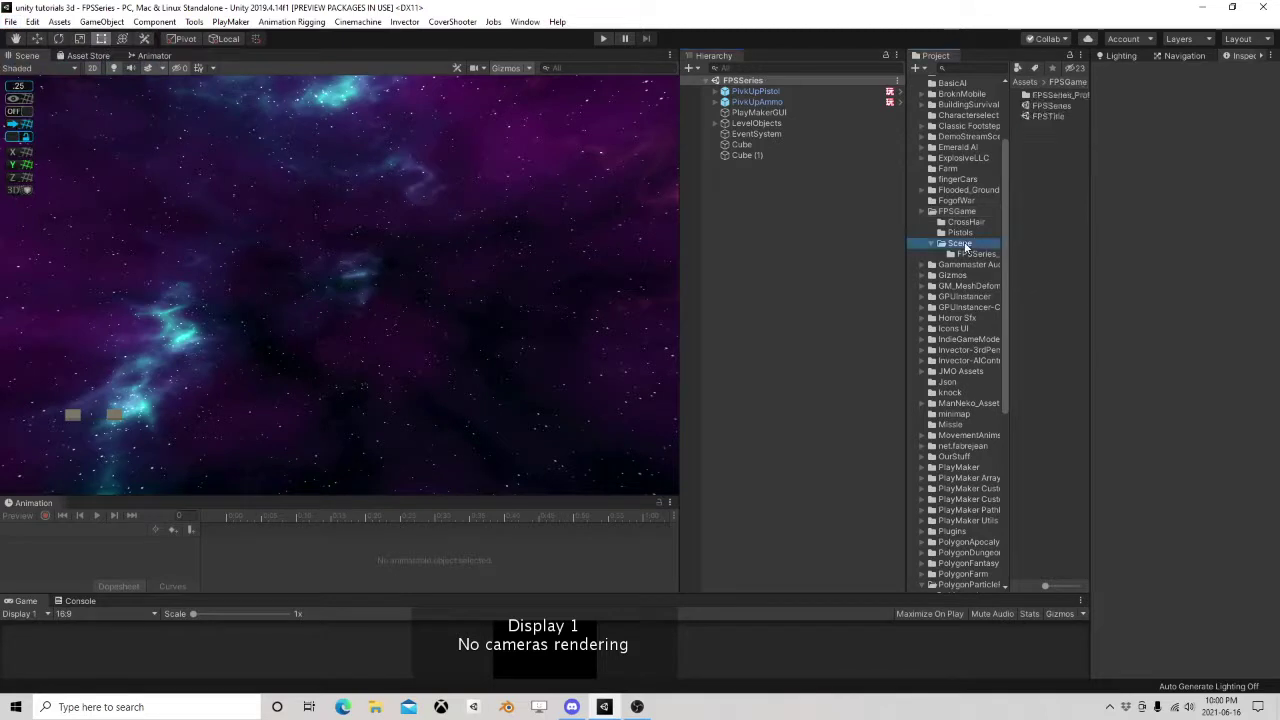
double_click(1058, 116)
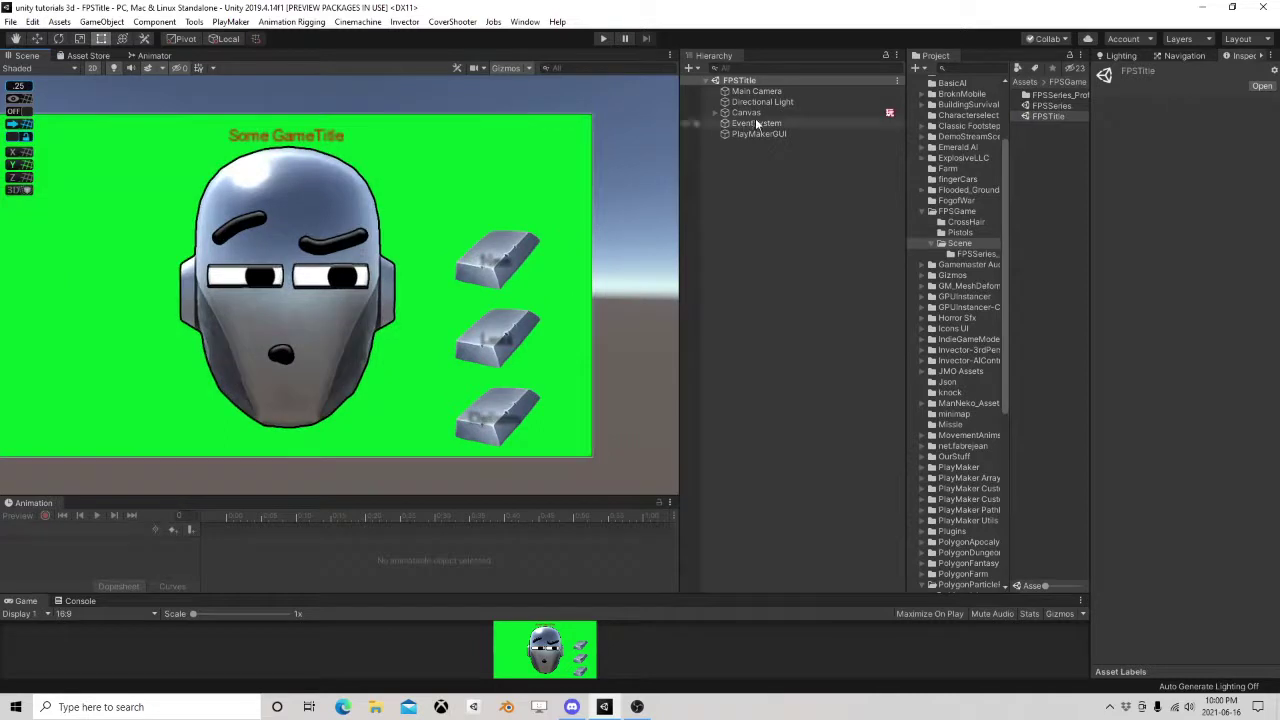
click(750, 113)
click(729, 132)
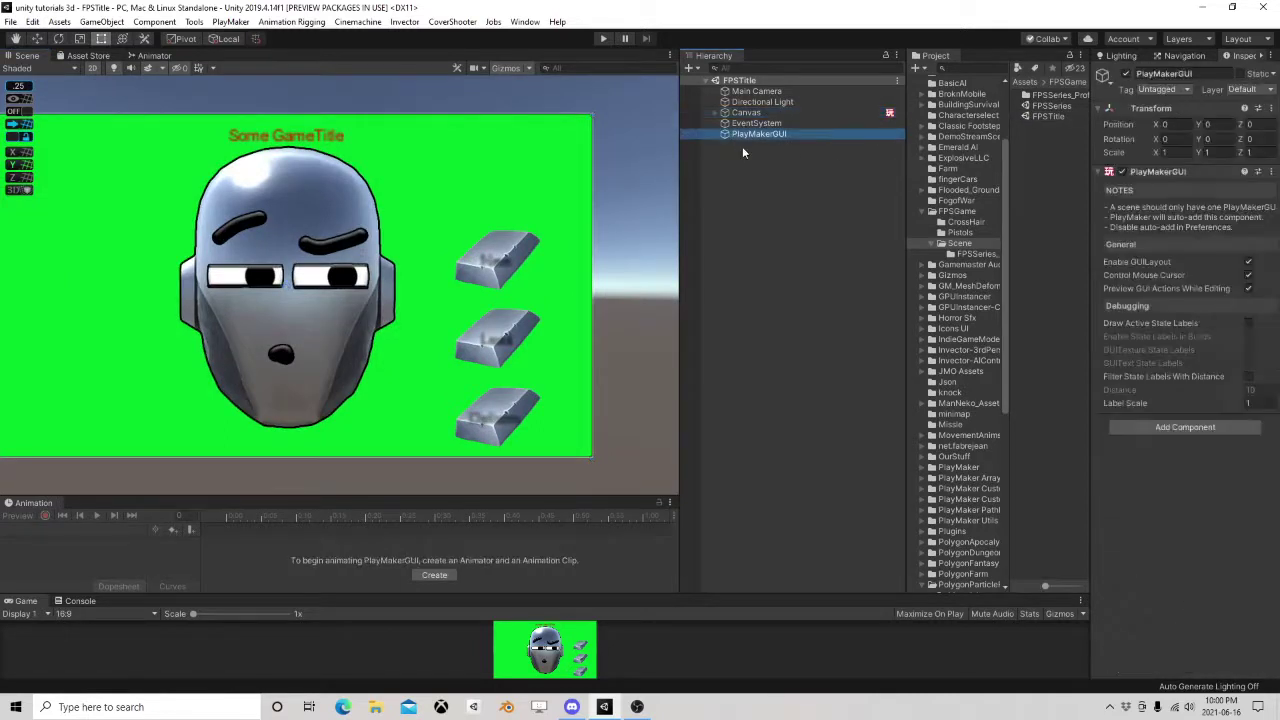
right_click(727, 161)
click(704, 141)
click(737, 124)
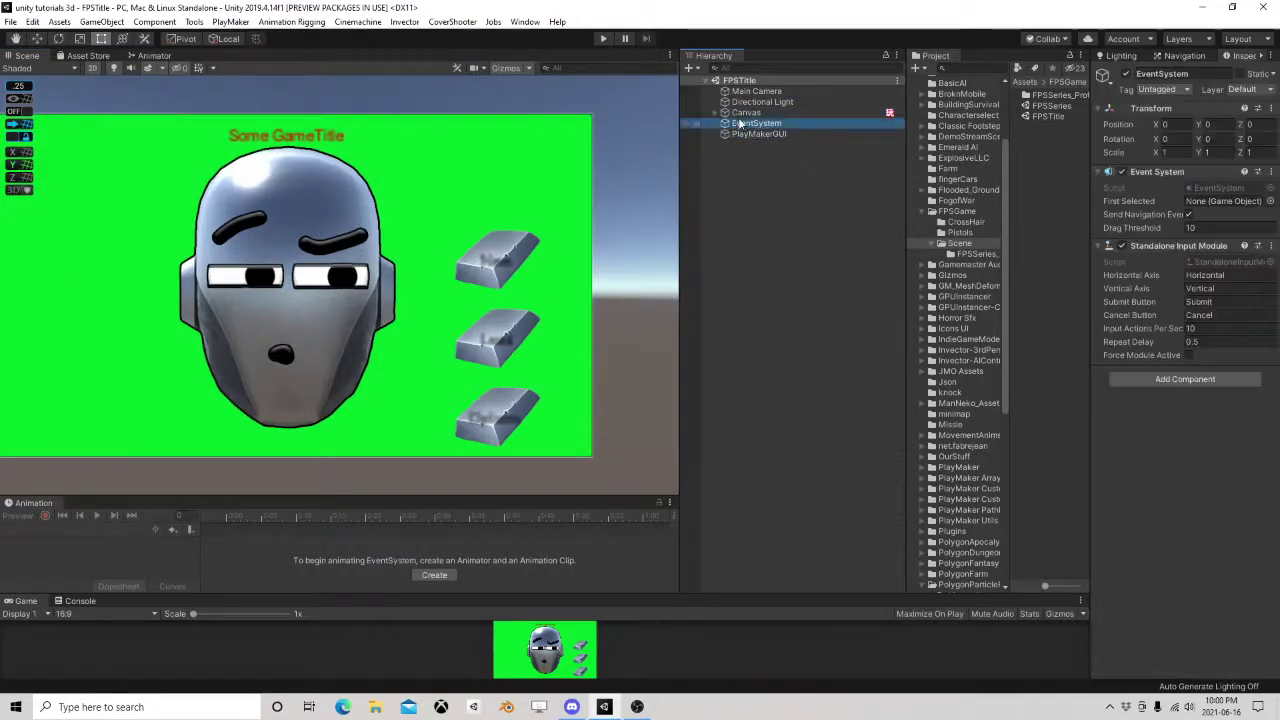
Add a second PlayMakerFSM component to the Canvas and open it for editing.
click(740, 113)
scroll(1151, 470, down, 10)
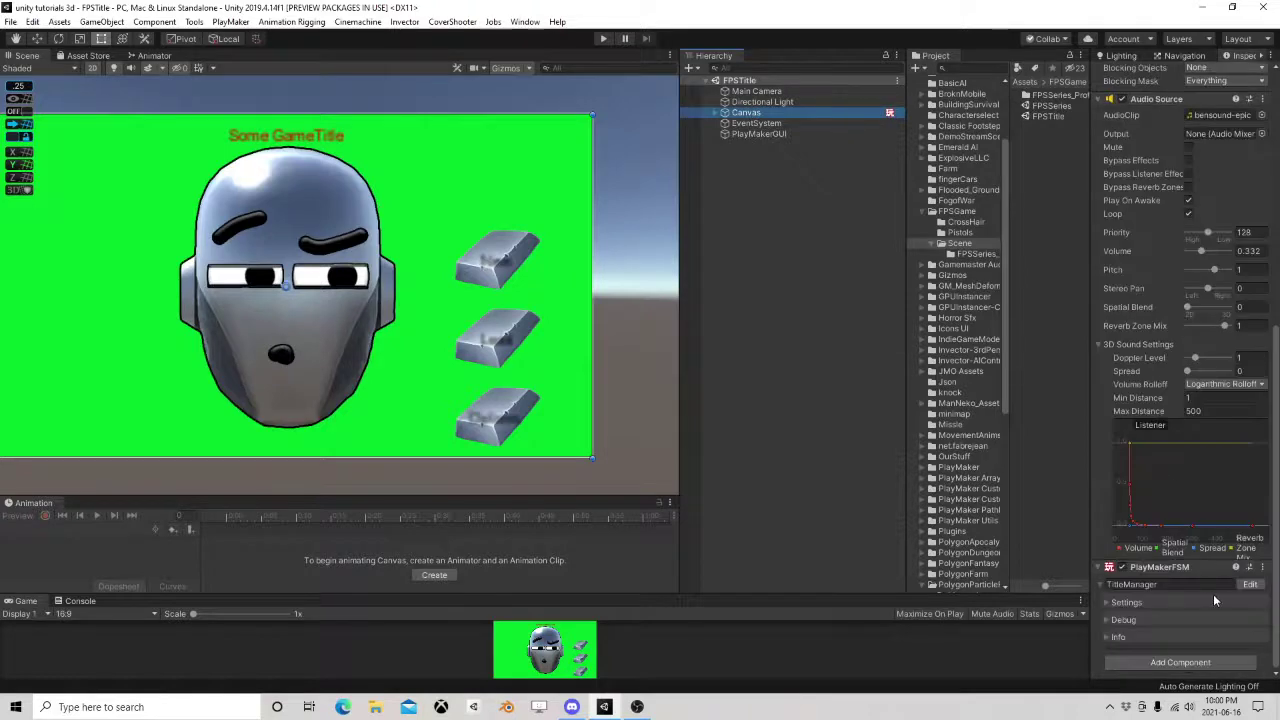
click(1180, 662)
click(1169, 548)
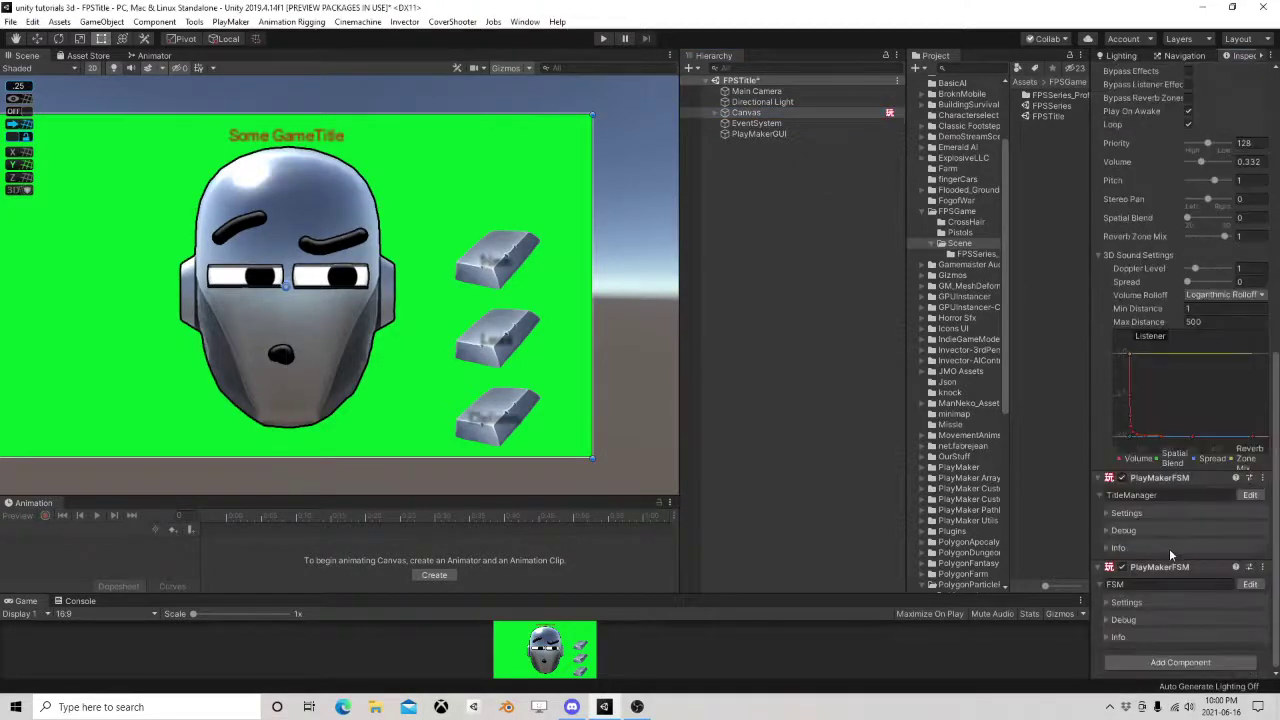
click(1248, 580)
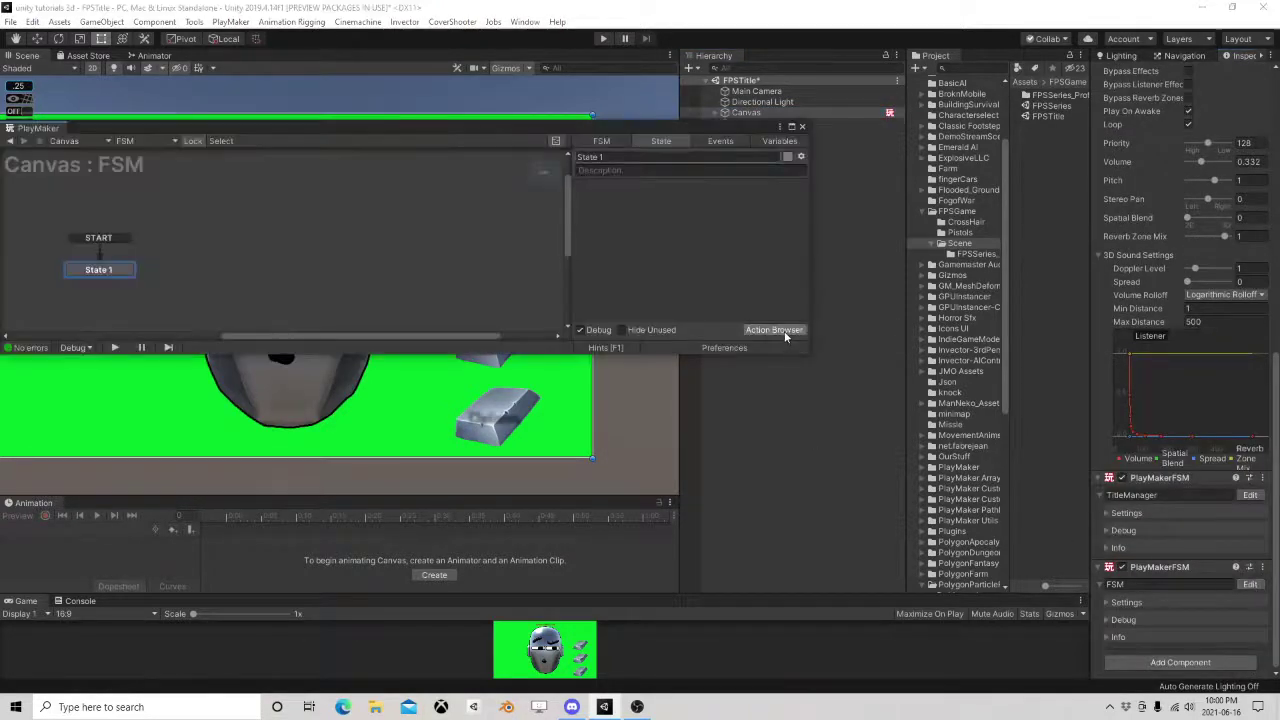
Add a single Set Mouse Cursor action to State 1 of the Canvas's new FSM, removing the duplicate, and close the editor.
click(784, 331)
text(set cur)
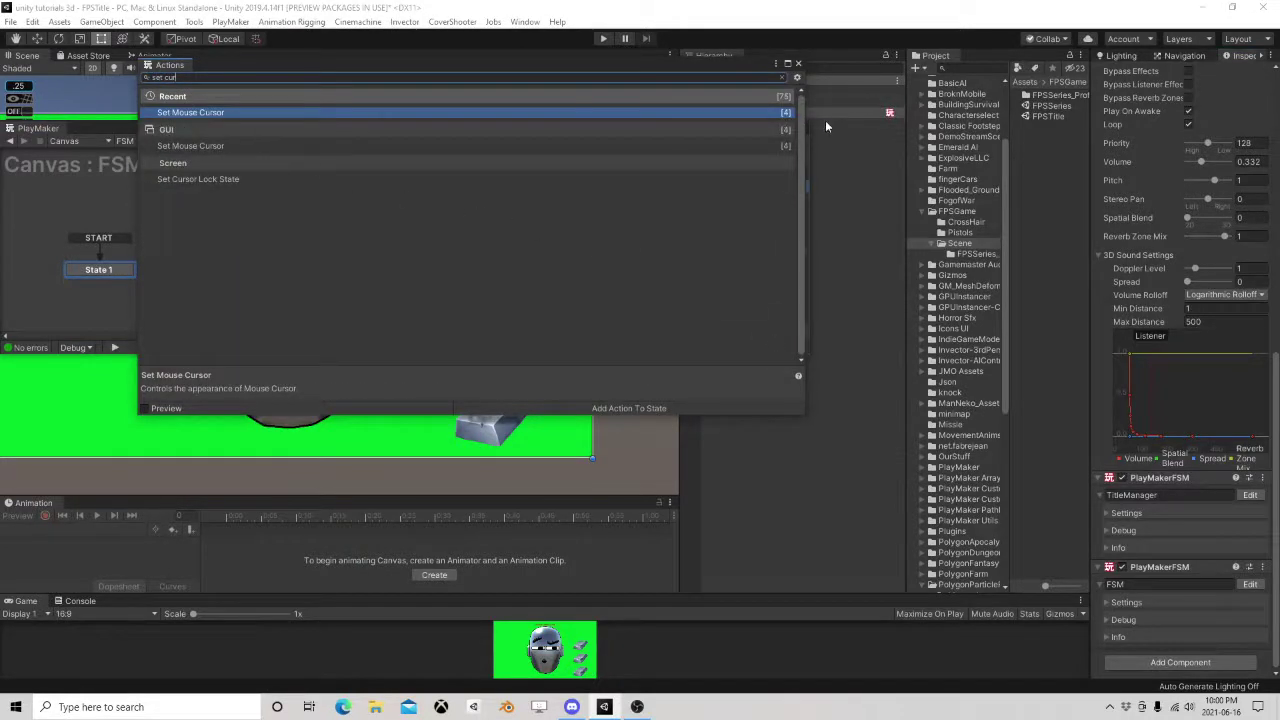
click(799, 64)
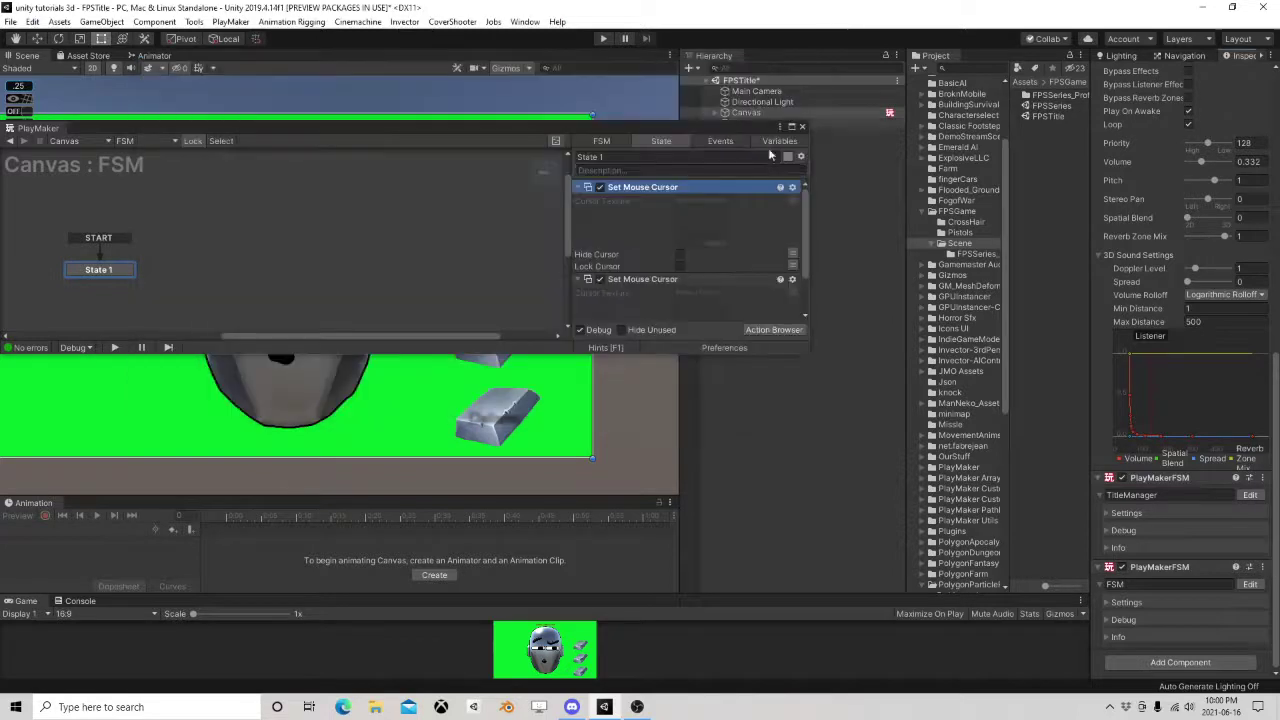
click(665, 280)
key(Delete)
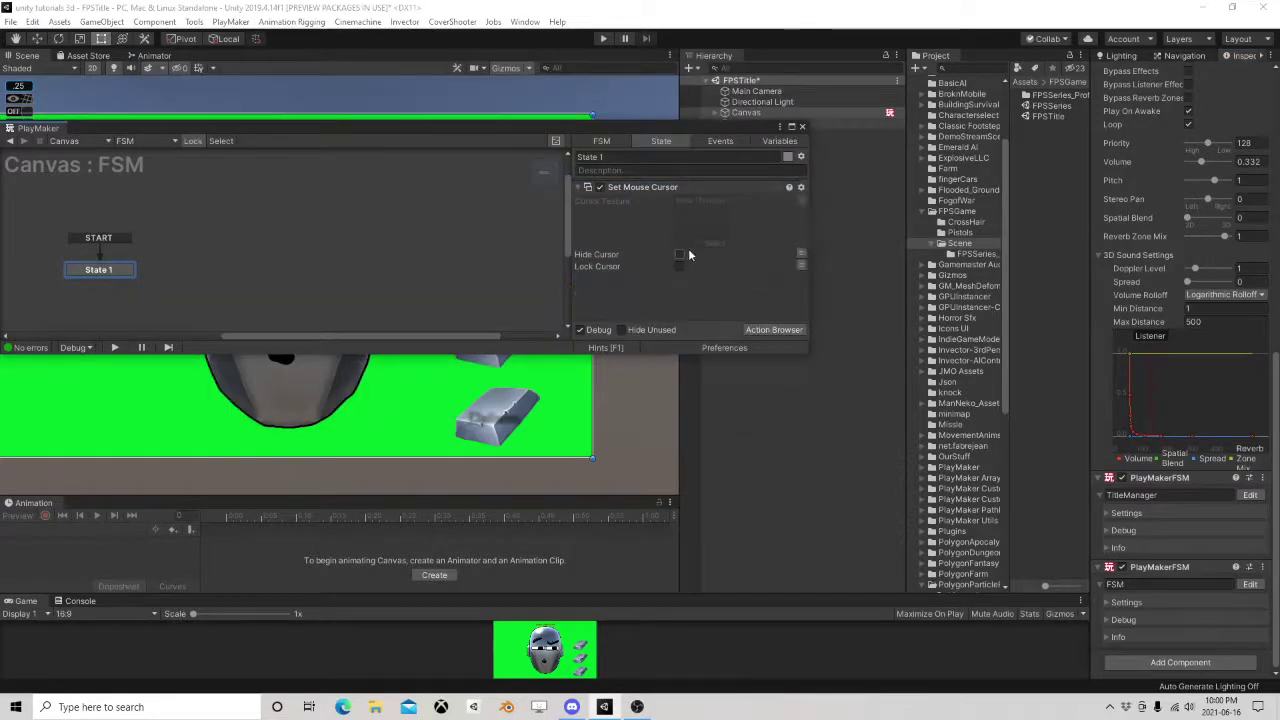
click(803, 127)
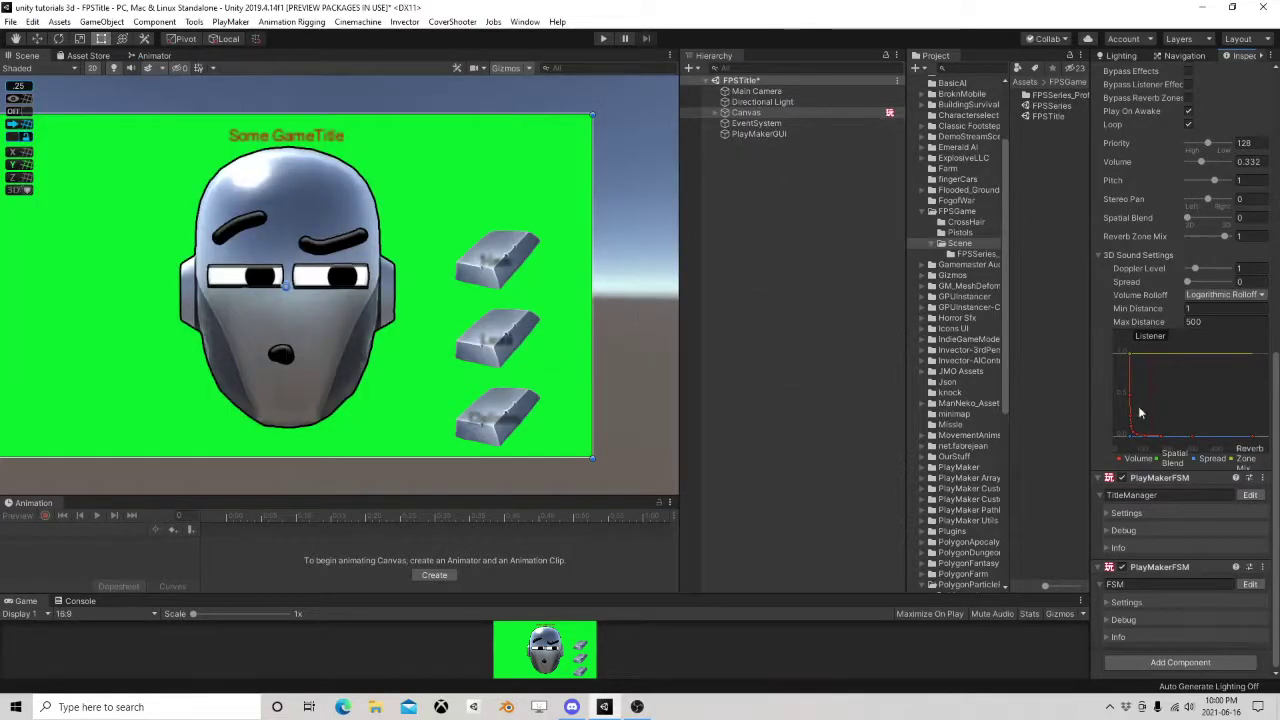
Create an empty object at the scene's root level, tag it Manager and rename it Manager.
right_click(740, 113)
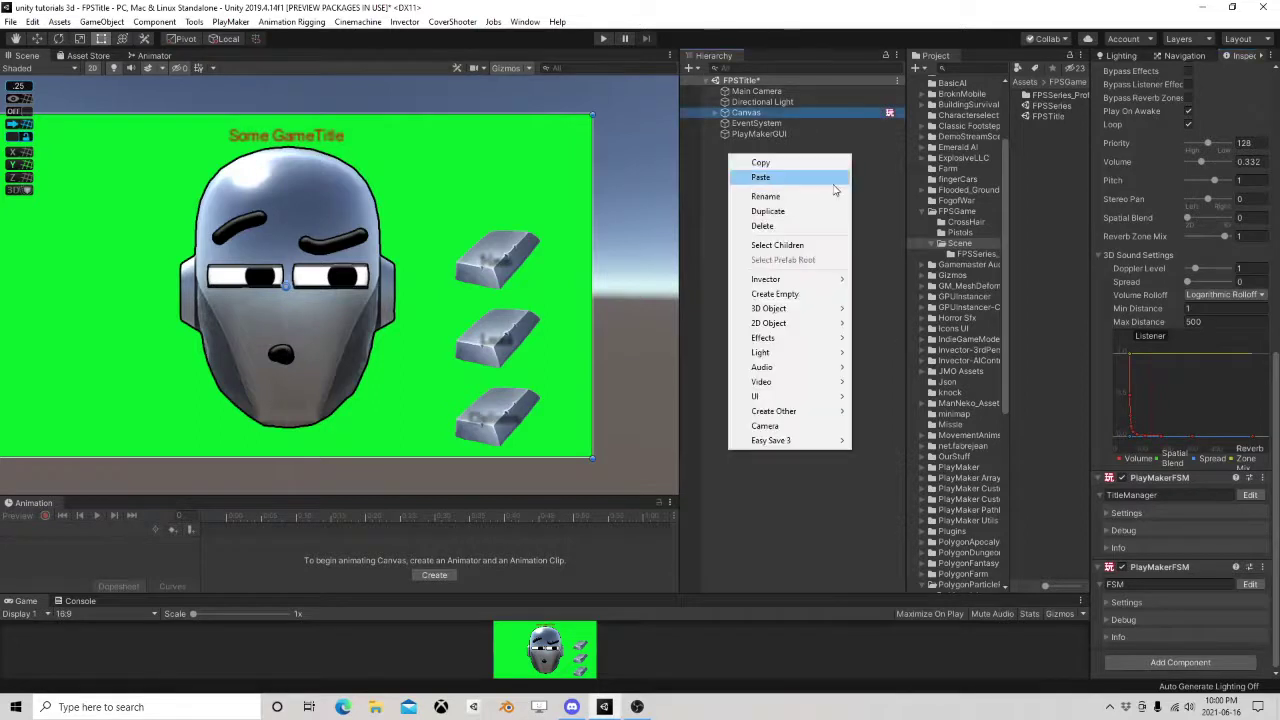
click(787, 295)
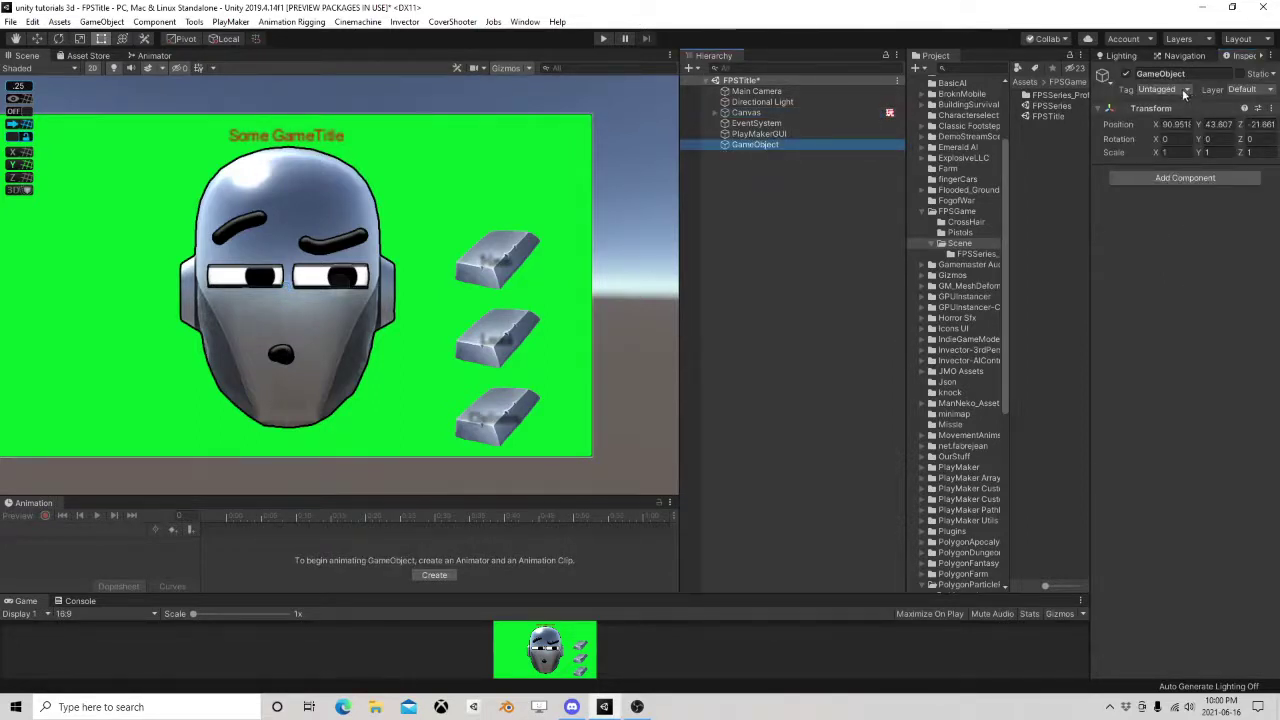
click(1168, 90)
click(1177, 266)
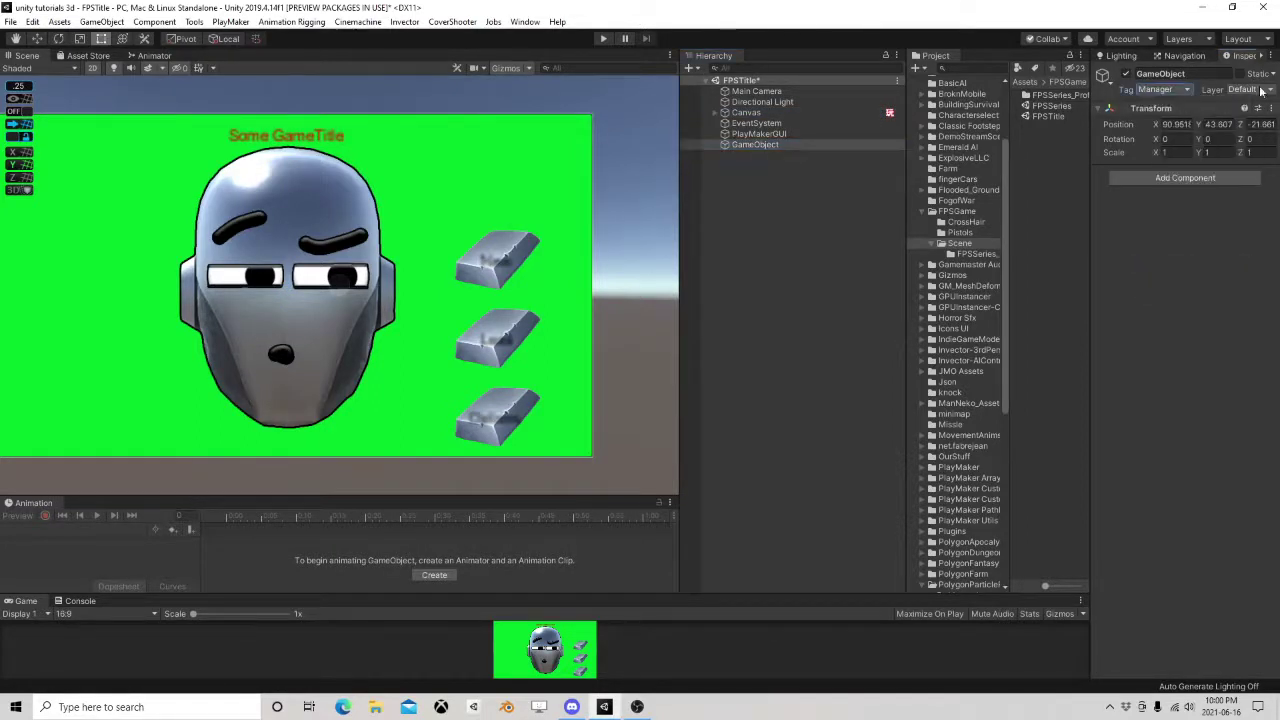
click(776, 146)
text(Mana)
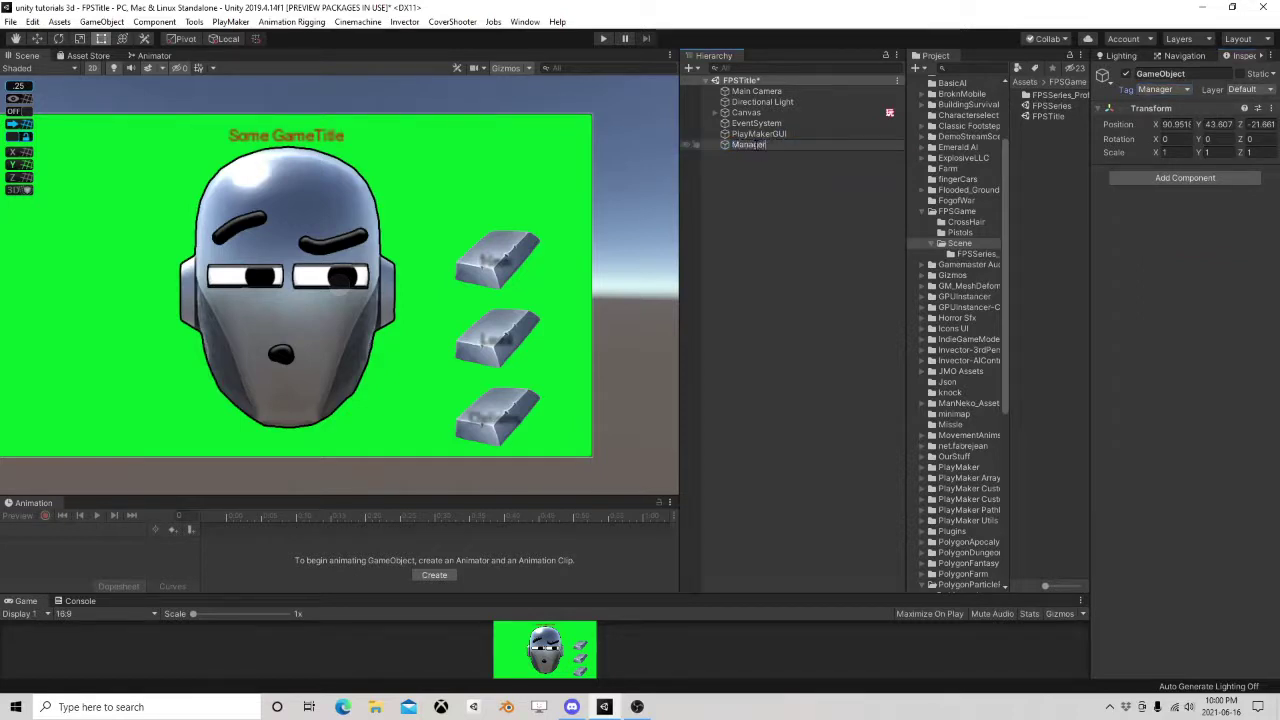
text(ger)
key(Return)
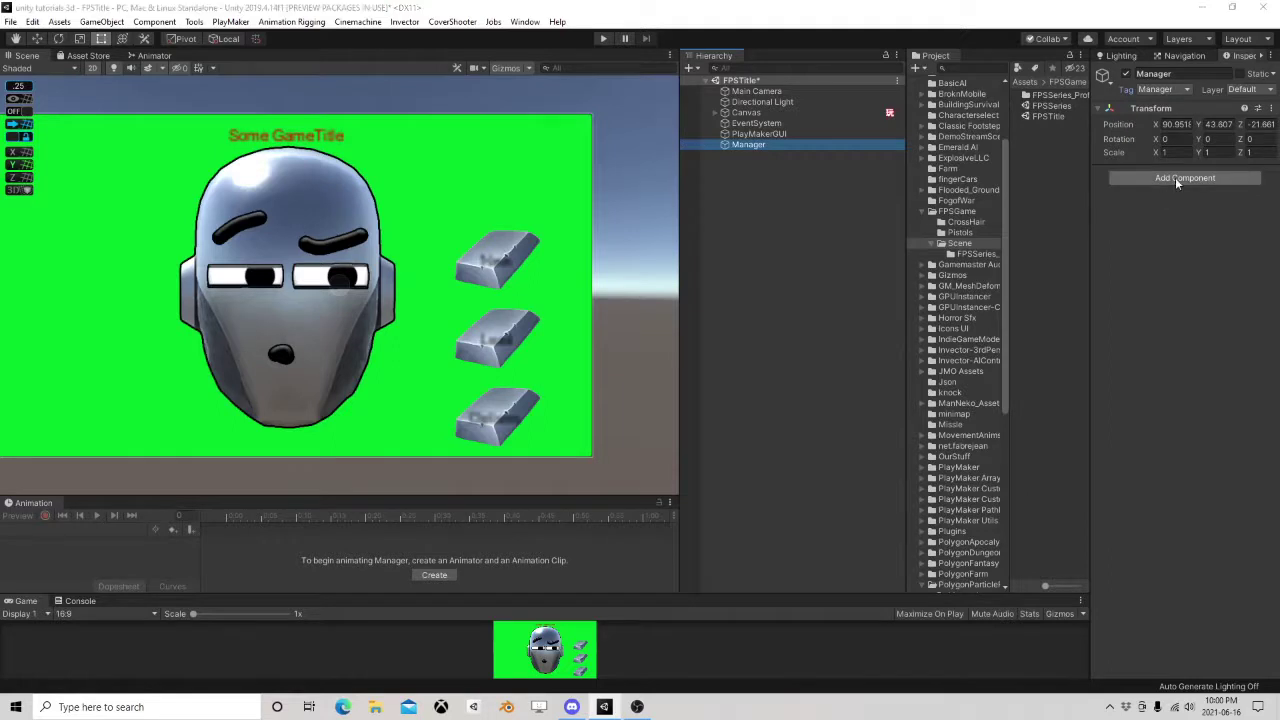
Add a PlayMakerFSM component named Manager to the Manager object and open it for editing.
click(1176, 177)
click(1164, 236)
click(1149, 188)
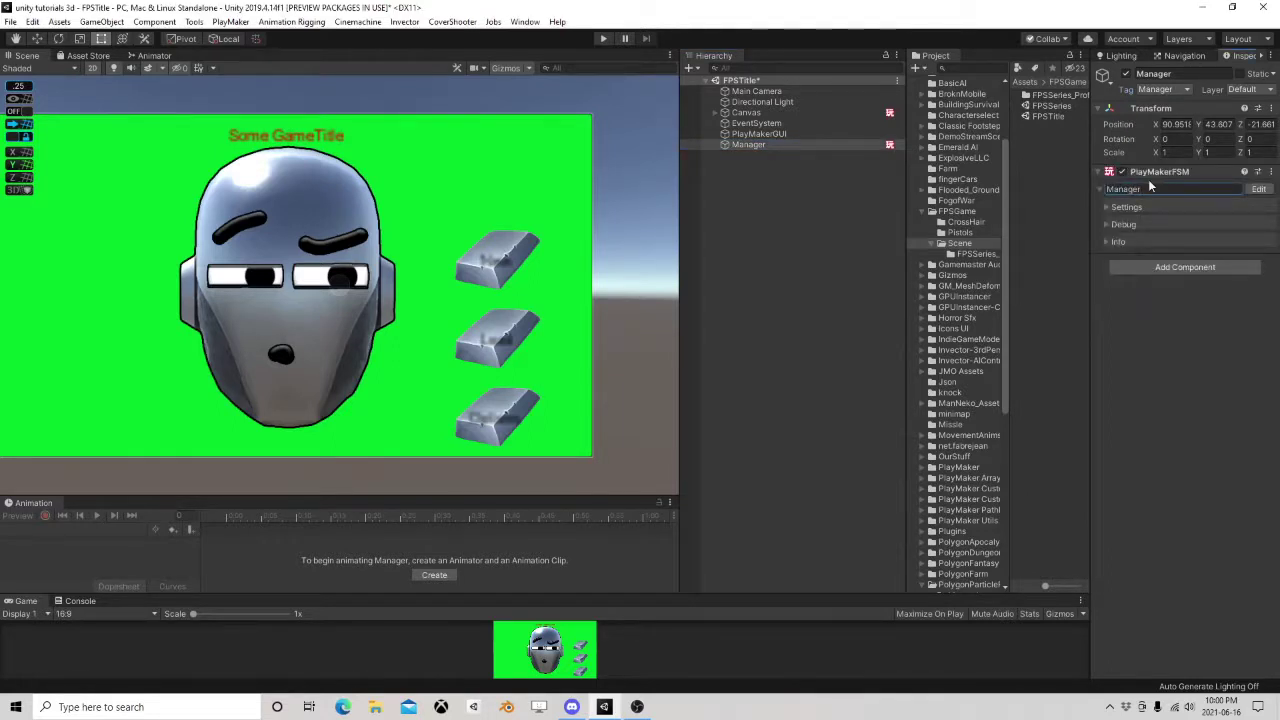
click(1258, 189)
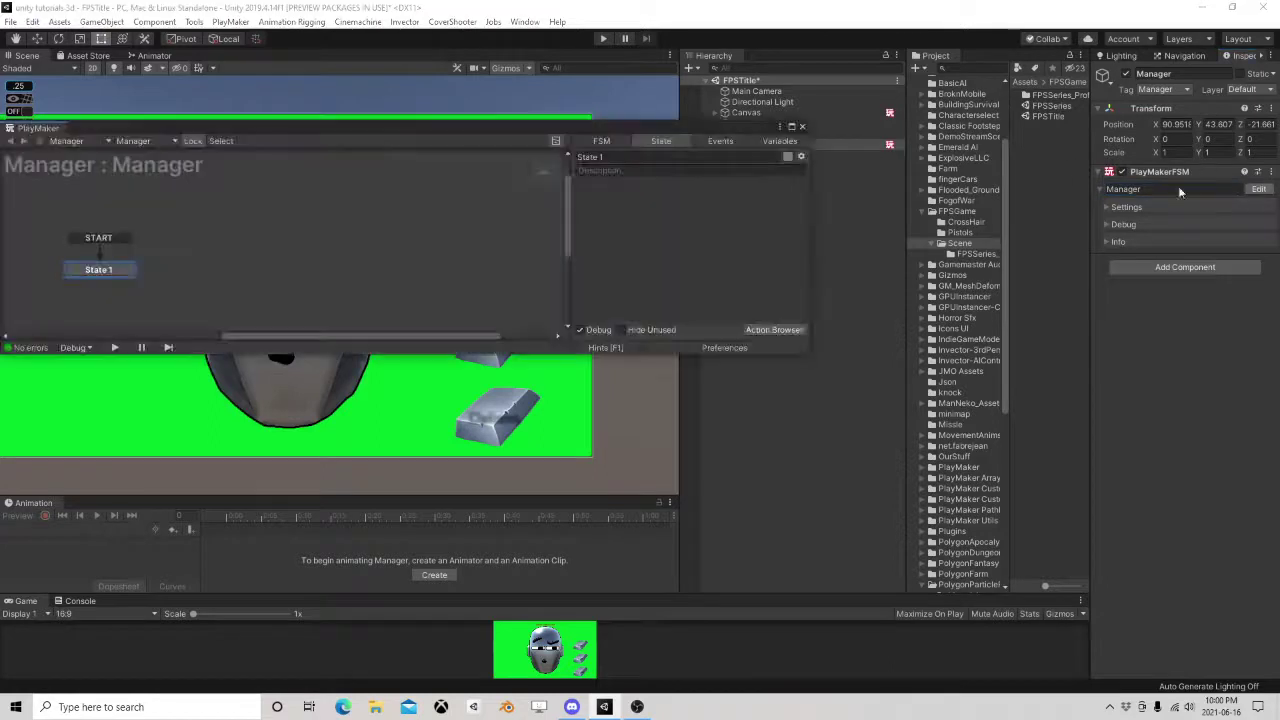
Add the Player prefab from the FPSGame folder as a GameObject variable of the Manager FSM and return to State 1's actions.
click(789, 142)
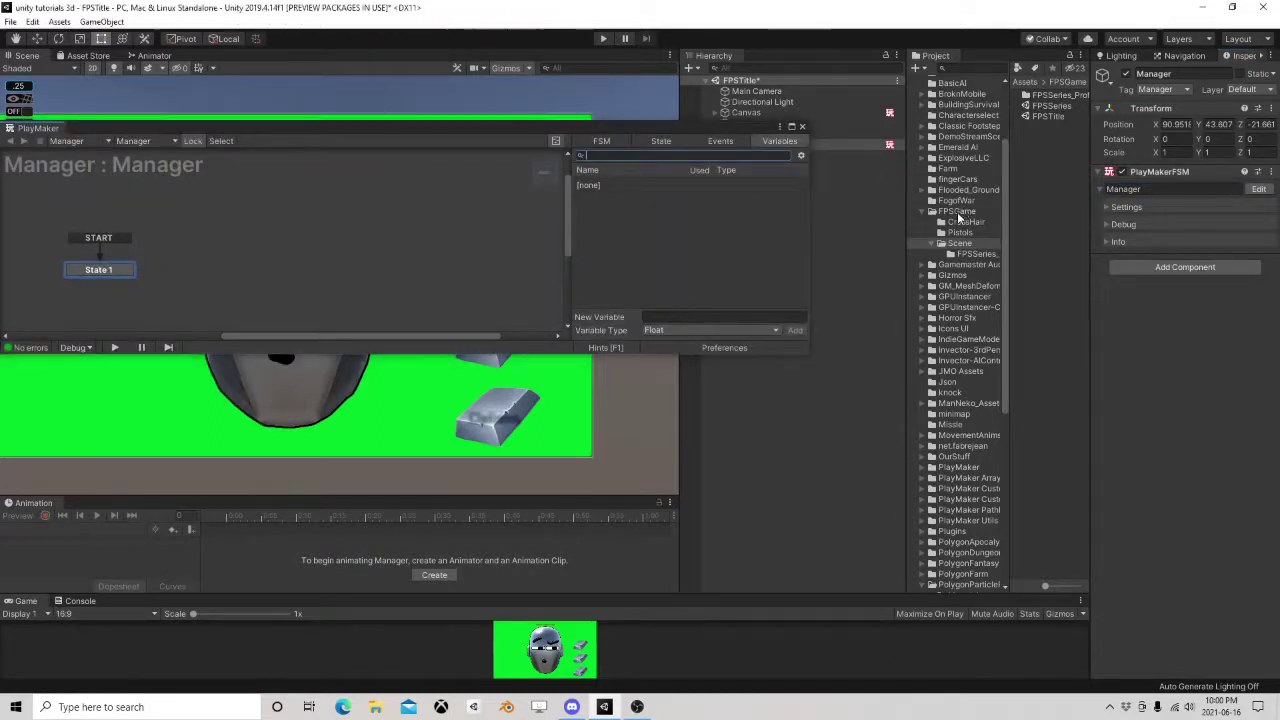
click(960, 212)
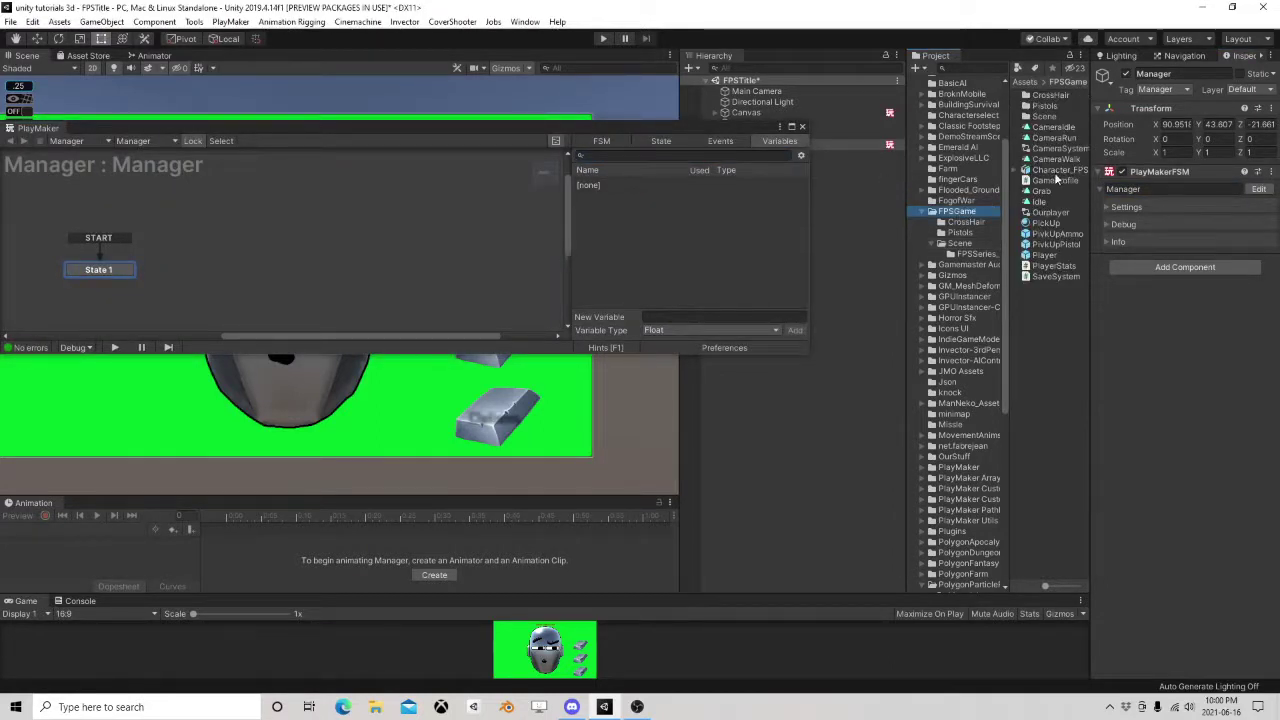
drag(1044, 255, 714, 226)
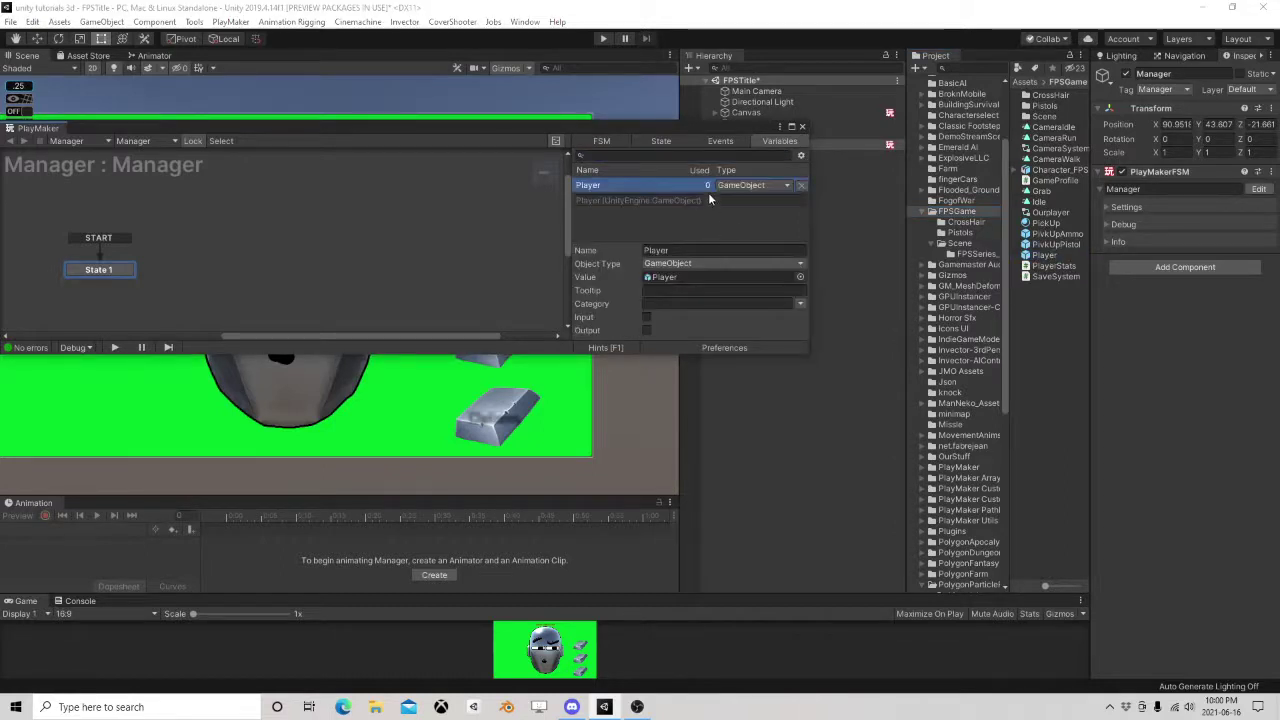
click(662, 141)
drag(649, 128, 860, 165)
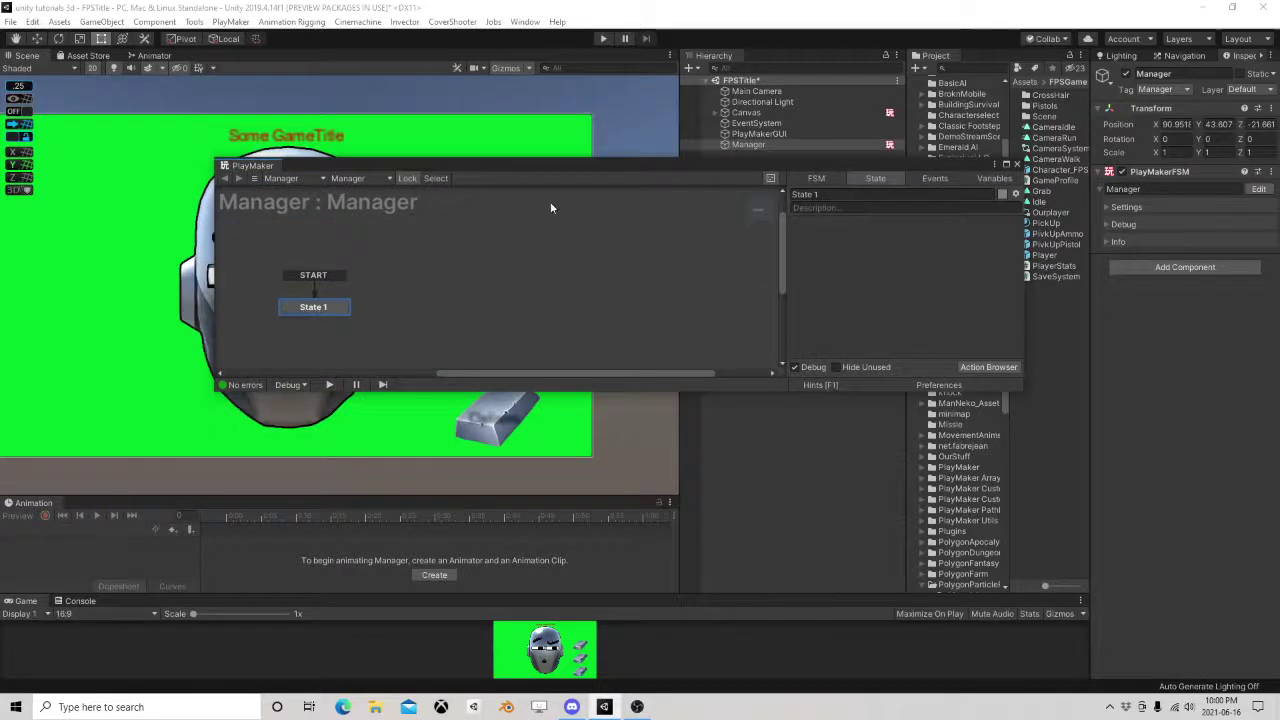
drag(613, 170, 515, 223)
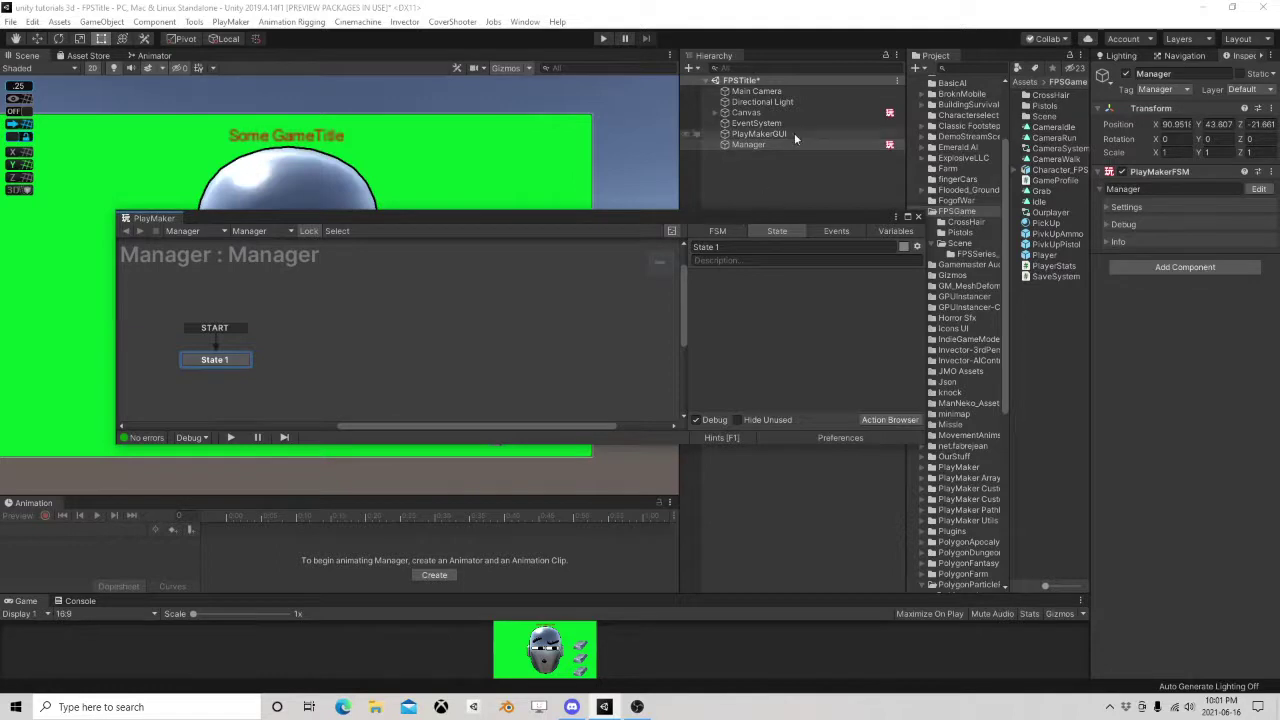
Review the states, transitions and Load Scene settings of the Canvas's TitleManager FSM, including States 2 and 3, and close the editor.
click(775, 112)
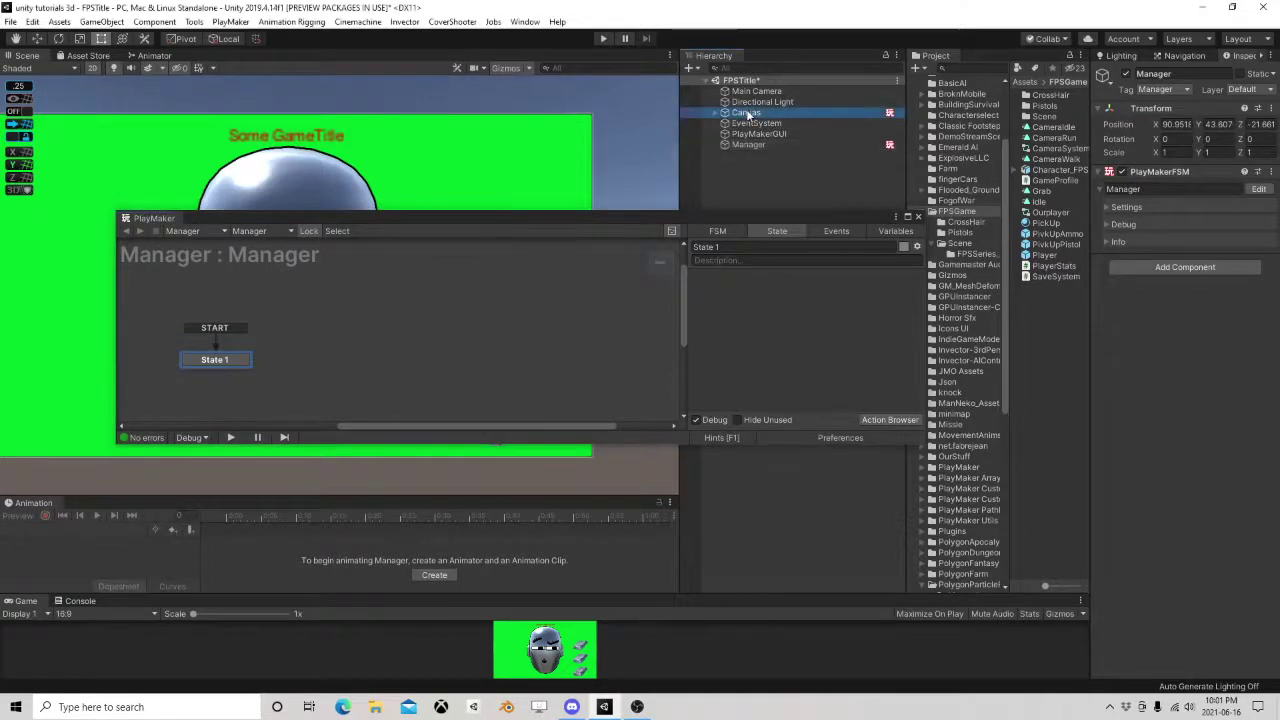
click(918, 216)
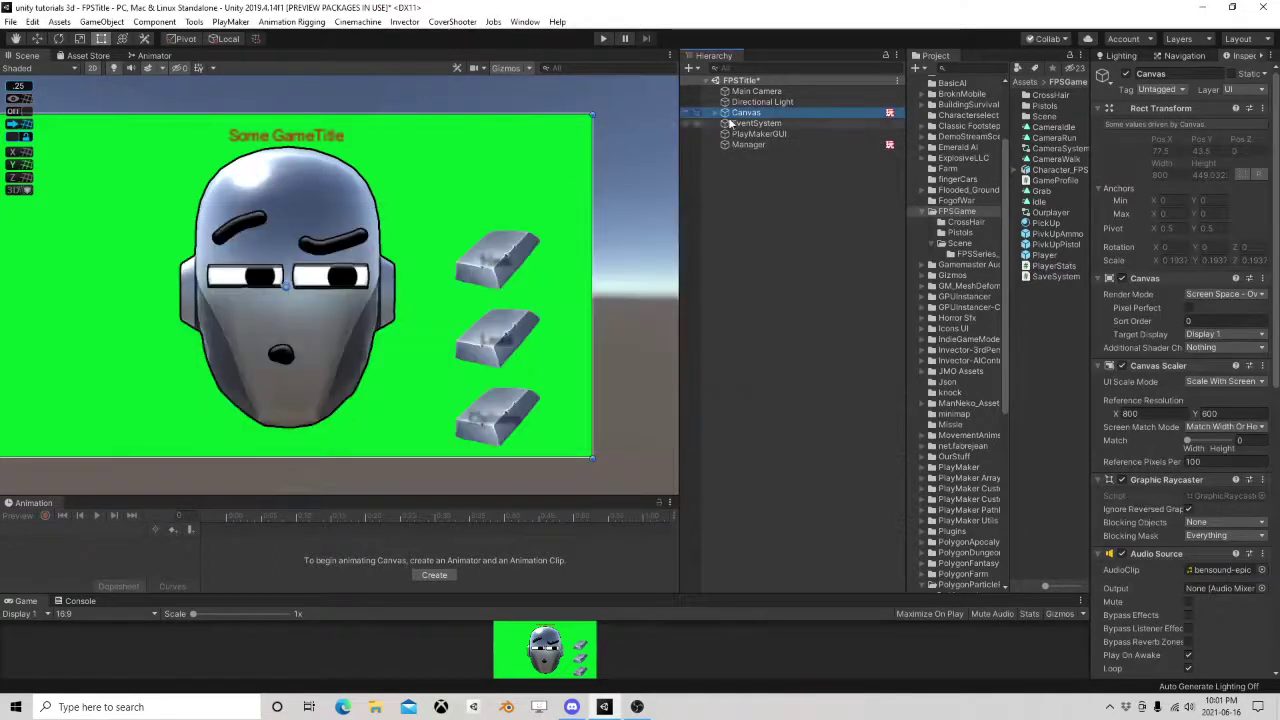
scroll(1138, 447, down, 5)
scroll(1191, 452, down, 6)
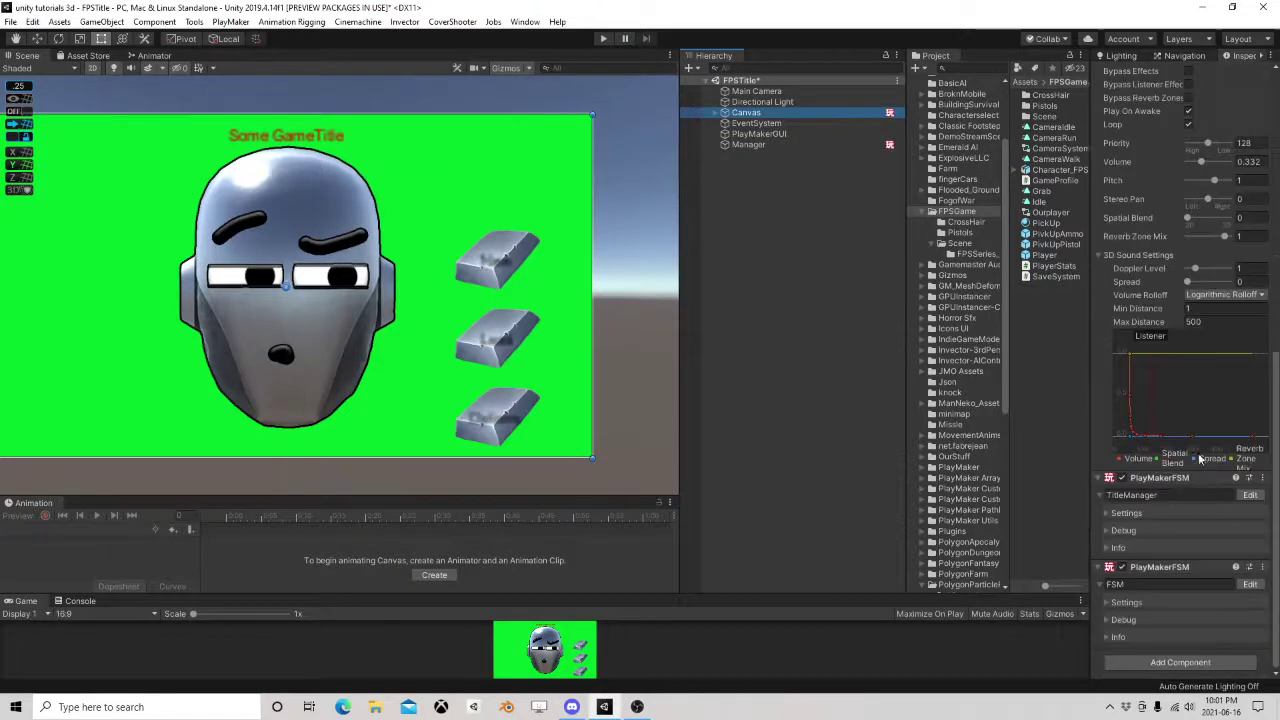
click(1250, 496)
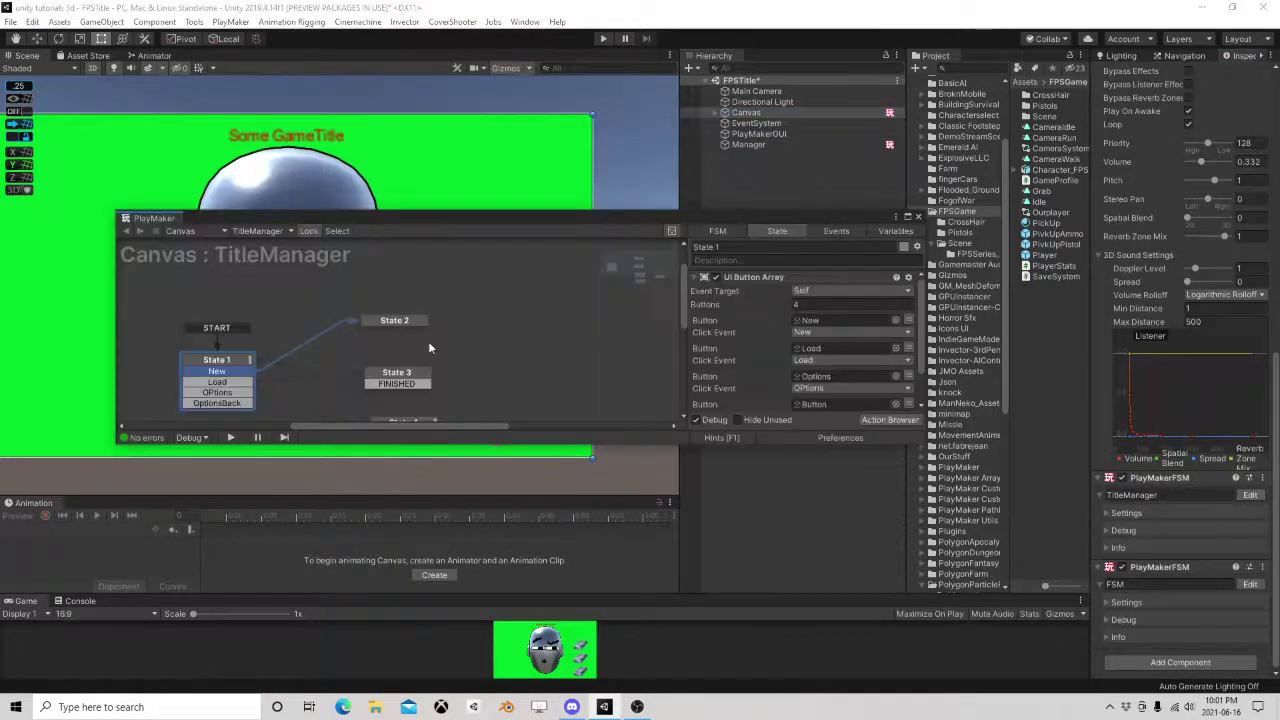
middle_drag(398, 282, 357, 318)
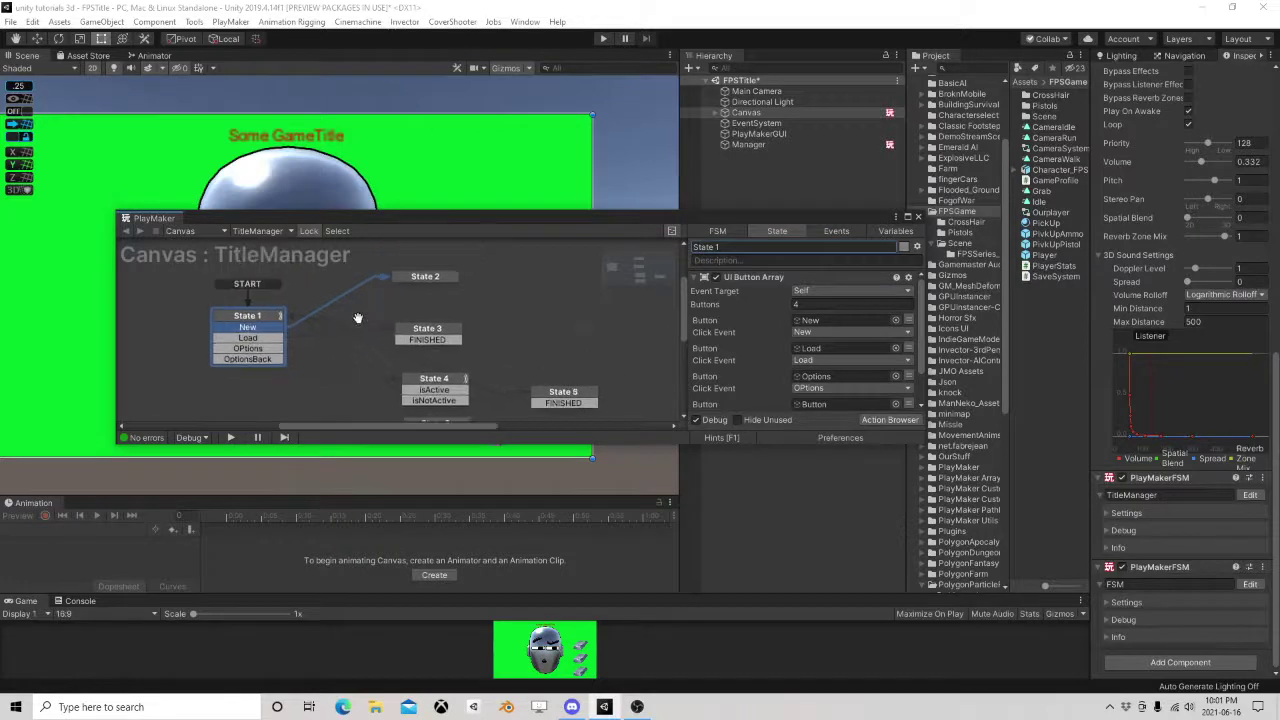
click(414, 279)
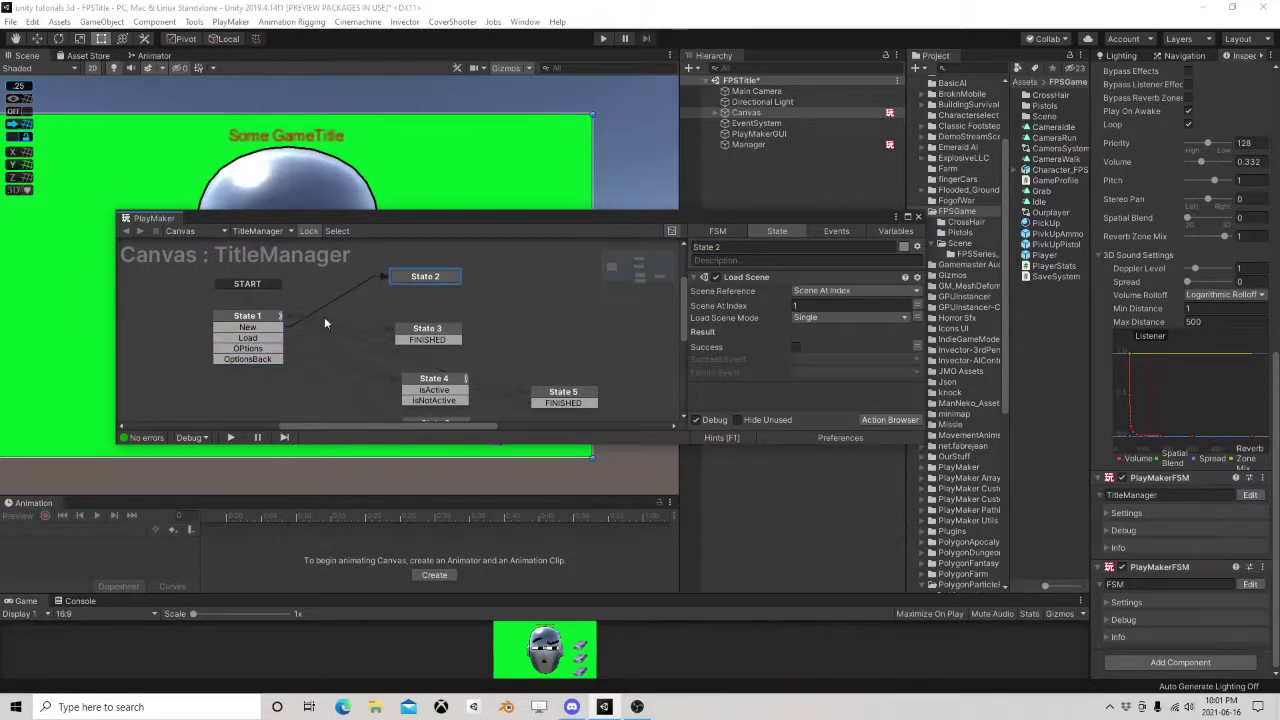
click(256, 342)
click(429, 331)
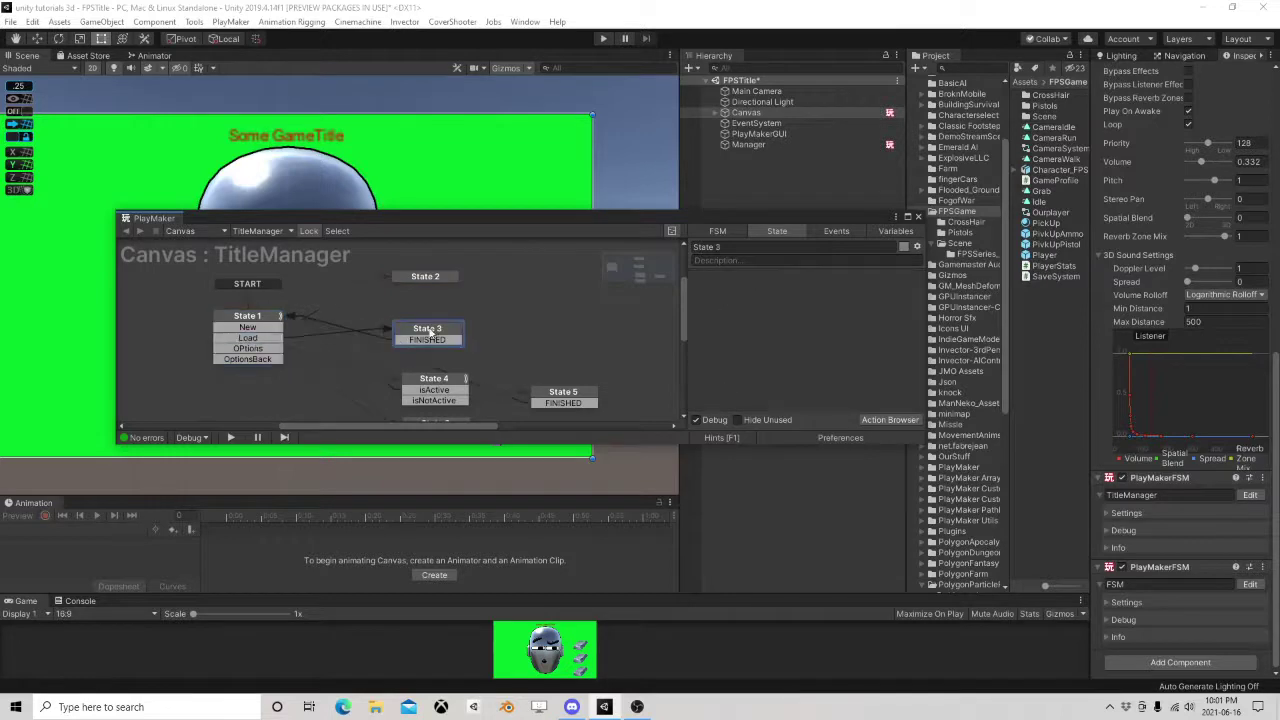
click(258, 356)
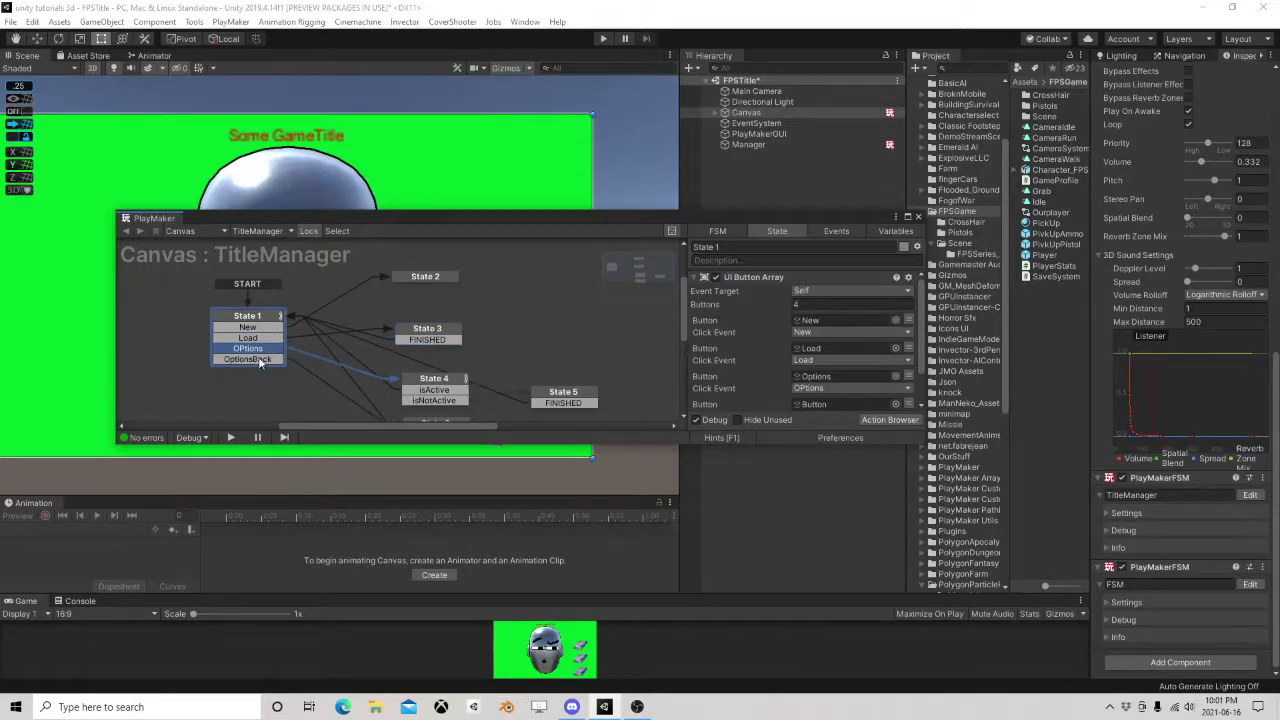
click(427, 330)
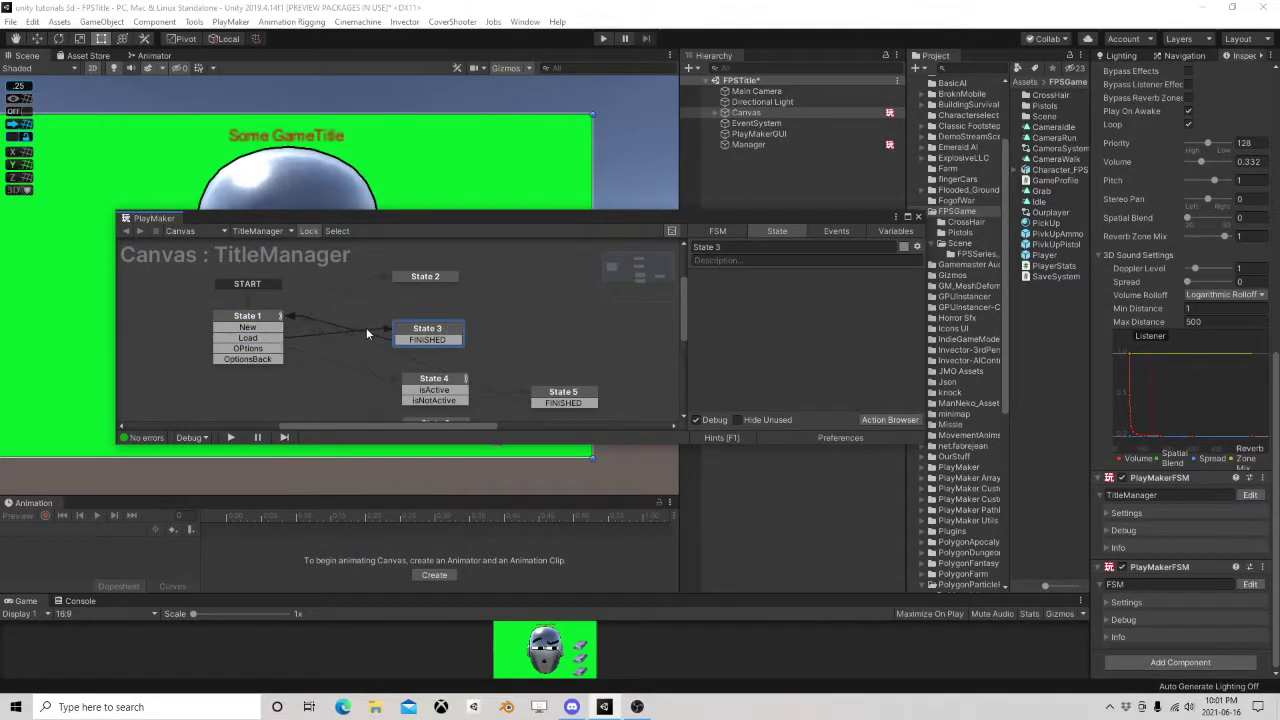
click(424, 278)
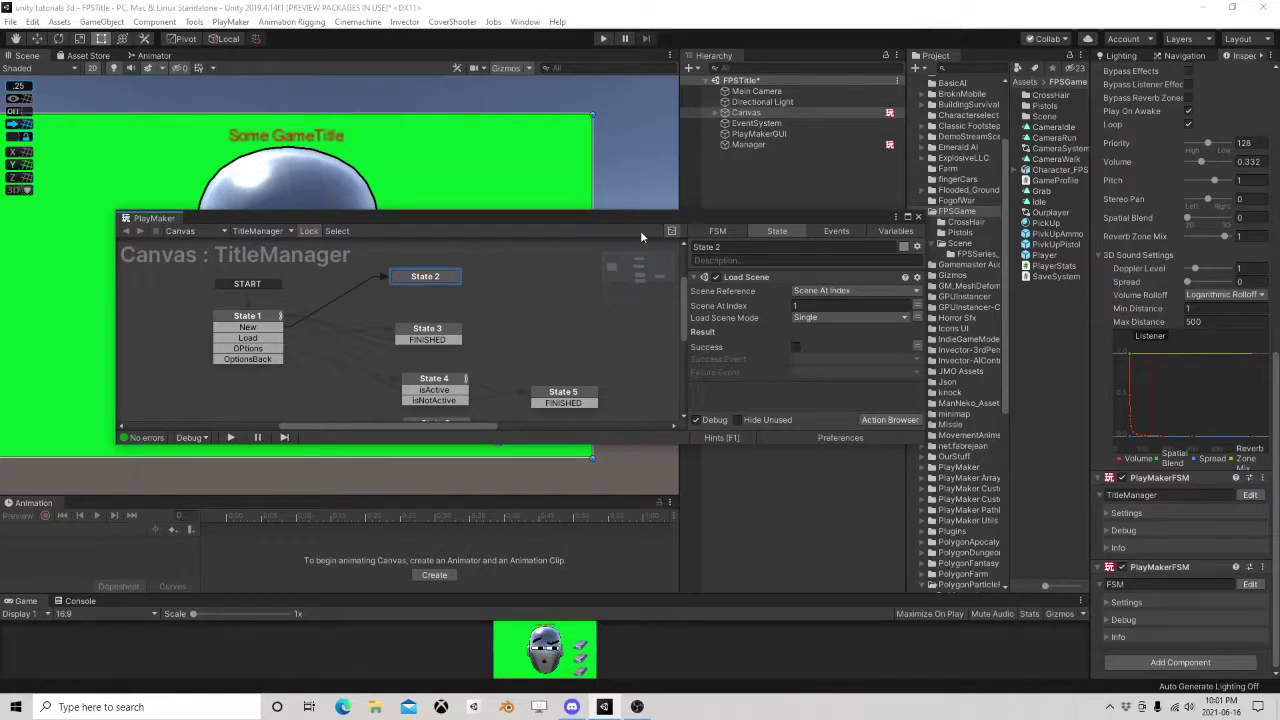
click(918, 216)
Open the Manager object's FSM for editing and add two new states beside State 1.
click(774, 146)
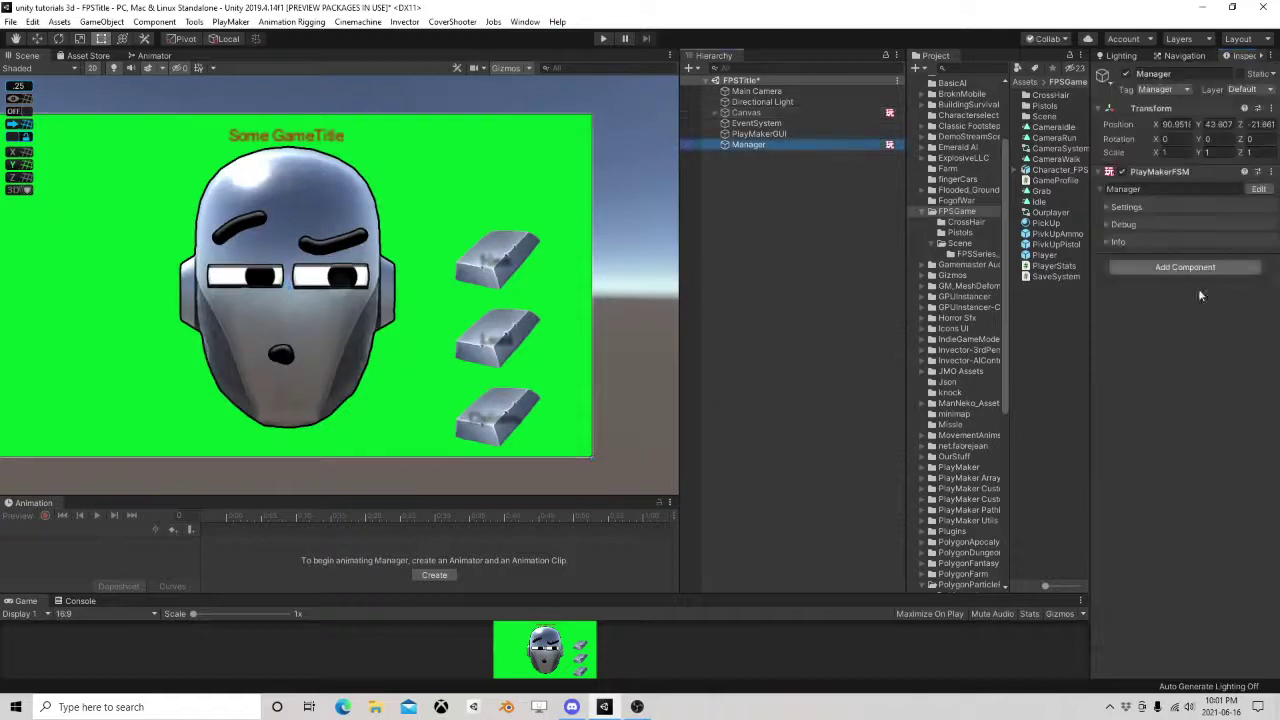
click(1258, 188)
right_click(358, 320)
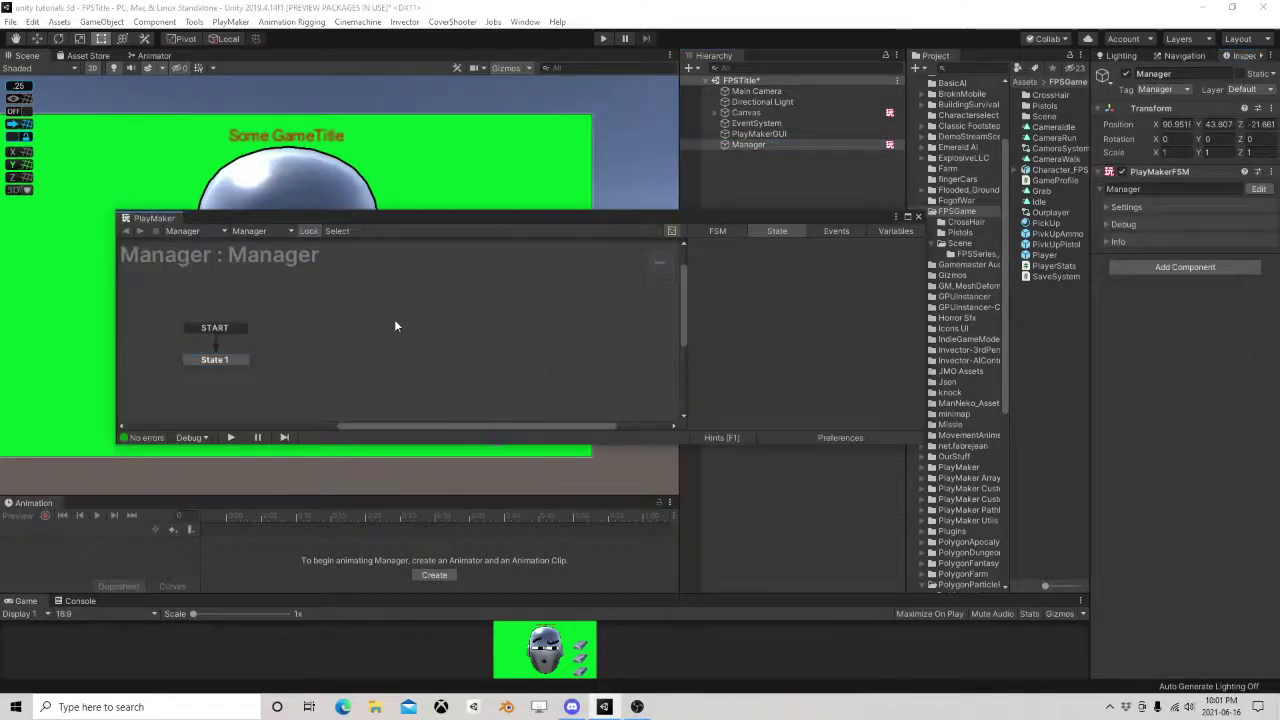
right_click(338, 326)
click(360, 337)
right_click(443, 337)
click(480, 343)
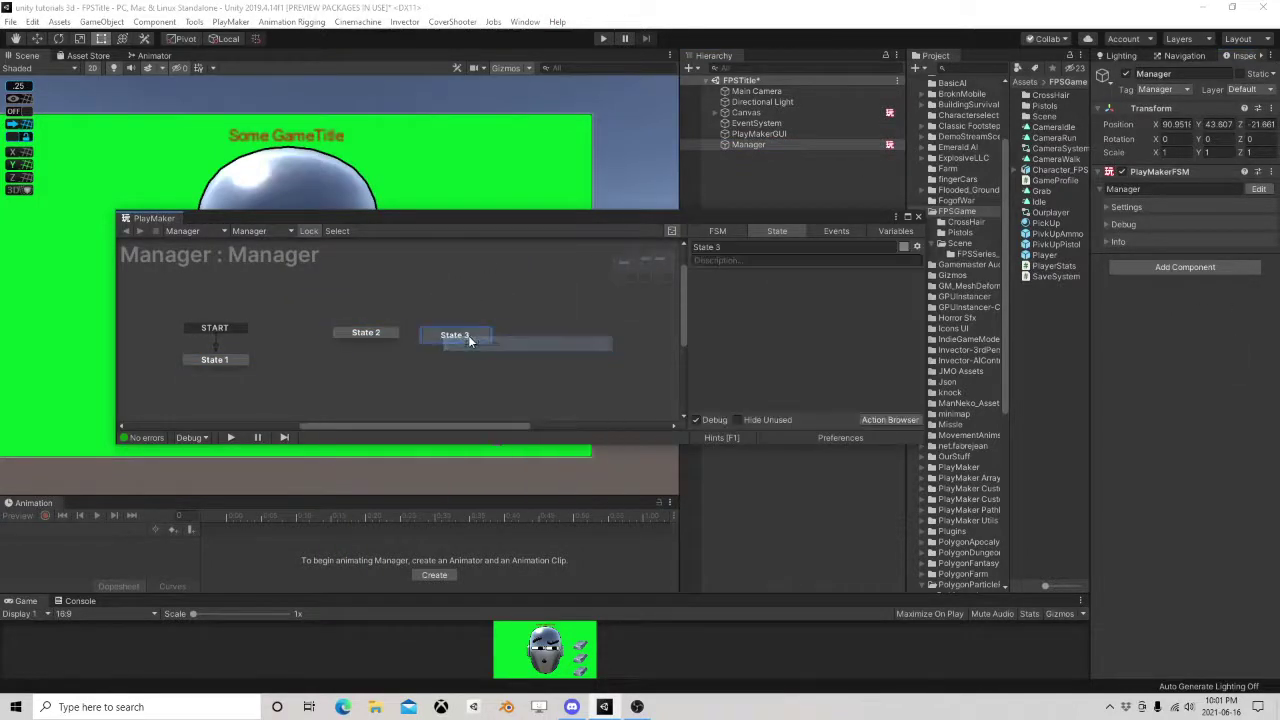
Add two events named NewGame and LoadGame to the Manager FSM.
click(835, 231)
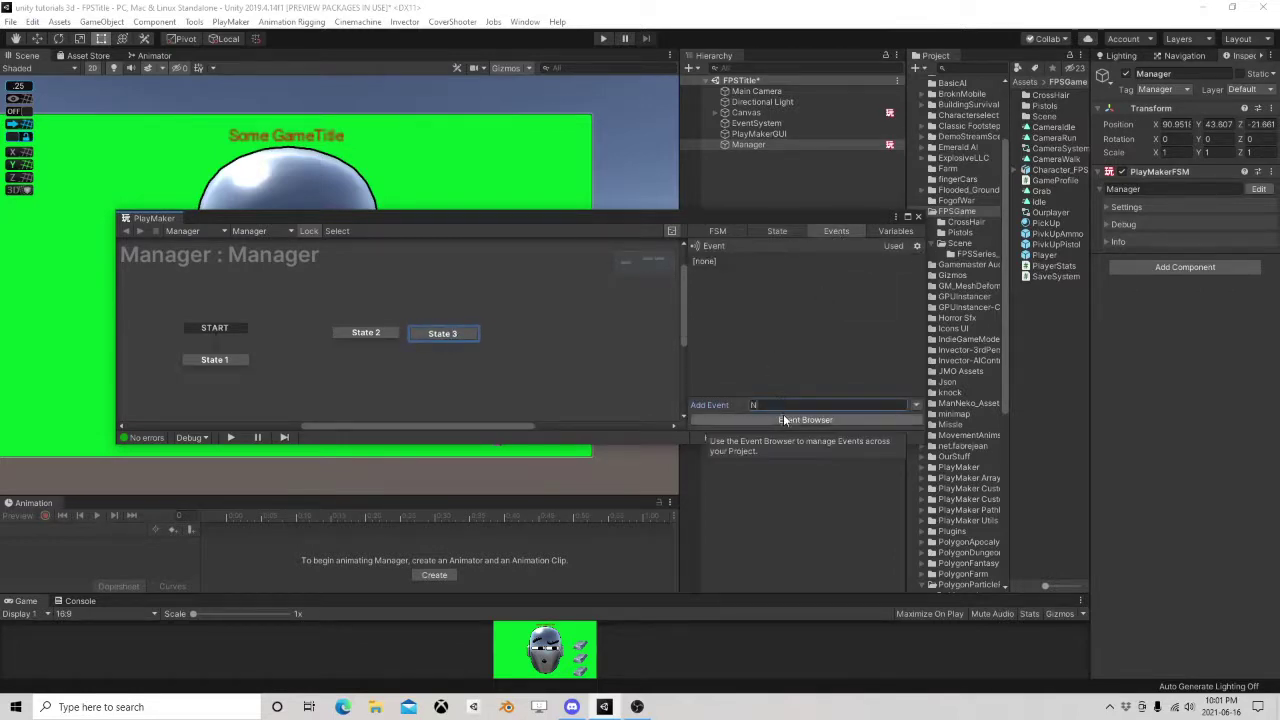
text(NewGame)
key(Return)
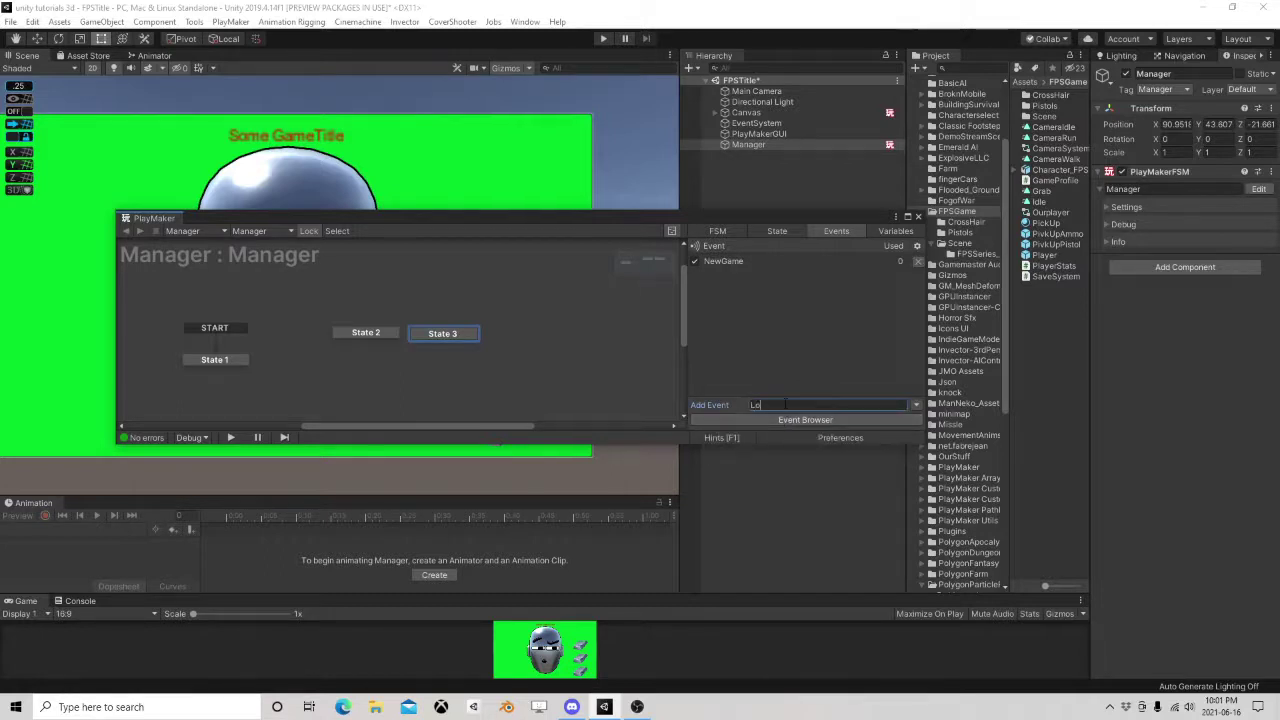
text(LoadGame)
key(Return)
Add the LoadGame global transition to State 2 and the NewGame global transition to State 3.
right_click(366, 340)
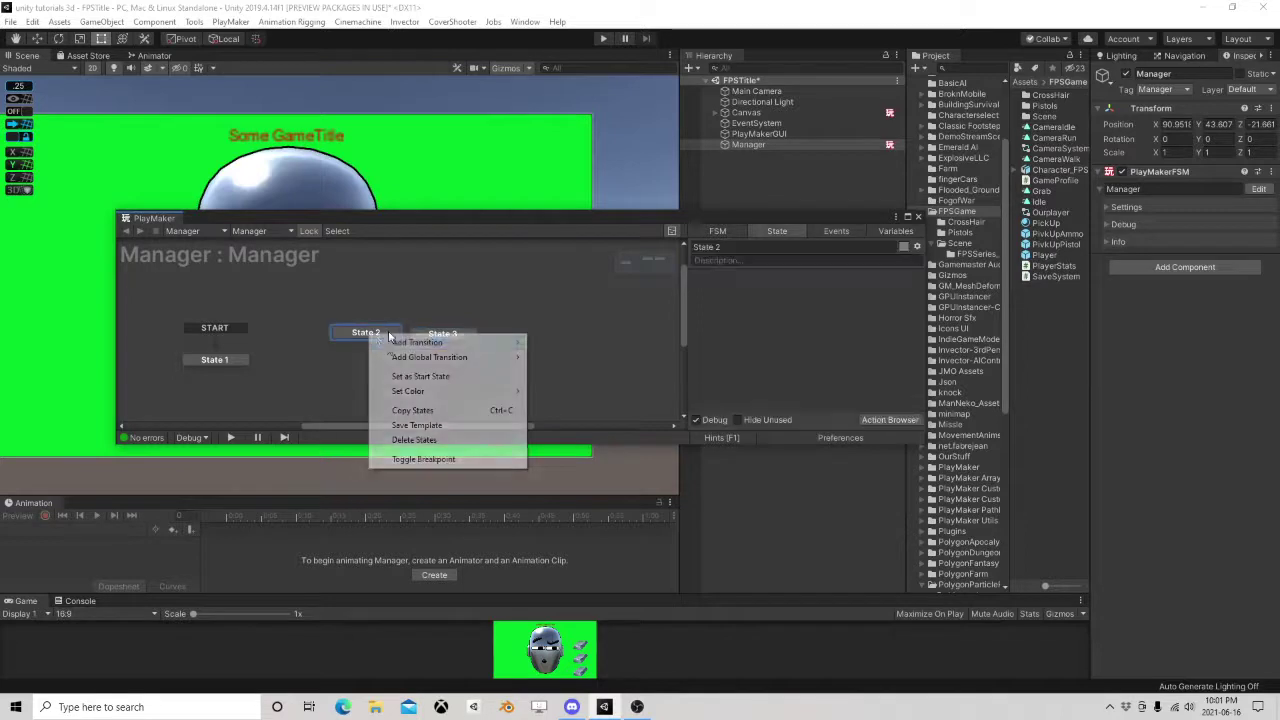
mouse_move(430, 357)
click(560, 372)
right_click(472, 341)
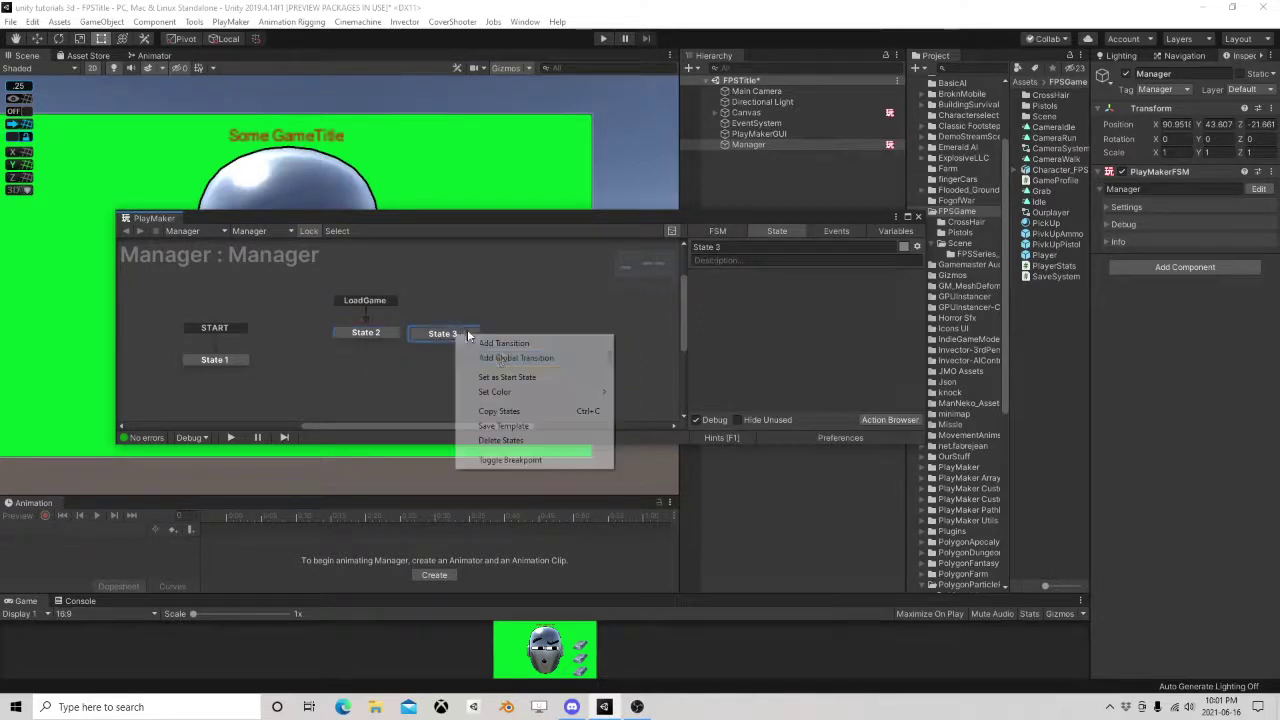
mouse_move(572, 358)
click(645, 358)
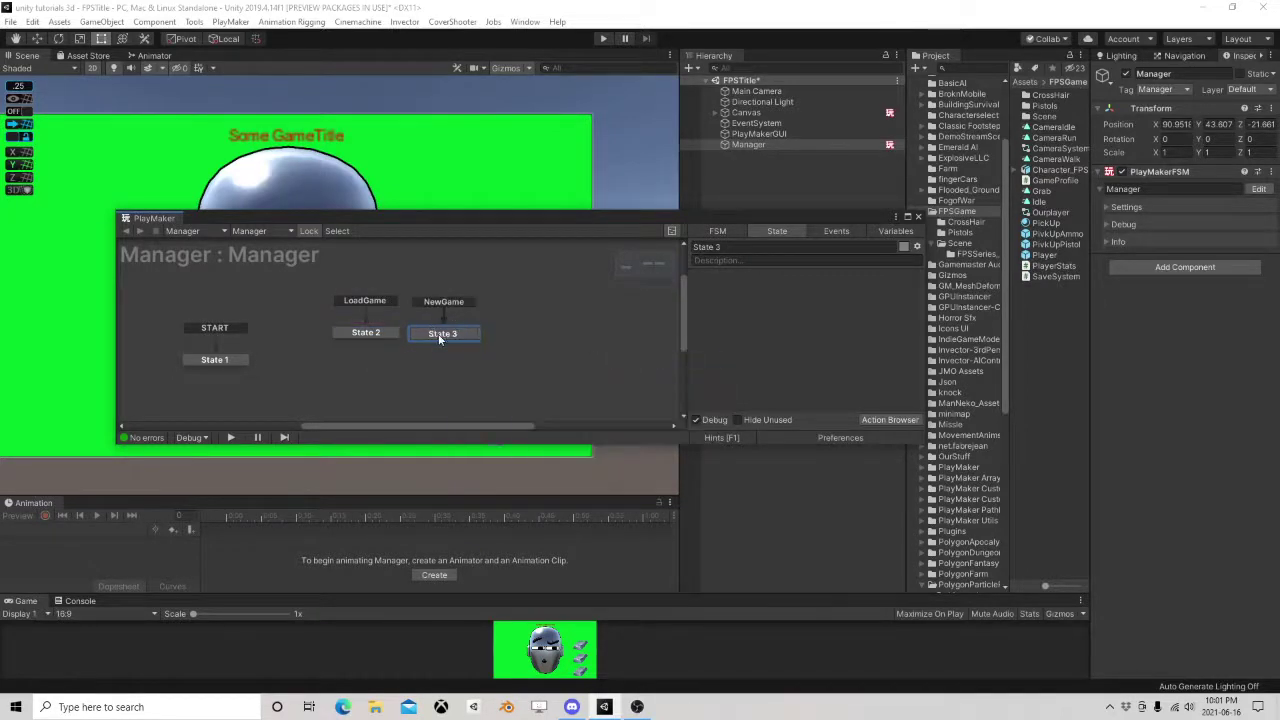
Add a Load Scene action to State 3 and close the action browser.
drag(439, 339, 443, 339)
click(873, 419)
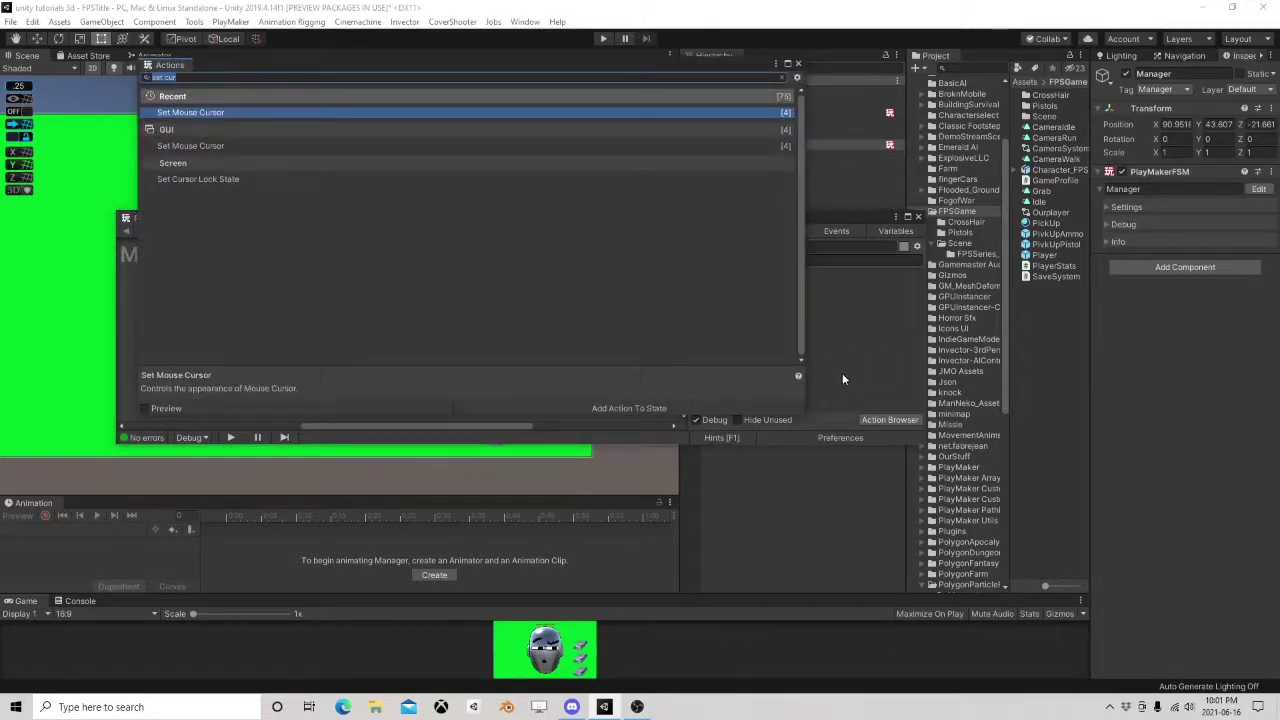
text(load)
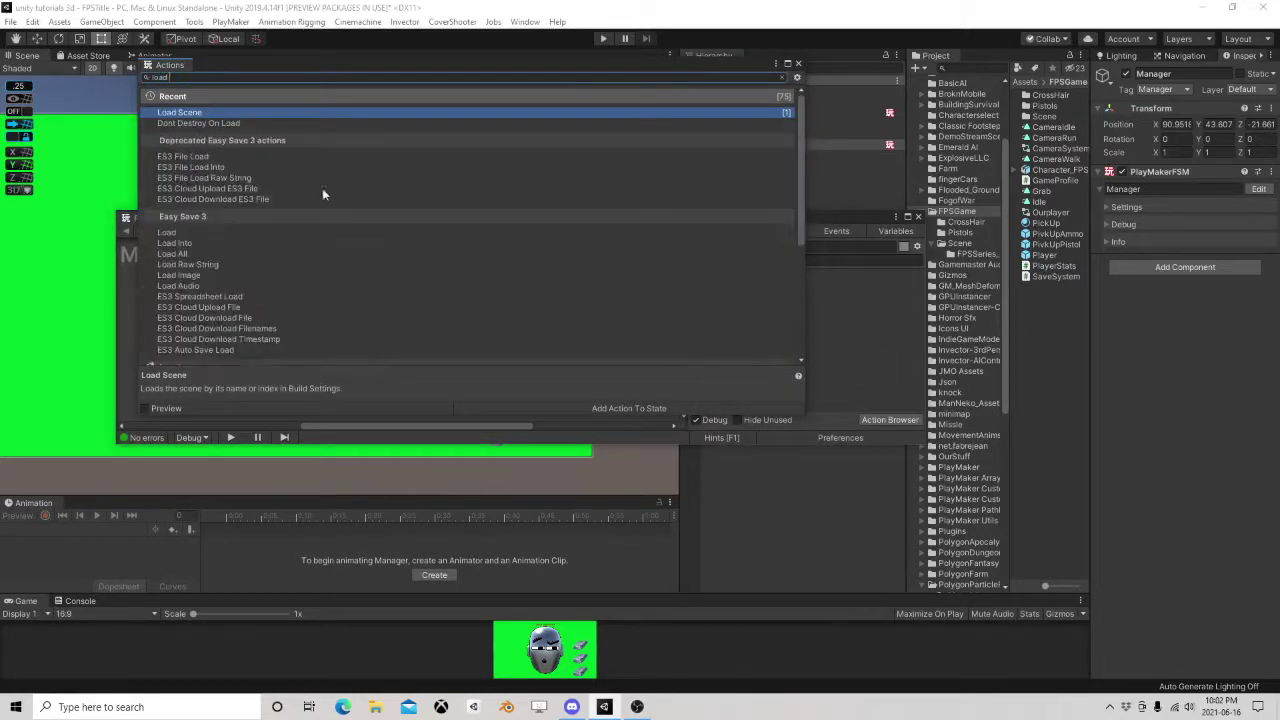
text( s)
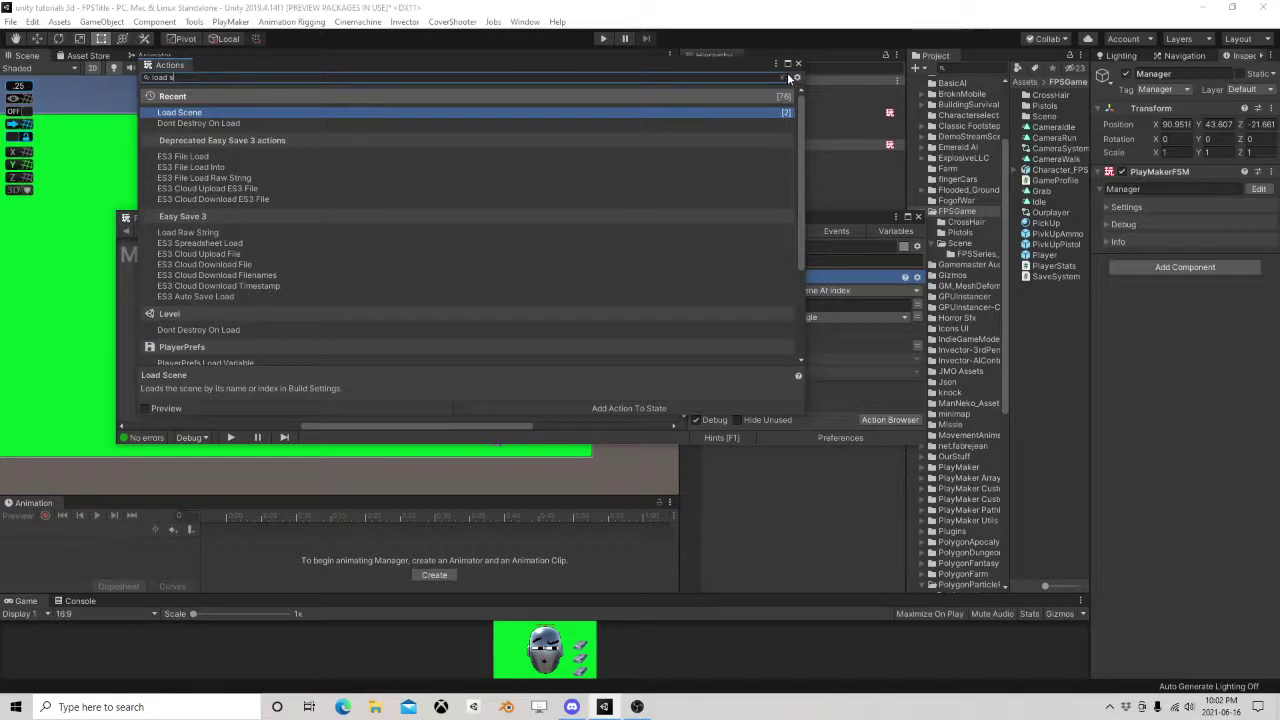
click(798, 63)
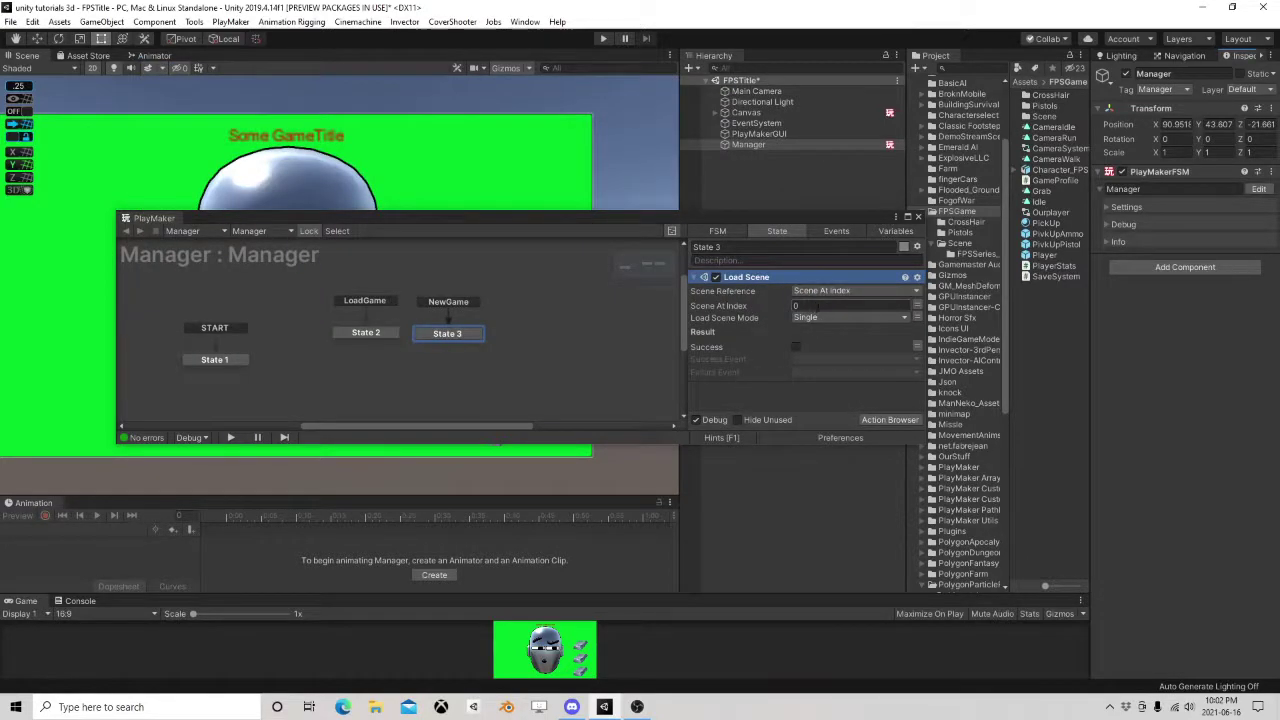
Copy State 3's Load Scene action into State 2 and set Scene At Index to 1 in both states.
right_click(768, 284)
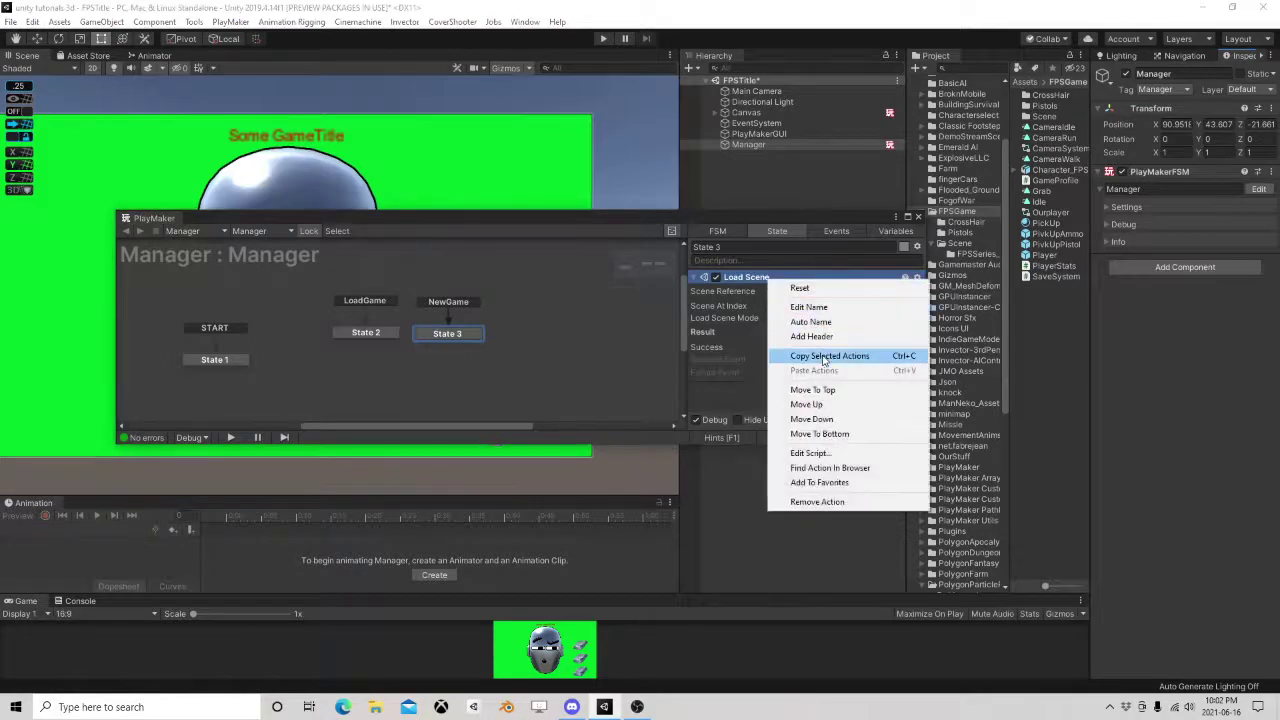
click(800, 356)
click(366, 333)
right_click(700, 292)
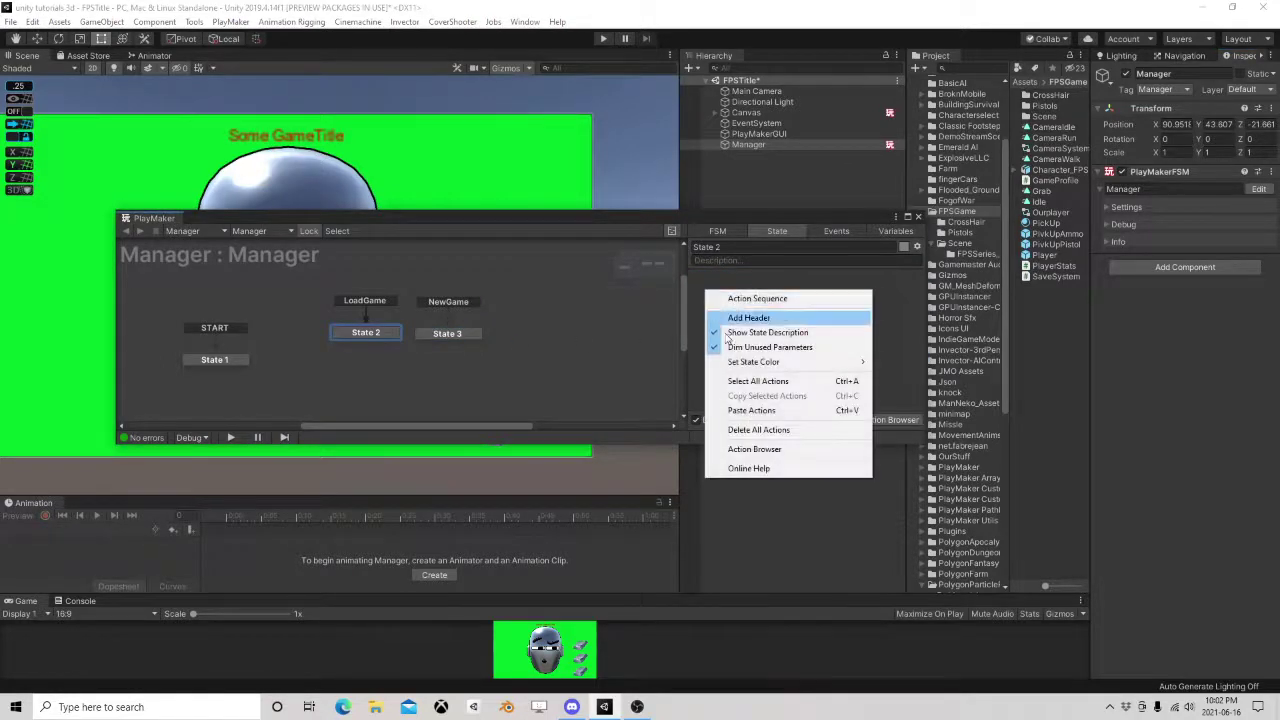
click(745, 409)
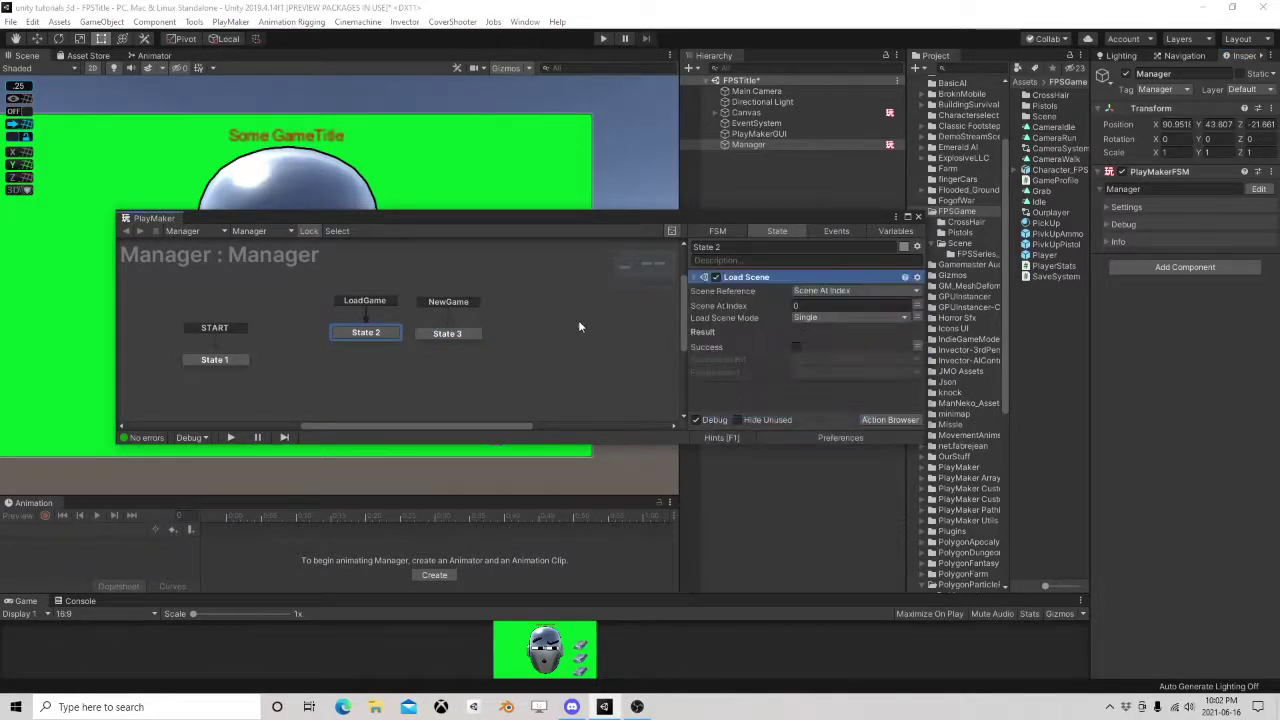
click(457, 335)
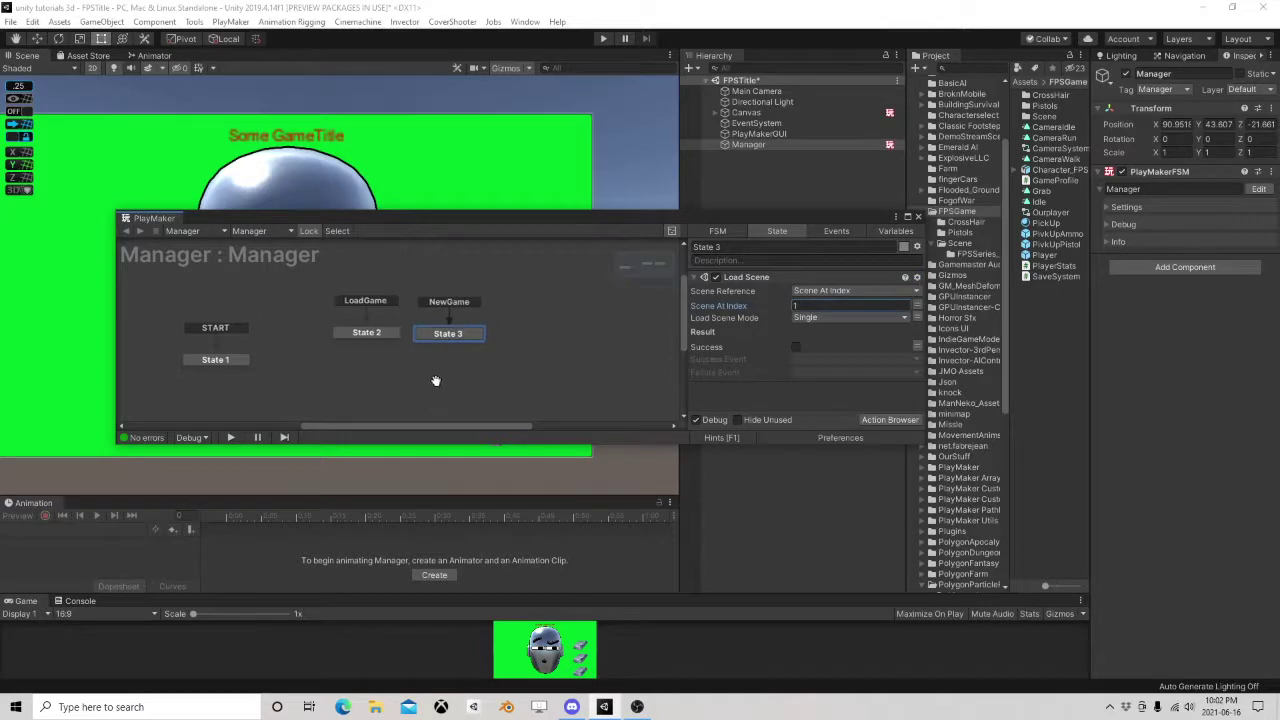
click(393, 318)
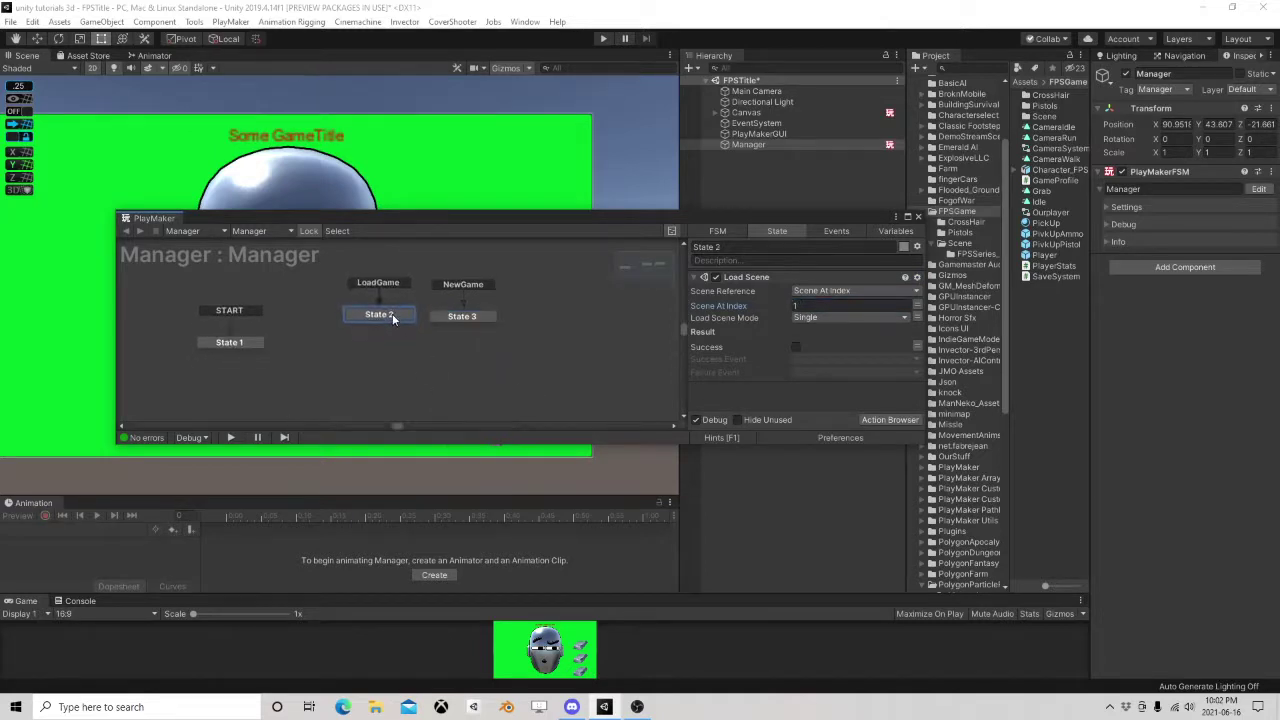
Add a new state below State 3 and link State 3 to it with a FINISHED transition.
right_click(431, 350)
click(458, 360)
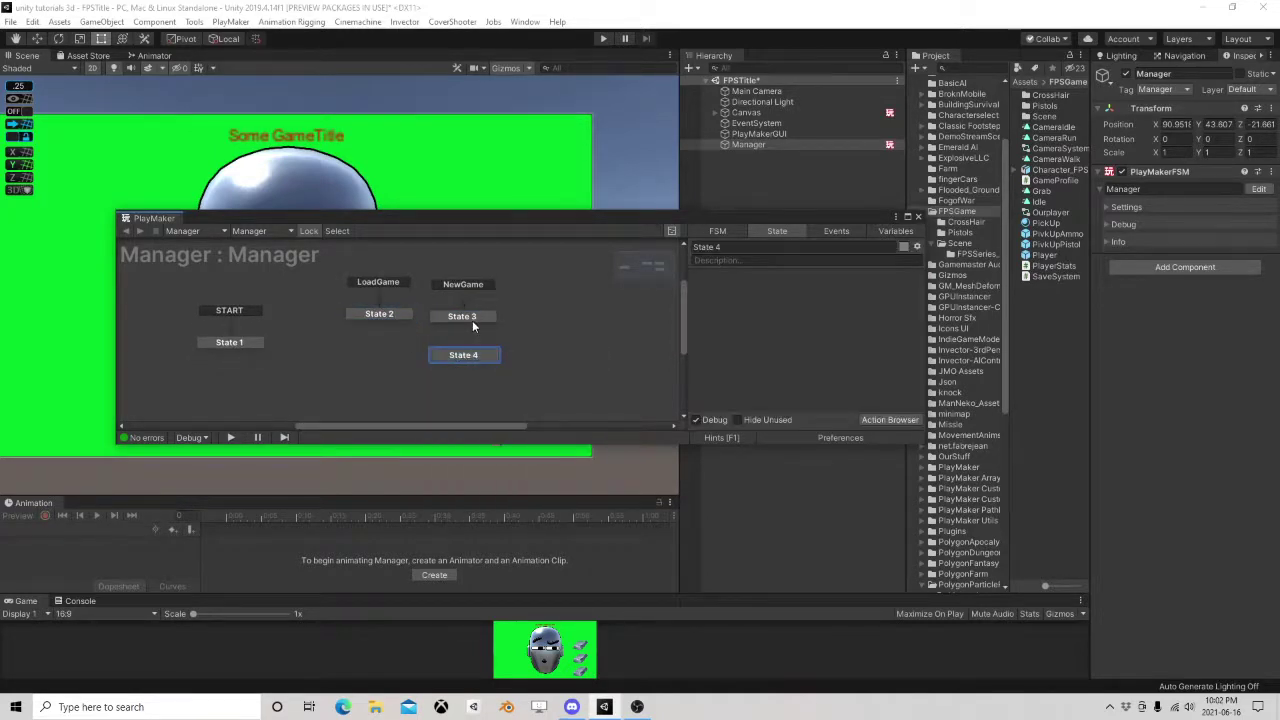
click(474, 316)
right_click(476, 314)
mouse_move(520, 323)
click(659, 354)
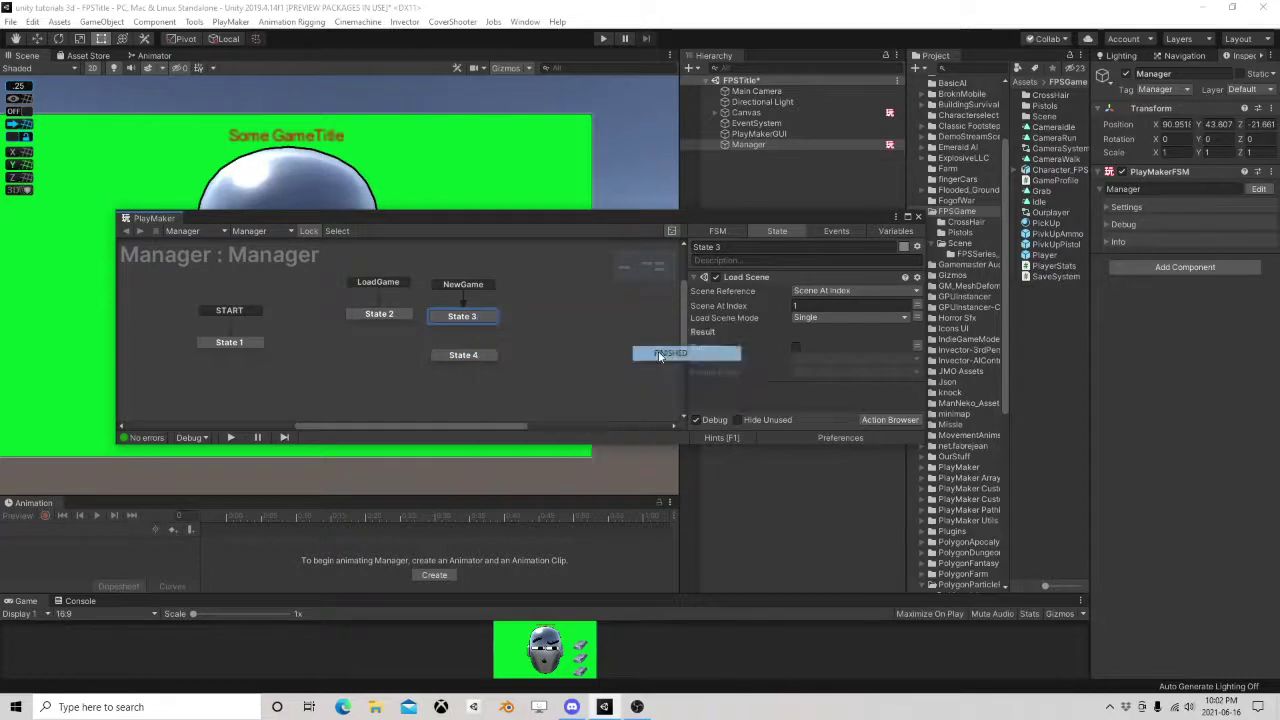
drag(486, 326, 474, 358)
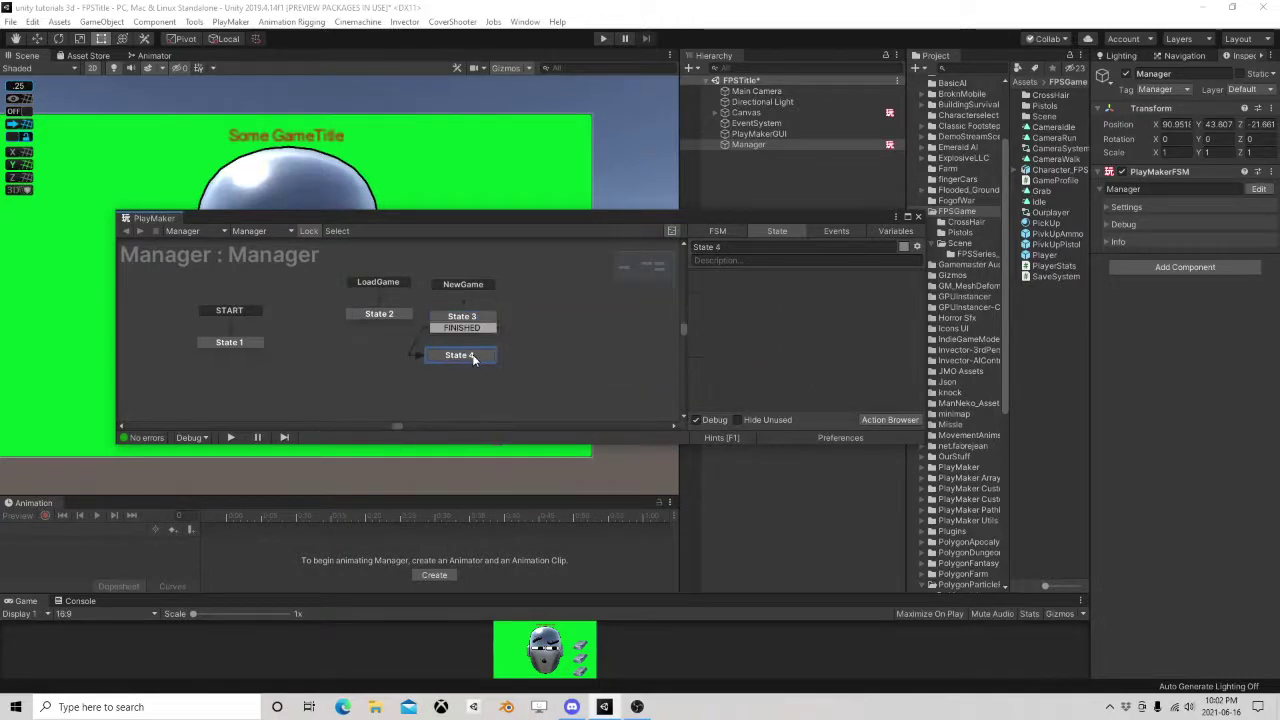
Set the Success Event of State 3's Load Scene action to FINISHED, leaving the Success option unchecked.
click(476, 318)
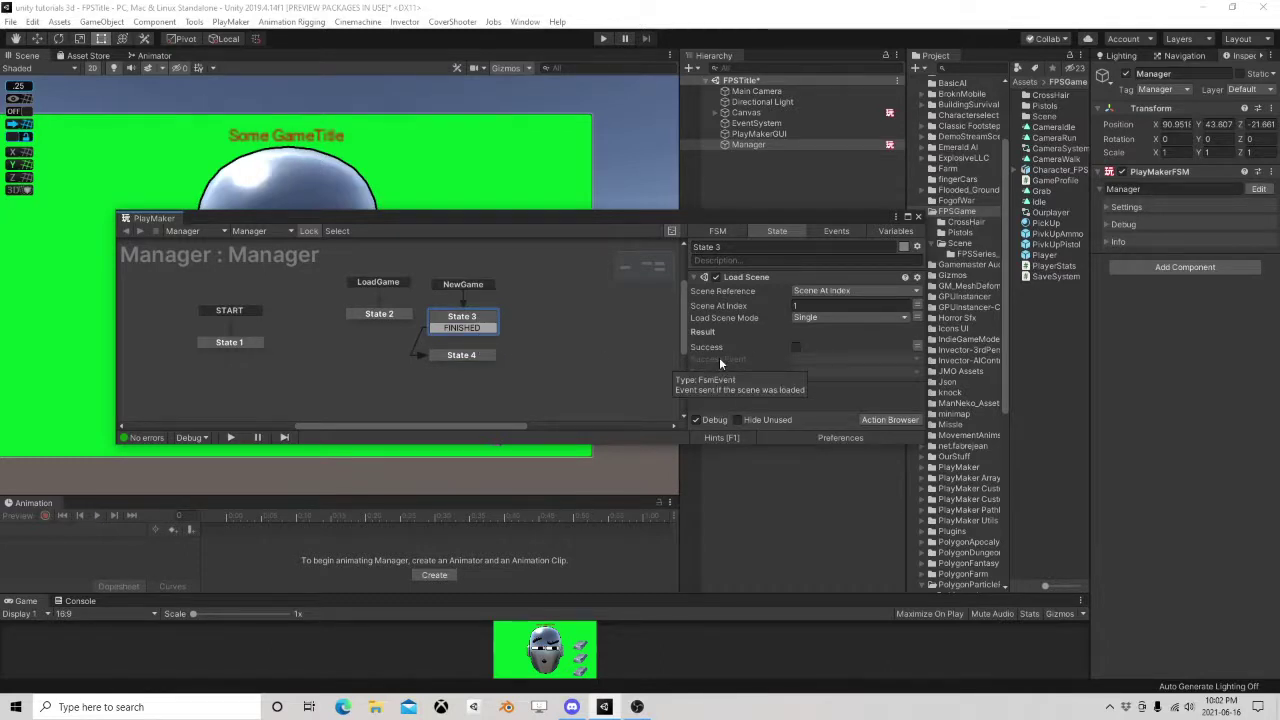
click(796, 346)
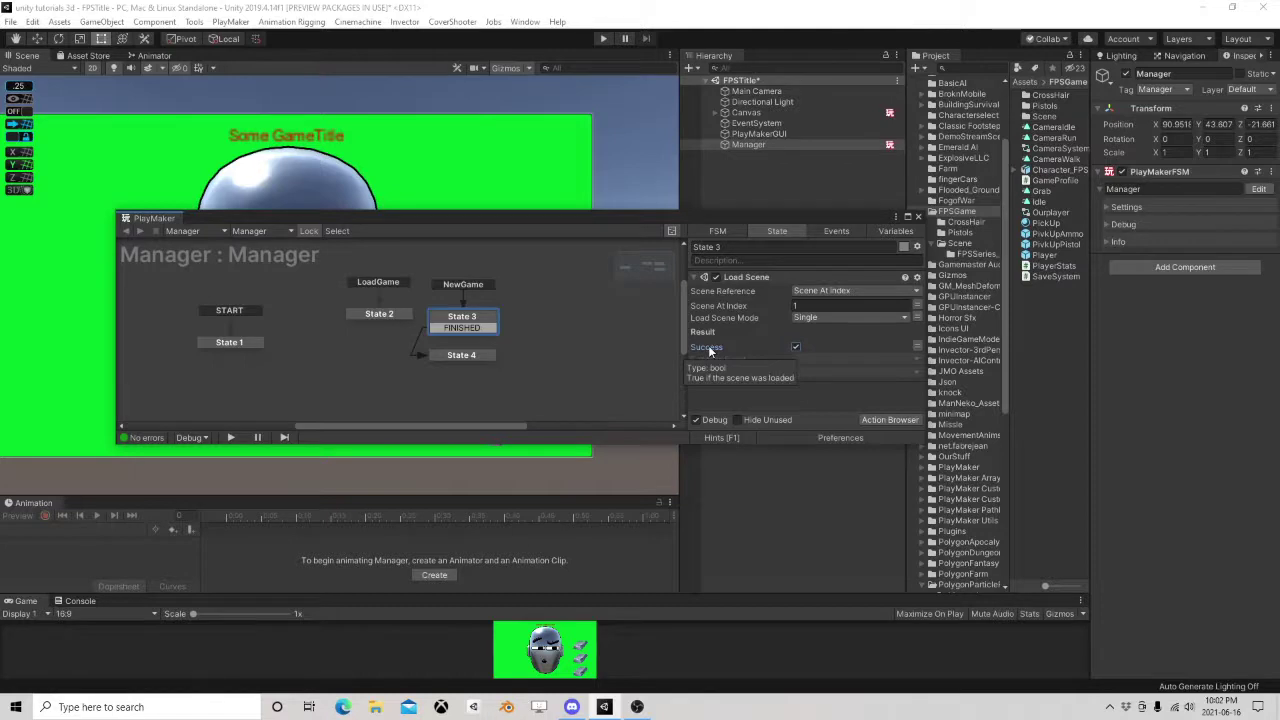
click(810, 360)
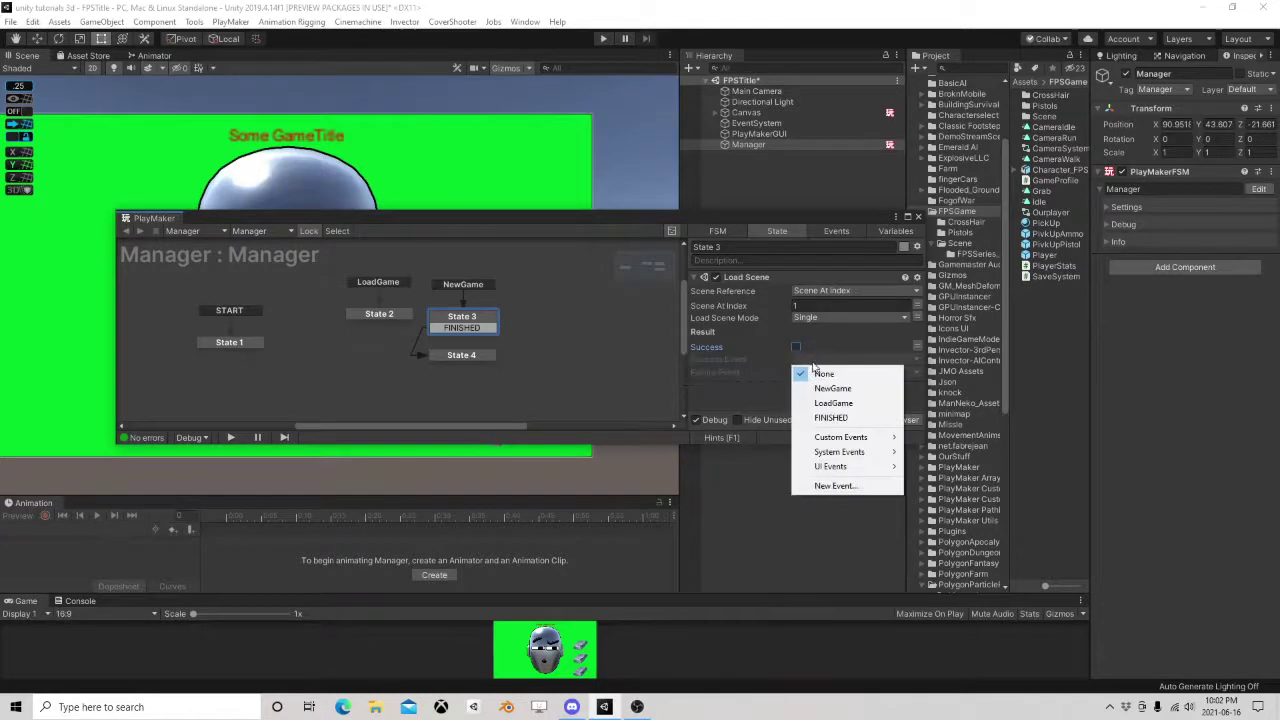
click(840, 412)
Add a Create Object action to State 4 and close the action browser.
click(476, 355)
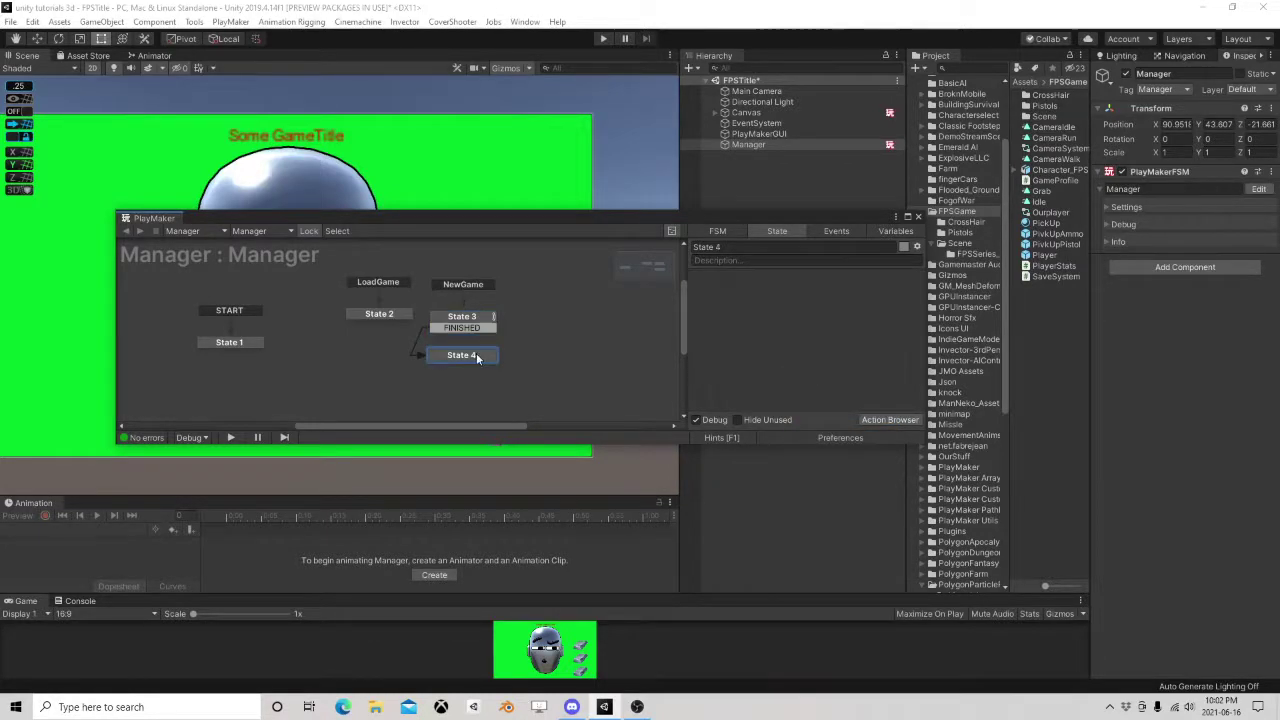
click(905, 420)
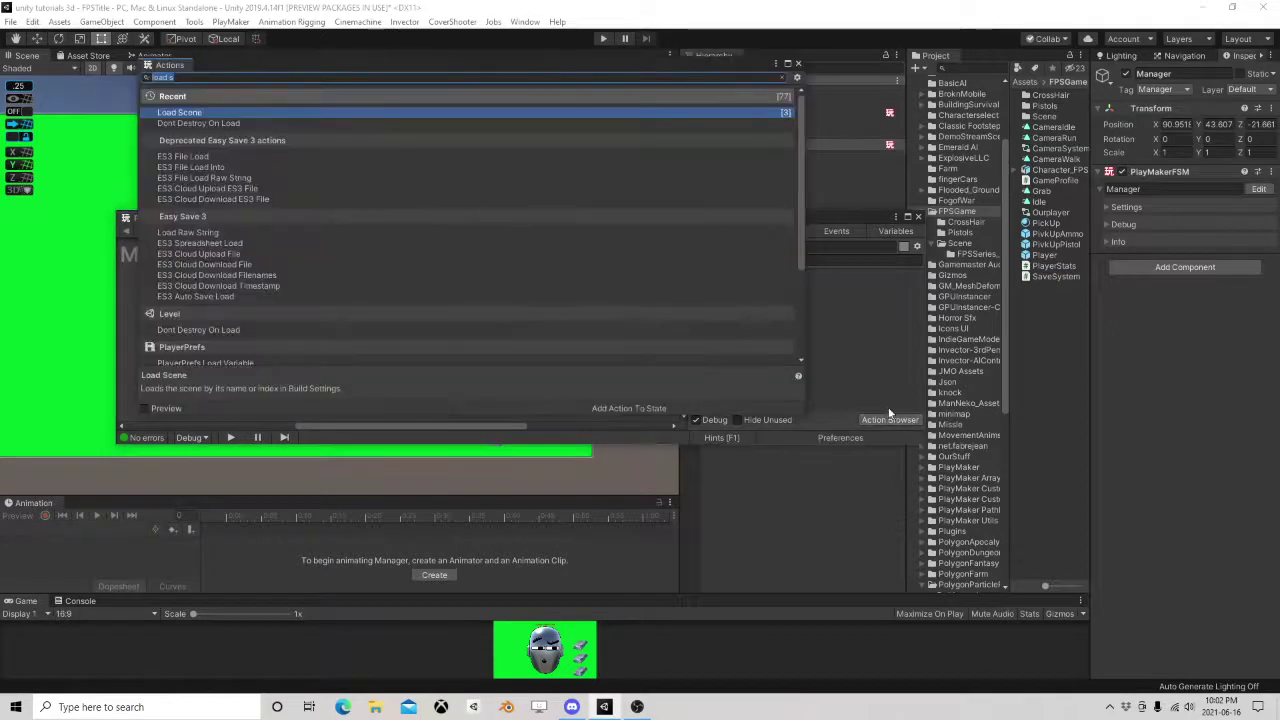
text(create)
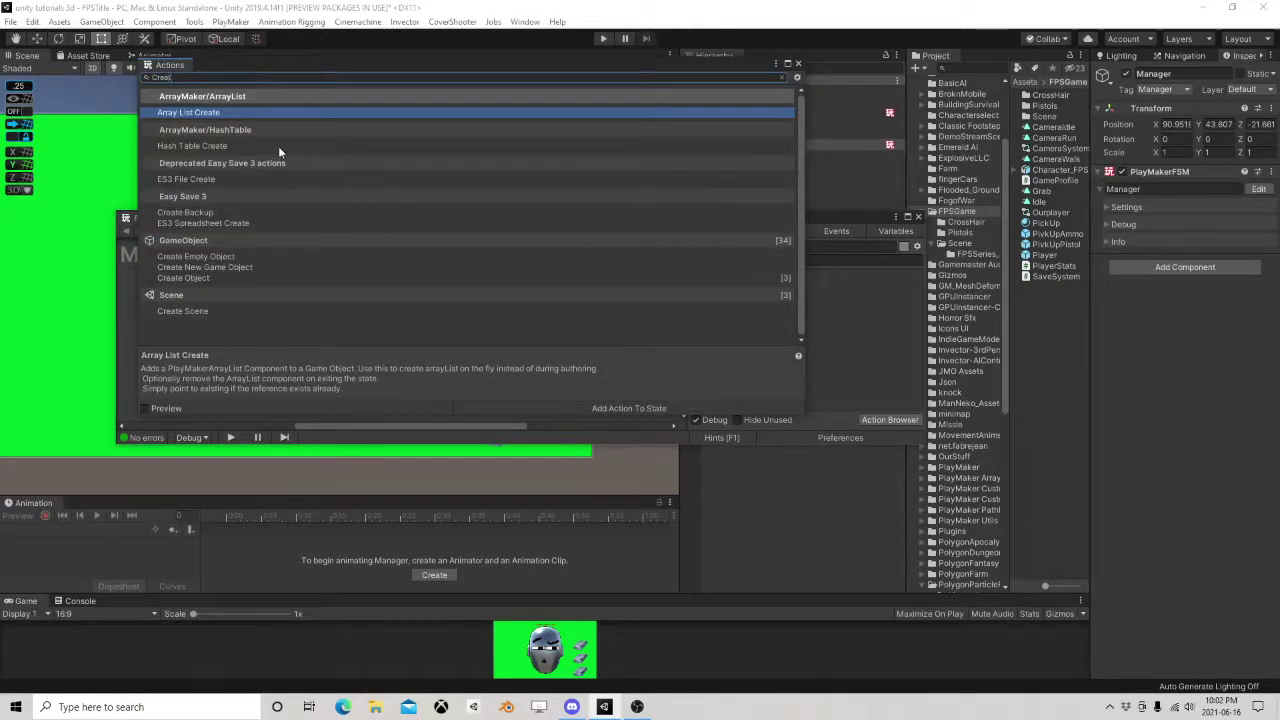
double_click(193, 278)
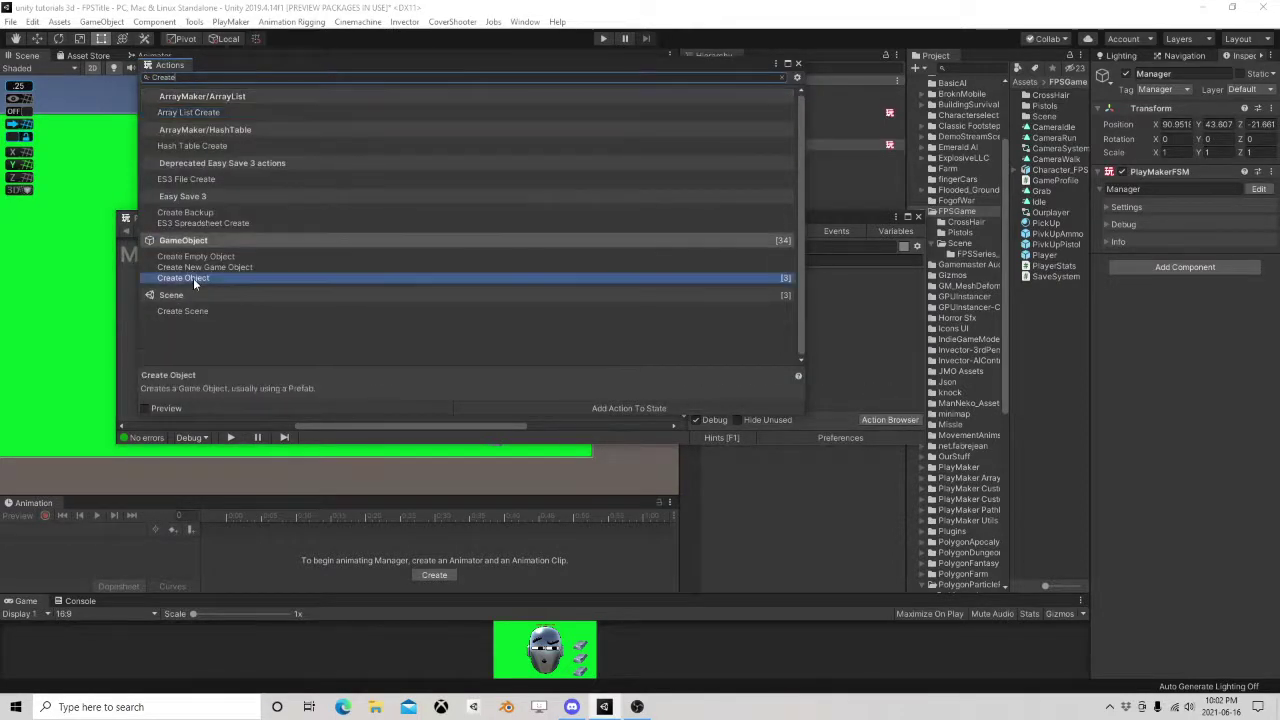
click(797, 63)
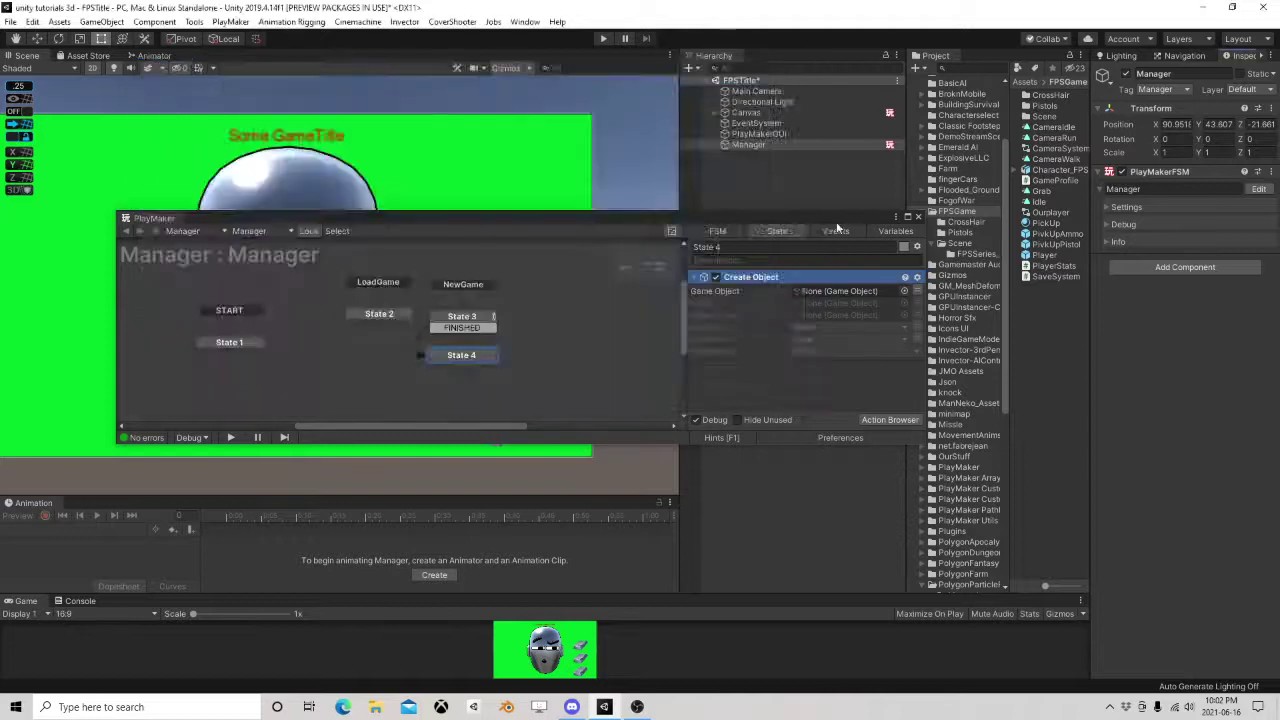
Set the Create Object action's Game Object to the Player variable and store the object in a new variable named CreatedPlayer.
click(867, 290)
mouse_move(848, 320)
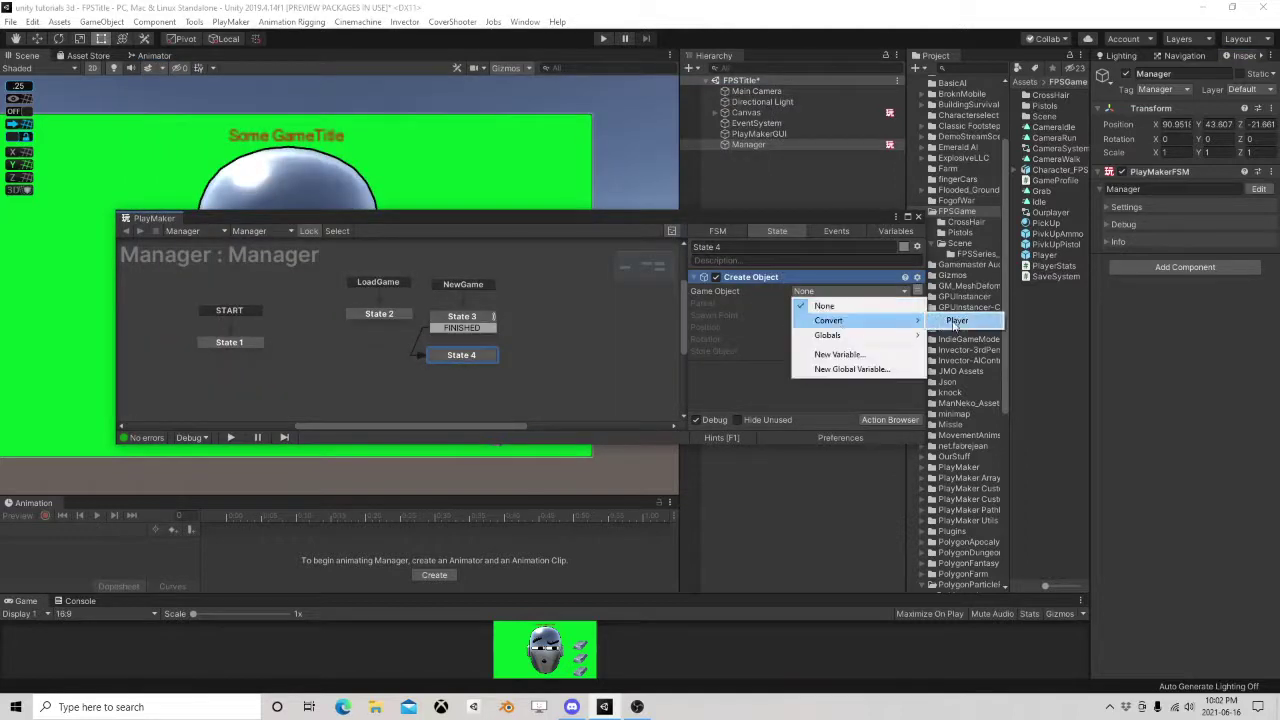
click(960, 321)
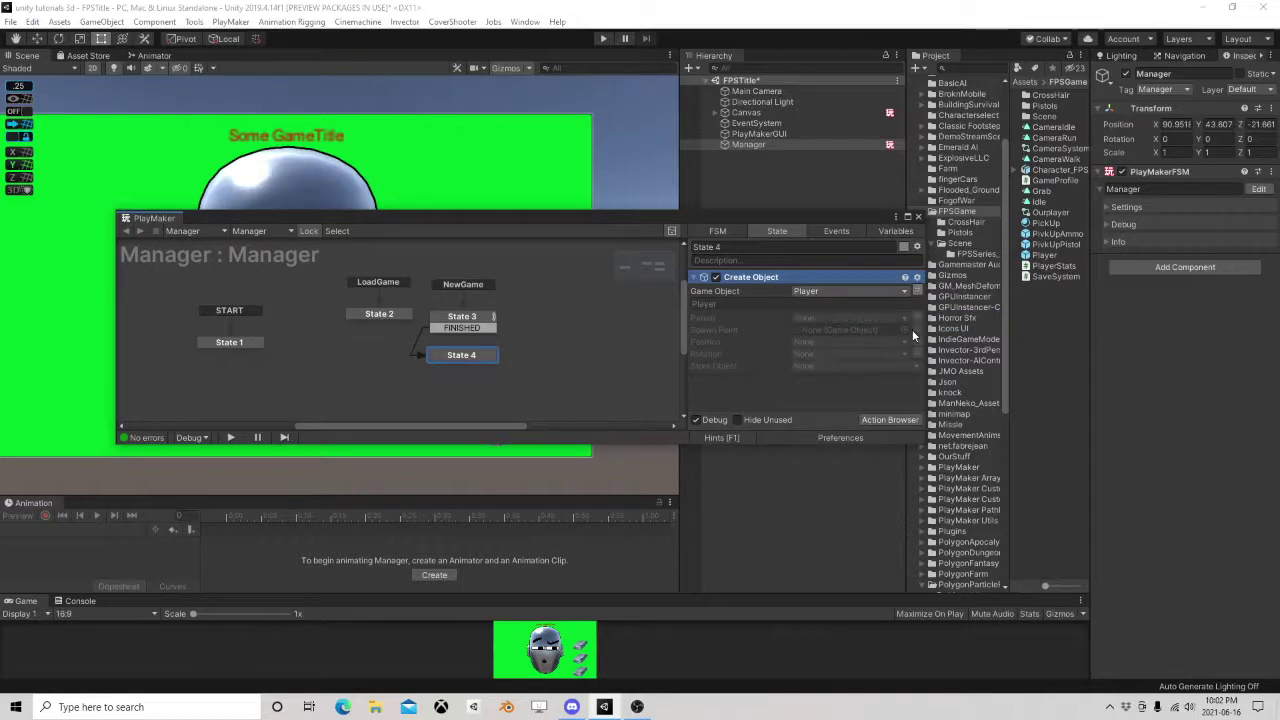
click(818, 368)
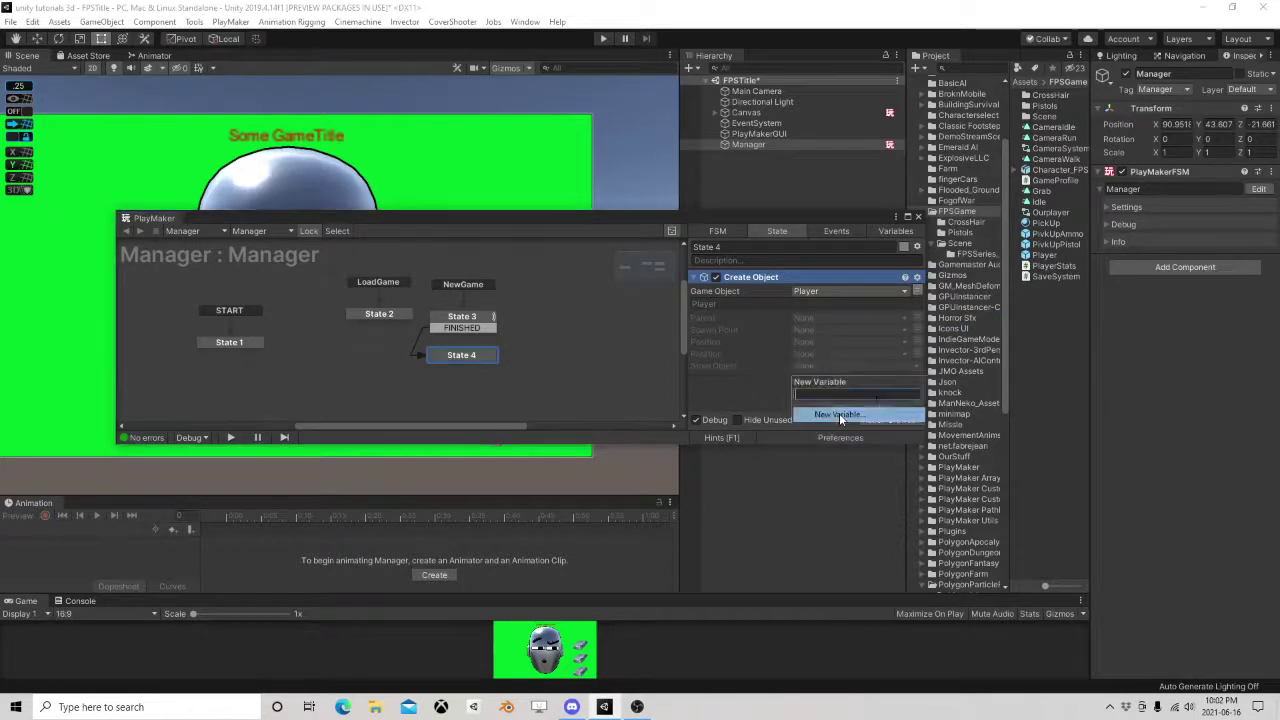
click(839, 413)
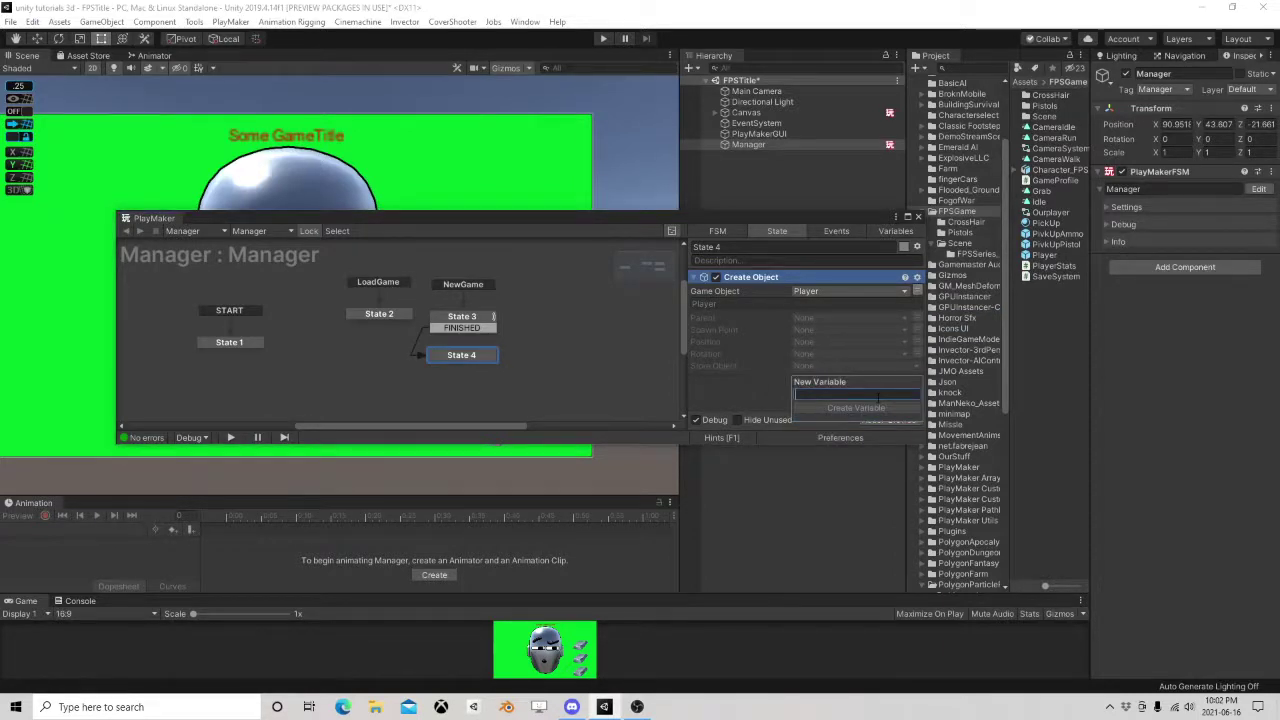
text(Player)
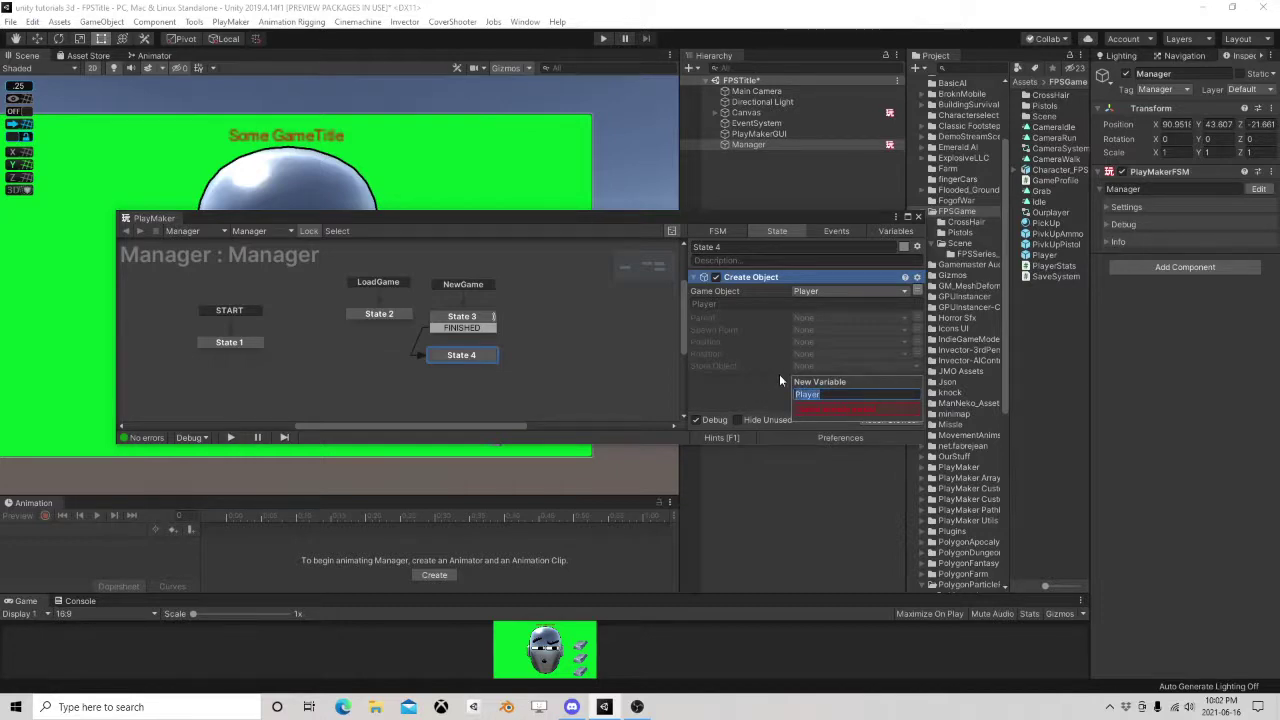
text(CreatedPl)
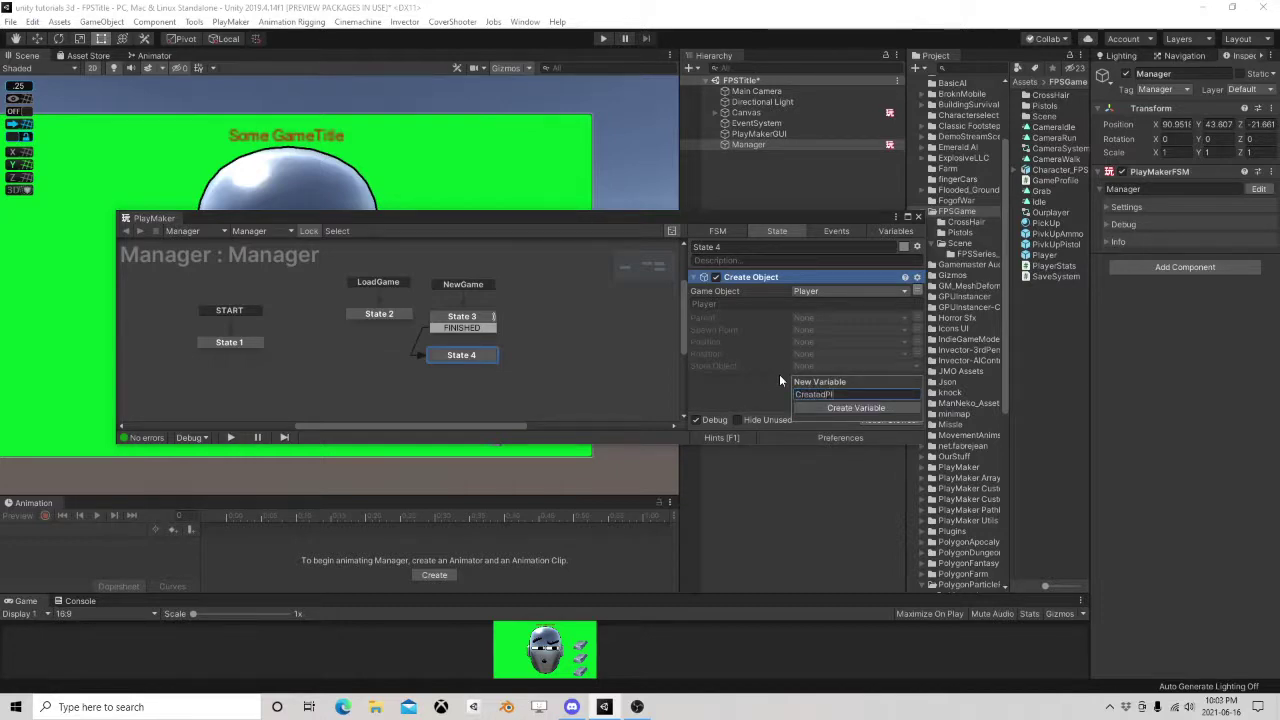
text(ayer)
key(Return)
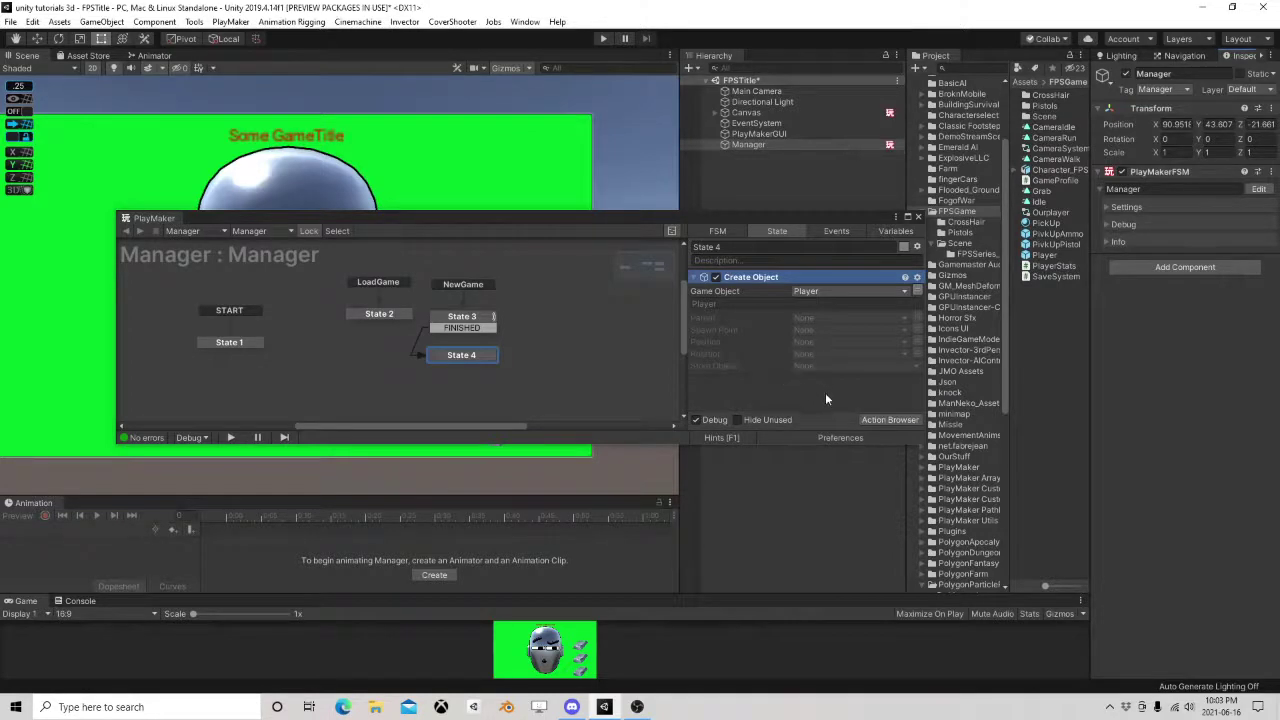
Add a Send Event action to State 4 and move it below the Create Object action.
click(889, 419)
text(send eve)
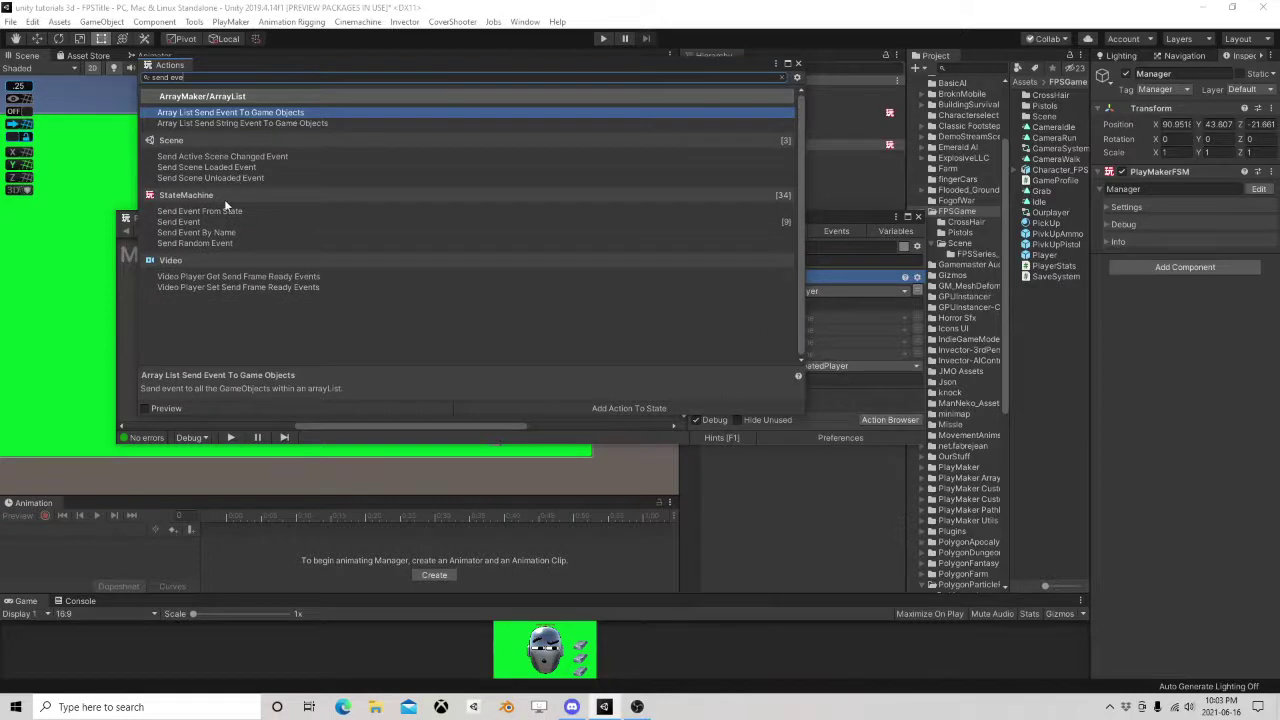
double_click(178, 221)
click(797, 62)
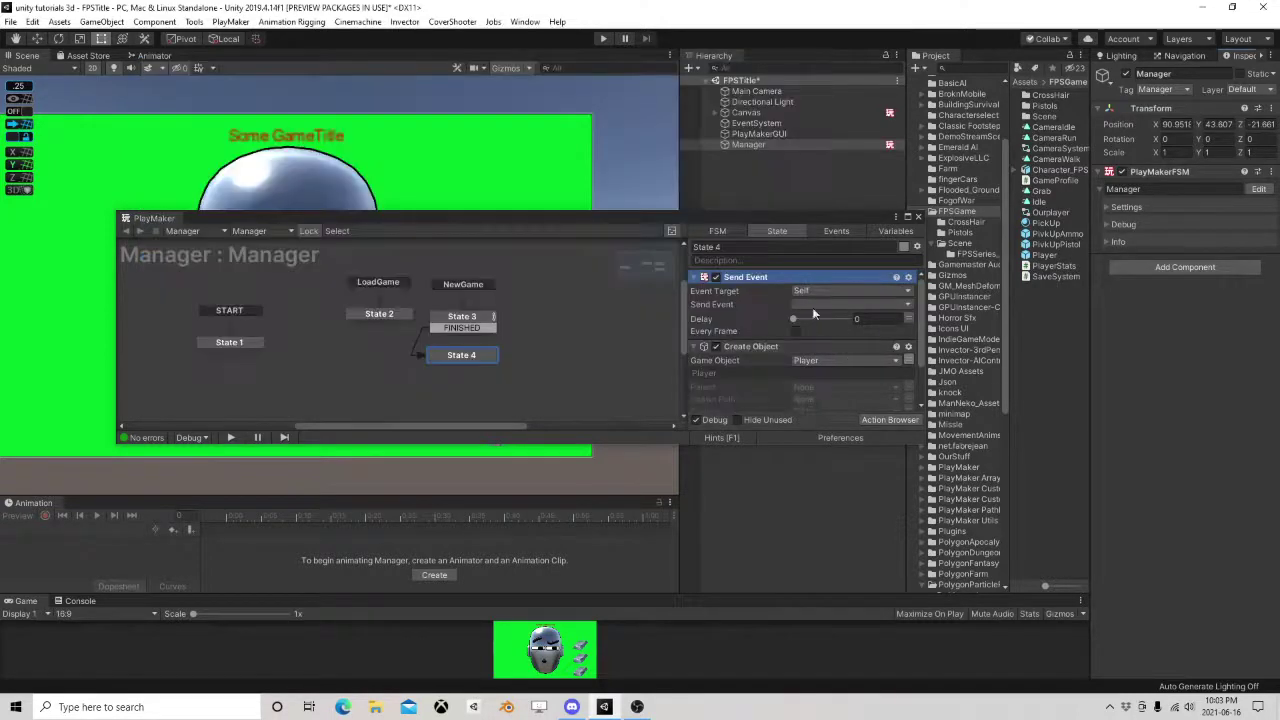
right_click(746, 277)
click(813, 461)
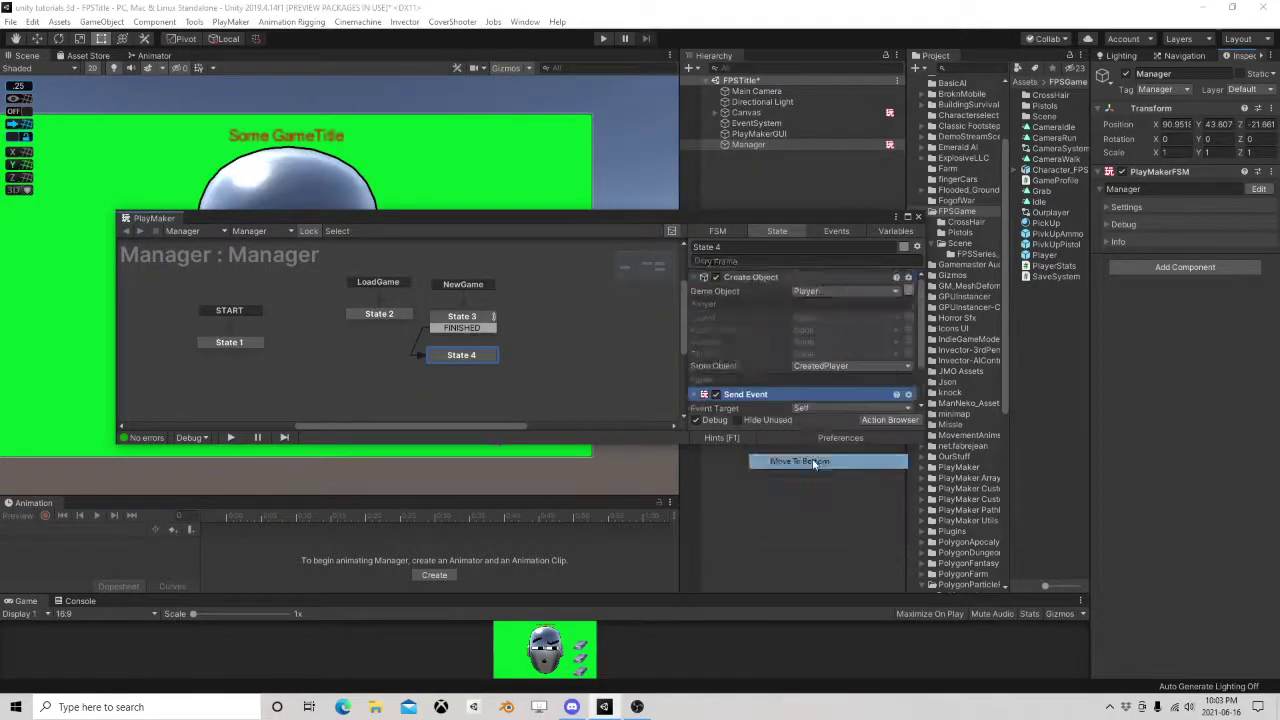
Set the Send Event action's Event Target to Game Object FSM and its GameObject to Specify Game Object.
click(840, 362)
click(845, 406)
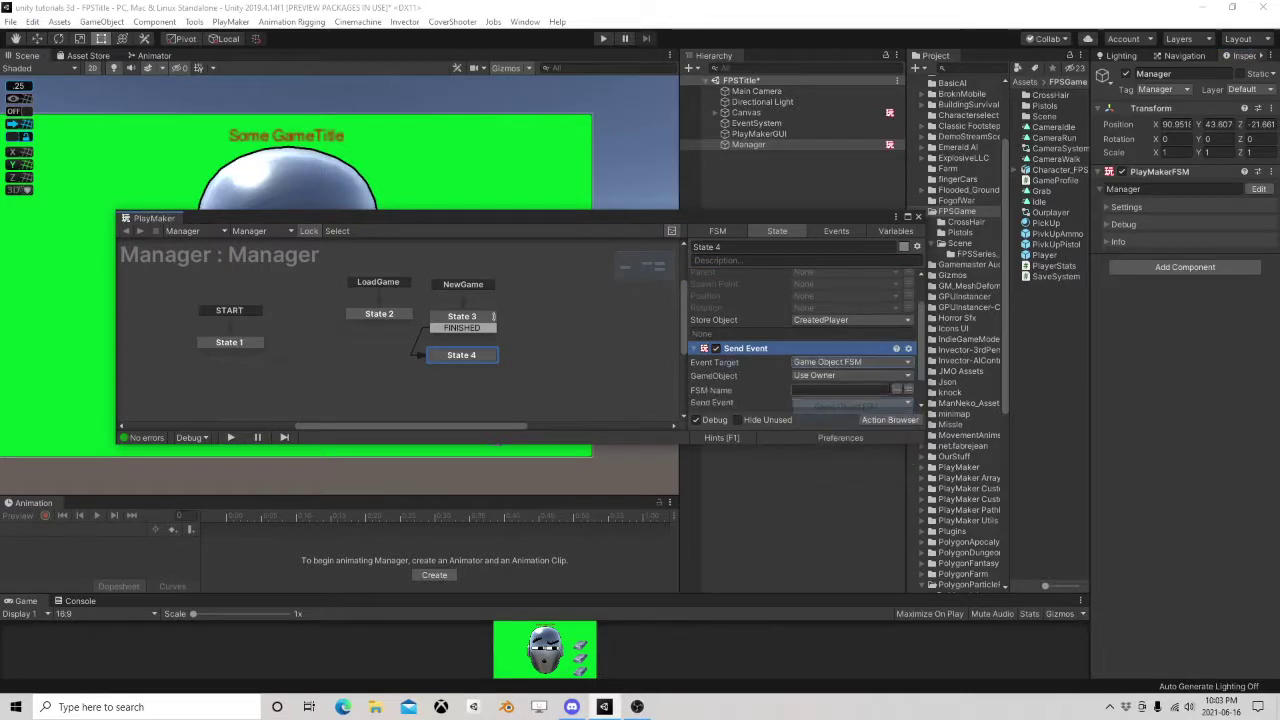
click(886, 377)
click(851, 405)
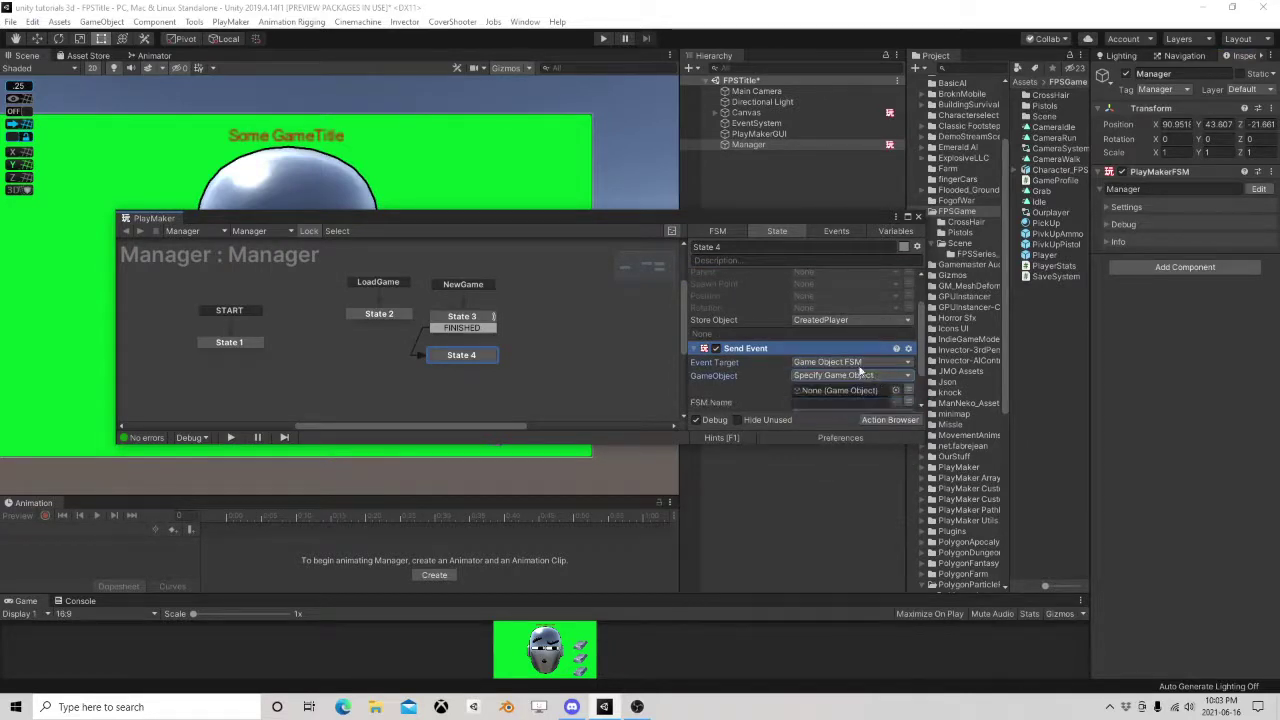
Assign the Player prefab as the Send Event action's game object, with FSM Name Stats and Send Event NewGame.
scroll(829, 334, up, 2)
drag(825, 221, 551, 143)
scroll(519, 250, down, 2)
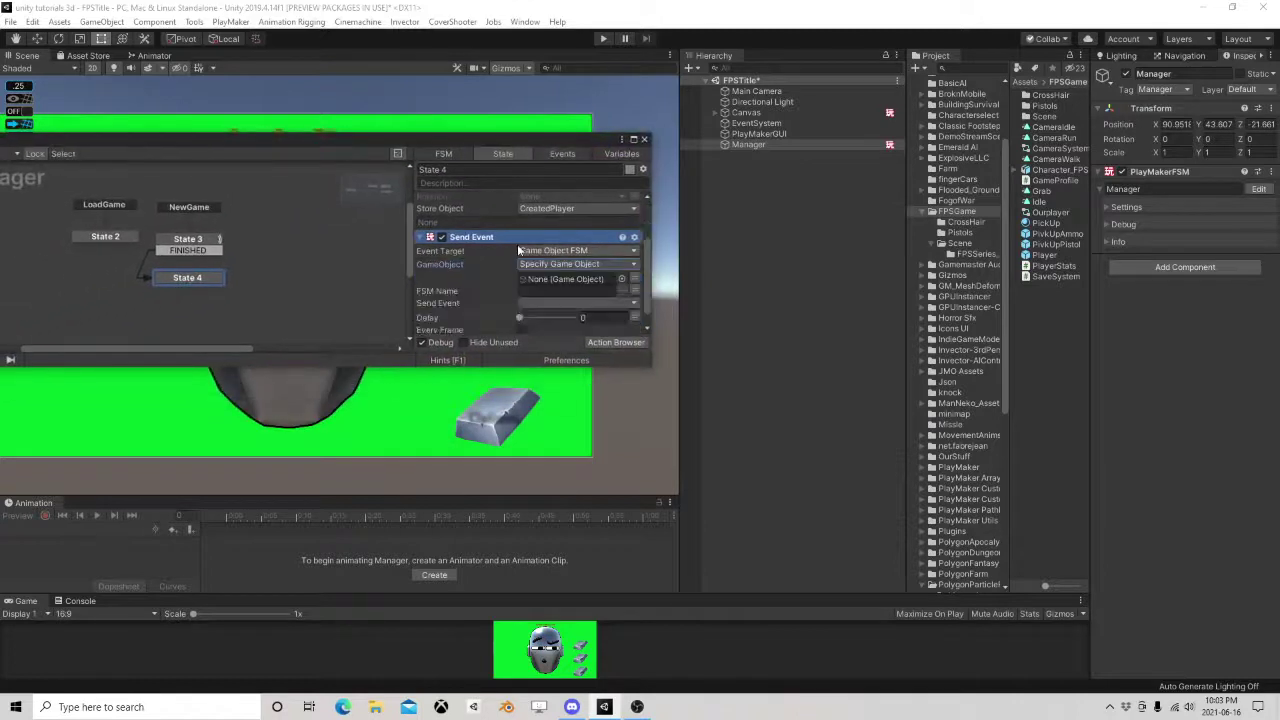
click(634, 280)
click(634, 280)
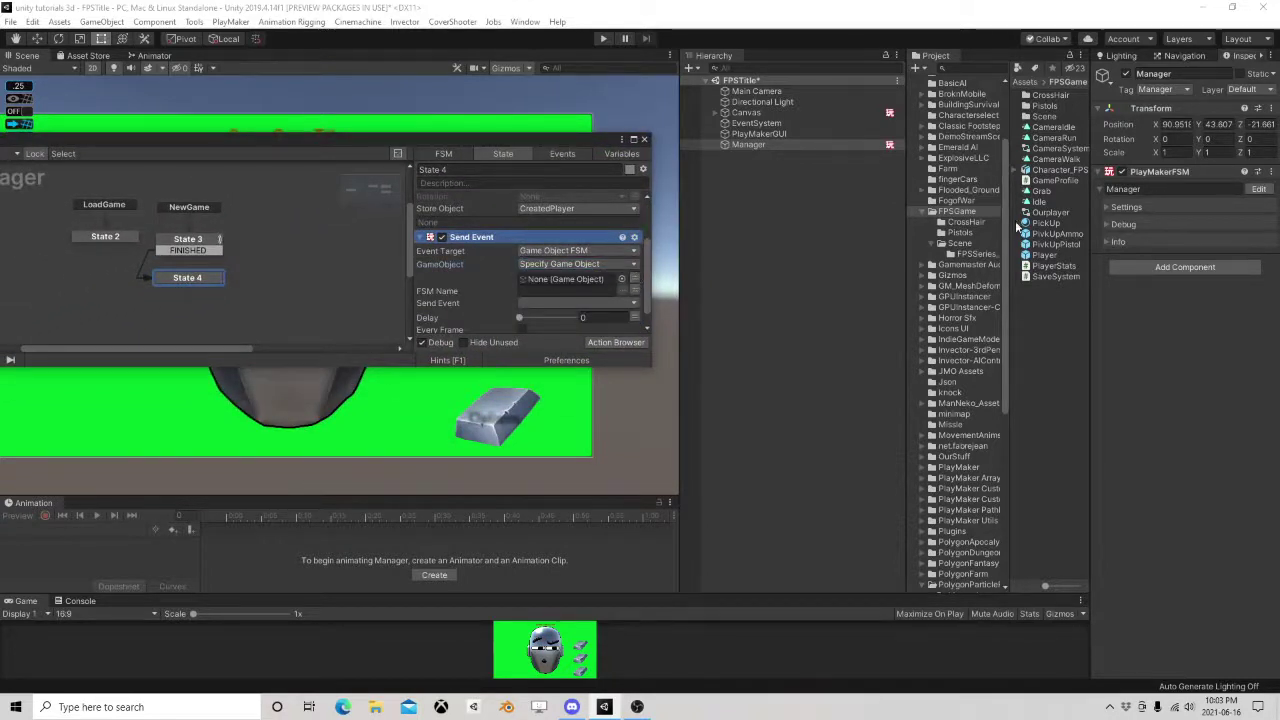
drag(1043, 254, 577, 281)
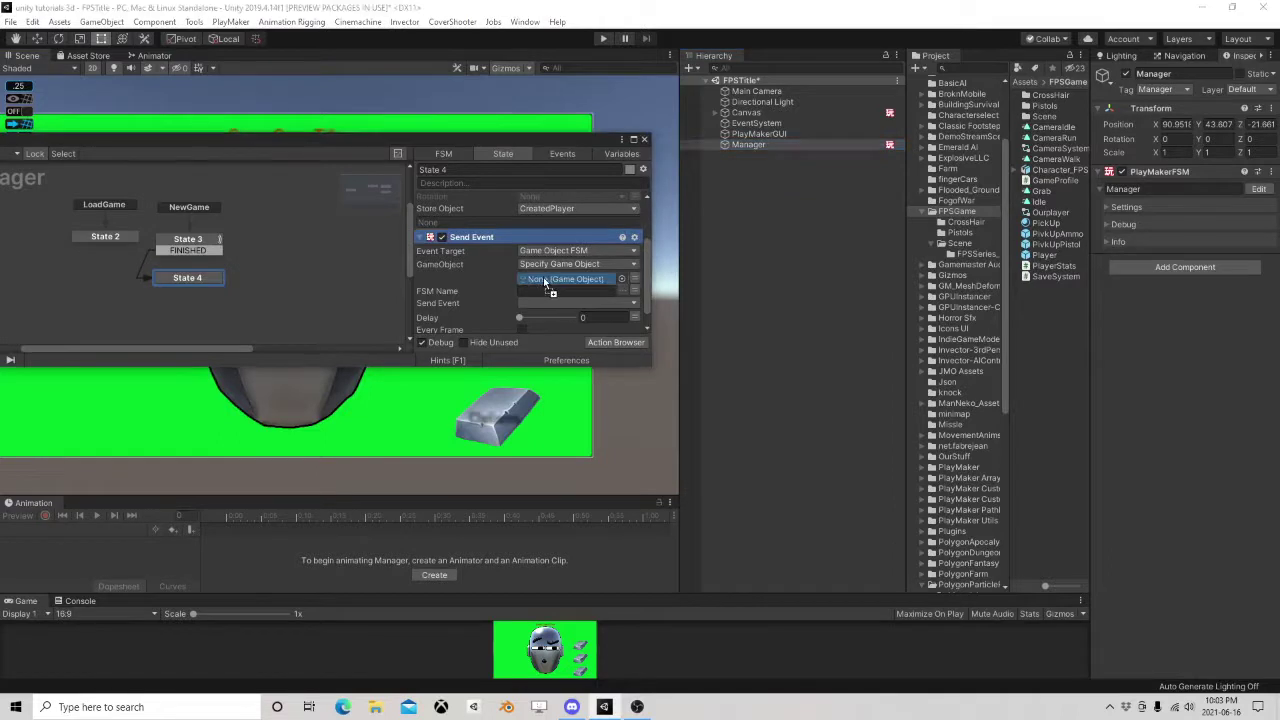
click(630, 290)
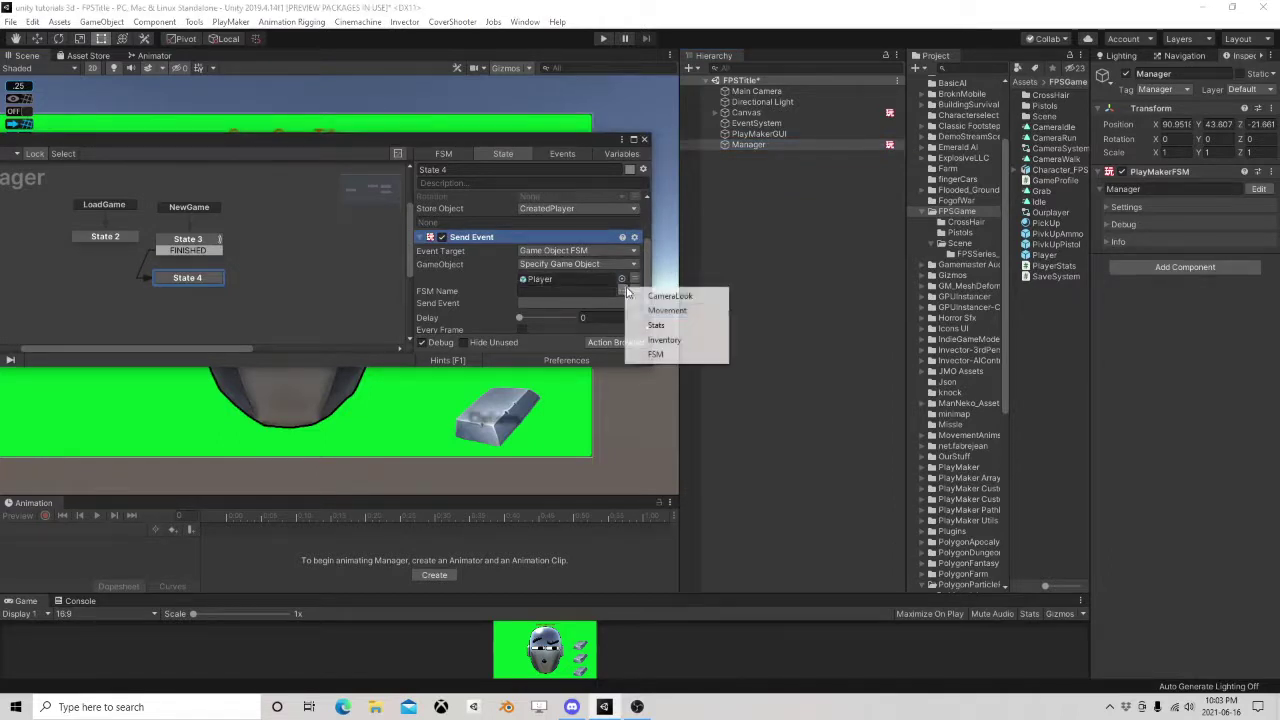
click(660, 325)
click(618, 304)
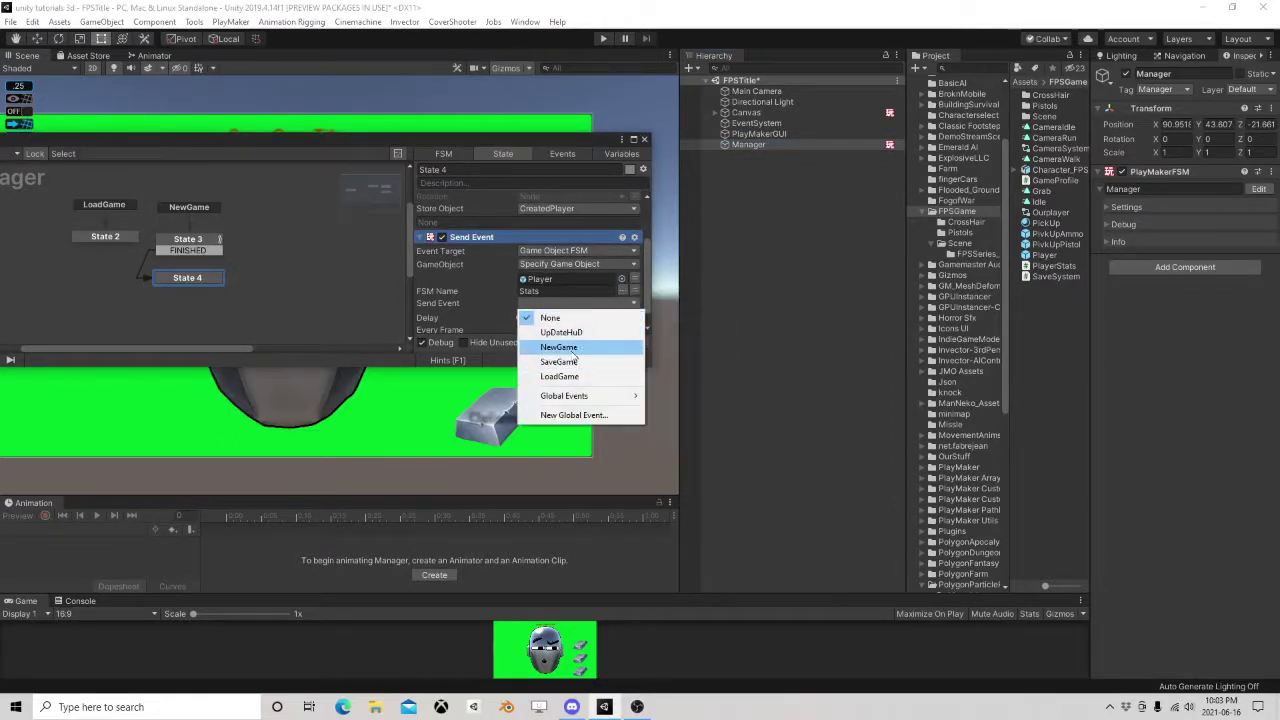
click(560, 347)
Replace the Player prefab in State 4's Send Event action with the CreatedPlayer variable.
click(579, 281)
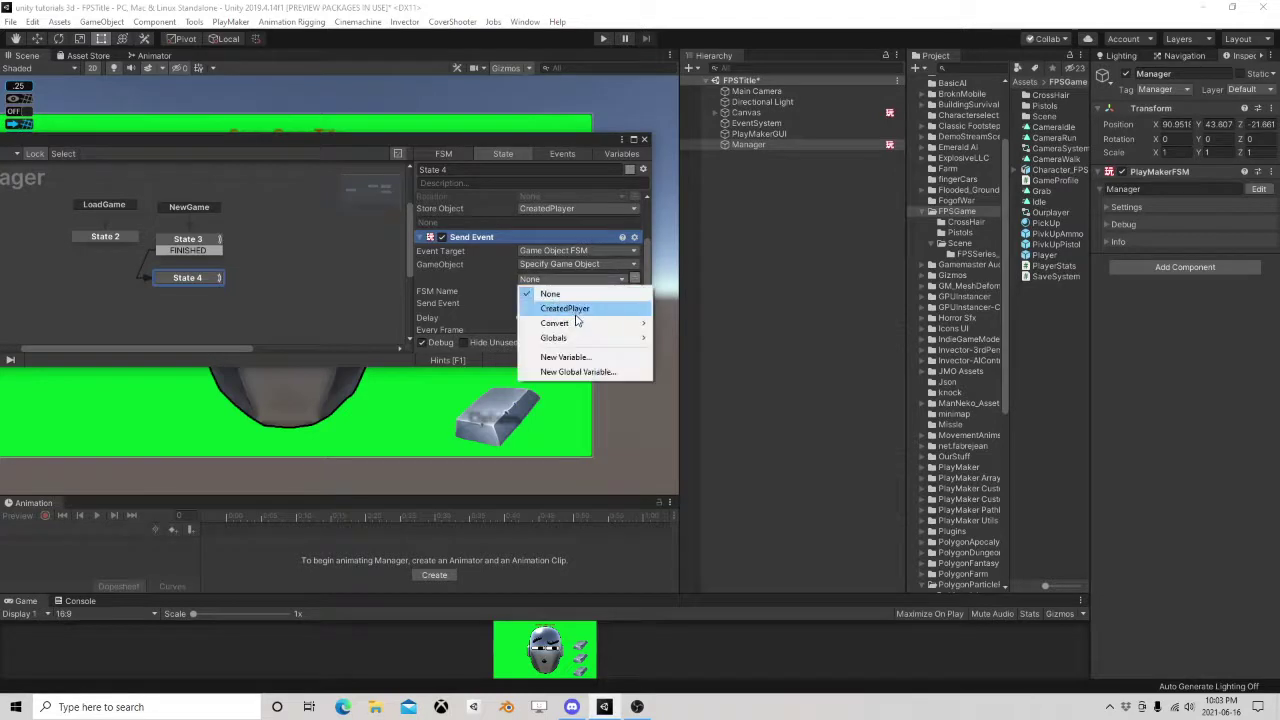
click(571, 306)
scroll(592, 288, down, 1)
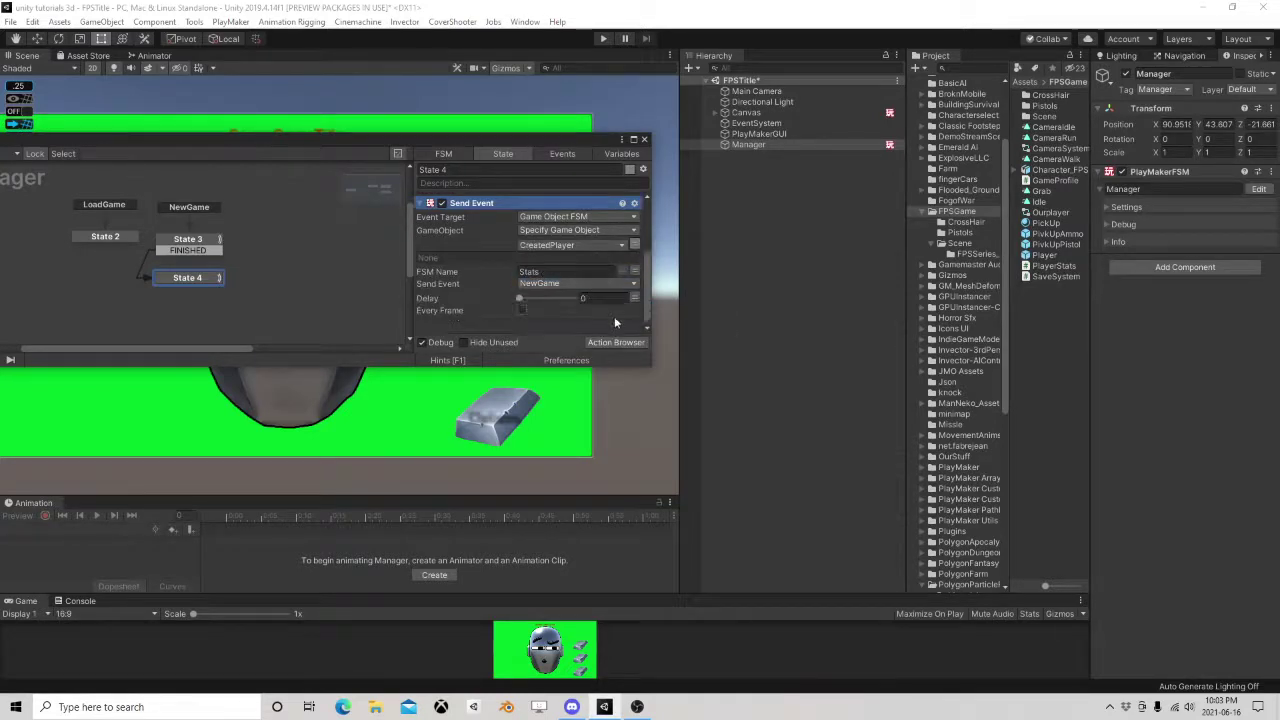
Set the Success Event of State 2's Load Scene action to FINISHED.
middle_drag(200, 280, 292, 278)
click(221, 237)
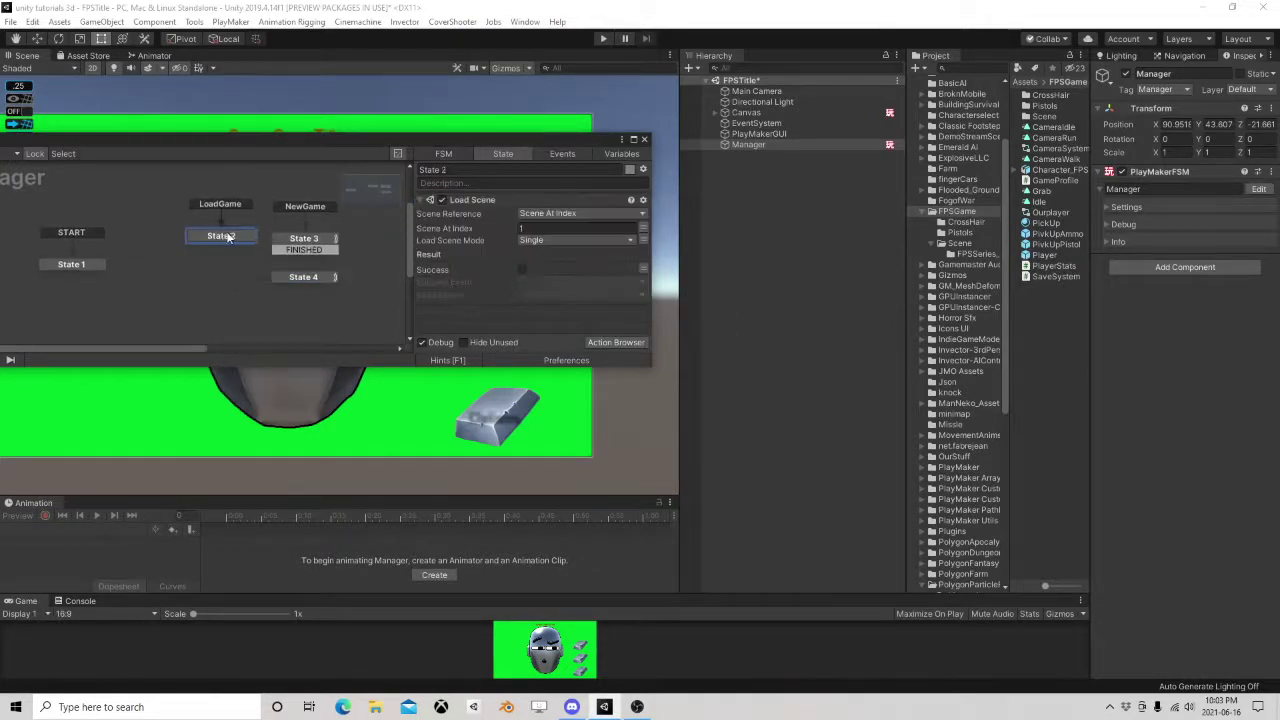
click(600, 287)
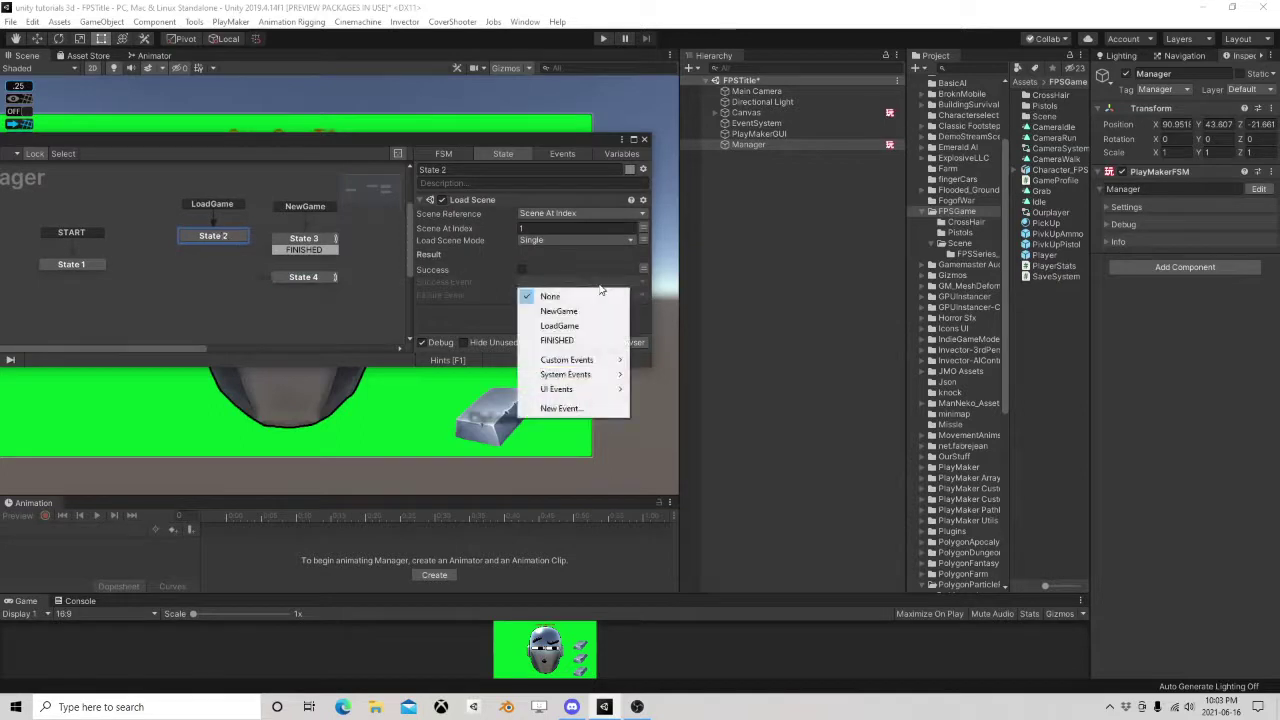
click(557, 340)
Give State 2 a FINISHED transition to a new state placed directly below it.
right_click(222, 238)
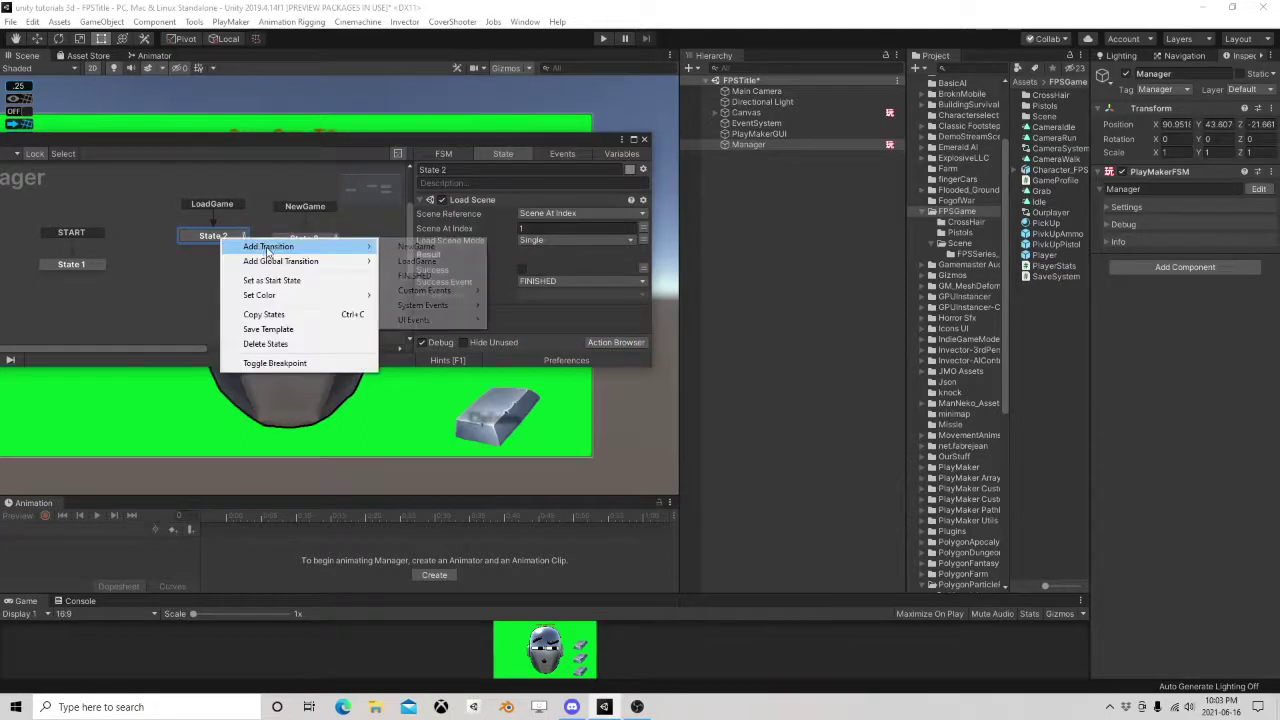
click(420, 260)
click(220, 274)
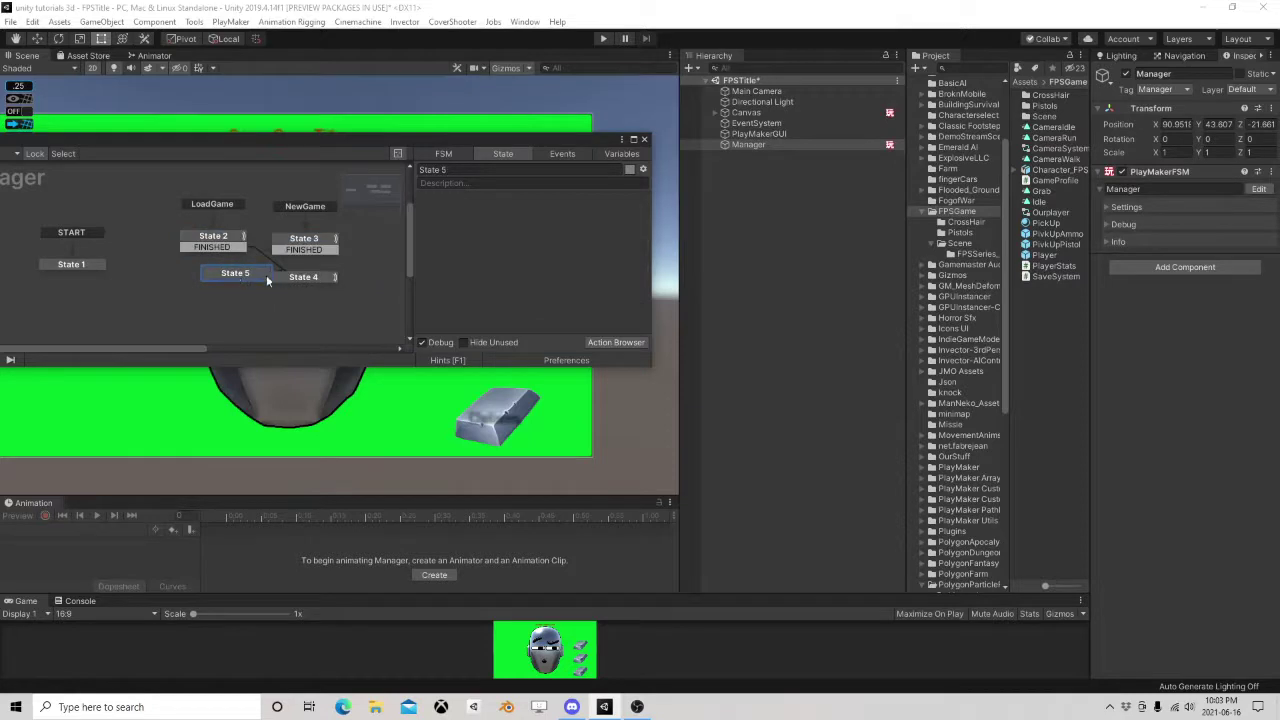
drag(266, 274, 243, 277)
Copy State 4's Create Object action into State 5.
click(303, 277)
right_click(485, 201)
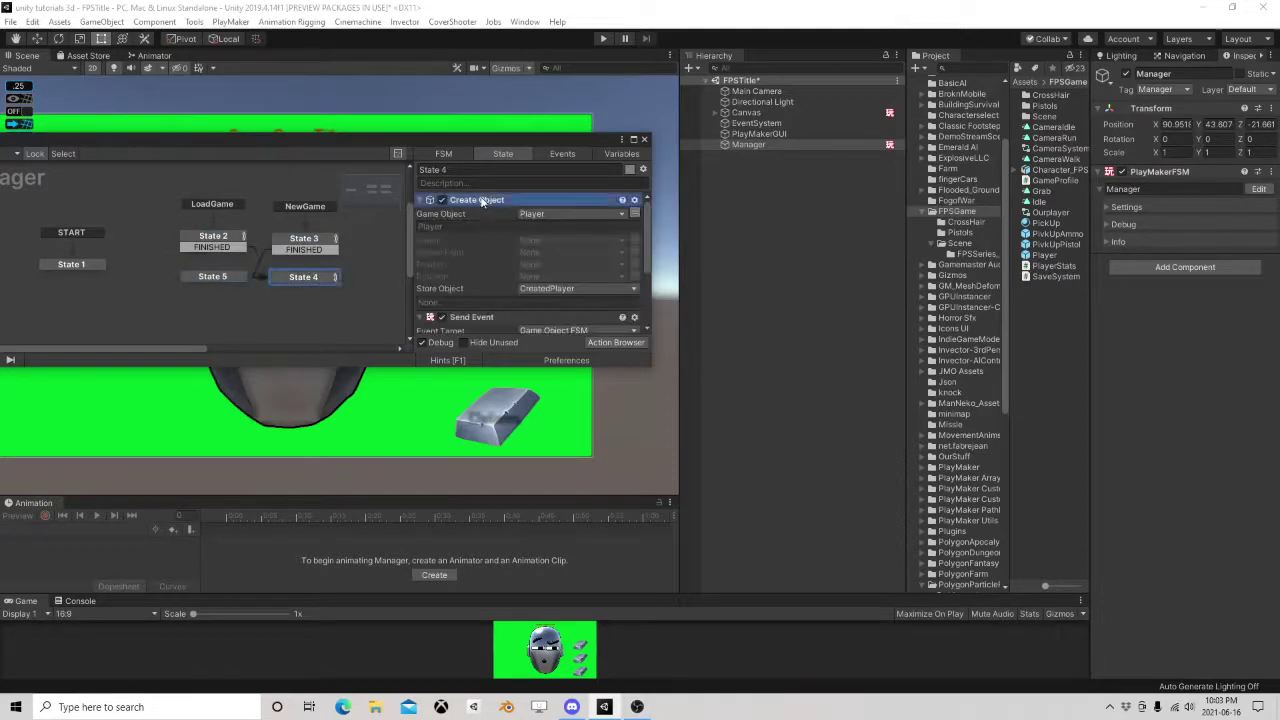
click(548, 275)
click(228, 277)
right_click(452, 221)
click(498, 342)
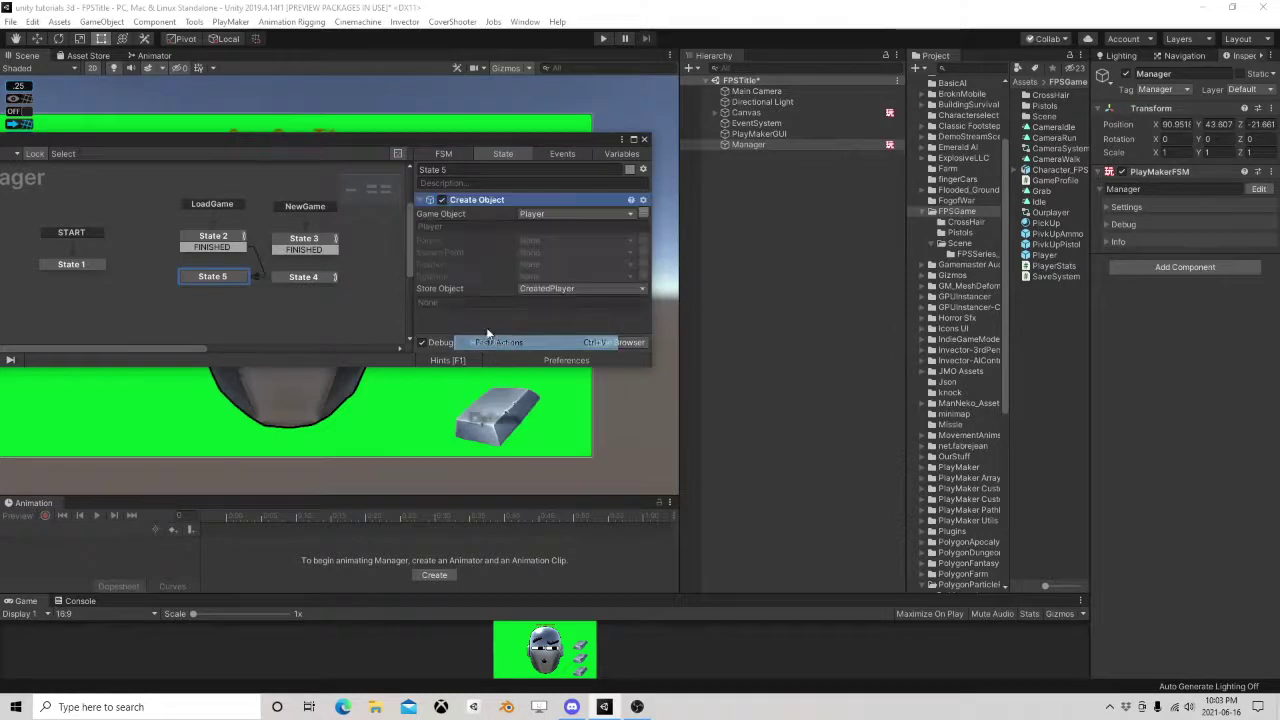
Copy State 4's Send Event action into State 5, below its Create Object action.
click(316, 278)
right_click(494, 312)
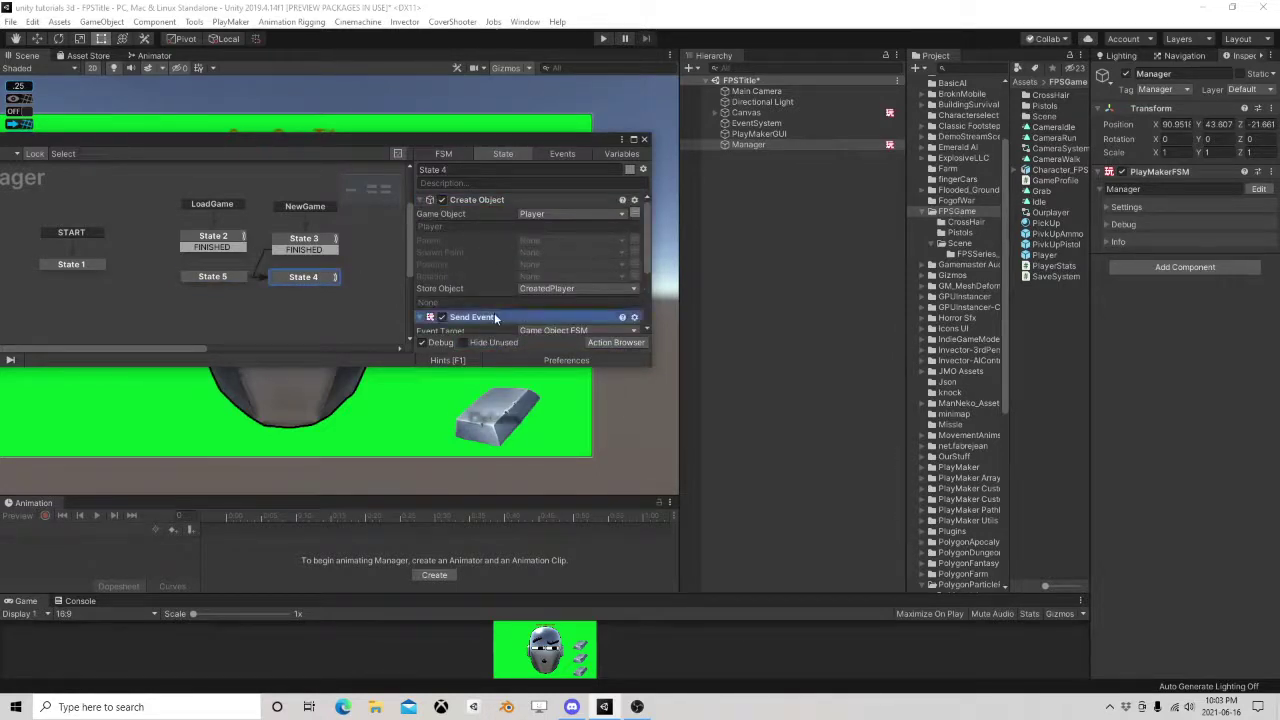
click(563, 392)
click(212, 276)
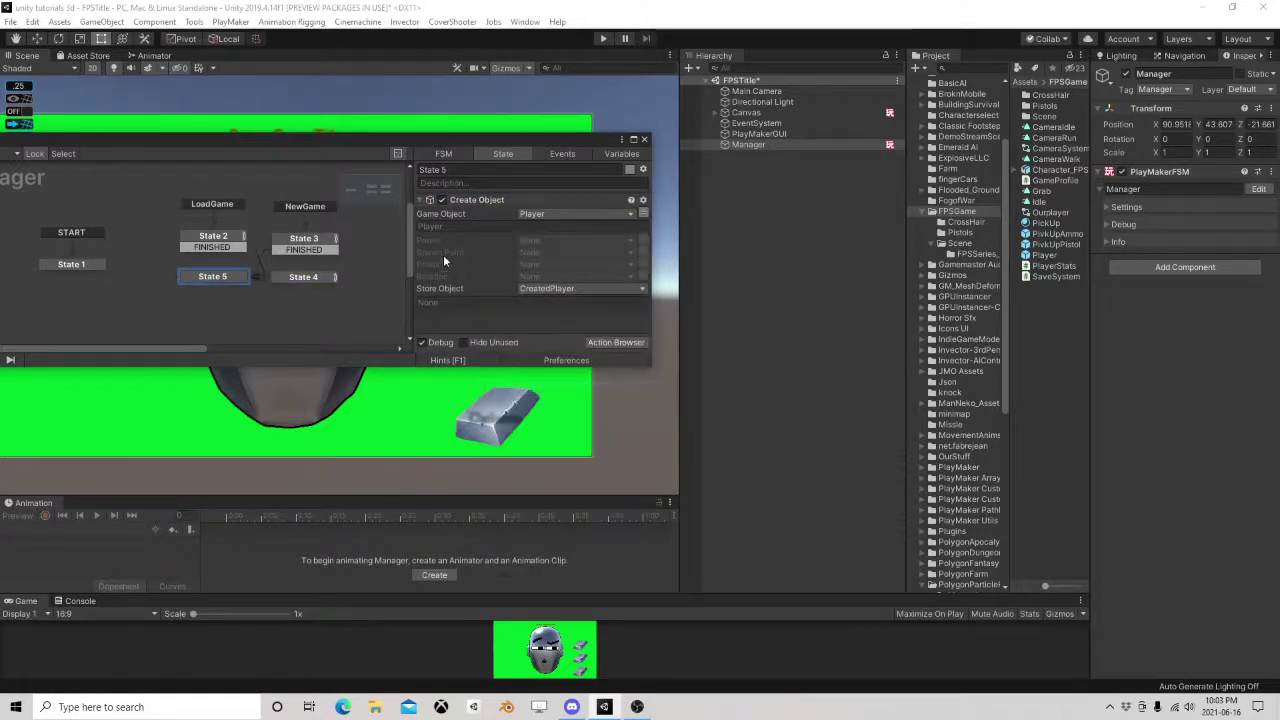
right_click(458, 317)
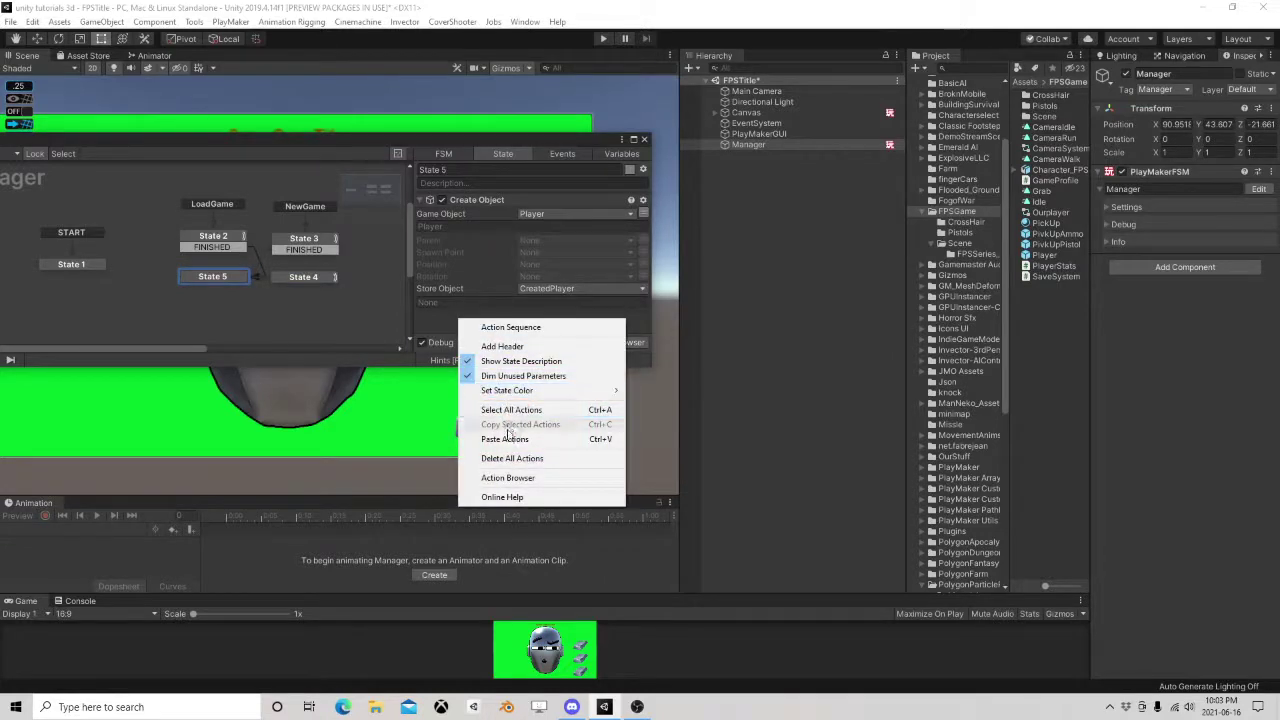
click(530, 420)
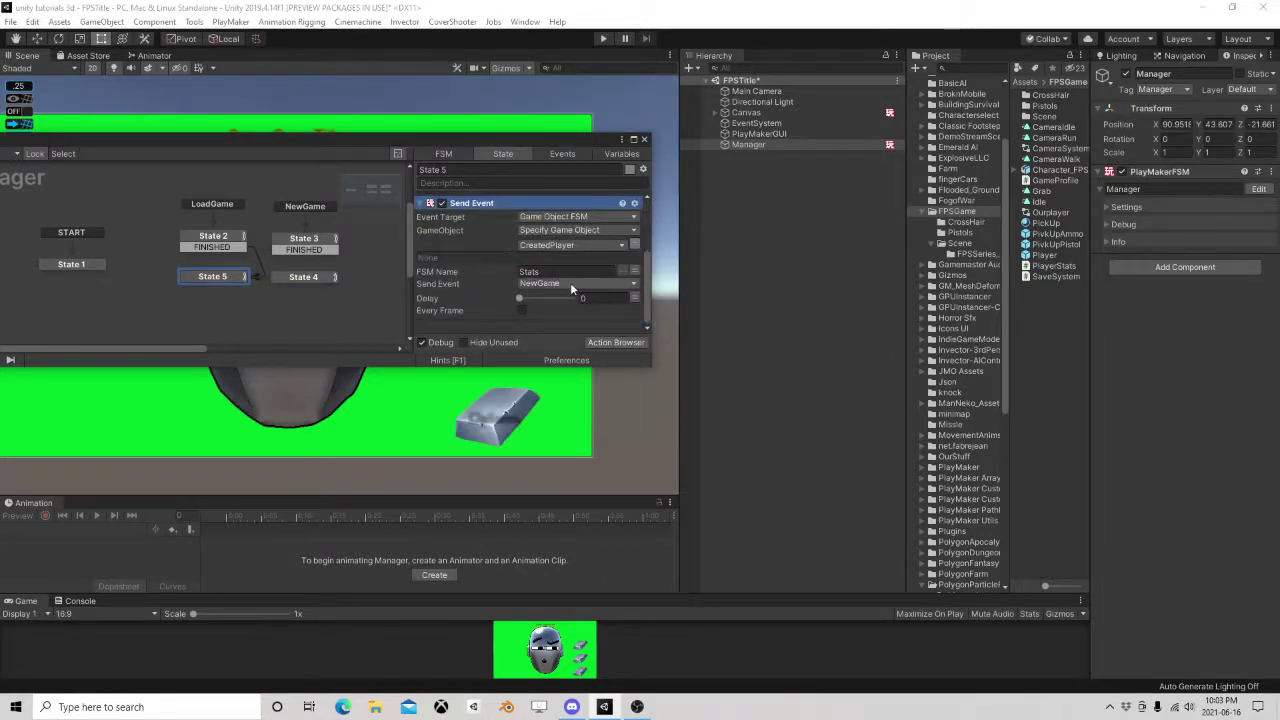
Set the event sent by State 5's Send Event action to the global event LoadGame and close the FSM editor.
click(570, 283)
mouse_move(571, 316)
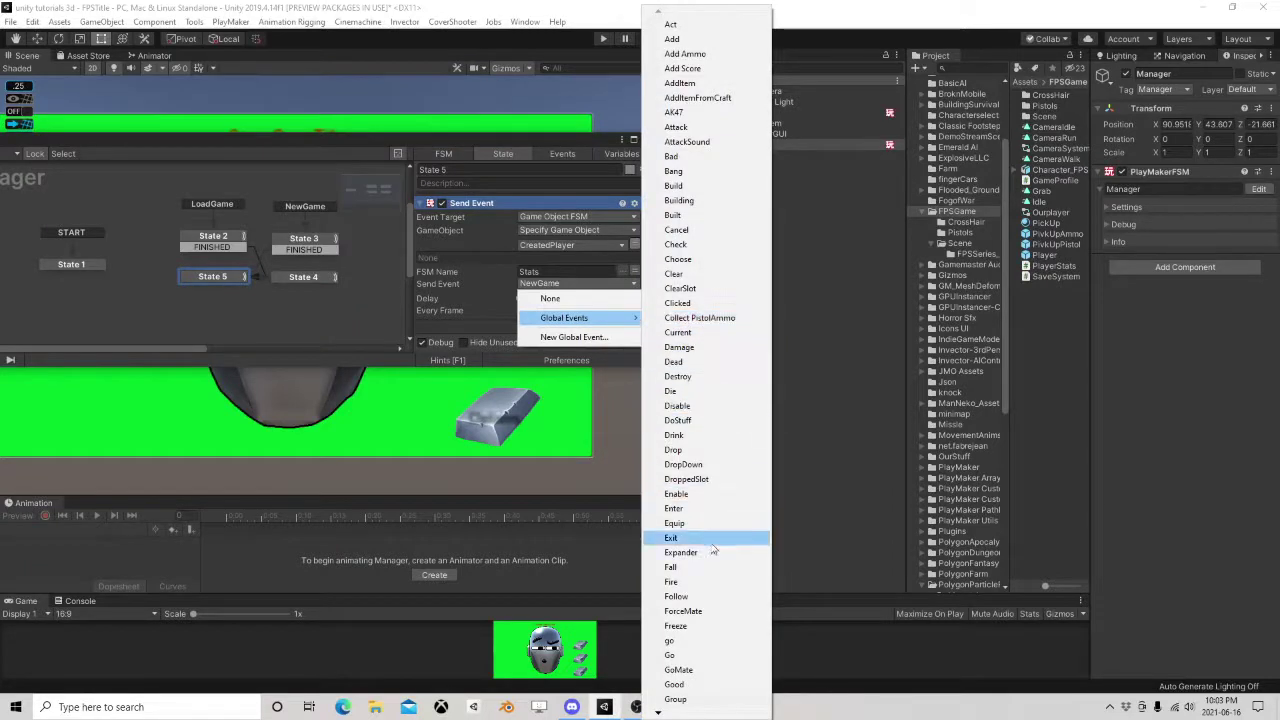
scroll(692, 672, down, 3)
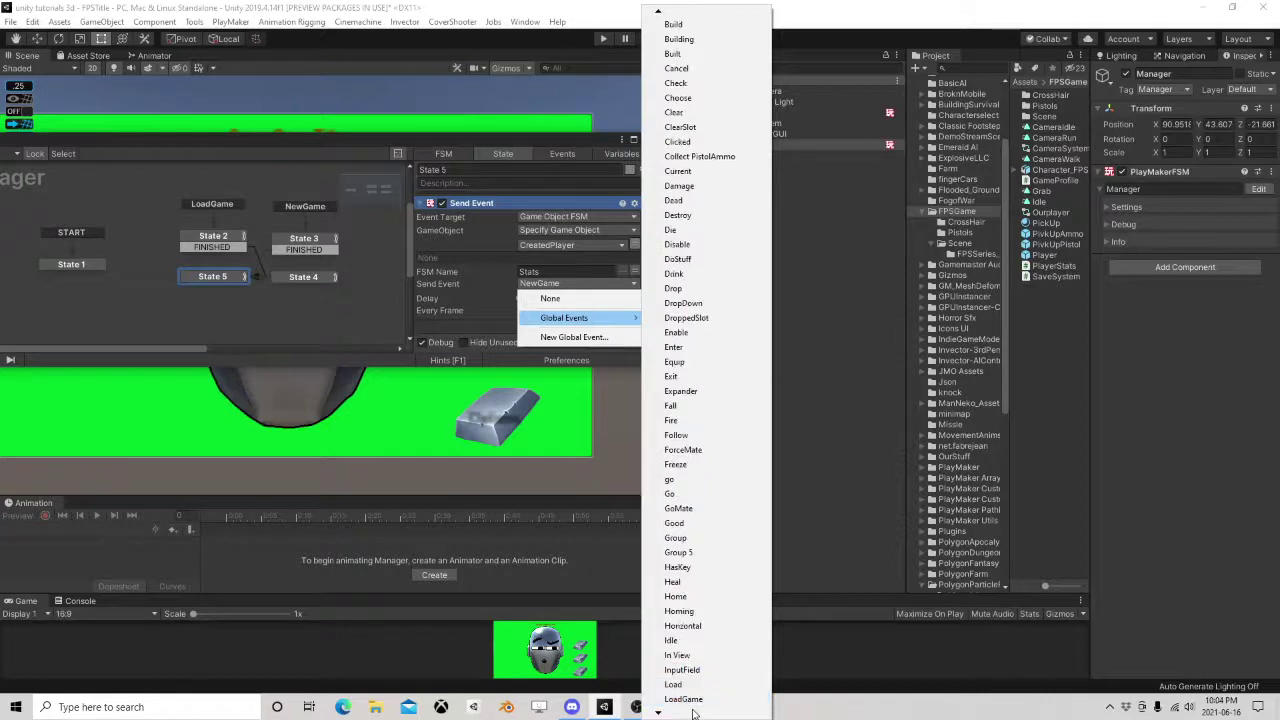
click(705, 642)
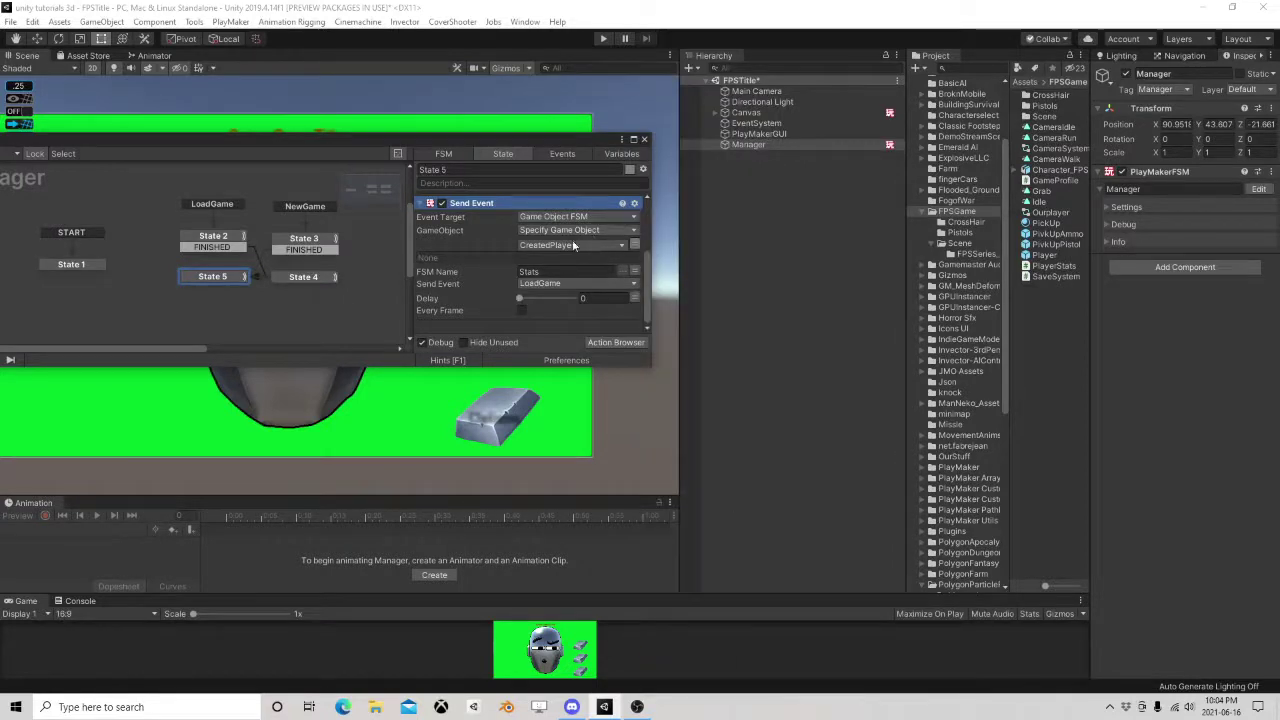
click(220, 237)
click(216, 278)
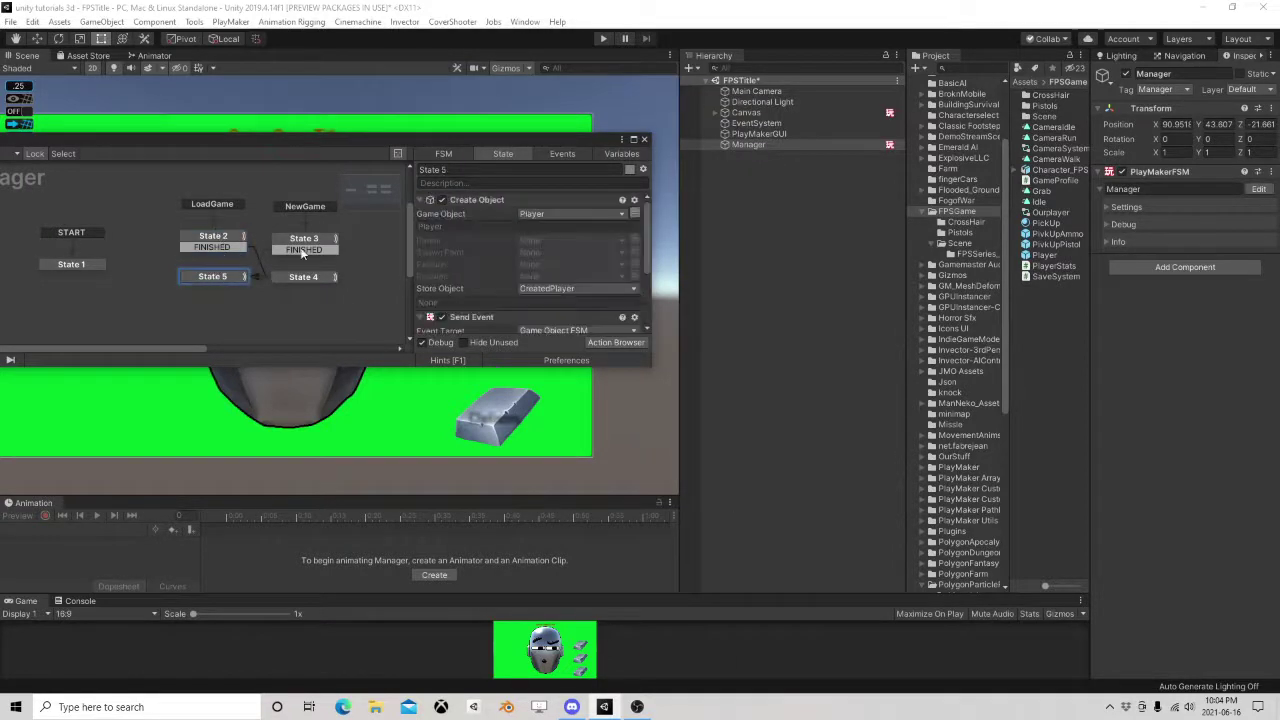
click(313, 249)
click(303, 277)
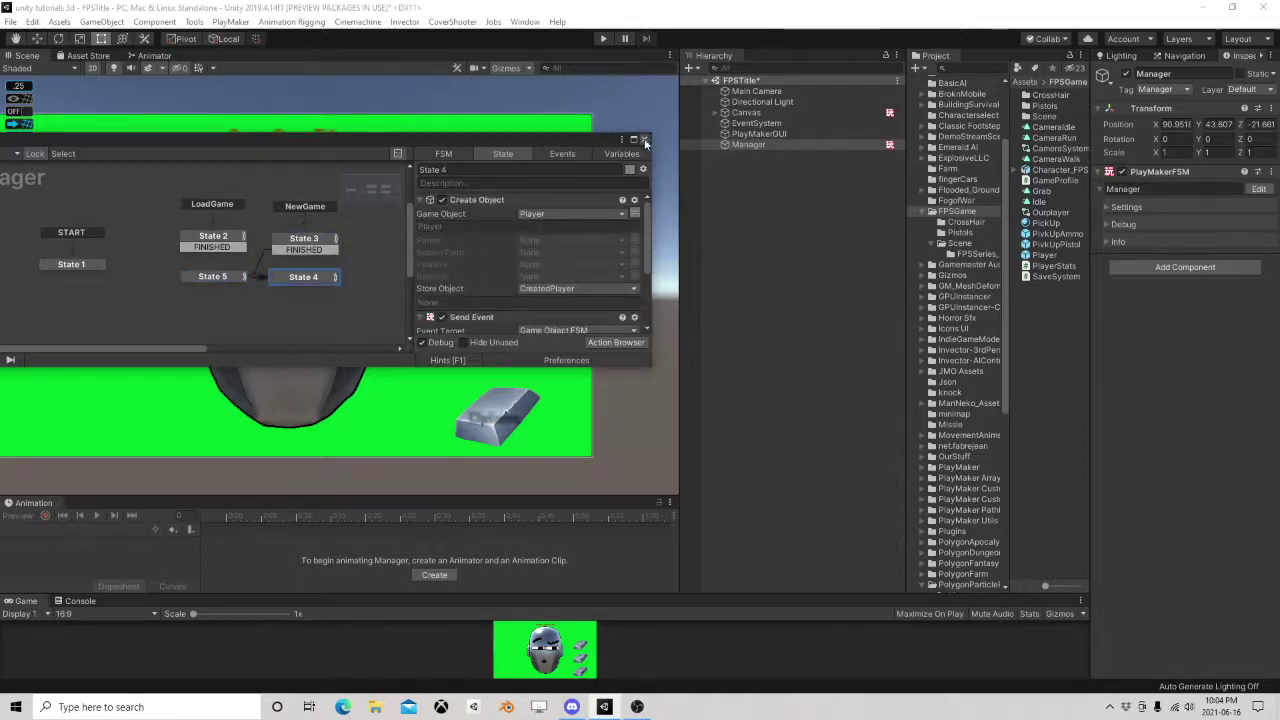
click(644, 138)
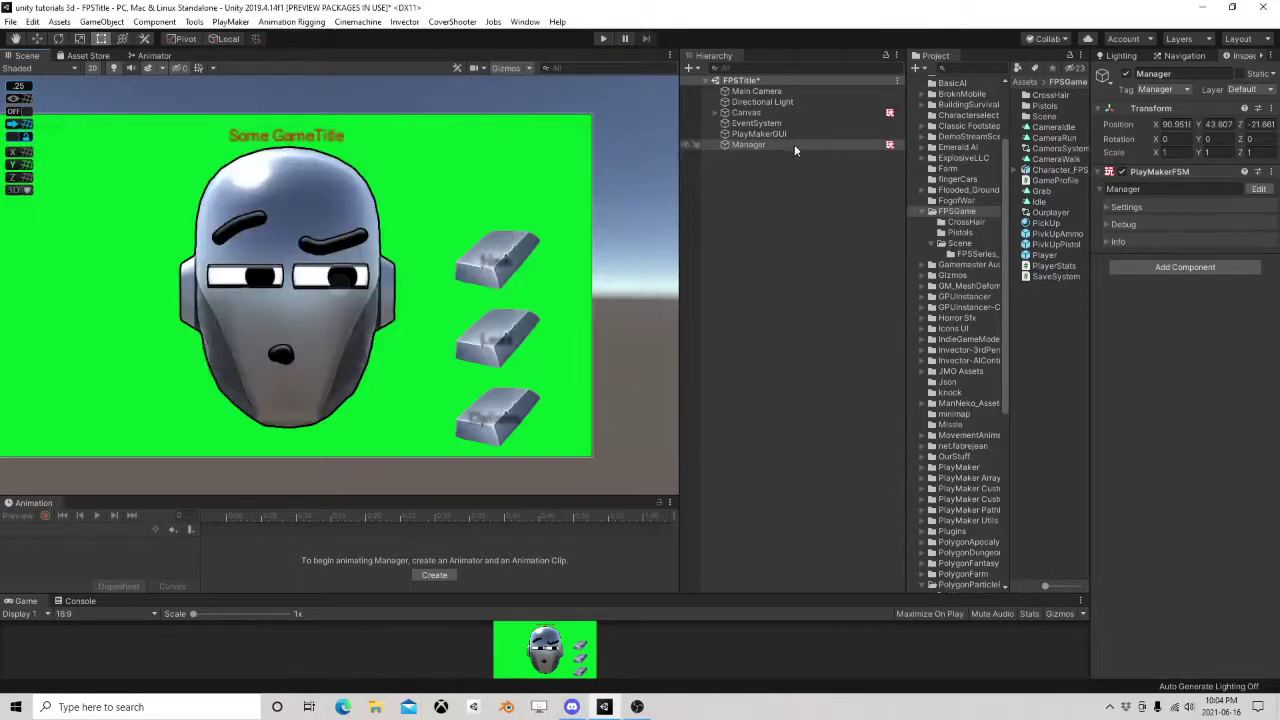
Add a second PlayMaker FSM component to the Manager object and open the new FSM for editing.
click(1174, 267)
click(1150, 328)
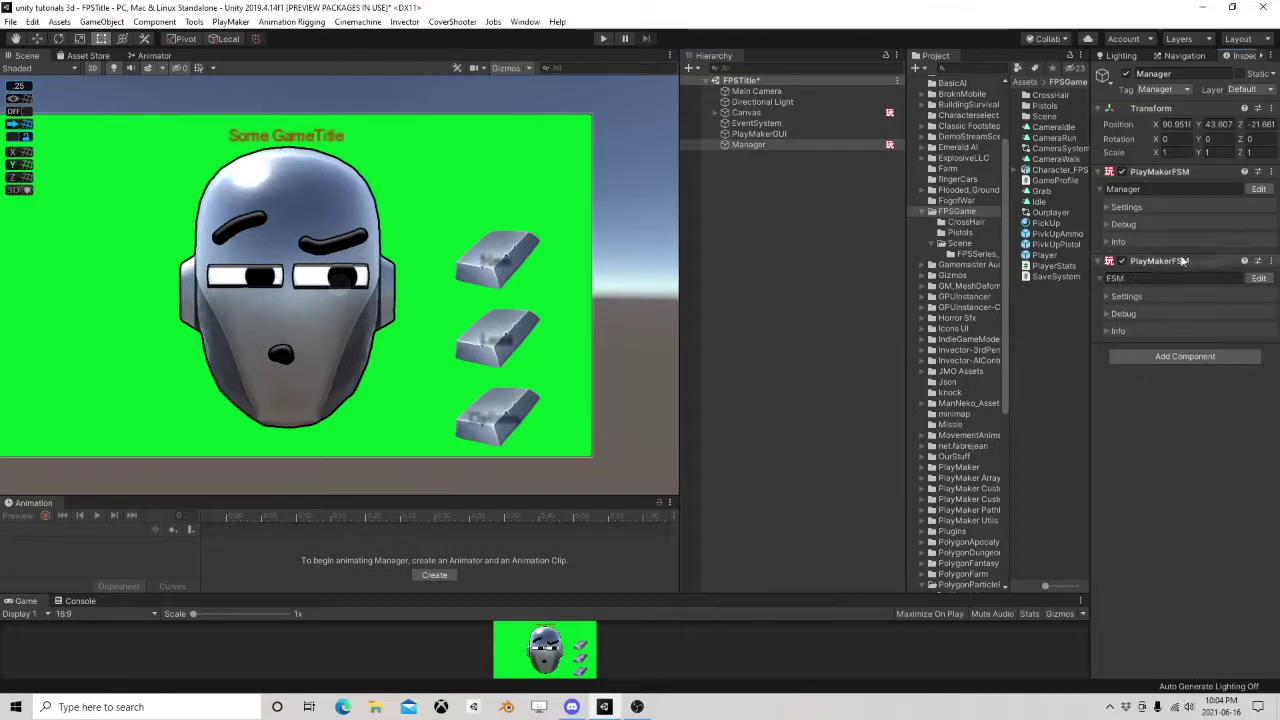
click(1258, 189)
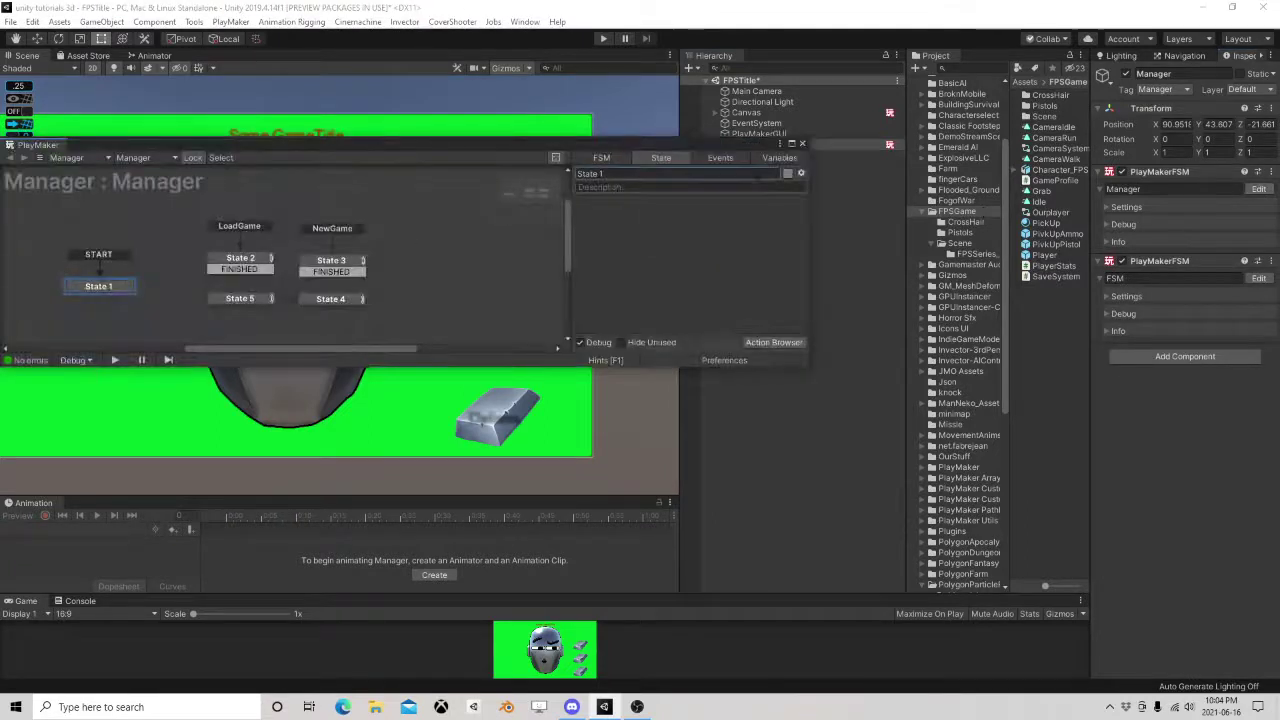
click(802, 143)
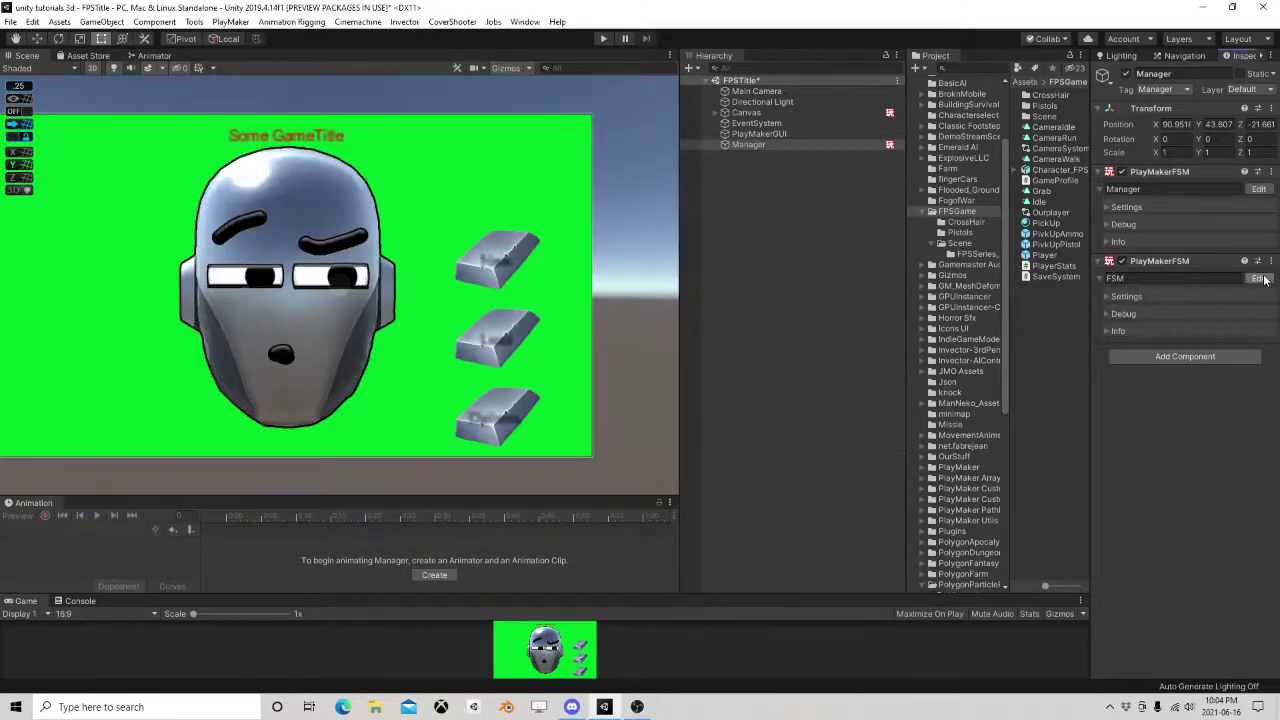
click(1258, 278)
Add a Dont Destroy On Load action to State 1 of the new FSM.
click(769, 344)
text(do)
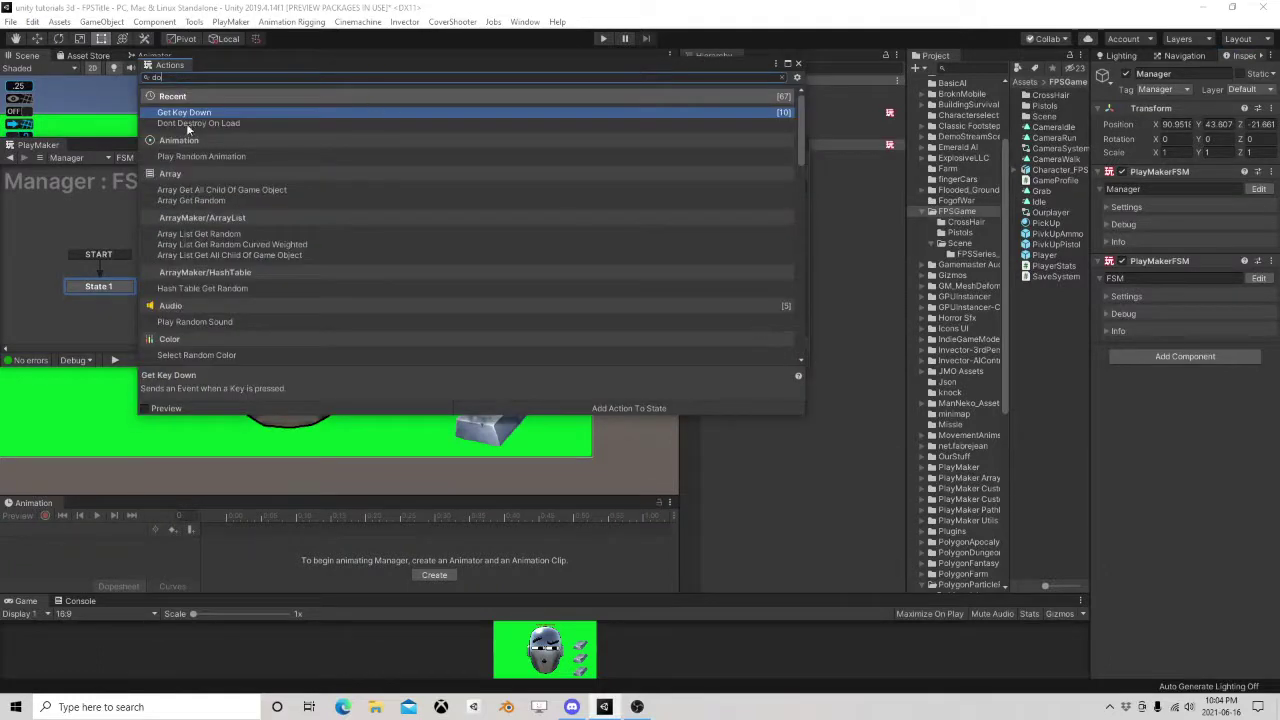
double_click(186, 123)
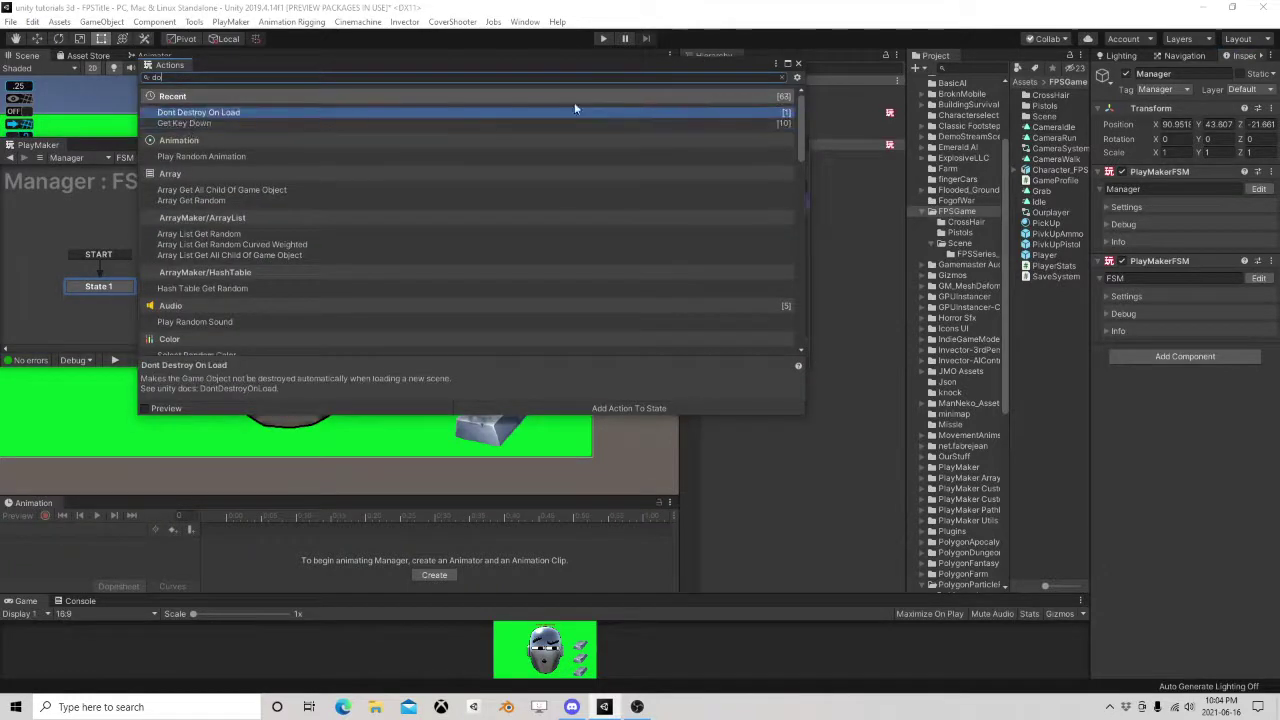
click(797, 64)
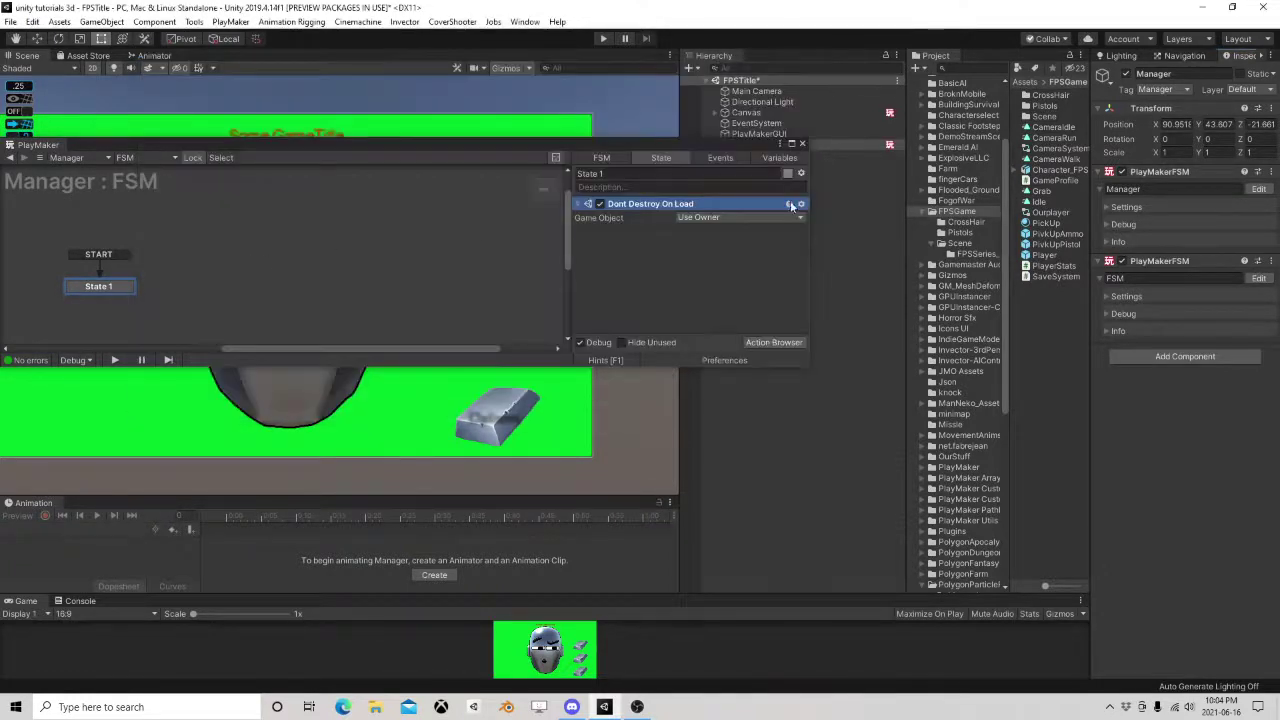
Create an Array variable named Managers with its array type set to GameObject.
click(779, 157)
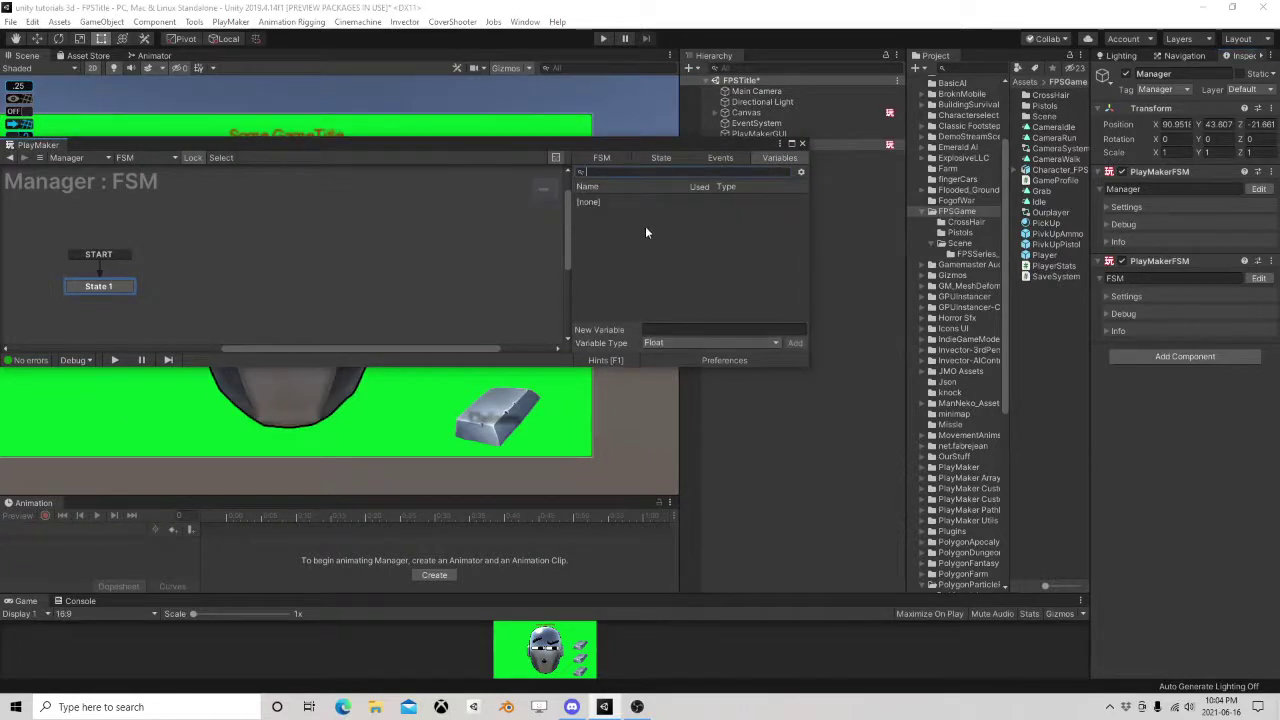
click(658, 155)
click(764, 157)
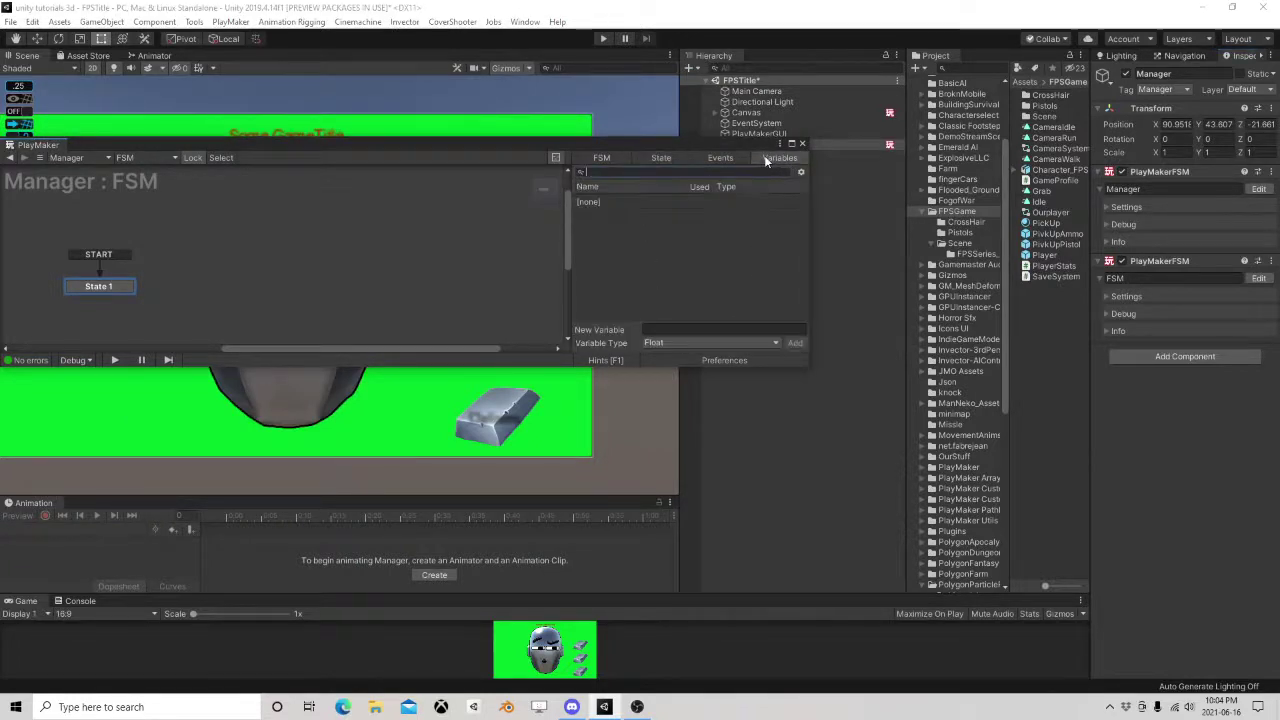
click(680, 344)
click(690, 575)
click(694, 330)
text(Managers)
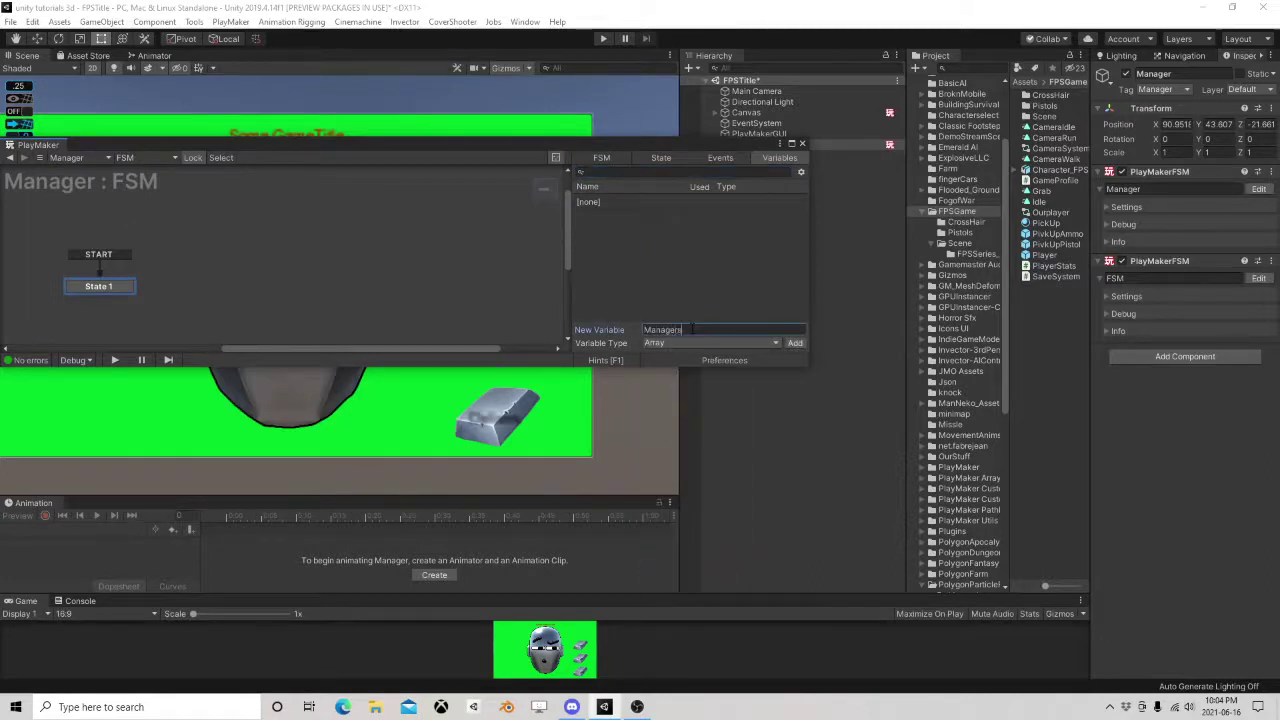
key(Return)
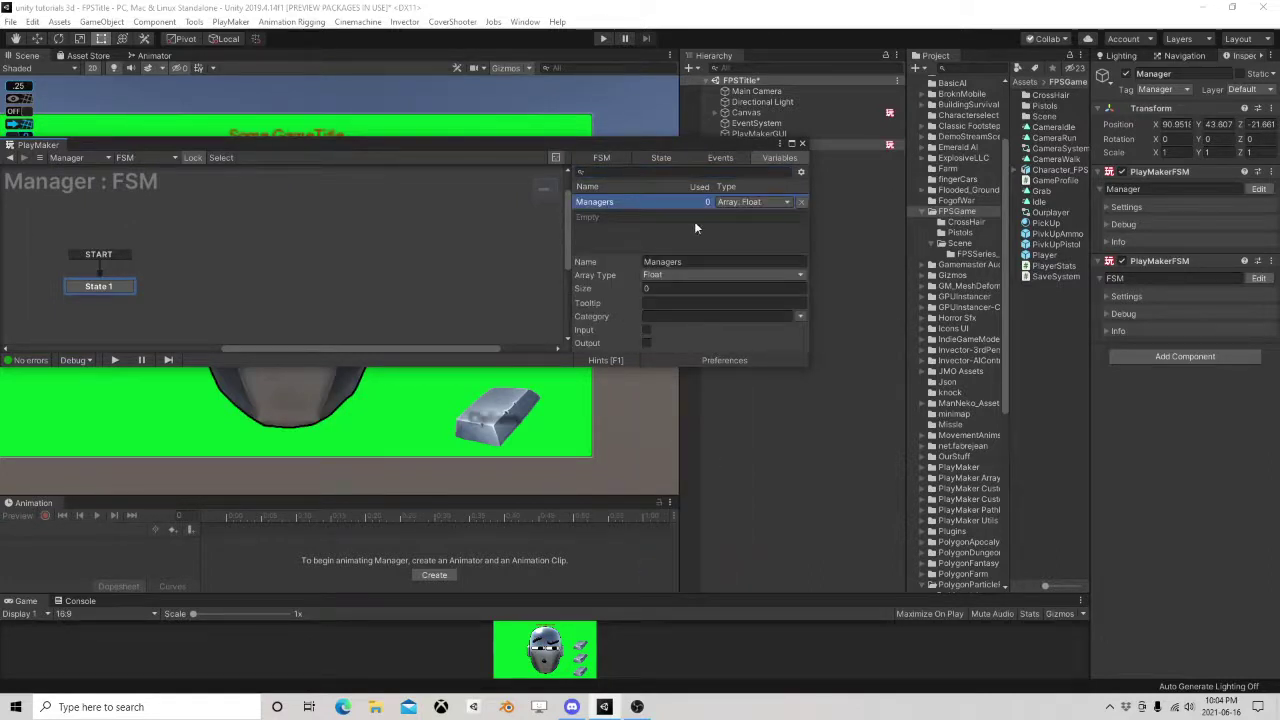
click(696, 274)
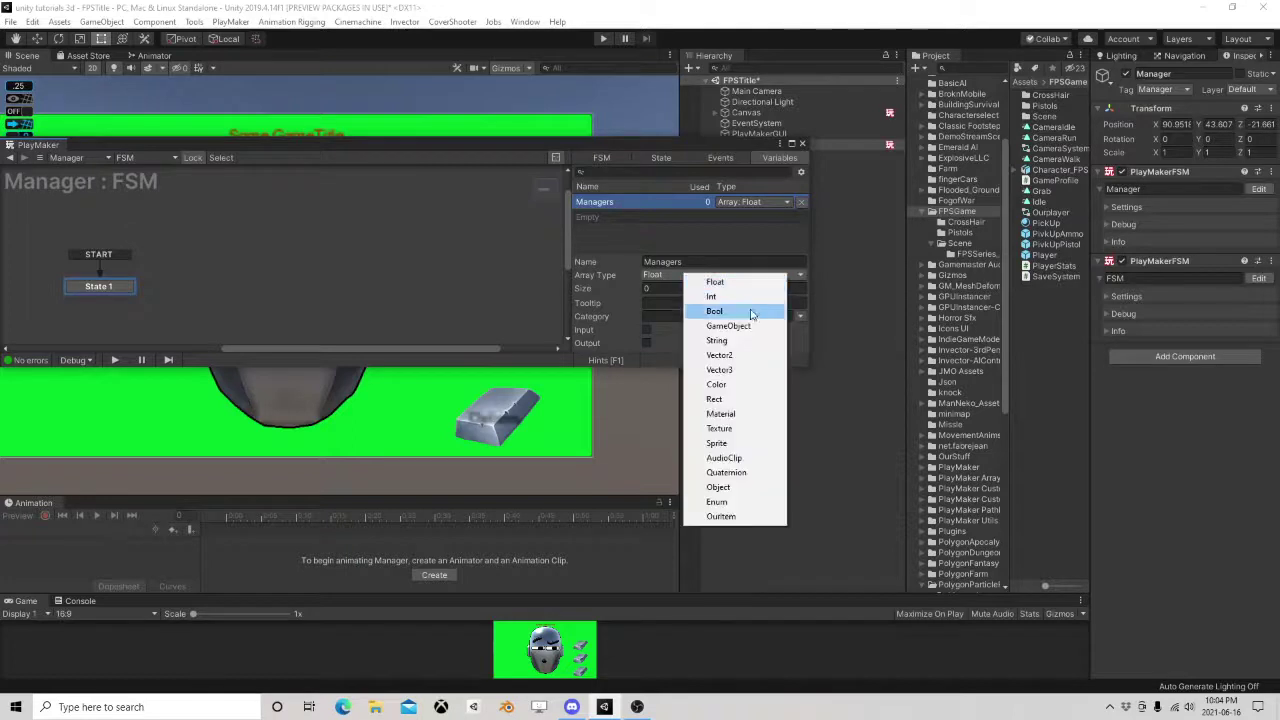
click(730, 326)
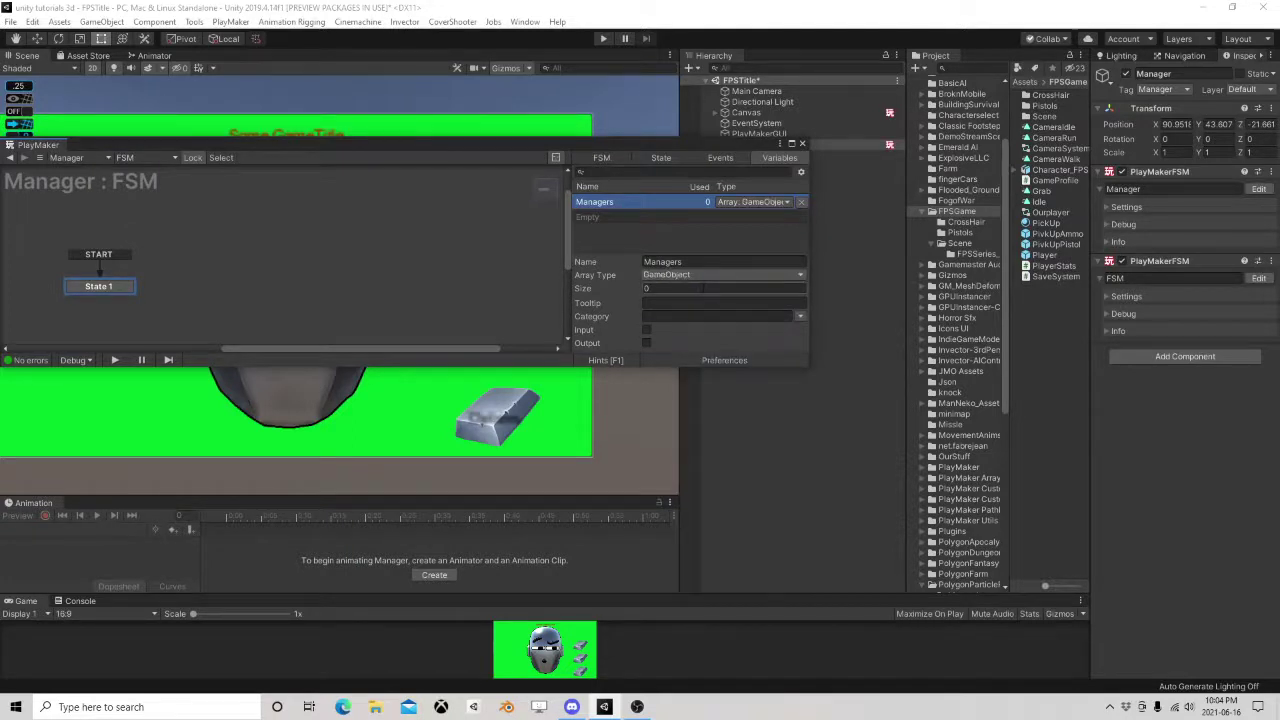
Add an Array Find Game Objects By Tag action to State 1 that stores into the Managers array.
click(662, 159)
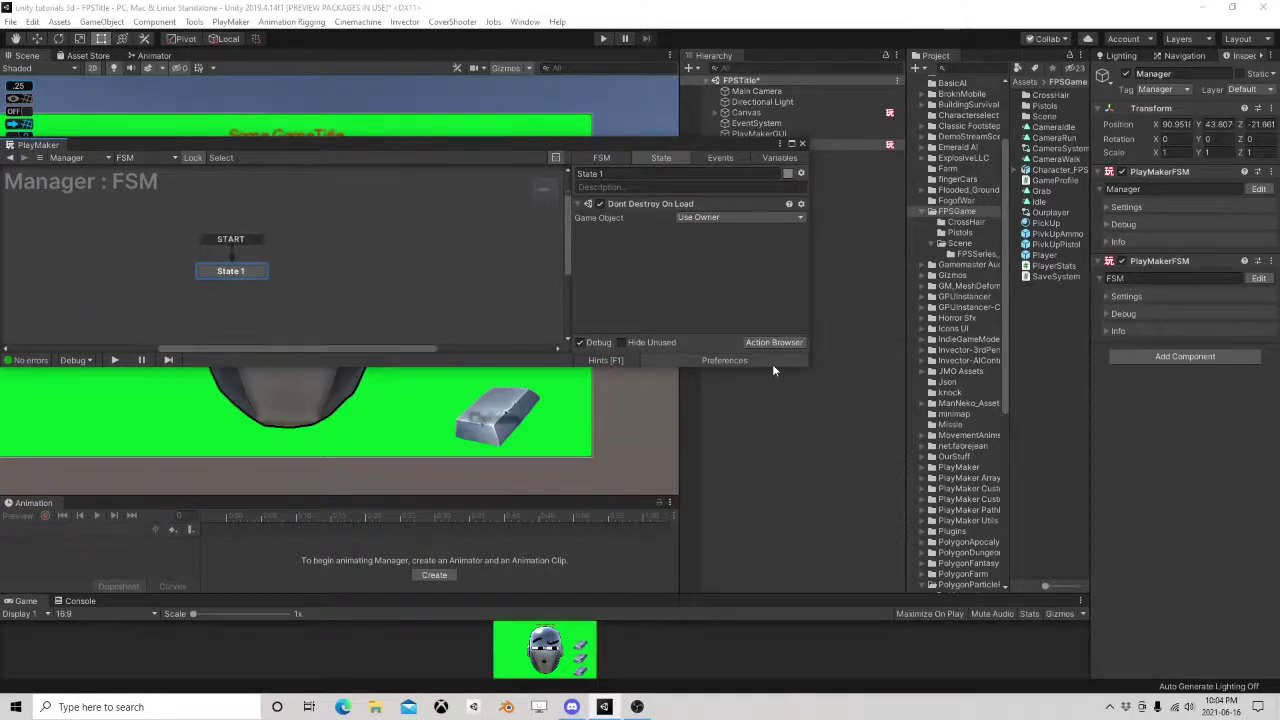
click(774, 342)
text(find)
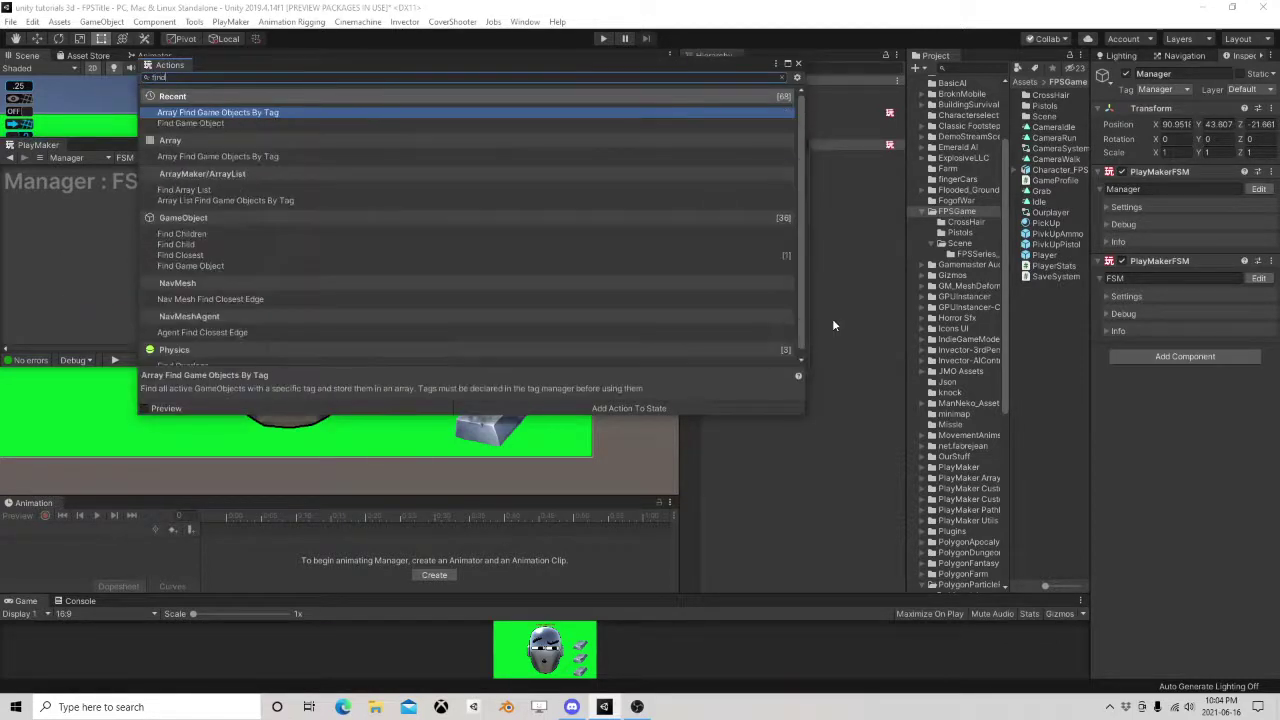
click(798, 64)
click(723, 248)
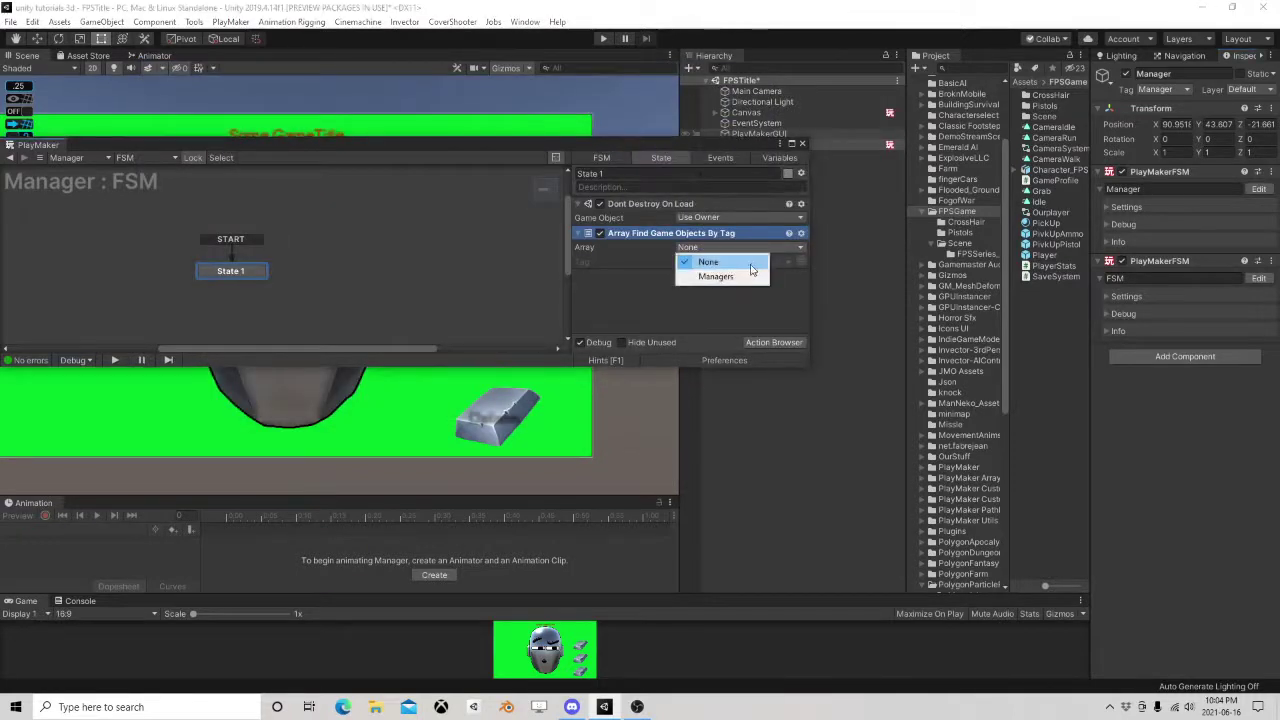
click(729, 276)
Set the tag of the Array Find Game Objects By Tag action to Manager.
click(714, 278)
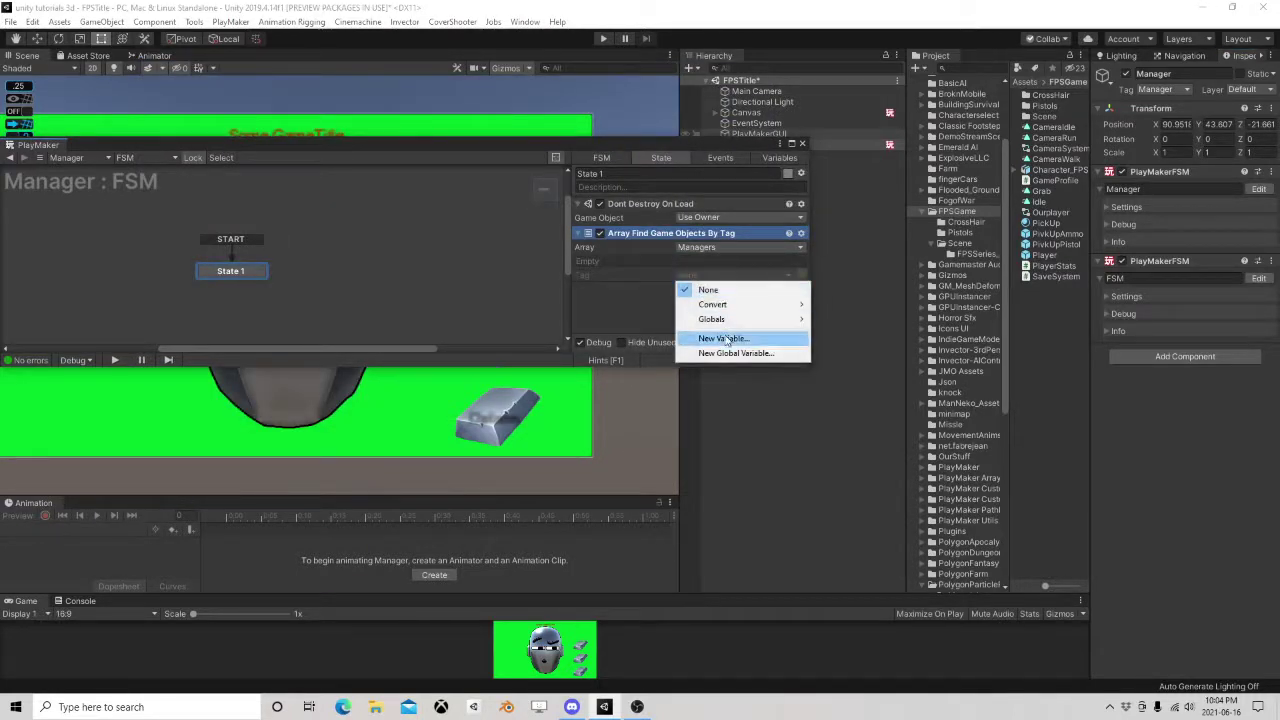
mouse_move(712, 319)
click(675, 326)
click(803, 275)
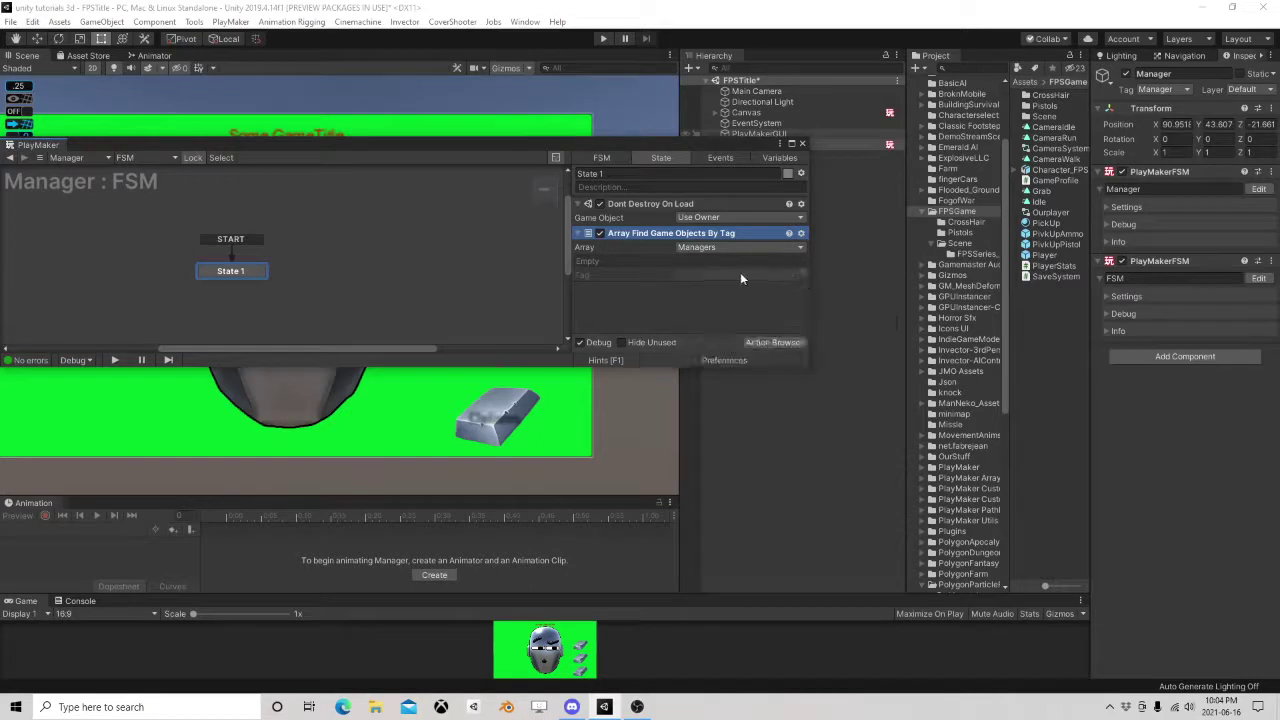
click(740, 274)
click(714, 451)
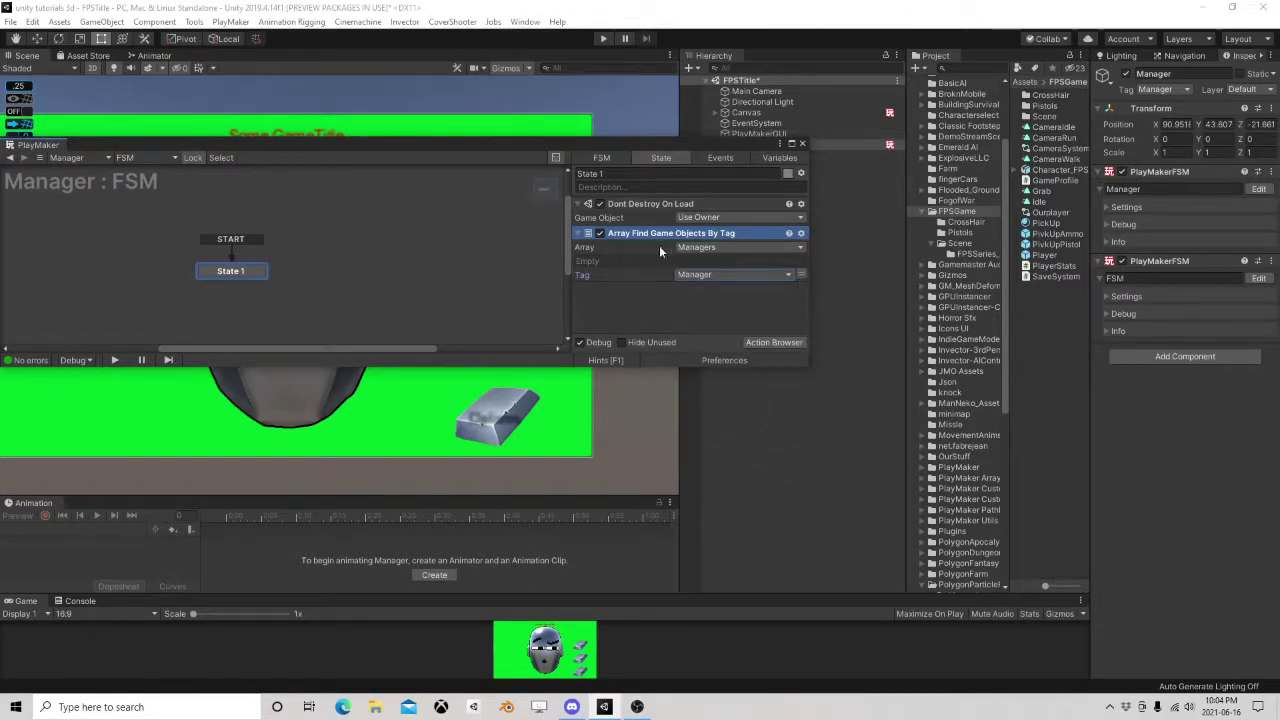
Give State 1 a FINISHED transition to a new state placed to its right.
right_click(244, 279)
mouse_move(285, 280)
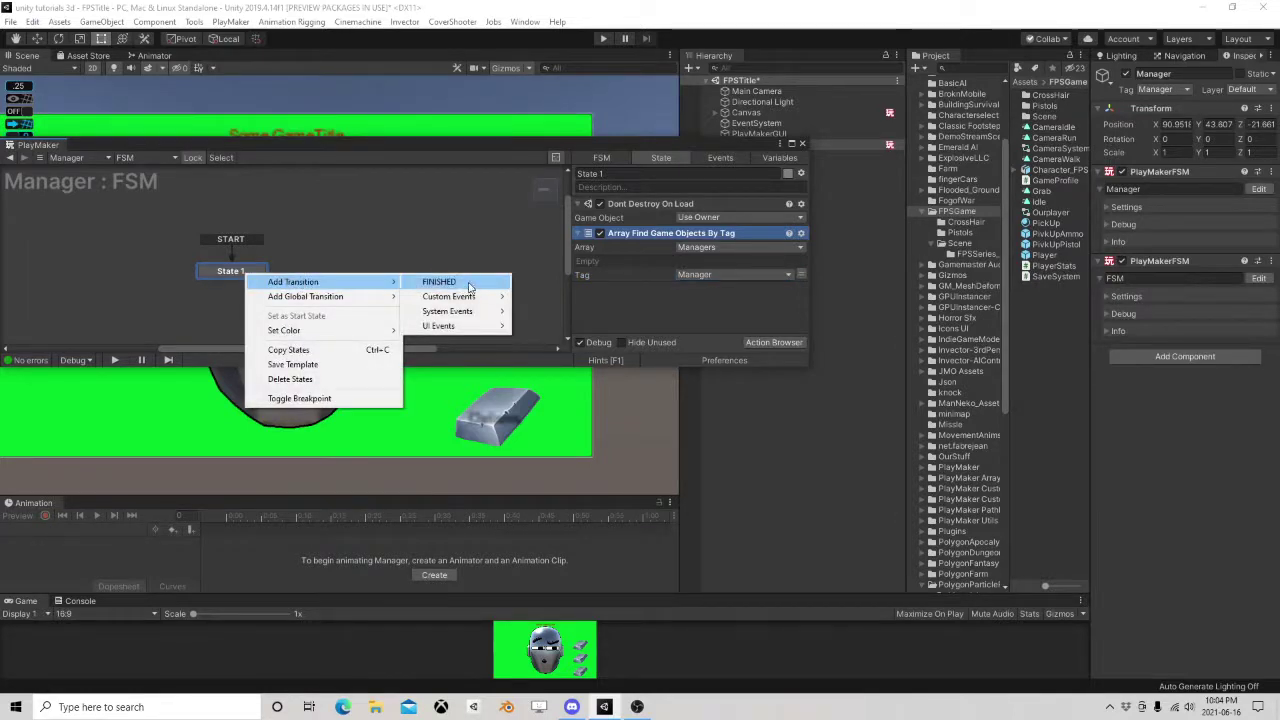
click(440, 281)
drag(250, 284, 313, 278)
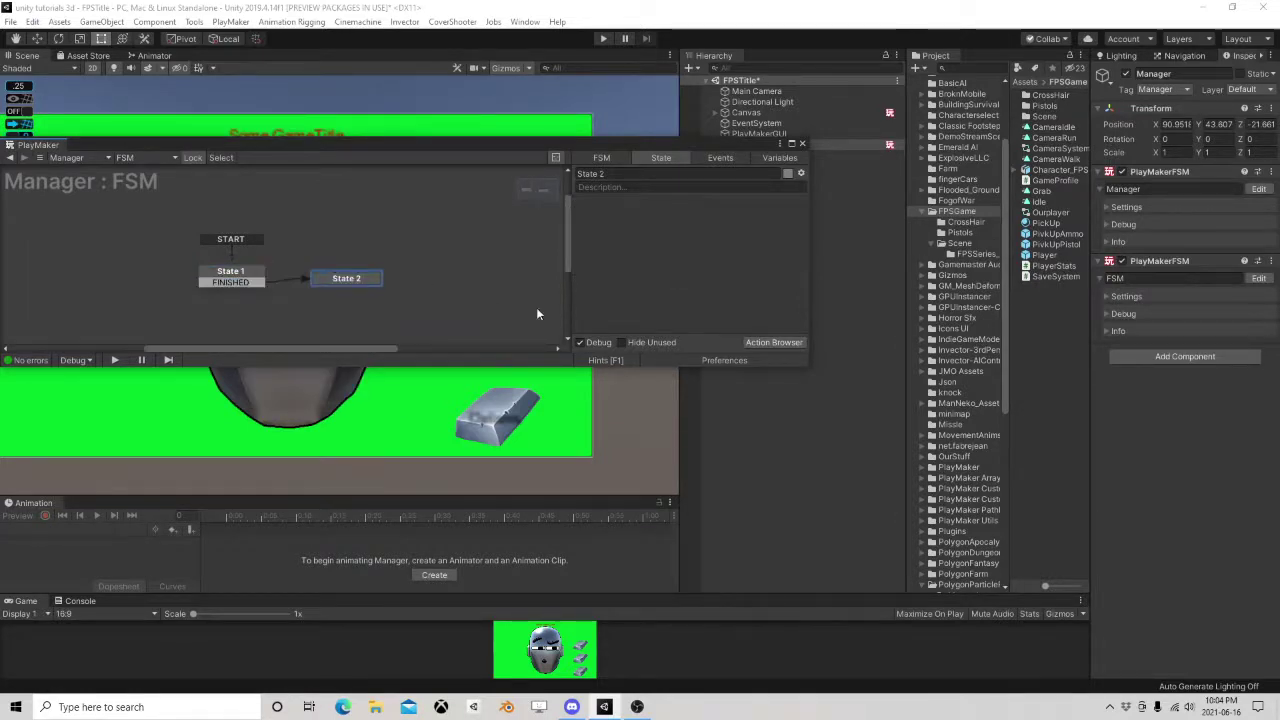
Add an Array Length action to State 2 that reads the Managers array.
click(752, 344)
text(le)
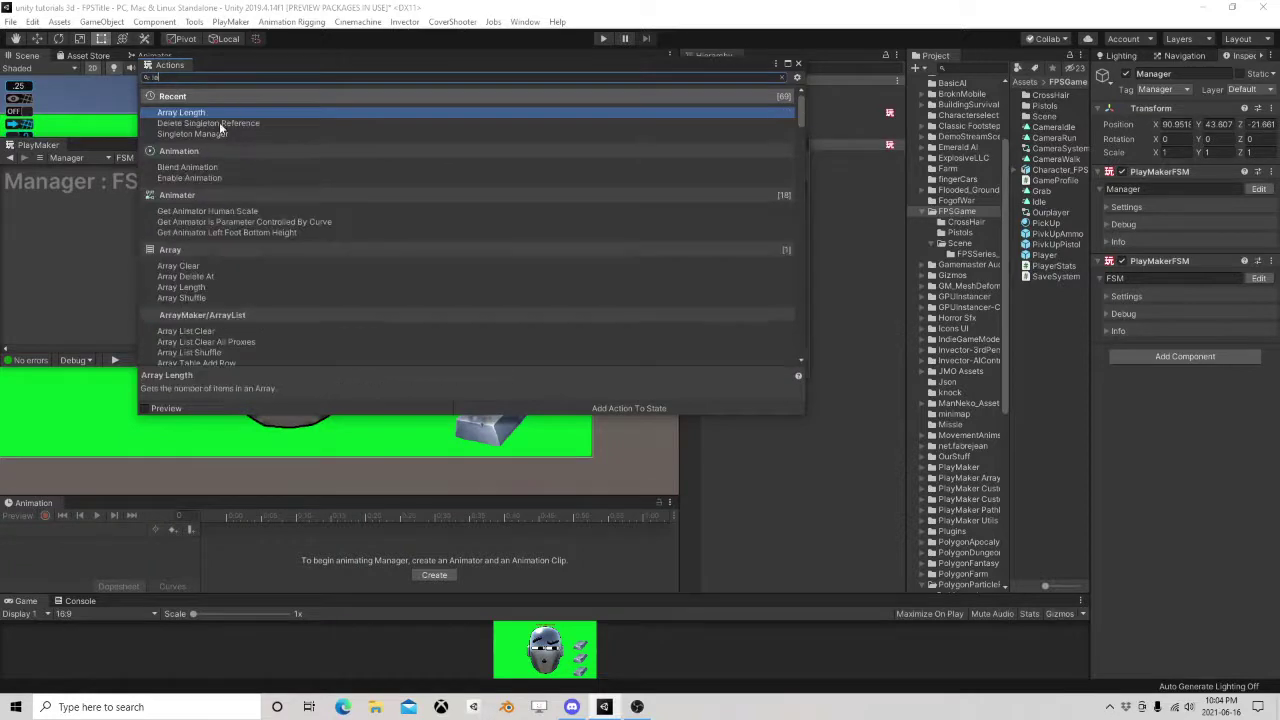
key(Return)
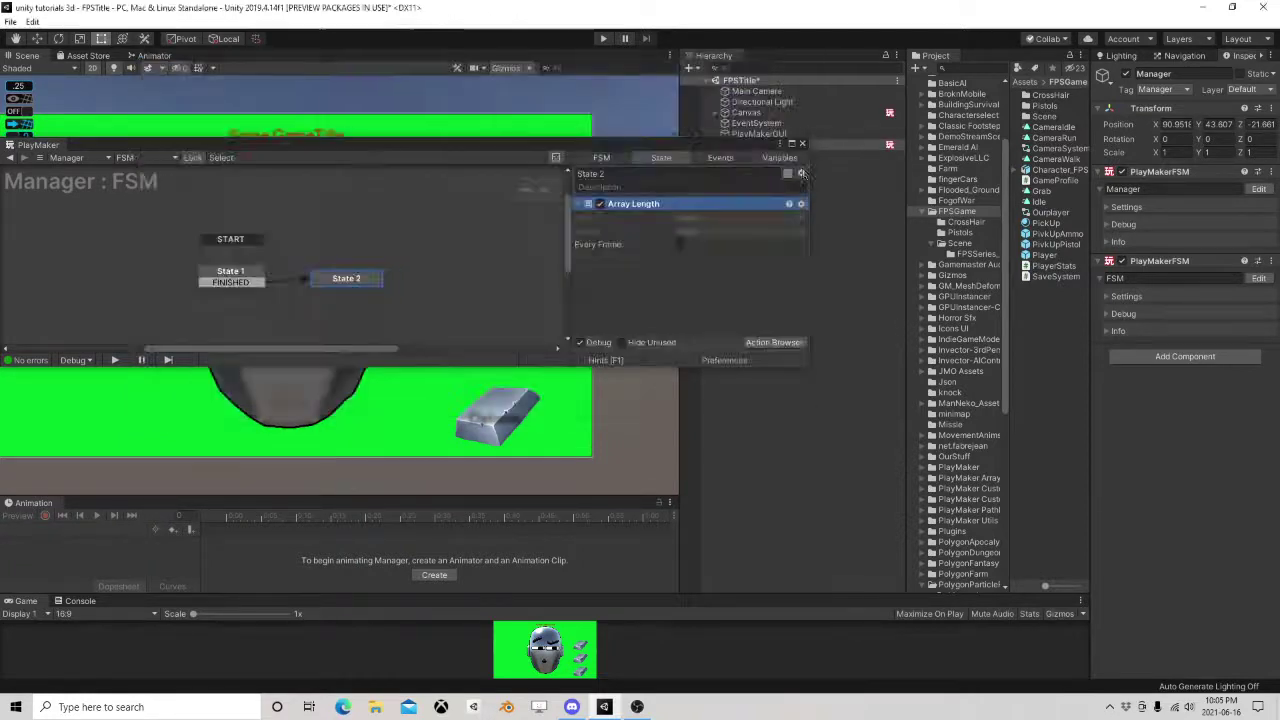
click(703, 215)
click(738, 246)
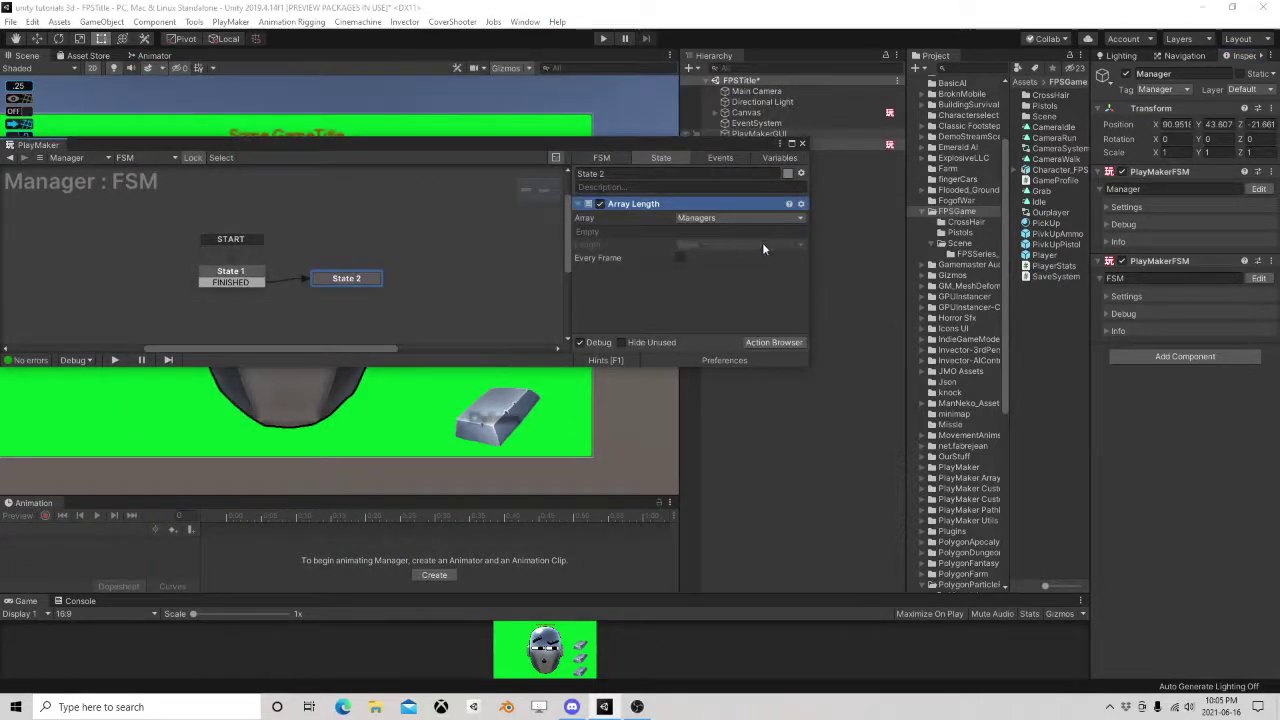
Store the Array Length action's result in a new variable named Length.
click(783, 243)
click(770, 276)
text(L)
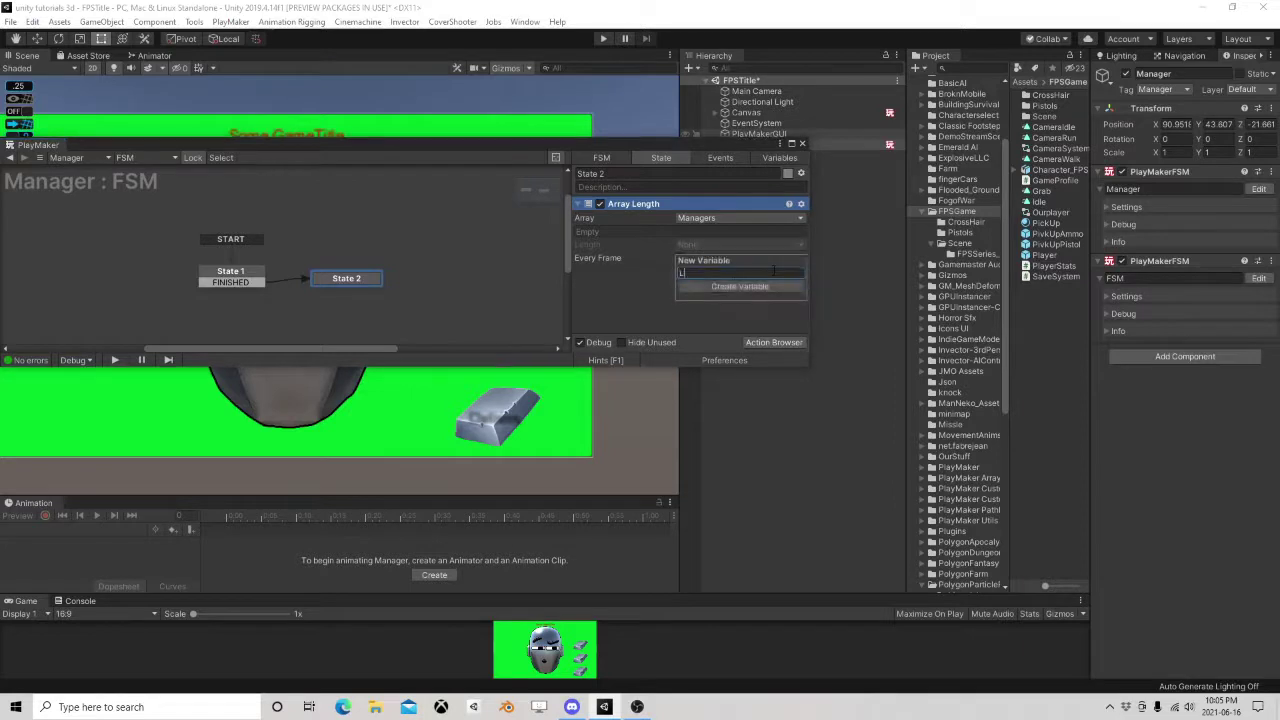
text(ength)
key(Return)
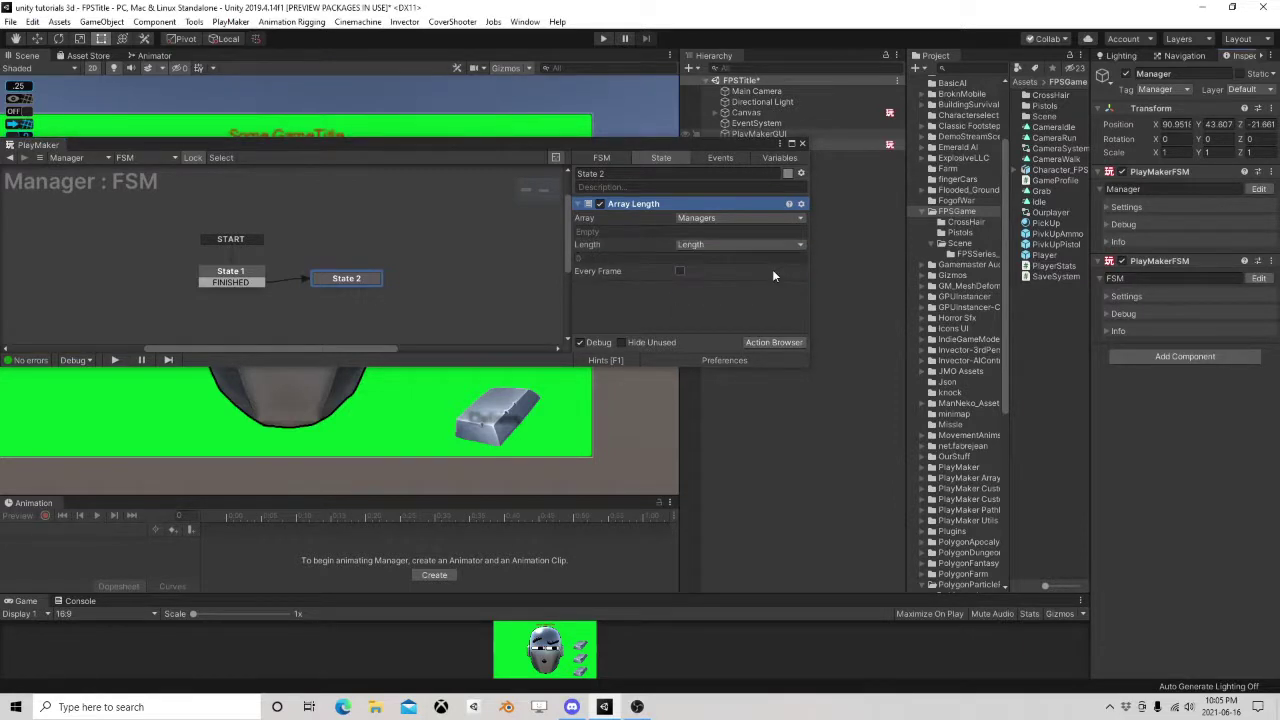
Add an Int Compare action to State 2 and move it below the Array Length action.
click(774, 342)
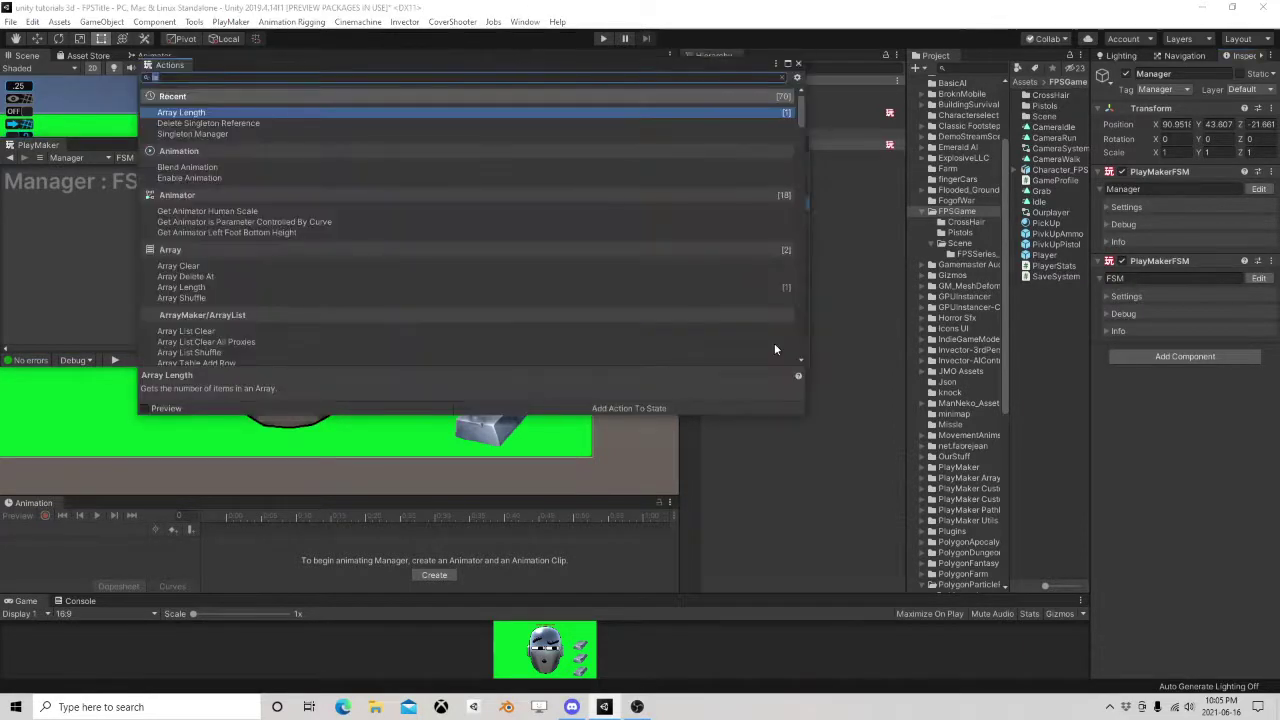
text(int com)
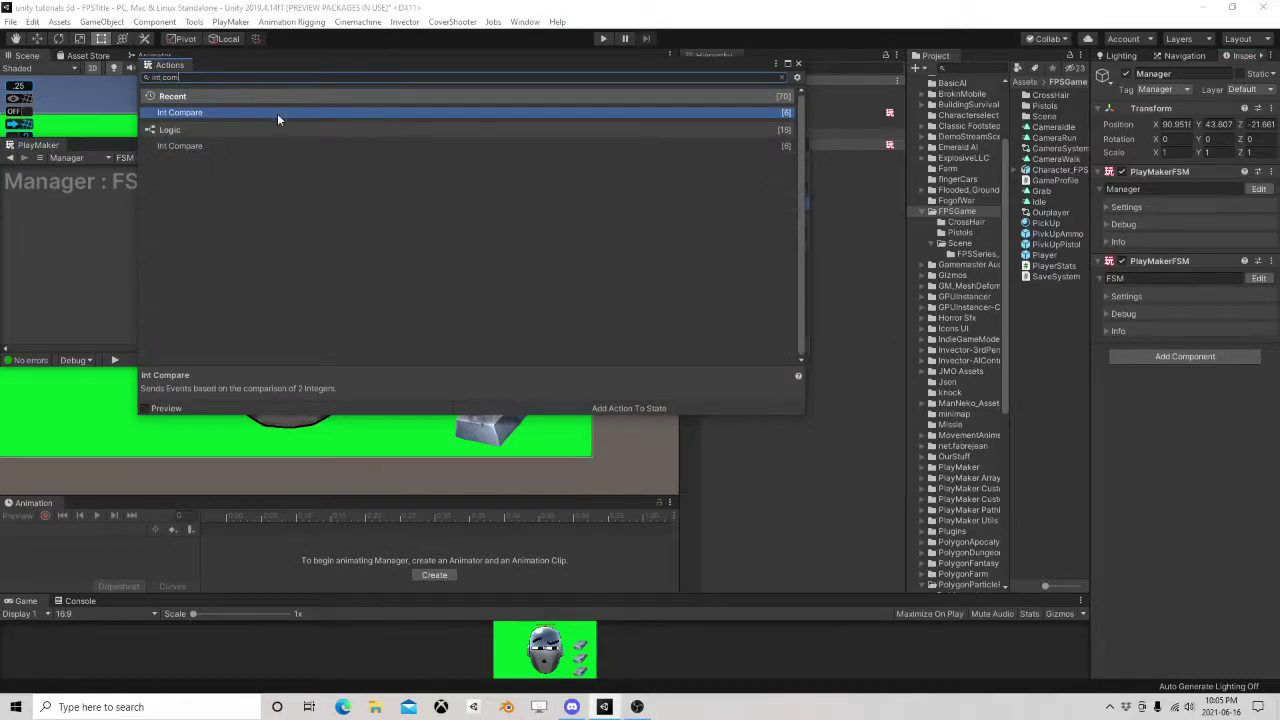
double_click(277, 113)
click(797, 64)
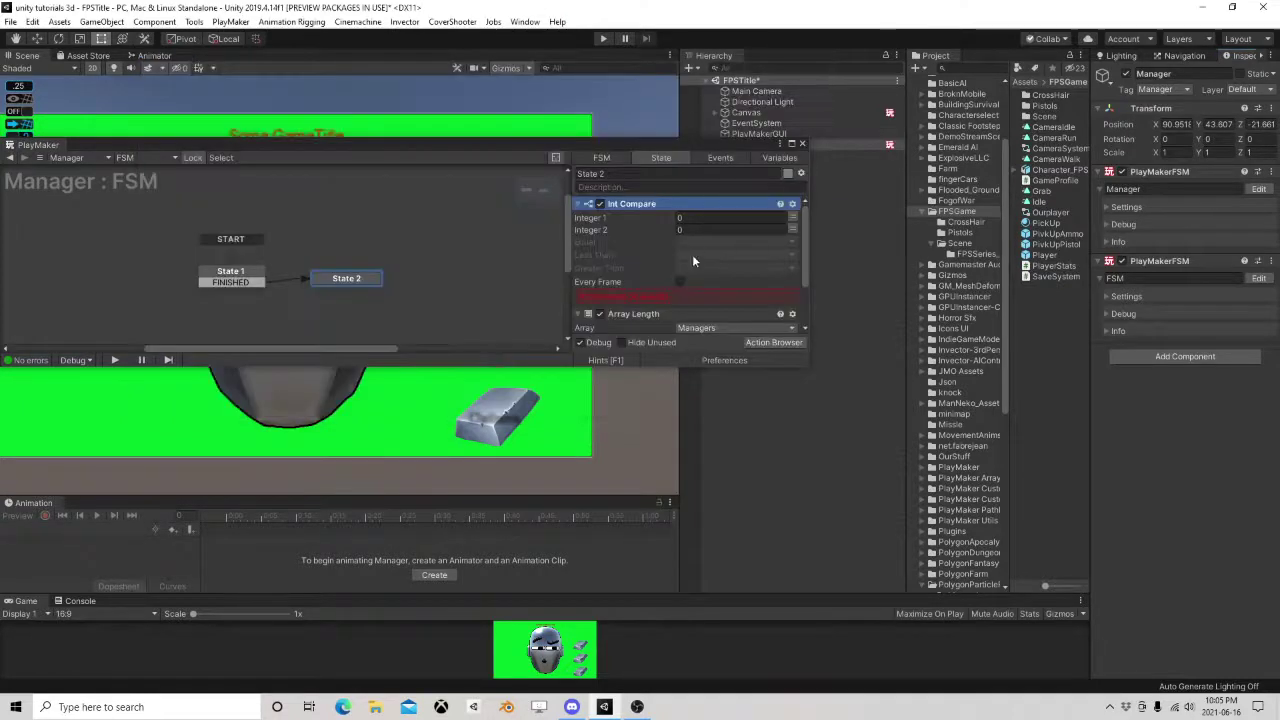
right_click(653, 205)
click(715, 336)
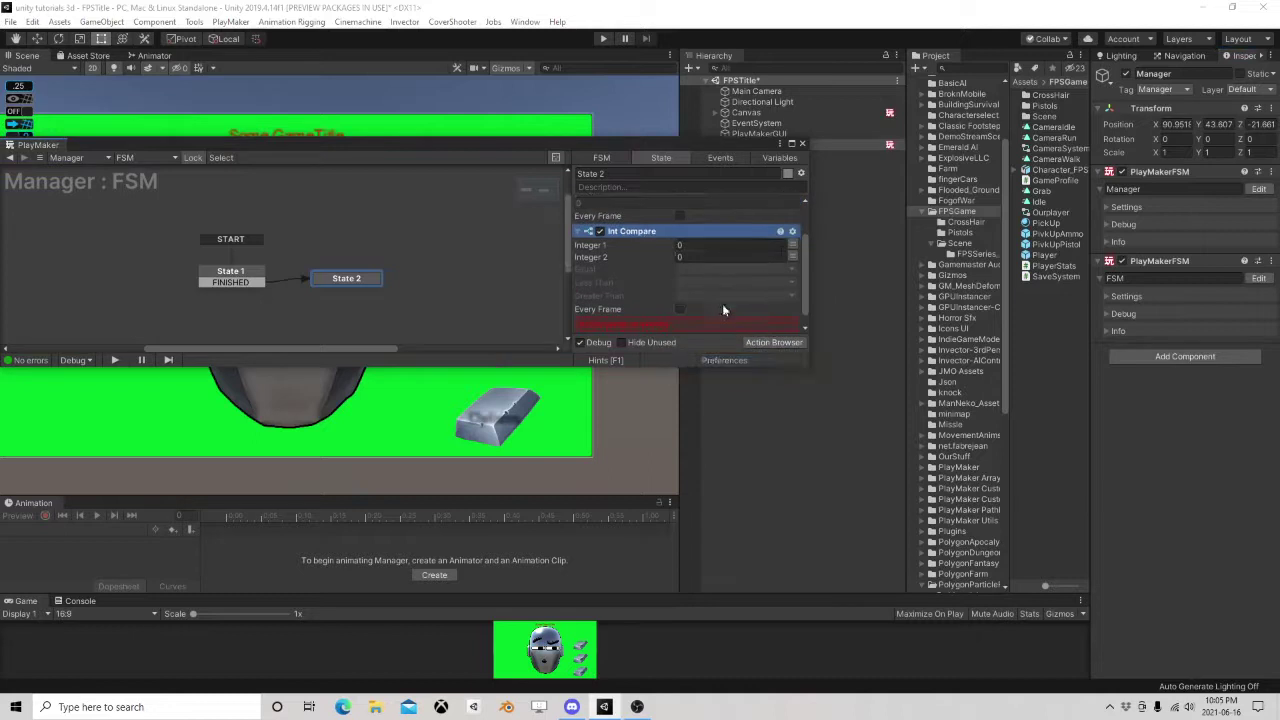
Set the Int Compare action to compare the Length variable as Integer 1 with 1 as Integer 2.
click(792, 245)
click(740, 245)
click(761, 271)
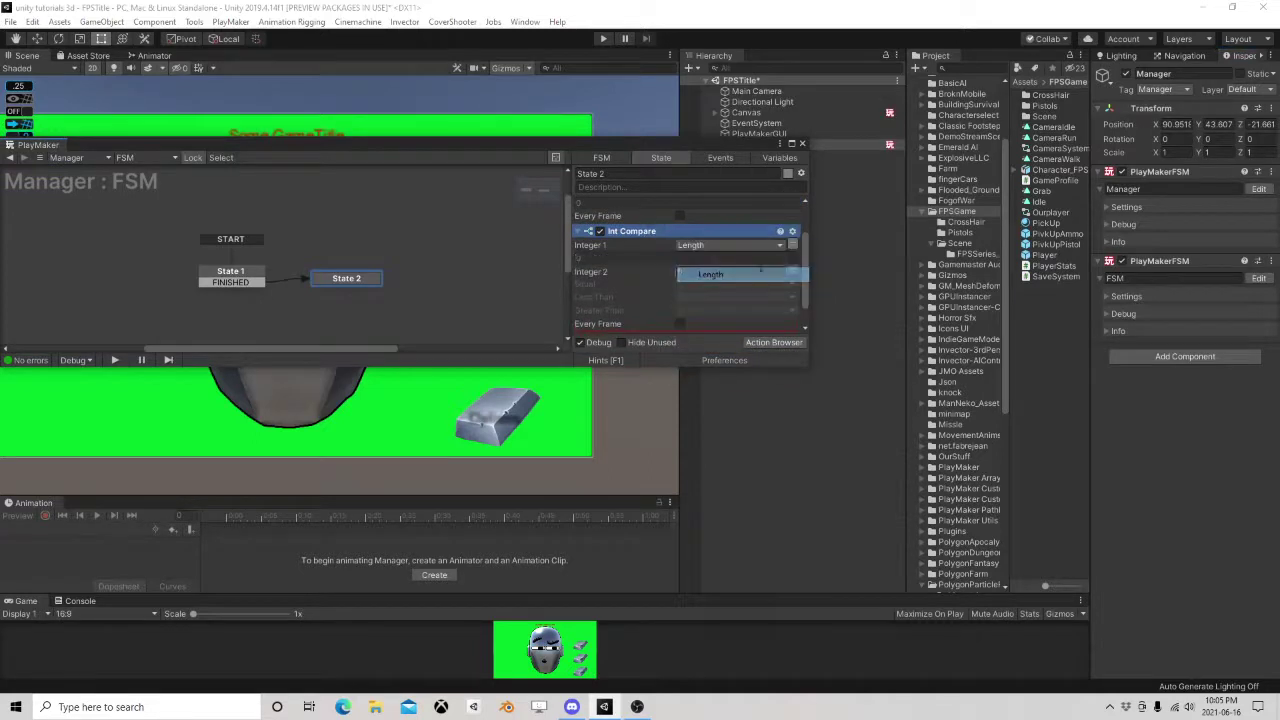
click(761, 271)
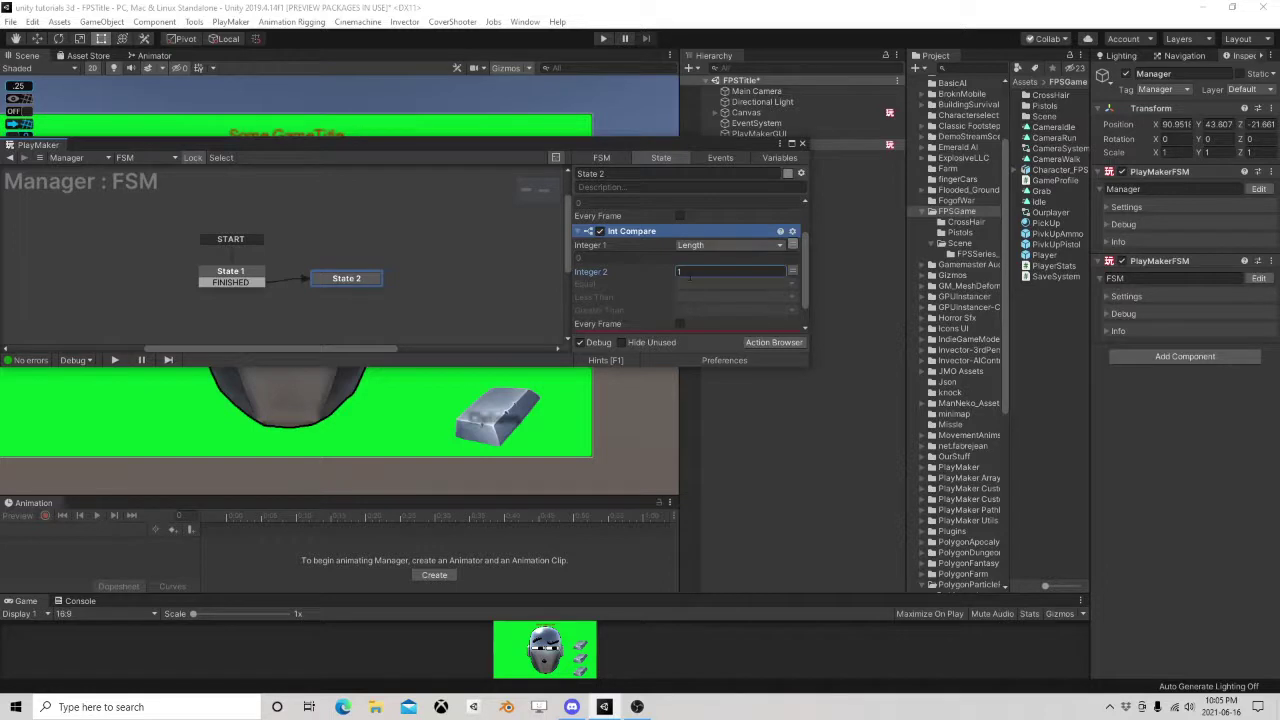
Assign a new event named "destroy extra" to the Greater Than result of the Int Compare action.
click(690, 312)
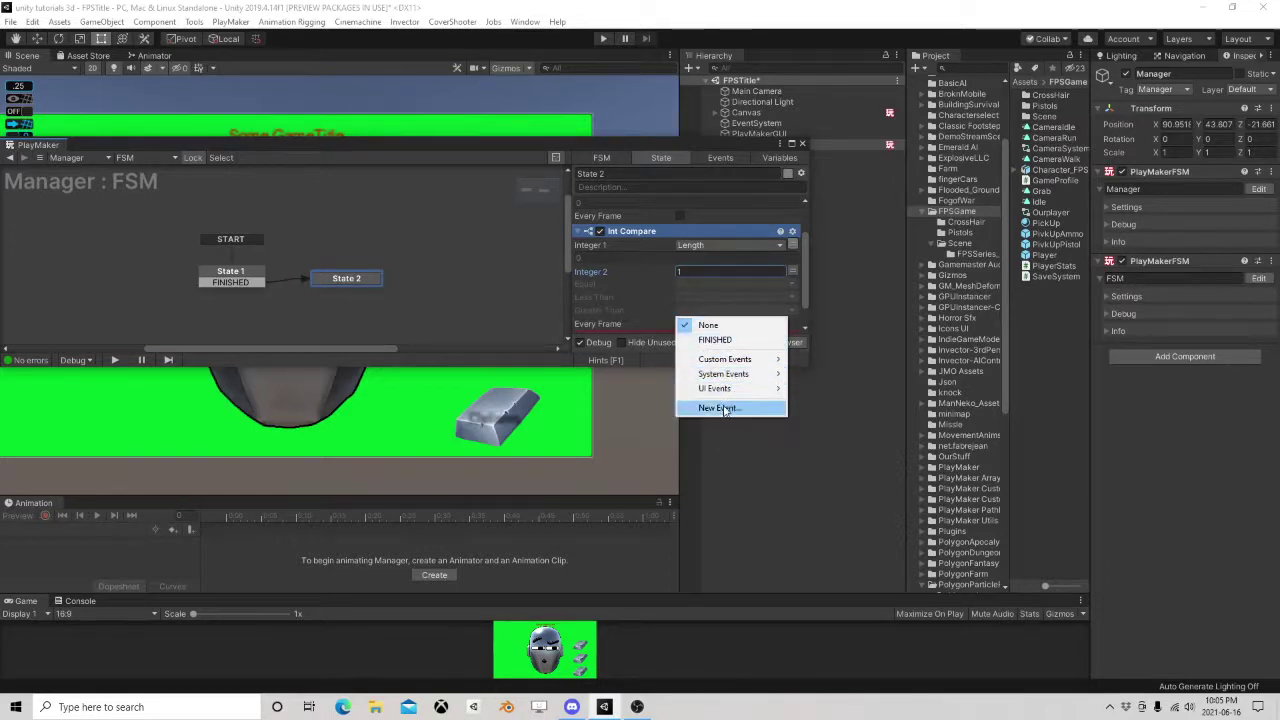
click(723, 404)
text(destroy)
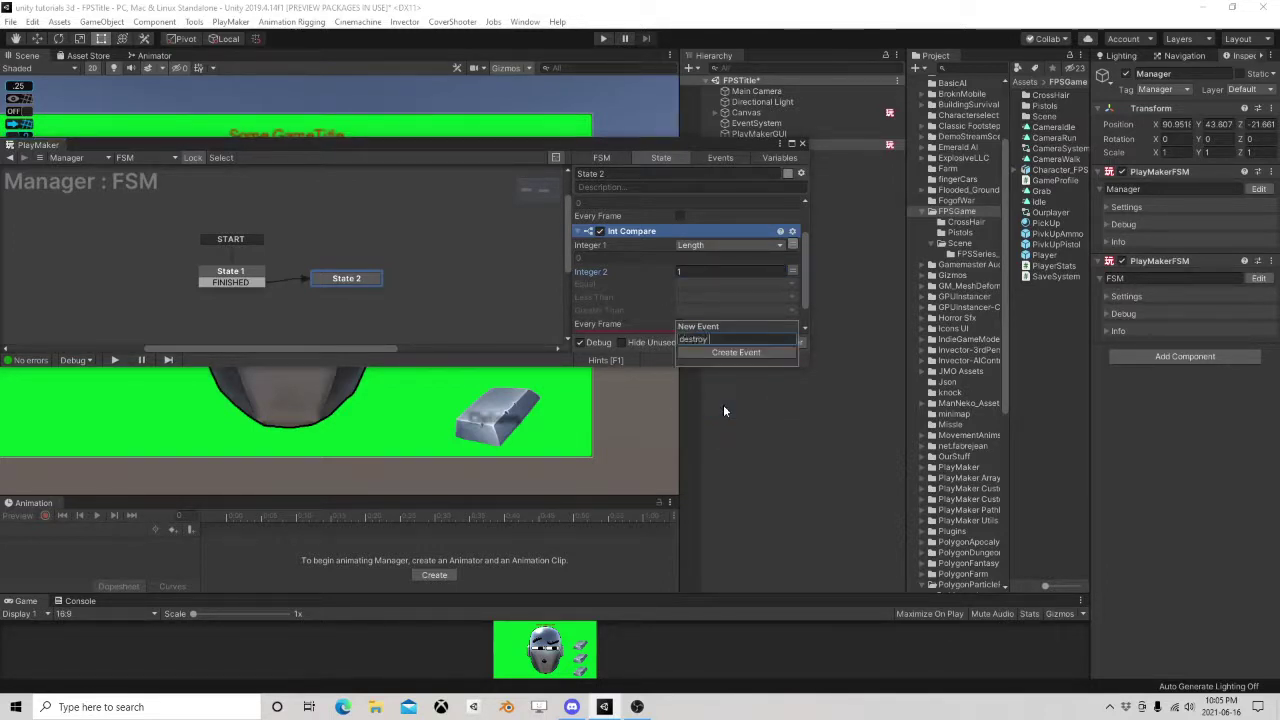
text( exitra)
key(Return)
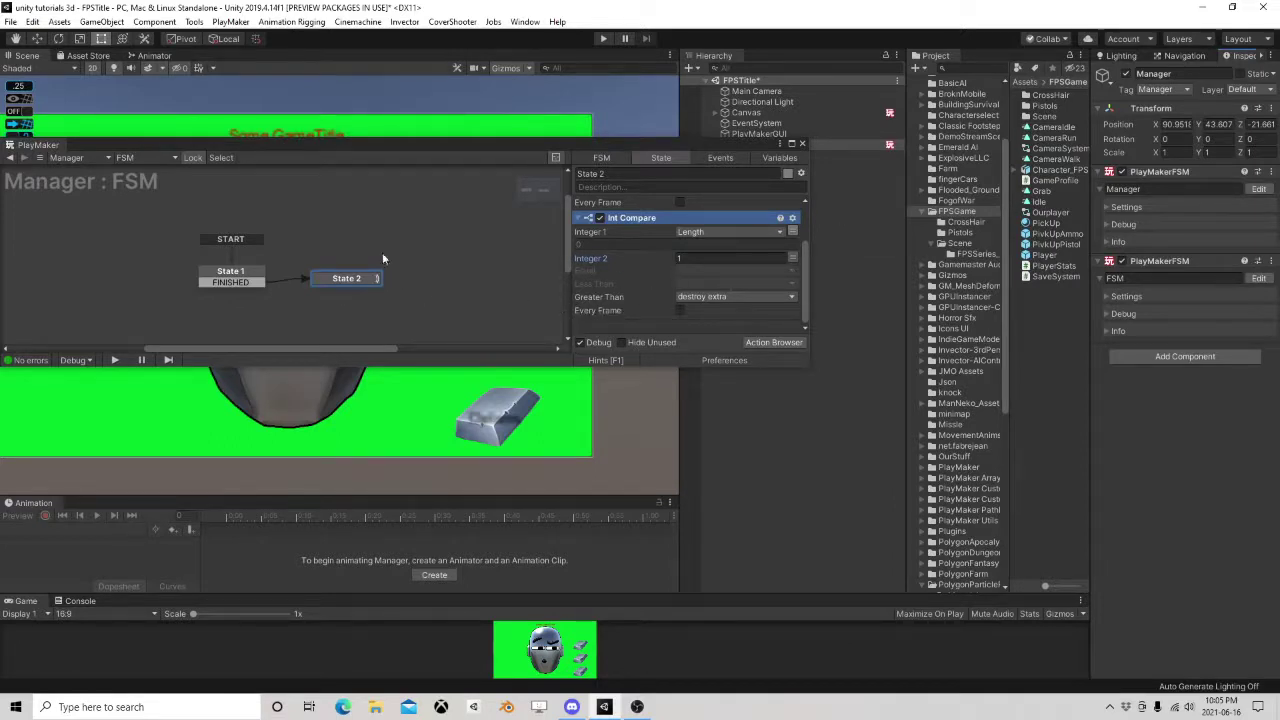
Give State 2 a "destroy extra" transition leading to a new State 3 placed to its right.
drag(736, 150, 622, 176)
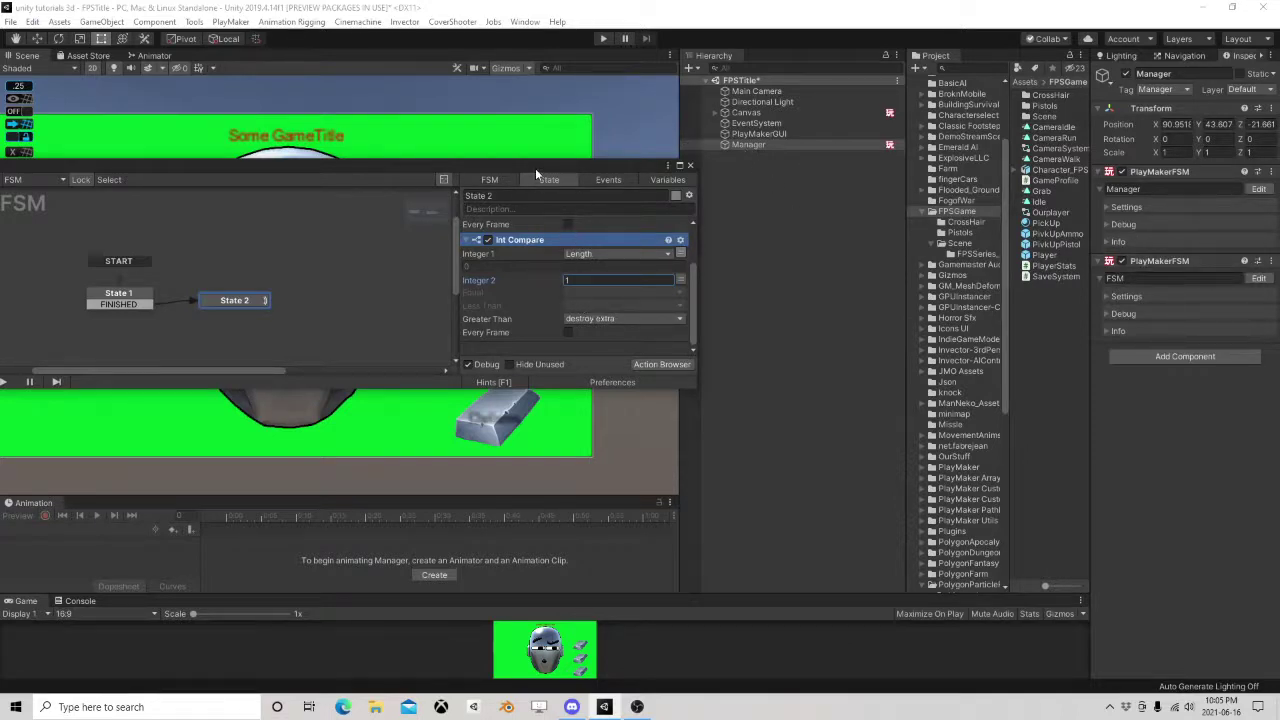
drag(535, 168, 579, 148)
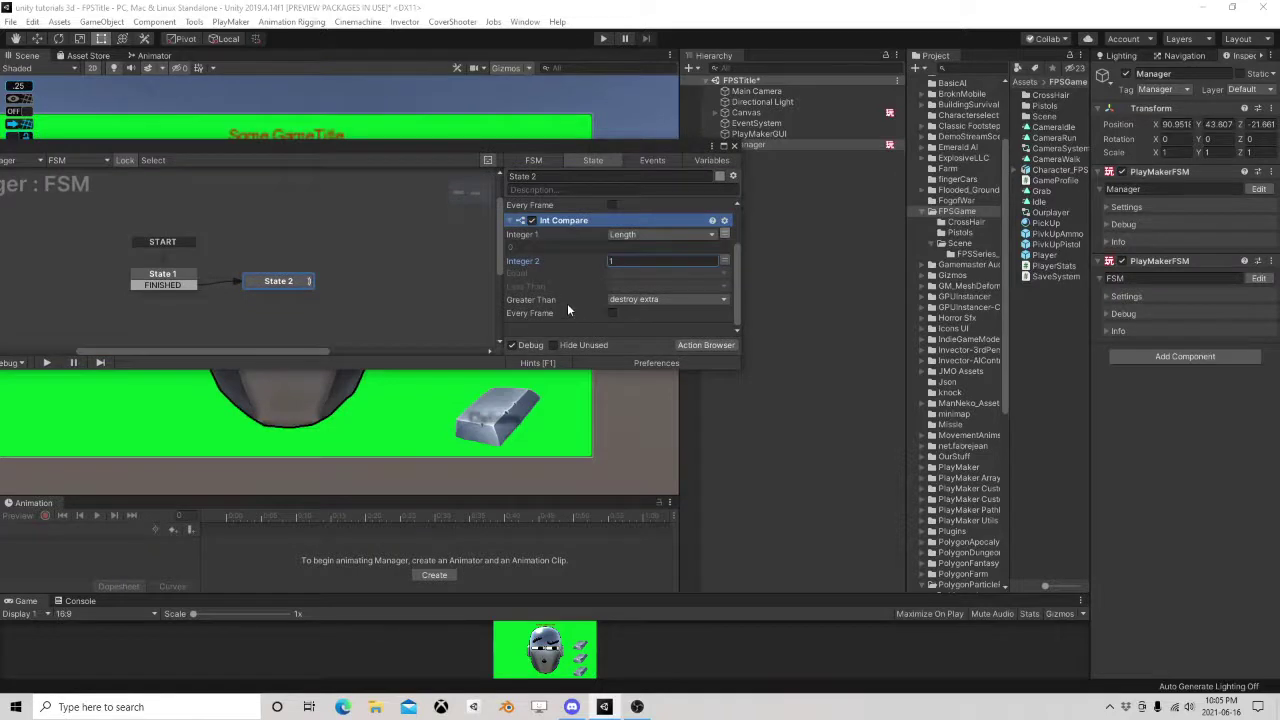
scroll(567, 308, up, 2)
scroll(567, 308, down, 2)
right_click(282, 289)
mouse_move(411, 291)
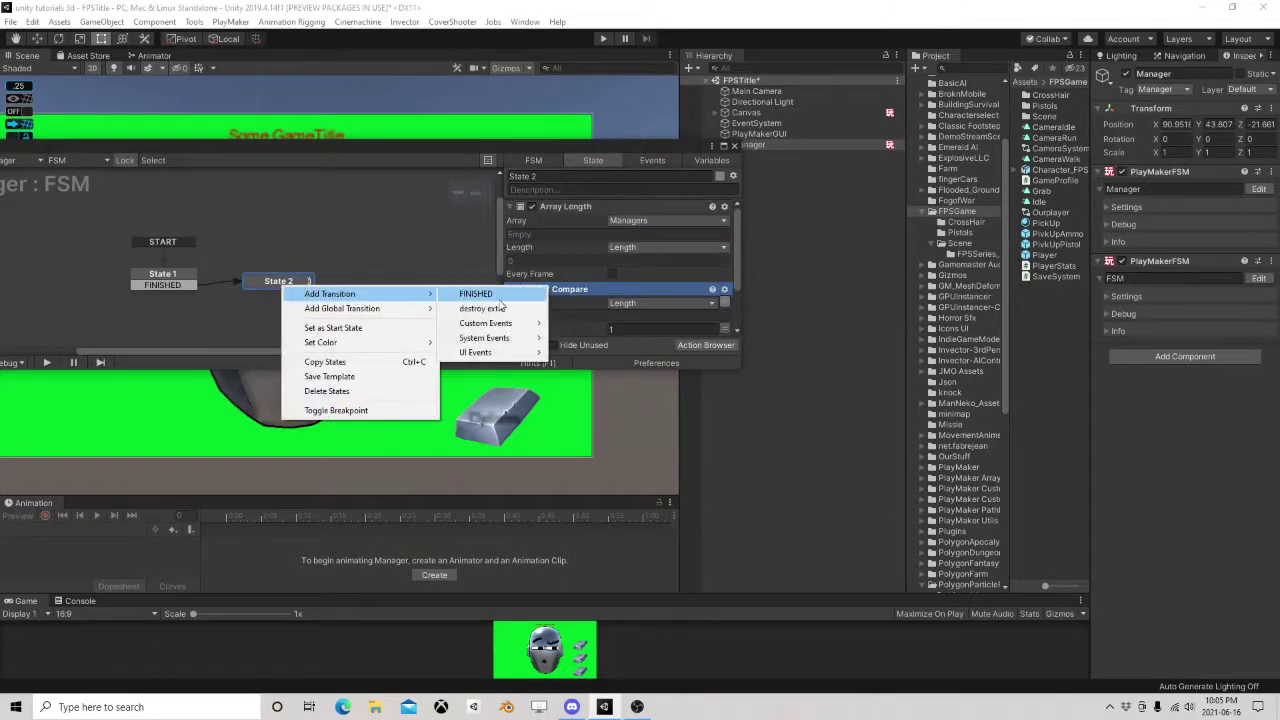
click(478, 306)
drag(309, 294, 373, 283)
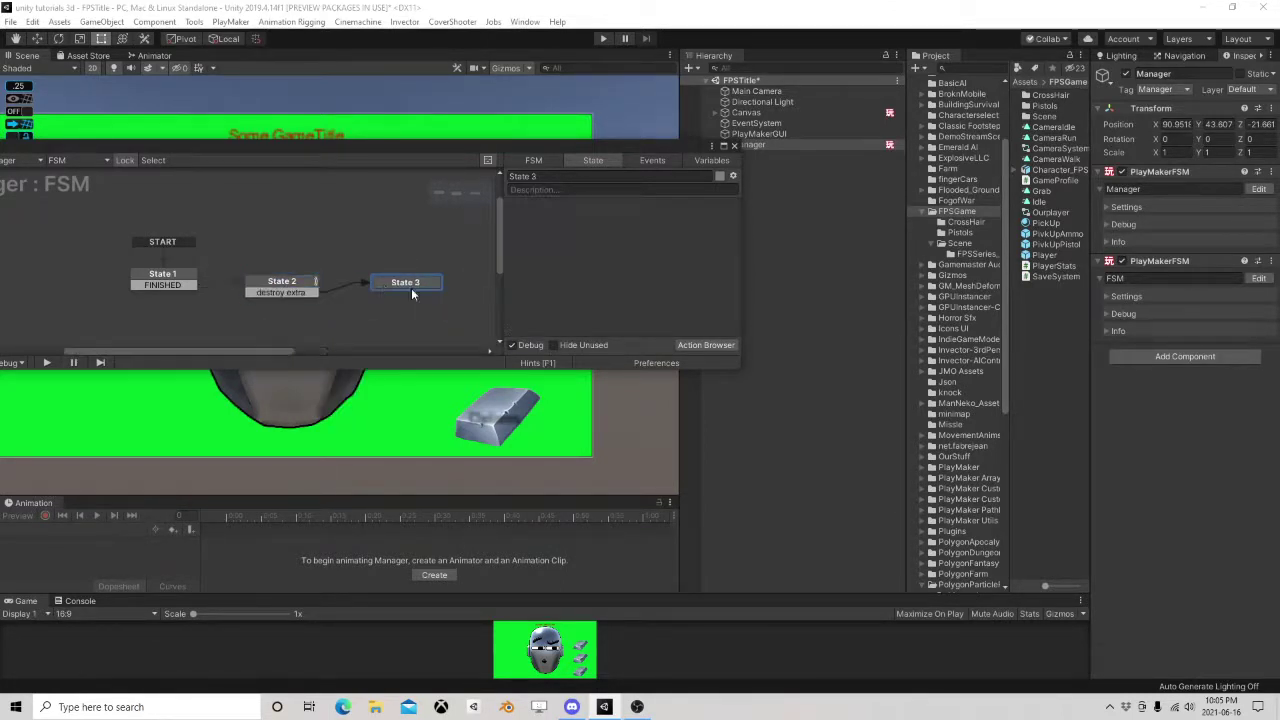
Add an Array Get action to State 3 that reads index 1 of the Managers array.
click(702, 344)
text(arra)
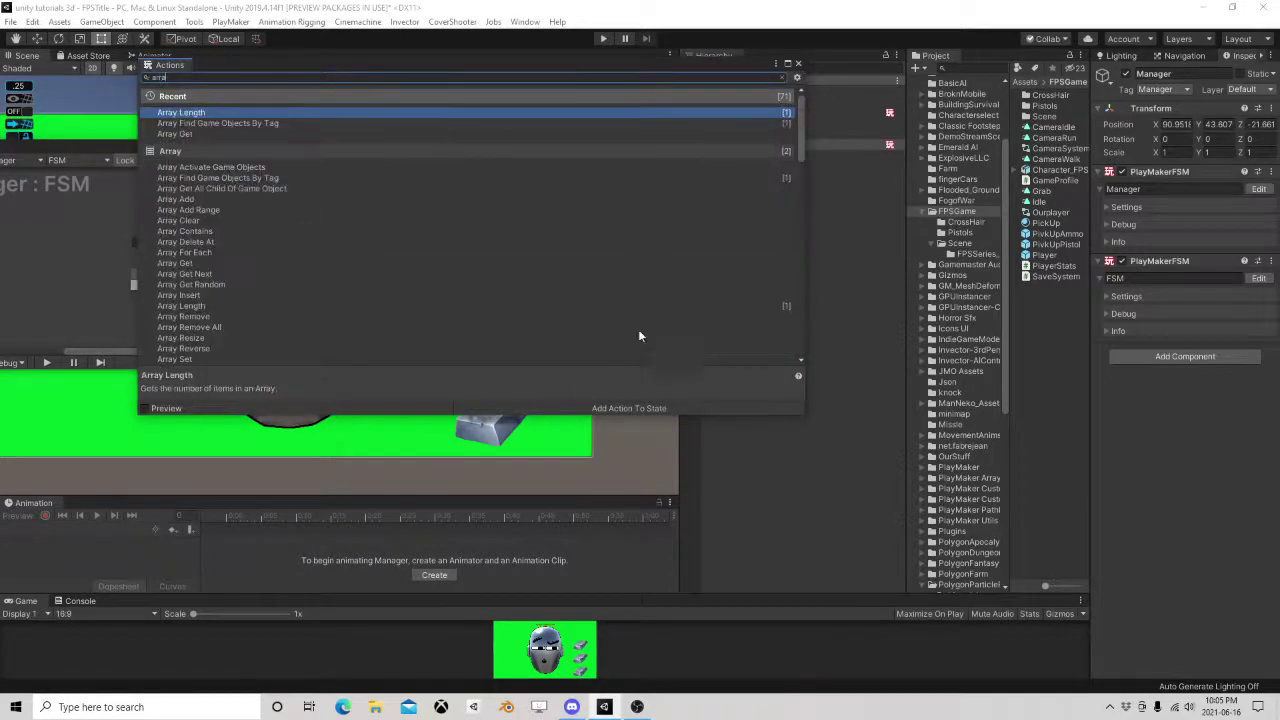
double_click(190, 133)
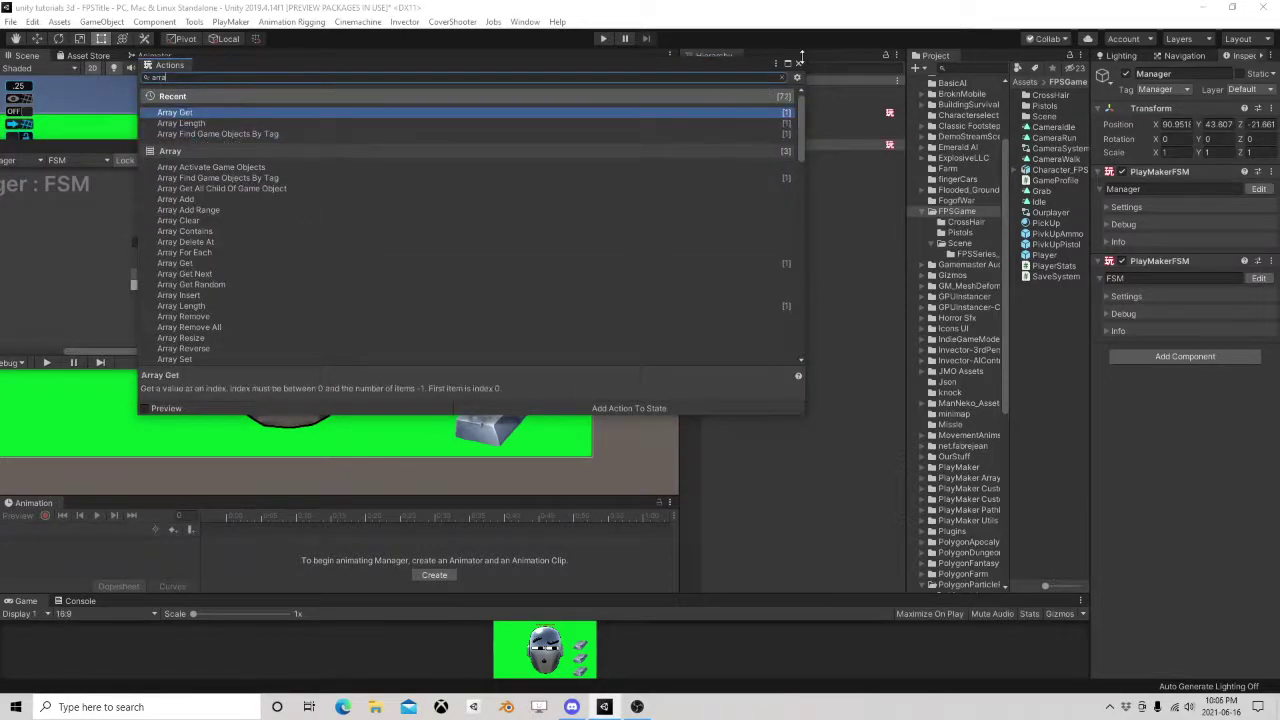
click(798, 63)
click(638, 222)
click(634, 251)
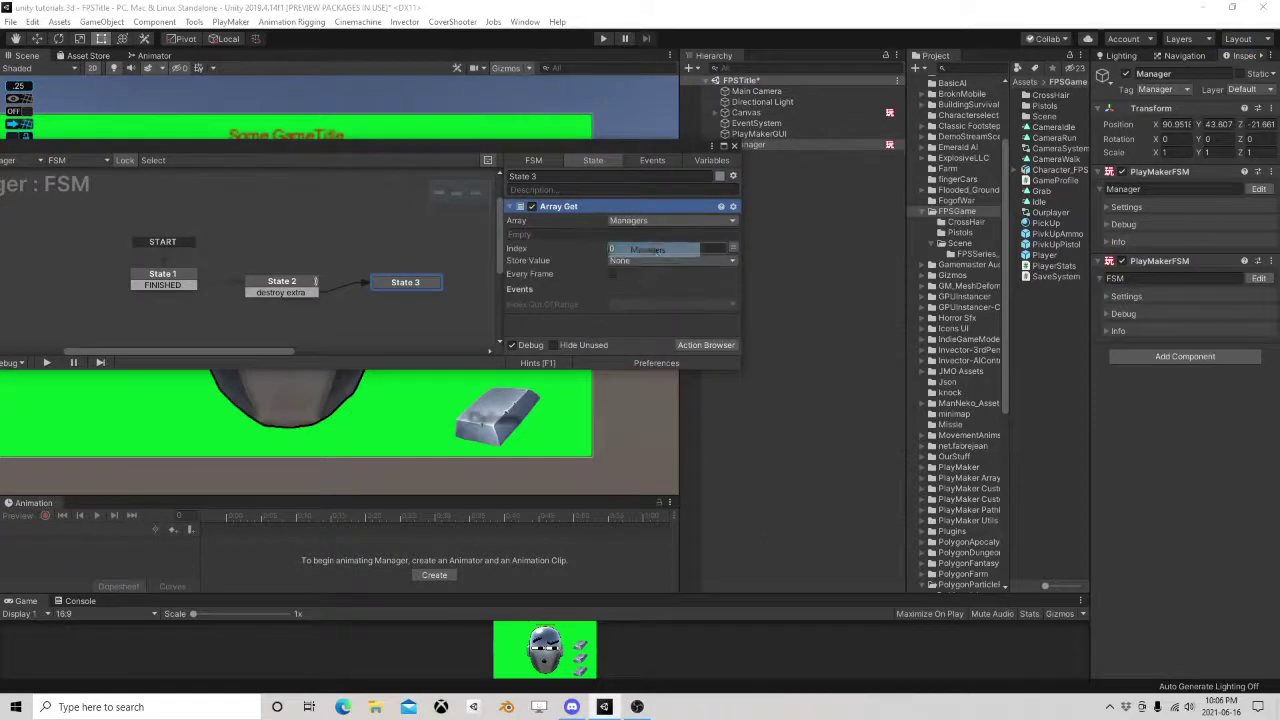
click(670, 250)
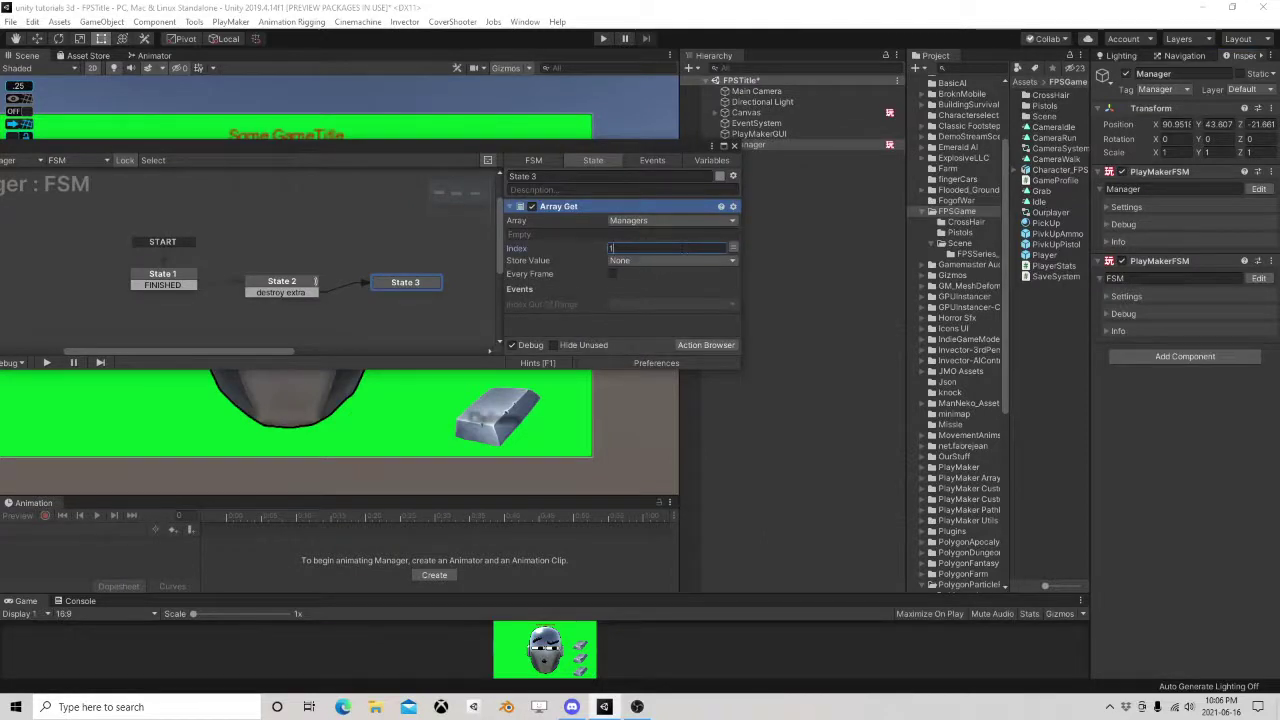
Store the Array Get action's value in a new variable named Destroyed.
click(628, 258)
click(642, 304)
text(De)
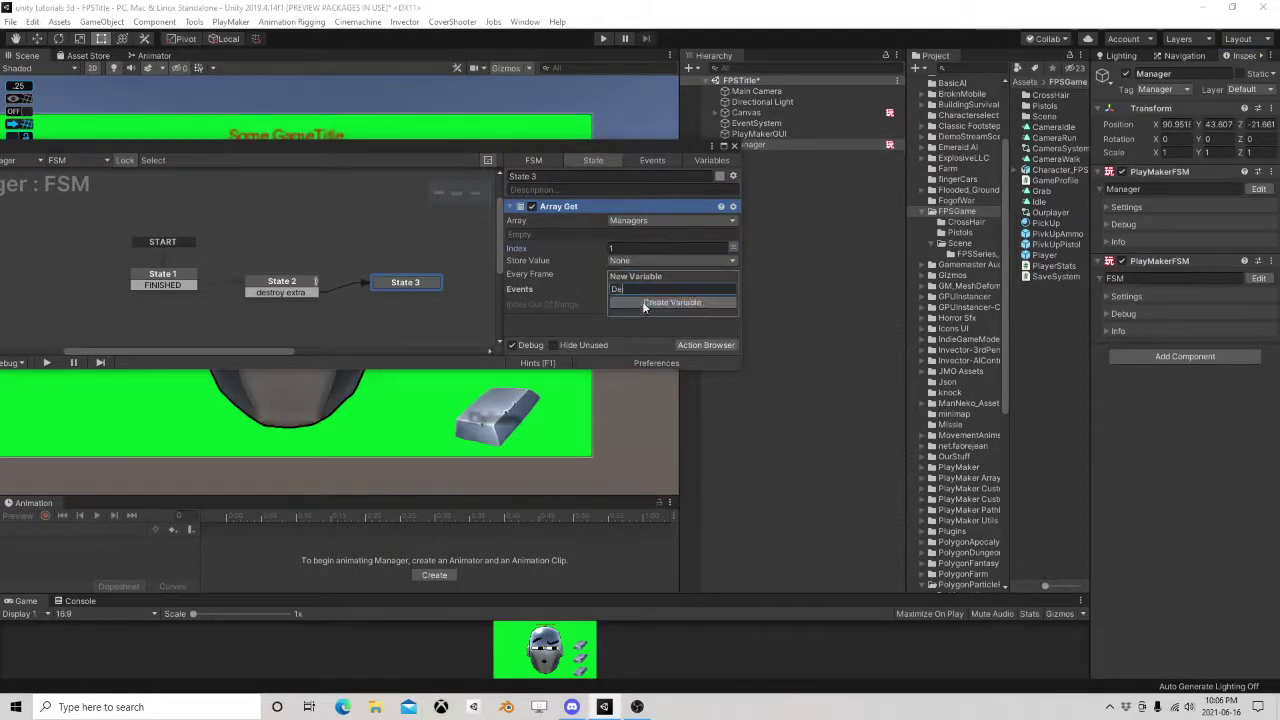
text(stroyed)
click(641, 301)
Add a Destroy Object action to State 3 and move it below the Array Get action.
click(706, 344)
text(dest)
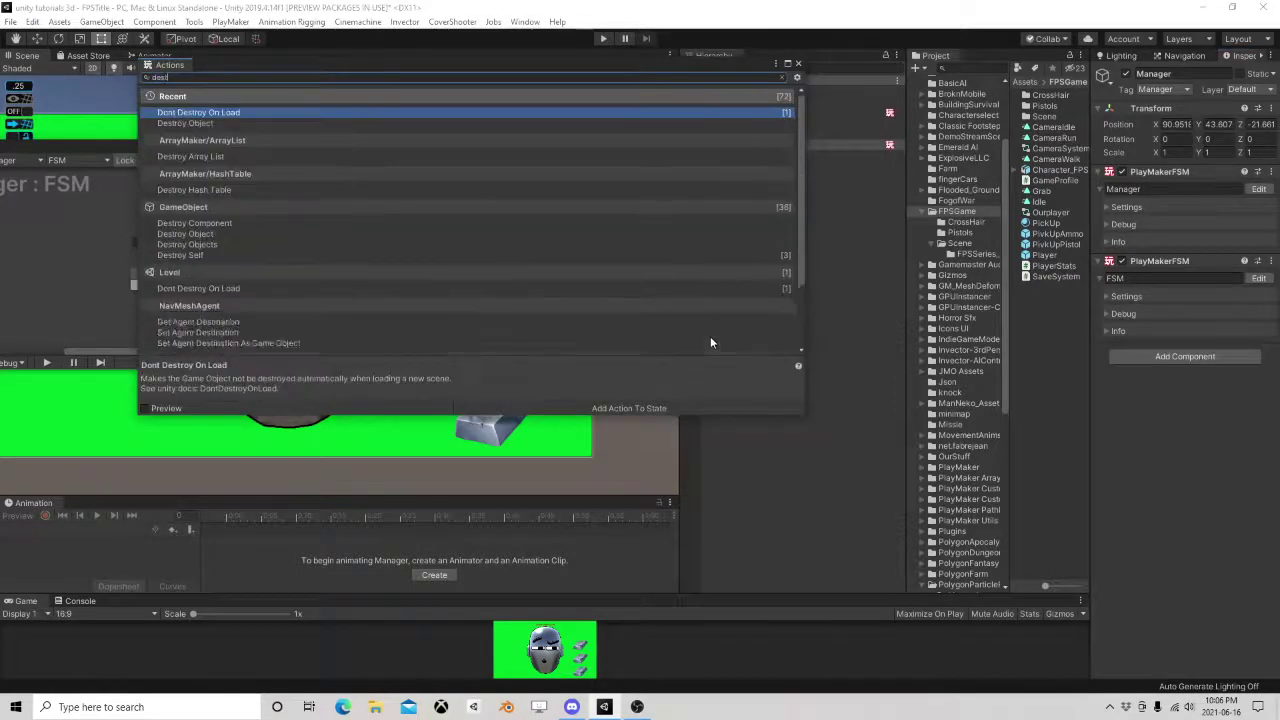
text(r)
double_click(217, 124)
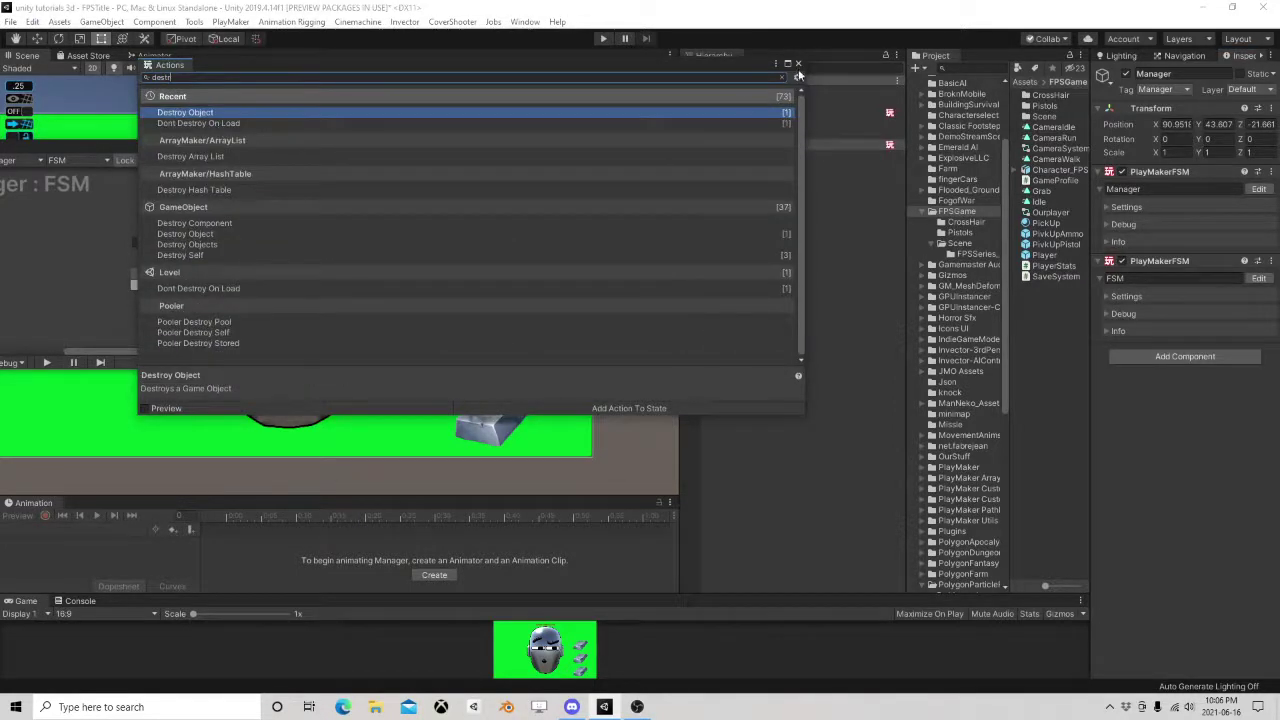
click(798, 64)
right_click(586, 207)
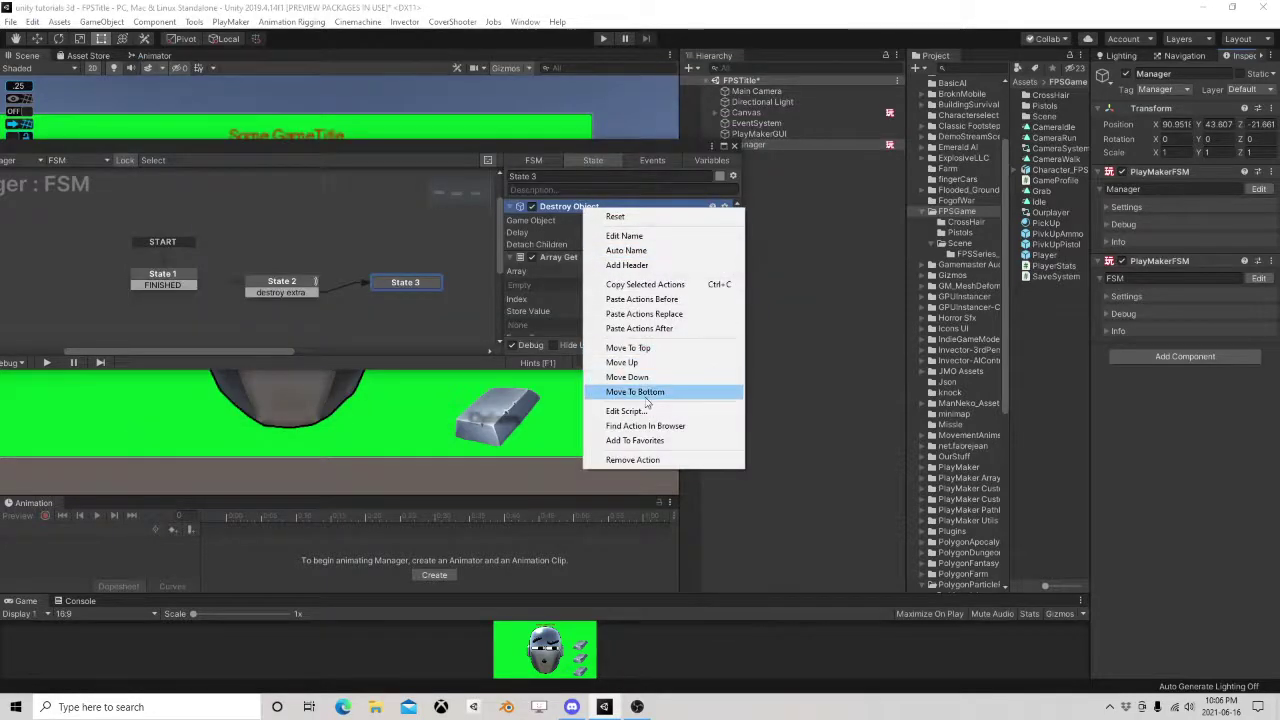
click(645, 392)
Set the Destroy Object action's Game Object to the Destroyed variable.
click(724, 305)
click(662, 305)
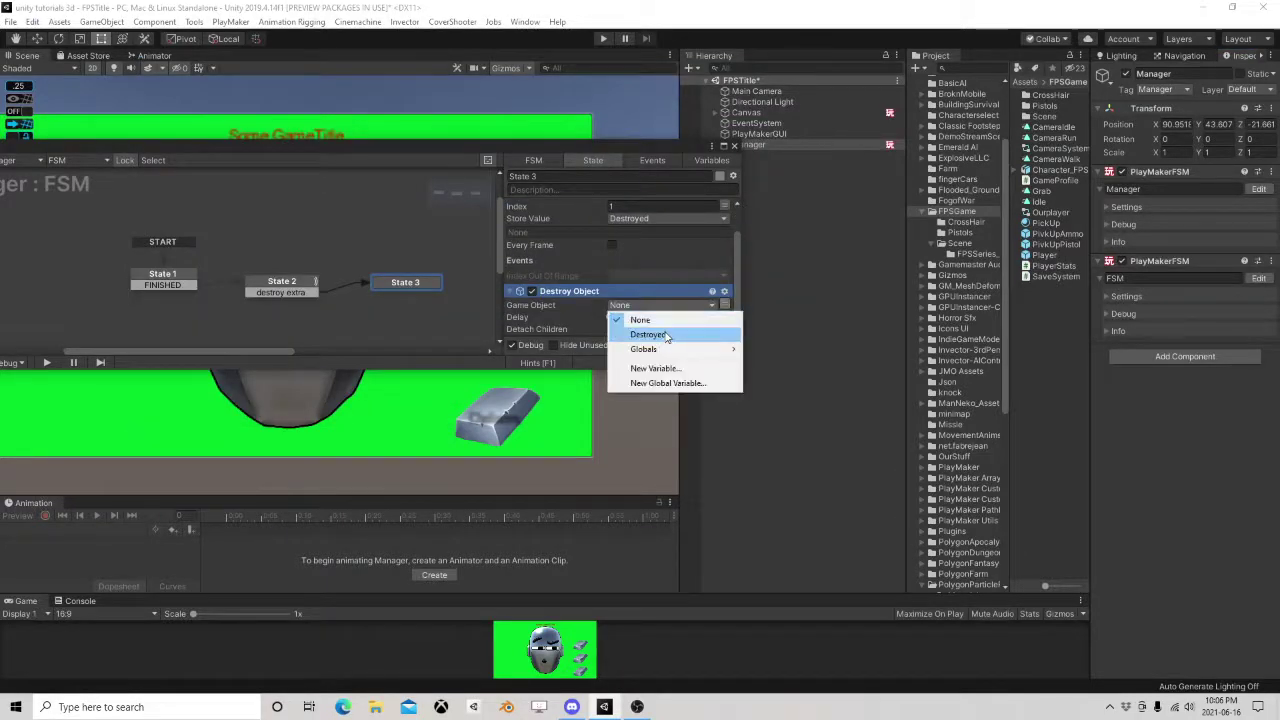
click(666, 335)
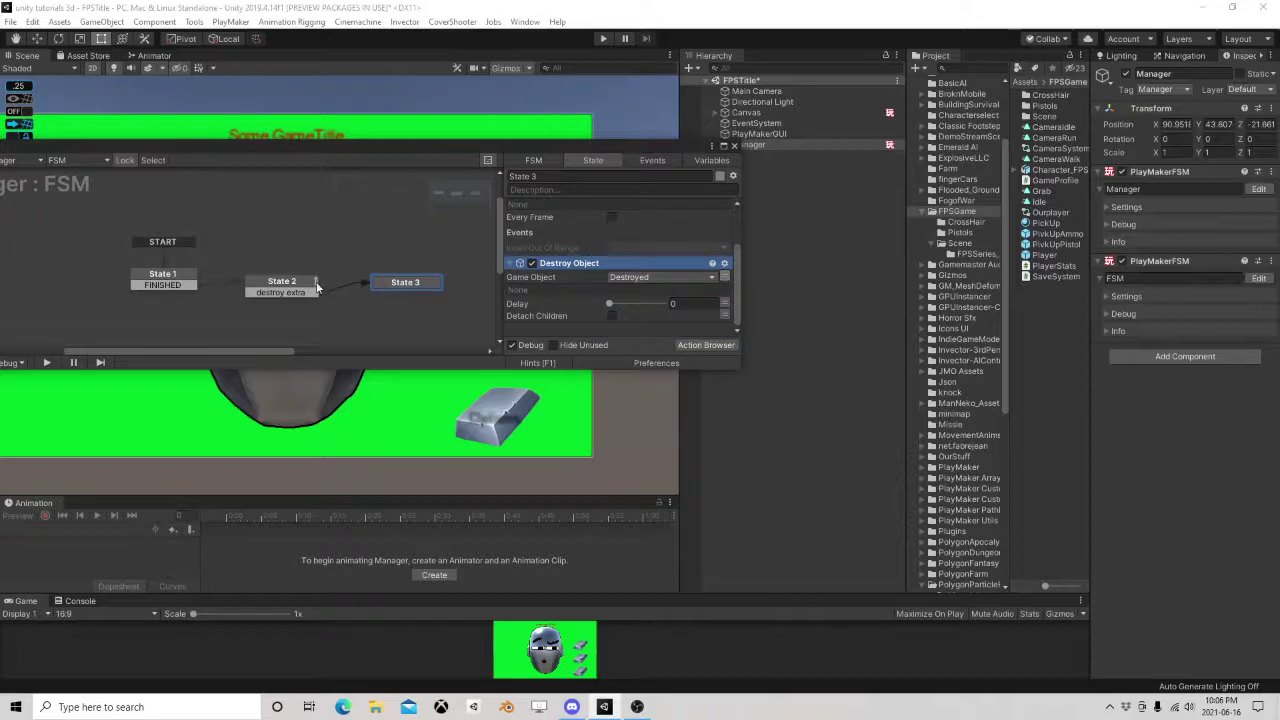
Check the FSM's states, close the PlayMaker editor and save the FPSTitle scene.
click(385, 283)
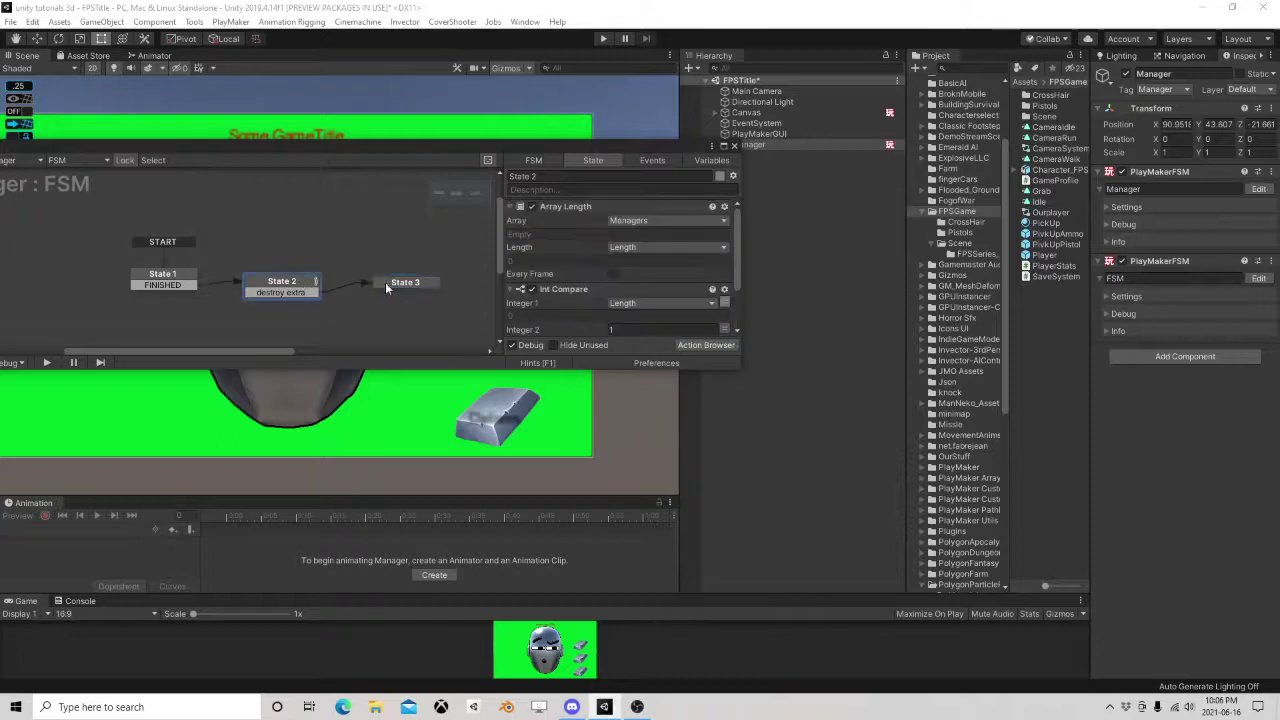
click(134, 281)
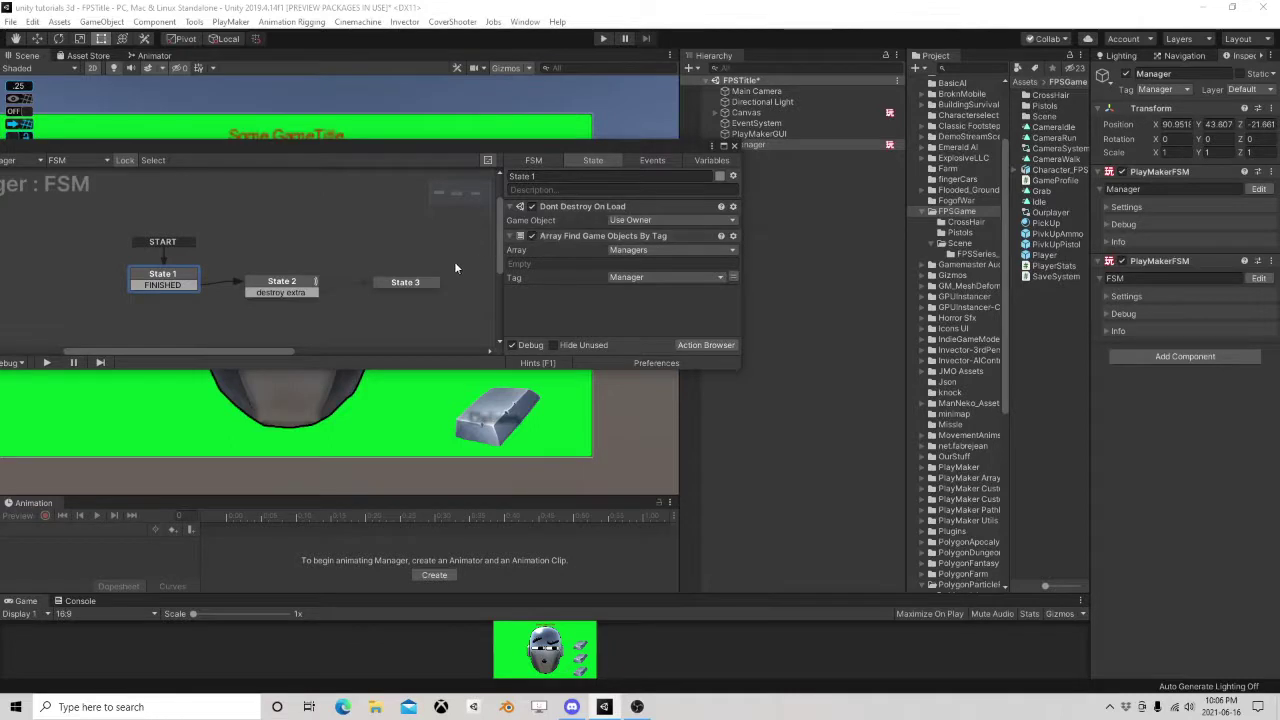
click(734, 146)
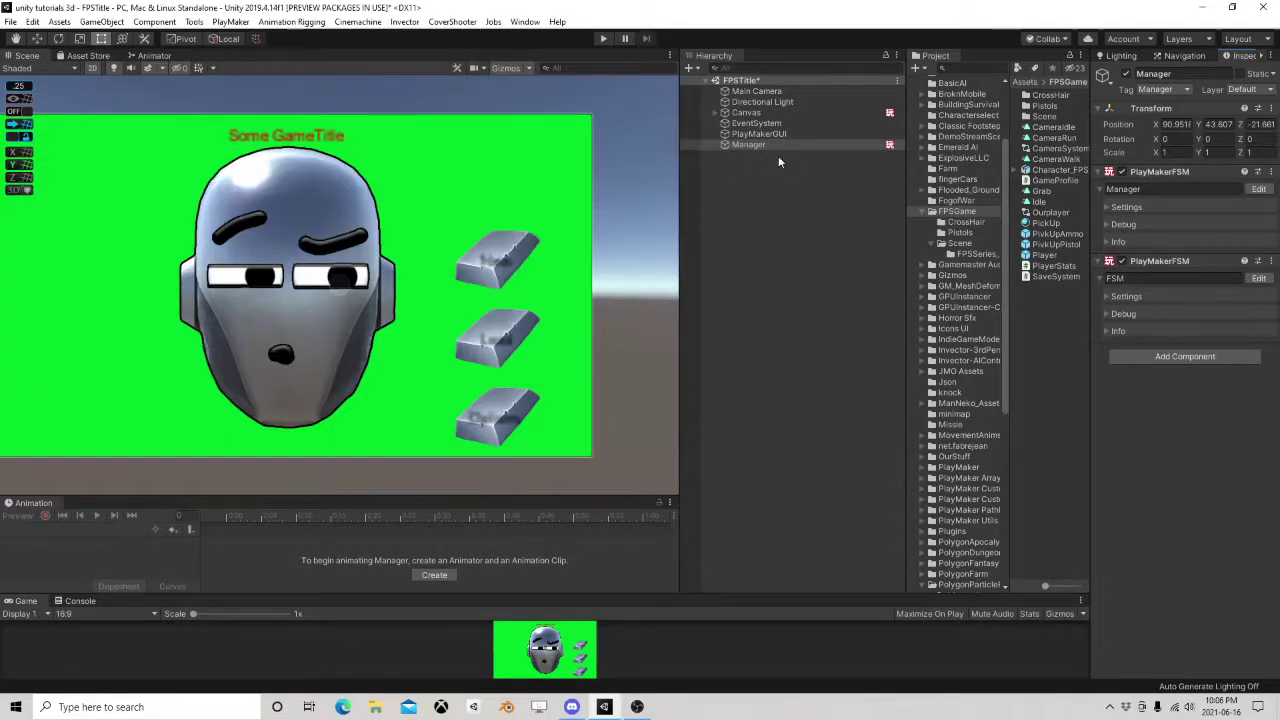
click(10, 21)
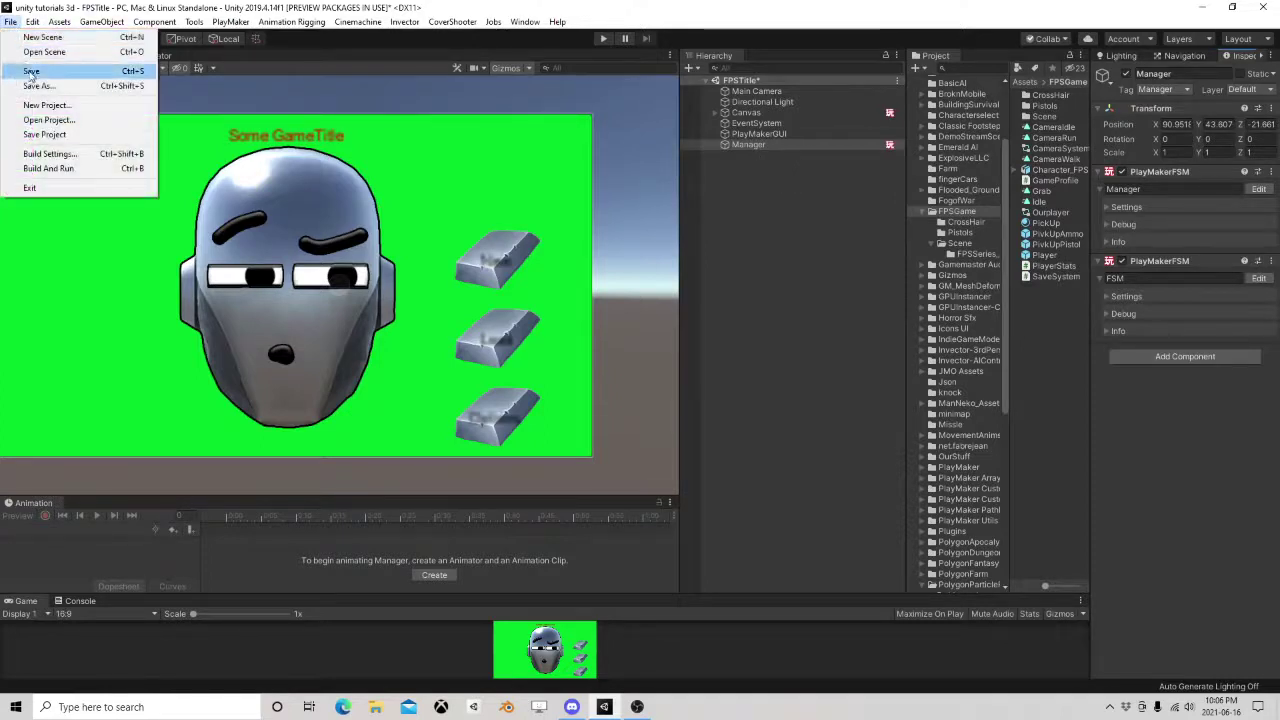
click(31, 71)
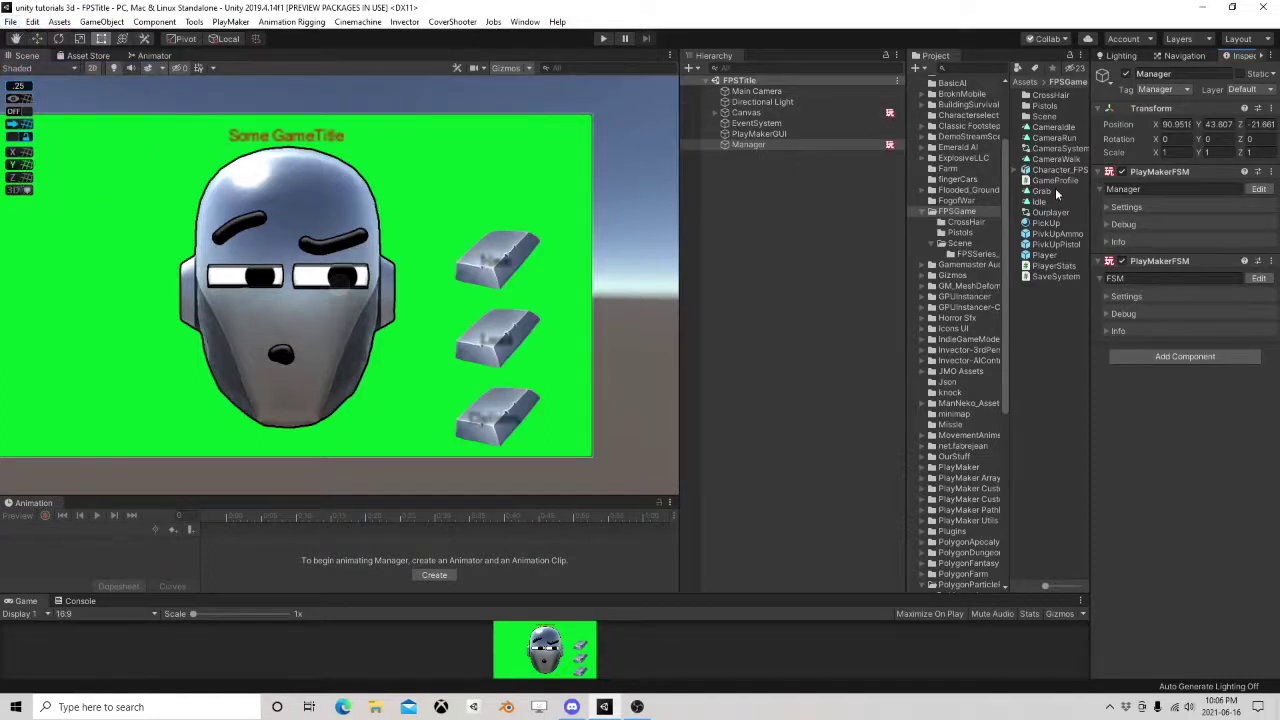
Open the Player prefab for editing, collapse its arm and camera hierarchies, and focus on the Pause object.
click(1052, 251)
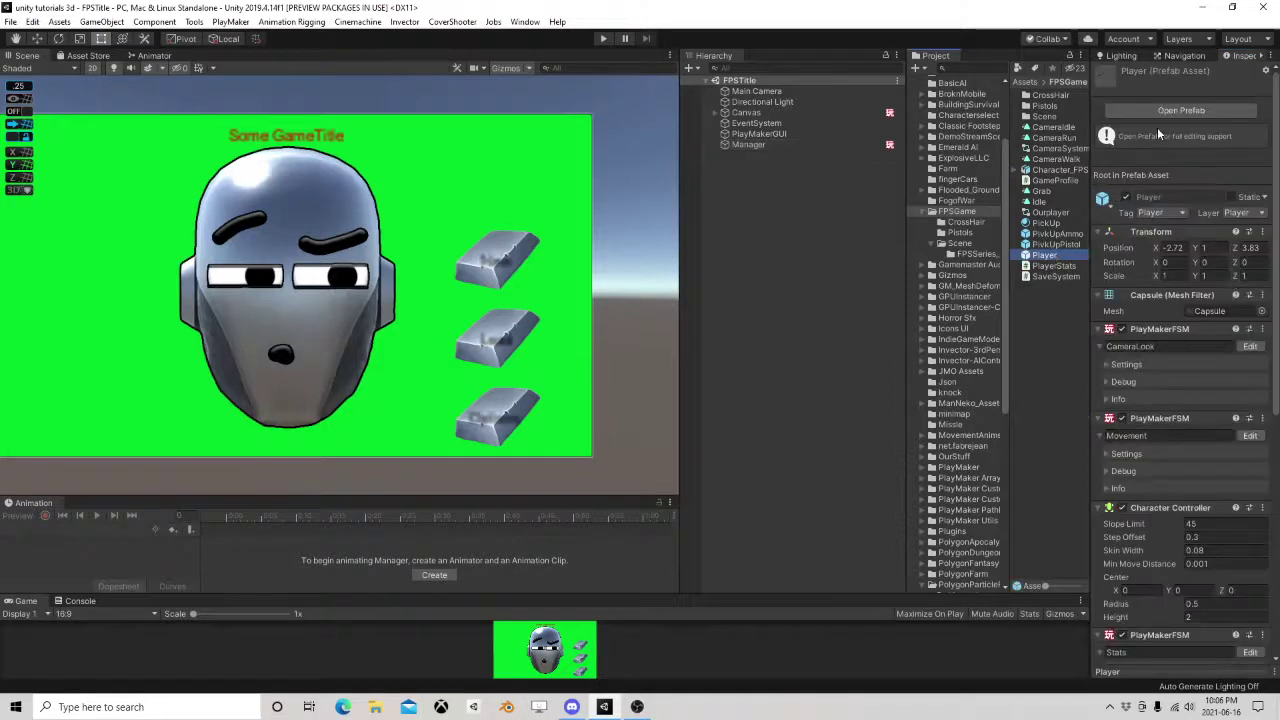
click(1157, 116)
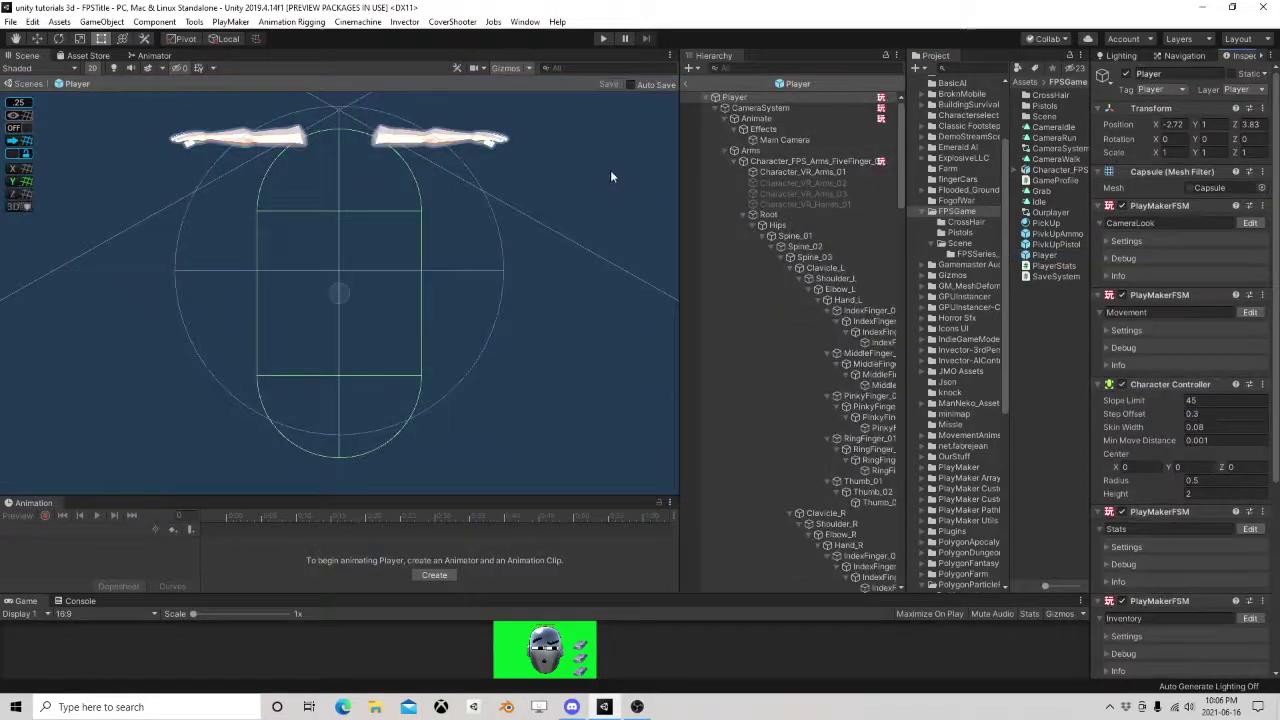
click(725, 150)
click(725, 119)
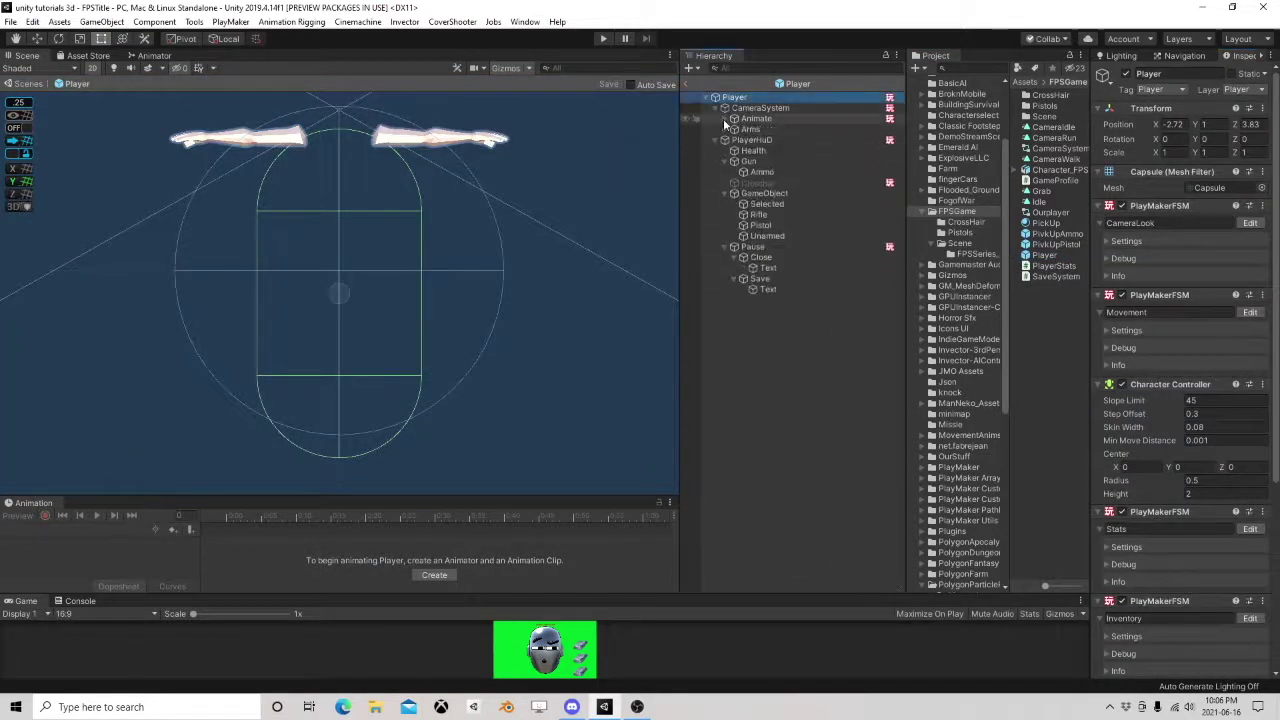
double_click(752, 246)
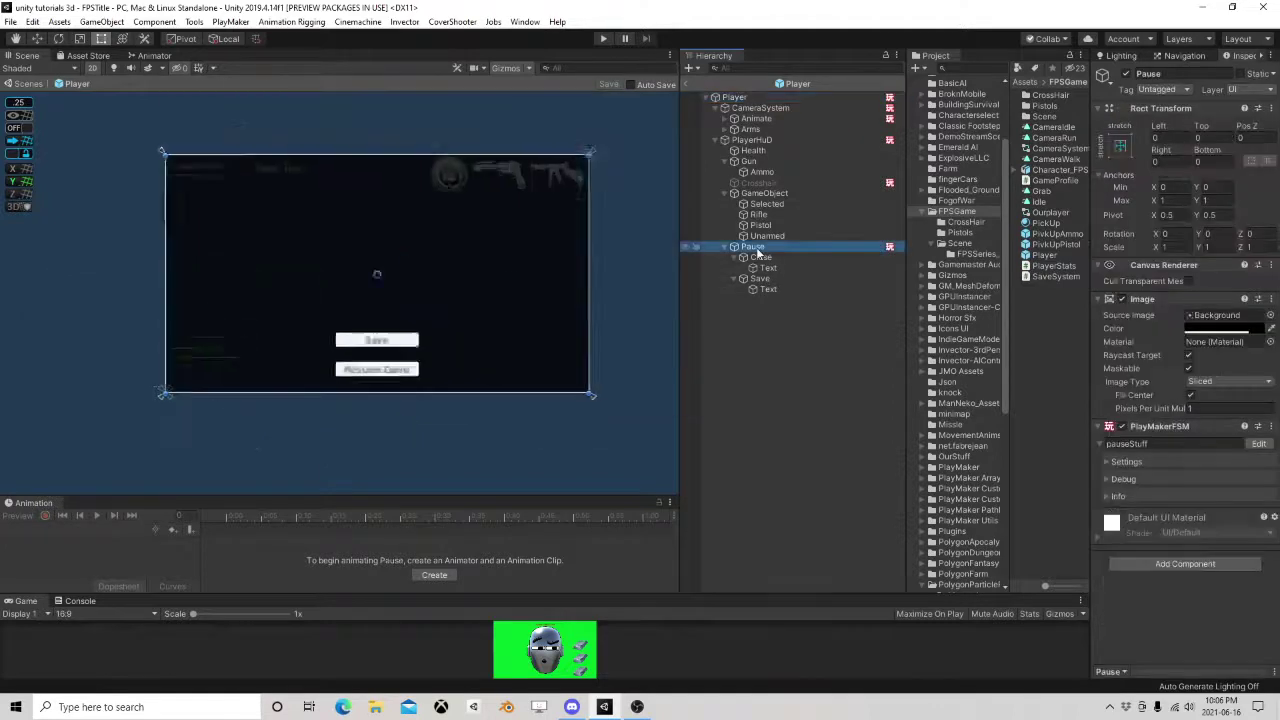
Duplicate the Pause menu's Save button and move the copy to the lower right, at about X 296.3, Y -183.7.
scroll(462, 288, up, 3)
scroll(430, 270, up, 3)
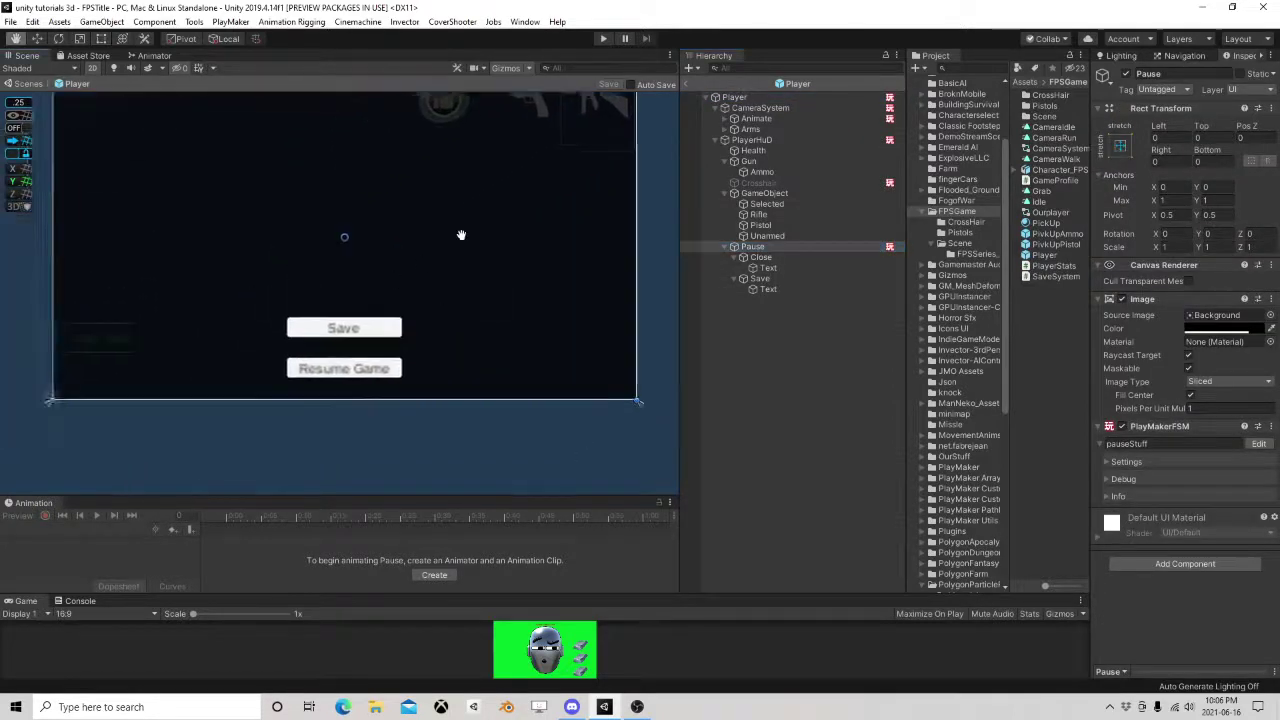
click(735, 278)
click(737, 258)
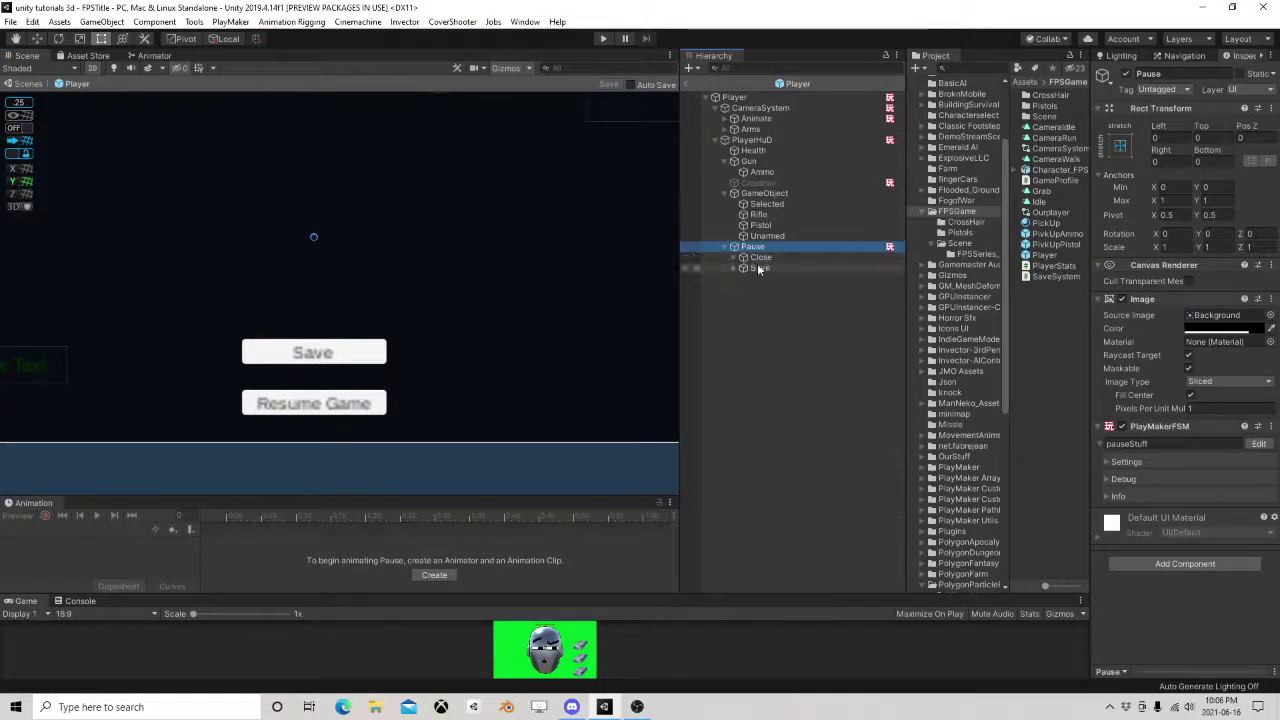
click(765, 268)
key(ctrl+d)
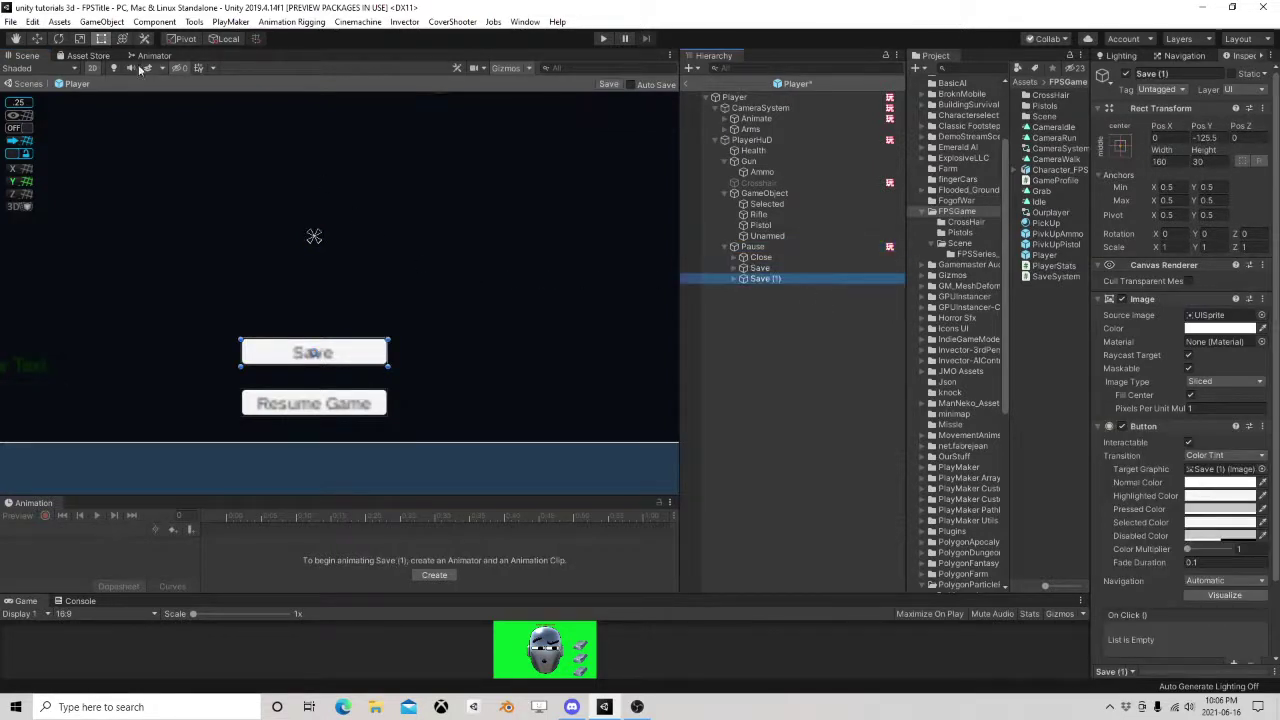
key(w)
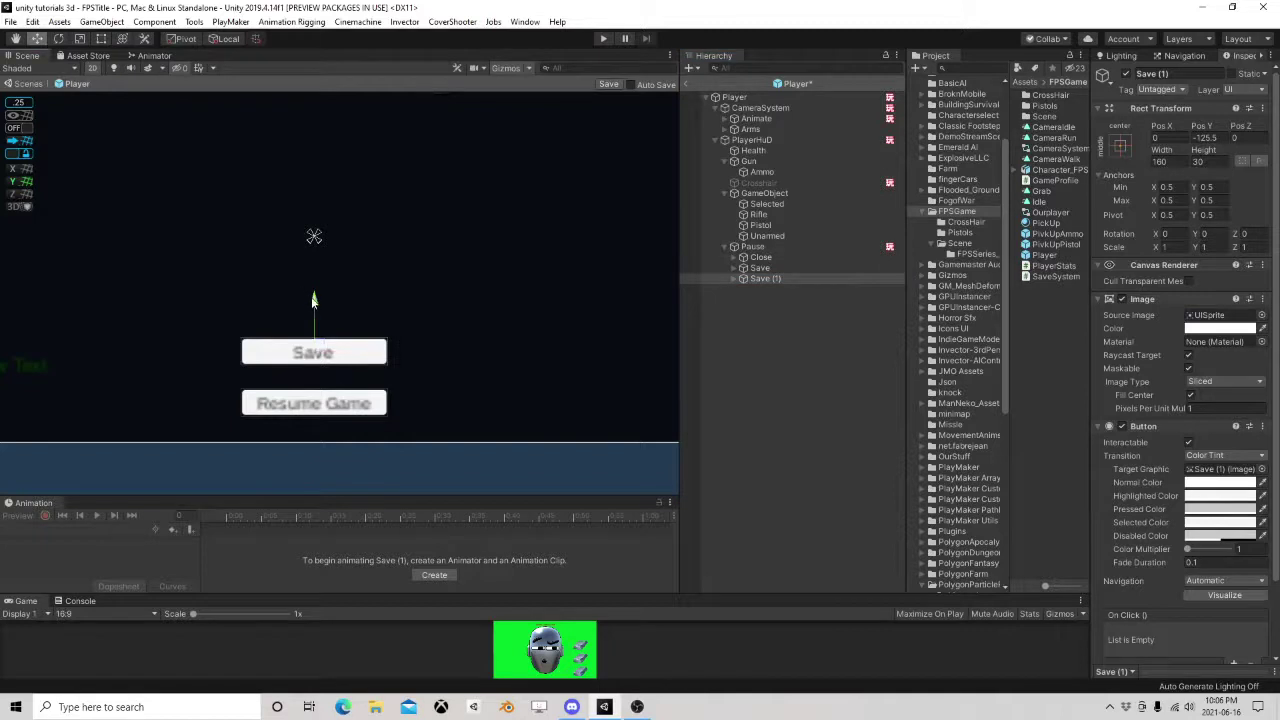
drag(313, 300, 317, 258)
drag(314, 305, 586, 400)
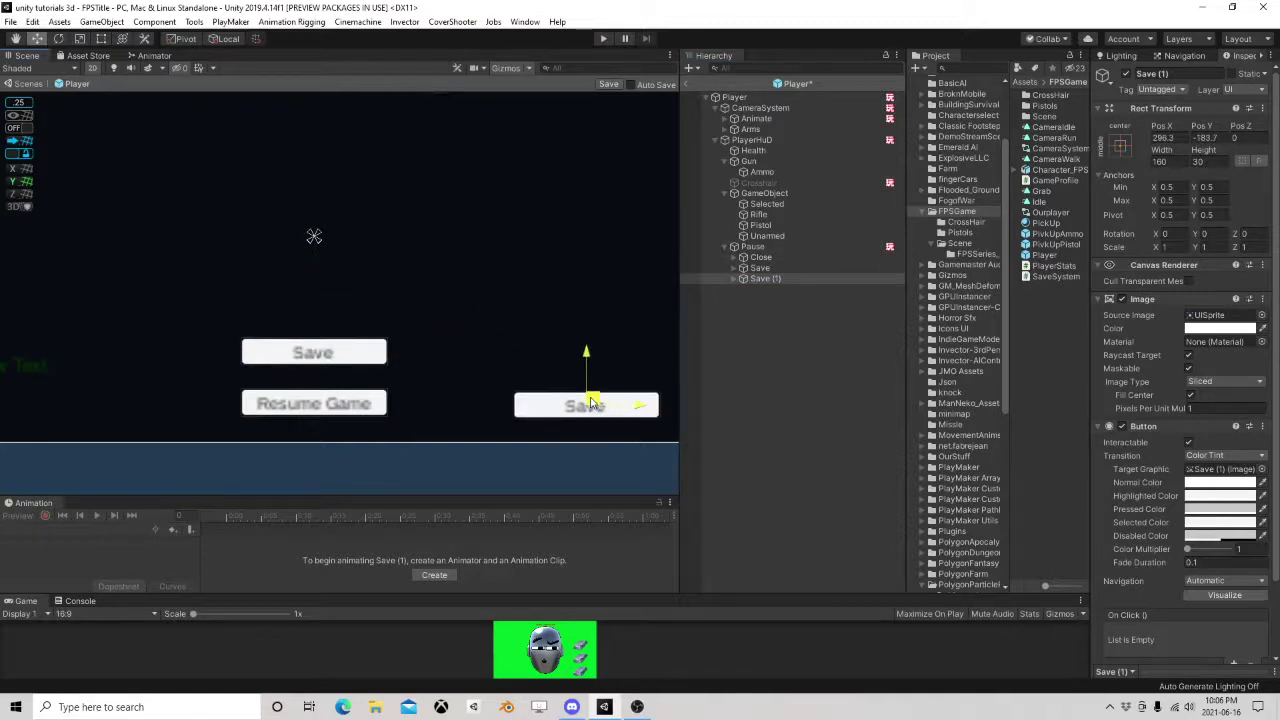
Rename the duplicated Save button object as quit.
click(782, 281)
click(782, 281)
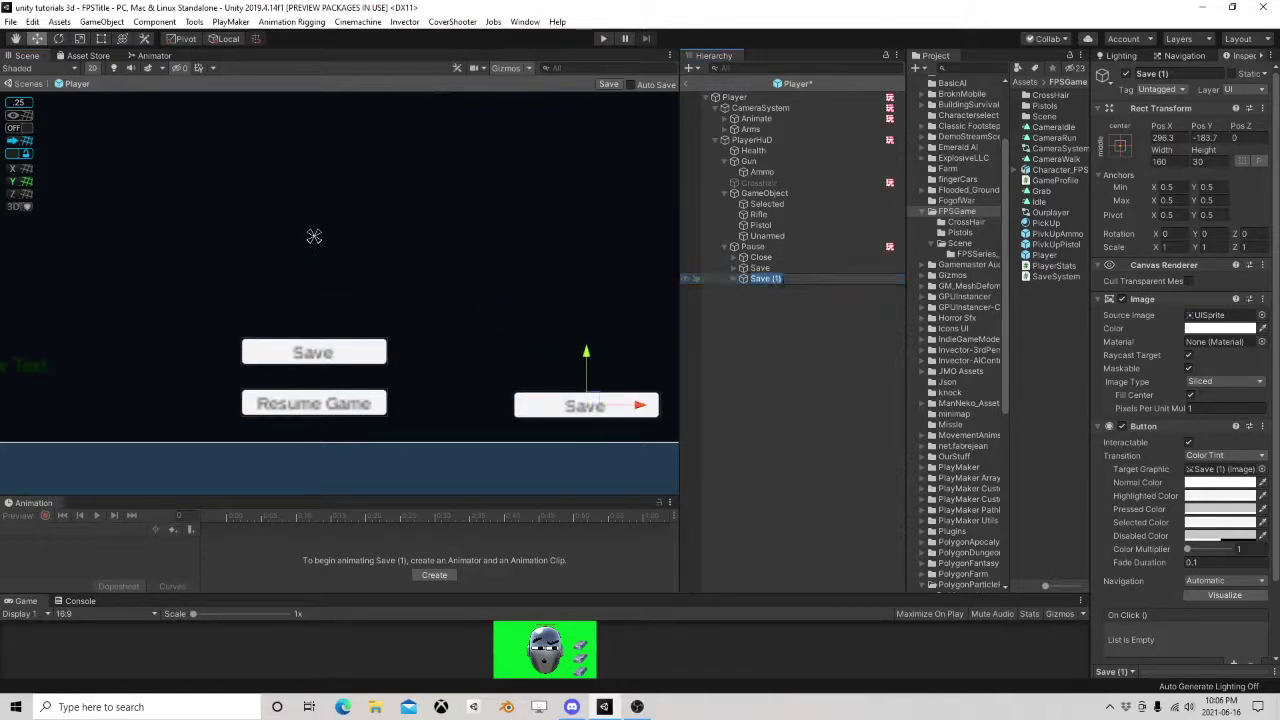
text(quit)
key(Return)
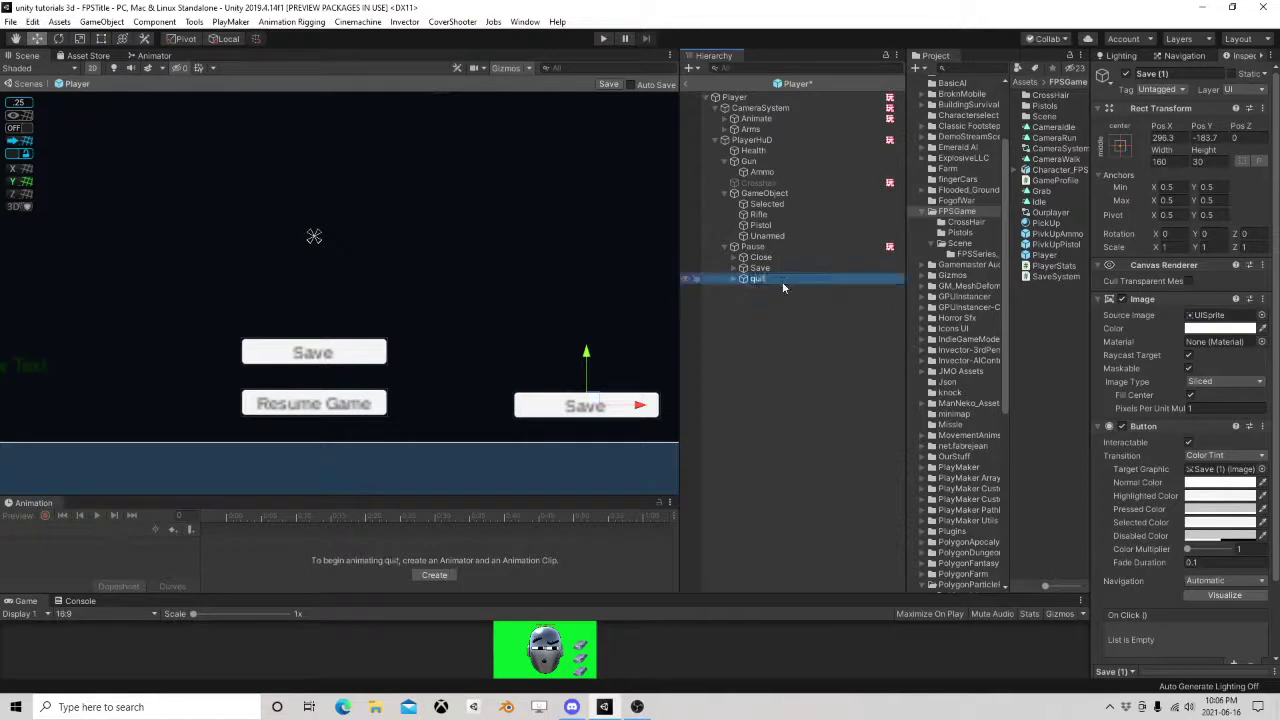
Change the label text of the Pause menu's quit button to Quit.
click(730, 279)
click(767, 290)
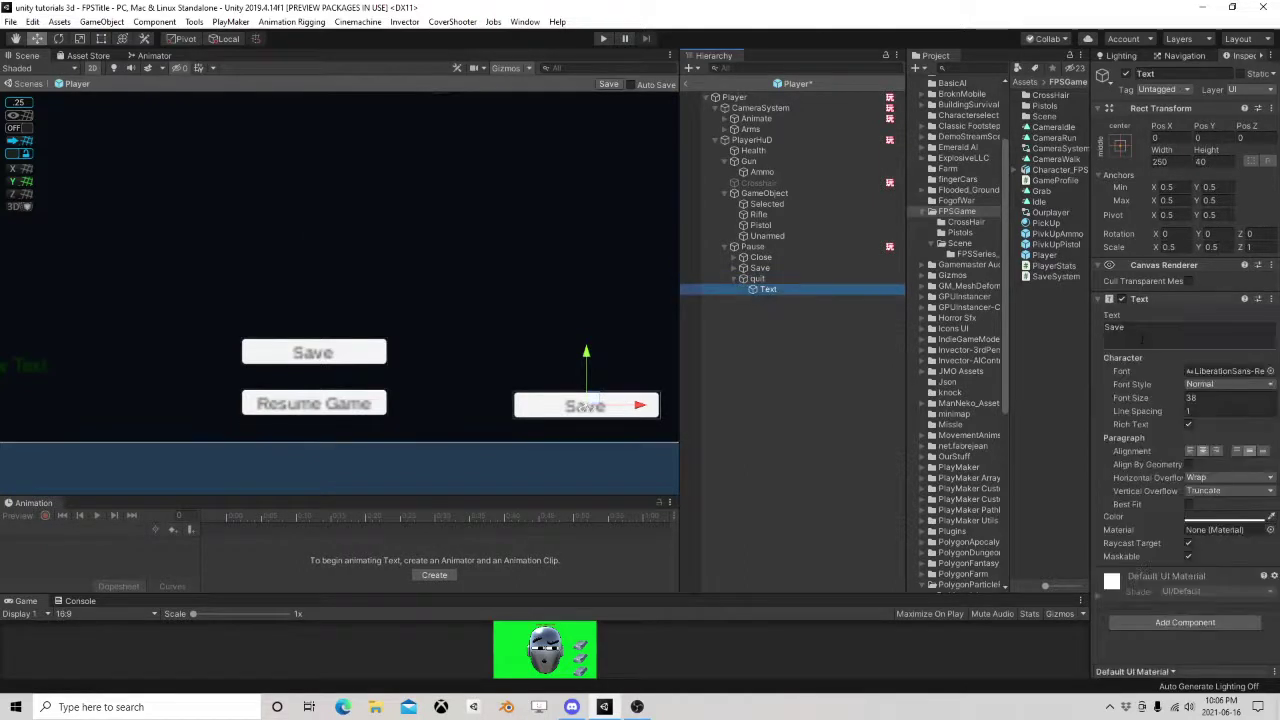
click(1141, 336)
text(Quit)
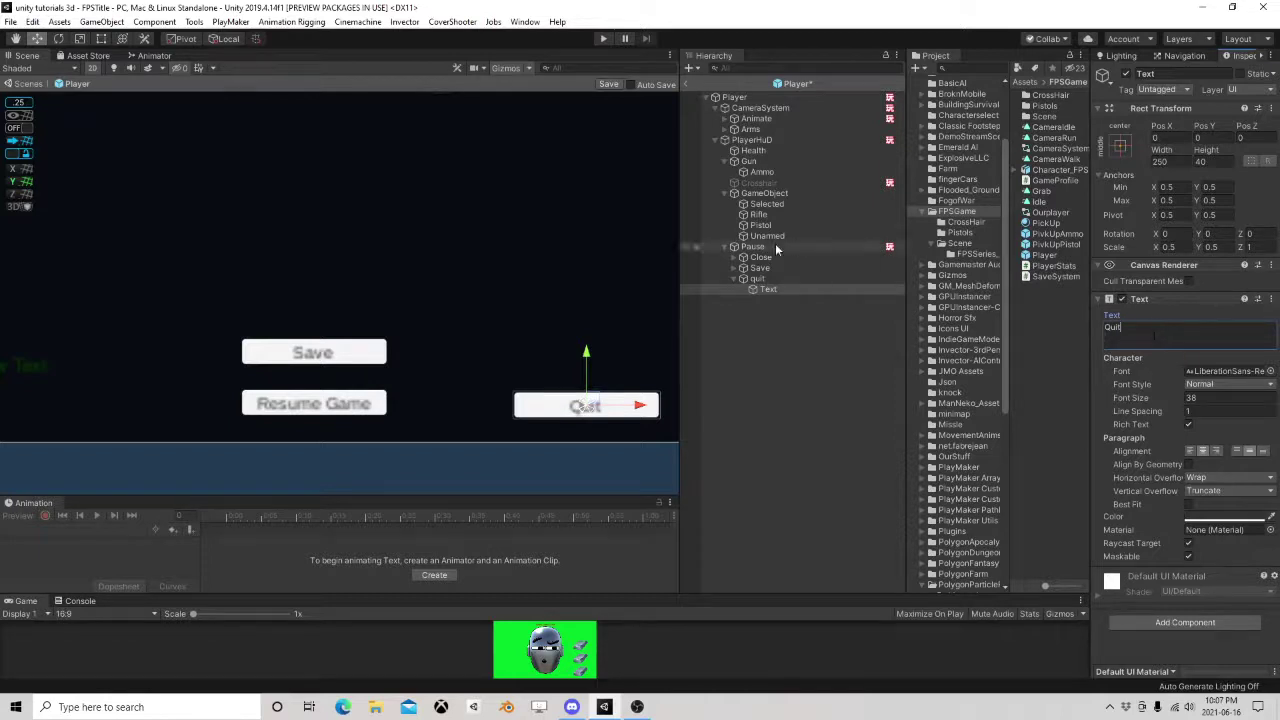
click(730, 279)
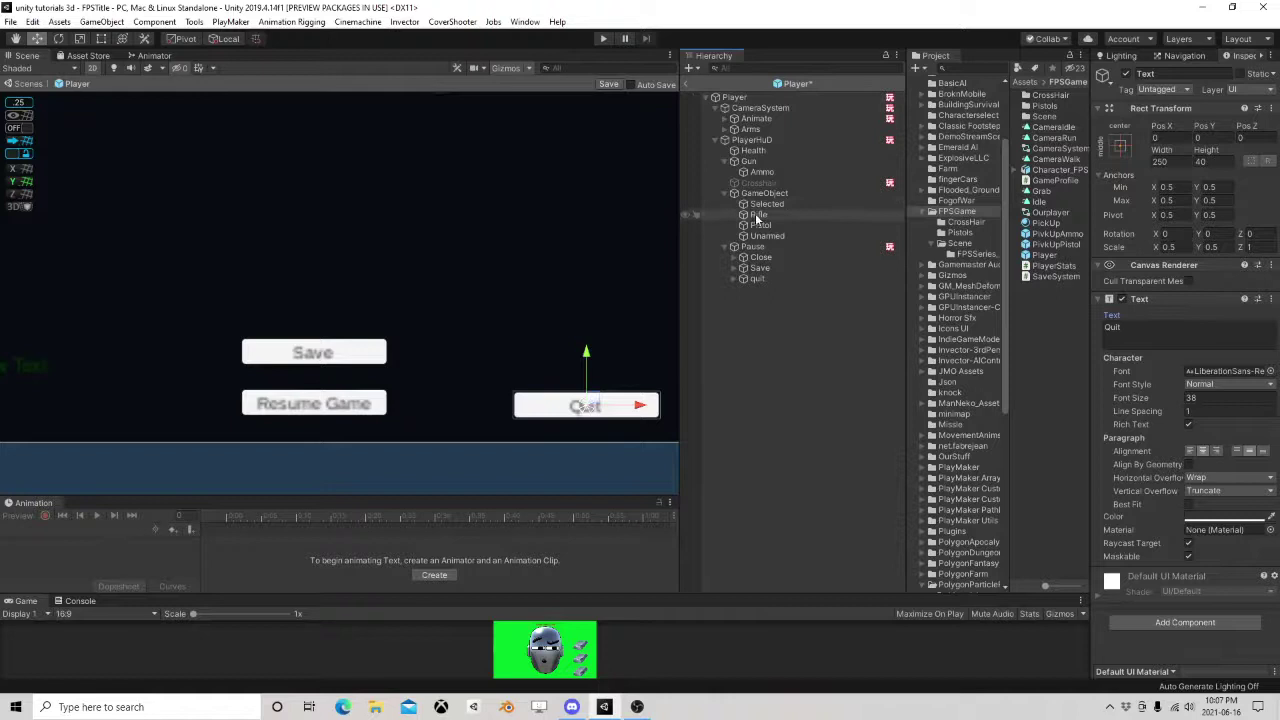
Duplicate the UI Button On Click Event action for the Save button in State 1 of the PlayerHuD FSM.
click(748, 140)
click(1258, 571)
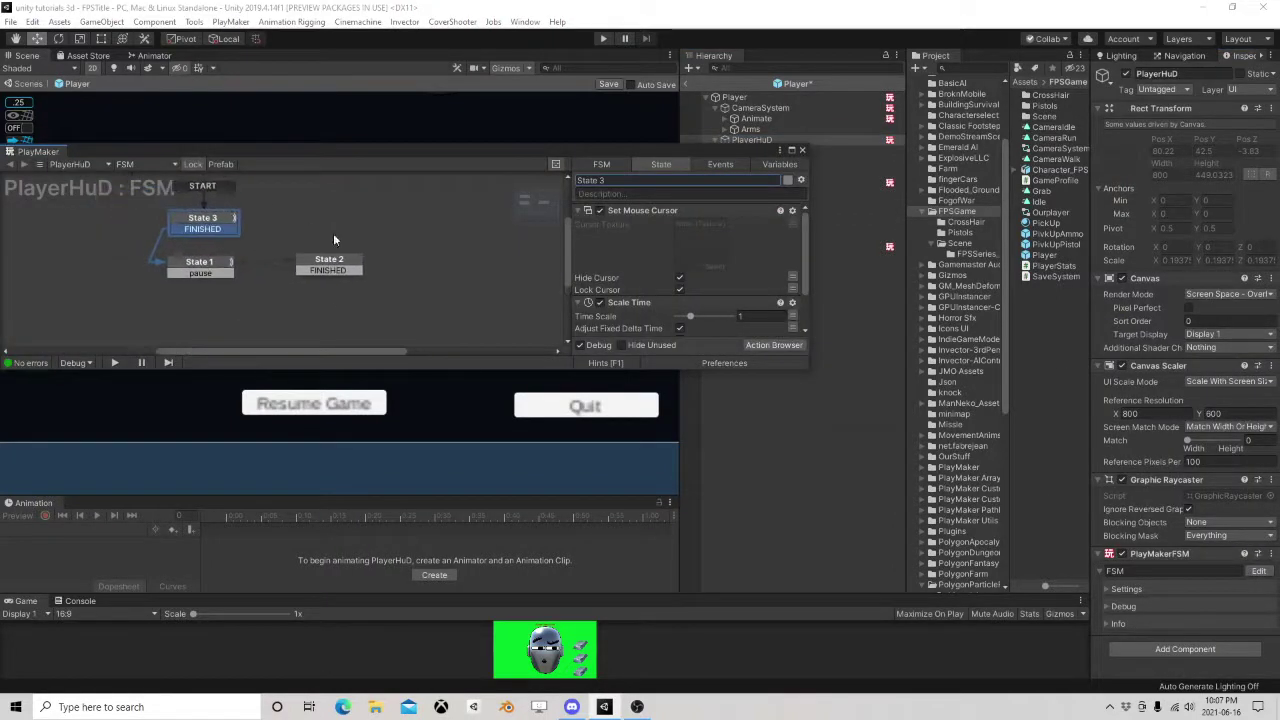
scroll(603, 275, down, 1)
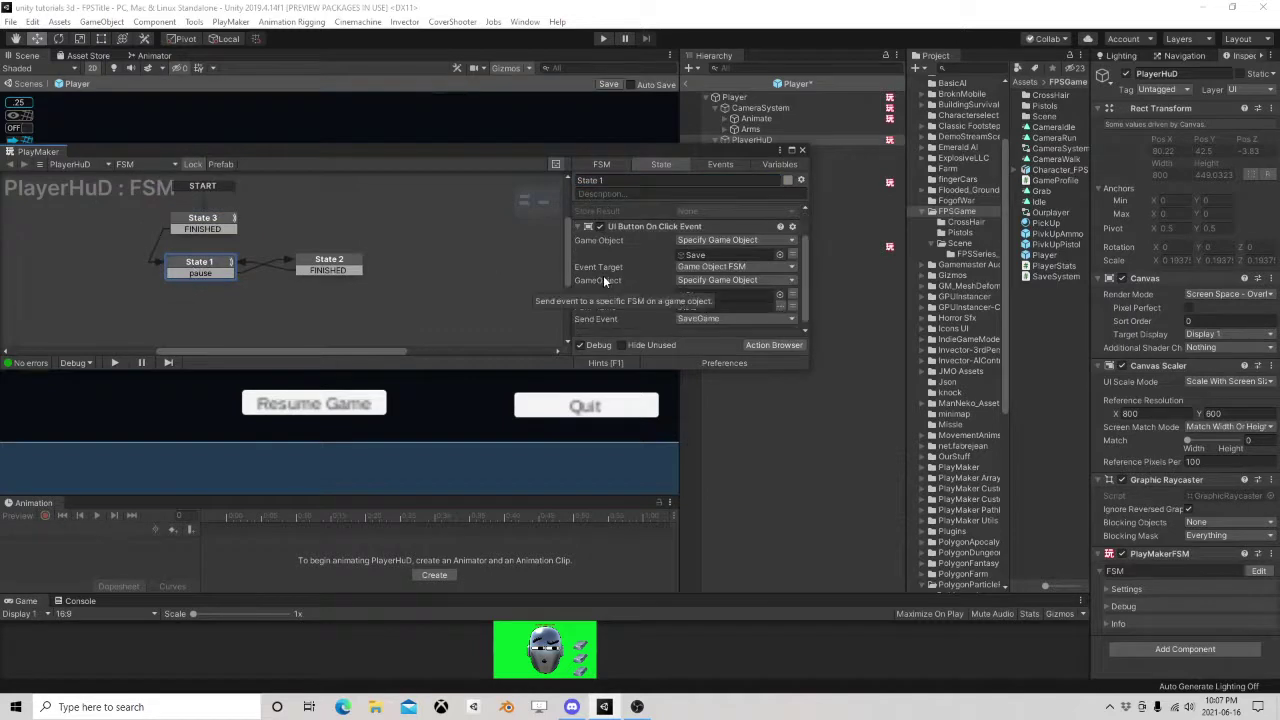
scroll(603, 275, down, 1)
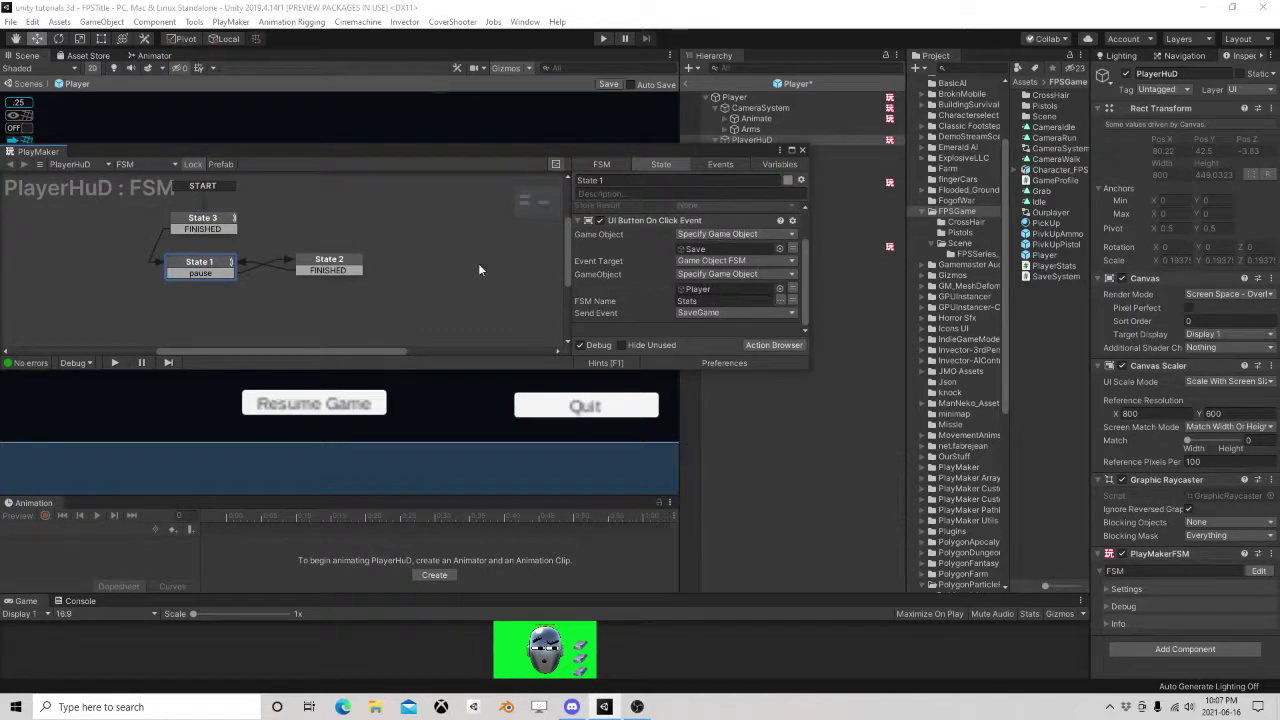
right_click(660, 222)
click(708, 298)
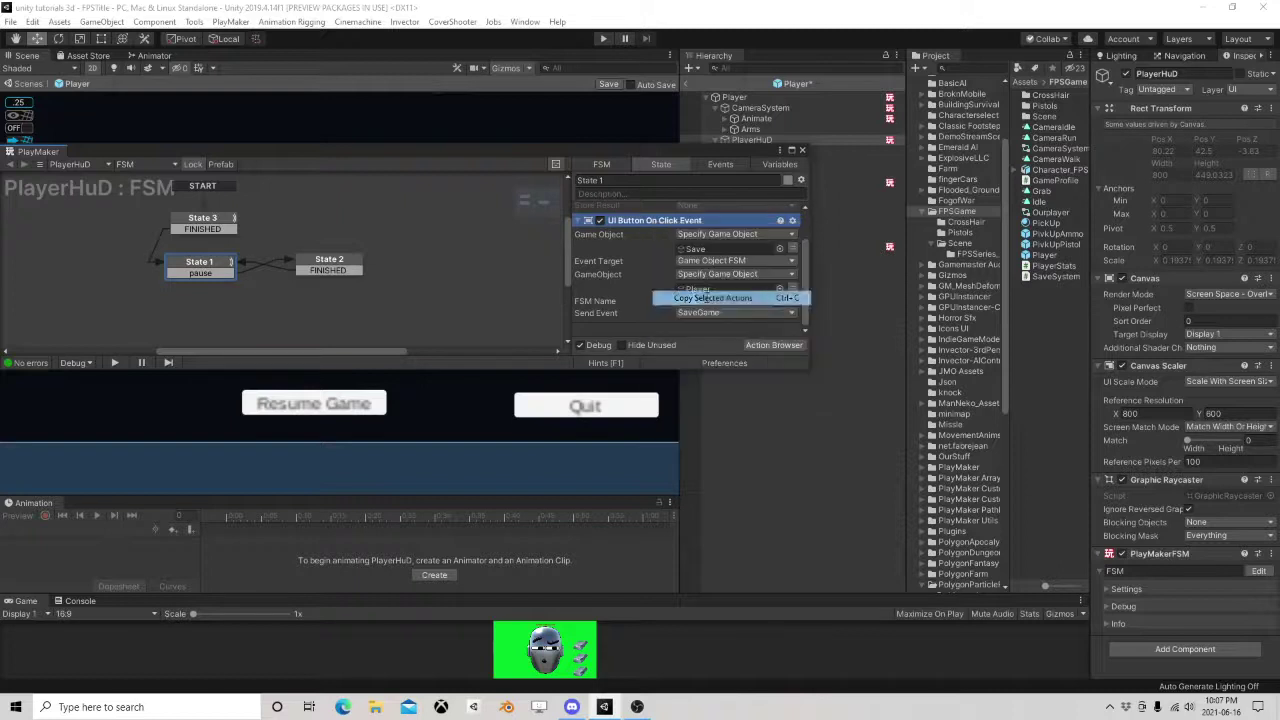
right_click(608, 332)
click(655, 452)
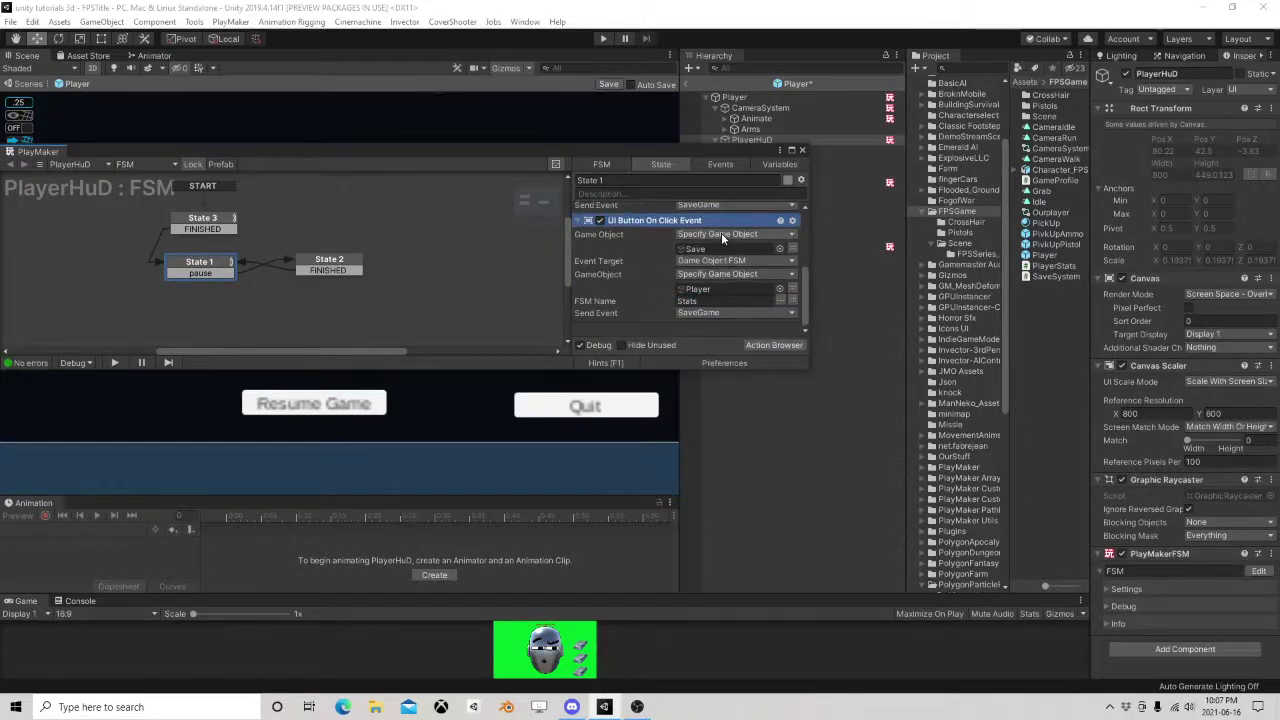
Assign the quit button as the copied action's game object and set its event target to Self.
drag(730, 152, 614, 136)
drag(757, 278, 589, 235)
click(592, 246)
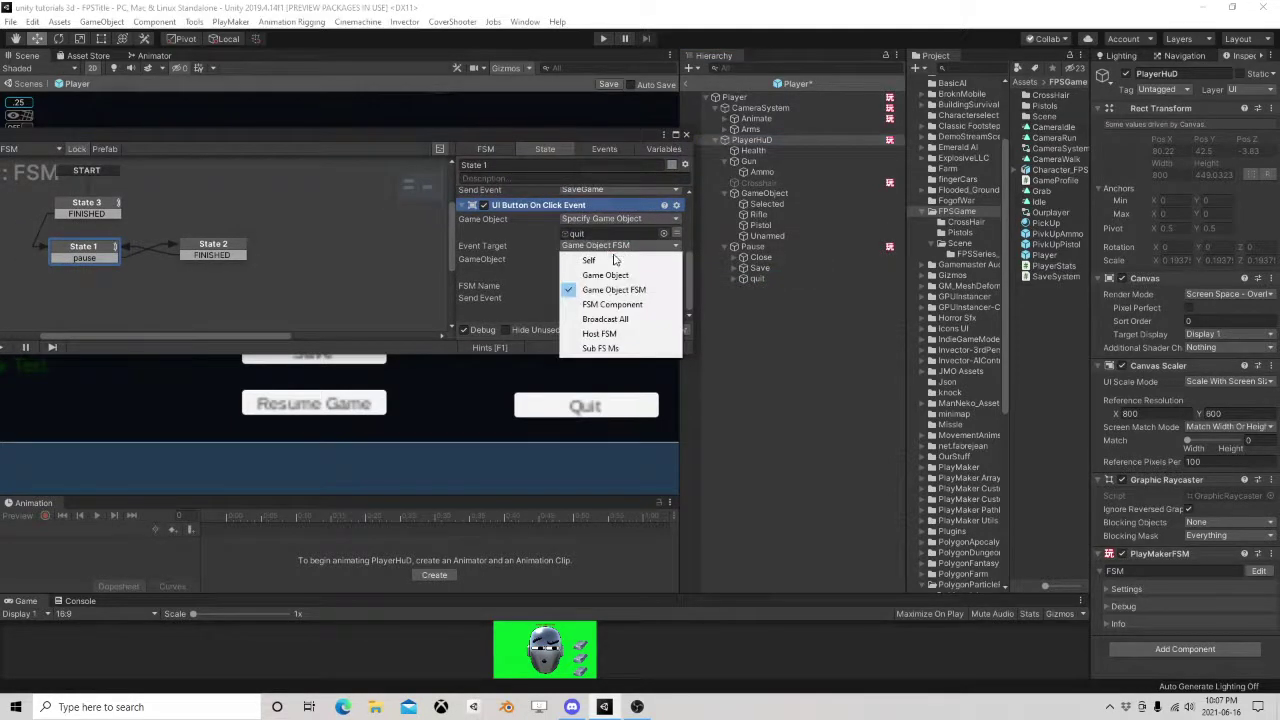
click(614, 257)
click(589, 287)
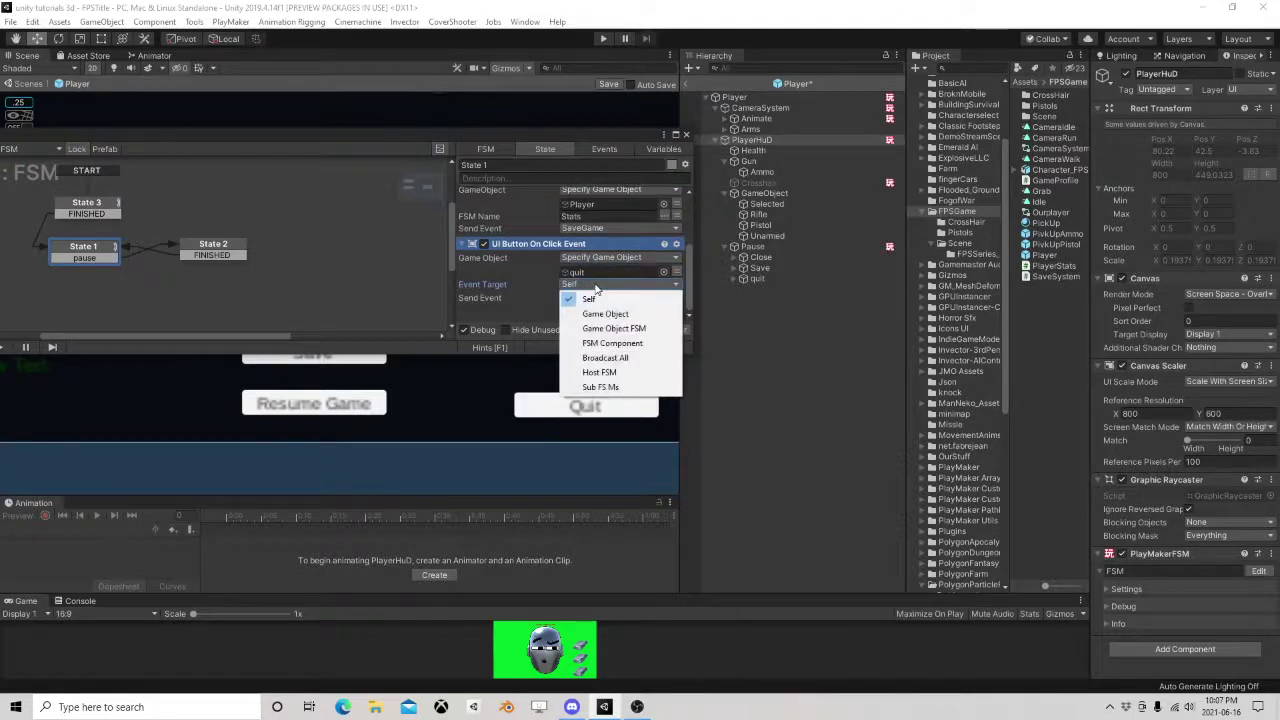
click(569, 299)
click(574, 298)
click(550, 299)
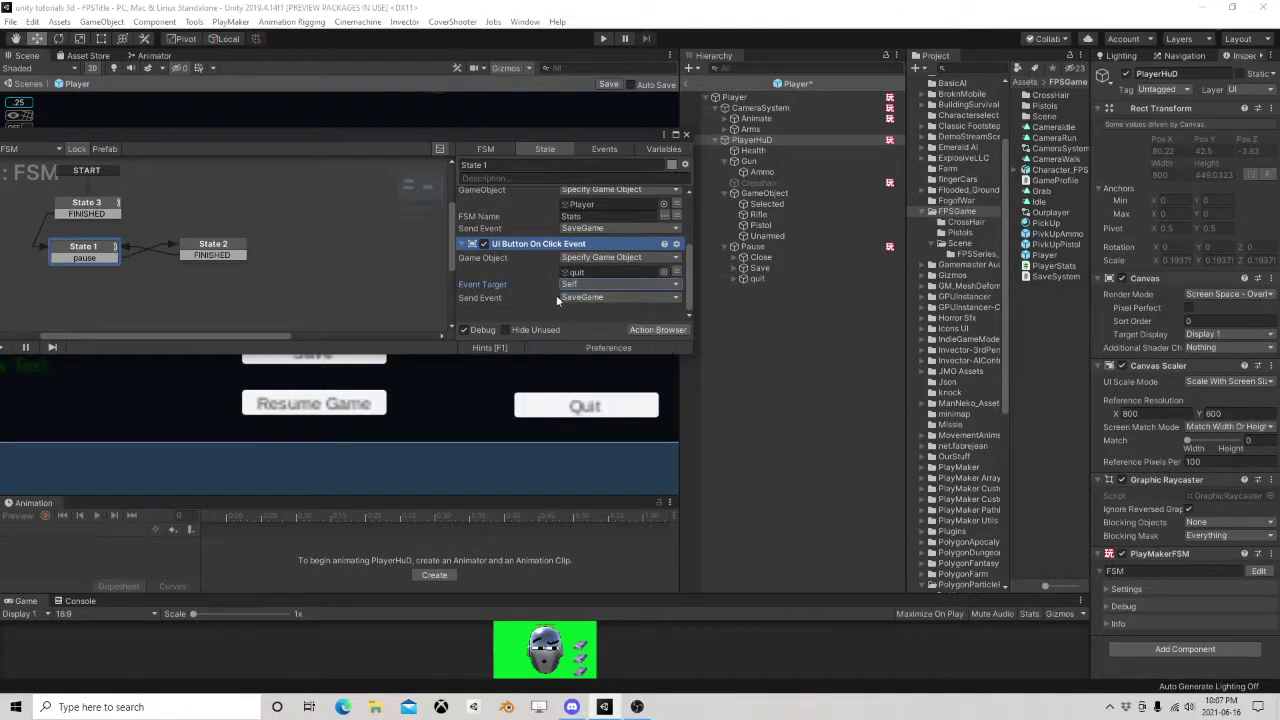
Create a new event named quit as the event sent by the copied button action.
click(584, 298)
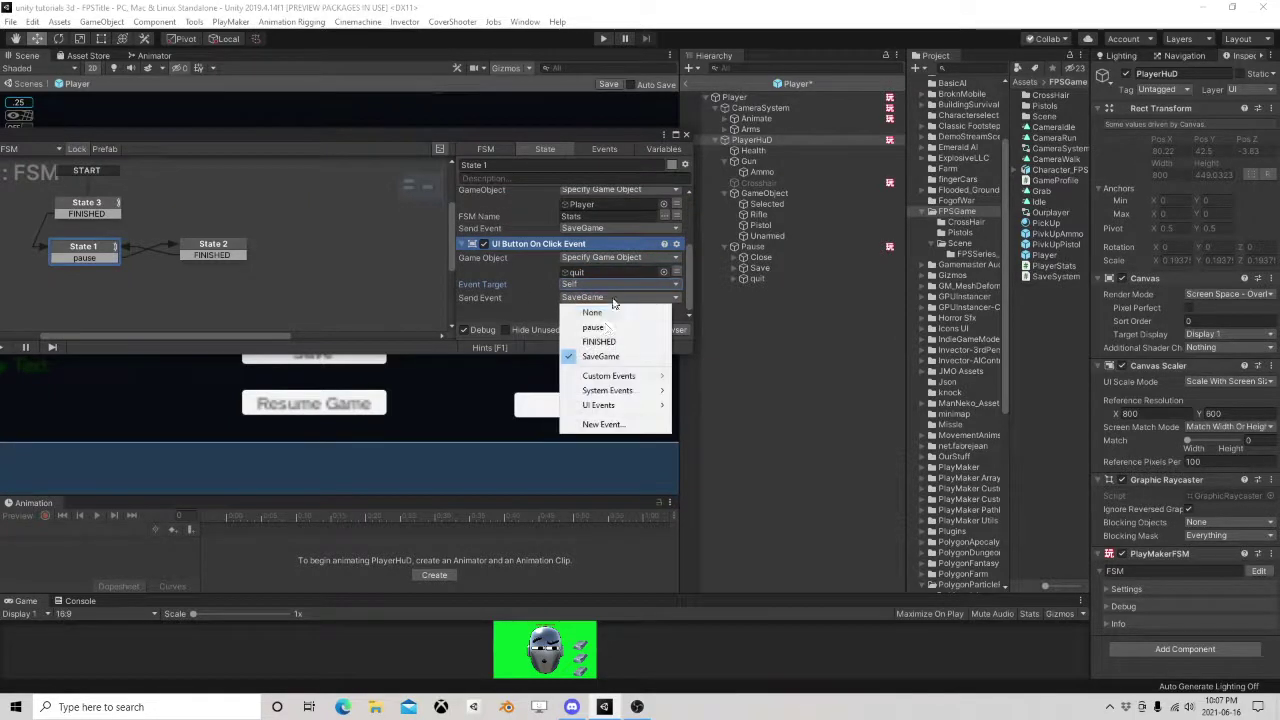
click(608, 425)
text(quit)
key(Return)
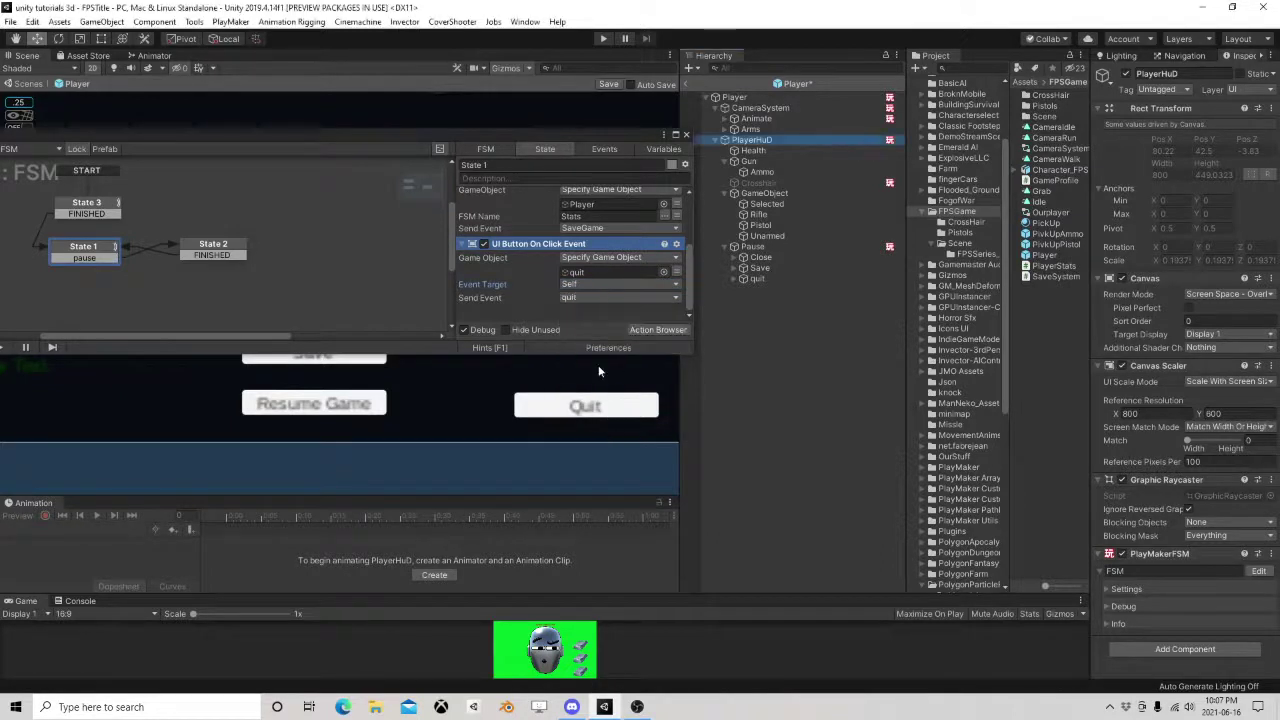
Add a quit transition to State 1 and link it to a new state below State 2.
right_click(80, 249)
mouse_move(114, 254)
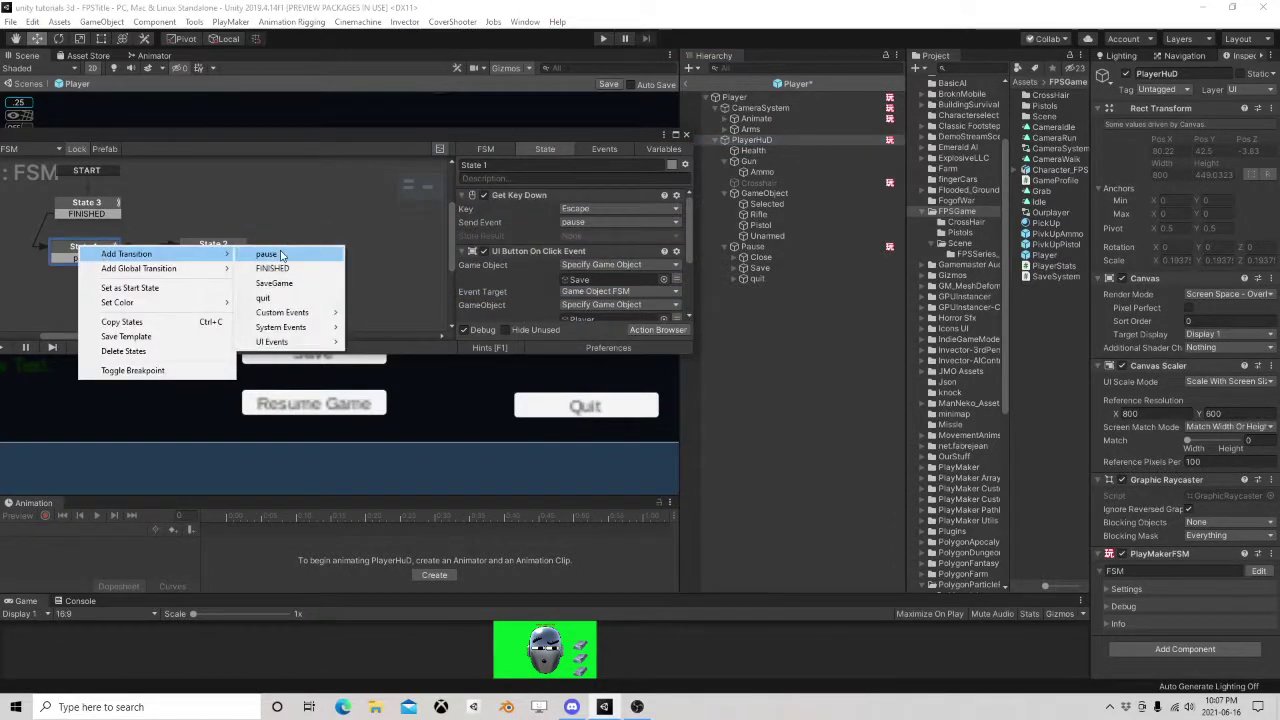
click(288, 302)
drag(101, 265, 180, 290)
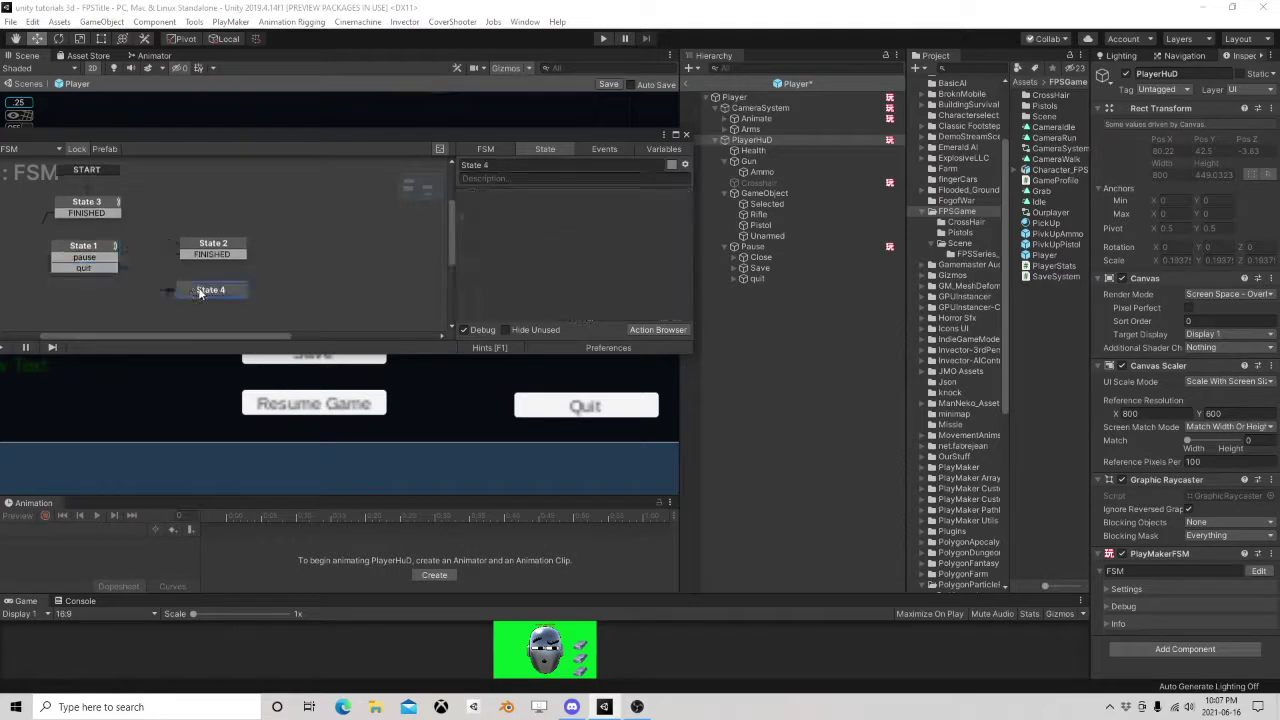
Add a Load Scene action to State 4, close the PlayMaker editor and save the Player prefab.
click(657, 330)
text(load)
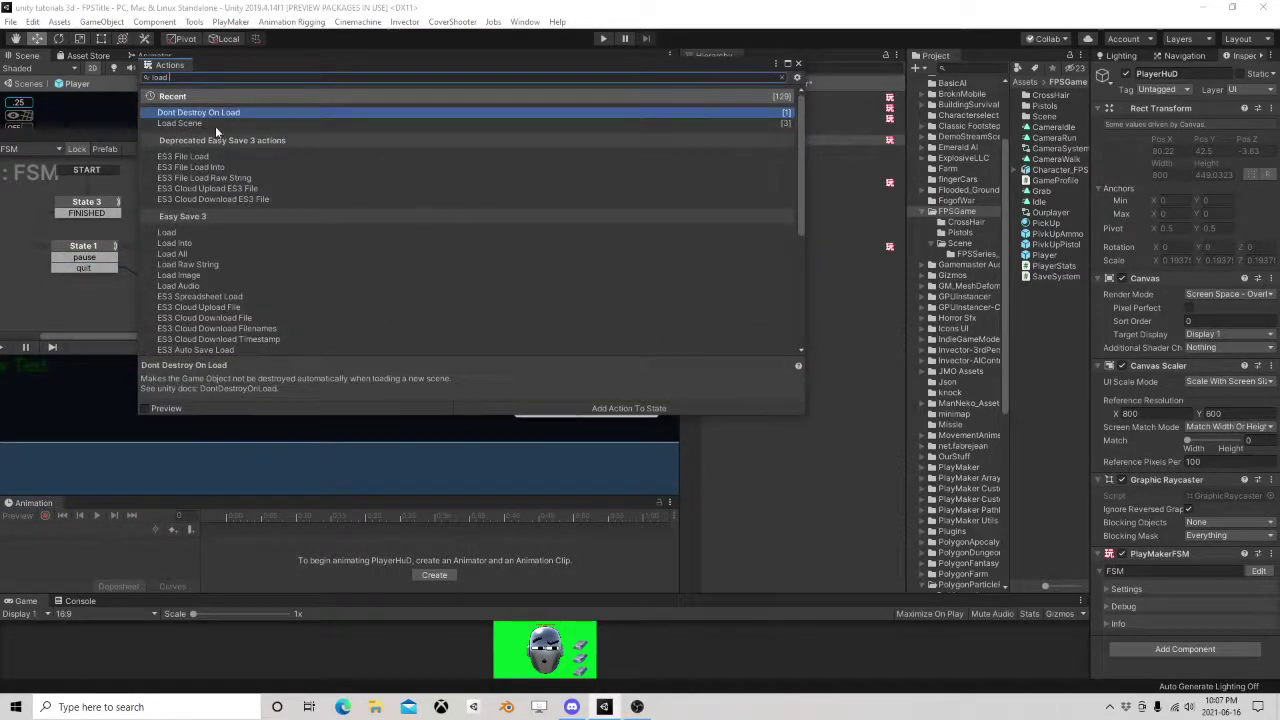
double_click(216, 124)
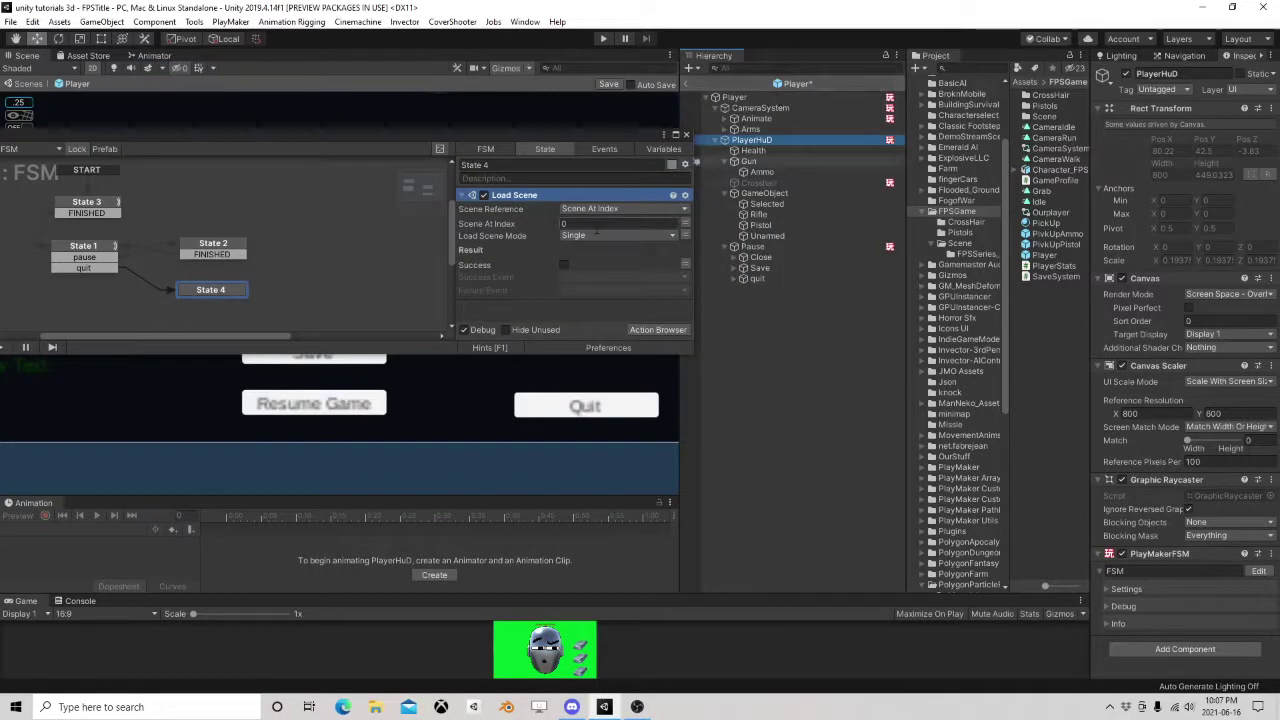
click(686, 134)
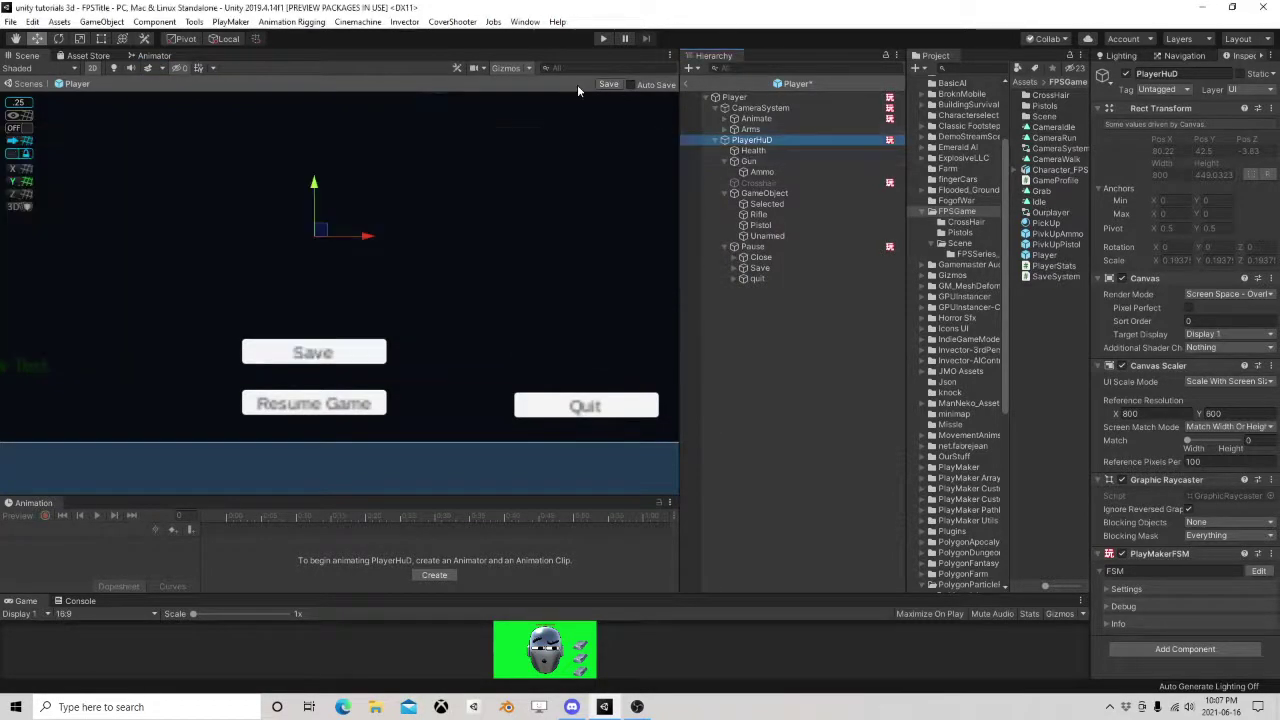
click(608, 84)
Deactivate the Pause object, save the Player prefab and return to the FPSTitle scene.
click(752, 246)
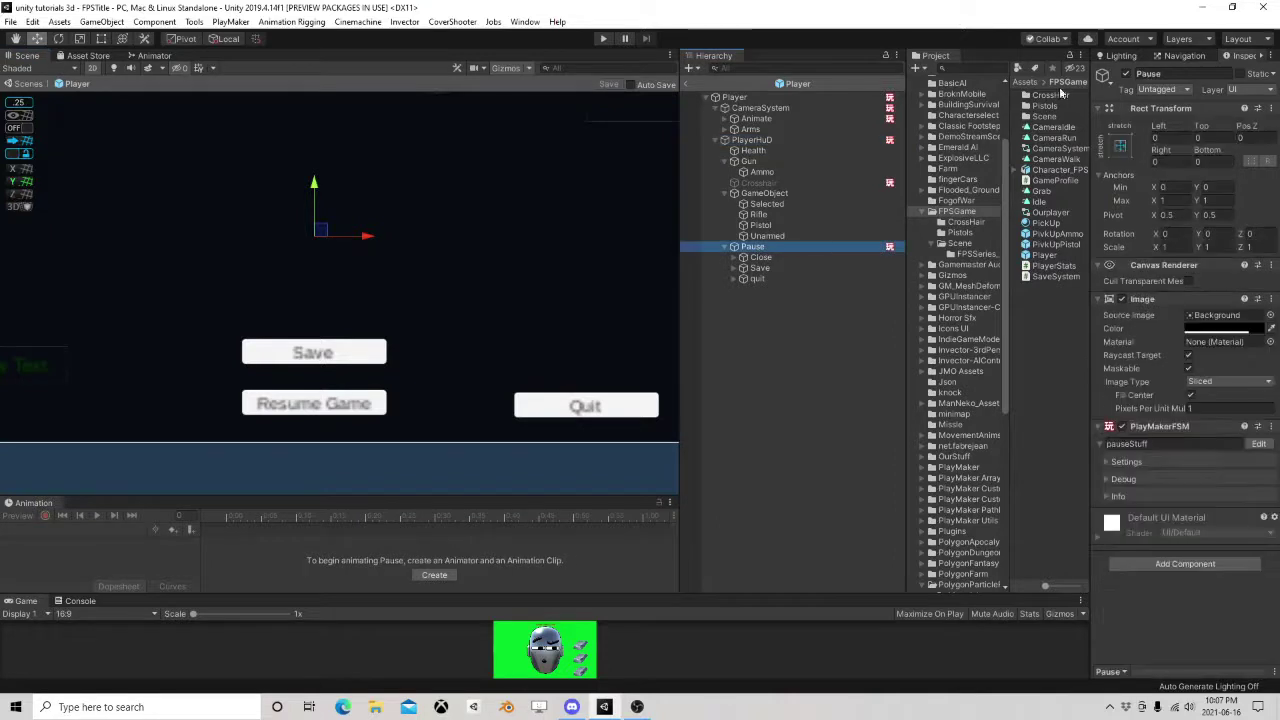
click(1126, 74)
click(607, 84)
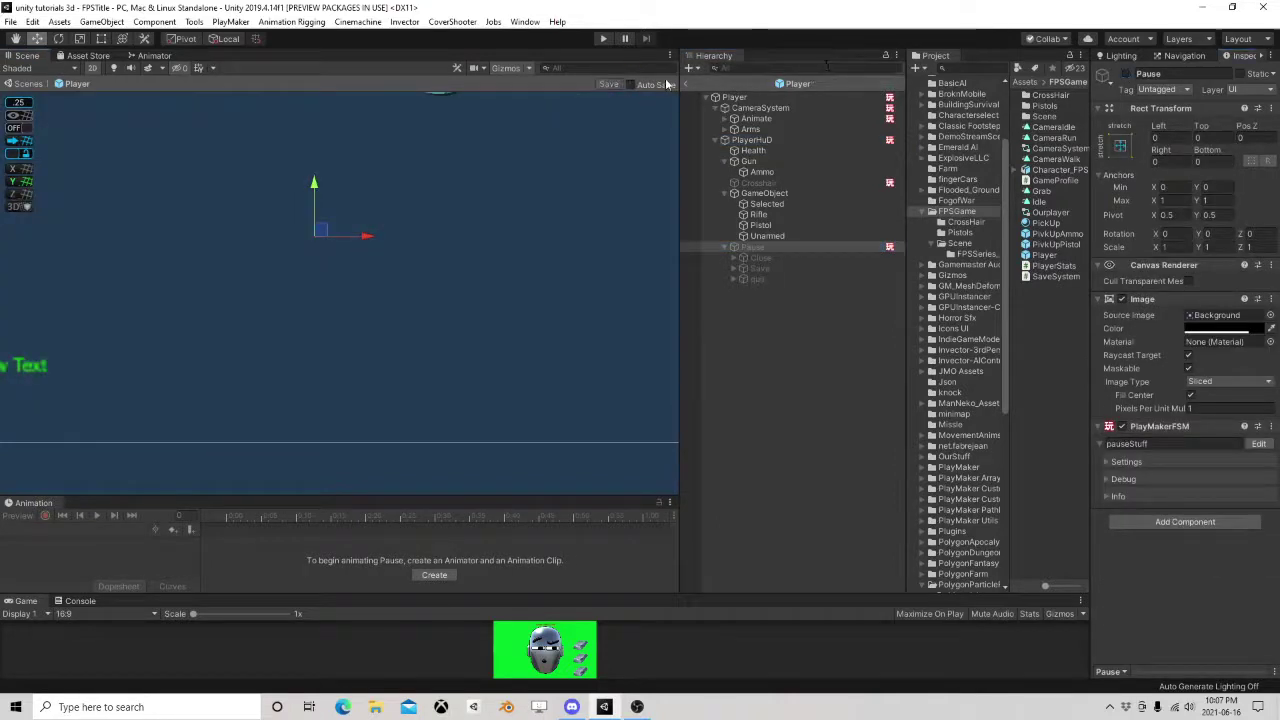
click(686, 83)
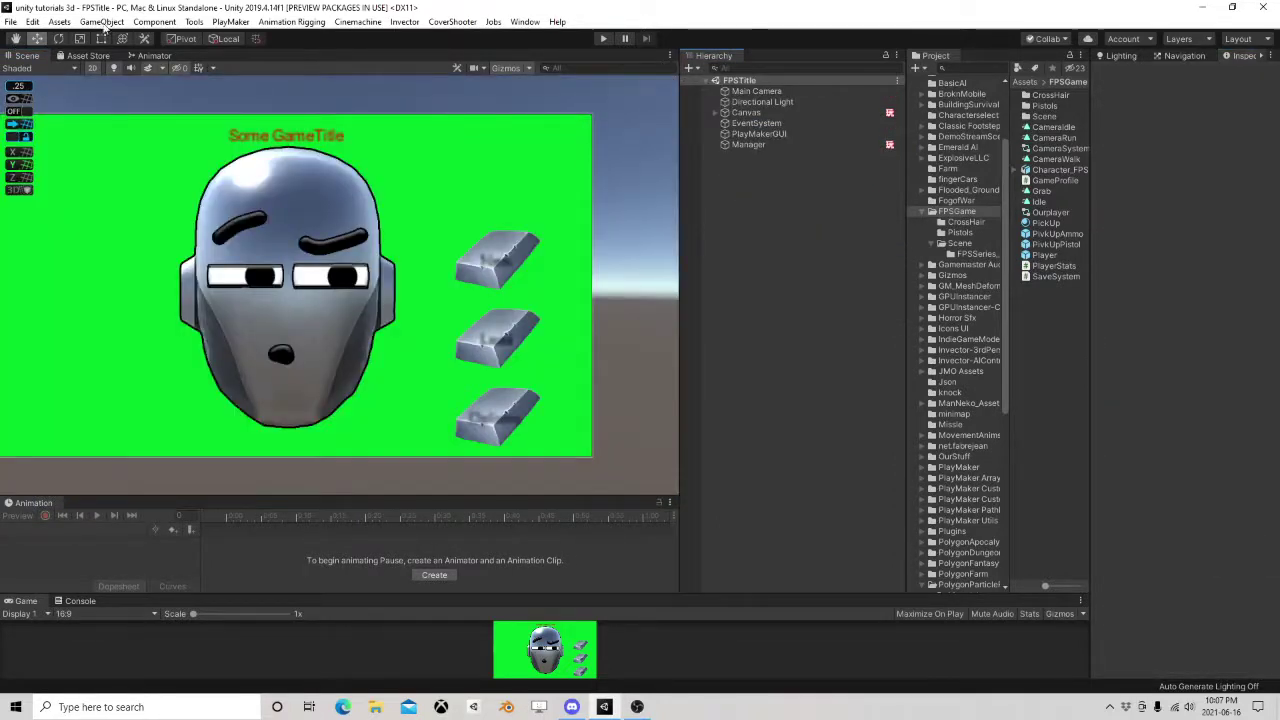
Run the title scene, enlarge the Game view and start a new game.
click(604, 38)
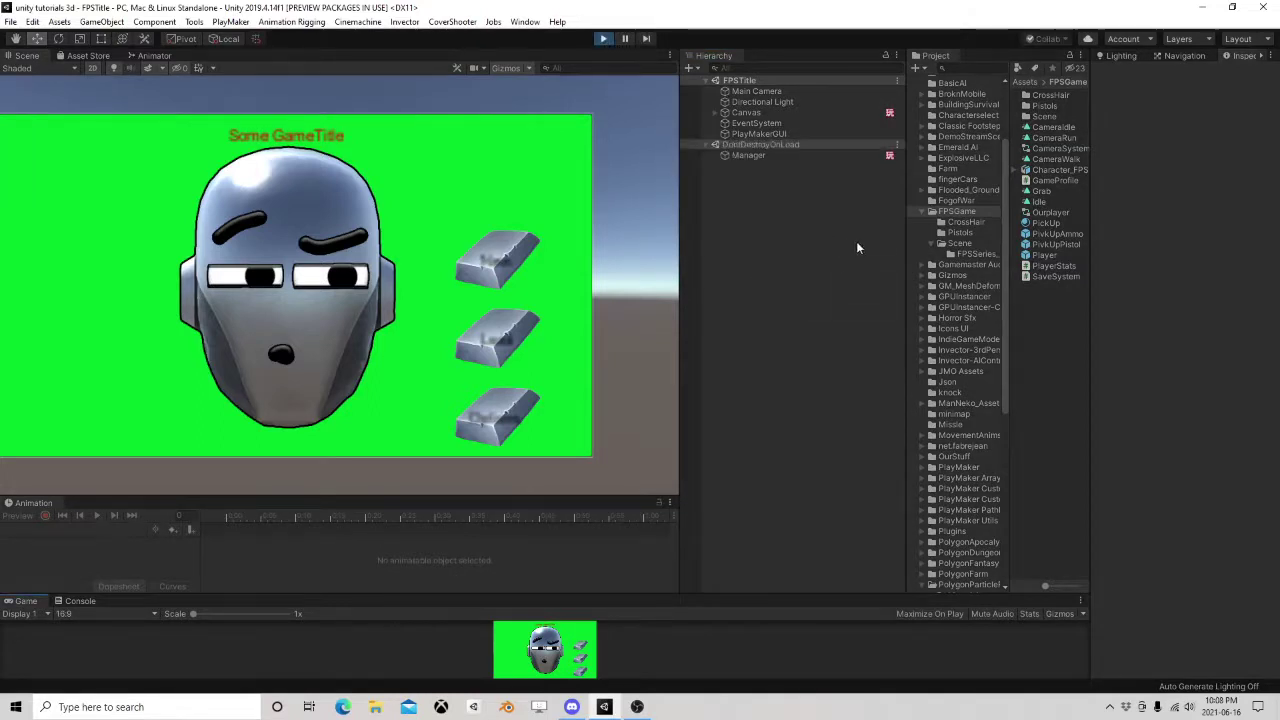
drag(471, 594, 439, 344)
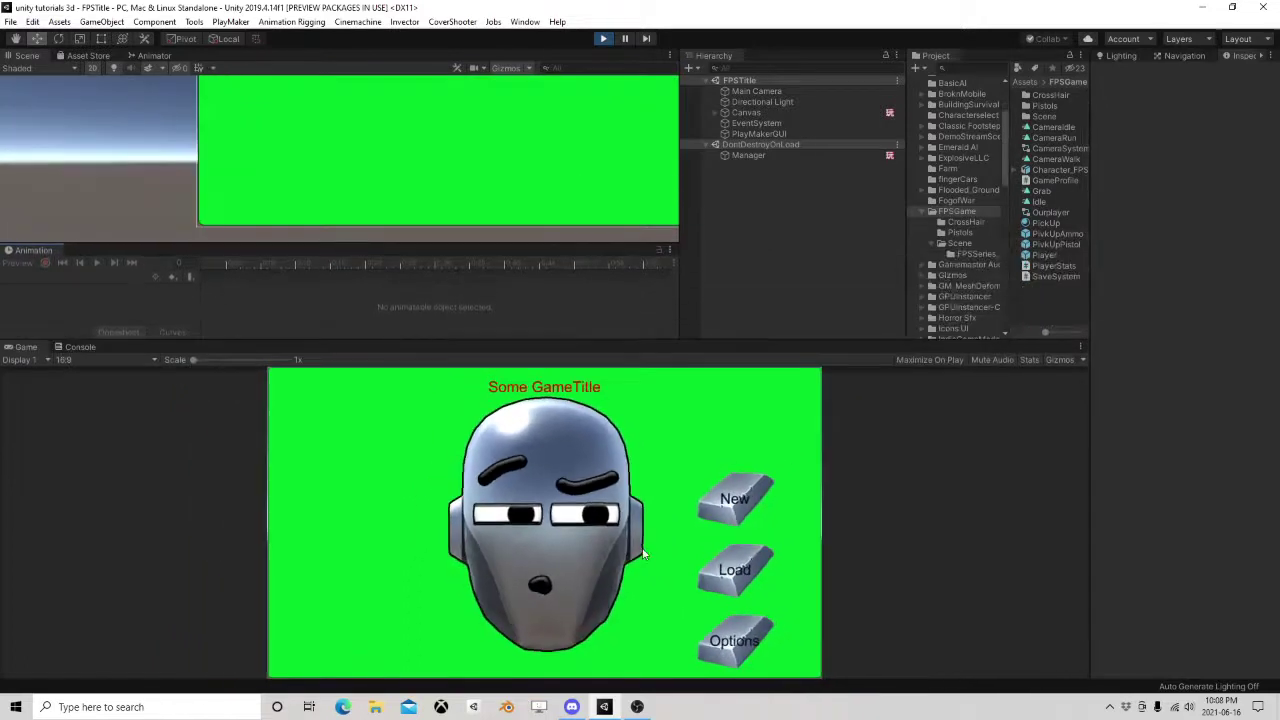
click(742, 498)
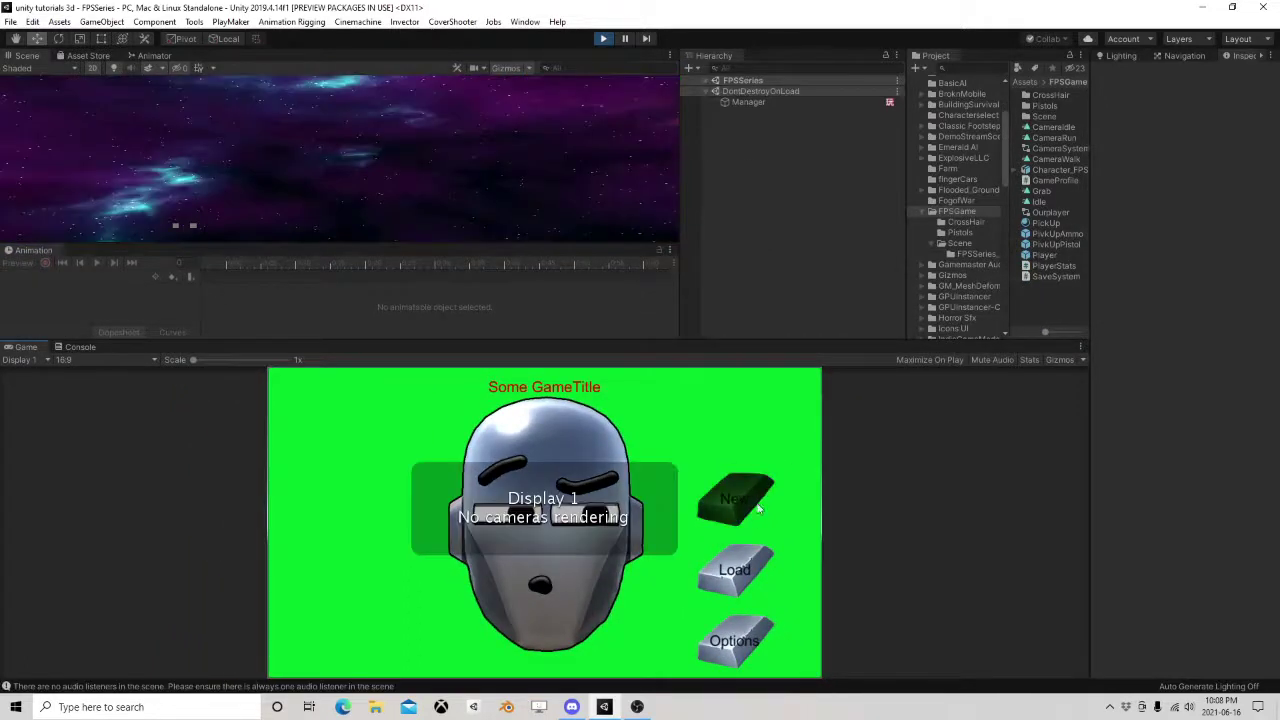
Inspect the Manager object's Manager FSM during play to see its active state, and stop the game.
click(749, 103)
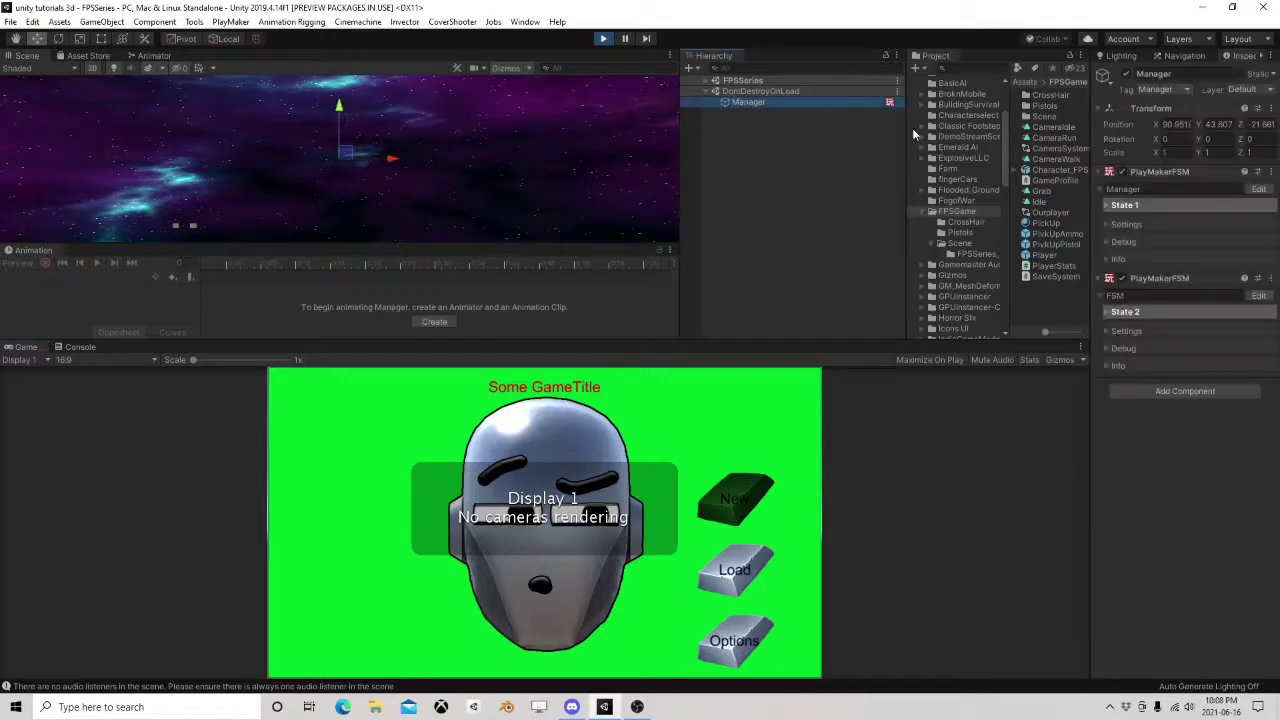
click(1258, 189)
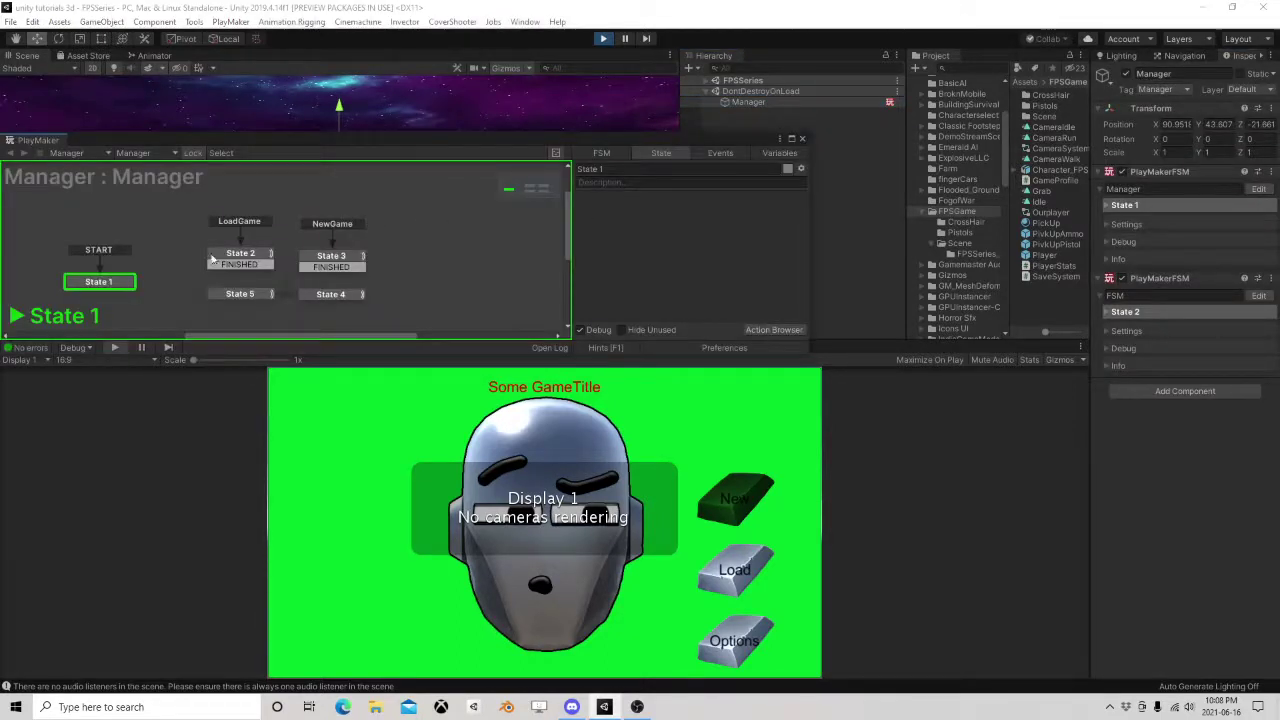
click(112, 285)
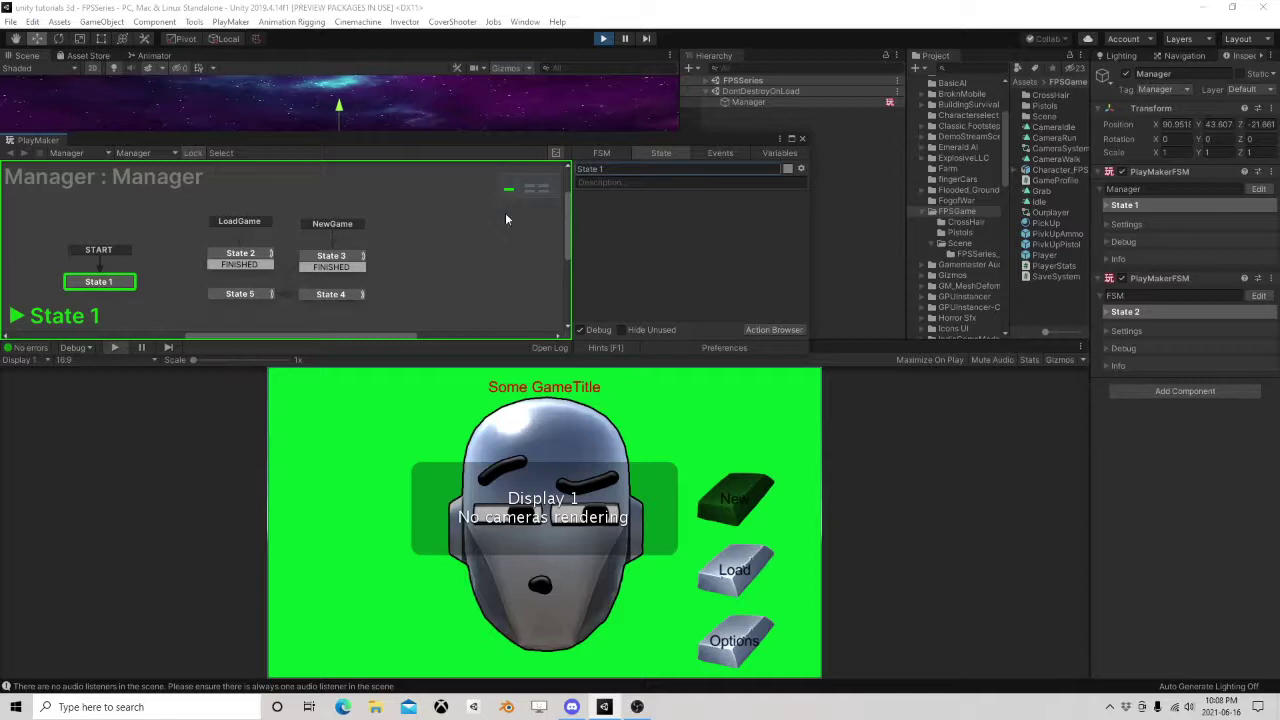
scroll(393, 257, down, 2)
mouse_move(389, 260)
middle_down()
mouse_move(408, 195)
mouse_move(389, 250)
middle_up()
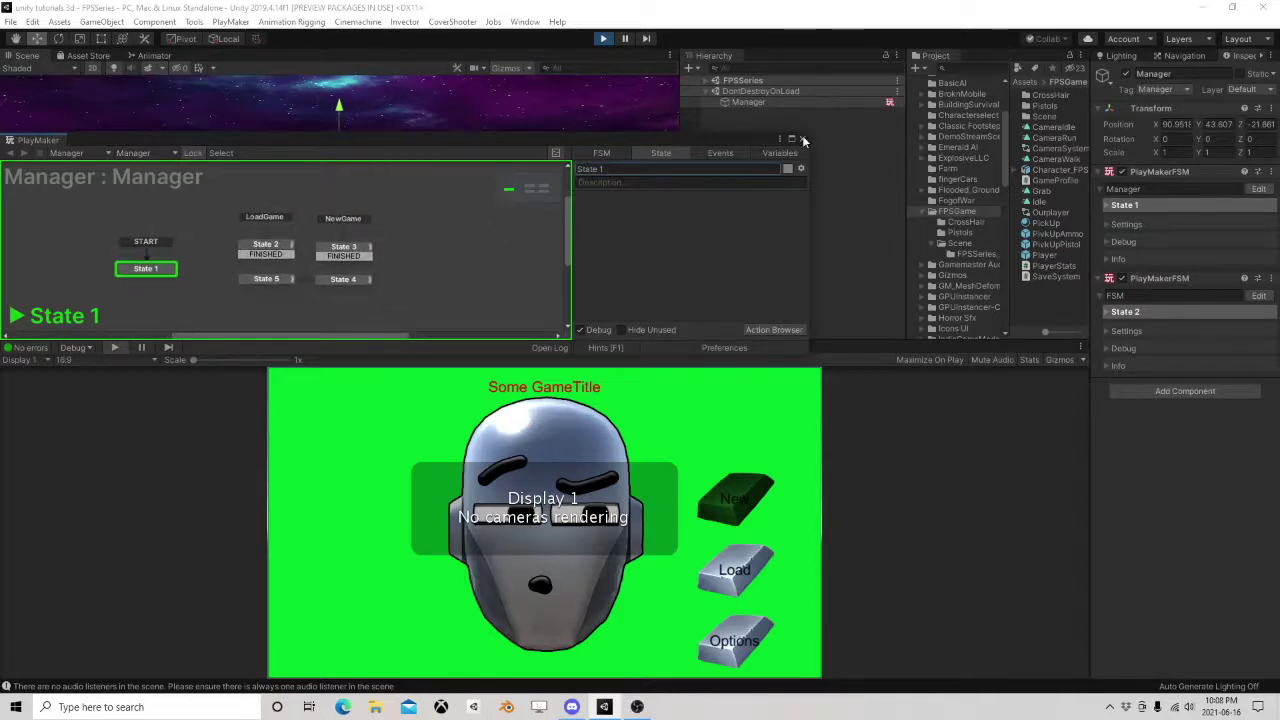
click(803, 140)
click(600, 38)
Delete the Load Scene action from State 2, the New button's target state, in the Canvas TitleManager FSM.
click(746, 105)
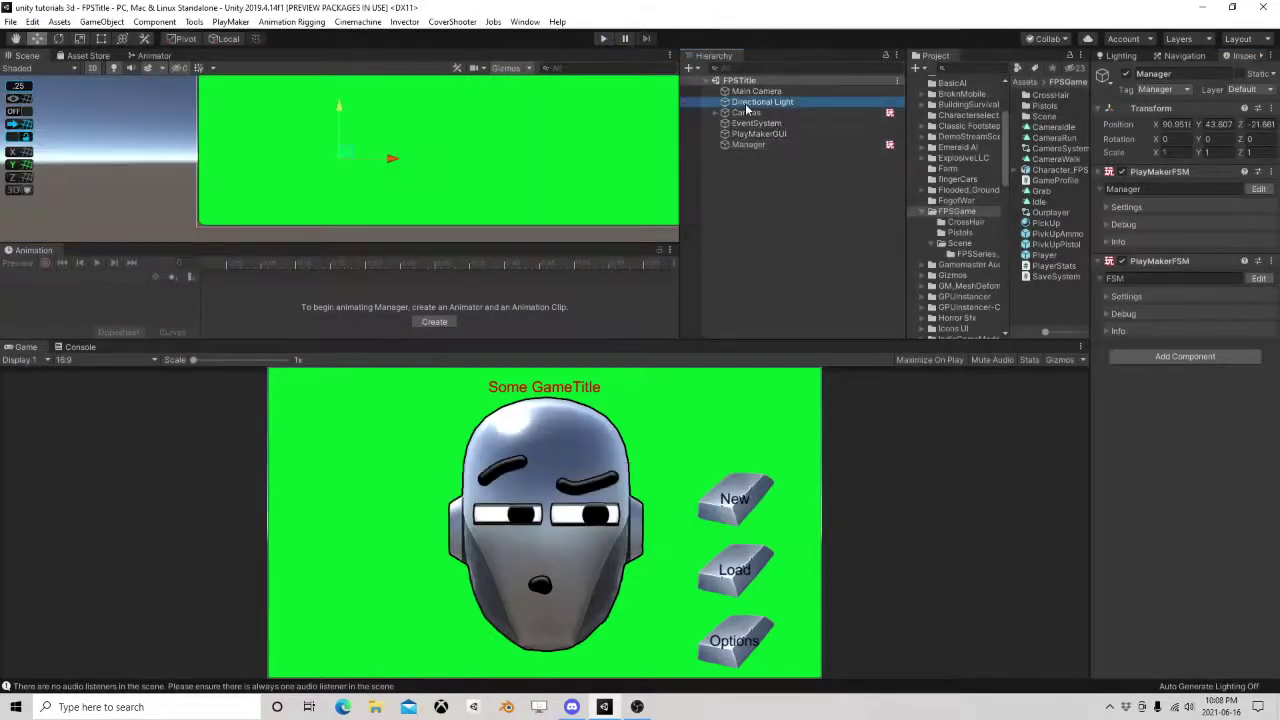
click(746, 112)
scroll(1204, 453, down, 5)
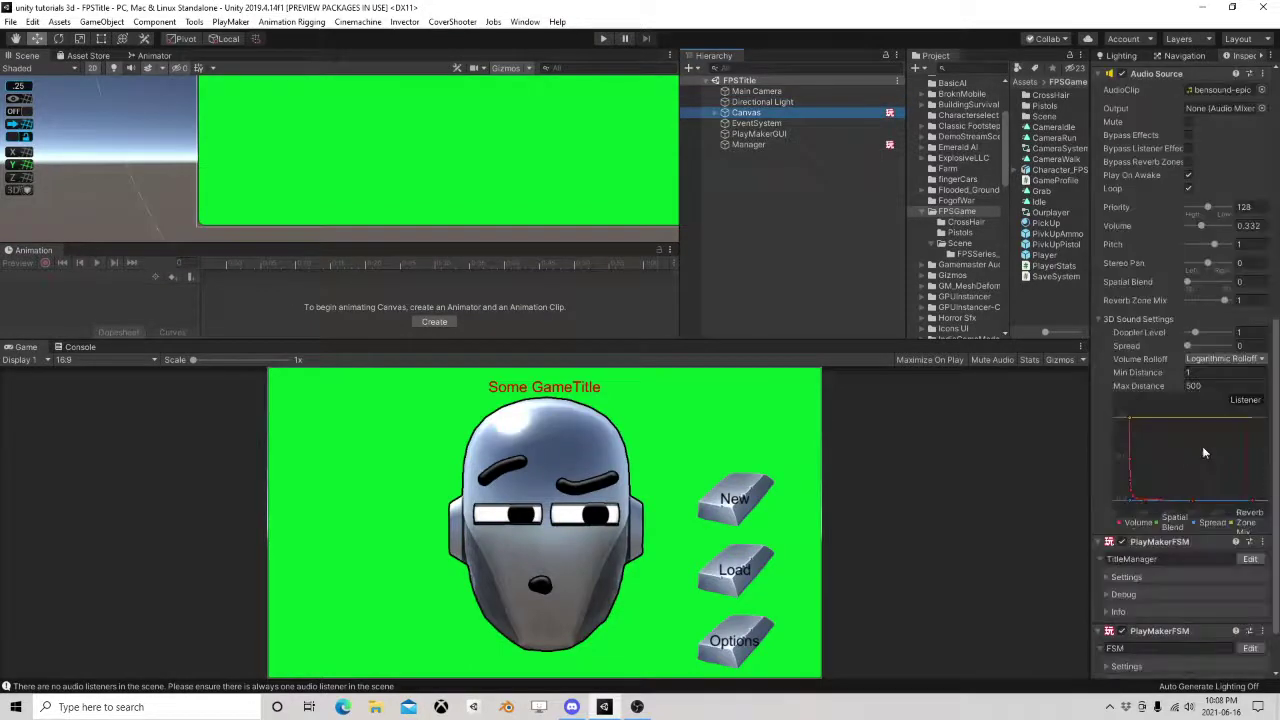
click(1250, 559)
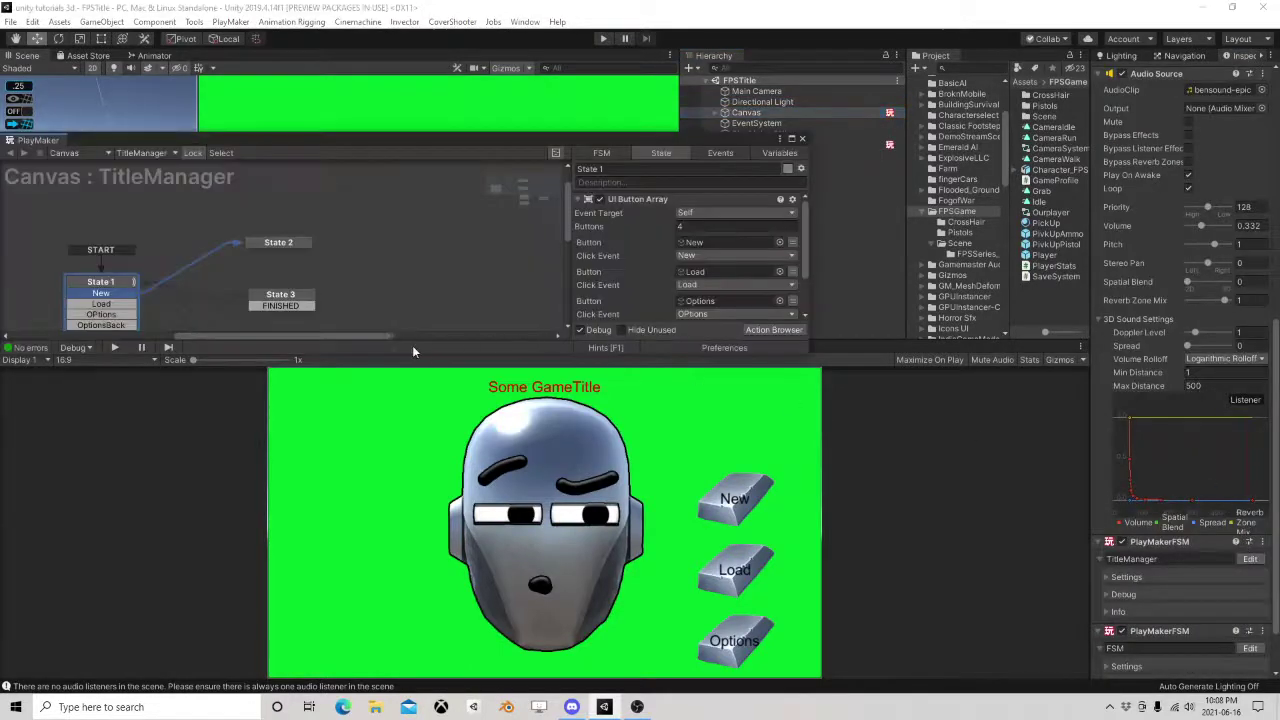
click(345, 233)
click(352, 263)
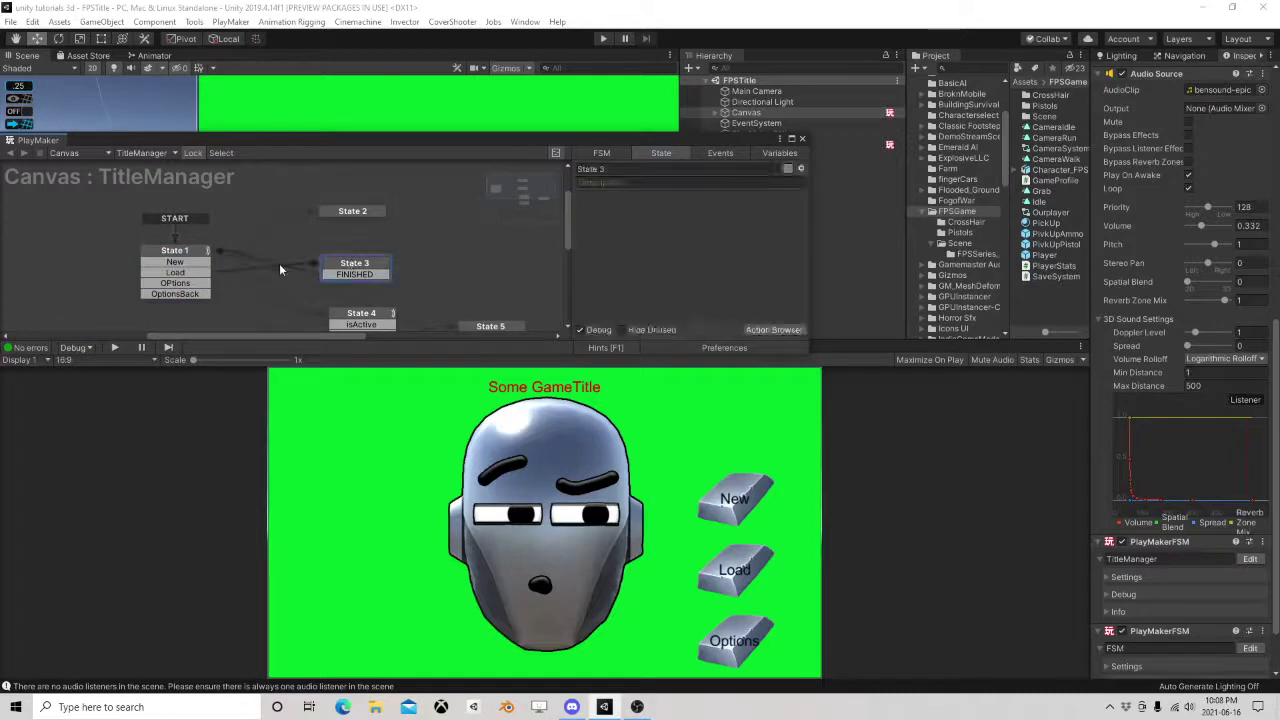
click(355, 210)
click(191, 264)
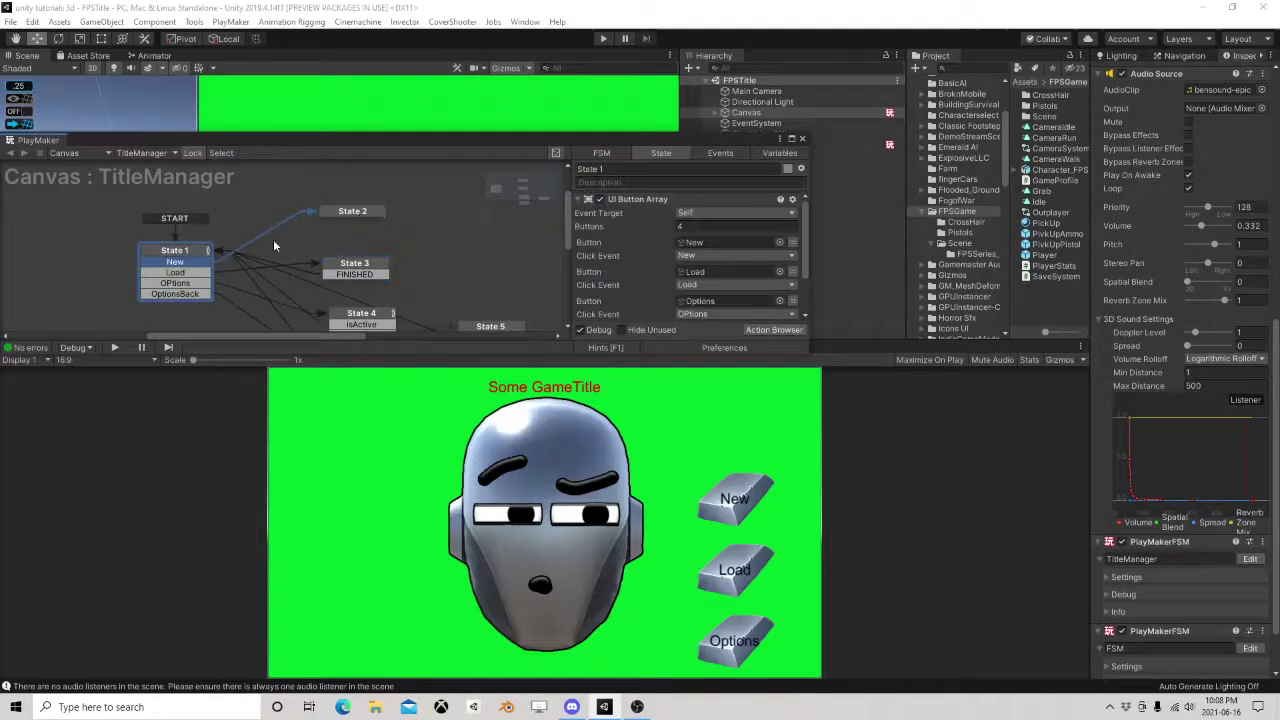
click(354, 212)
click(625, 203)
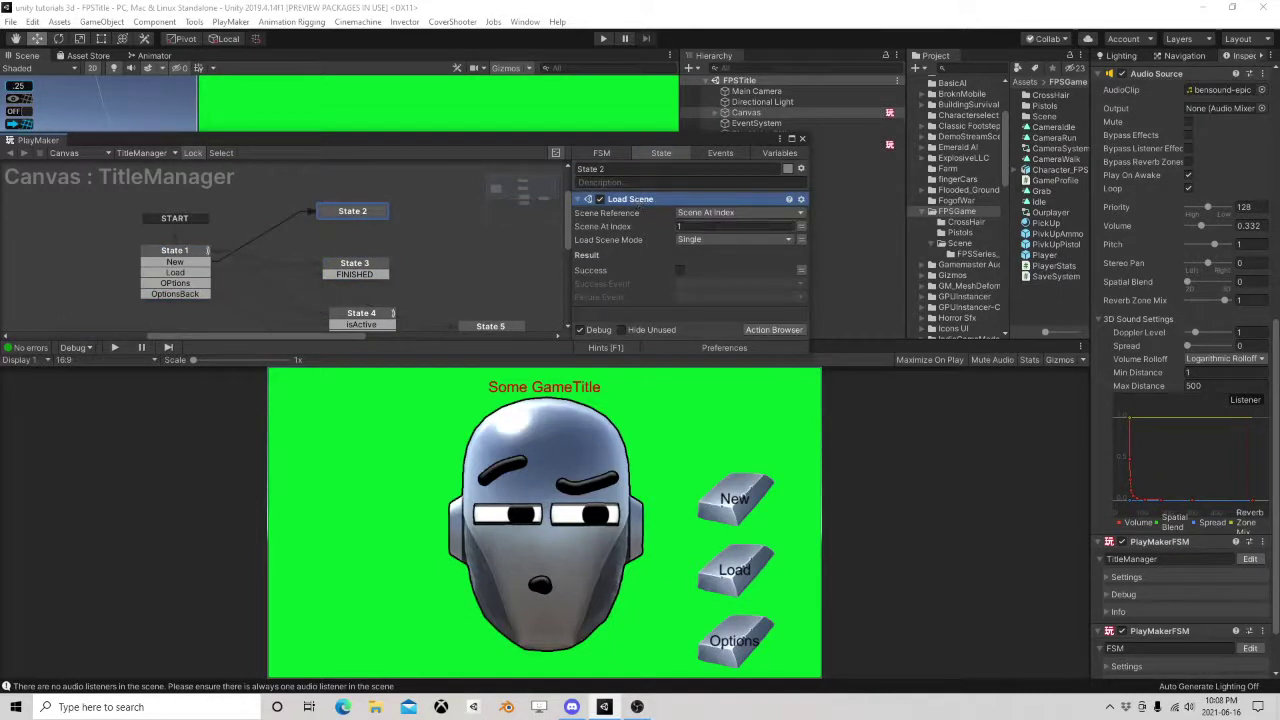
key(Delete)
Add a Find Game Object action to State 2 of the Canvas TitleManager FSM.
click(772, 330)
text(get)
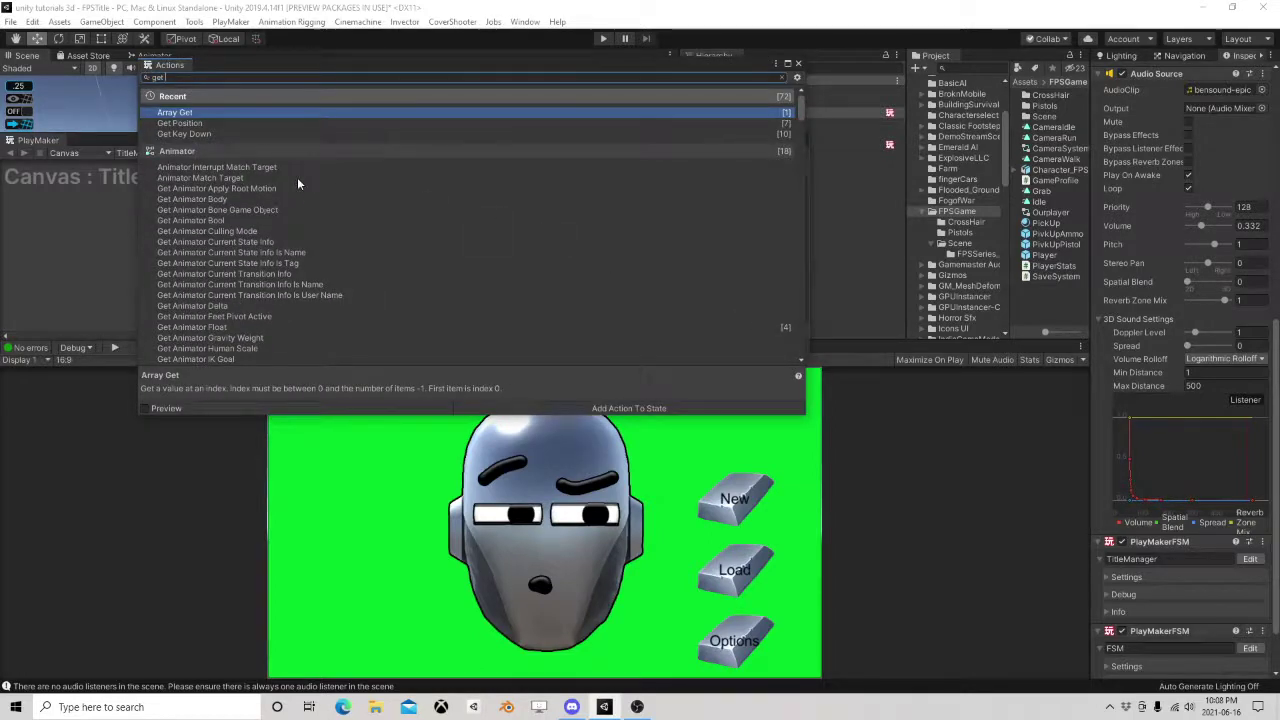
text( obj)
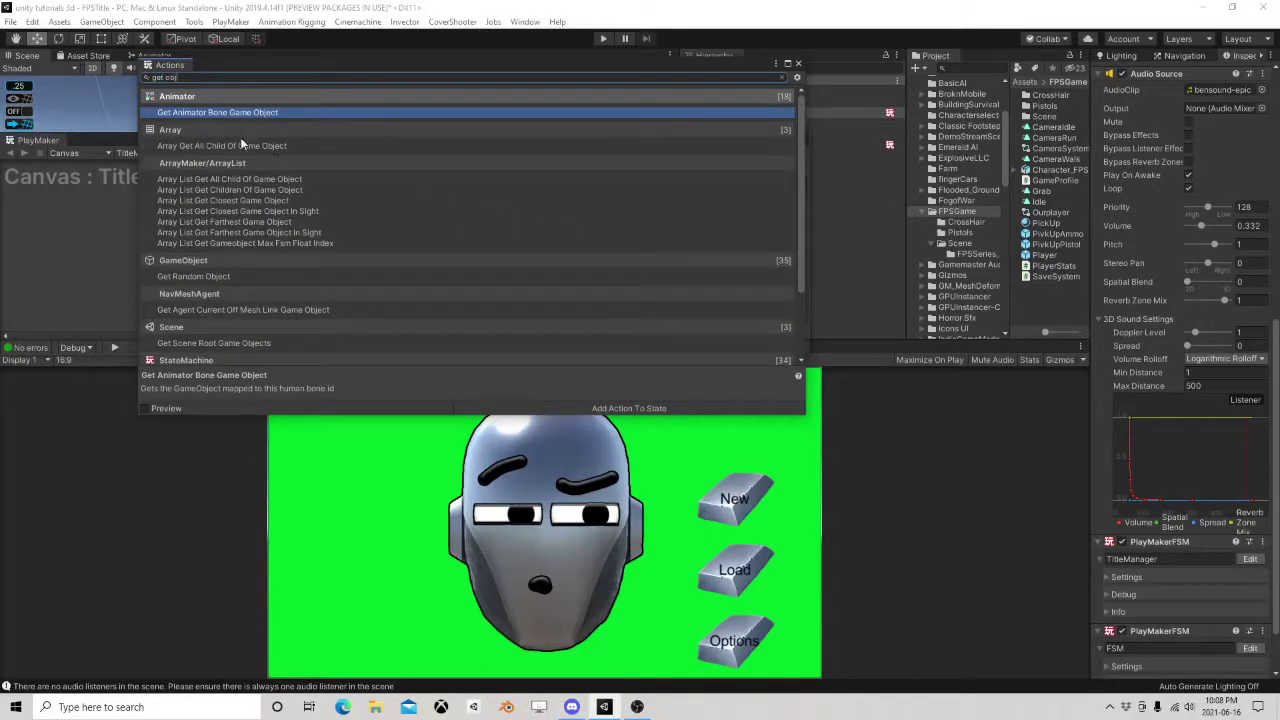
text(find)
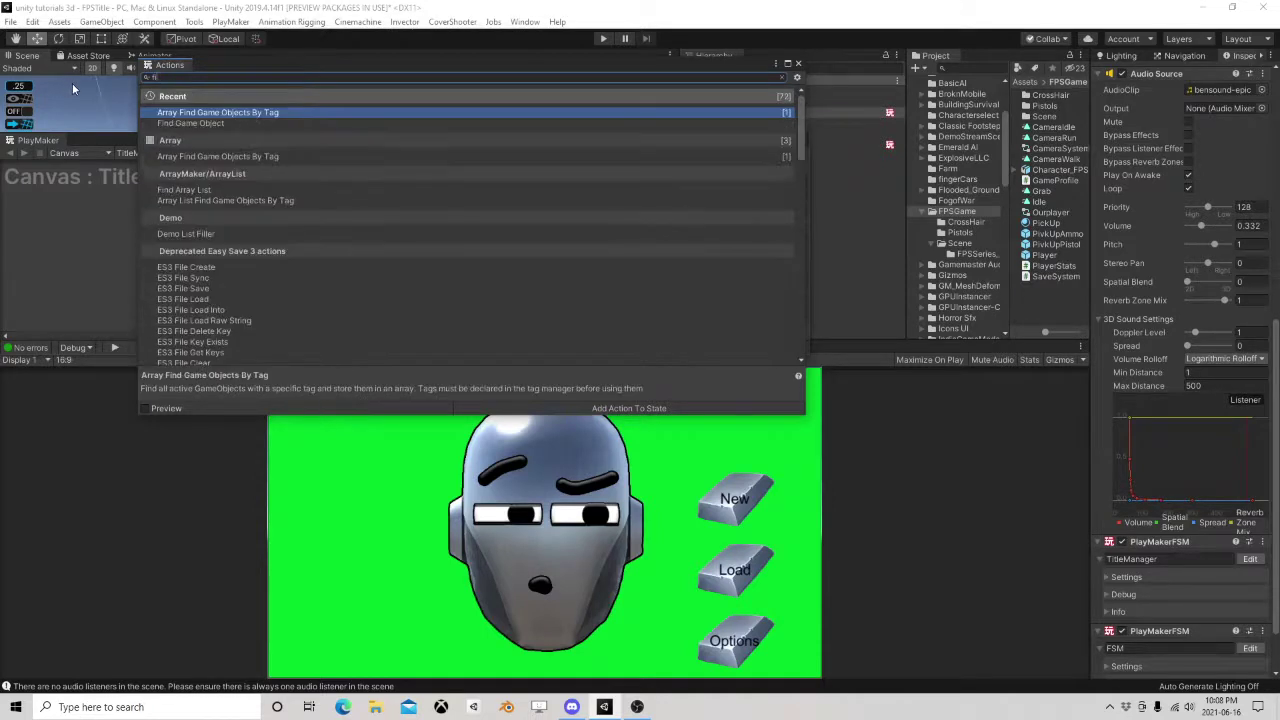
double_click(220, 125)
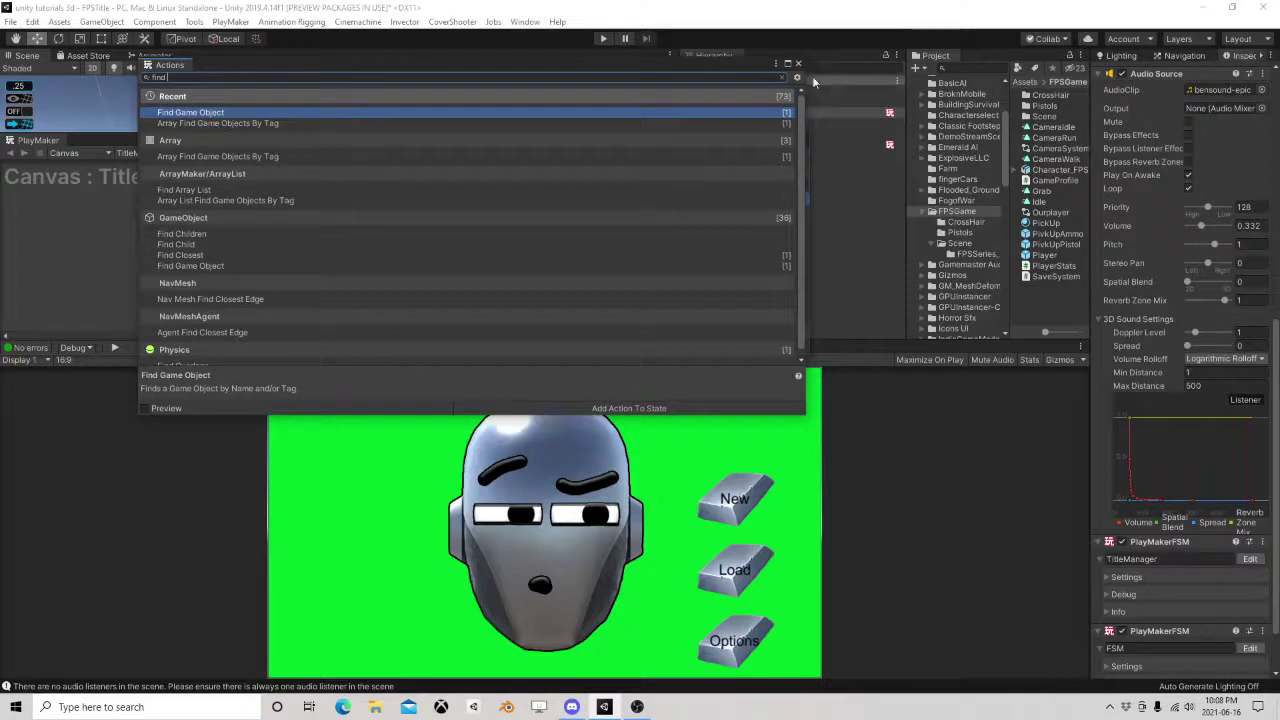
click(798, 63)
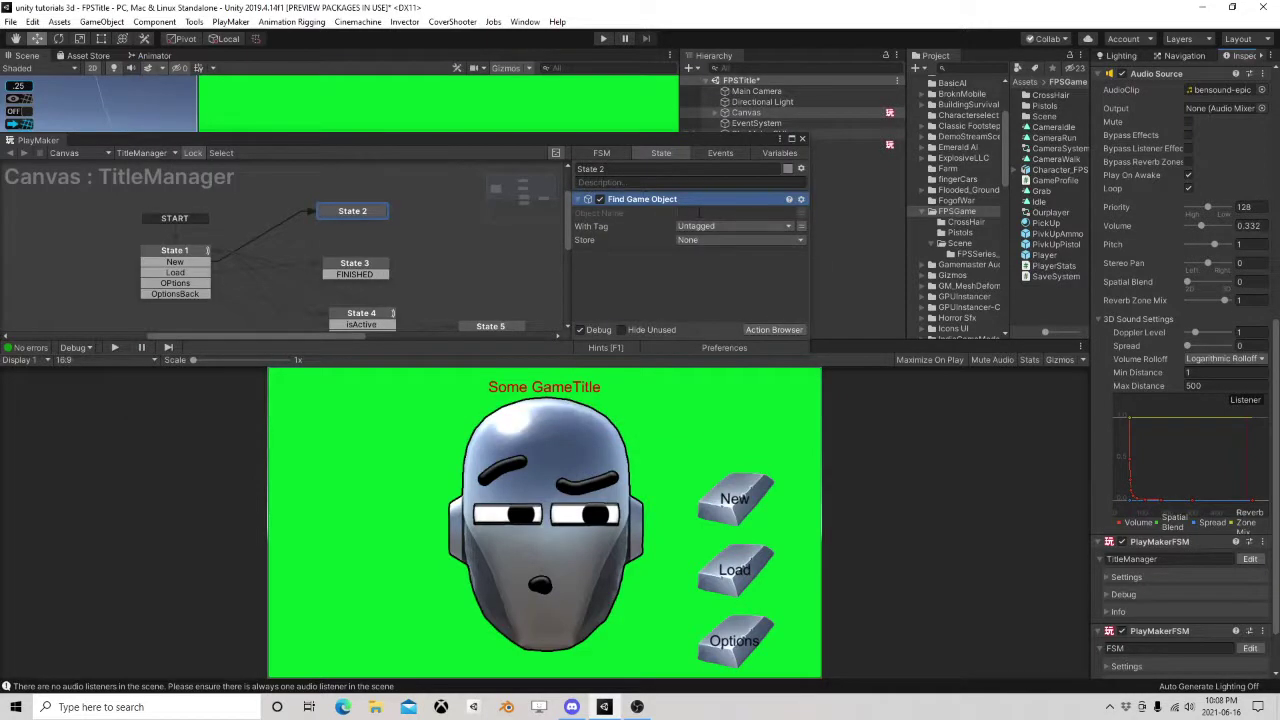
Set Find Game Object to look for the name Manager with the tag Manager, storing it in a new variable named Manager.
click(700, 212)
text(Mana)
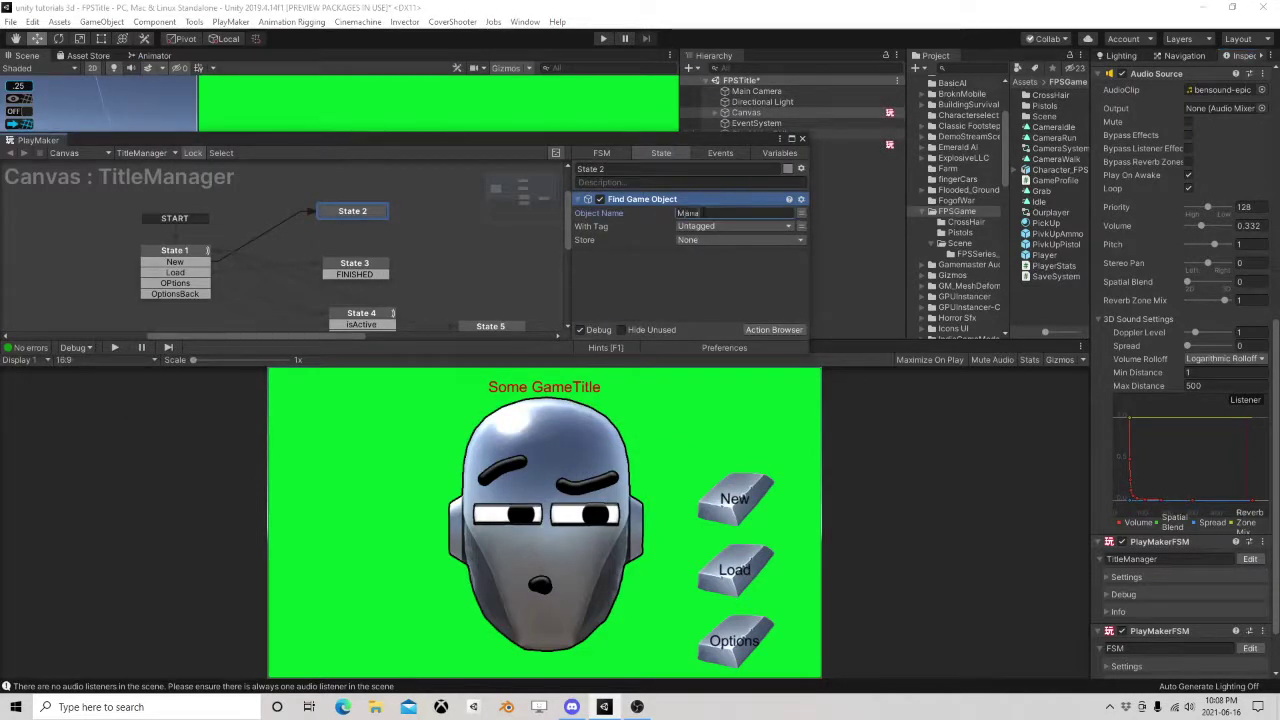
text(ger)
click(700, 226)
click(730, 402)
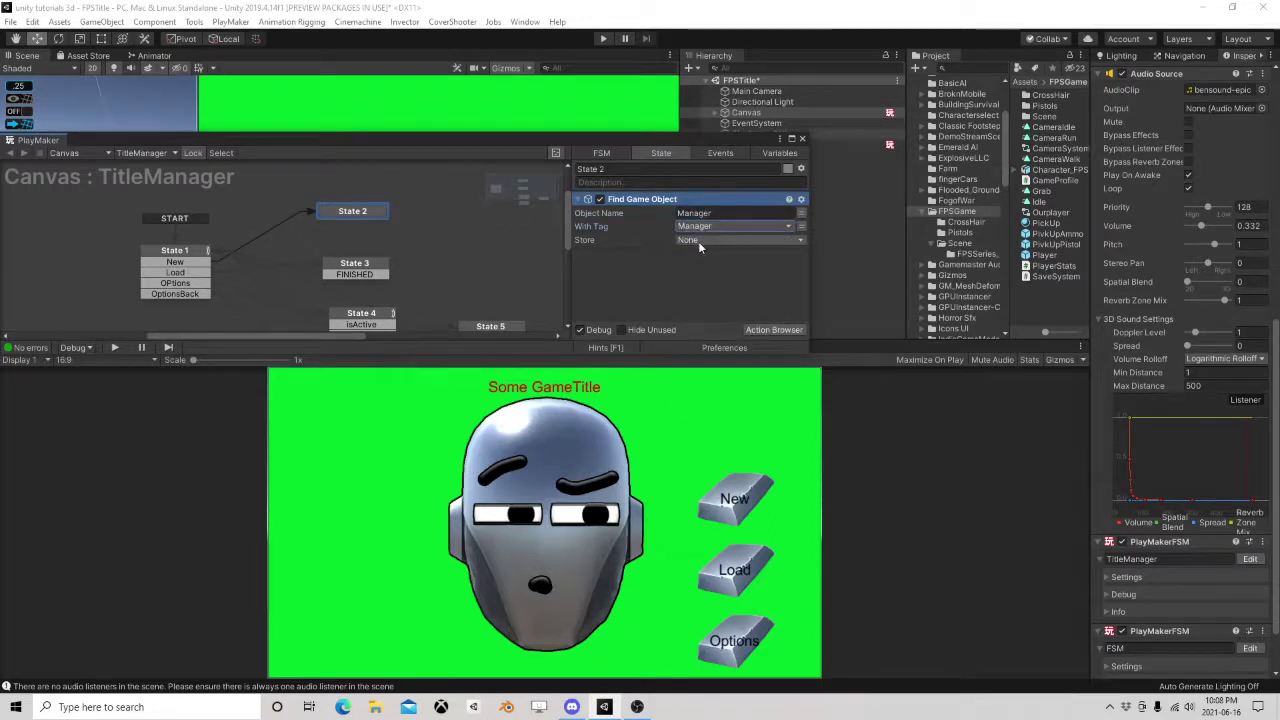
click(698, 240)
click(758, 287)
text(Manager)
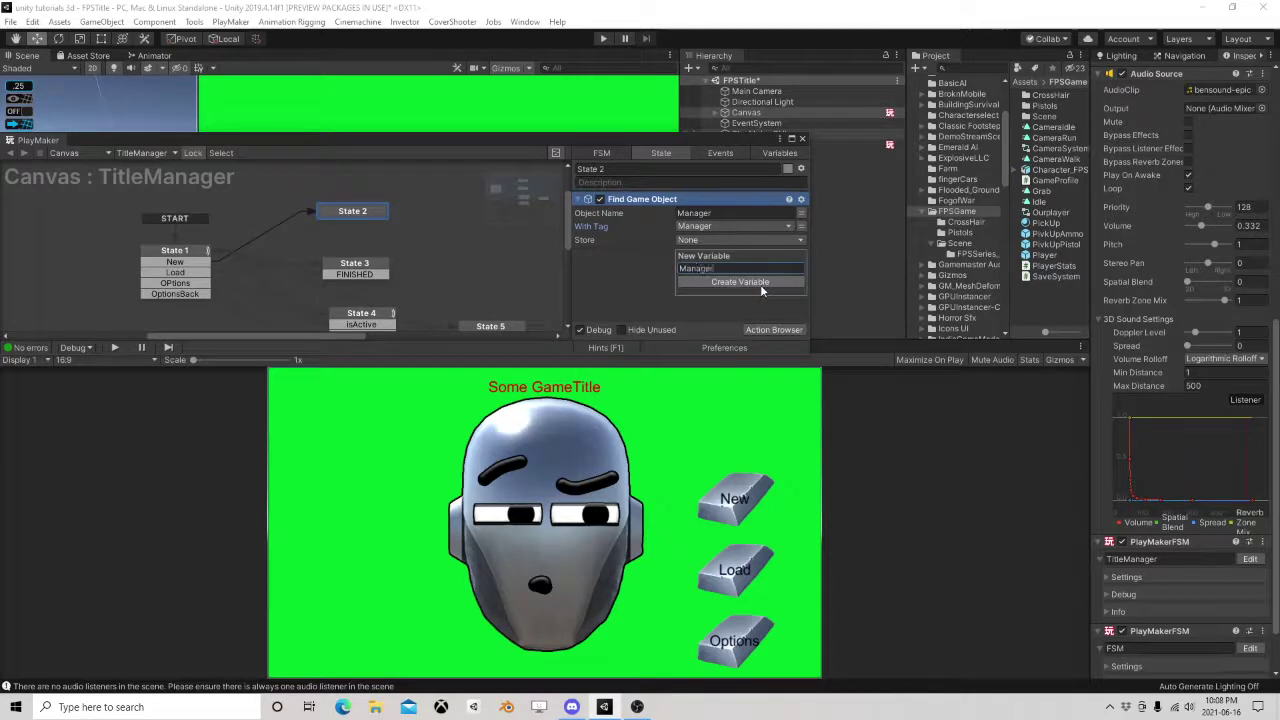
click(760, 286)
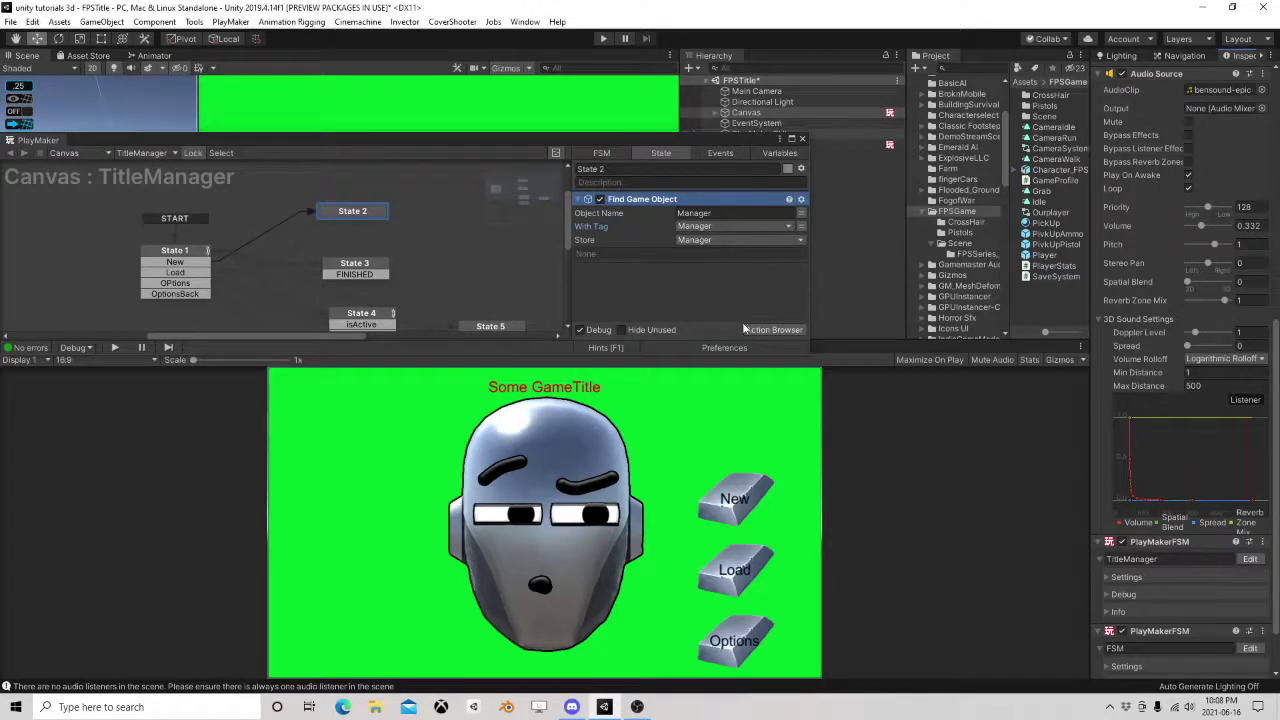
Add a Send Event action to State 2 and place it below the Find Game Object action.
click(773, 330)
text(send)
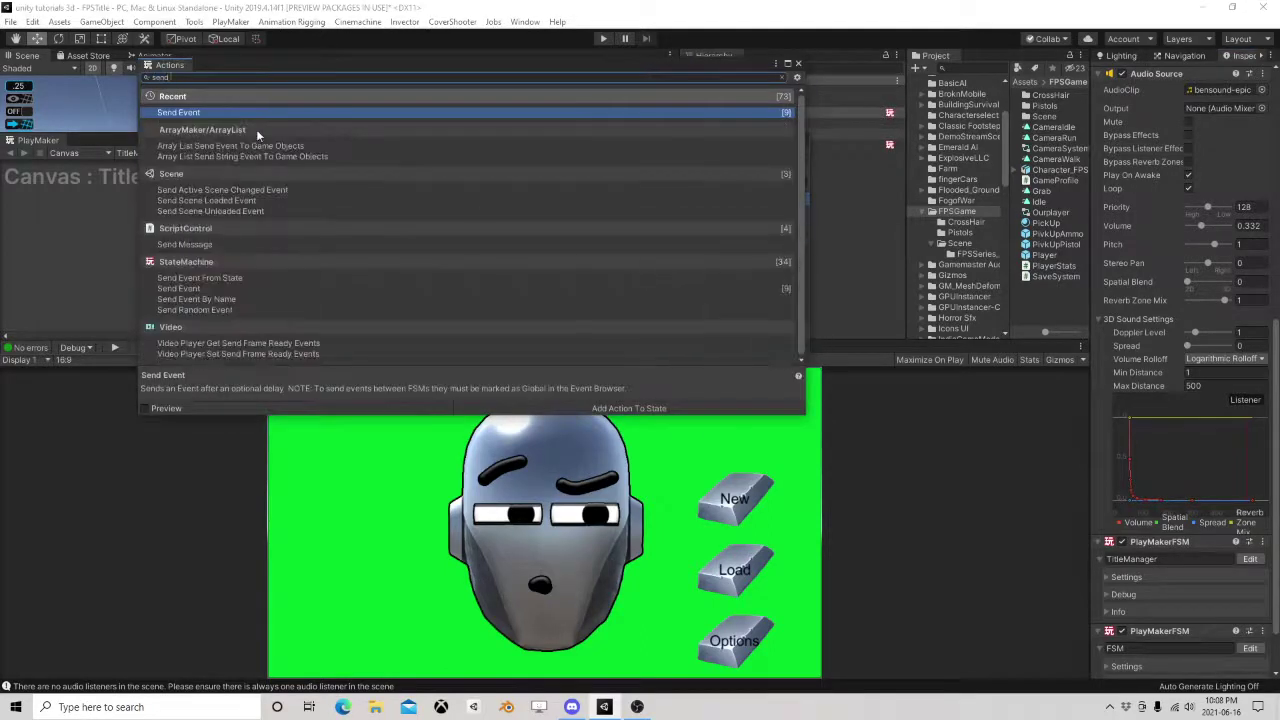
click(797, 64)
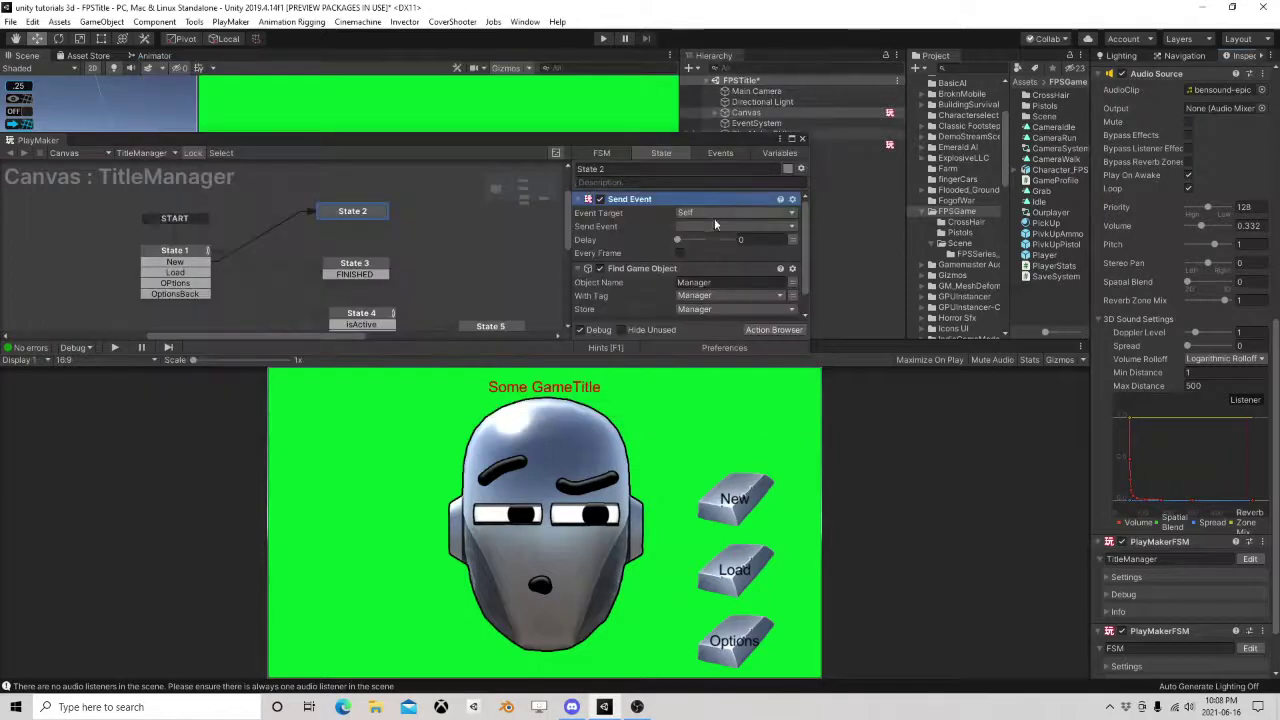
right_click(662, 201)
click(711, 354)
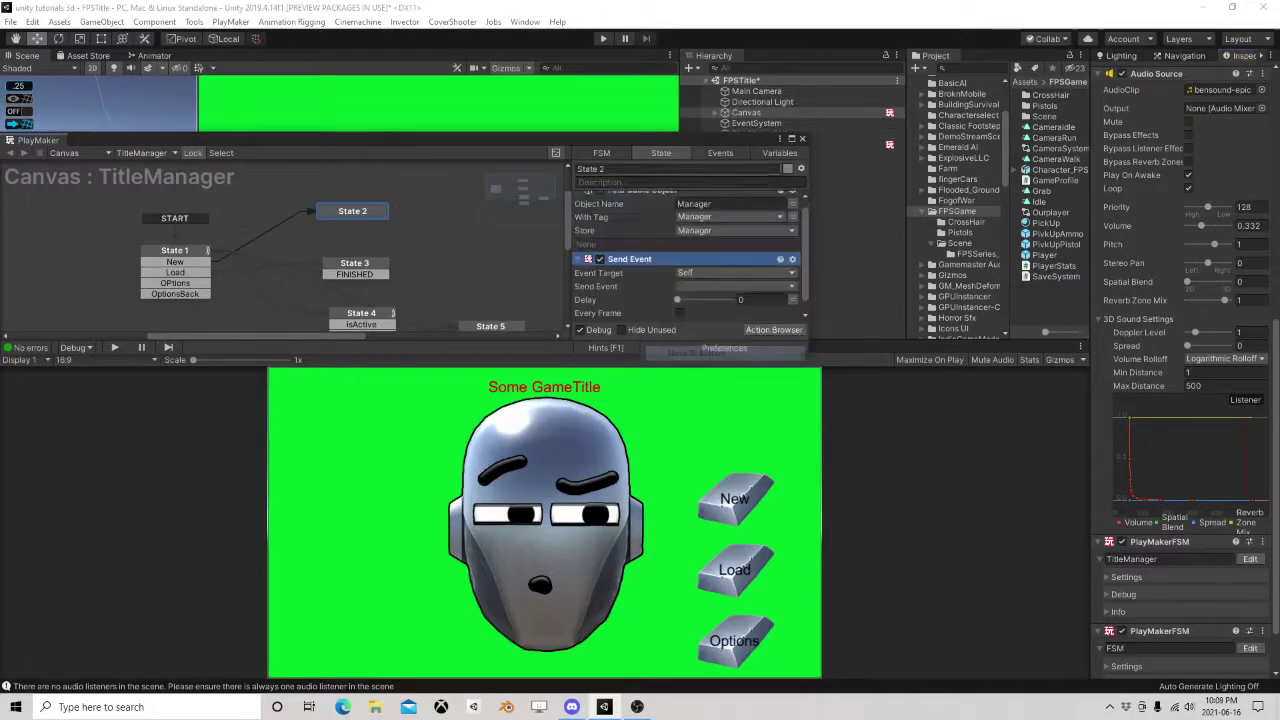
Set the Send Event target to Game Object FSM, specifying the scene's Manager object and its Manager FSM.
drag(736, 142, 508, 78)
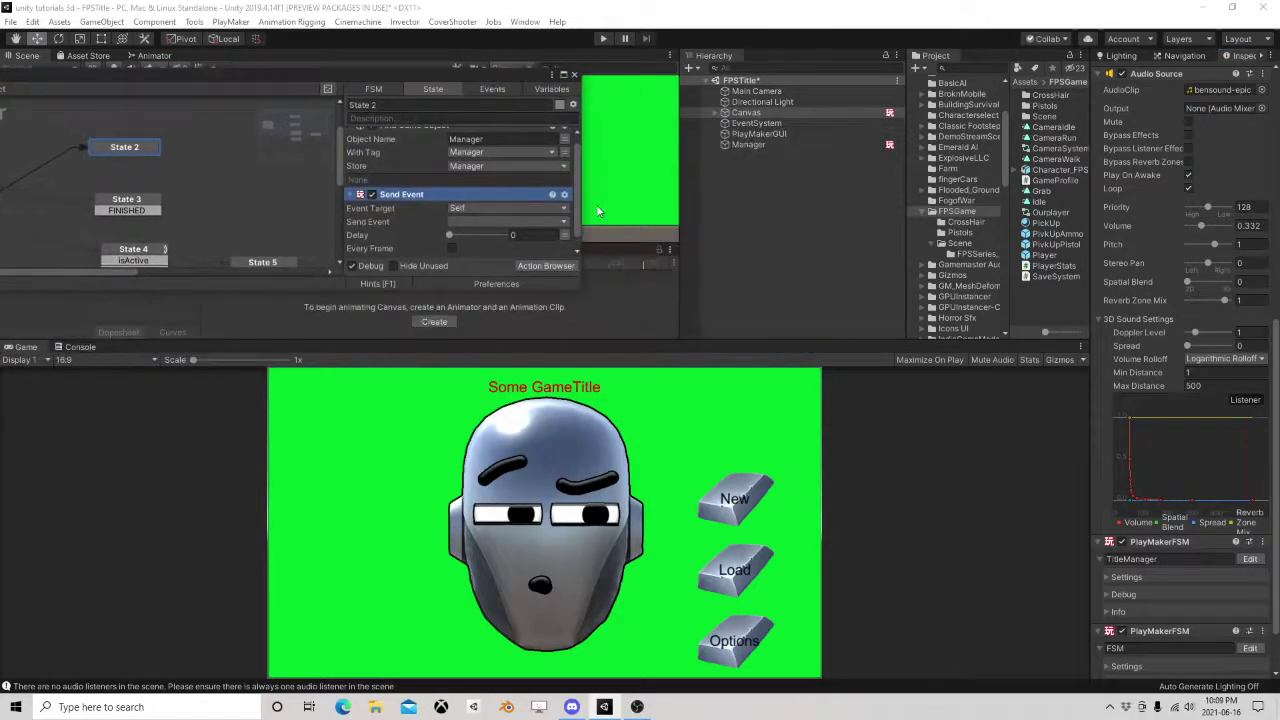
click(478, 214)
click(486, 251)
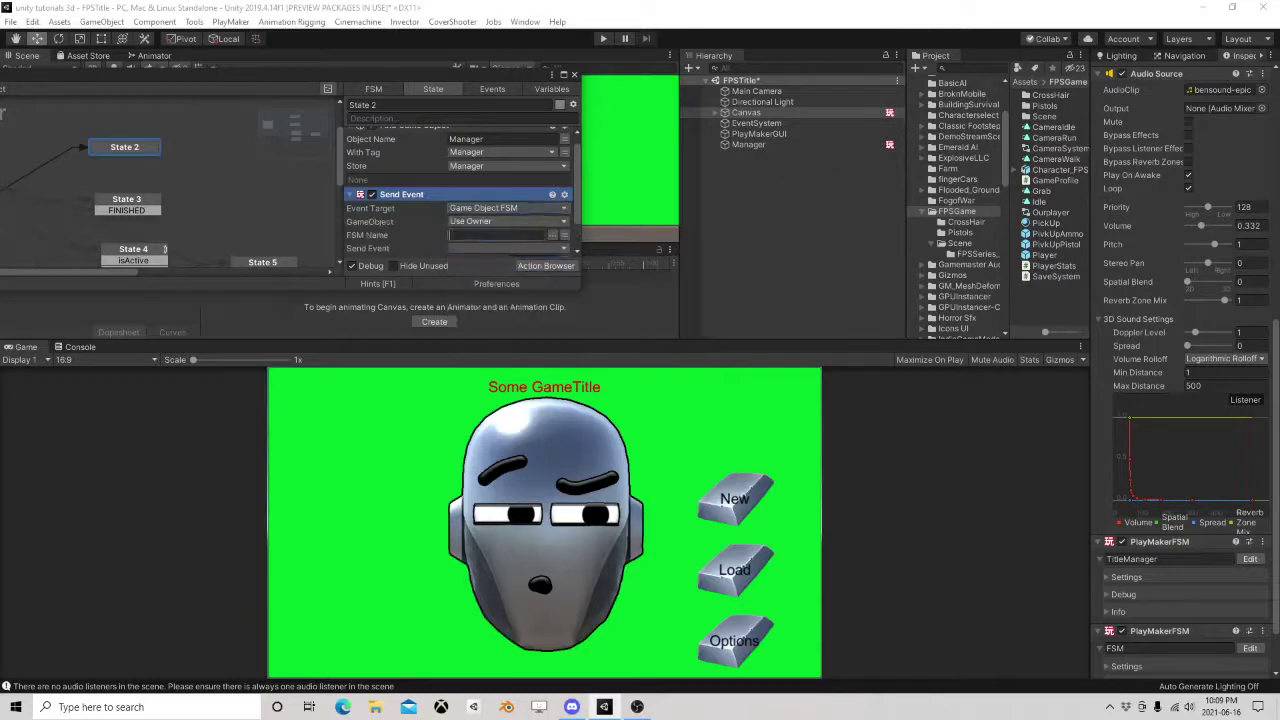
click(505, 221)
click(520, 249)
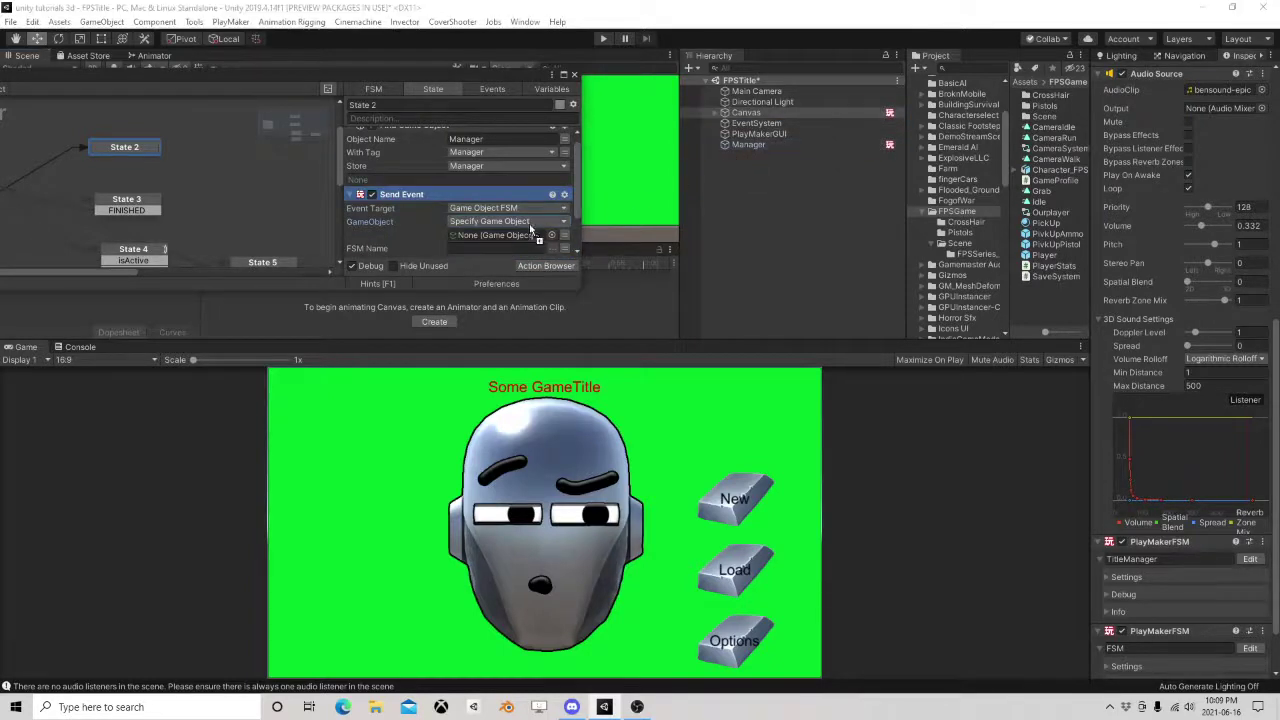
drag(531, 229, 525, 236)
click(554, 249)
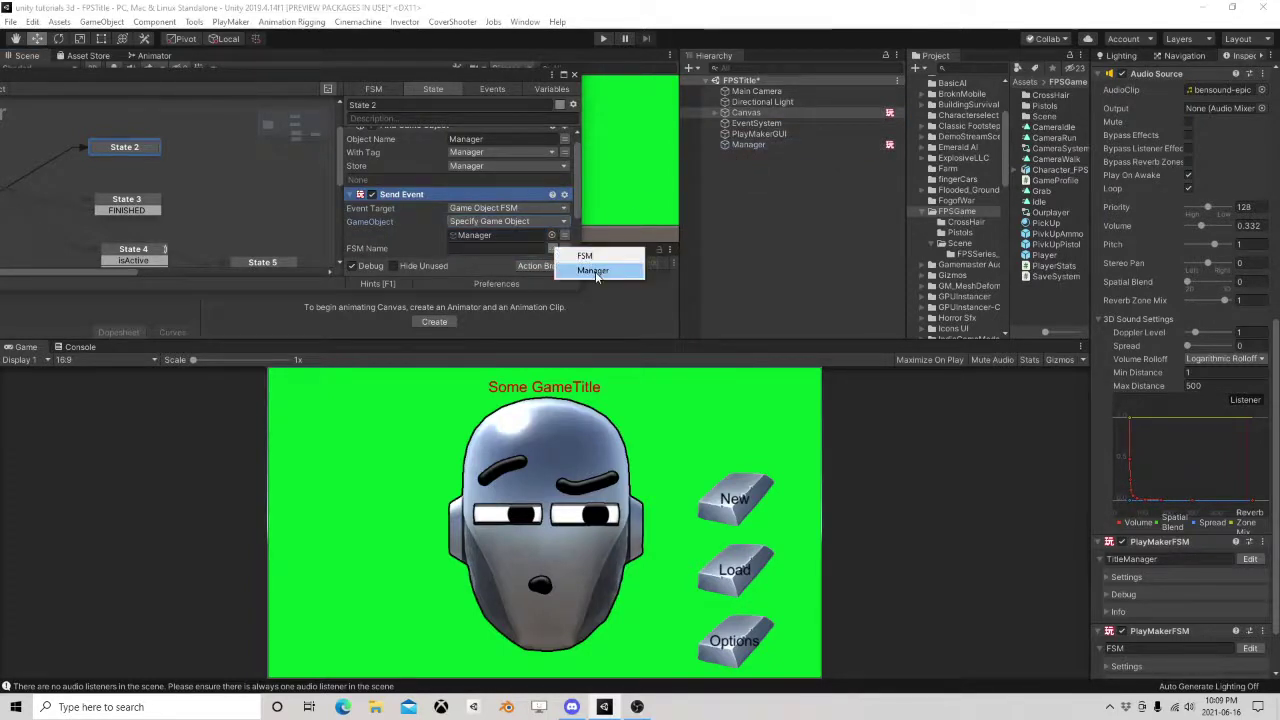
click(596, 271)
scroll(554, 251, down, 1)
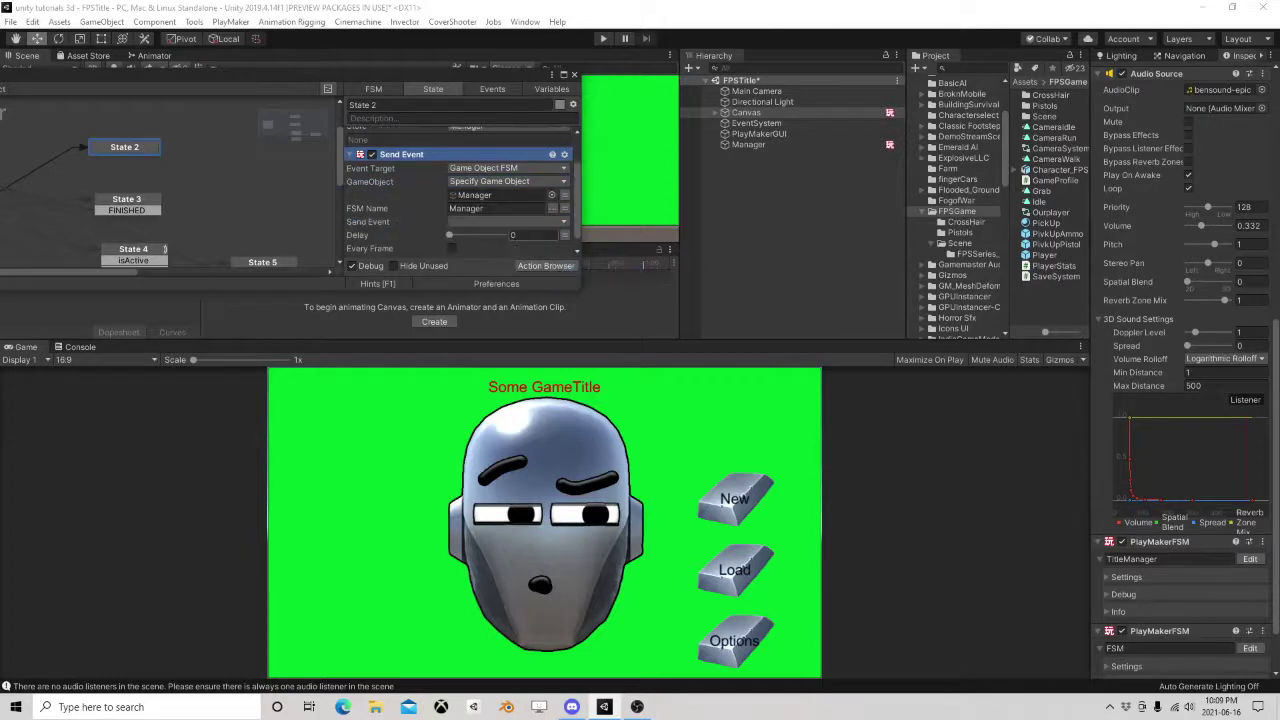
Set the event sent to NewGame and replace the specified game object with the Manager variable.
click(552, 222)
click(490, 251)
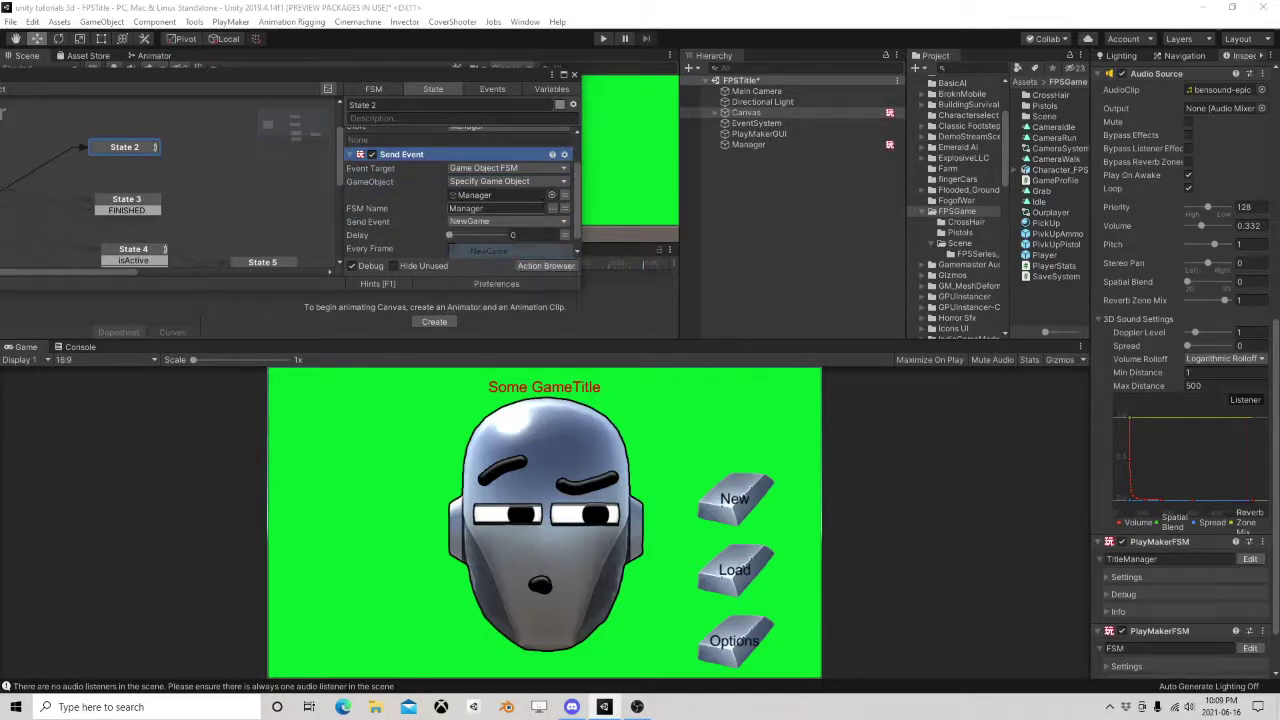
click(565, 195)
click(513, 197)
click(492, 223)
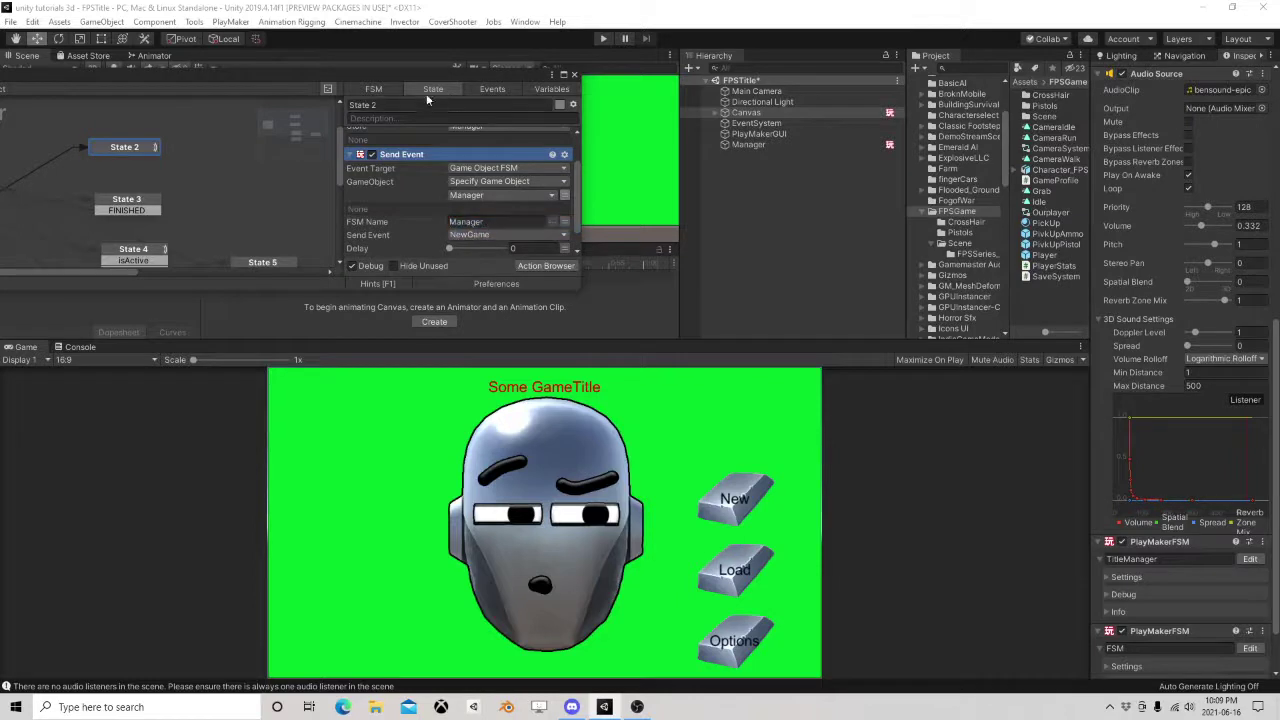
Copy the Find Game Object and Send Event actions from State 2 into State 3, the Load button's target state.
middle_drag(188, 190, 309, 179)
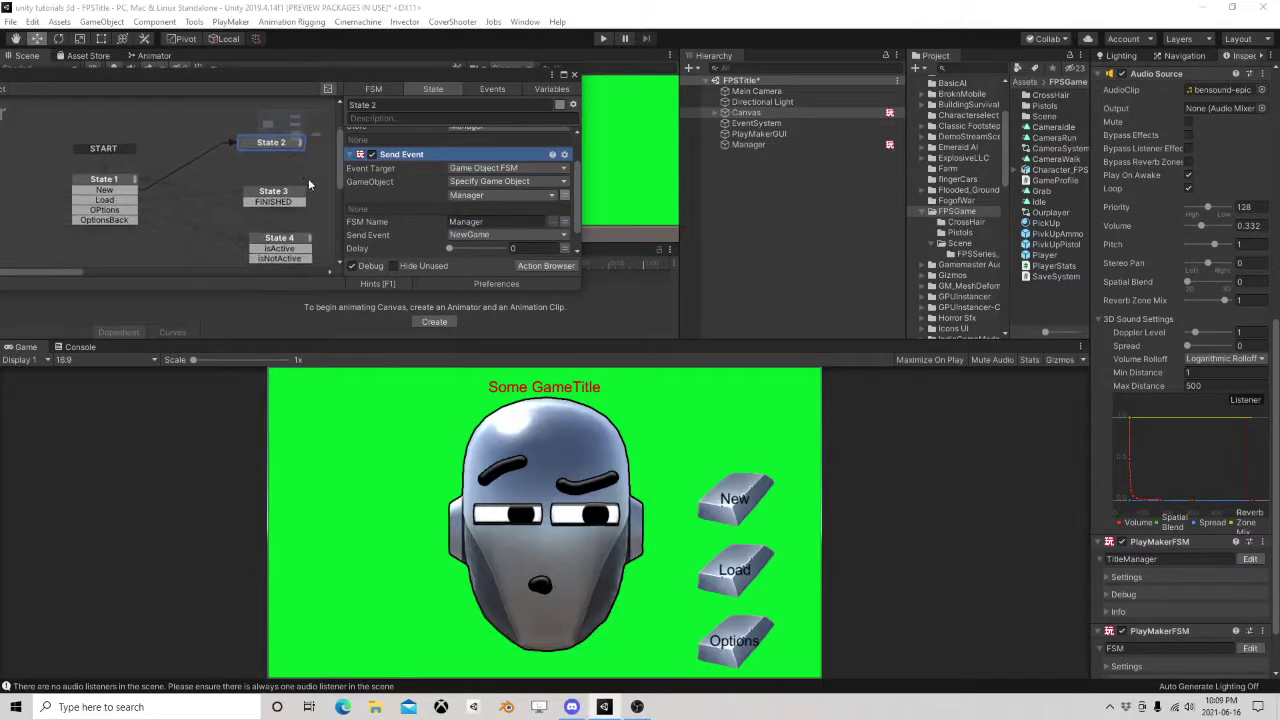
click(270, 200)
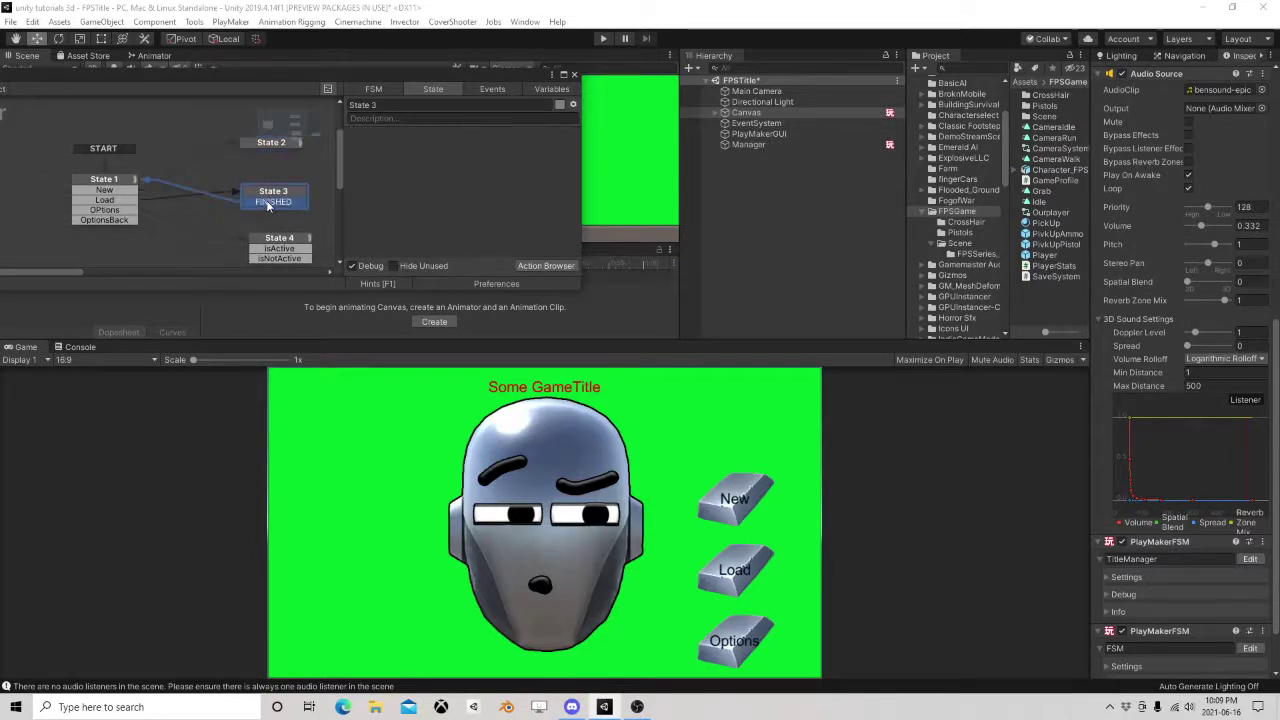
click(125, 203)
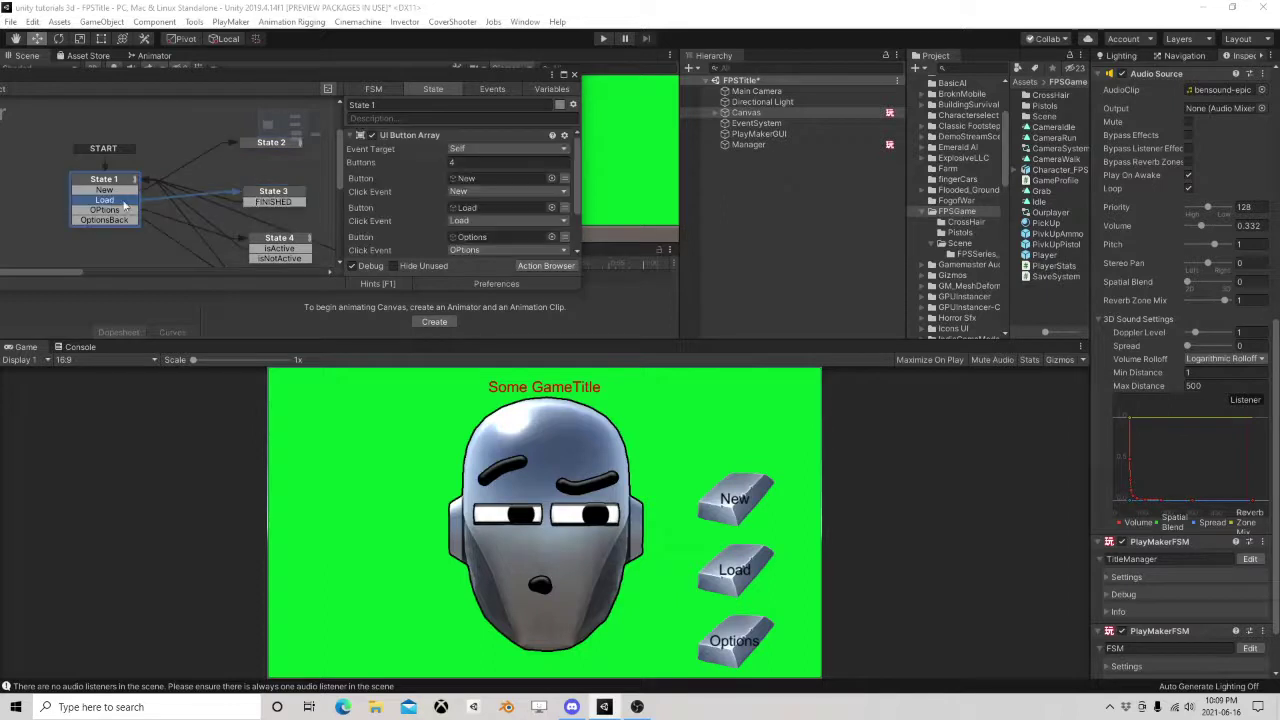
click(269, 195)
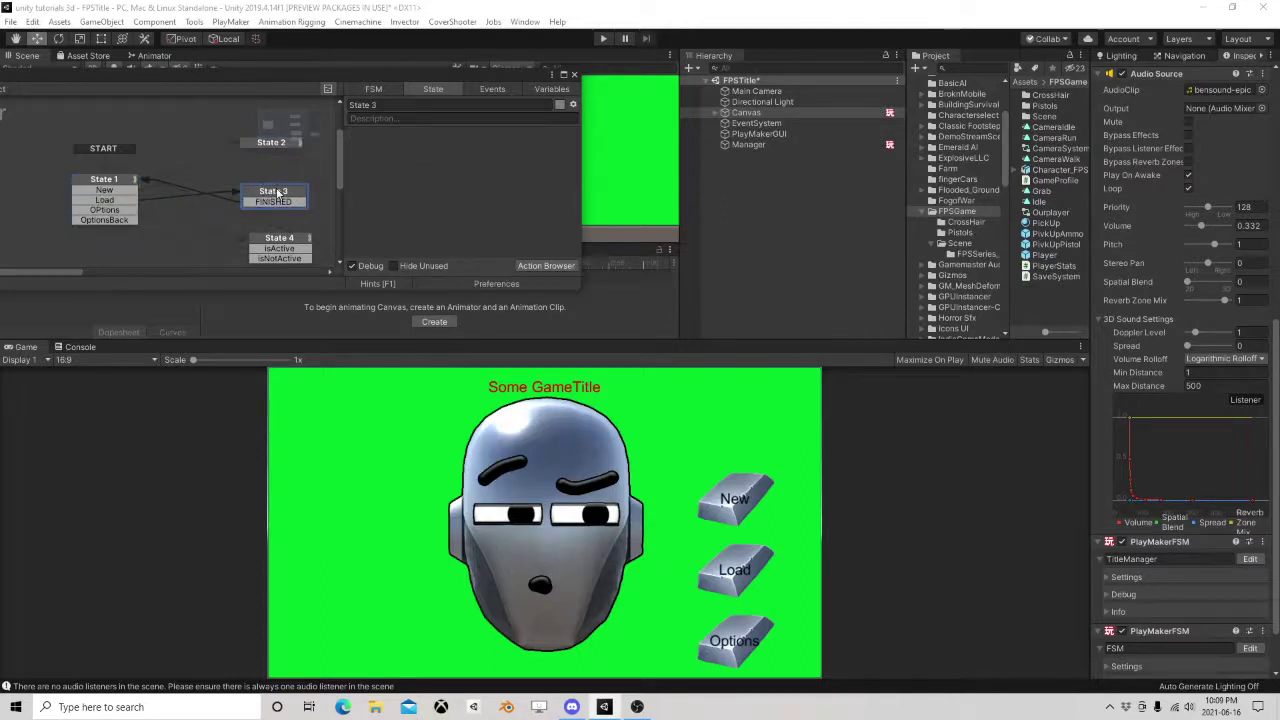
click(242, 145)
click(417, 140)
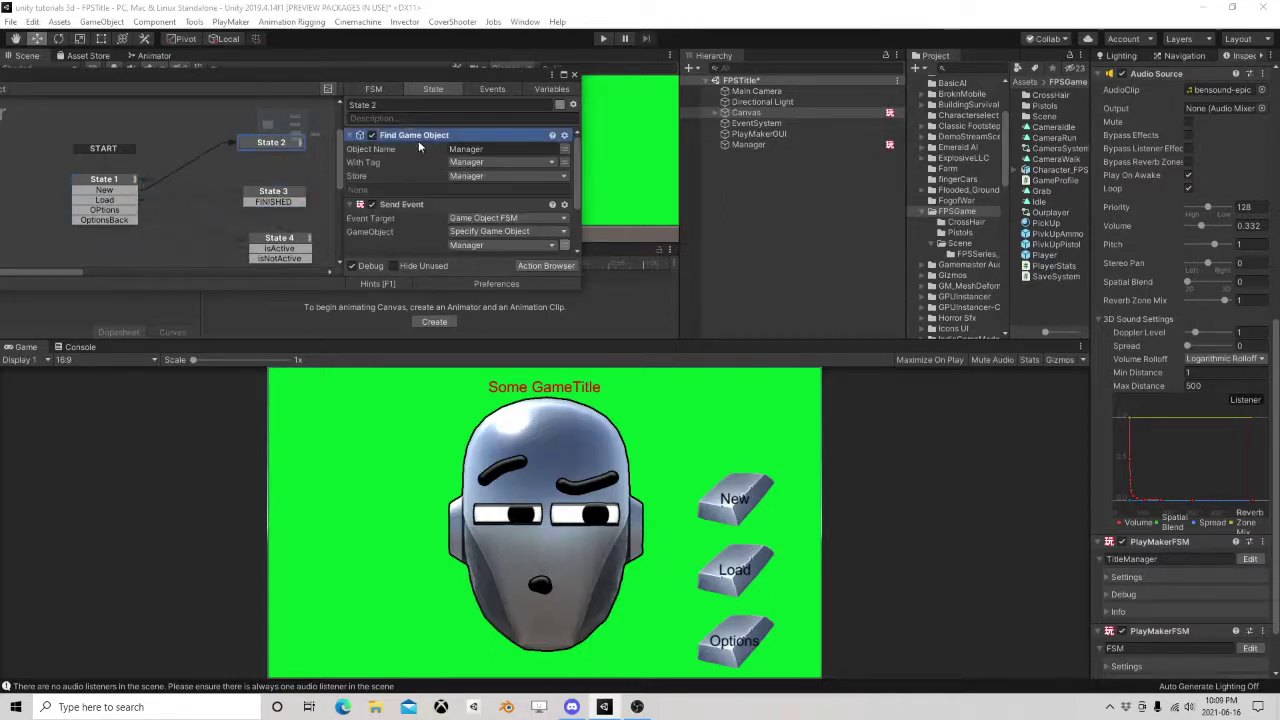
shift+click(406, 204)
right_click(406, 204)
click(470, 252)
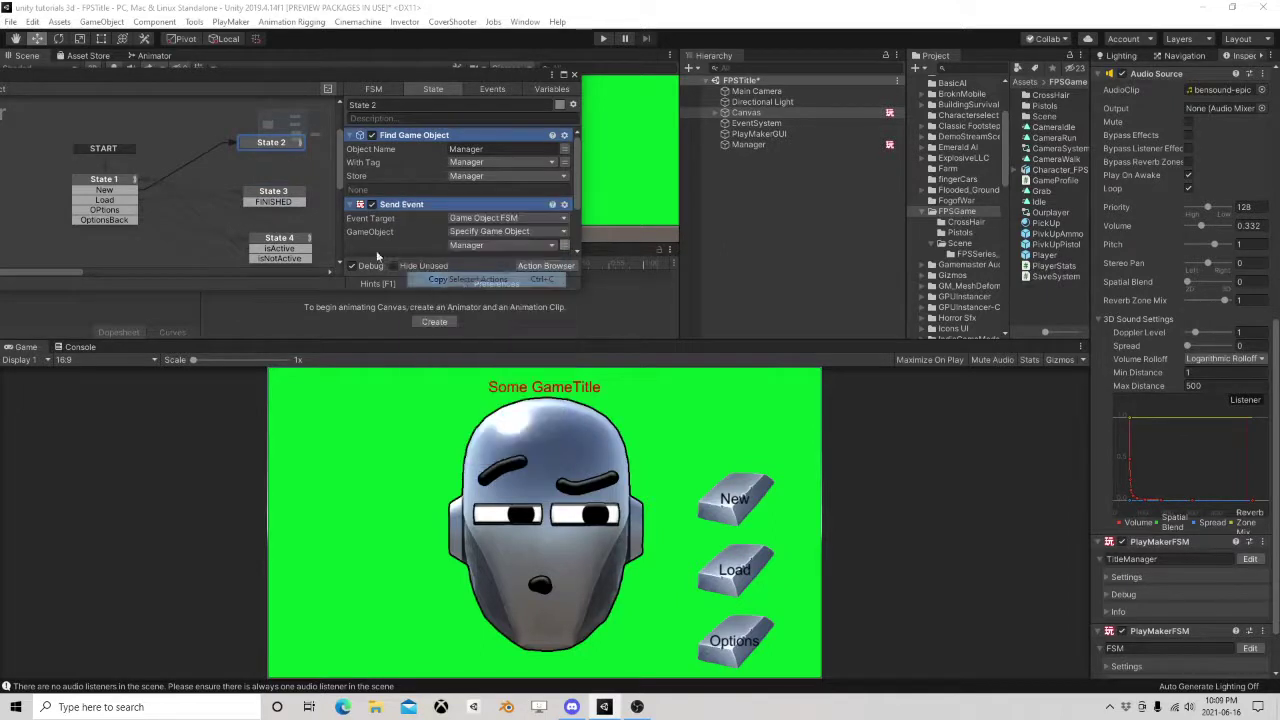
click(273, 196)
right_click(390, 183)
click(440, 297)
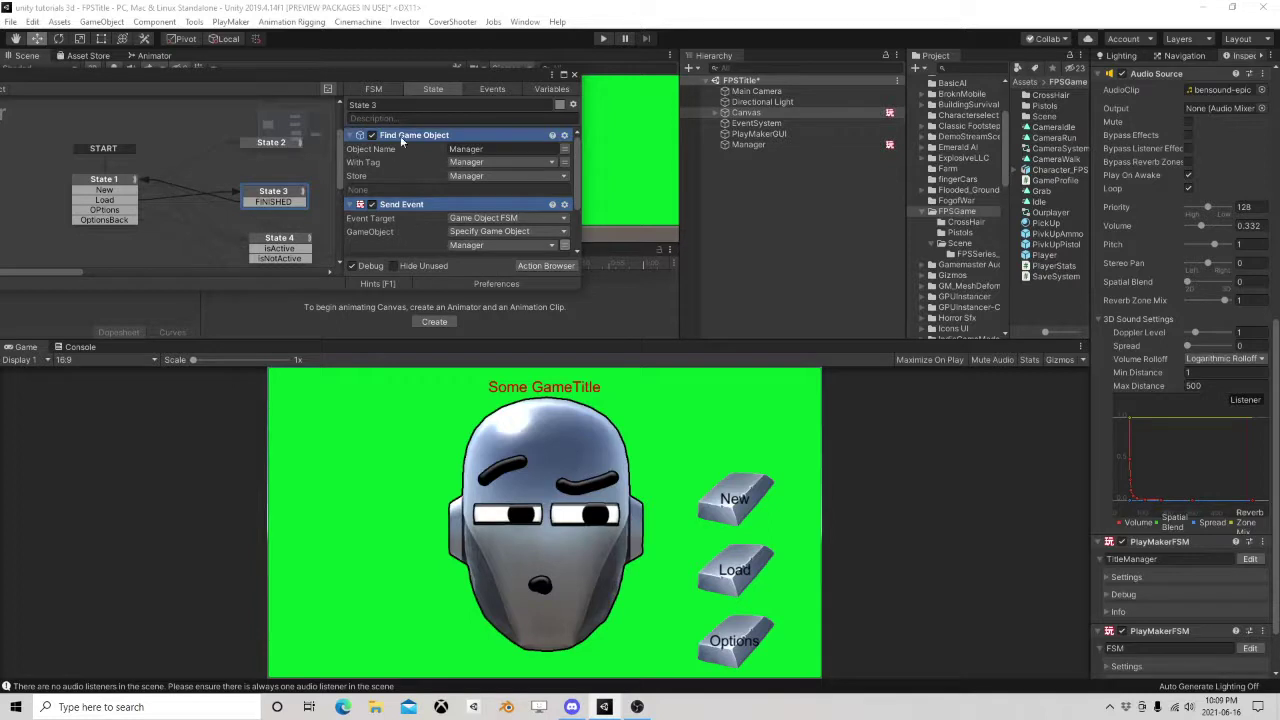
Set State 3's Send Event action to send the global event LoadGame and close the FSM editor.
scroll(420, 225, down, 2)
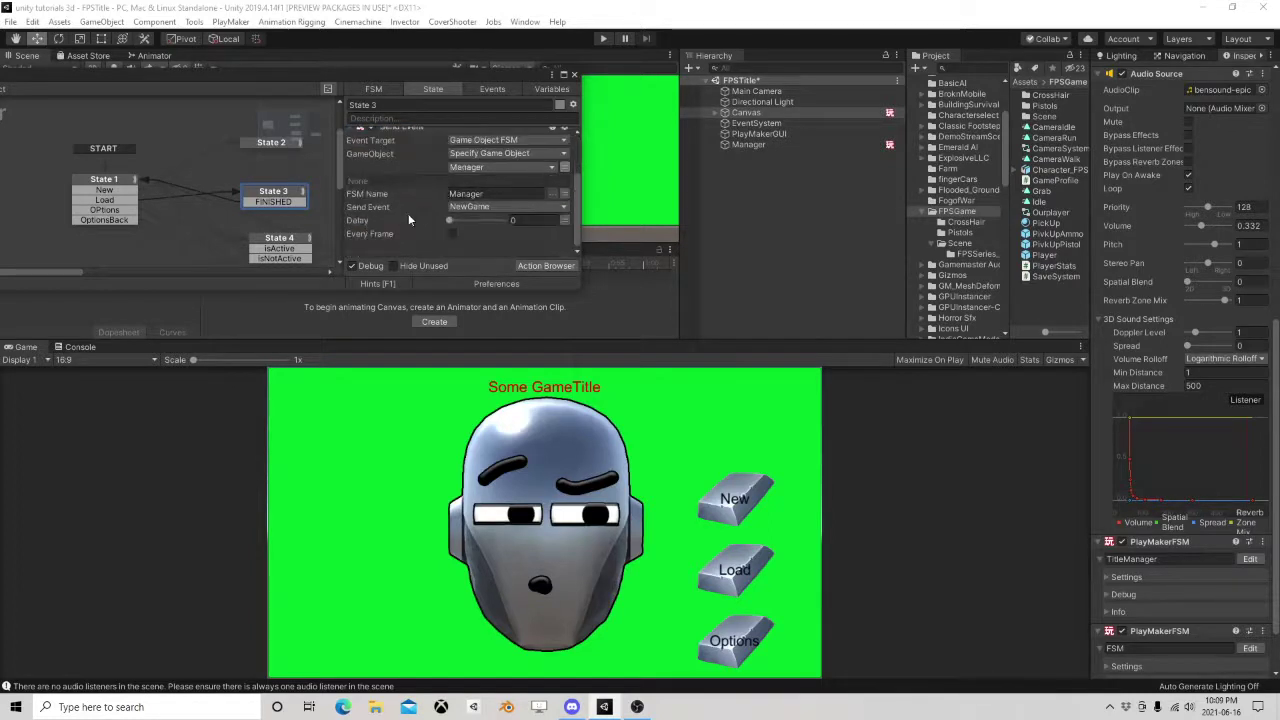
click(478, 207)
mouse_move(520, 242)
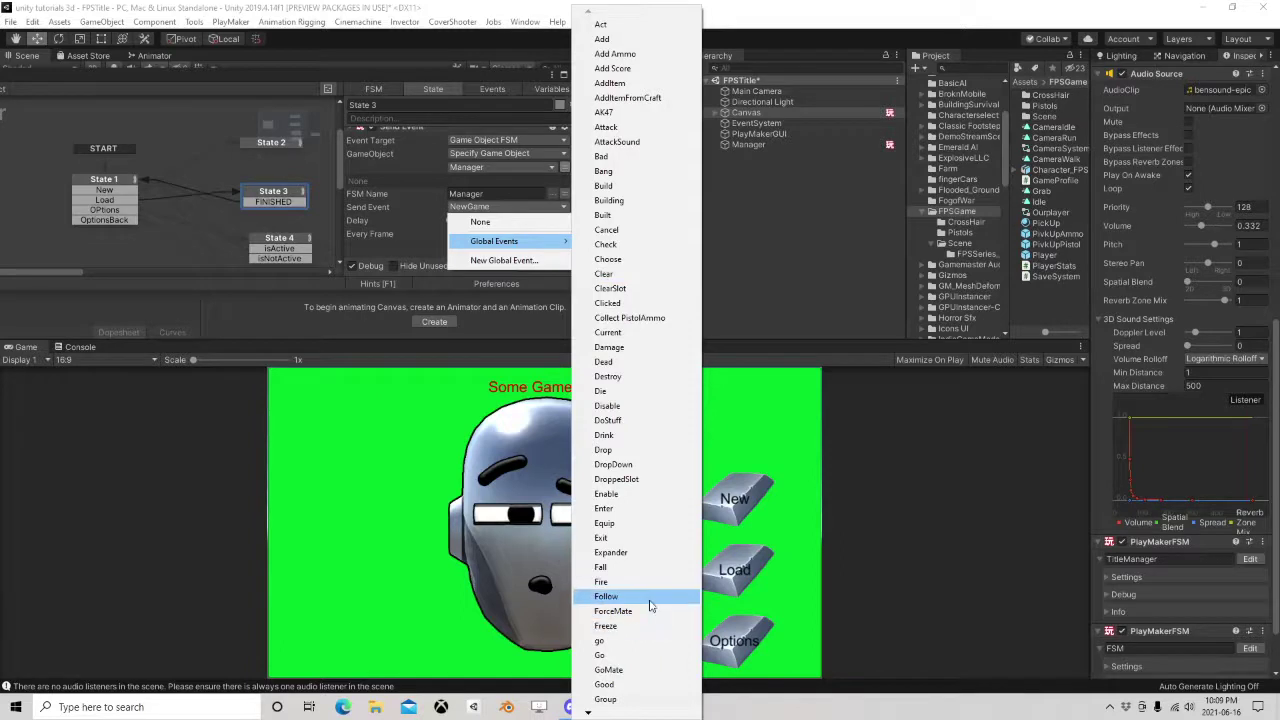
scroll(650, 605, down, 5)
click(620, 670)
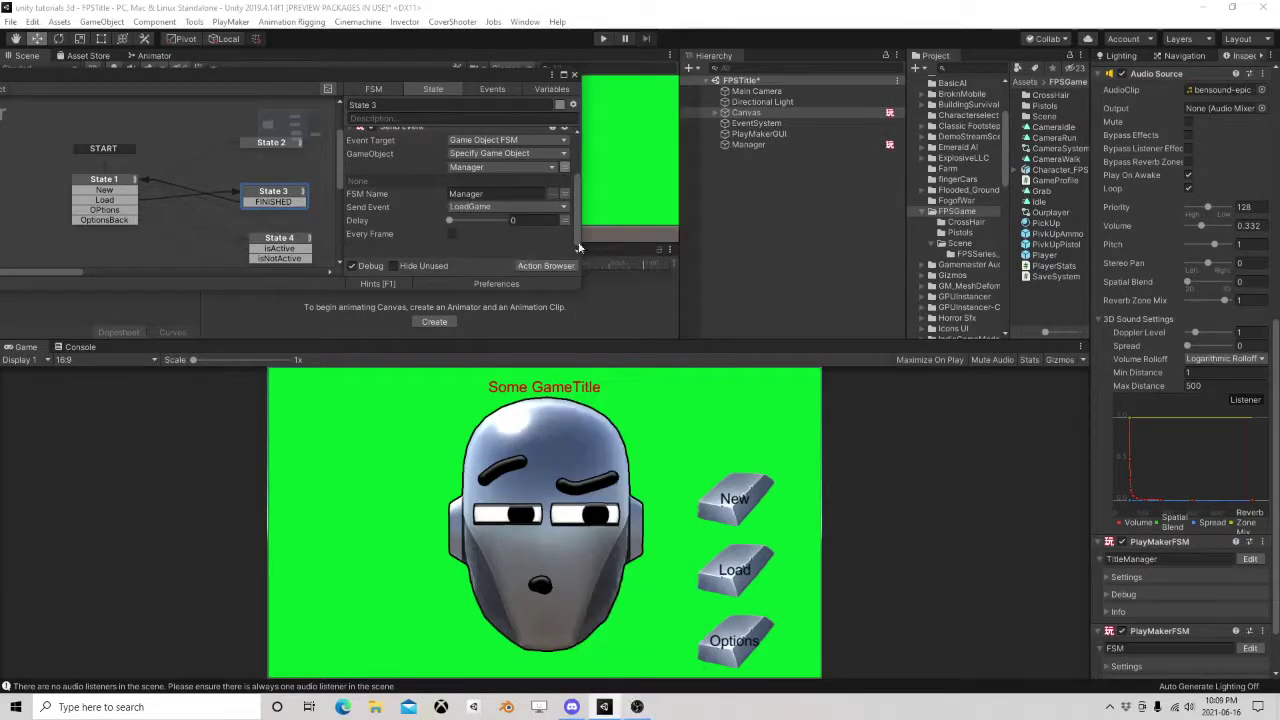
click(571, 73)
Review the Manager object's Manager FSM for its LoadGame and NewGame global transitions.
click(750, 144)
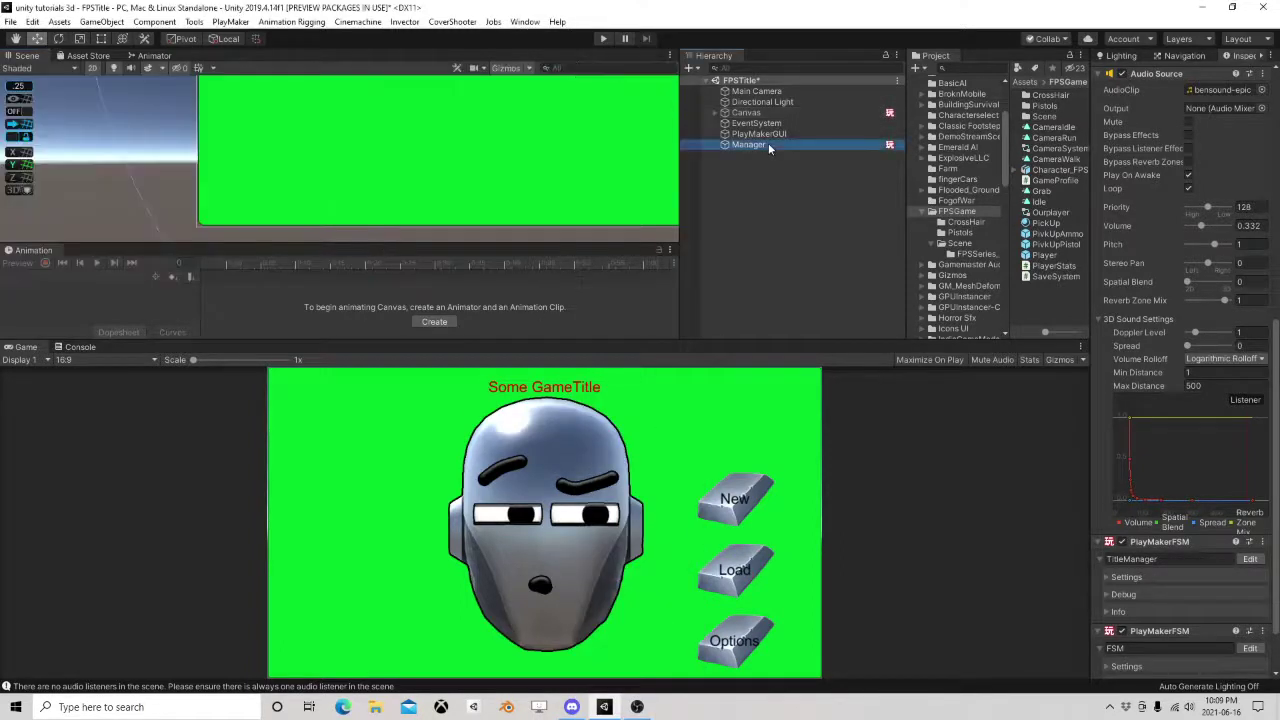
click(1264, 190)
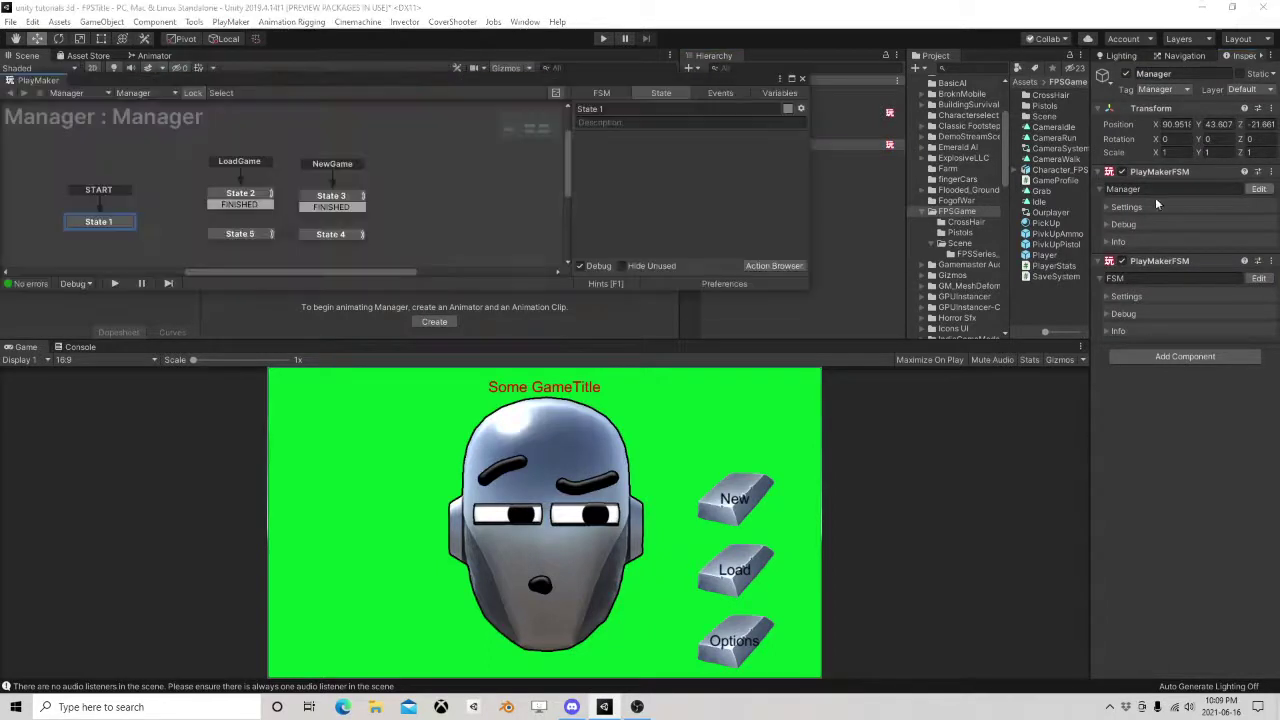
click(802, 78)
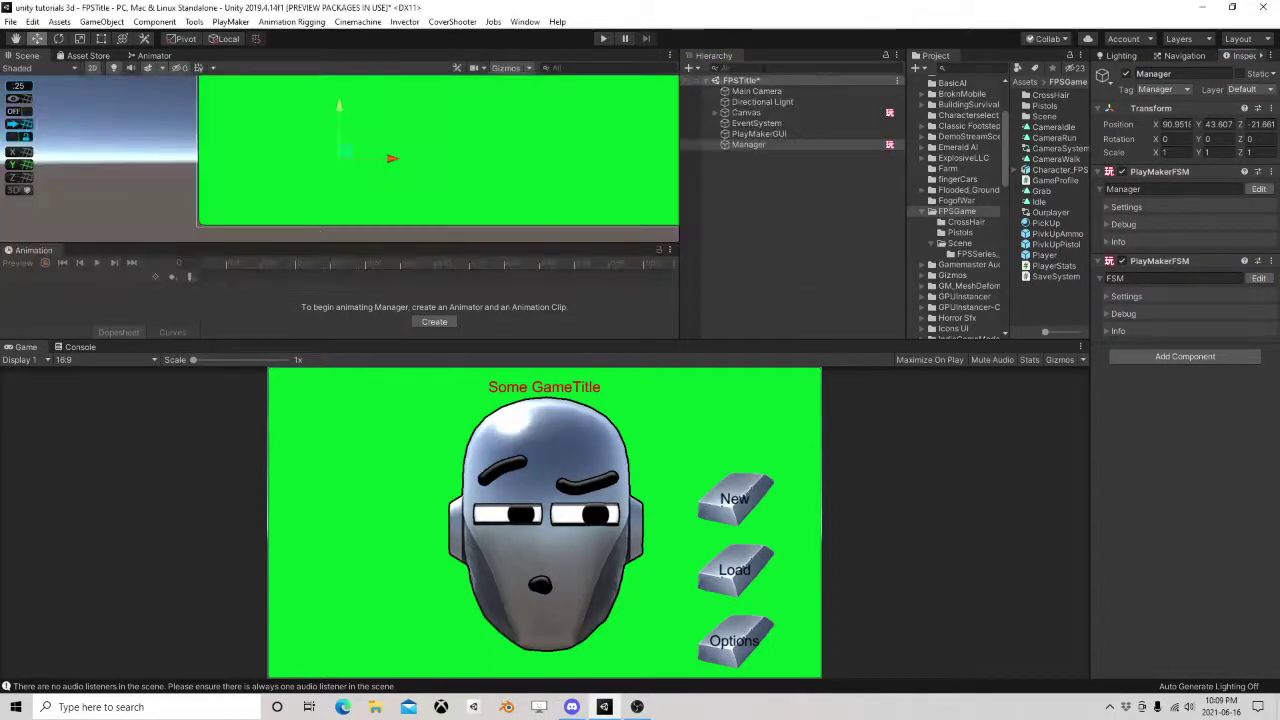
Run the title scene, start a new game and expand the FPSSeries scene in the hierarchy to inspect its objects.
click(603, 38)
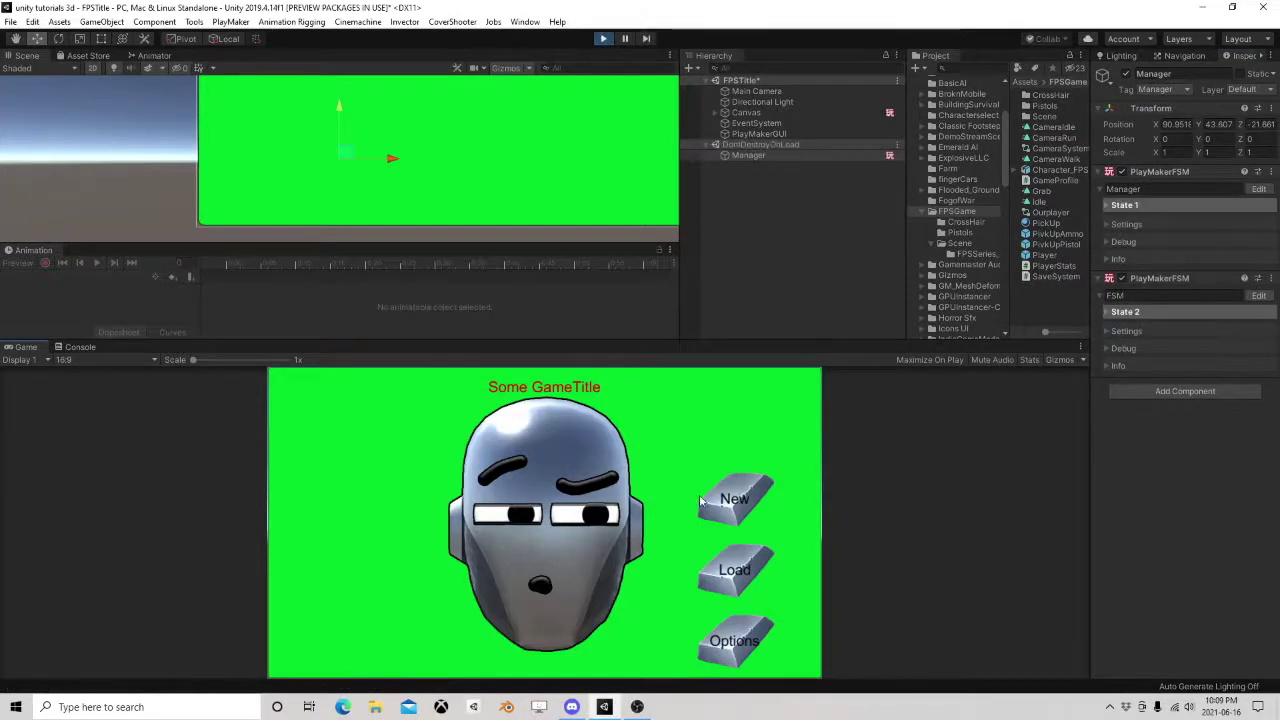
click(730, 500)
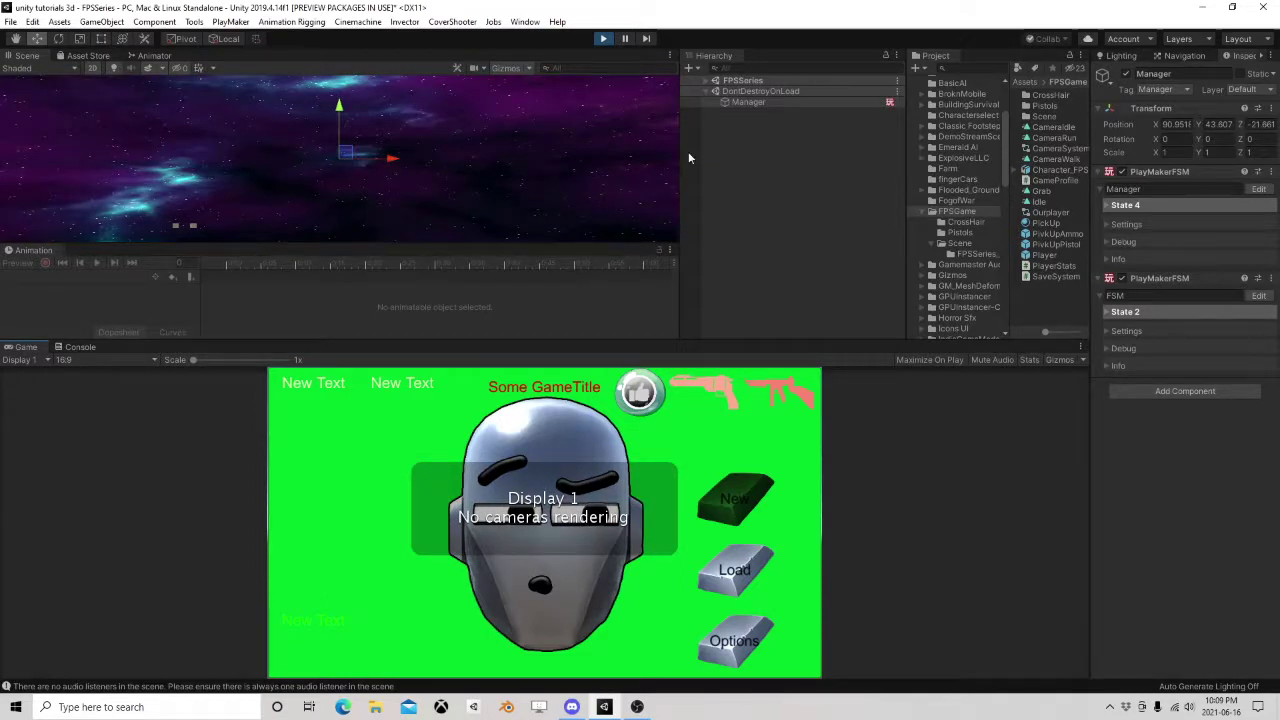
click(704, 82)
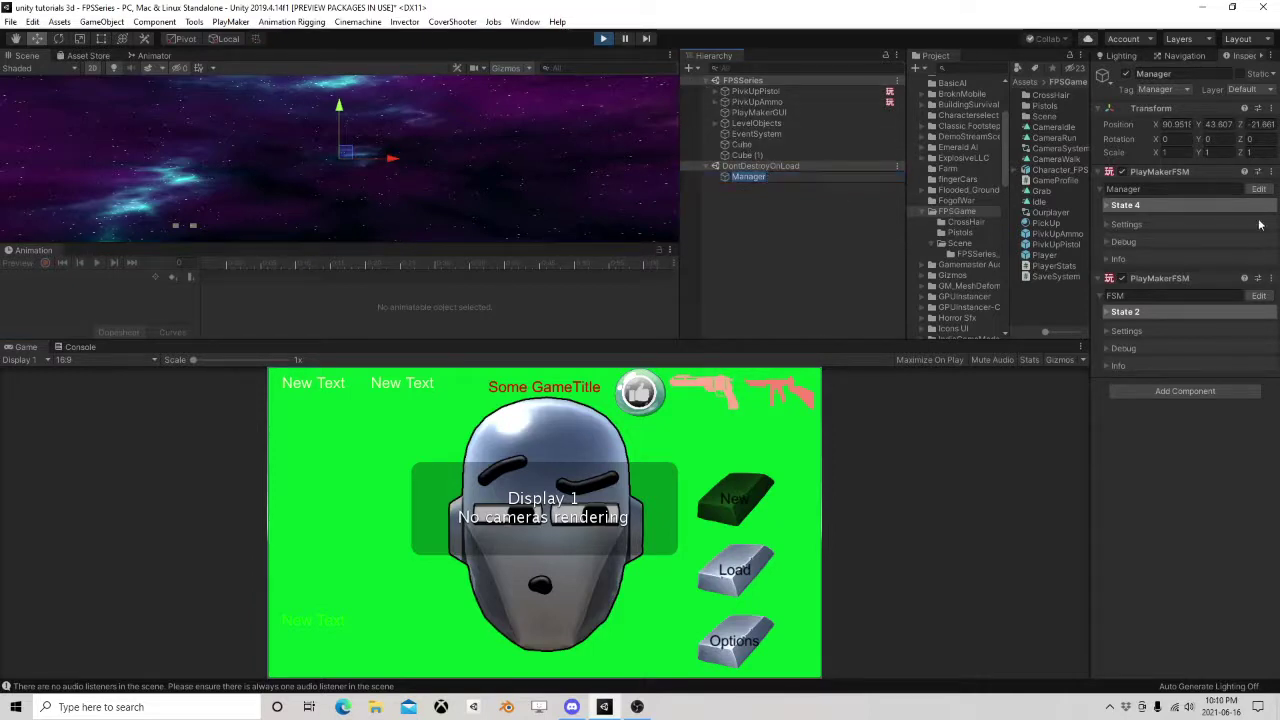
Inspect the actions in State 4 and State 3 of the running Manager FSM, then stop the game.
click(1258, 189)
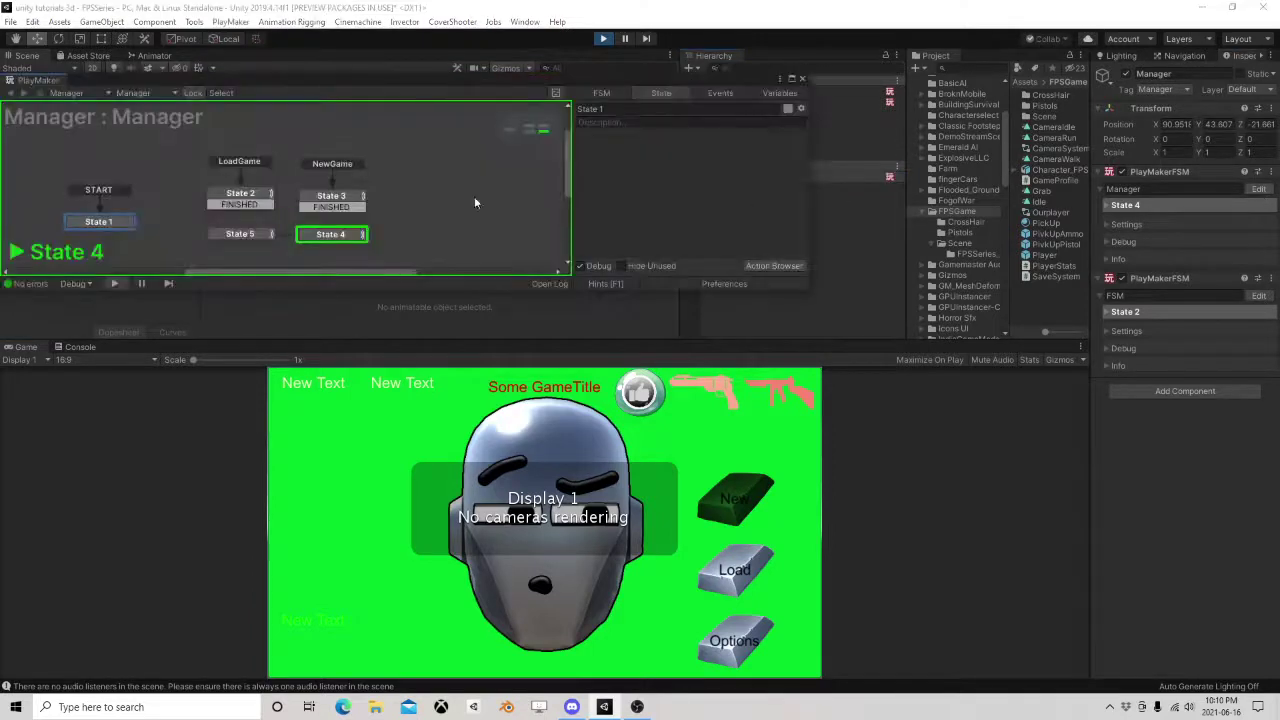
click(329, 236)
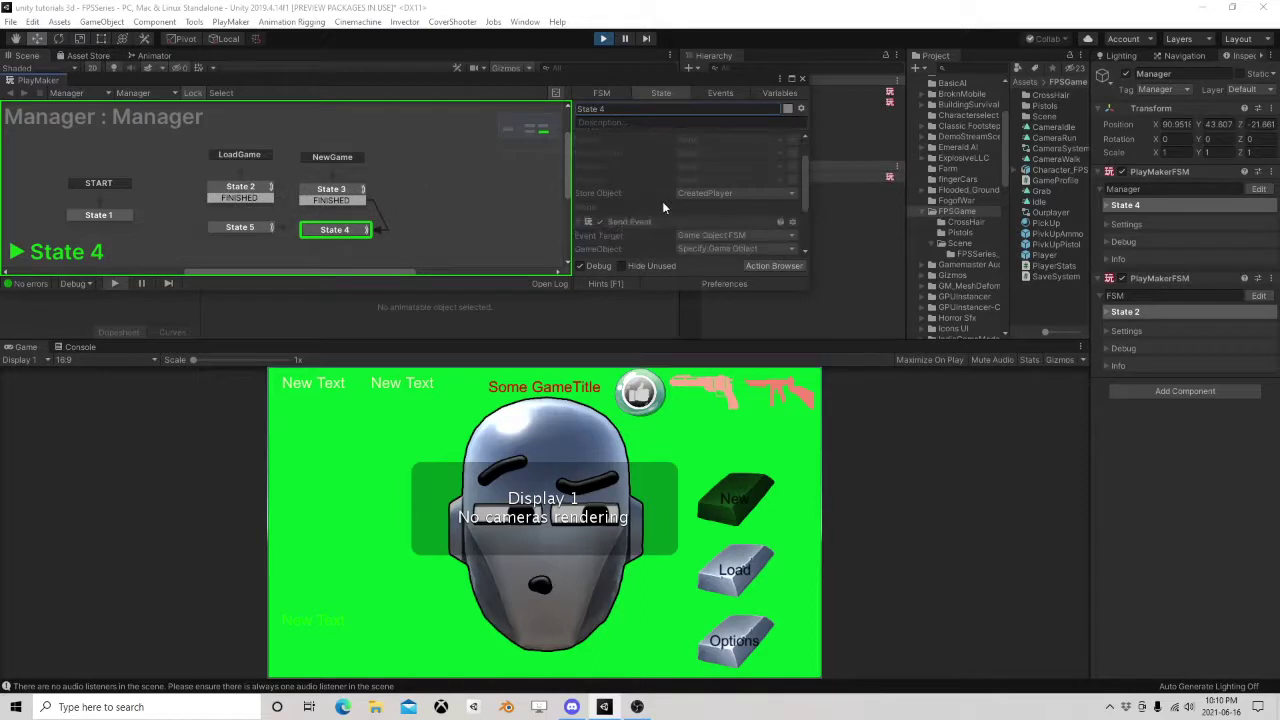
click(312, 190)
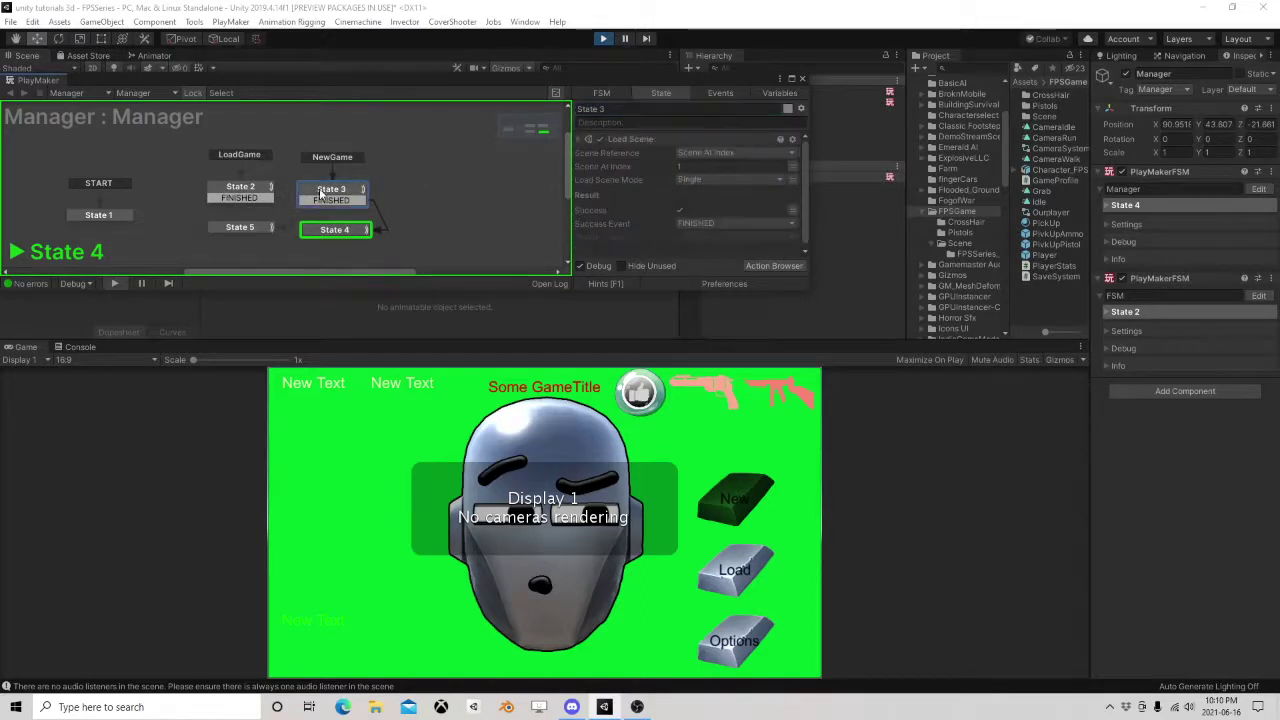
click(603, 38)
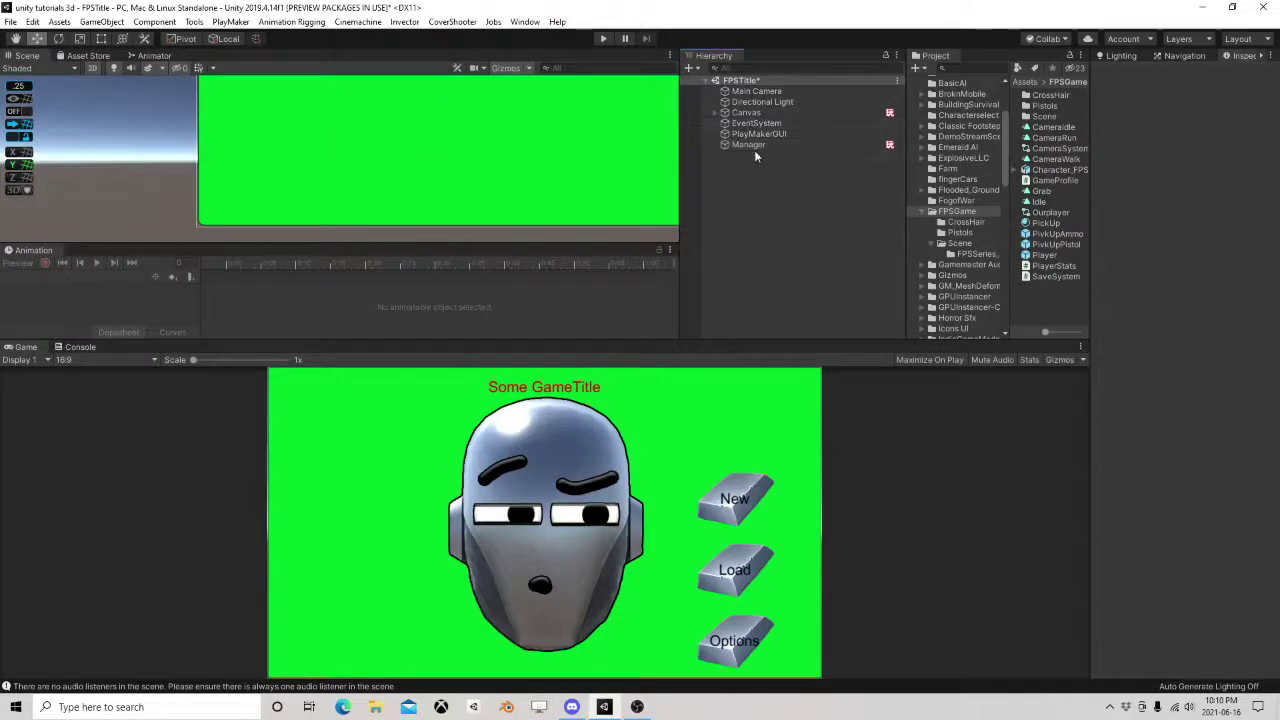
Clear the Success Event of State 3's Load Scene action in the Manager object's Manager FSM.
click(750, 145)
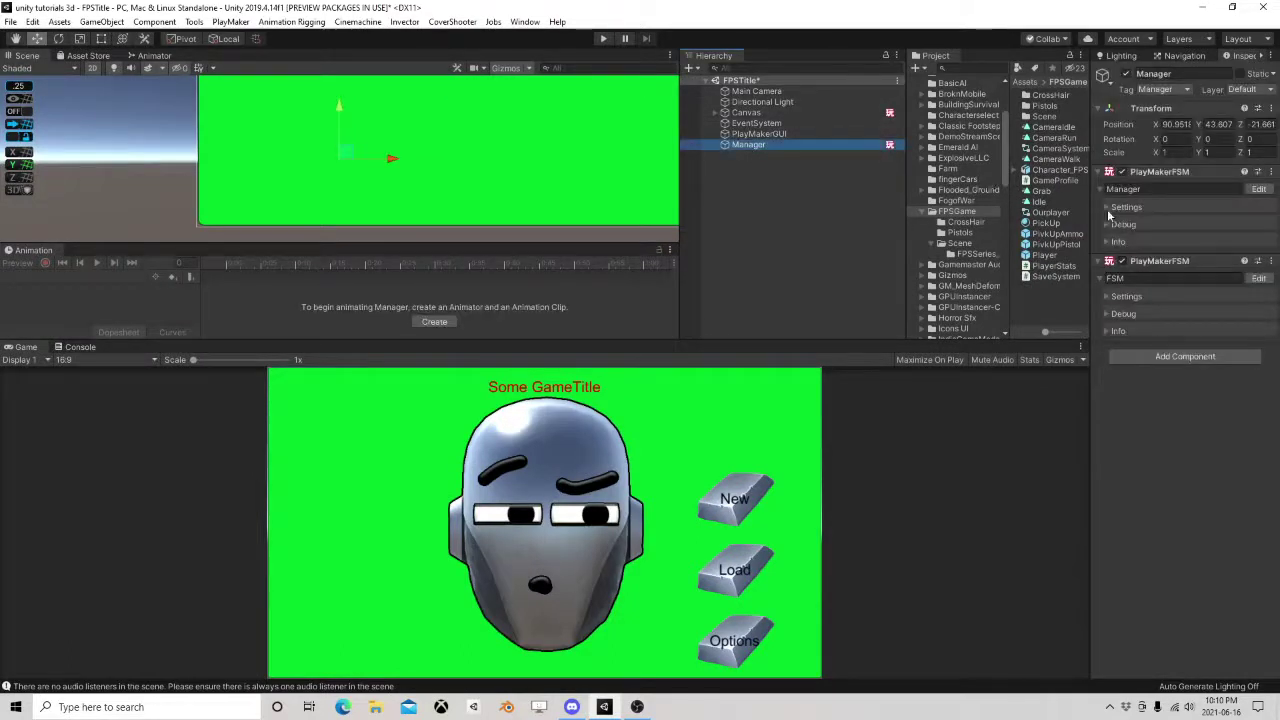
click(1259, 189)
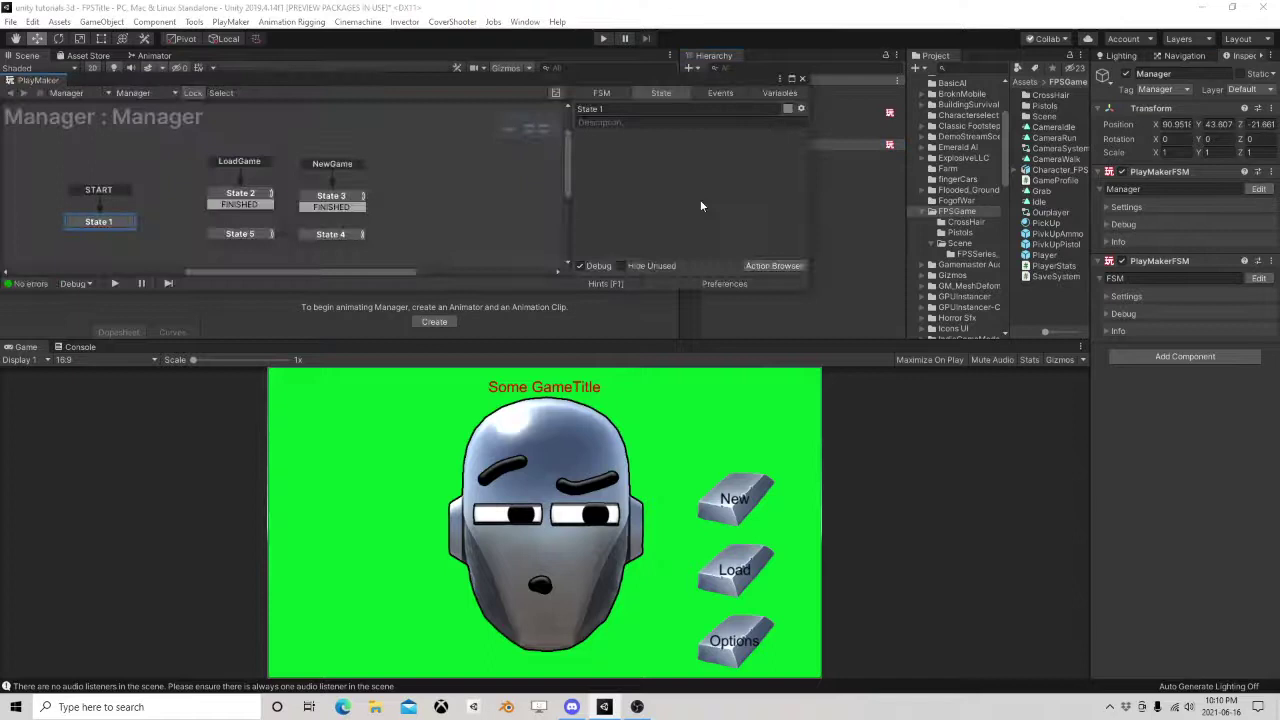
click(352, 196)
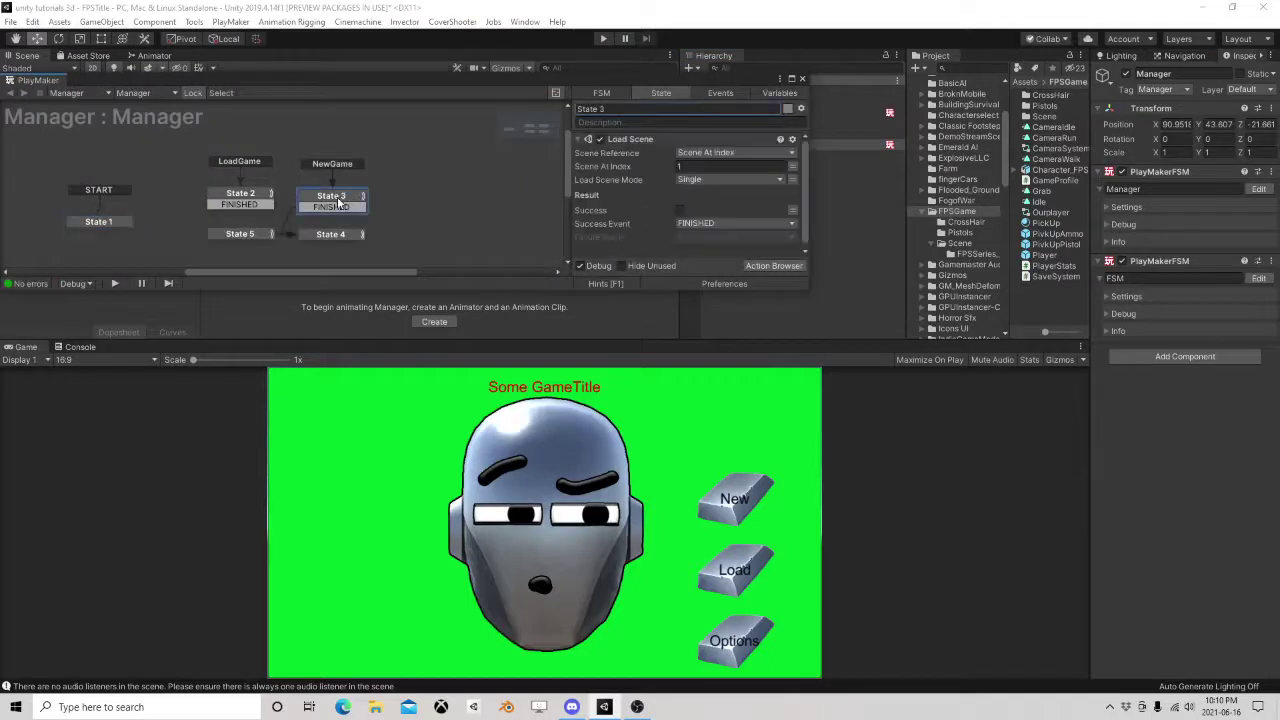
click(698, 221)
click(716, 238)
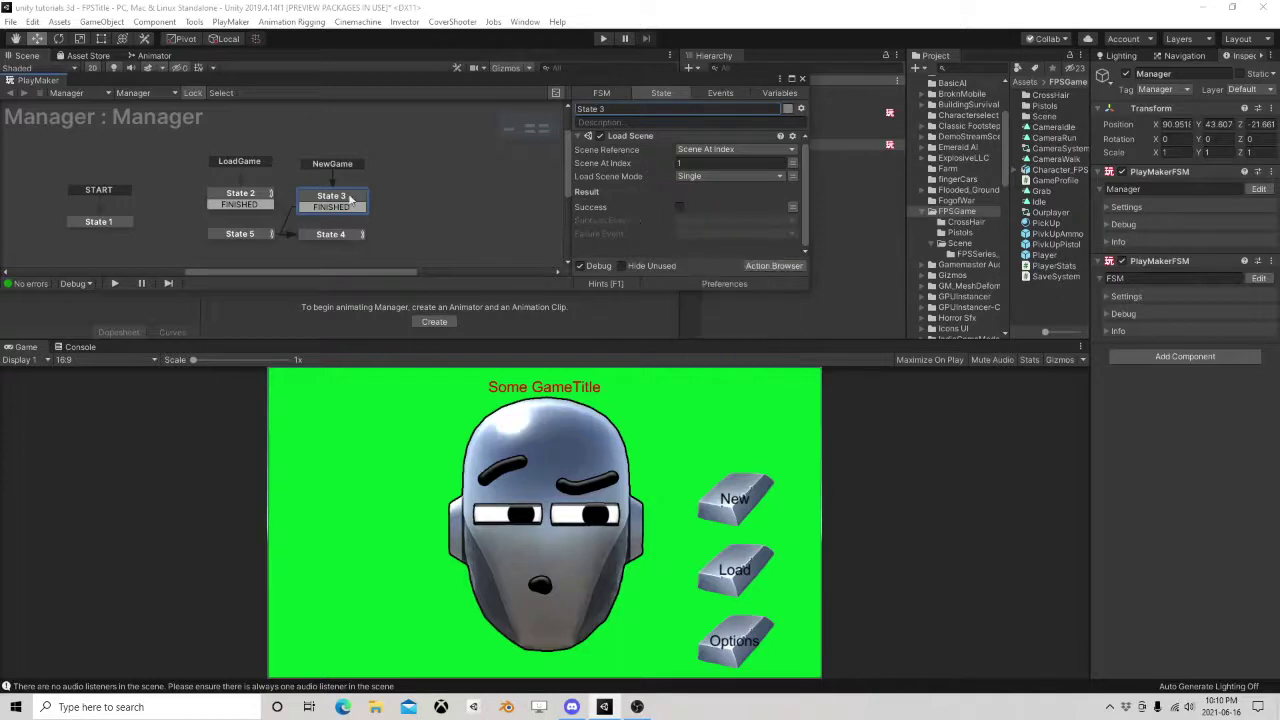
Move State 3 and State 2 higher in the graph and set State 2's Load Scene Success Event to None.
drag(335, 200, 350, 162)
drag(251, 194, 241, 155)
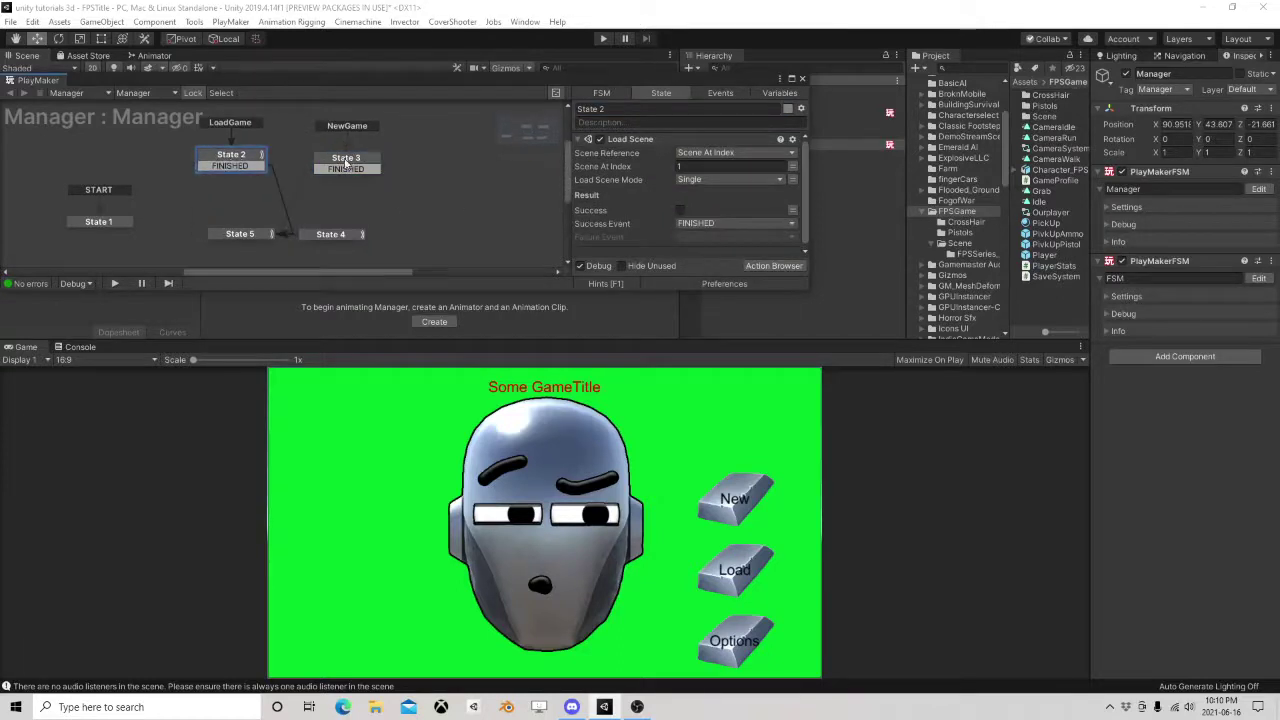
click(698, 221)
click(705, 236)
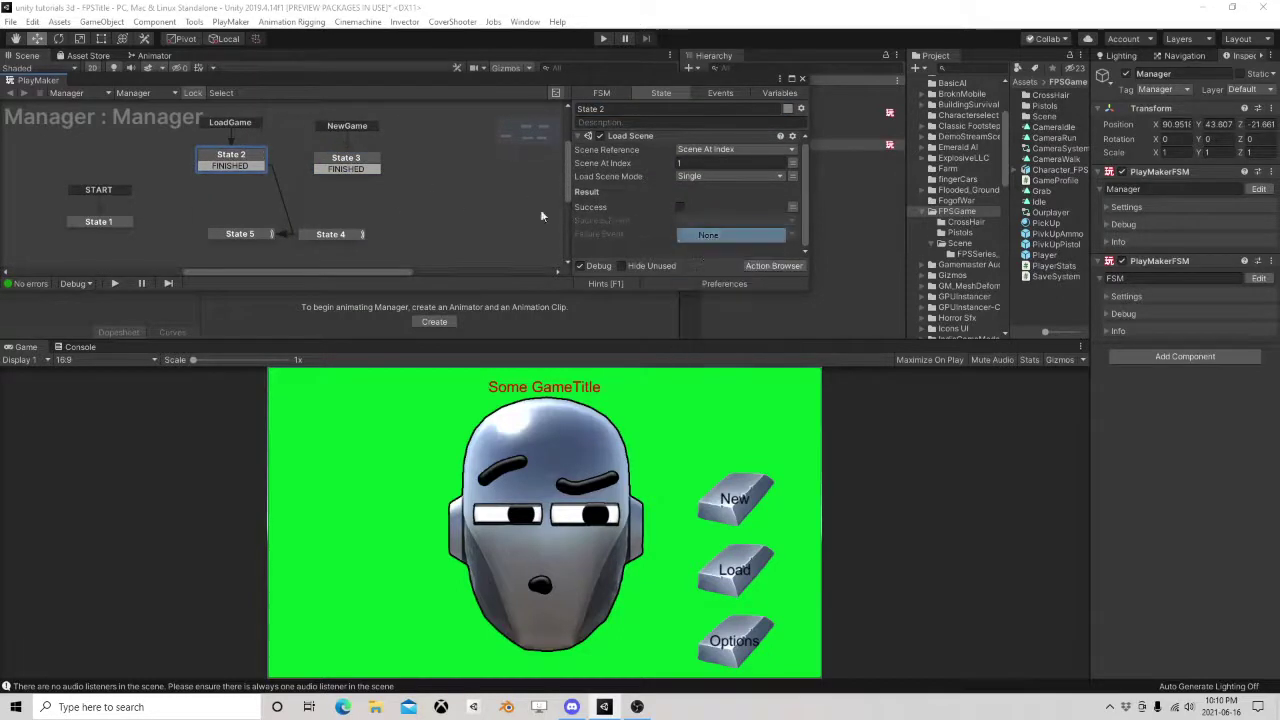
click(350, 163)
click(224, 157)
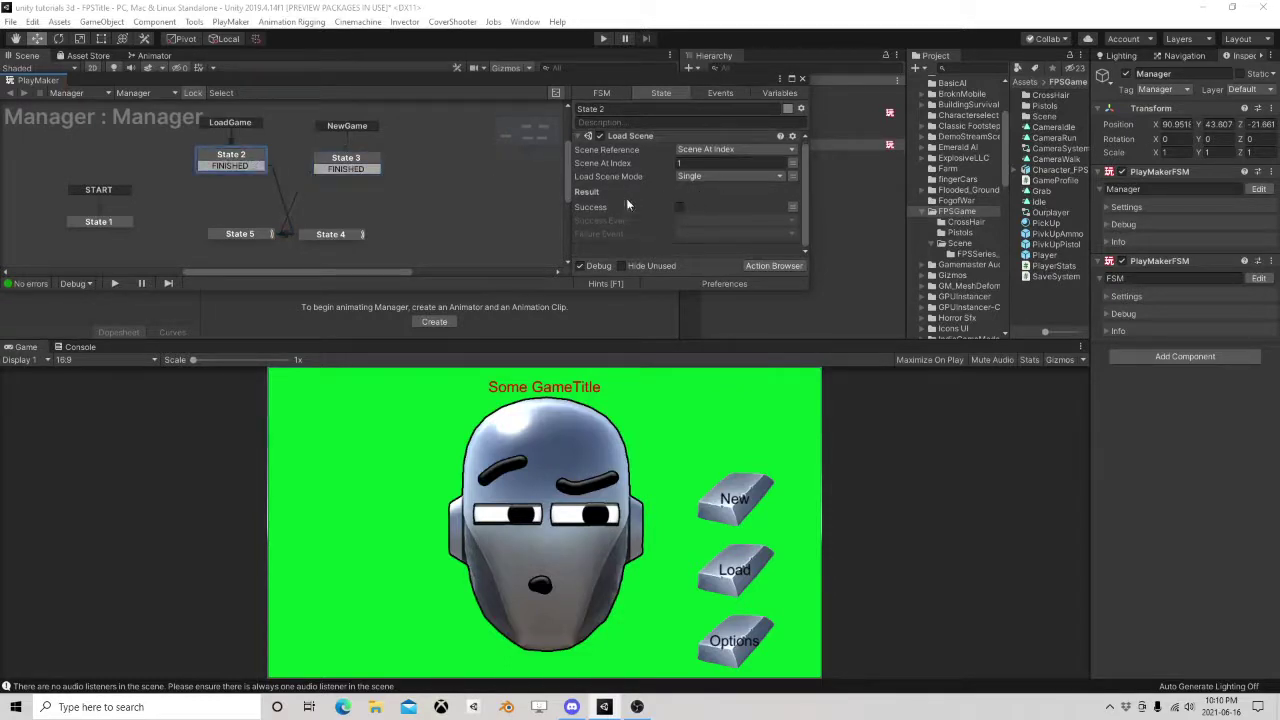
Search the available actions for "get sce" and read the descriptions of the scene actions.
click(770, 265)
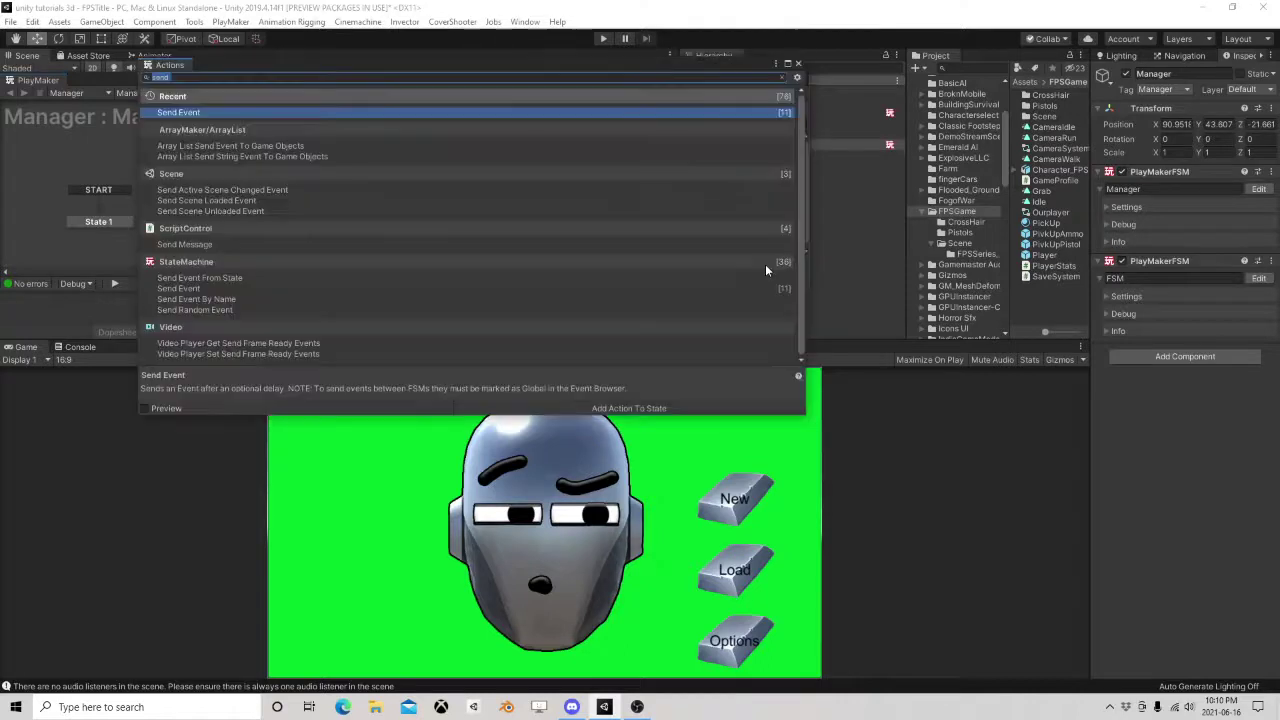
text(get sce)
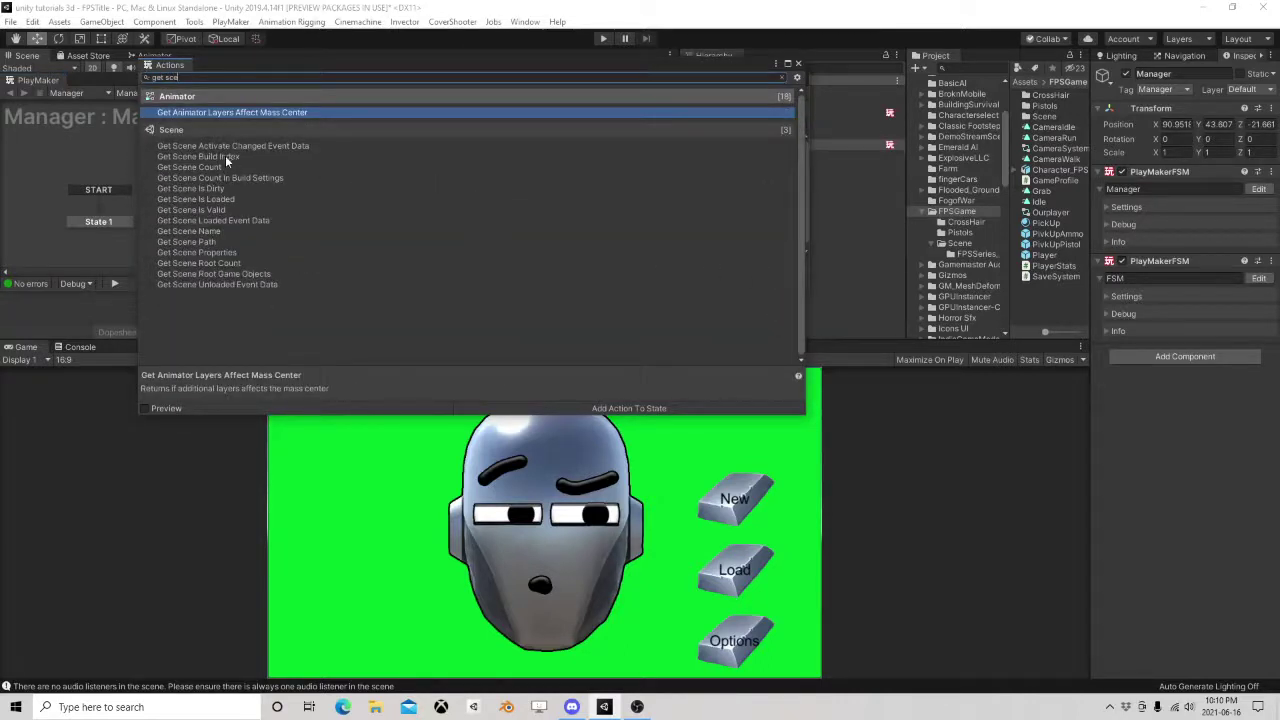
click(212, 199)
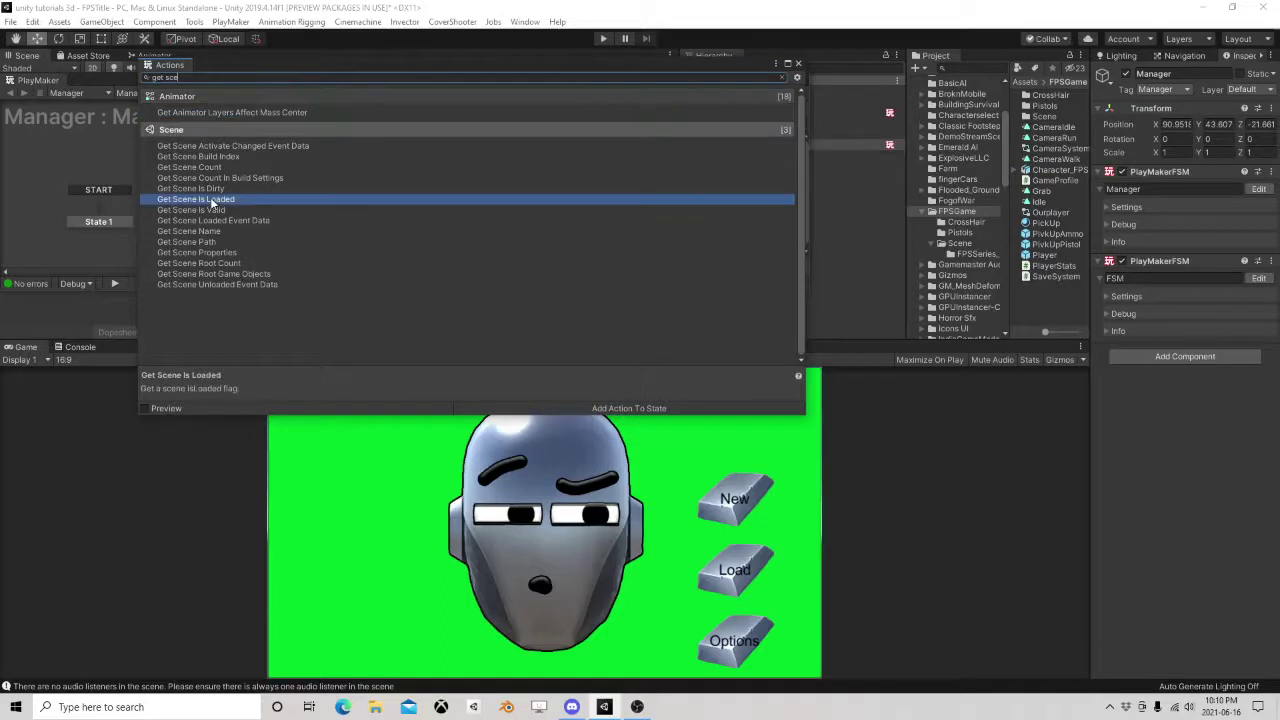
click(200, 166)
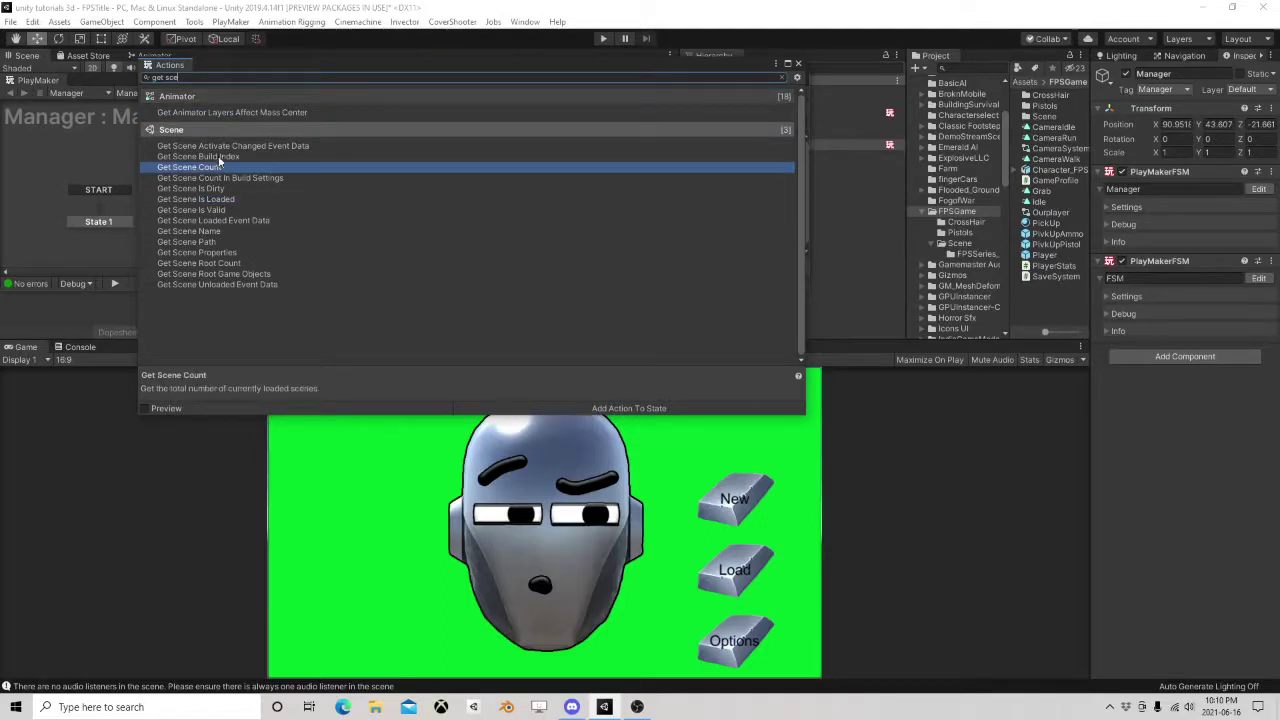
click(218, 156)
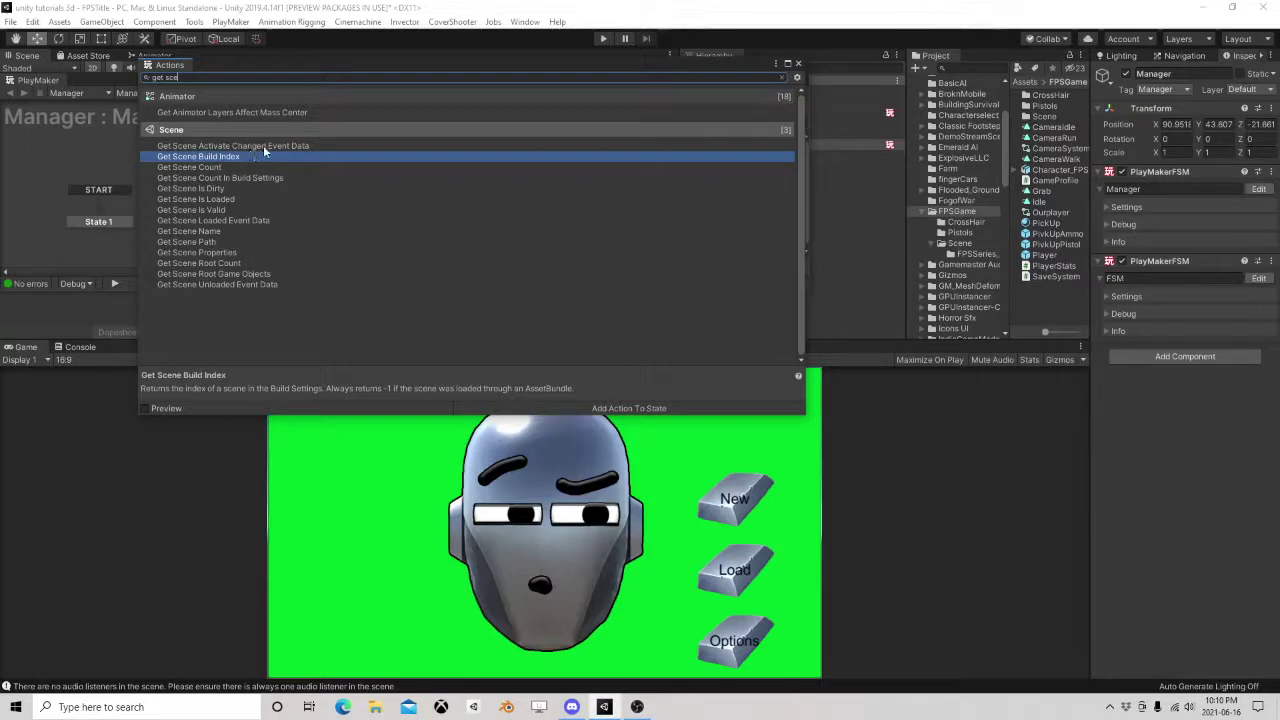
click(263, 146)
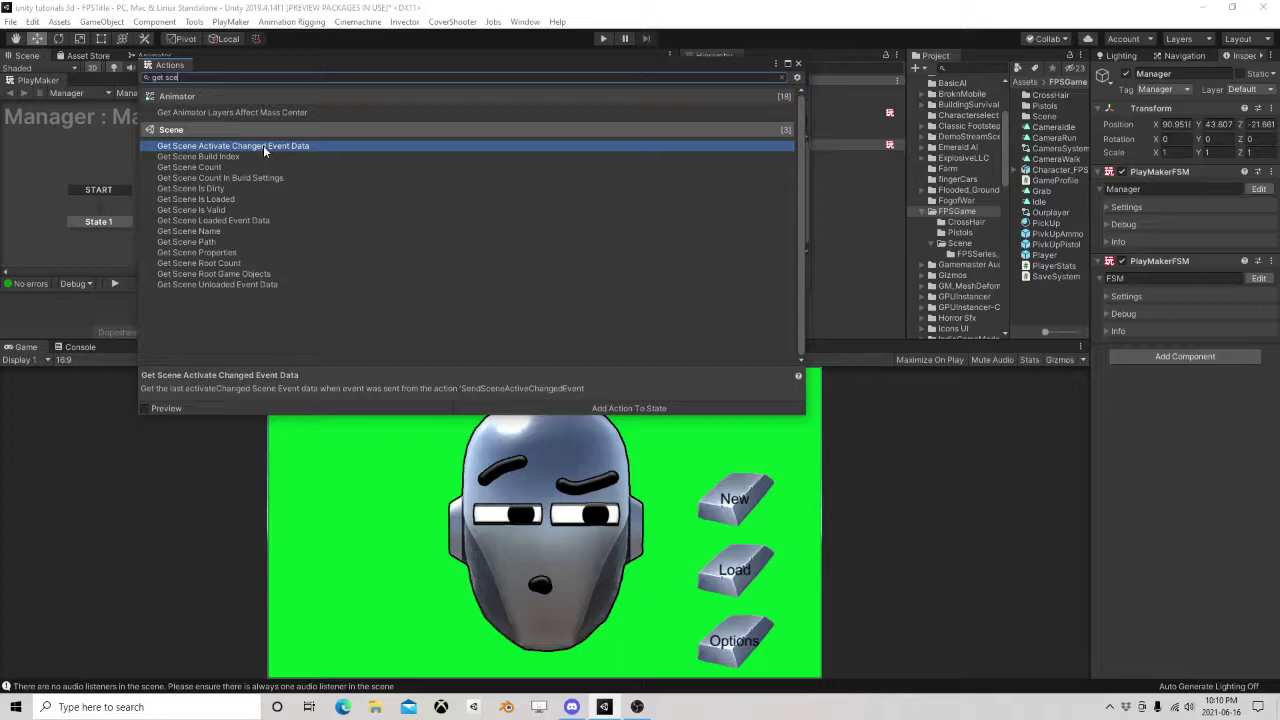
click(798, 63)
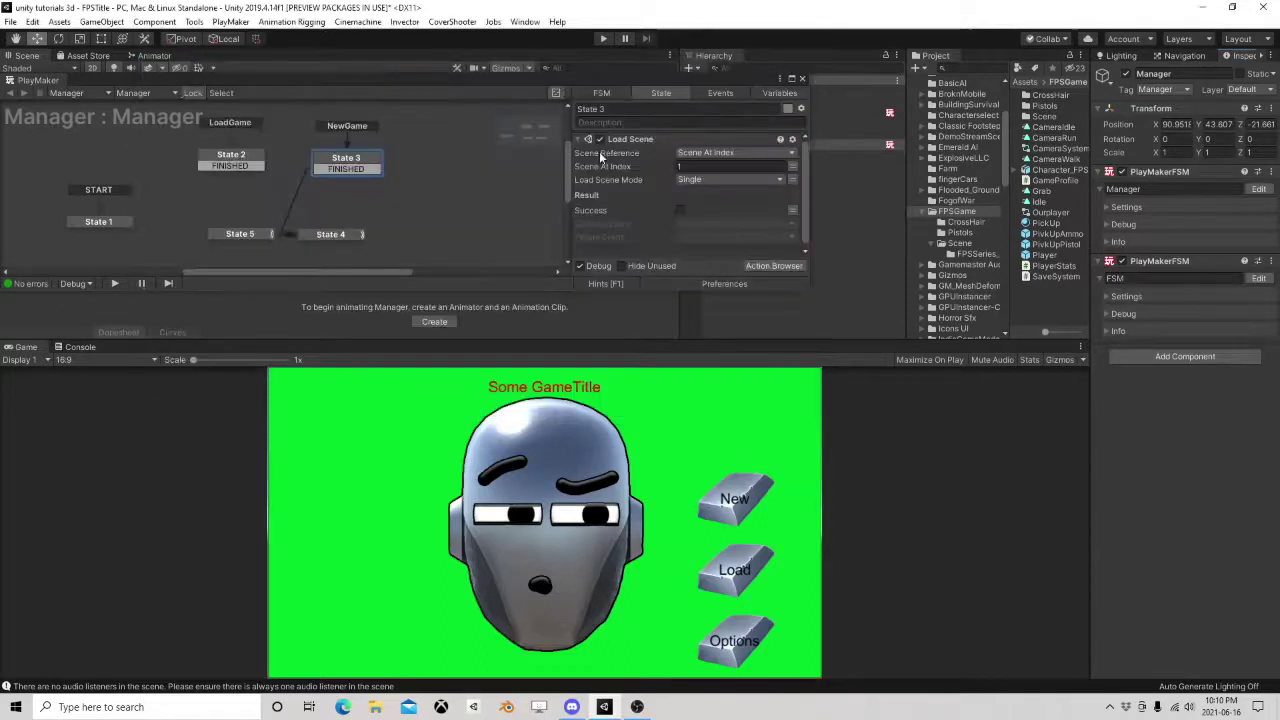
right_click(422, 166)
click(447, 175)
right_click(447, 175)
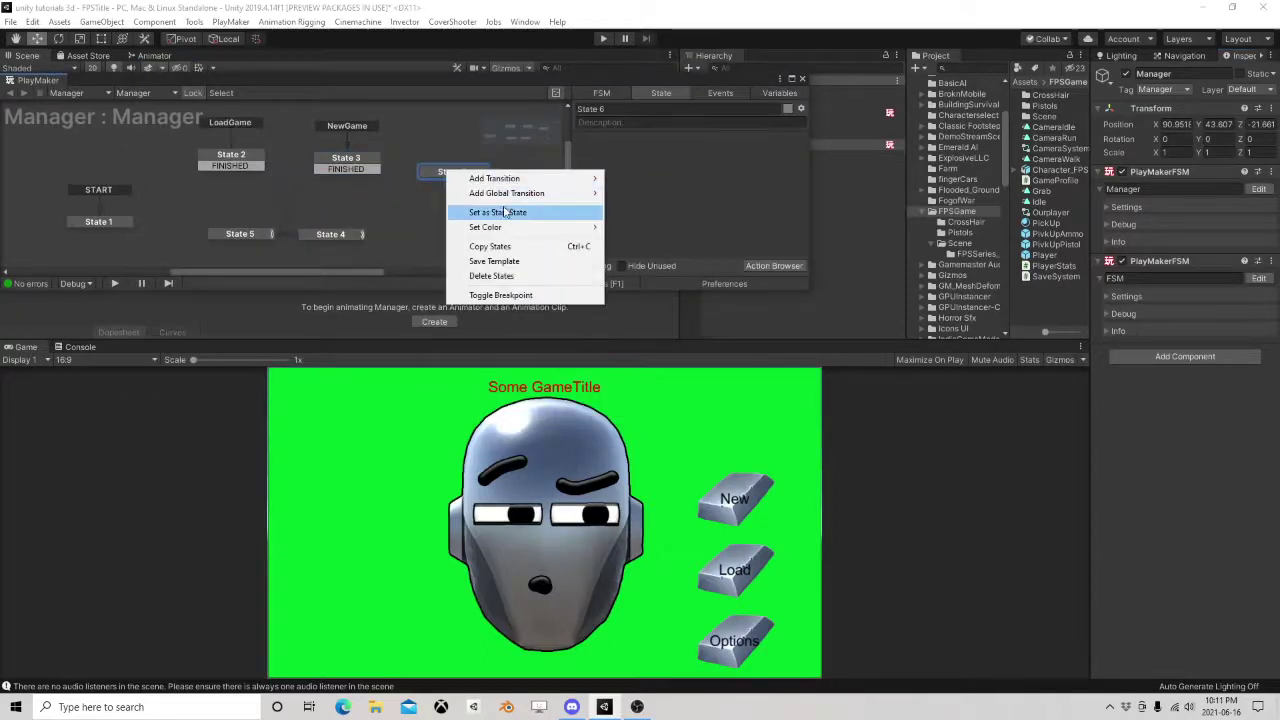
mouse_move(540, 193)
mouse_move(662, 251)
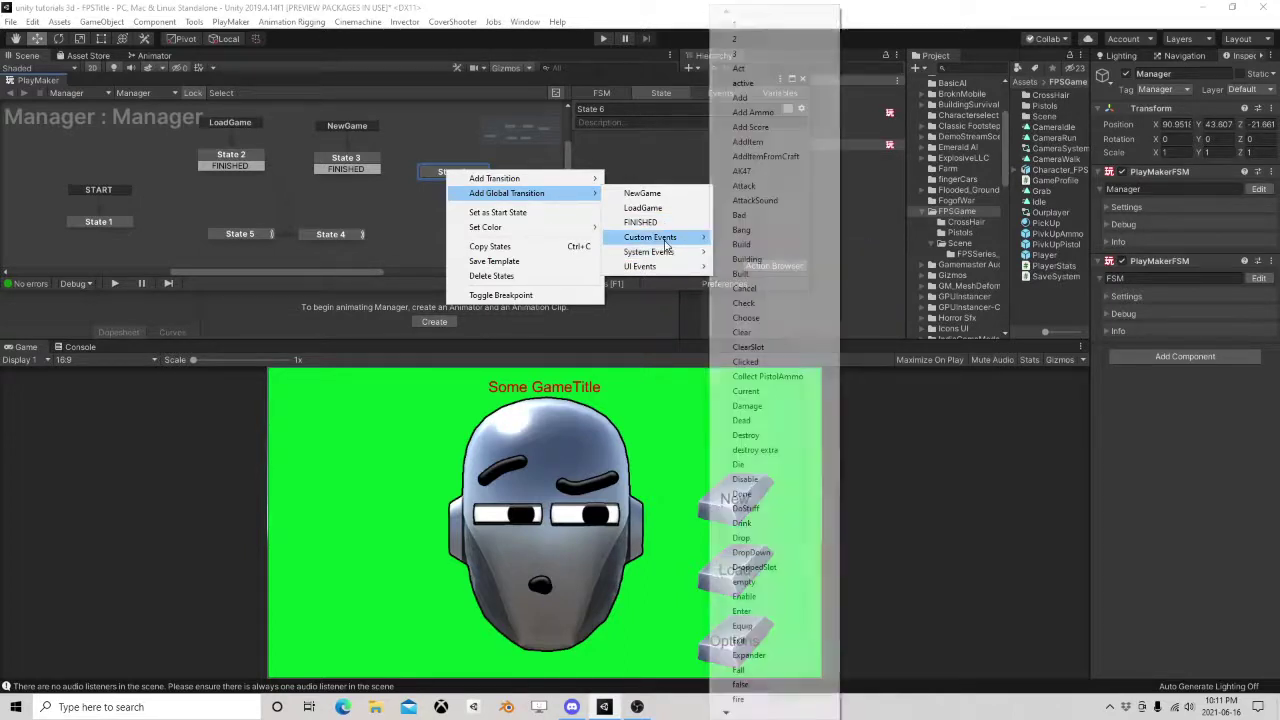
click(459, 120)
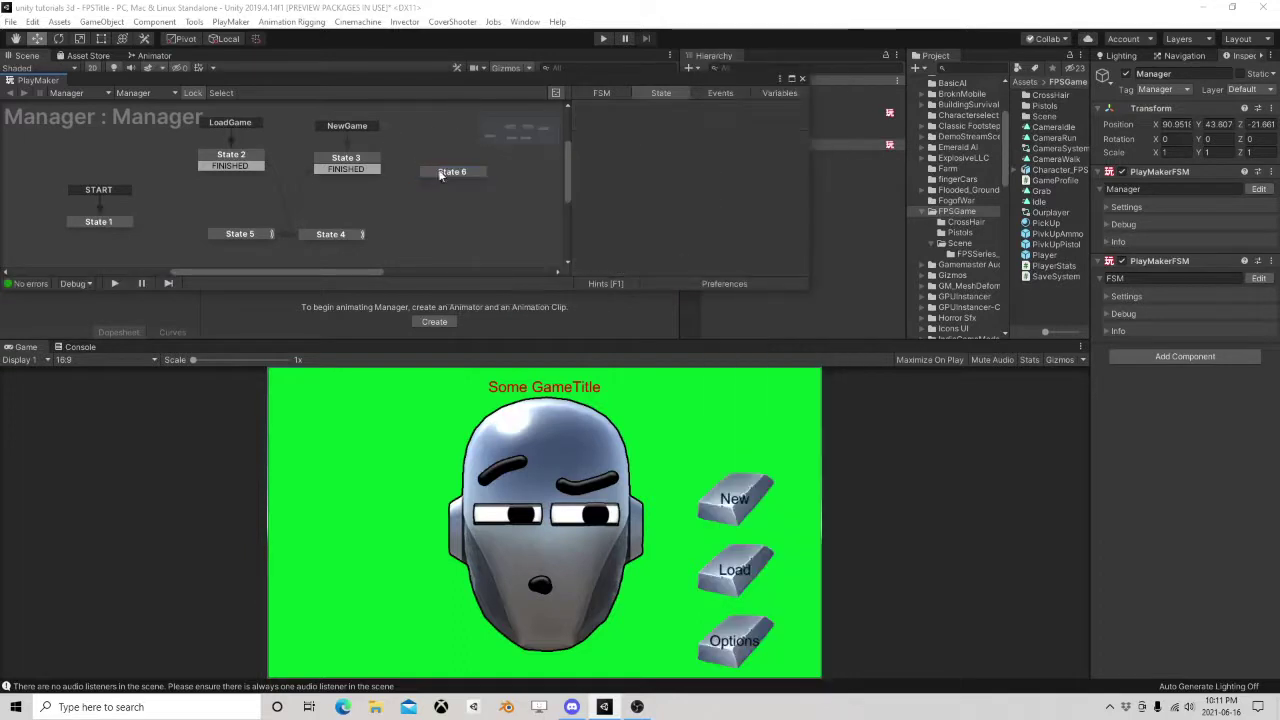
key(Delete)
Add the Get Scene Is Loaded and Get Scene Properties actions to State 3 and close the action browser.
click(350, 161)
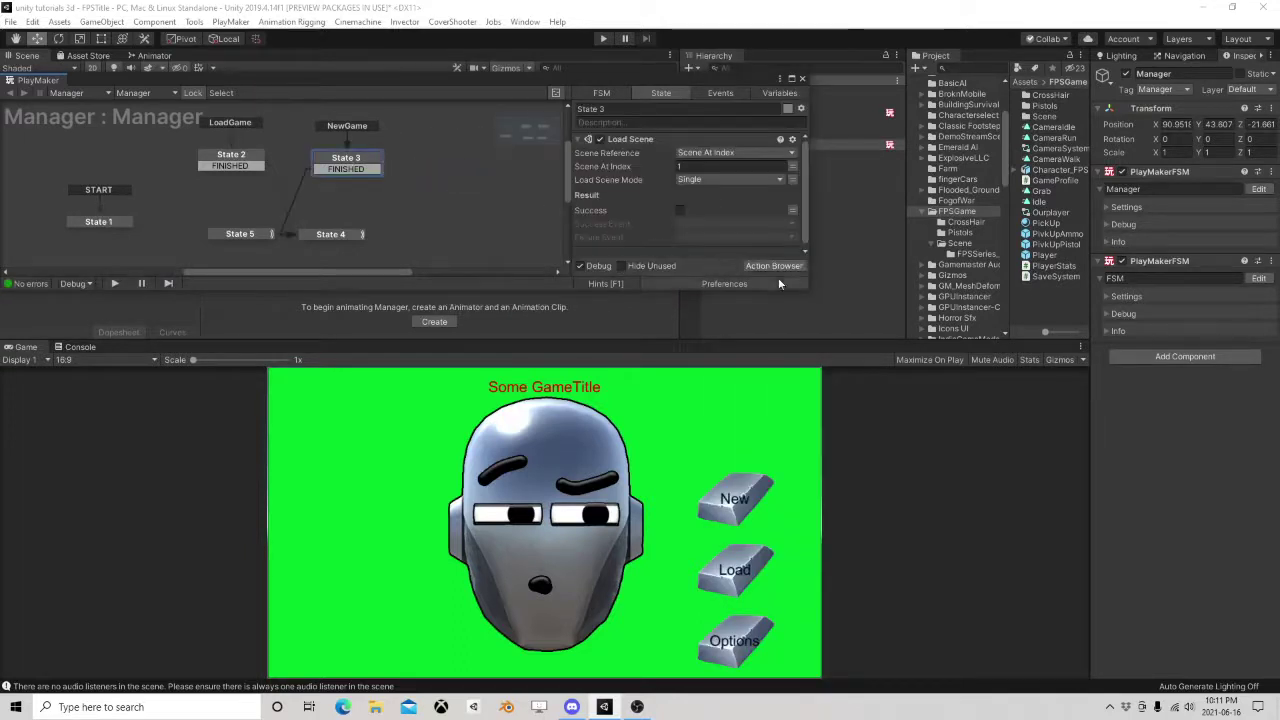
click(774, 268)
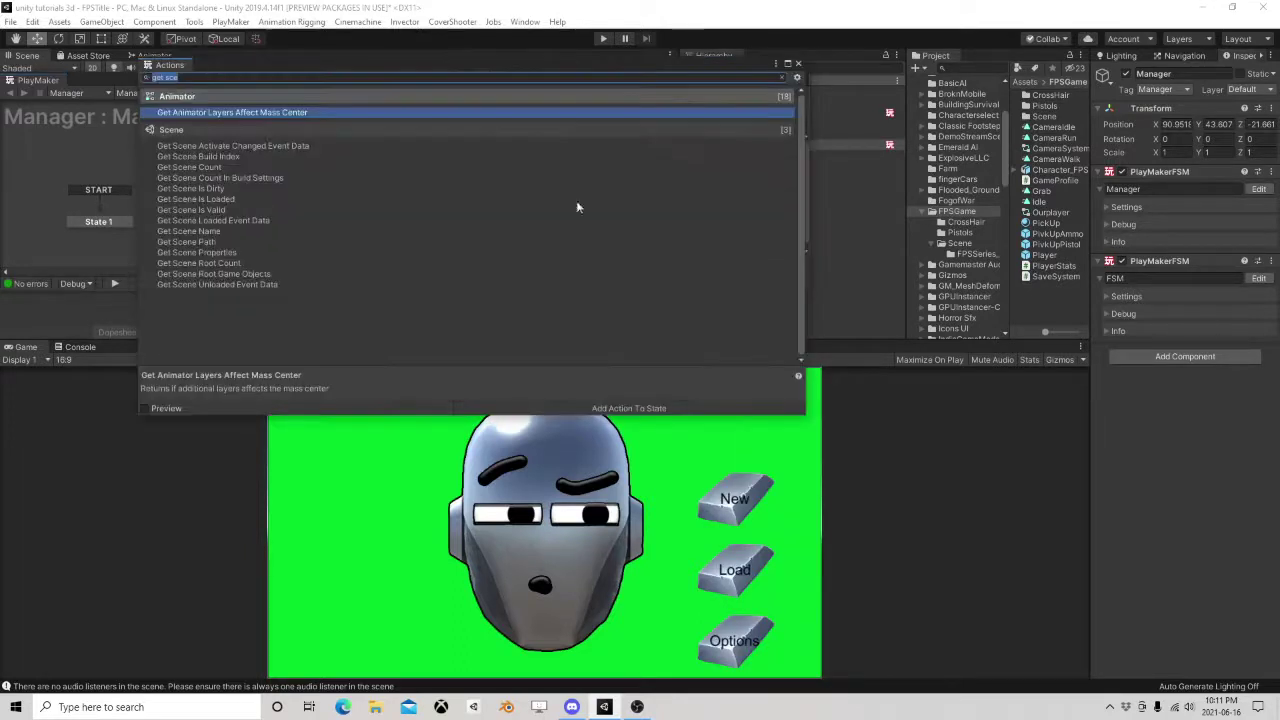
click(224, 201)
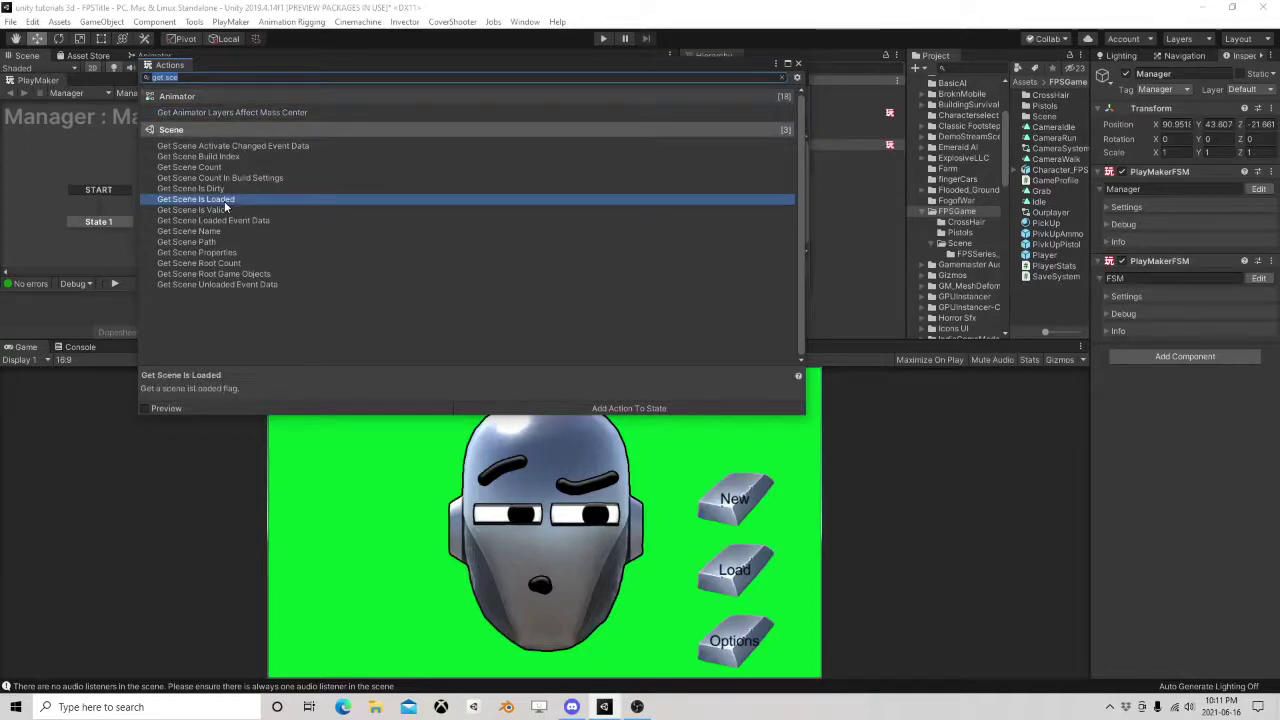
double_click(224, 203)
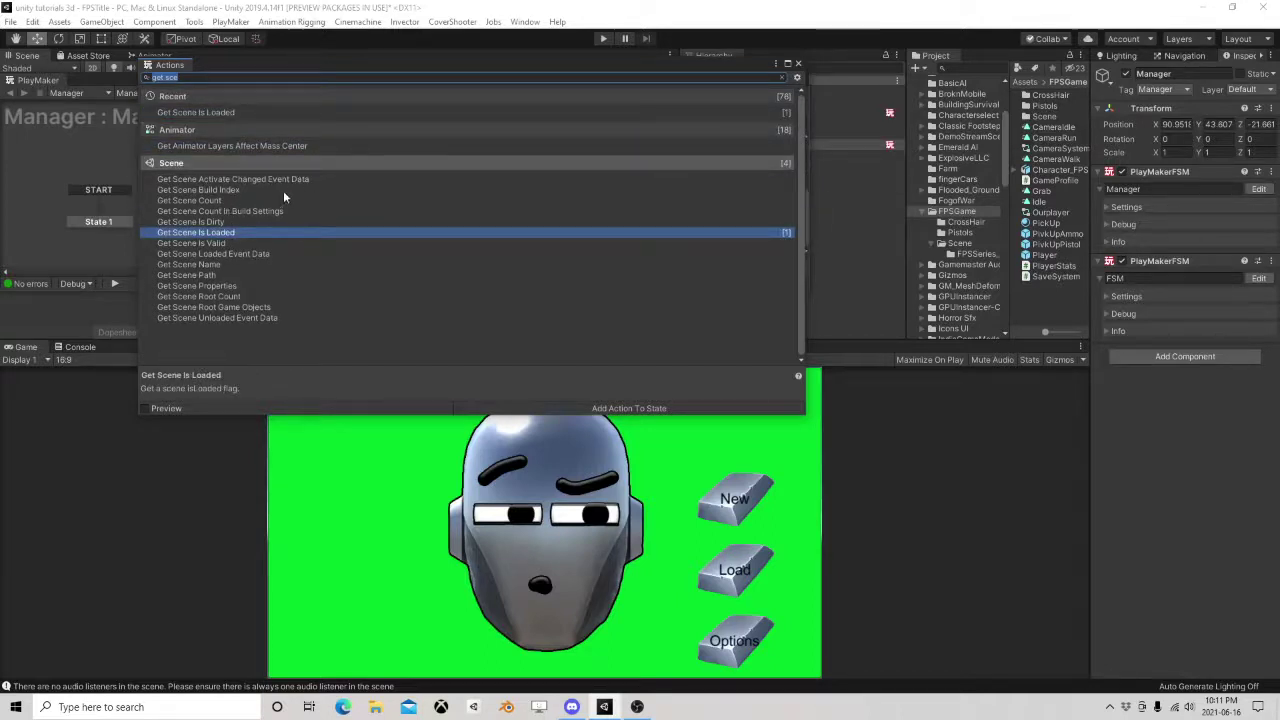
click(226, 287)
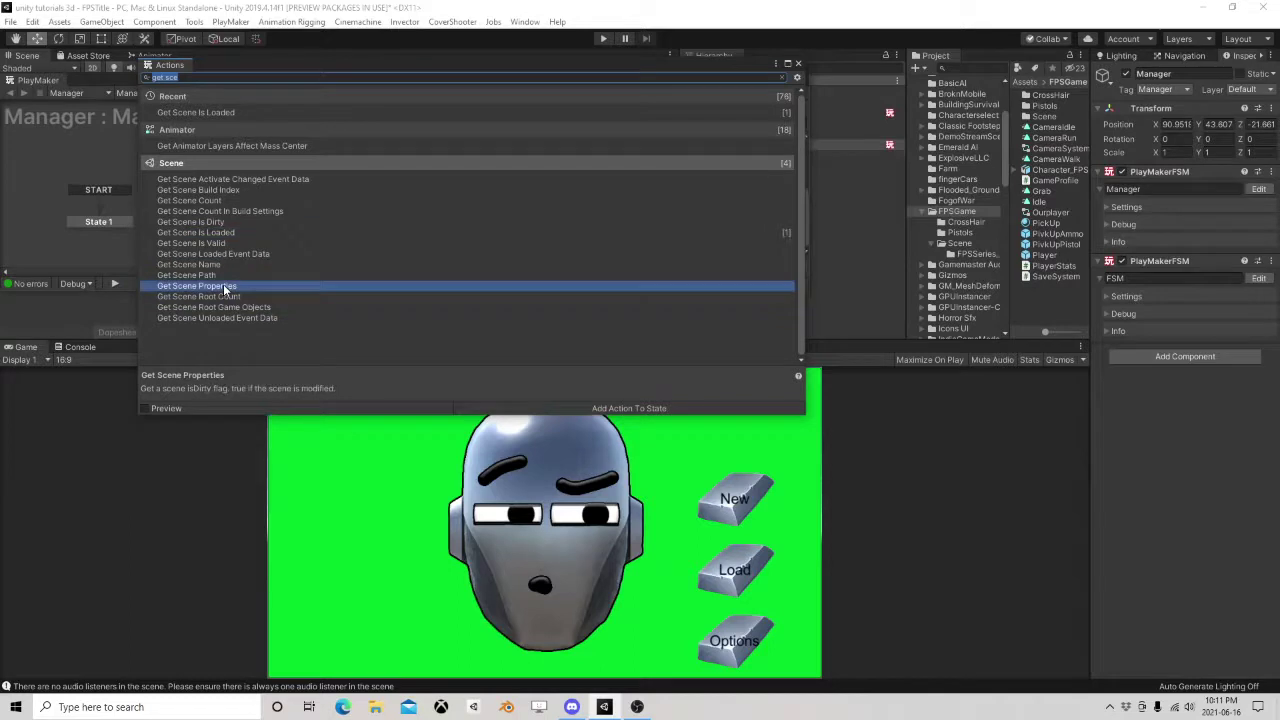
double_click(224, 287)
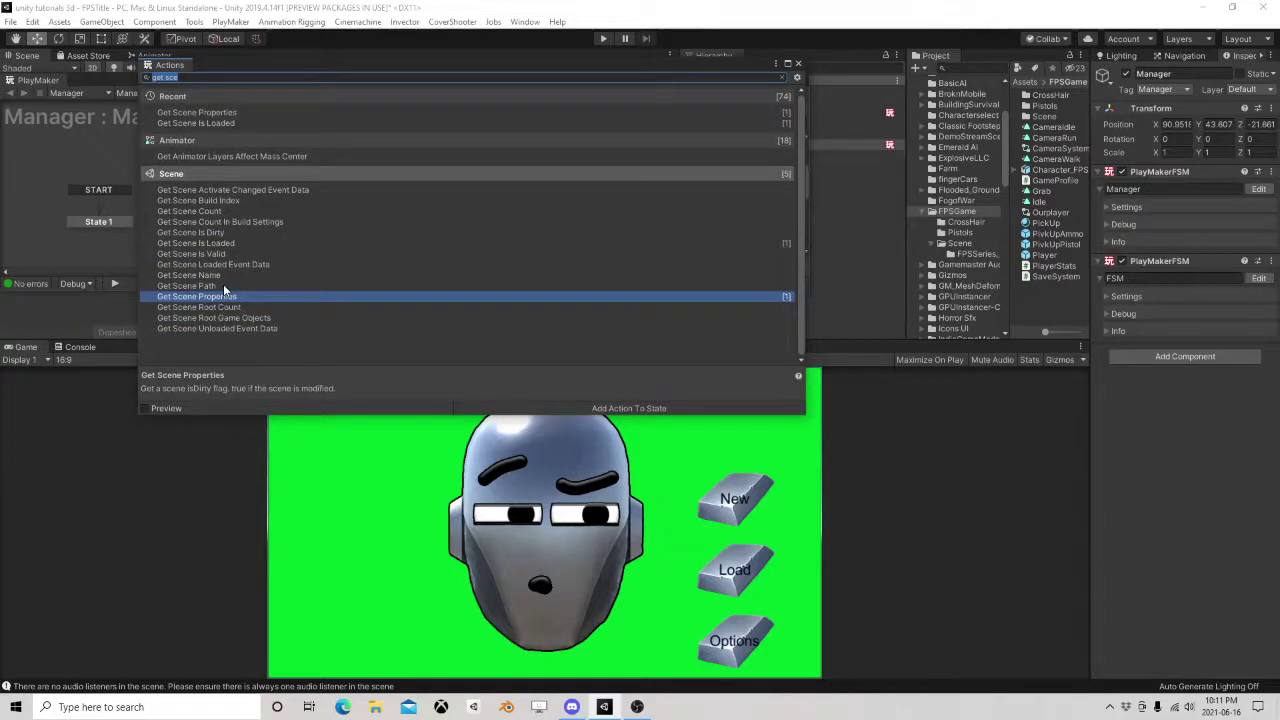
click(798, 63)
Set Get Scene Is Loaded to reference Scene At Index 1 and place it at the bottom of State 3's actions.
scroll(664, 198, down, 3)
scroll(664, 198, up, 4)
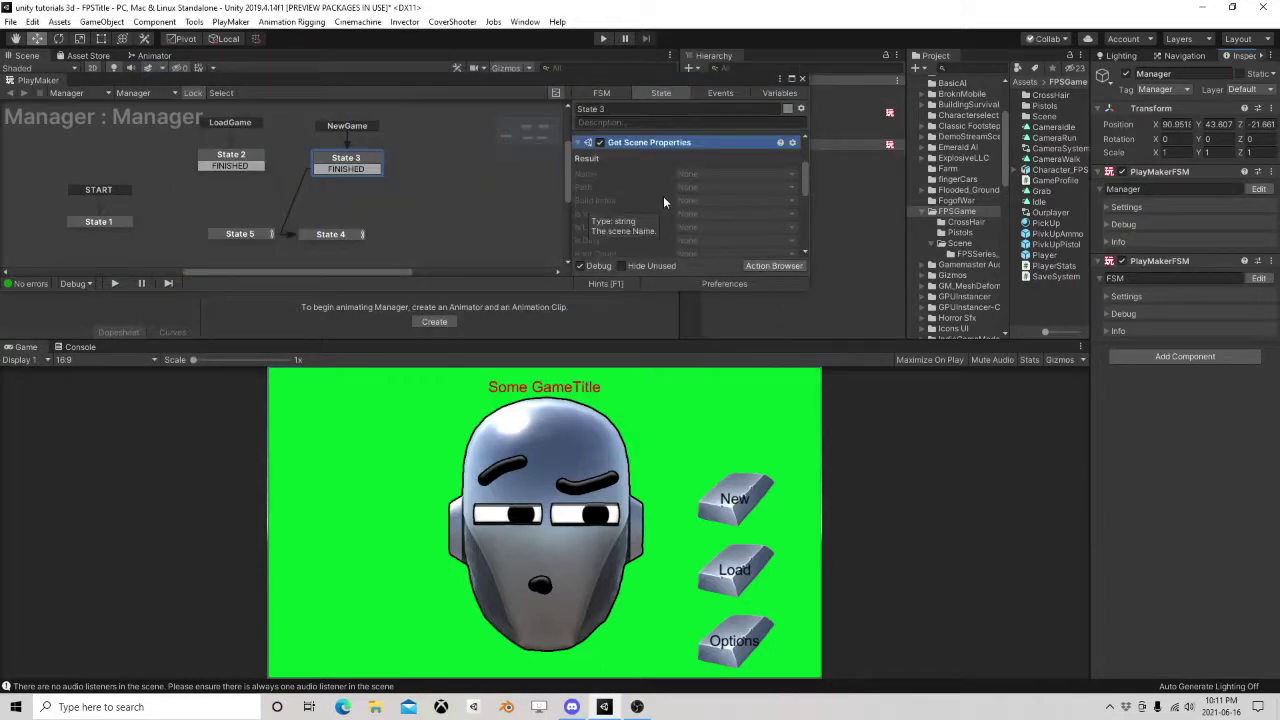
click(577, 145)
click(577, 145)
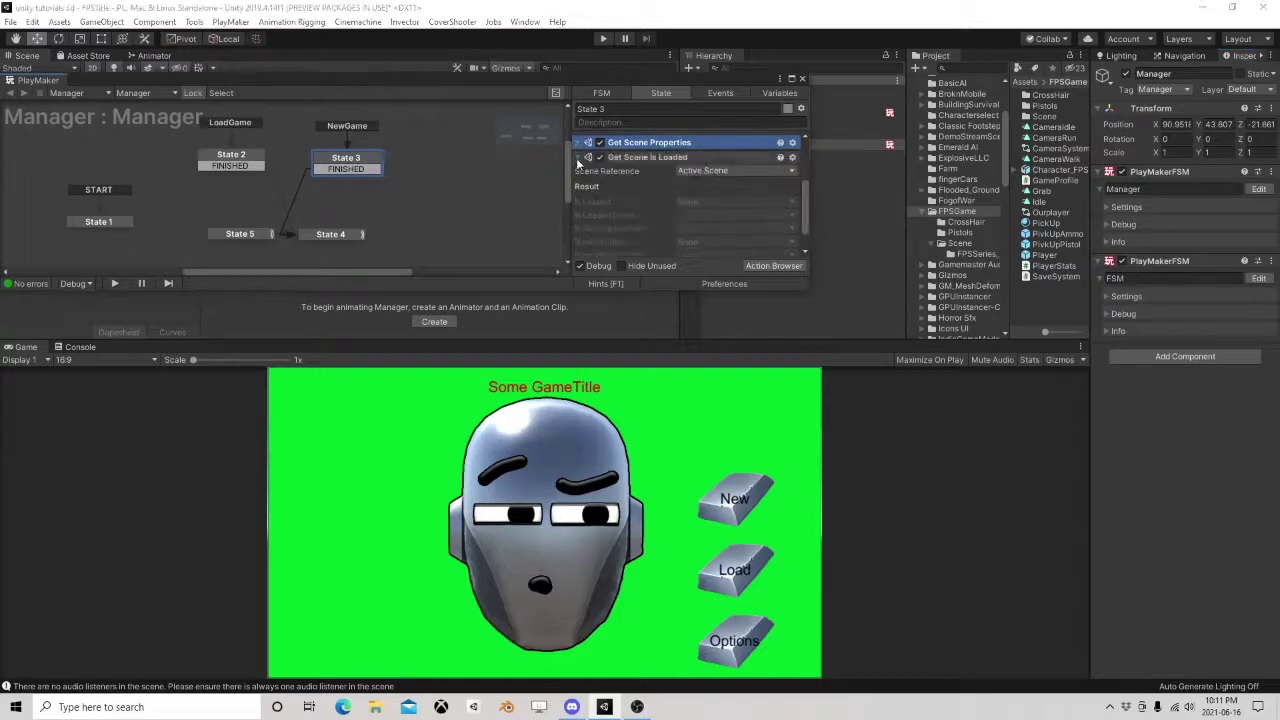
click(714, 172)
click(716, 199)
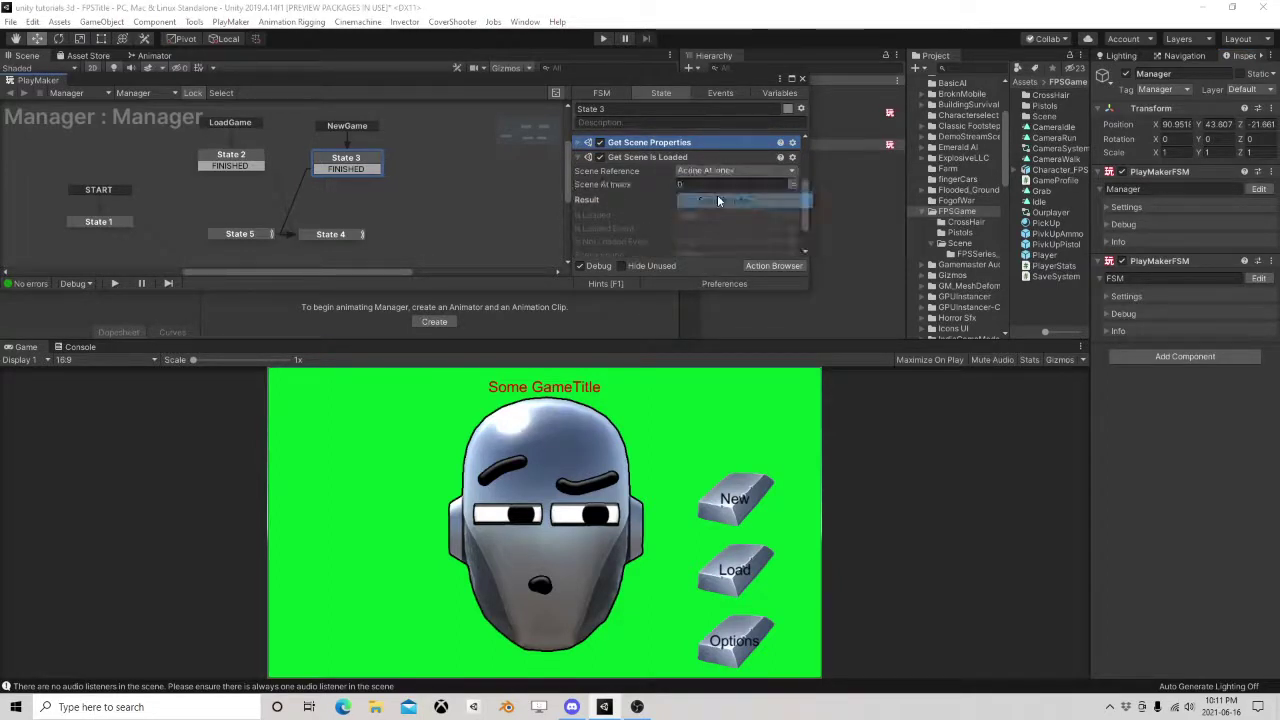
click(719, 186)
text(1)
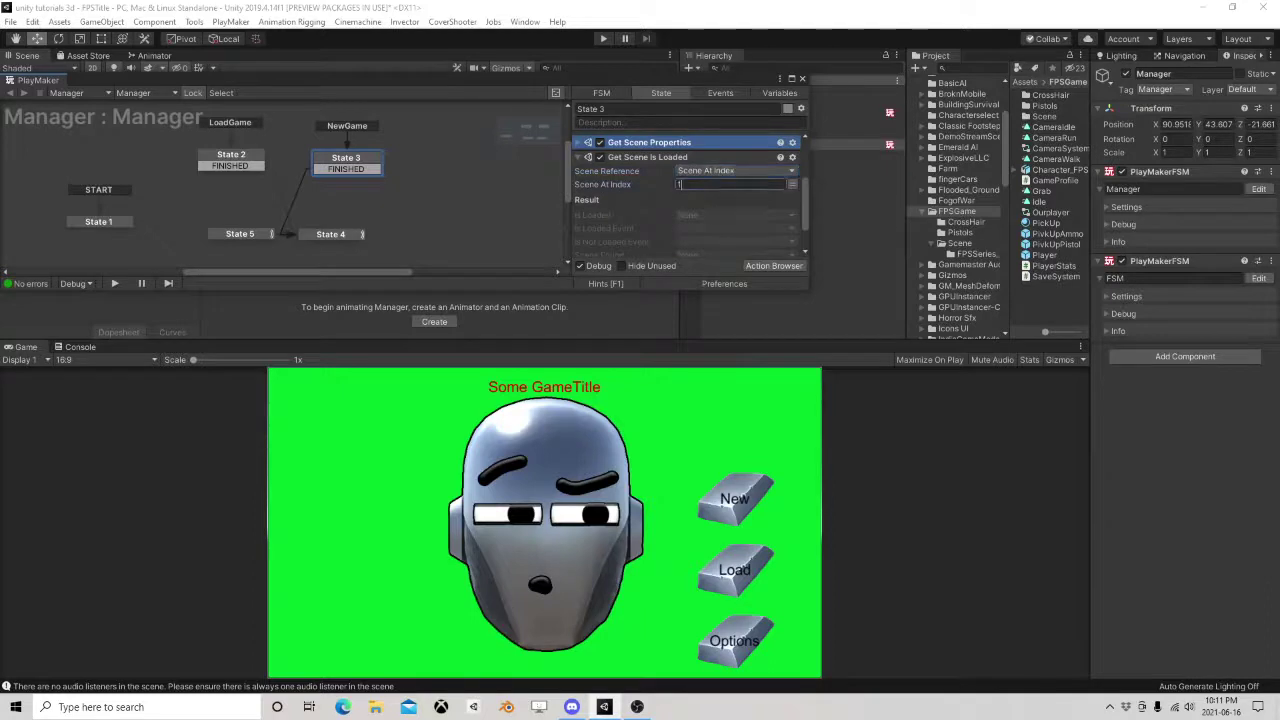
click(660, 159)
right_click(660, 160)
click(712, 315)
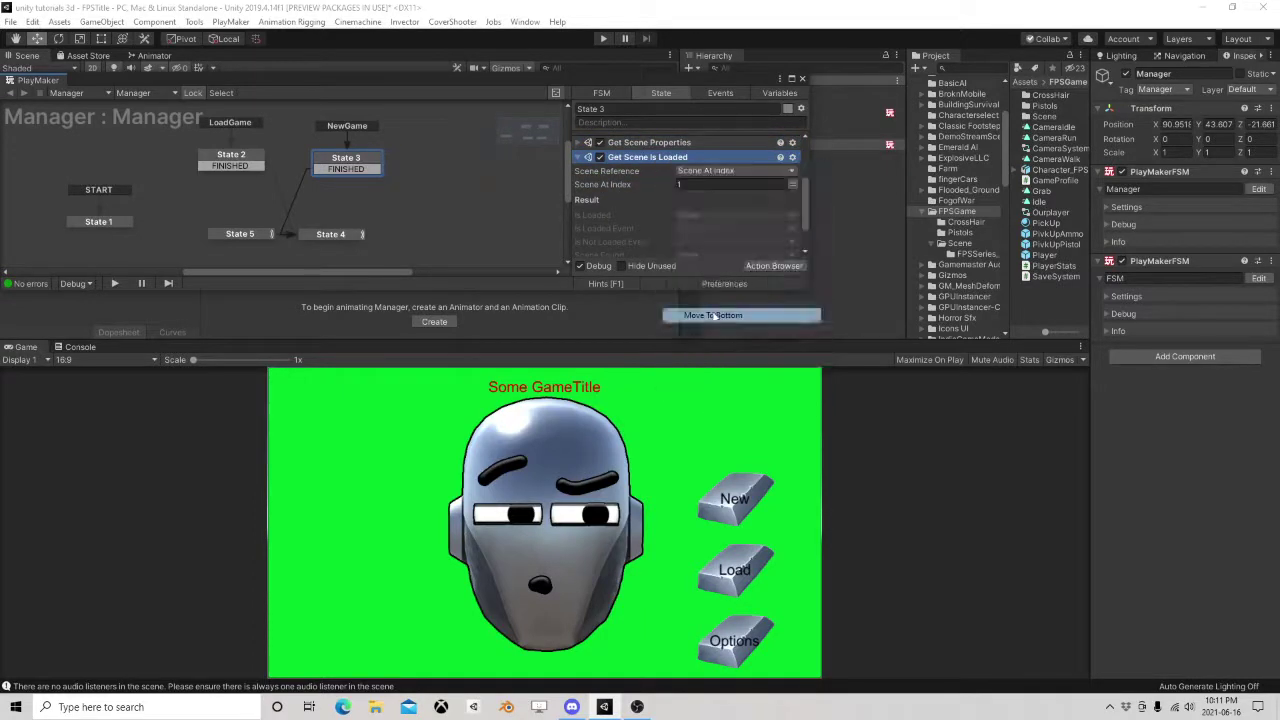
Try to remove the Get Scene Properties action from State 3.
click(640, 146)
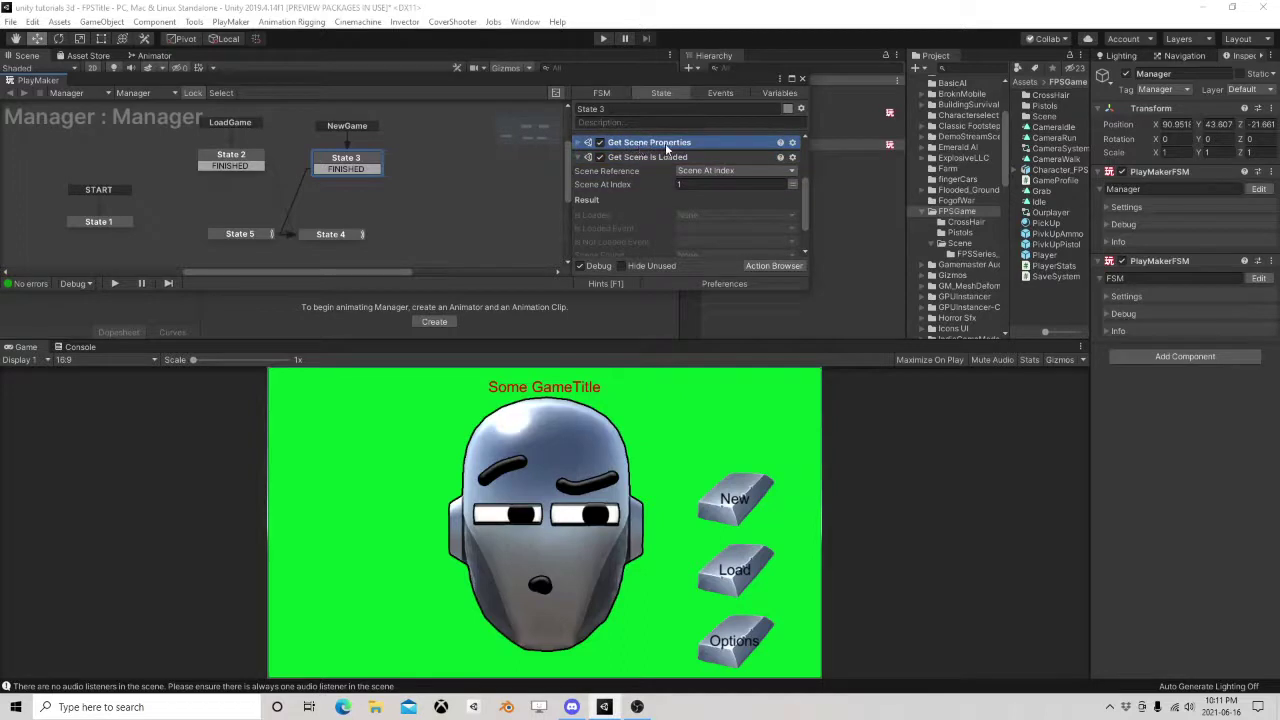
key(Delete)
key(ctrl+z)
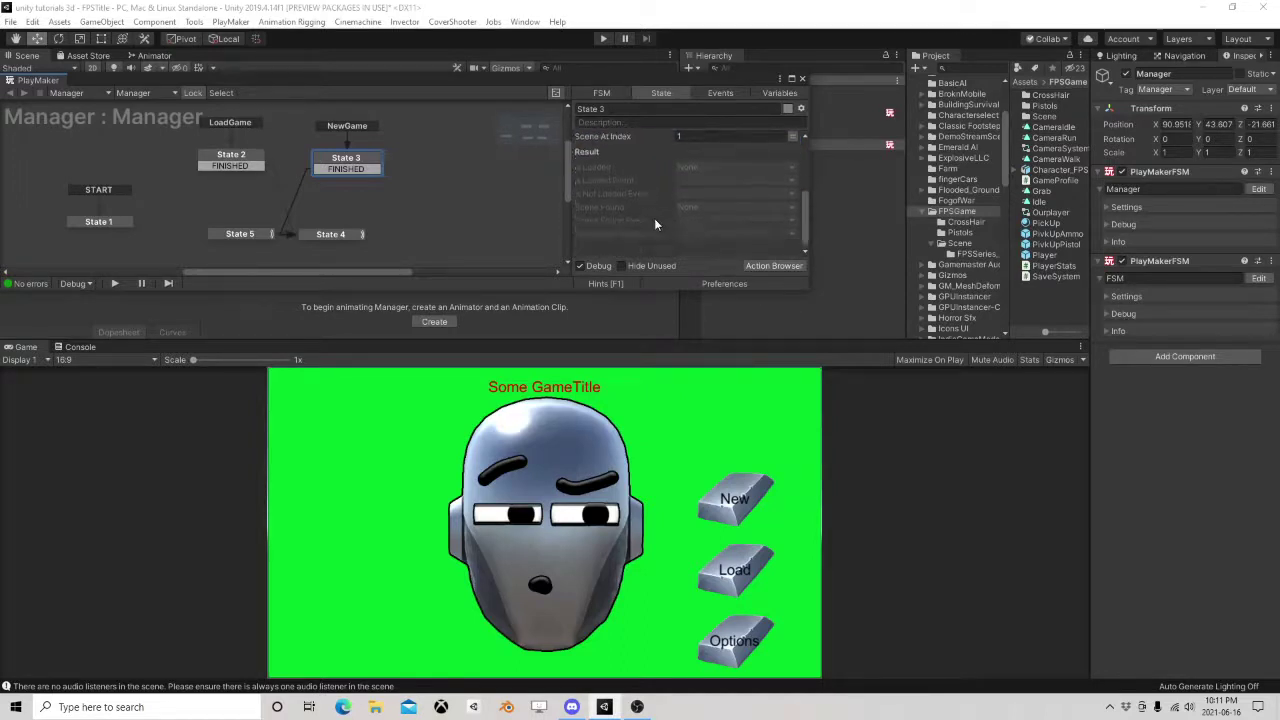
Reposition State 4 beneath State 3 and copy the Load Scene action of State 2.
drag(346, 234, 368, 220)
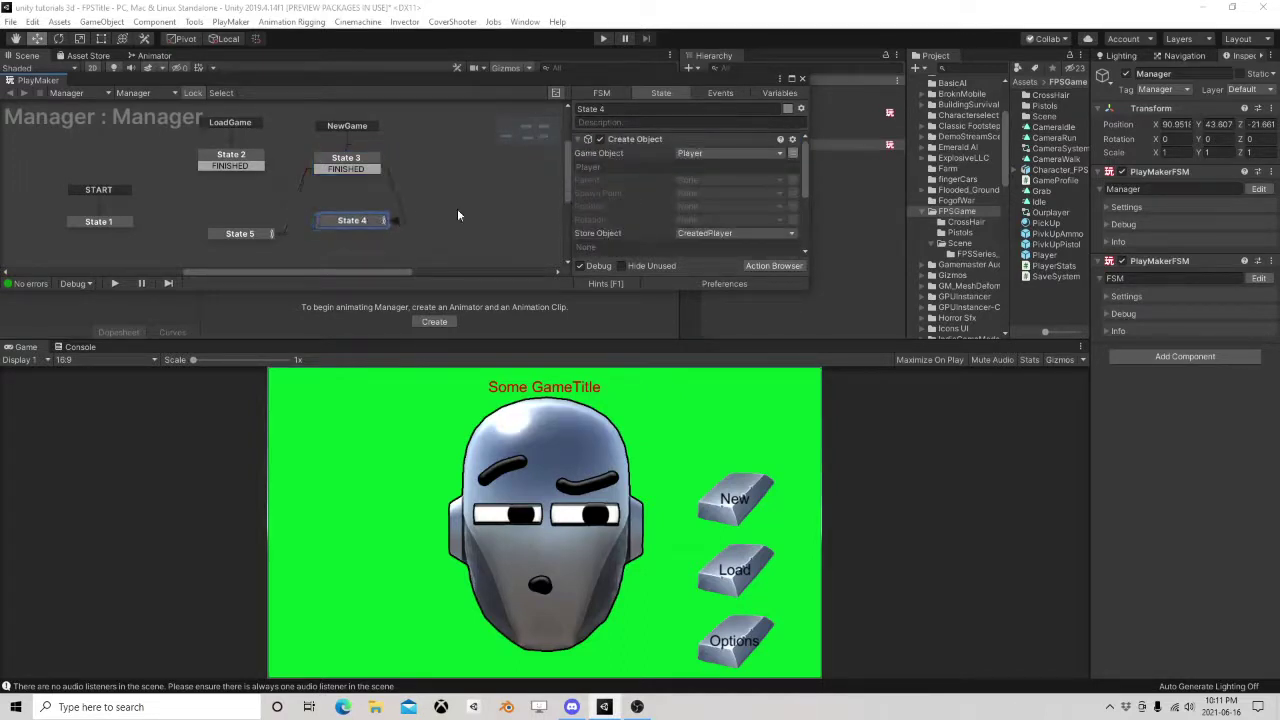
click(231, 158)
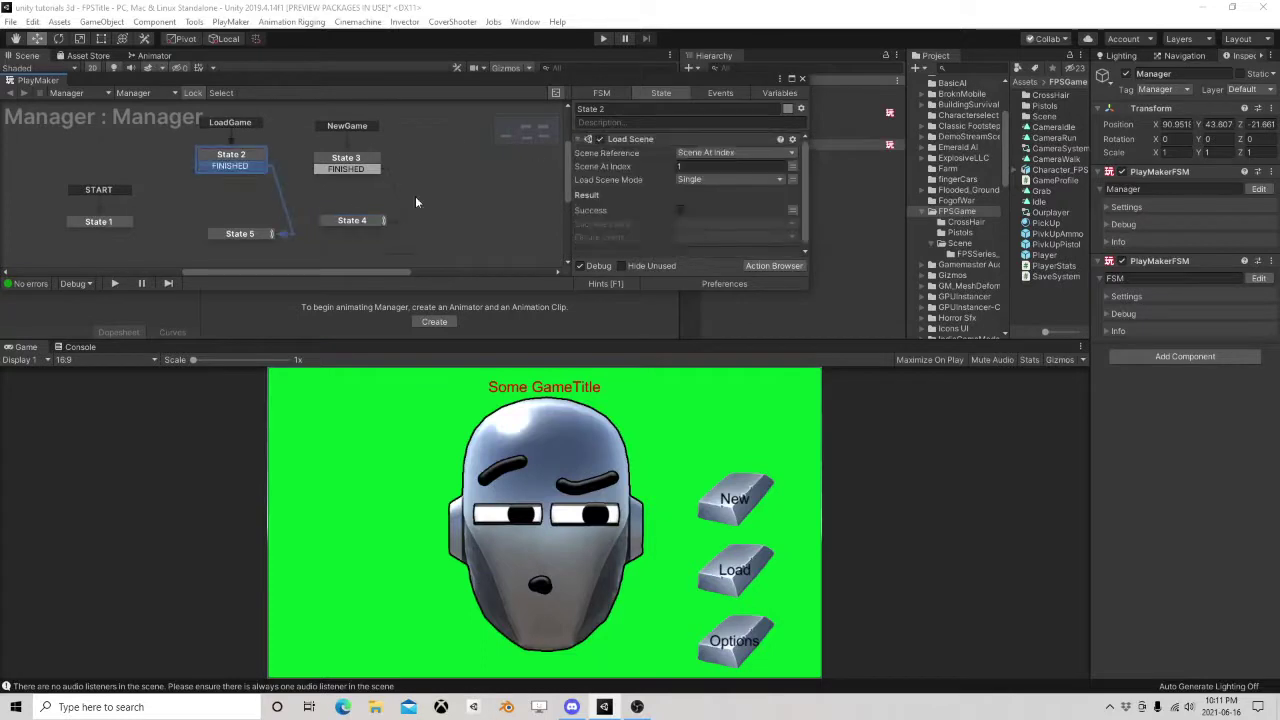
right_click(644, 139)
click(704, 216)
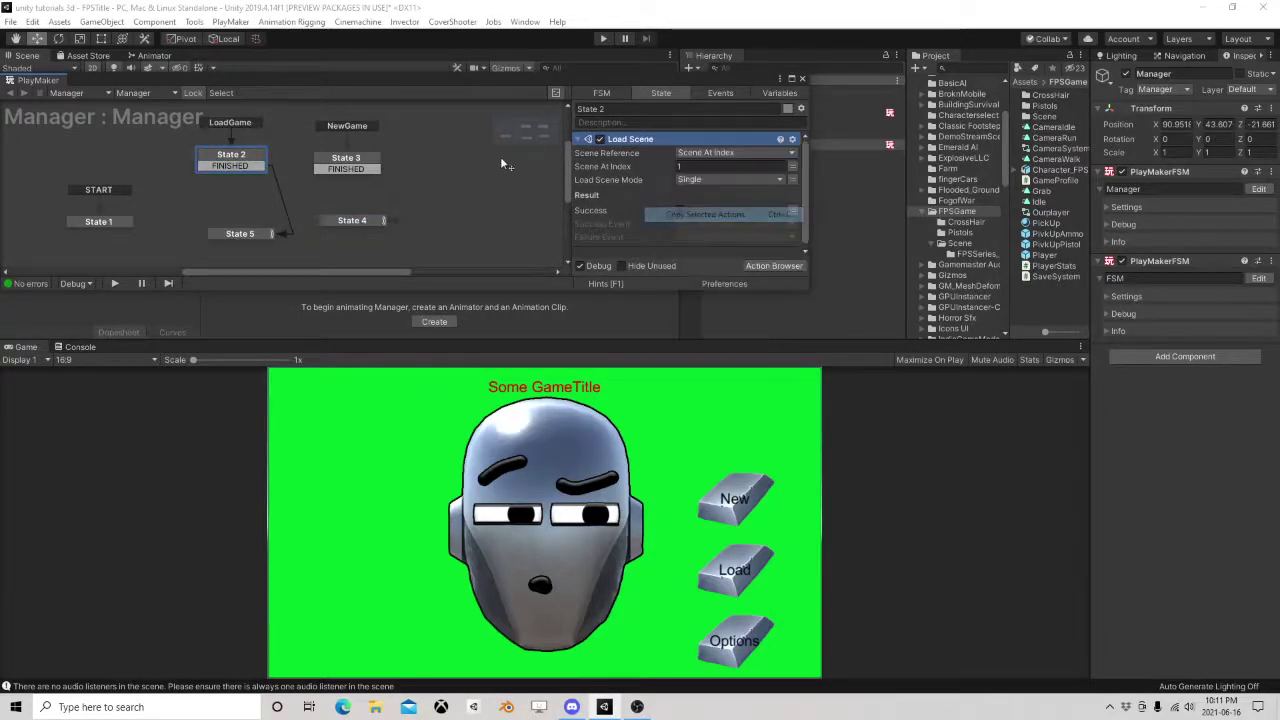
Collapse Load Scene in State 3 and set the Is Loaded Event of Get Scene Is Loaded to FINISHED.
click(350, 159)
scroll(619, 200, down, 2)
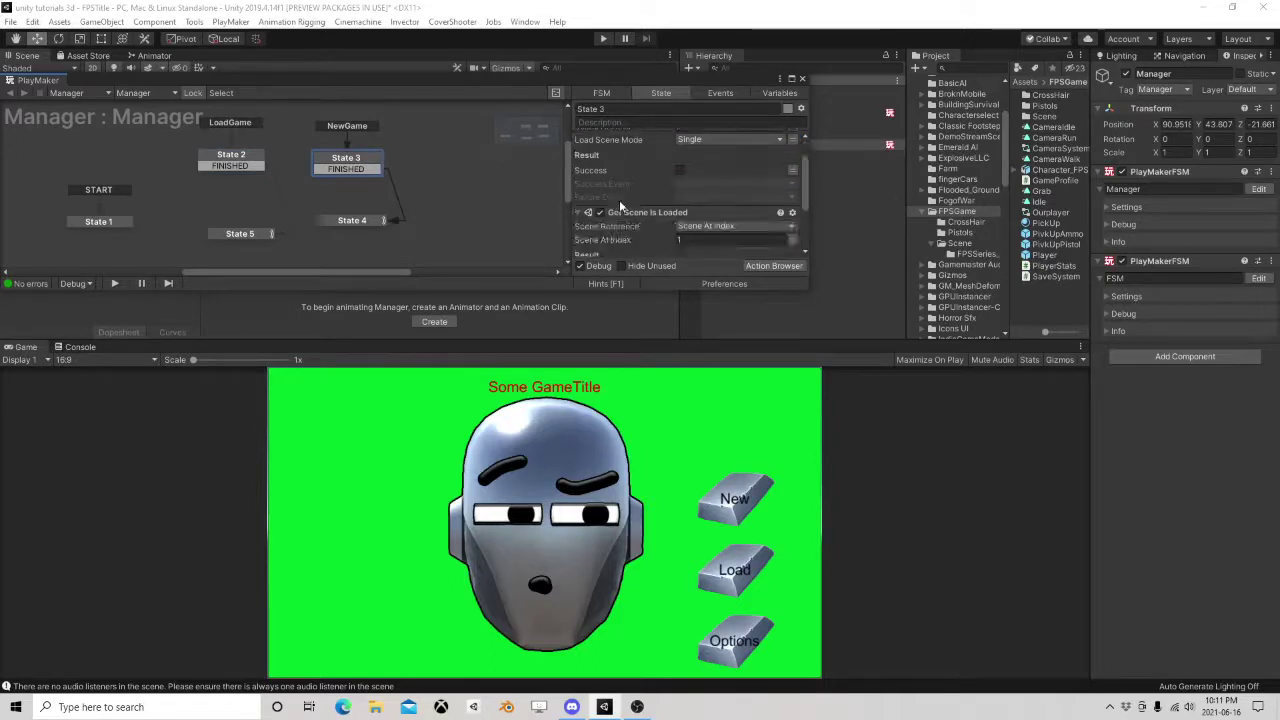
scroll(620, 206, up, 2)
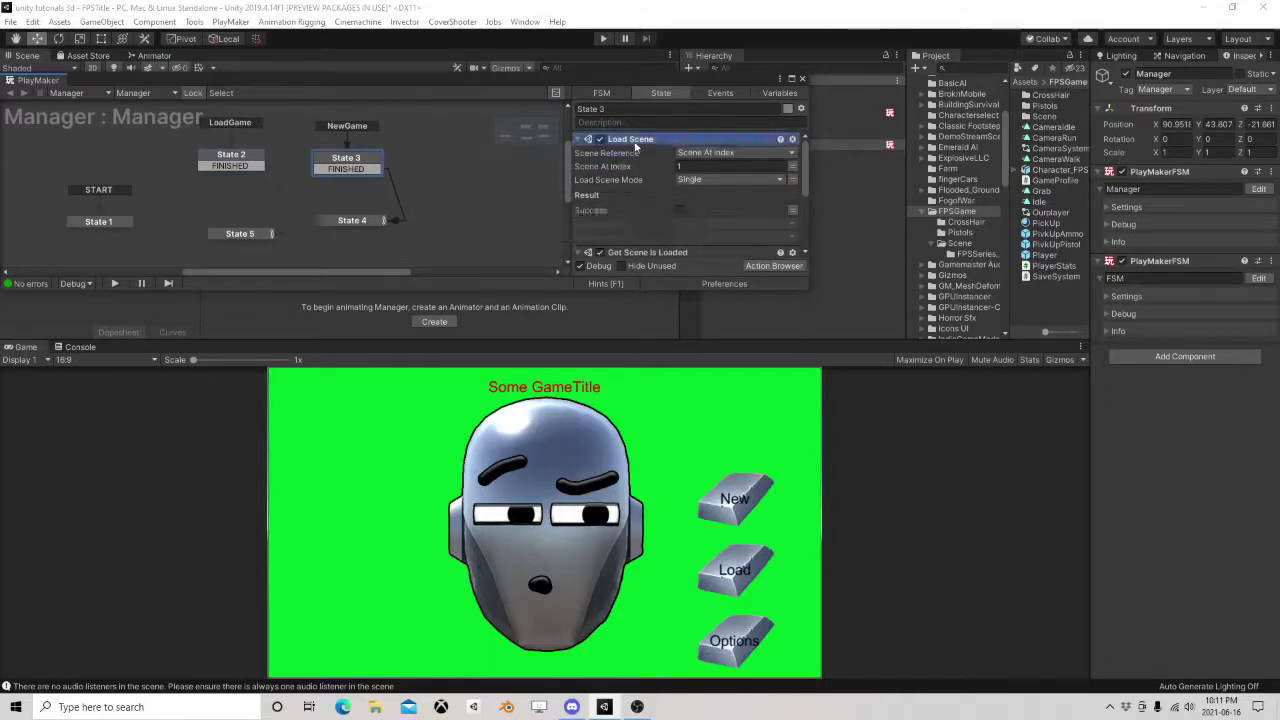
click(588, 139)
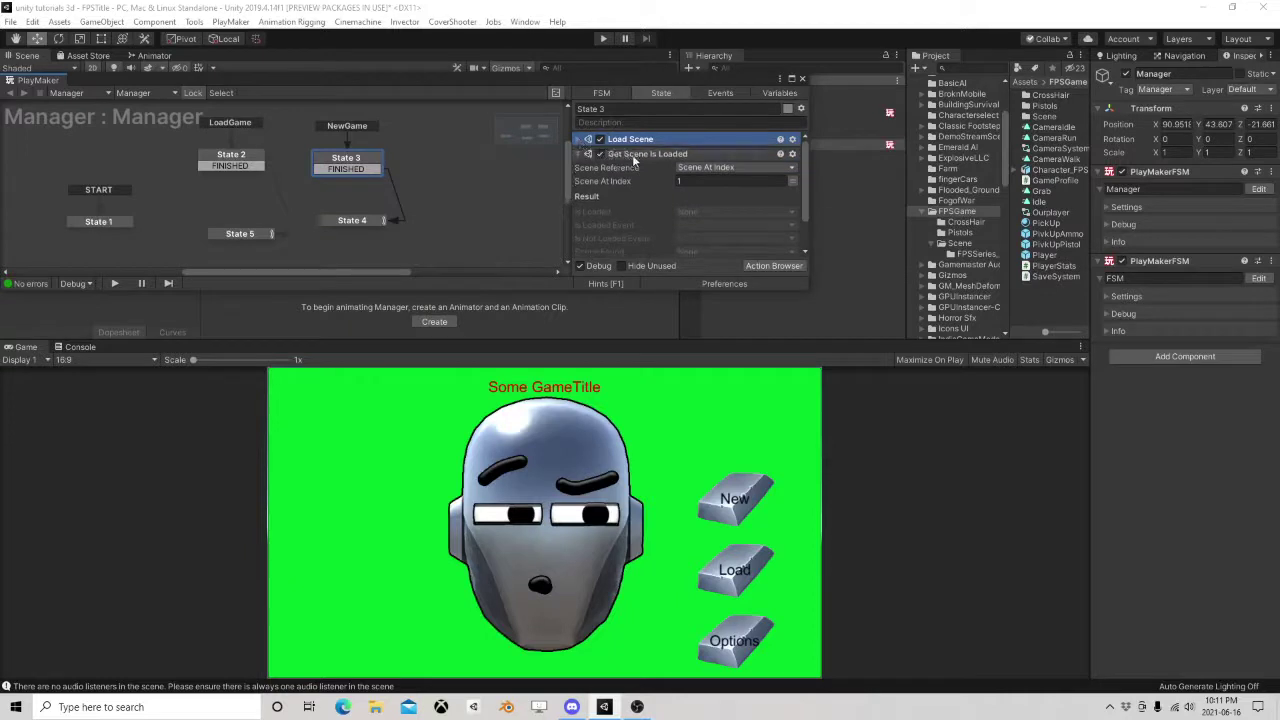
click(628, 154)
scroll(638, 180, down, 1)
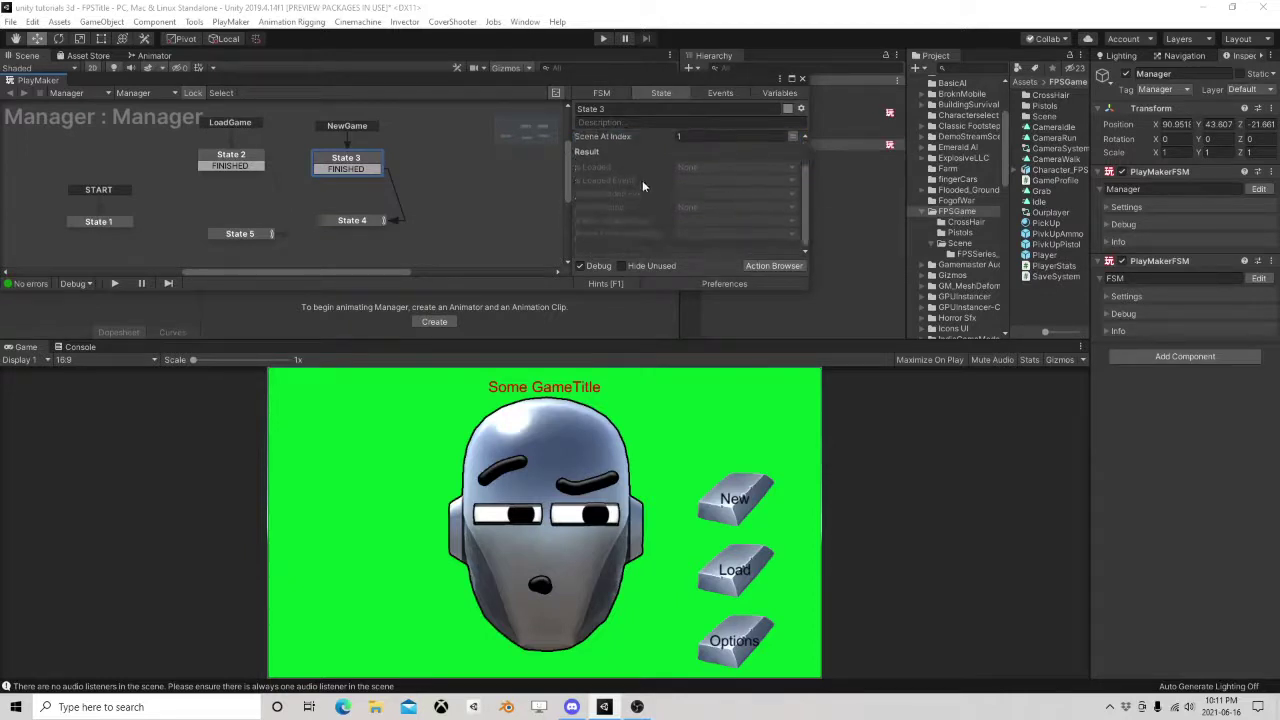
scroll(644, 184, up, 1)
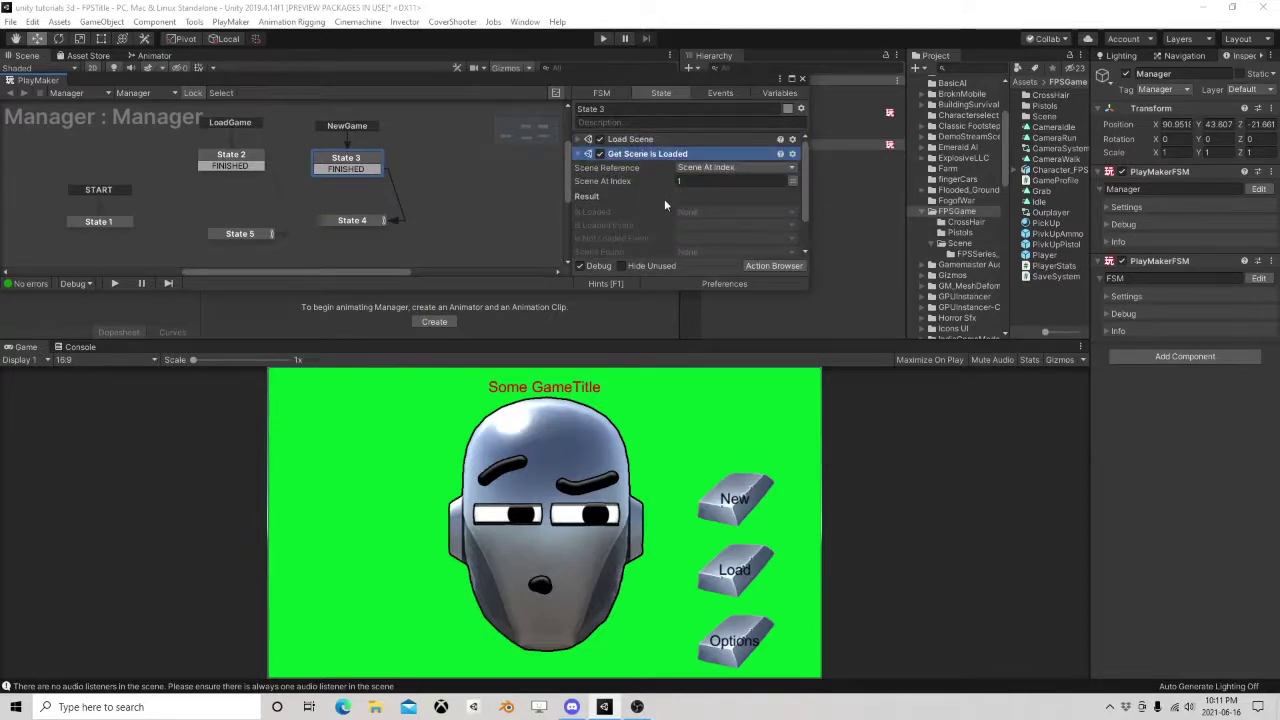
scroll(664, 198, down, 1)
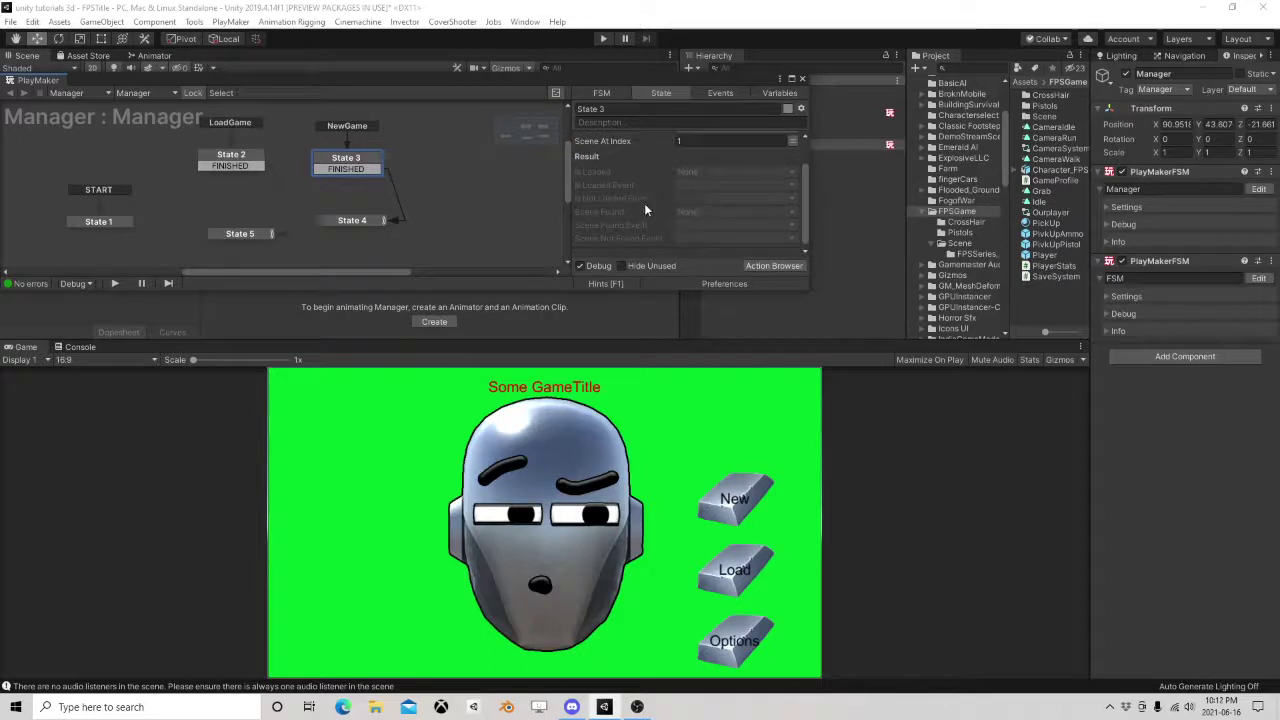
scroll(644, 209, up, 1)
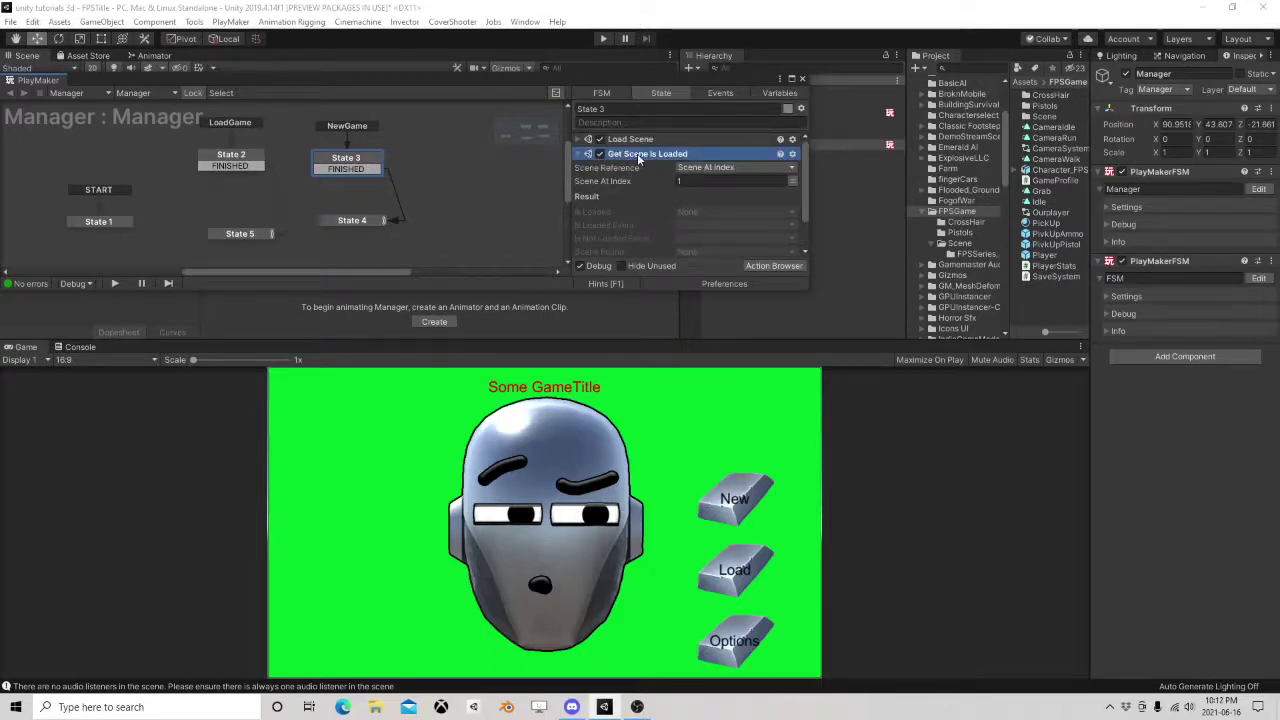
scroll(657, 195, down, 1)
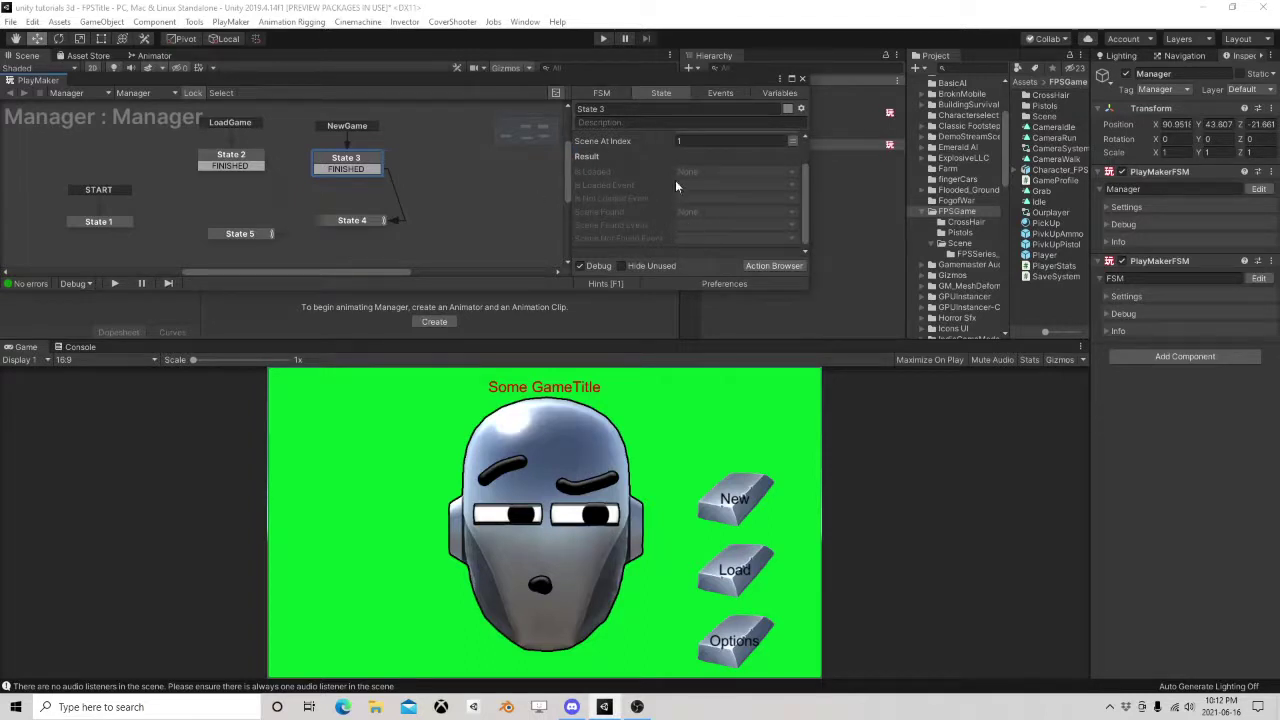
click(699, 184)
click(705, 235)
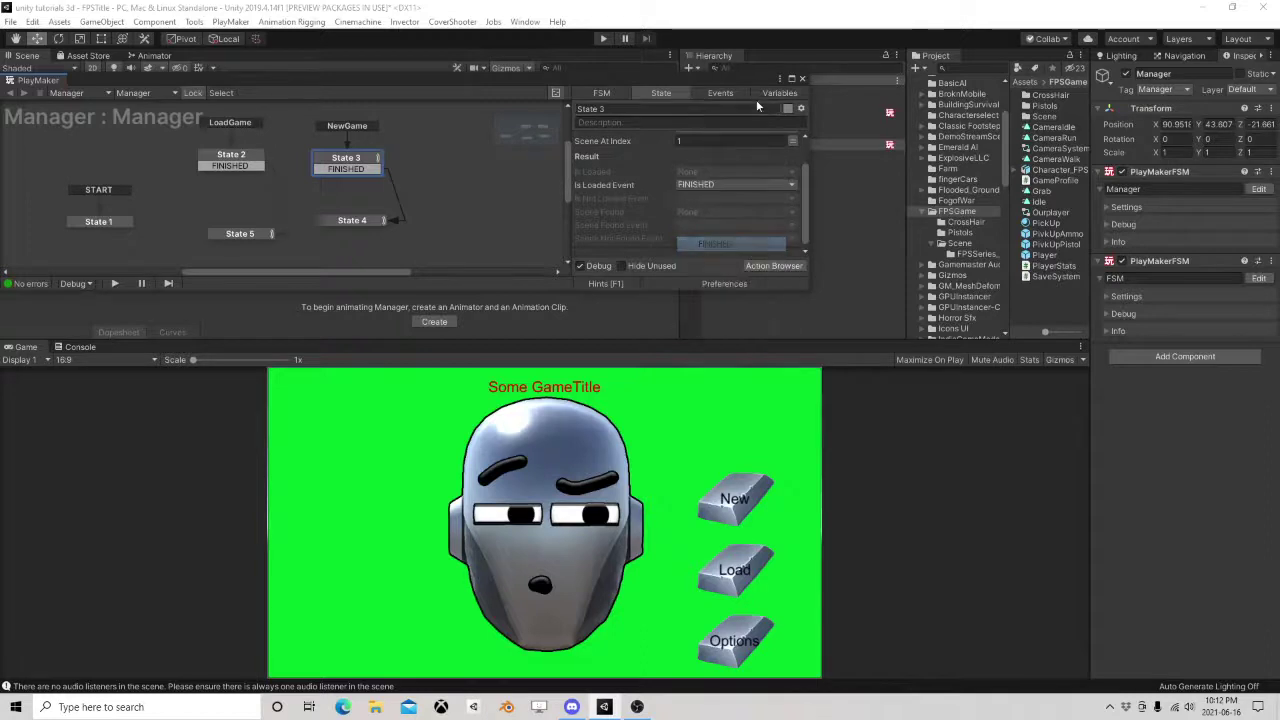
Run the game, start a new game from the title screen to test the transition, and stop play mode.
click(600, 39)
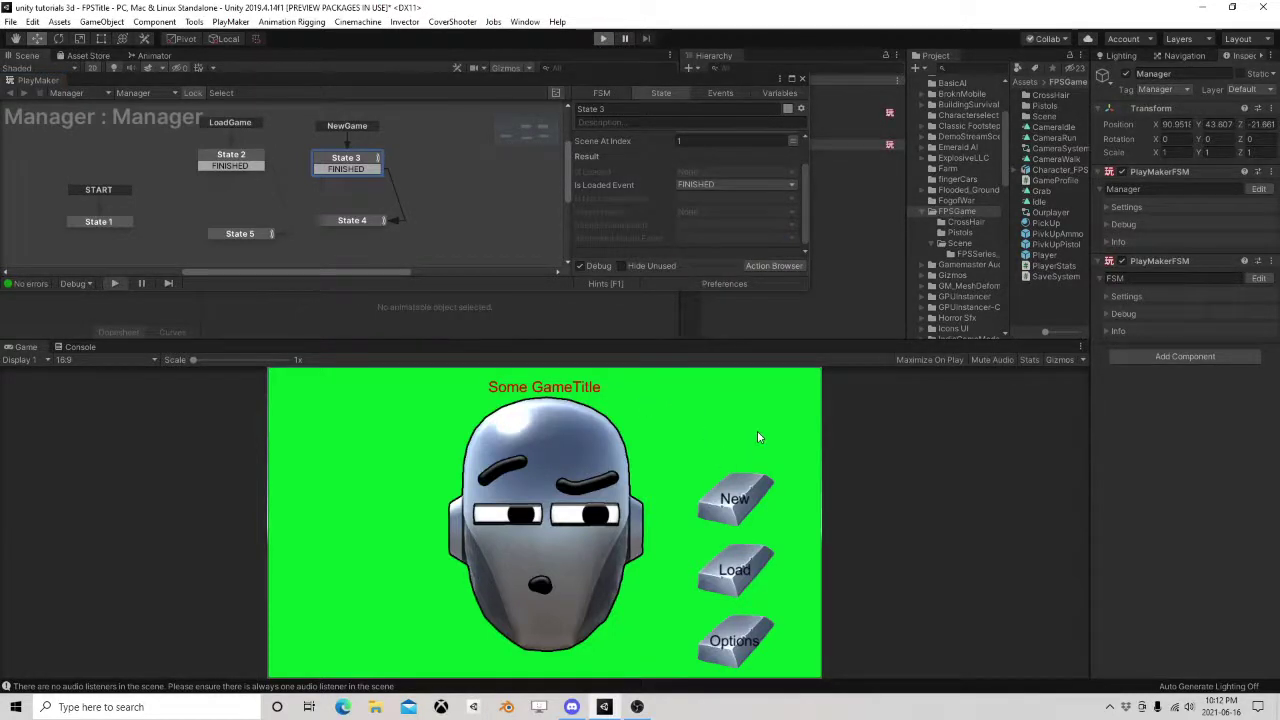
click(734, 494)
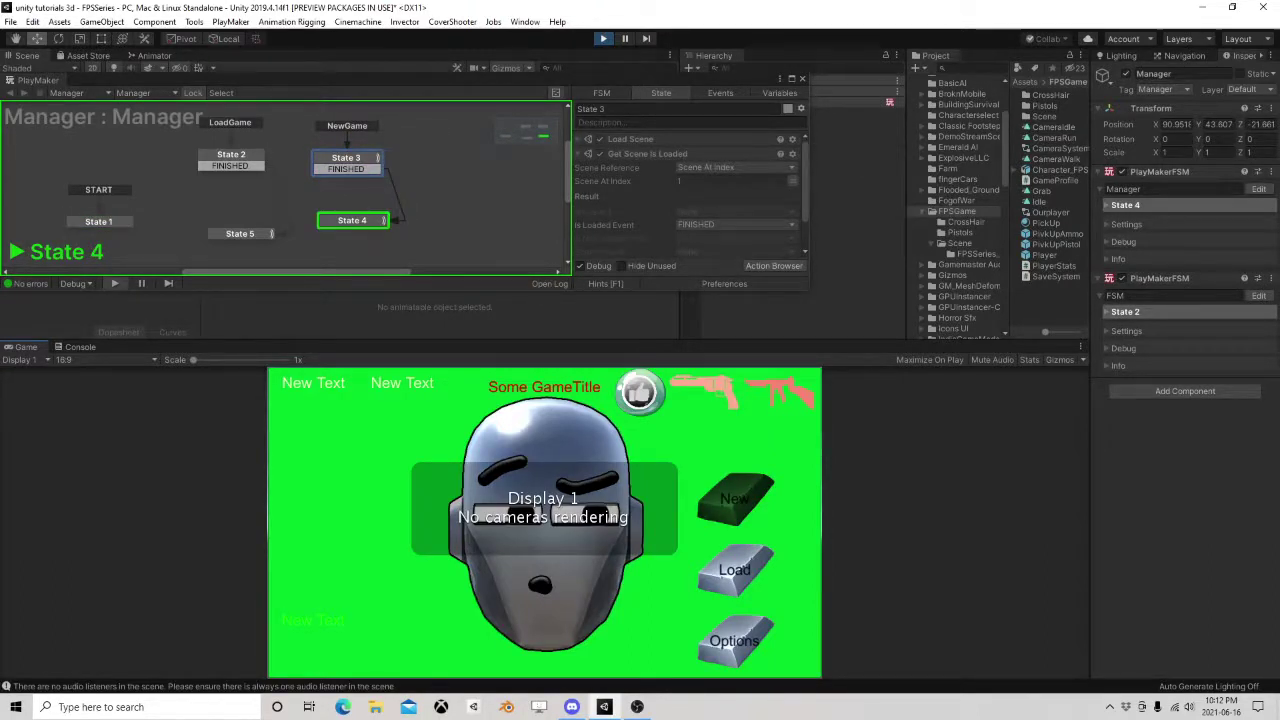
click(603, 38)
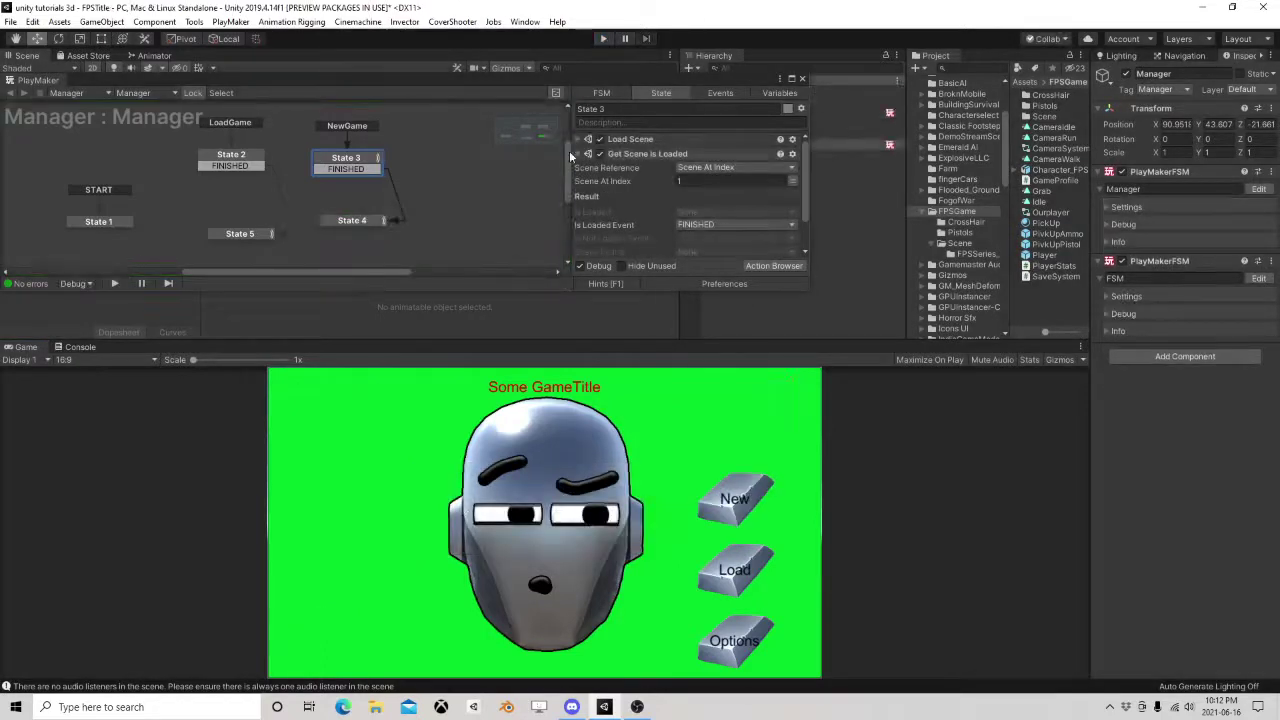
Delete the Get Scene Is Loaded action from State 3.
click(654, 155)
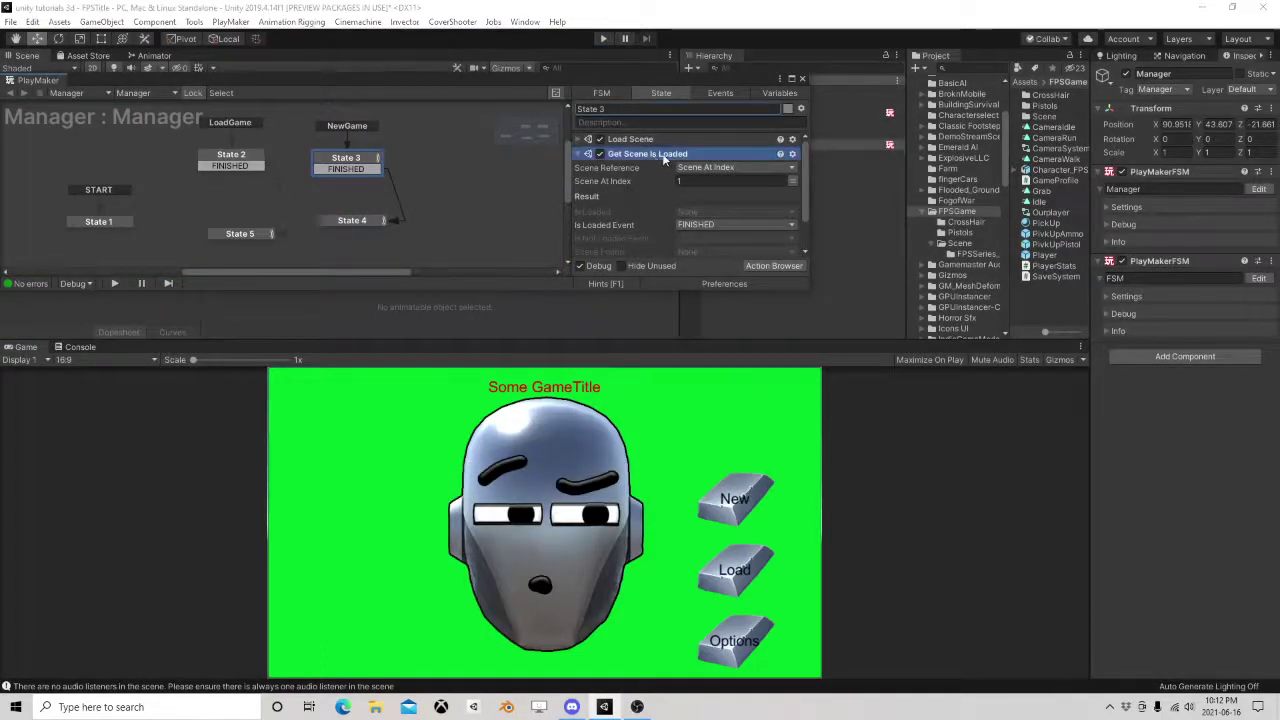
right_click(664, 158)
click(736, 374)
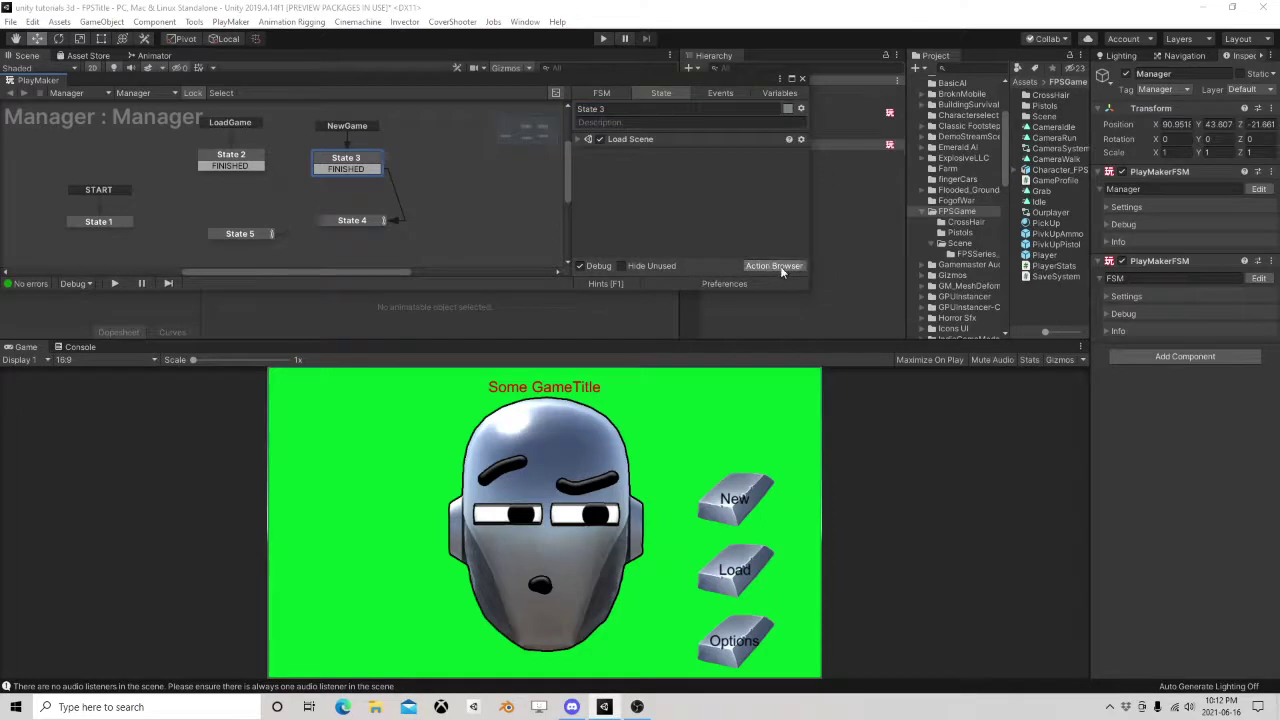
Add the Get Scene Properties action to State 3 and place it below Load Scene.
click(778, 267)
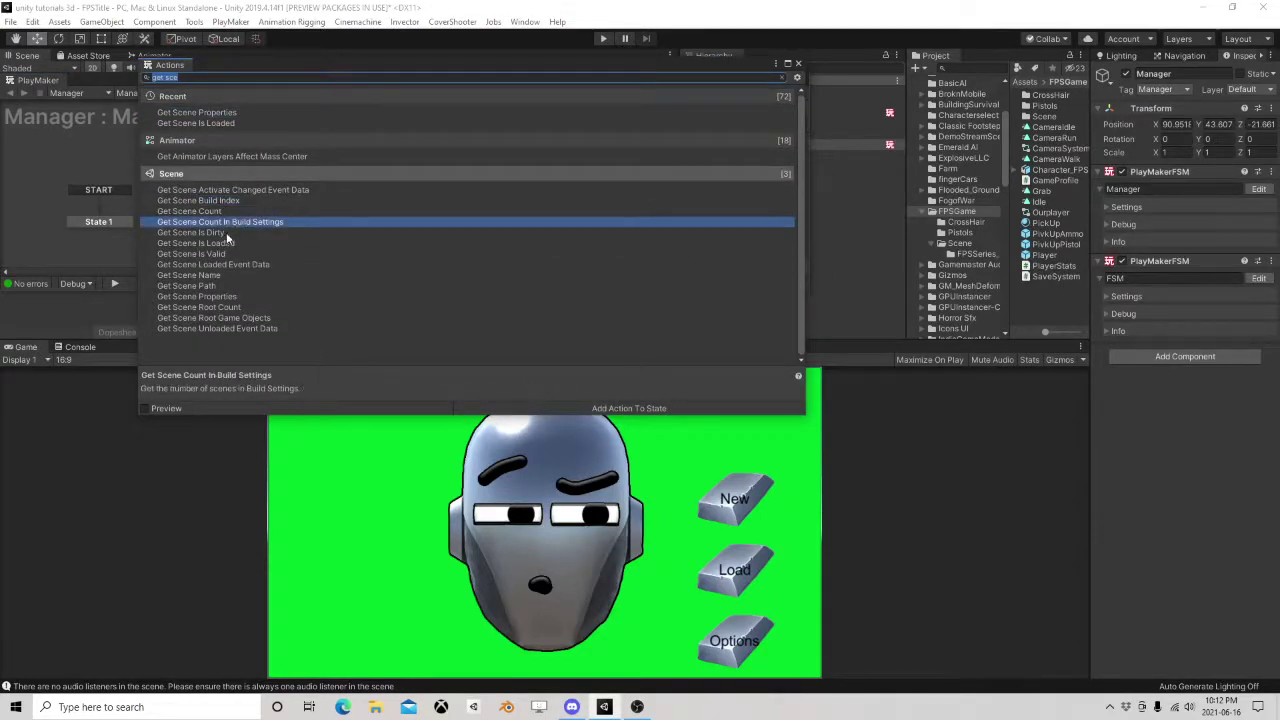
double_click(210, 297)
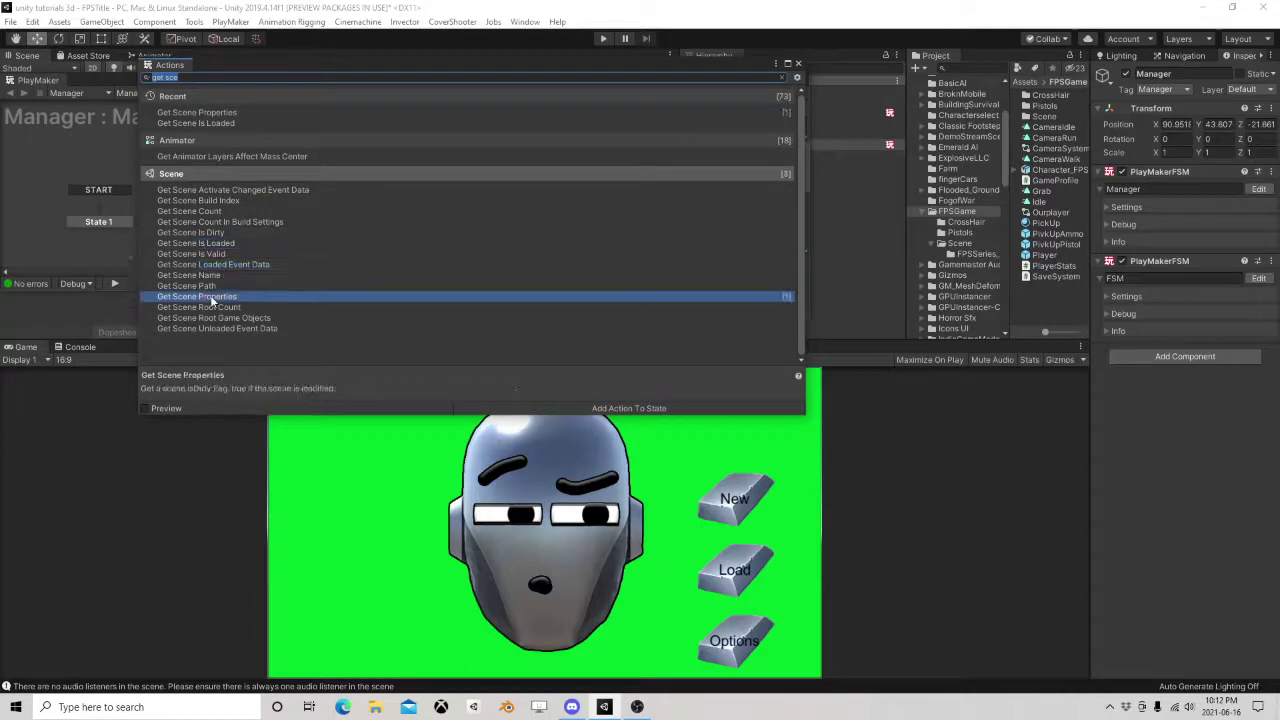
click(797, 64)
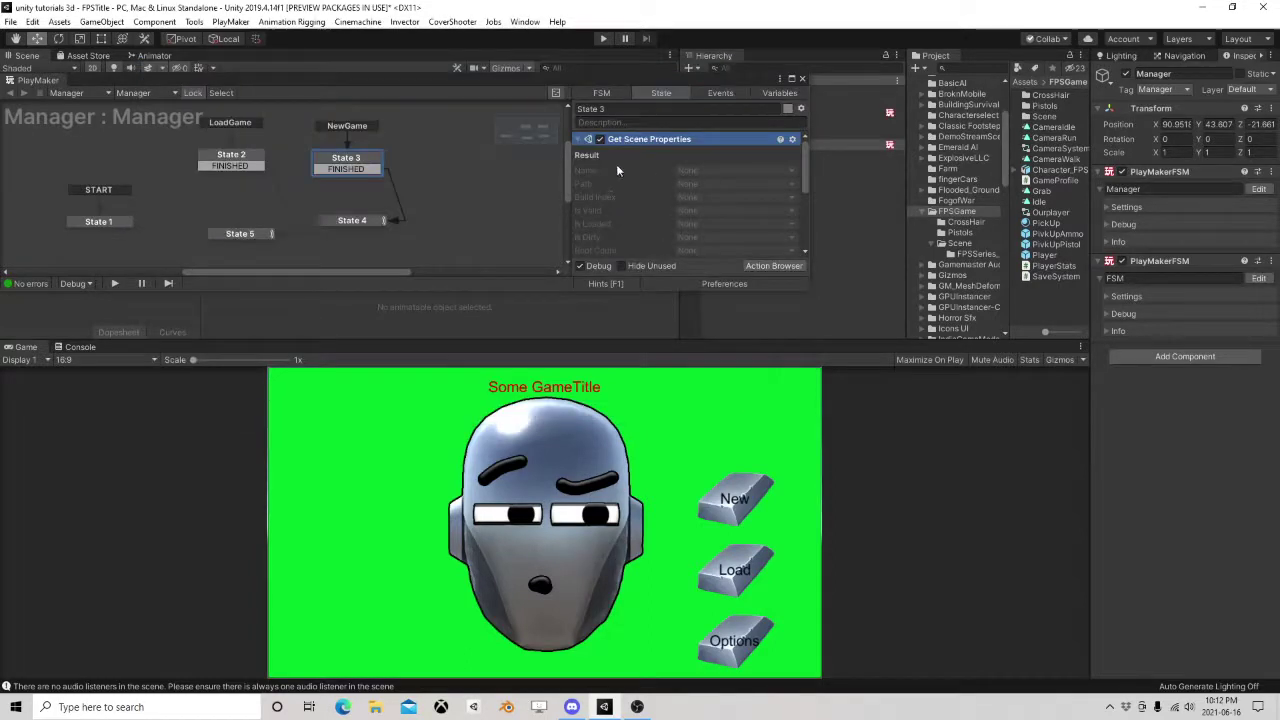
scroll(641, 150, down, 3)
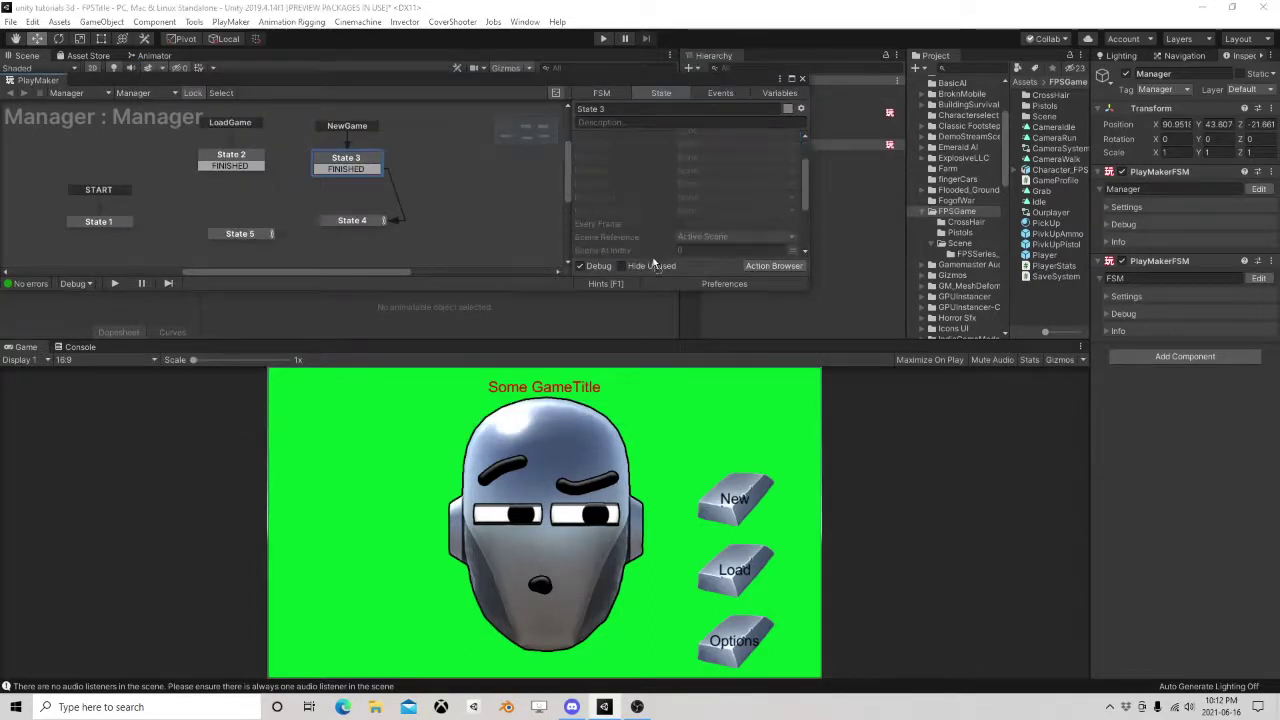
scroll(655, 262, down, 5)
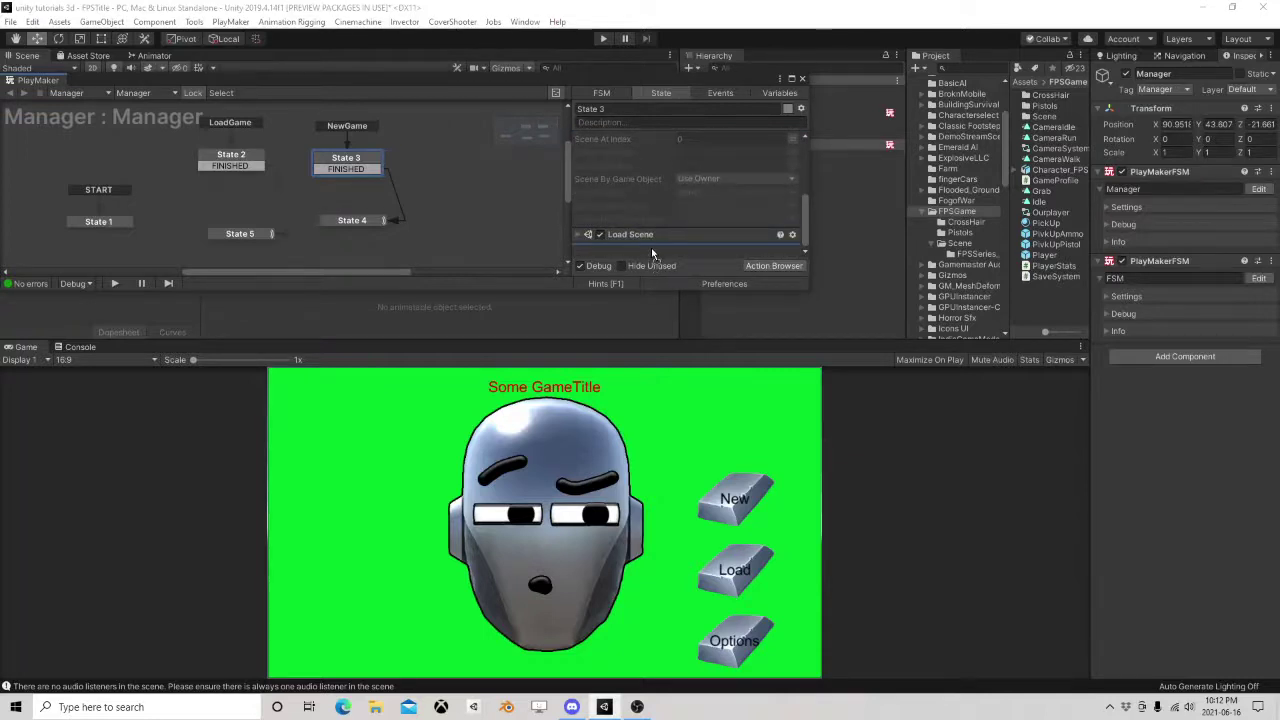
drag(651, 249, 652, 248)
scroll(659, 230, down, 2)
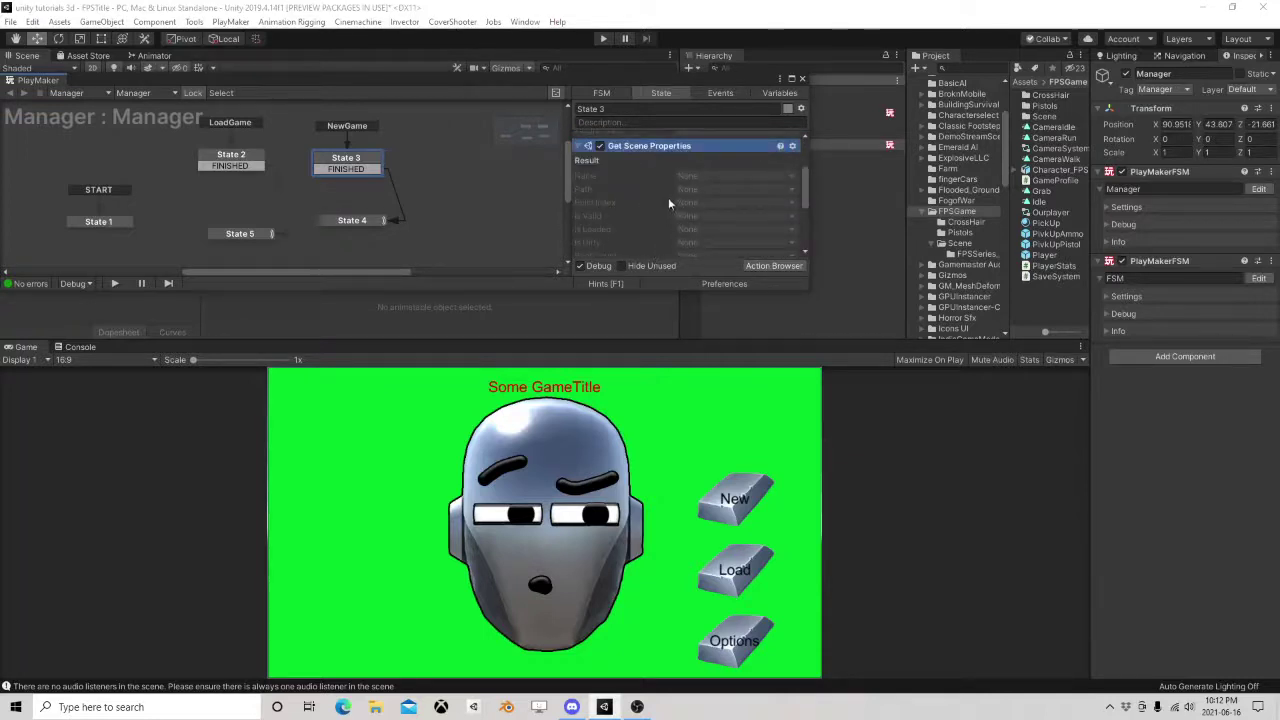
Add a new state beside State 3 and connect State 3's FINISHED transition to it.
right_click(413, 168)
click(449, 178)
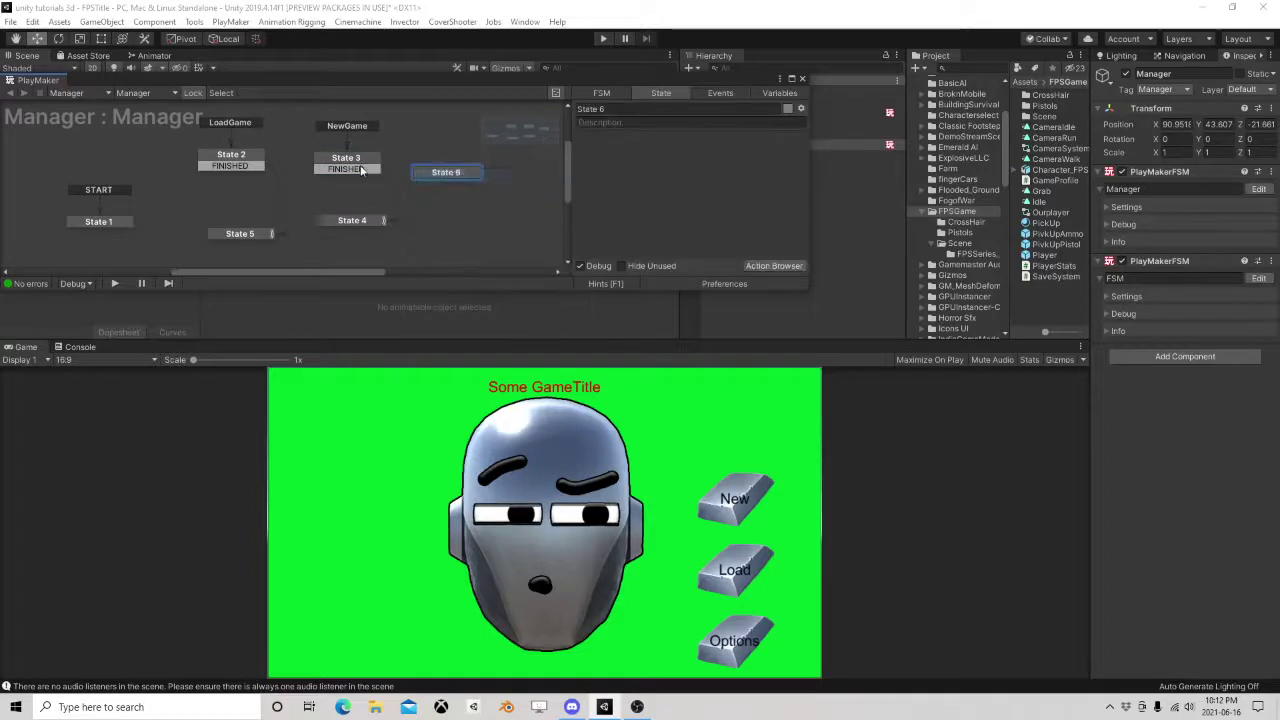
drag(362, 170, 446, 176)
click(408, 150)
Move the Get Scene Properties action from State 3 to State 6.
click(364, 158)
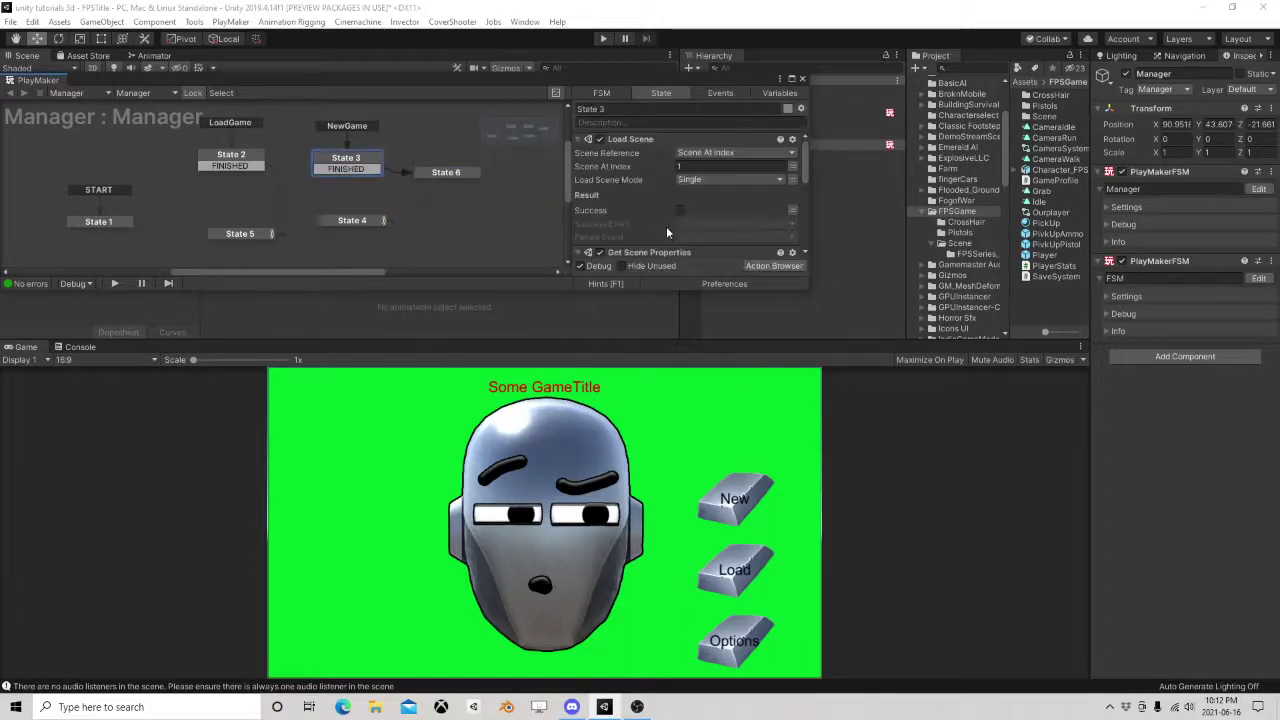
scroll(667, 229, down, 1)
drag(661, 214, 446, 171)
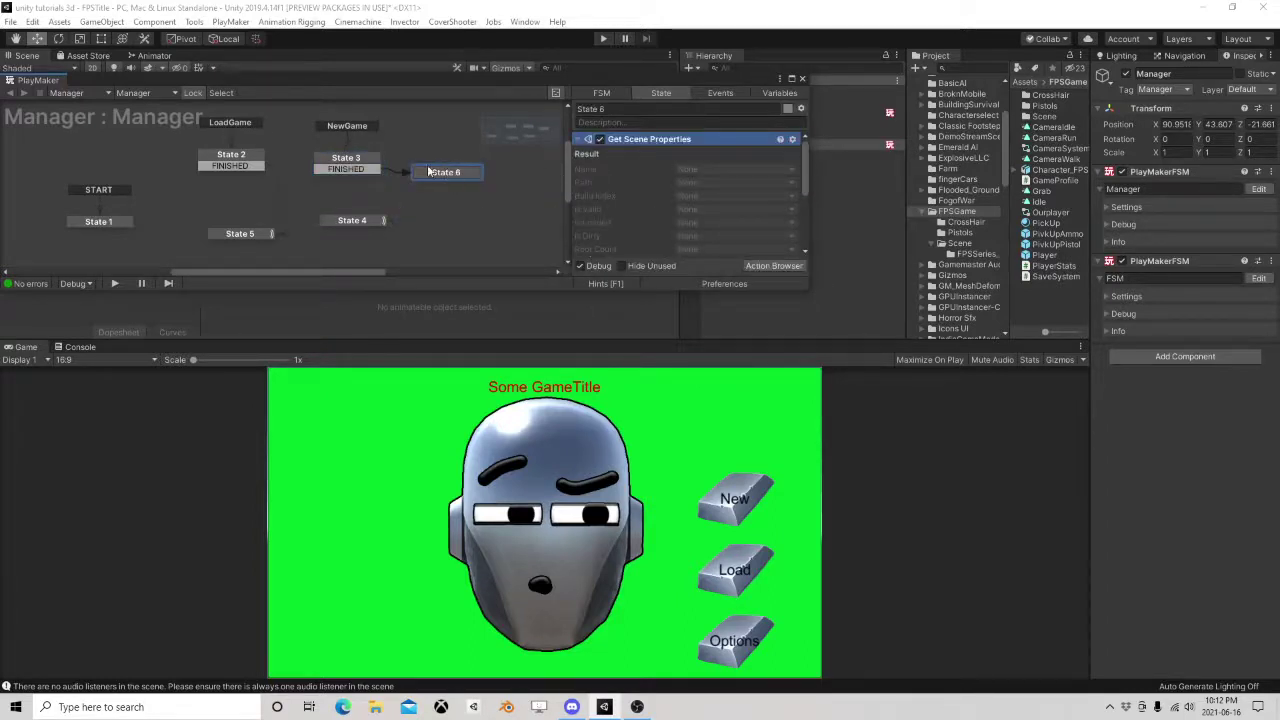
Add a FINISHED transition to State 6.
right_click(430, 172)
mouse_move(471, 177)
click(620, 207)
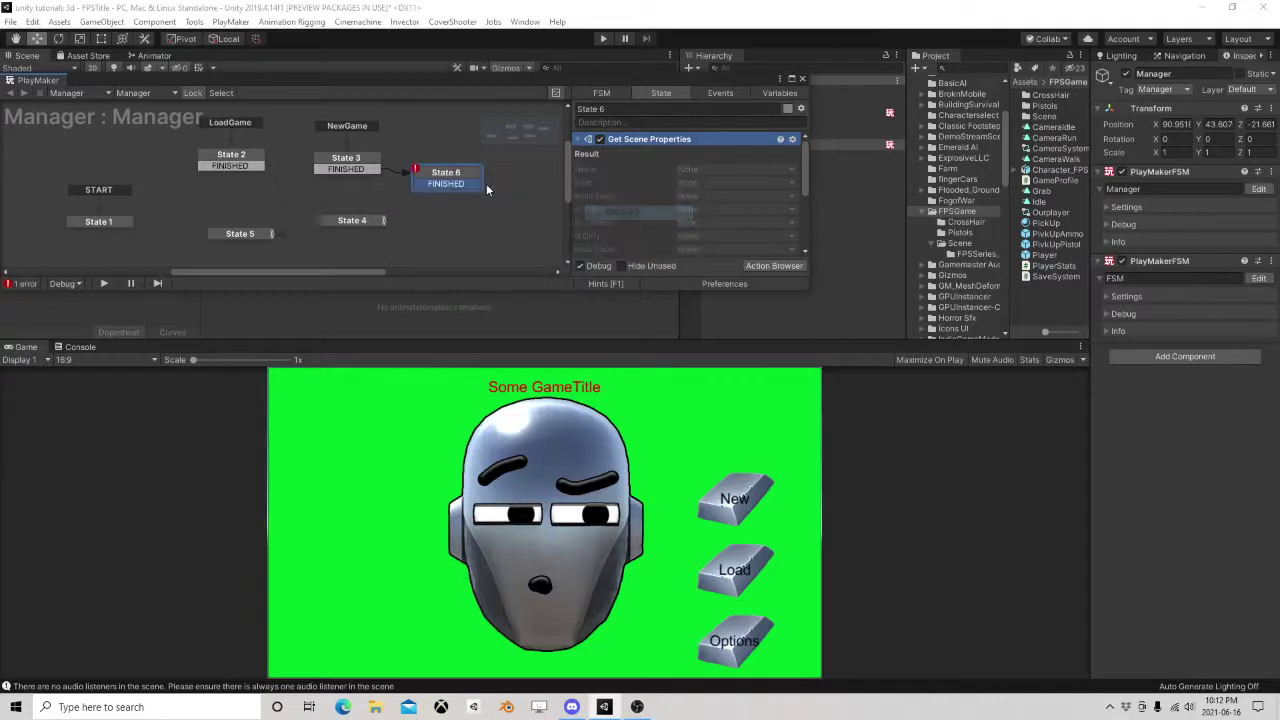
Link State 6's FINISHED transition to State 4 in the Manager FSM.
drag(484, 183, 364, 217)
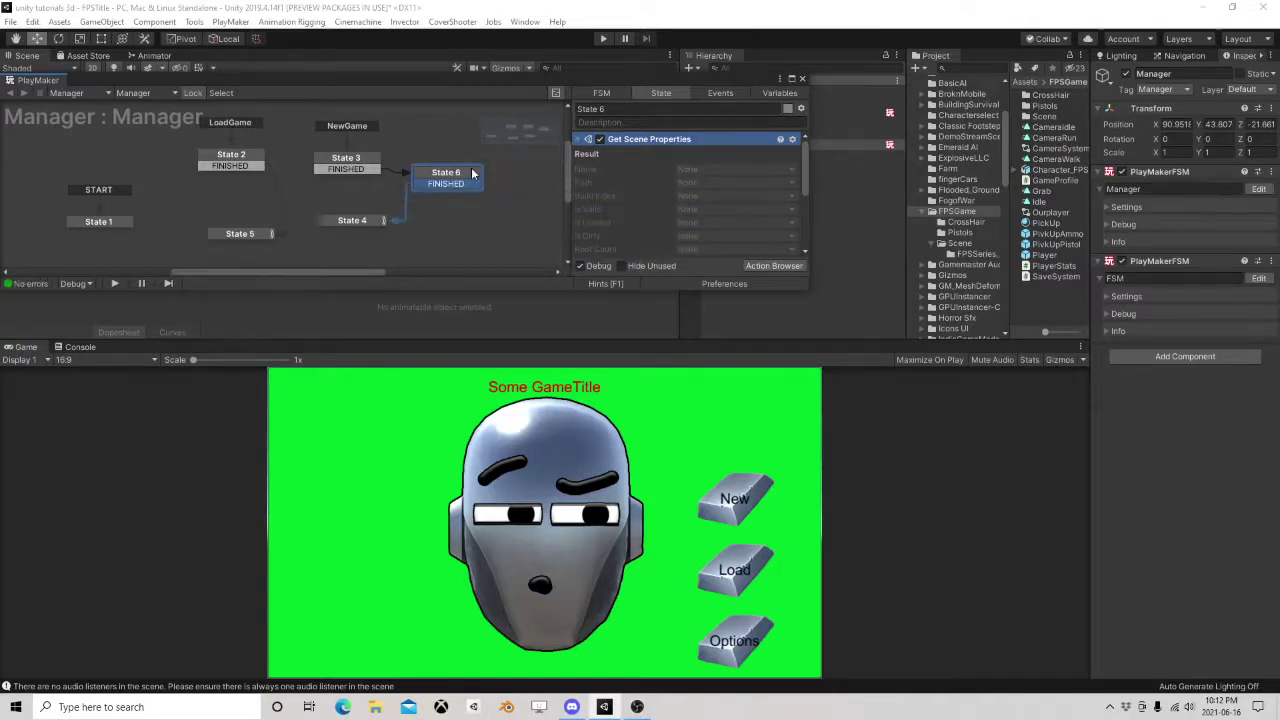
click(778, 192)
click(622, 198)
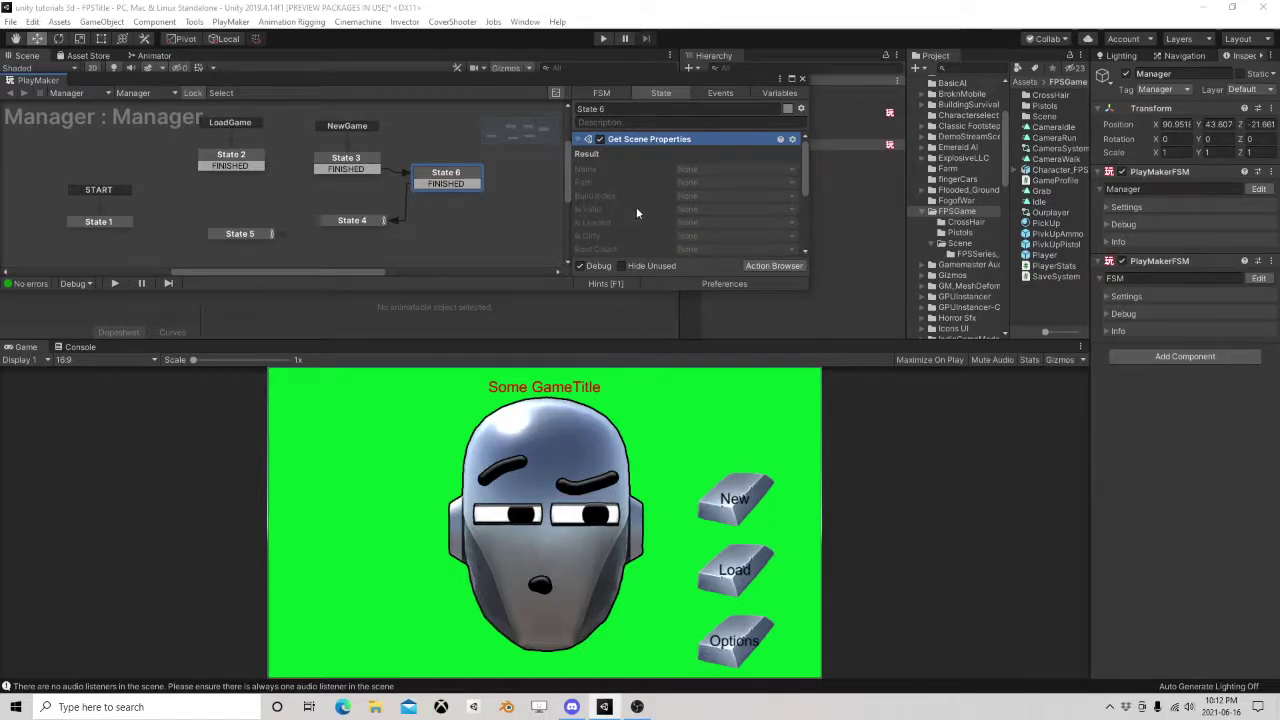
Set Scene At Index to 1 in State 6's Get Scene Properties action.
scroll(636, 206, down, 2)
scroll(653, 200, down, 2)
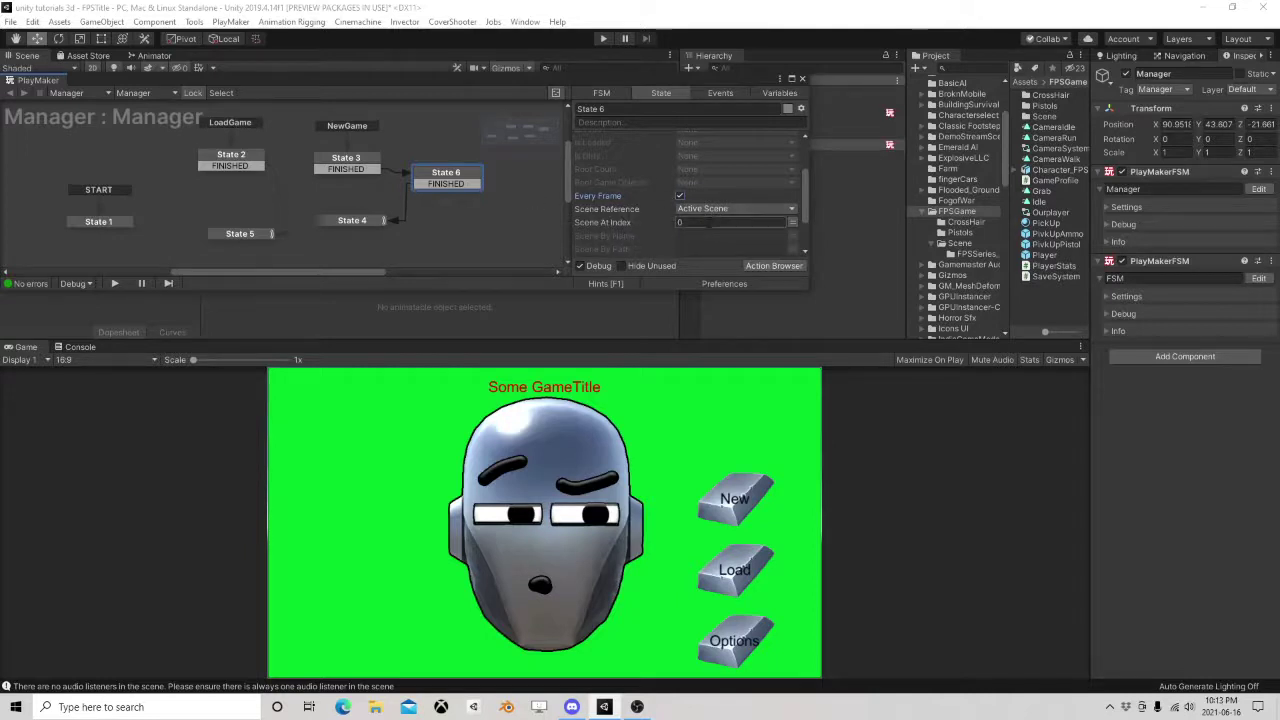
click(708, 224)
scroll(714, 223, down, 2)
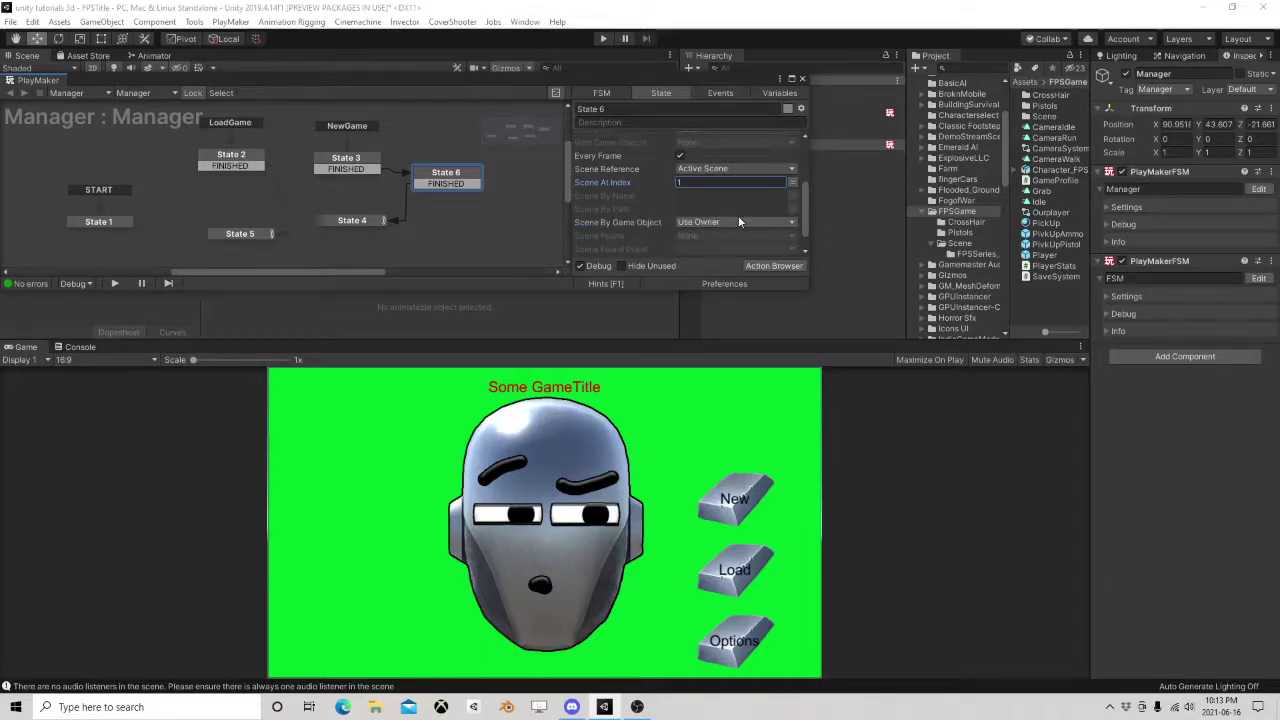
Store the Build Index result of Get Scene Properties in a new variable named Index.
scroll(738, 221, up, 1)
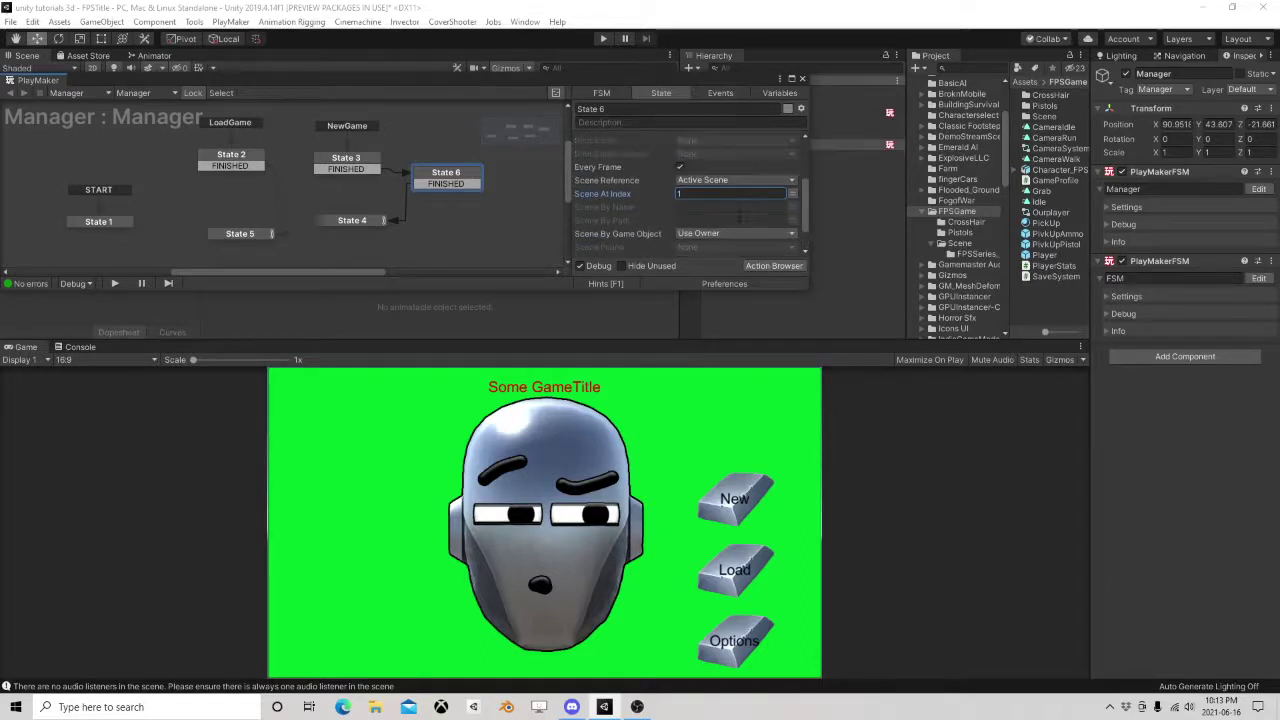
scroll(738, 215, up, 4)
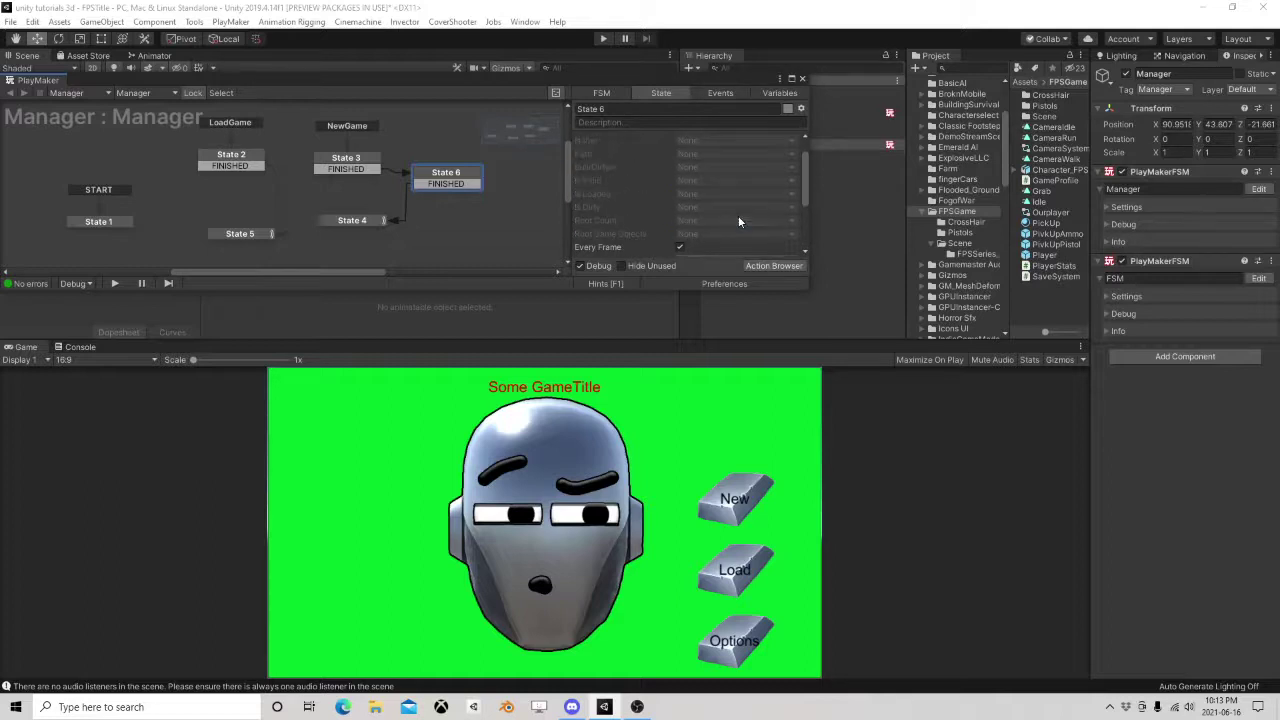
scroll(738, 221, up, 2)
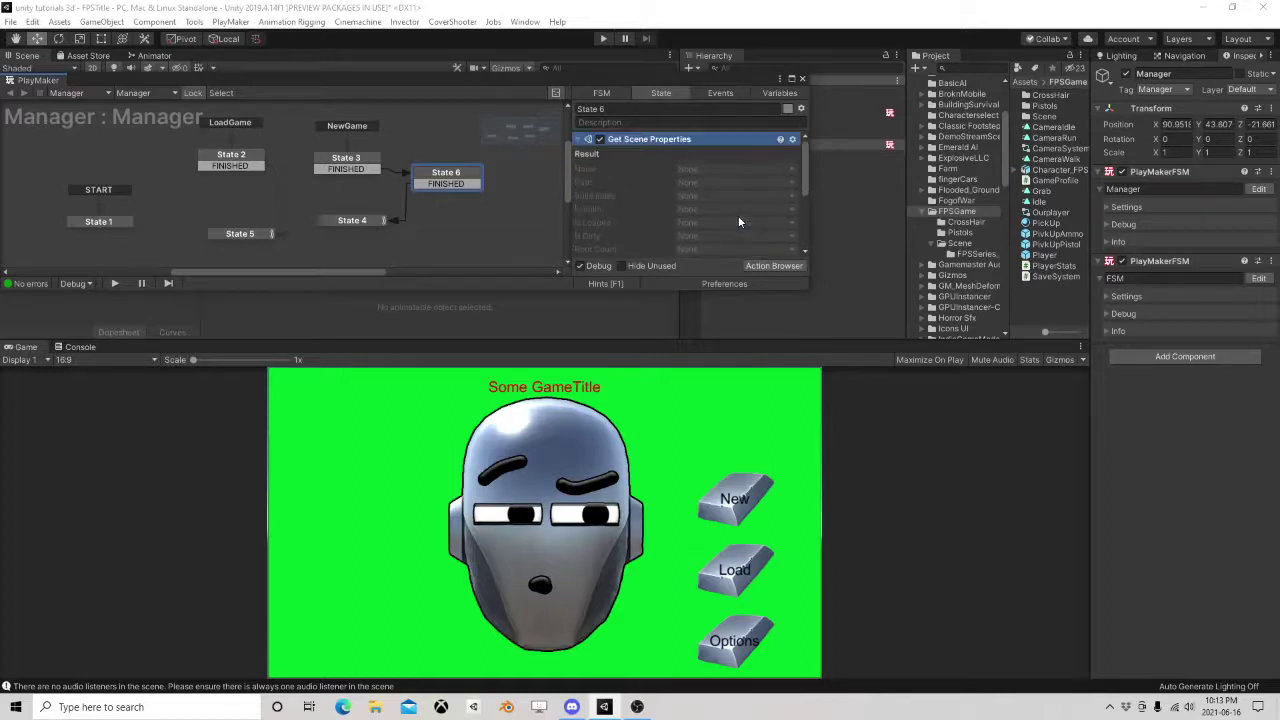
click(713, 196)
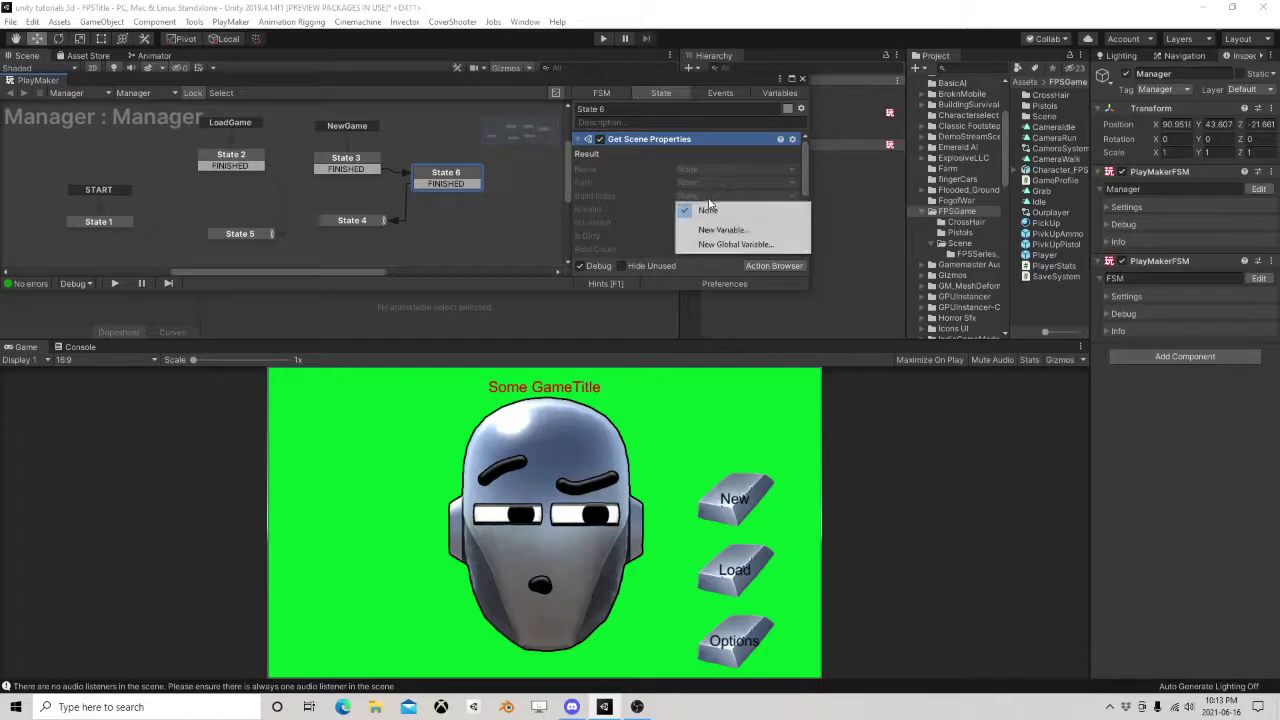
click(745, 227)
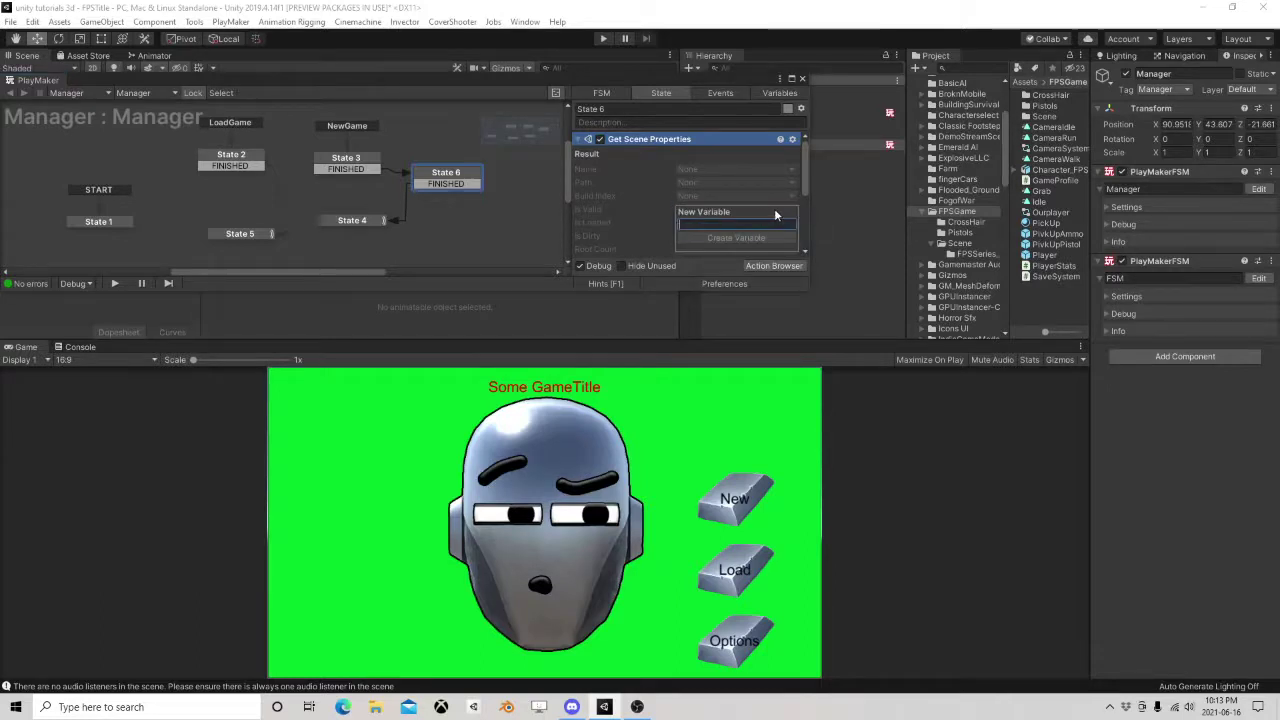
text(Index)
key(Return)
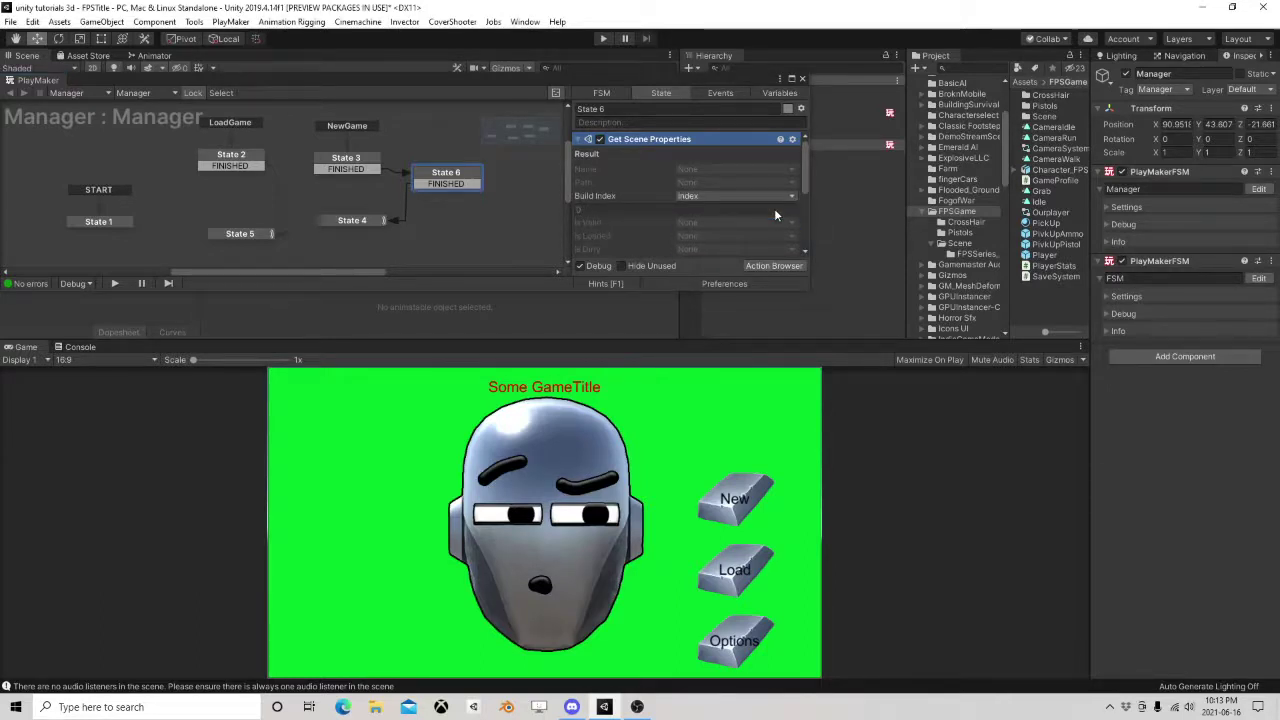
Play-test the New button, check State 6's Get Scene Properties values while running, and exit play mode.
scroll(712, 227, down, 3)
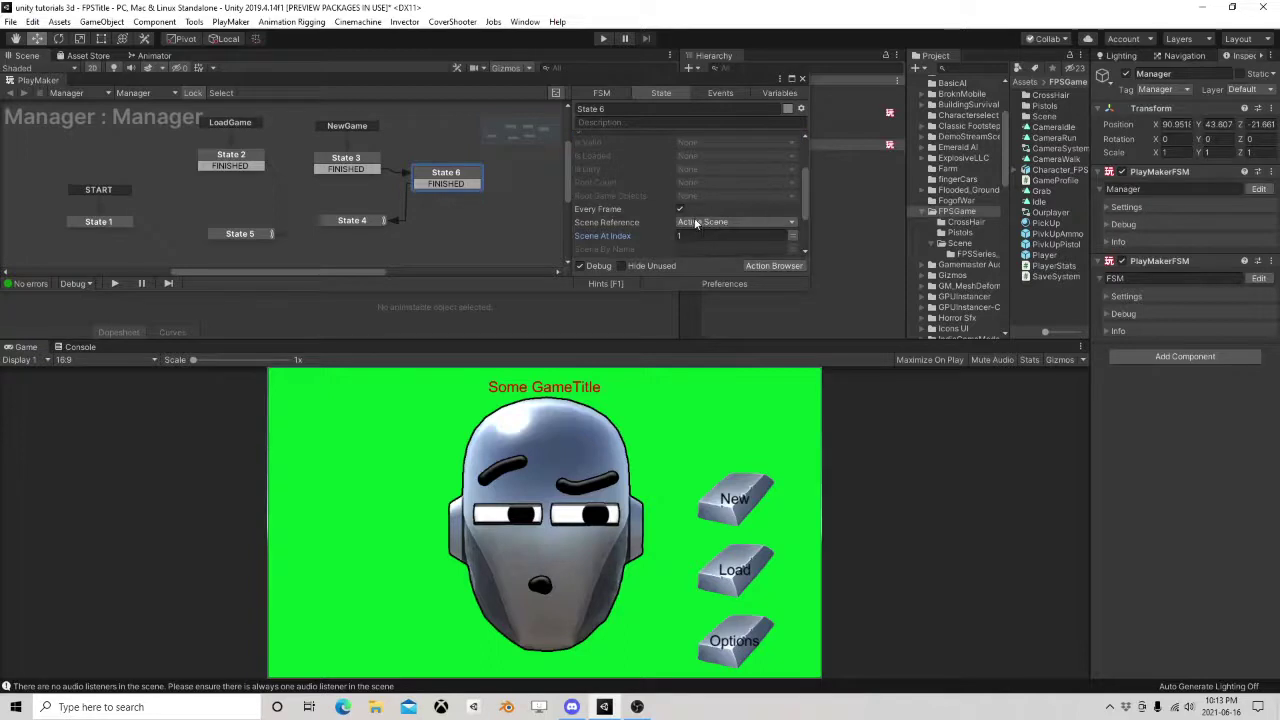
scroll(703, 225, down, 2)
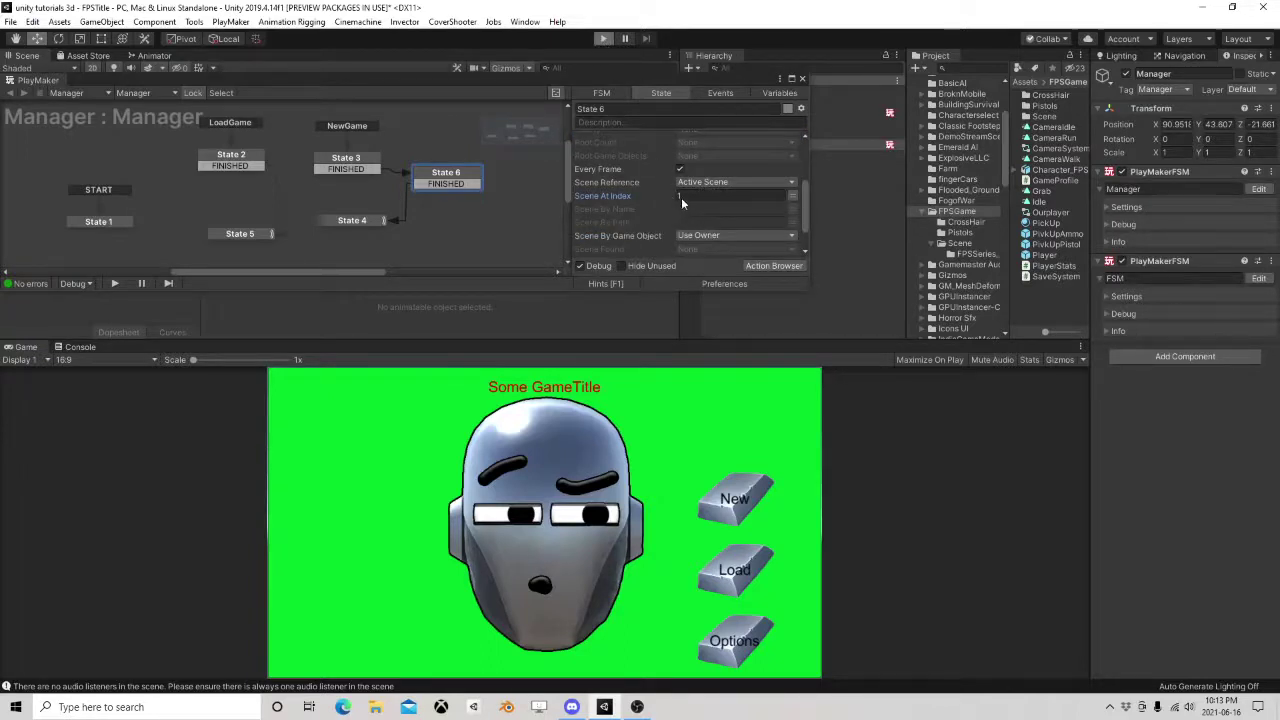
key(ctrl+p)
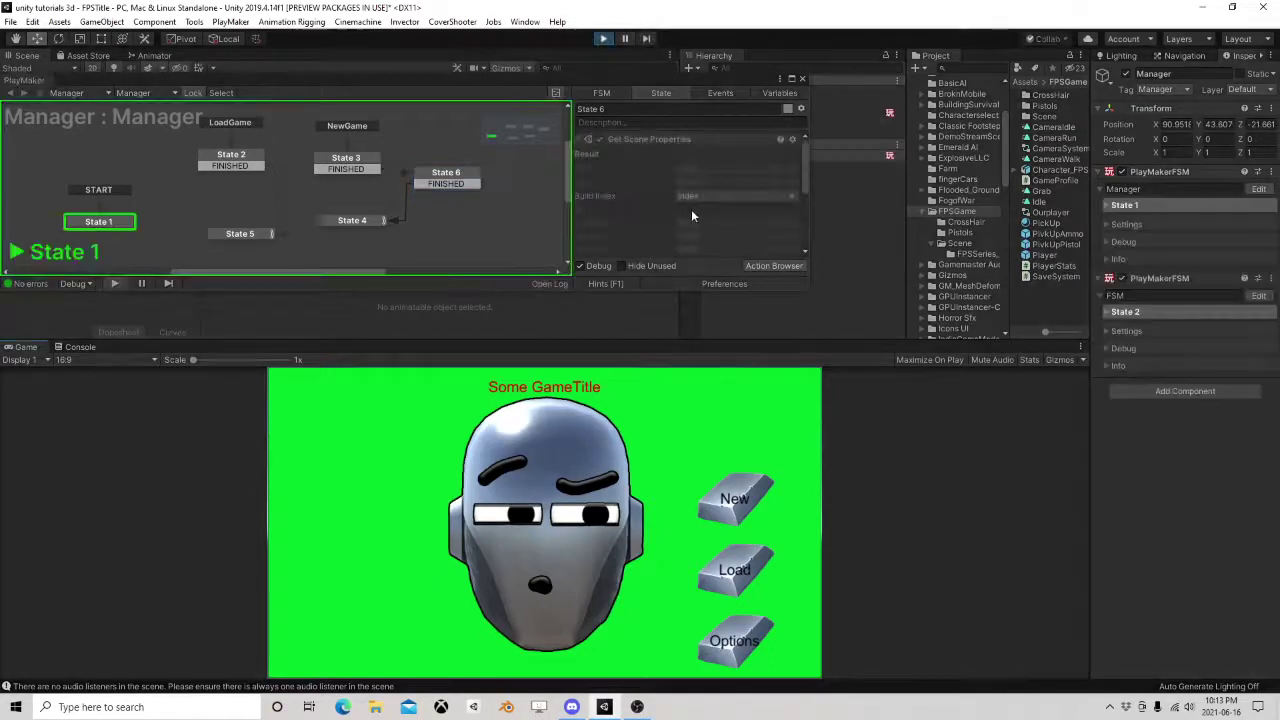
click(732, 505)
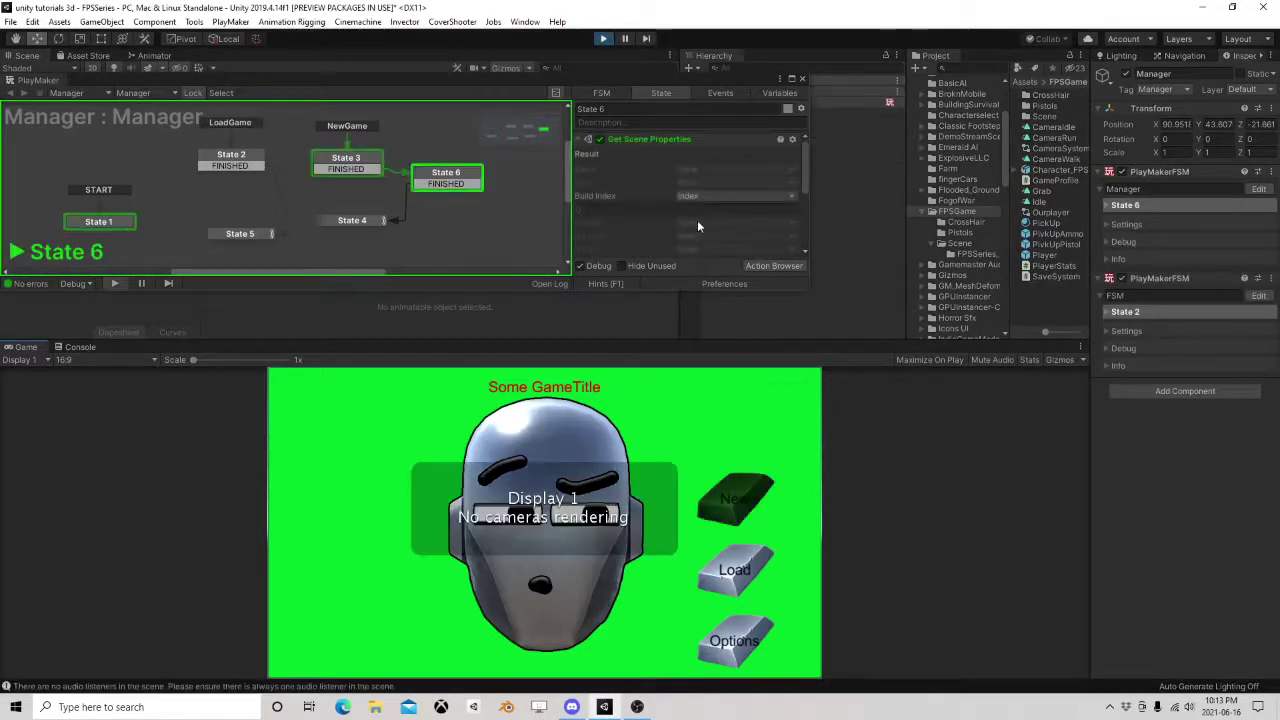
scroll(726, 205, down, 2)
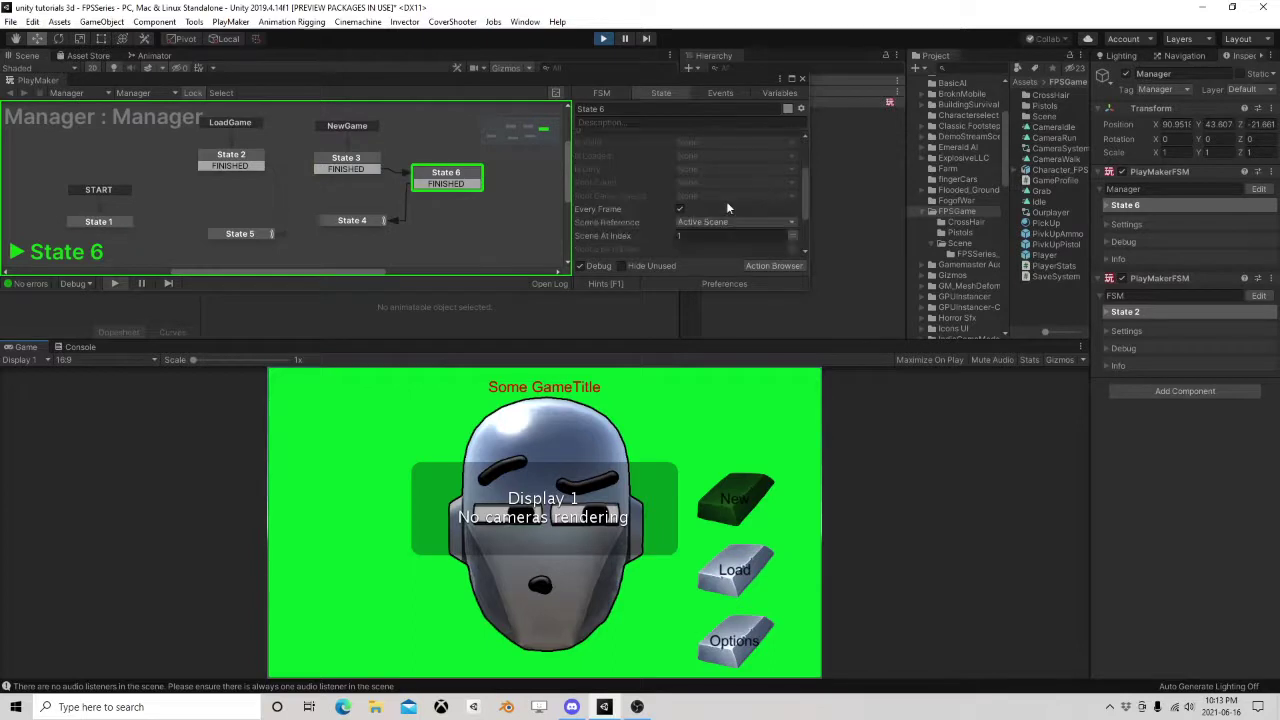
scroll(690, 208, down, 3)
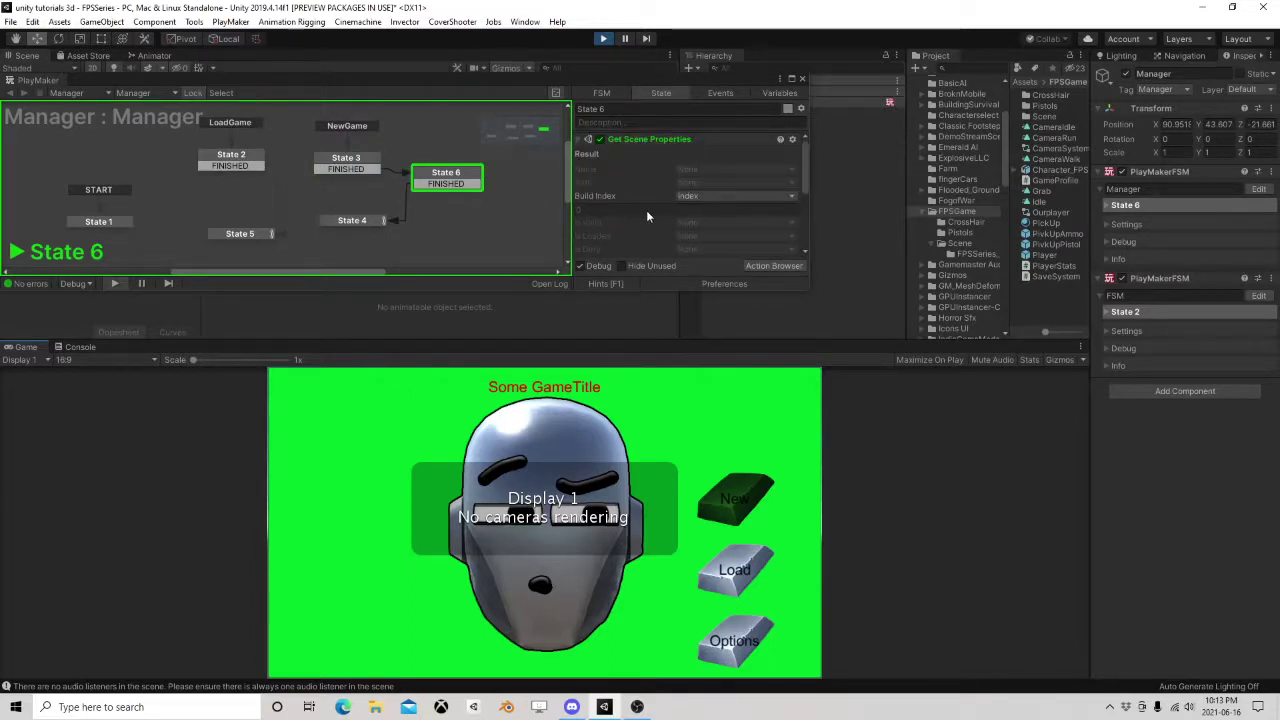
click(603, 39)
Delete the Get Scene Properties action from State 6.
click(662, 141)
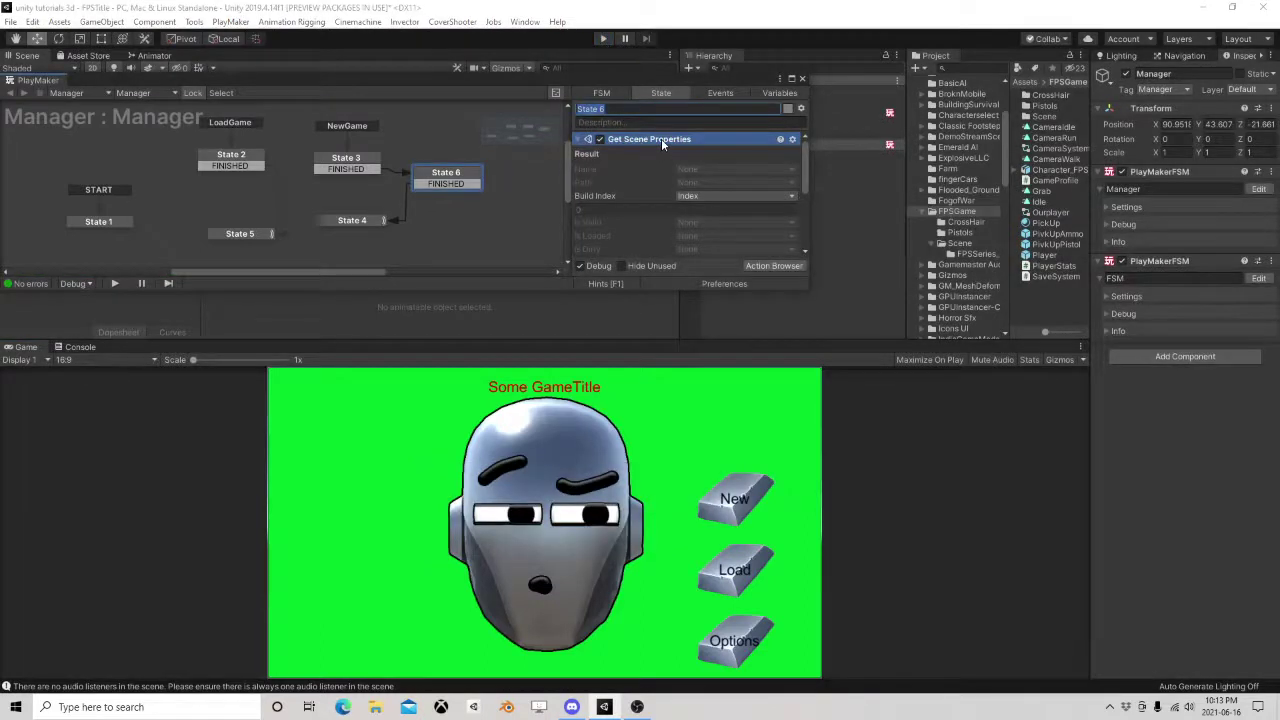
key(Delete)
click(647, 142)
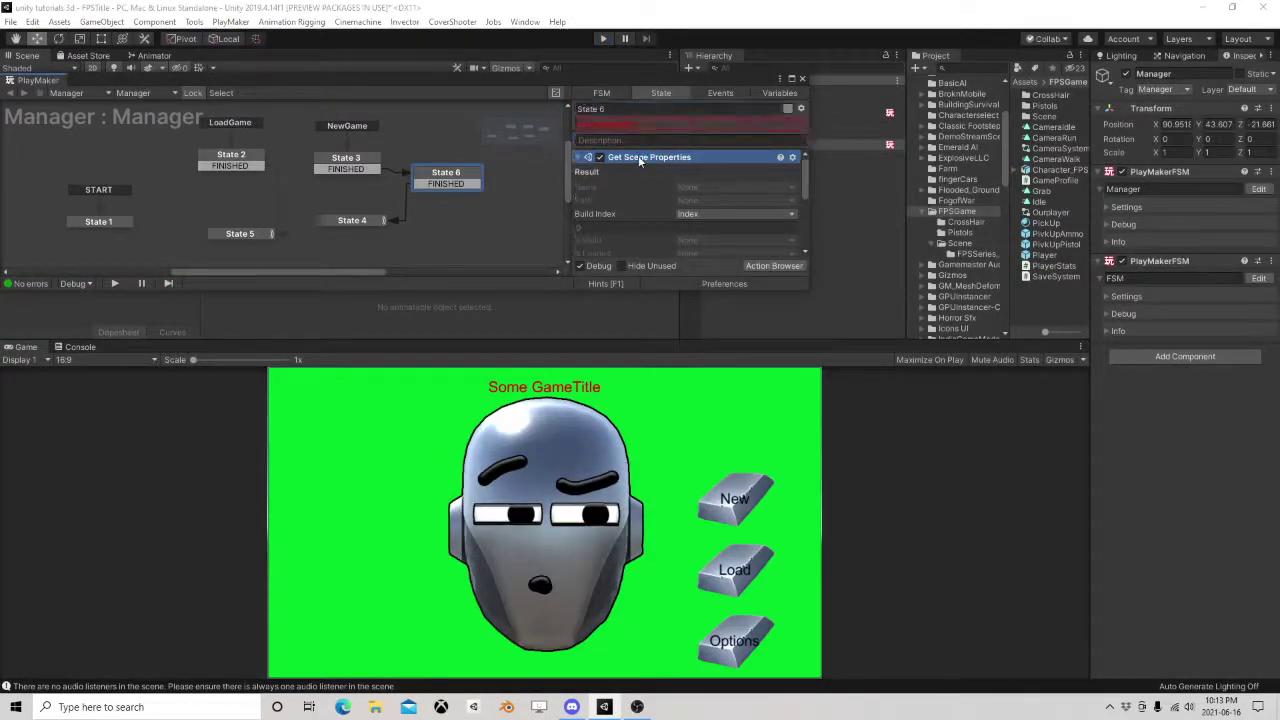
key(Delete)
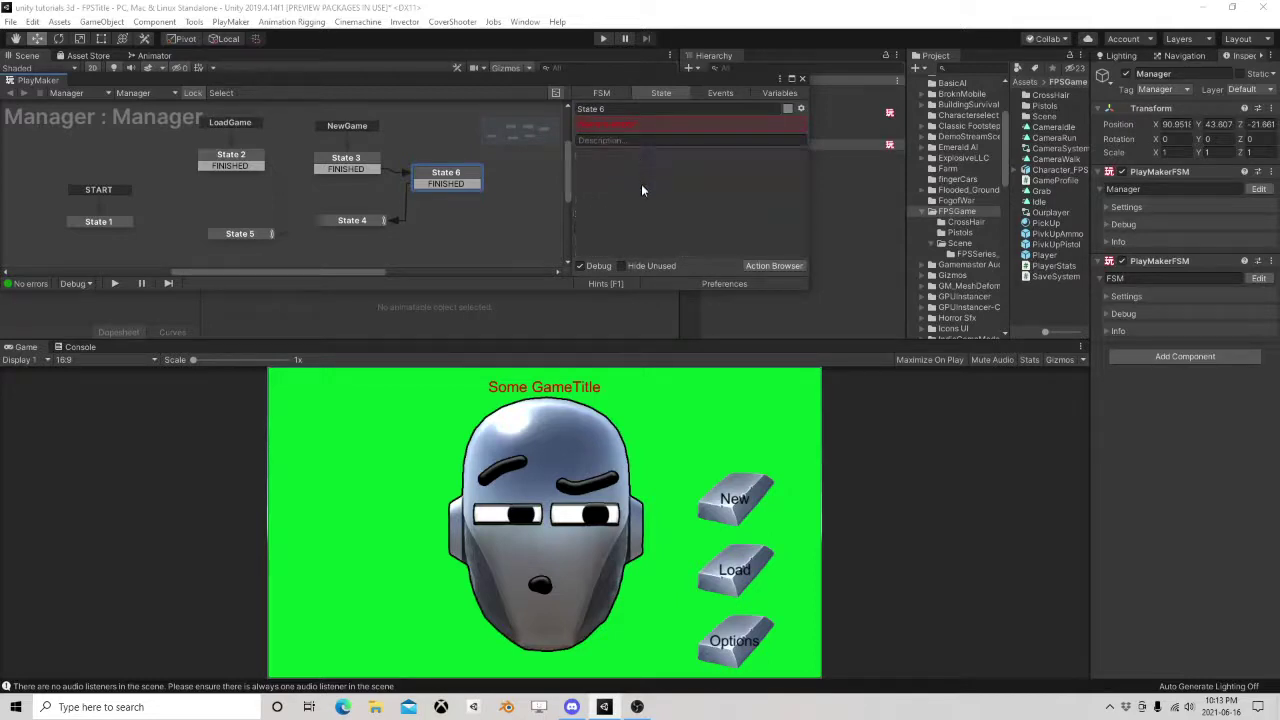
Check State 3's Load Scene settings and add a Get Scene Loaded Event Data action to State 6.
click(465, 178)
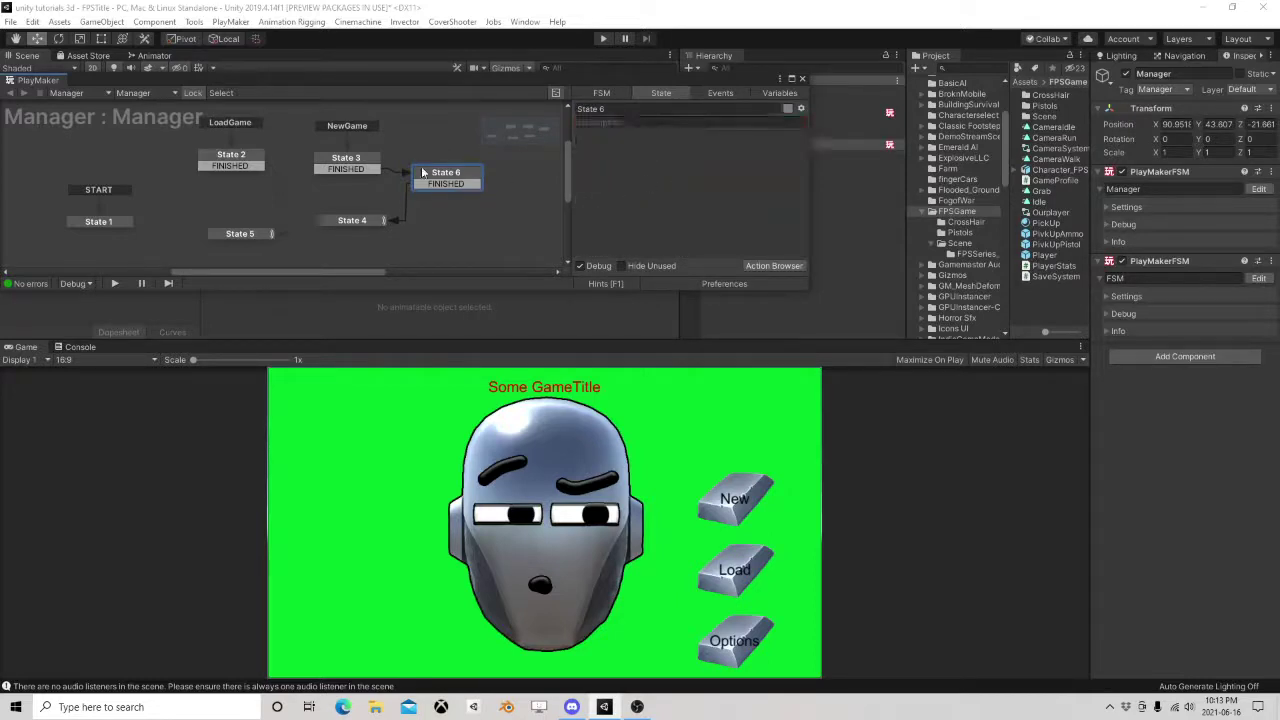
click(352, 163)
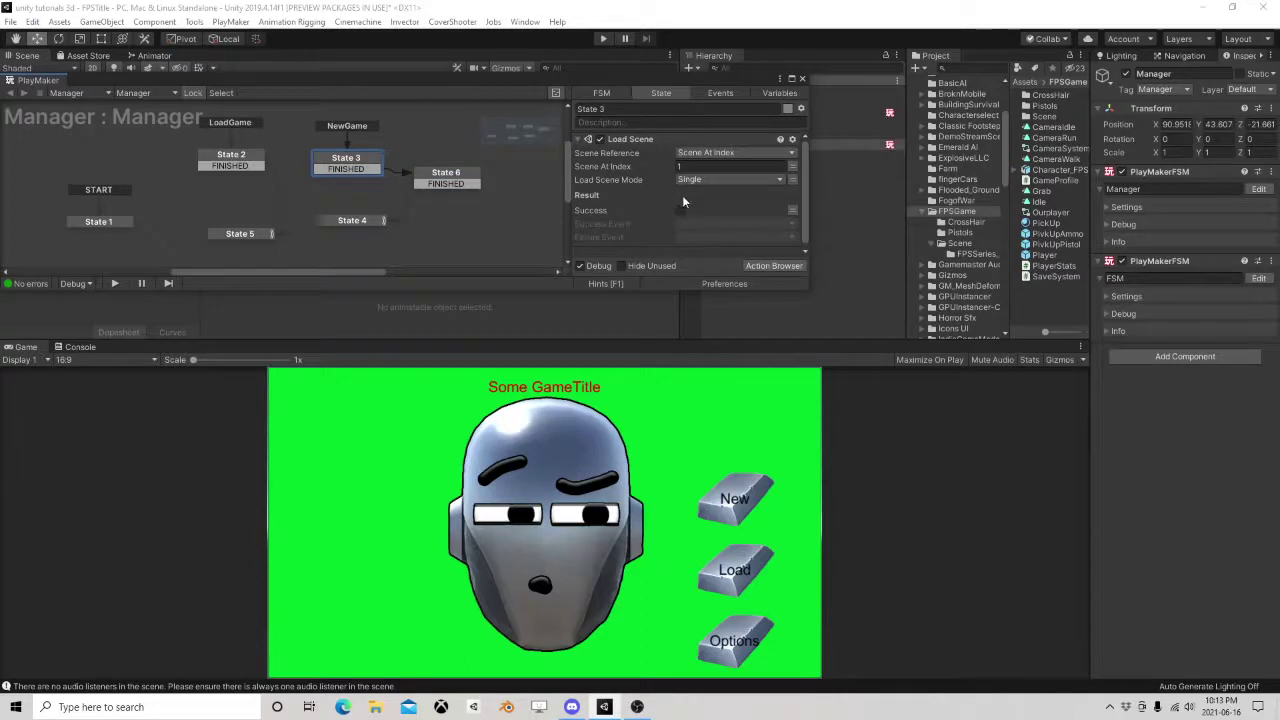
click(450, 178)
click(773, 265)
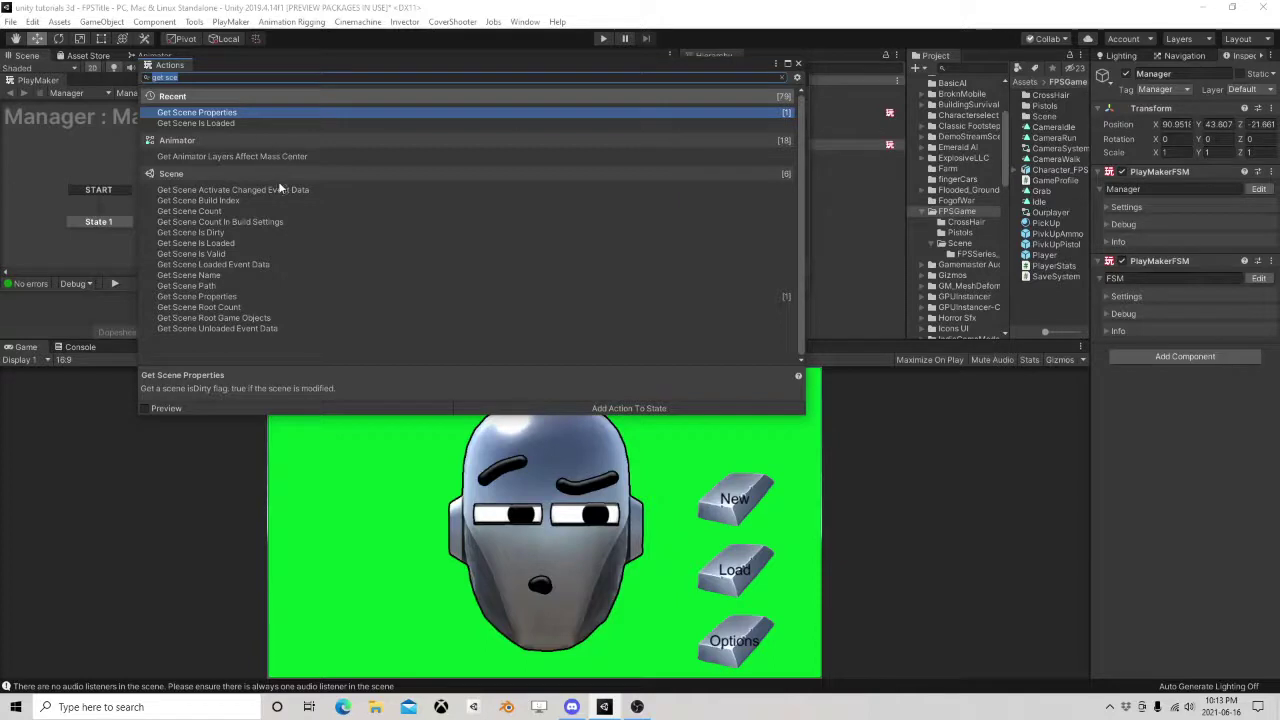
click(222, 245)
click(222, 254)
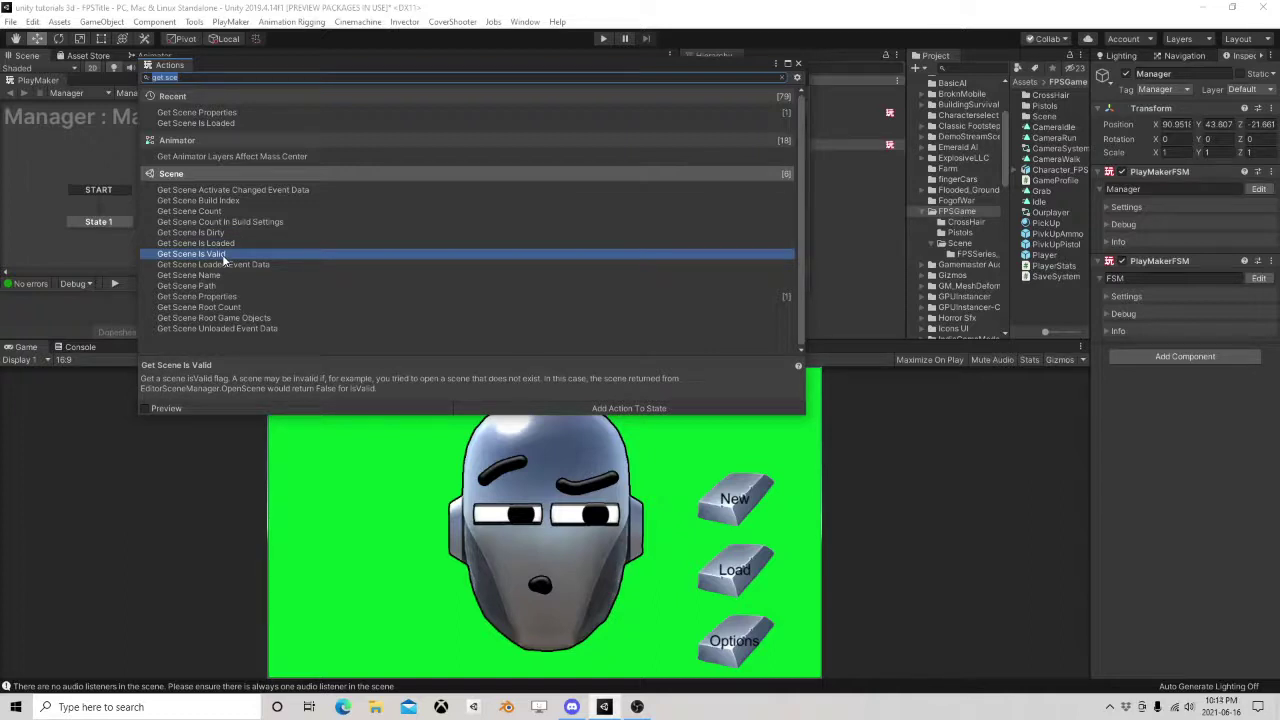
click(250, 266)
double_click(222, 264)
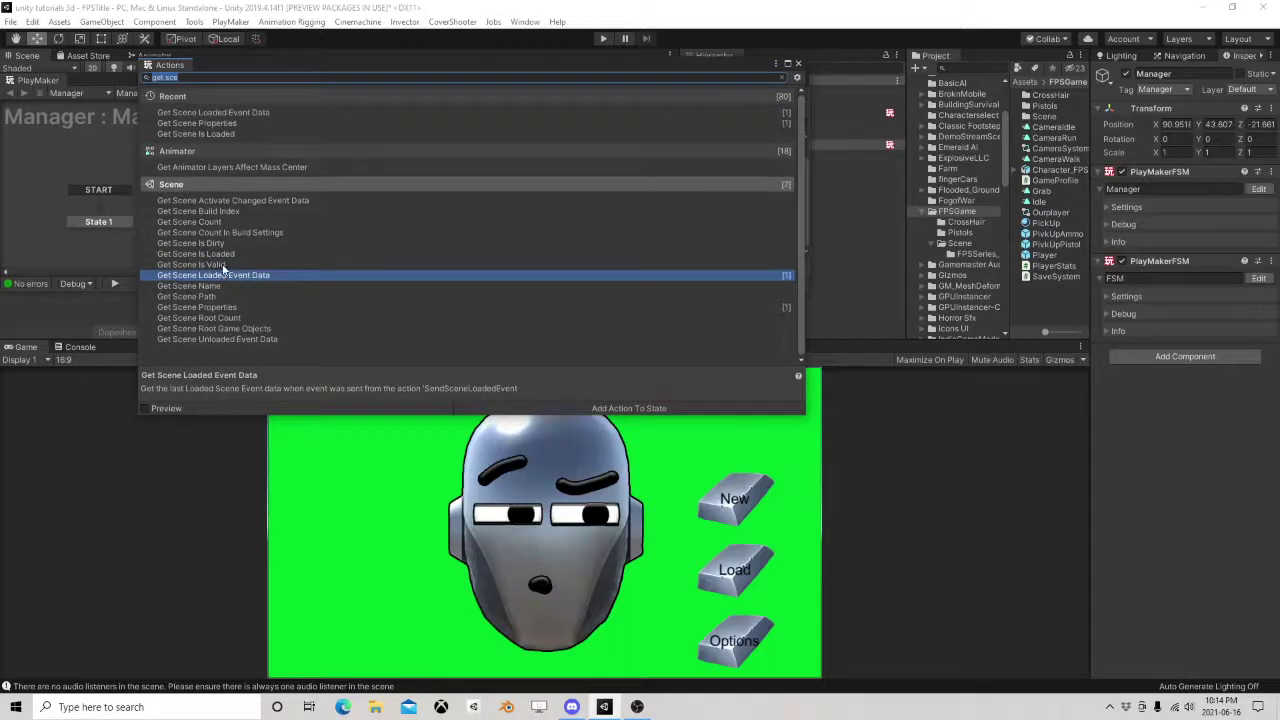
click(798, 64)
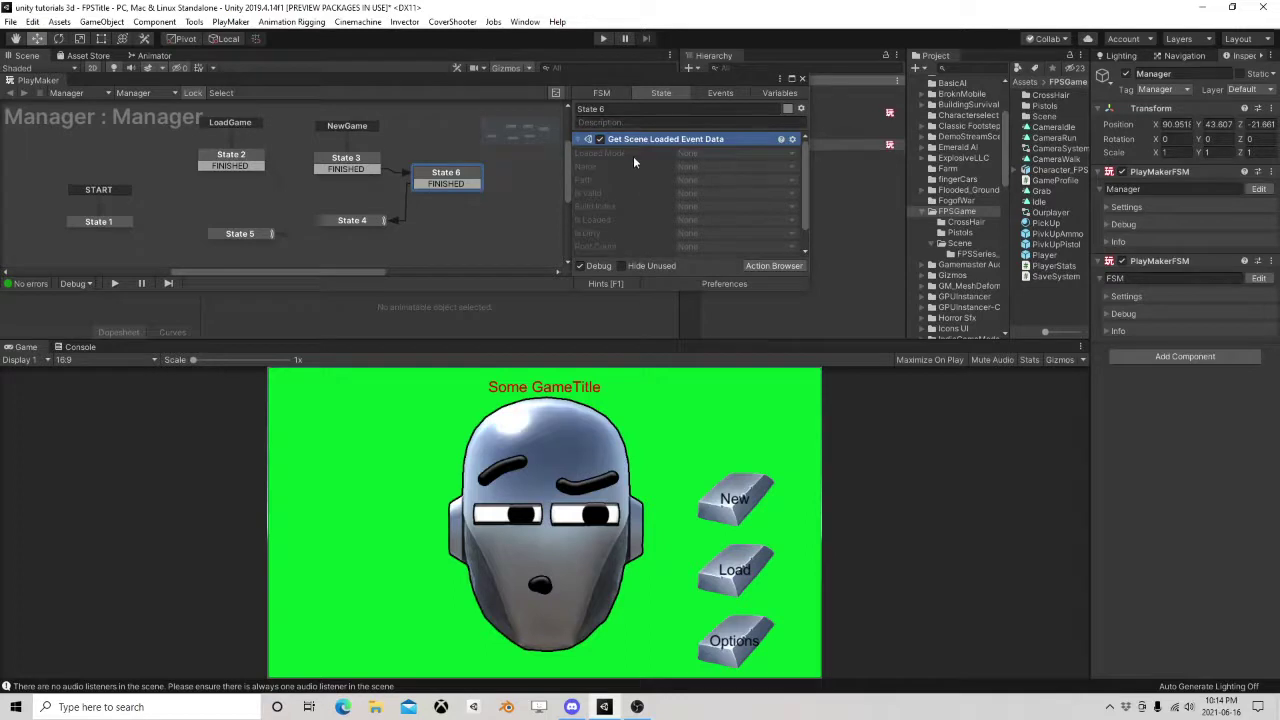
Review the Get Scene Loaded Event Data fields and remove that action from State 6.
click(721, 153)
click(620, 168)
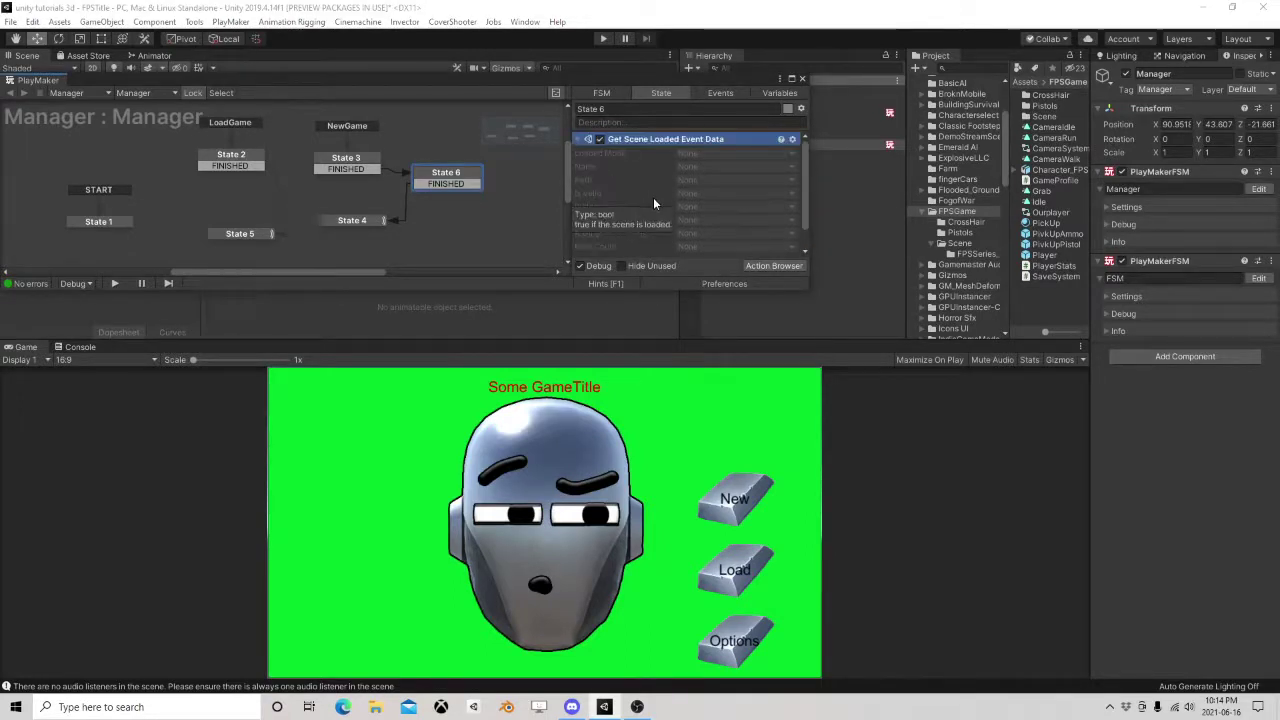
right_click(662, 142)
click(708, 367)
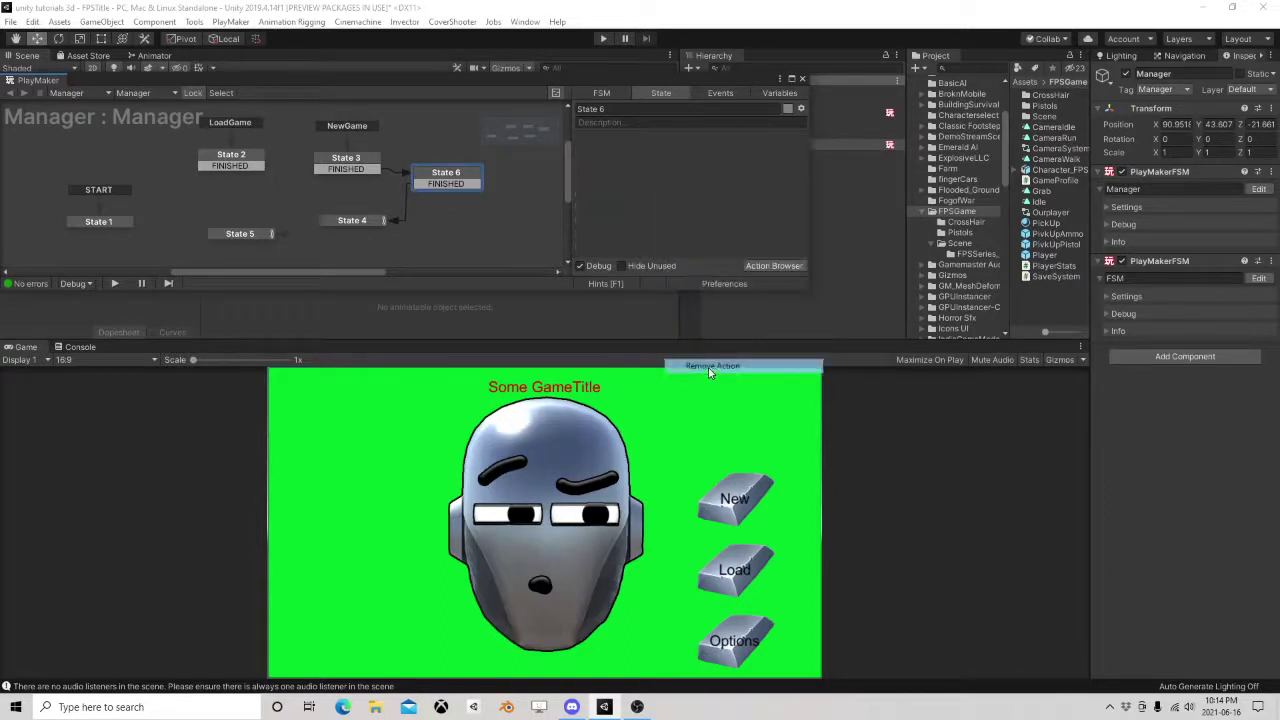
Add a Get Scene Activate Changed Event Data action to State 6.
click(774, 266)
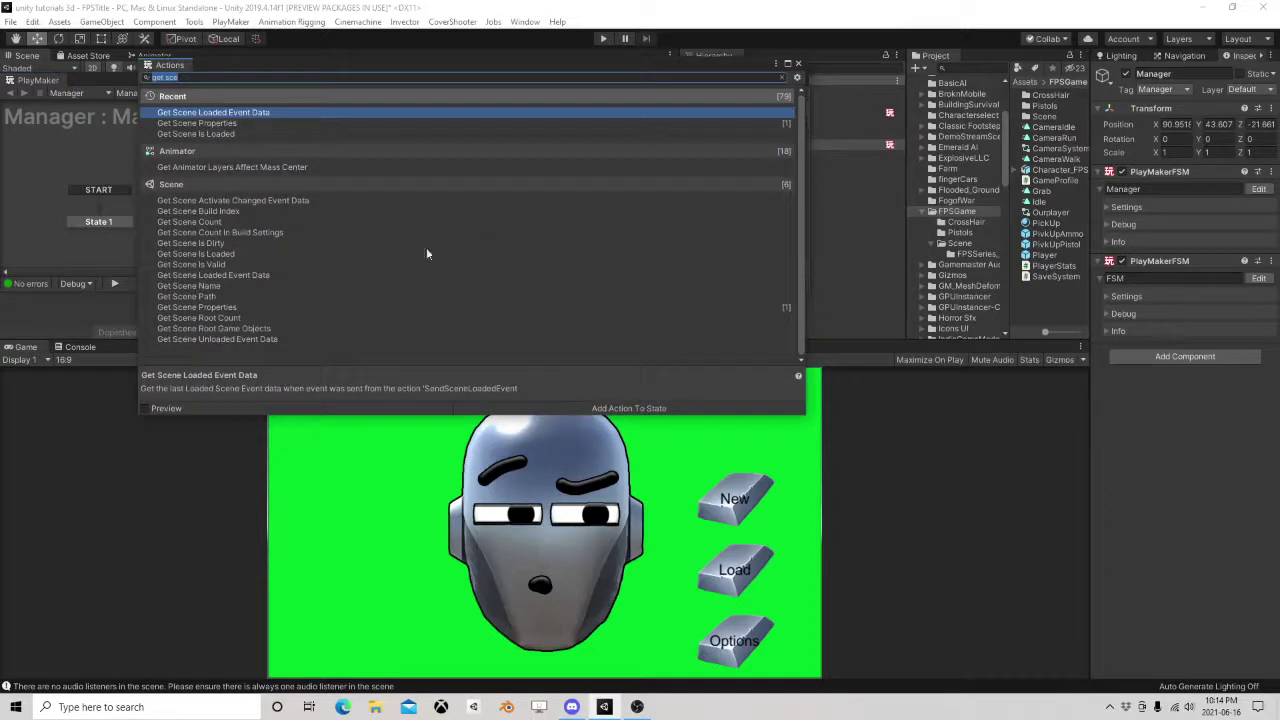
click(240, 264)
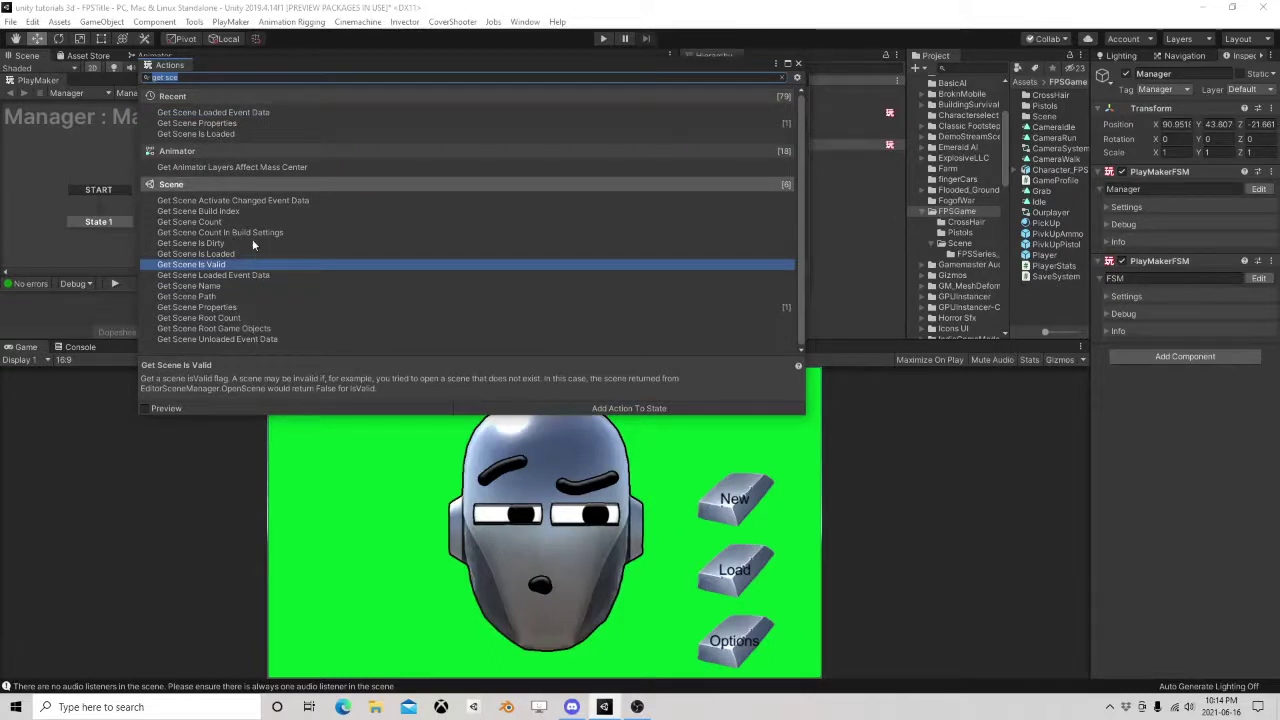
click(218, 222)
click(224, 211)
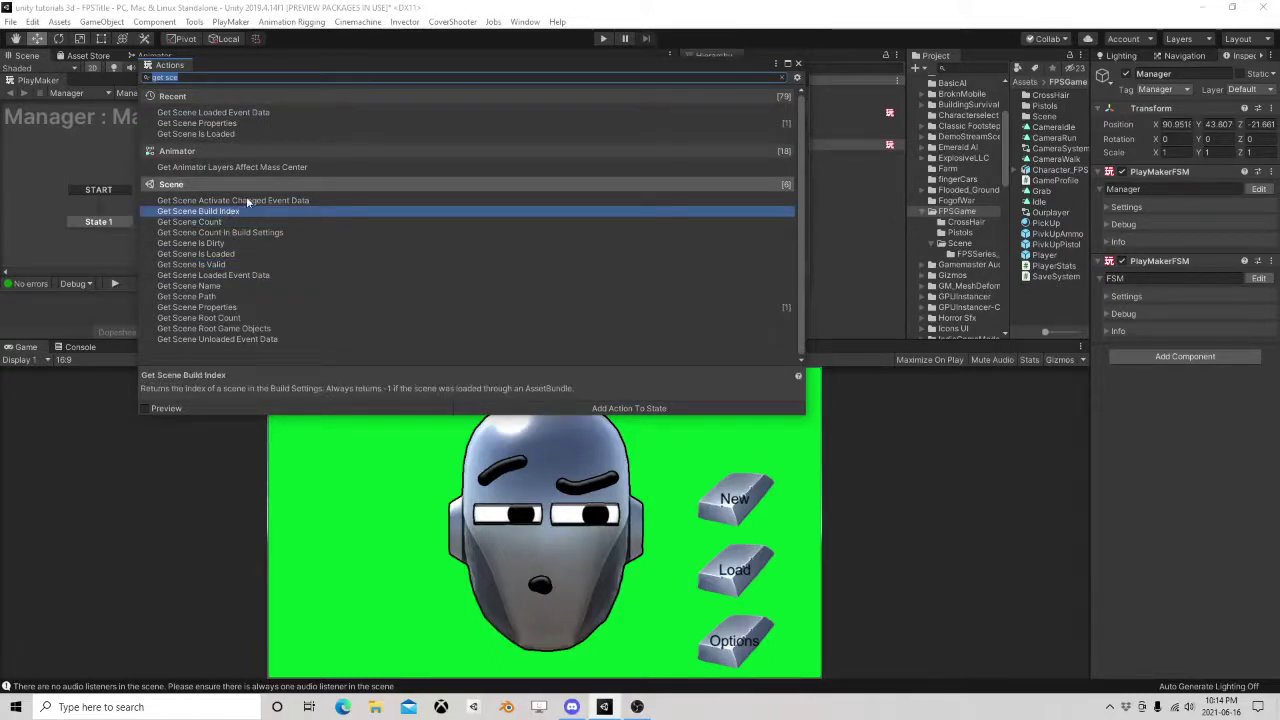
double_click(246, 200)
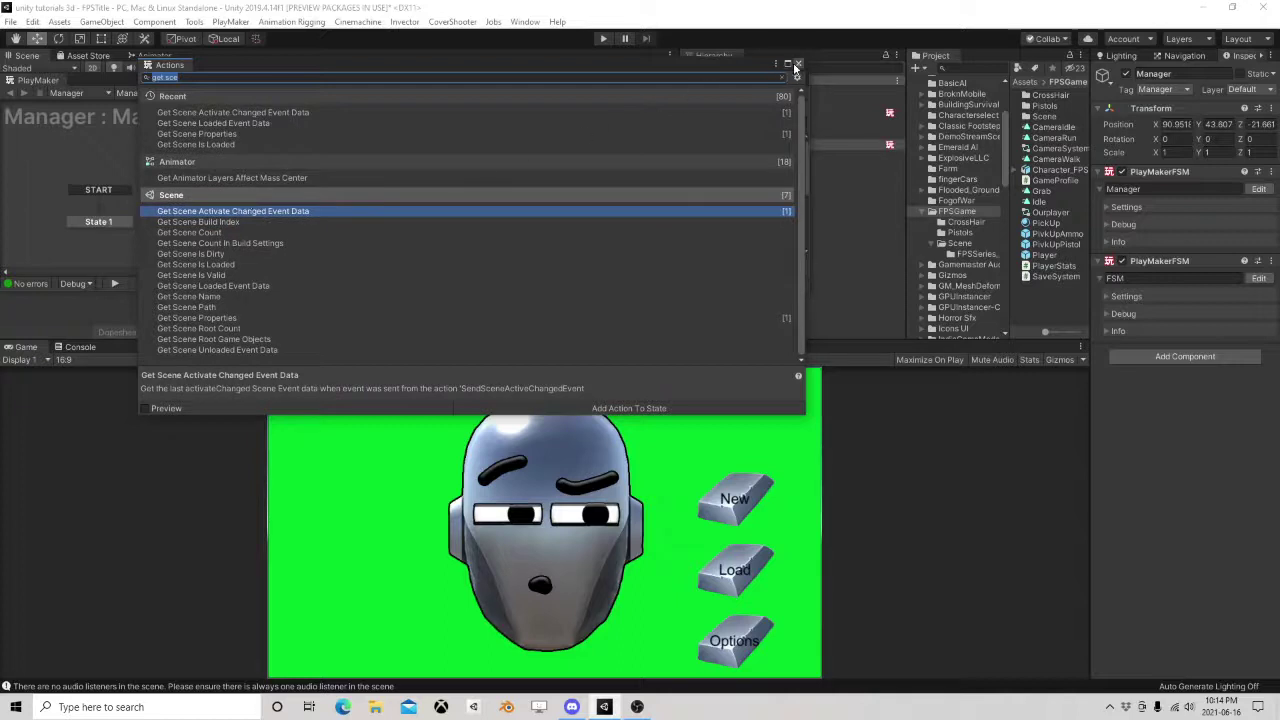
click(796, 63)
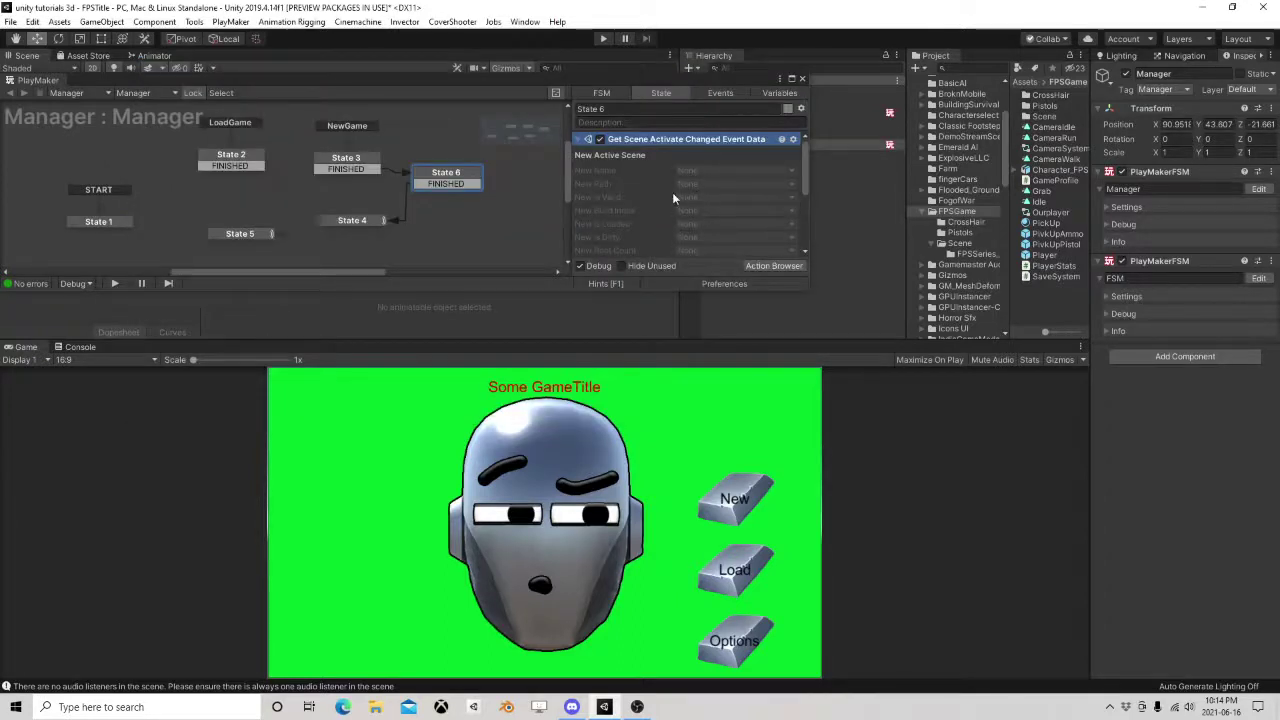
Store the new active scene's build index in the Index variable.
scroll(705, 209, down, 2)
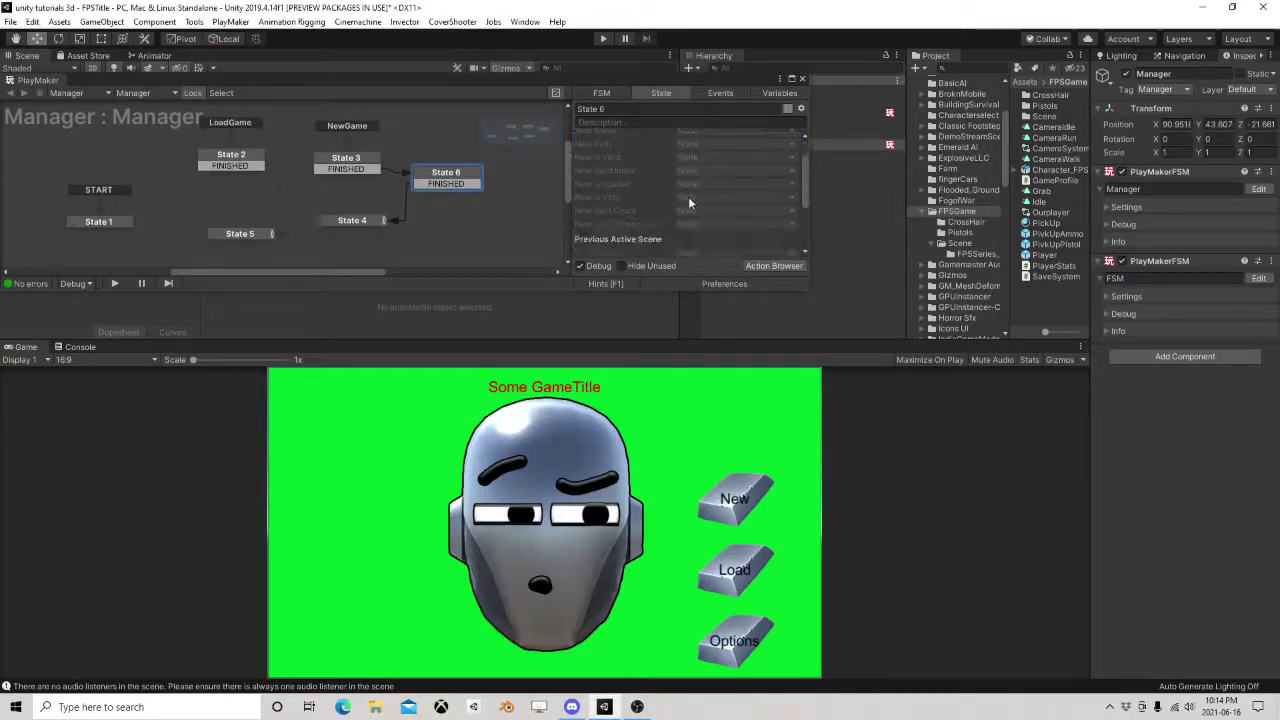
click(689, 172)
click(730, 195)
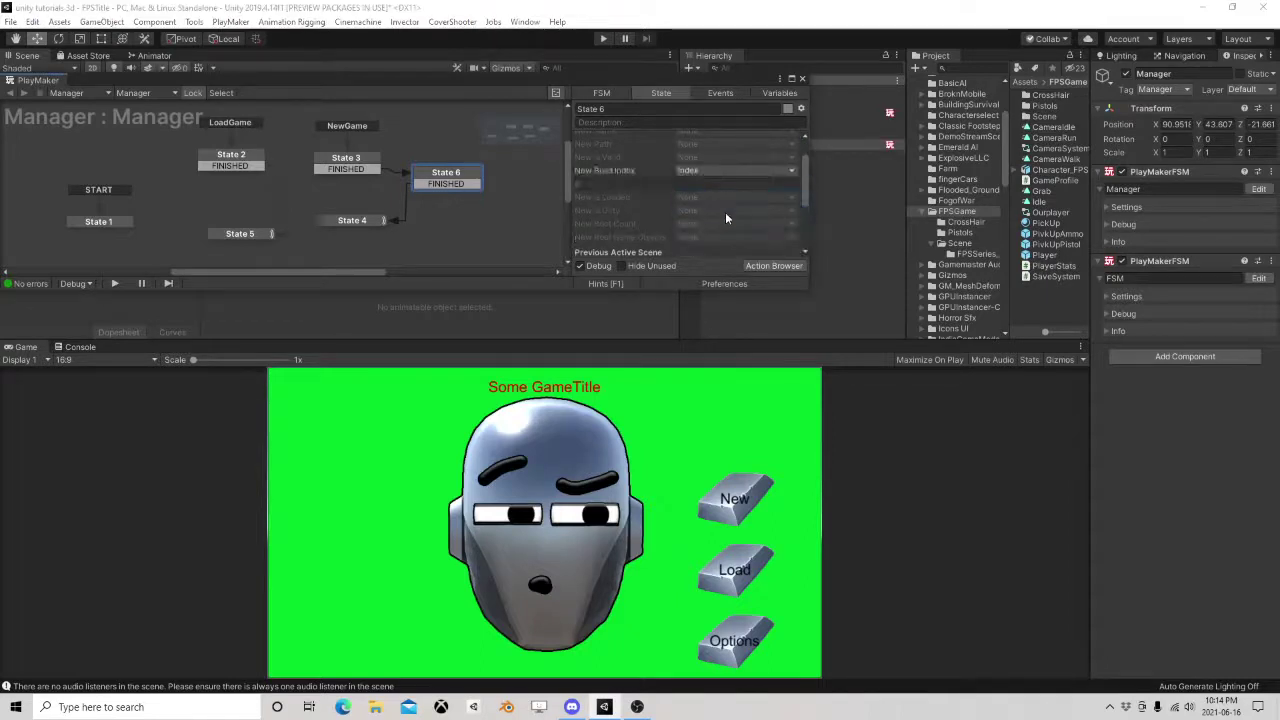
scroll(735, 216, down, 4)
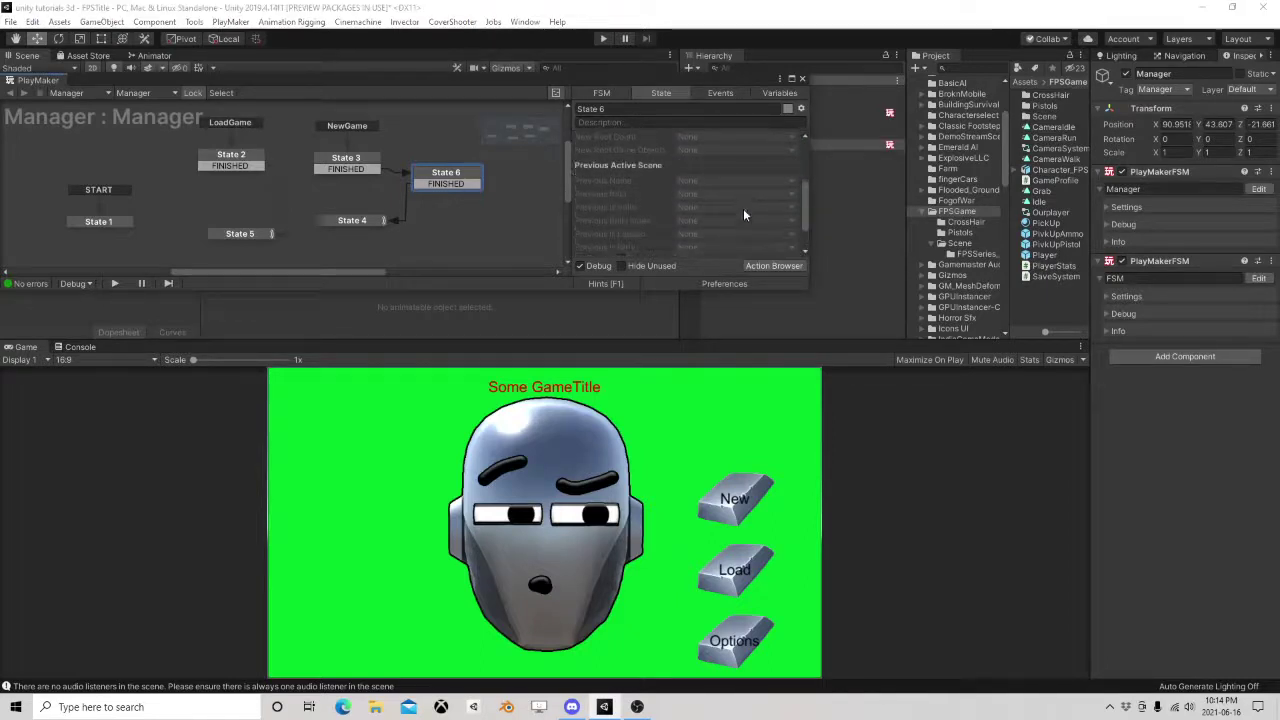
Play-test starting a new game with State 6's scene-change action in place, and end the run.
scroll(743, 215, up, 5)
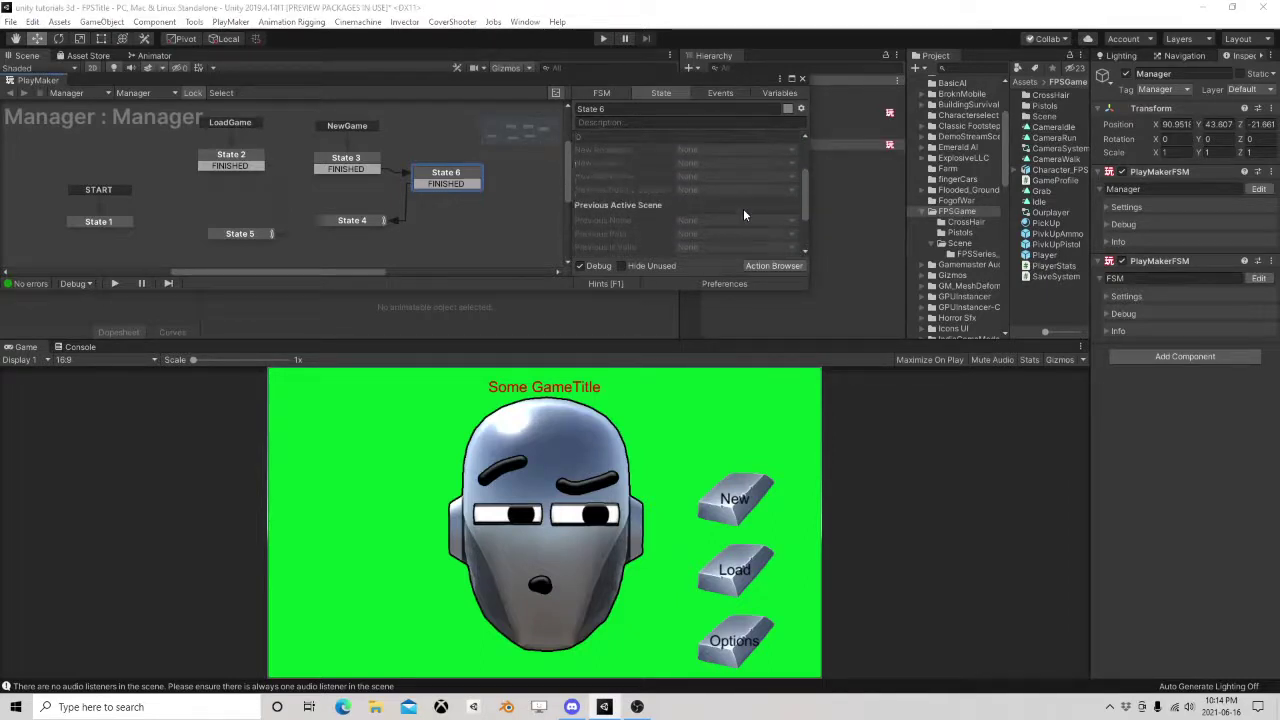
click(604, 37)
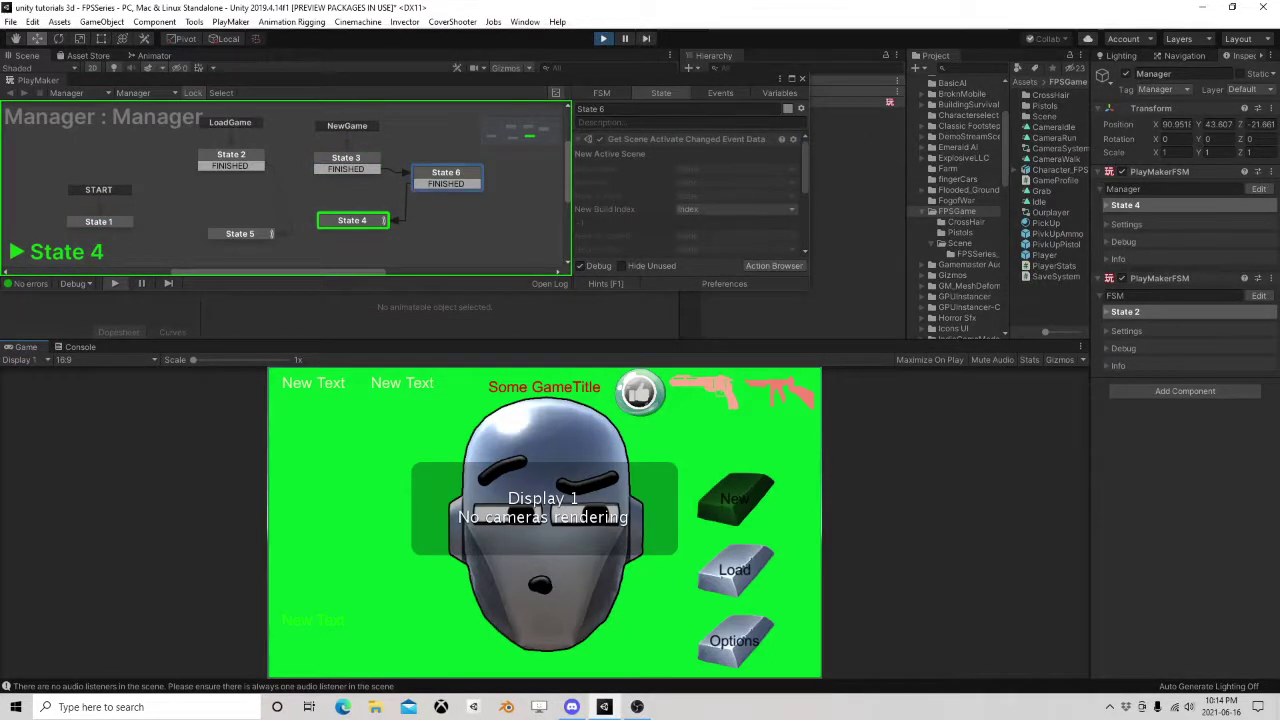
click(604, 39)
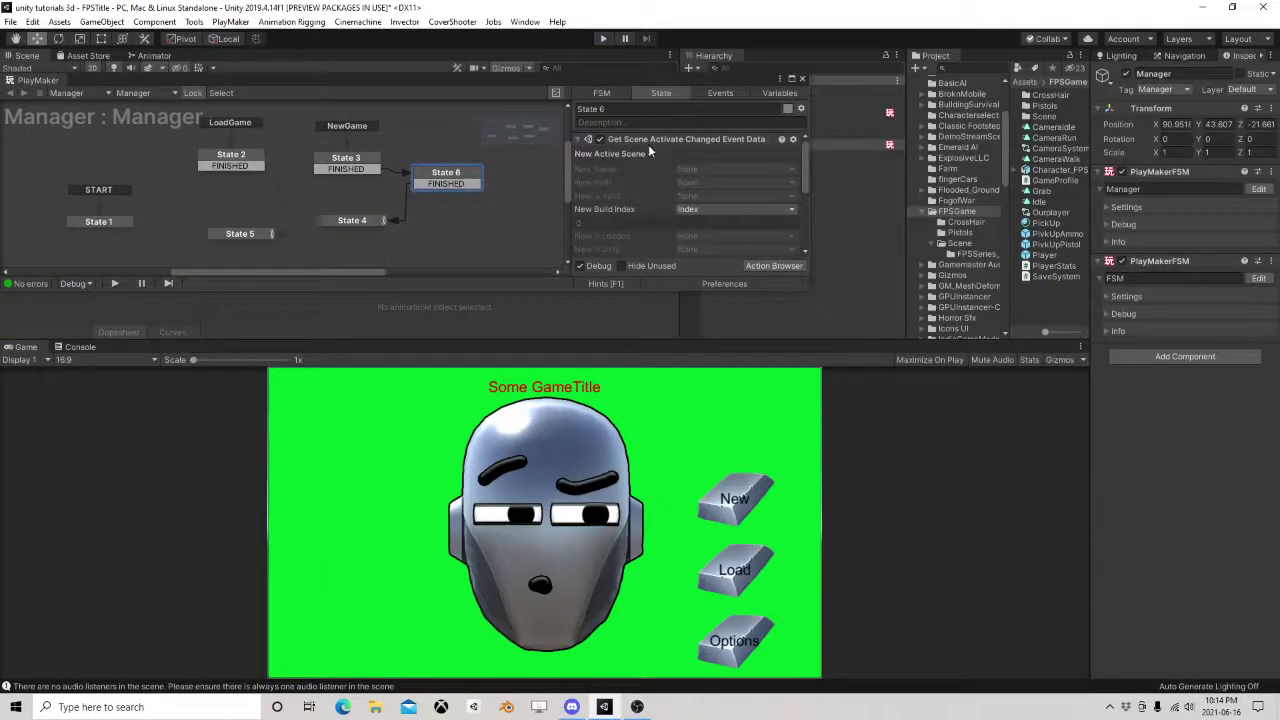
Replace State 6's Get Scene Activate Changed Event Data action with a Wait action whose finish event is FINISHED.
click(656, 139)
key(Delete)
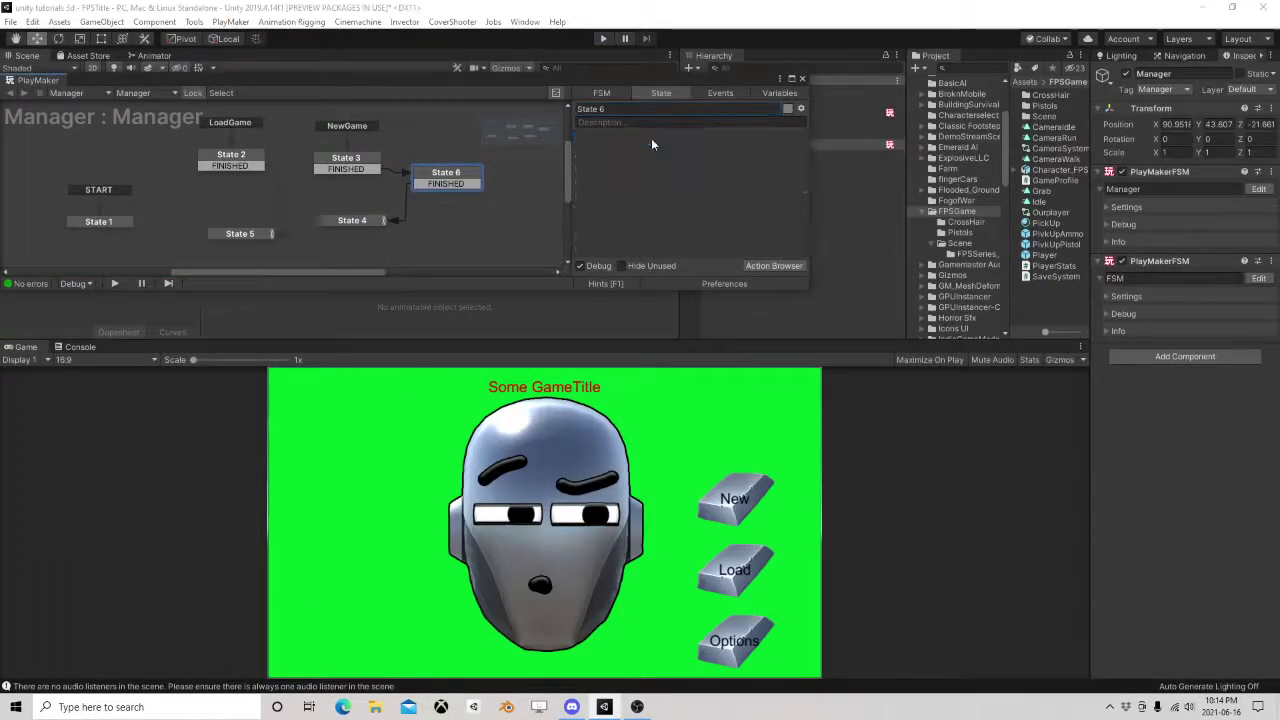
click(774, 265)
text(wait)
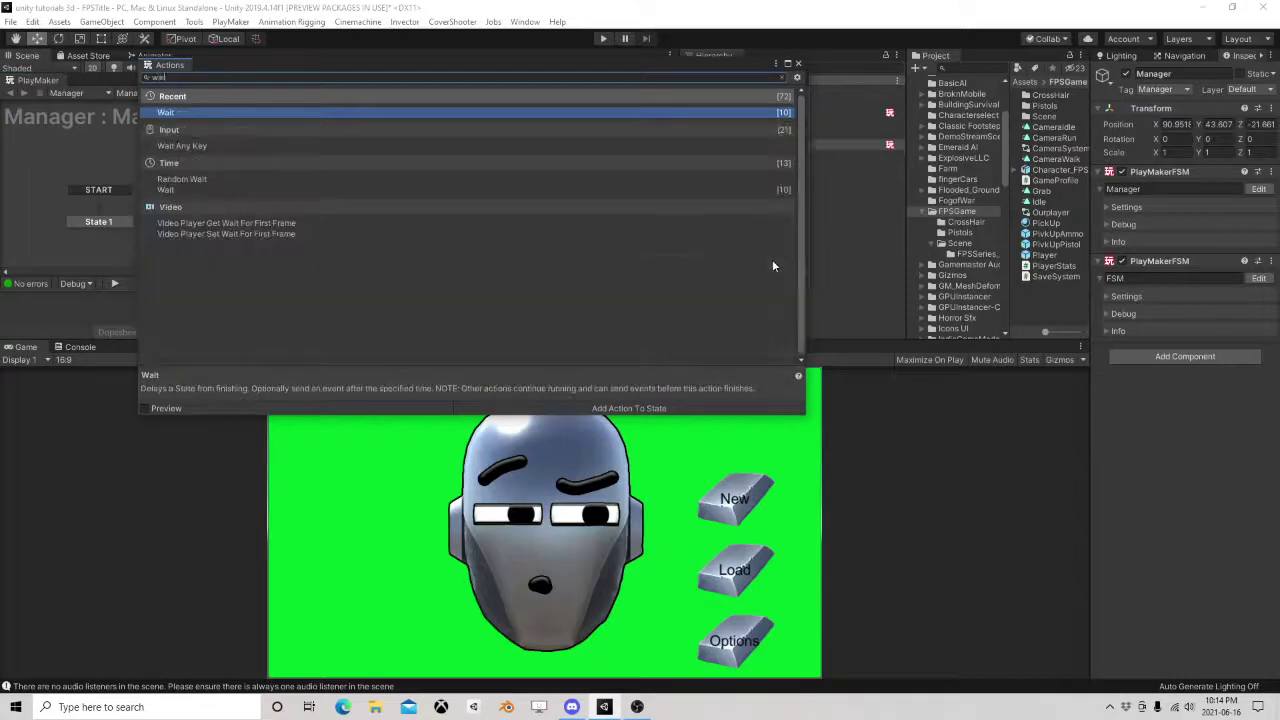
click(787, 65)
click(700, 166)
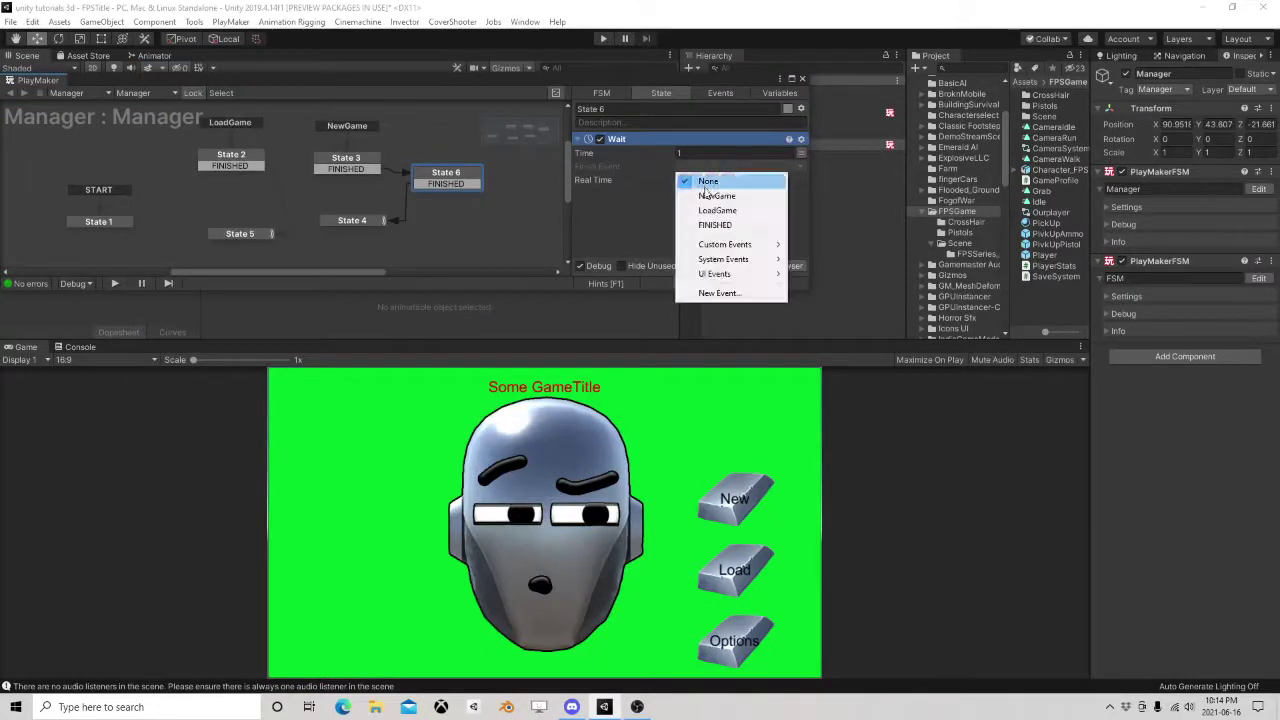
click(715, 224)
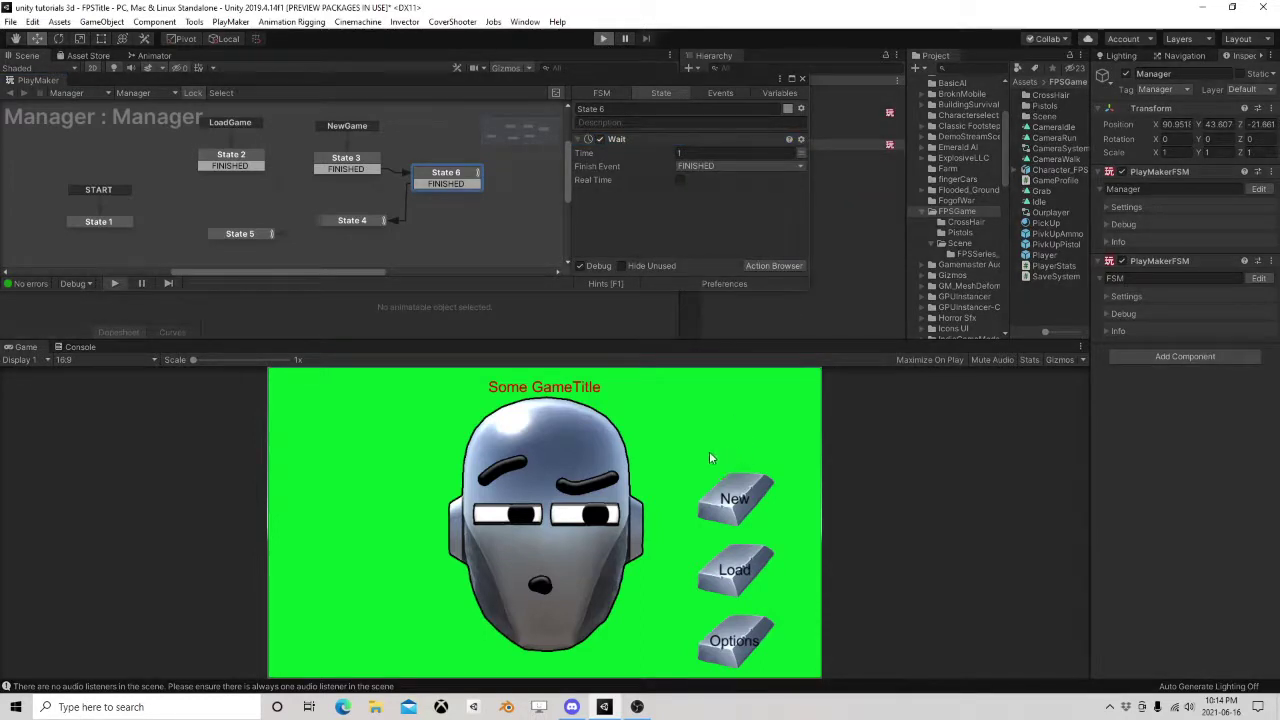
Start a new game in the play test, pick up the Laser Pistol and equip it.
click(743, 497)
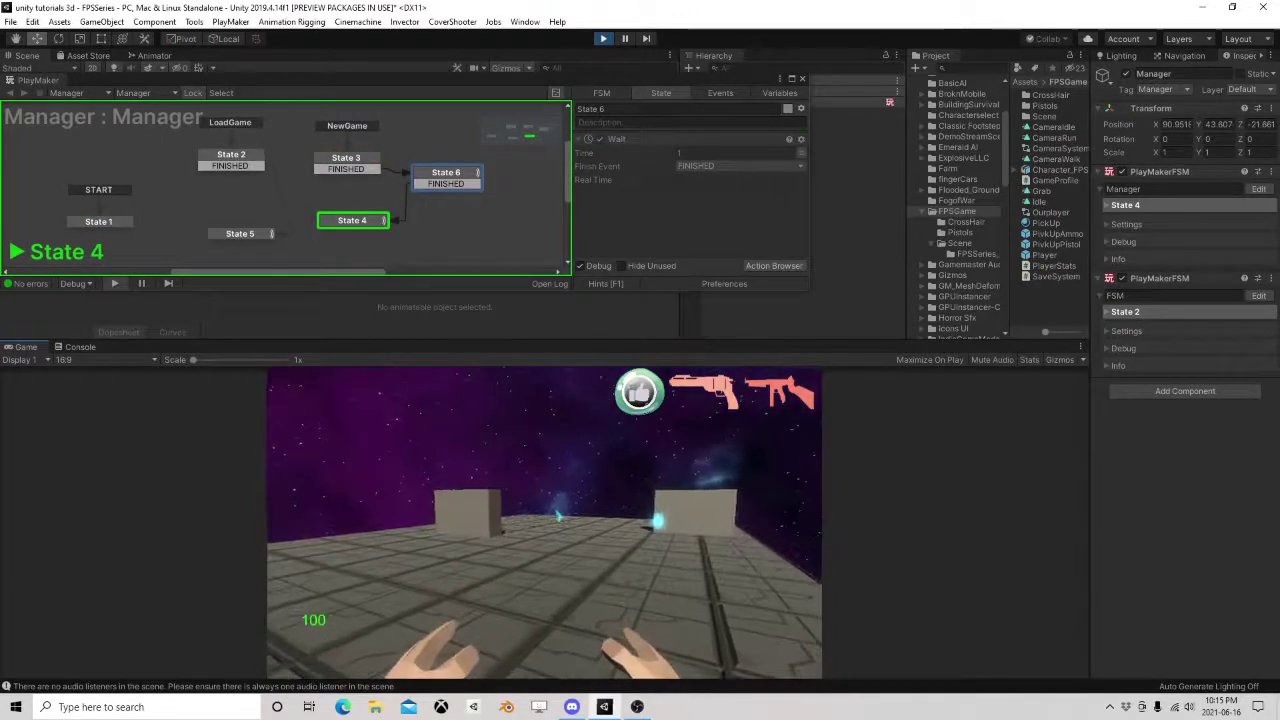
key(w)
key(w)
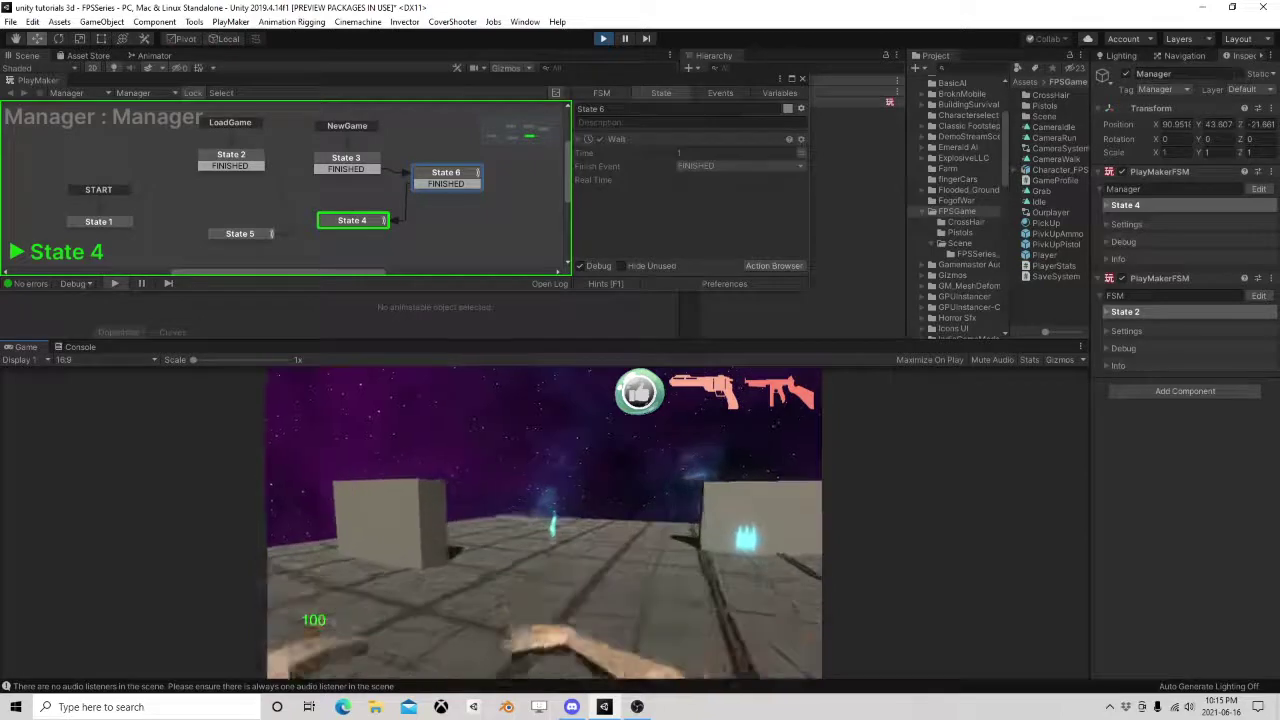
key(w)
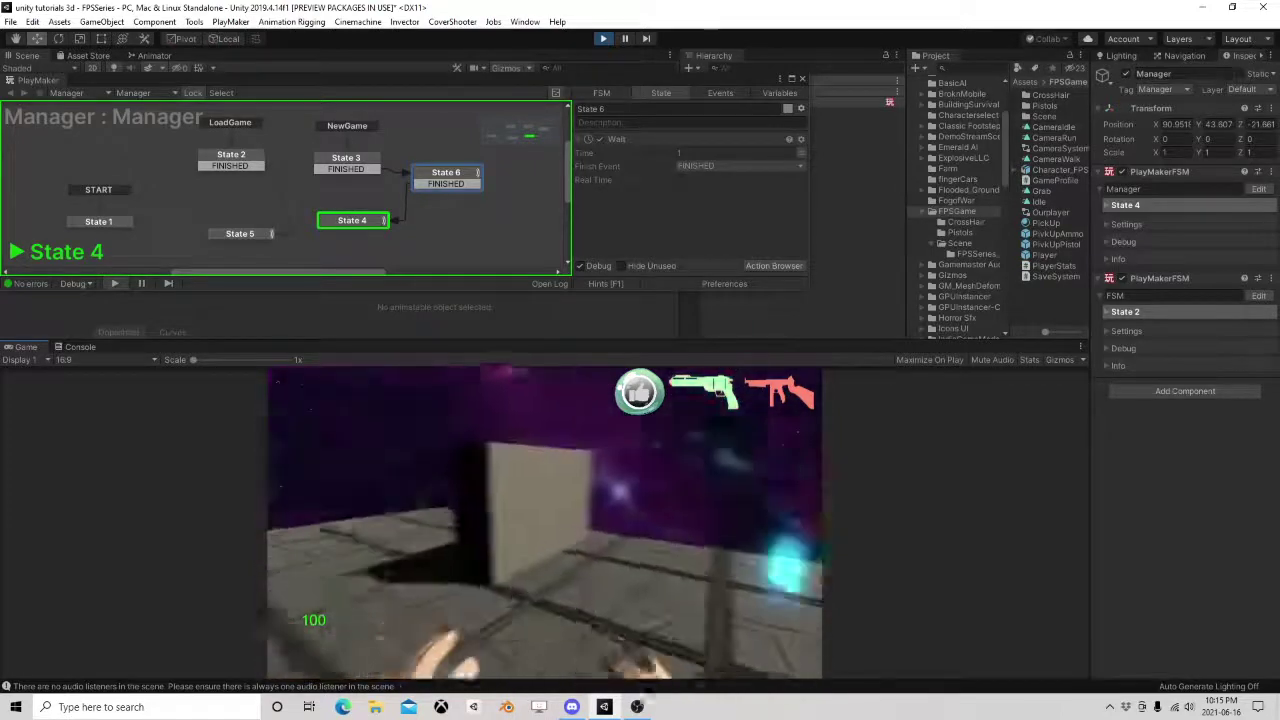
key(s)
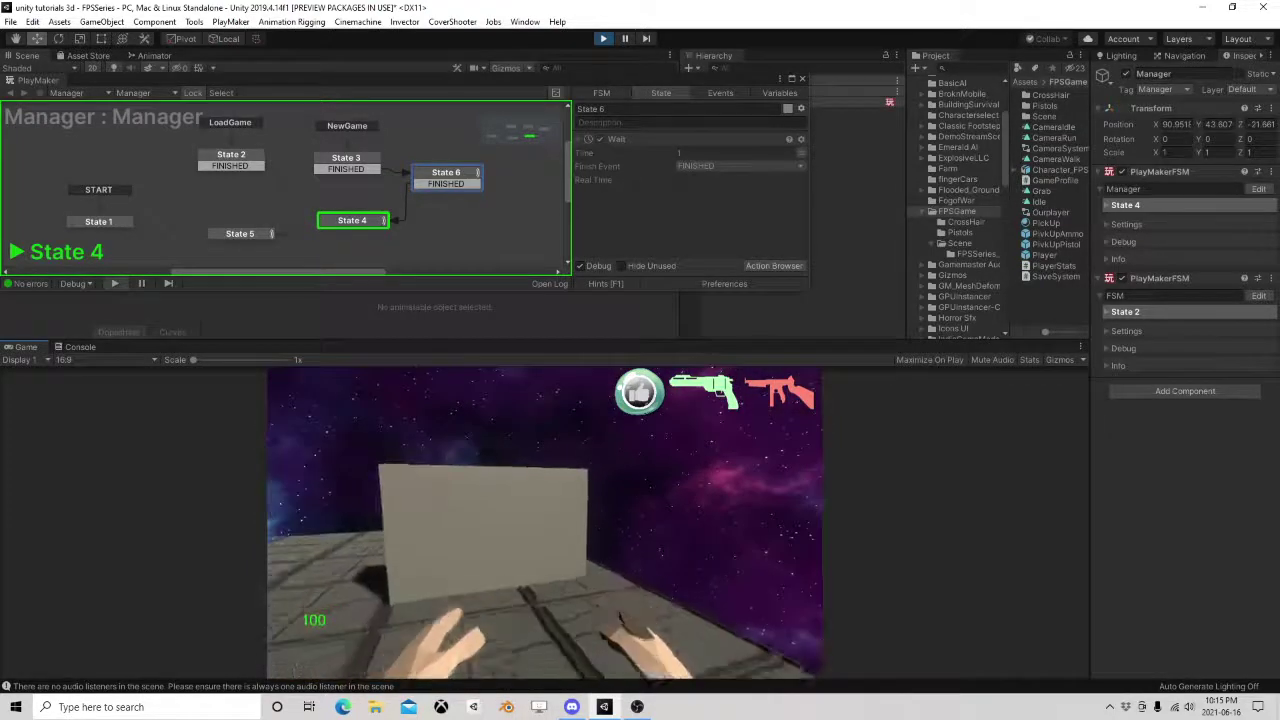
key(2)
key(s)
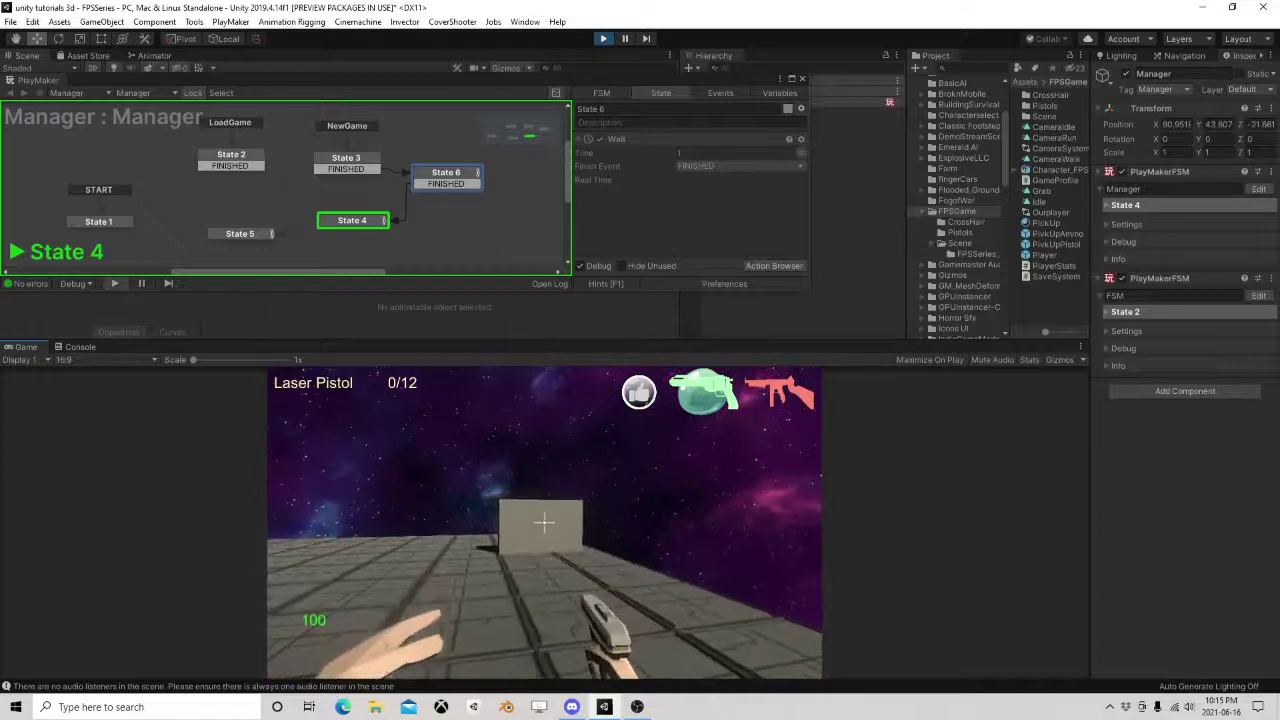
Test reloading the Laser Pistol and firing its magazine empty, and end the play test.
key(r)
click(544, 521)
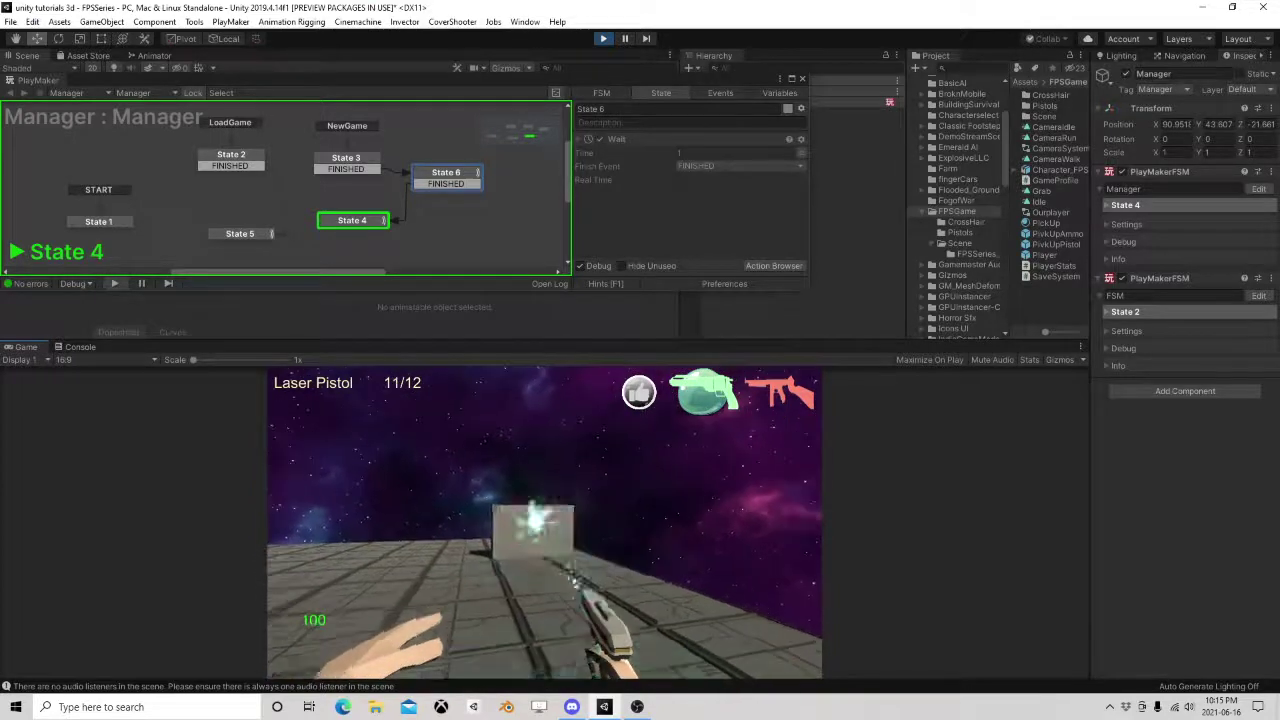
click(544, 521)
click(544, 521)
click(544, 521)
click(544, 521)
click(544, 521)
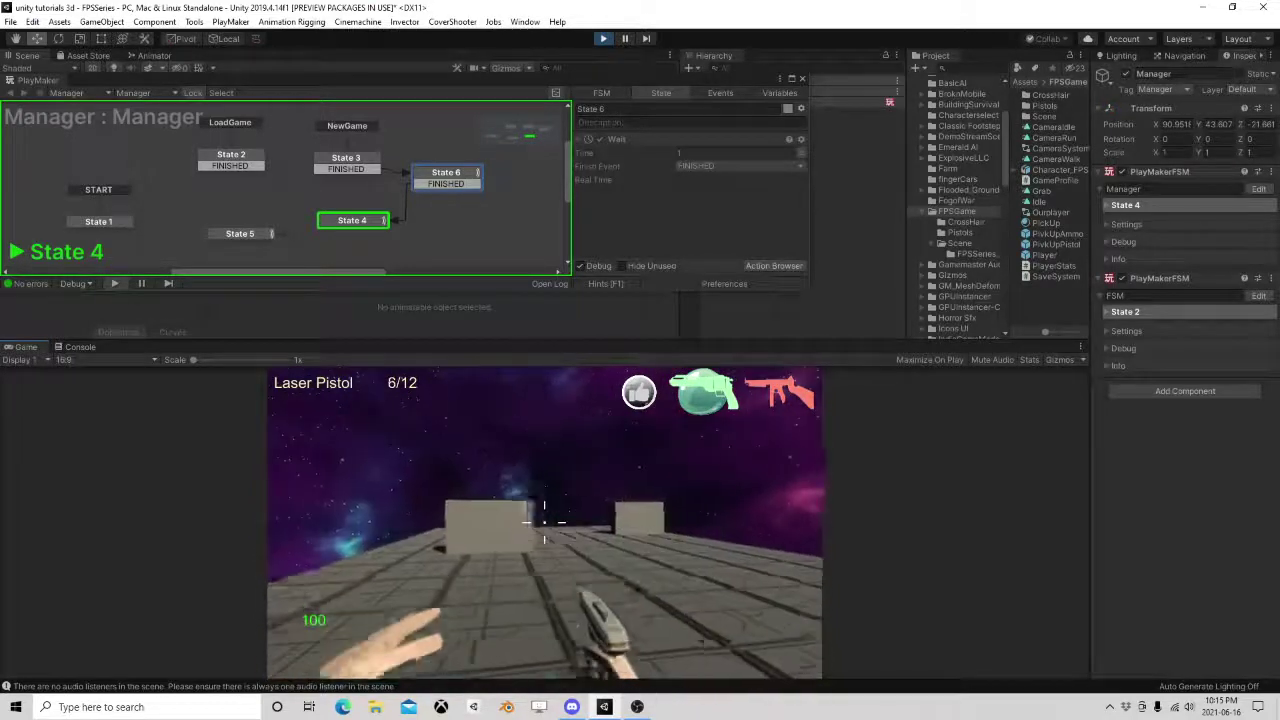
click(544, 521)
click(544, 521)
click(544, 521)
click(544, 521)
click(544, 521)
click(544, 521)
key(w)
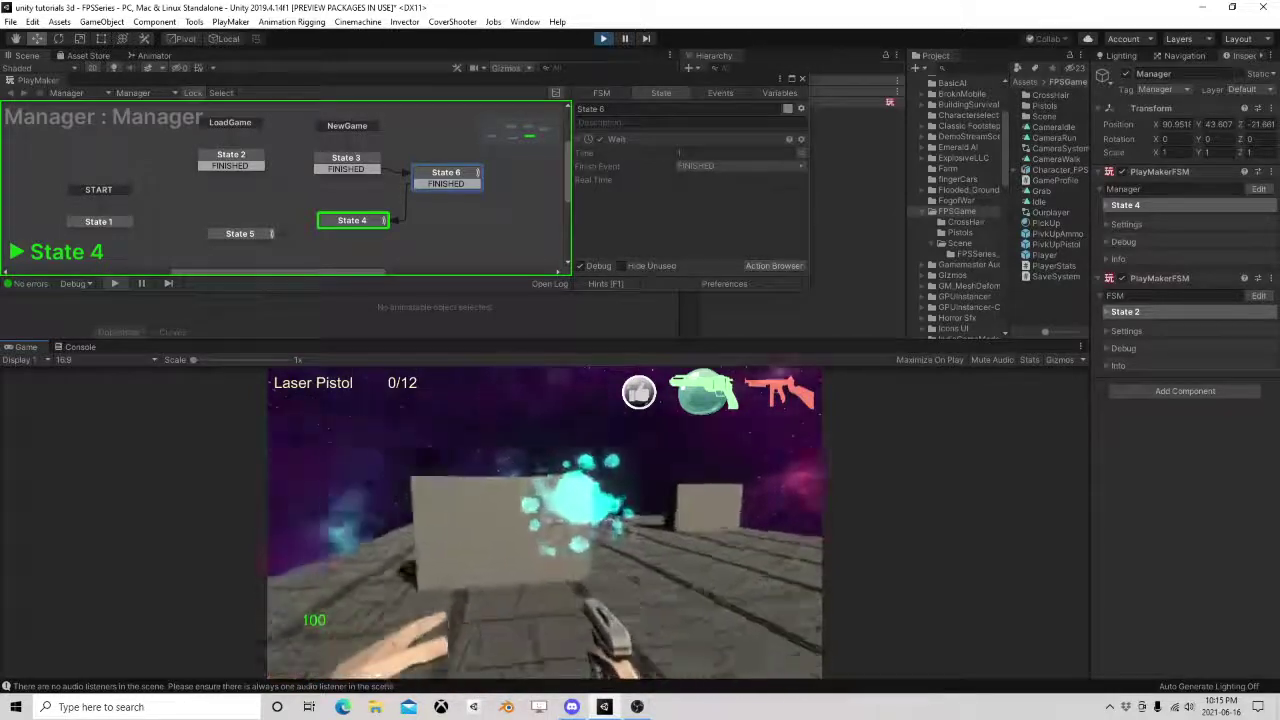
key(Escape)
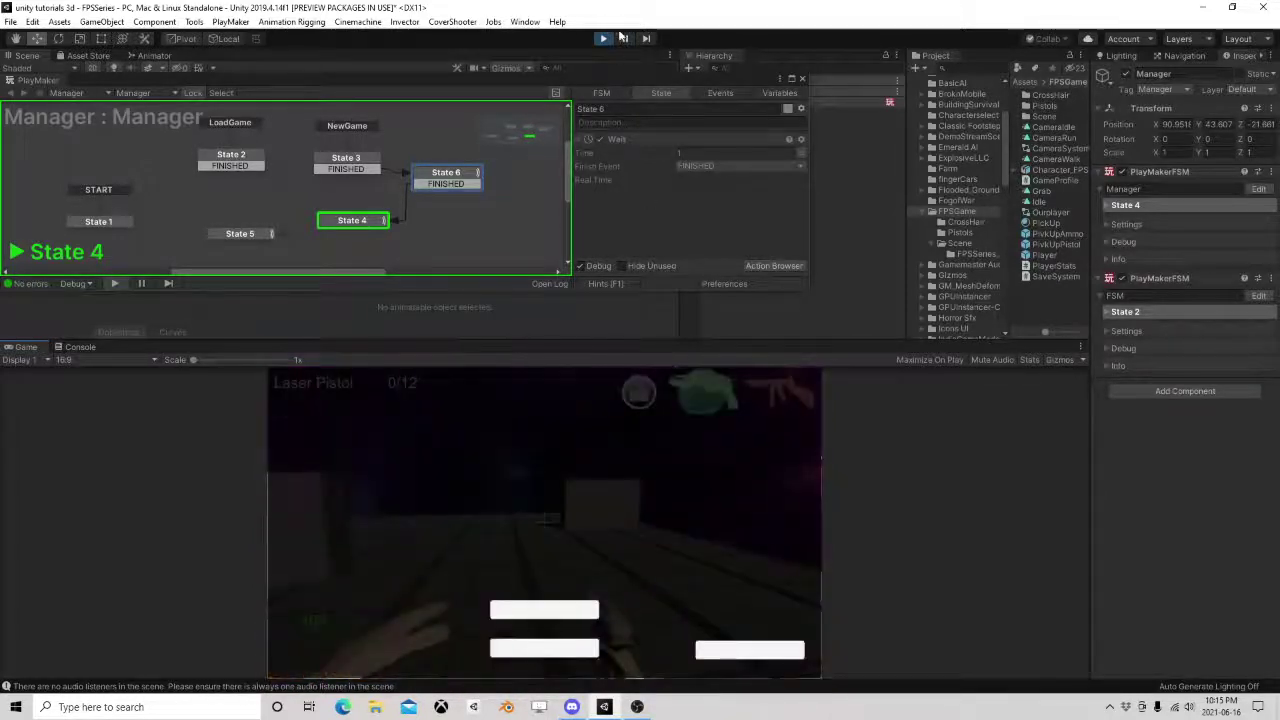
click(603, 39)
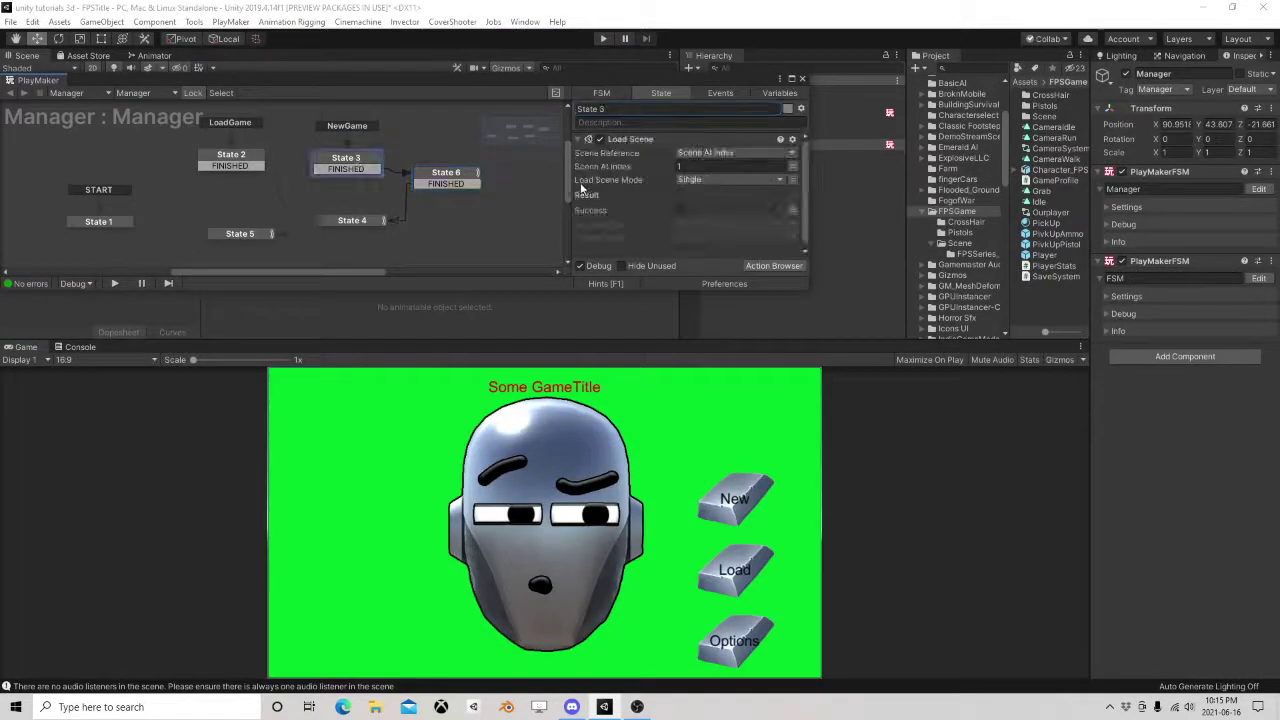
Store the success result of State 3's Load Scene action in a new variable named IsLoaded.
click(700, 181)
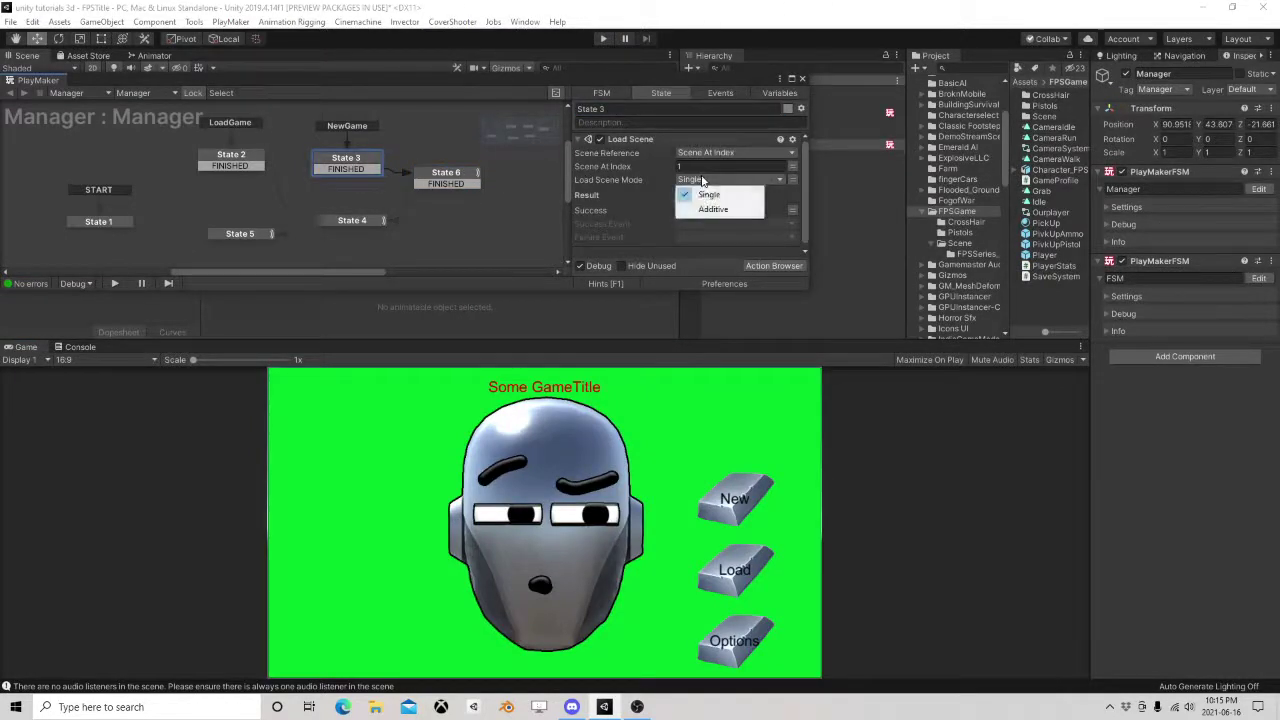
click(651, 186)
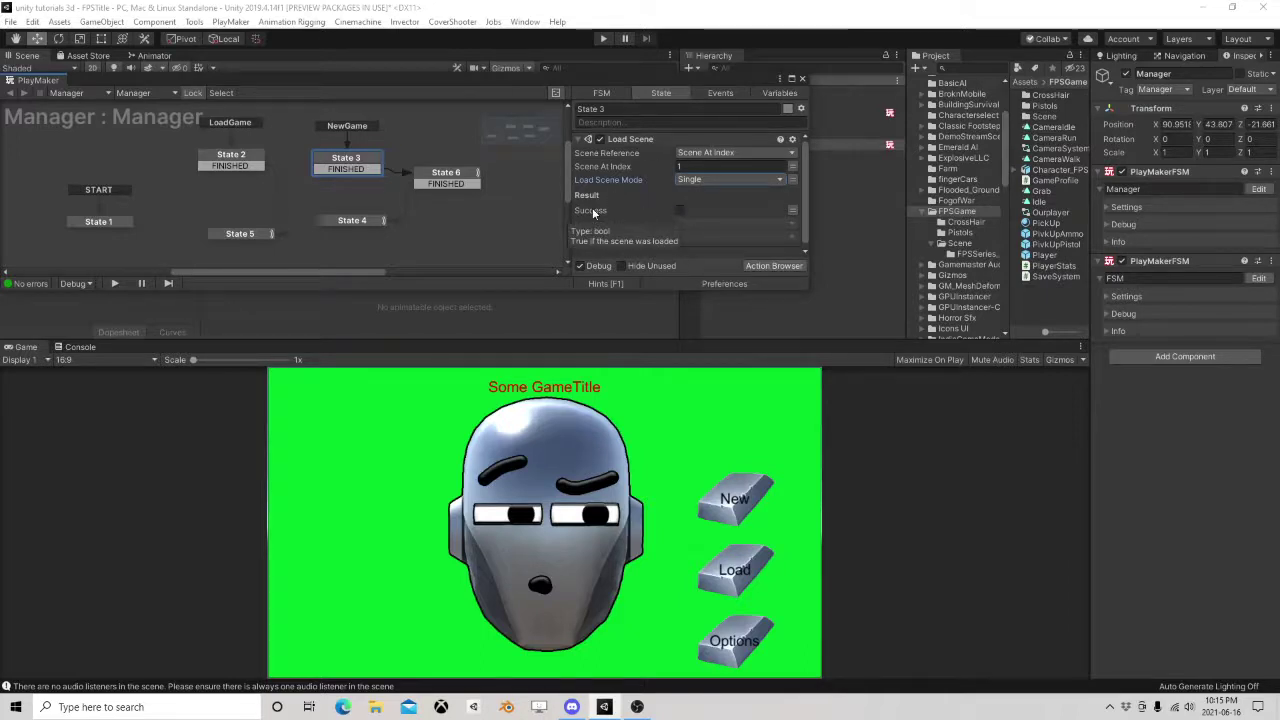
click(734, 210)
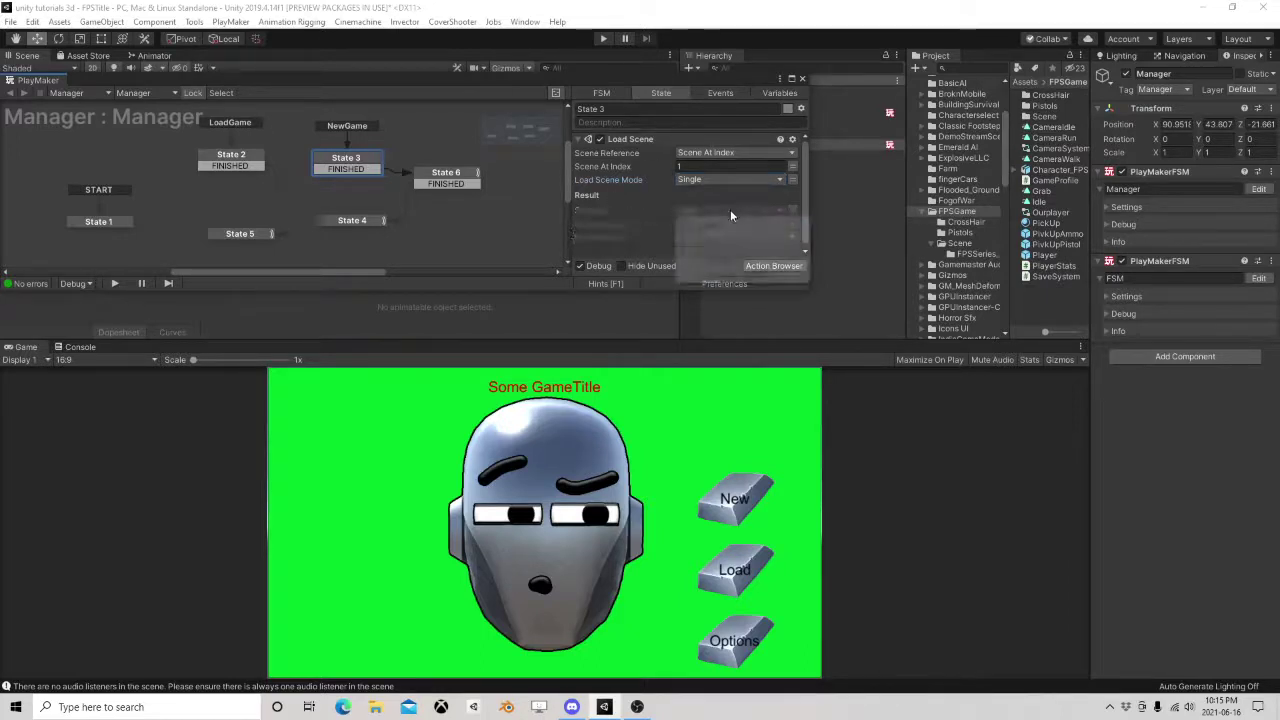
click(722, 259)
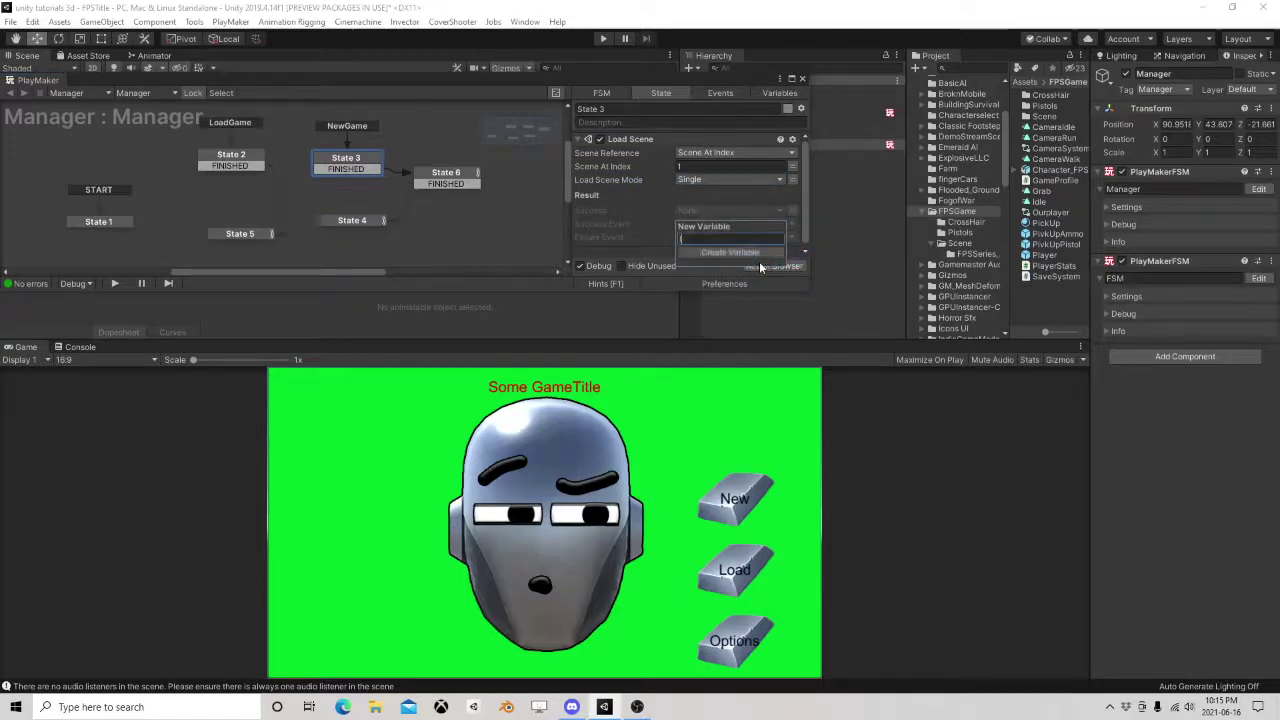
text(IsLoaded)
key(Return)
scroll(653, 188, down, 1)
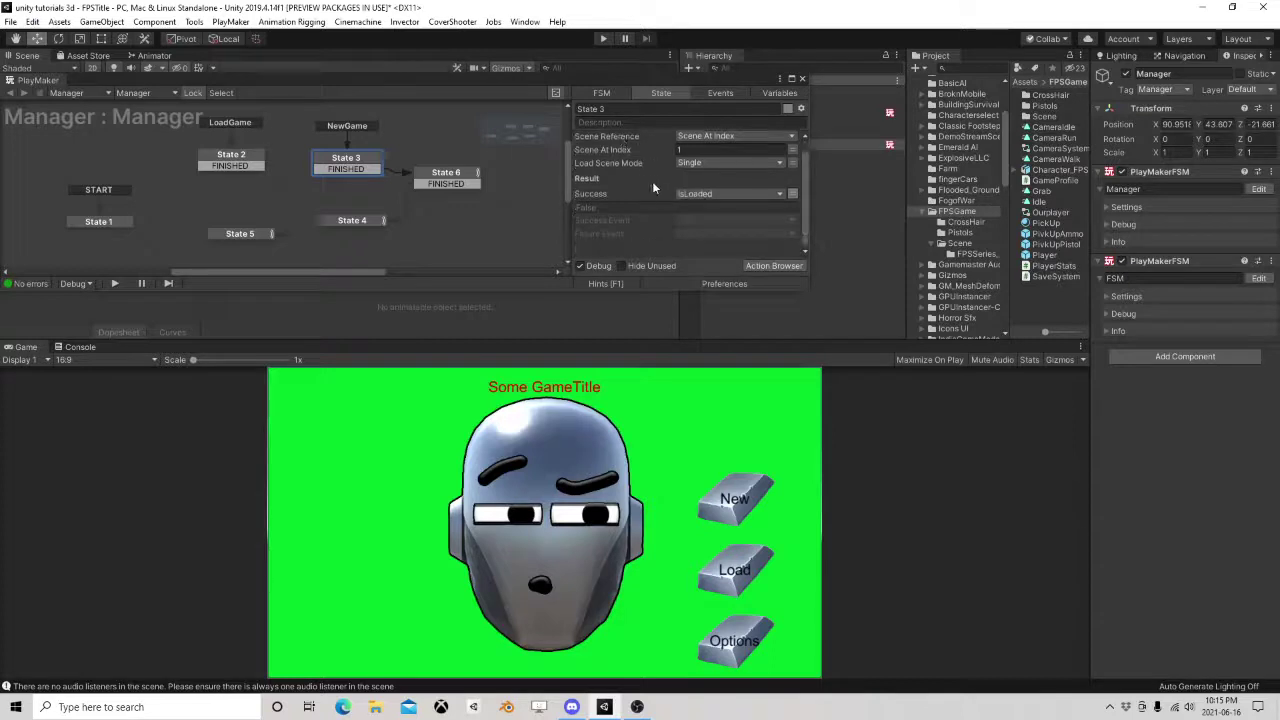
Add a Bool Test action to State 3.
click(776, 265)
text(bool)
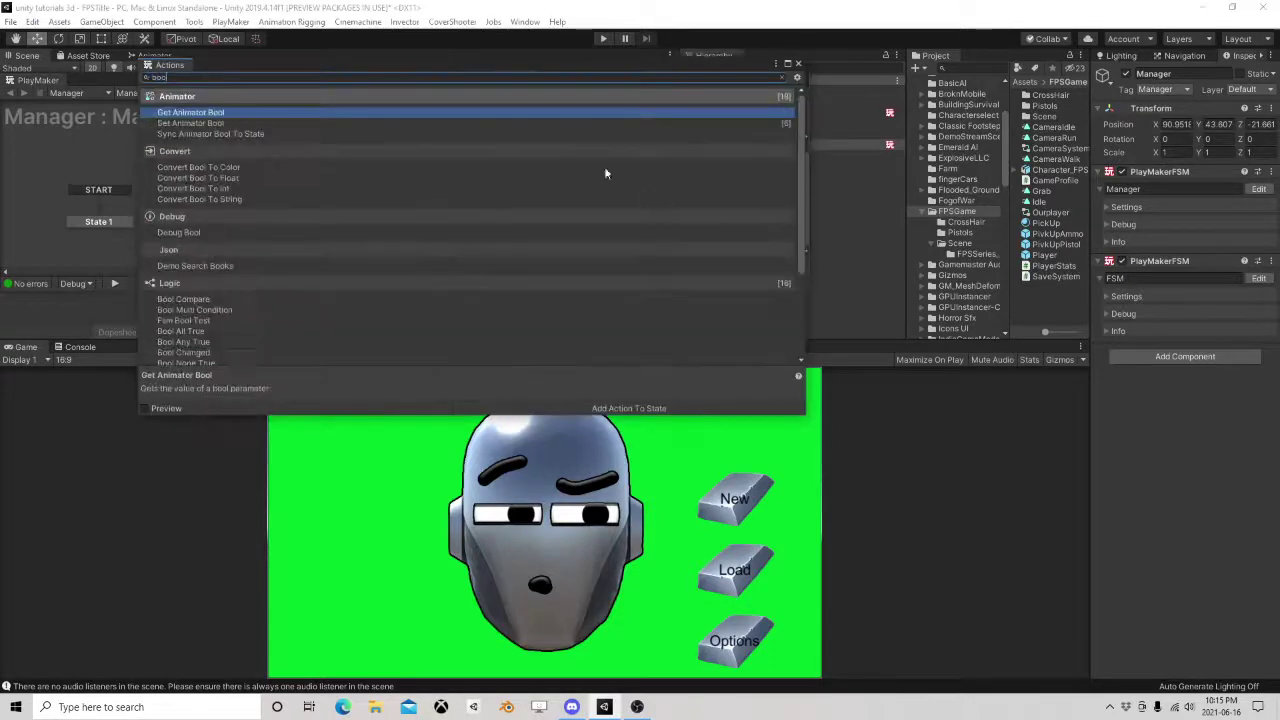
text( test)
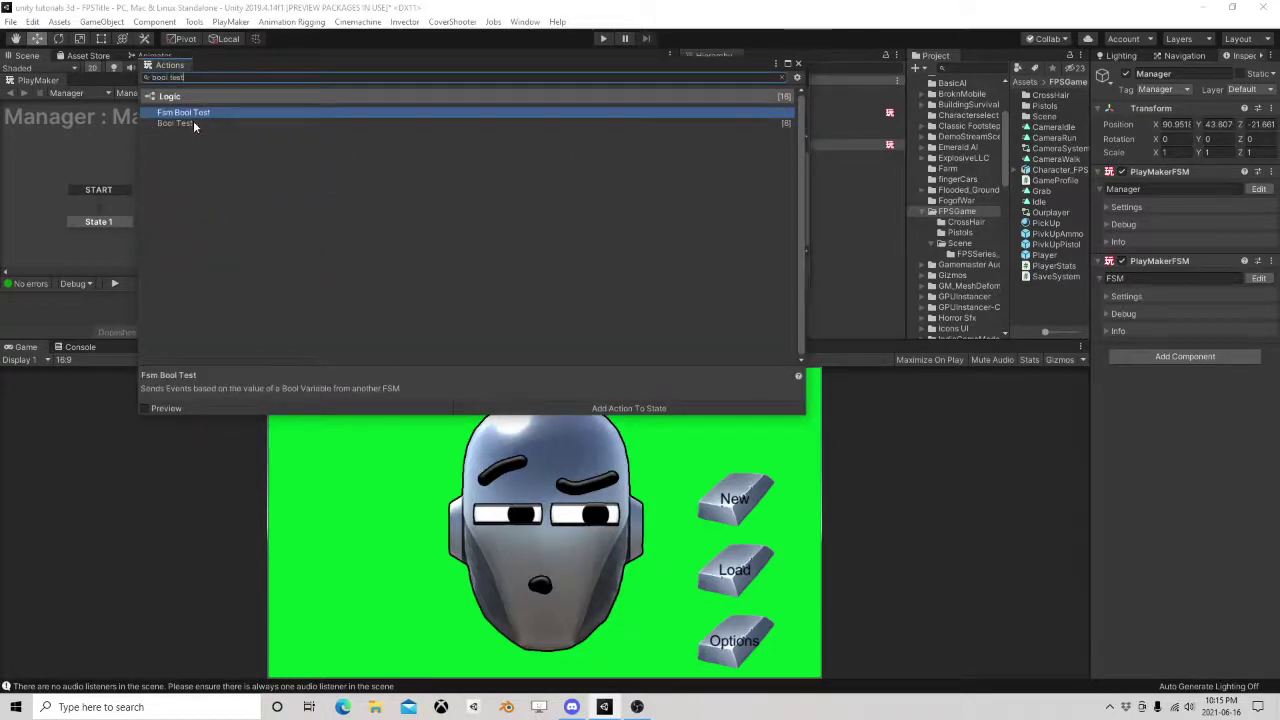
double_click(193, 123)
click(797, 63)
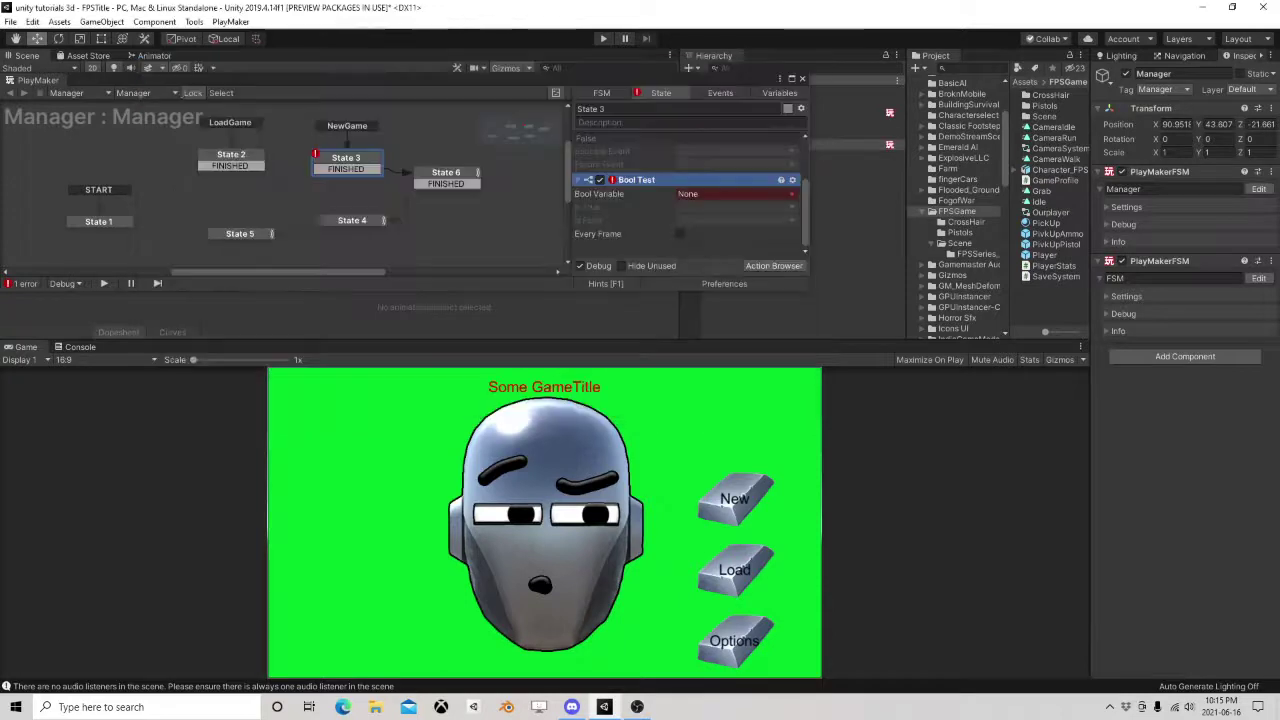
Set State 3's Bool Test to check IsLoaded every frame and send FINISHED when it is true.
click(693, 196)
click(714, 220)
click(715, 221)
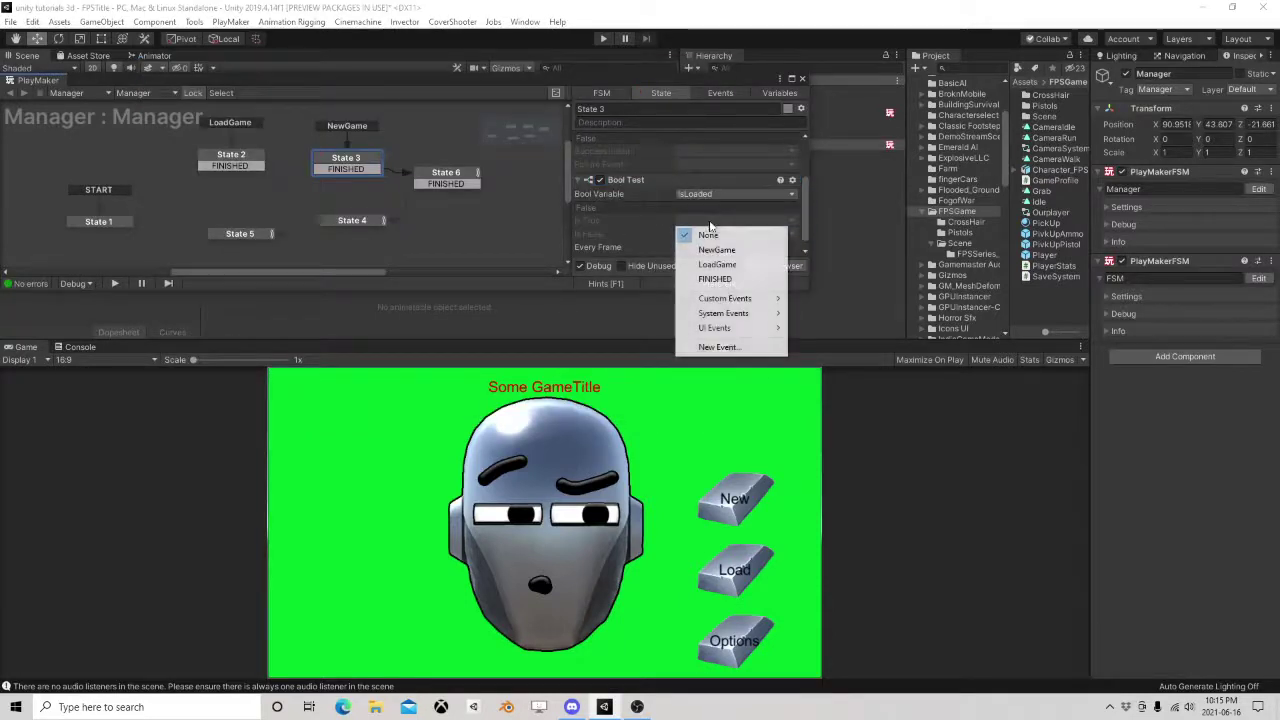
click(724, 278)
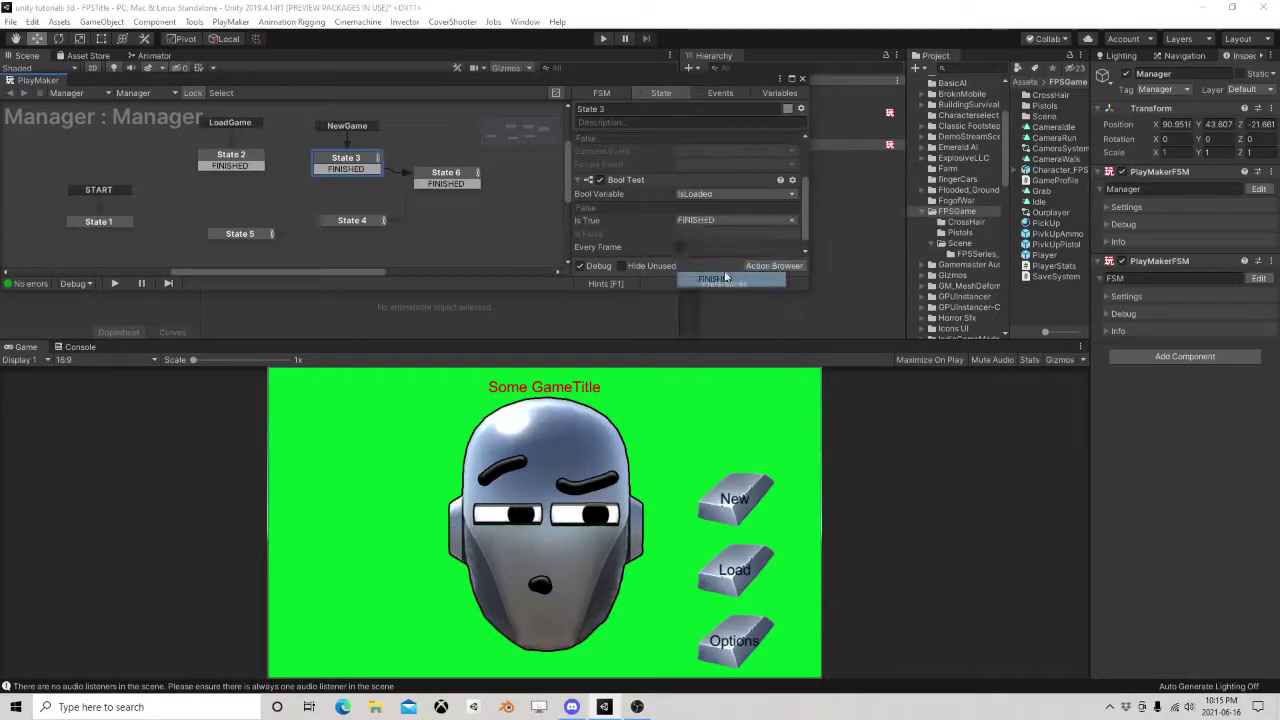
Set State 6's Wait time to 0.1 and play-test starting a new game.
click(428, 178)
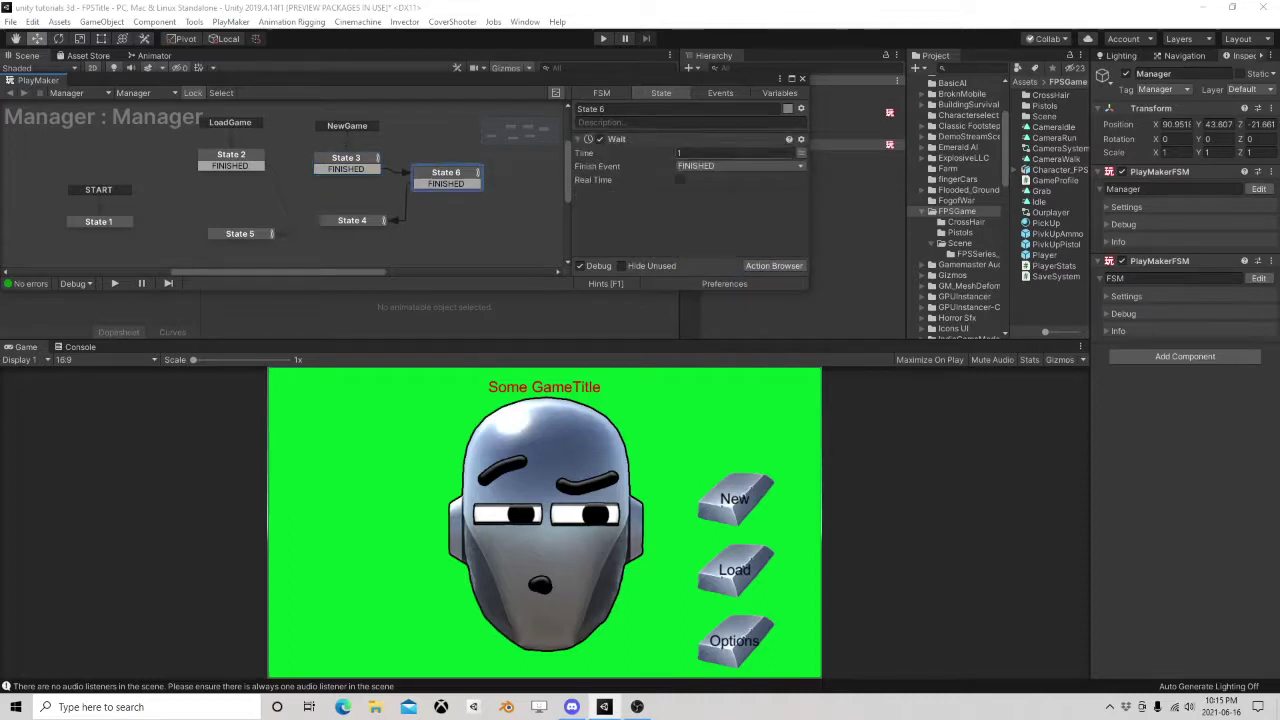
text(0.1)
click(604, 39)
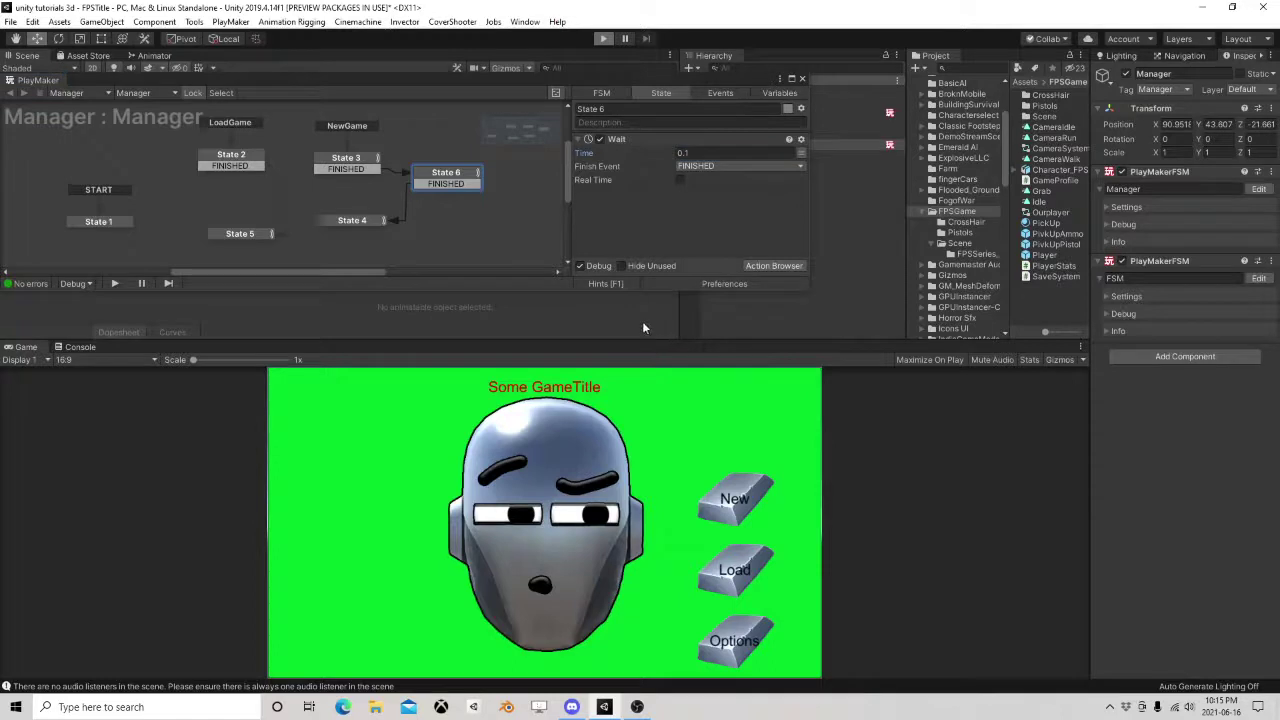
click(738, 498)
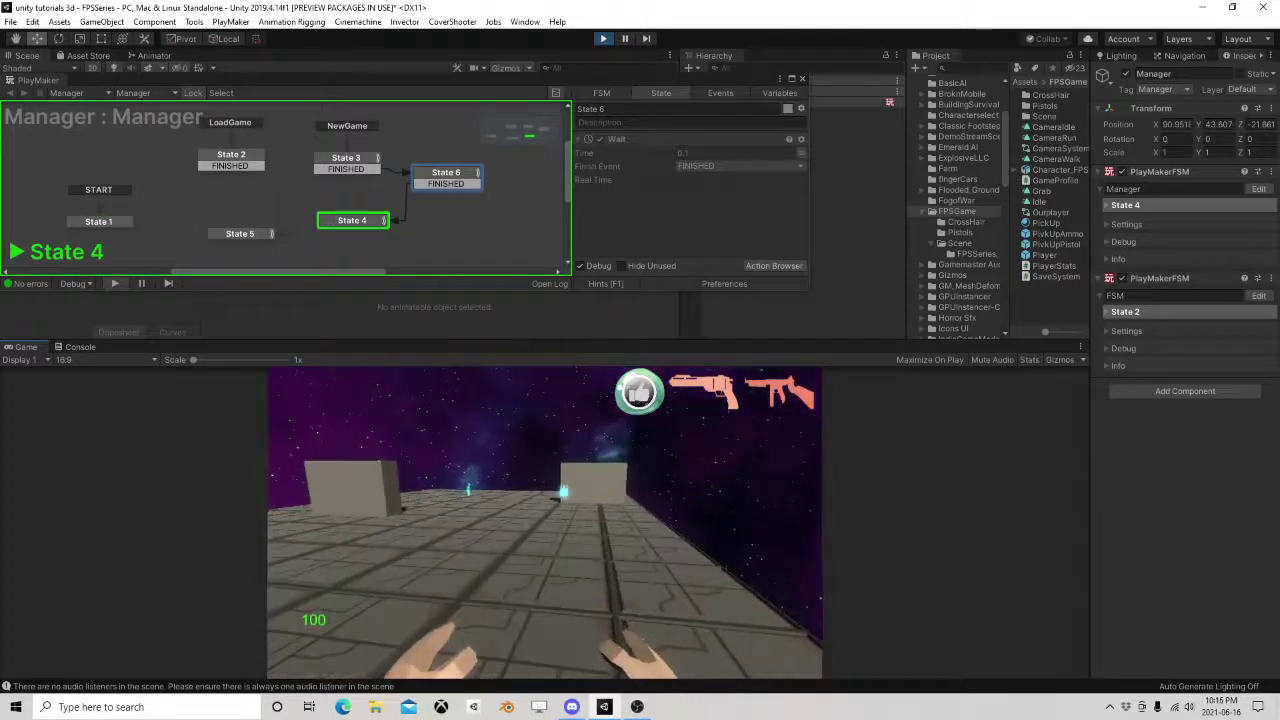
key(Escape)
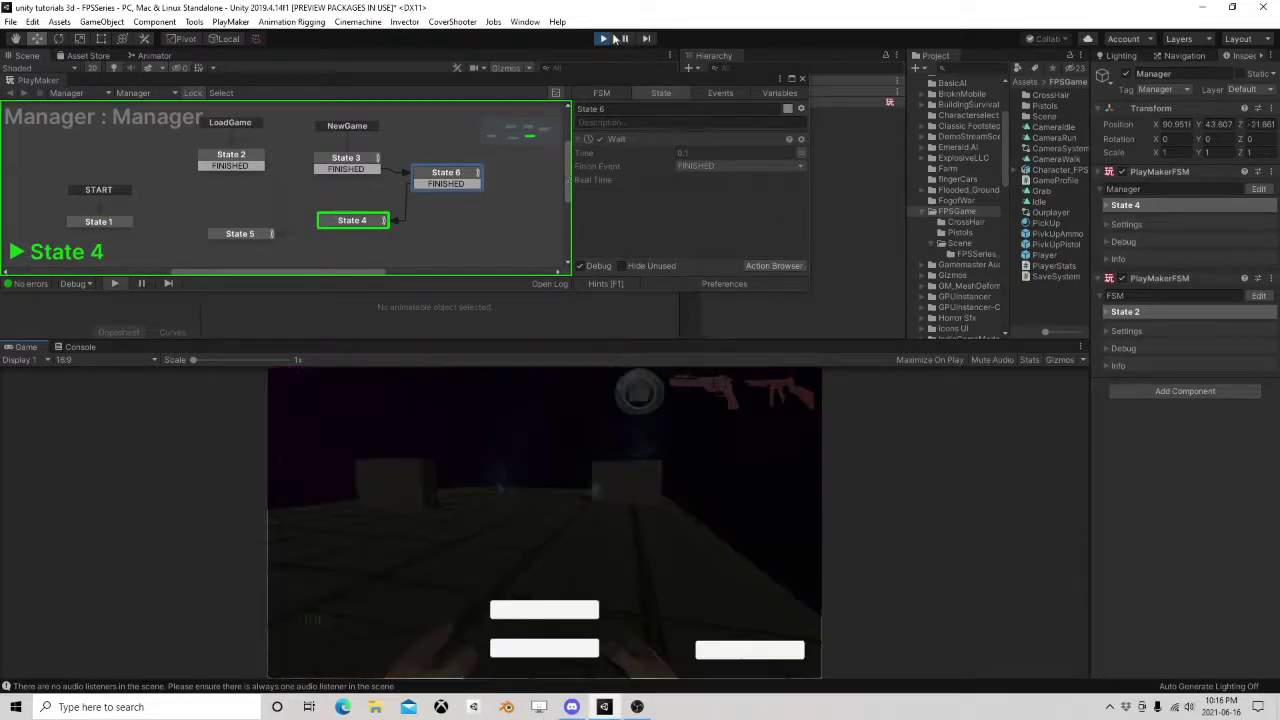
click(605, 38)
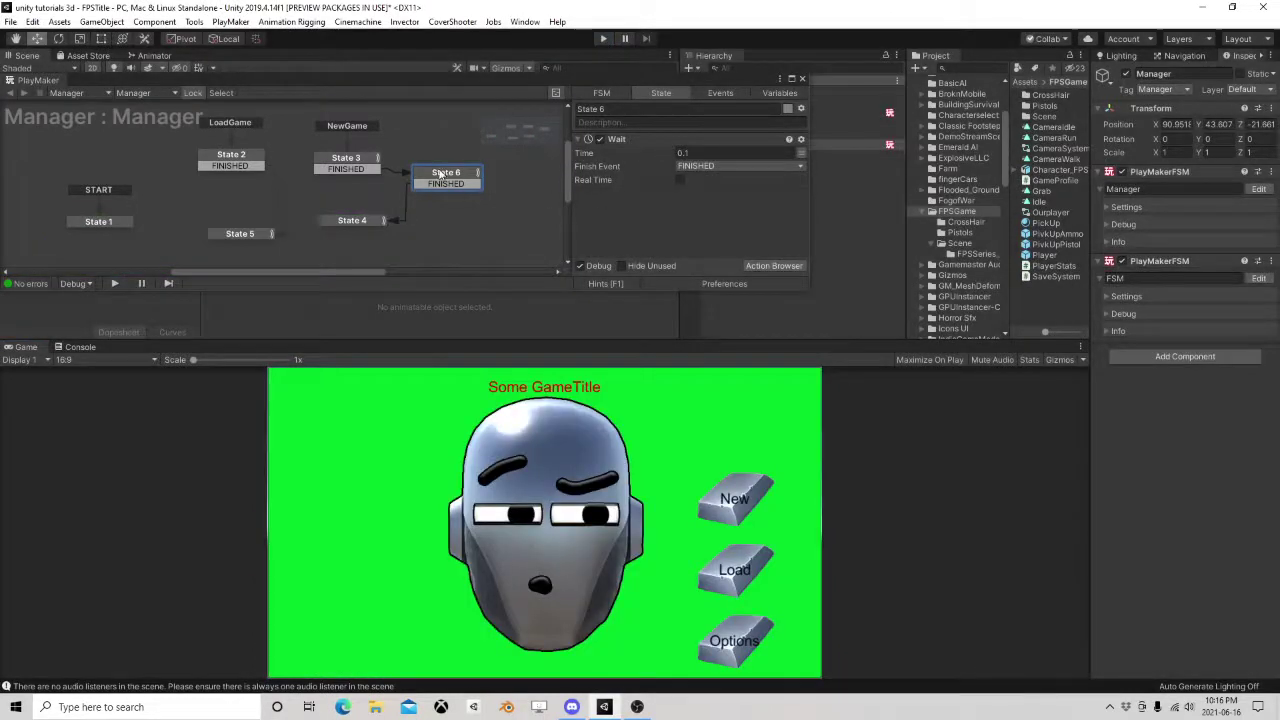
Store the success result of State 2's Load Scene action in the IsLoaded variable.
click(344, 166)
click(232, 157)
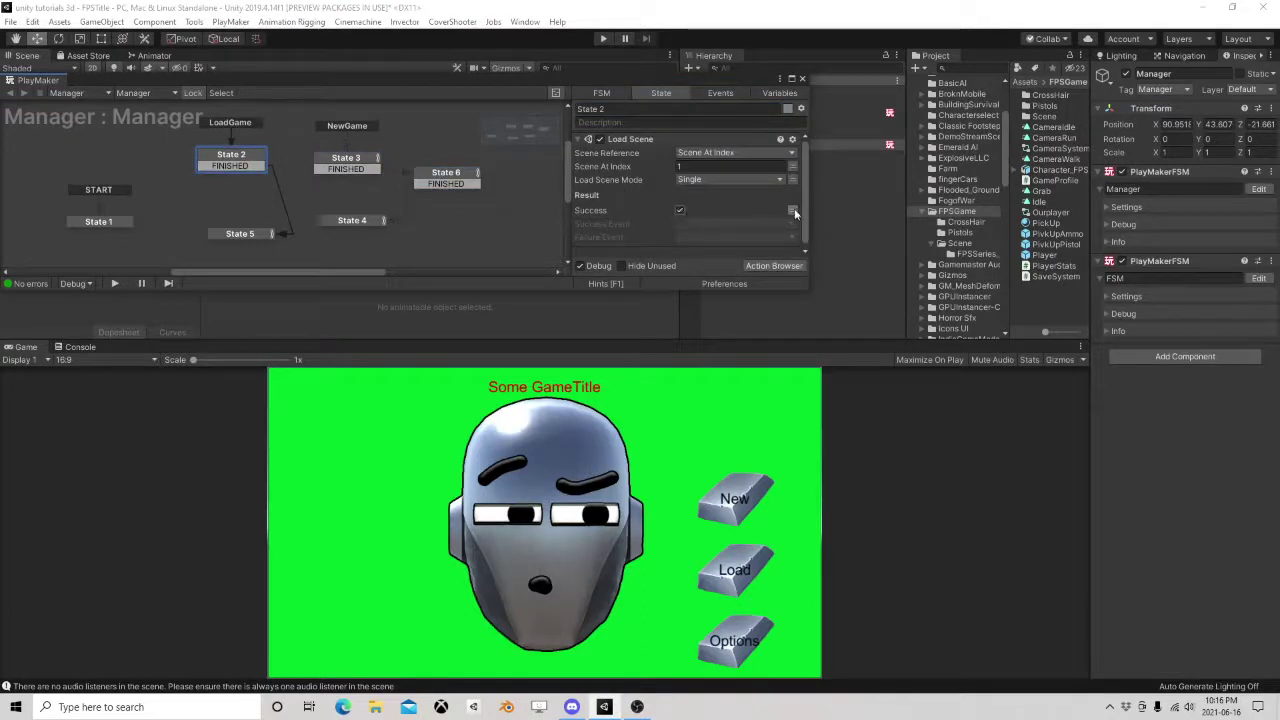
click(795, 213)
click(690, 211)
click(712, 238)
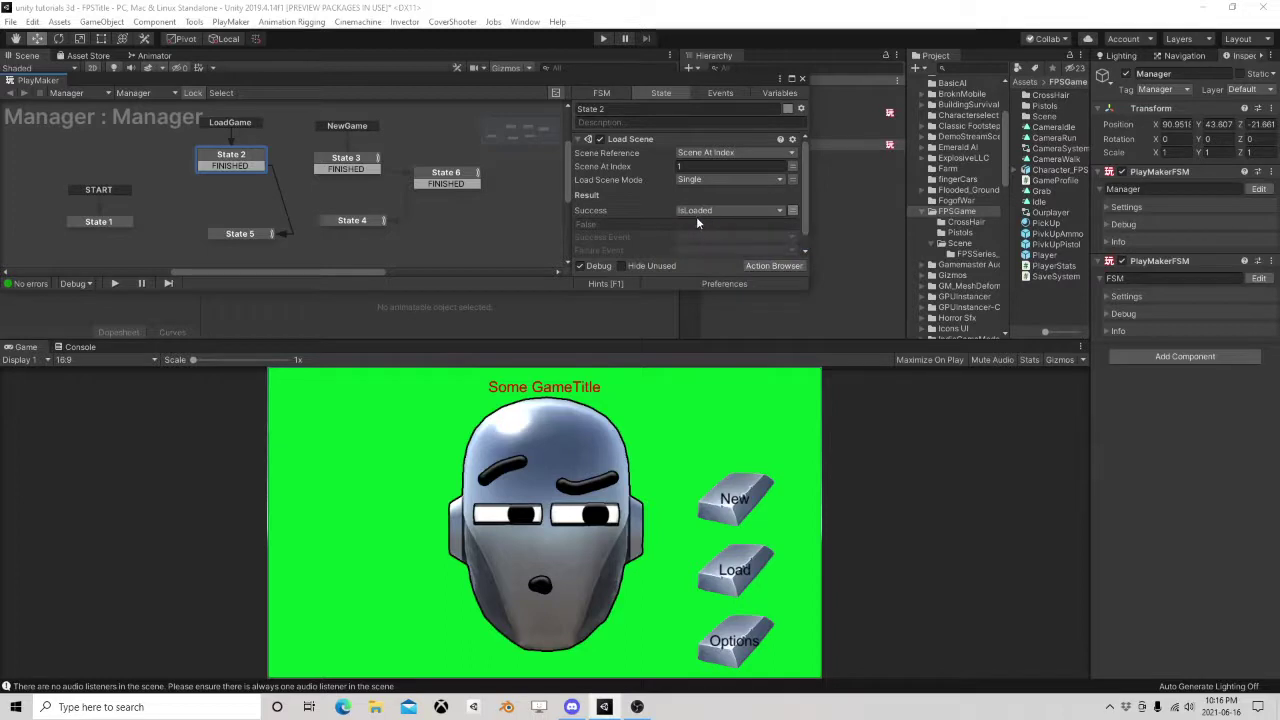
Copy State 3's Bool Test action and paste it into State 2 after its Load Scene action.
click(346, 160)
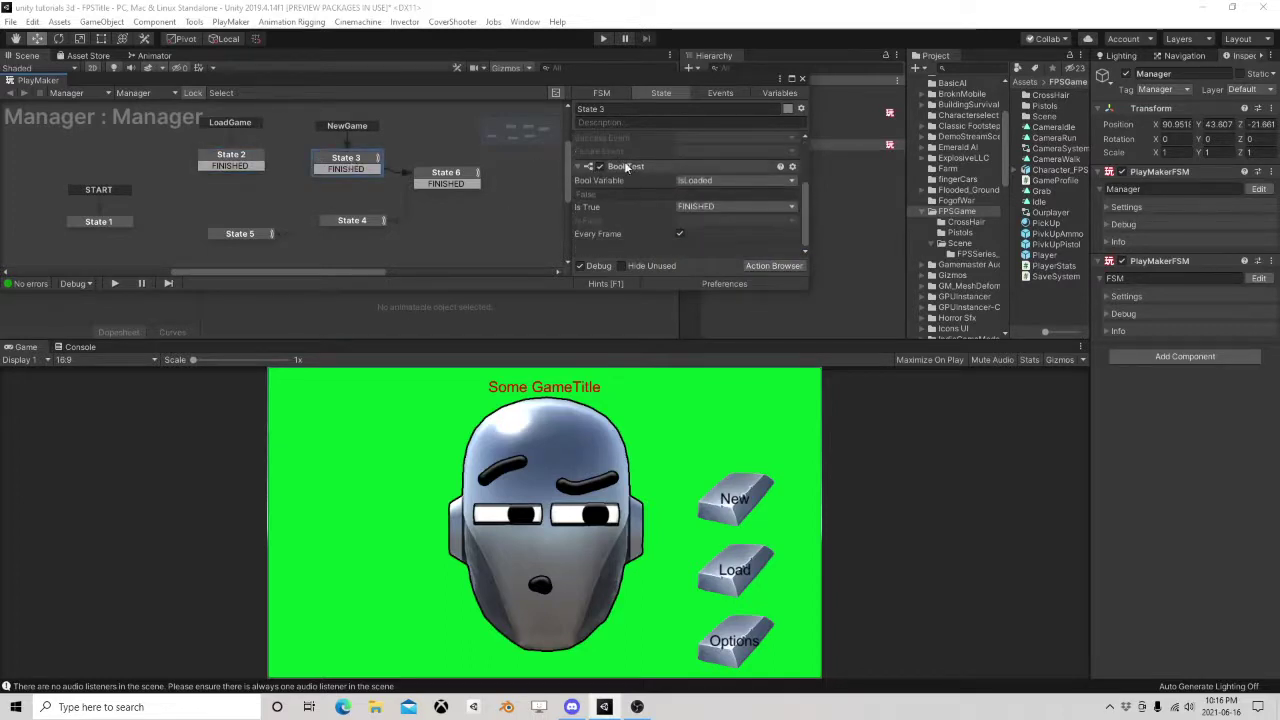
click(626, 166)
right_click(628, 168)
click(680, 236)
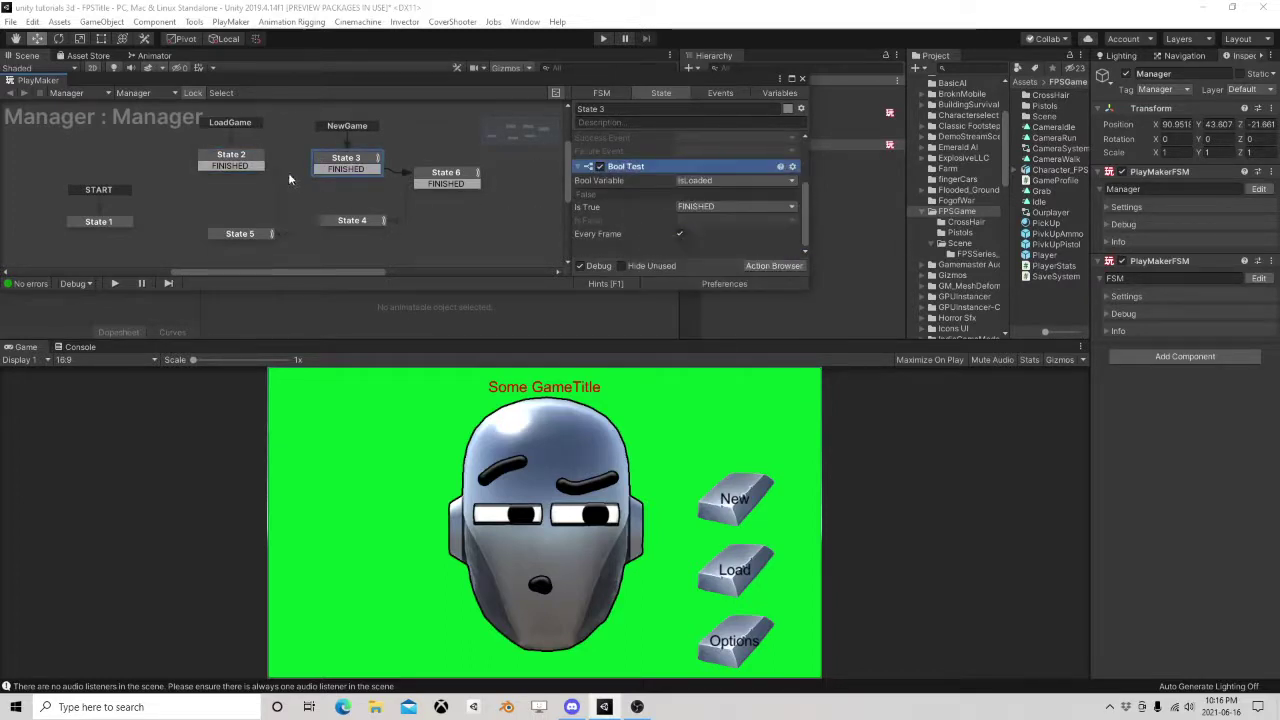
click(240, 167)
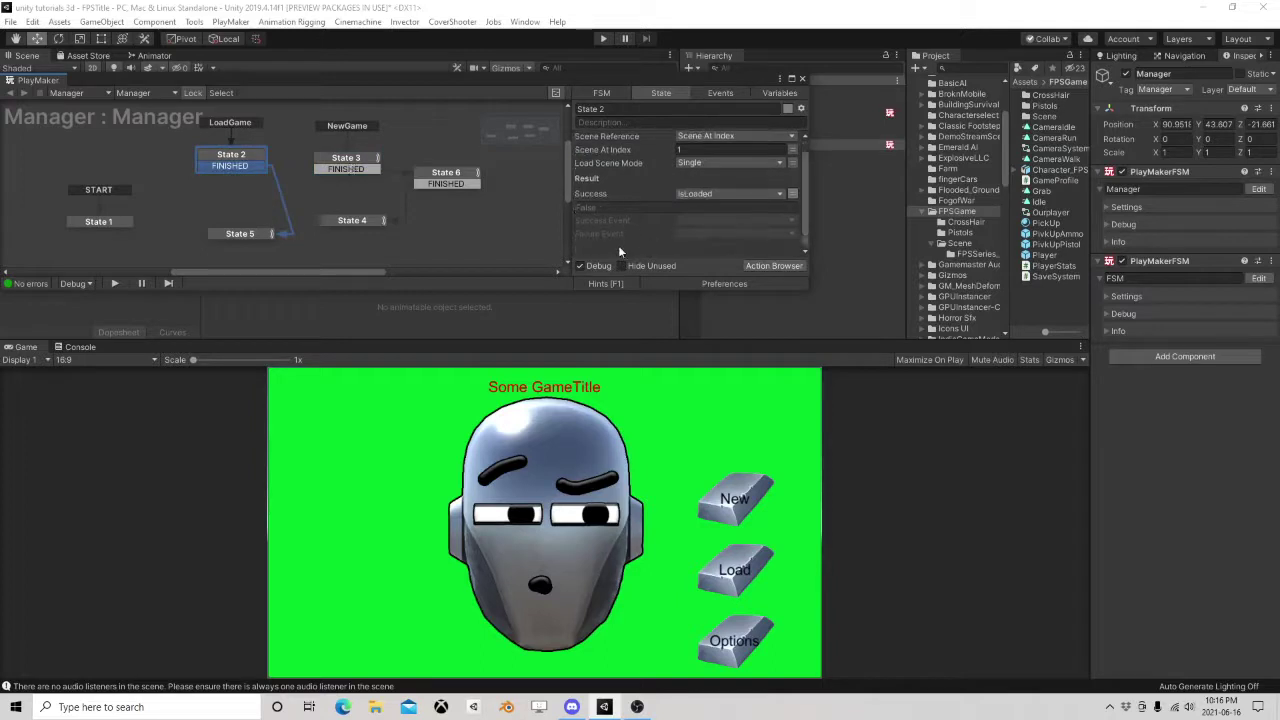
right_click(618, 245)
click(663, 366)
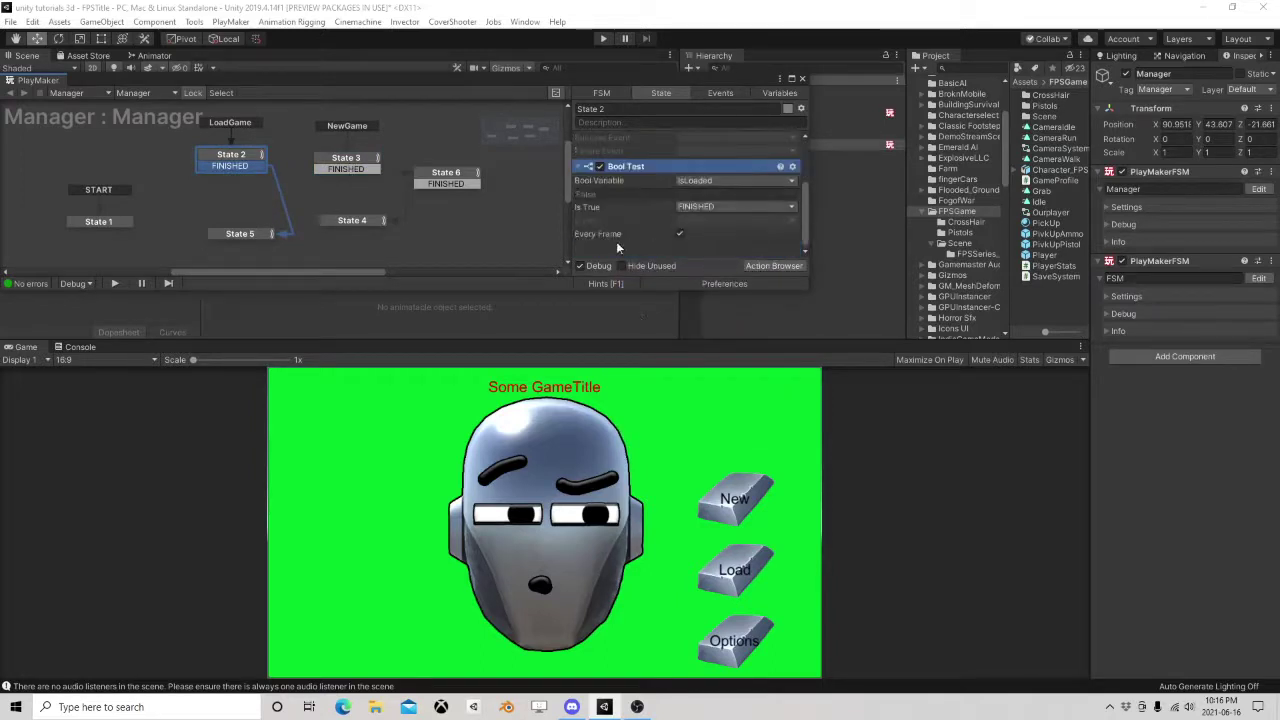
Duplicate State 6 into the LoadGame branch, linking State 2's FINISHED to the copy and the copy's FINISHED to State 5.
click(432, 180)
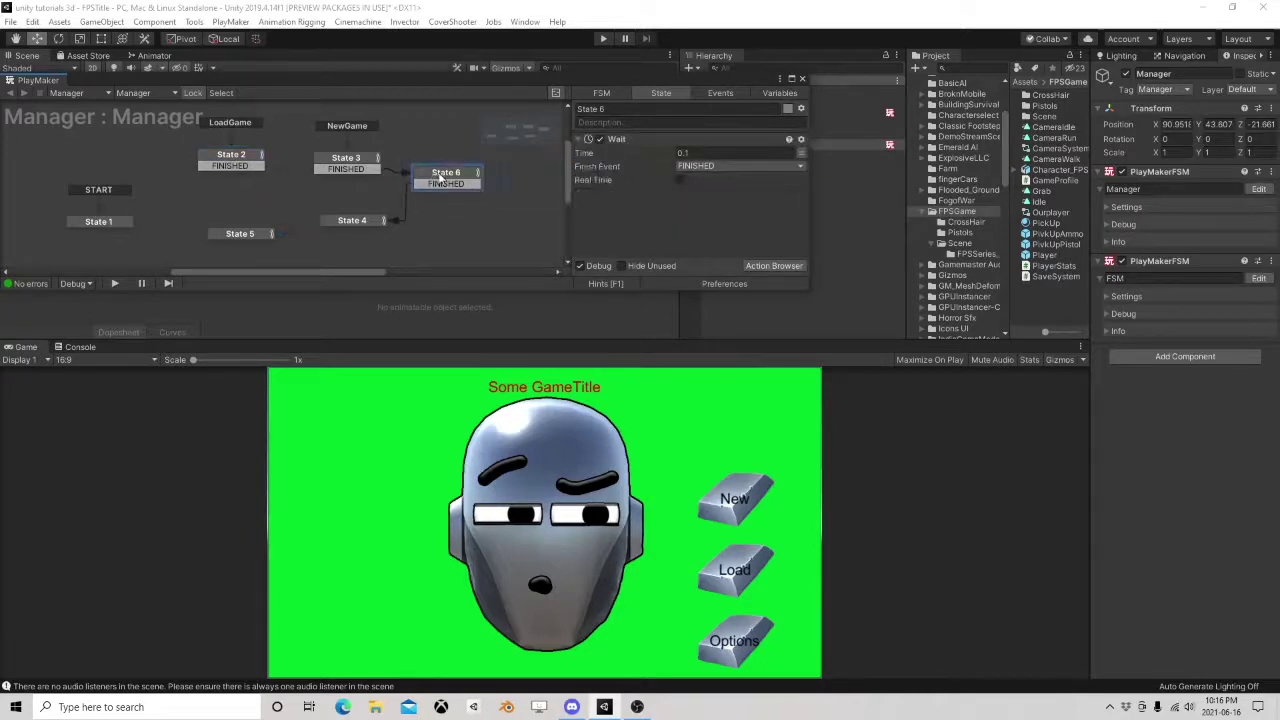
right_click(438, 176)
click(474, 252)
right_click(185, 194)
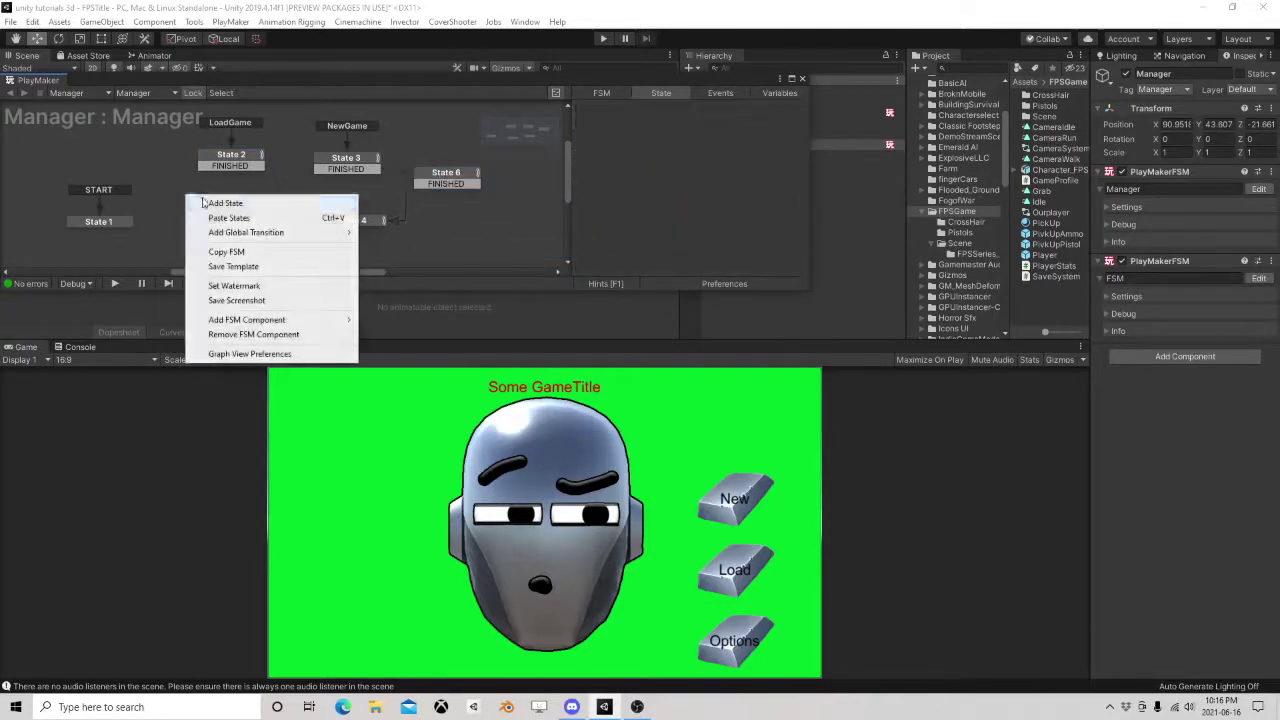
click(214, 220)
click(240, 177)
drag(223, 211, 230, 197)
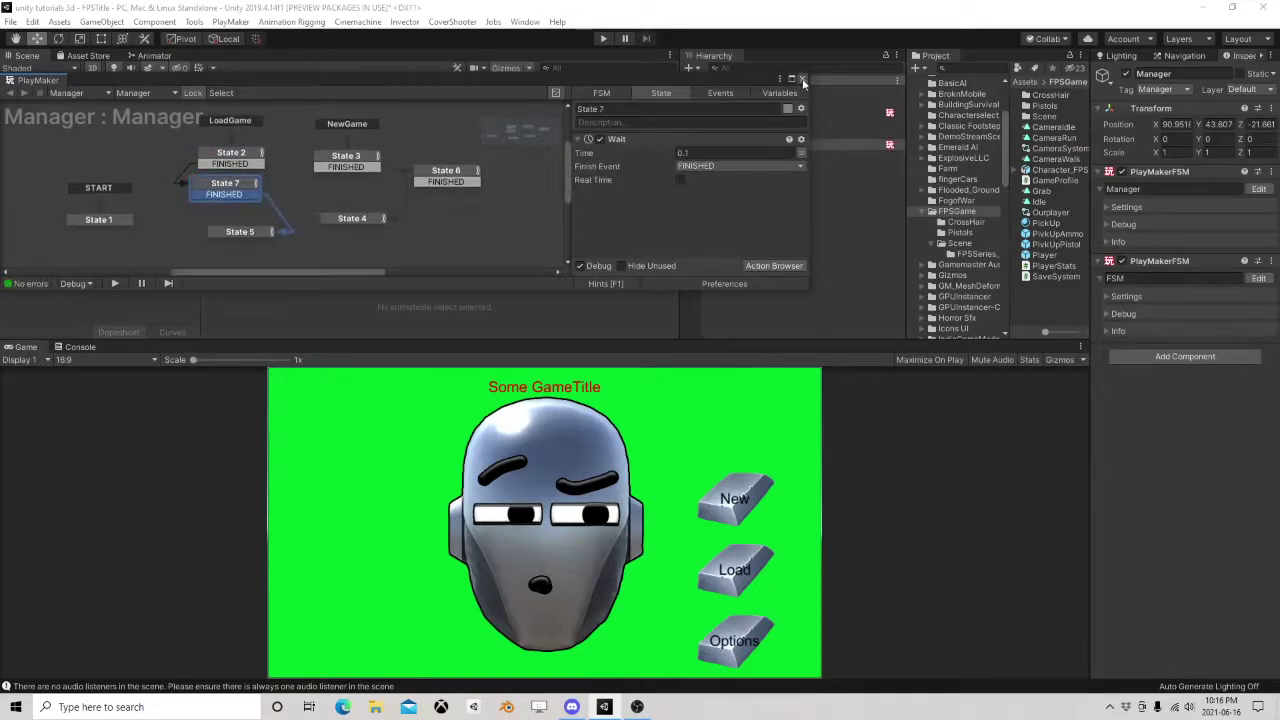
Close the PlayMaker editor and save the FPSTitle scene.
click(801, 78)
click(10, 21)
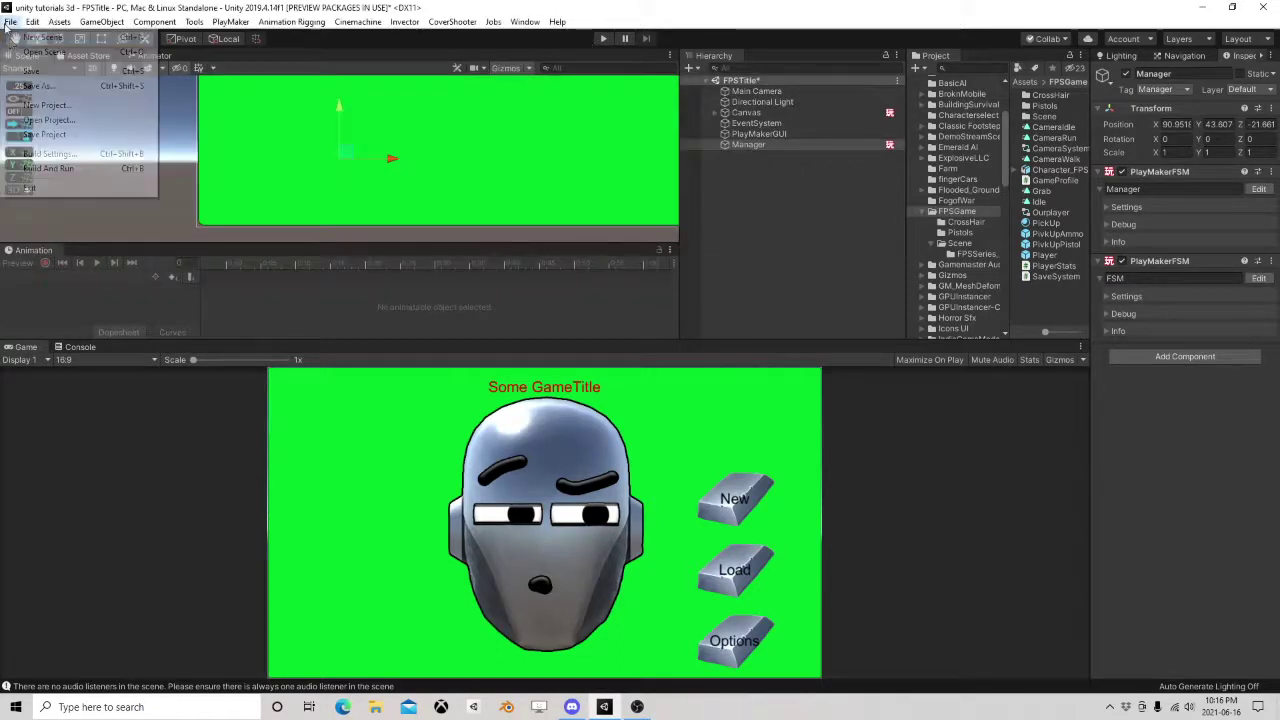
click(31, 71)
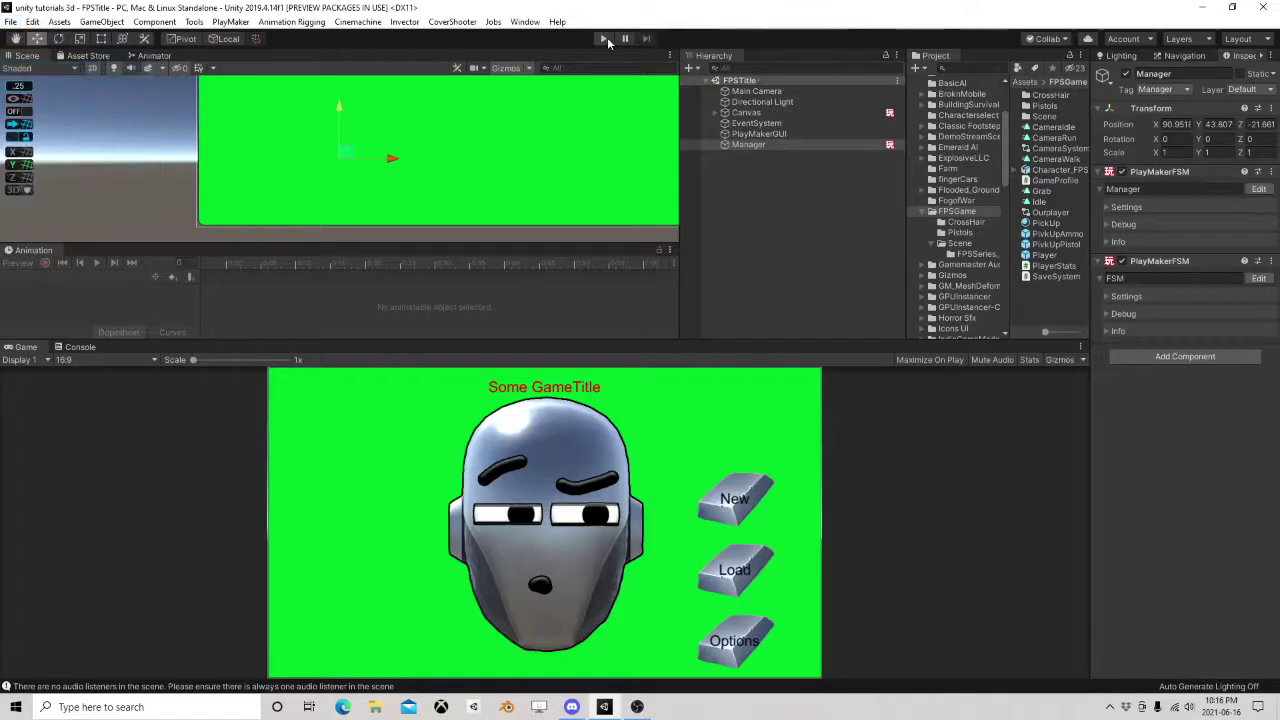
Play-test a new game by walking around, picking up the Laser Pistol, reloading and firing it.
click(603, 38)
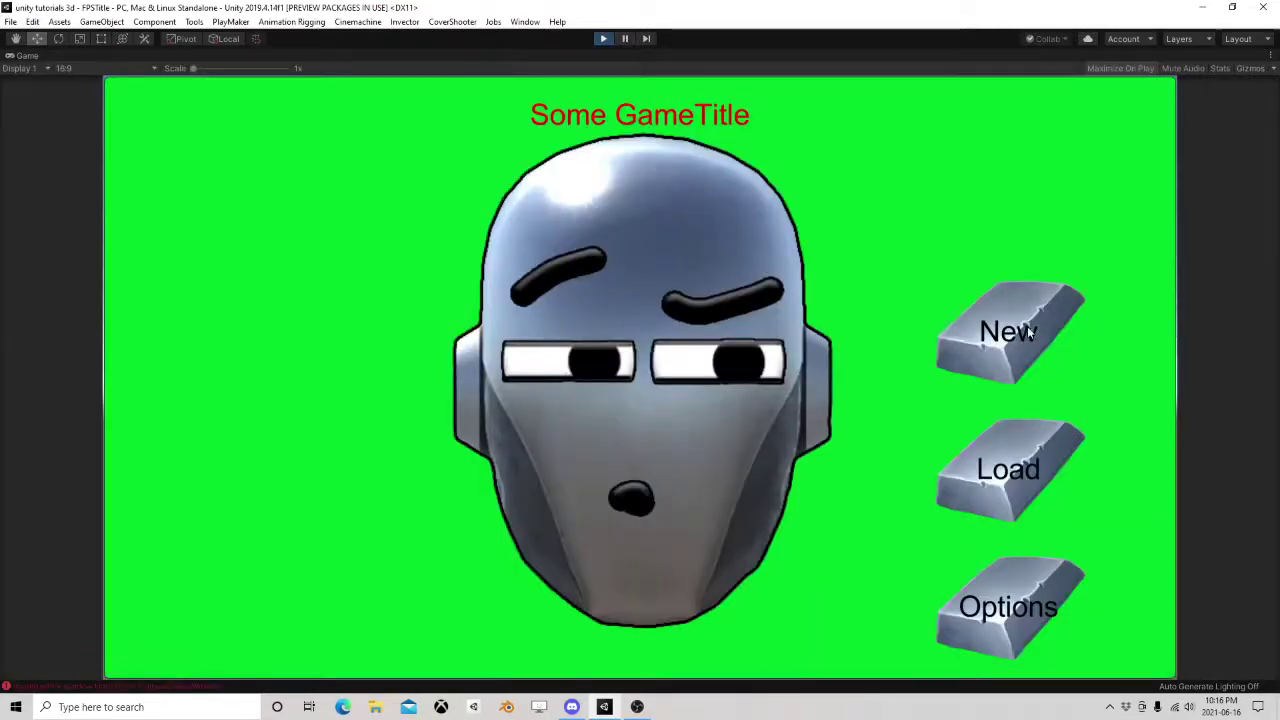
click(1022, 324)
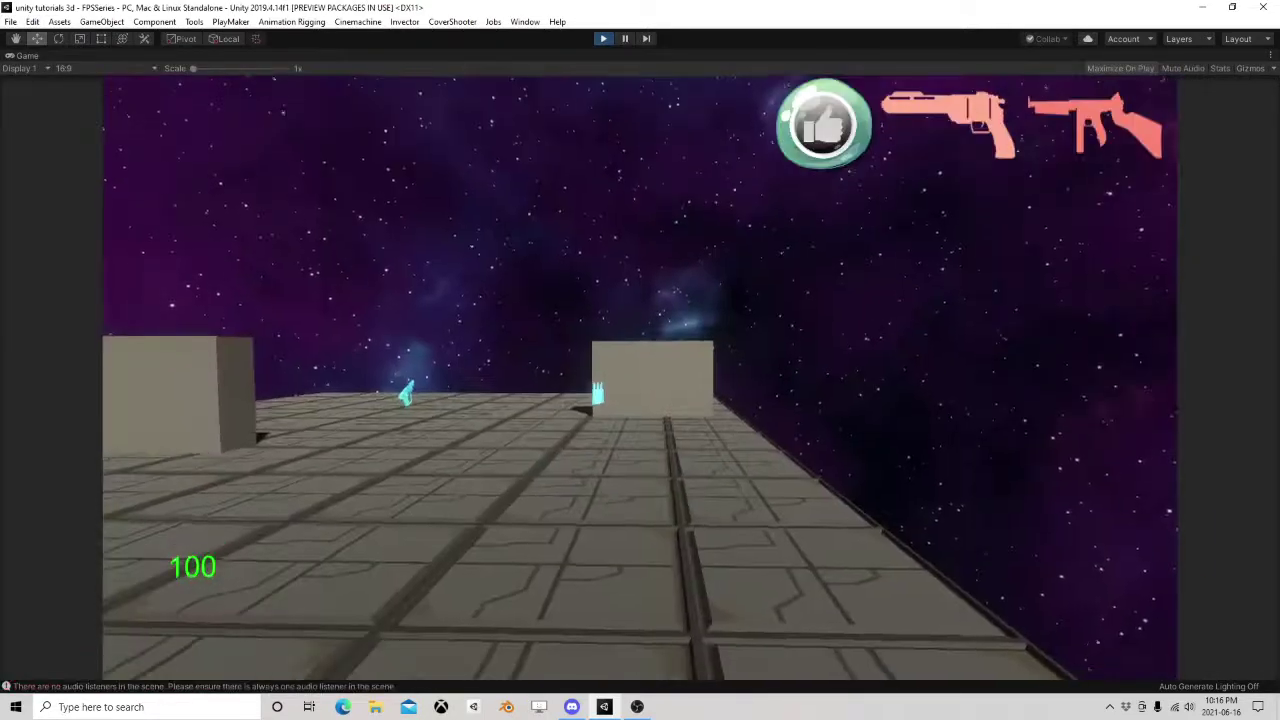
key(w)
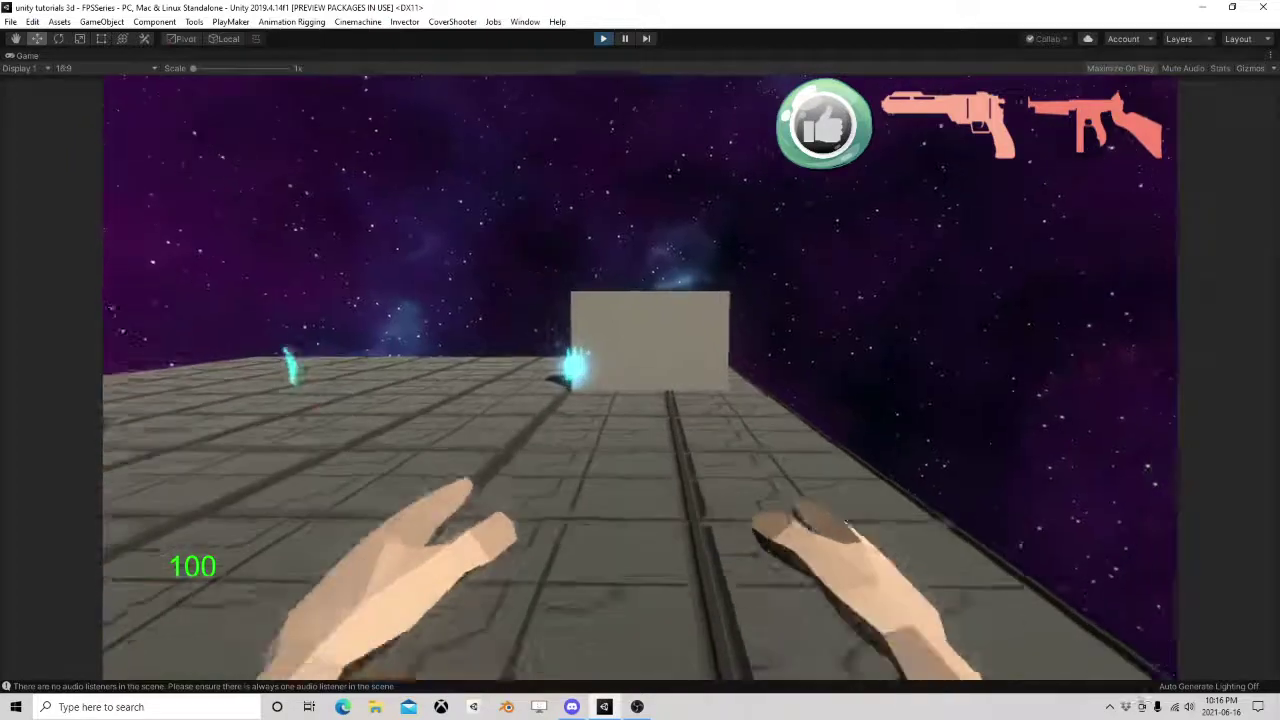
key(w)
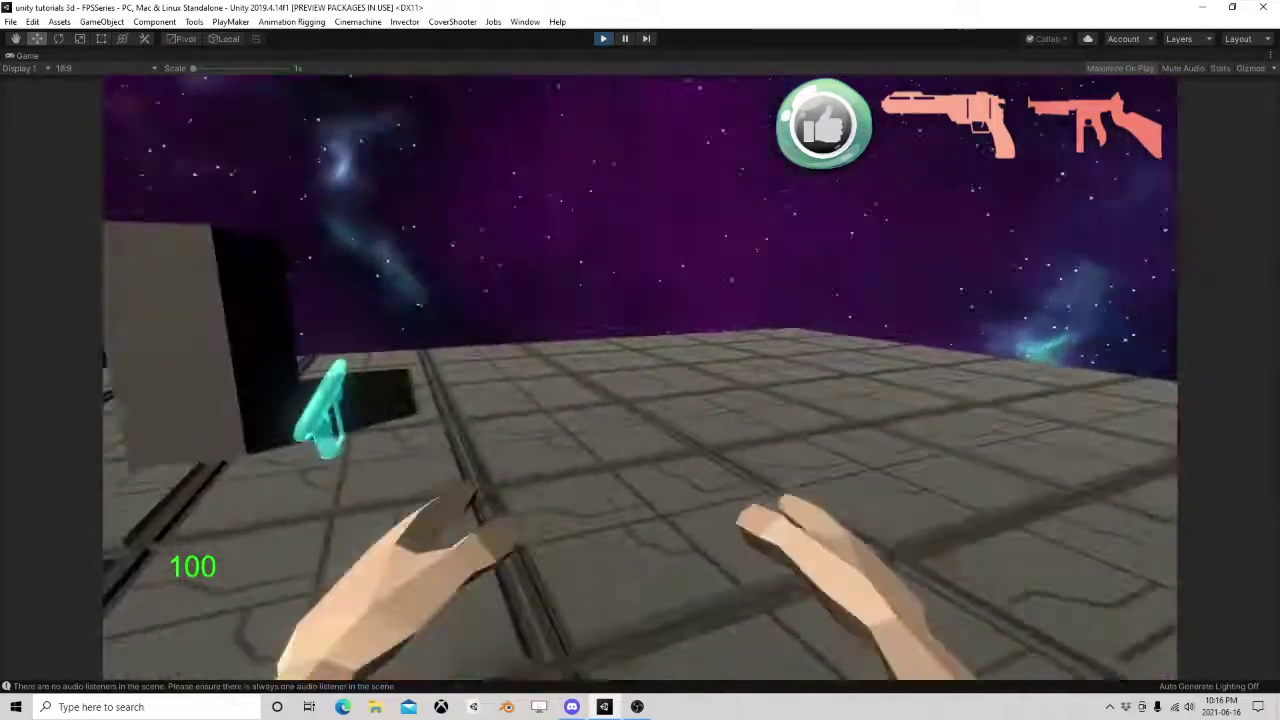
key(1)
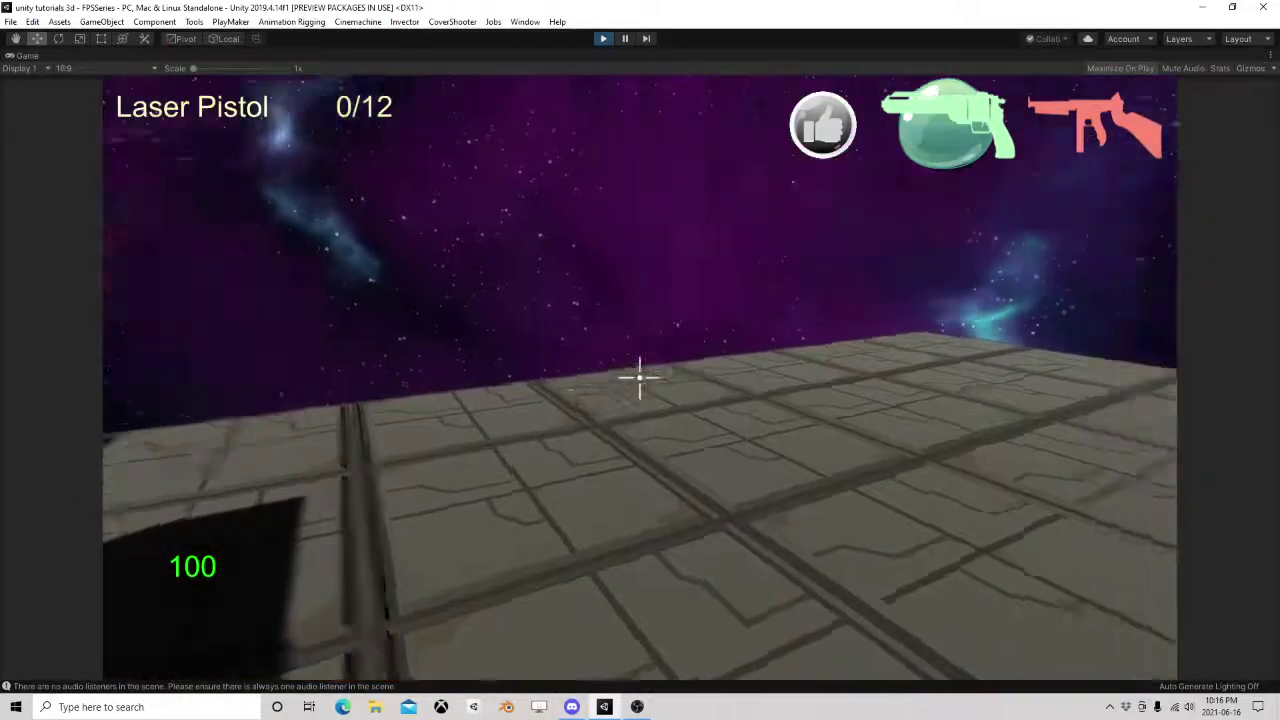
key(w)
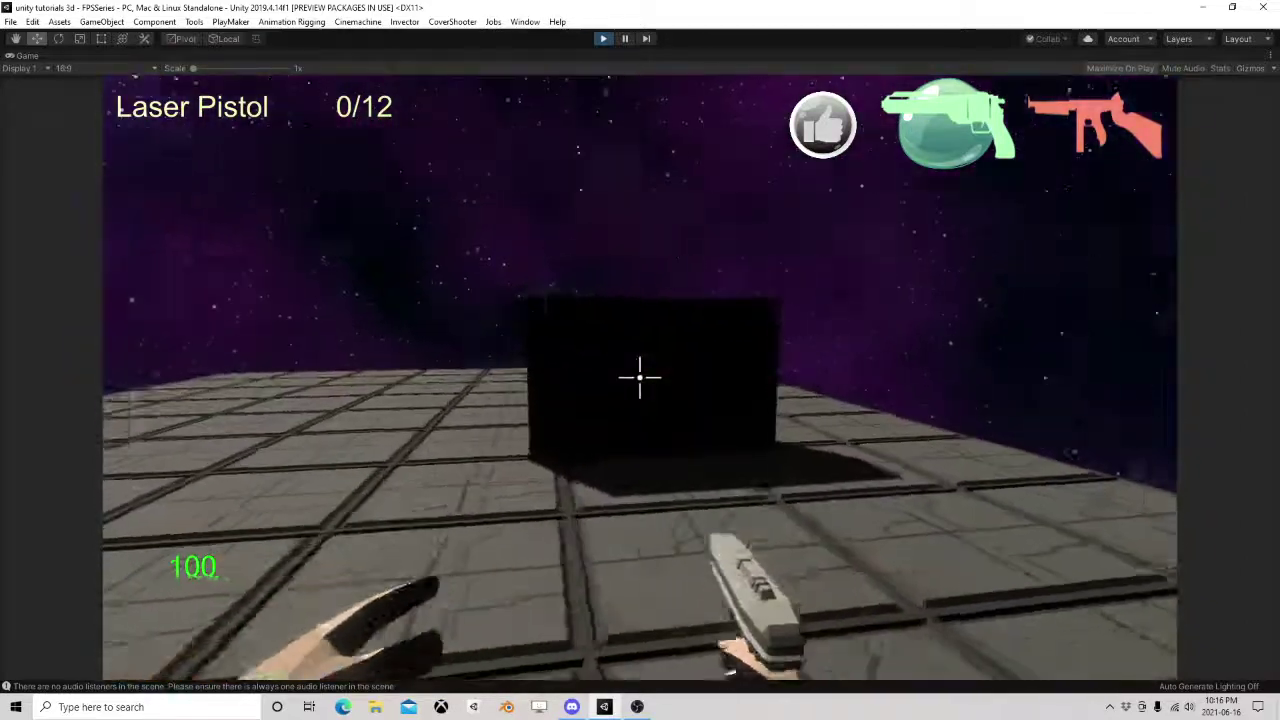
key(r)
click(640, 377)
click(640, 377)
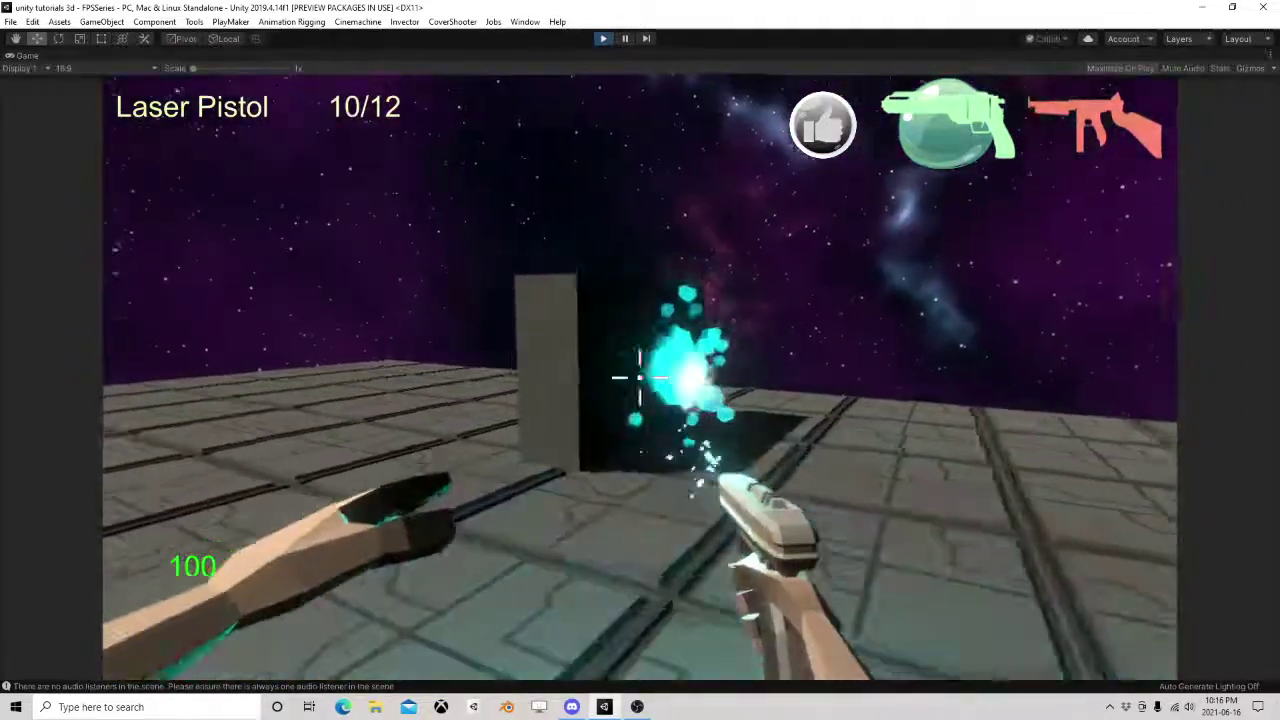
click(640, 377)
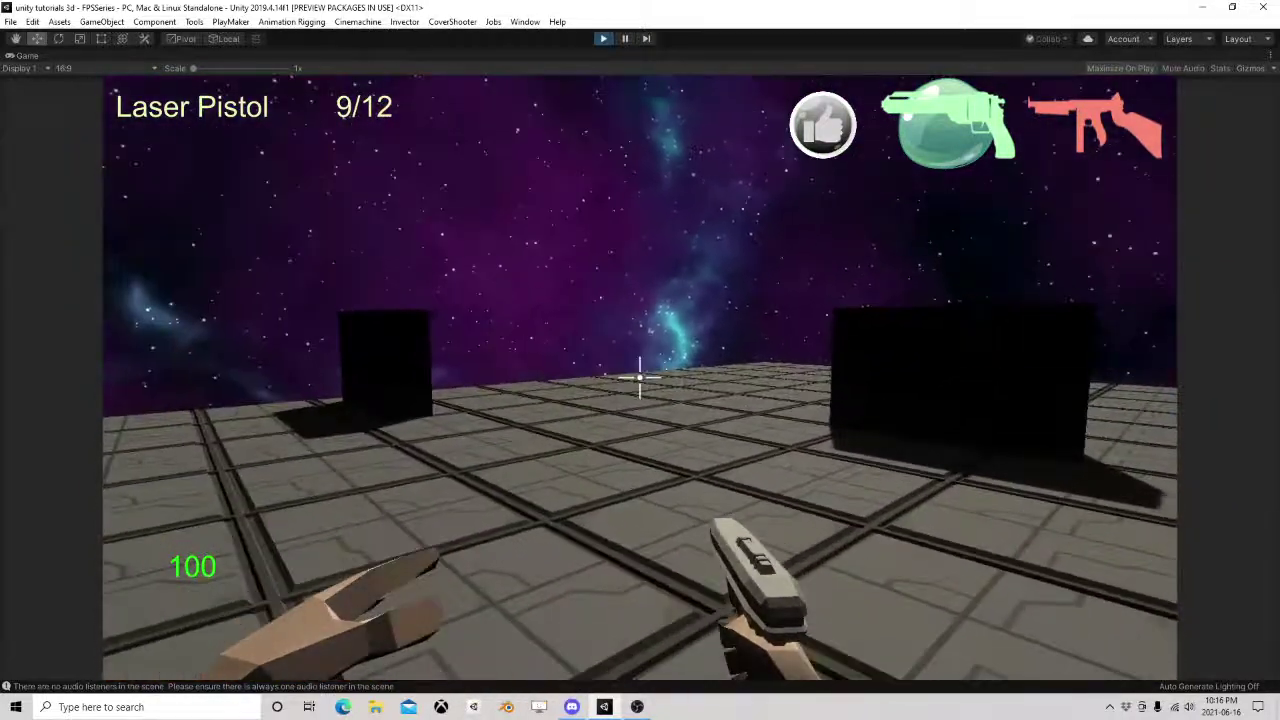
Use the in-game pause menu's first option, return to the title screen and start a new game again.
key(Escape)
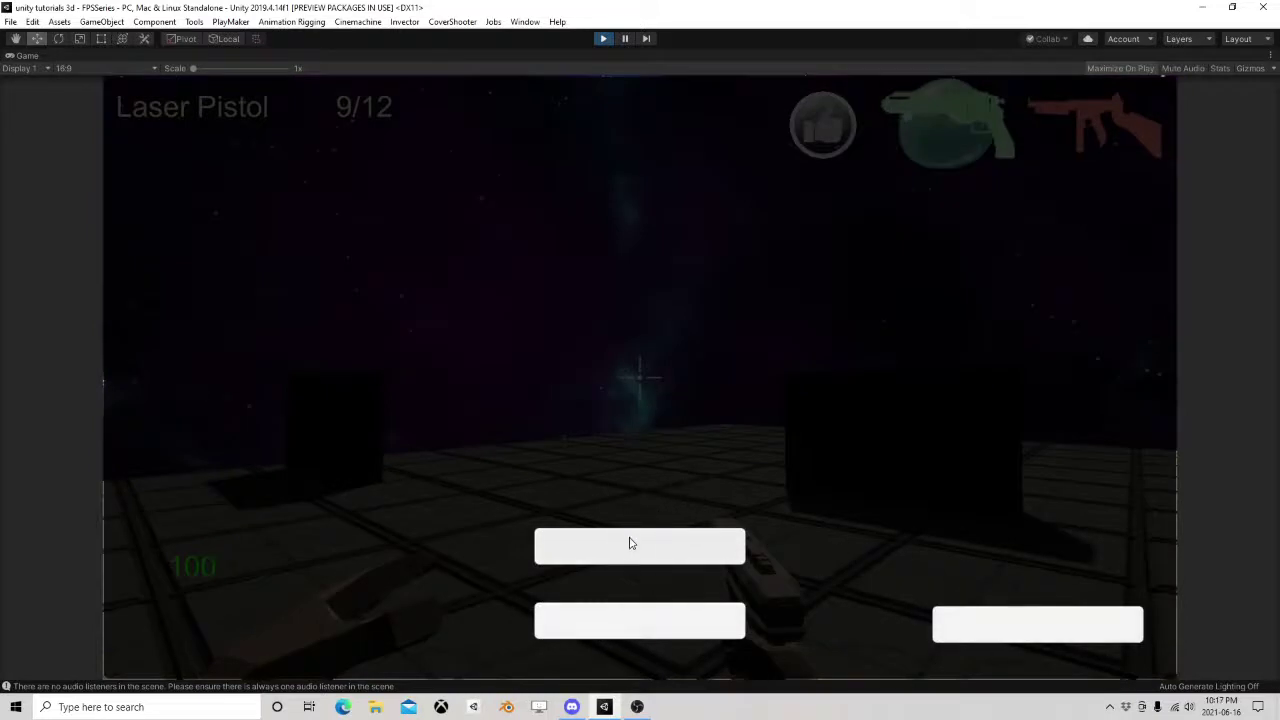
click(640, 546)
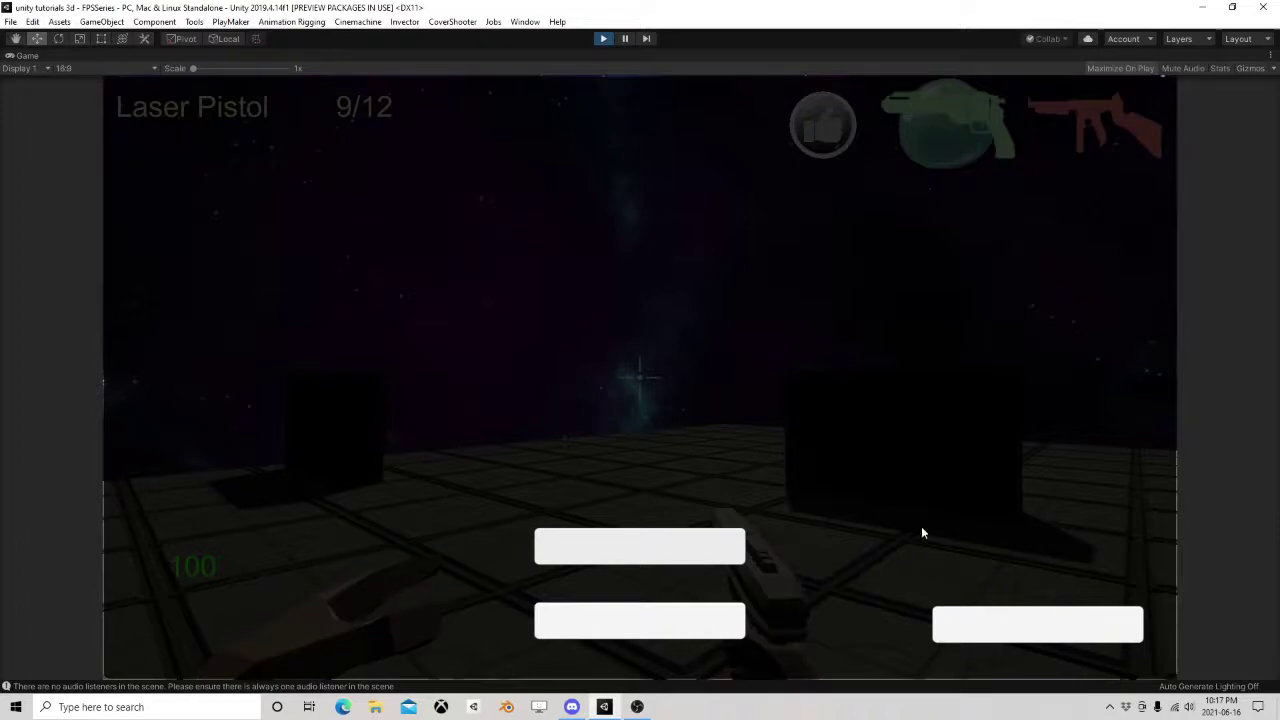
click(1031, 626)
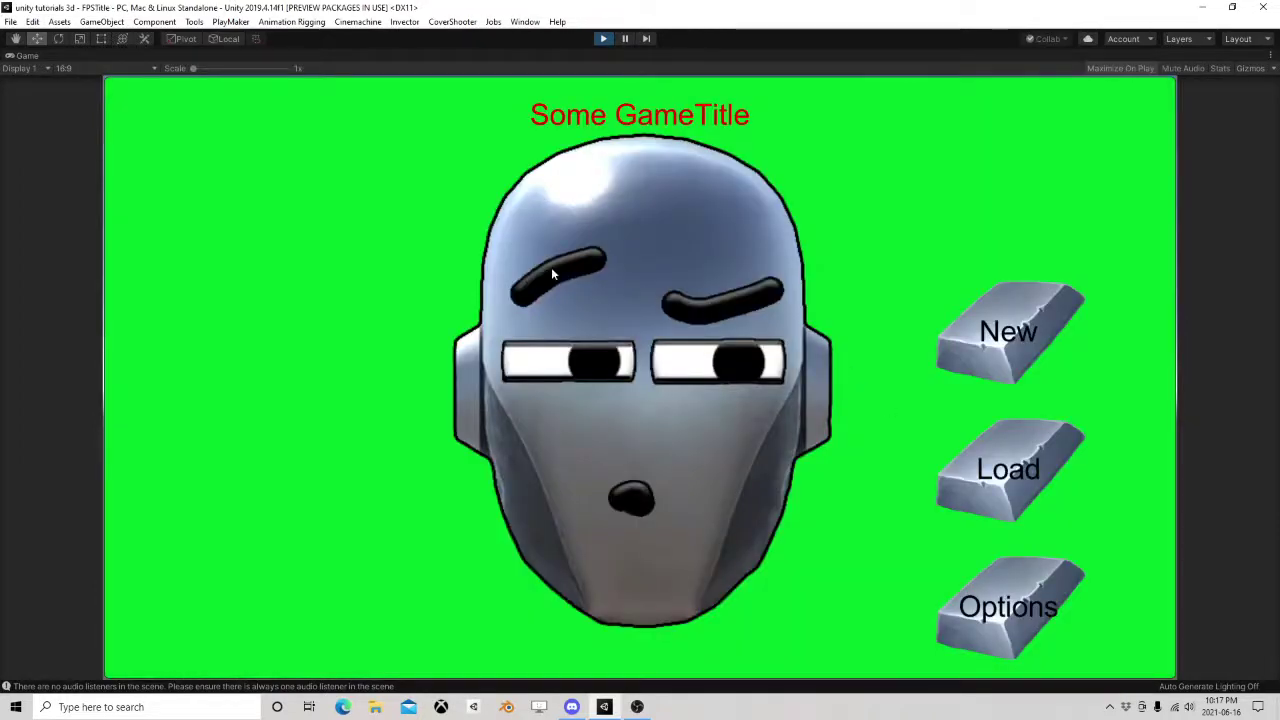
click(993, 330)
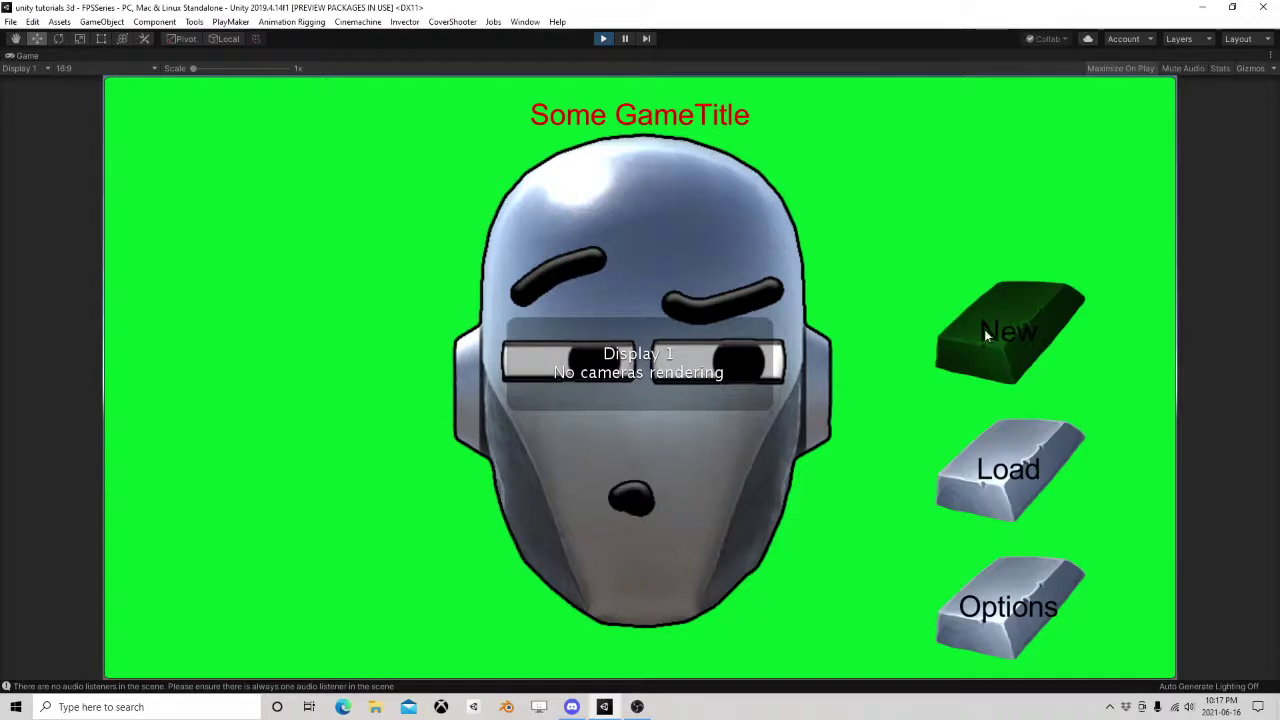
Pause the play-test and open the Manager object's running Manager FSM to examine its active state.
click(624, 38)
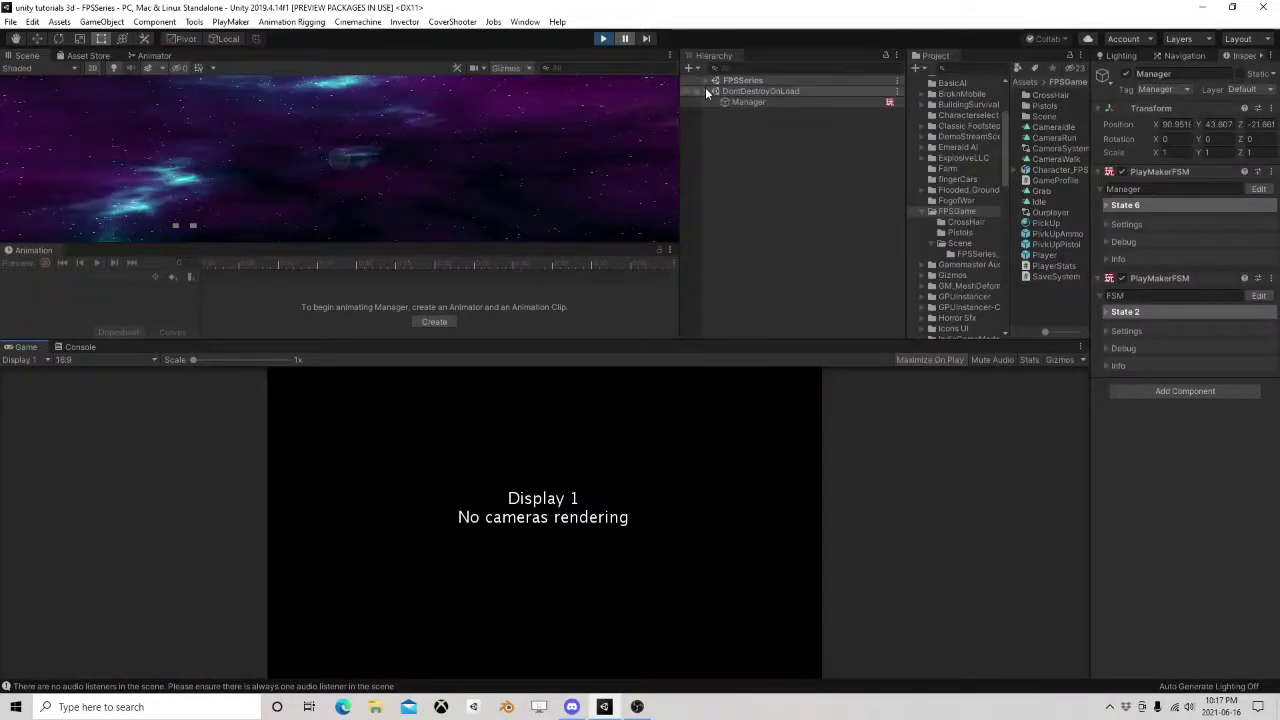
click(707, 79)
click(752, 176)
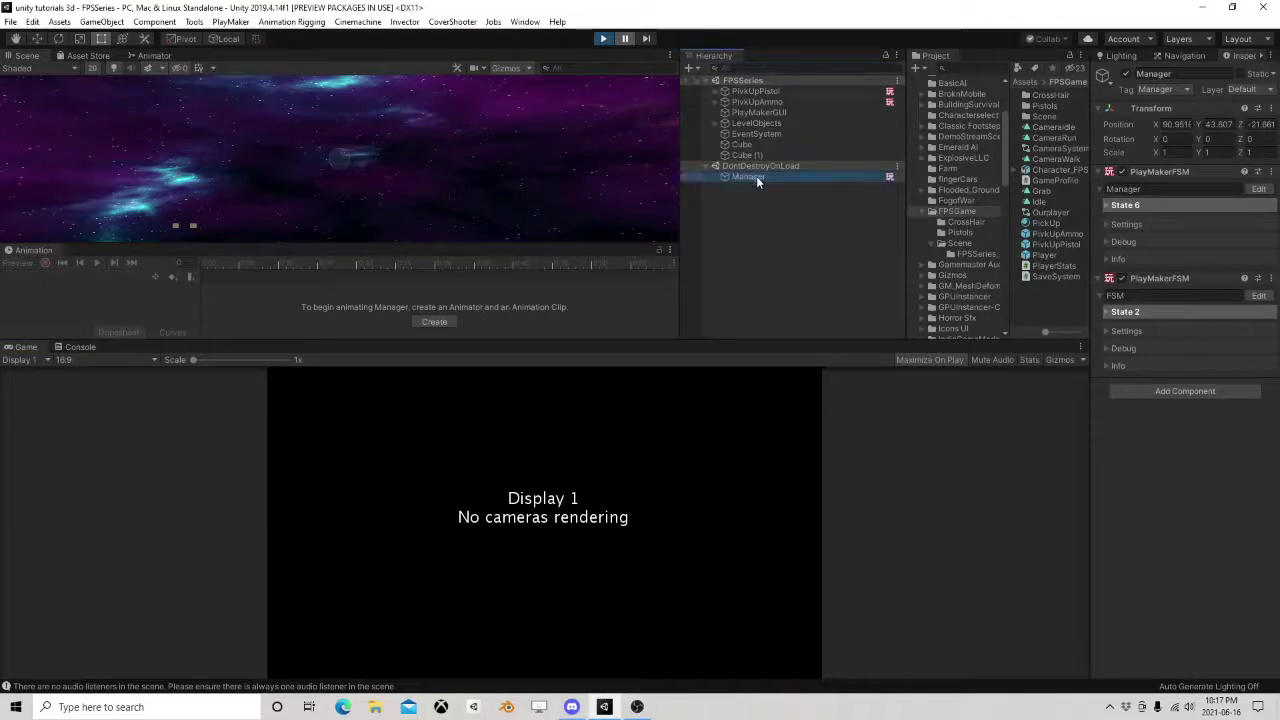
click(1259, 189)
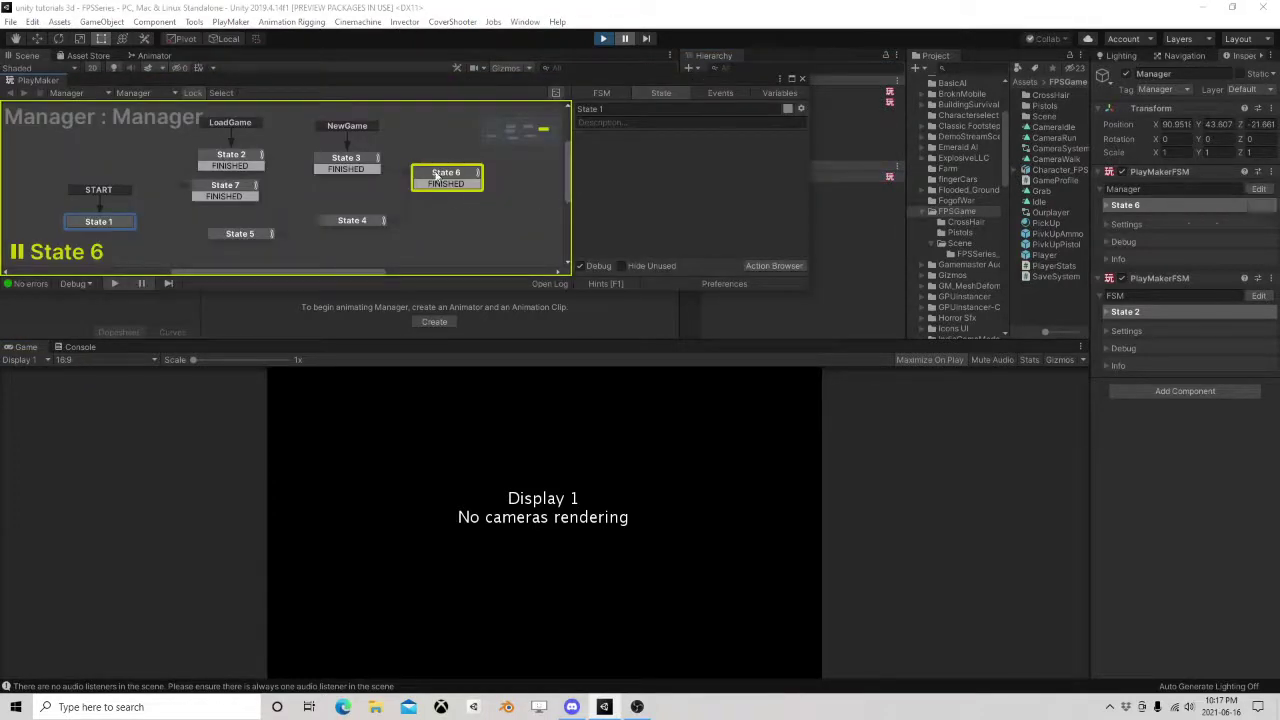
Resume the game to examine State 3 and State 6 in the running Manager FSM, and stop the play-test.
click(622, 38)
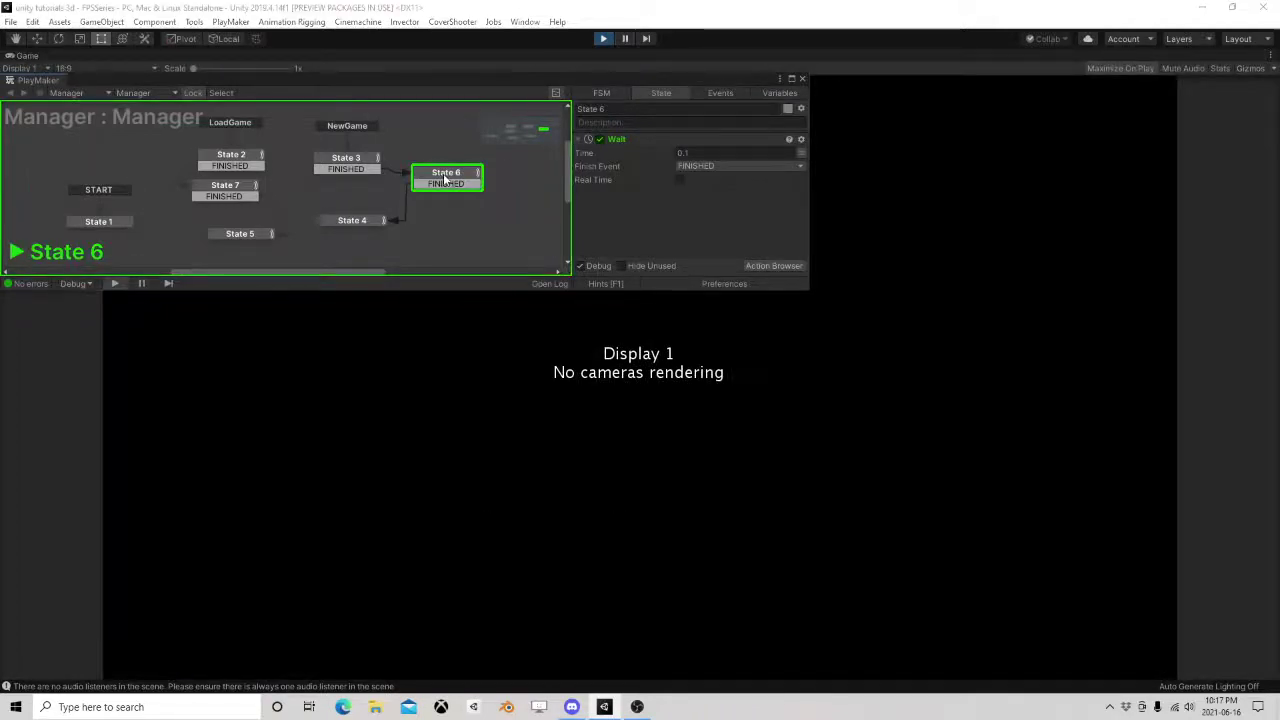
click(373, 170)
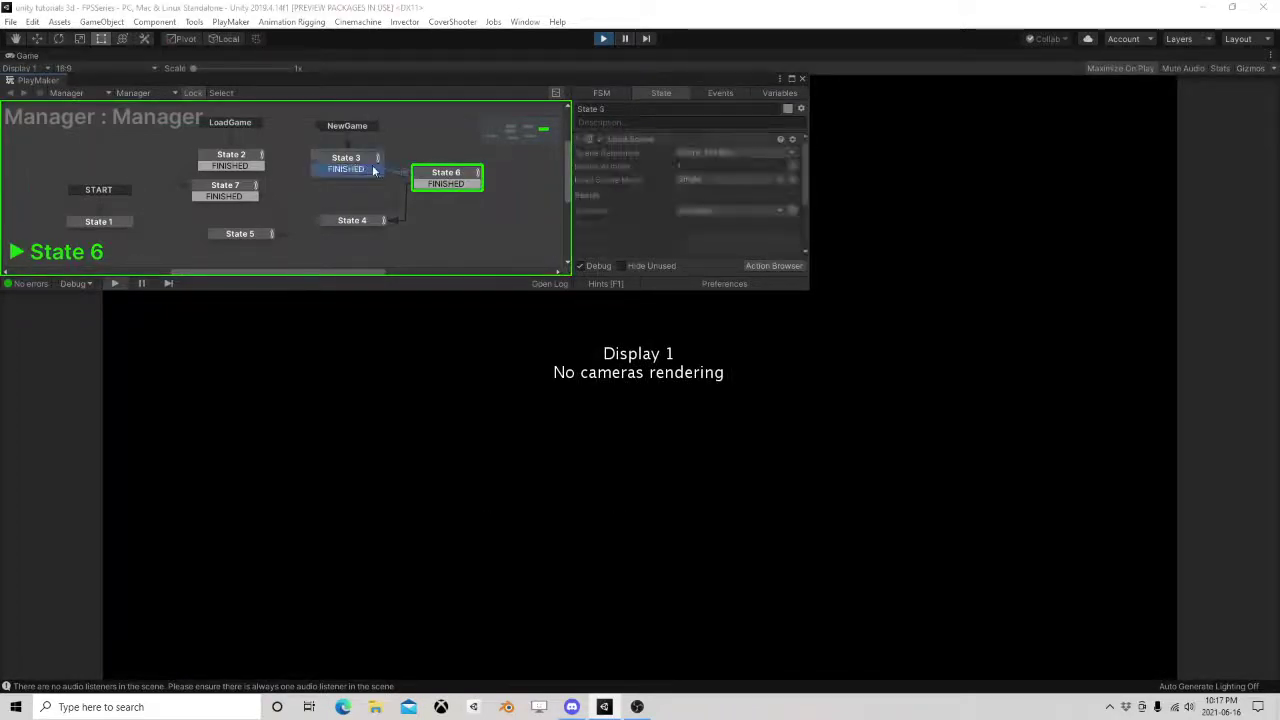
click(435, 177)
click(804, 78)
click(625, 38)
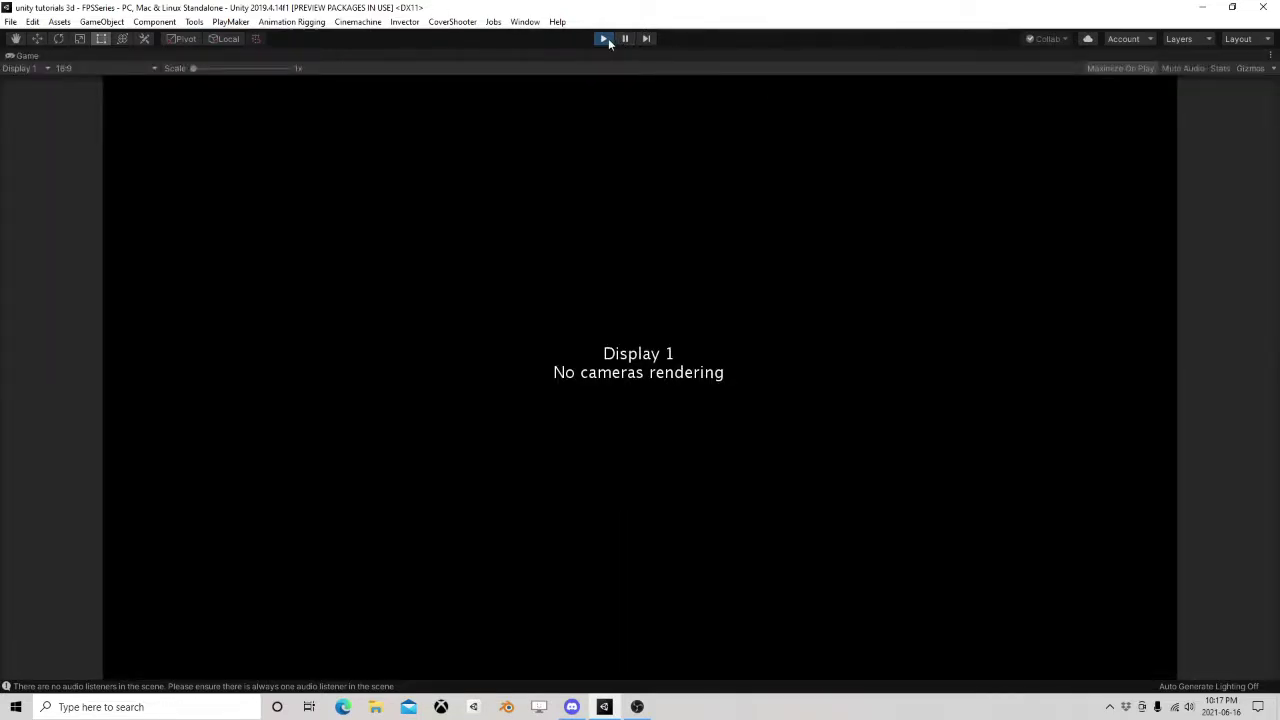
click(605, 38)
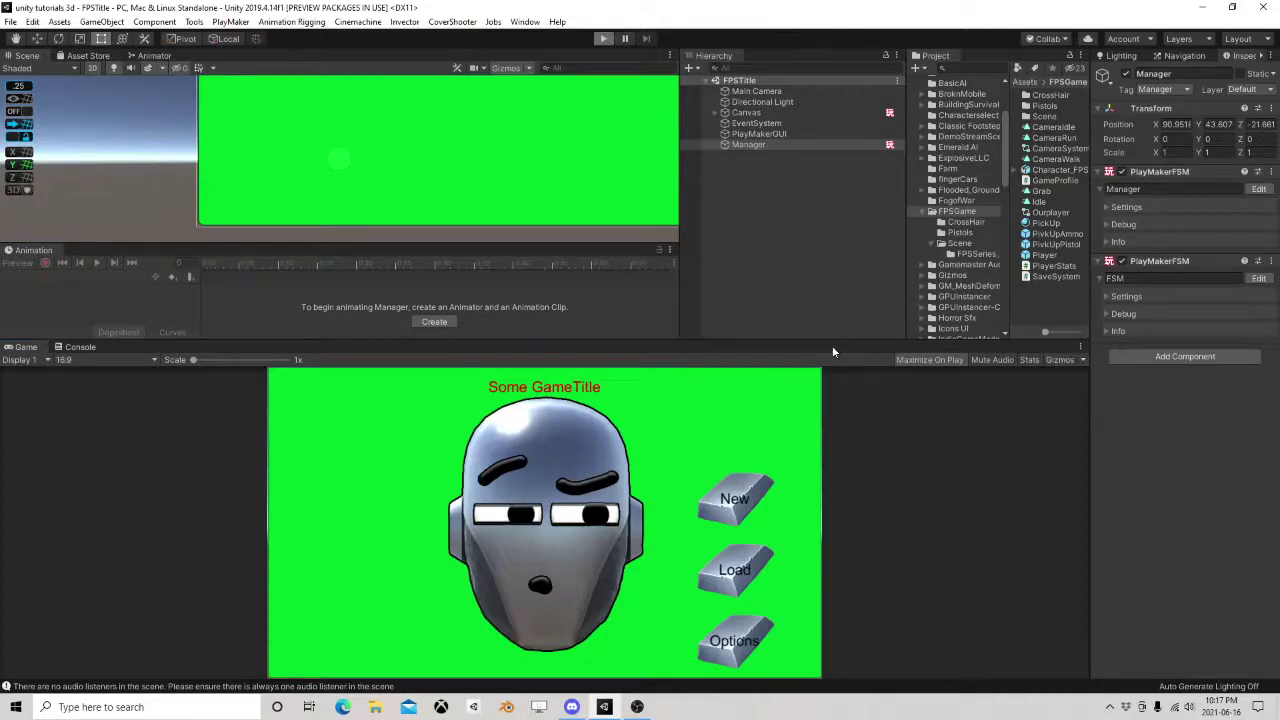
Play-test loading a game from the title screen, open the pause menu and stop the play-test.
key(ctrl+p)
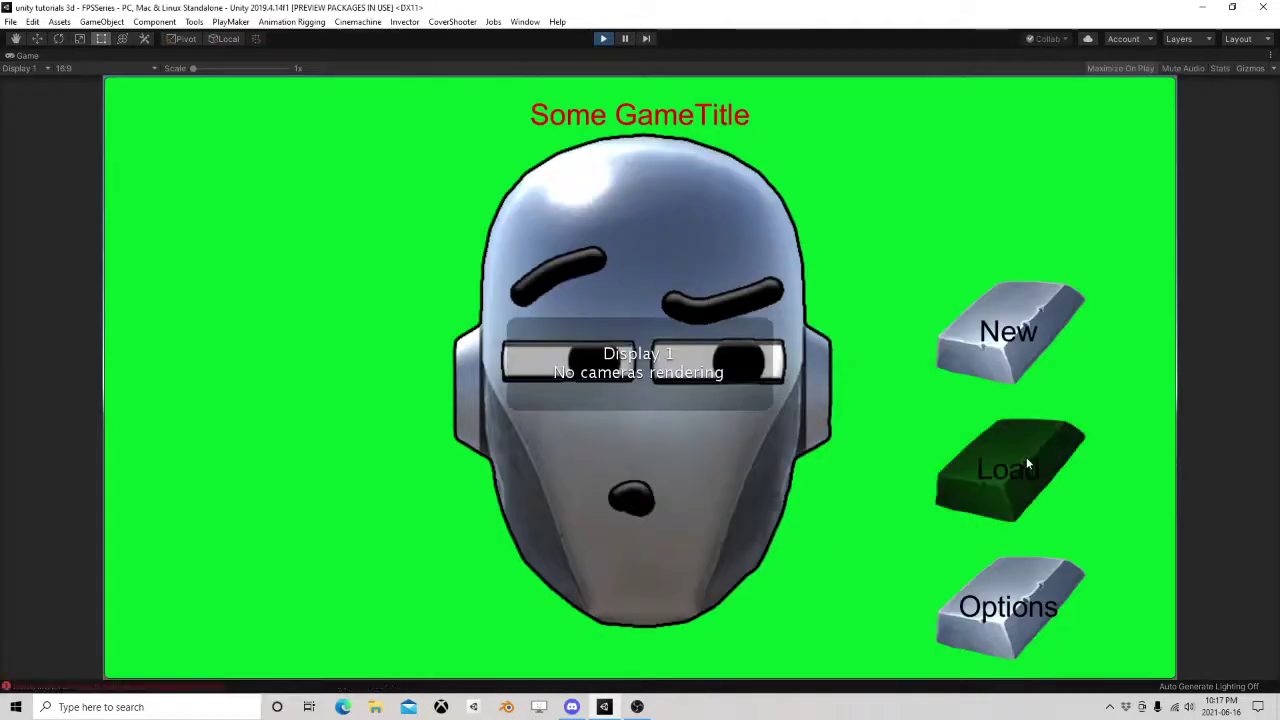
click(1026, 457)
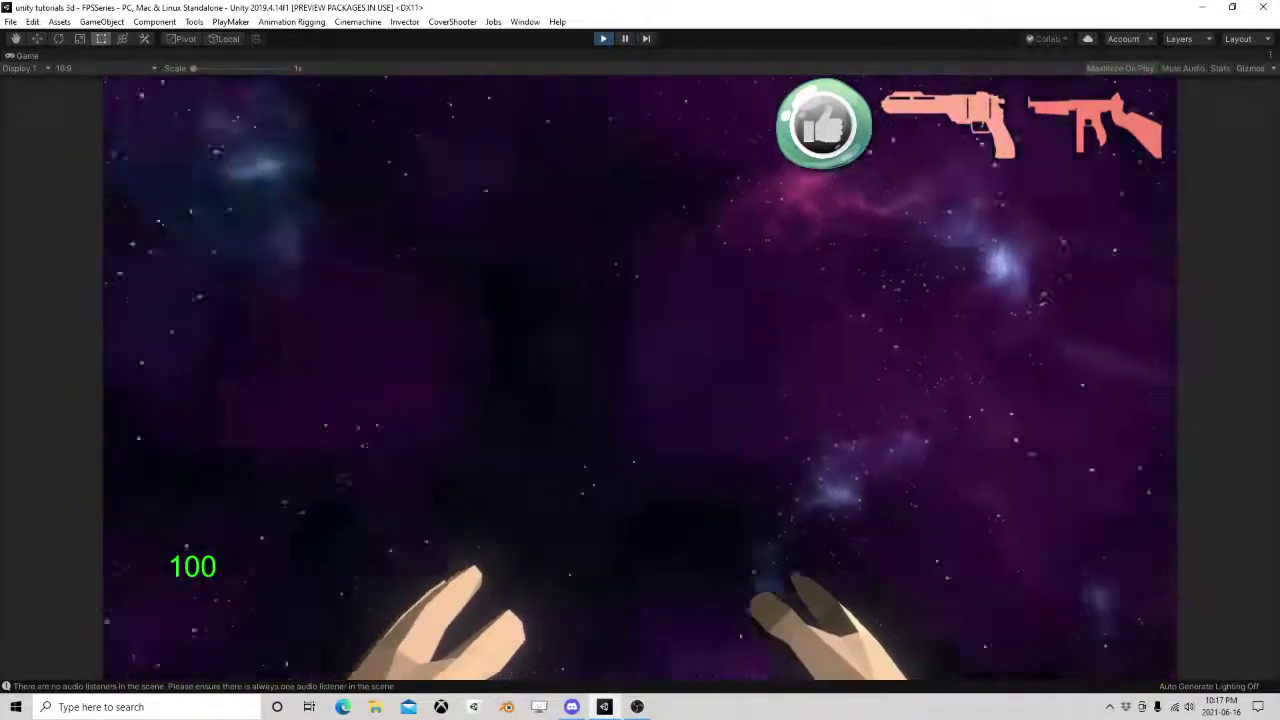
key(Escape)
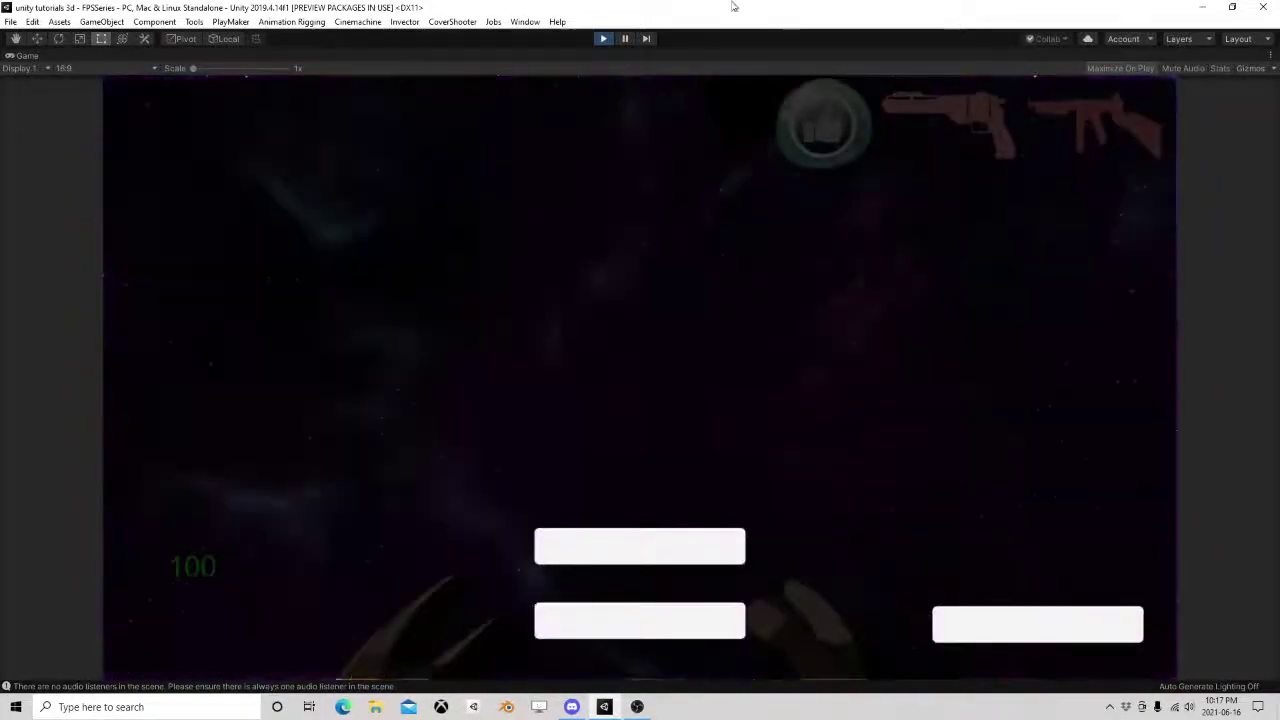
click(592, 39)
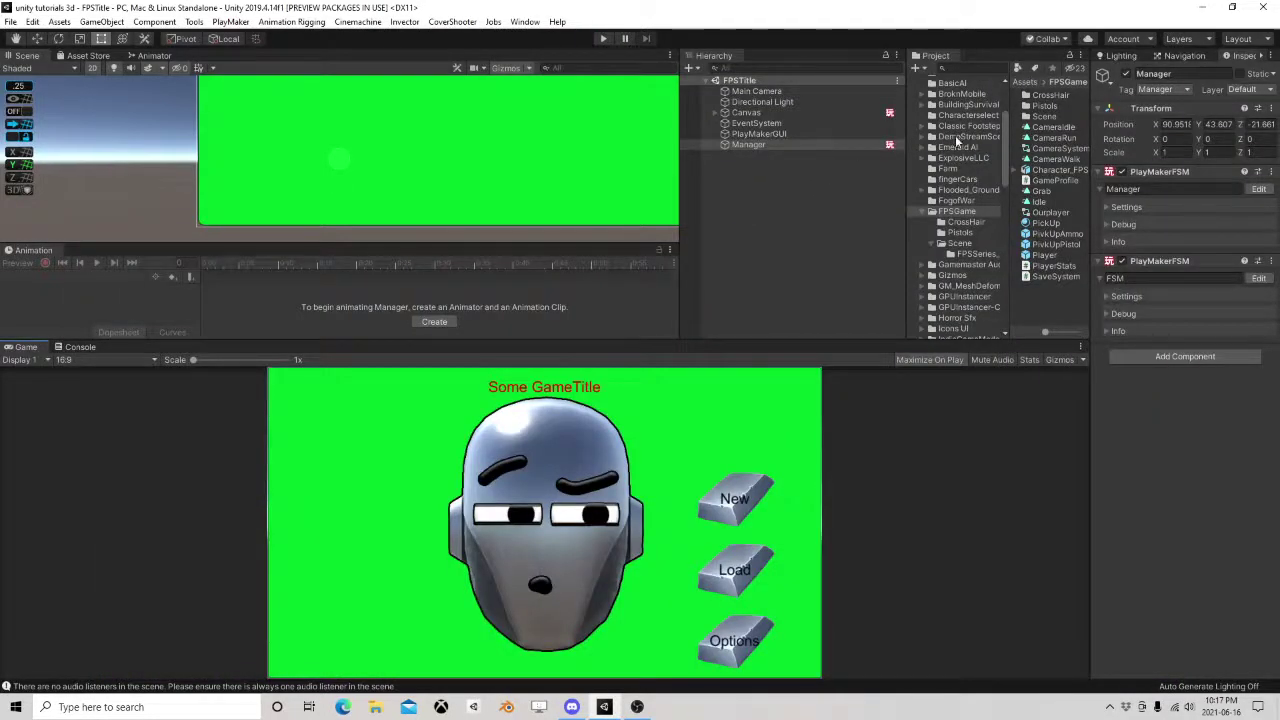
Open the Player prefab's Stats FSM and examine State 11's Call Method action in the LoadGame branch.
click(1048, 256)
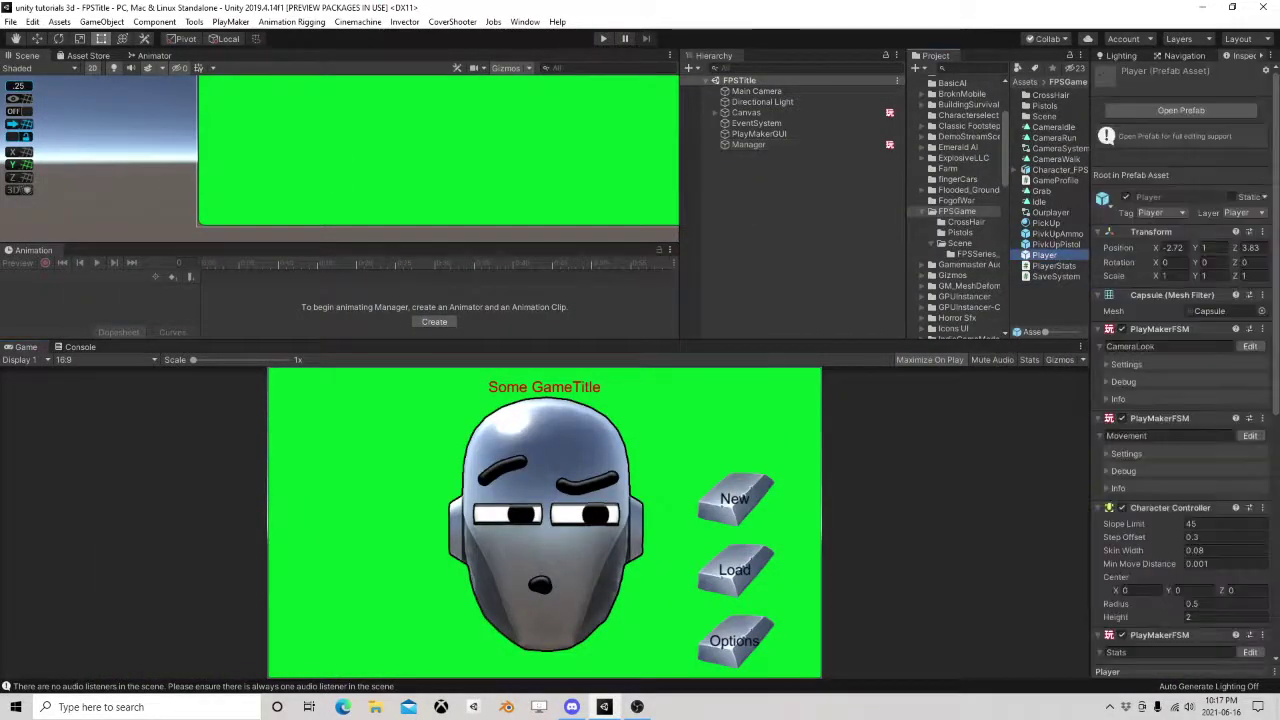
scroll(1217, 395, down, 5)
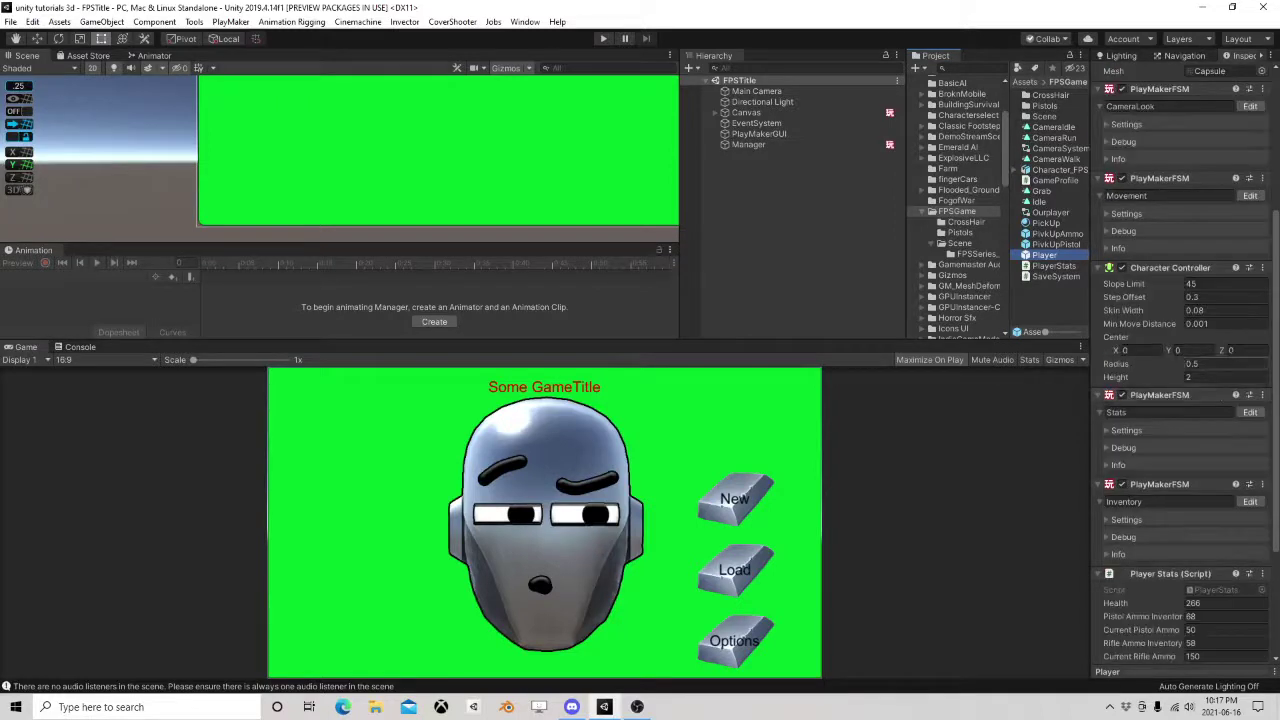
click(1250, 412)
scroll(363, 212, down, 1)
middle_drag(417, 215, 453, 164)
click(311, 163)
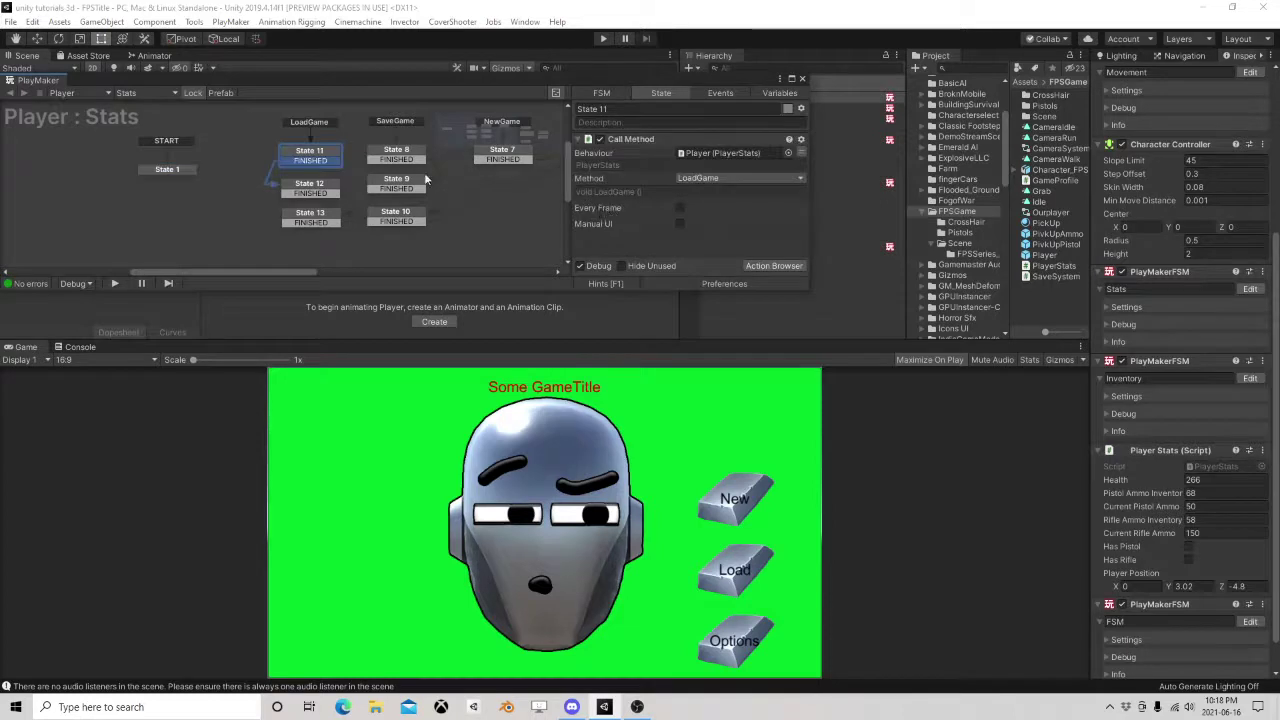
Examine State 12's Get Property actions and State 13's set-value and Set Position actions in the Stats FSM's LoadGame branch.
click(318, 187)
scroll(619, 205, down, 5)
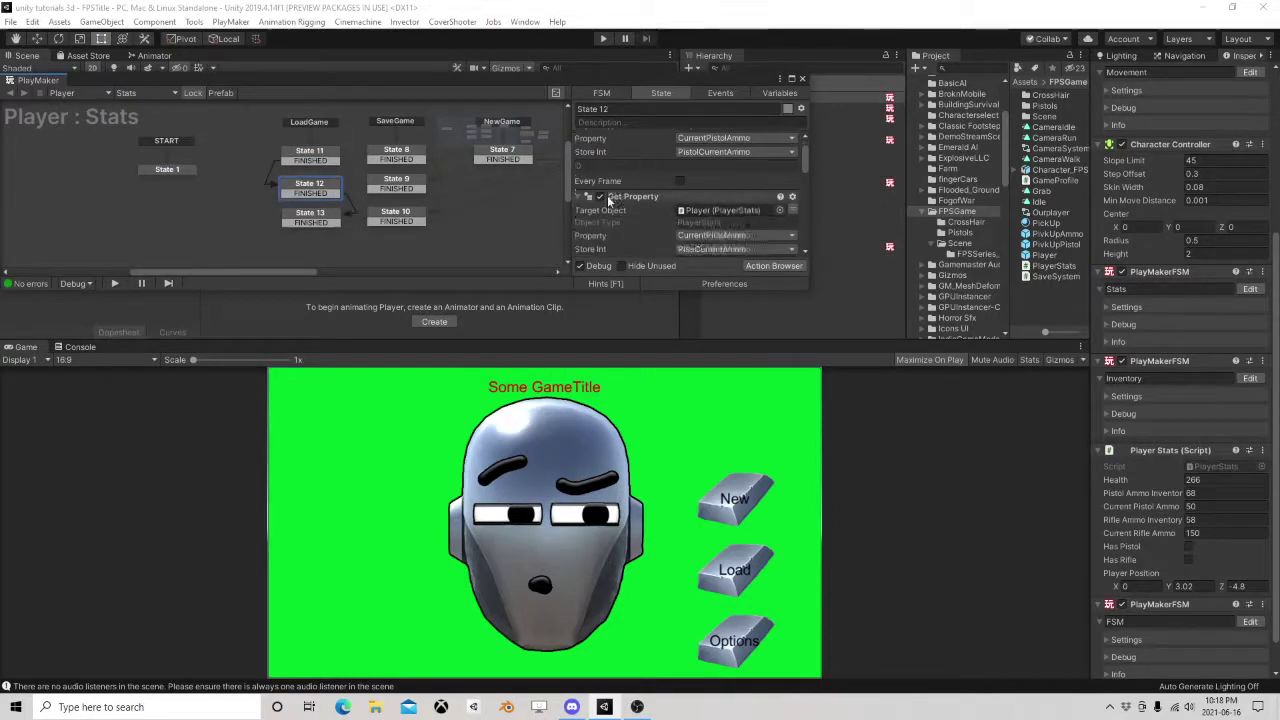
scroll(650, 195, down, 5)
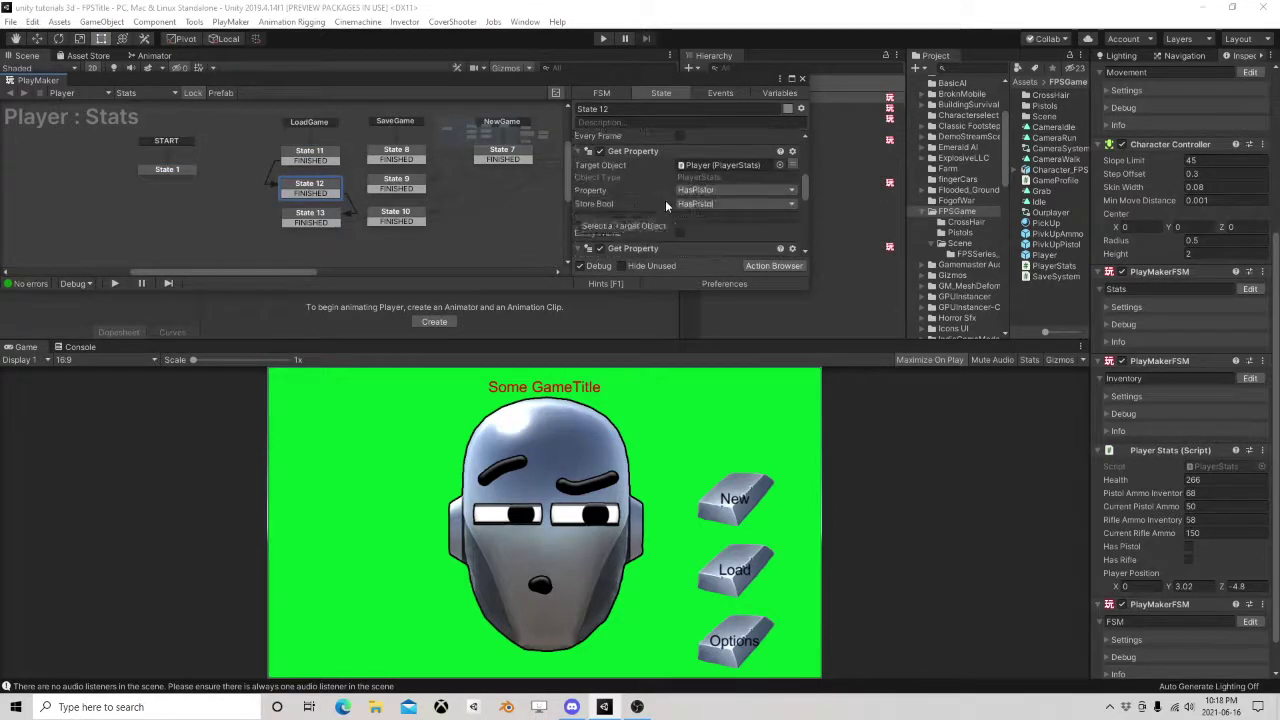
scroll(680, 212, down, 3)
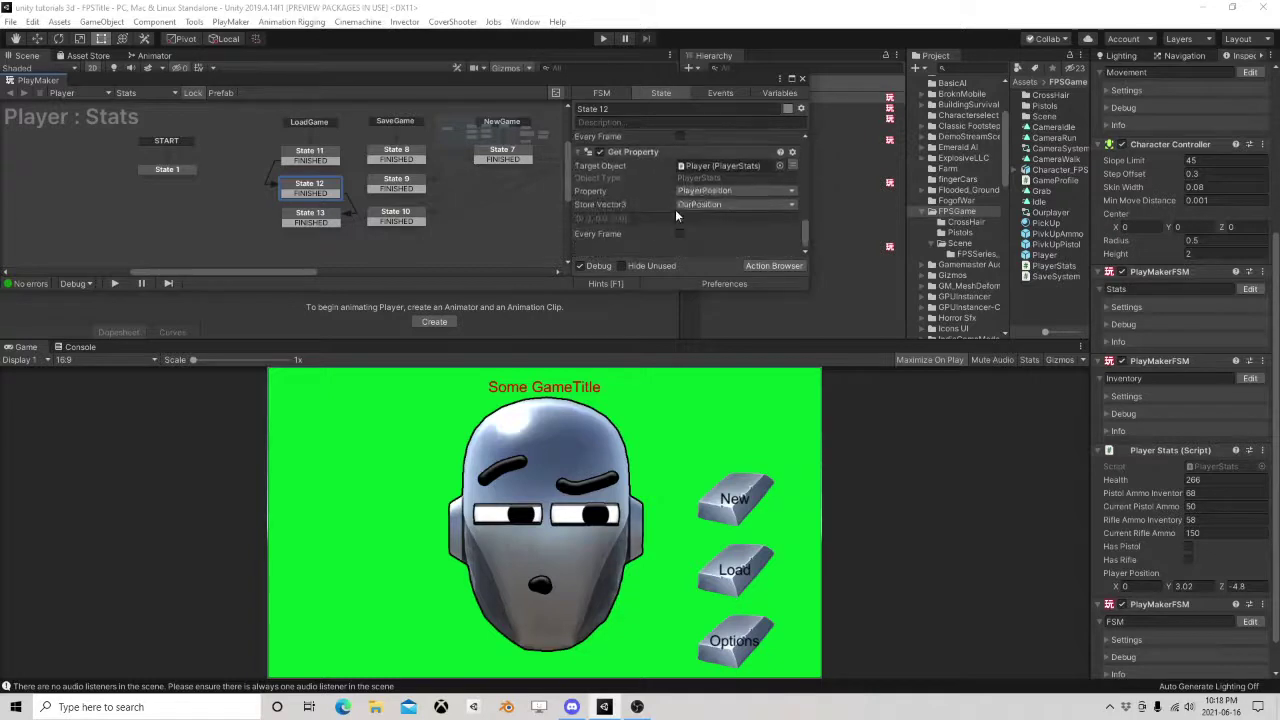
click(313, 218)
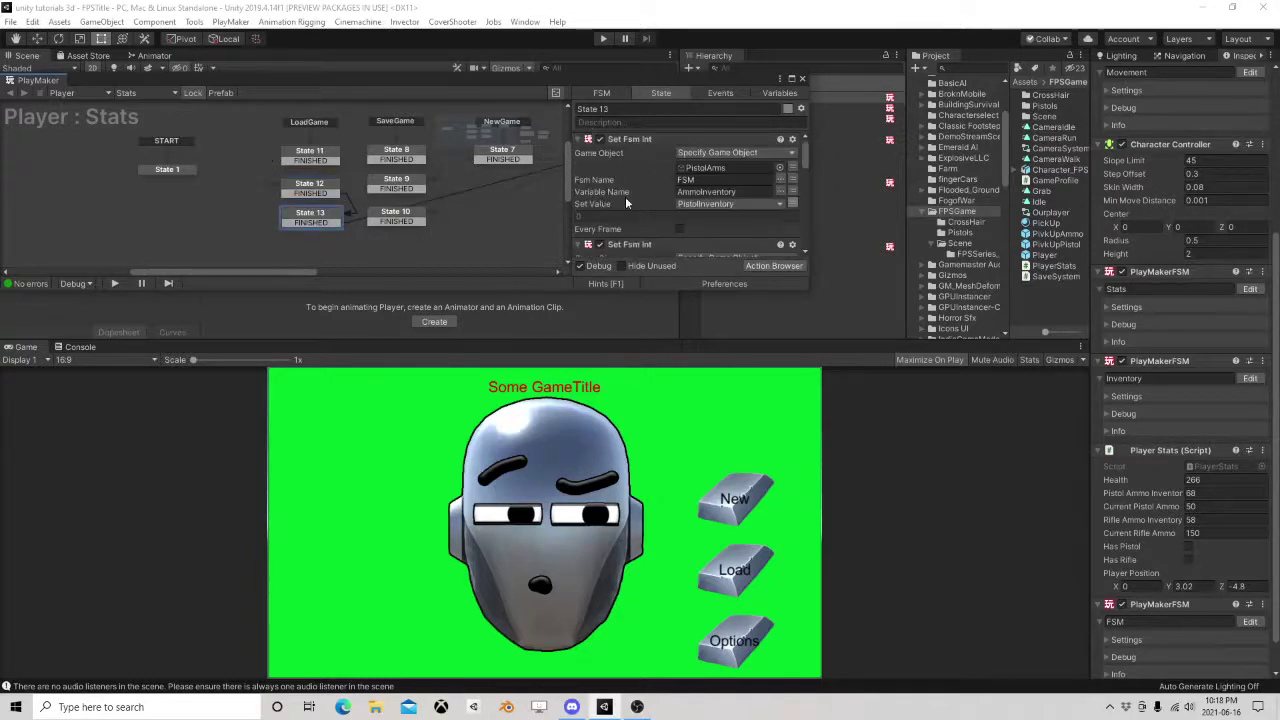
scroll(669, 194, down, 5)
scroll(652, 204, down, 5)
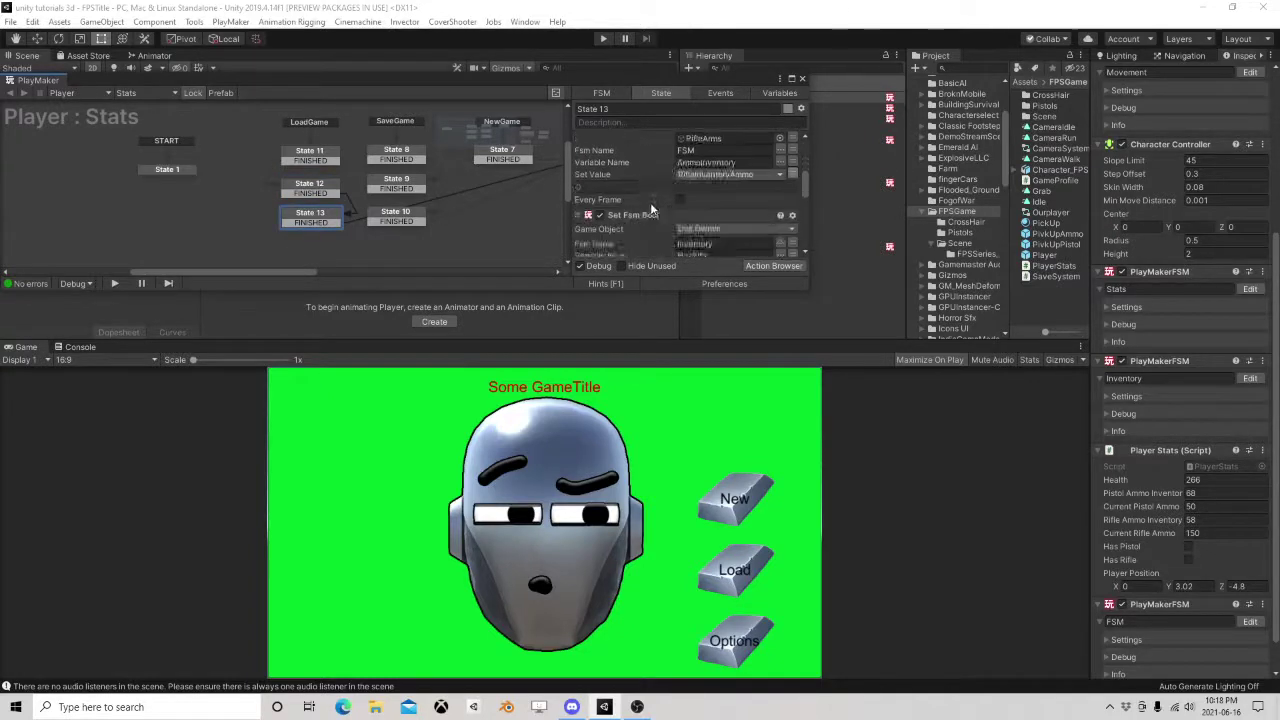
scroll(640, 204, down, 3)
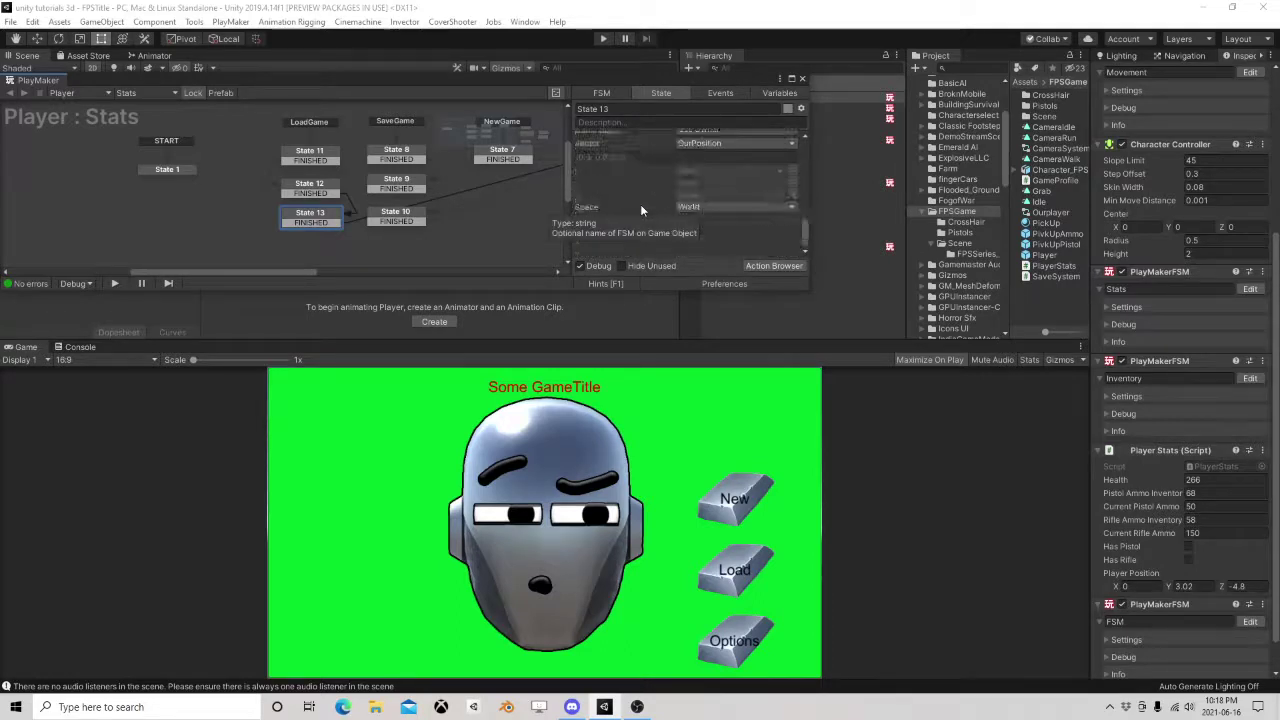
scroll(746, 210, down, 2)
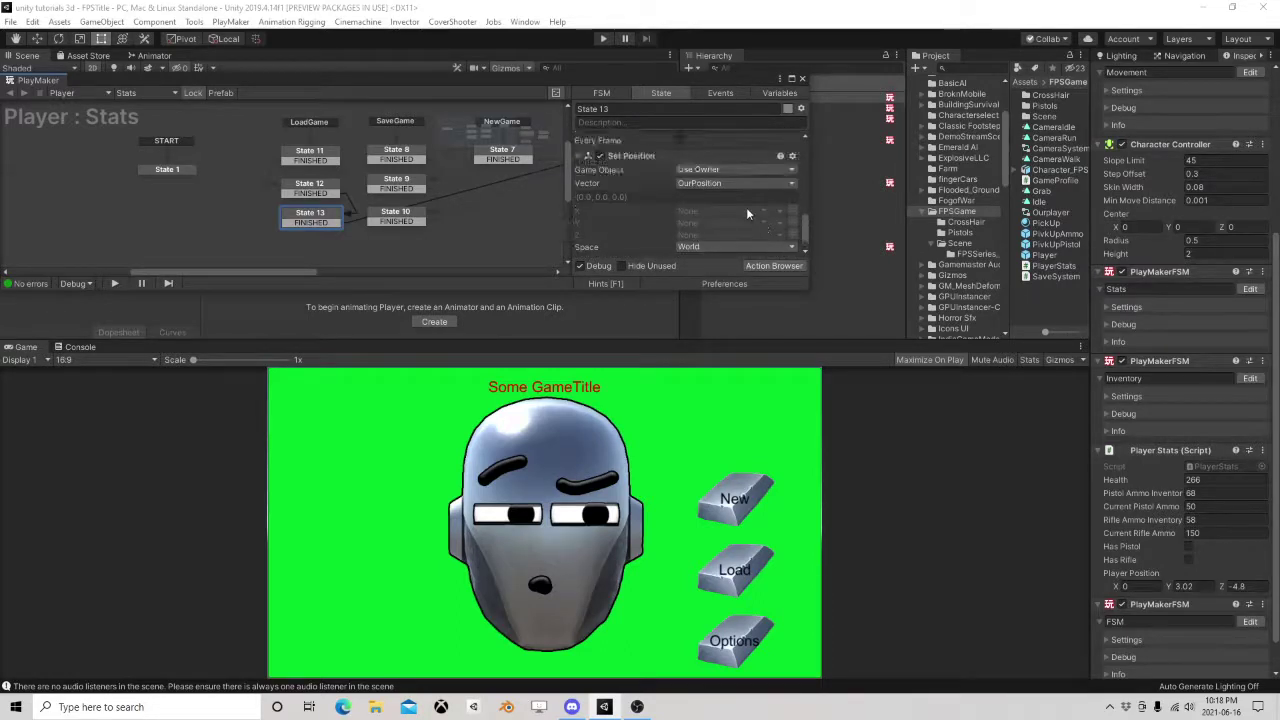
scroll(700, 205, down, 1)
click(300, 226)
Examine the actions of State 8, State 9 and State 10 in the Stats FSM's SaveGame branch.
click(400, 220)
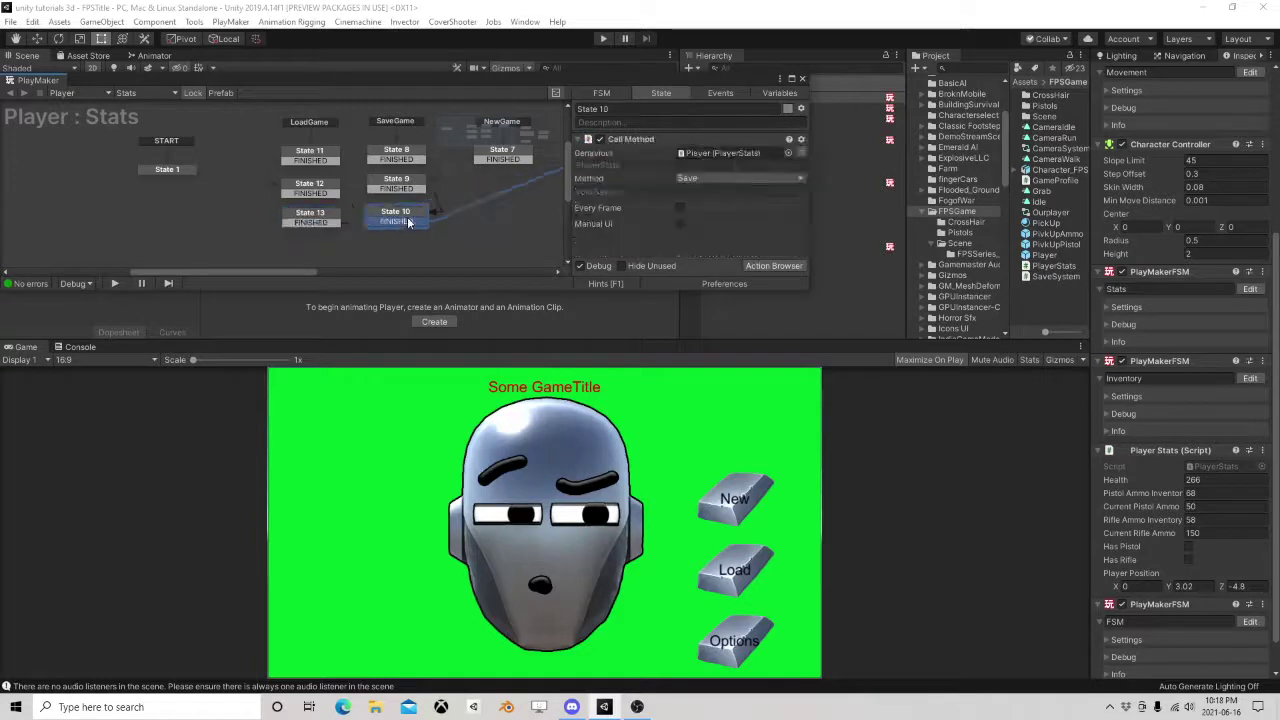
click(395, 155)
scroll(610, 205, down, 4)
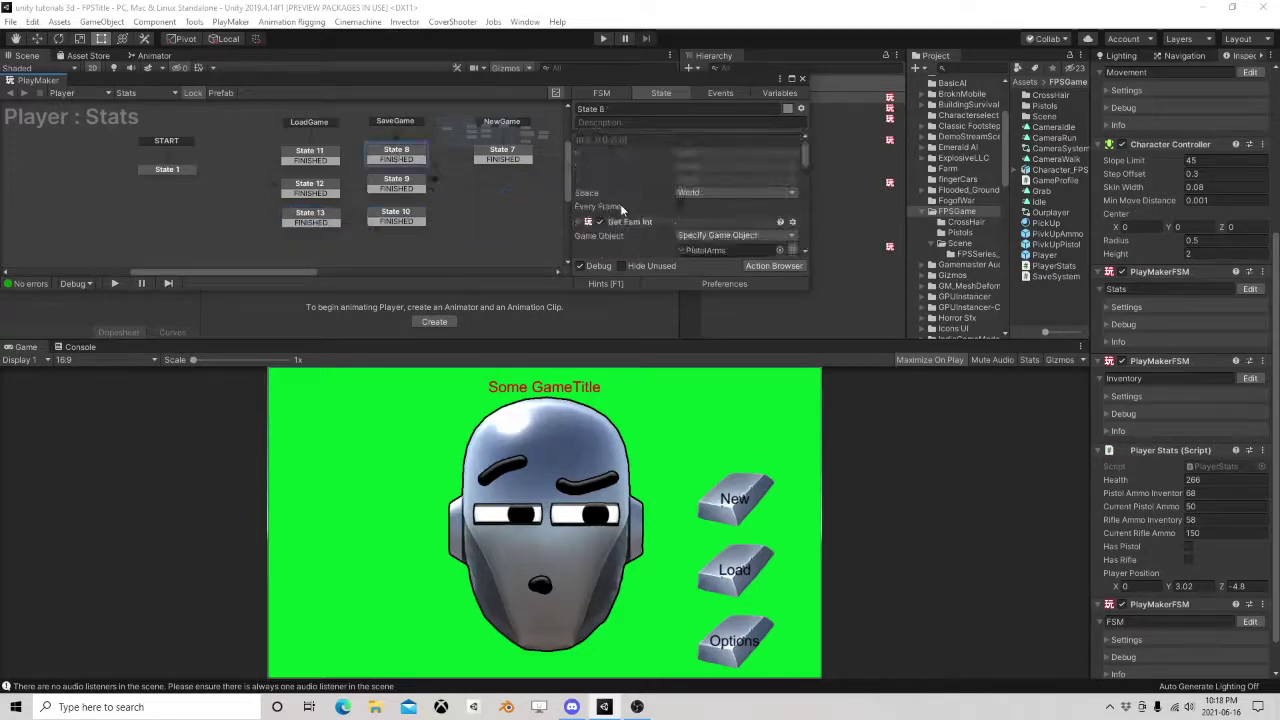
scroll(620, 205, down, 2)
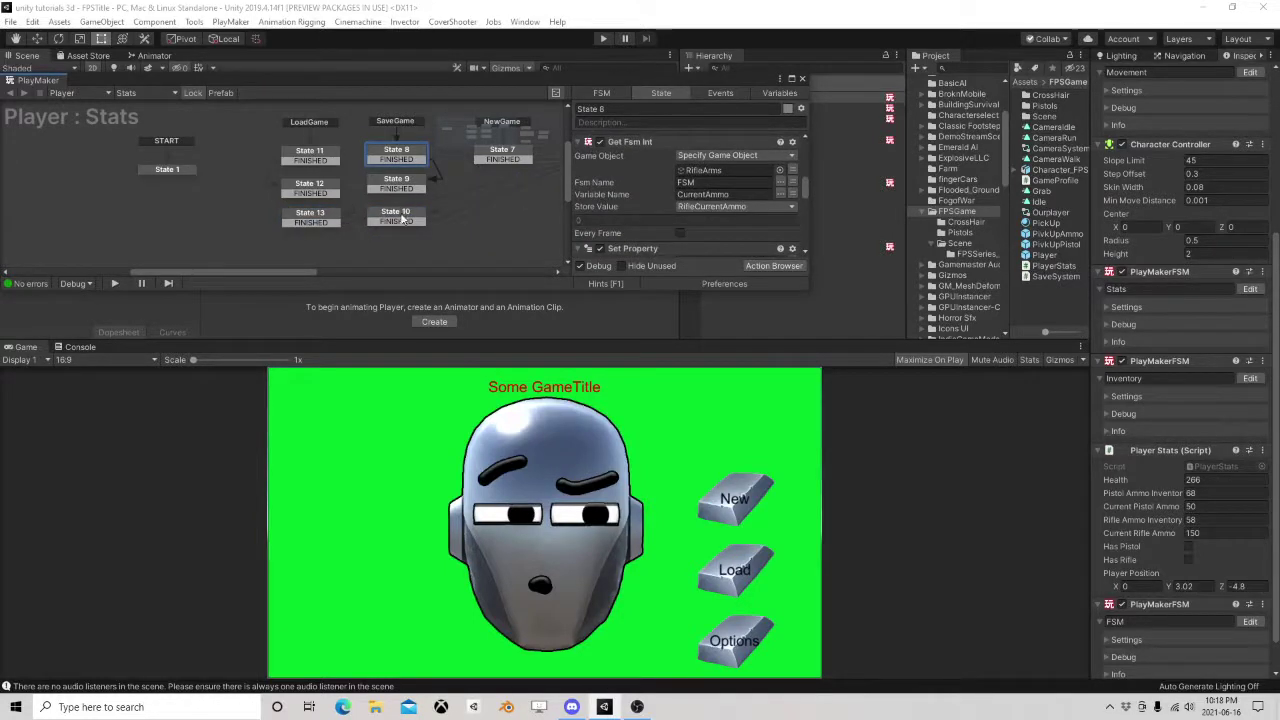
click(405, 215)
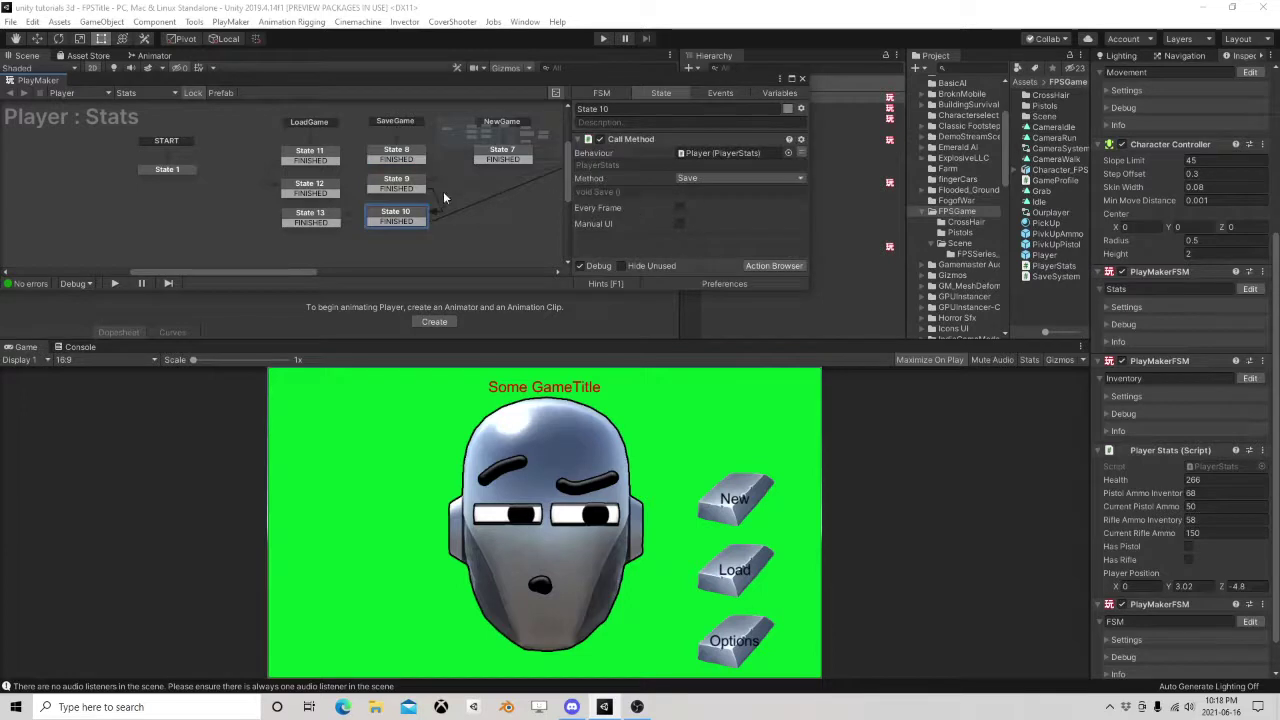
click(400, 183)
scroll(672, 222, down, 5)
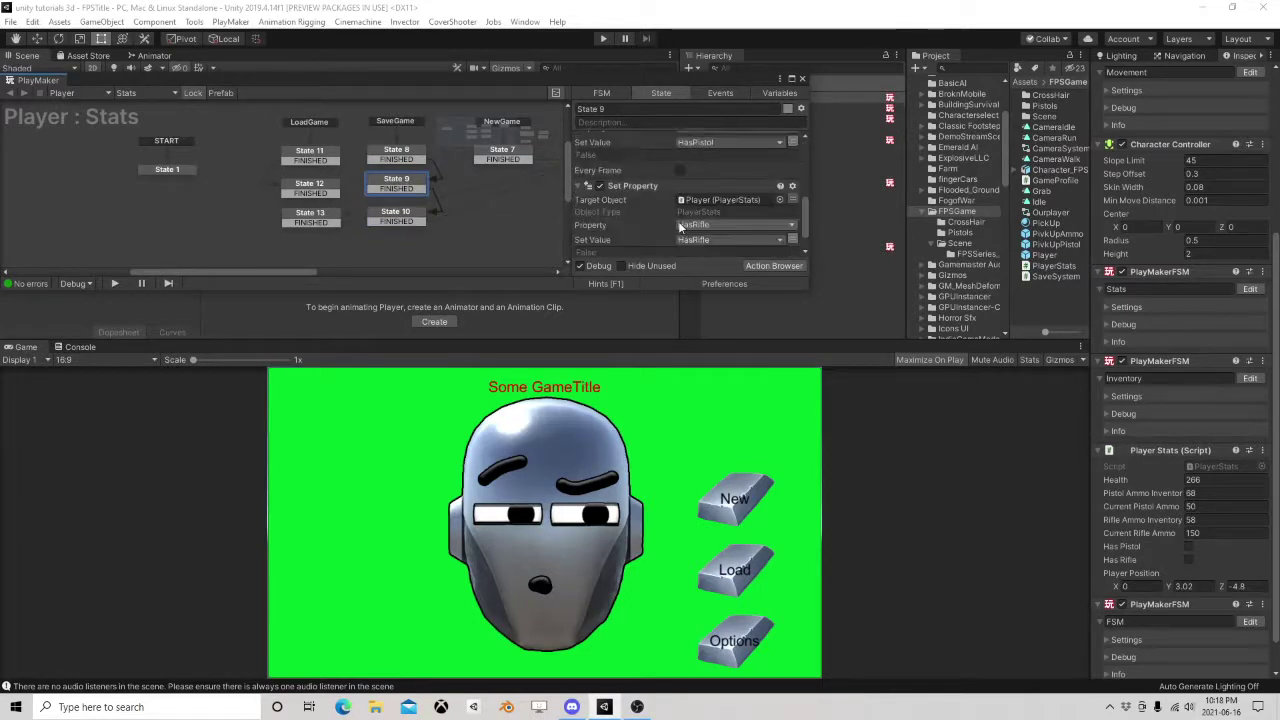
Examine State 7's actions in the NewGame branch of the Stats FSM, down to the StartPos position action.
click(522, 156)
middle_drag(460, 183, 407, 279)
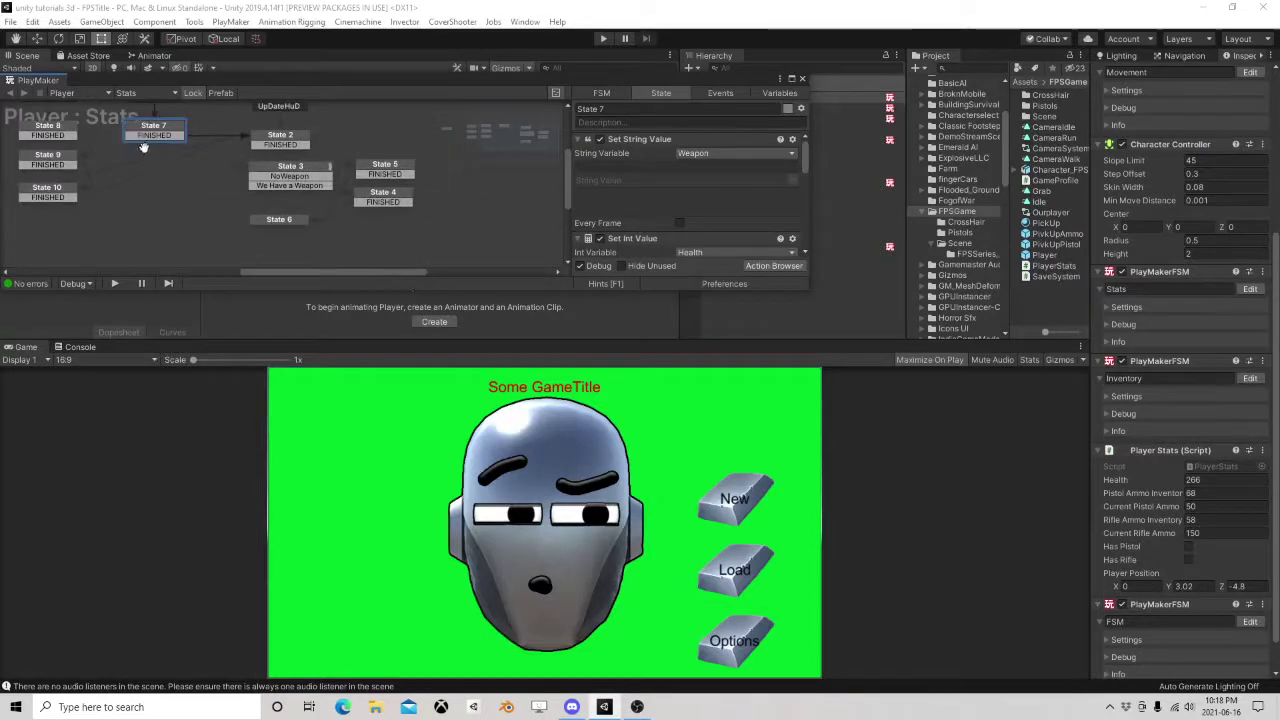
middle_drag(143, 146, 235, 217)
click(478, 204)
click(245, 203)
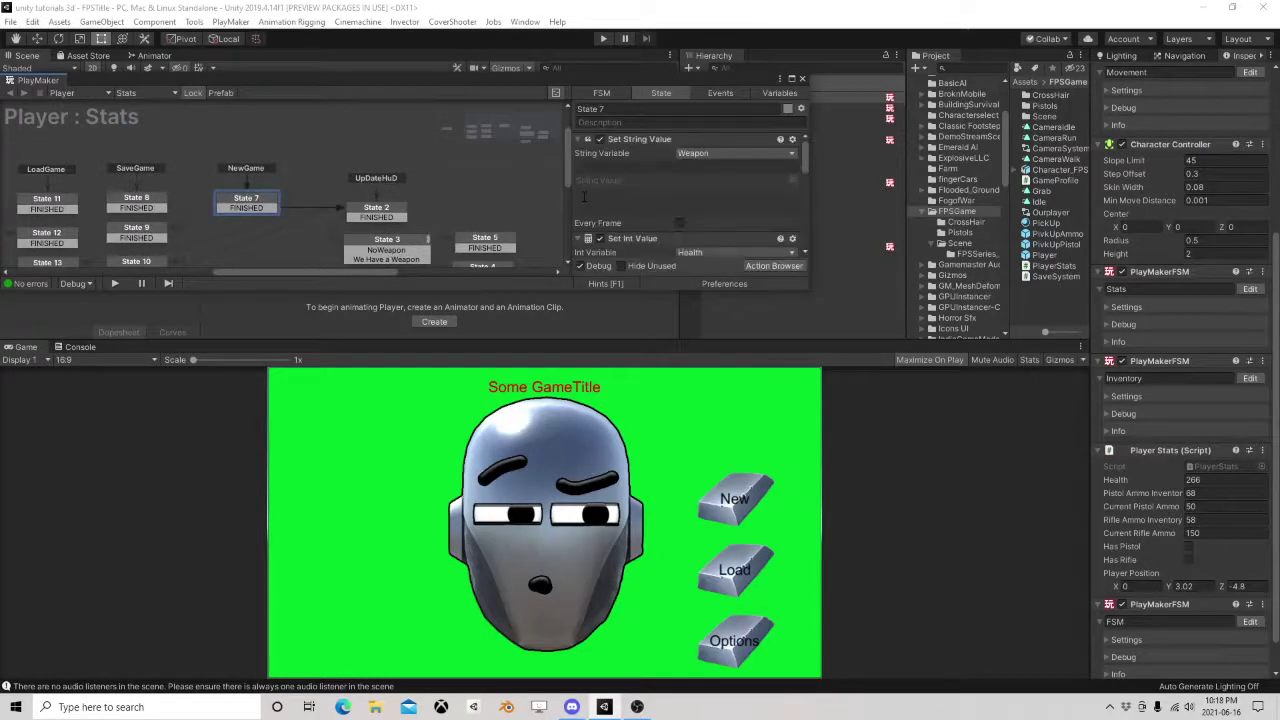
scroll(616, 213, down, 5)
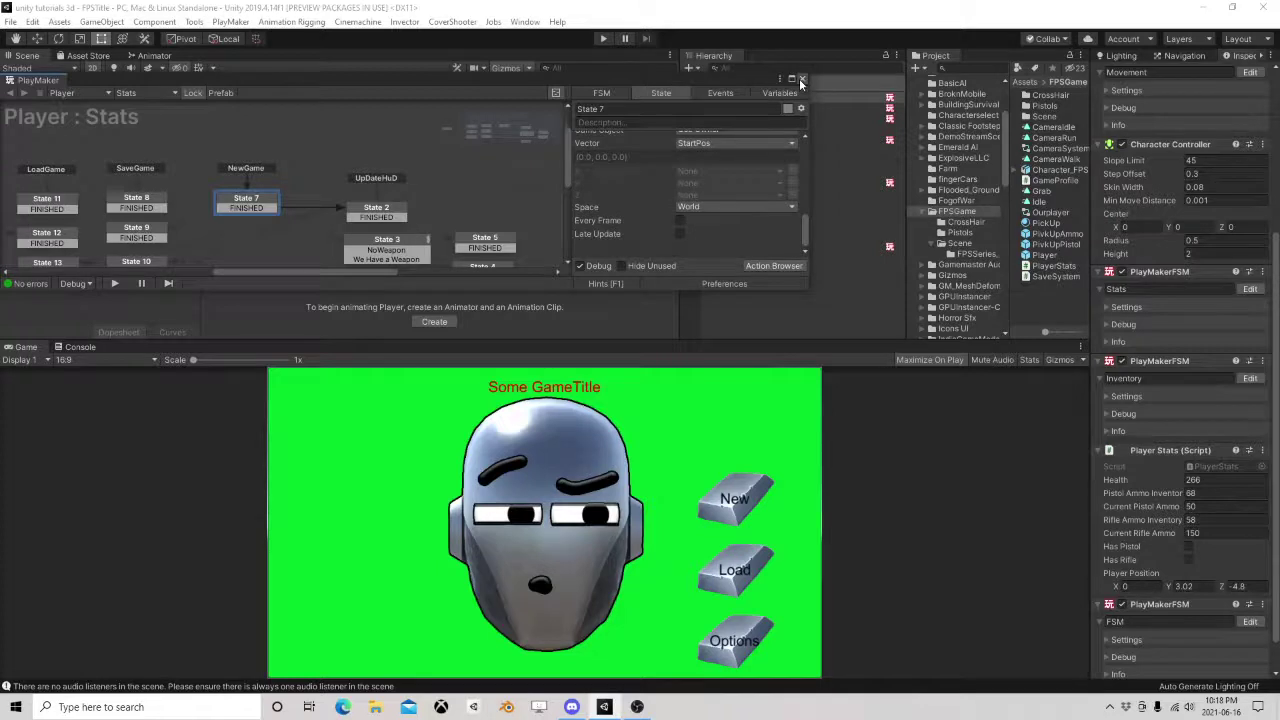
Close the FSM editor and leave the Player prefab to select the Manager object in the FPSTitle scene.
click(800, 79)
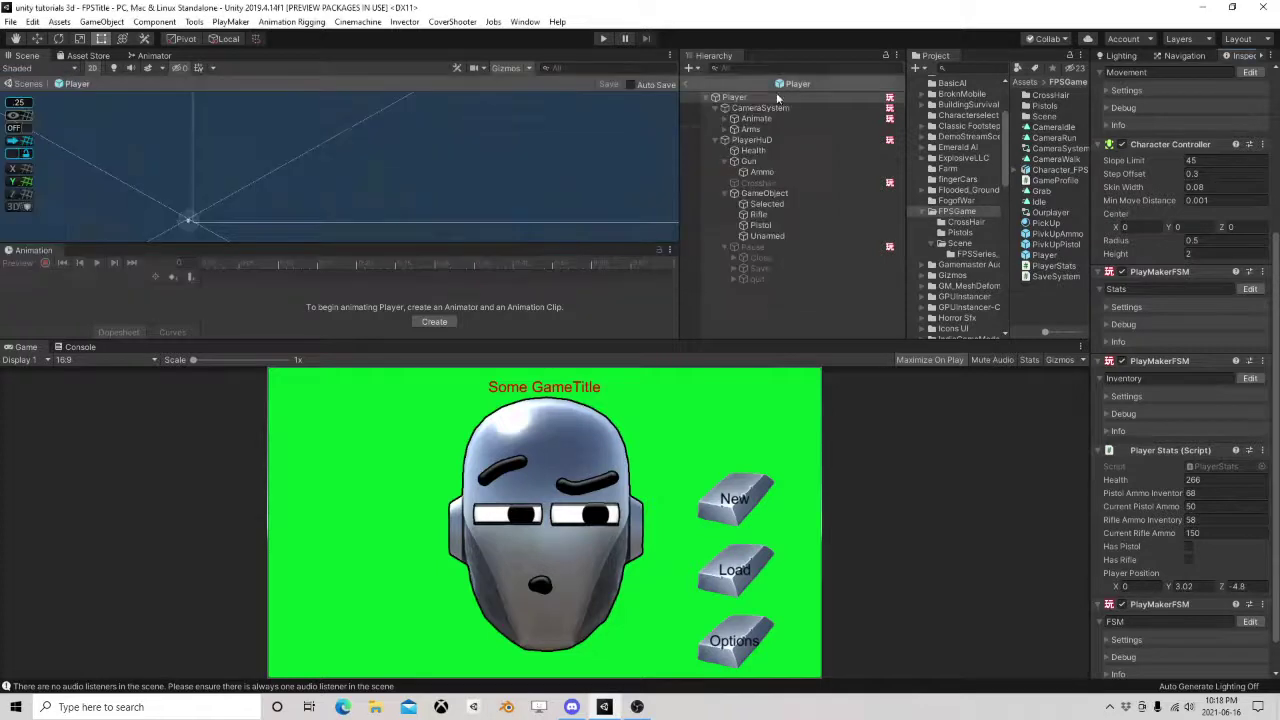
click(686, 85)
click(735, 145)
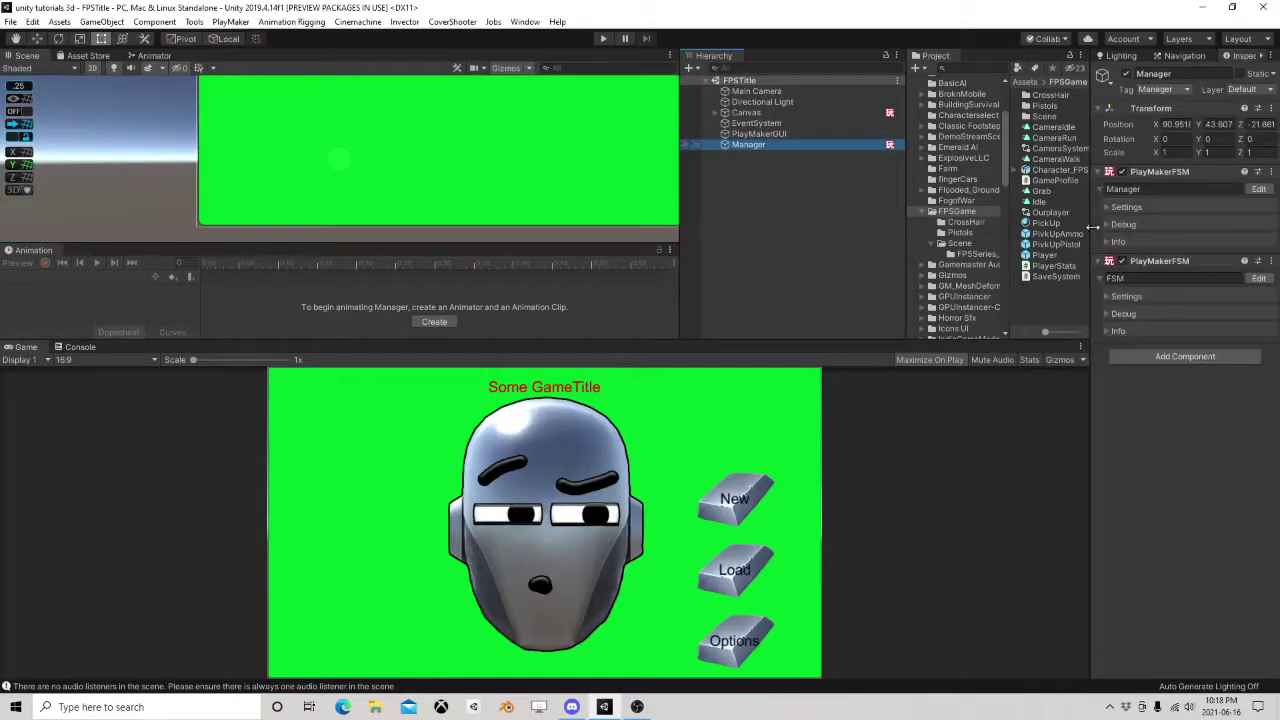
Play-test a new game from the title screen, pick up and equip the Laser Pistol, and fire two shots at the block.
click(603, 38)
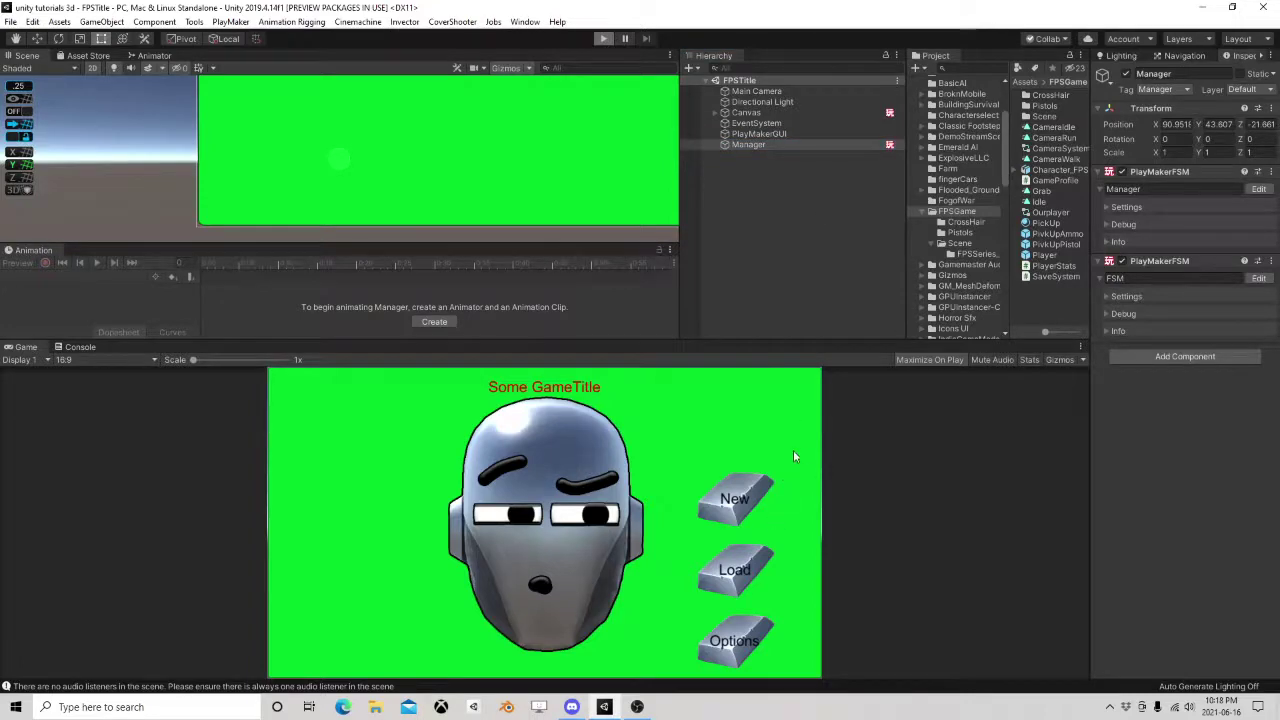
key(shift+space)
click(997, 331)
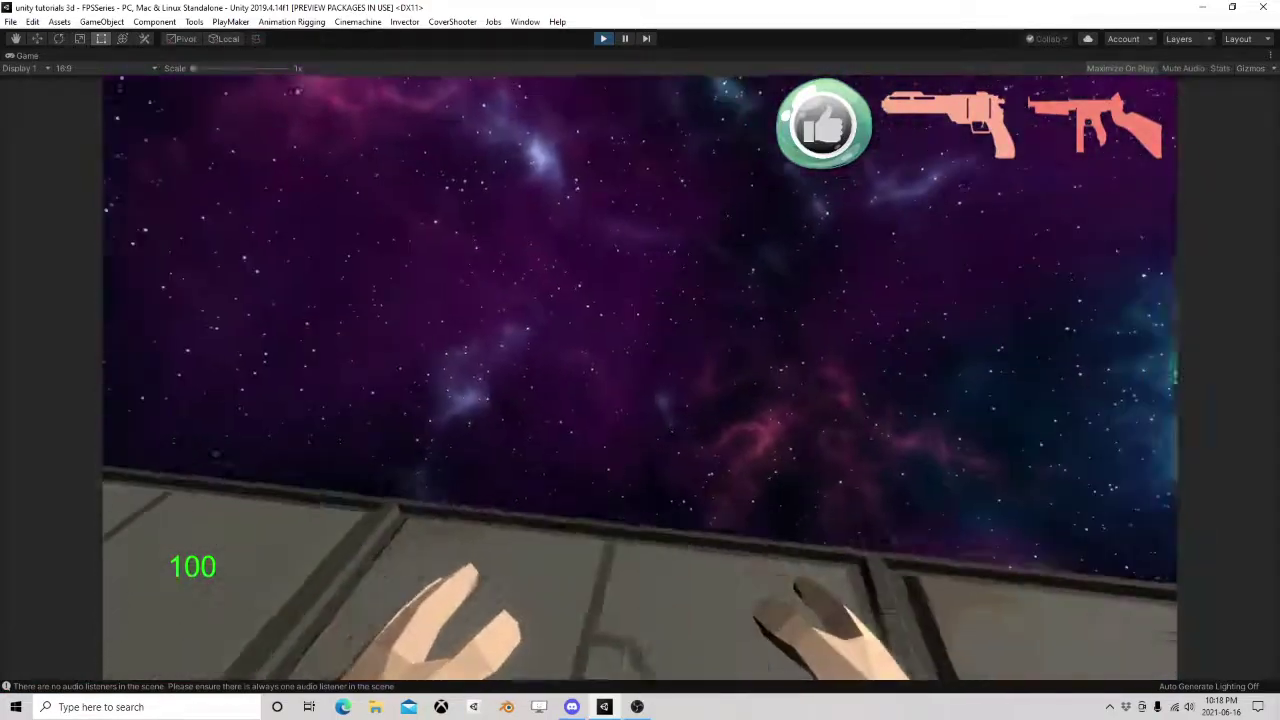
key(w)
key(w)
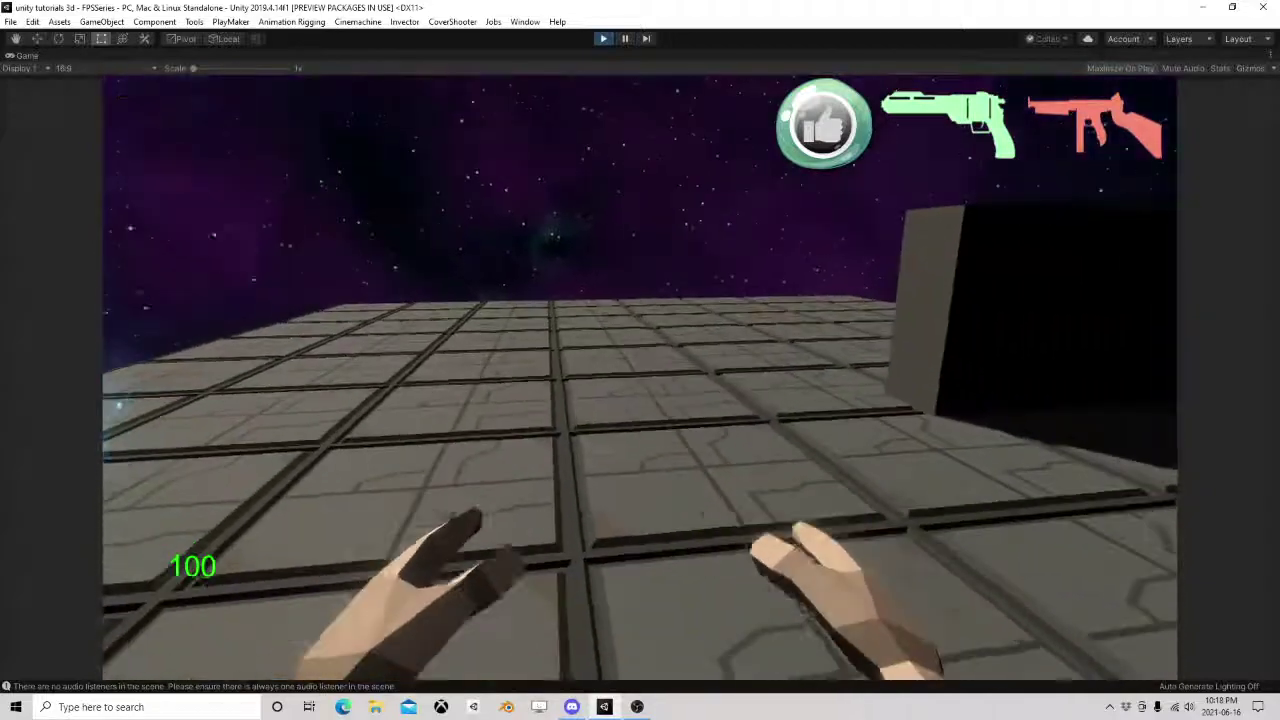
key(2)
key(w)
key(w)
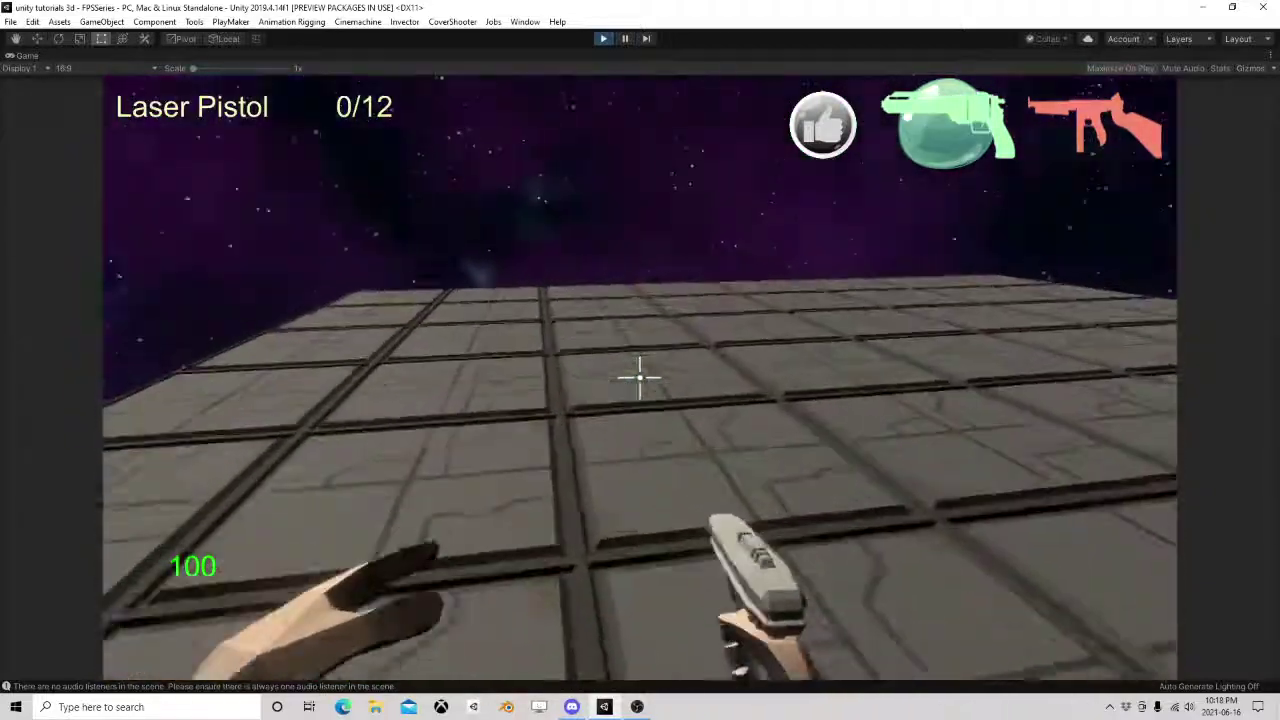
key(s)
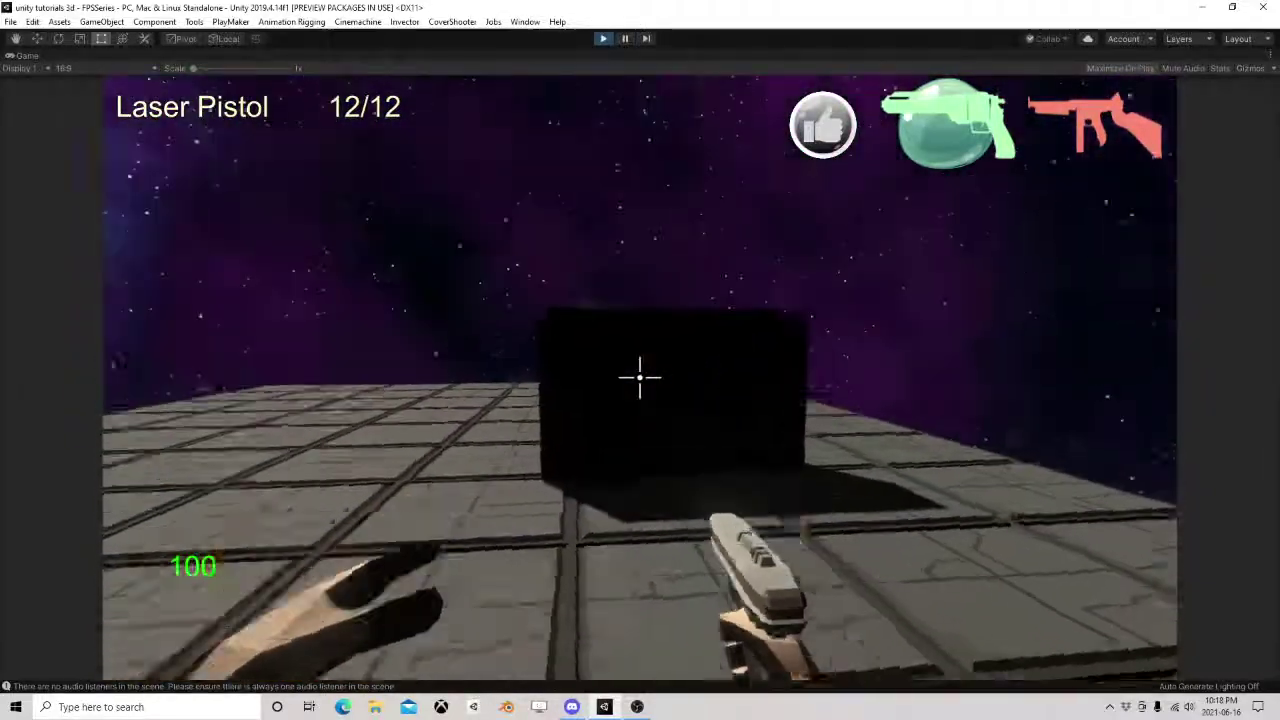
click(640, 377)
click(640, 377)
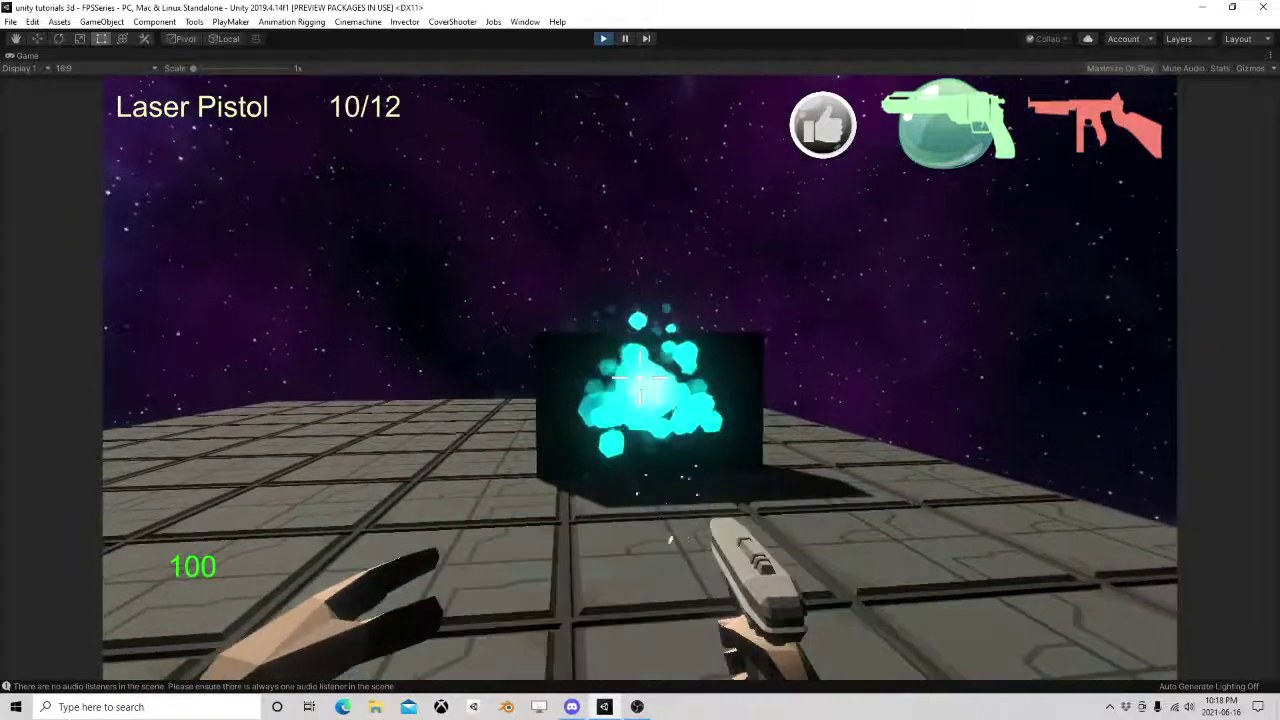
Return to the title screen through the pause menu and load the saved game.
key(Escape)
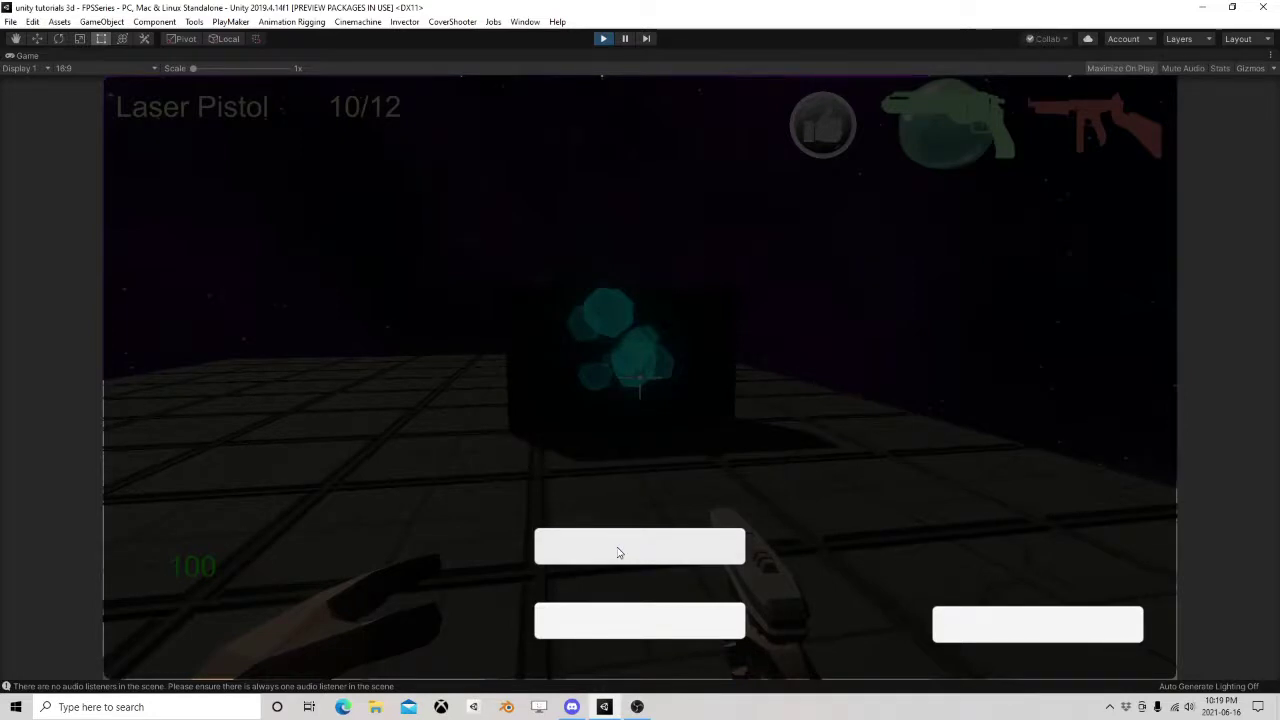
click(1013, 628)
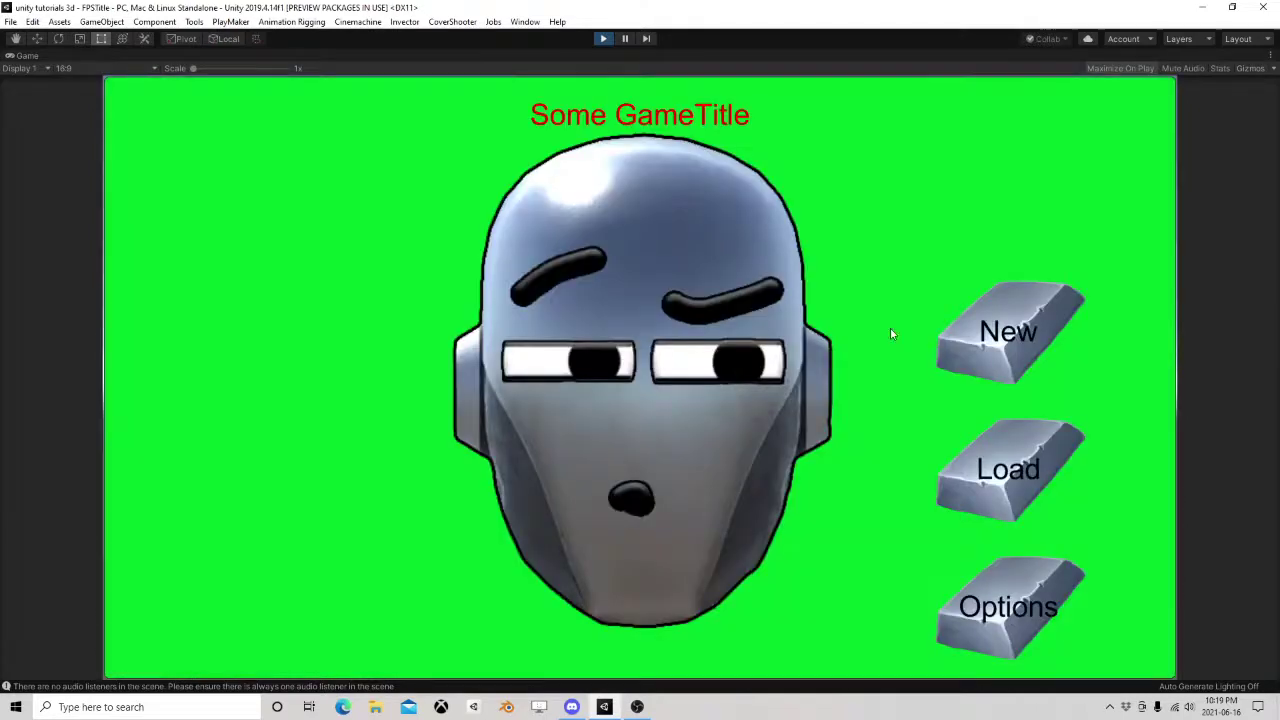
click(997, 476)
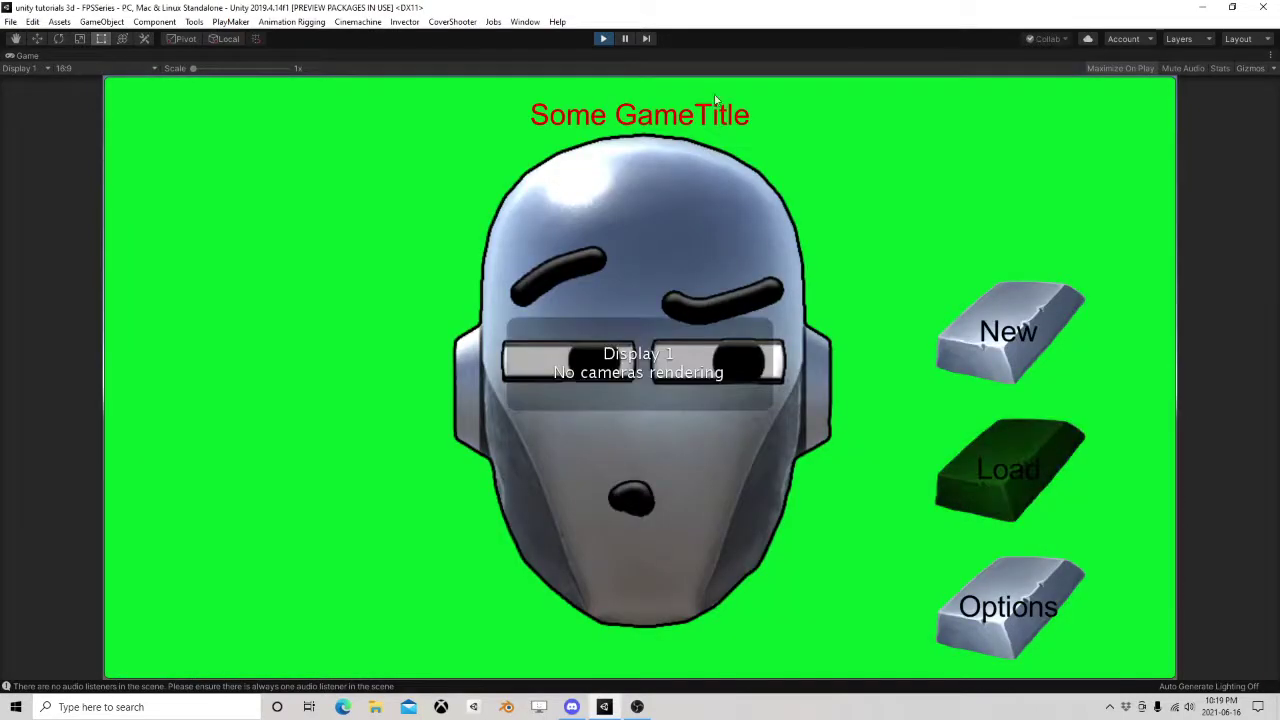
Pause the play-test and examine States 7, 2, 6 and 3 in the Manager object's running Manager FSM.
click(624, 39)
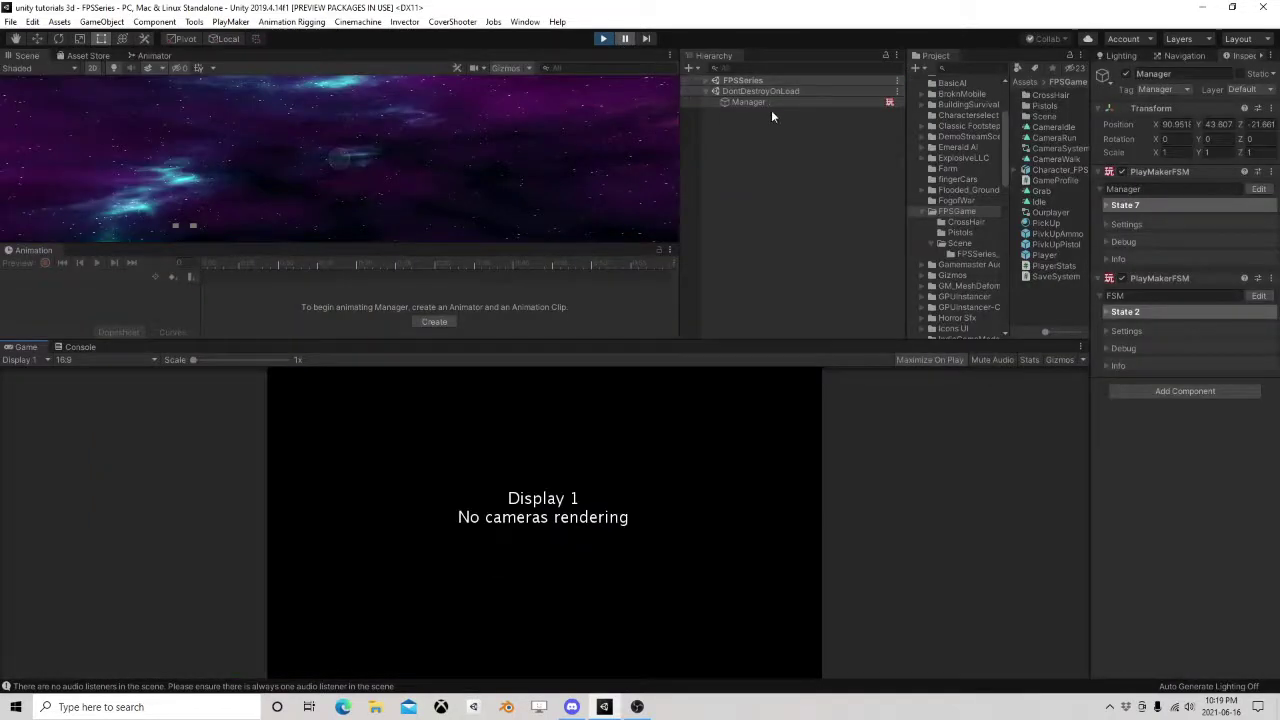
click(772, 103)
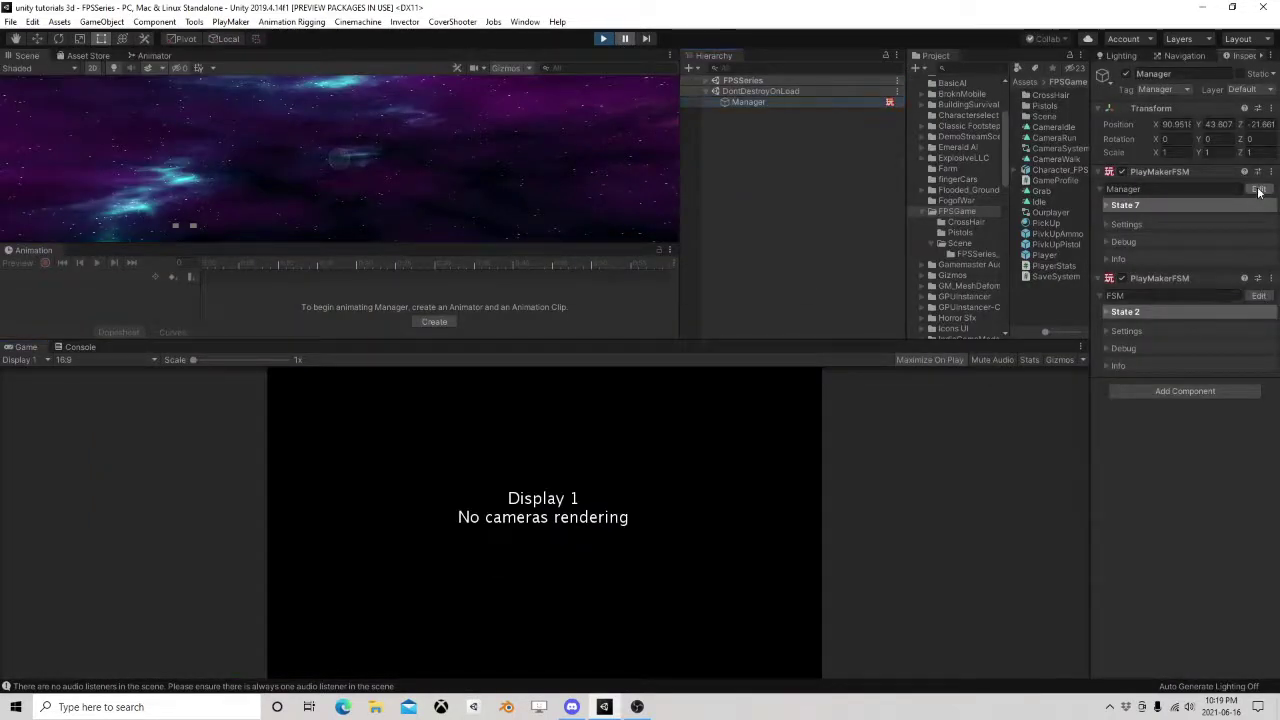
click(1259, 189)
click(244, 190)
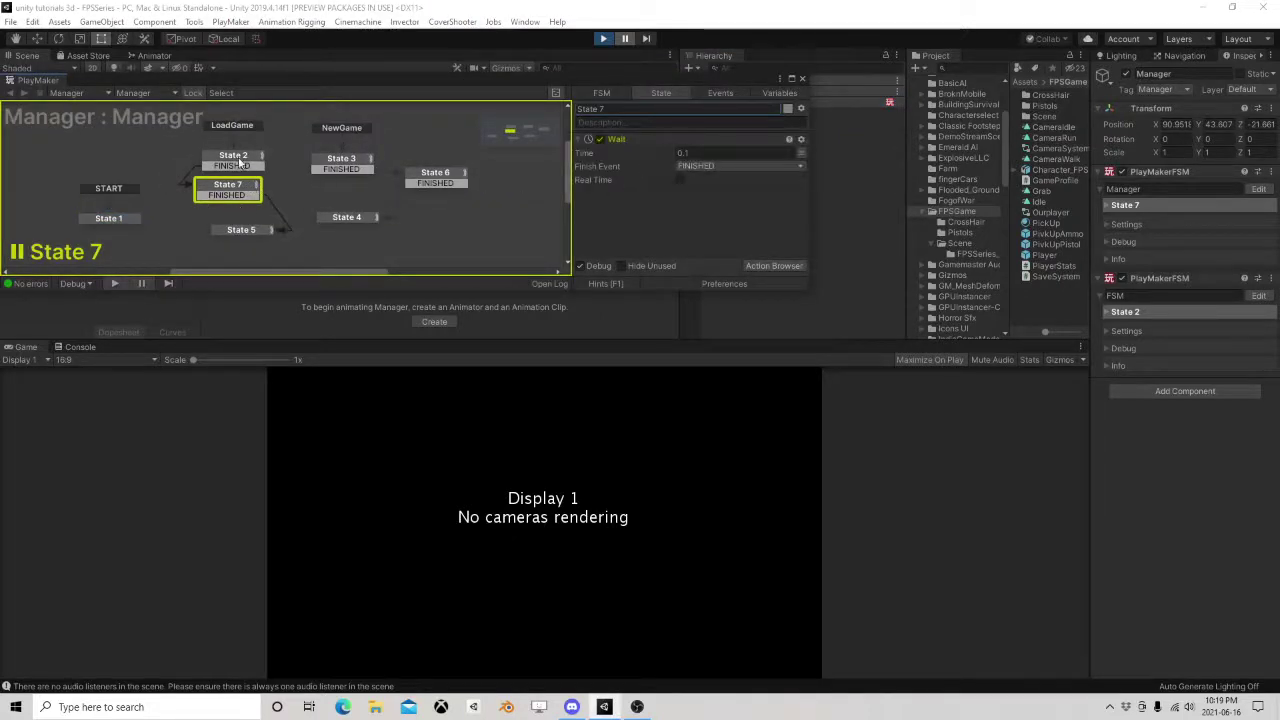
click(237, 158)
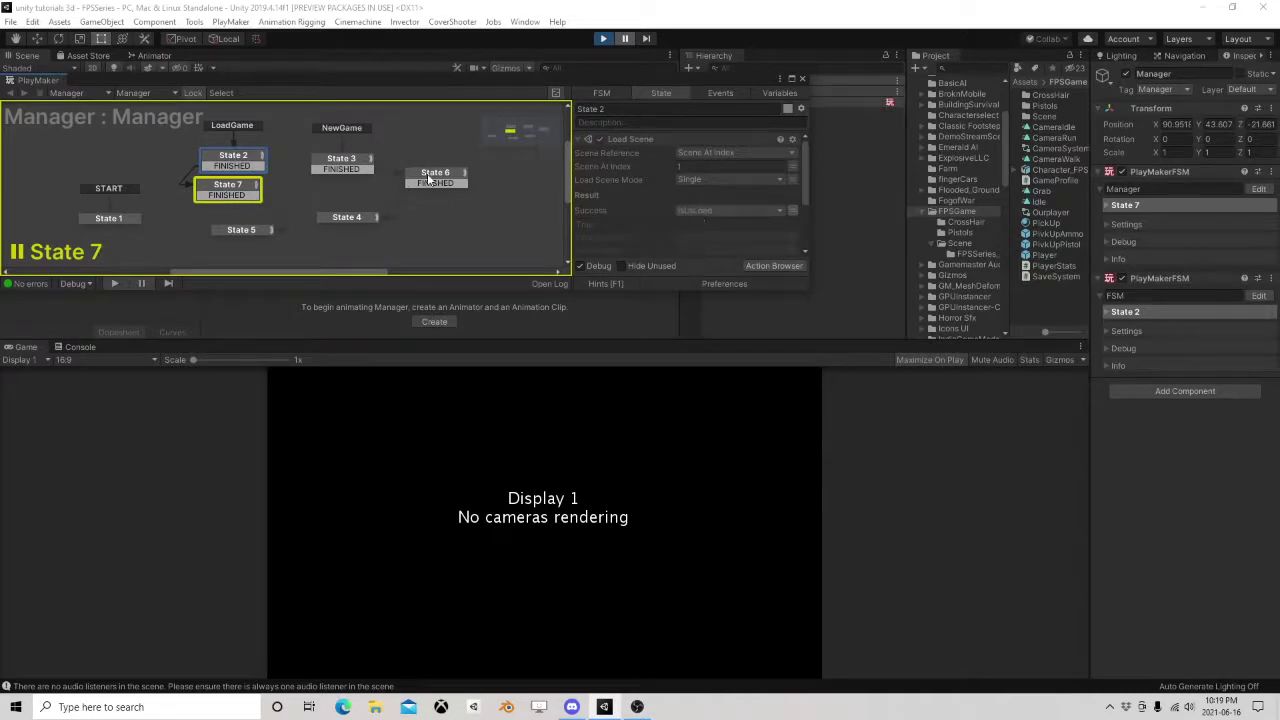
click(430, 178)
click(362, 166)
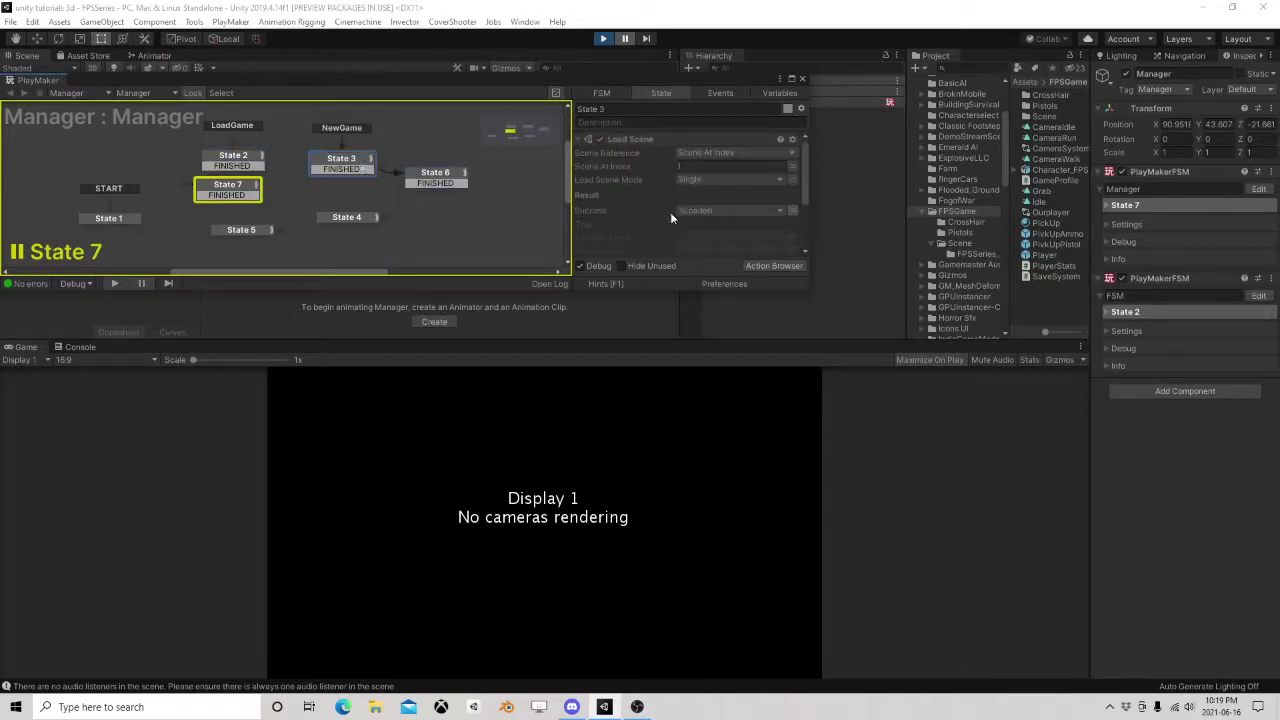
click(242, 160)
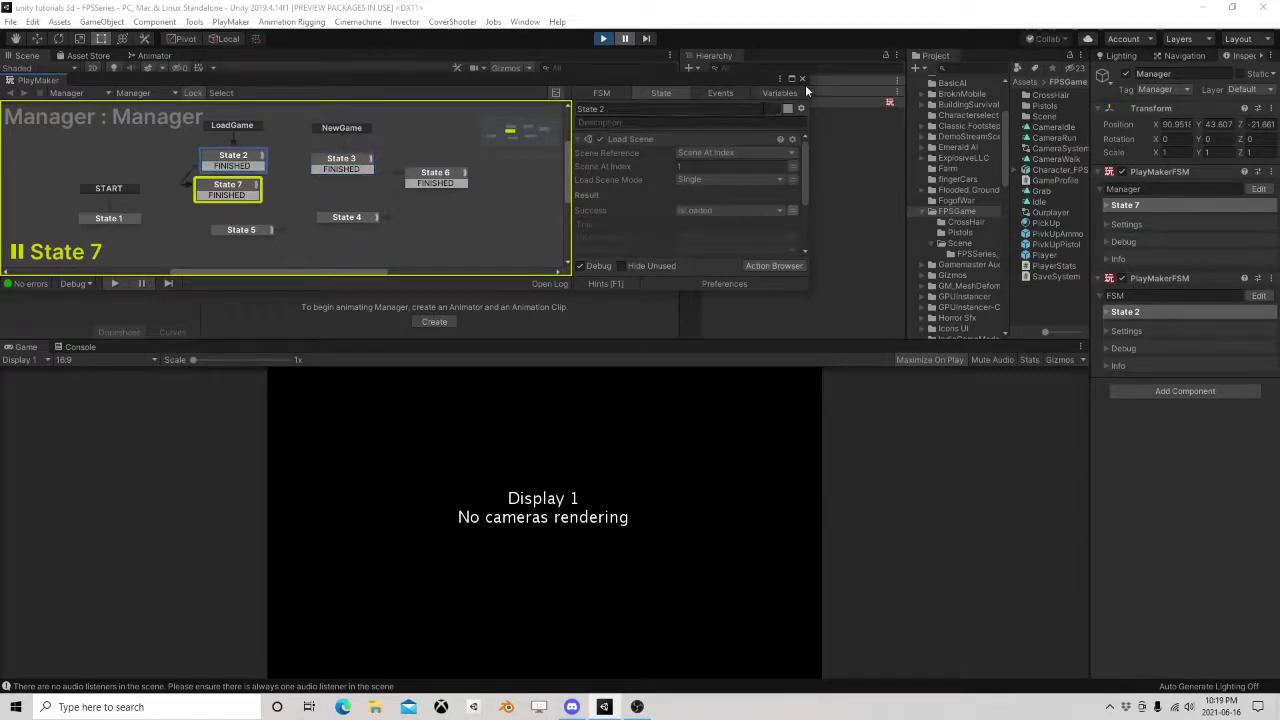
Resume the game to examine State 7's Wait action in the running Manager FSM, and stop the play-test.
click(626, 38)
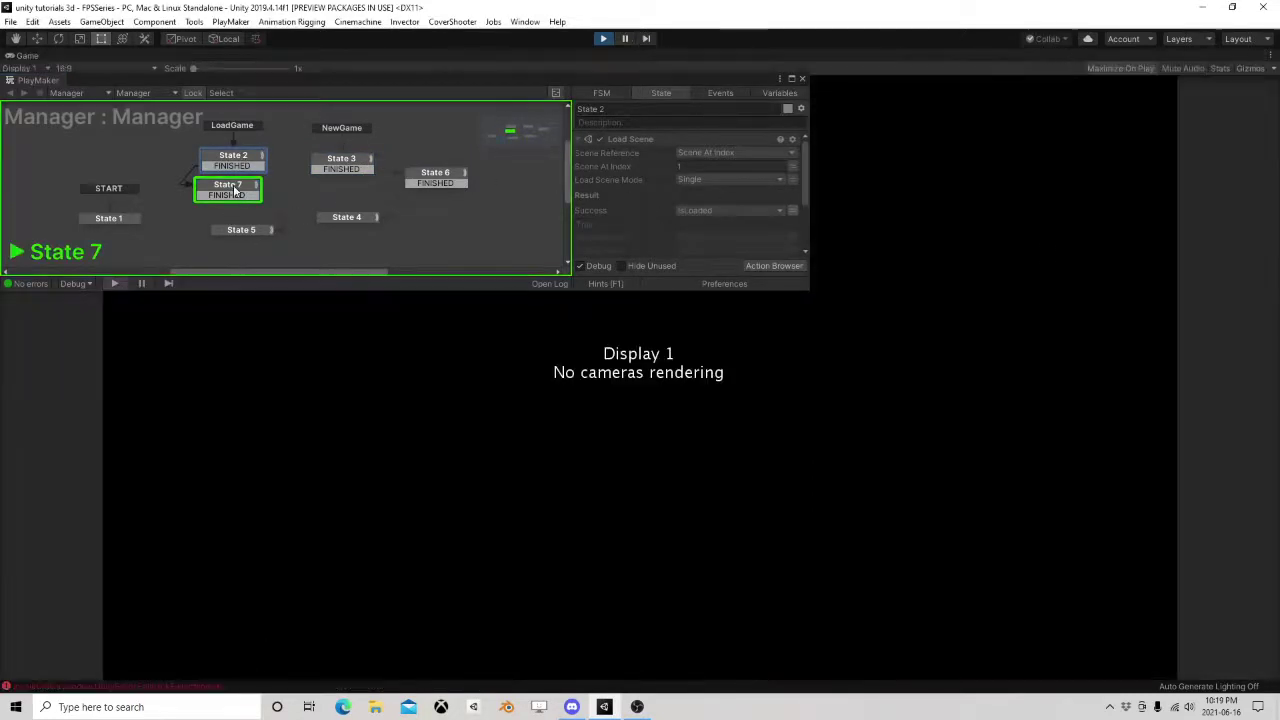
drag(233, 190, 245, 204)
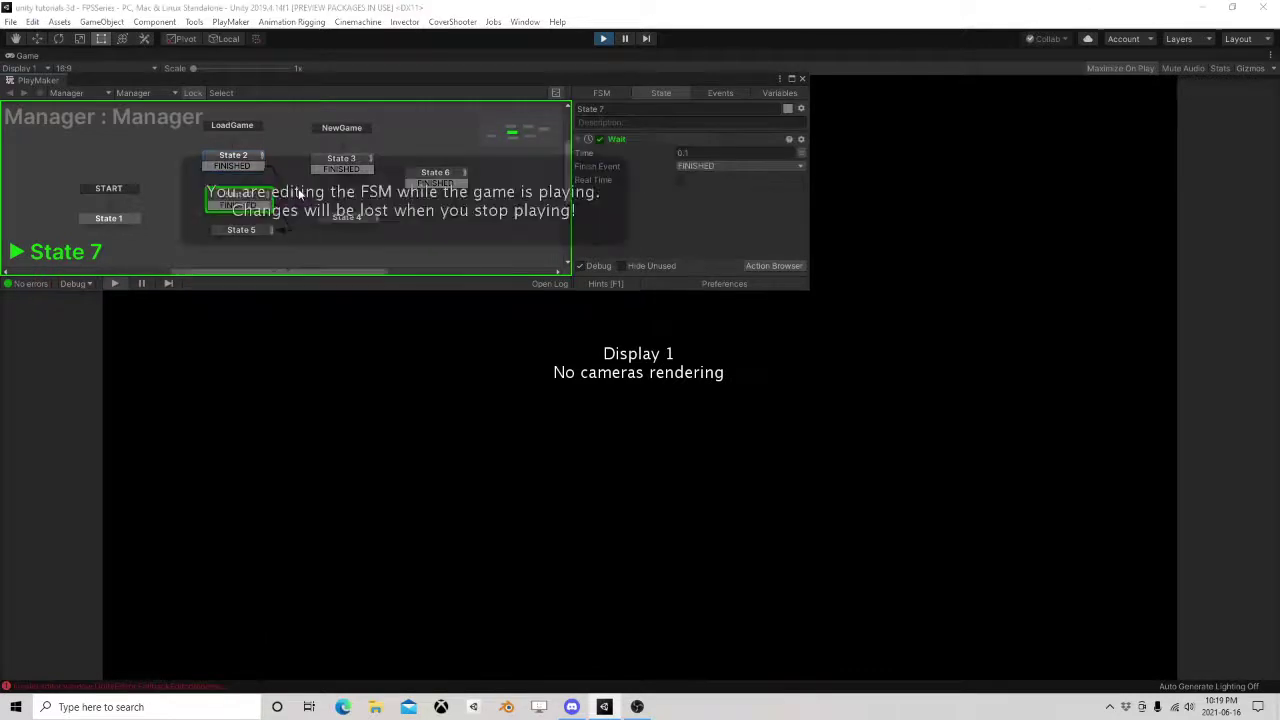
click(597, 42)
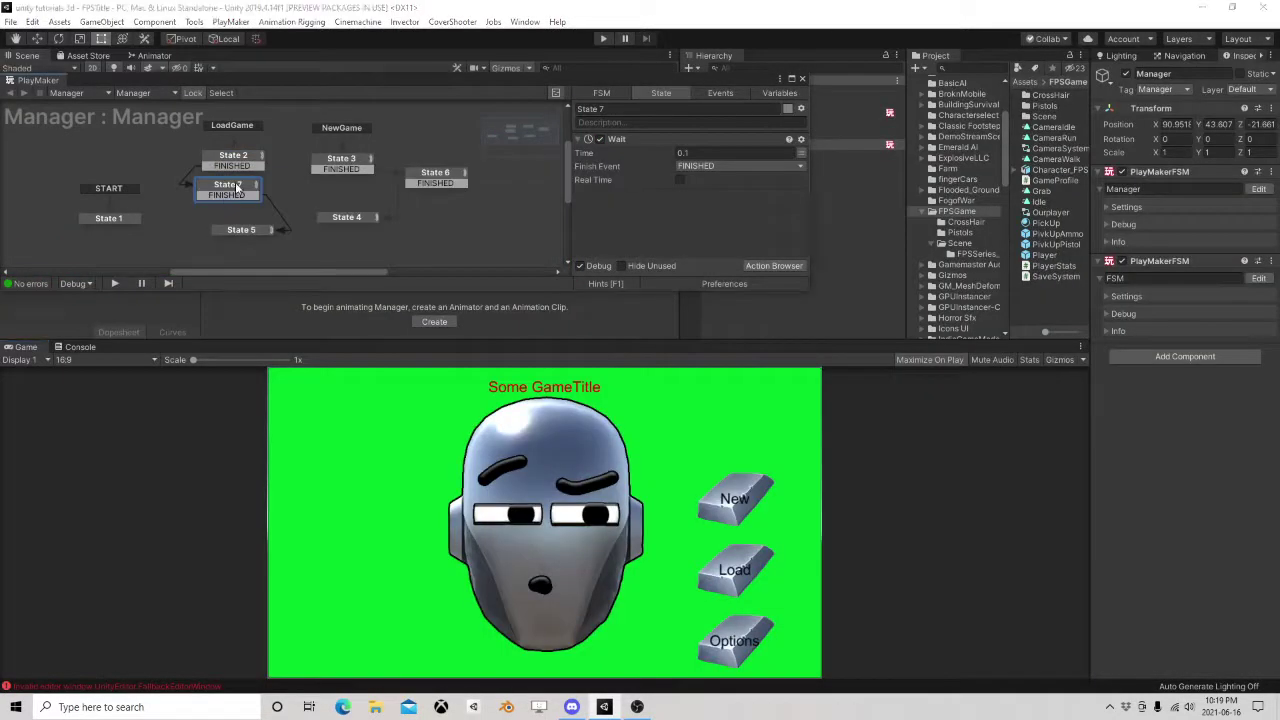
Delete States 7 and 6 from the Manager FSM and link State 3's FINISHED to State 4 and State 2's FINISHED to State 5.
key(Delete)
click(435, 177)
key(Delete)
click(347, 217)
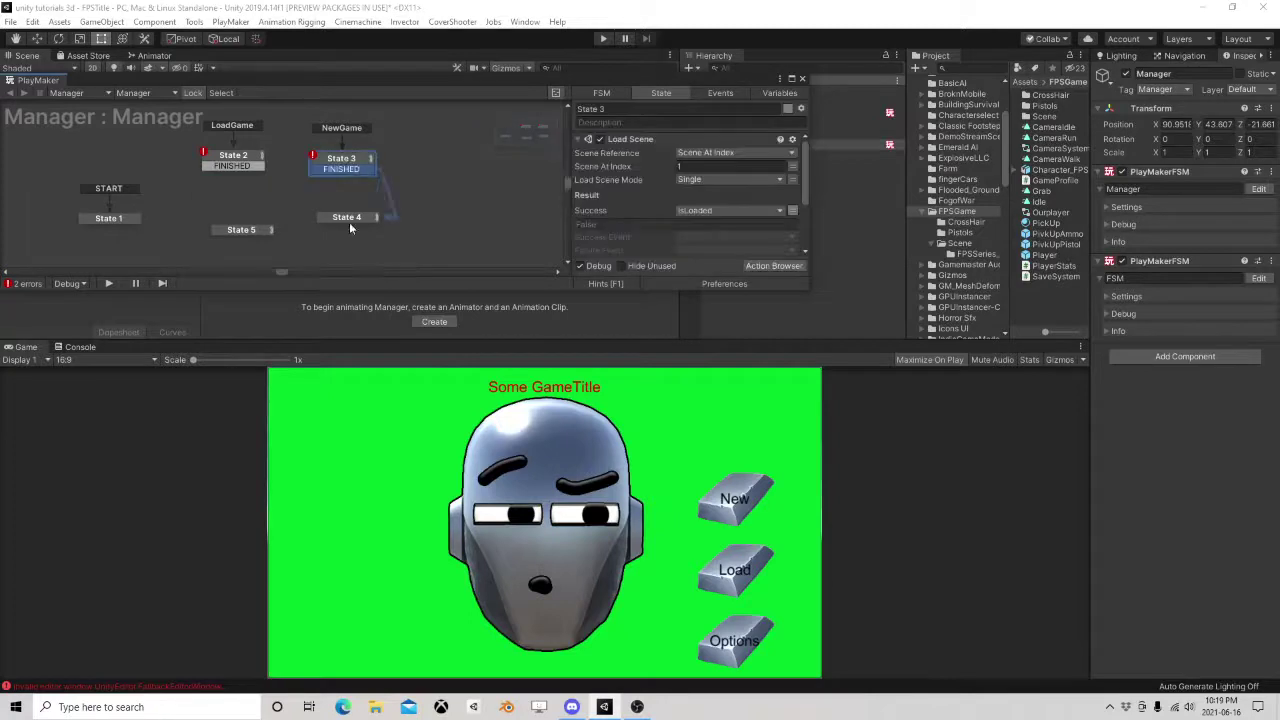
click(248, 166)
drag(248, 166, 248, 227)
Play-test loading the saved game, pause to examine State 5's actions in the running Manager FSM, and stop the play-test.
click(604, 39)
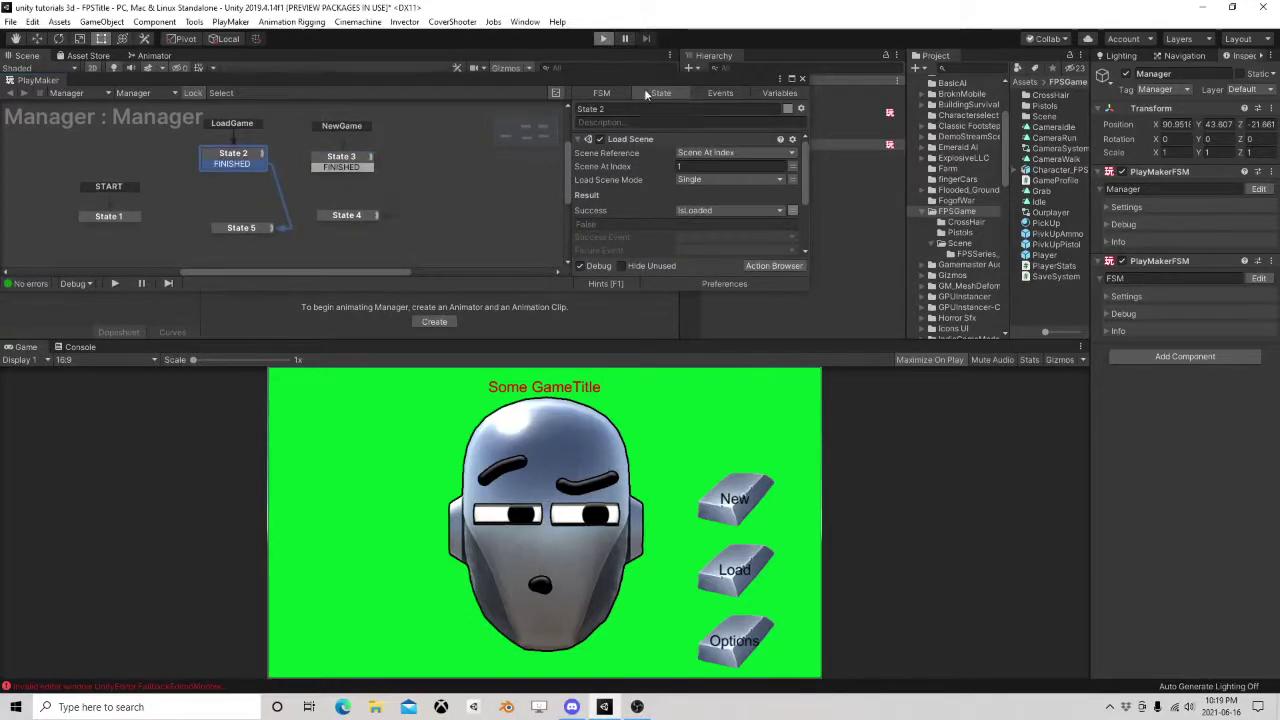
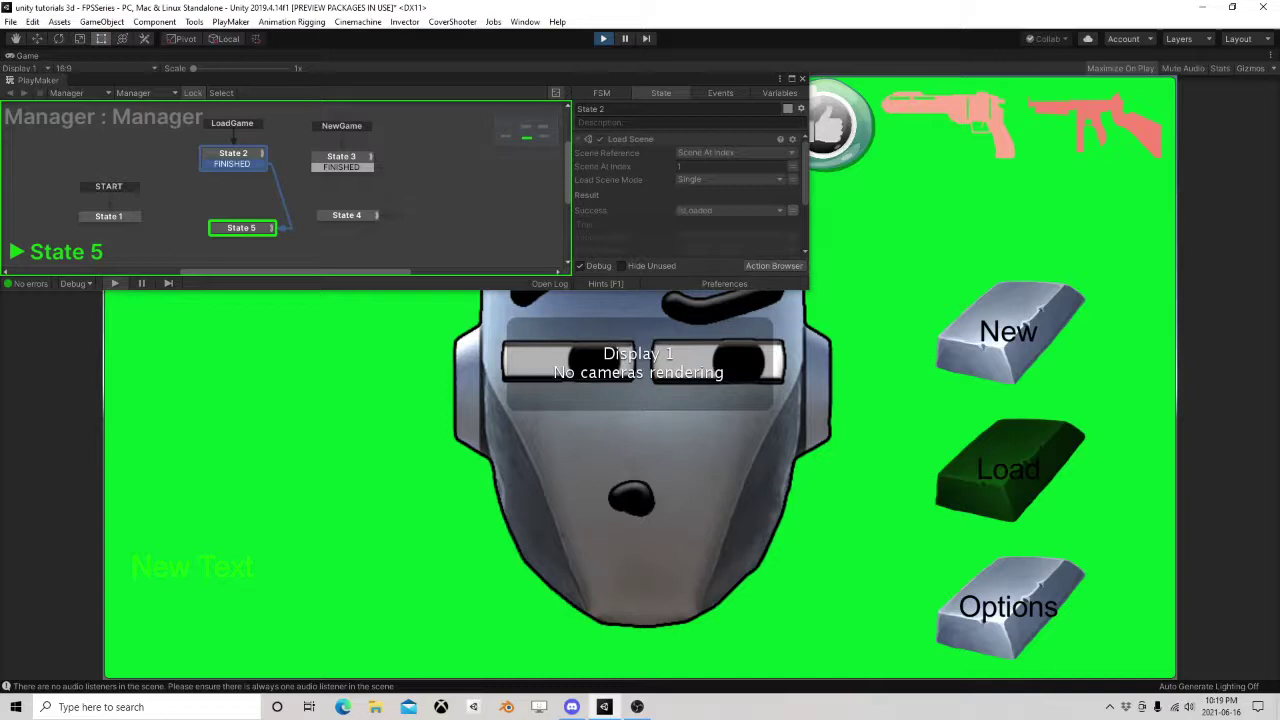
click(624, 38)
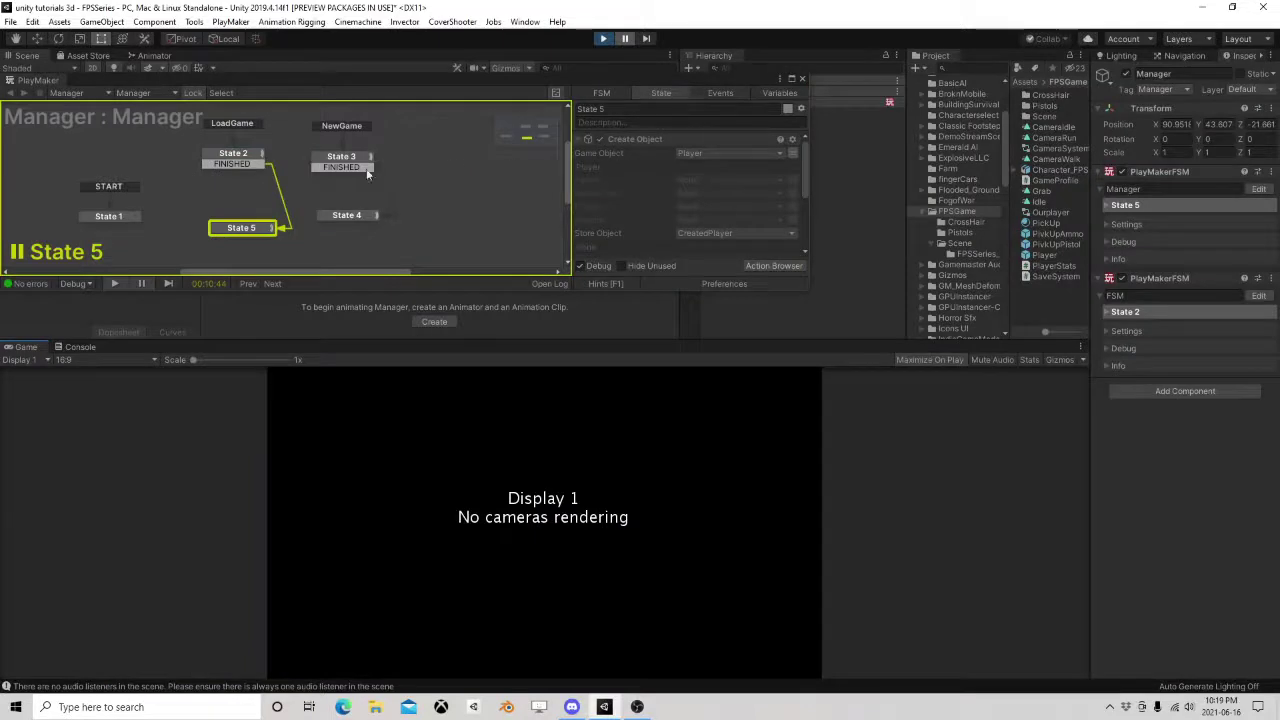
scroll(665, 219, down, 4)
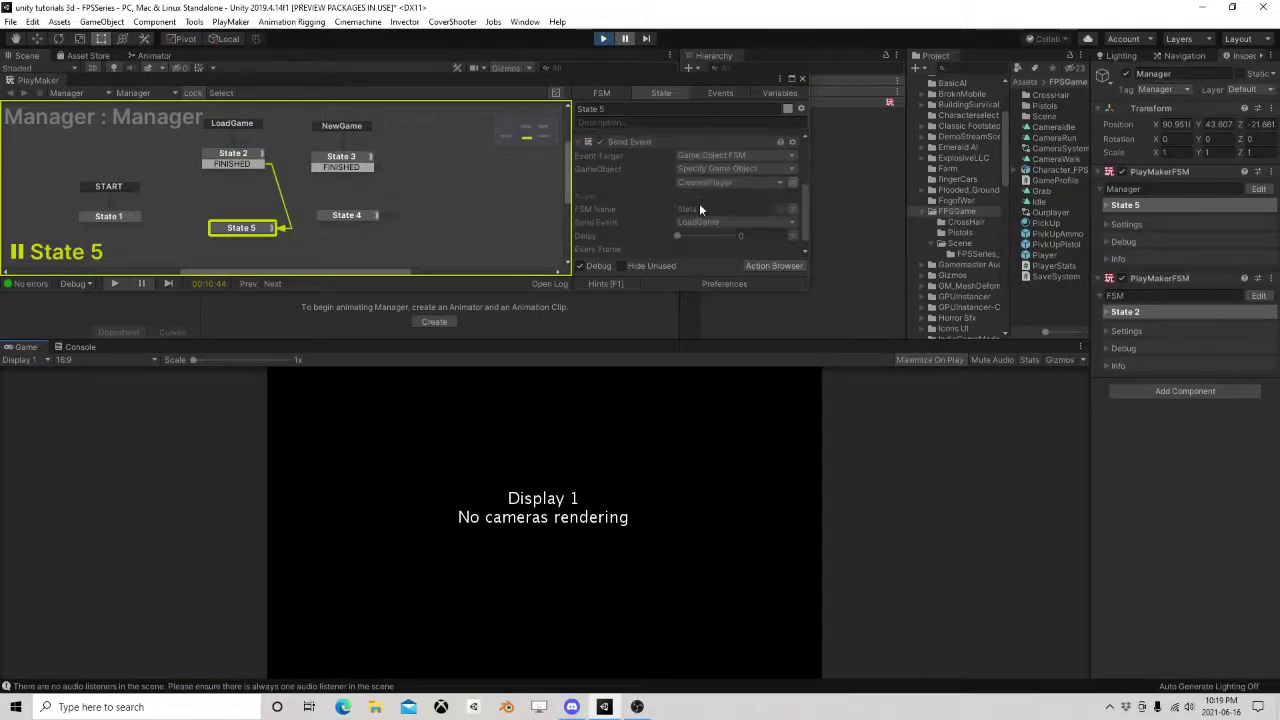
click(802, 78)
click(603, 38)
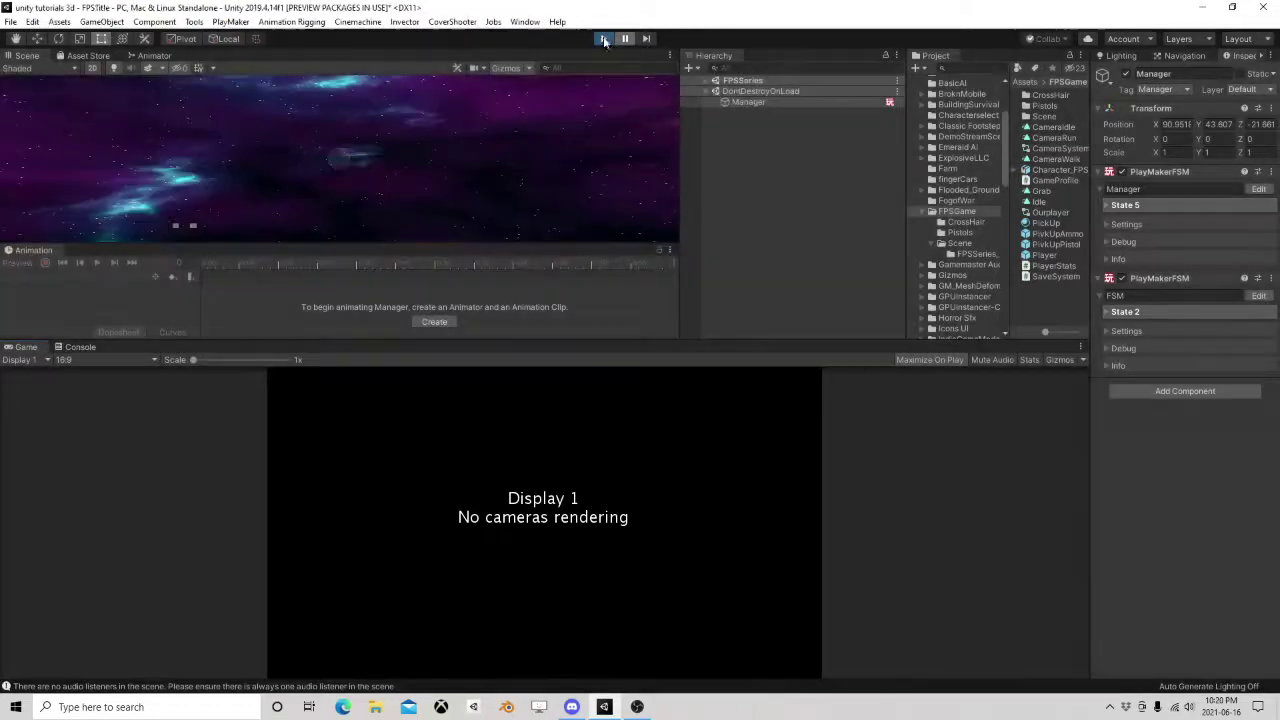
Reopen the Manager FSM and add a Load Scene Asynch action to State 2.
click(1258, 189)
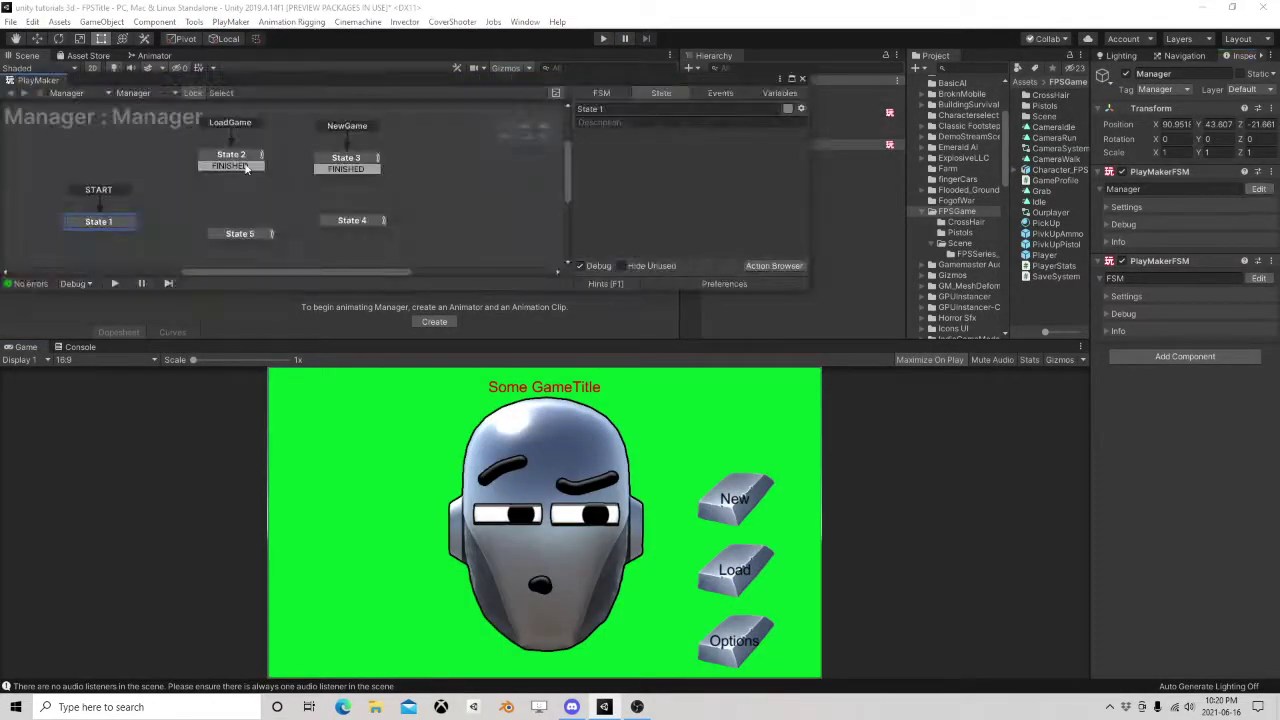
click(243, 165)
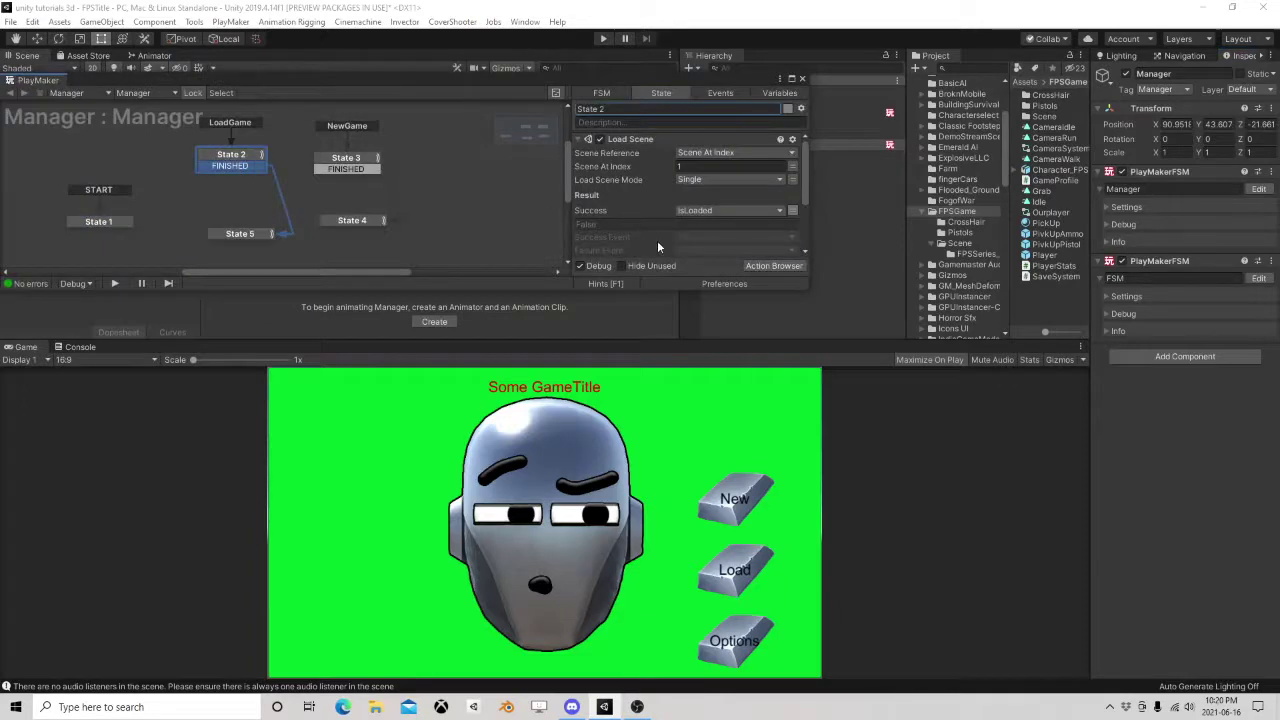
click(774, 266)
text(load s)
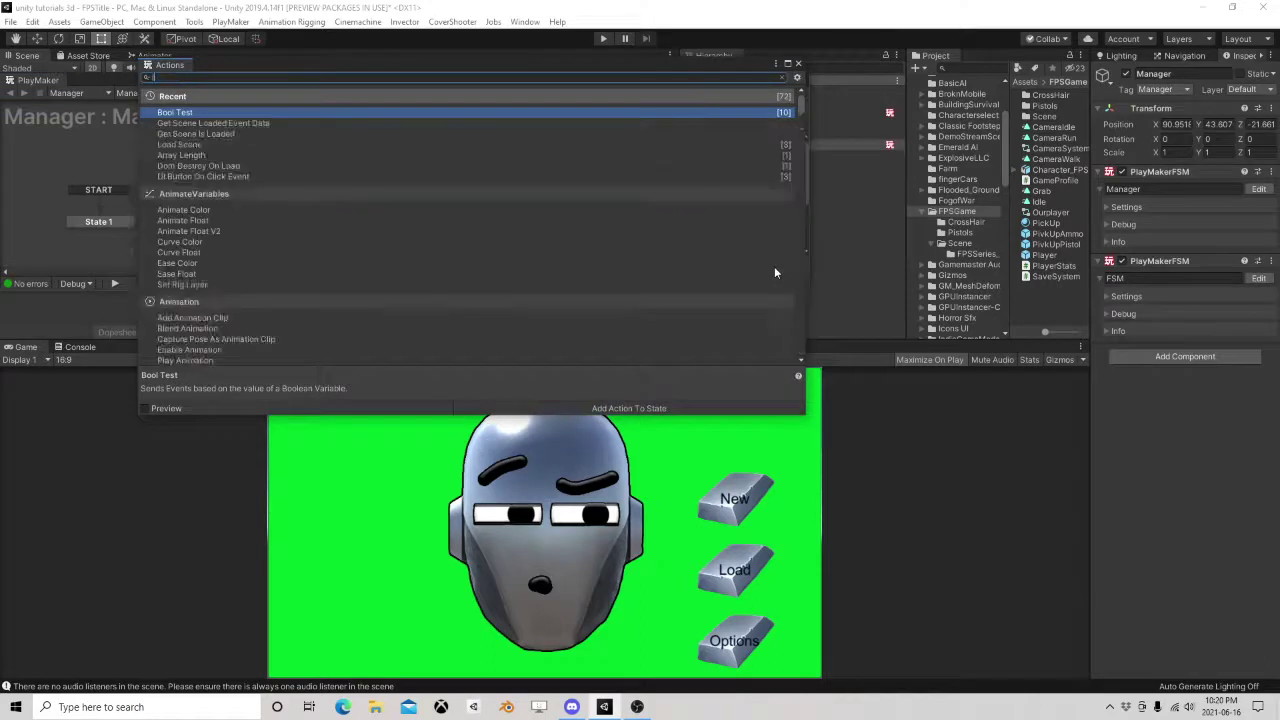
text(ce)
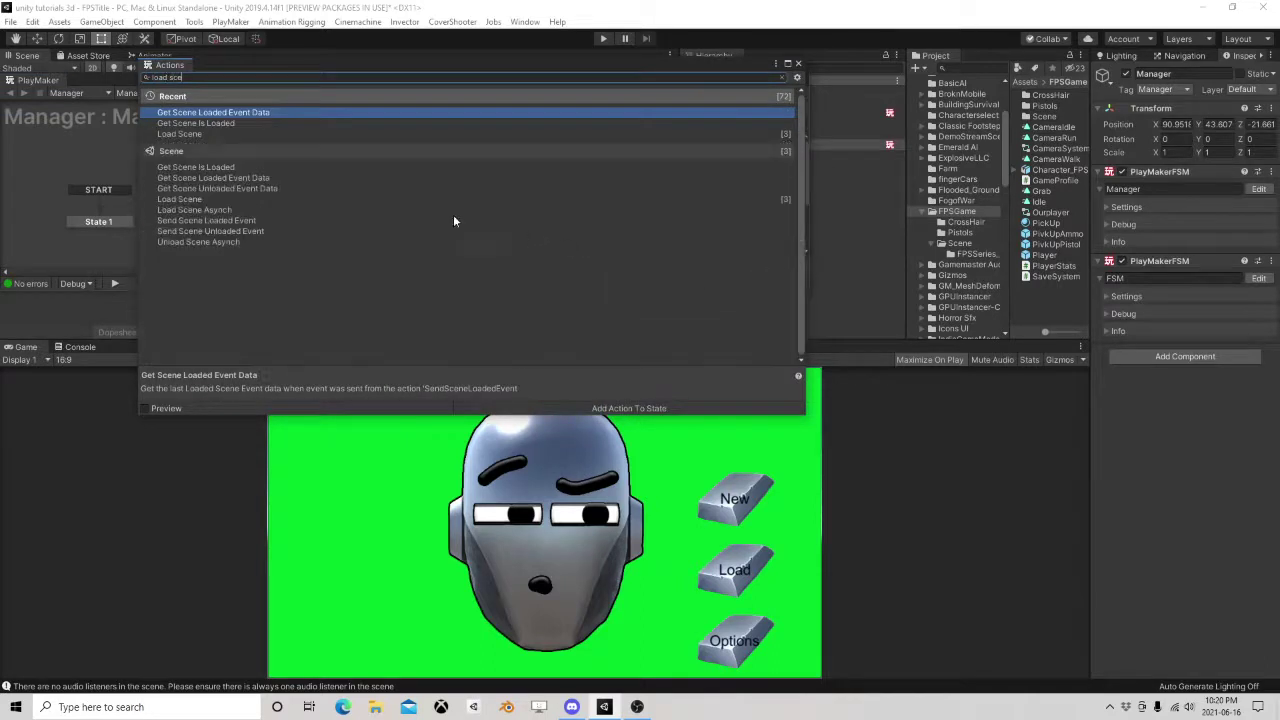
click(215, 210)
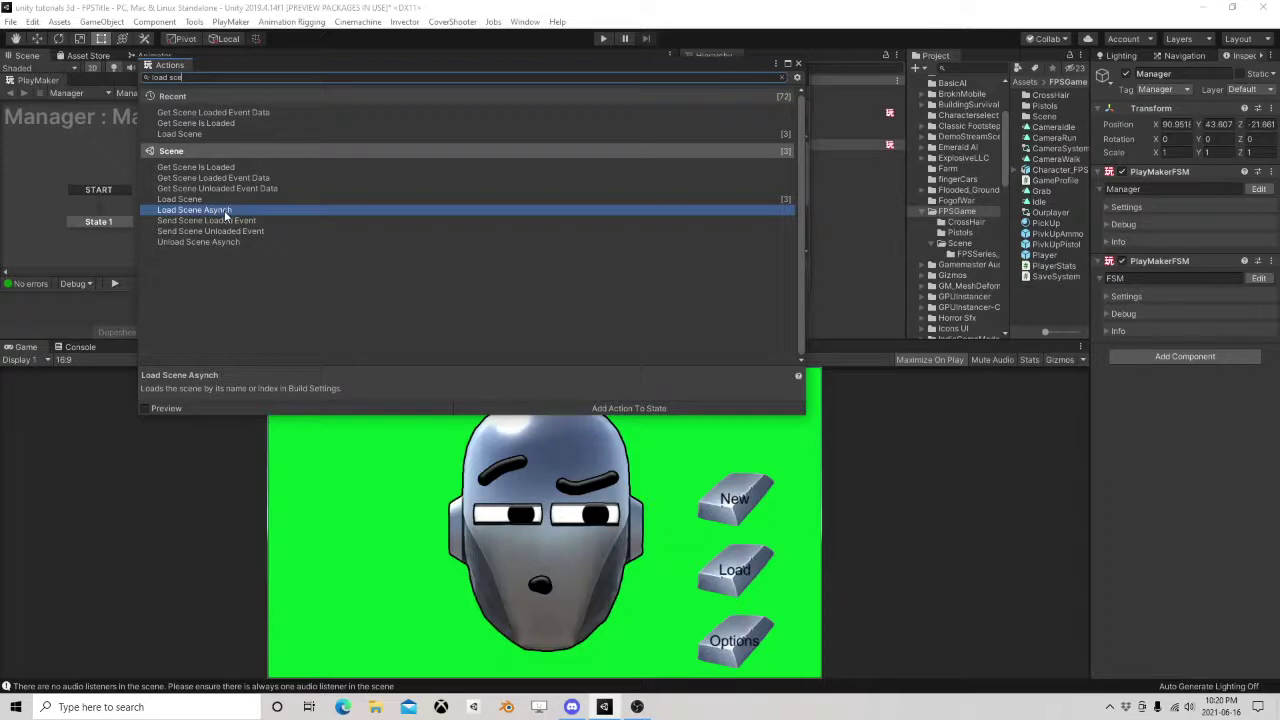
double_click(225, 210)
click(797, 63)
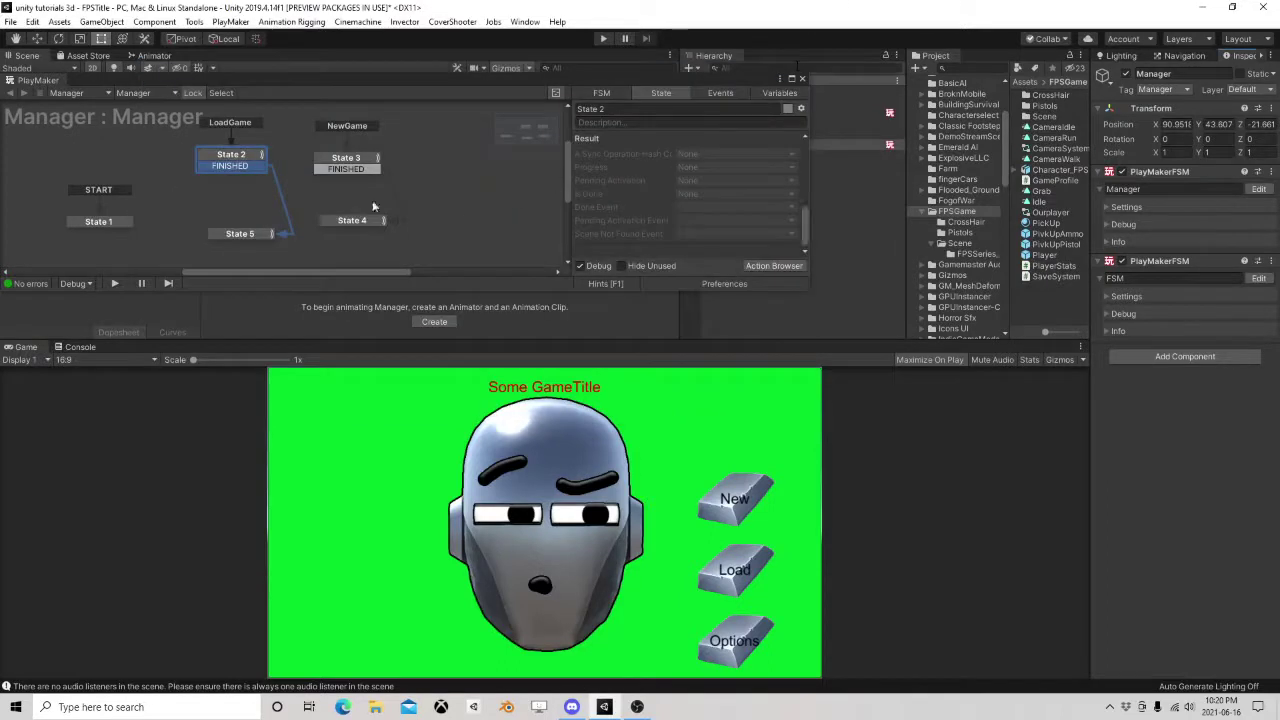
Set State 2's Load Scene Asynch to scene index 1 with Allow Scene Activation enabled, and make it the state's first action.
scroll(610, 201, up, 3)
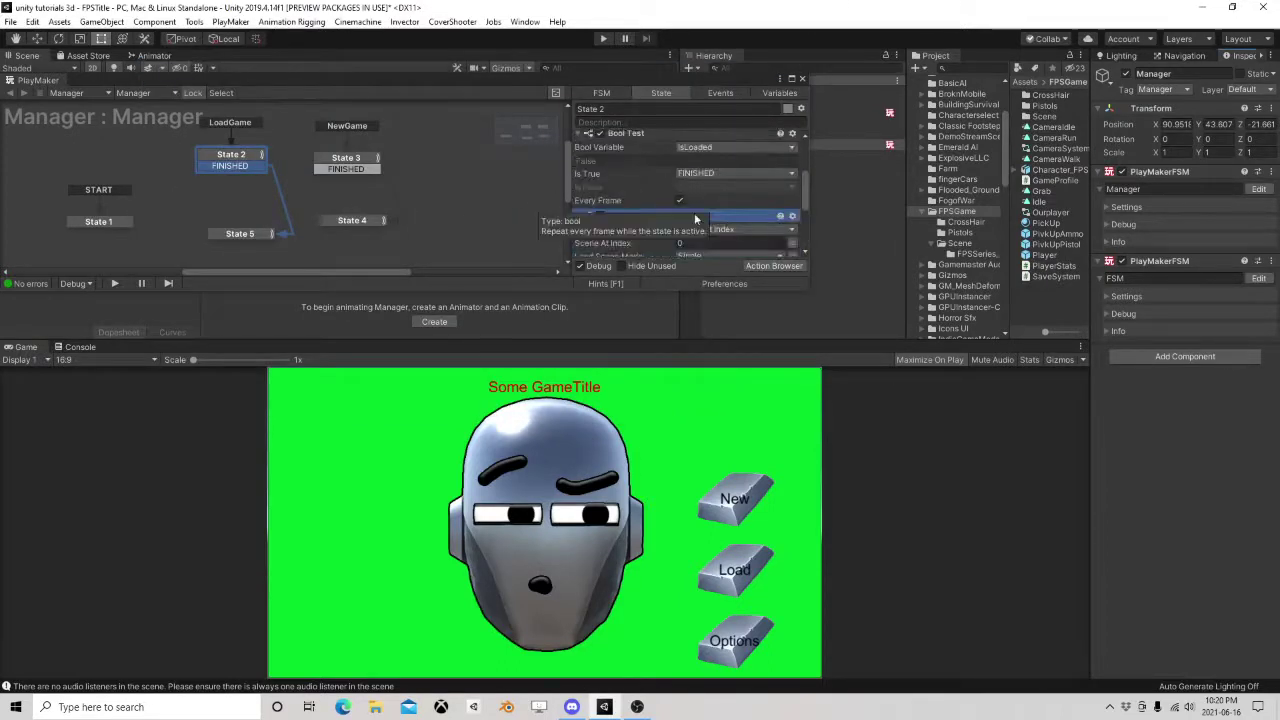
click(713, 163)
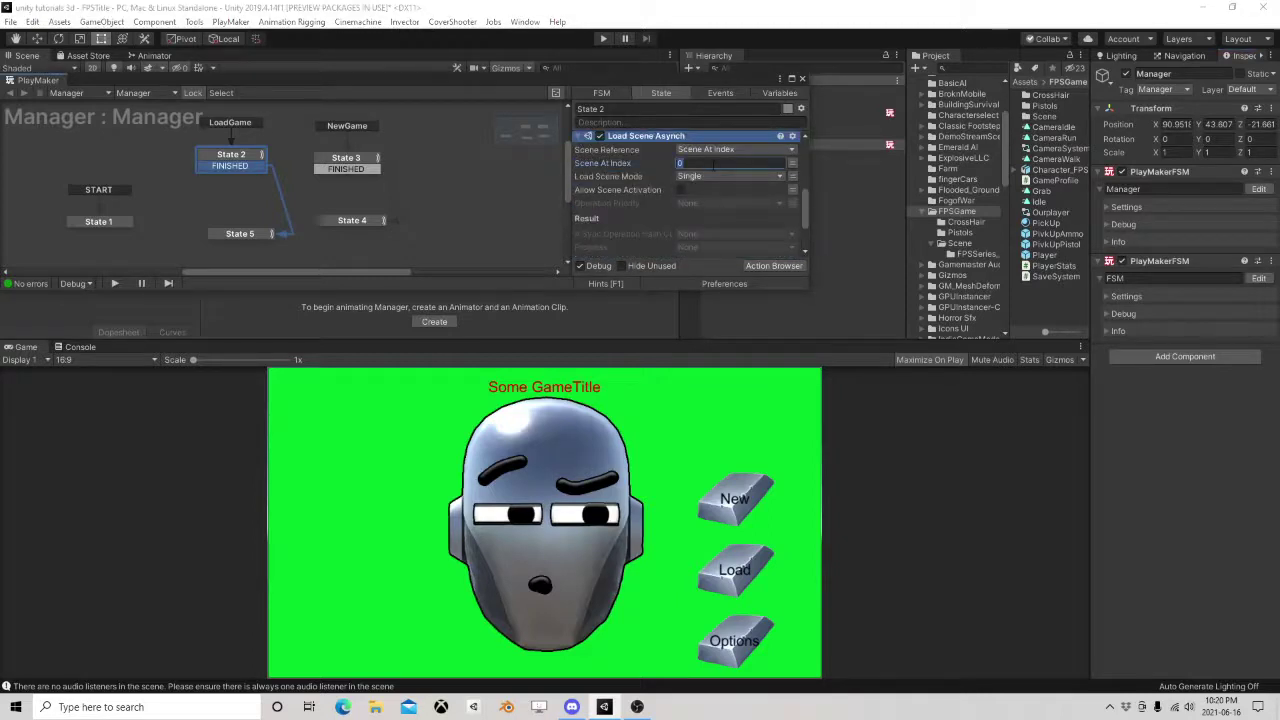
text(1)
click(681, 189)
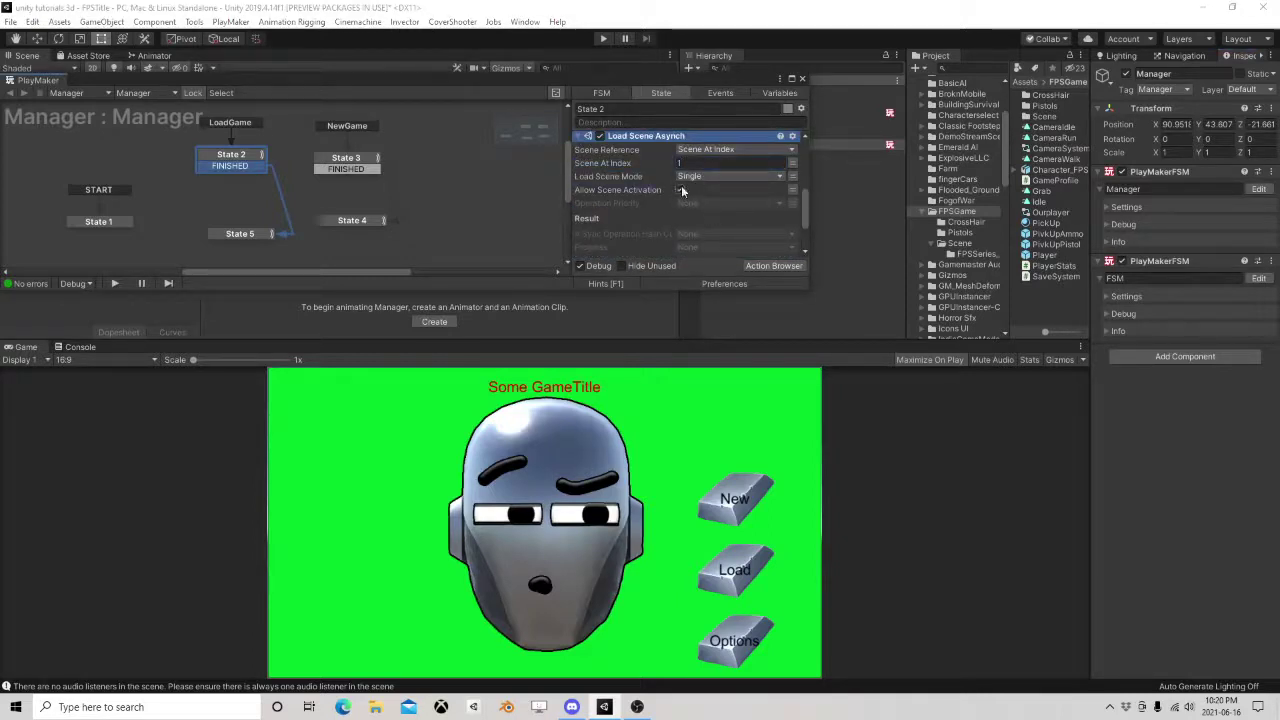
scroll(644, 177, up, 2)
right_click(640, 178)
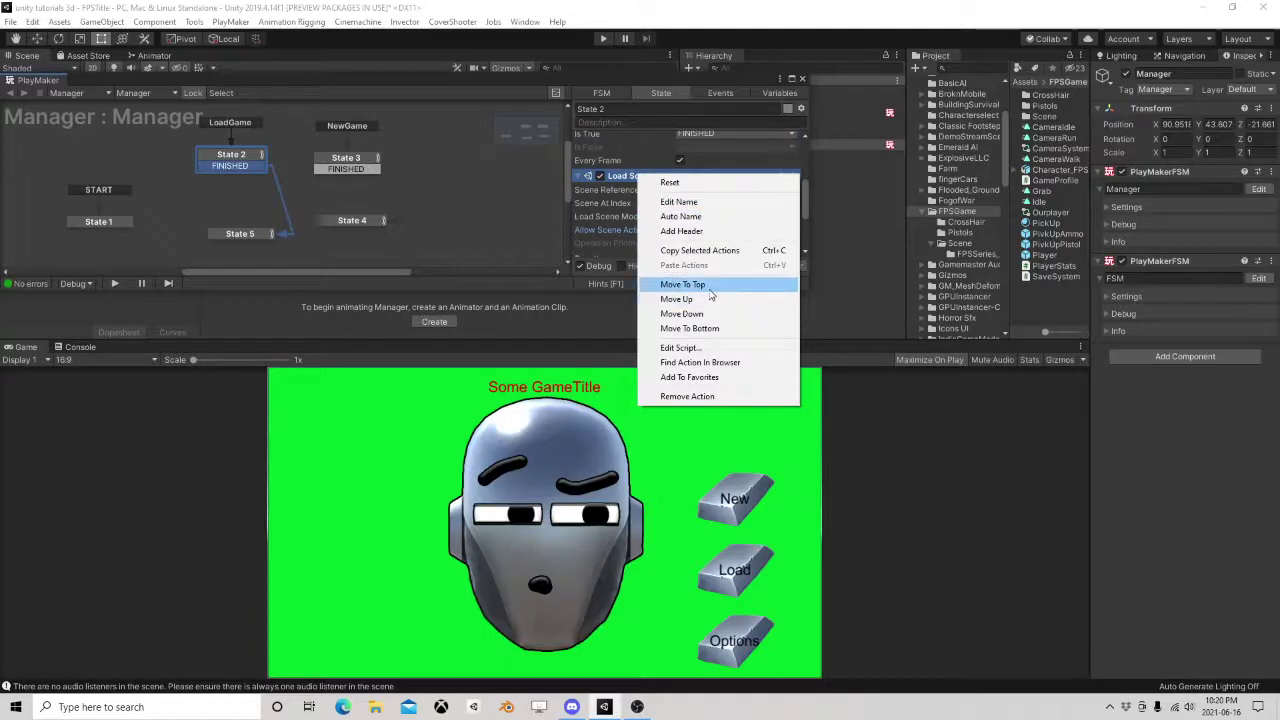
click(737, 286)
Remove the old Load Scene action from State 2 and set Load Scene Asynch's Done Event to FINISHED.
scroll(645, 214, down, 3)
click(643, 212)
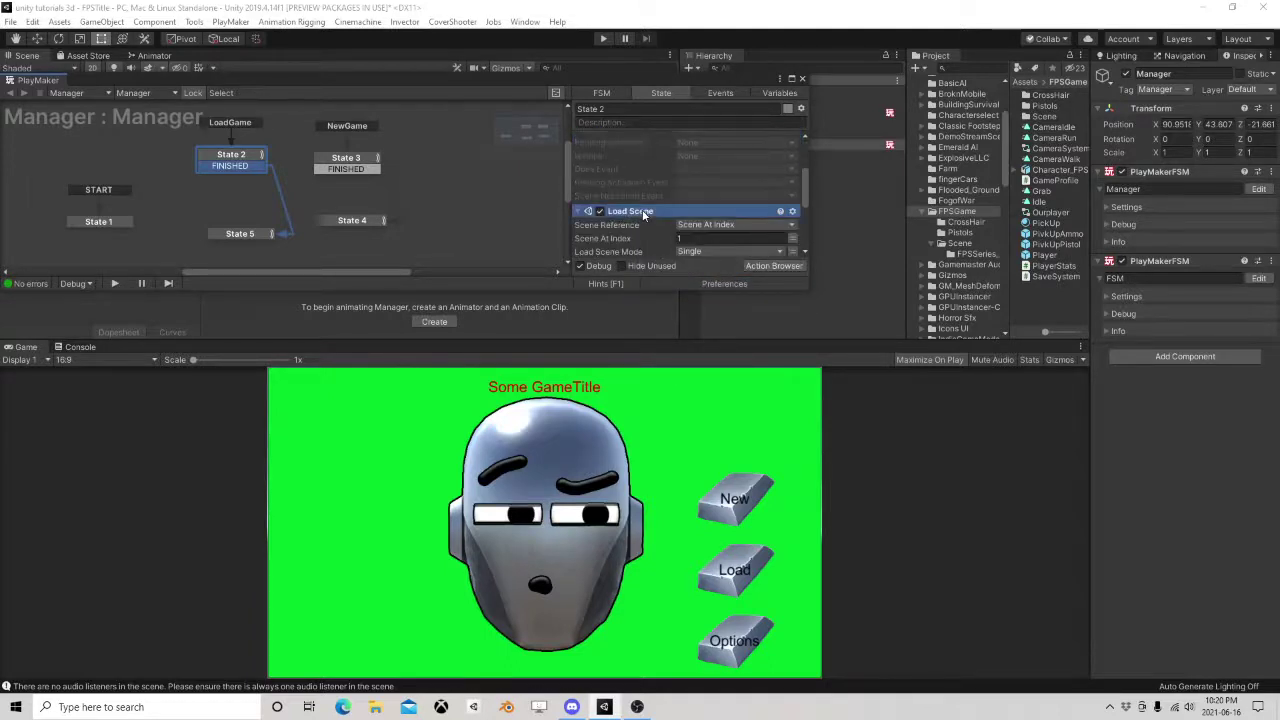
scroll(660, 200, down, 3)
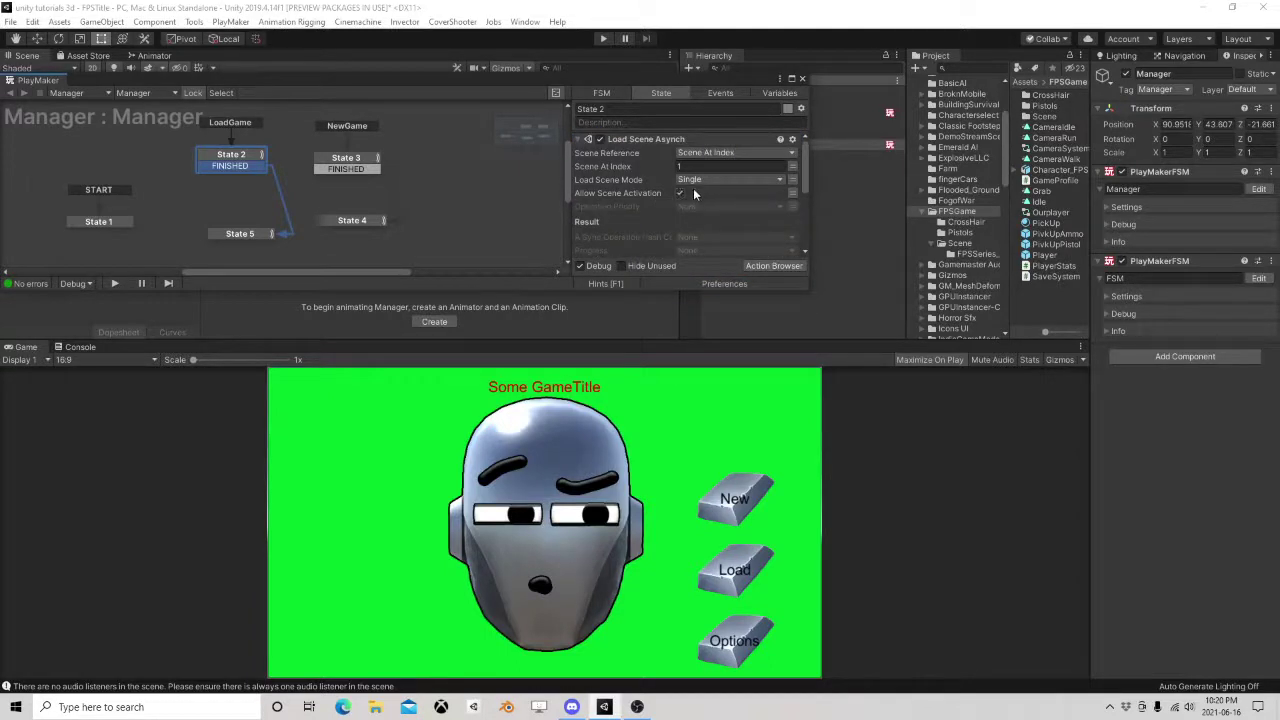
scroll(706, 212, down, 1)
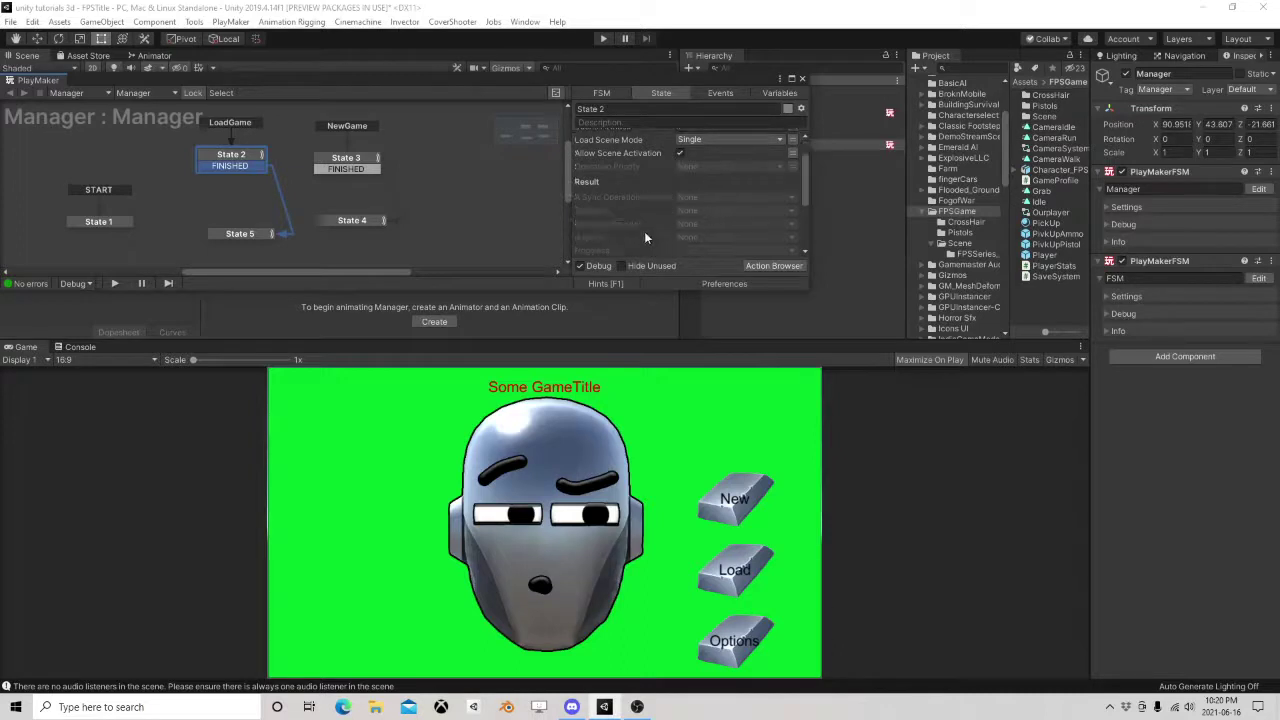
scroll(620, 230, down, 1)
click(708, 212)
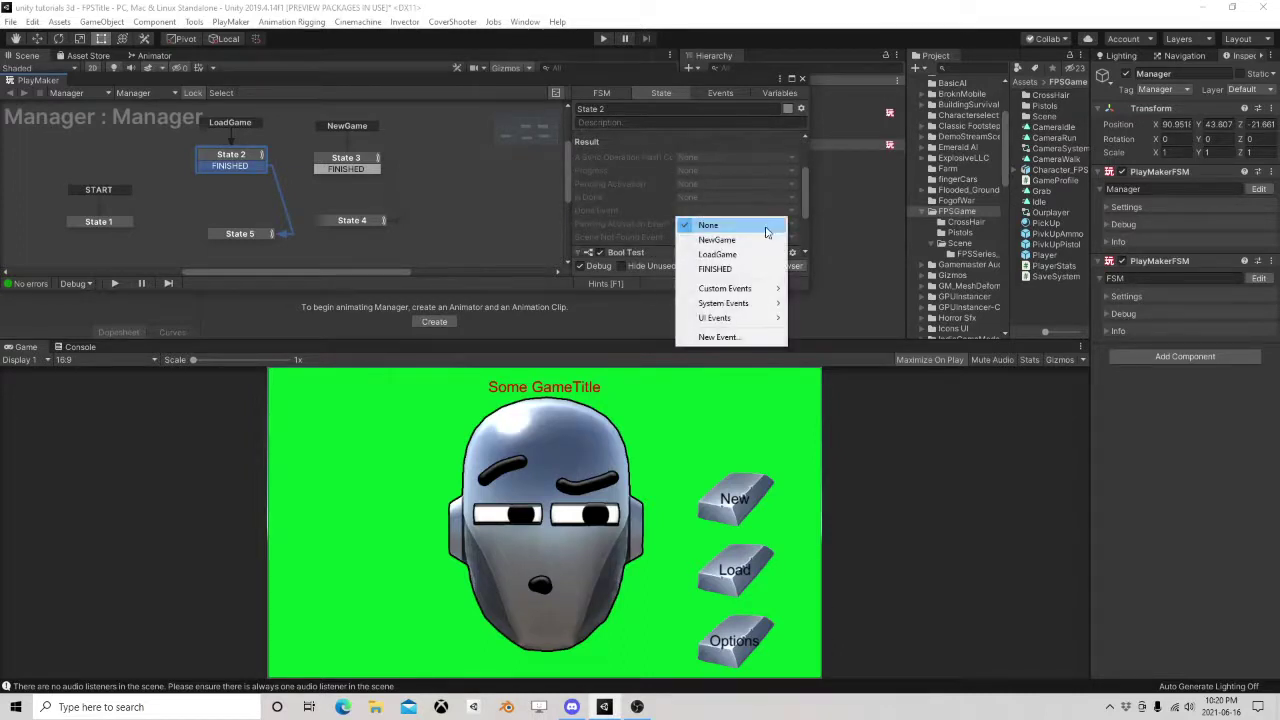
click(718, 268)
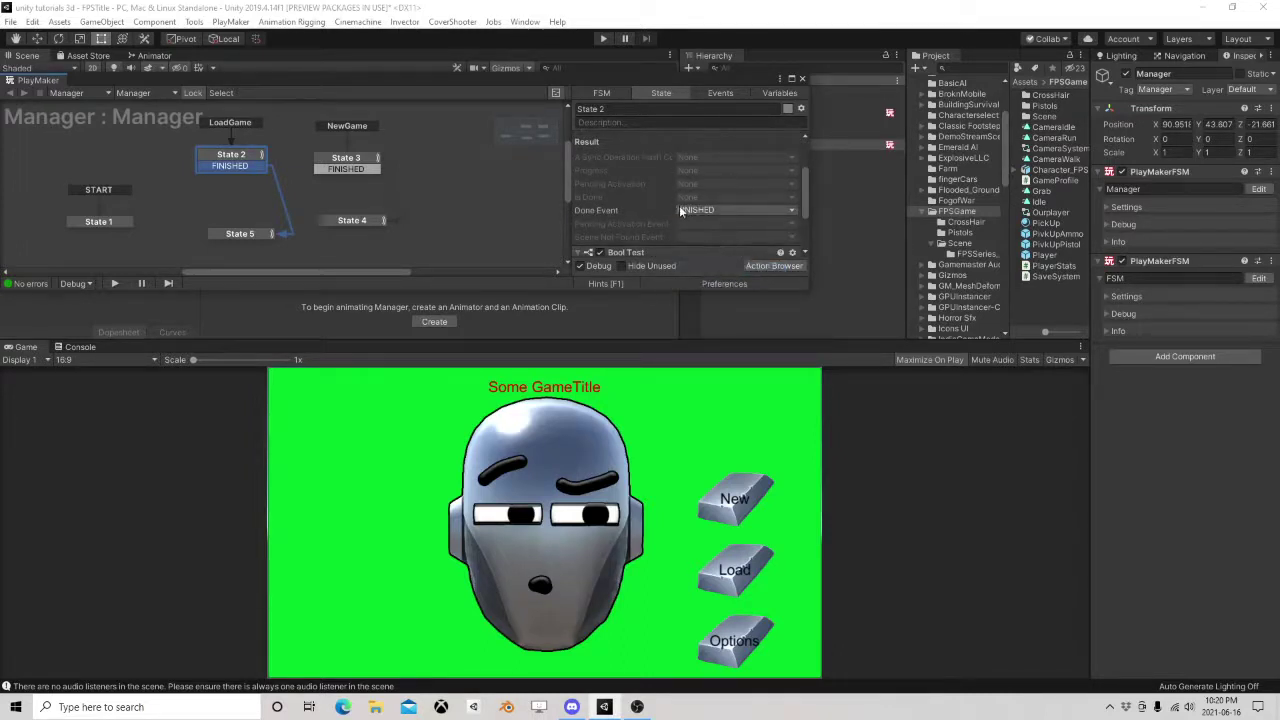
Play-test loading the saved game from the title screen with the Manager FSM in view, open the pause menu, and stop the play-test.
key(ctrl+p)
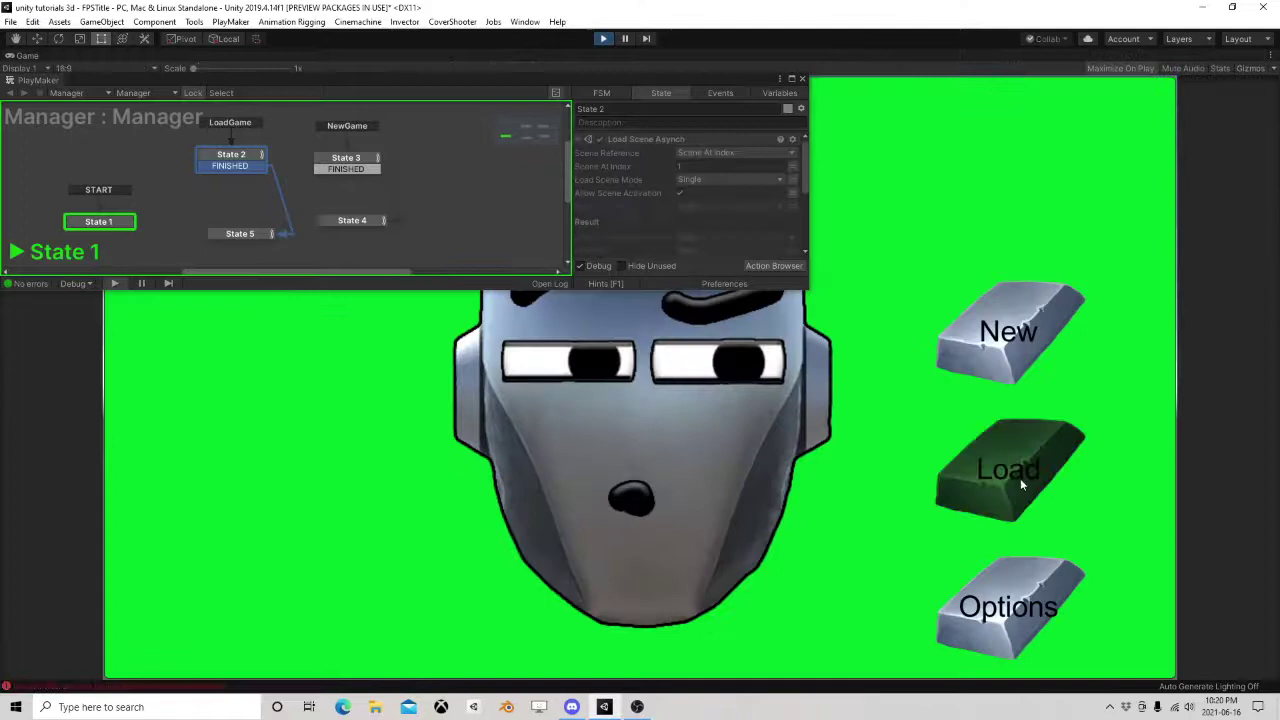
click(1020, 478)
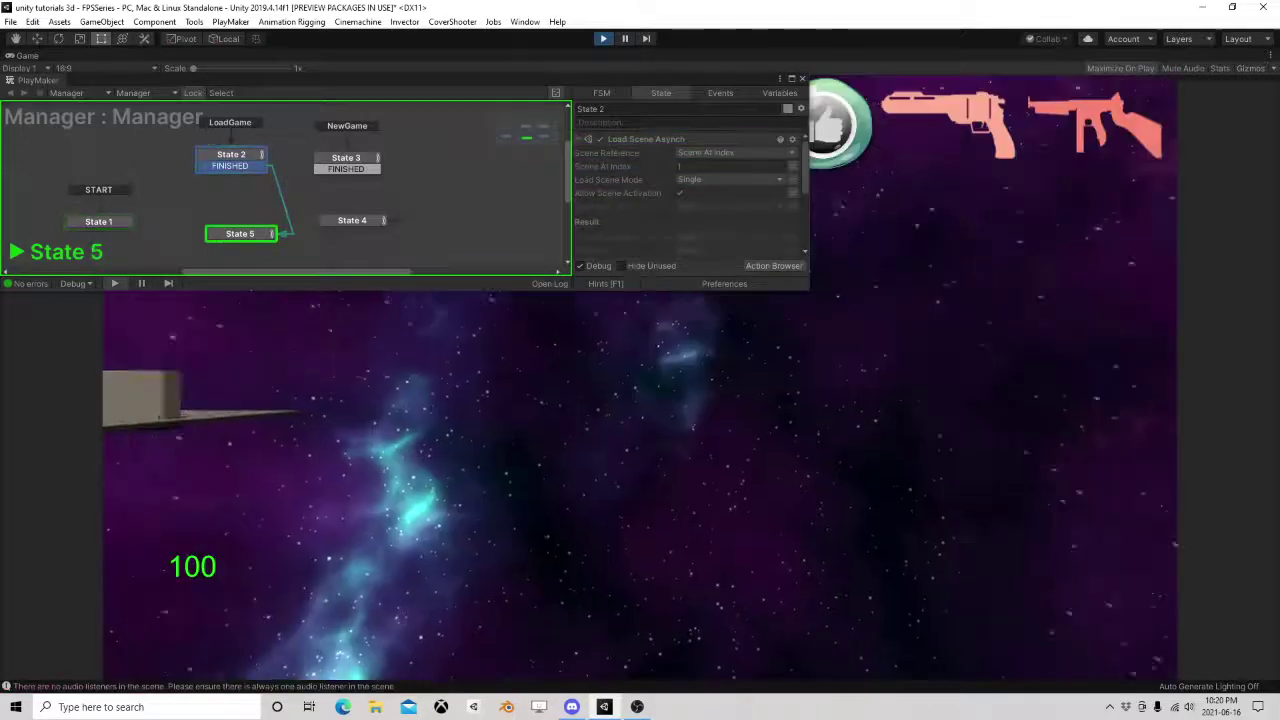
key(Escape)
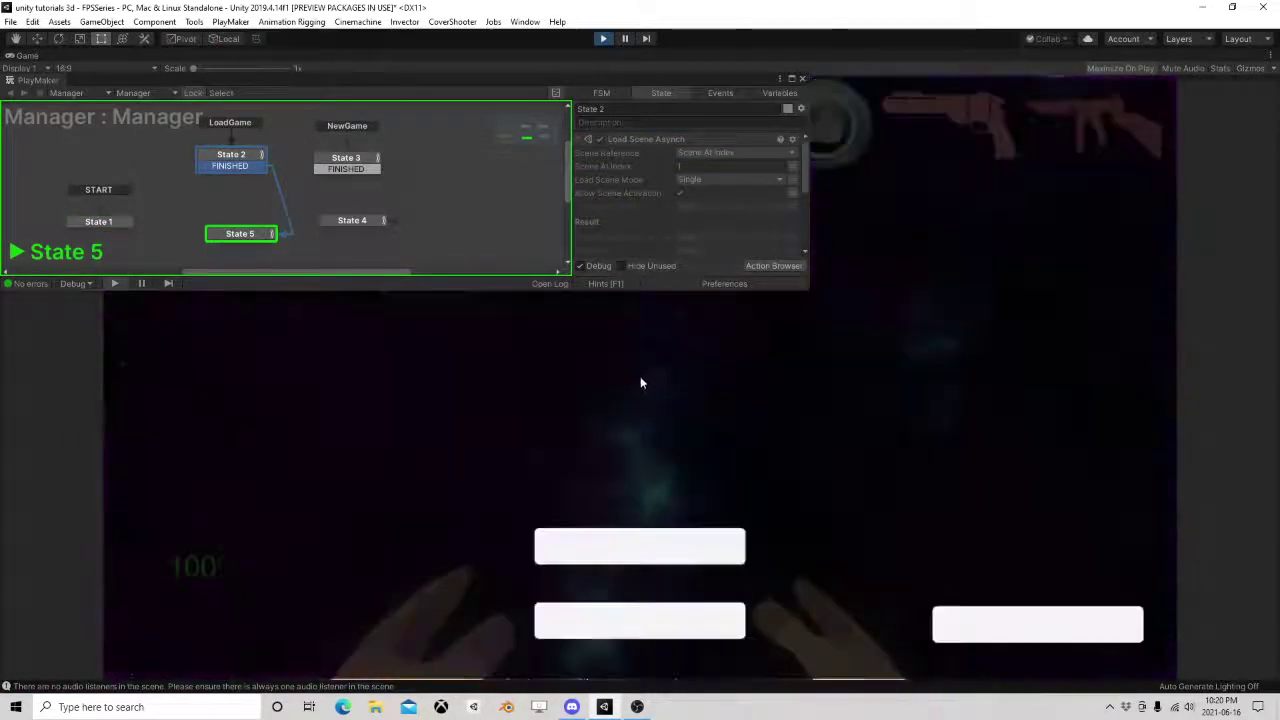
click(601, 39)
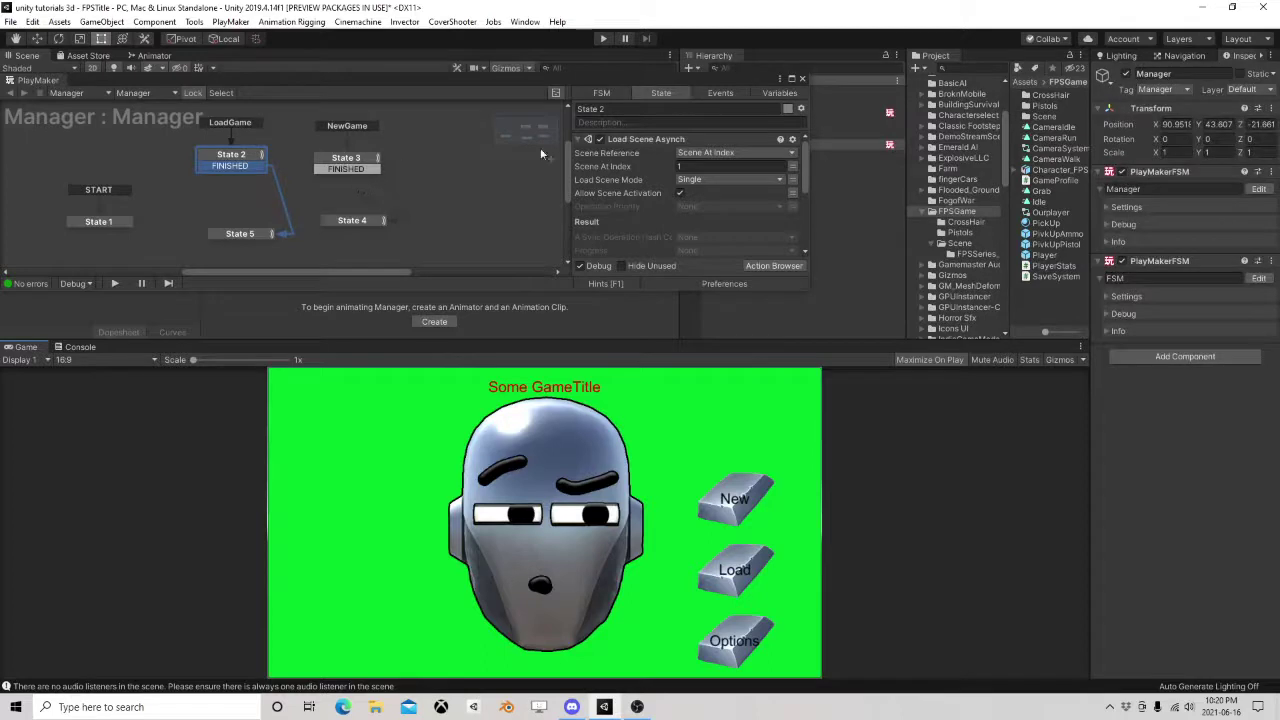
Copy State 2's Load Scene Asynch action and paste it over the Load Scene action in State 3.
click(620, 139)
right_click(624, 139)
click(680, 214)
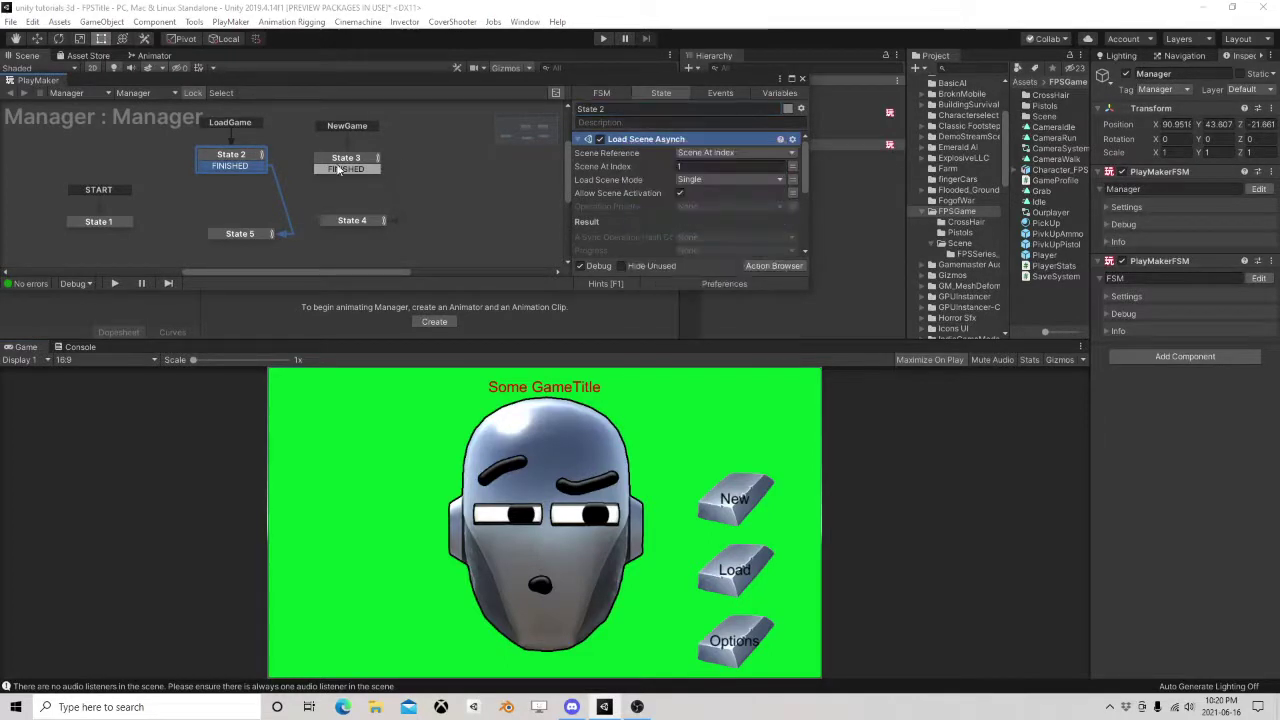
click(340, 168)
right_click(636, 140)
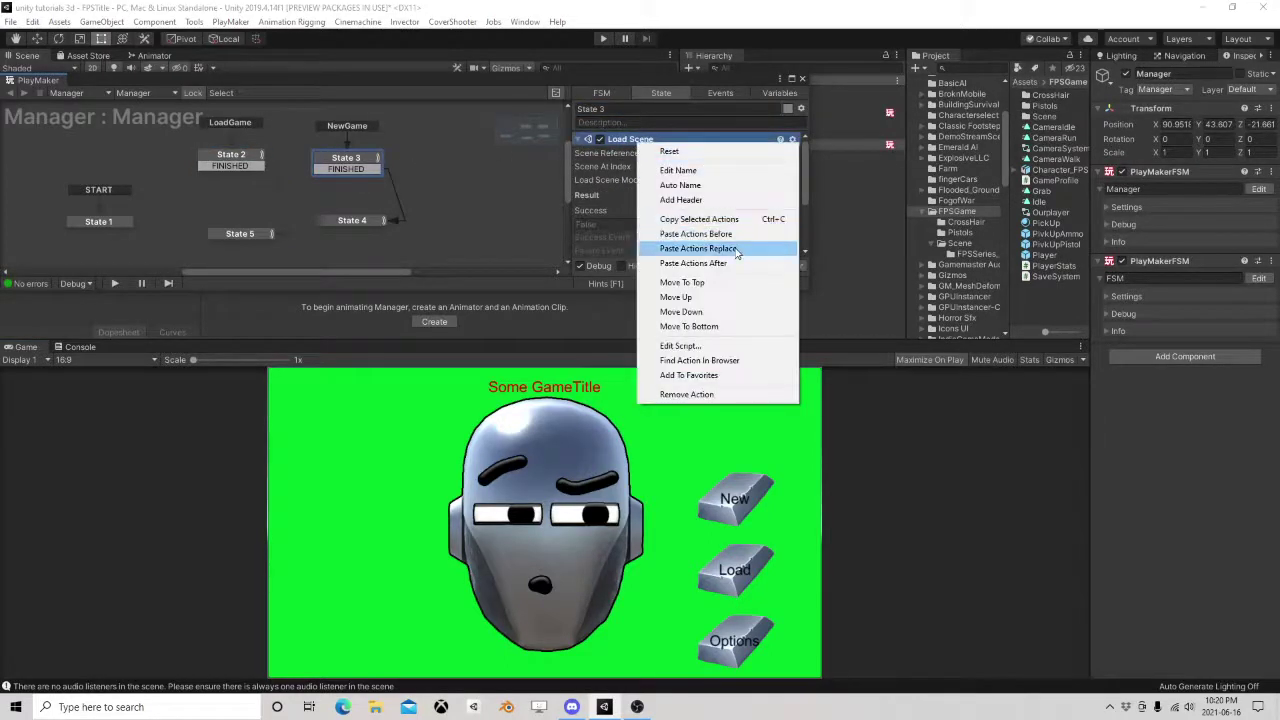
click(737, 249)
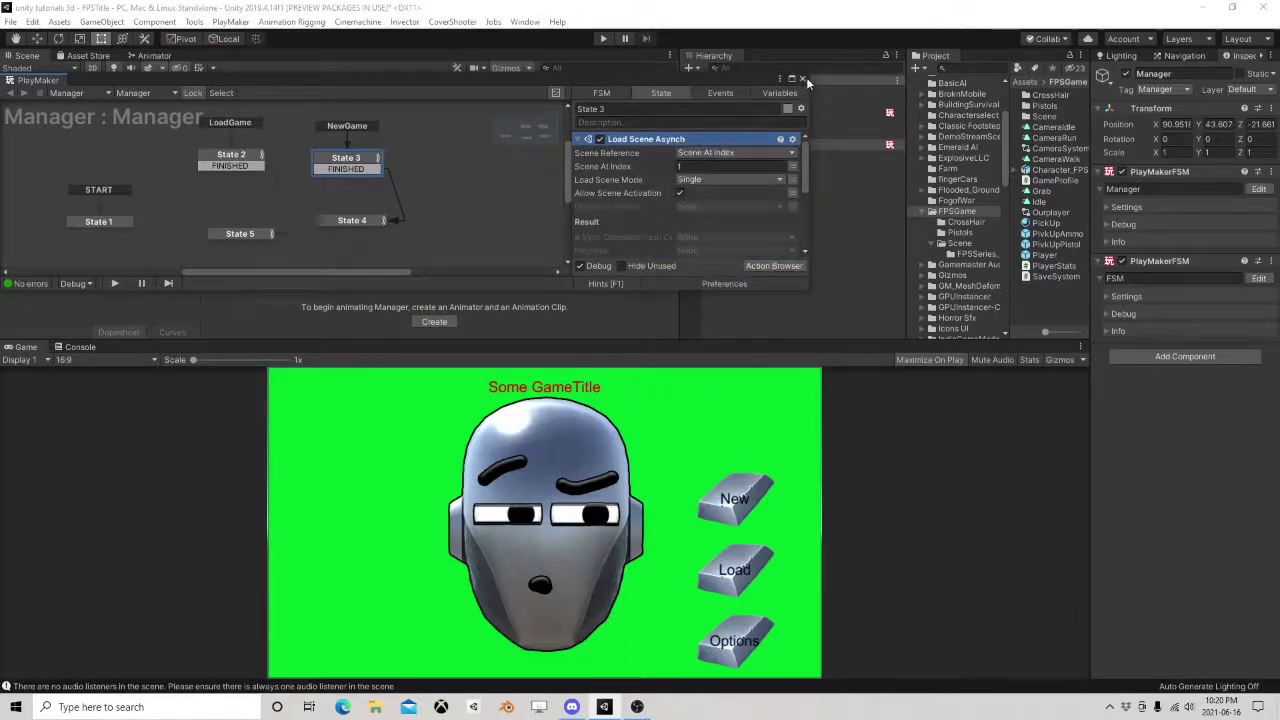
Close the FSM editor and play-test a new game from the title screen, walking the player around the platform.
click(802, 78)
click(603, 38)
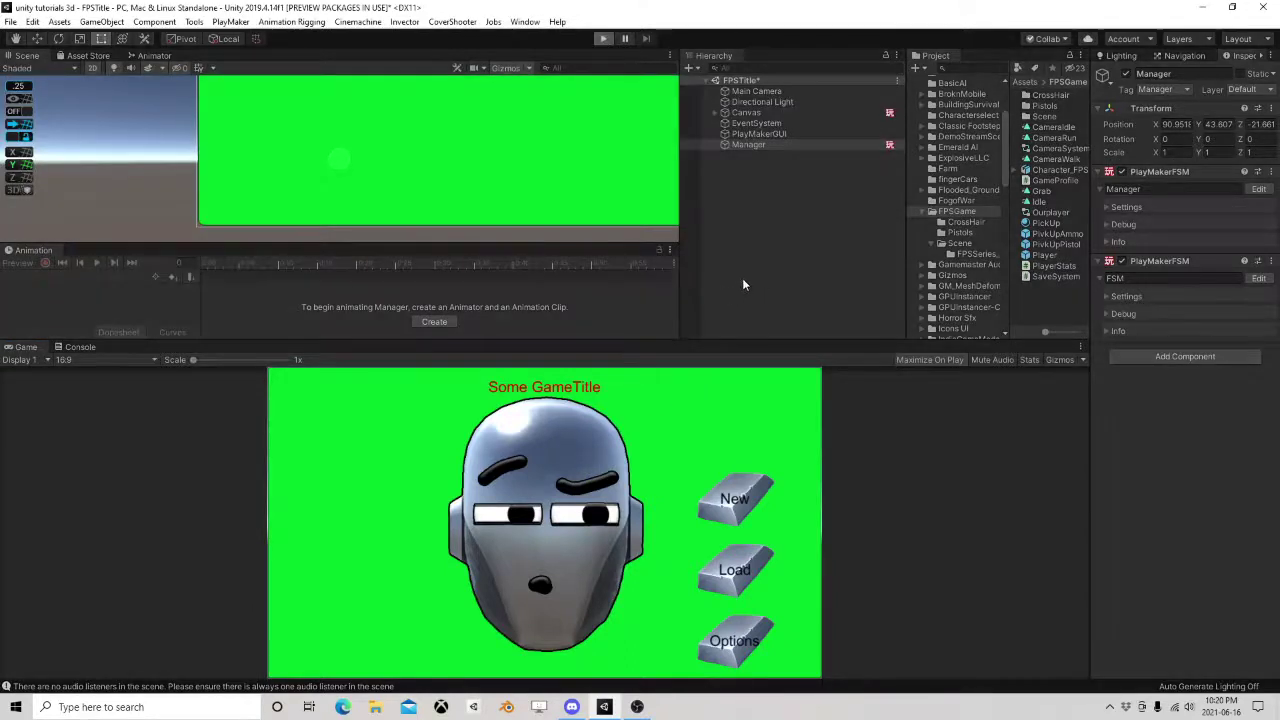
key(shift+space)
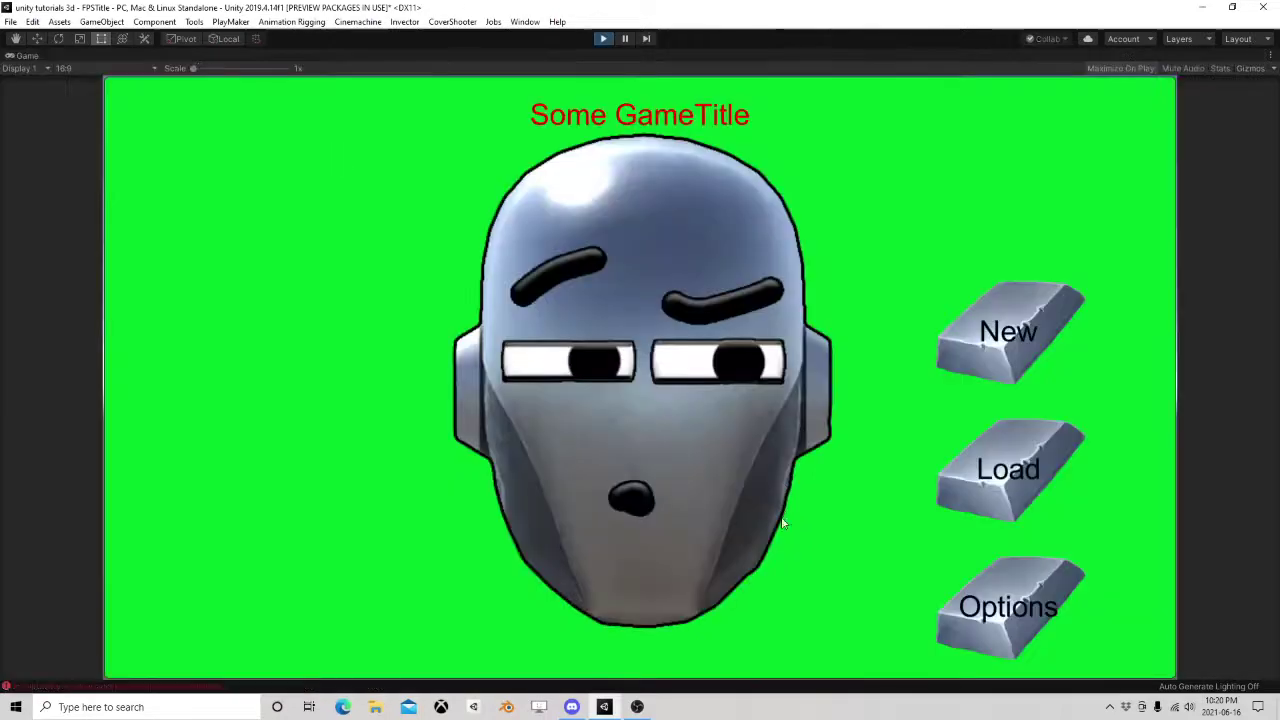
click(1012, 330)
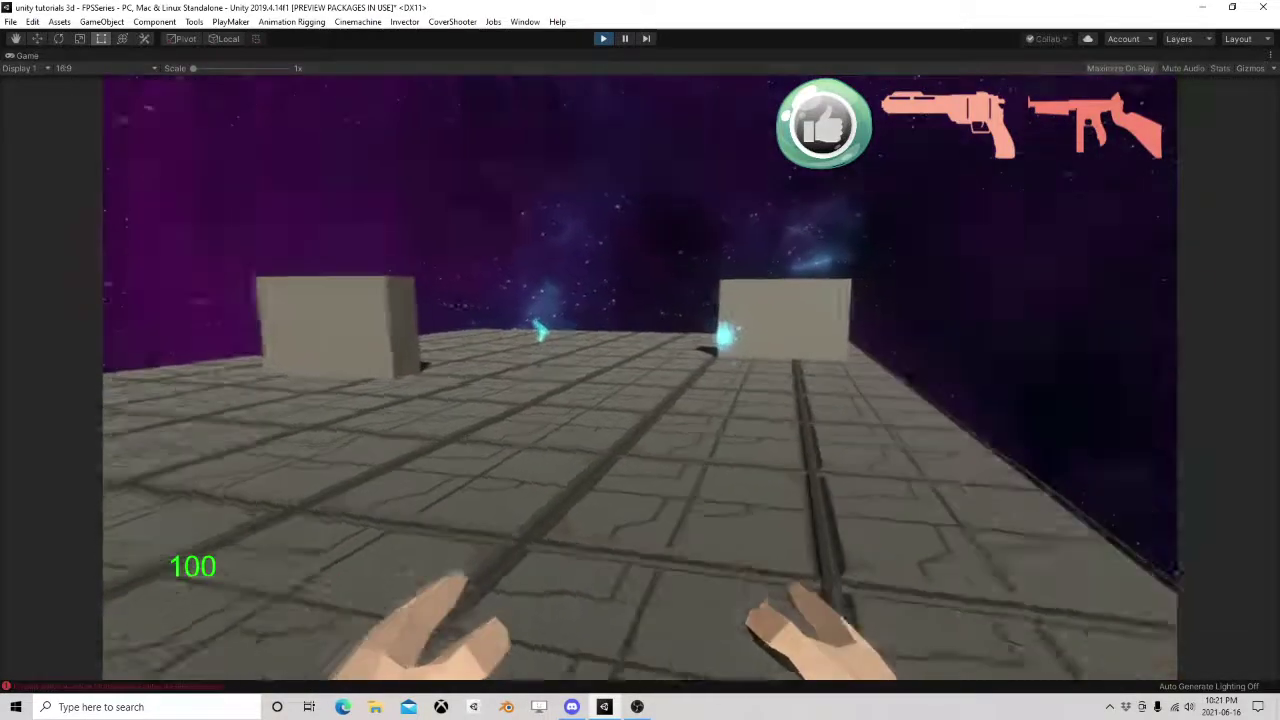
key(w)
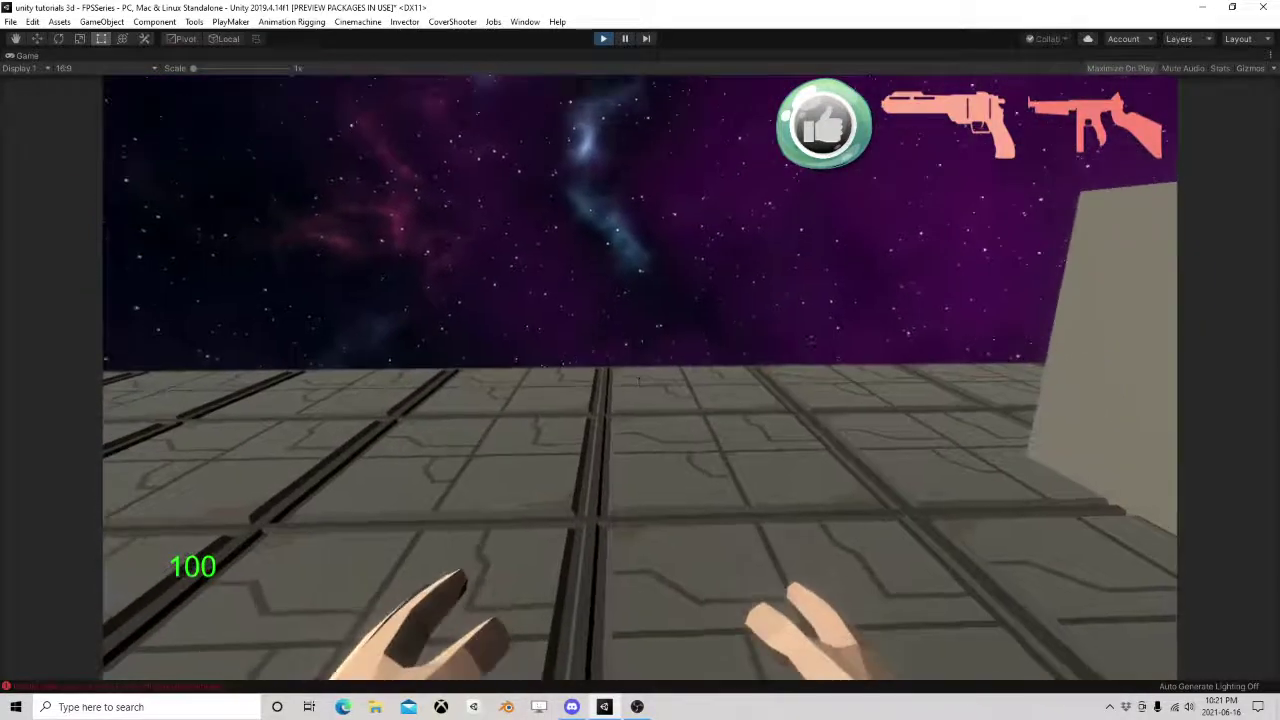
Return to the title screen through the pause menu, load the saved game, and open its pause menu.
key(Escape)
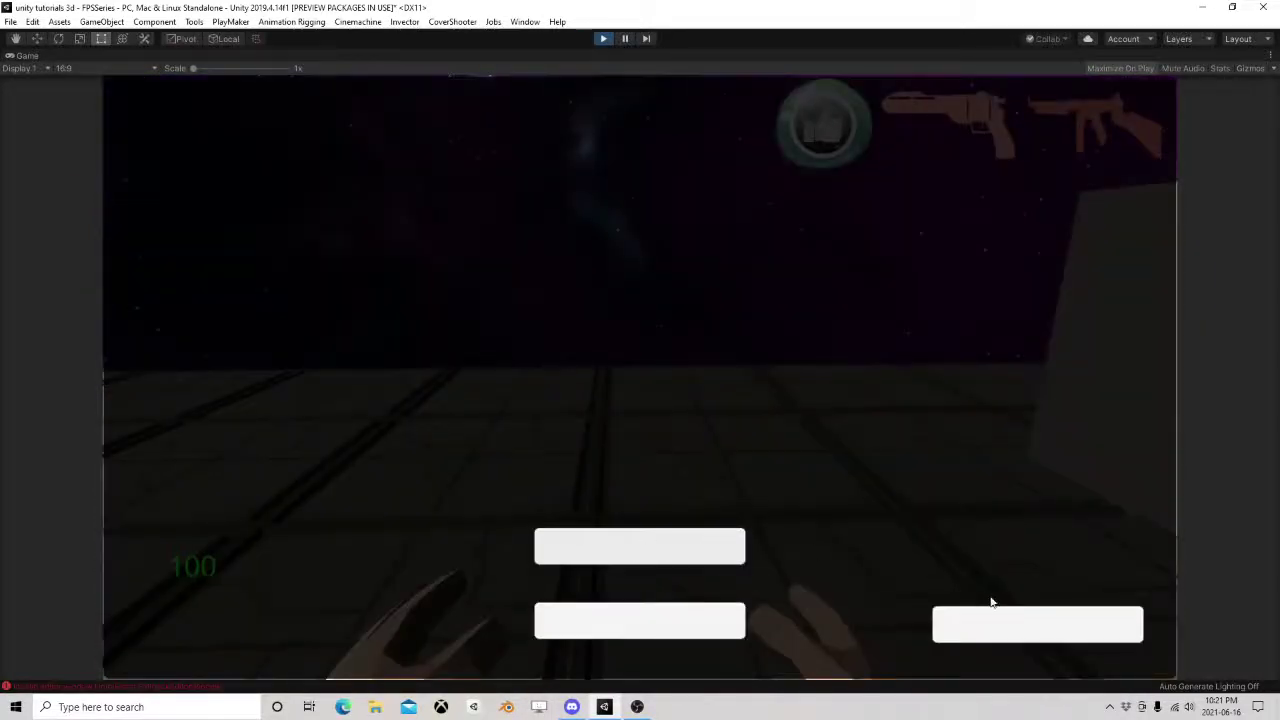
click(971, 629)
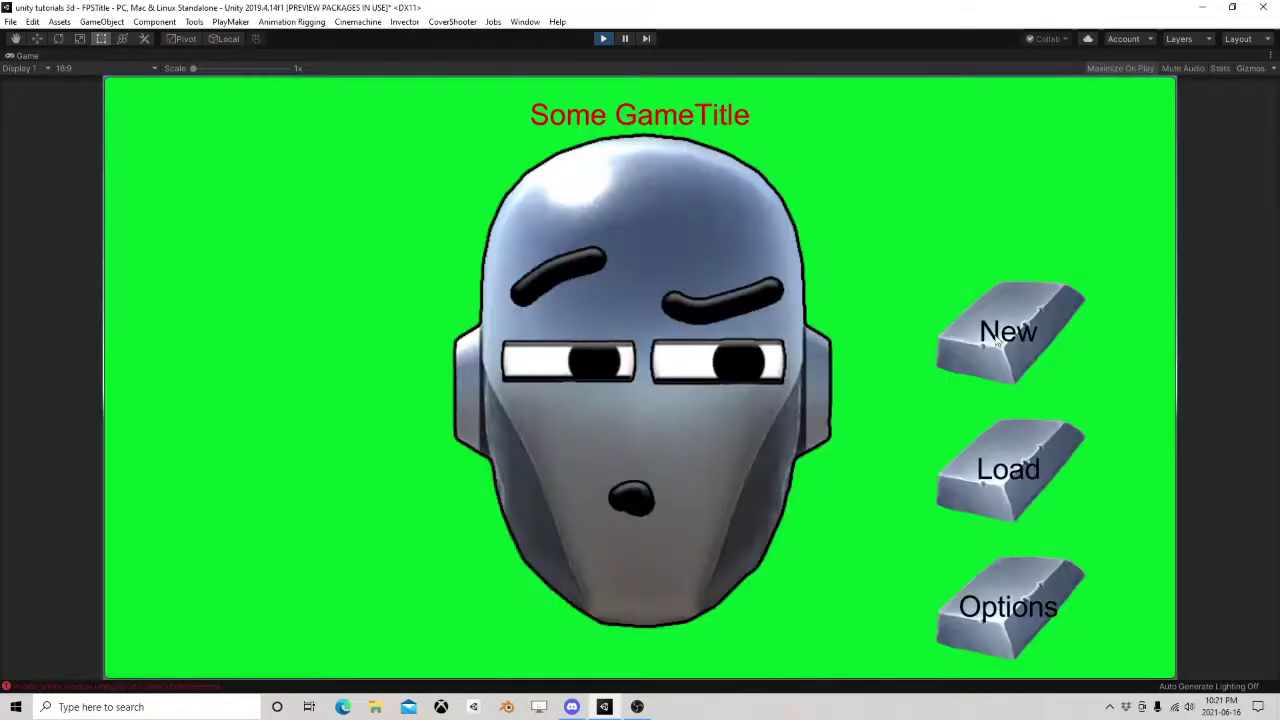
click(1005, 470)
key(Escape)
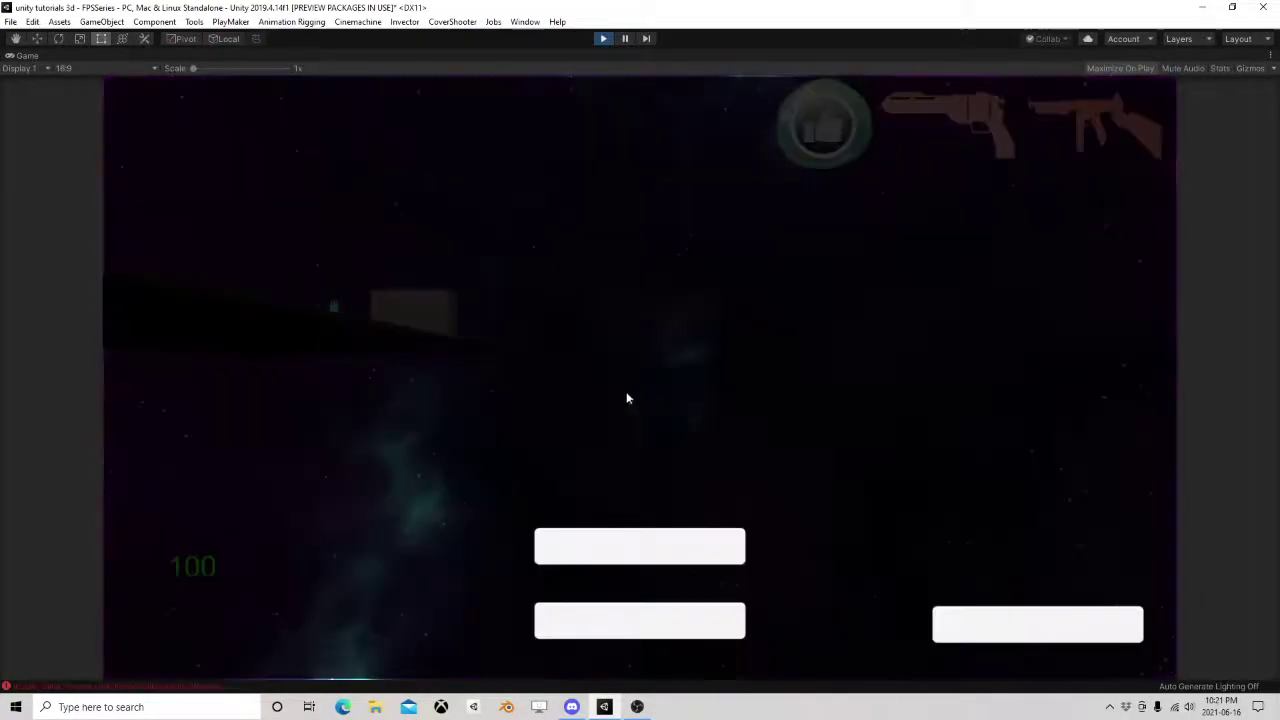
Pause the play-test and examine the active state in the Player(Clone)'s Stats FSM, then close the FSM editor.
click(626, 40)
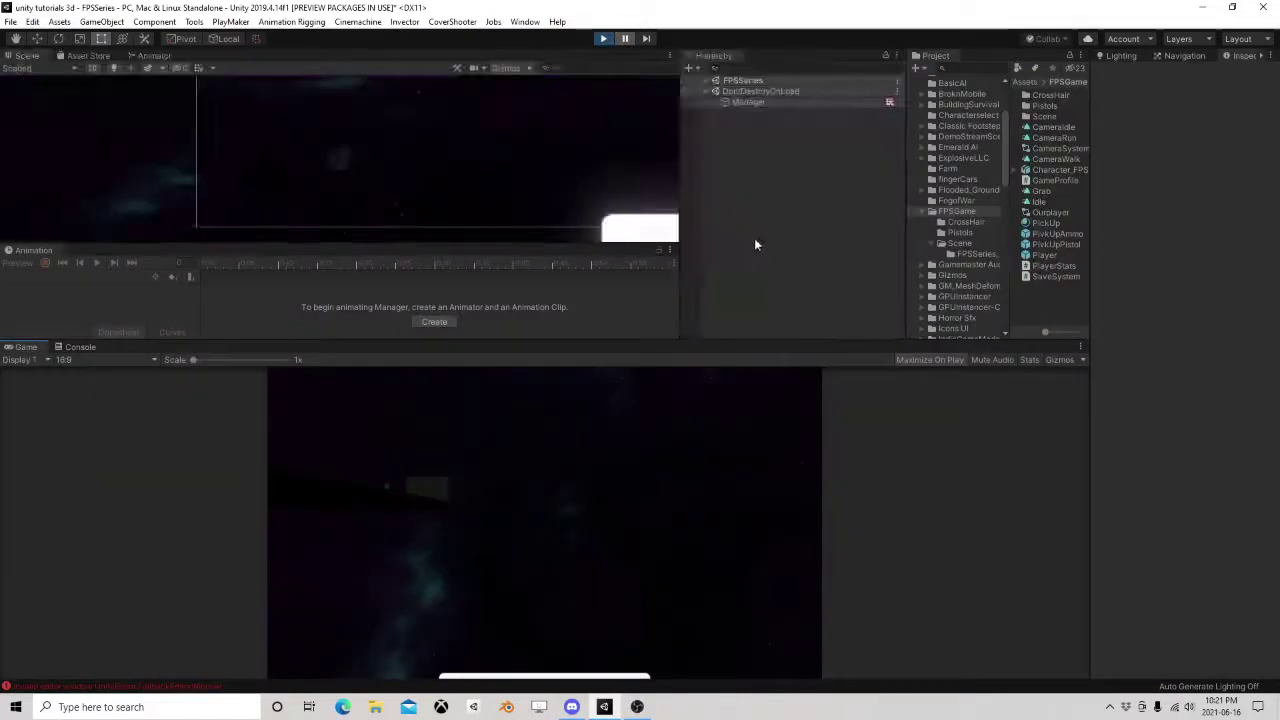
click(704, 80)
click(757, 166)
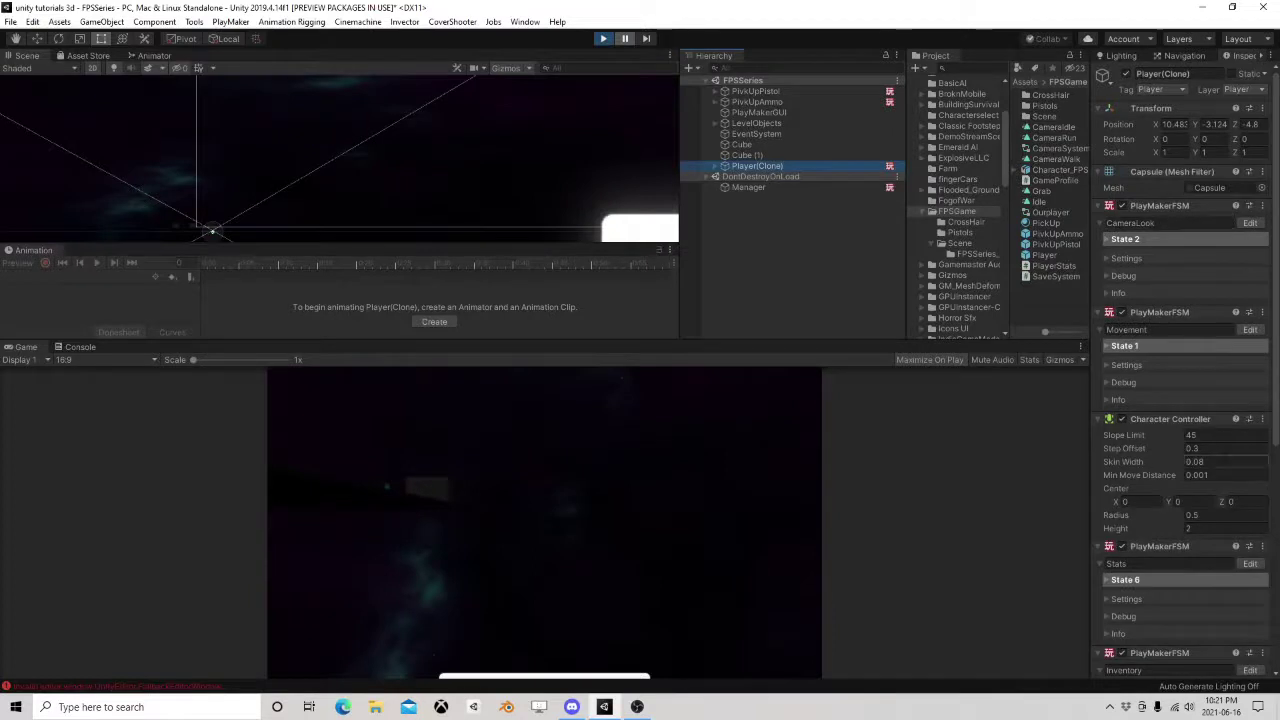
scroll(1206, 410, down, 3)
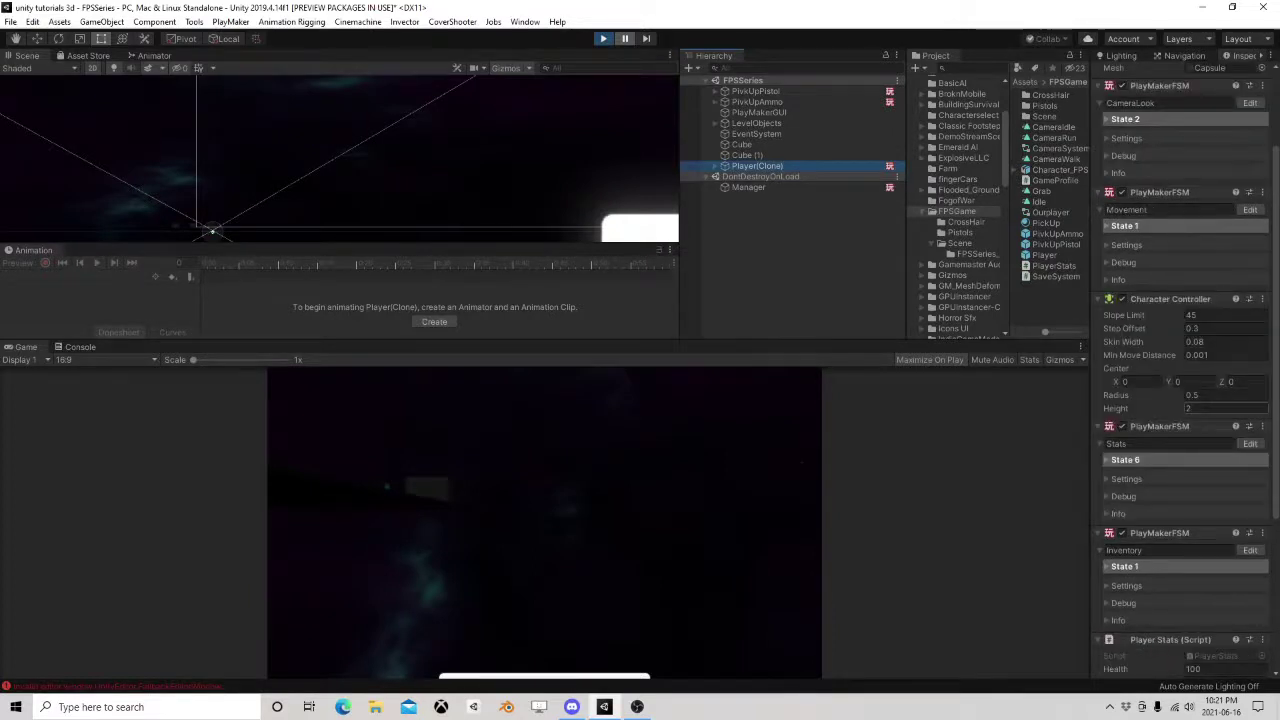
click(1250, 443)
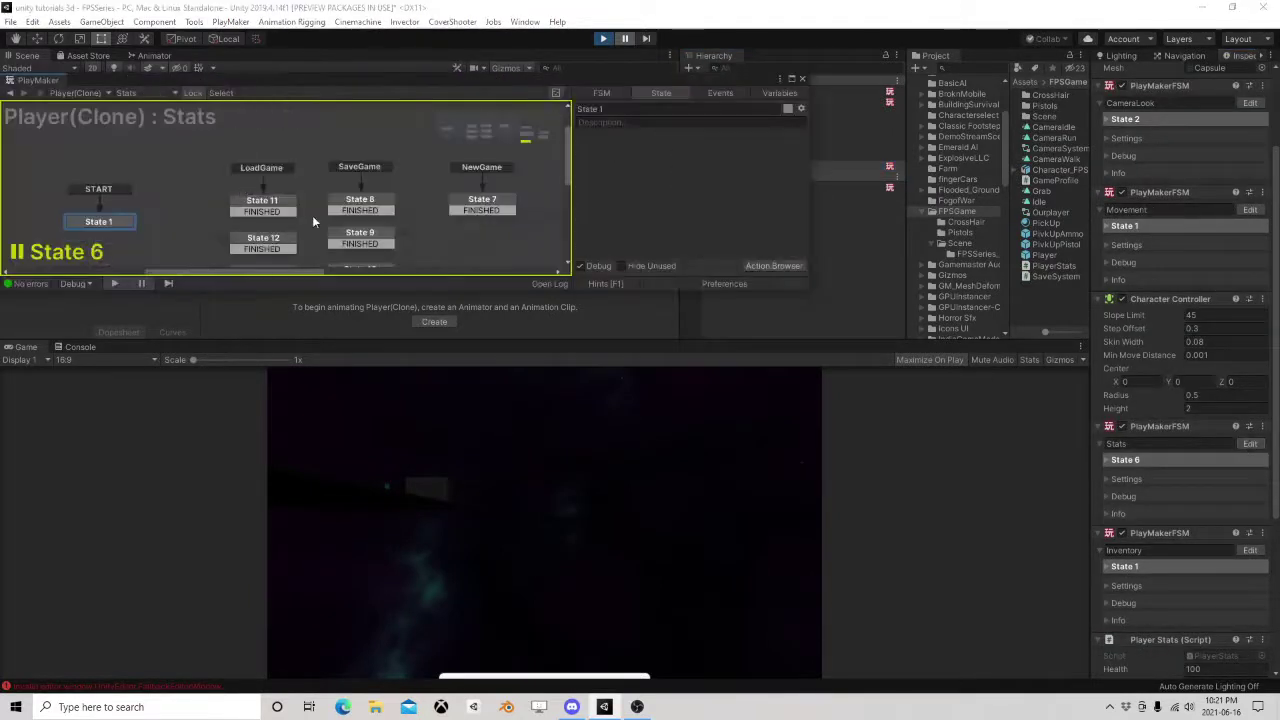
scroll(316, 222, down, 3)
middle_drag(397, 219, 274, 191)
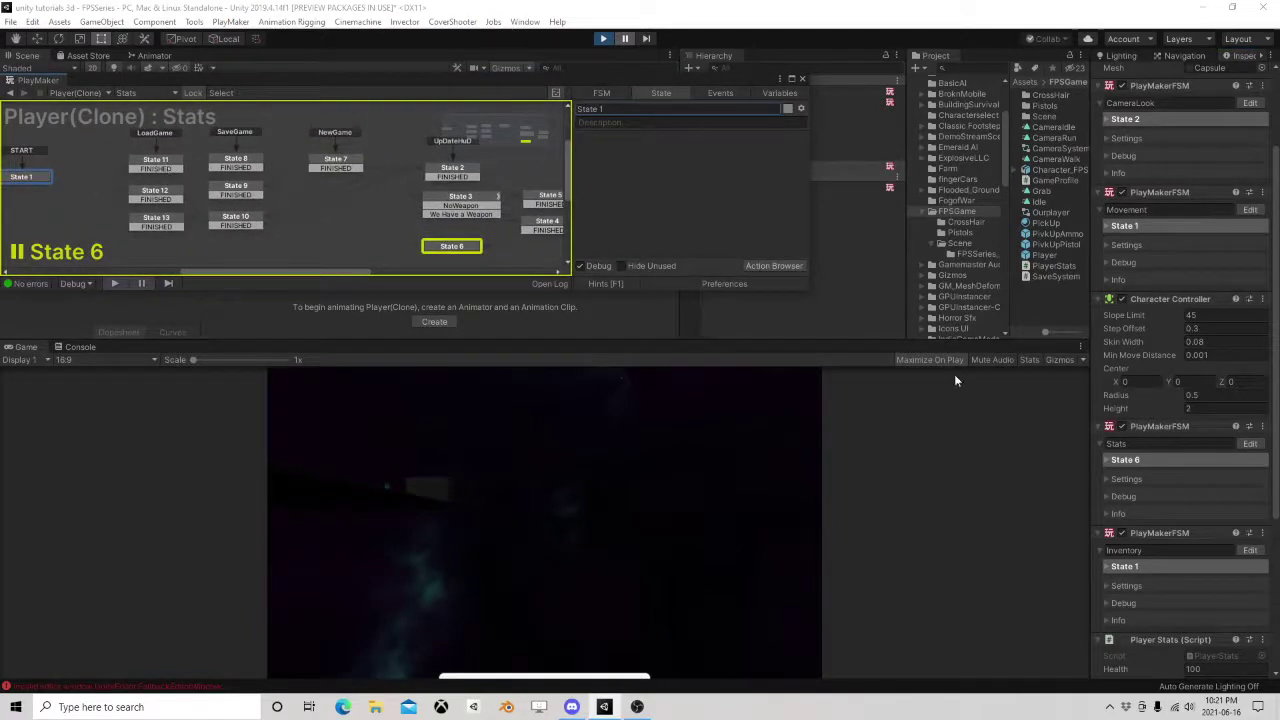
click(803, 80)
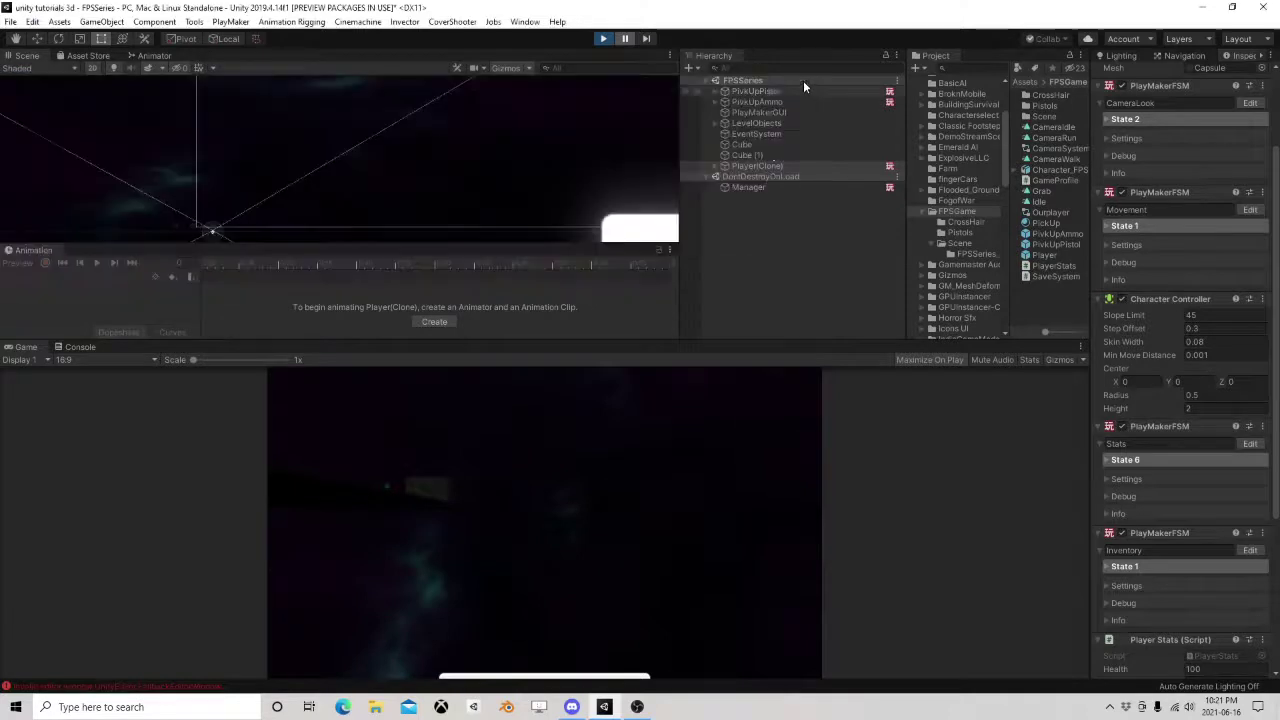
Examine the Create Object and send-event actions in State 5 of the Manager FSM, then close the FSM editor.
click(750, 187)
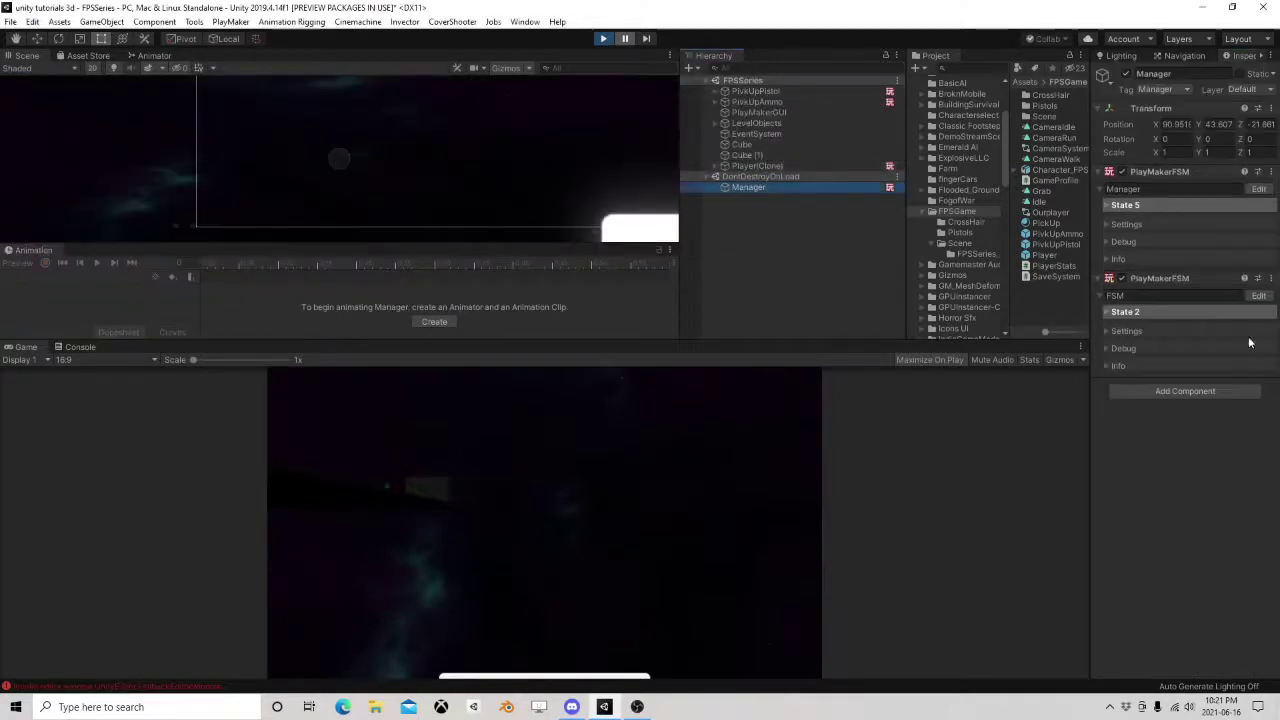
click(1258, 188)
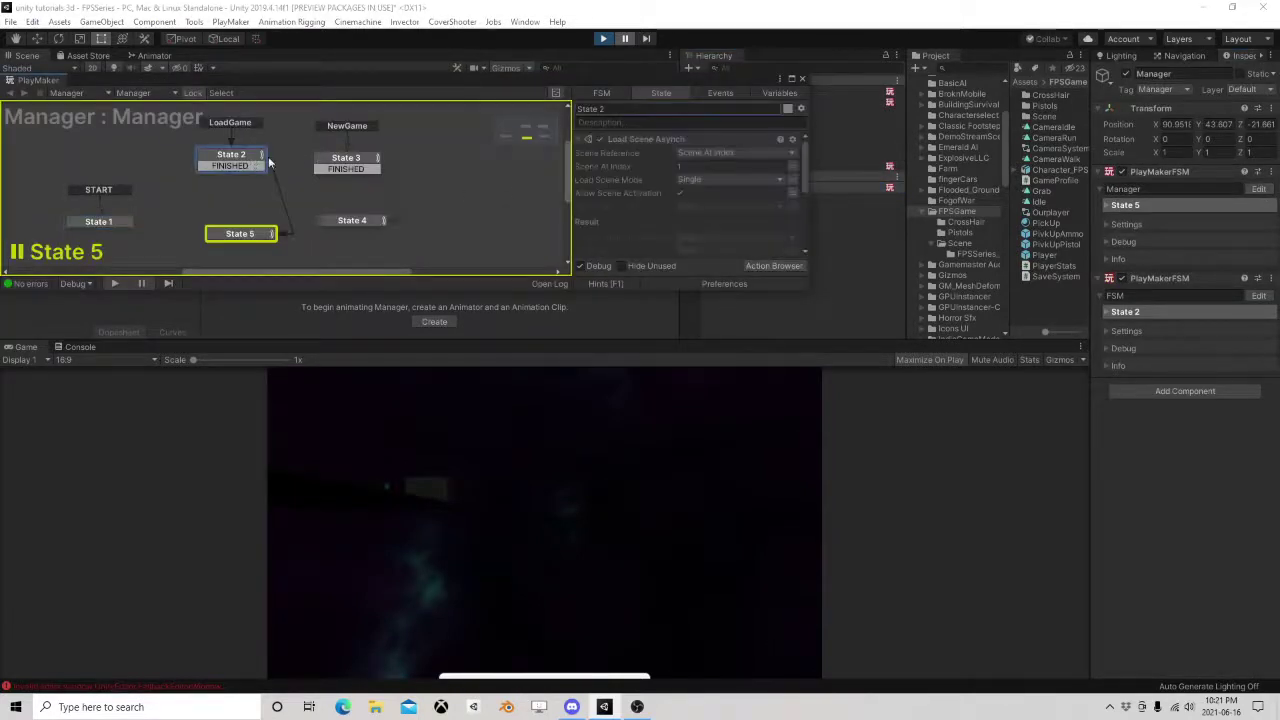
click(241, 234)
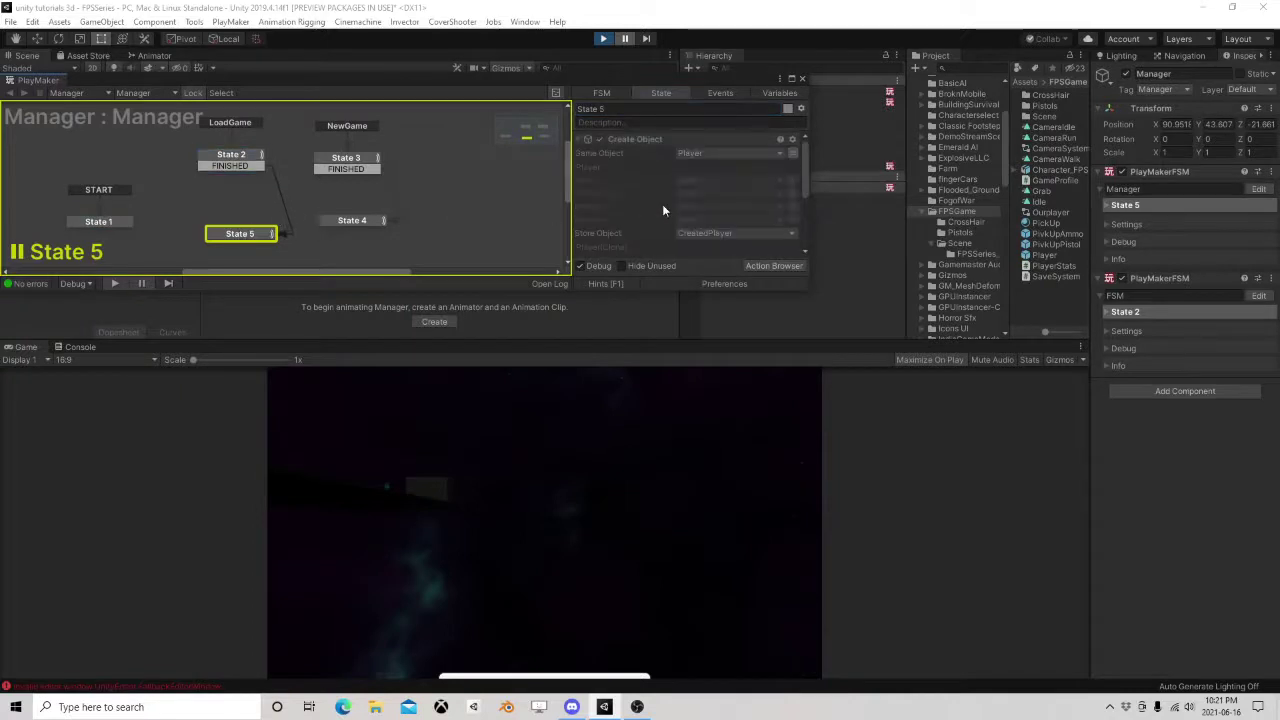
scroll(669, 208, down, 5)
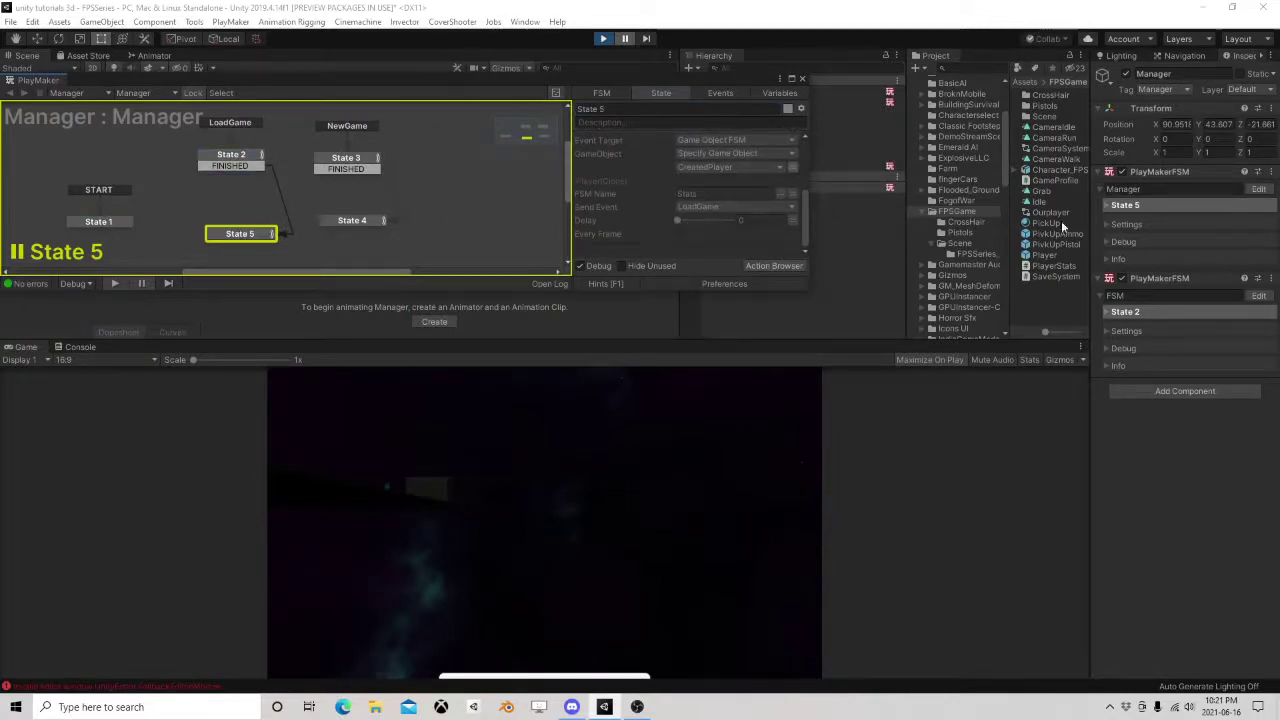
click(802, 79)
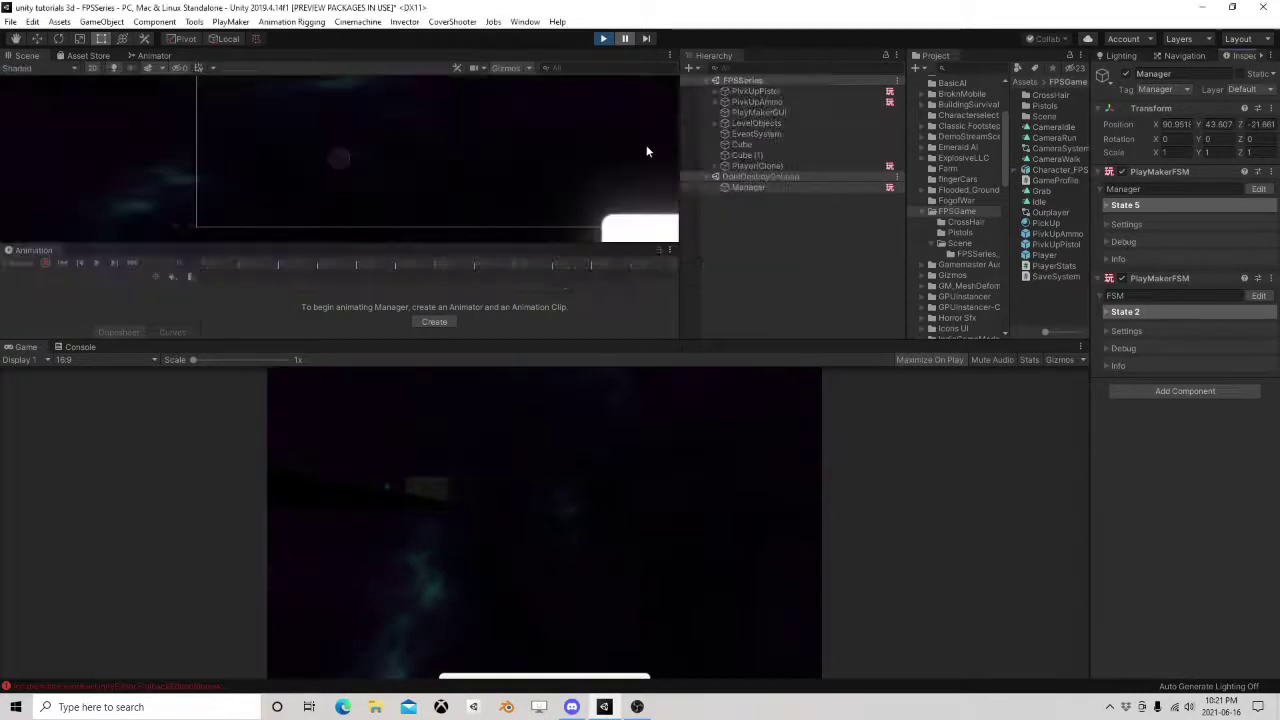
Reopen the Player(Clone)'s Stats FSM and inspect State 11's Call Method action under the LoadGame event.
click(755, 165)
scroll(1170, 345, down, 3)
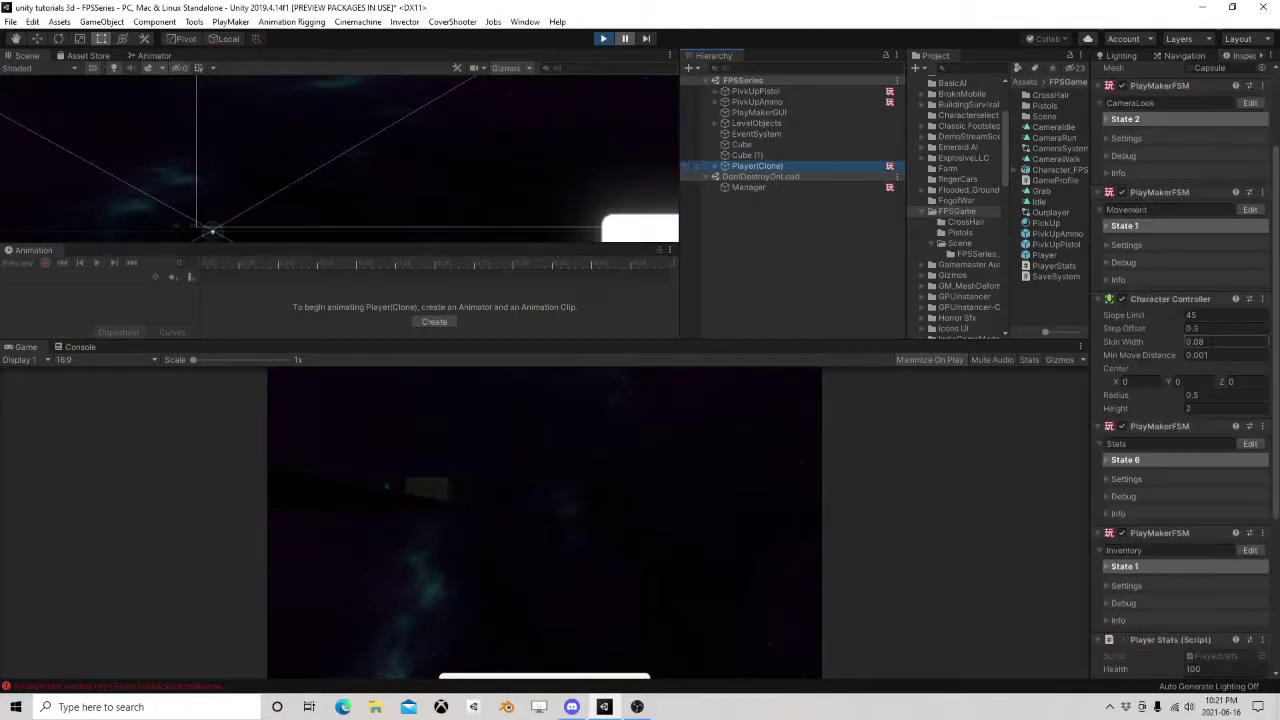
click(1250, 443)
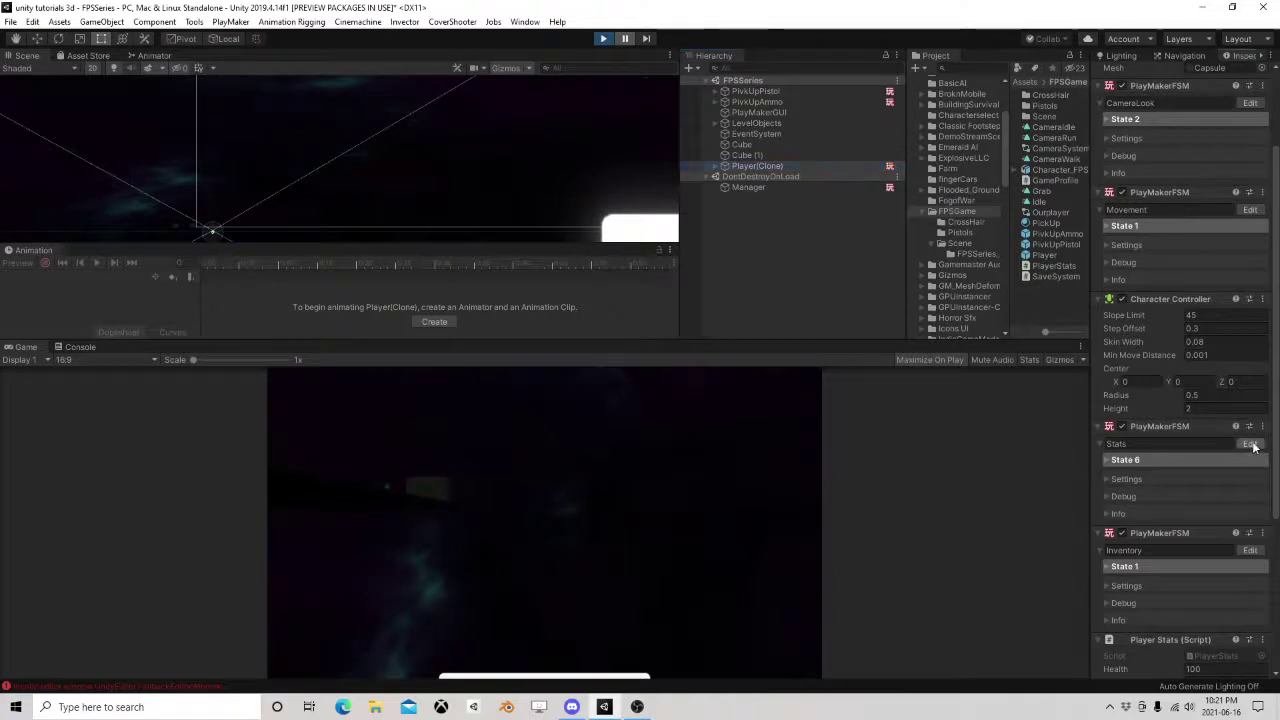
click(286, 208)
scroll(304, 223, down, 1)
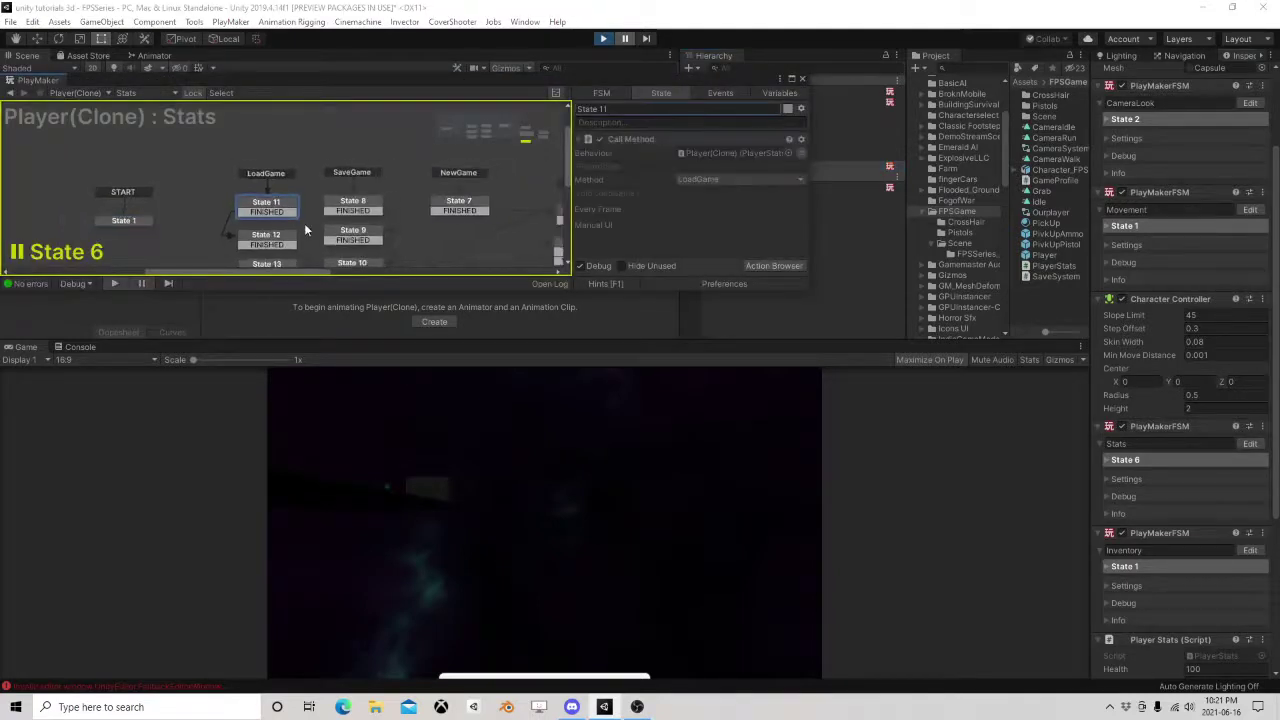
middle_drag(304, 223, 280, 141)
Review State 13's Set Fsm and Set Position actions, then close the FSM editor and stop the play-test.
click(245, 187)
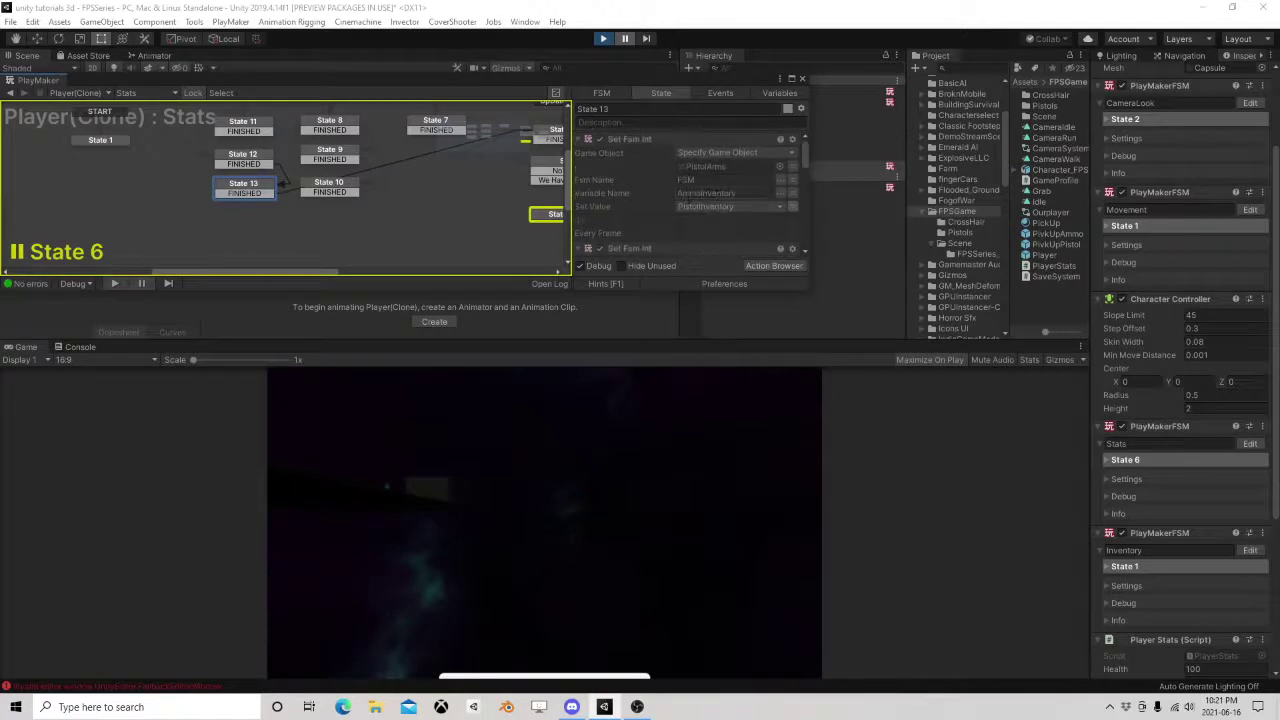
scroll(643, 208, down, 2)
scroll(601, 186, down, 3)
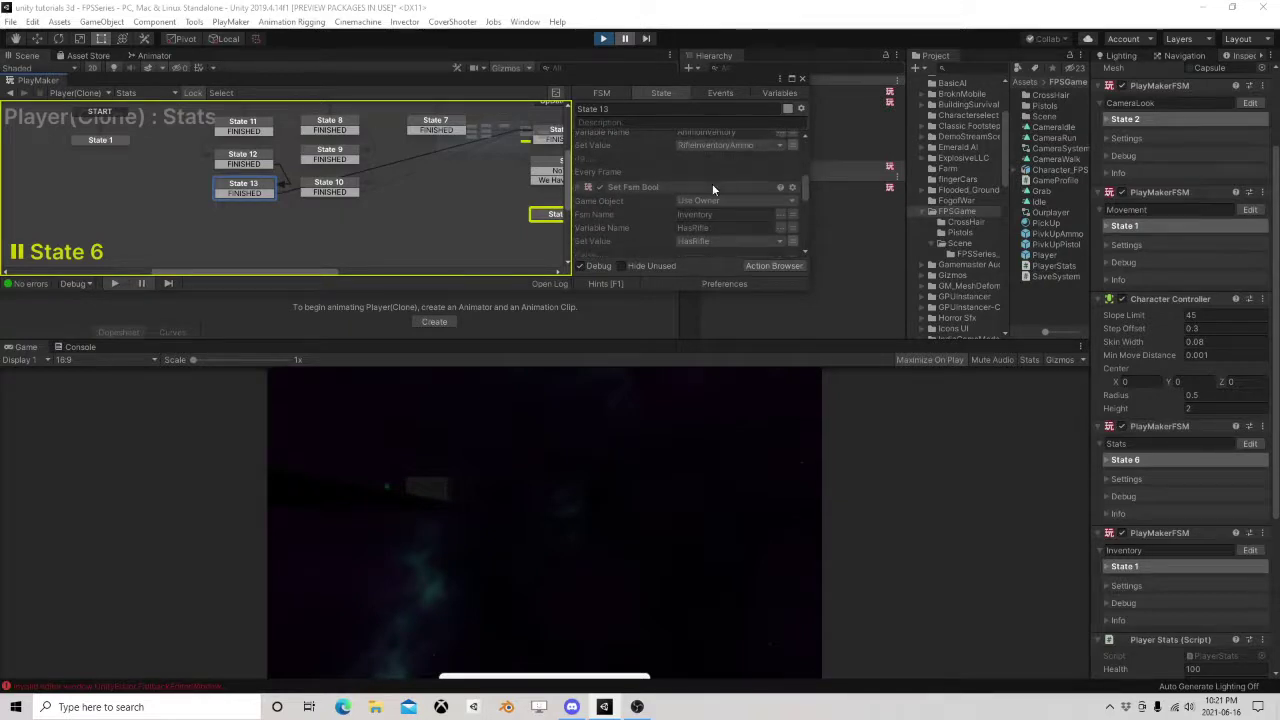
scroll(712, 185, down, 3)
scroll(712, 187, down, 8)
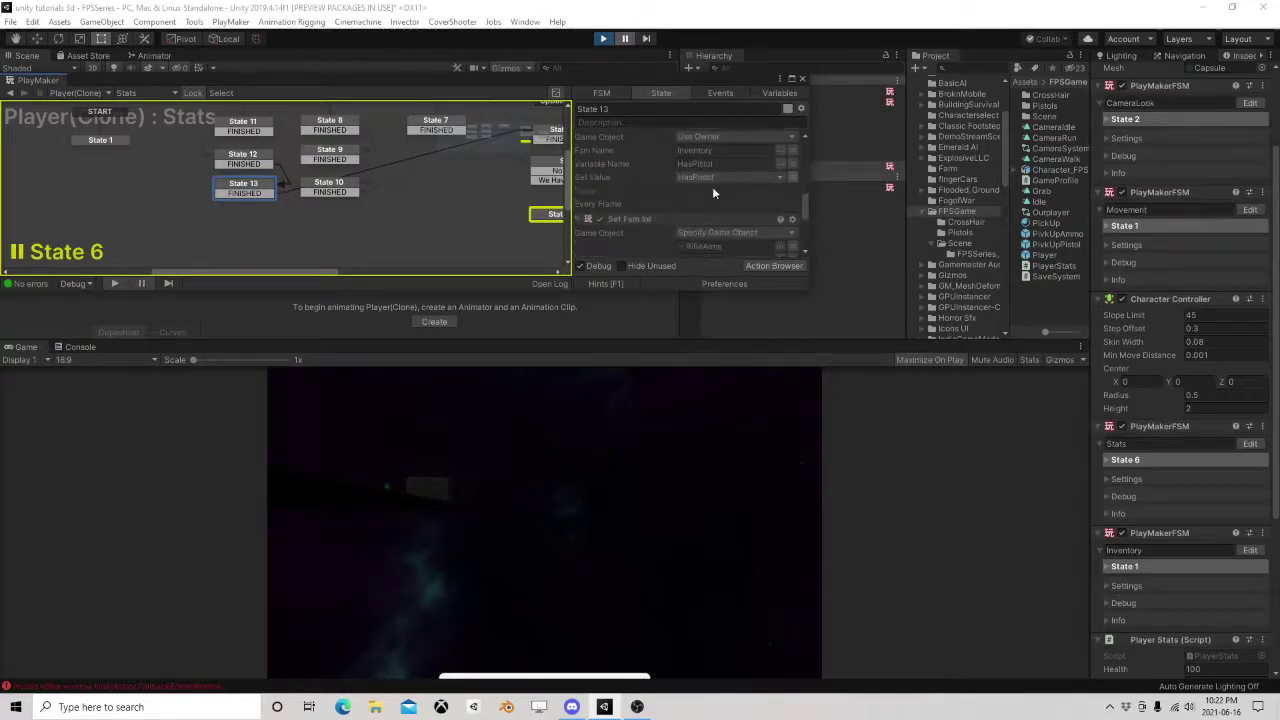
scroll(712, 186, up, 2)
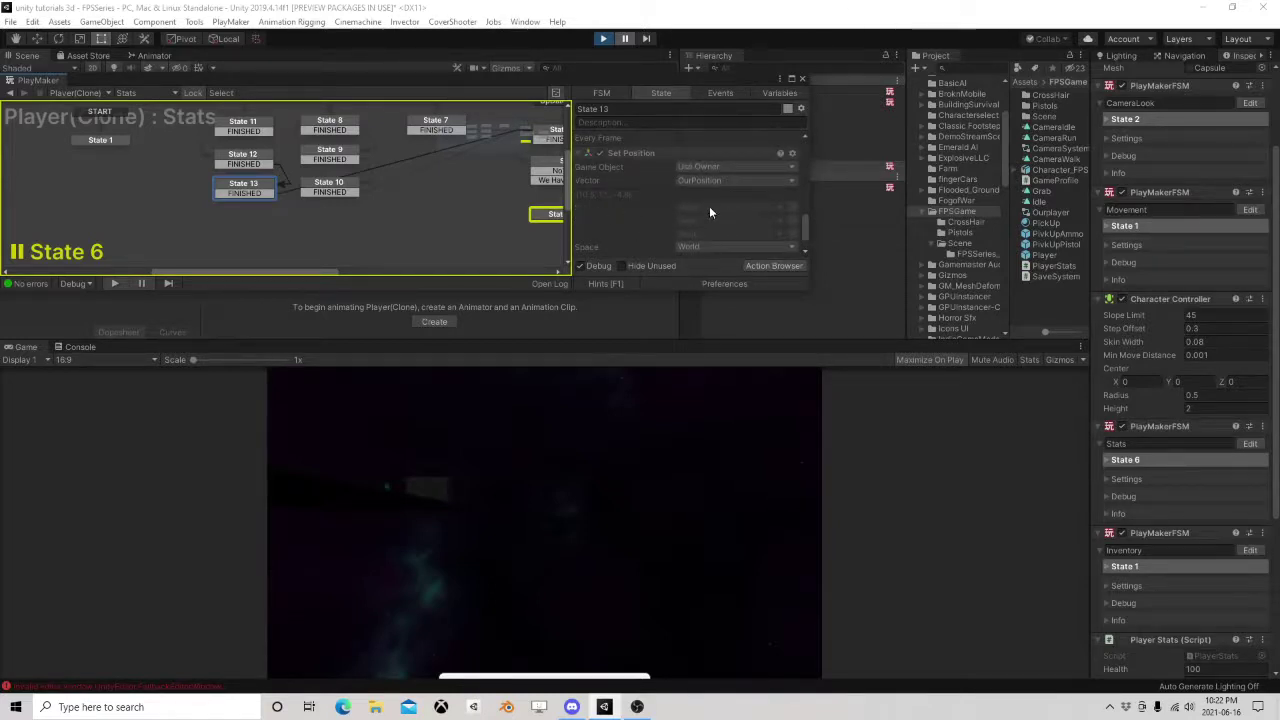
click(802, 80)
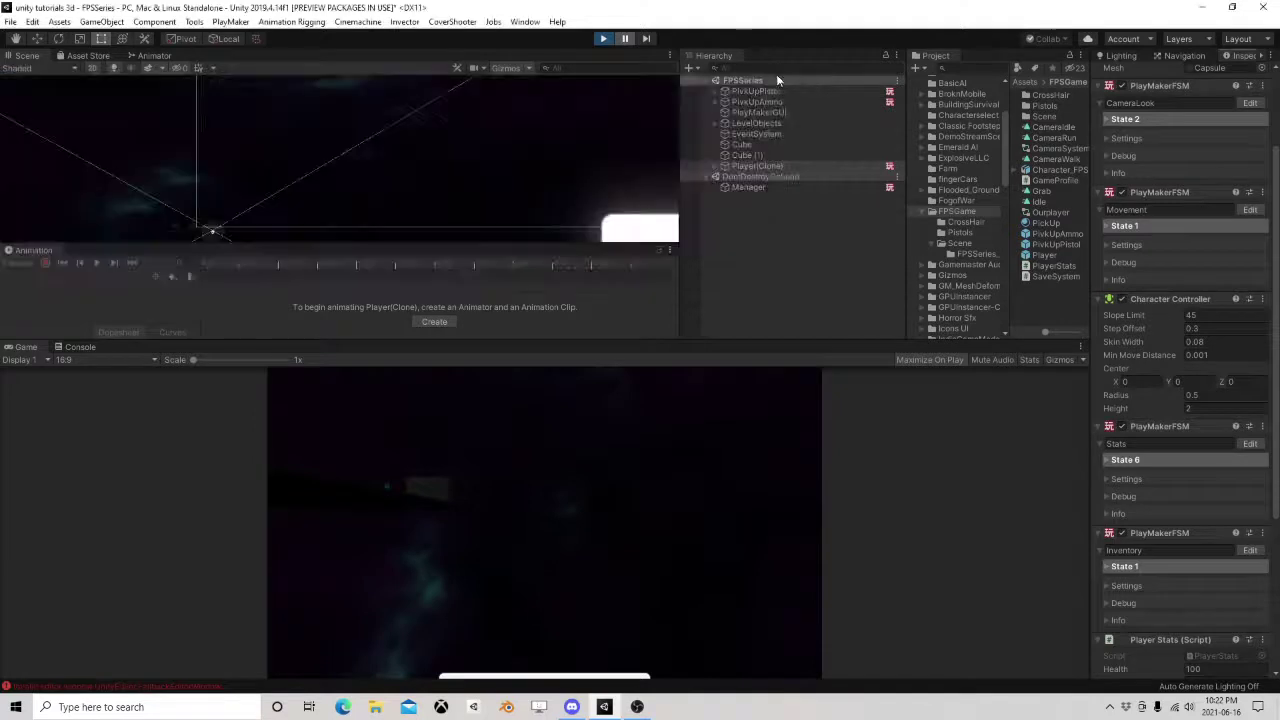
click(603, 39)
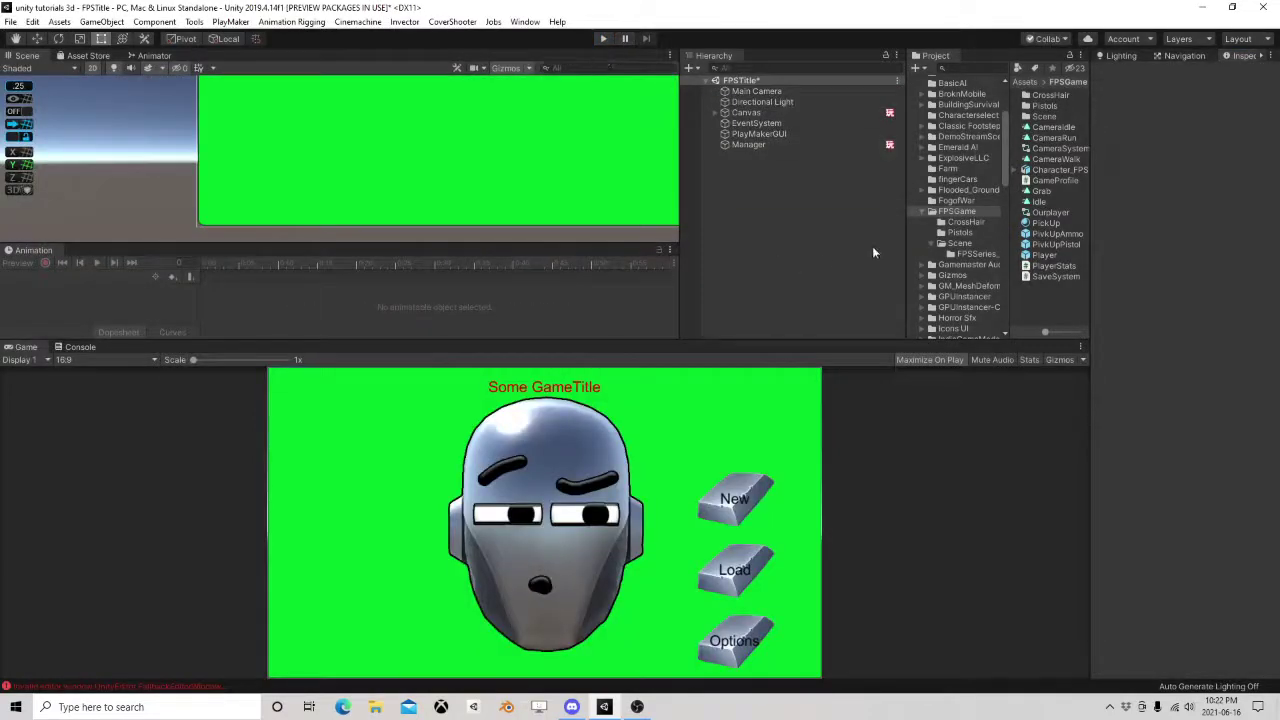
Open the SaveSystem script in Visual Studio and check how SaveSystem, GameProfile and PlayerStats handle the player position.
click(752, 144)
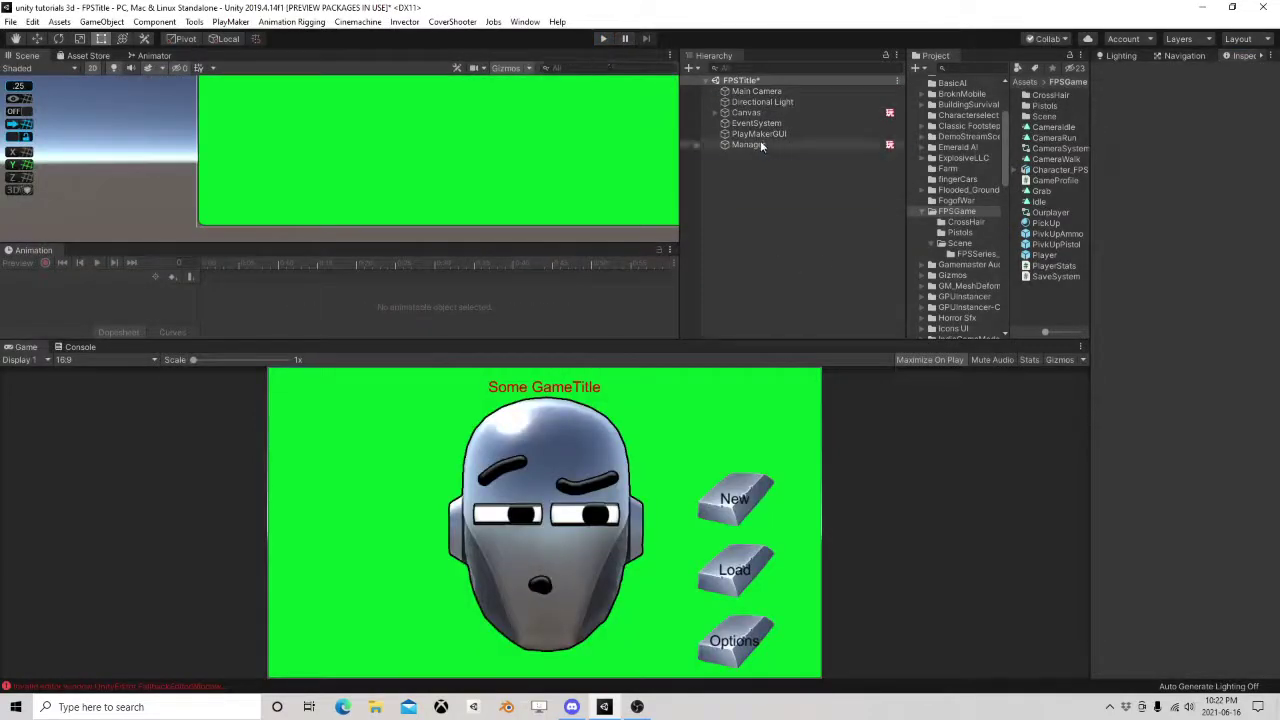
click(1050, 277)
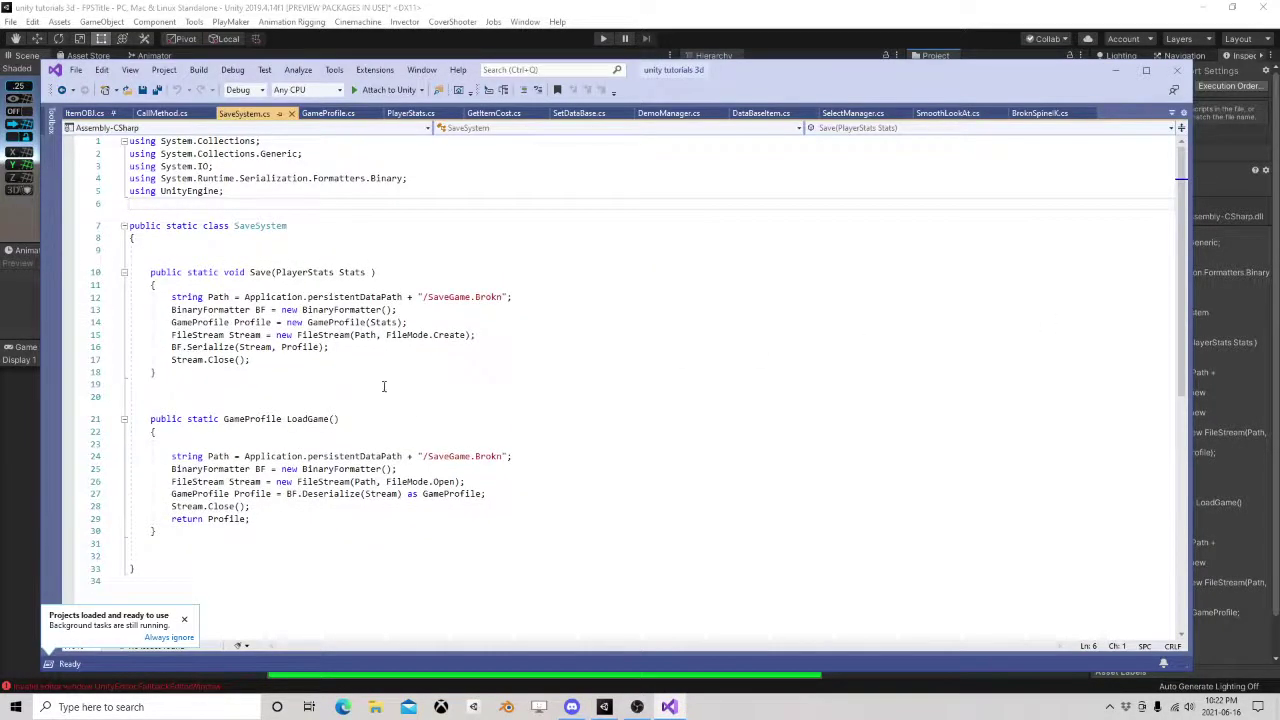
scroll(383, 386, down, 2)
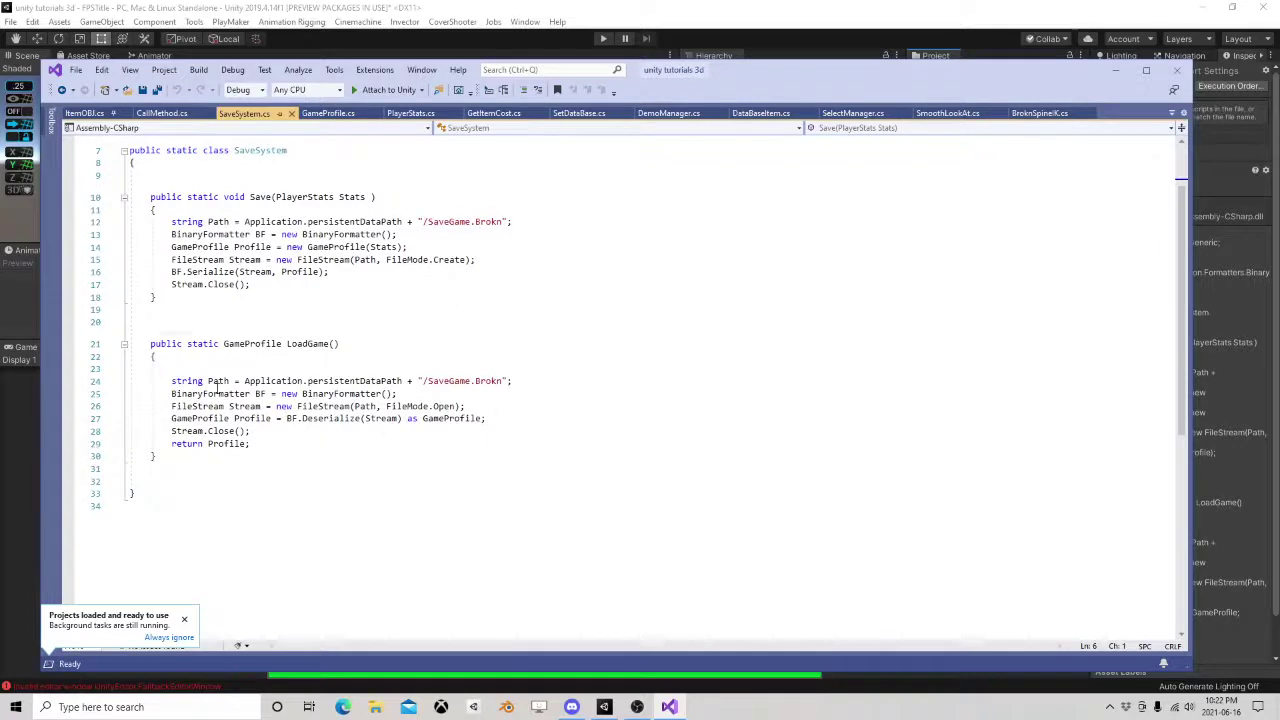
click(328, 113)
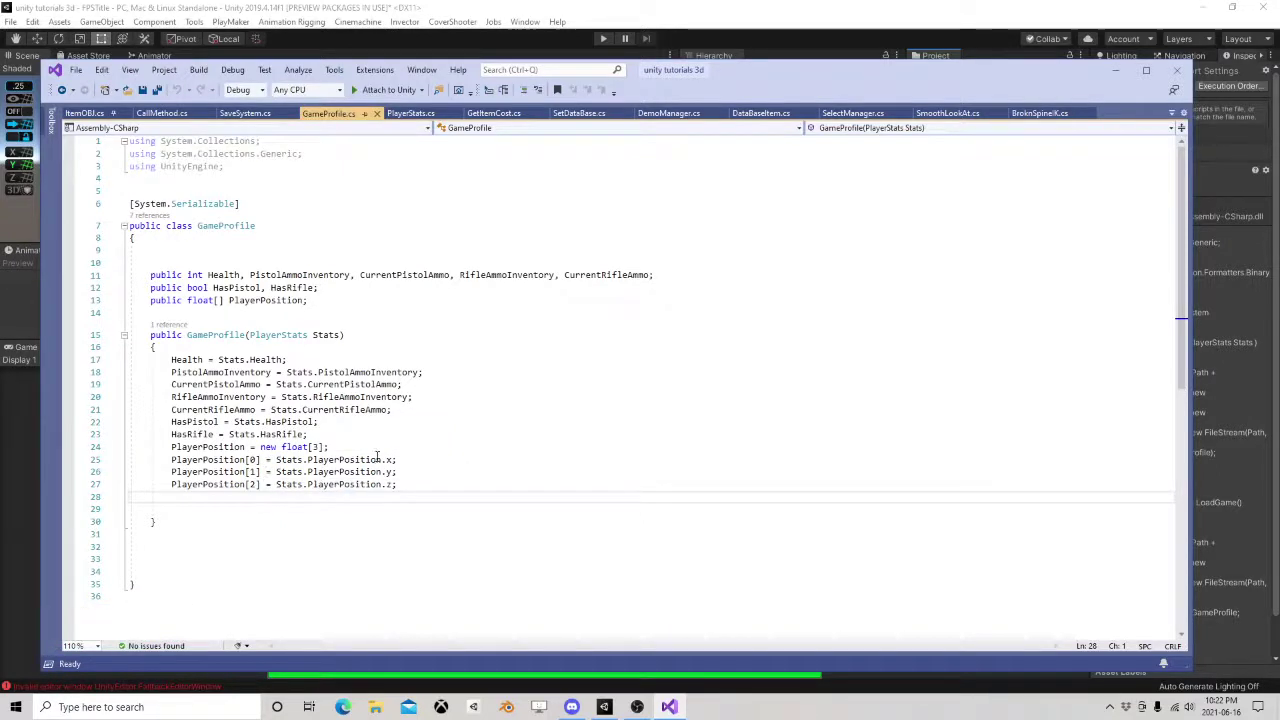
click(412, 113)
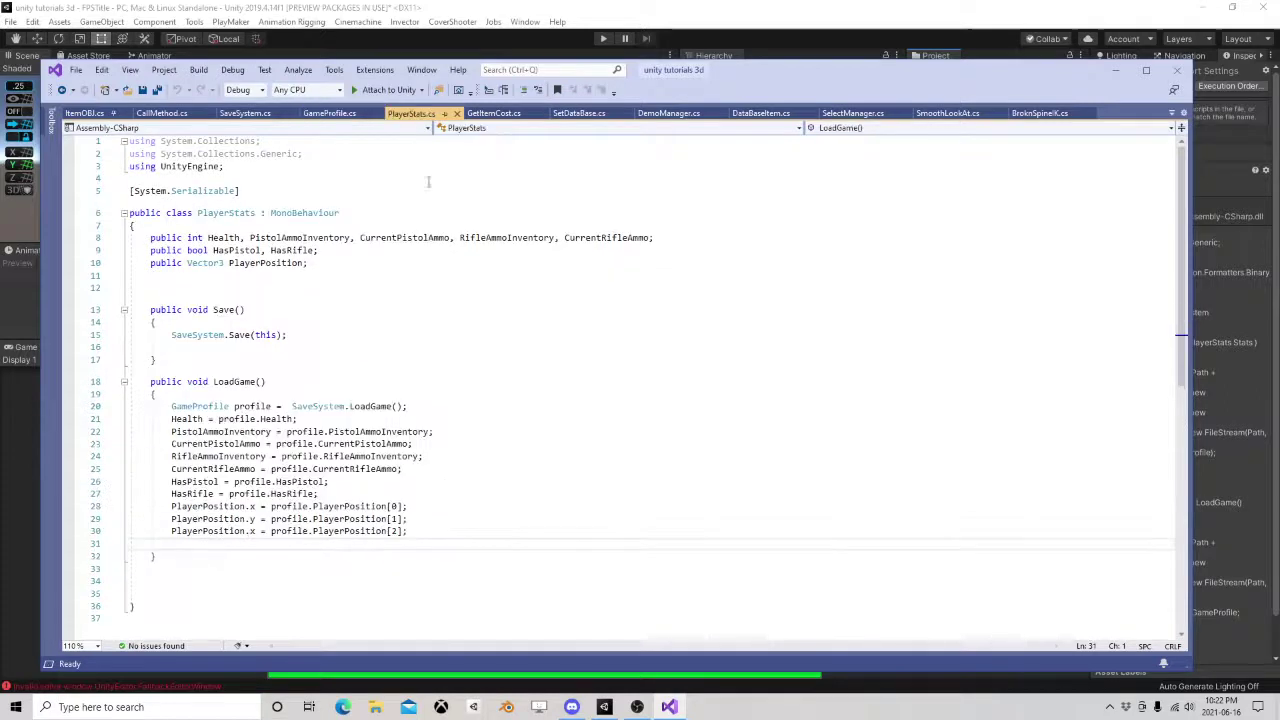
In PlayerStats' LoadGame method, assign profile.PlayerPosition[2] to PlayerPosition.z, then close Visual Studio with the change saved.
scroll(222, 405, down, 1)
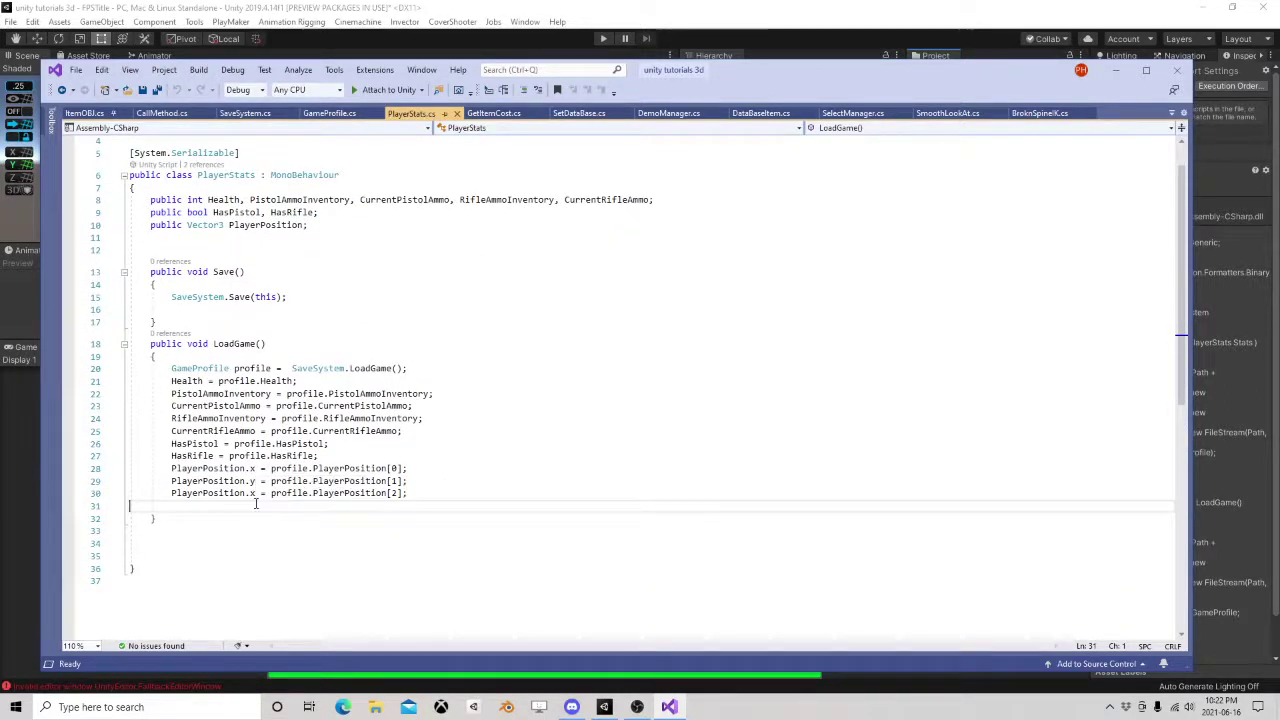
click(251, 493)
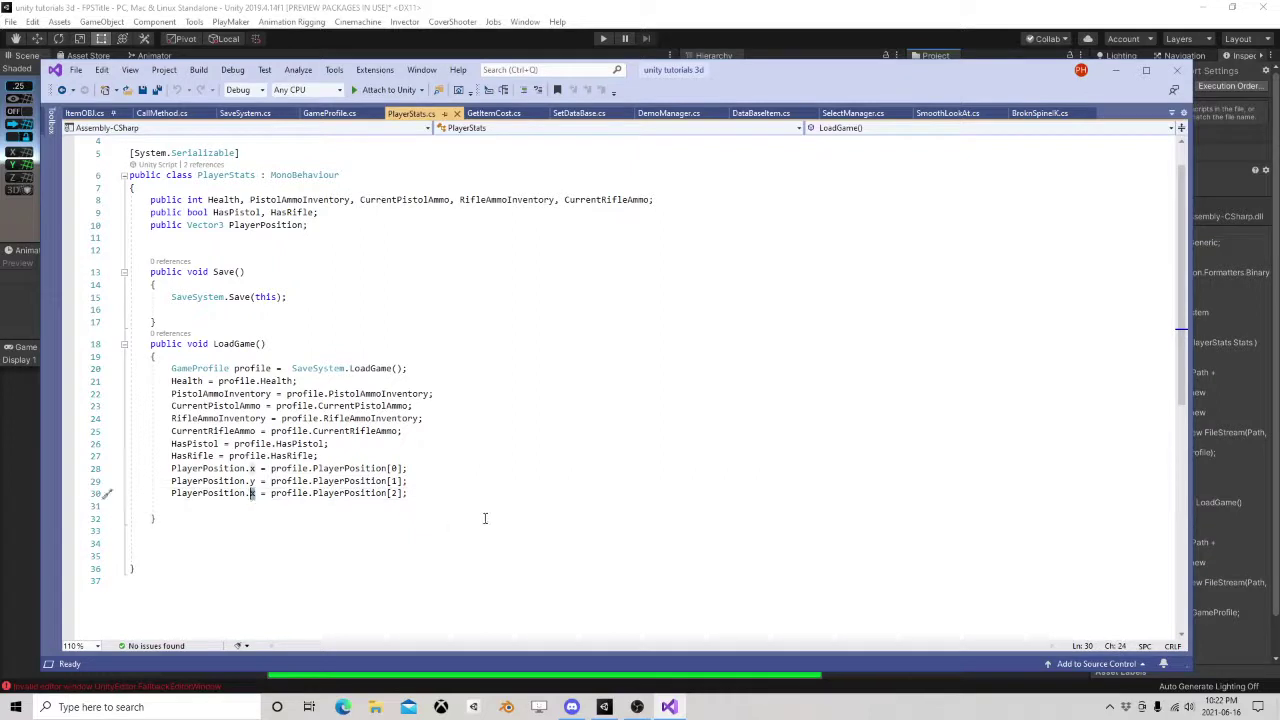
text(z)
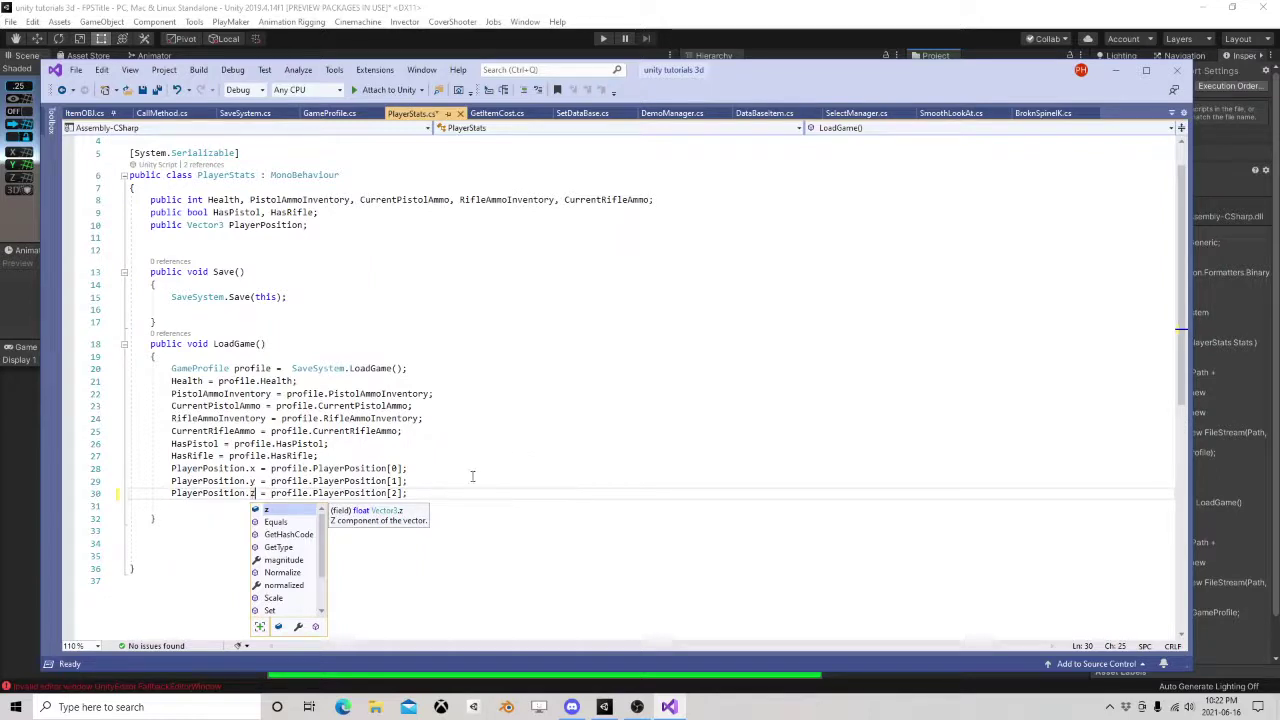
click(406, 481)
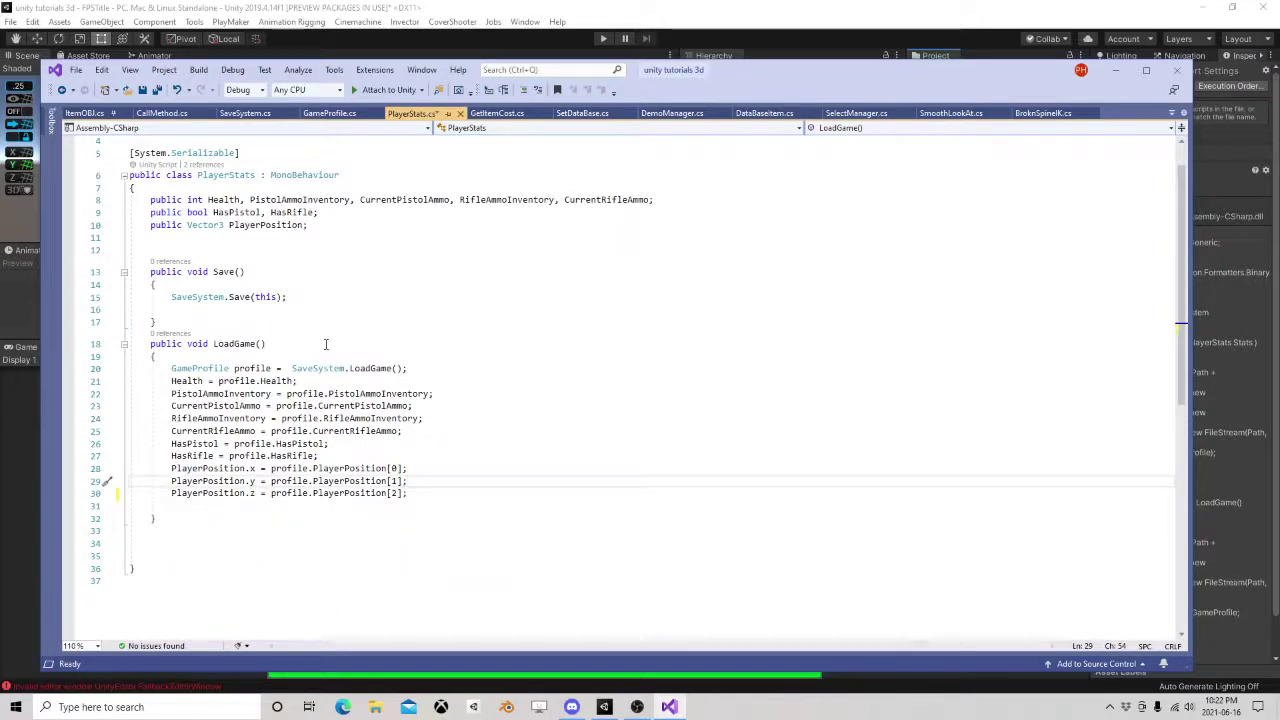
click(1176, 70)
click(616, 451)
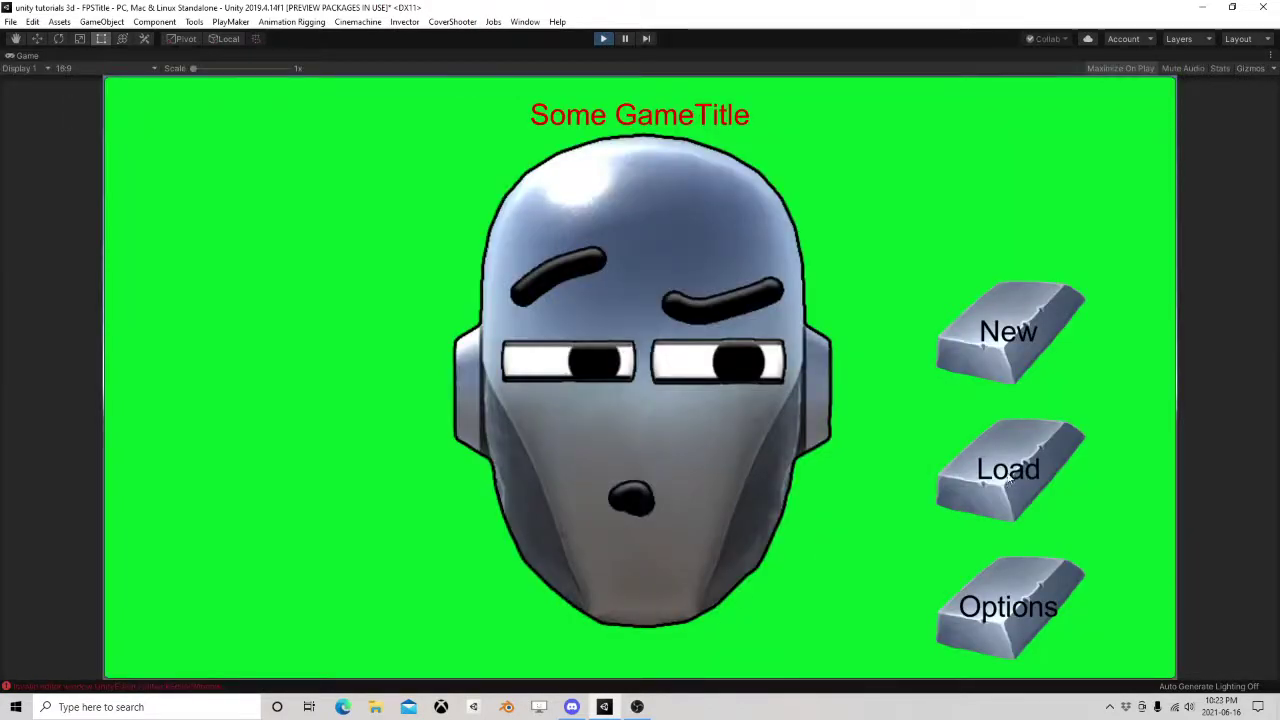
Play-test the saved game loaded from the title screen: walk to the laser pistol, pick it up, reload and fire two shots.
click(1010, 478)
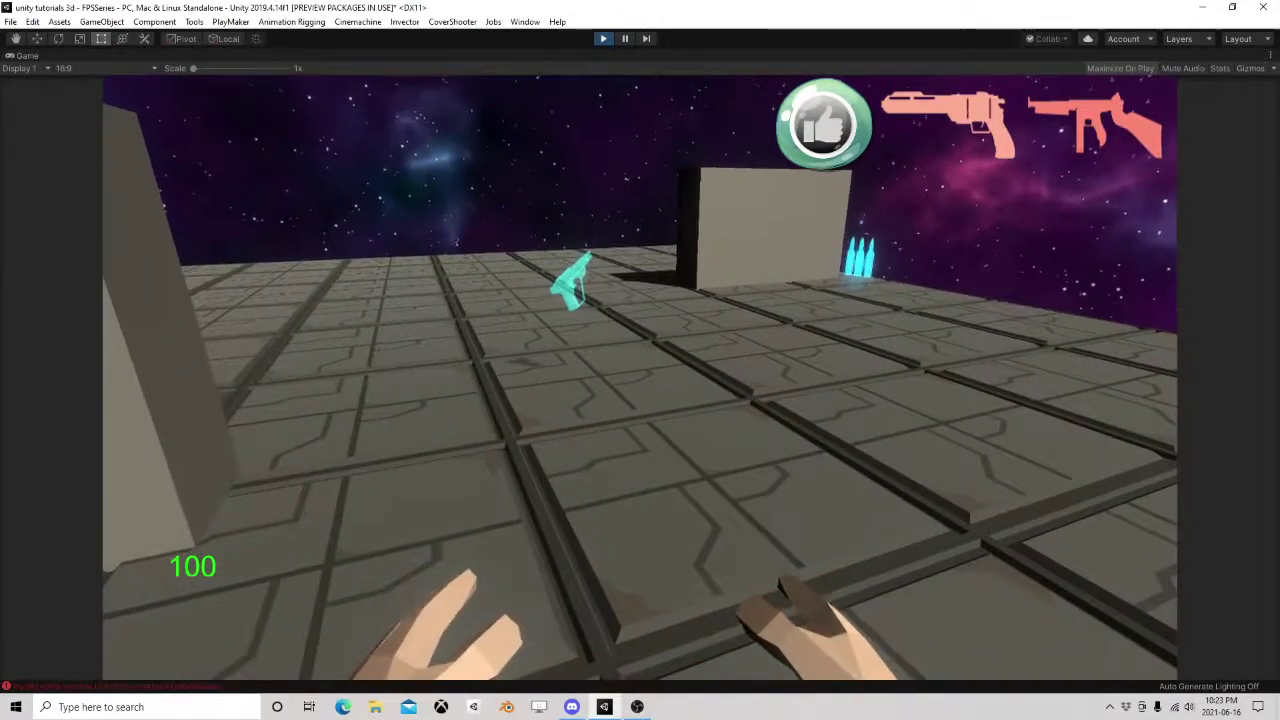
key(w)
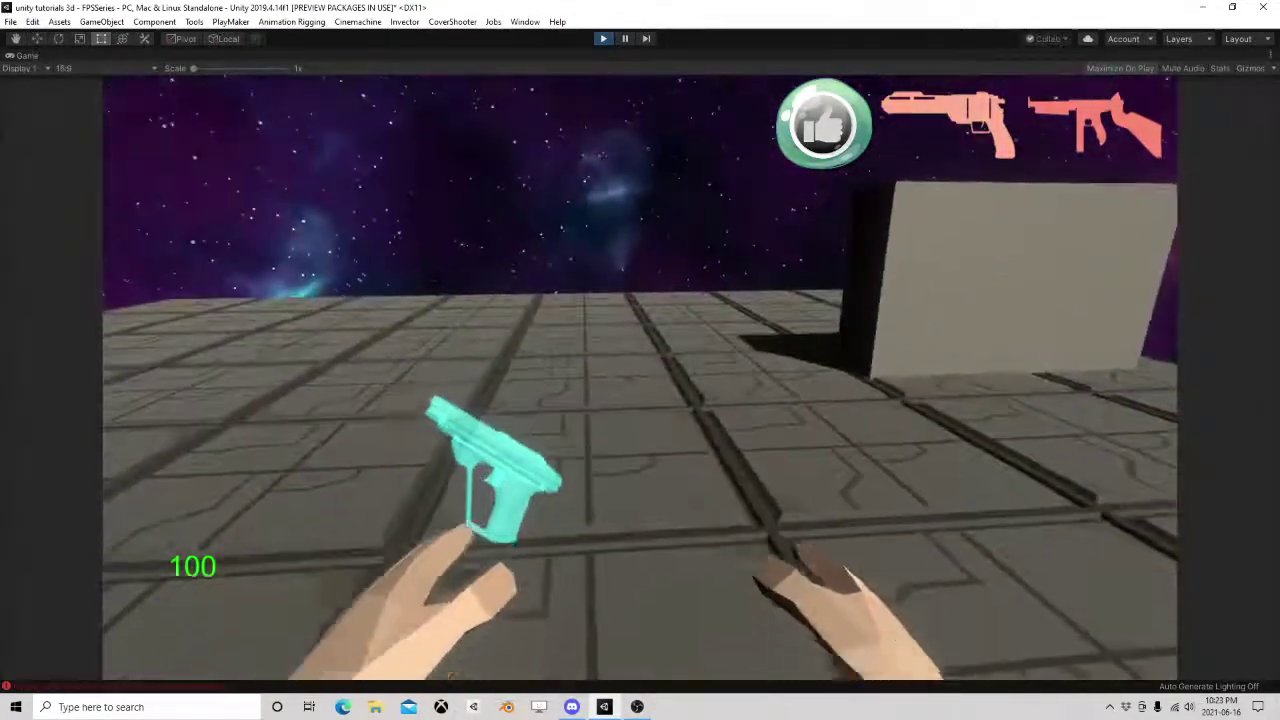
key(e)
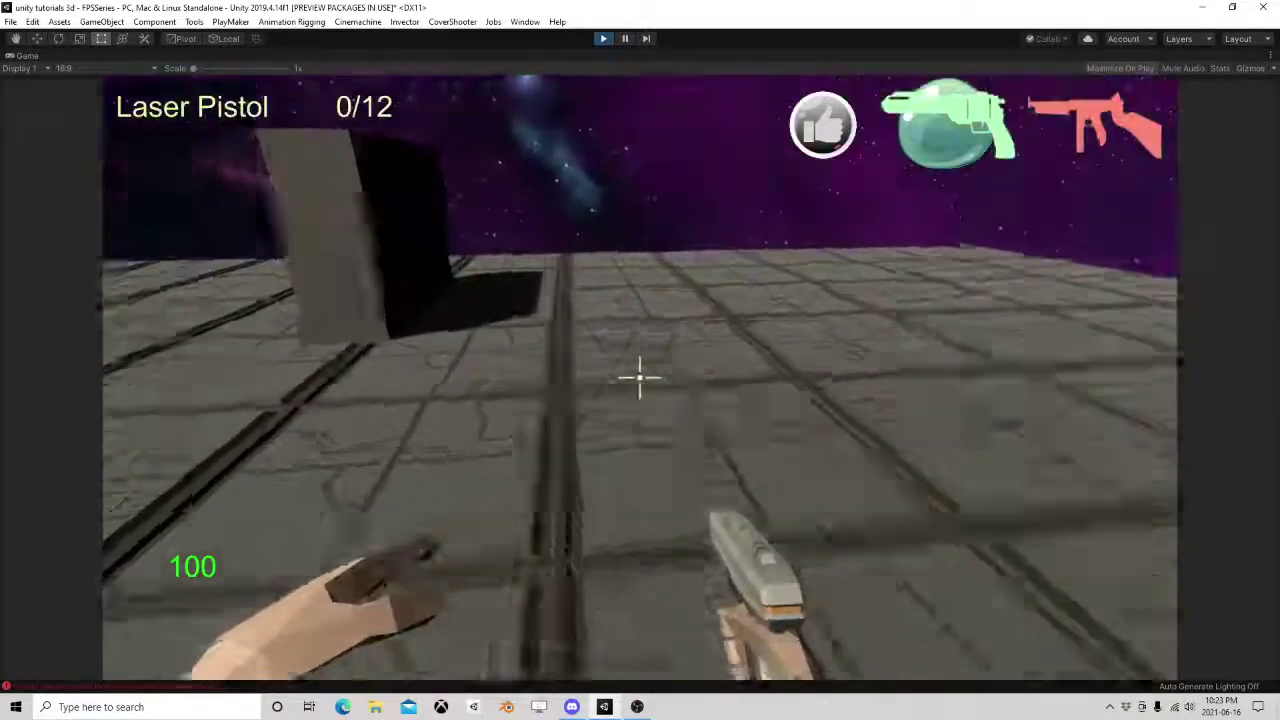
key(r)
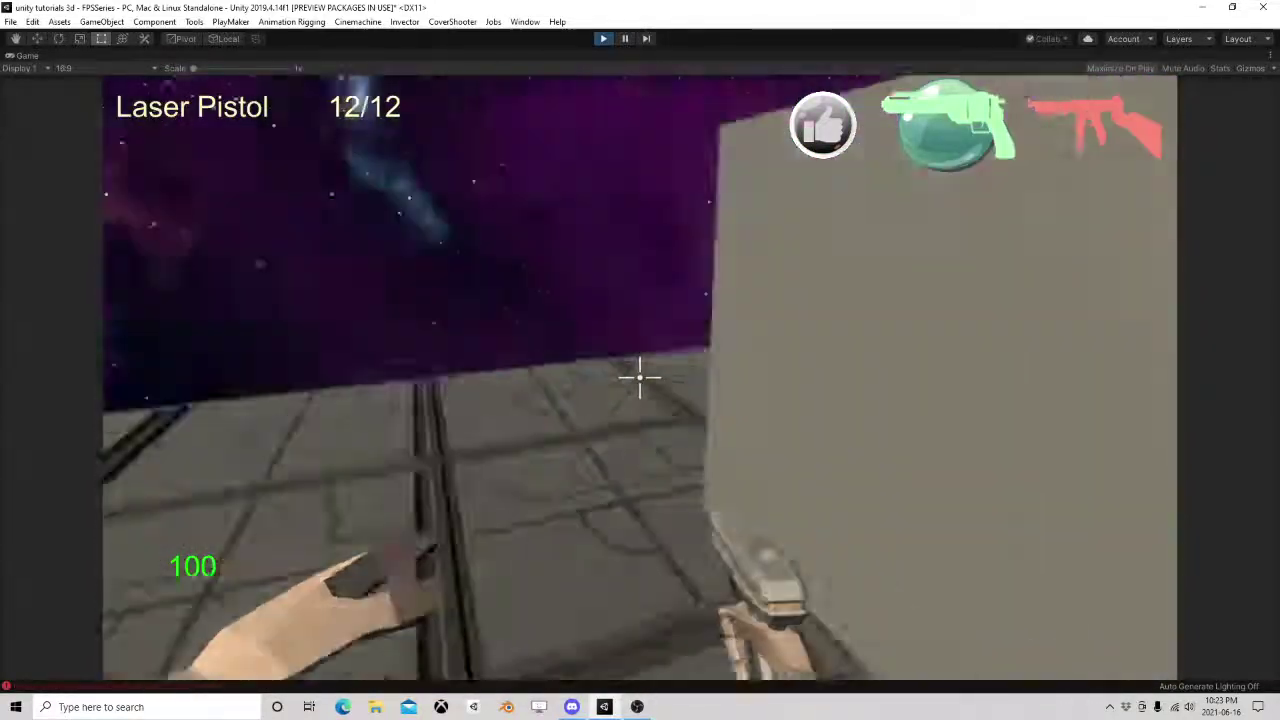
click(640, 377)
click(640, 377)
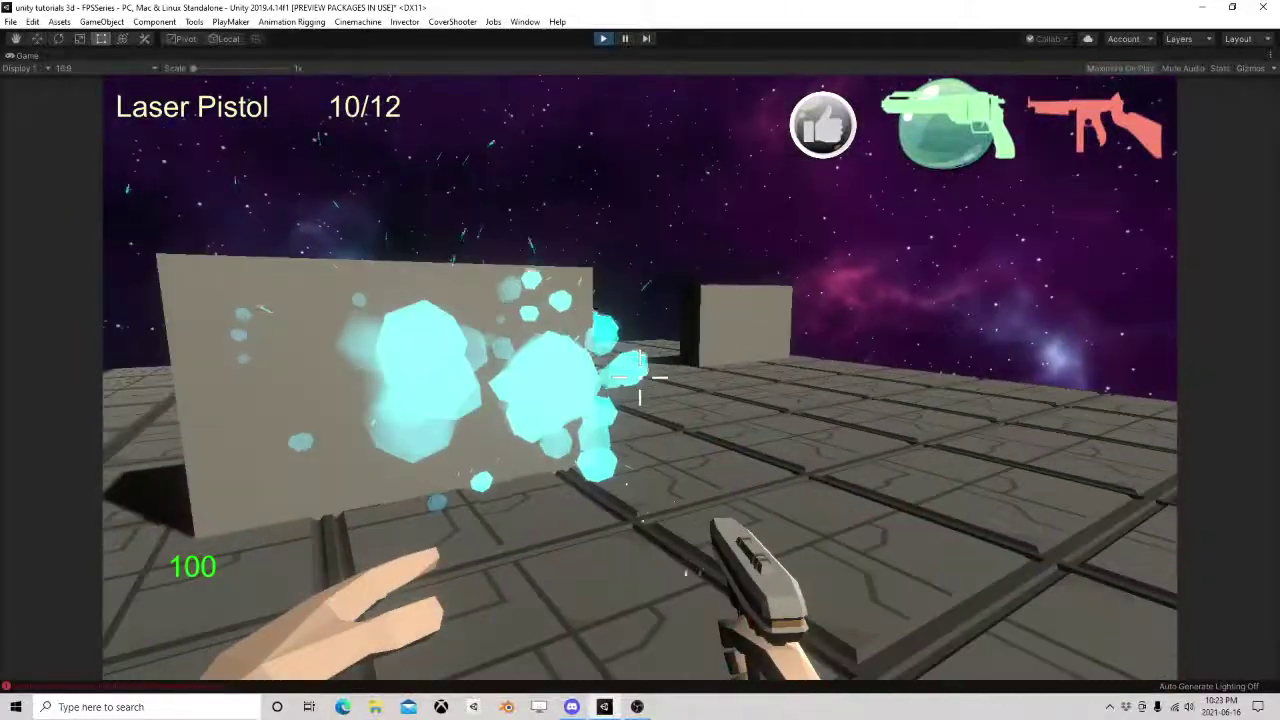
Fire another shot and walk around, then quit to the title screen and load the saved game.
click(640, 377)
key(w)
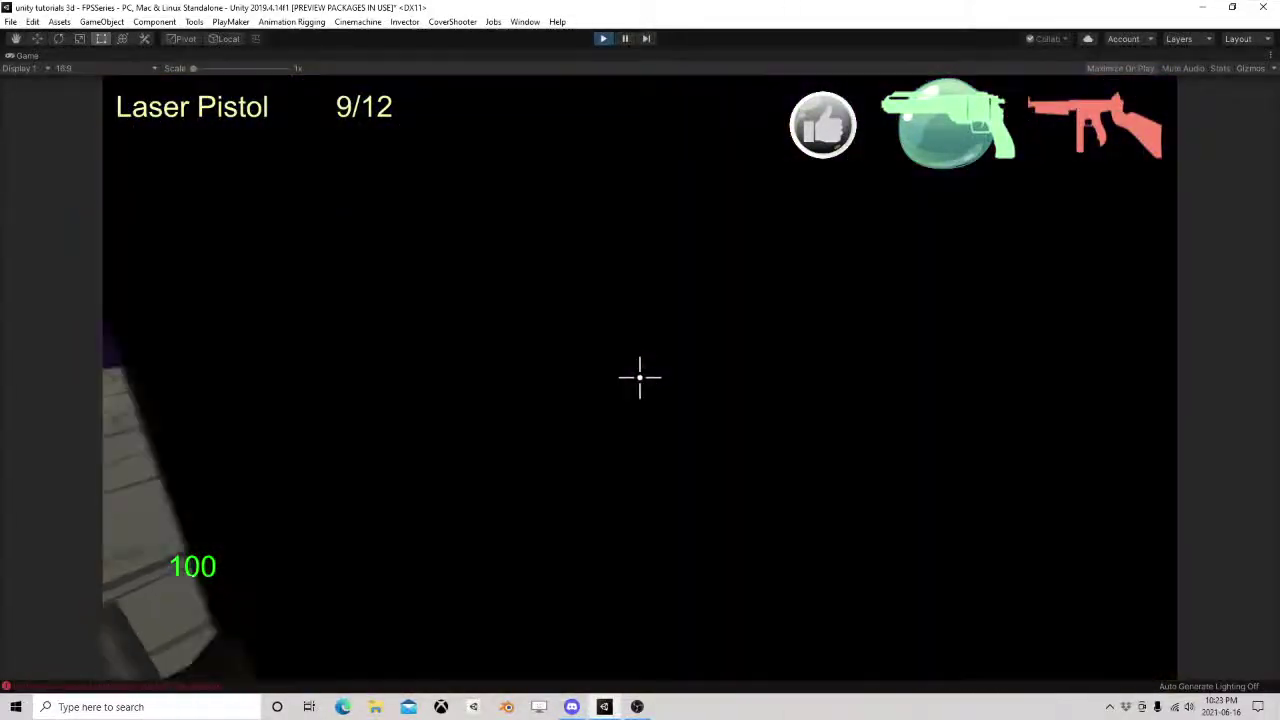
key(s)
key(s)
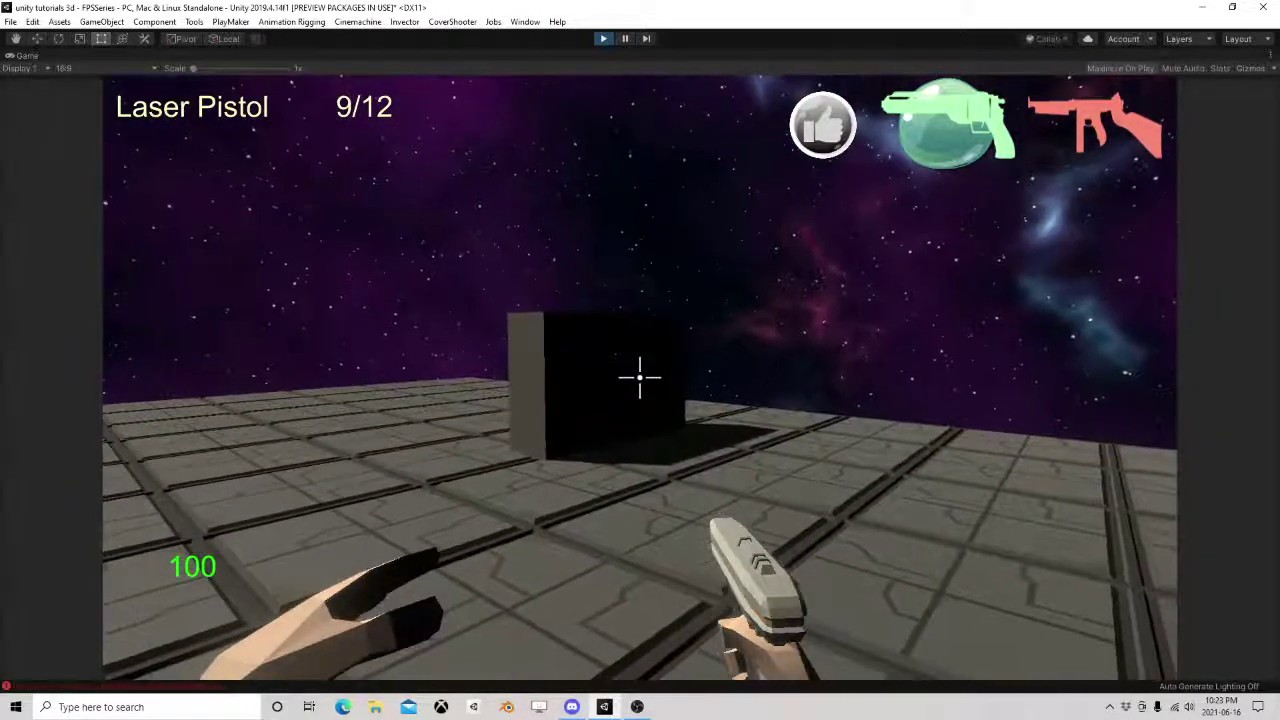
key(Escape)
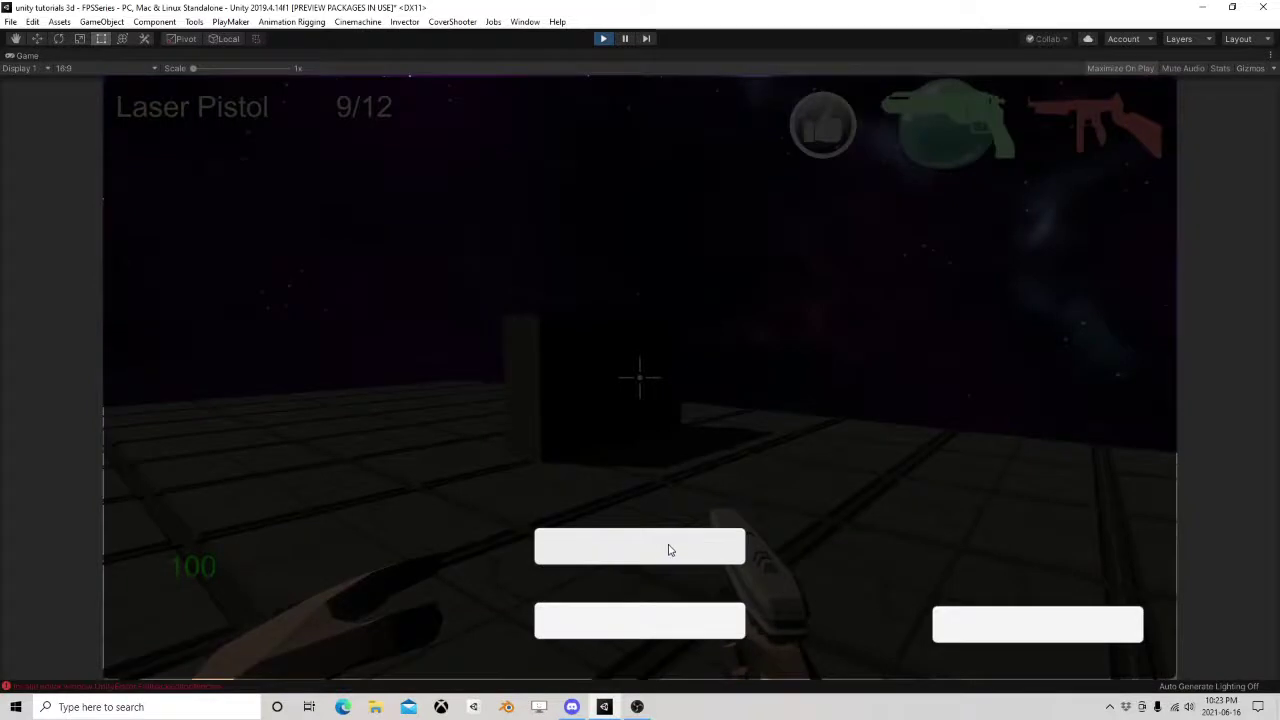
click(995, 625)
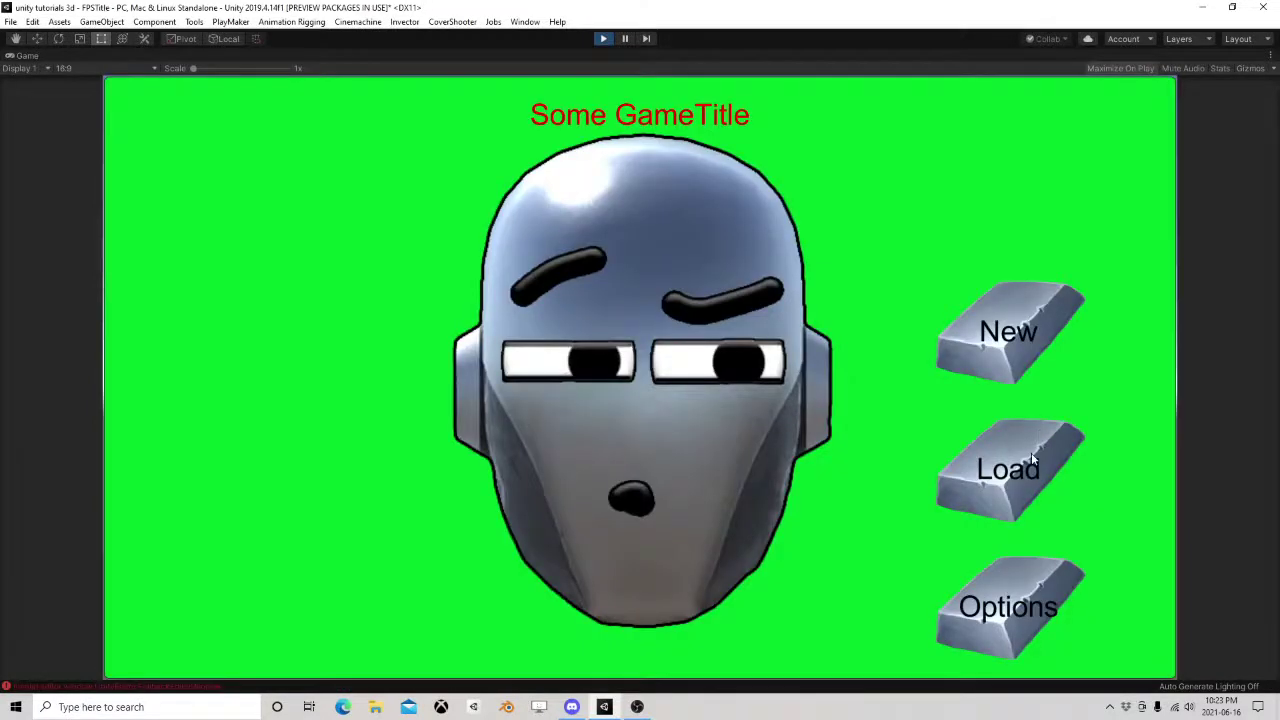
click(1031, 452)
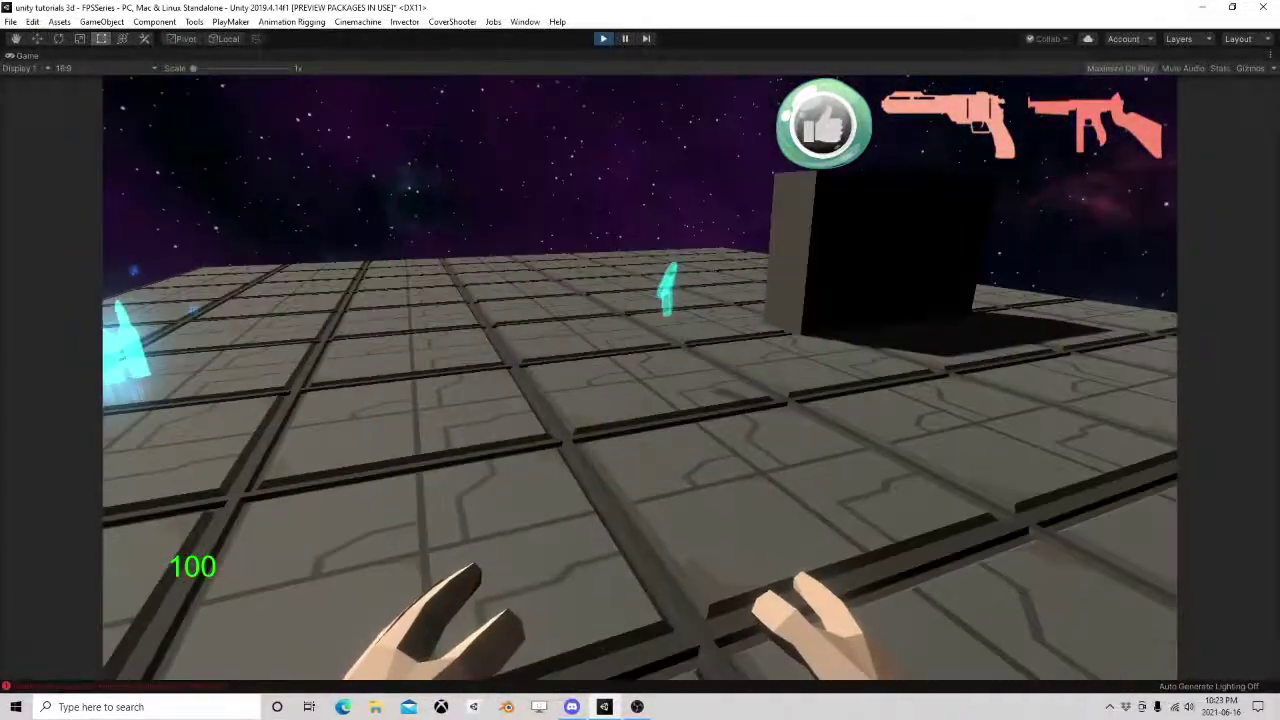
Test the loaded game by equipping the laser pistol and firing until its ammo runs out, then pause and stop the play-test.
key(2)
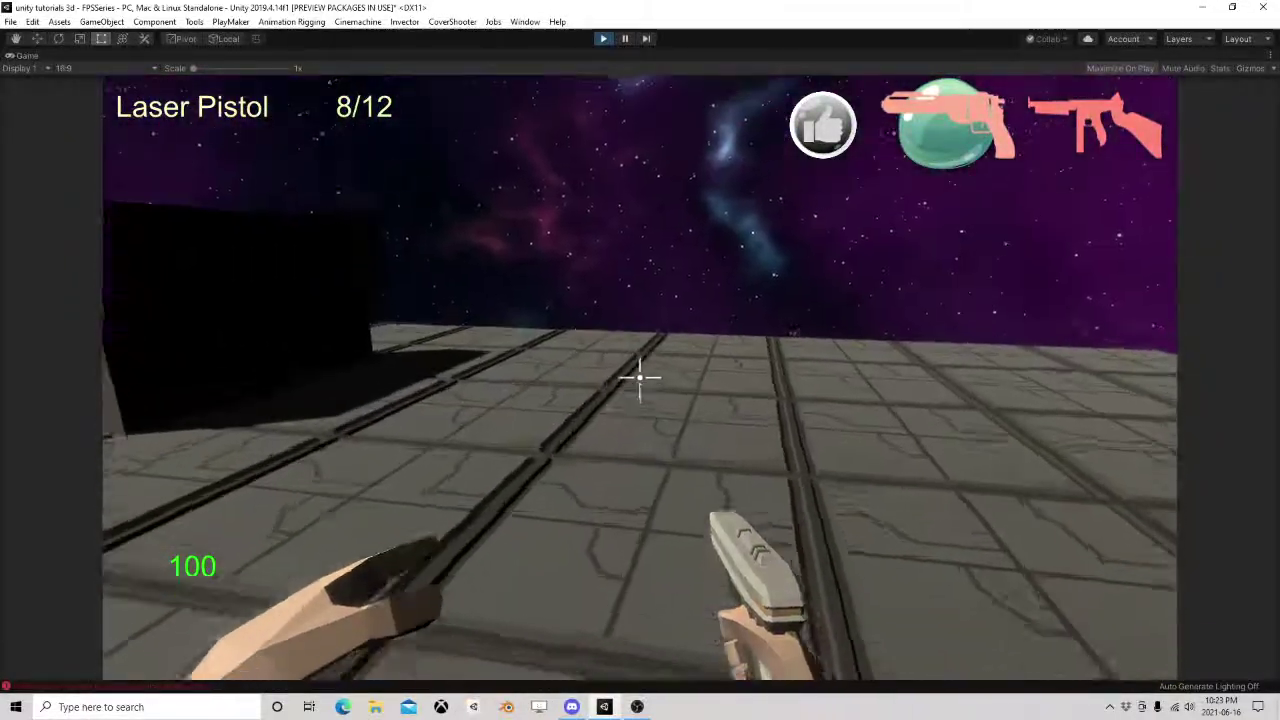
key(w)
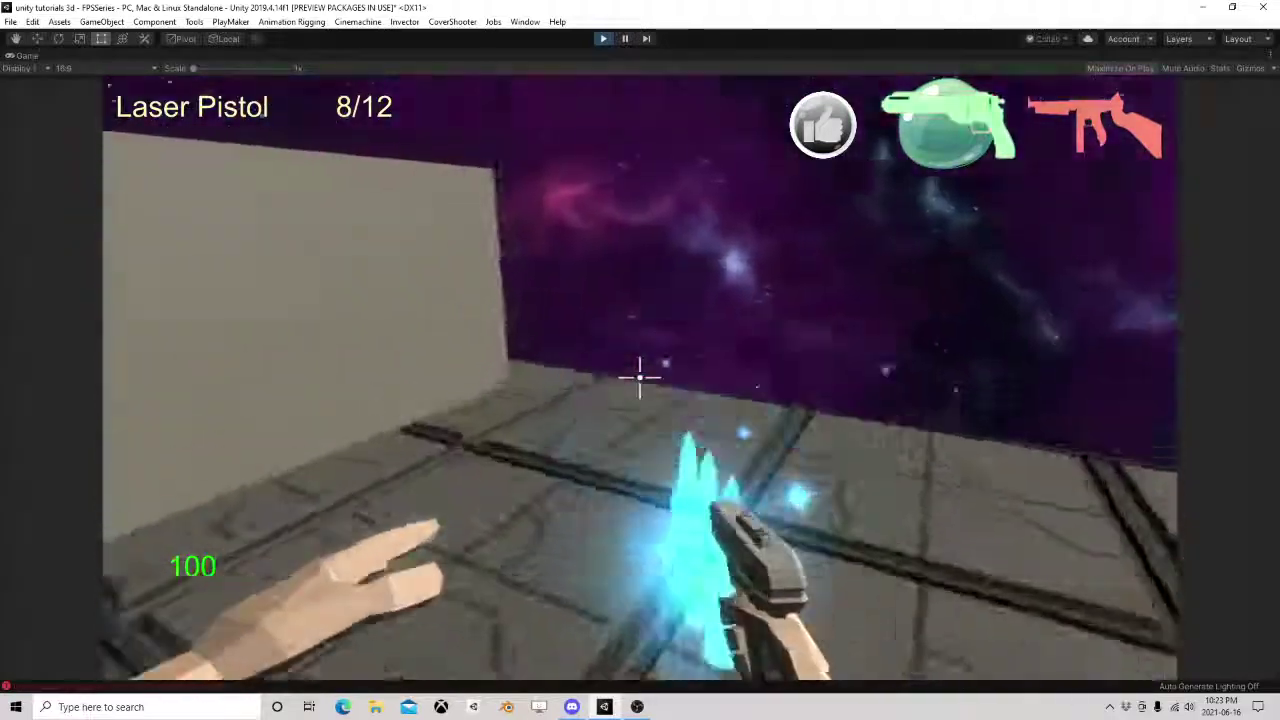
click(640, 377)
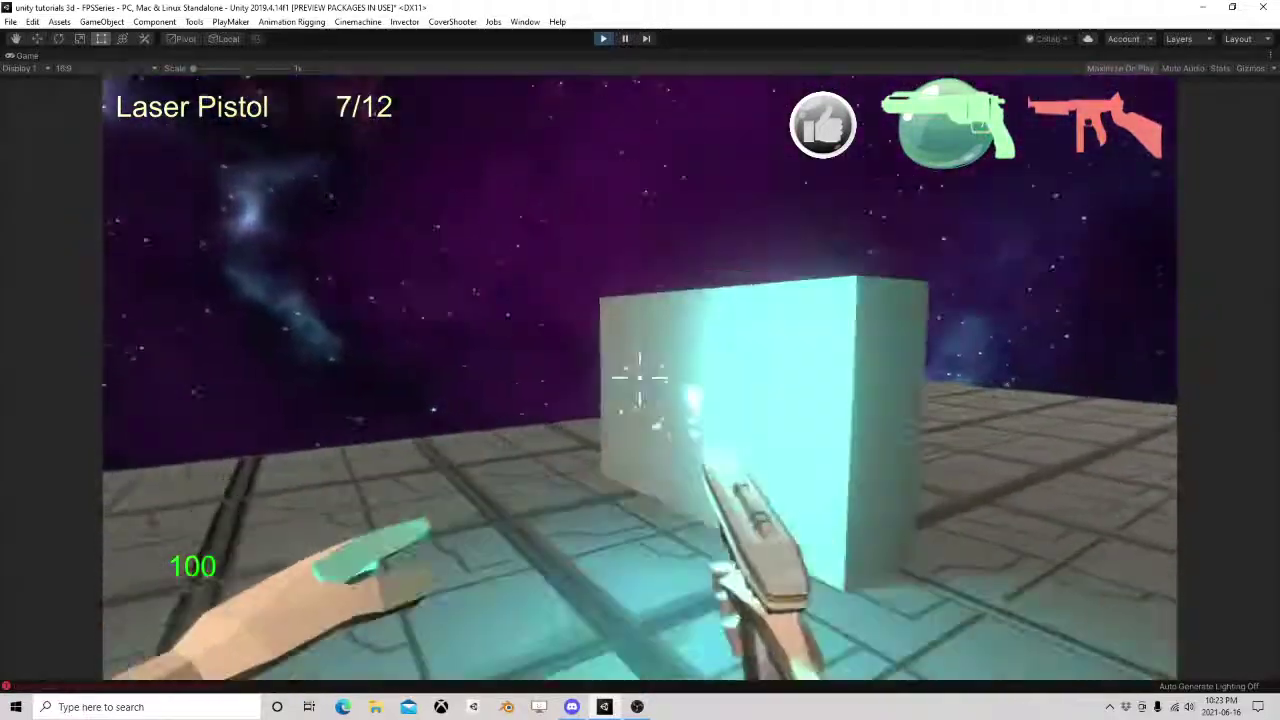
click(640, 377)
click(640, 377)
click(640, 377)
click(640, 377)
click(640, 377)
click(640, 377)
click(640, 377)
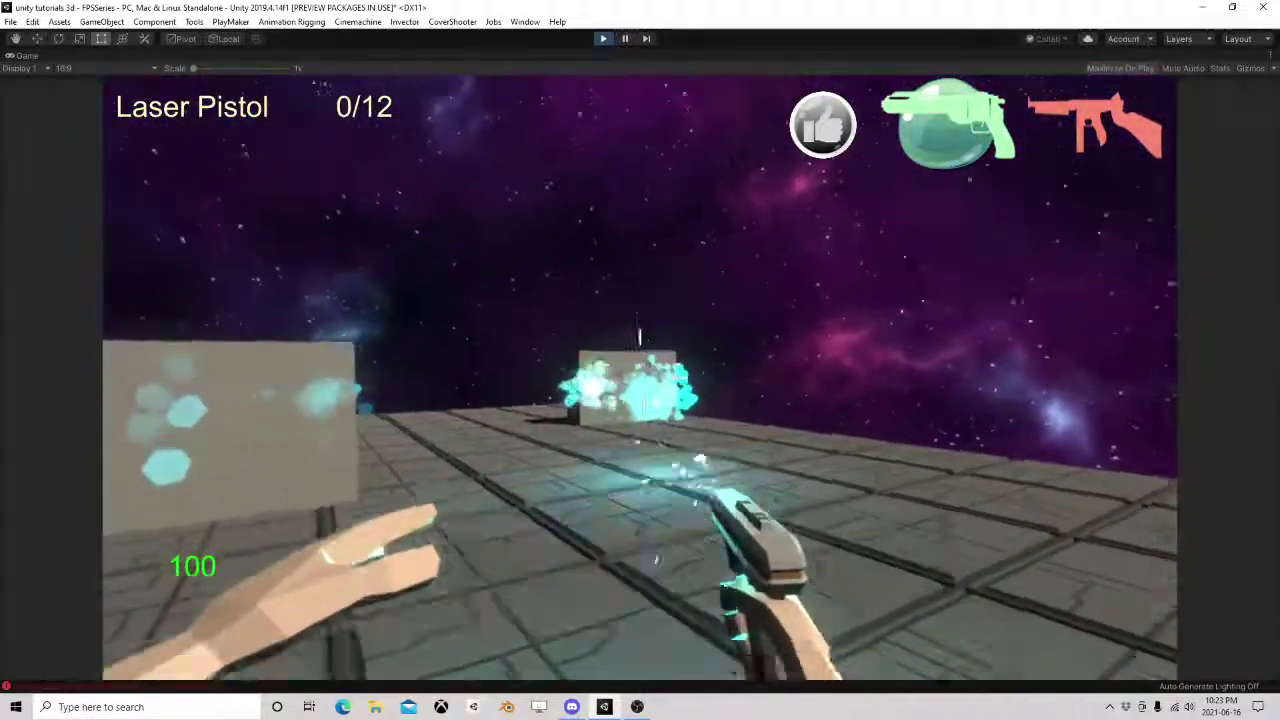
key(Escape)
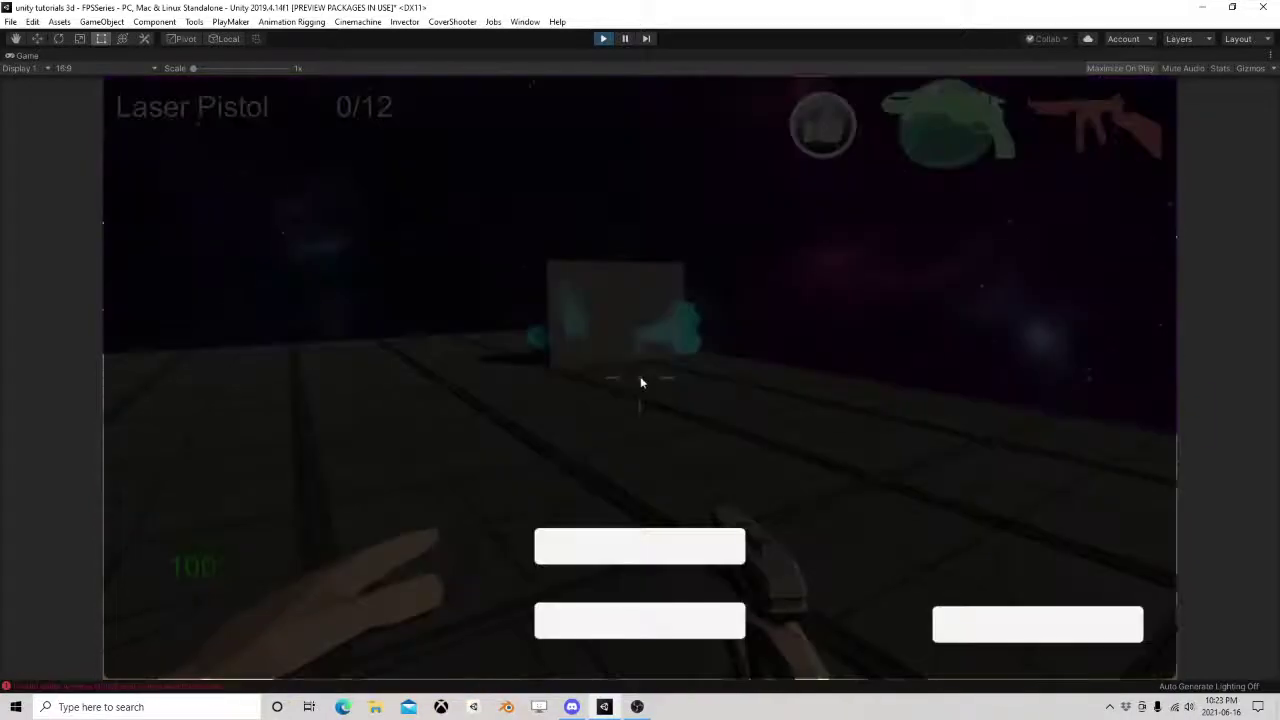
click(602, 38)
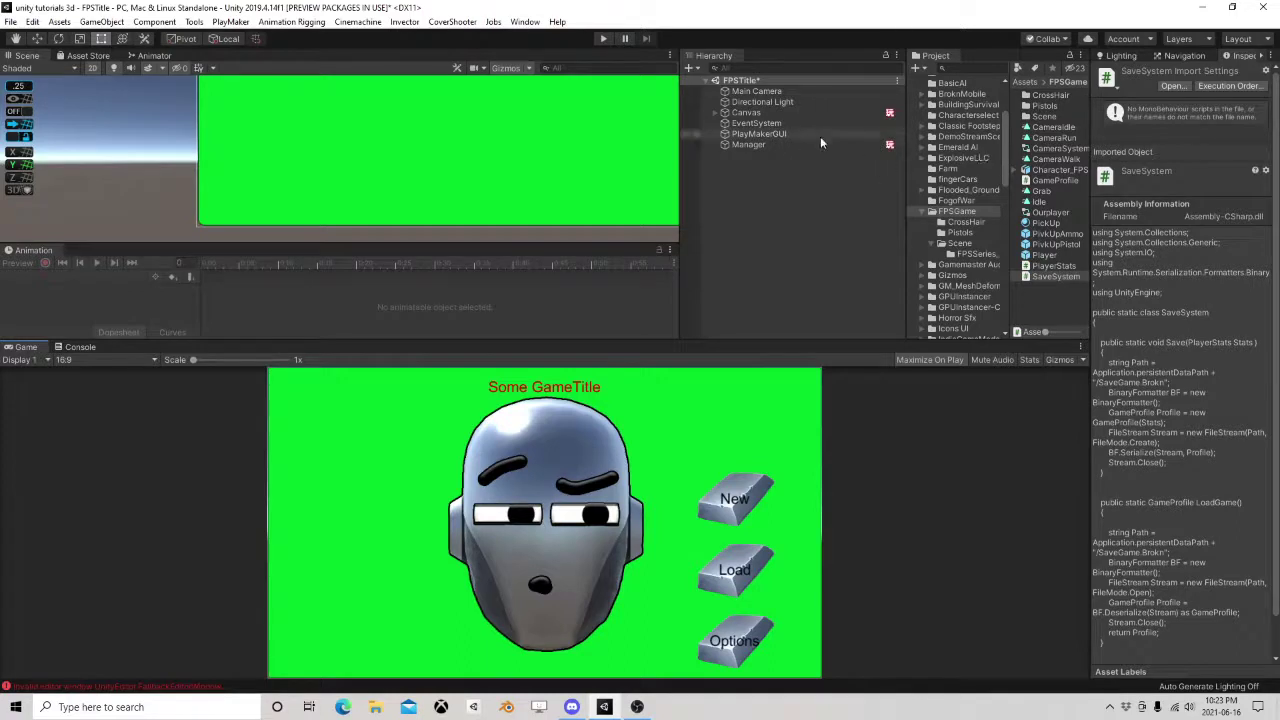
Open the Player prefab and review State 1 of the PlayerHuD FSM, then close the FSM editor.
click(1048, 223)
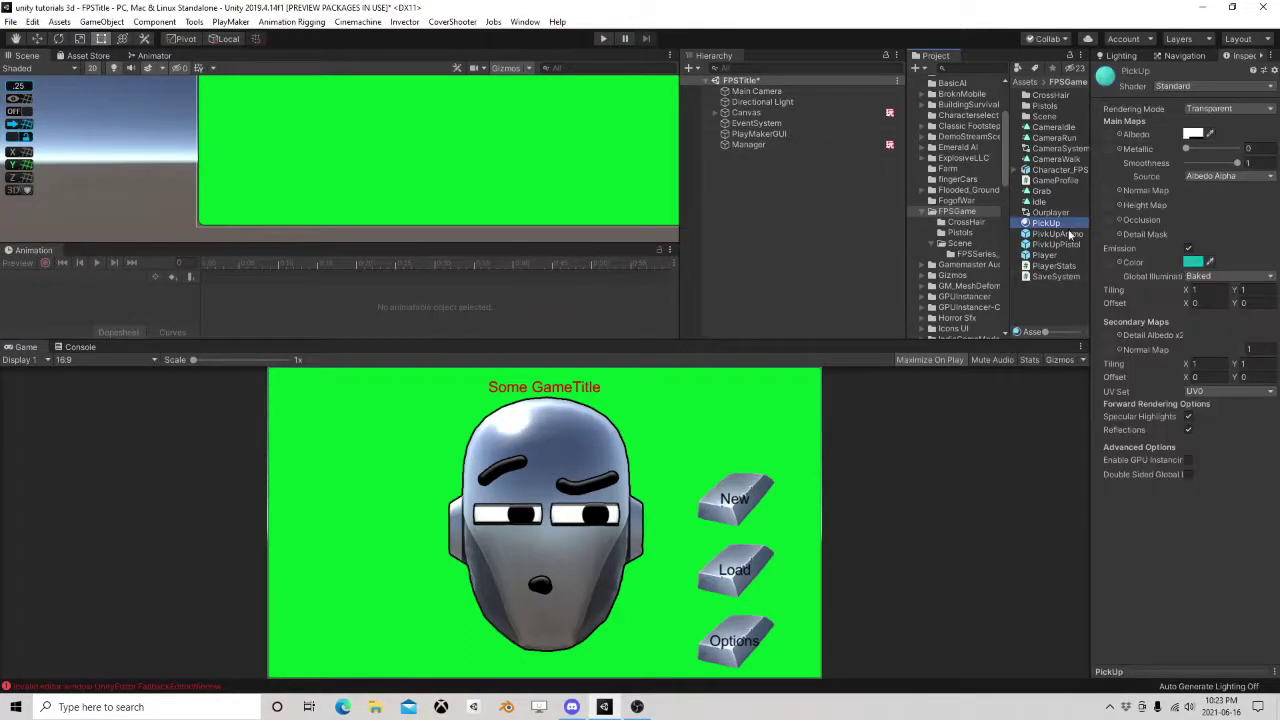
double_click(1046, 255)
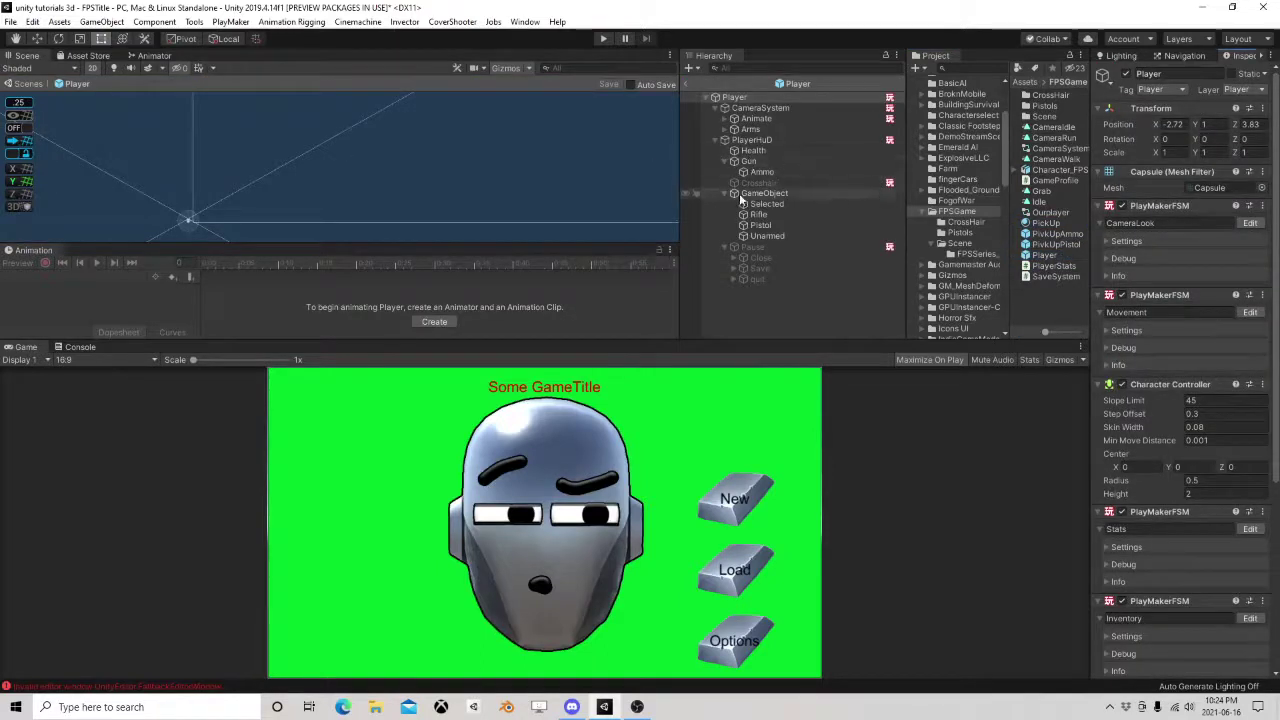
click(764, 194)
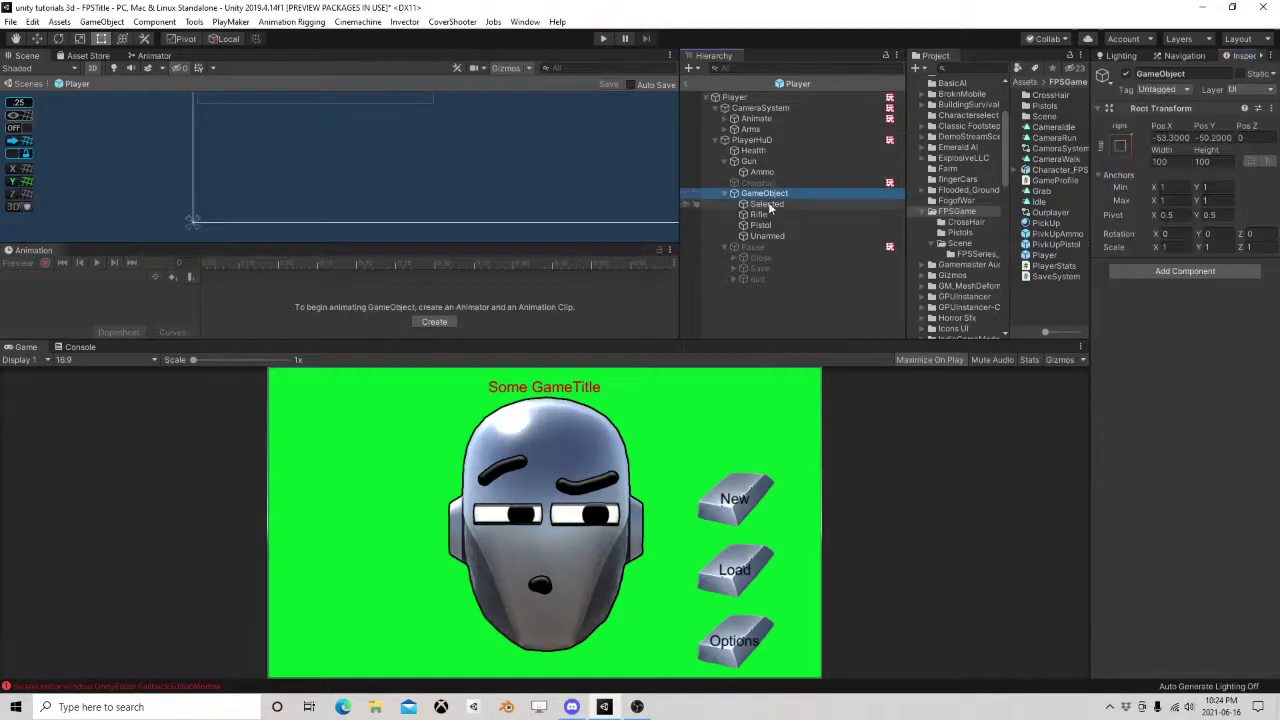
click(768, 214)
click(765, 141)
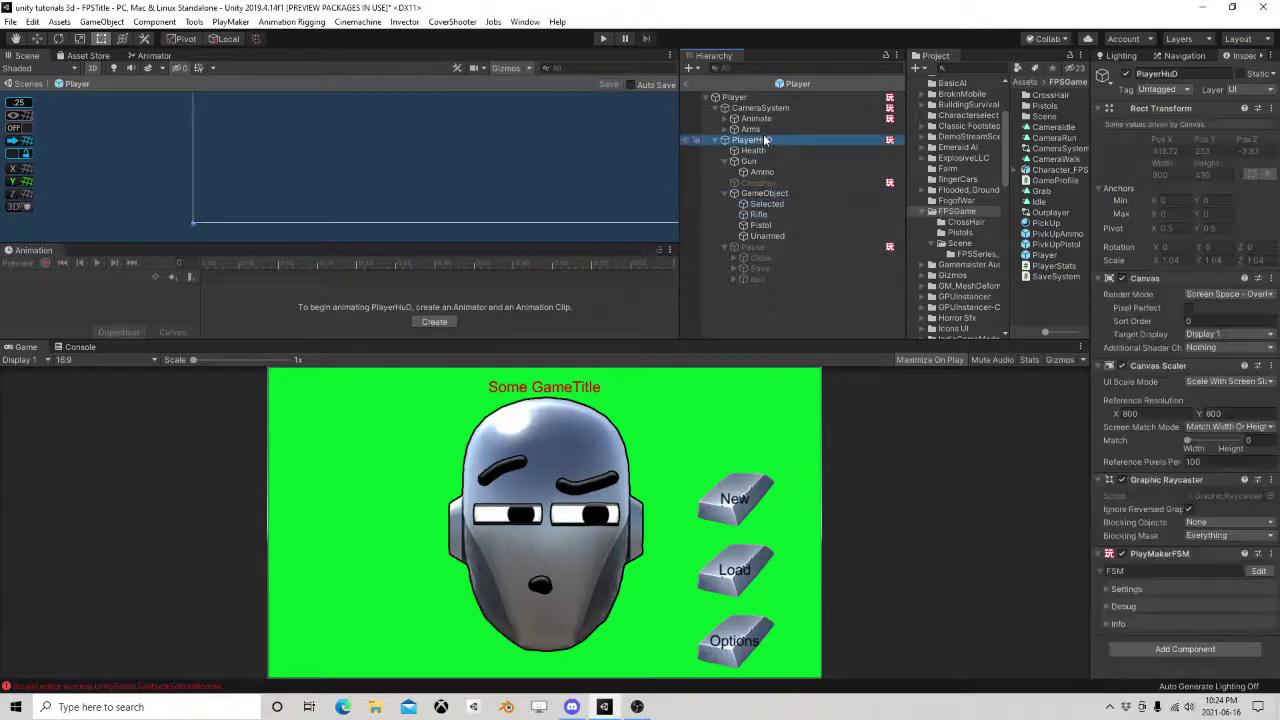
click(1258, 571)
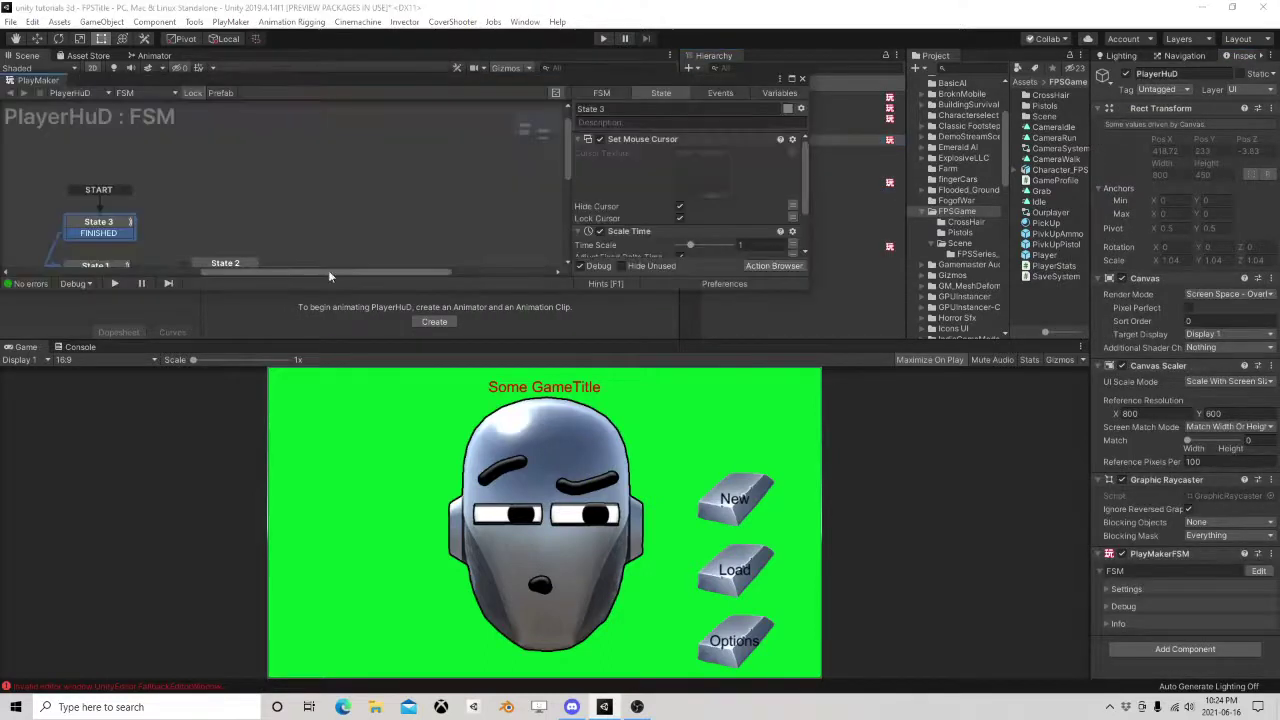
click(216, 180)
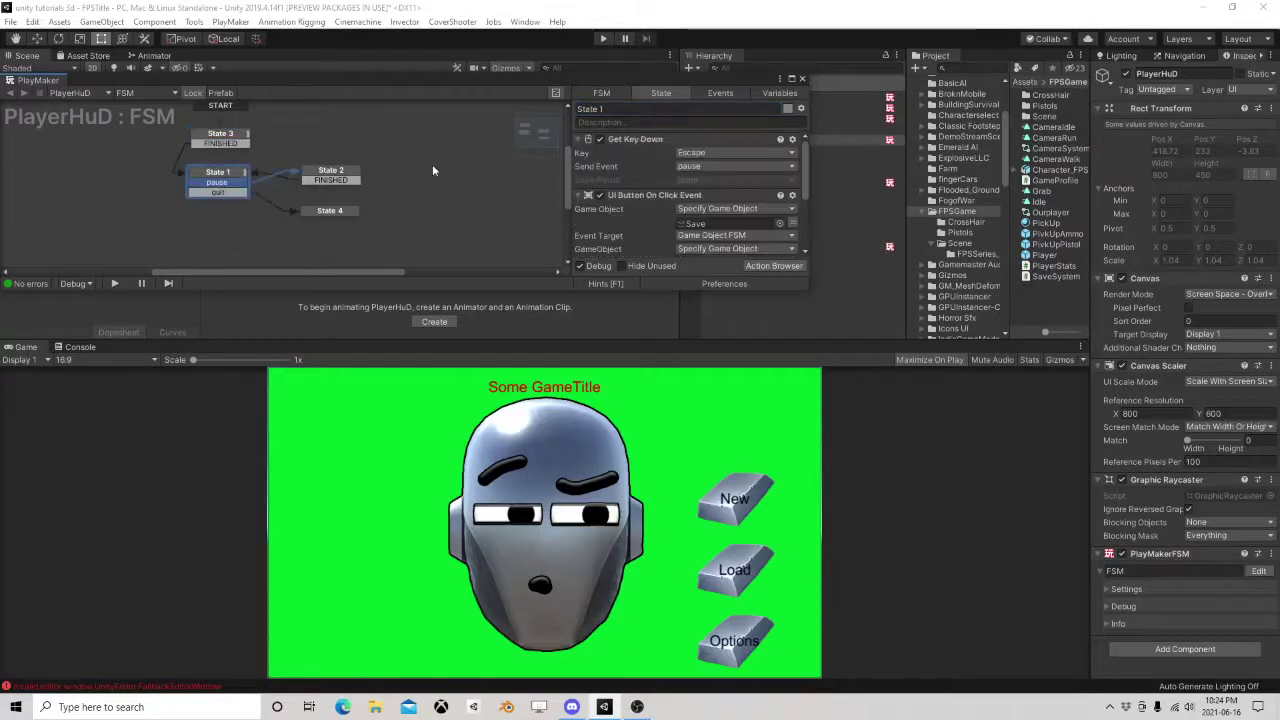
click(801, 78)
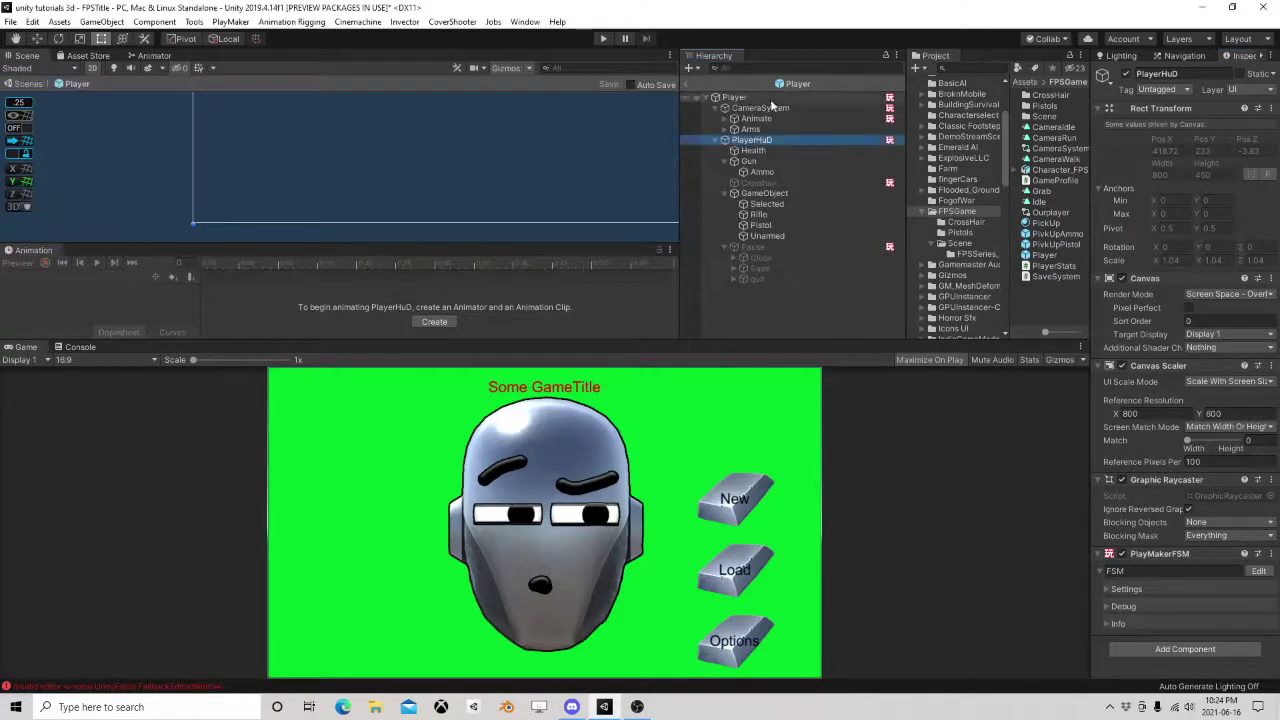
Review States 1 and 2 of the Player object's save/load FSM below the Player Stats script, then close the FSM editor.
click(758, 107)
click(735, 97)
scroll(1190, 450, down, 5)
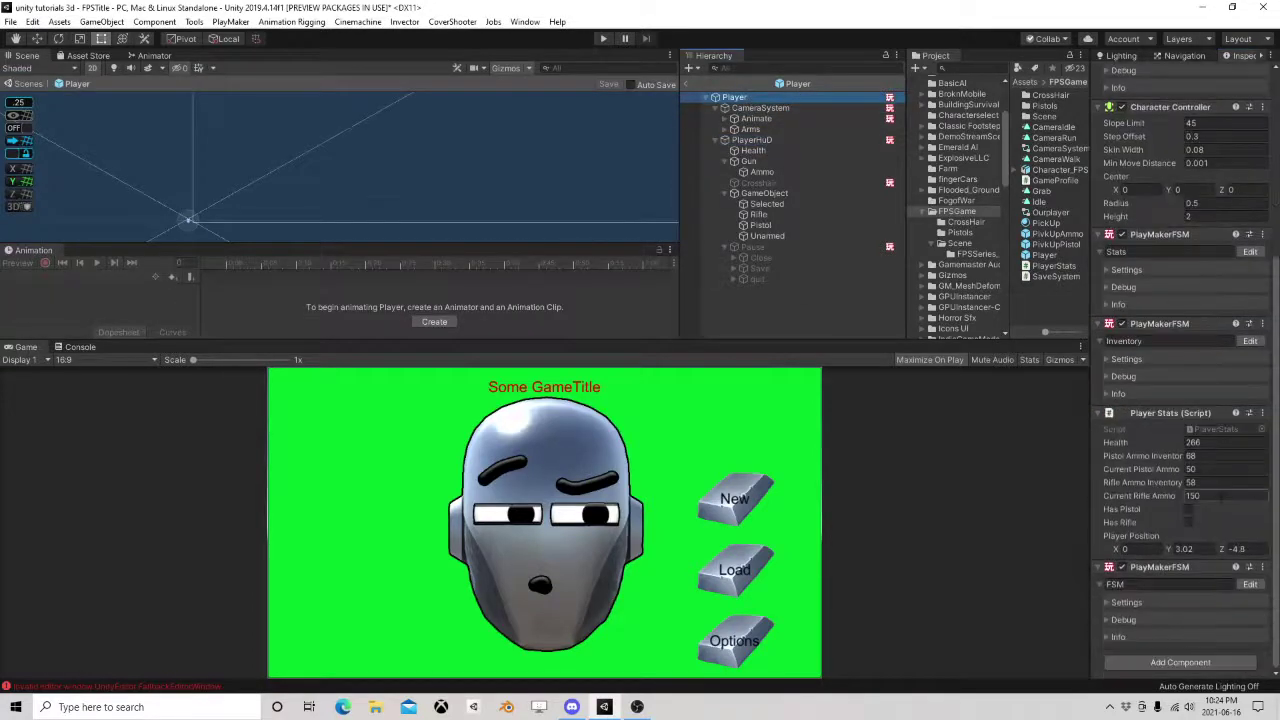
click(1242, 585)
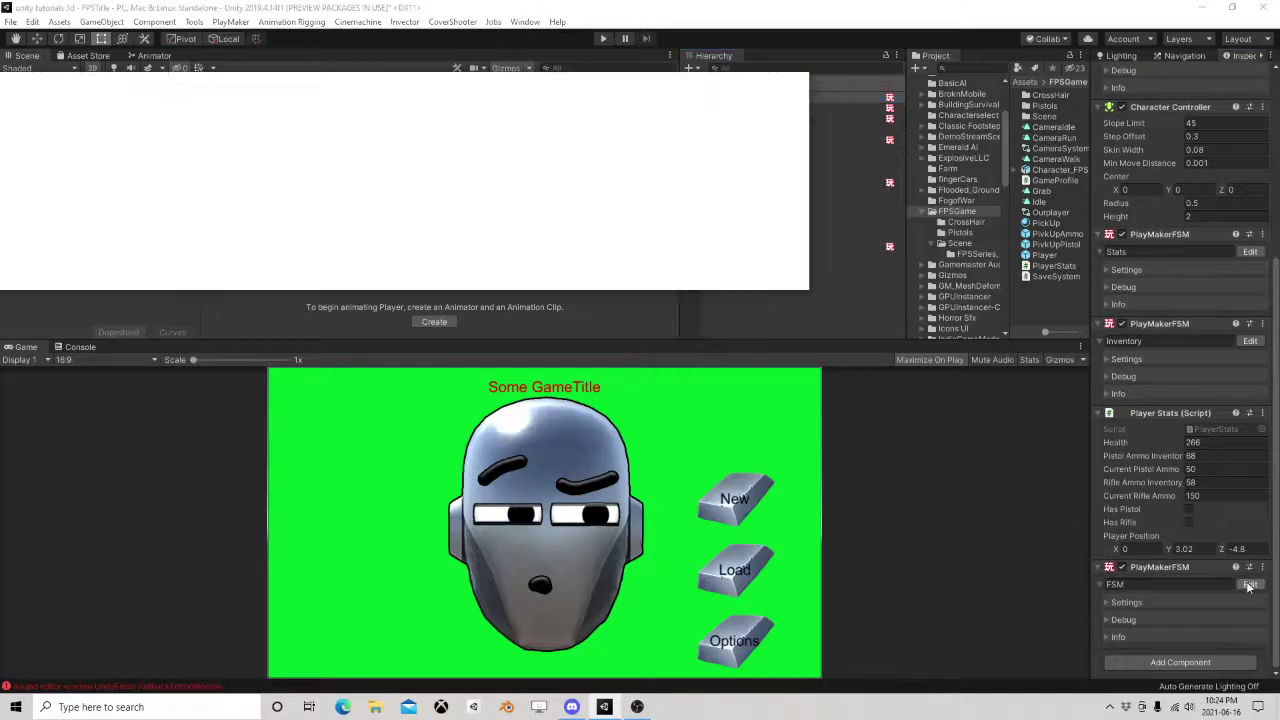
click(225, 207)
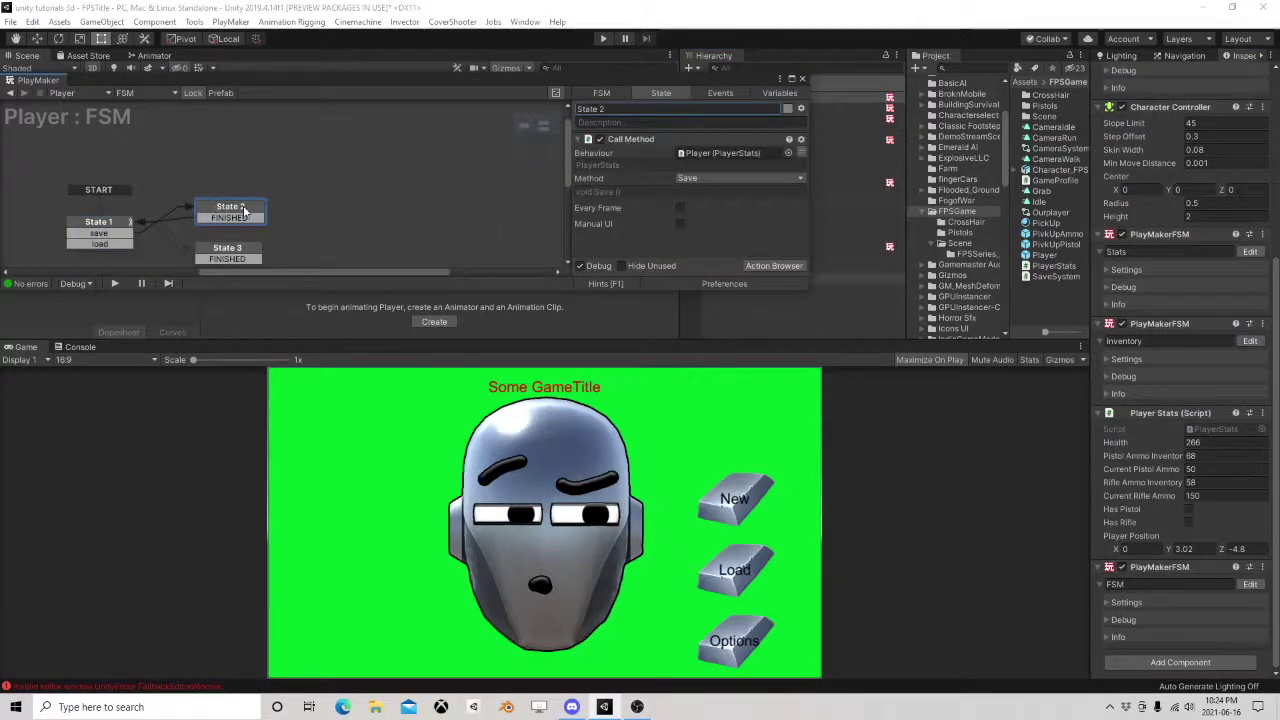
click(120, 230)
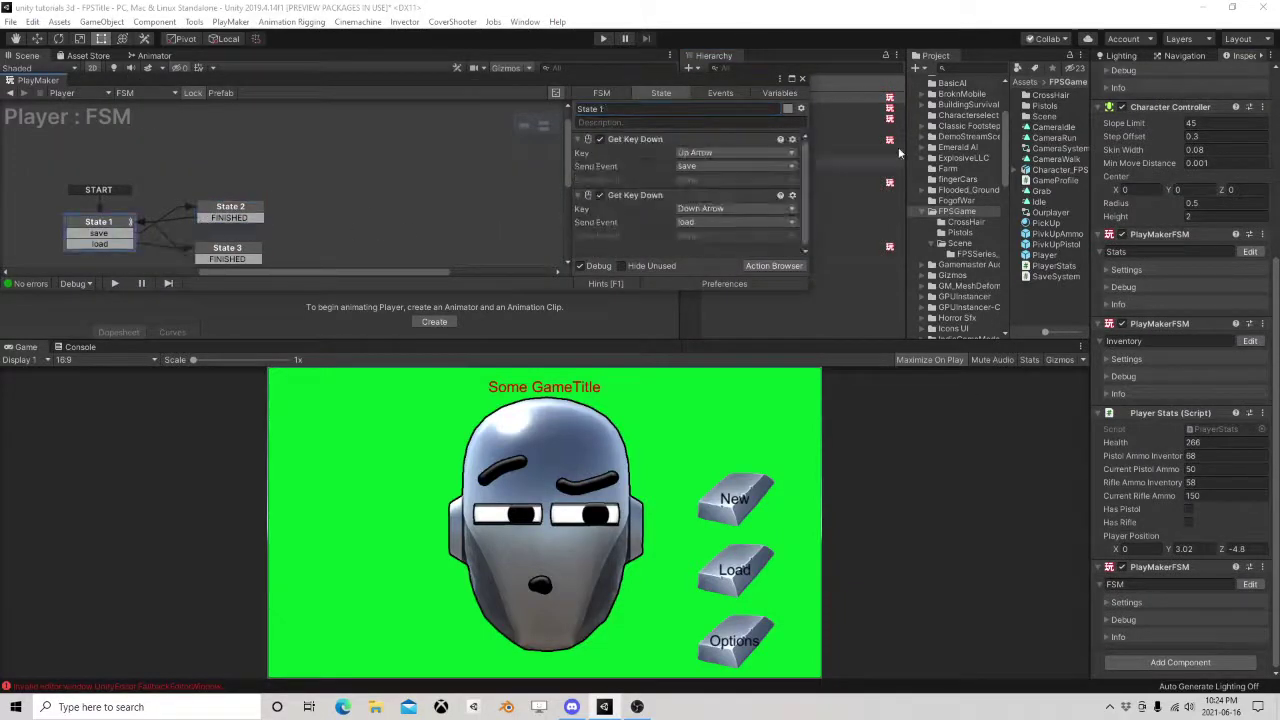
click(803, 79)
Remove the save/load FSM from Player, and in Player Stats set Health to 100 and all ammo and player position values to 0.
right_click(1205, 568)
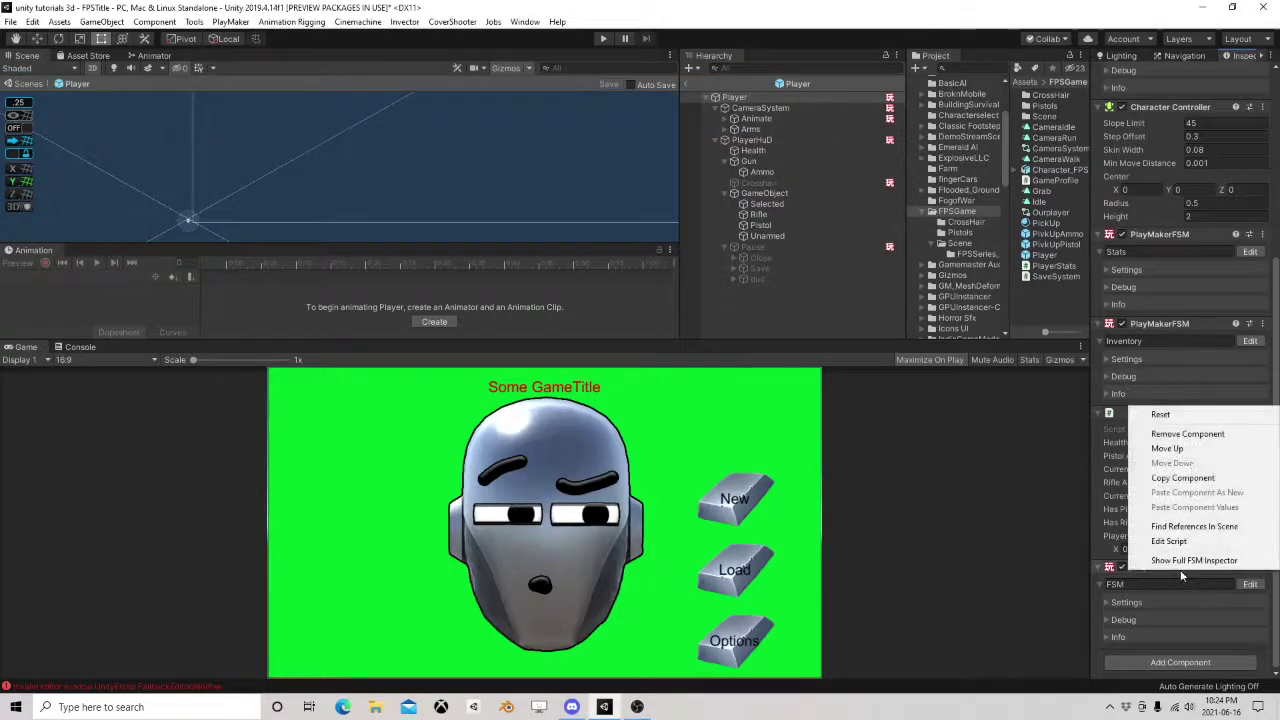
click(1196, 436)
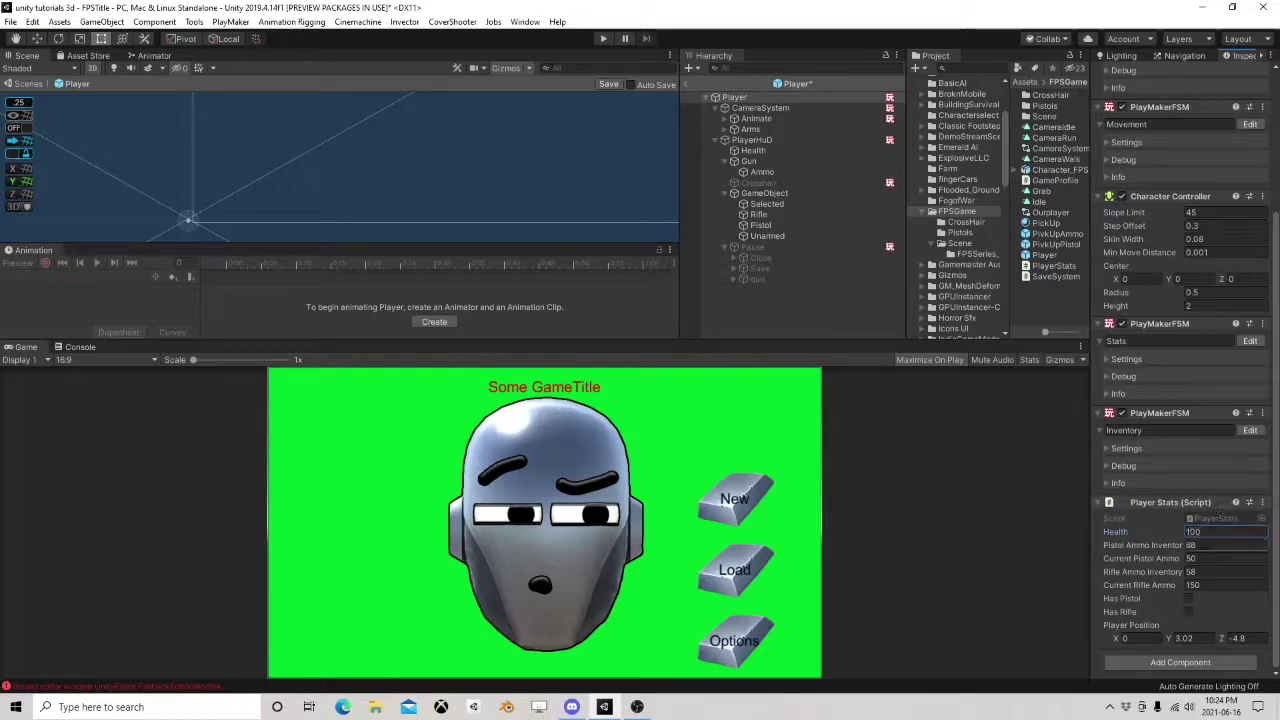
click(1210, 545)
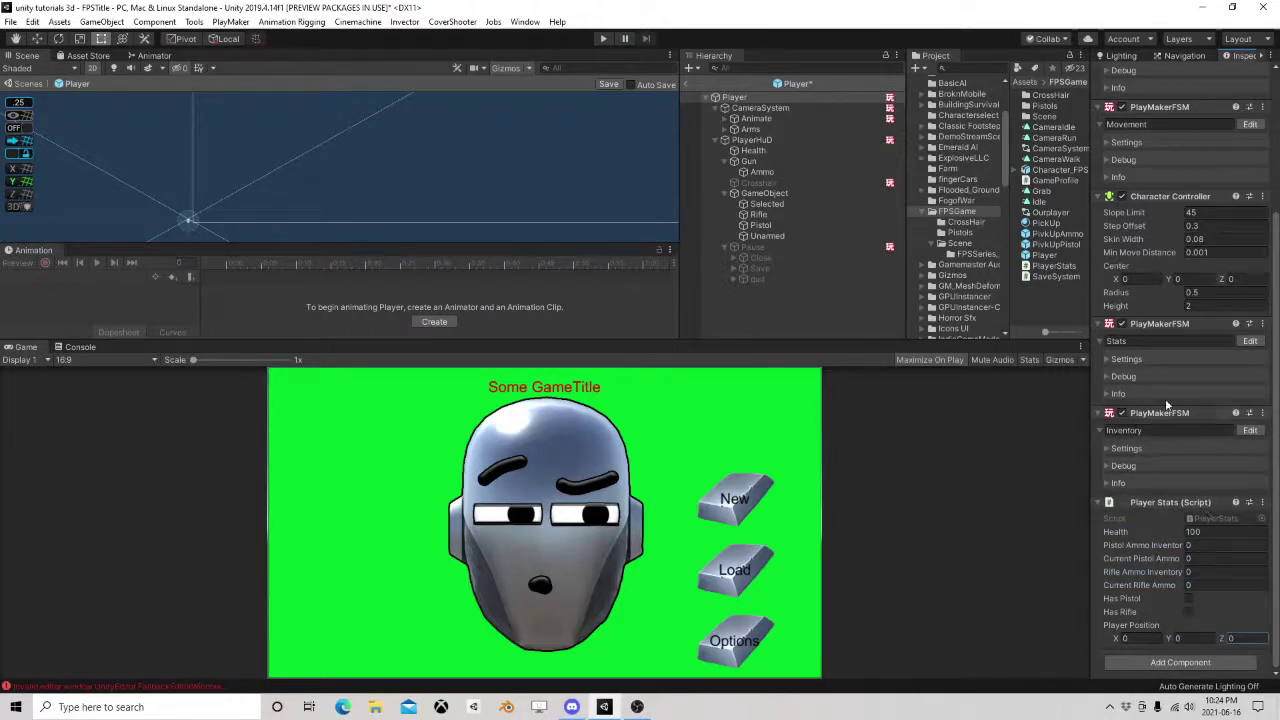
Open the Player's Stats FSM and review the HUD text and ammo string actions in State 2.
click(1251, 342)
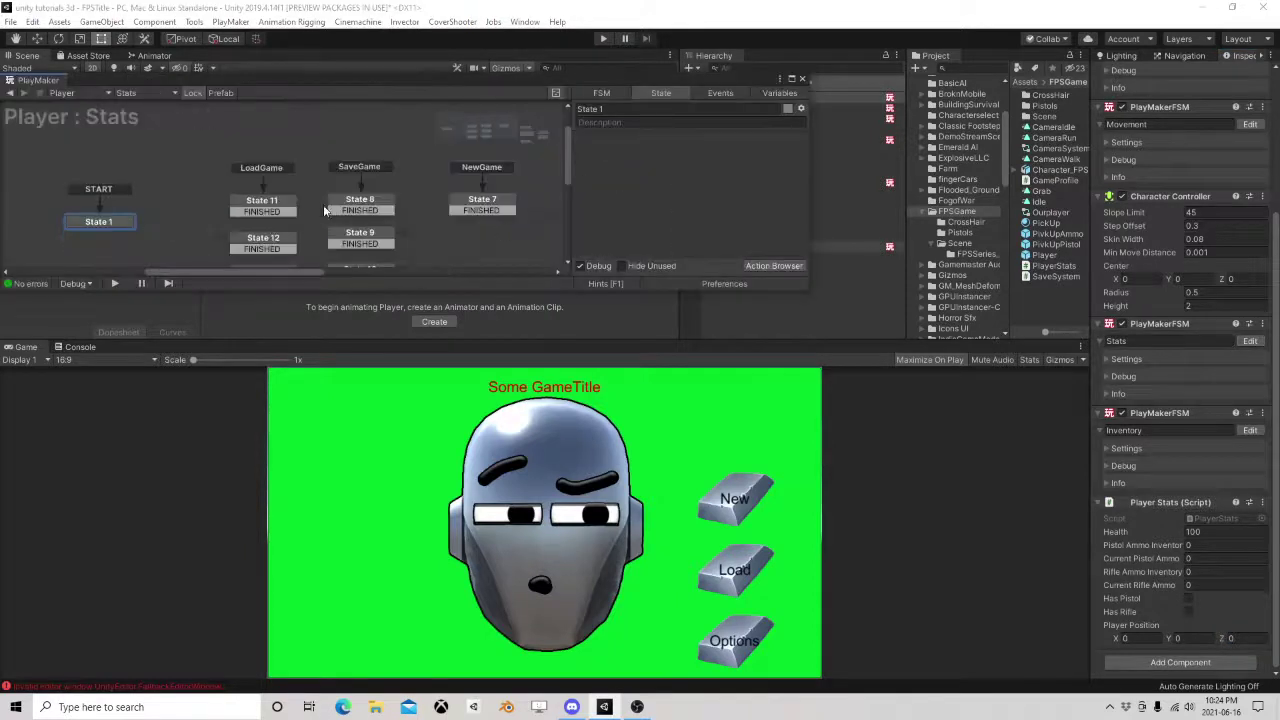
middle_drag(436, 229, 182, 187)
click(364, 179)
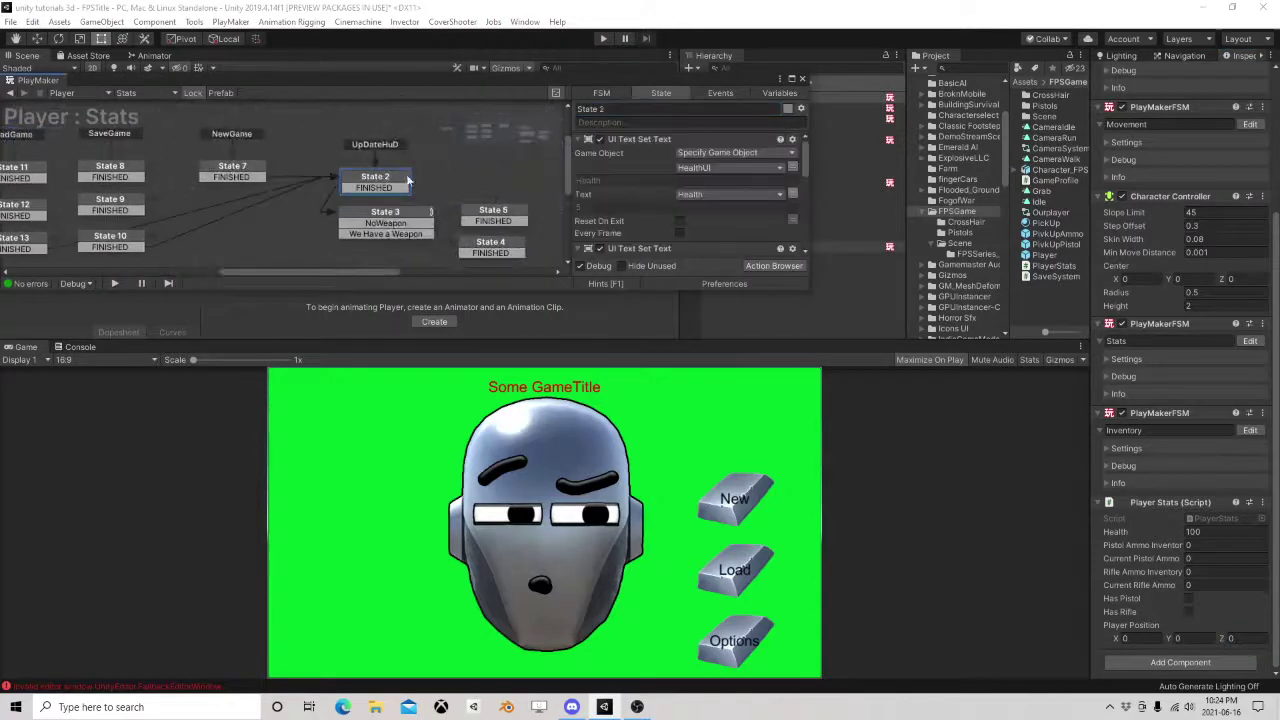
scroll(638, 178, down, 3)
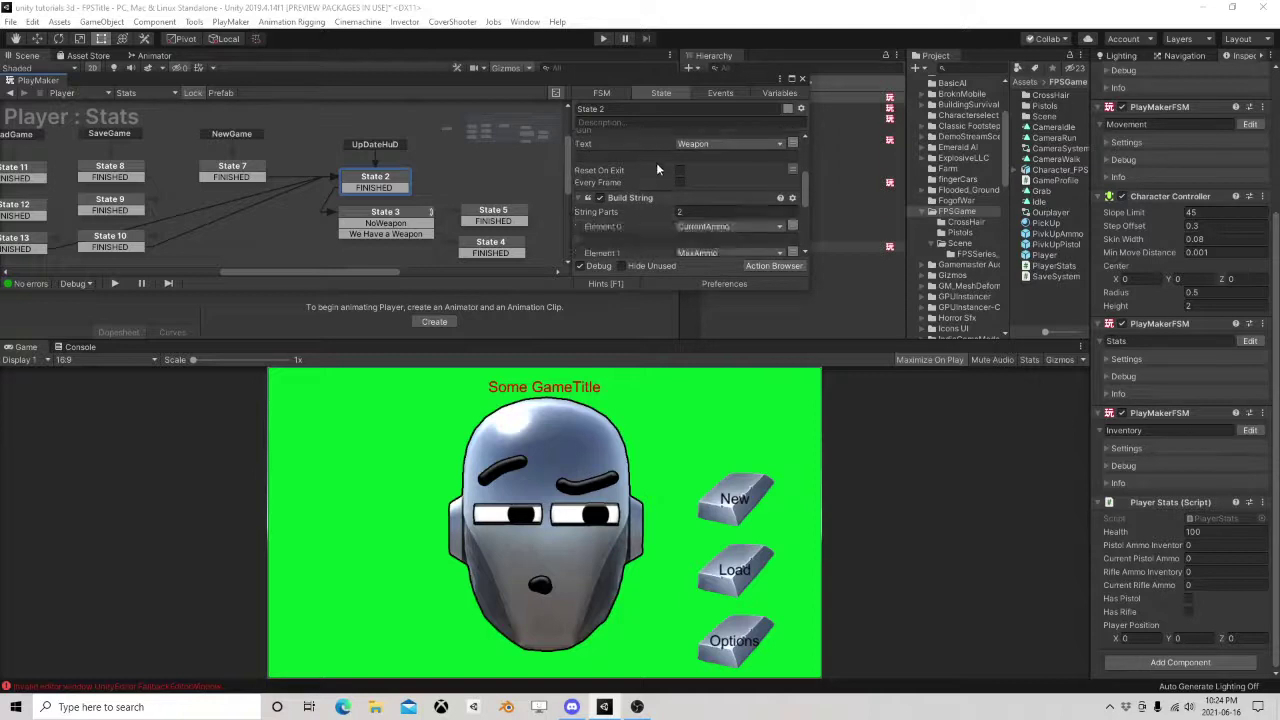
scroll(662, 172, down, 5)
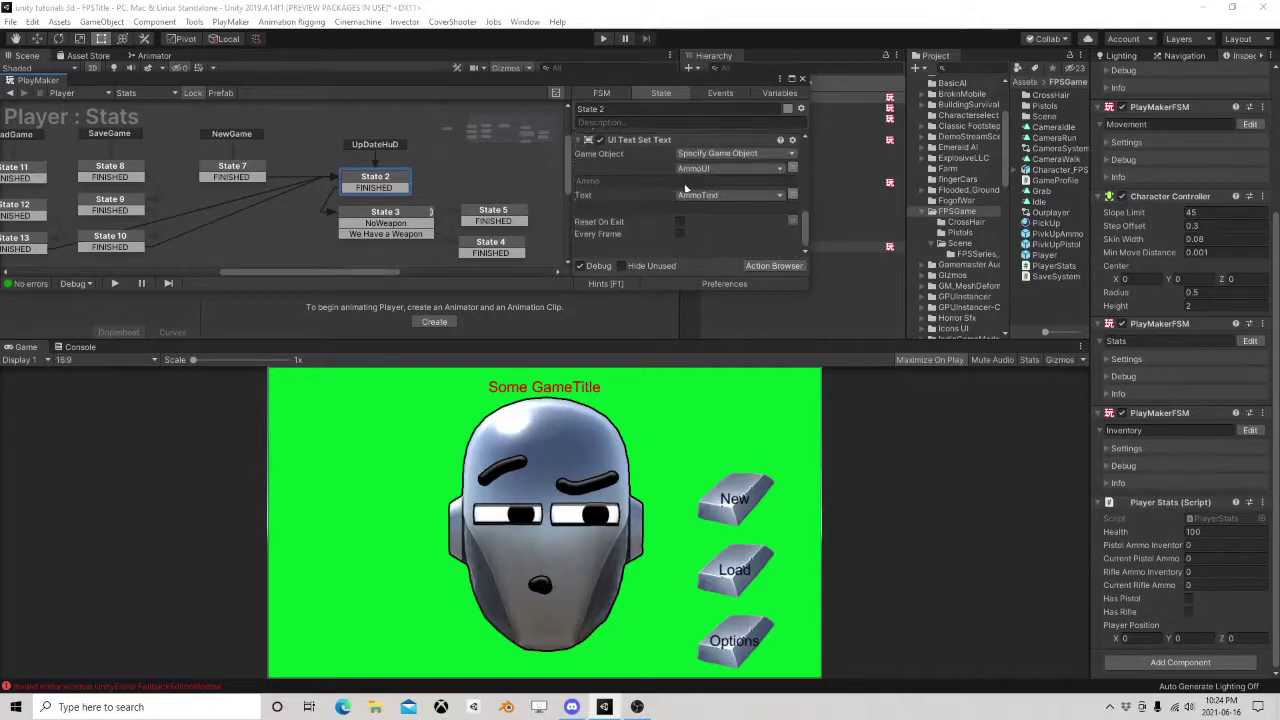
Examine the weapon branch after State 3, checking the Activate Game Object actions in States 5 and 4 and the contents of State 6.
click(407, 217)
middle_drag(509, 222, 388, 171)
click(388, 171)
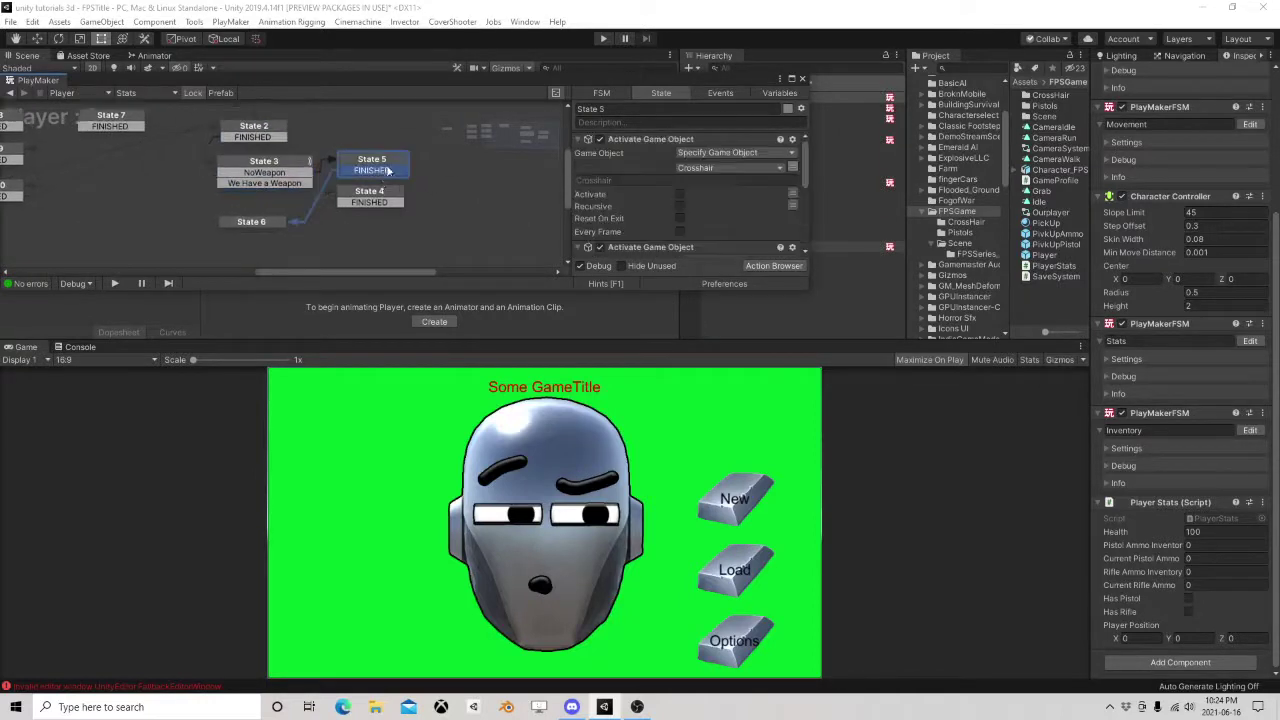
scroll(630, 205, down, 3)
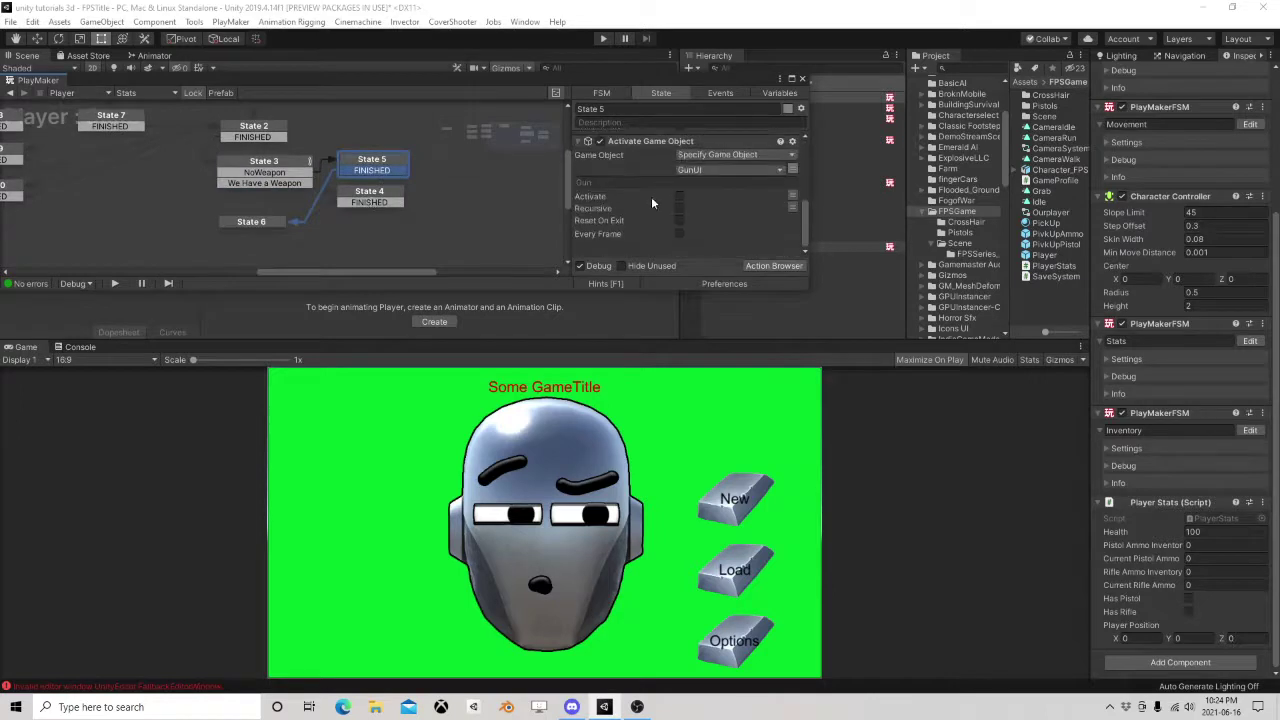
click(362, 196)
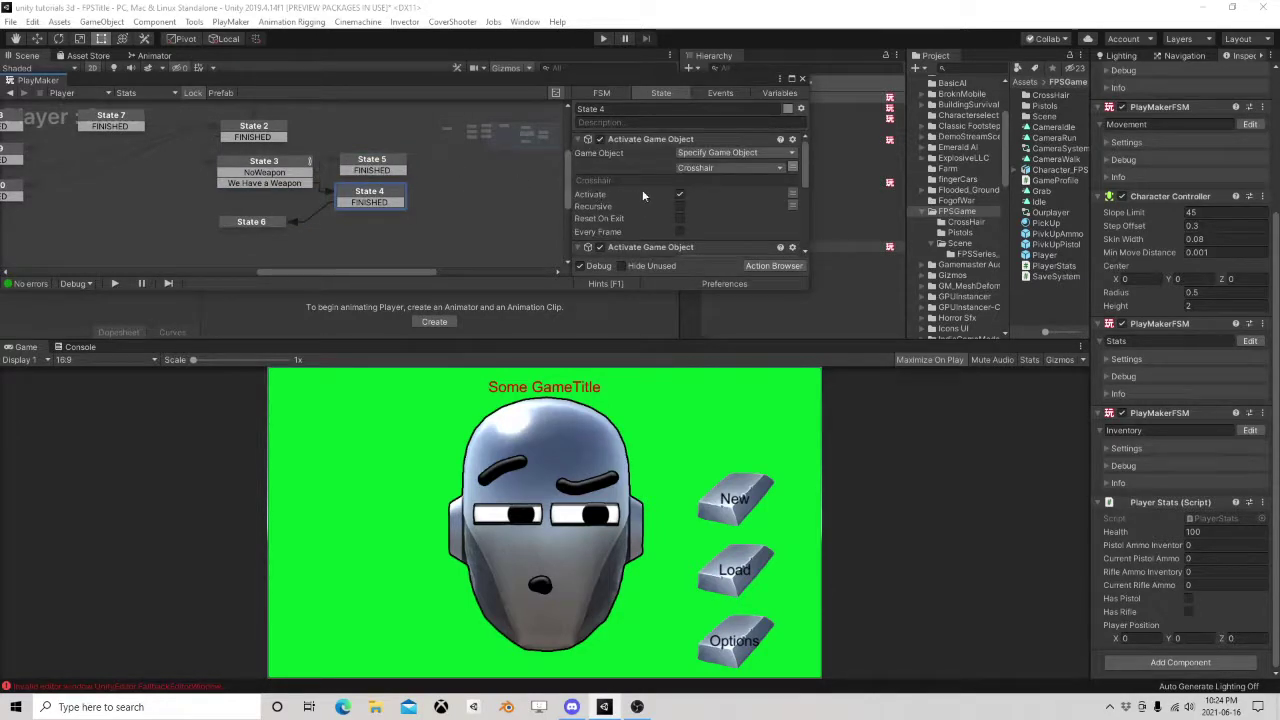
scroll(645, 197, down, 3)
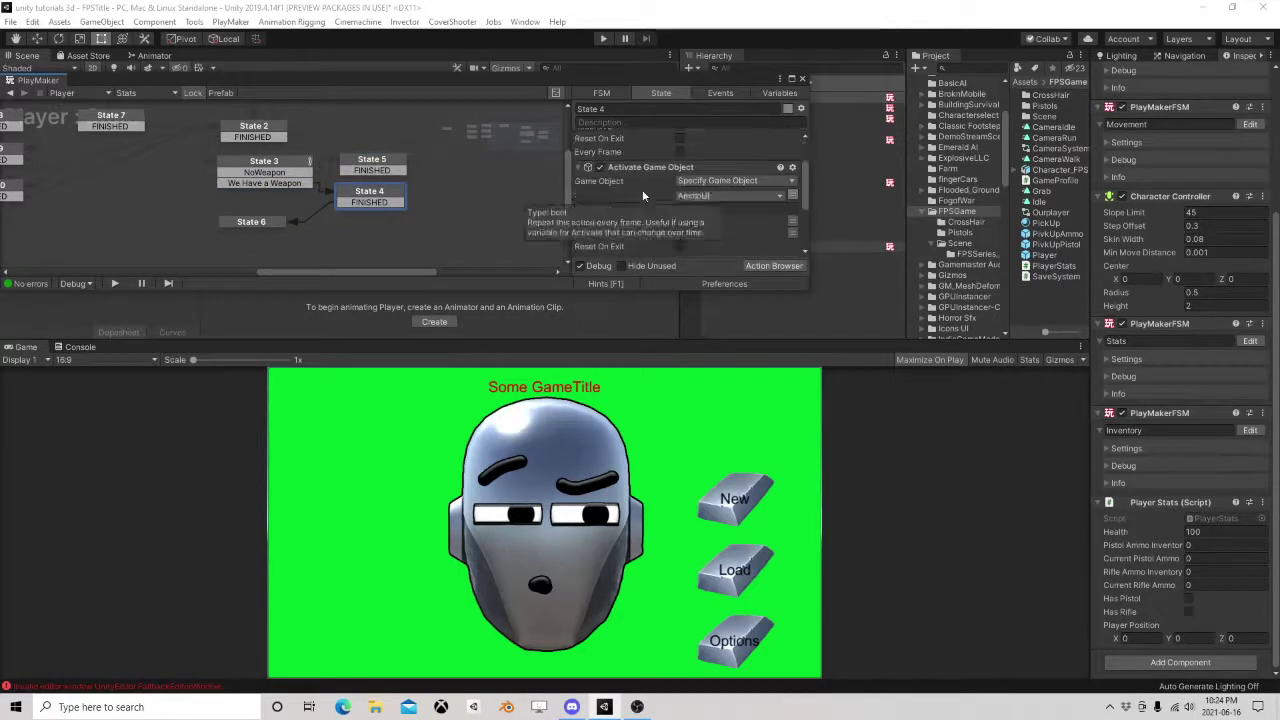
click(286, 207)
click(255, 222)
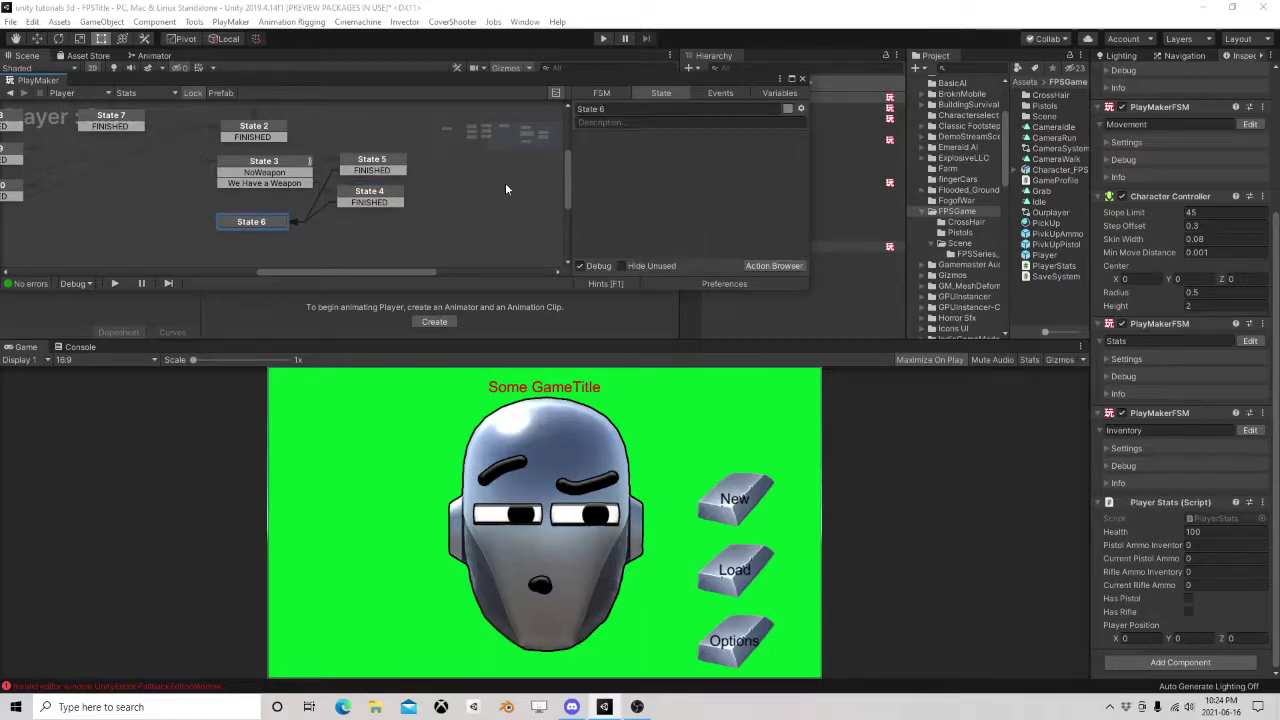
click(360, 194)
scroll(662, 217, down, 3)
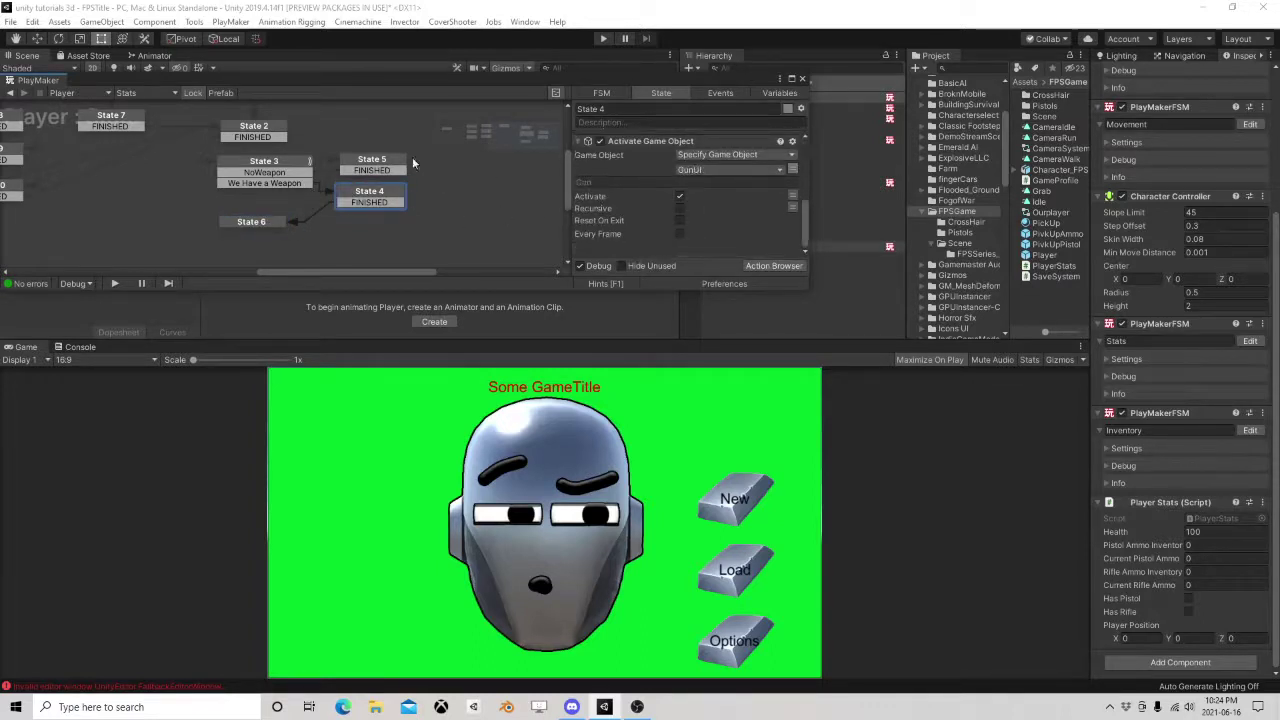
Recheck State 3's weapon comparison and State 2's AmmoText action in the Stats FSM, then close the FSM editor.
click(378, 163)
click(300, 168)
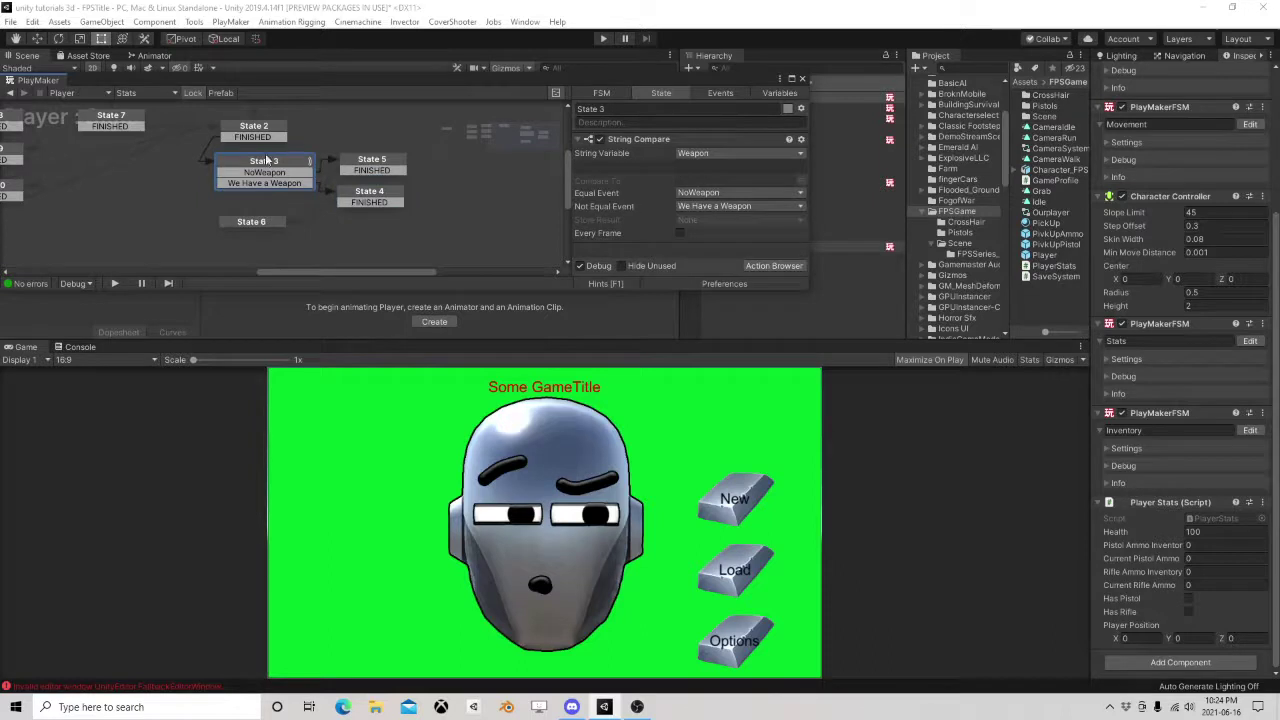
click(257, 138)
scroll(700, 194, down, 3)
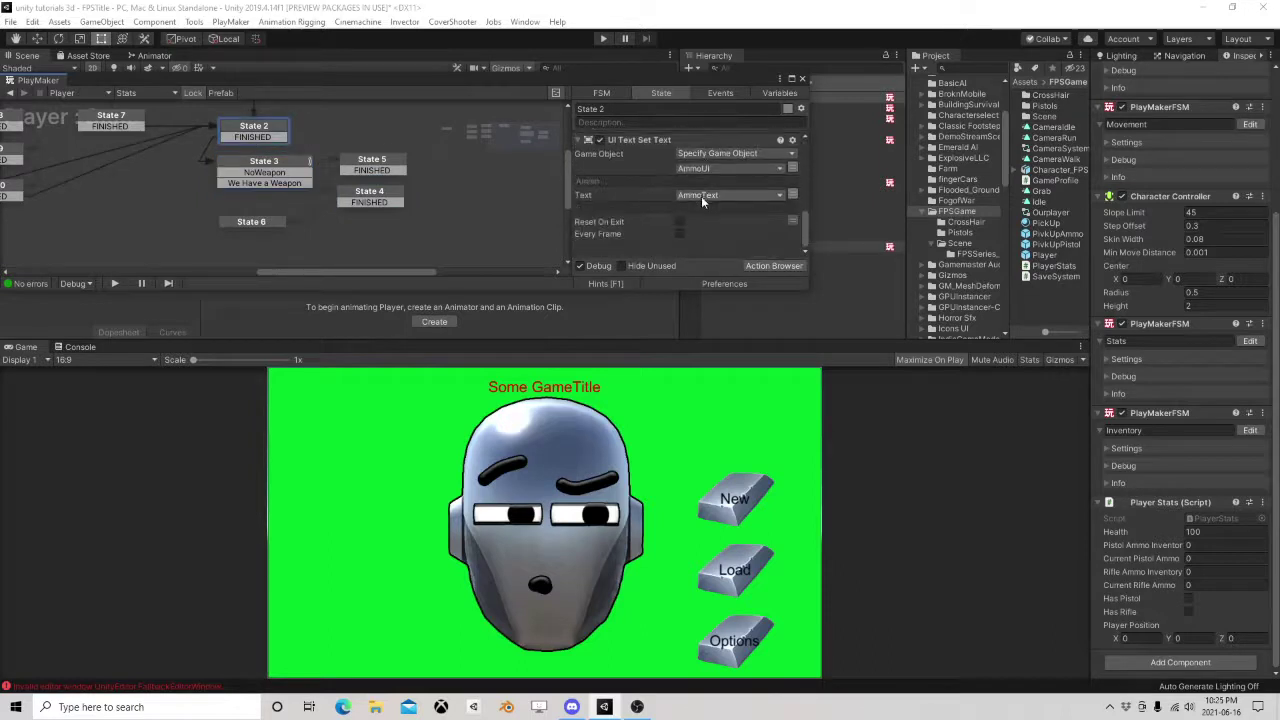
middle_drag(178, 144, 246, 182)
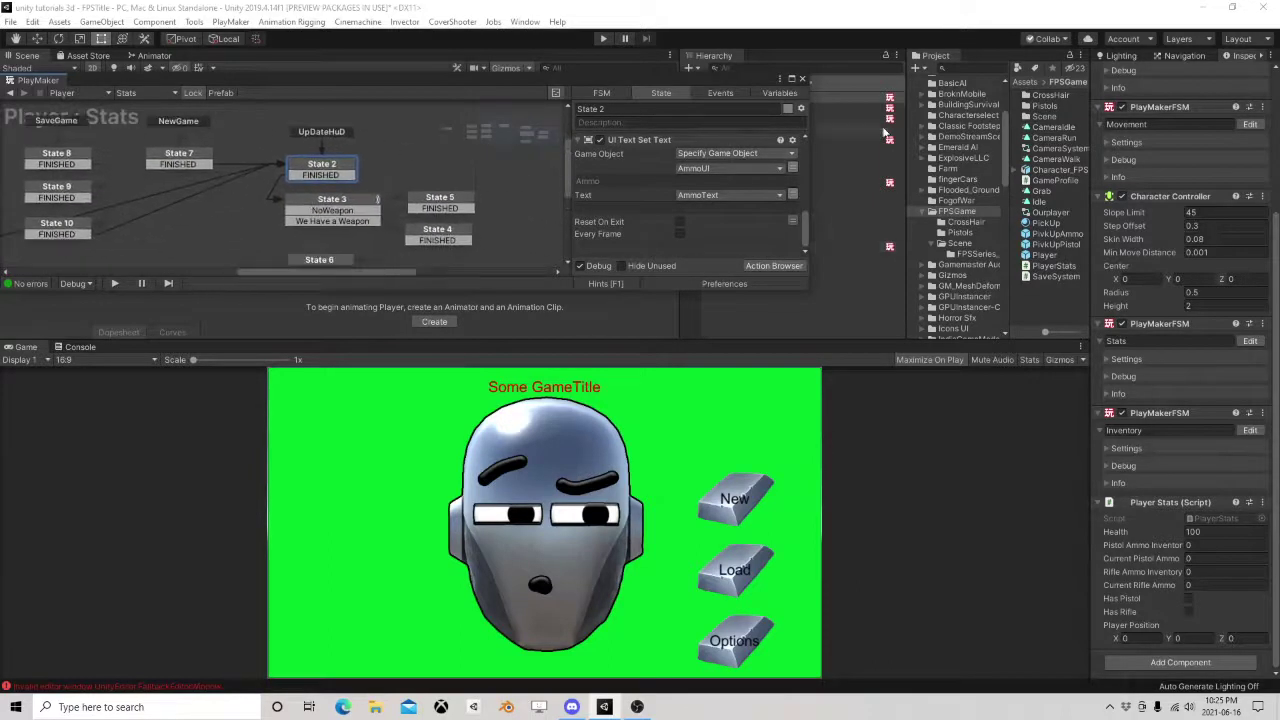
click(801, 79)
Open the PlayerHuD object's FSM and review the actions in States 2, 4 and 1, then close the editor.
scroll(1205, 285, up, 3)
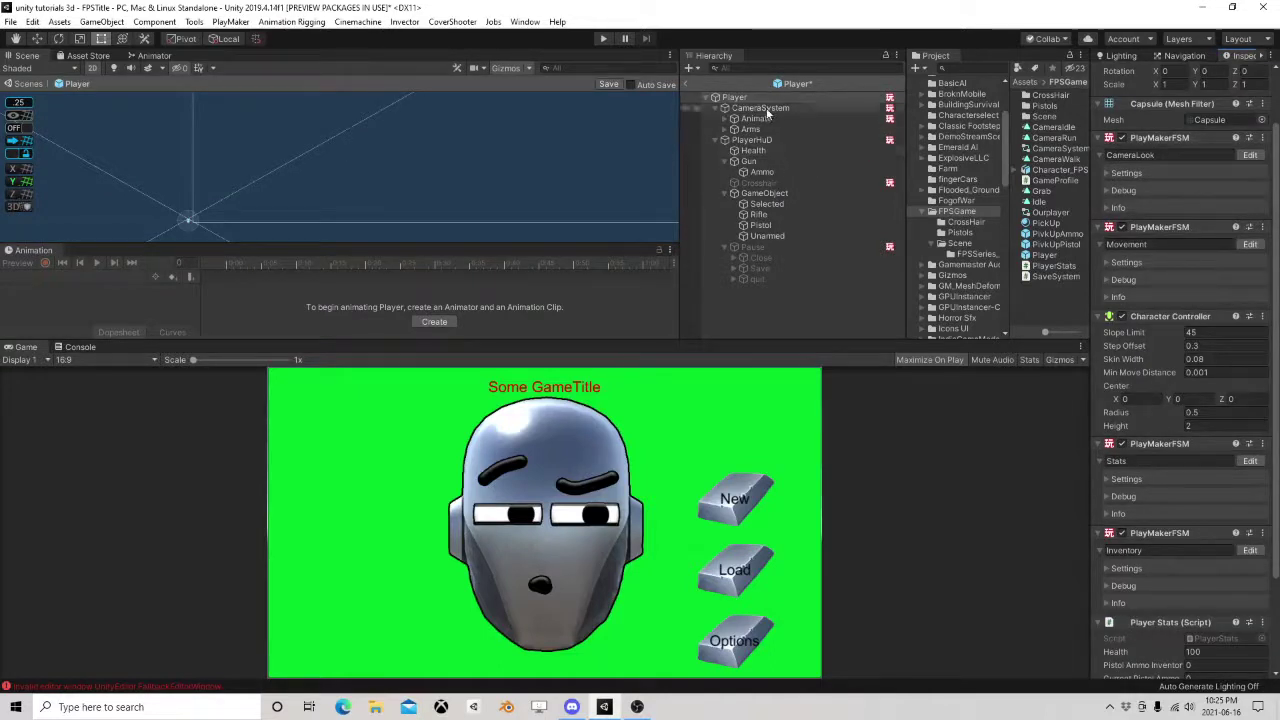
click(752, 140)
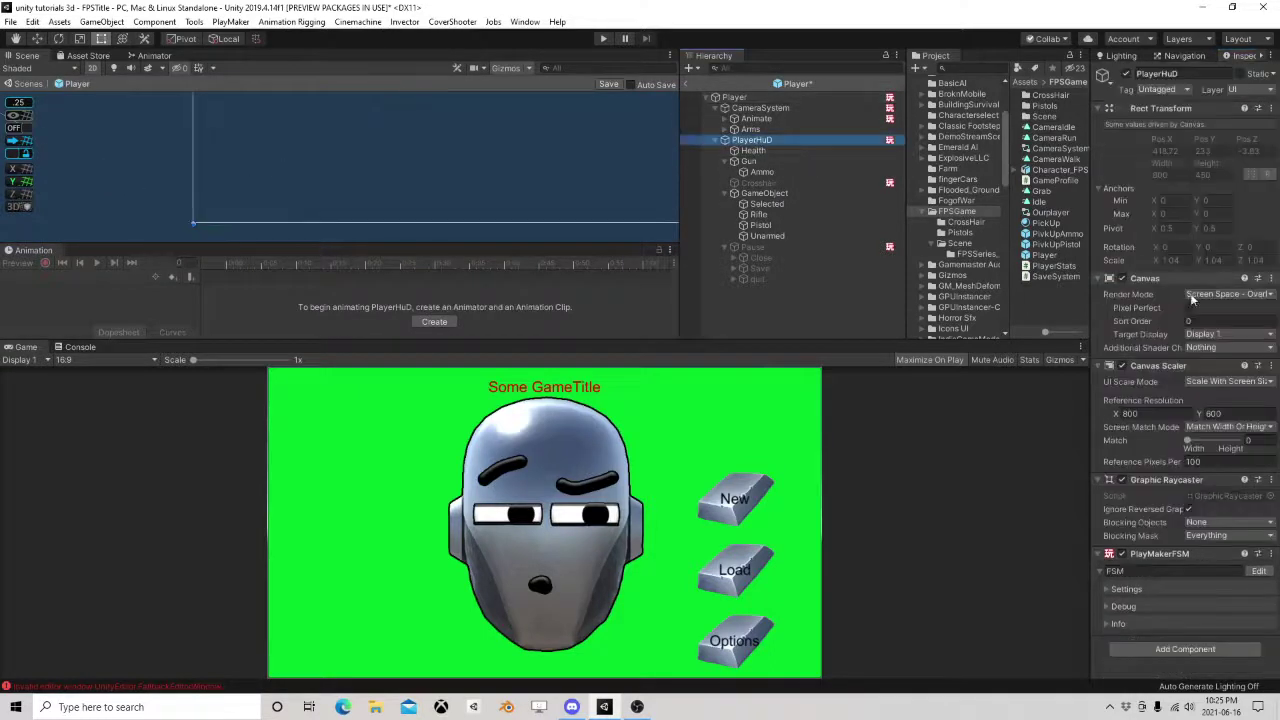
click(1258, 571)
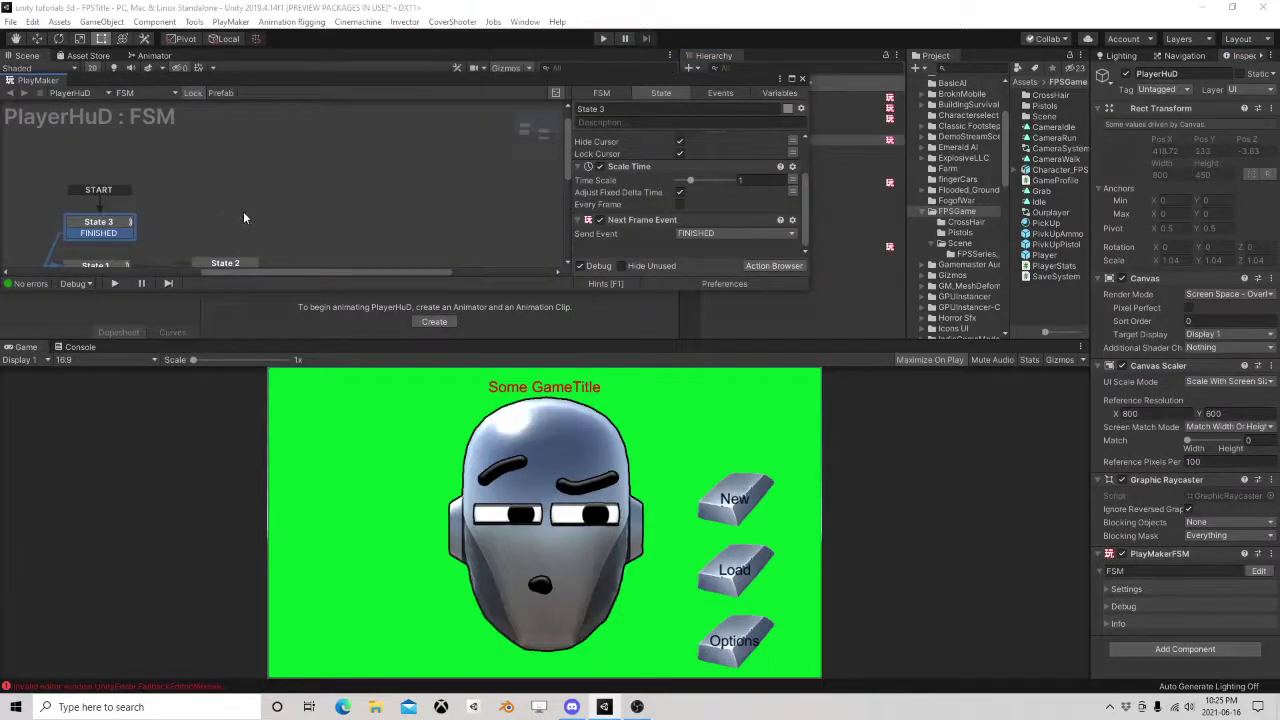
click(307, 201)
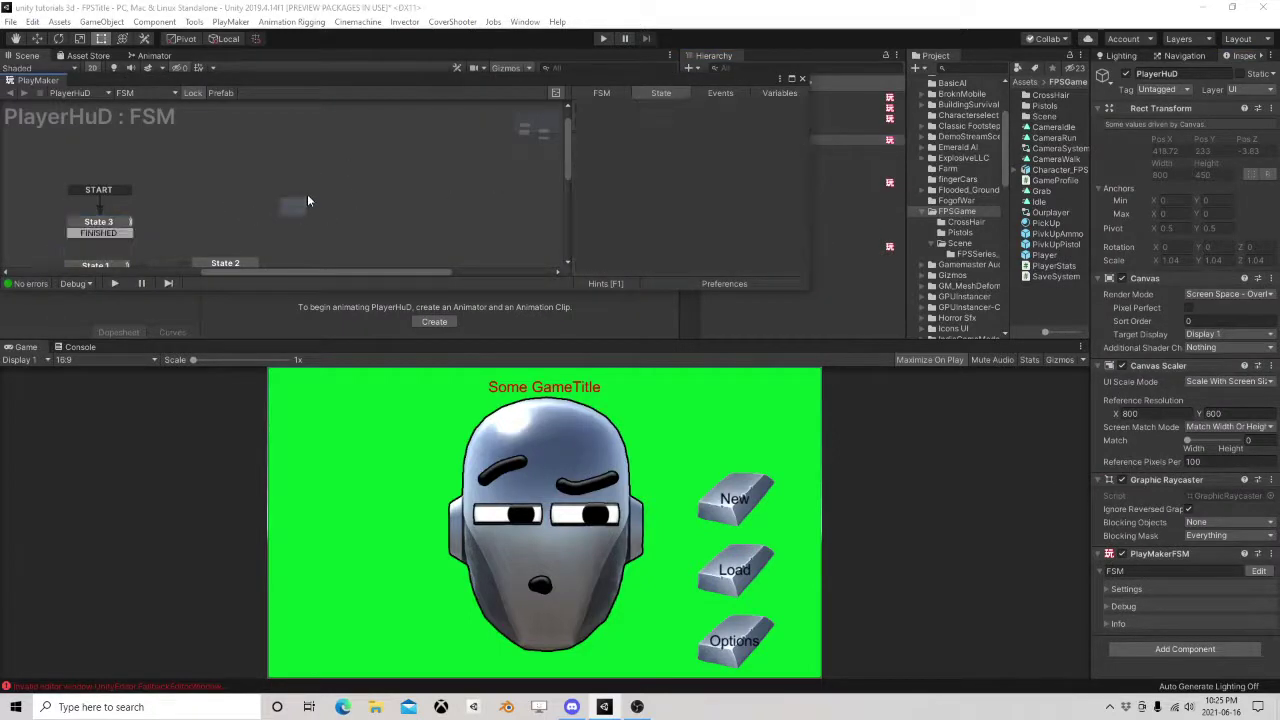
middle_drag(375, 144, 466, 114)
click(316, 239)
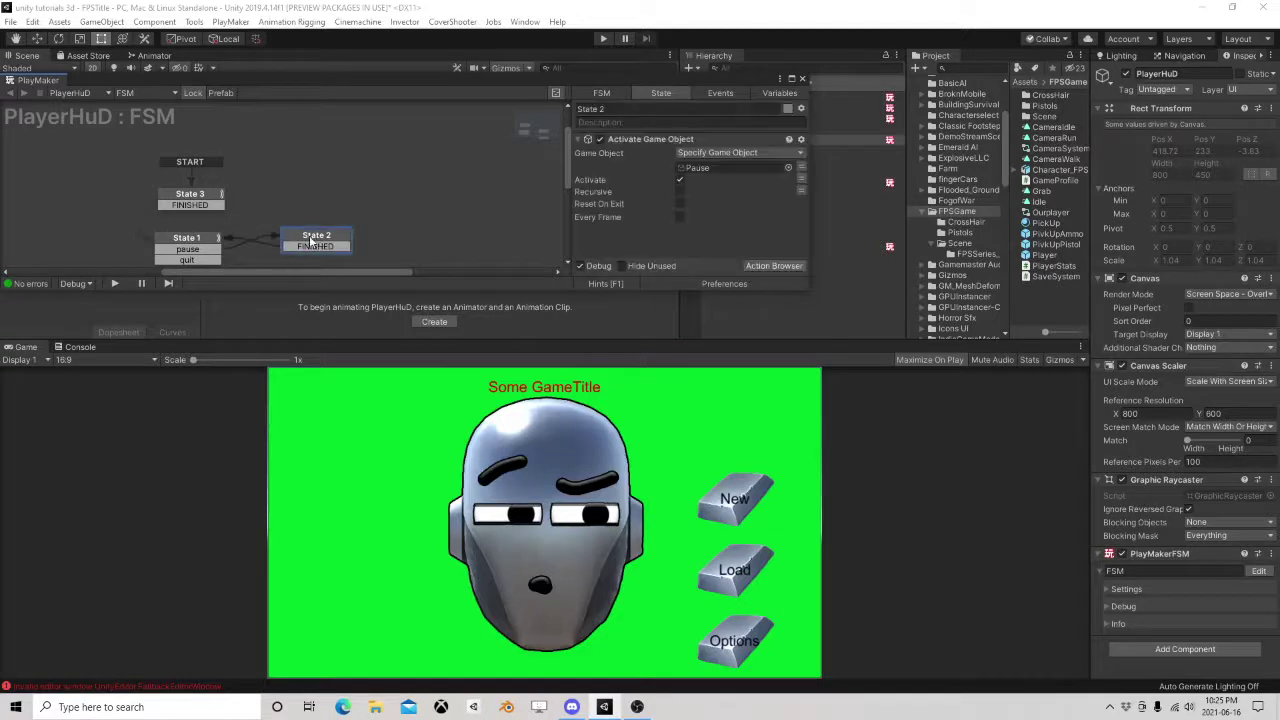
middle_drag(262, 216, 305, 130)
click(335, 204)
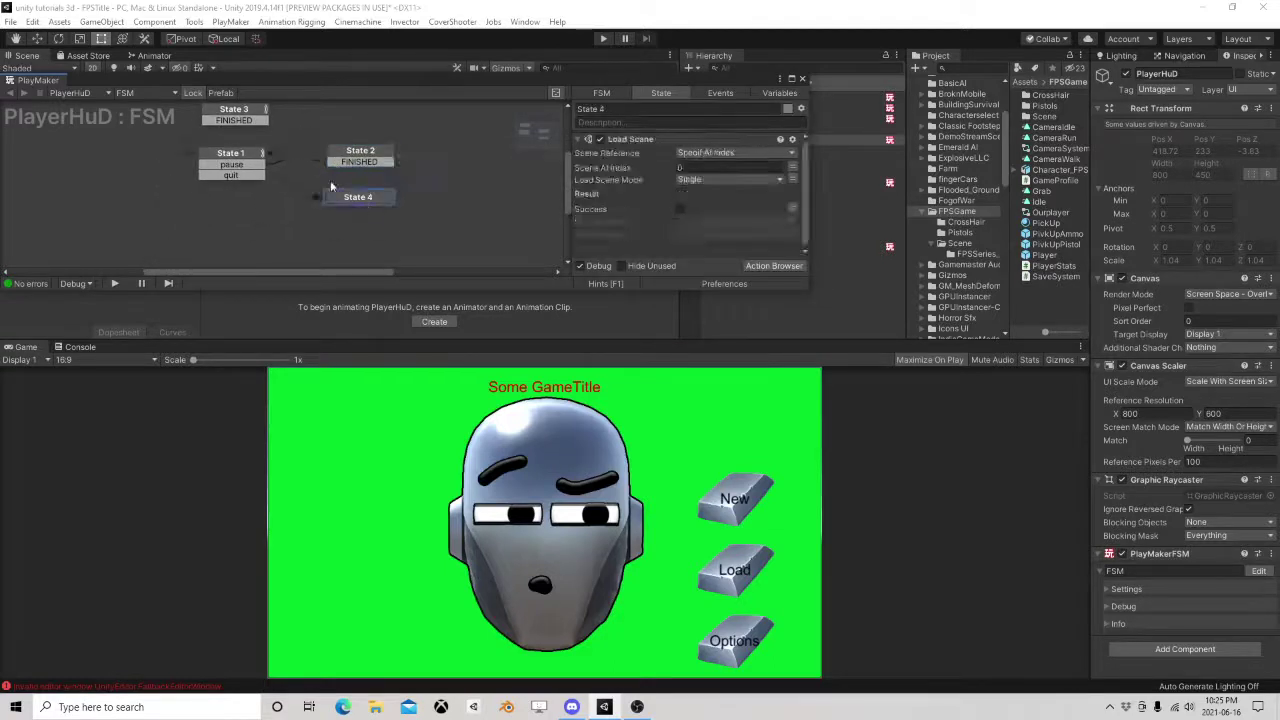
click(249, 165)
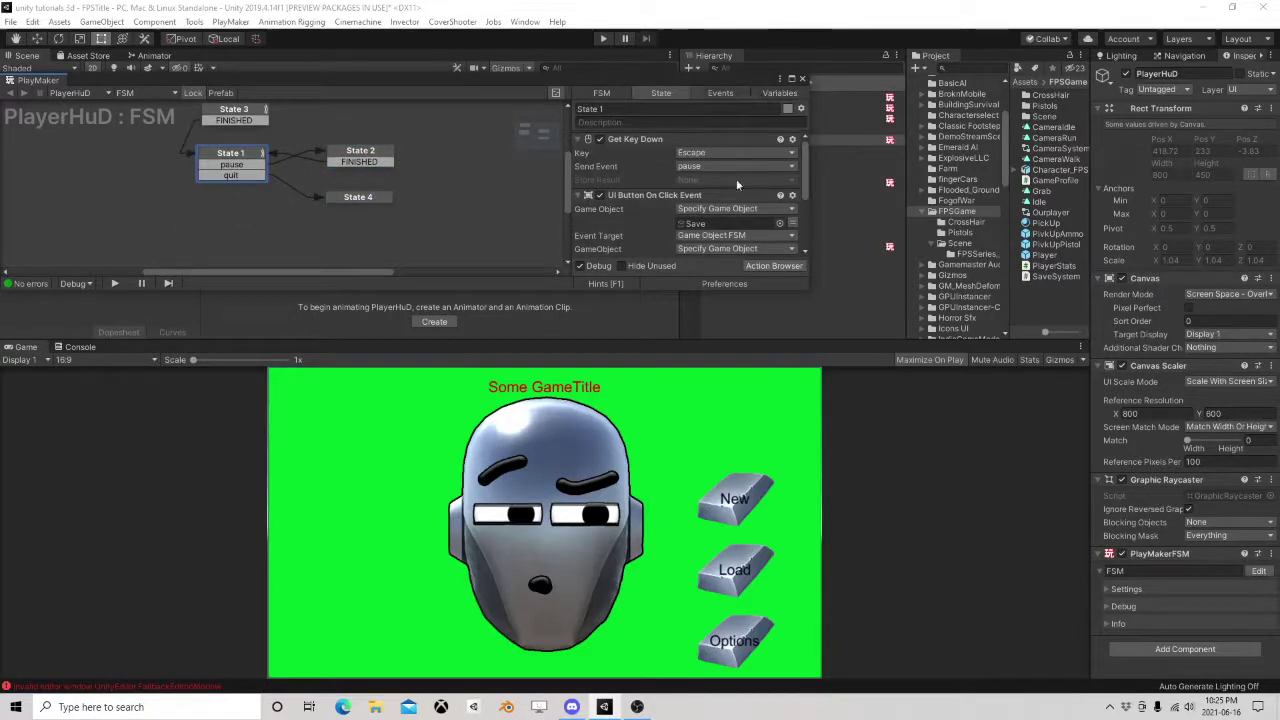
click(803, 80)
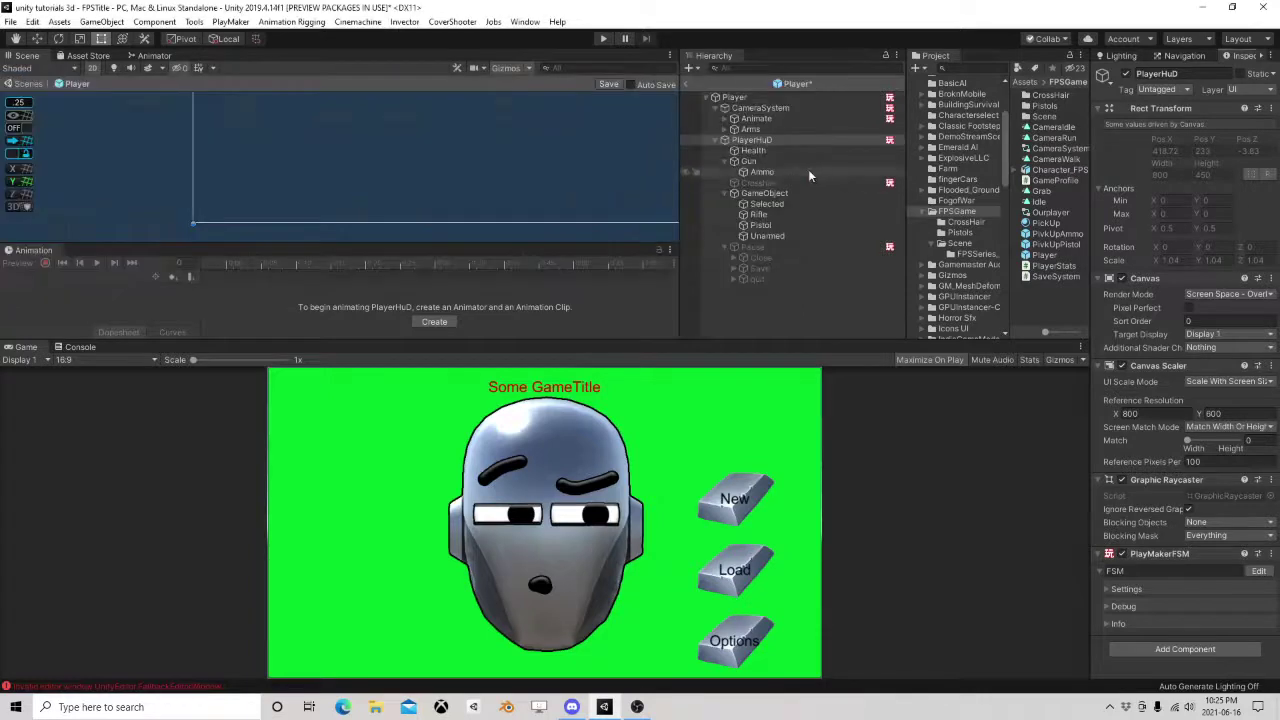
Activate the Pause panel and enable Best Fit on the text of its Close, Save and quit buttons.
click(752, 246)
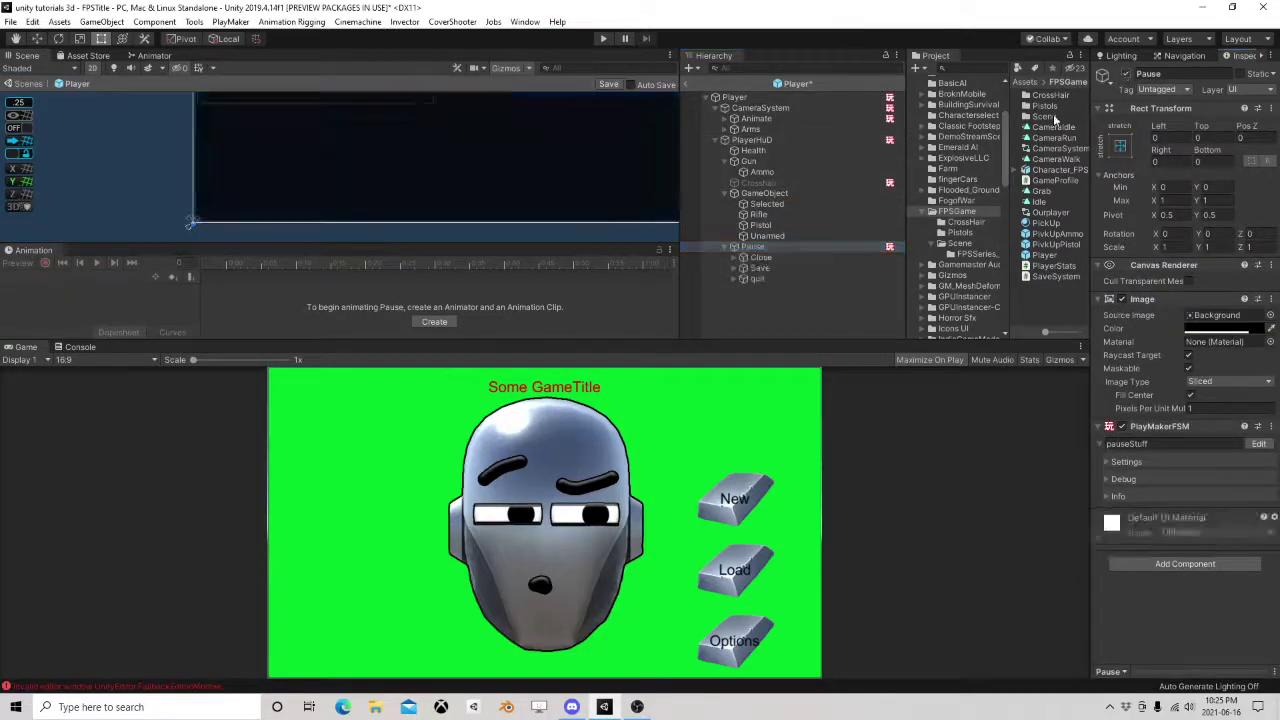
click(758, 258)
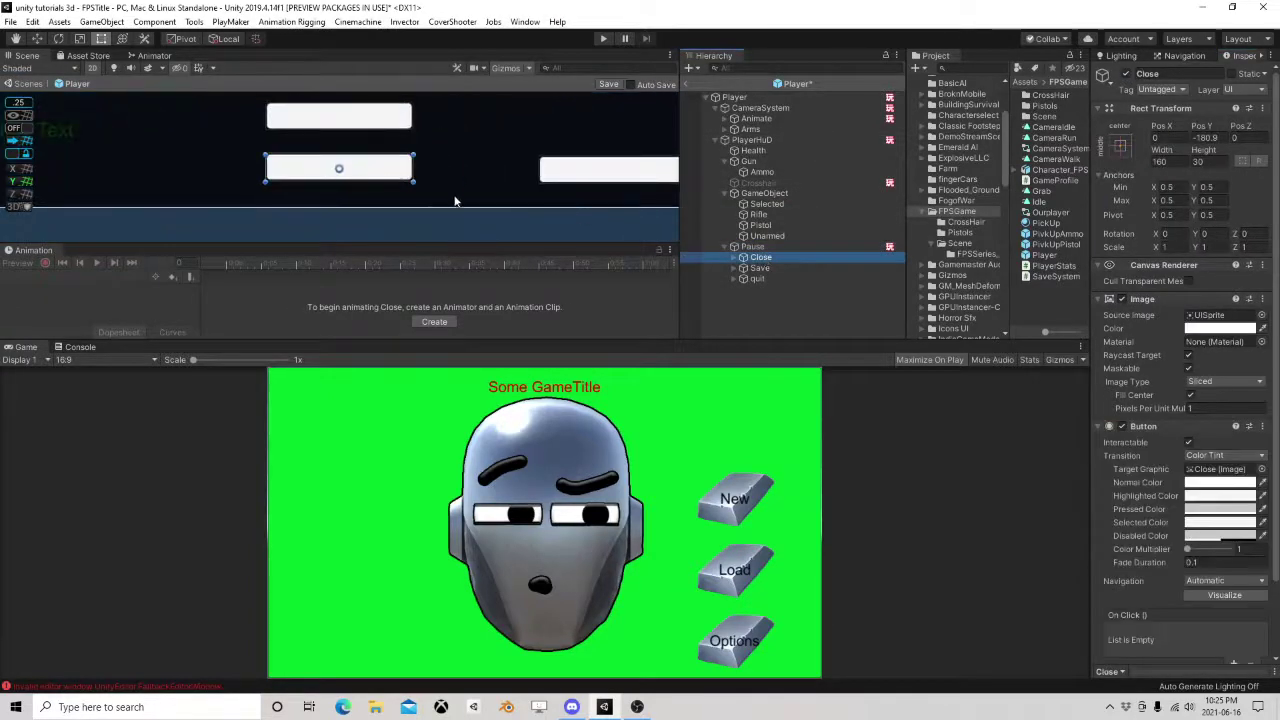
click(737, 258)
click(737, 278)
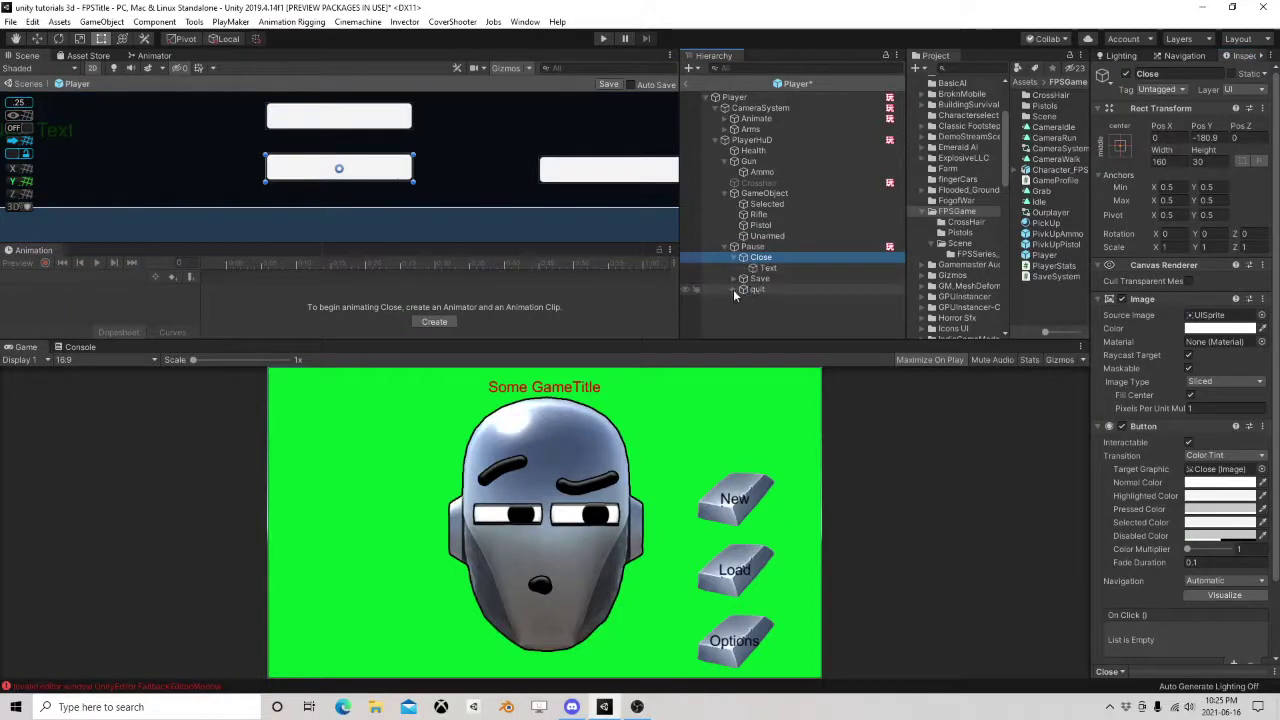
click(737, 299)
click(768, 310)
ctrl+click(769, 290)
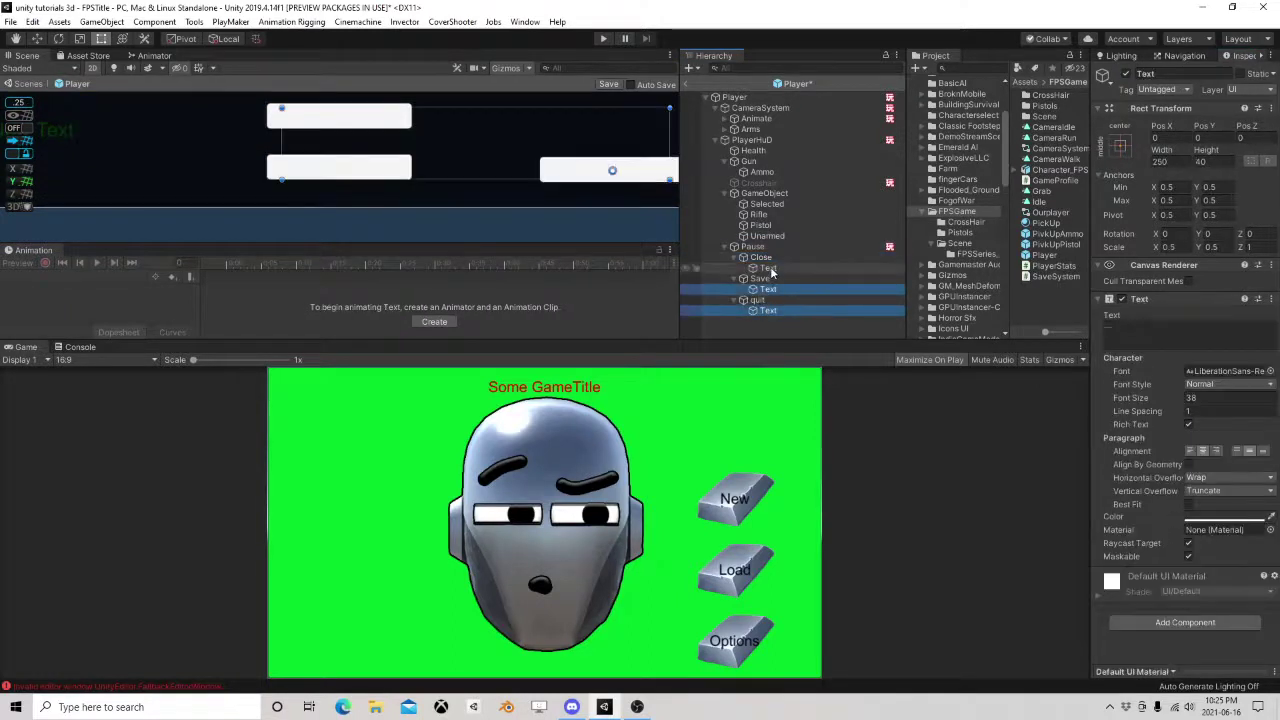
ctrl+click(767, 268)
click(1189, 505)
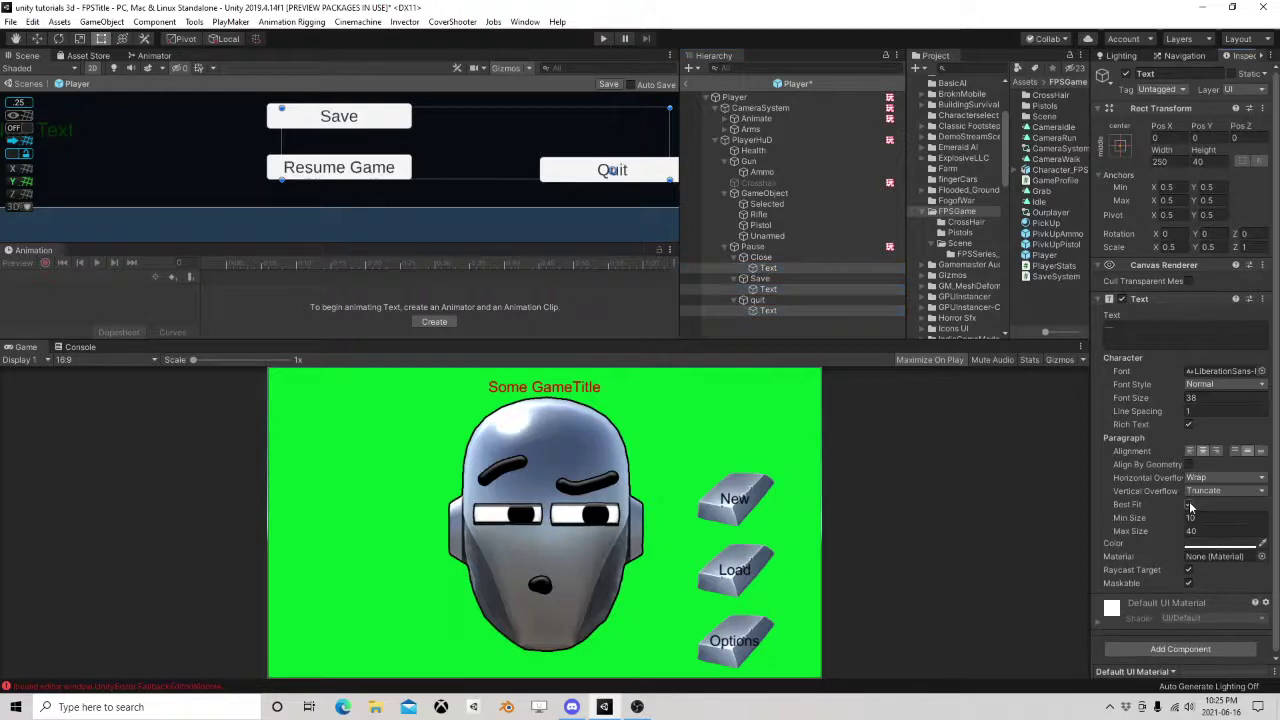
Collapse the Pause panel's children and deactivate the panel again.
click(734, 247)
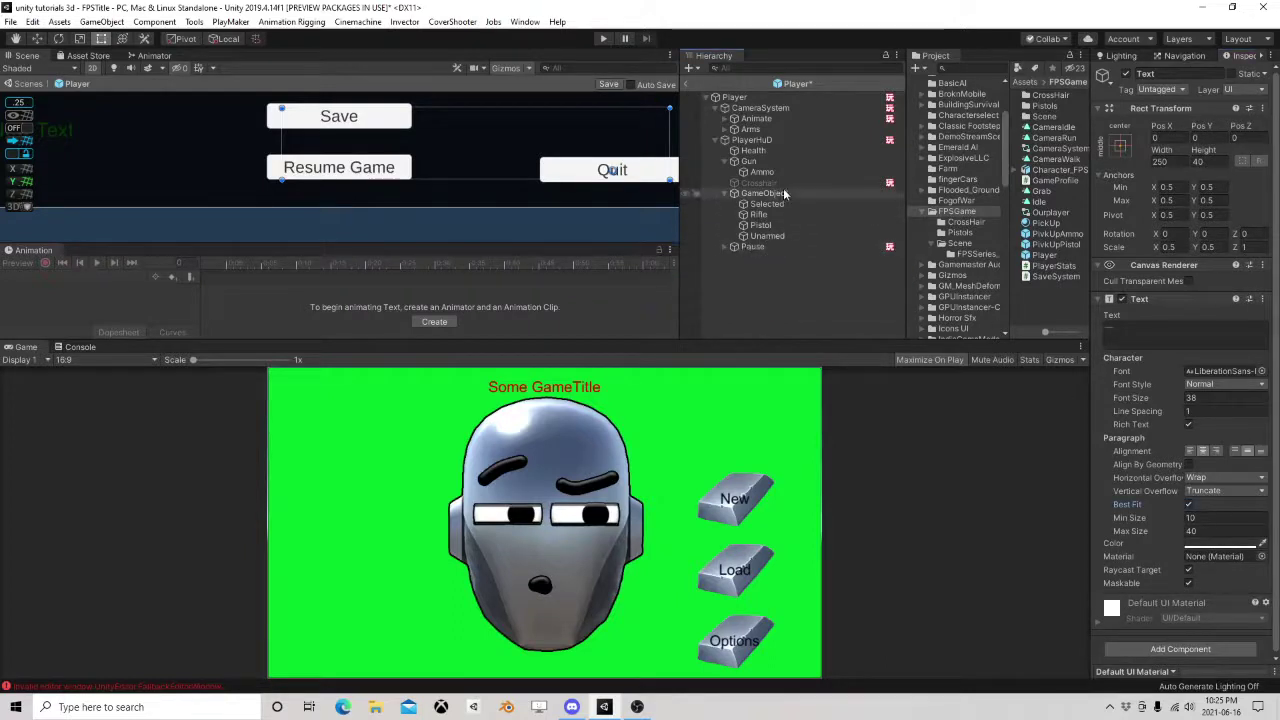
click(752, 247)
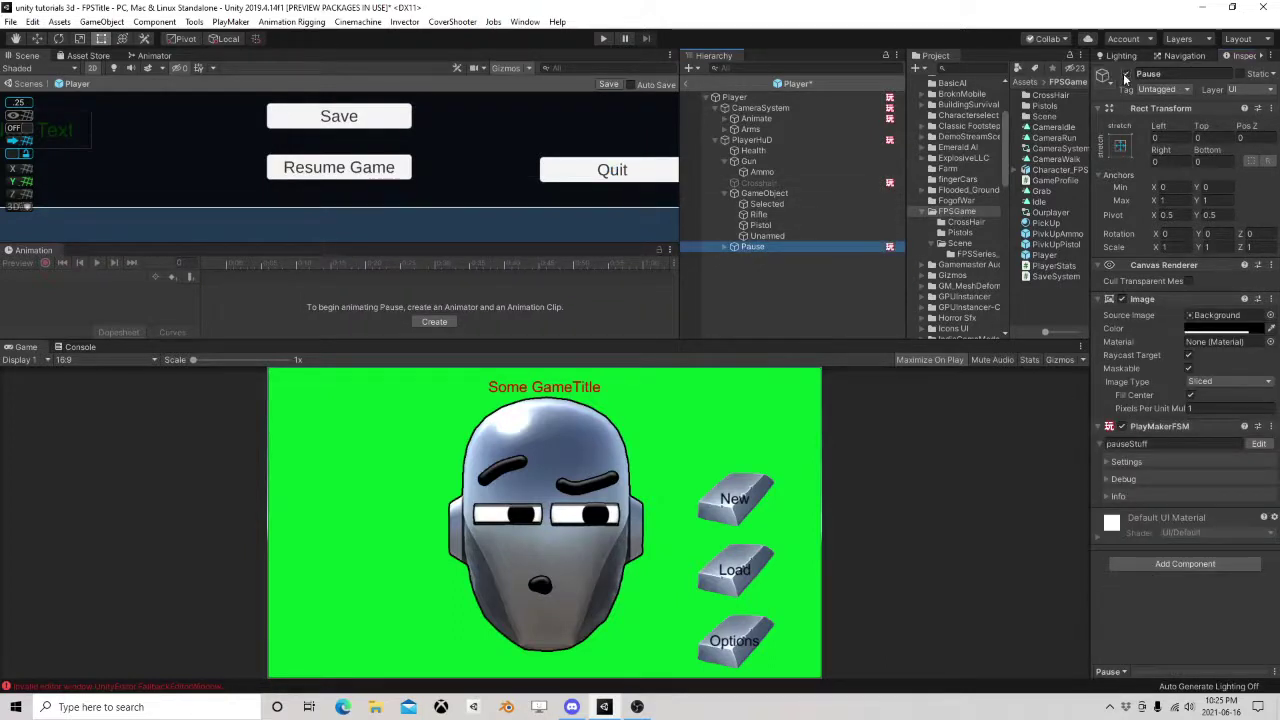
click(1127, 75)
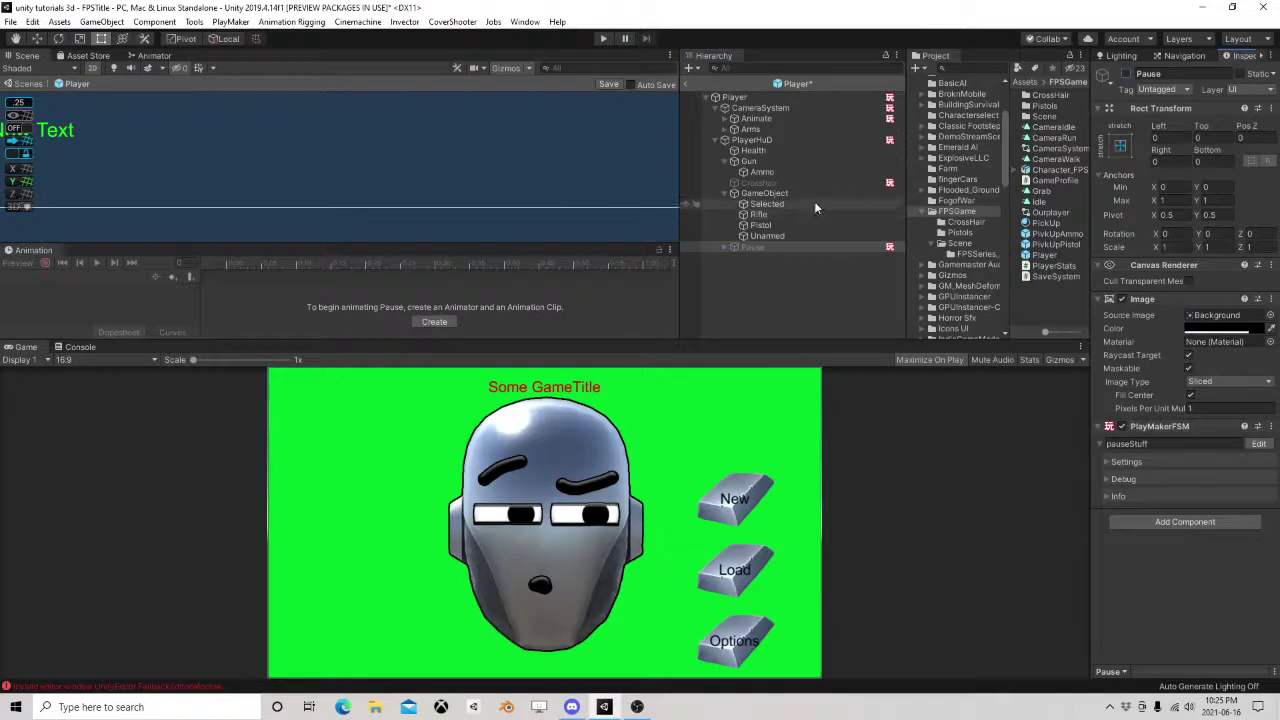
Look through the weapon icon objects grouped under PlayerHuD.
click(770, 235)
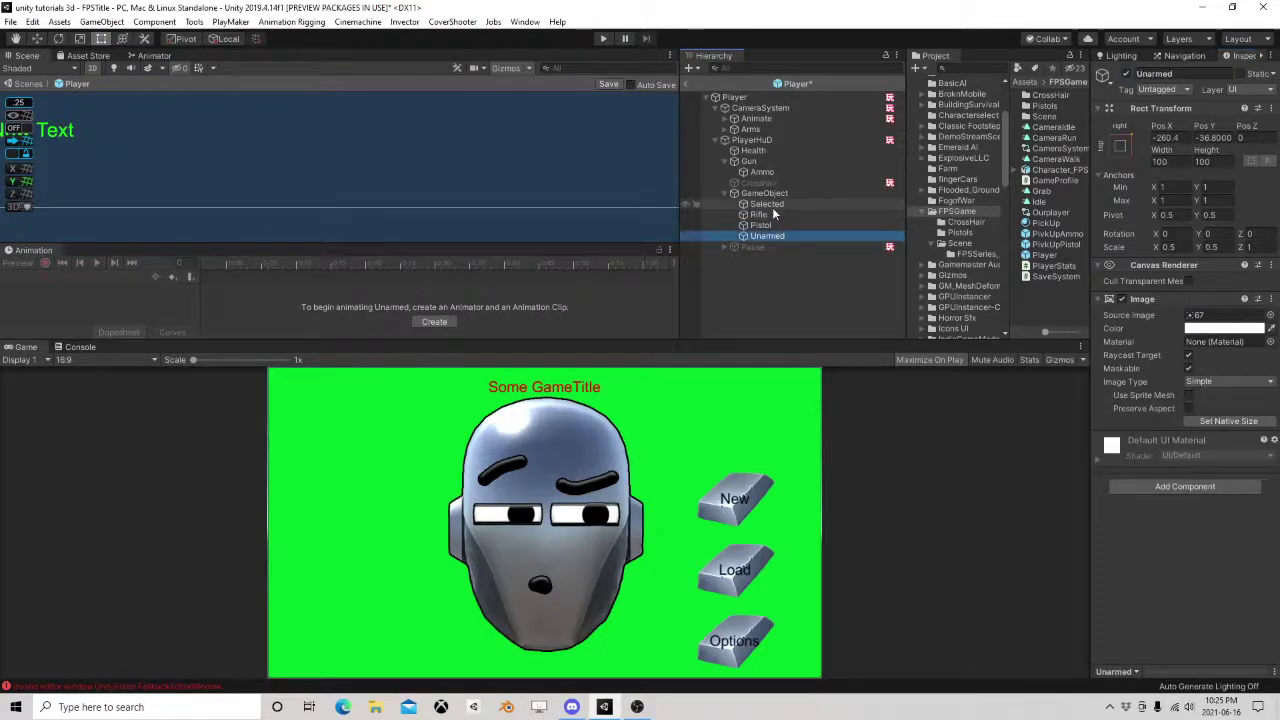
click(773, 207)
click(772, 213)
click(798, 194)
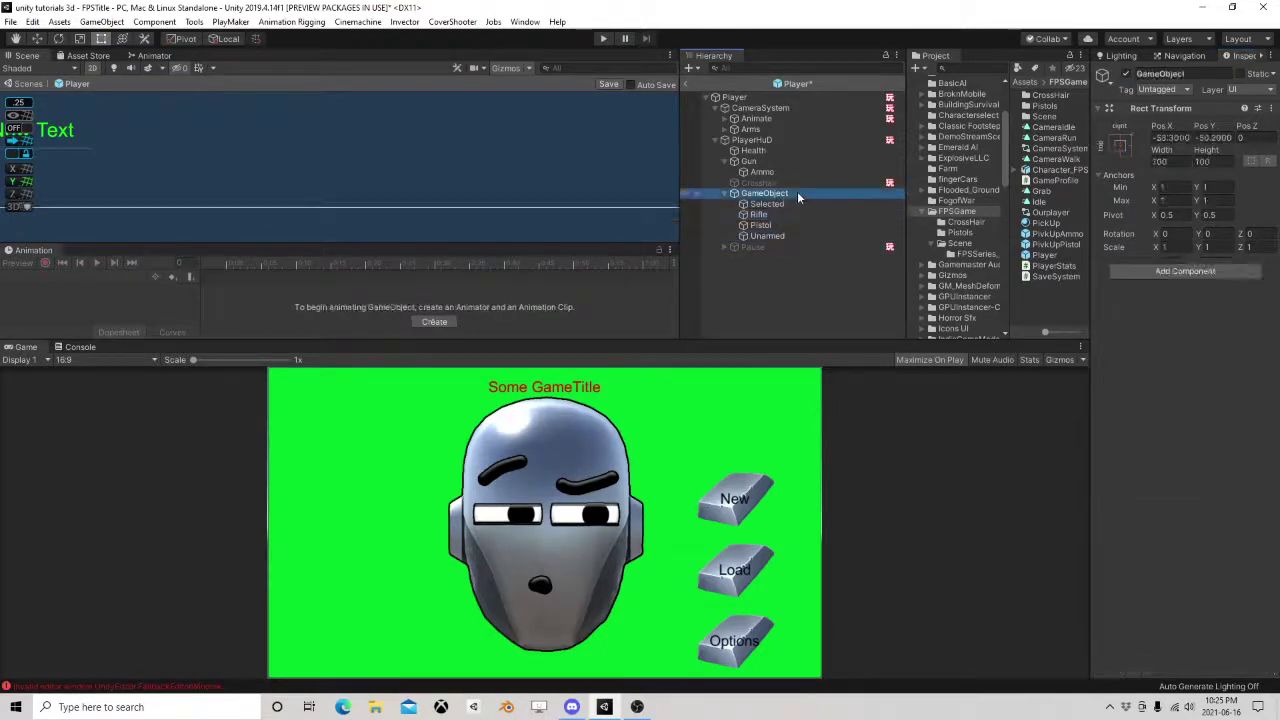
click(778, 141)
Open the Player's Inventory FSM and examine the UpDateWeapons branch through States 5 and 6, then close the editor.
click(780, 98)
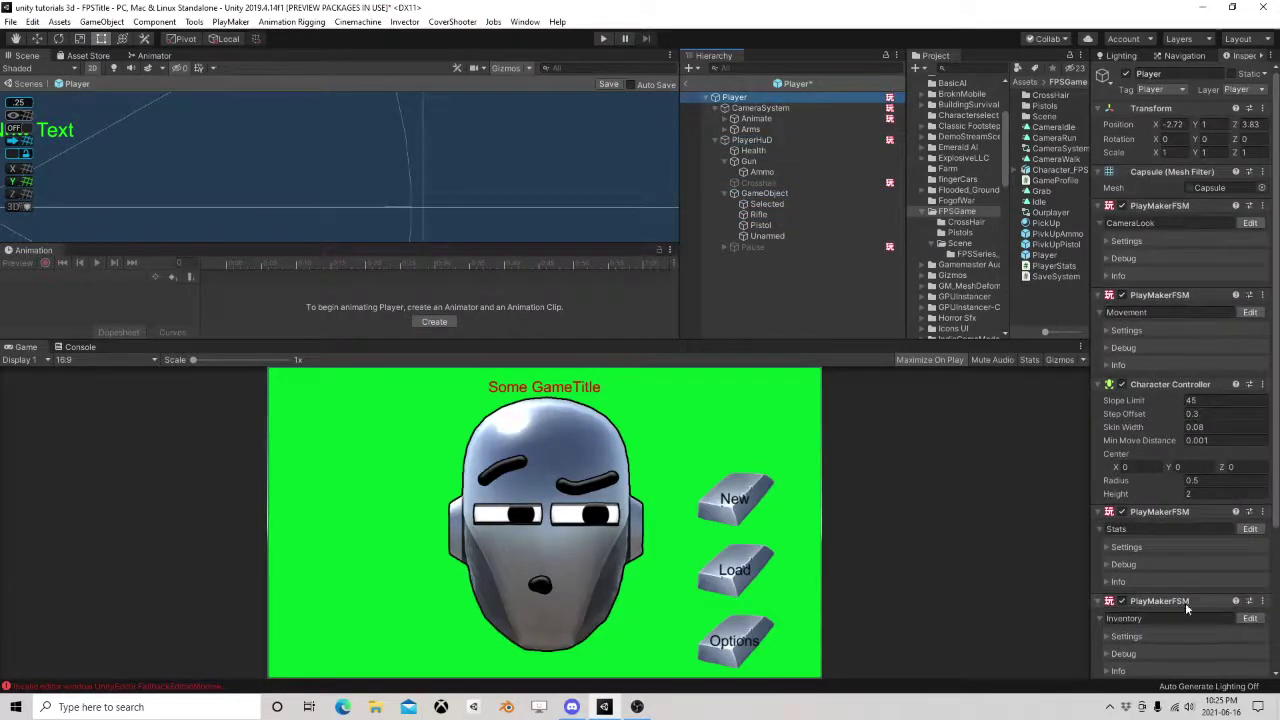
click(1241, 620)
middle_drag(155, 211, 351, 168)
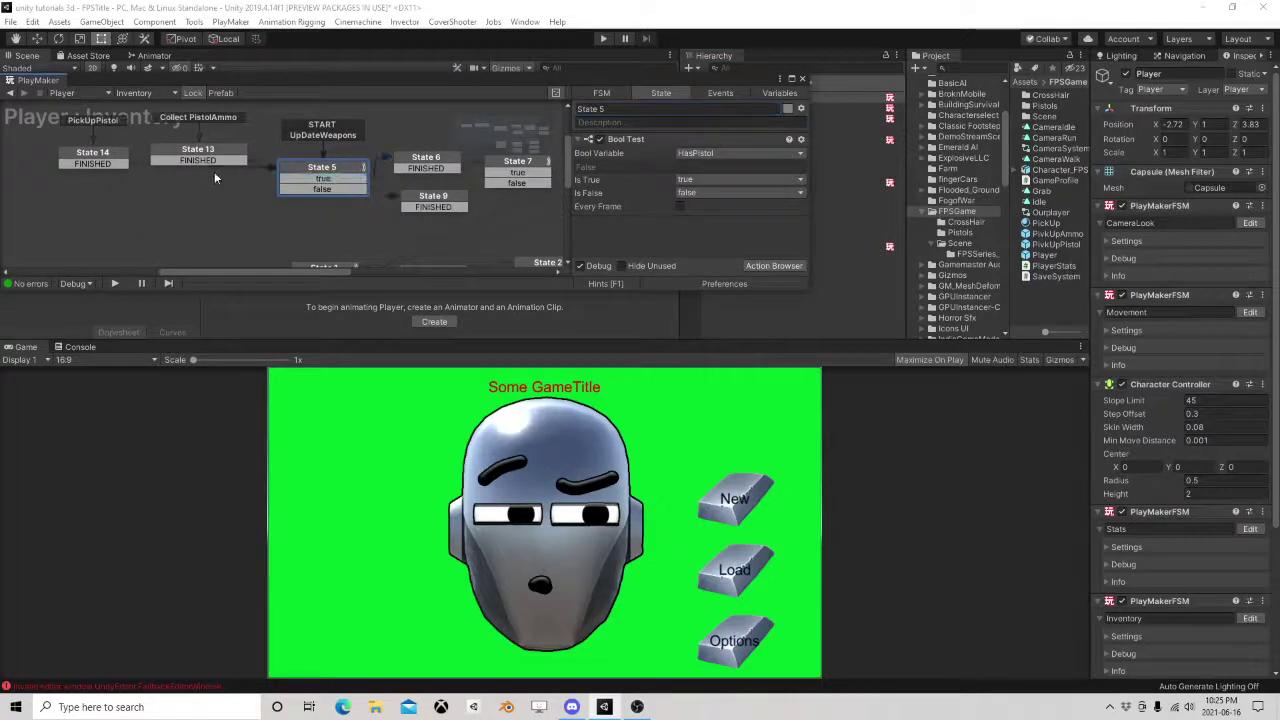
middle_drag(214, 173, 126, 184)
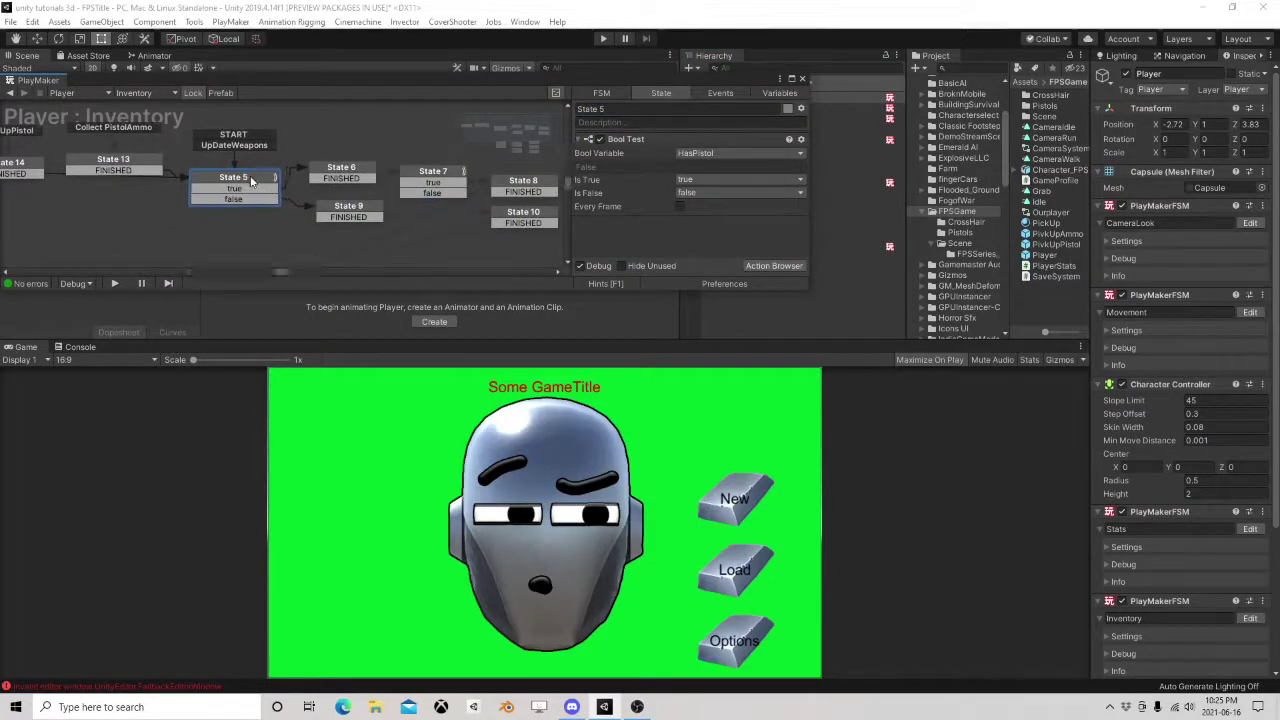
click(341, 171)
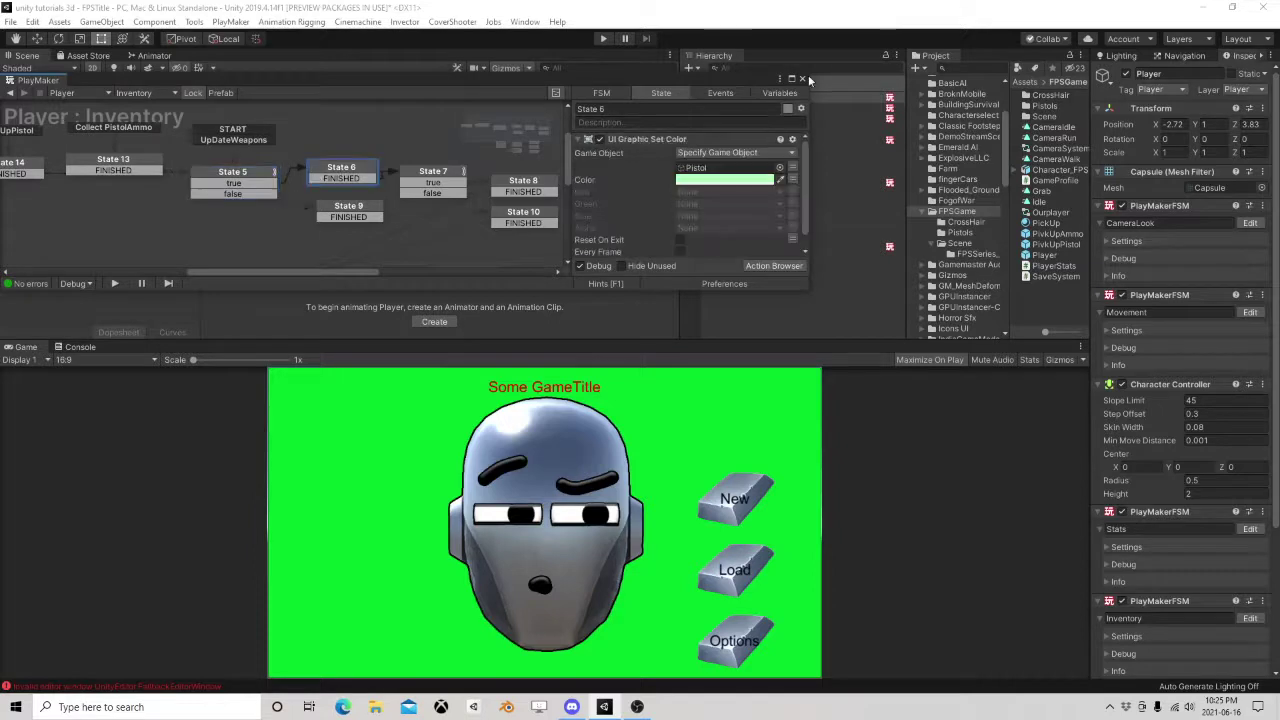
click(803, 78)
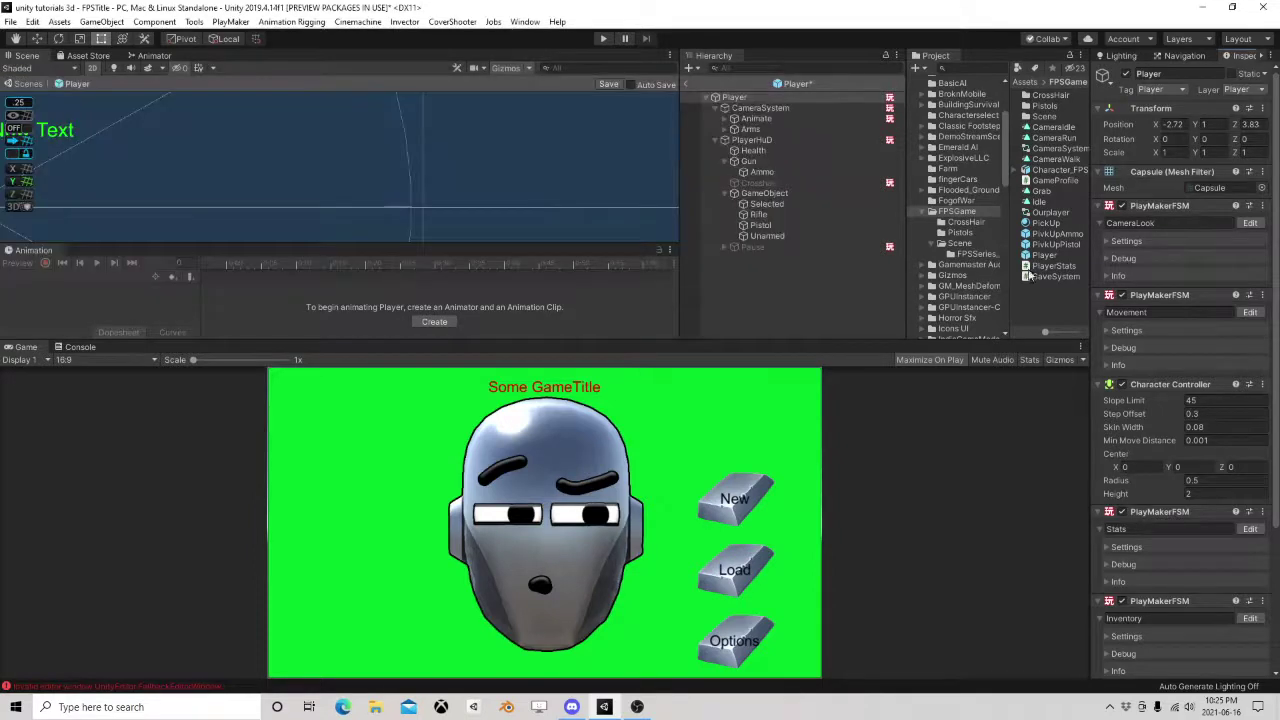
Add a Send Event action to State 2 of the Player's Stats FSM, after the UI text actions.
click(1260, 531)
middle_drag(457, 225, 132, 187)
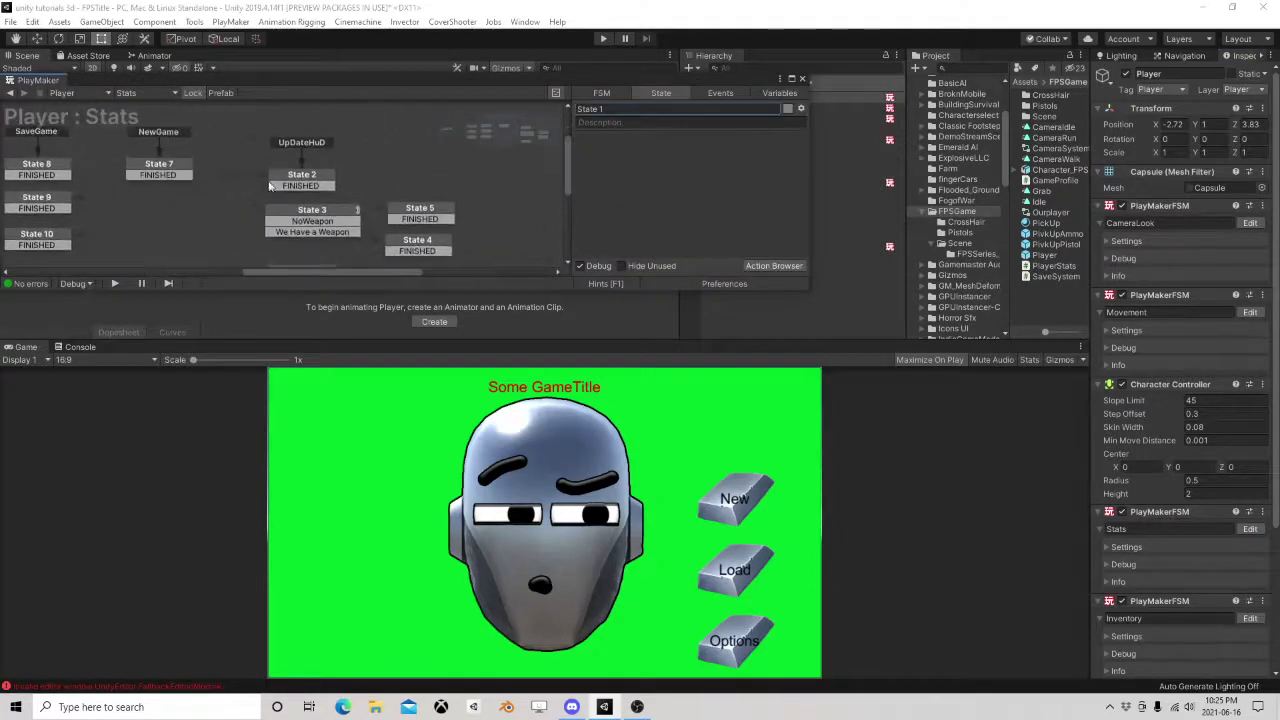
click(309, 178)
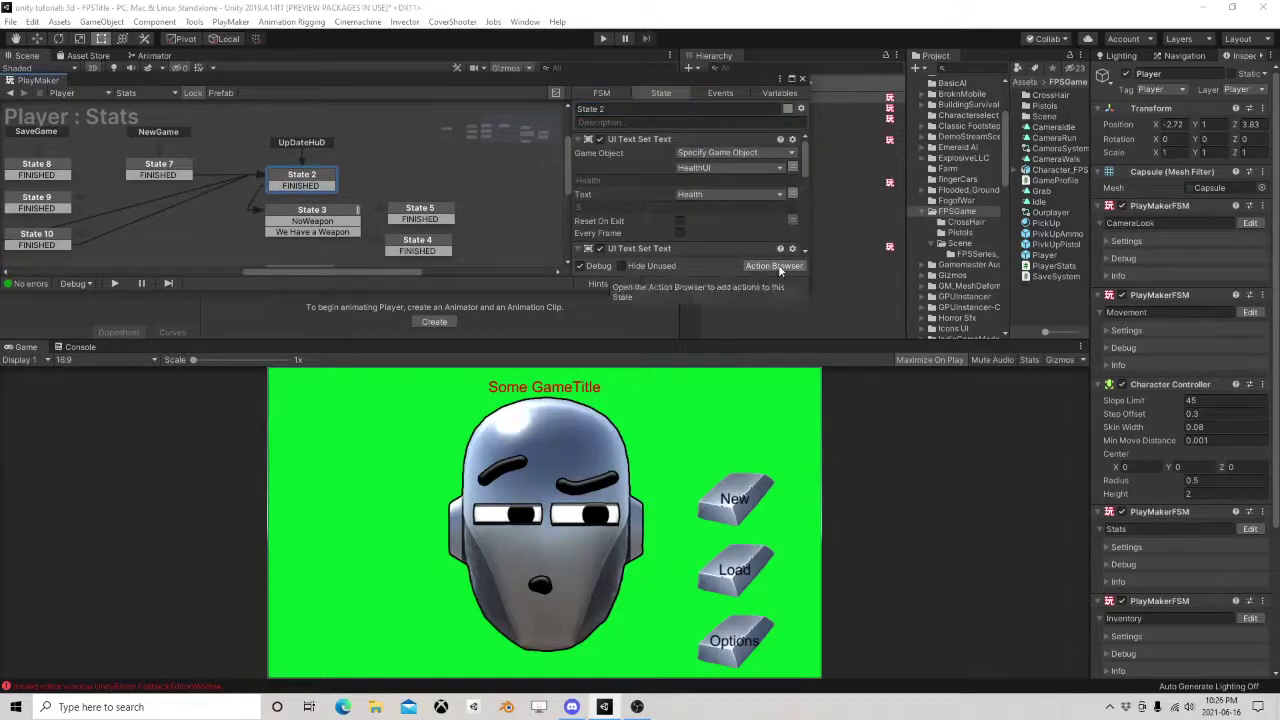
mouse_move(152, 196)
middle_down()
mouse_move(230, 190)
mouse_move(145, 187)
mouse_move(194, 182)
mouse_move(150, 167)
mouse_move(141, 211)
middle_up()
click(775, 266)
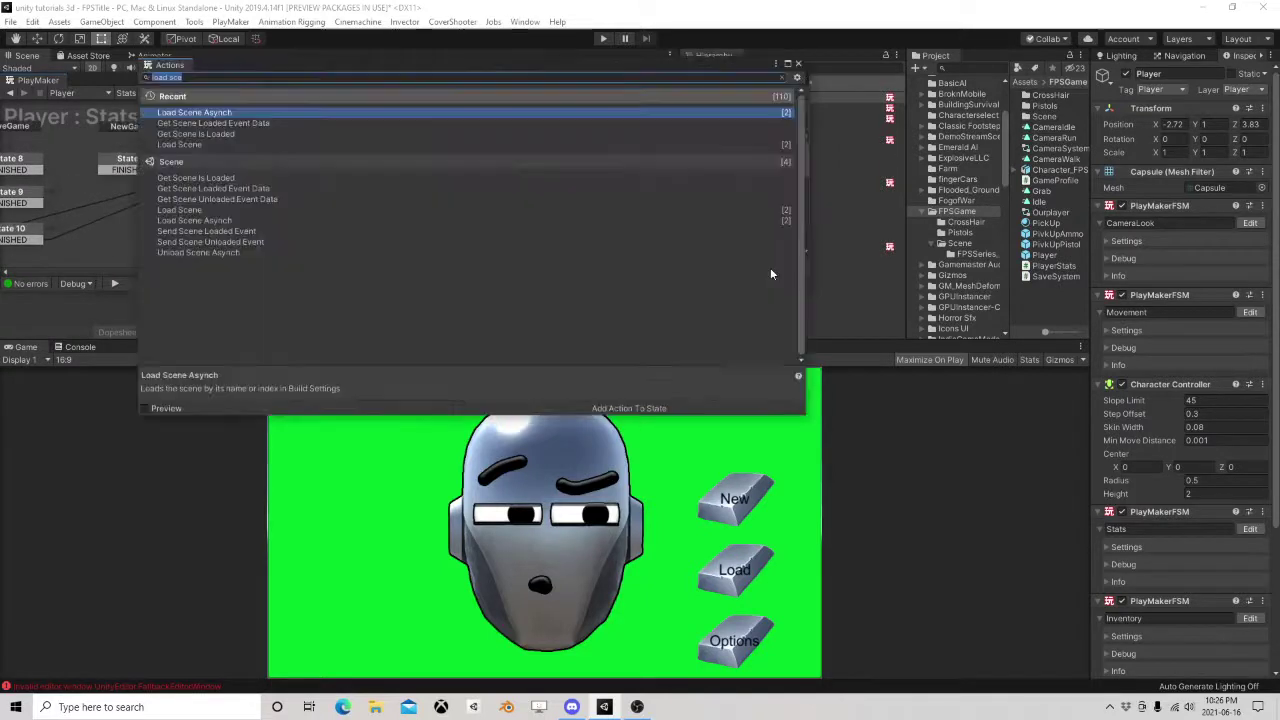
text(send eve)
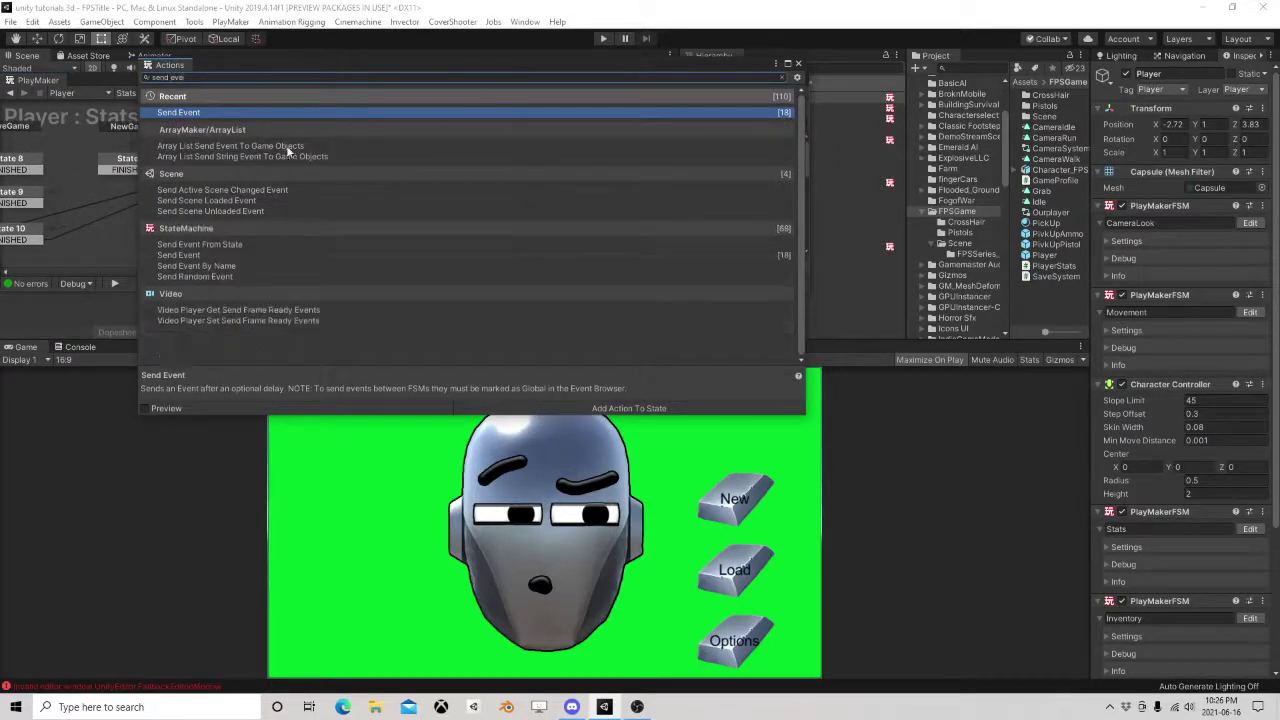
click(798, 65)
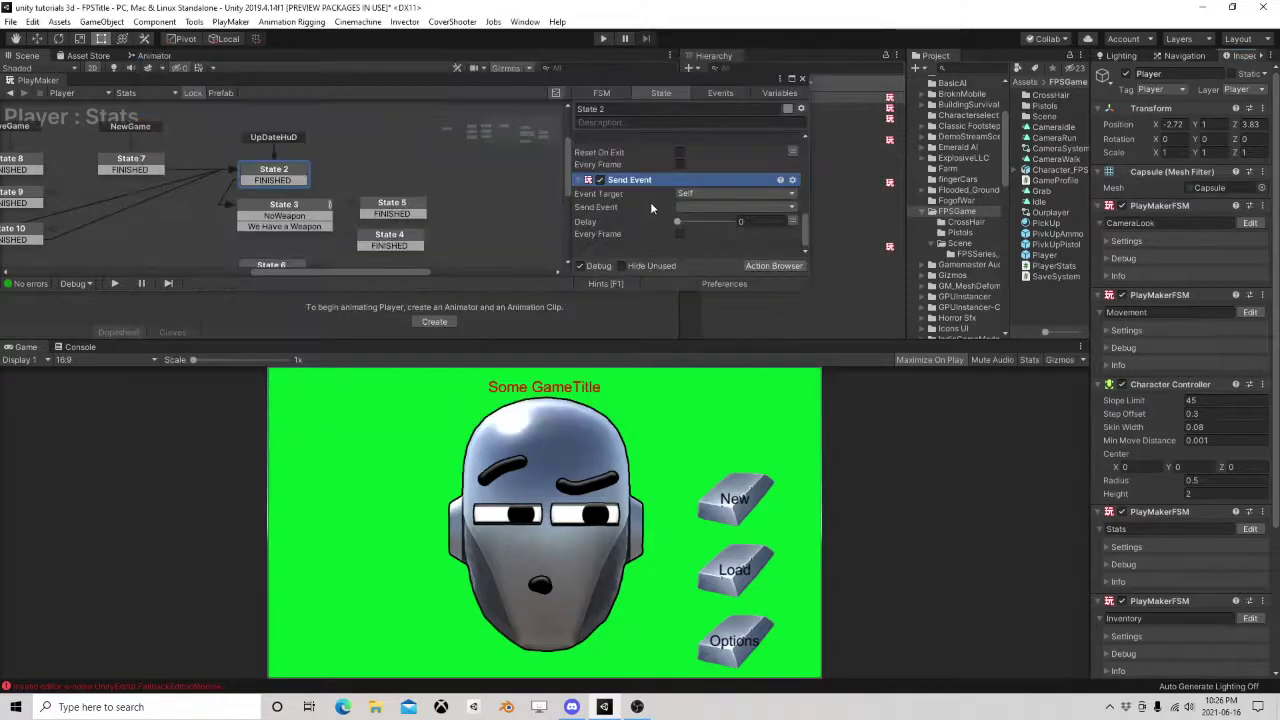
Set Send Event to target the owner's Inventory FSM with the UpDateWeapons event, then close the FSM editor.
click(735, 196)
click(720, 235)
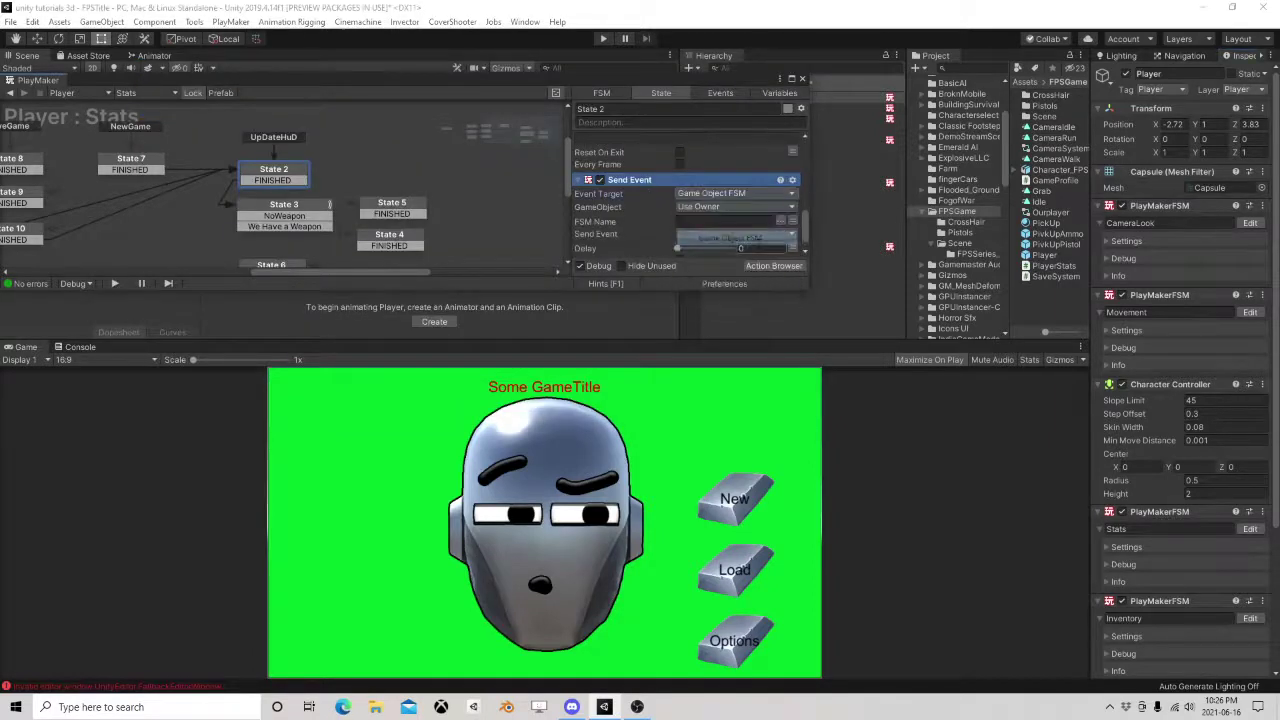
click(792, 222)
click(794, 234)
click(740, 234)
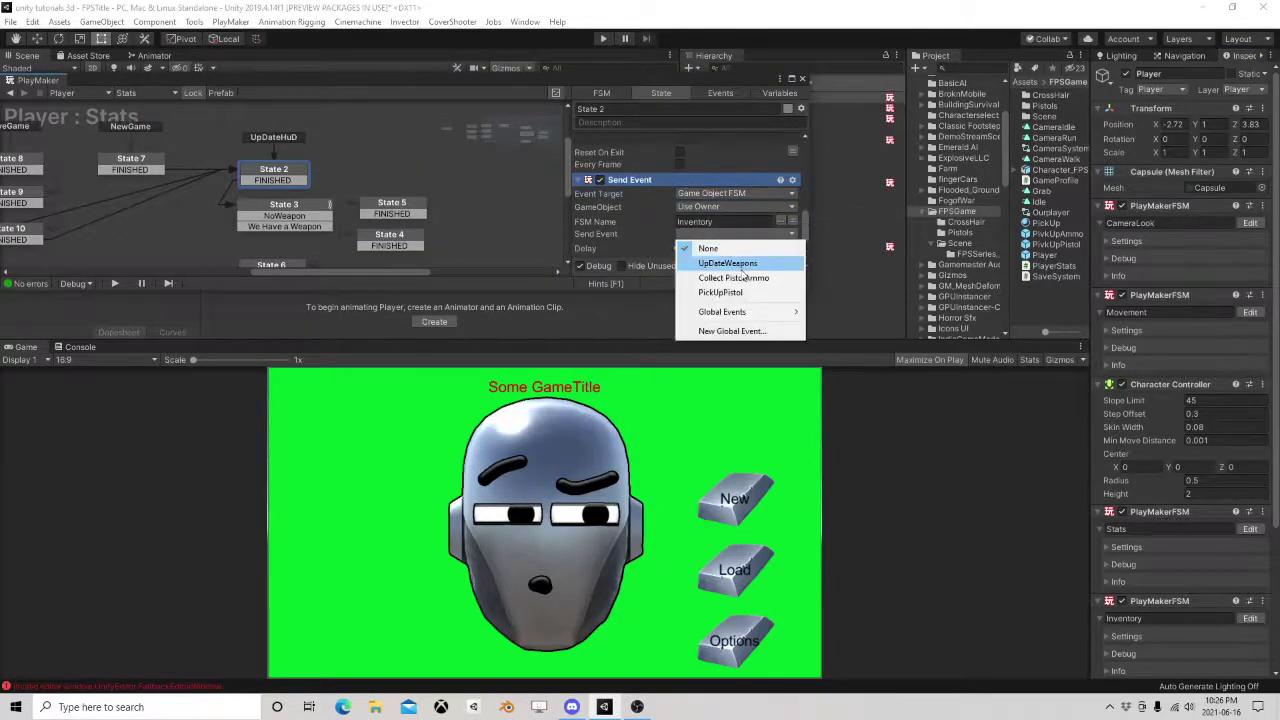
click(761, 265)
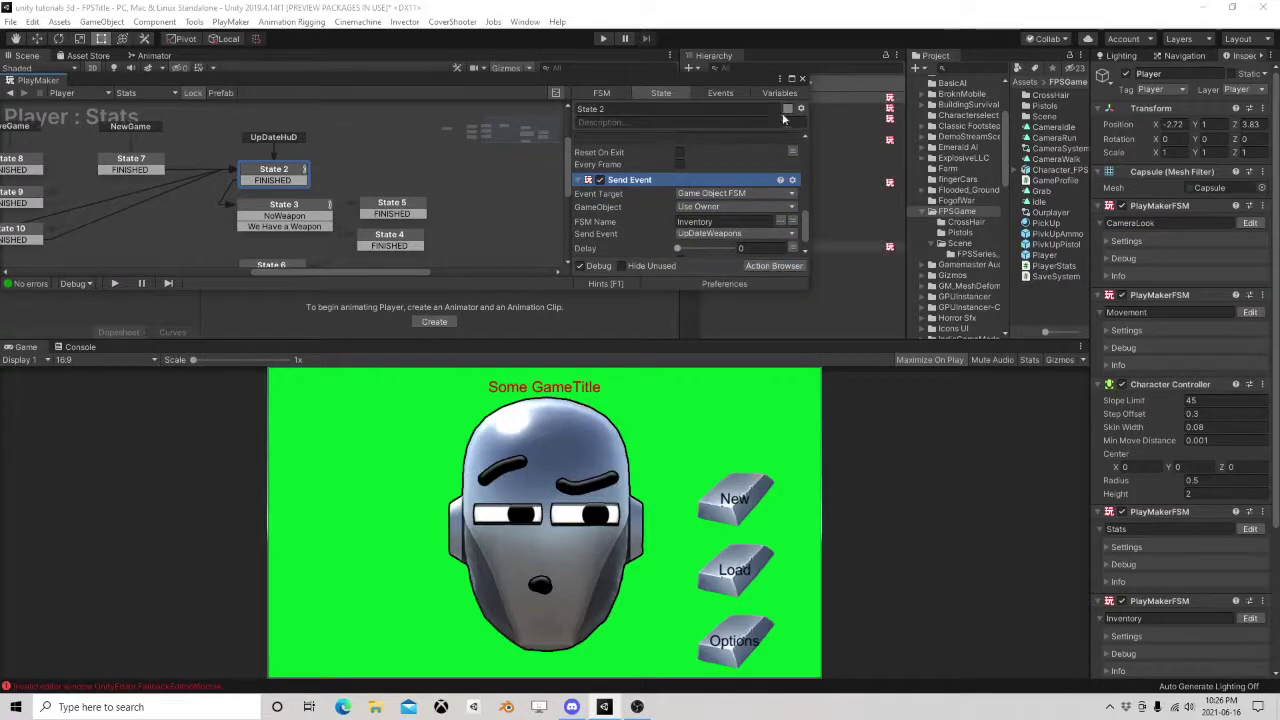
click(802, 78)
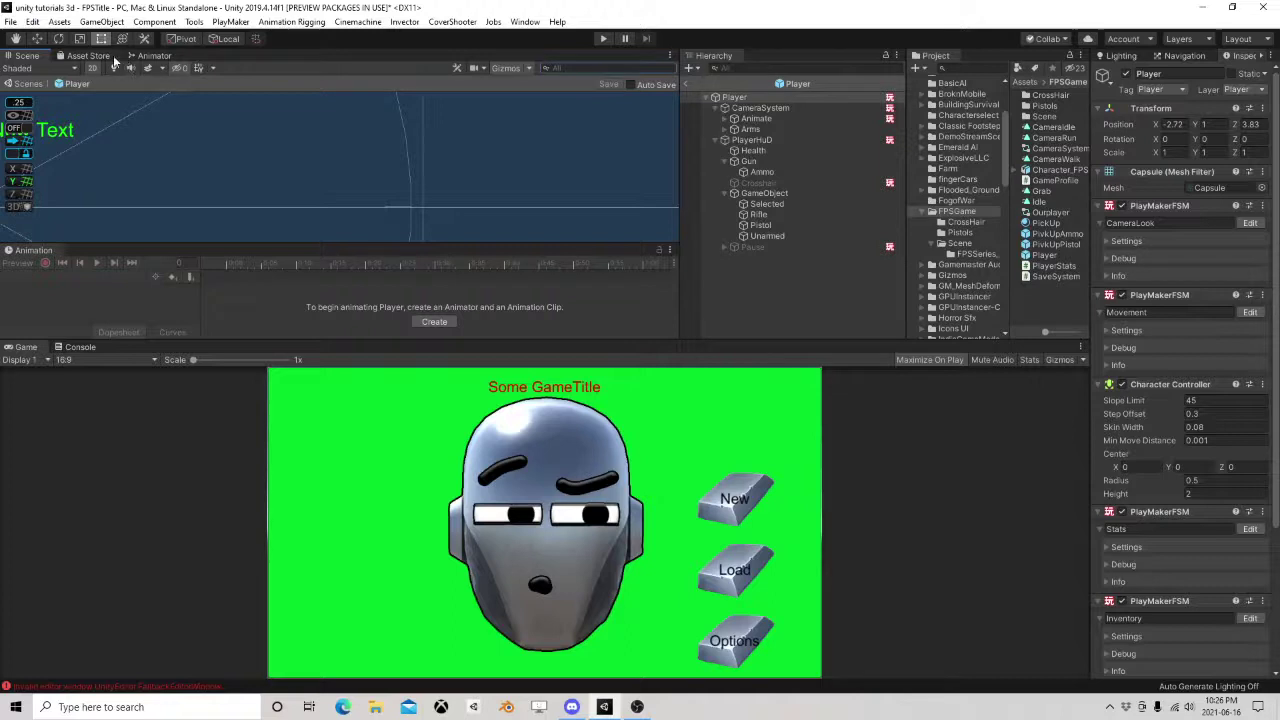
Return to the FPSTitle scene and play-test a new game, picking up and equipping the Laser Pistol.
click(686, 85)
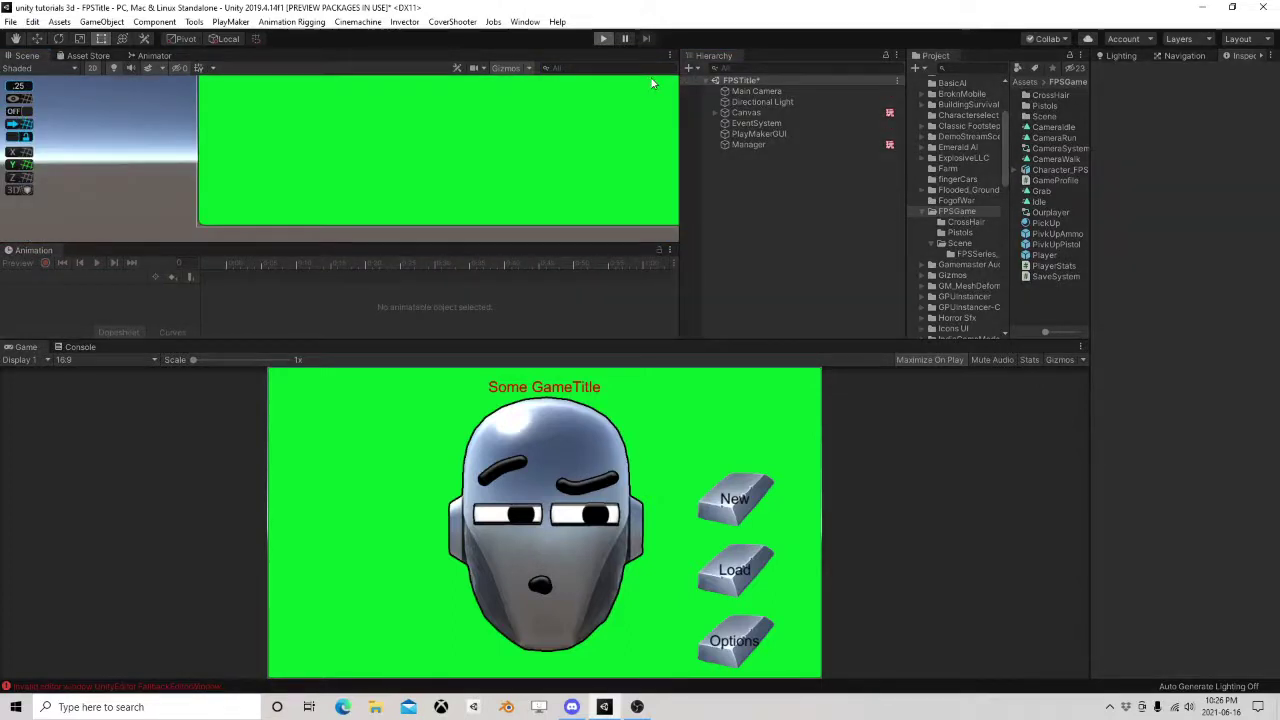
key(ctrl+p)
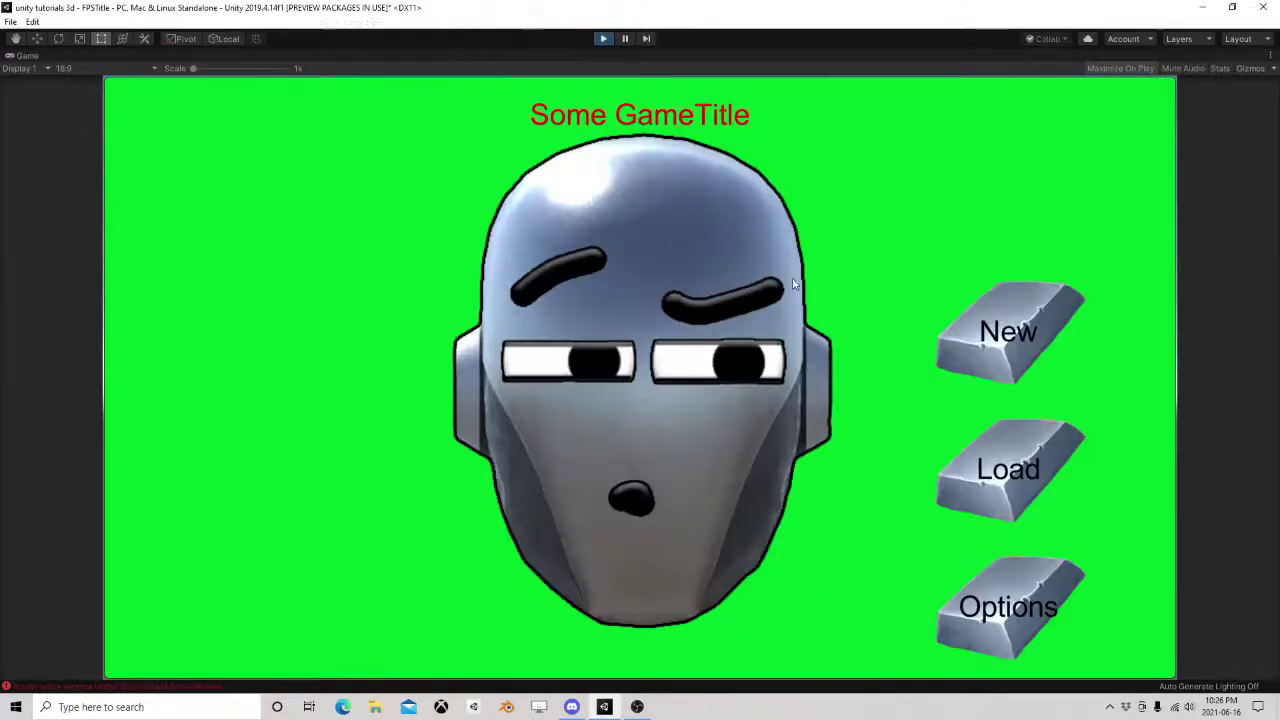
click(1006, 329)
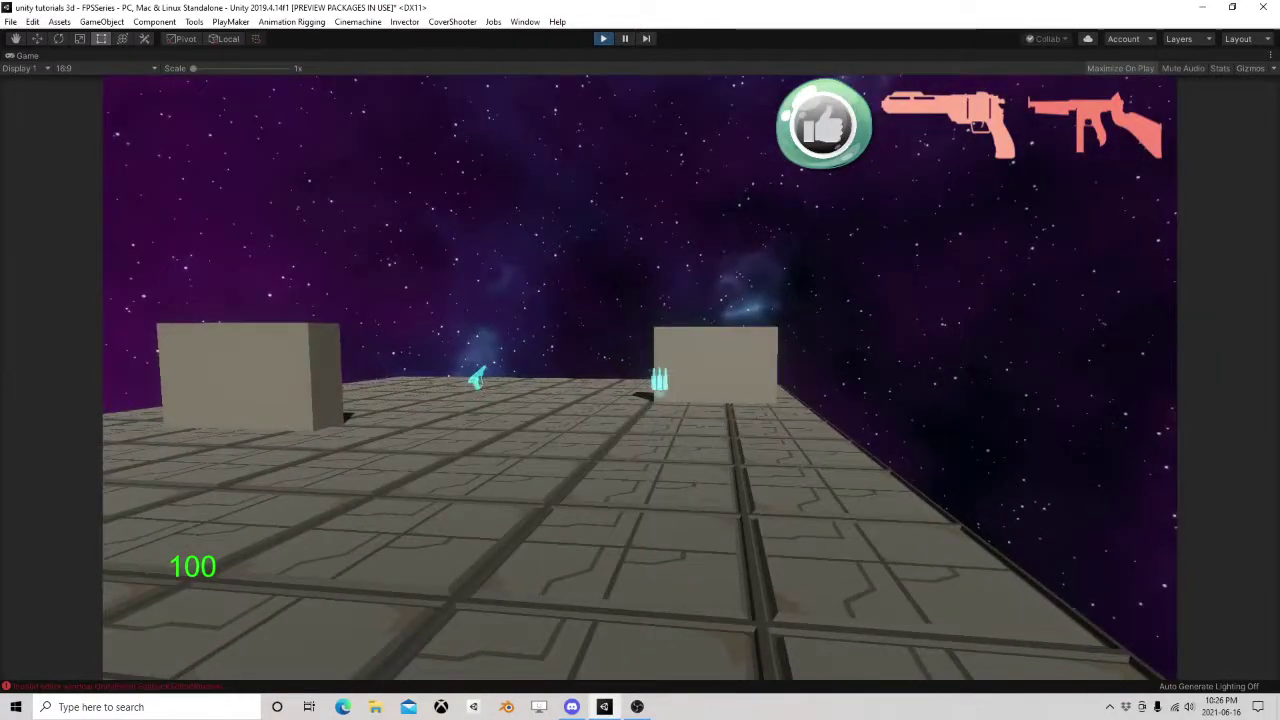
key(w)
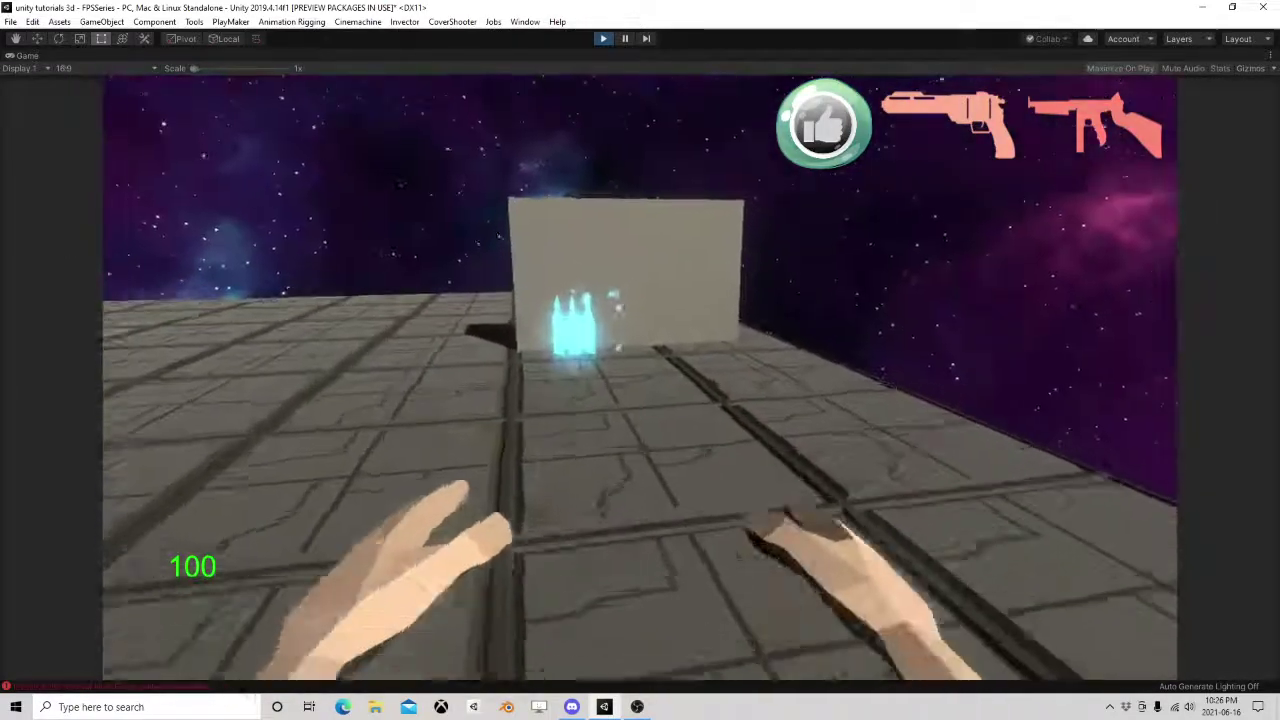
key(w)
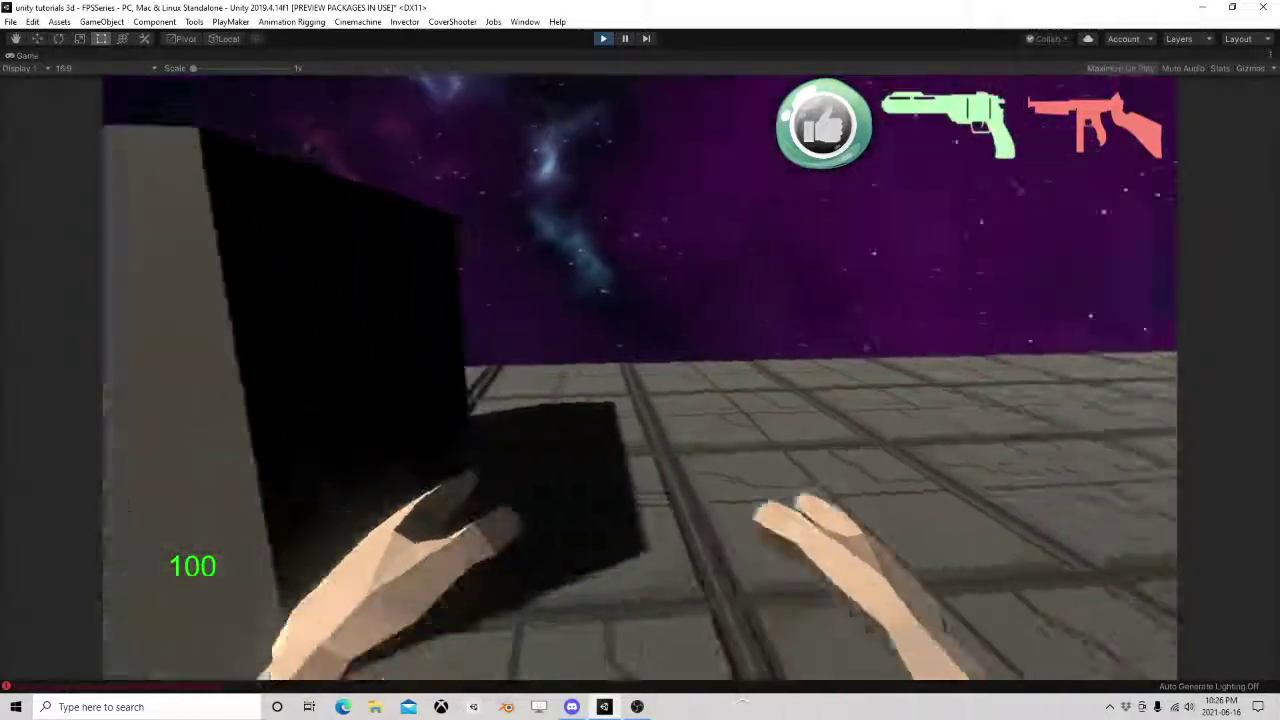
key(2)
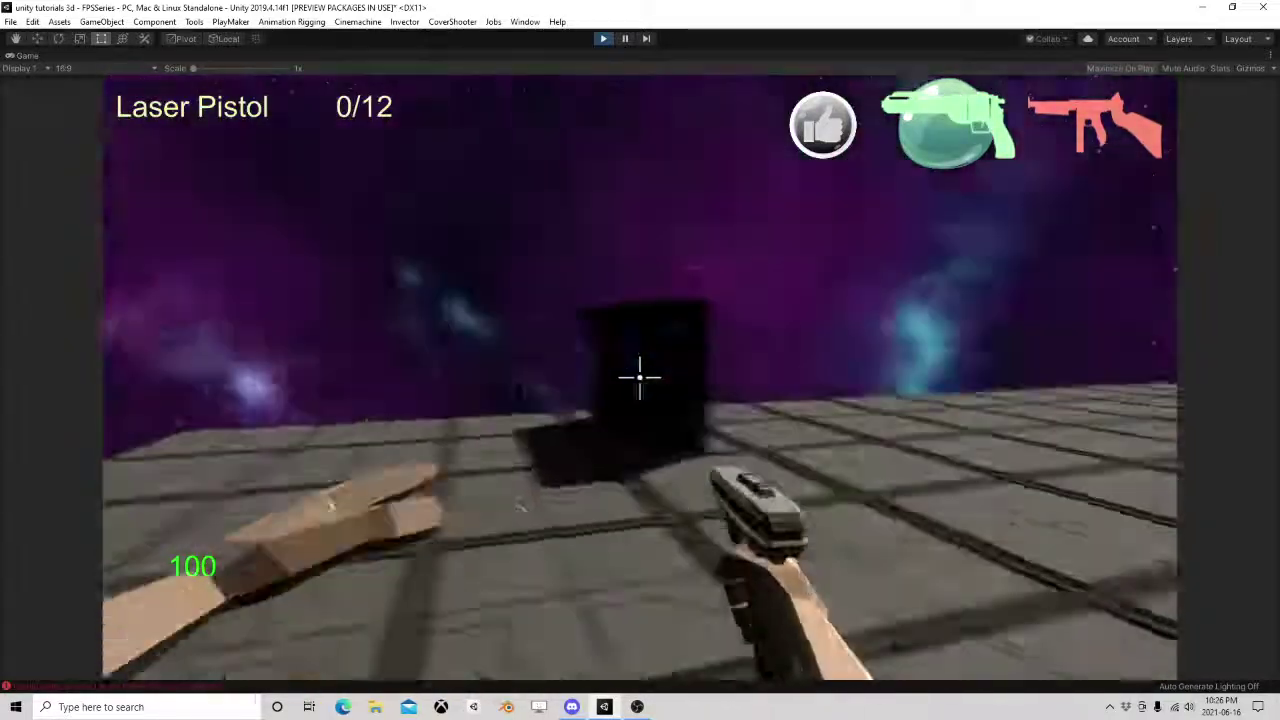
Reload the Laser Pistol and test aiming and firing it around the level until part of the second magazine is spent.
right_click(640, 378)
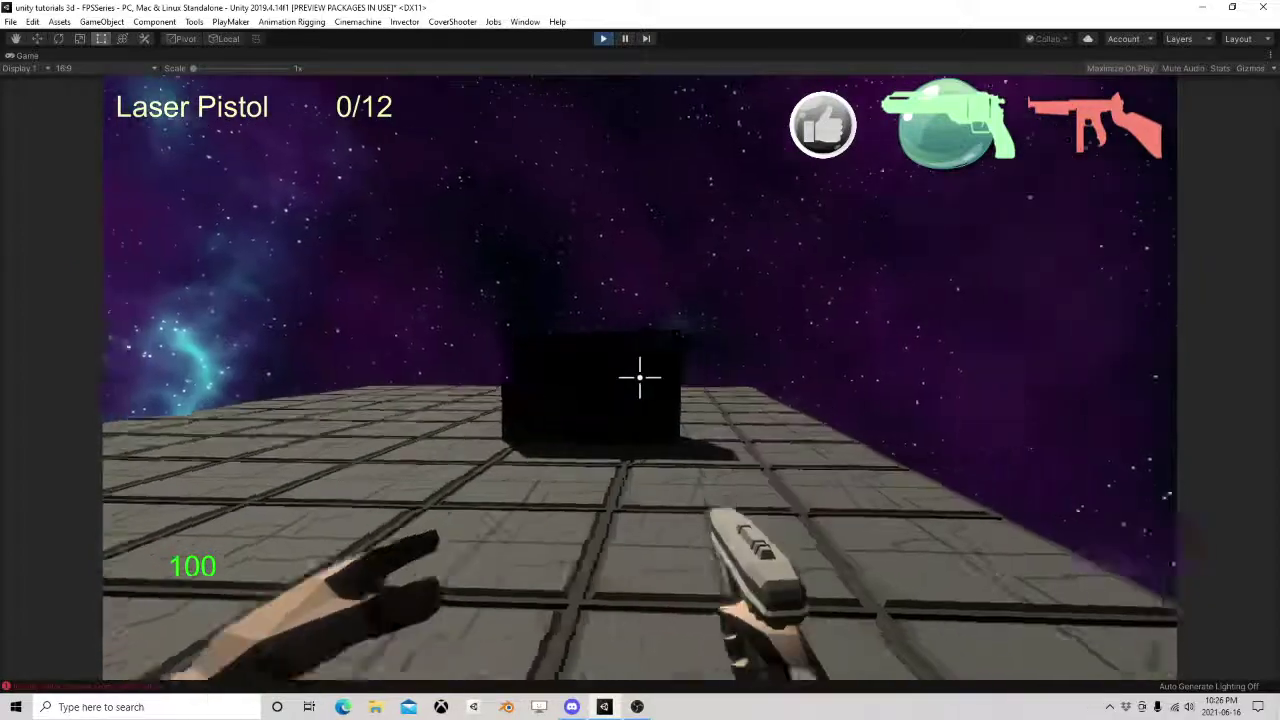
click(640, 378)
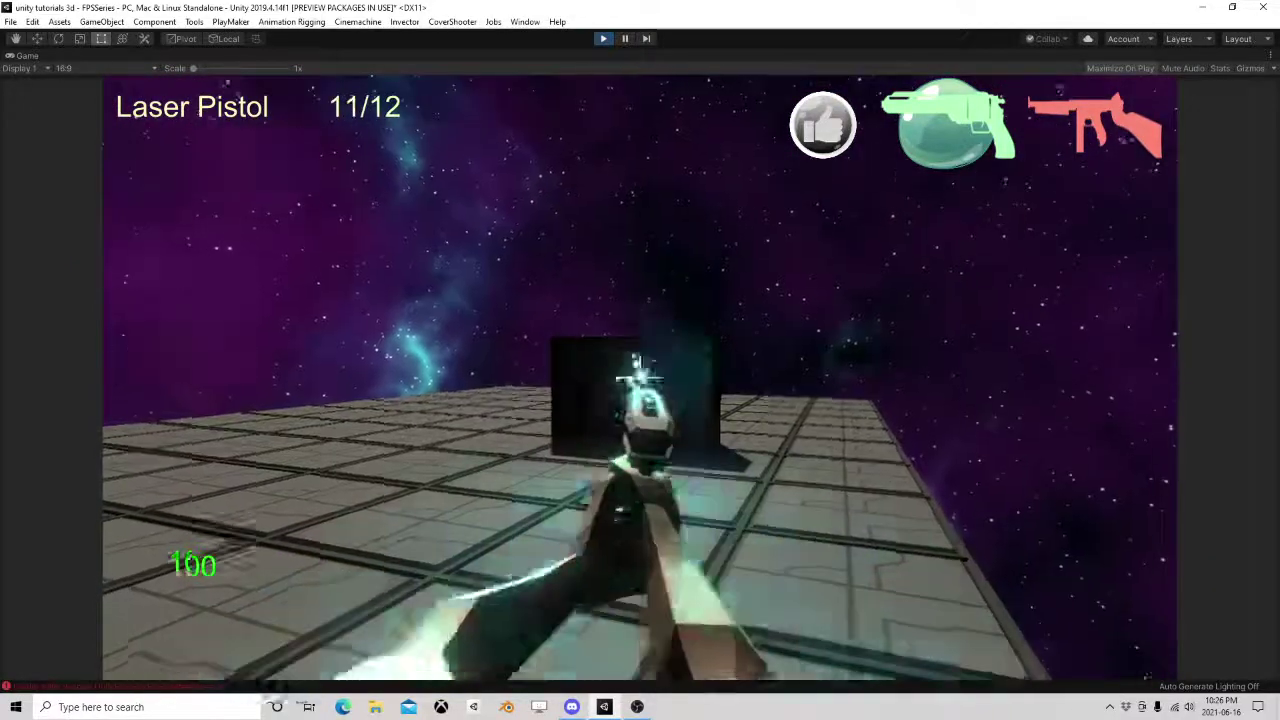
click(640, 378)
click(640, 378)
click(640, 378)
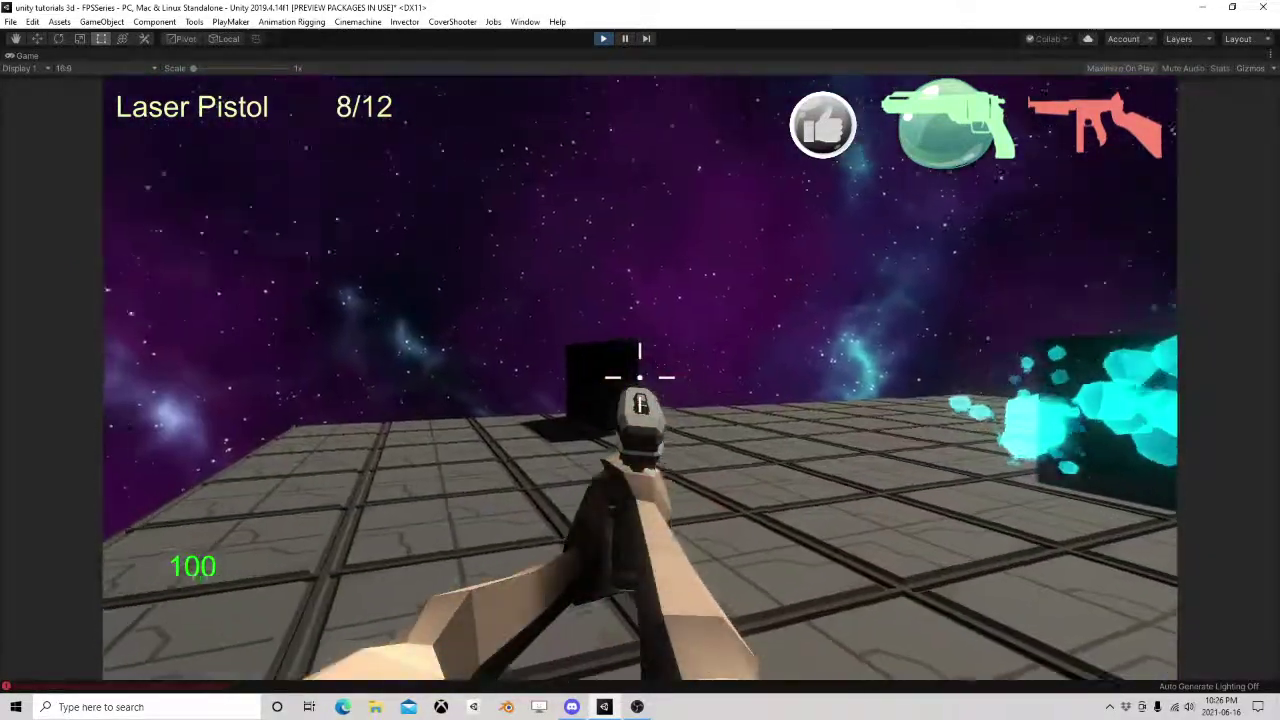
click(640, 378)
click(640, 378)
click(640, 378)
click(640, 378)
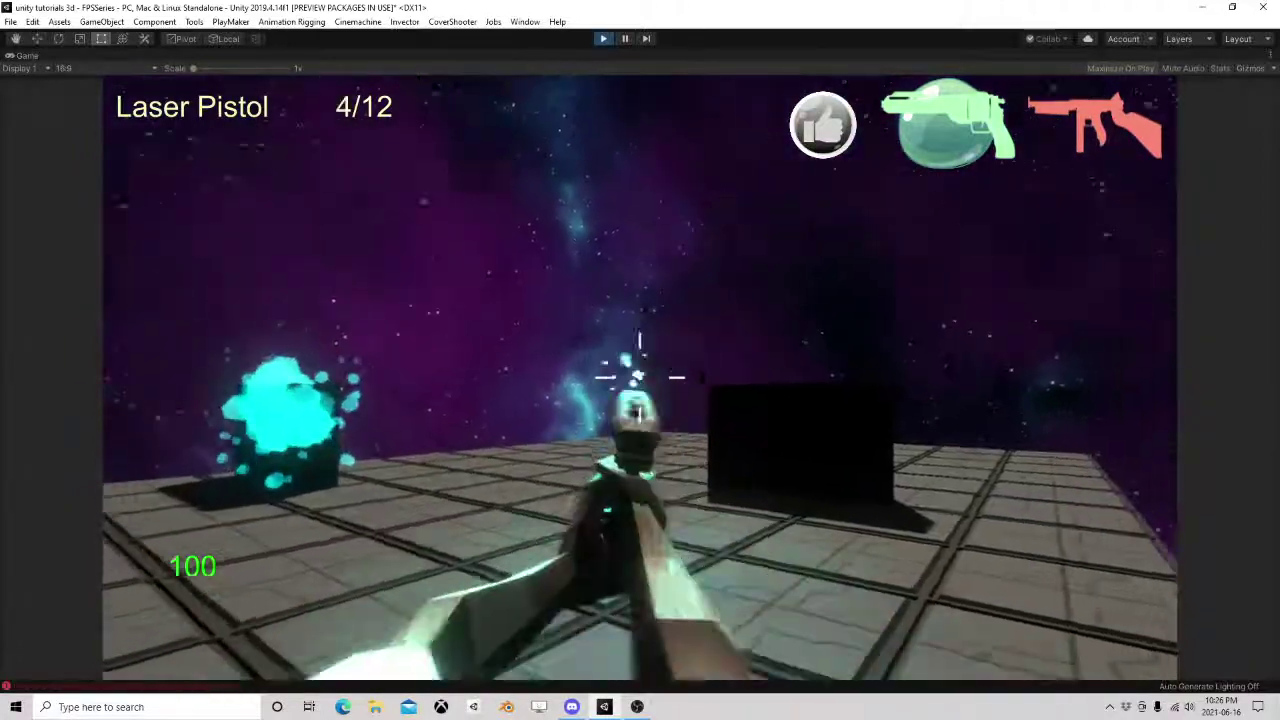
click(640, 378)
click(640, 378)
click(640, 378)
click(640, 378)
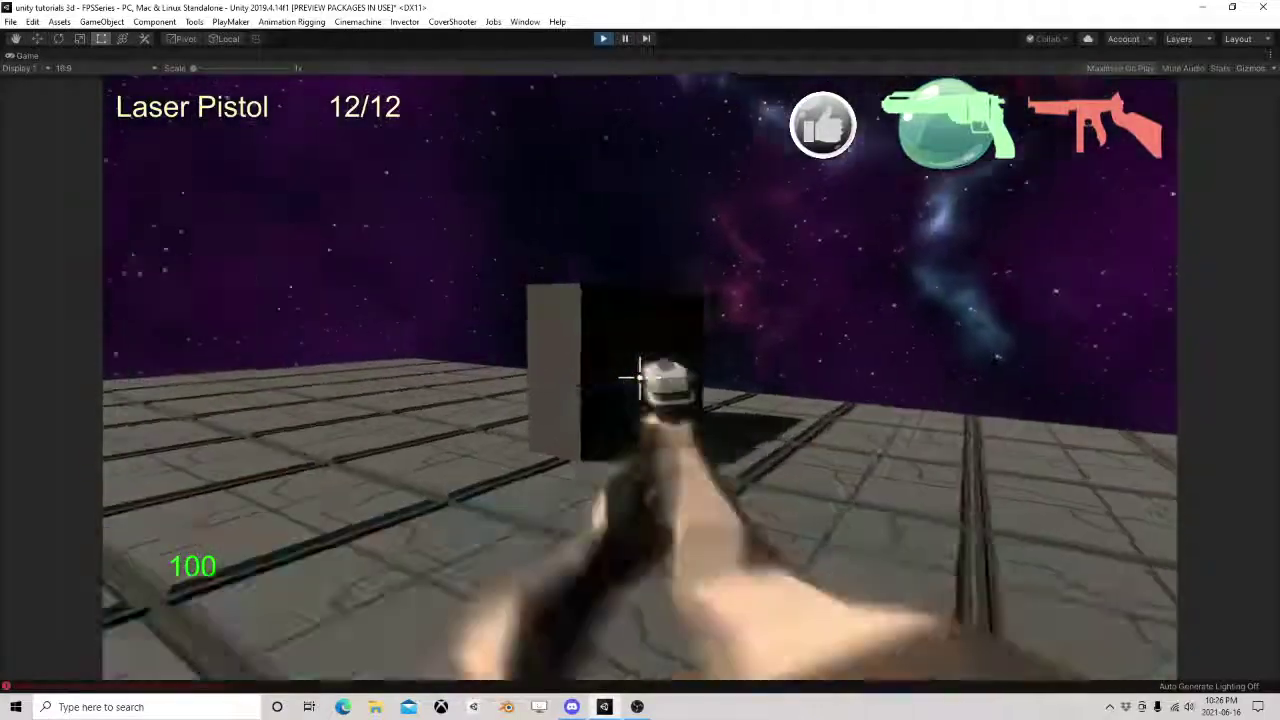
click(640, 378)
click(640, 378)
click(640, 378)
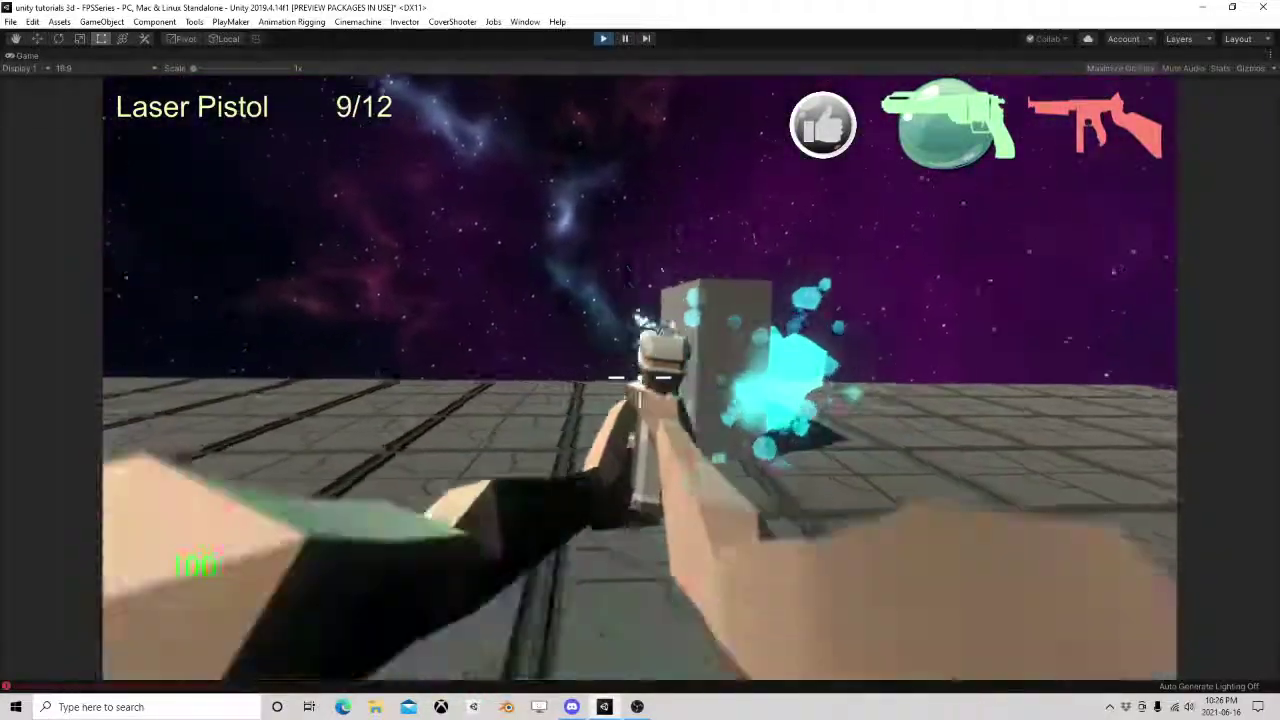
click(640, 378)
click(640, 378)
click(640, 378)
click(640, 378)
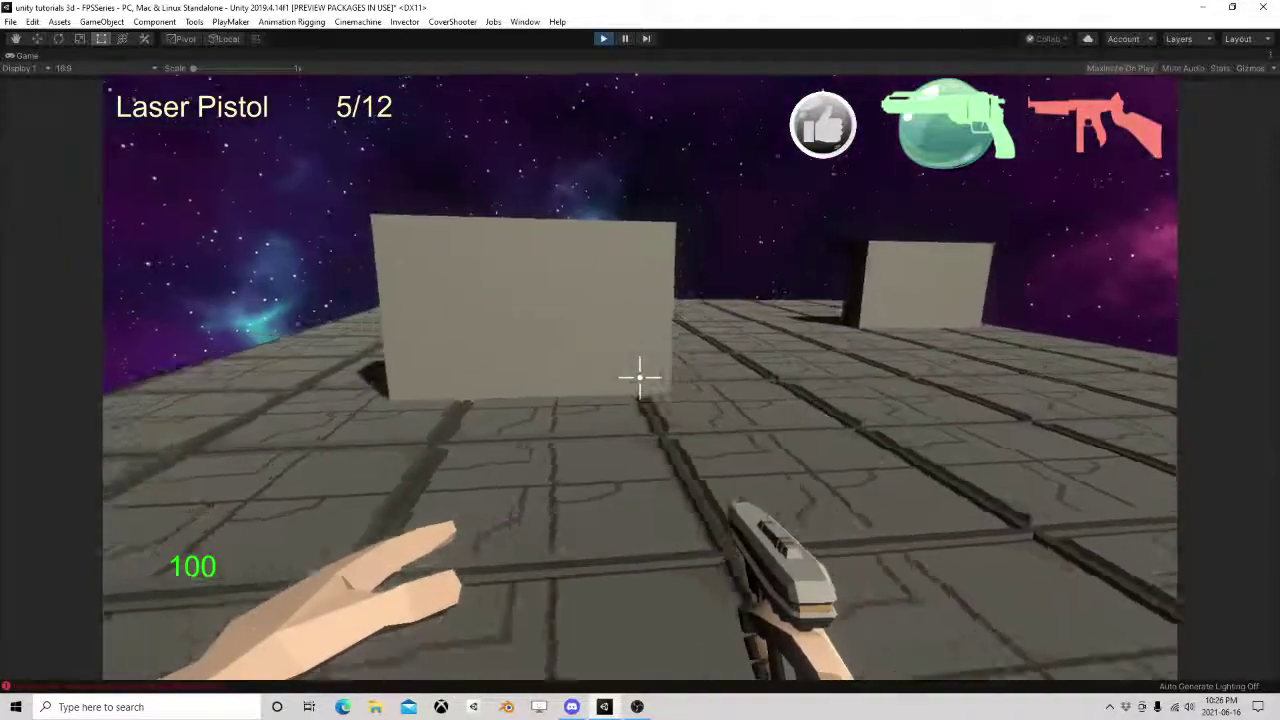
Pause the running game, save it, and quit to the title screen.
key(Escape)
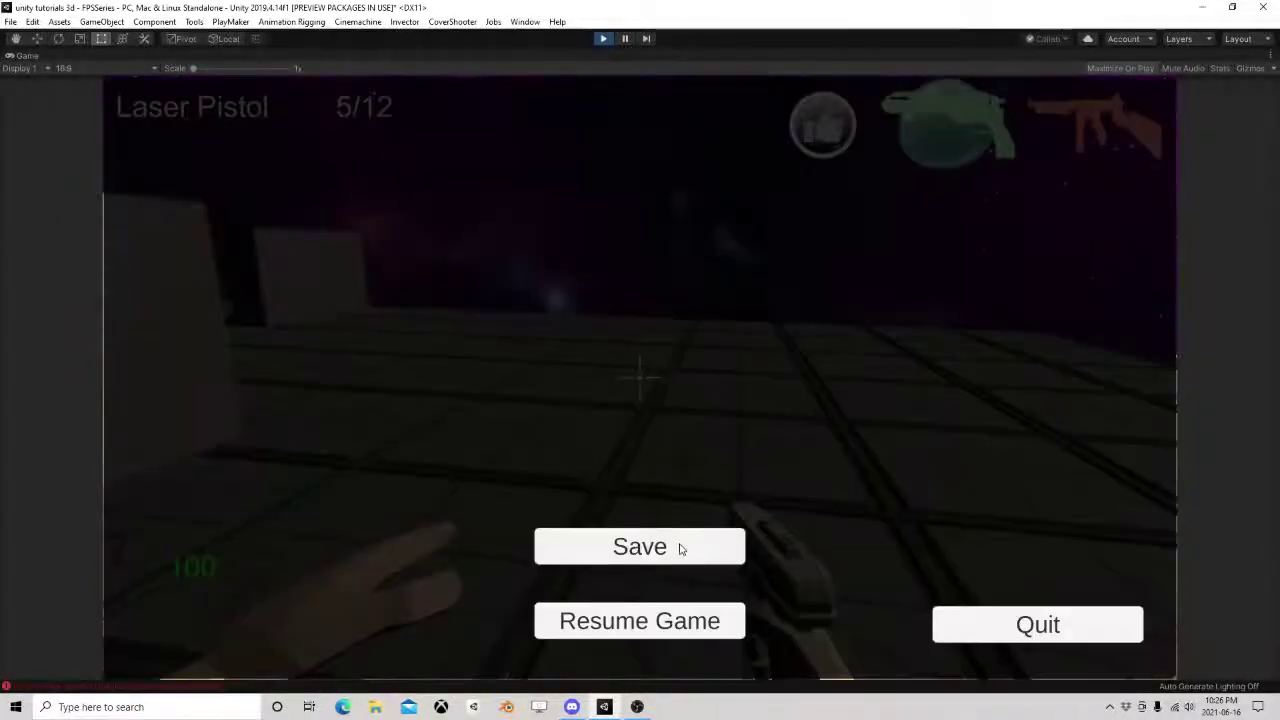
click(648, 548)
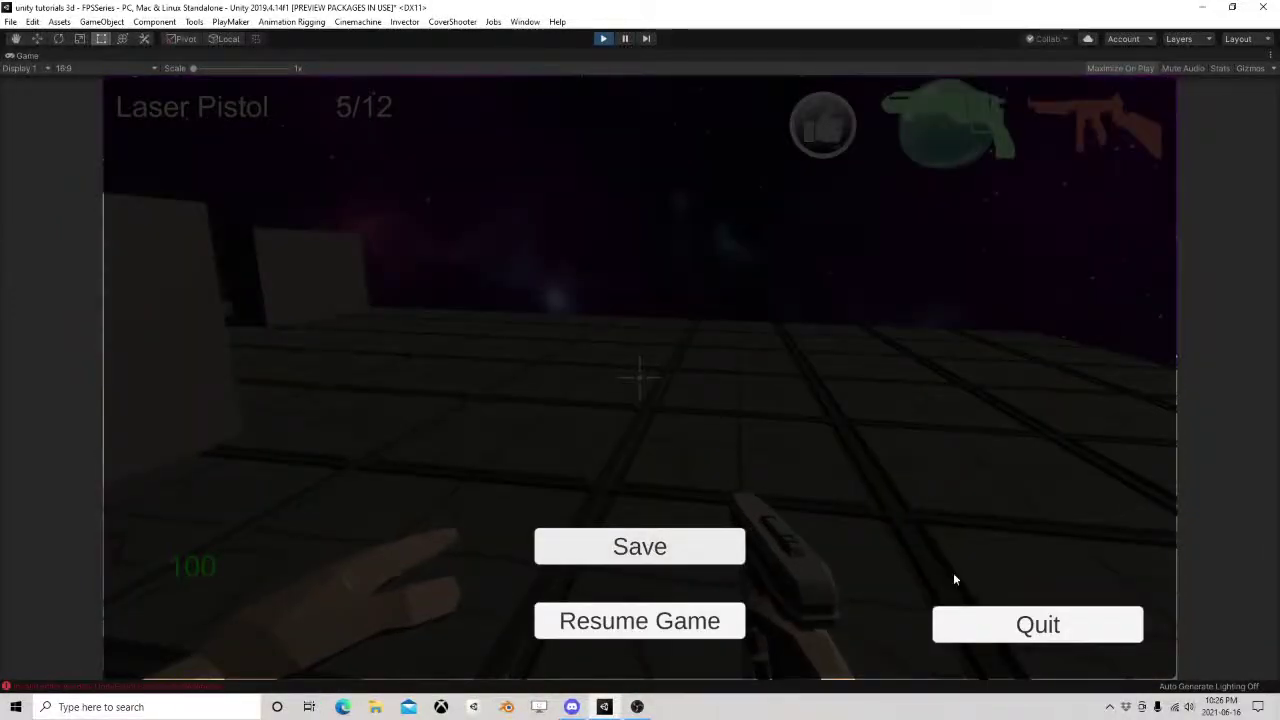
click(945, 623)
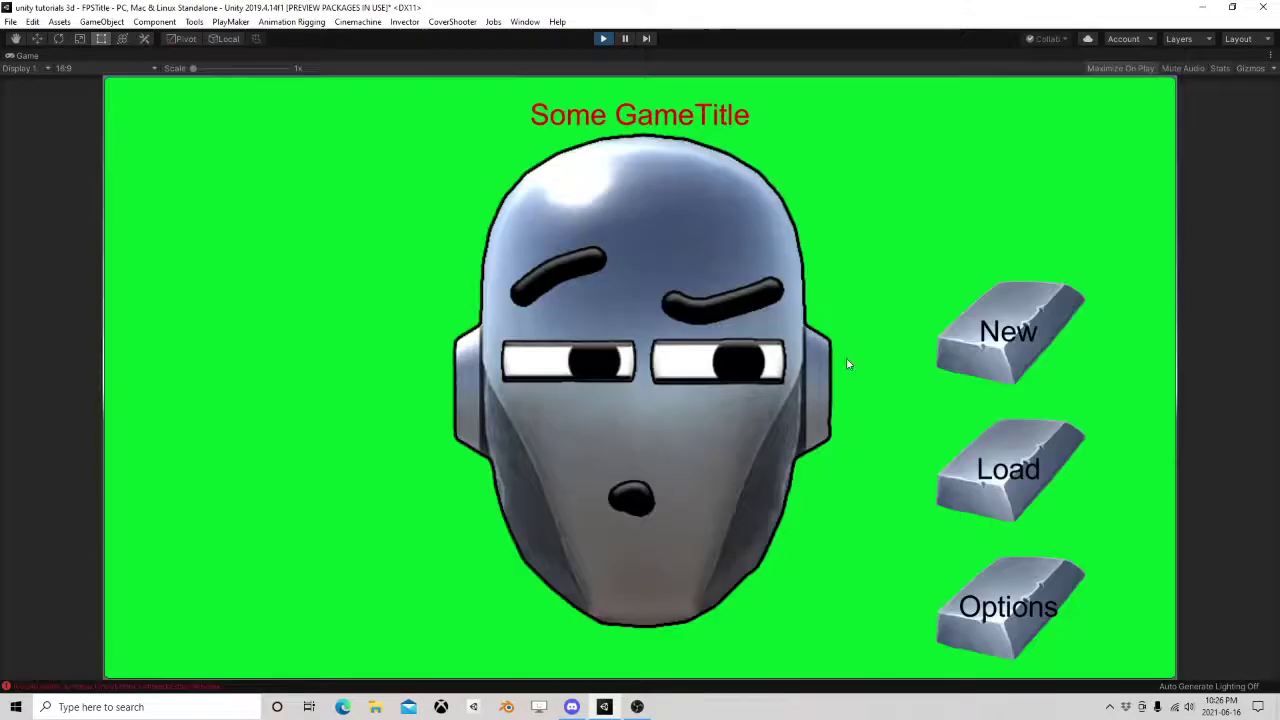
click(975, 628)
click(214, 641)
Load the saved game from the title screen and test the restored inventory by equipping and firing the Laser Pistol.
click(997, 460)
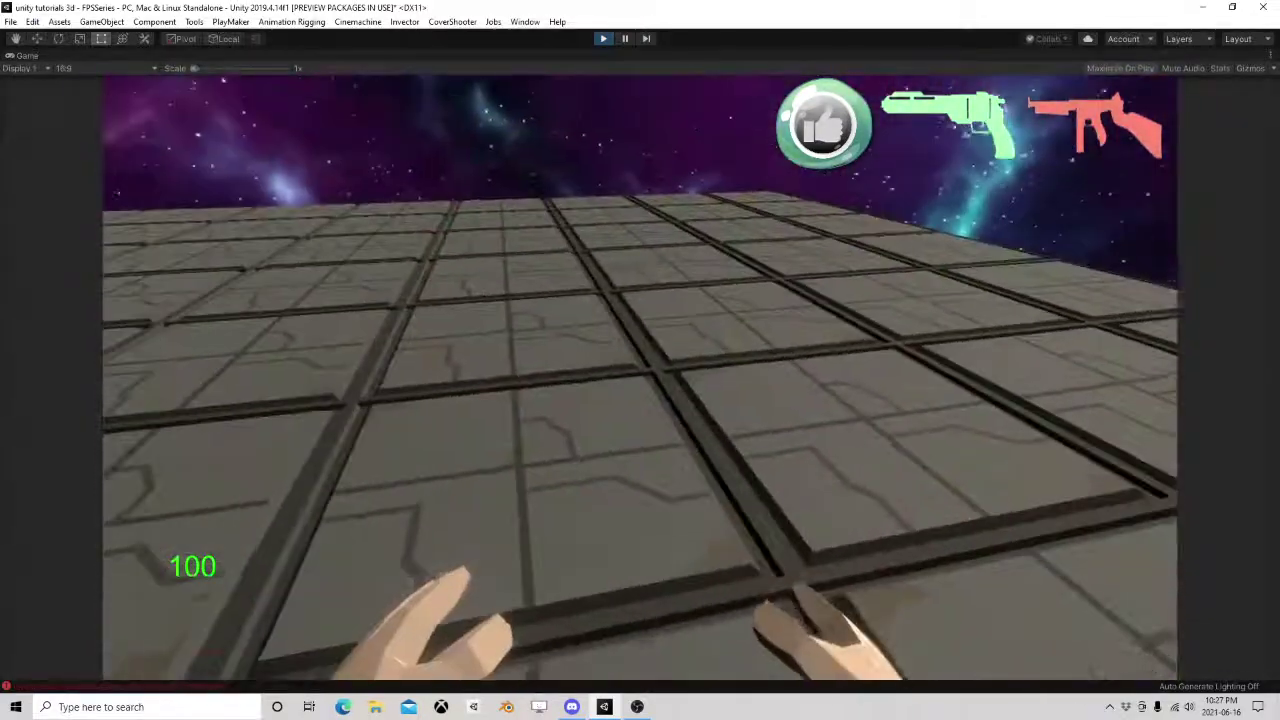
key(1)
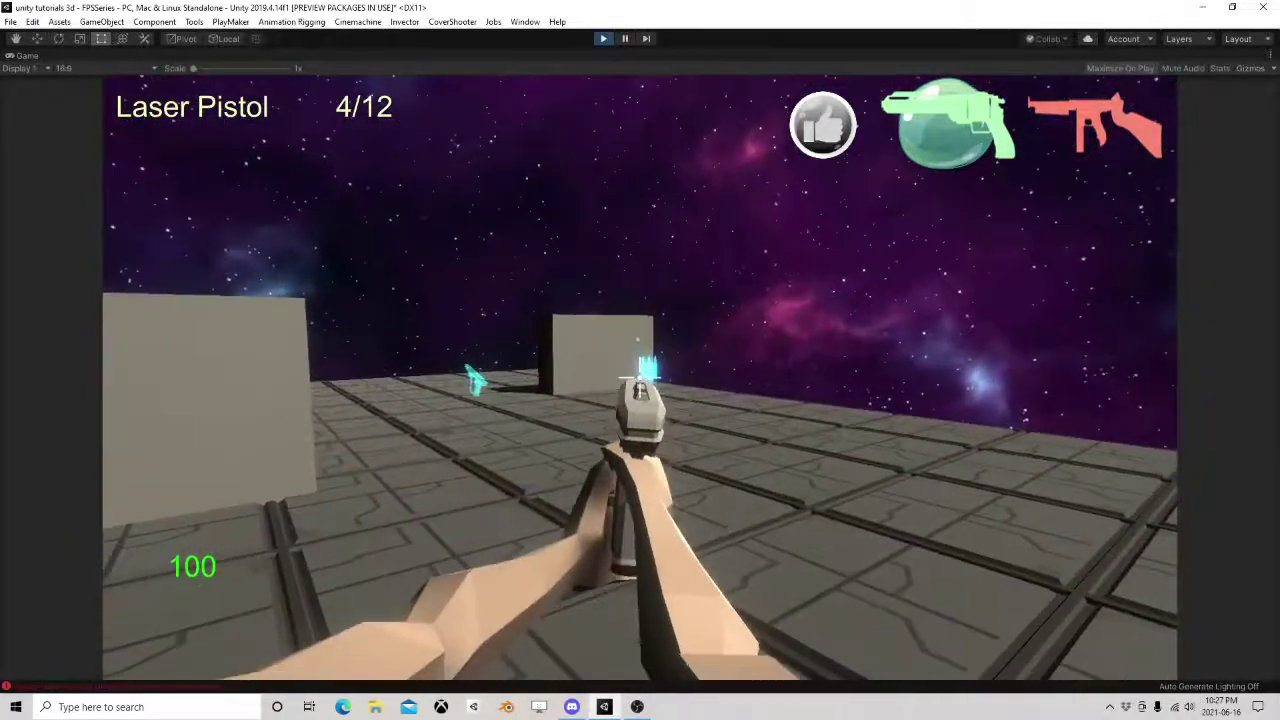
click(640, 377)
click(640, 377)
click(640, 377)
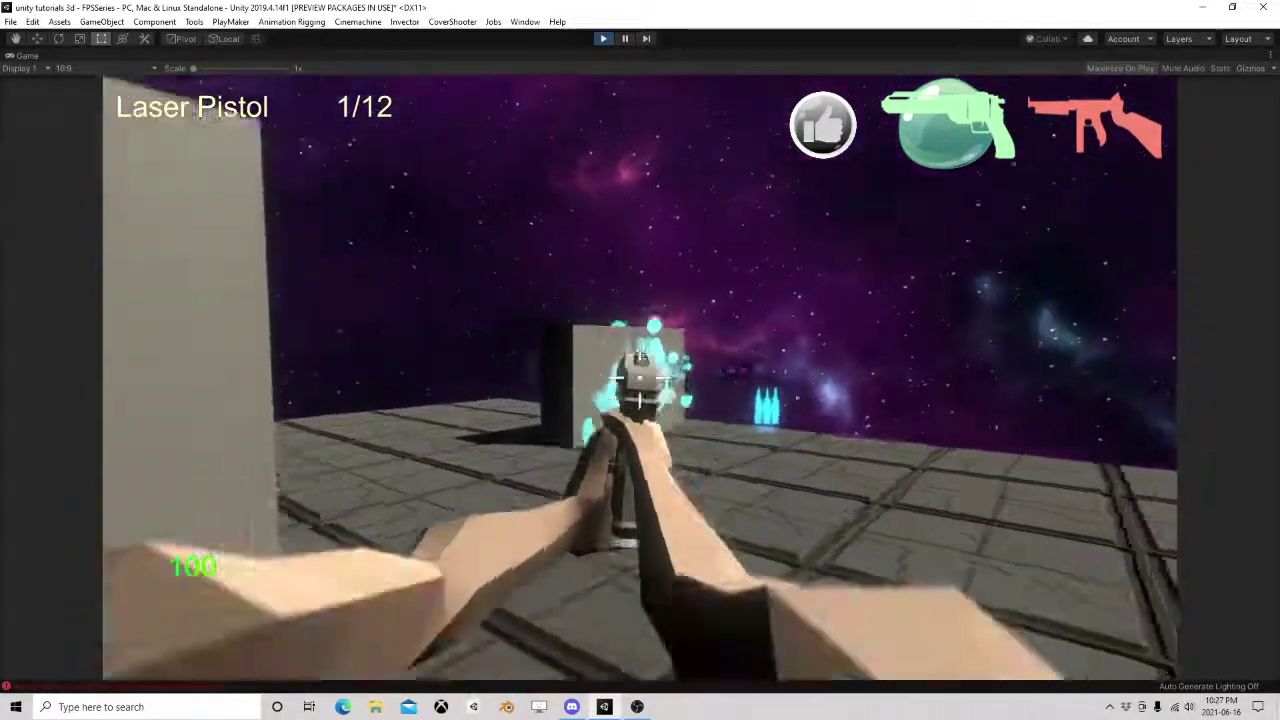
click(640, 377)
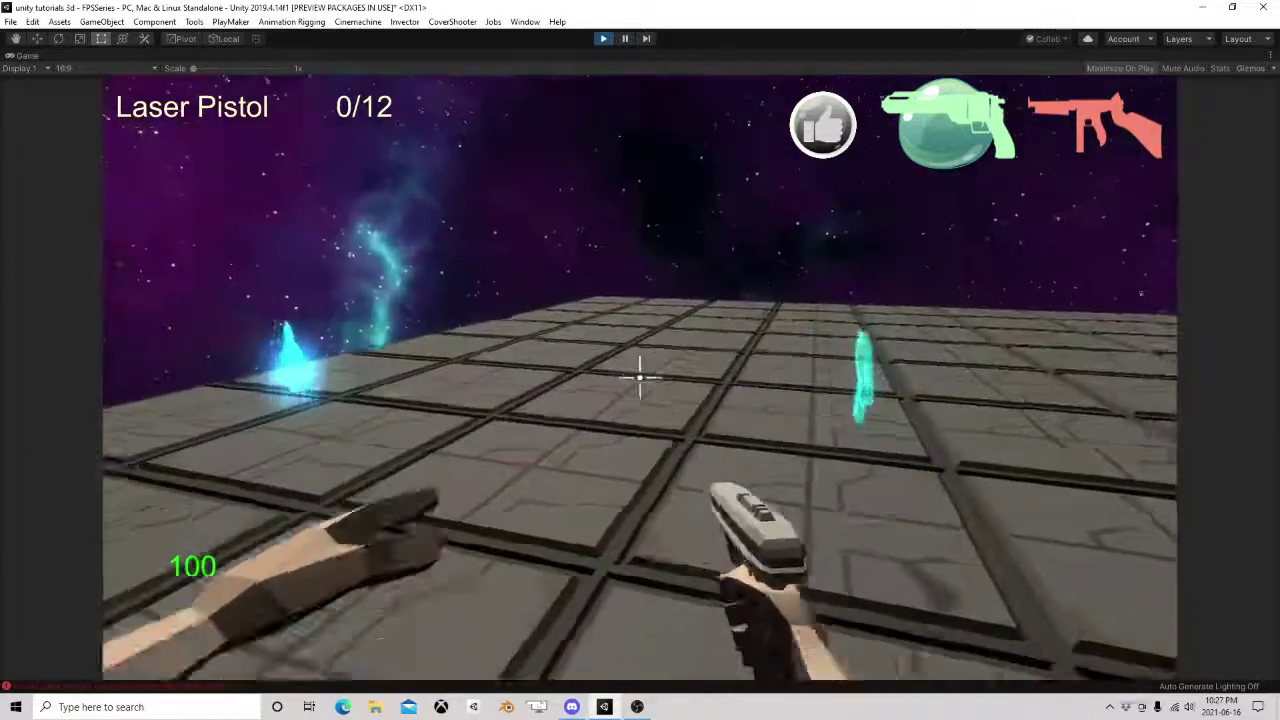
Pause the running game, exit play mode and enlarge the Game view.
key(Escape)
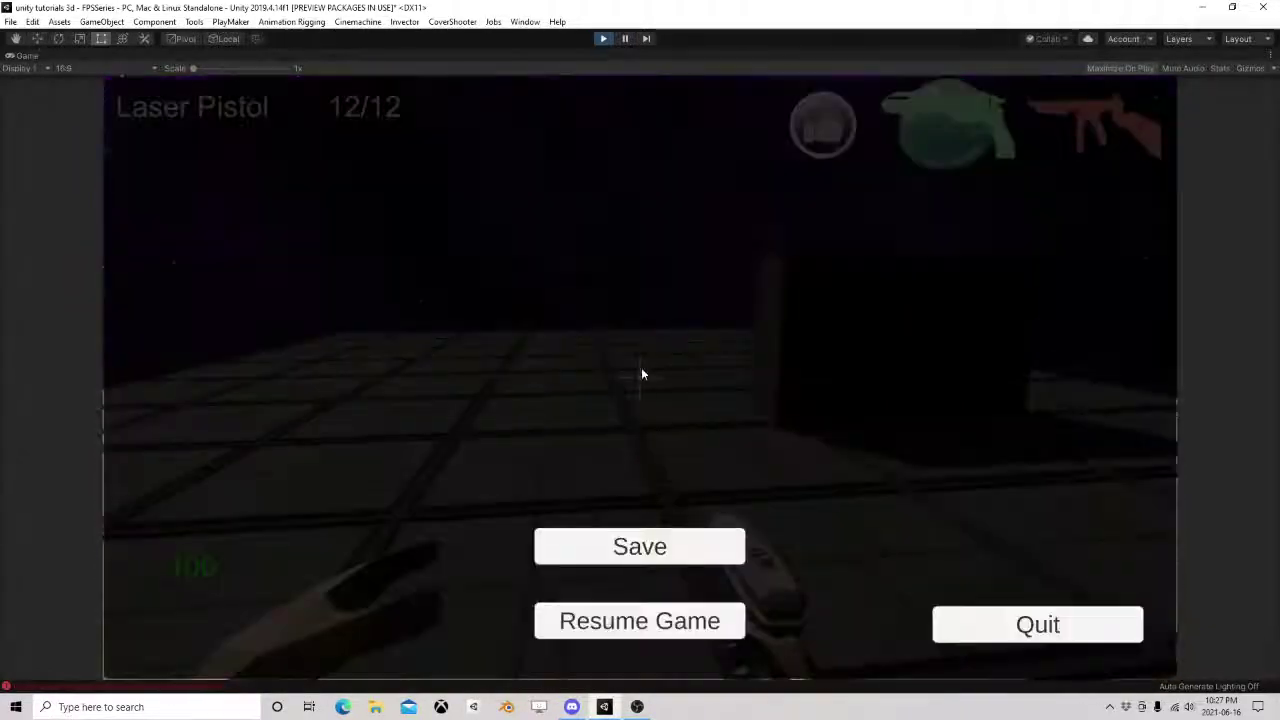
click(602, 39)
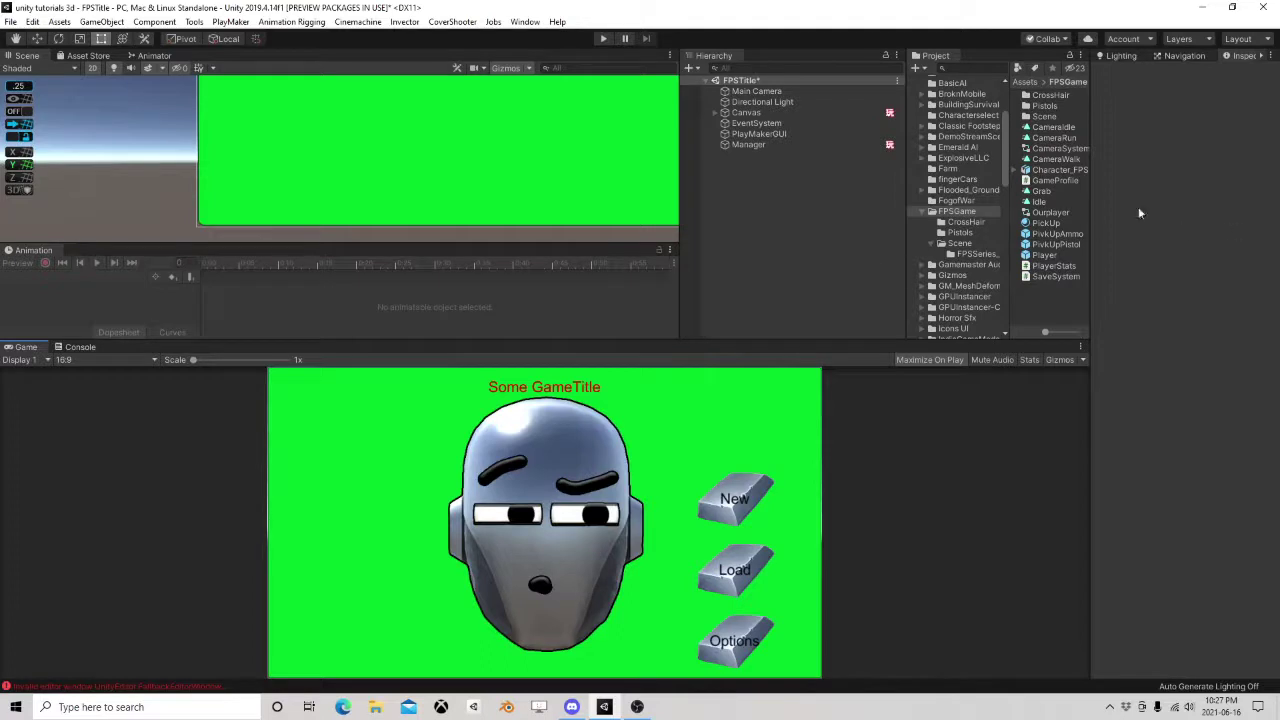
drag(322, 340, 380, 322)
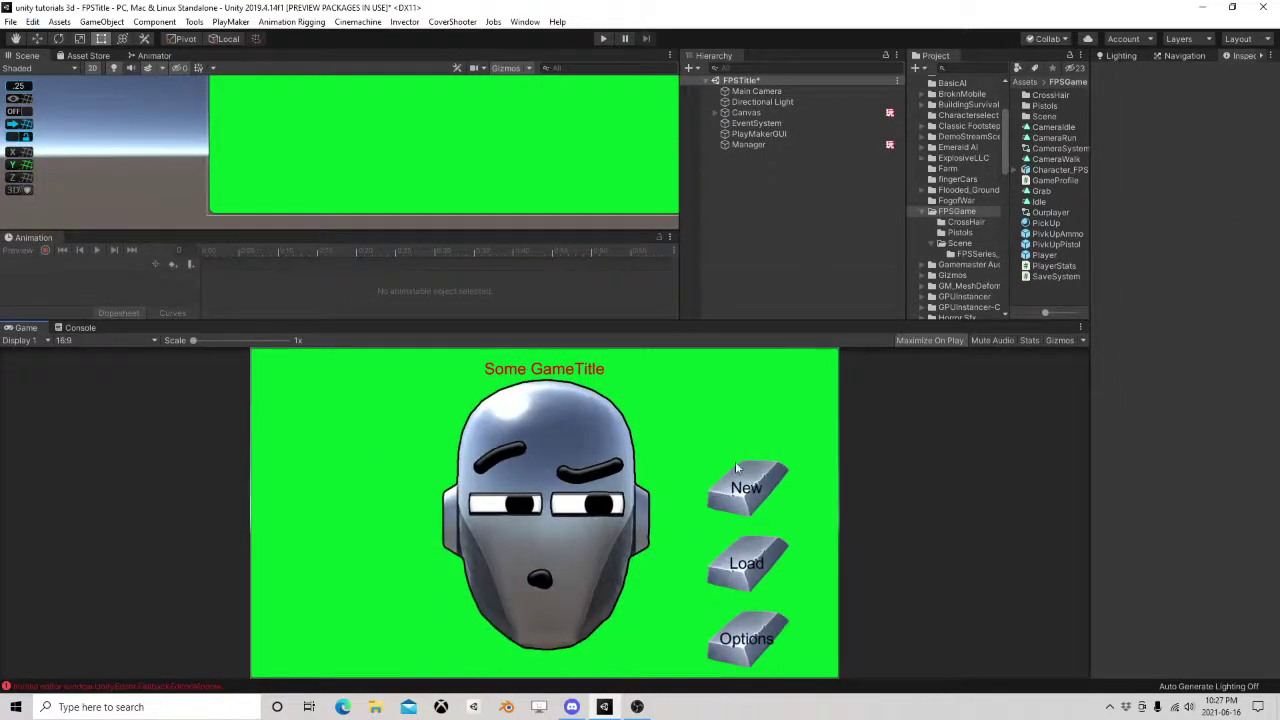
click(641, 711)
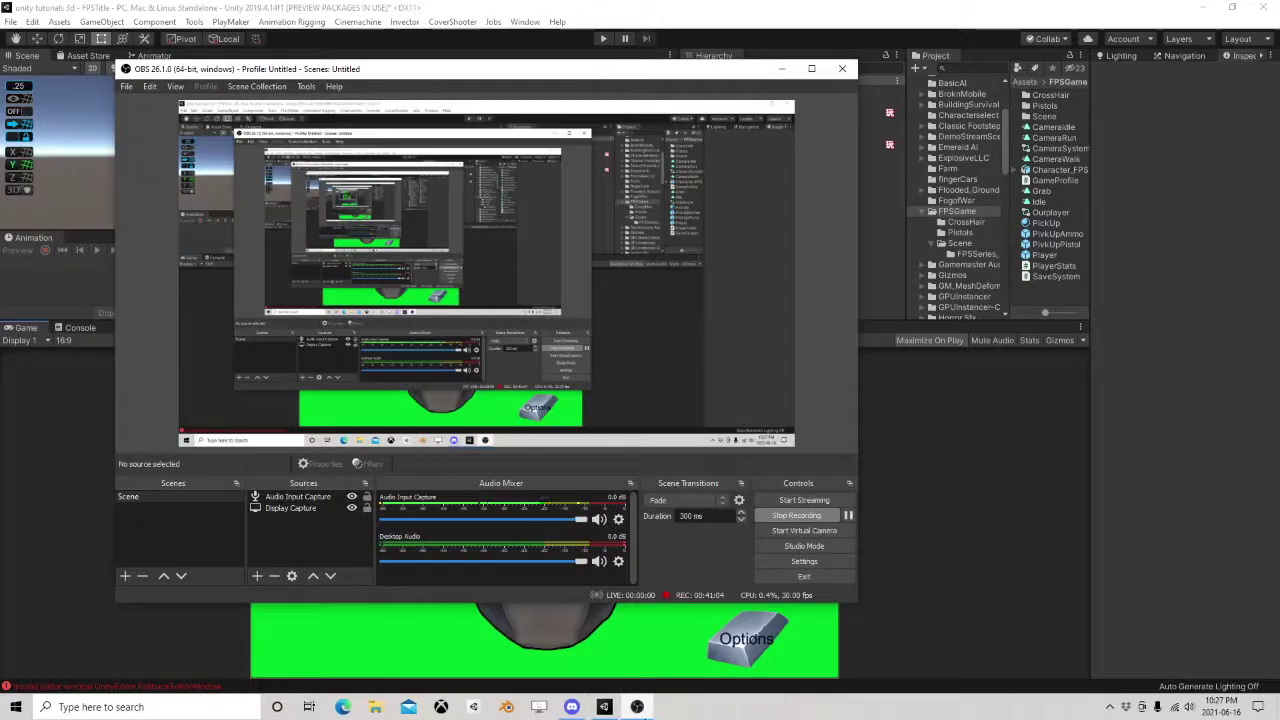
click(650, 712)
scroll(470, 186, down, 5)
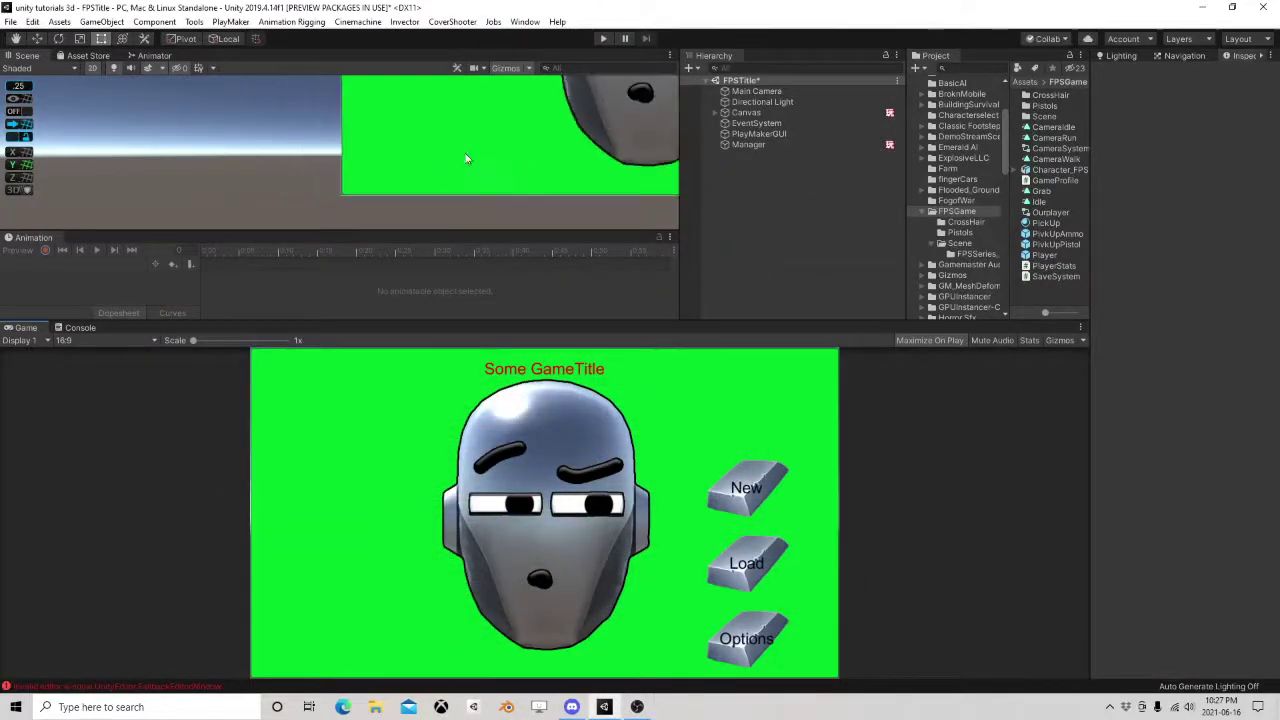
scroll(504, 178, down, 9)
middle_drag(558, 139, 386, 173)
scroll(385, 174, up, 2)
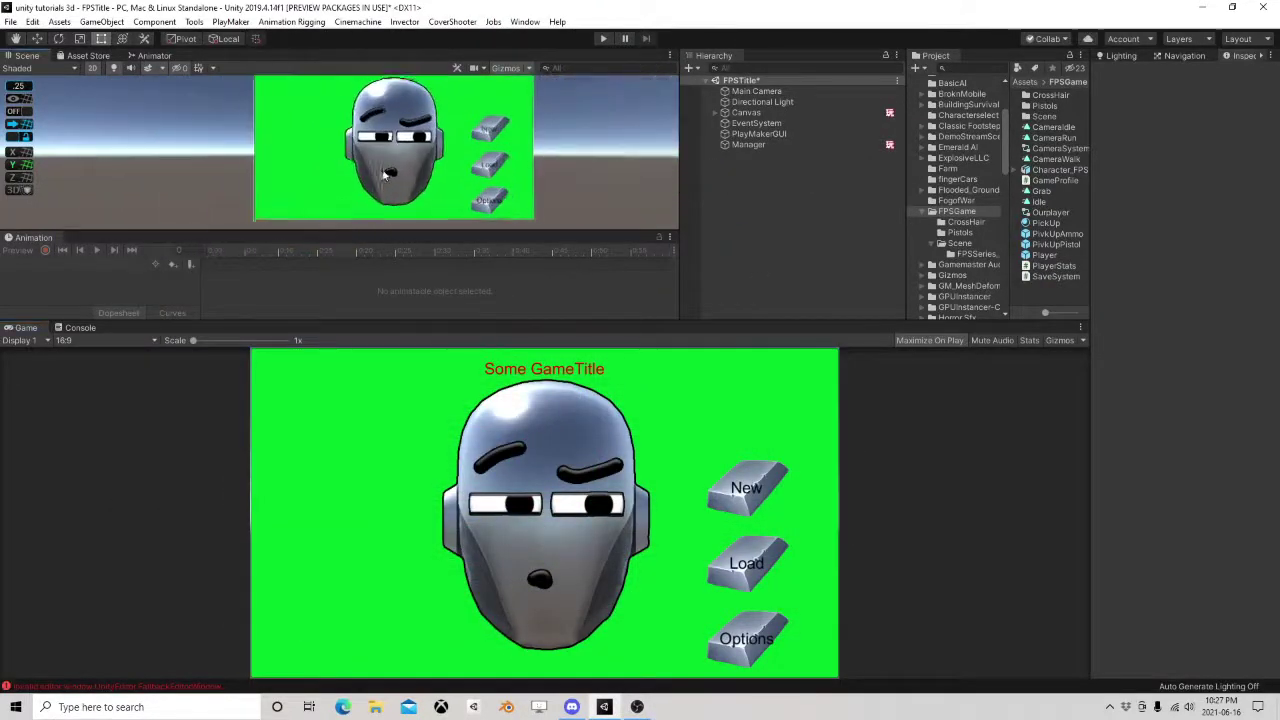
scroll(385, 174, up, 1)
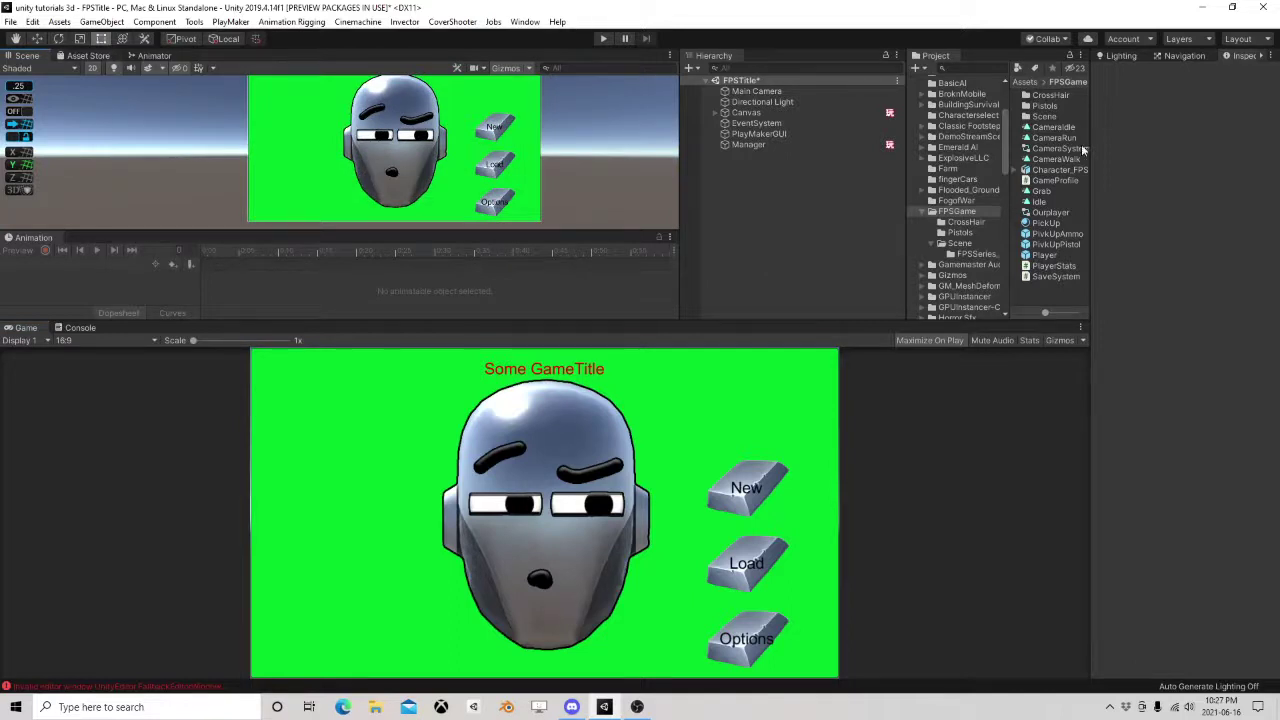
Open the FPSSeries scene from the Scene folder of FPSGame.
click(960, 243)
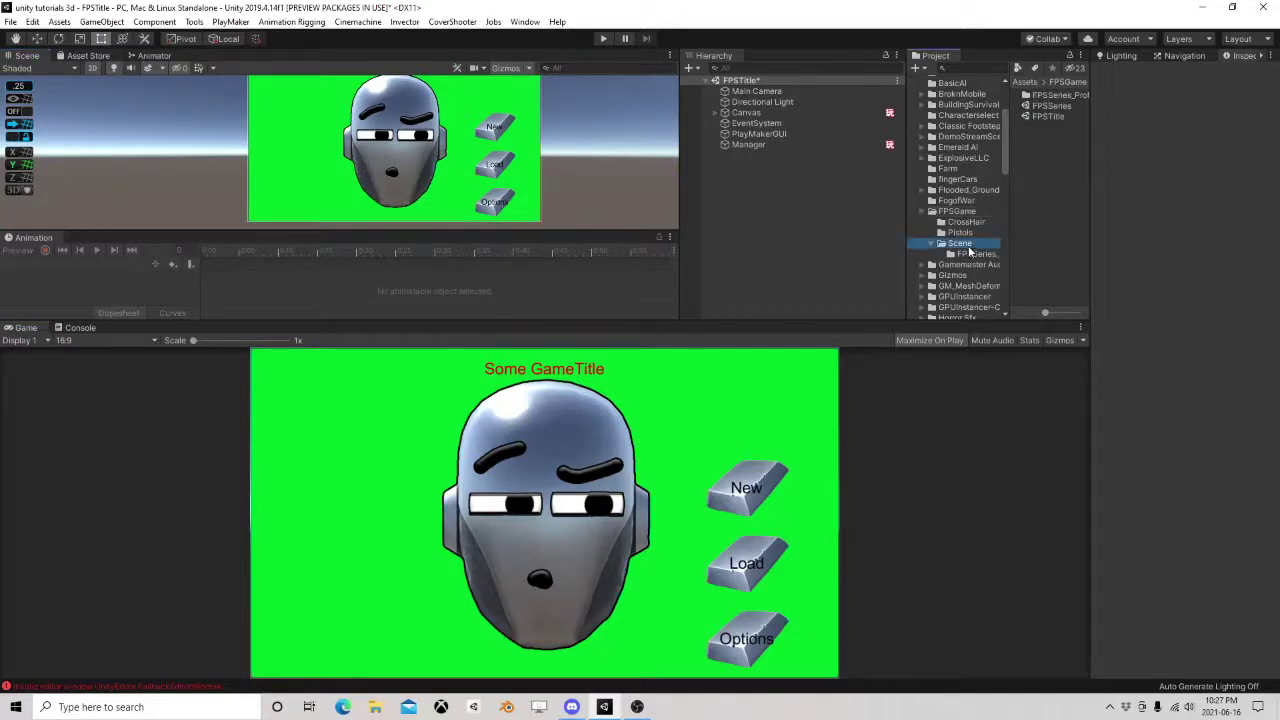
double_click(1064, 108)
click(623, 380)
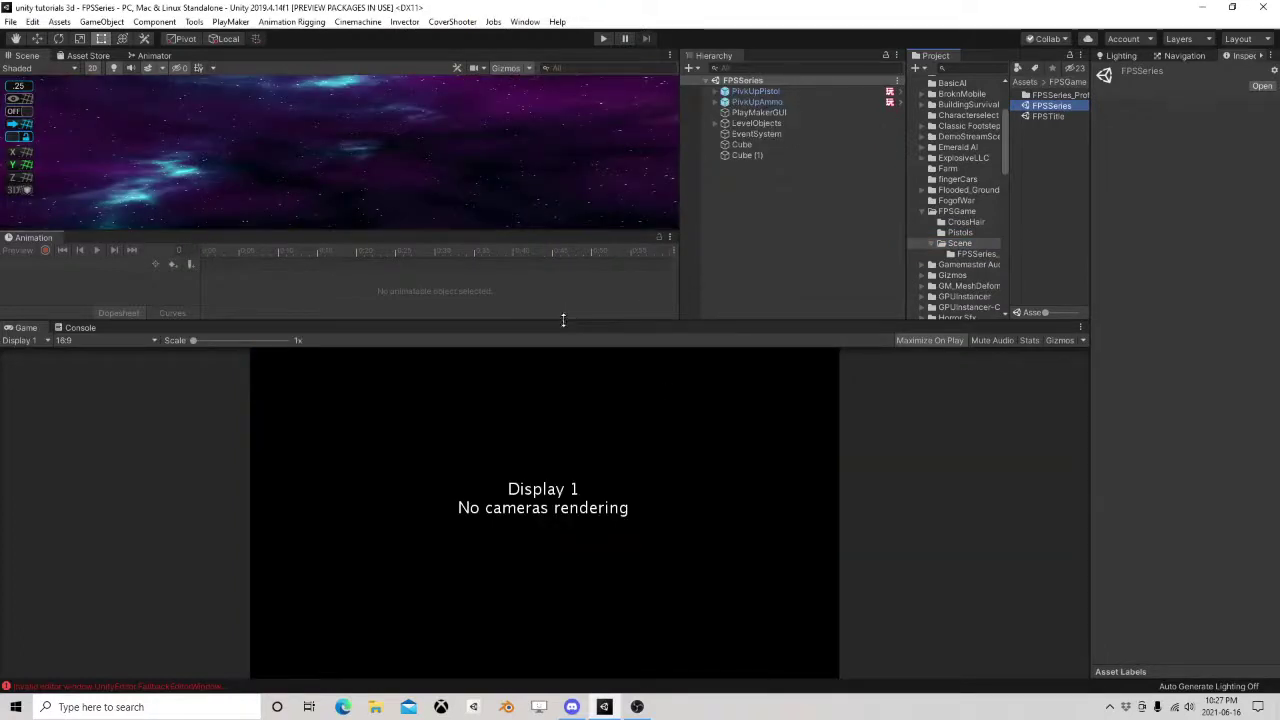
Enlarge the Scene view, focus it on PivkUpAmmo and switch it from 2D to 3D to see the level floor.
drag(562, 320, 566, 575)
double_click(757, 102)
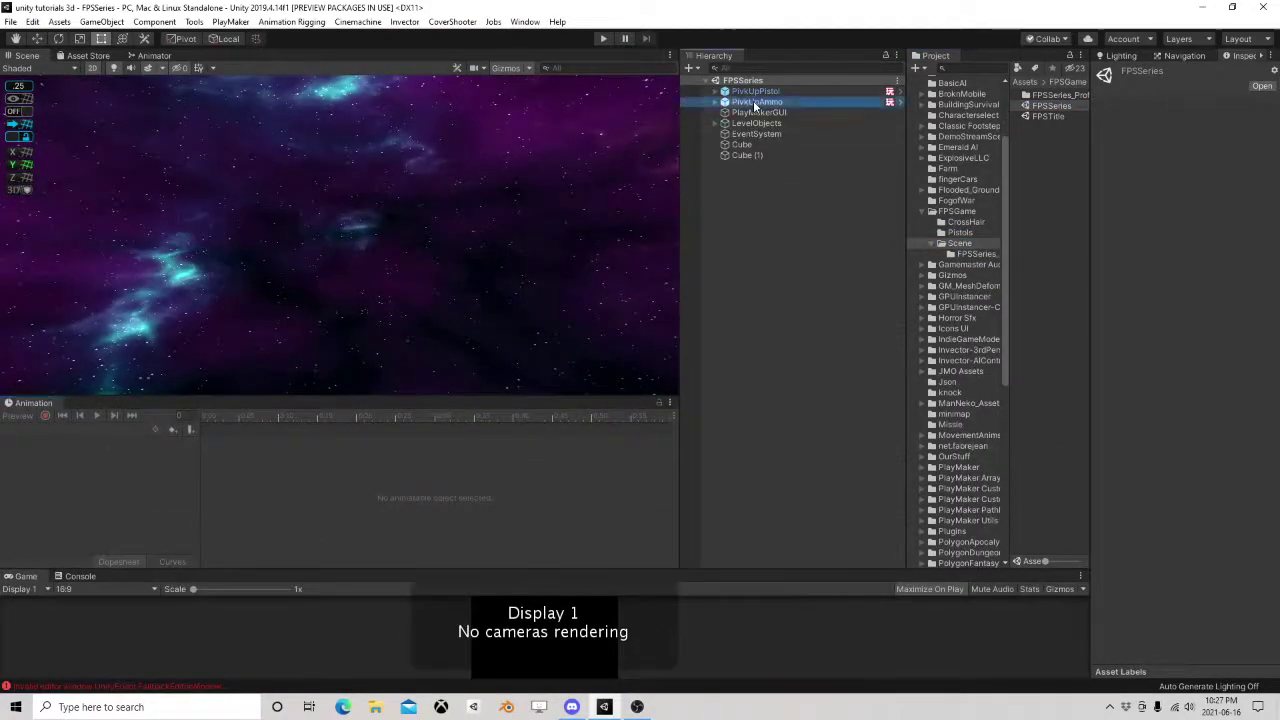
click(91, 70)
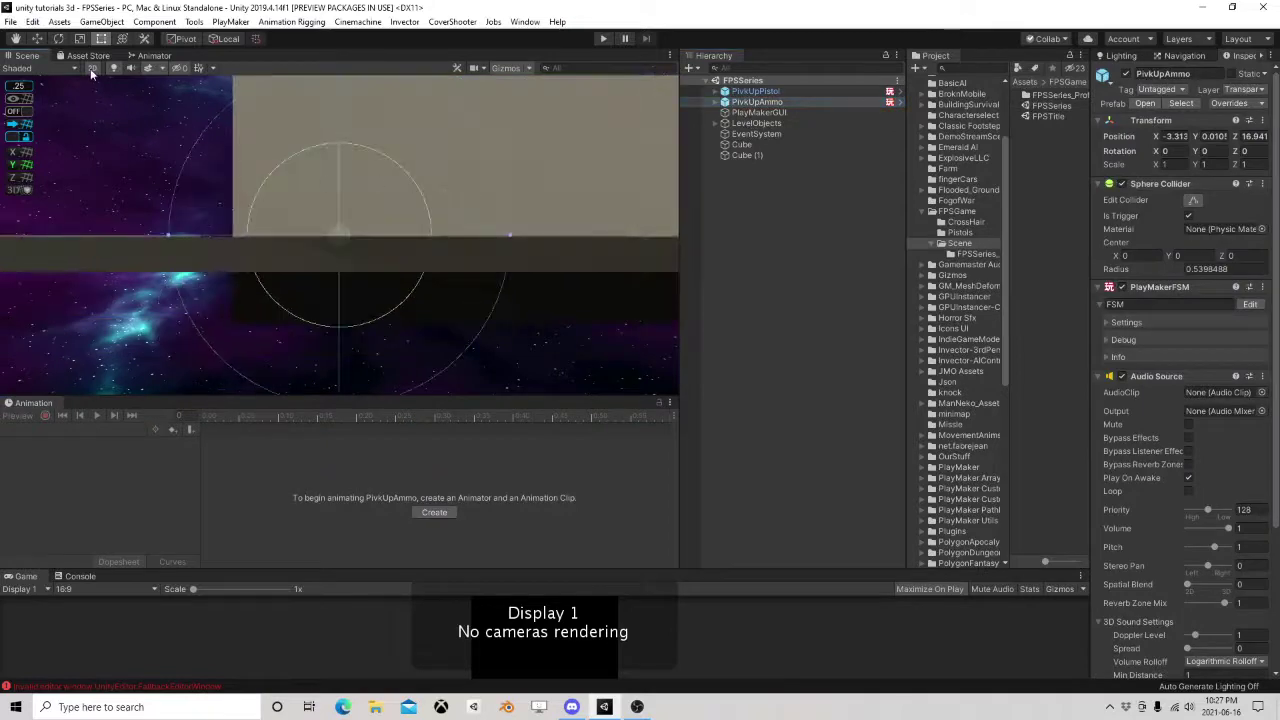
scroll(420, 178, down, 5)
right_drag(420, 178, 434, 318)
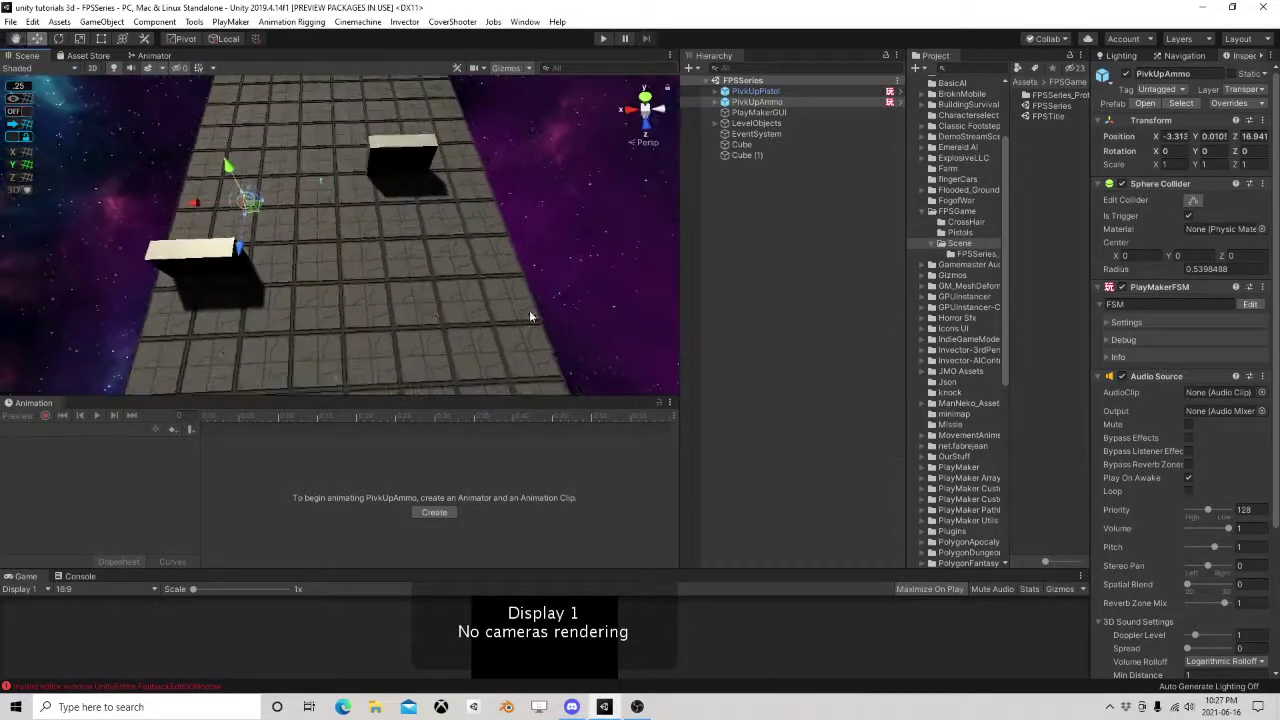
scroll(426, 233, down, 2)
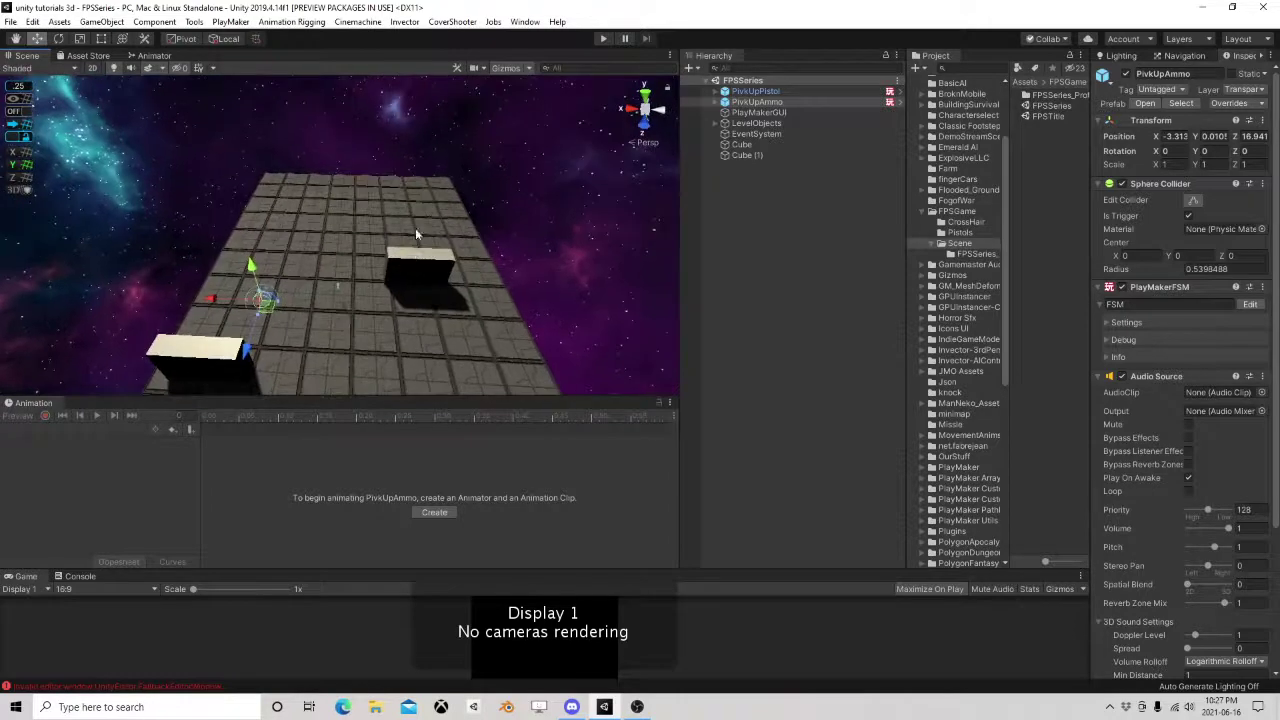
middle_drag(415, 227, 377, 209)
scroll(377, 209, up, 3)
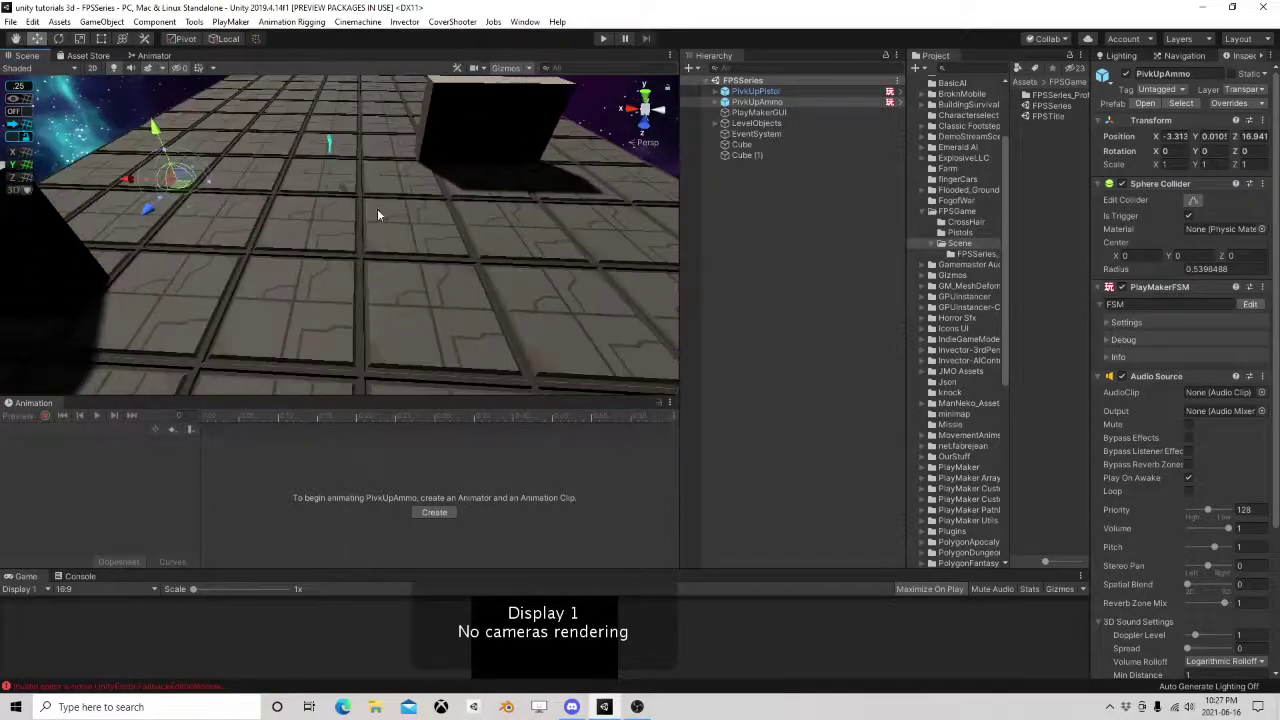
right_drag(377, 212, 385, 206)
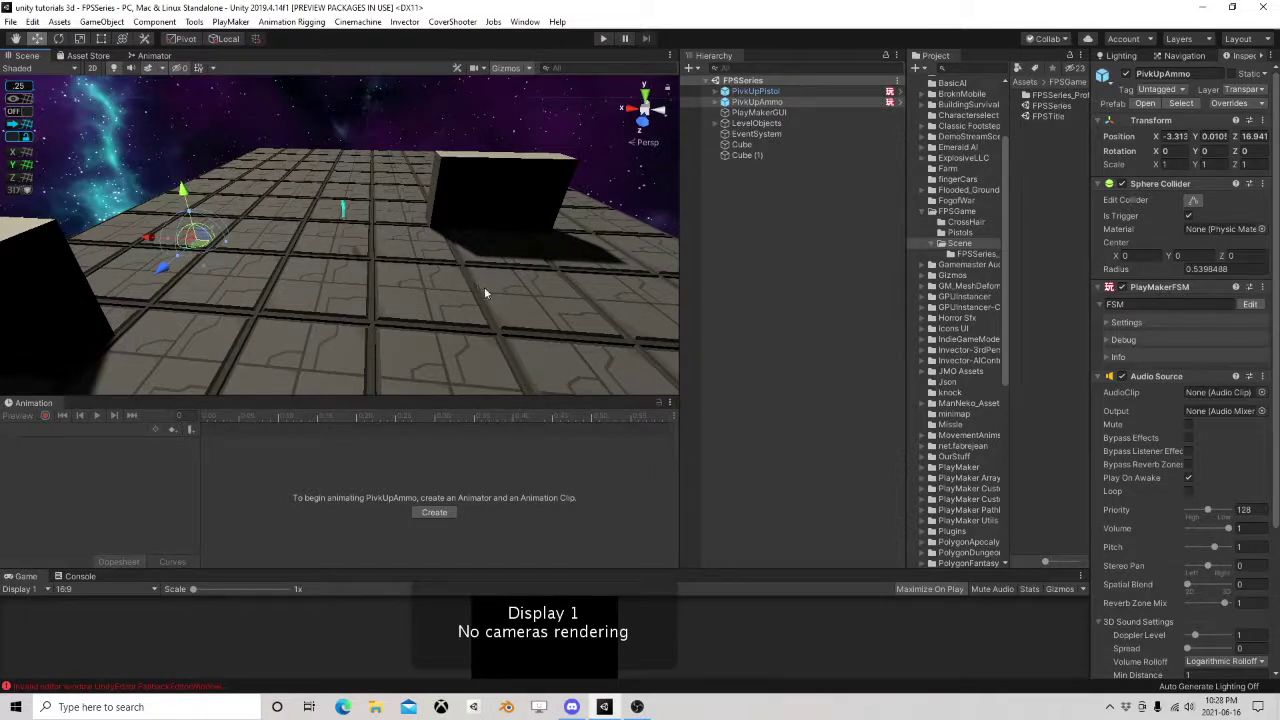
Widen the Project panel and its folder tree, and open the Characters folder in the PolygonSciFiSpace prefabs.
drag(905, 272, 706, 286)
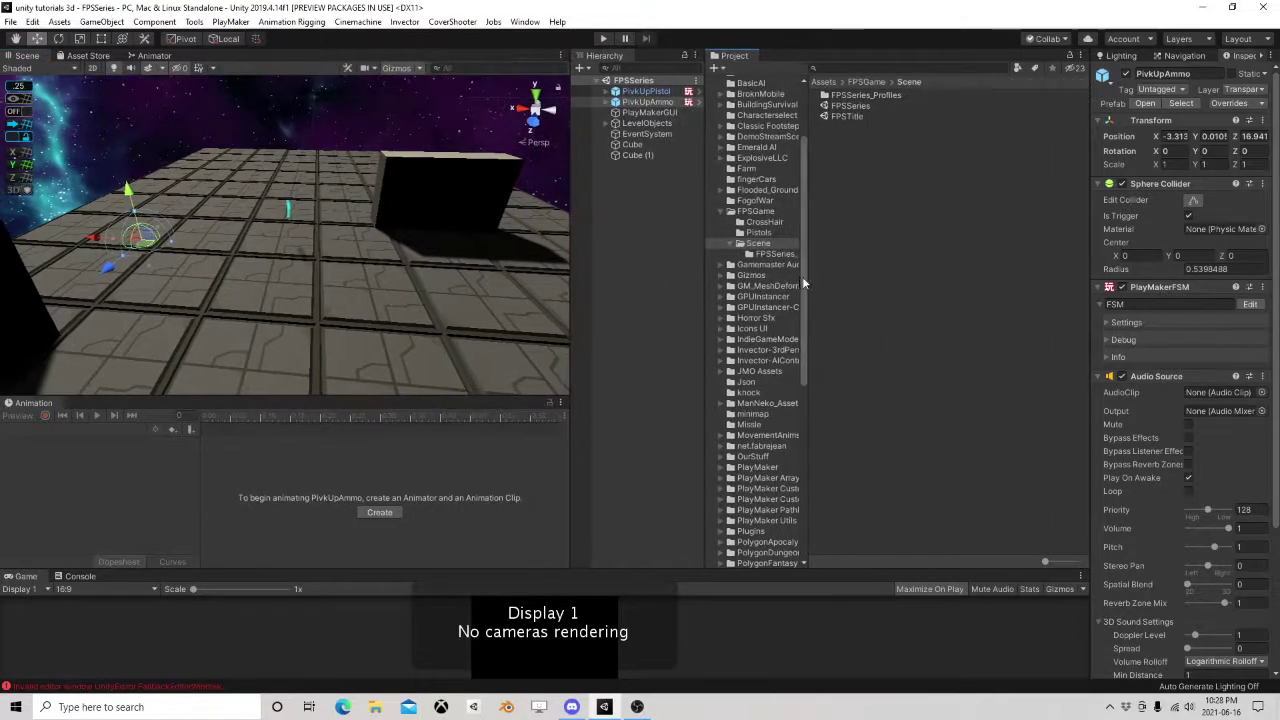
drag(810, 280, 956, 256)
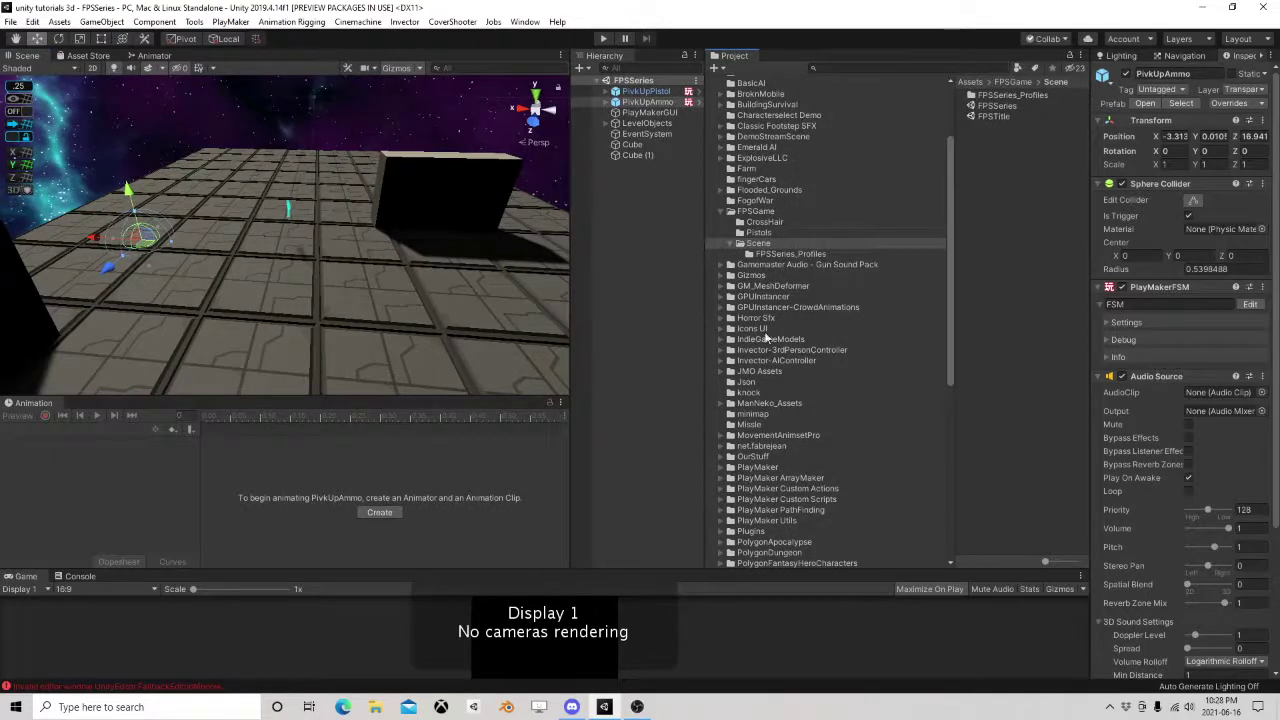
scroll(750, 414, down, 5)
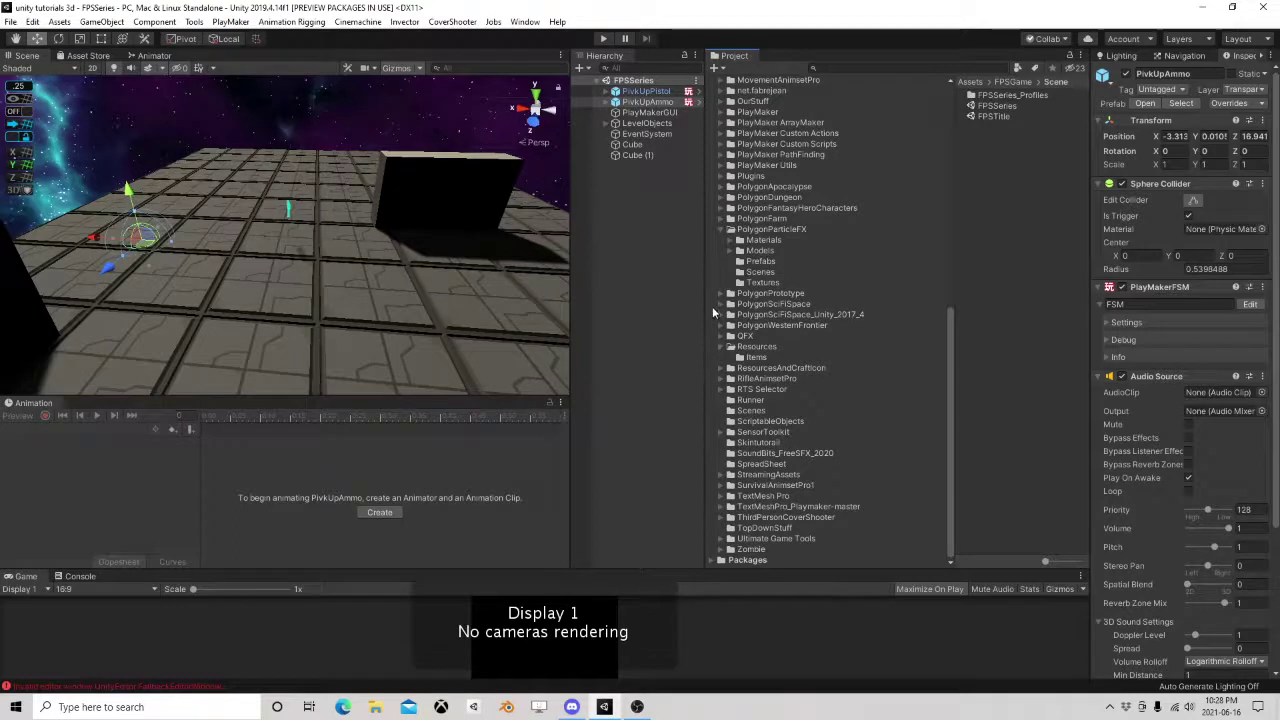
click(729, 304)
click(827, 354)
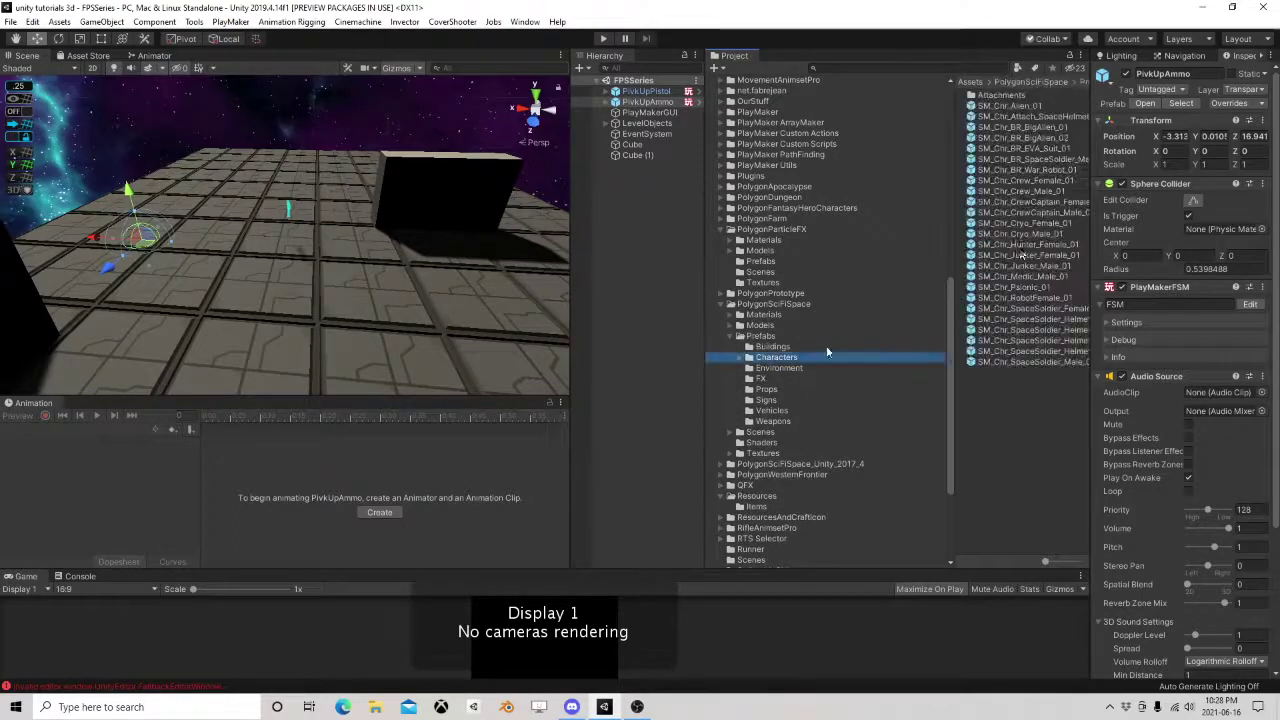
Preview the SM_Chr_SpaceSoldier_HelmetArmor_Male_01 prefab and place it on the level floor in front of the two cubes.
click(1024, 244)
click(1040, 353)
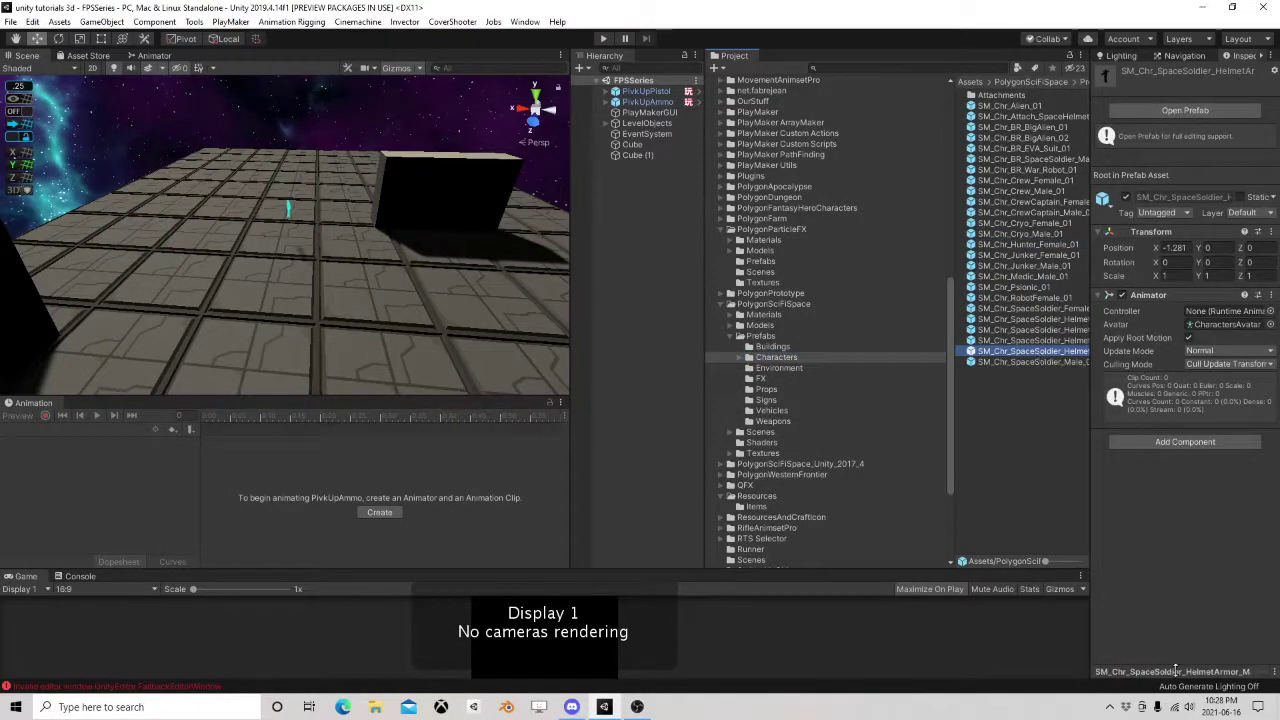
click(1176, 669)
click(1035, 353)
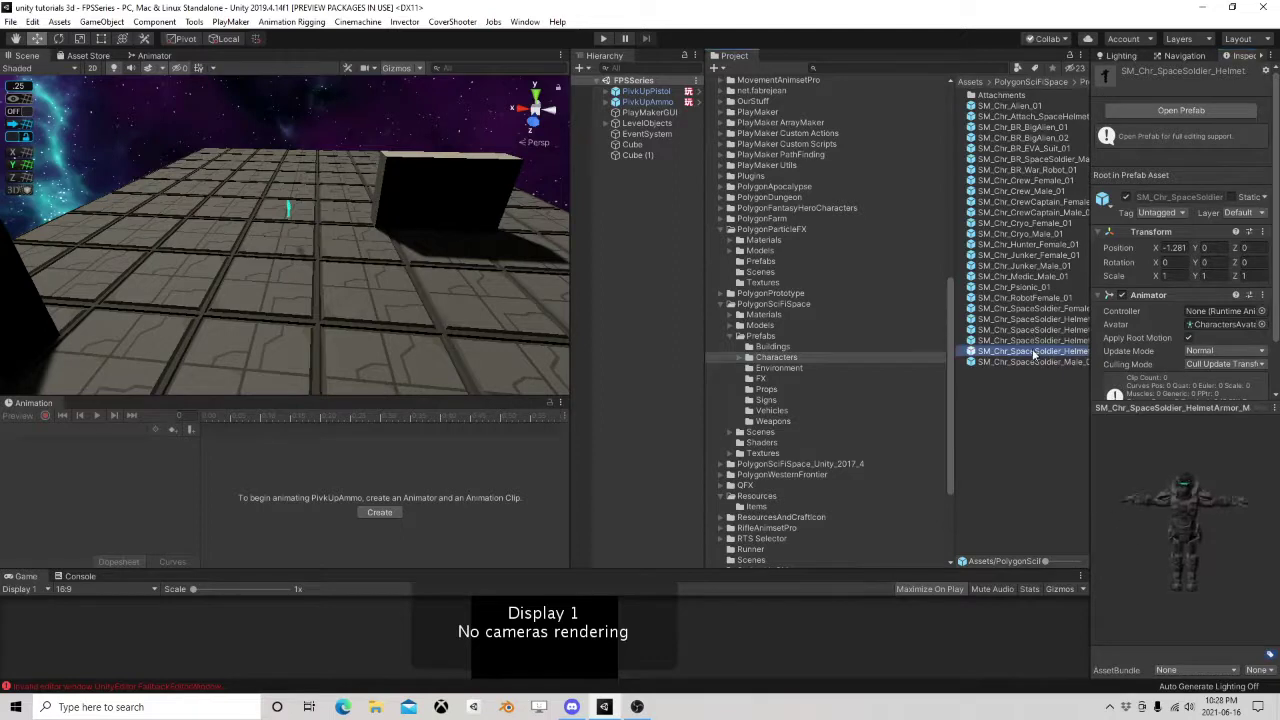
drag(1035, 354, 349, 345)
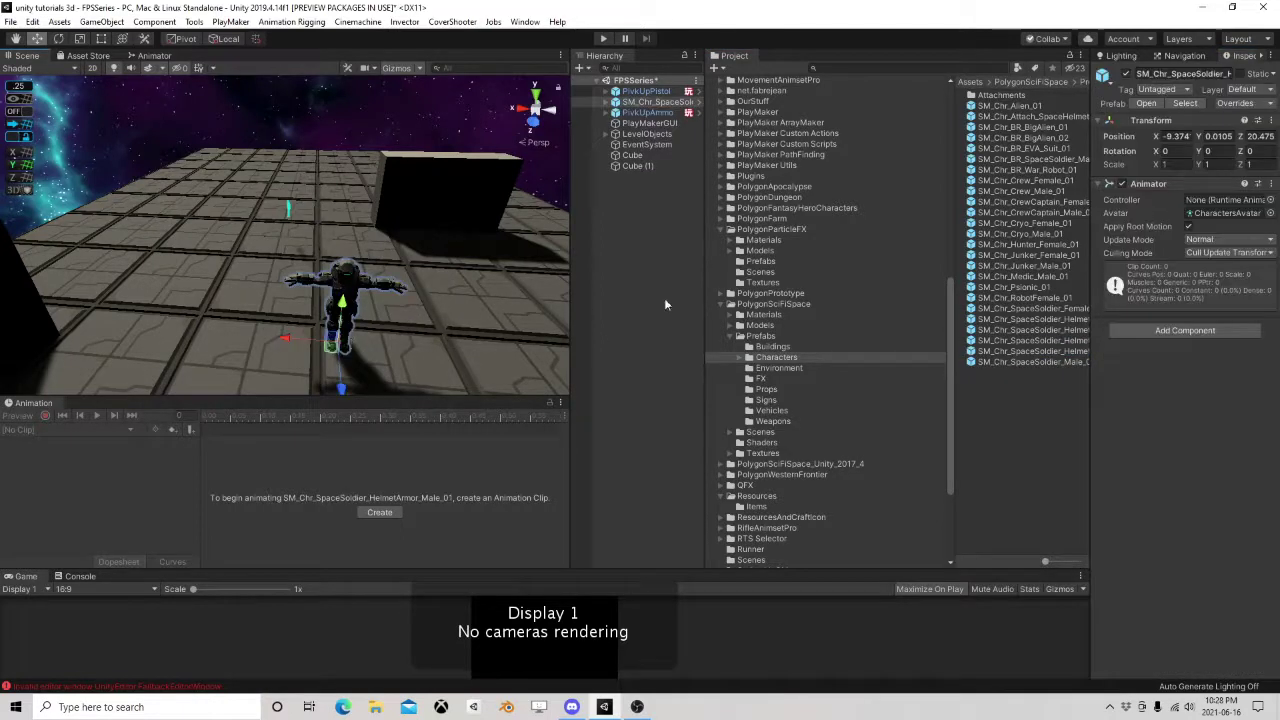
Add the SM_Wep_Shotgun_01 prefab from the Weapons folder as a child of the space soldier's Hand_R bone.
alt+click(607, 104)
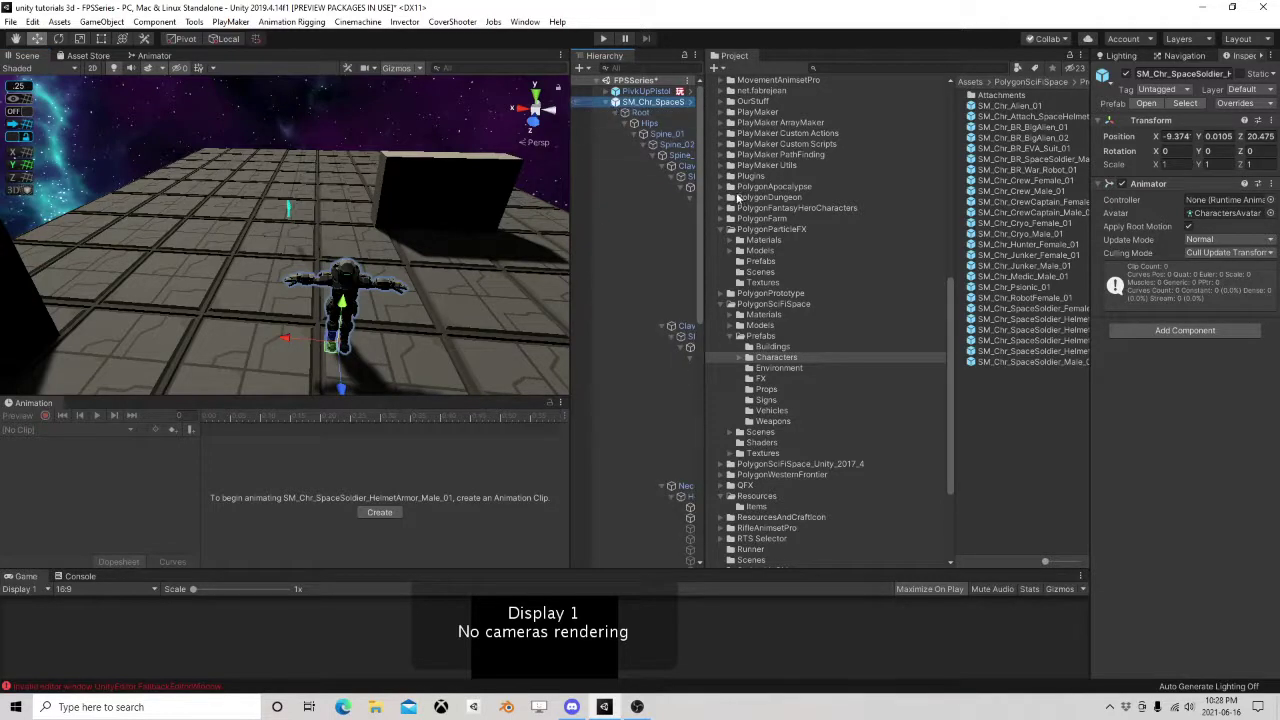
click(766, 422)
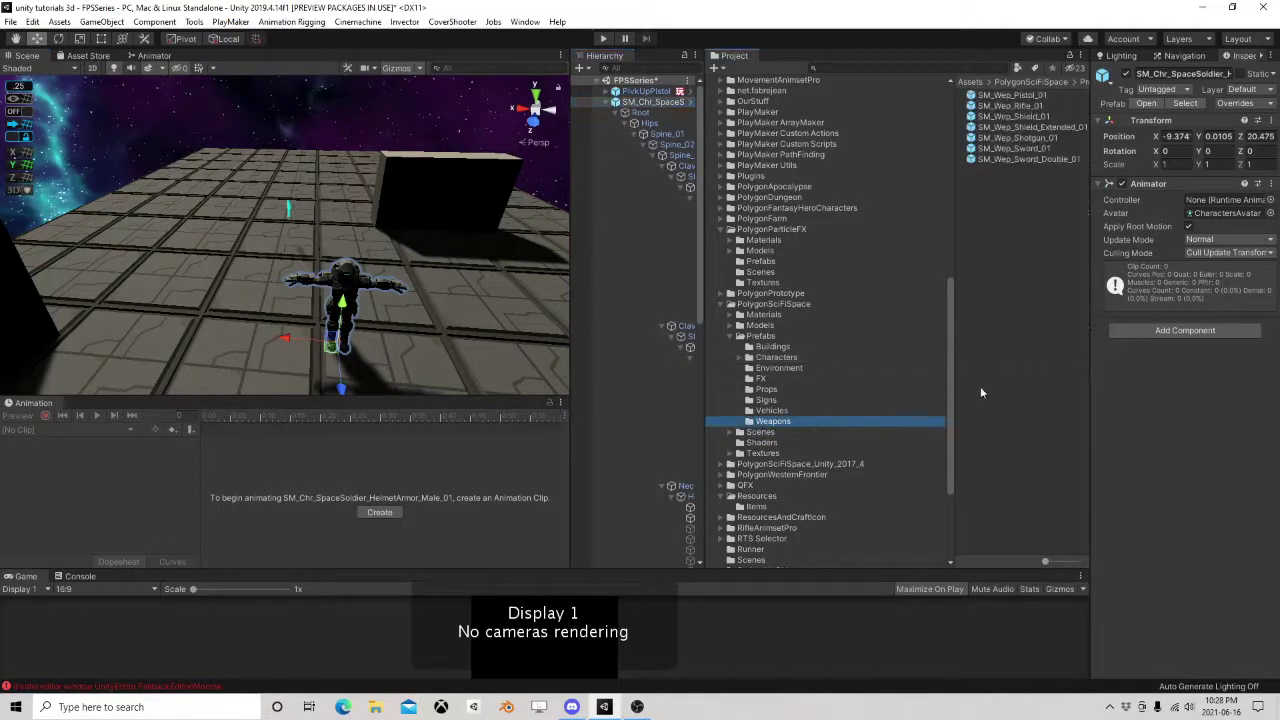
click(1065, 562)
click(989, 245)
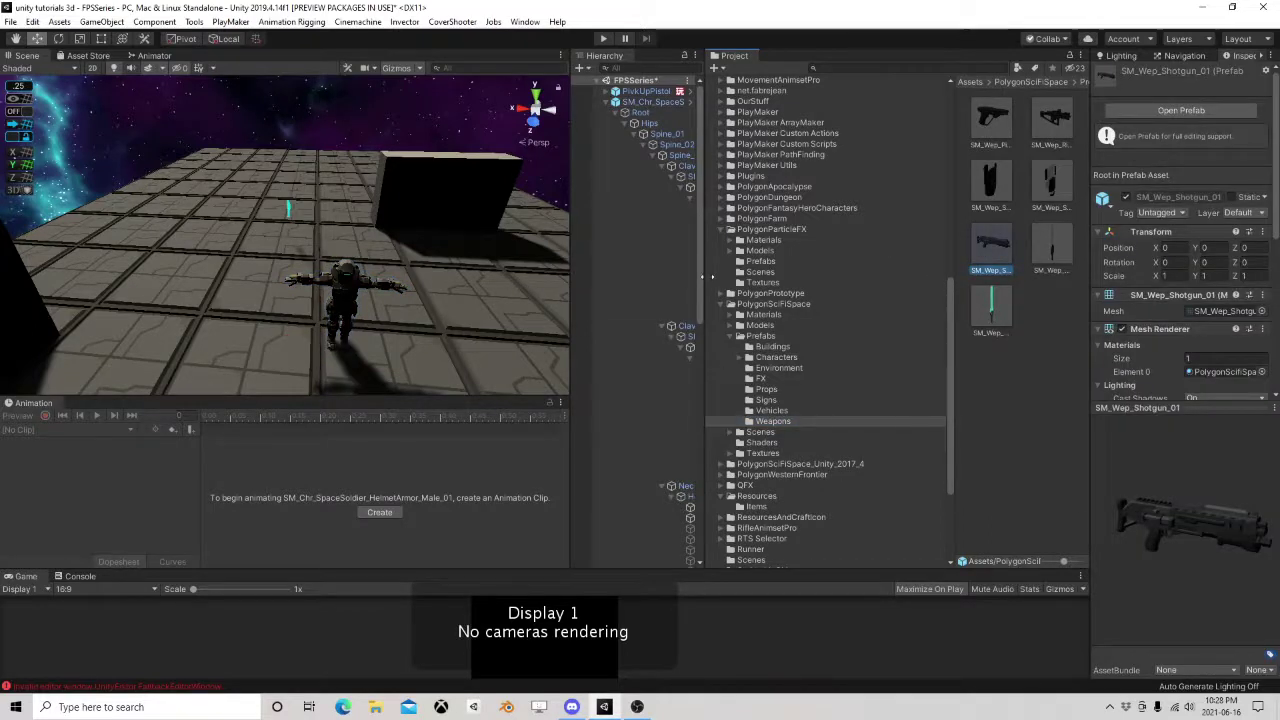
drag(704, 267, 815, 268)
scroll(676, 269, down, 3)
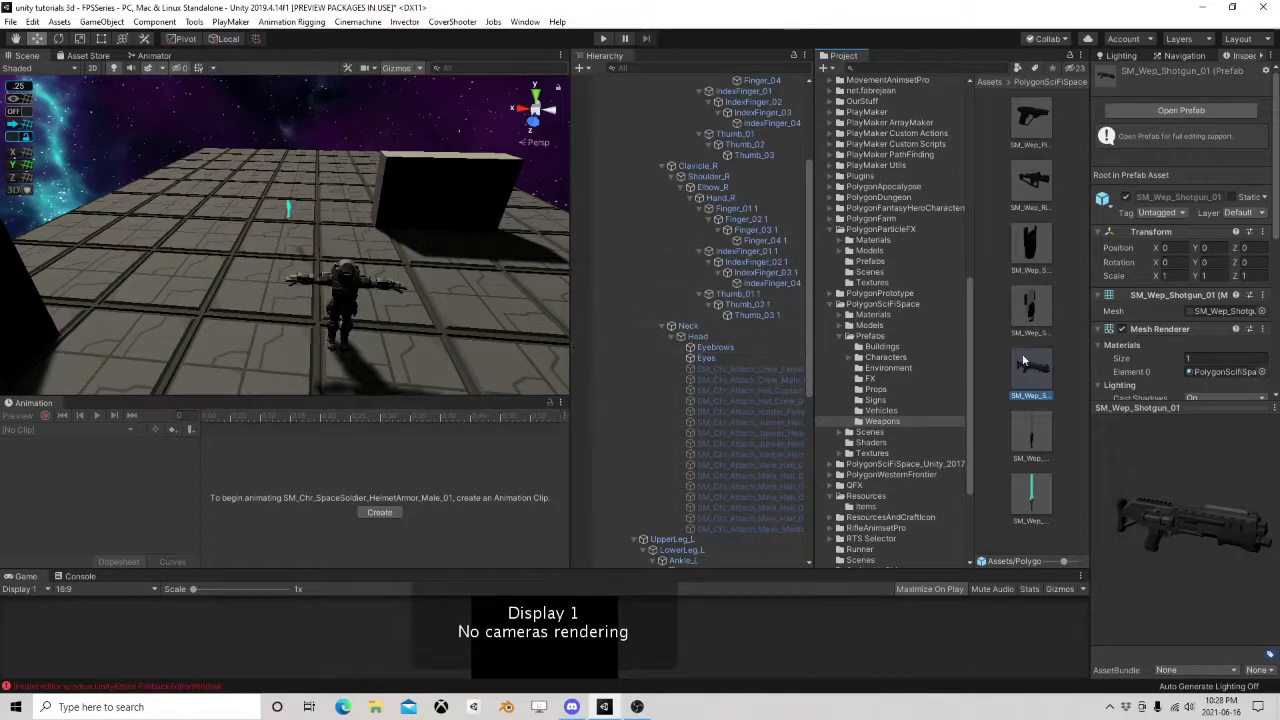
drag(731, 201, 731, 201)
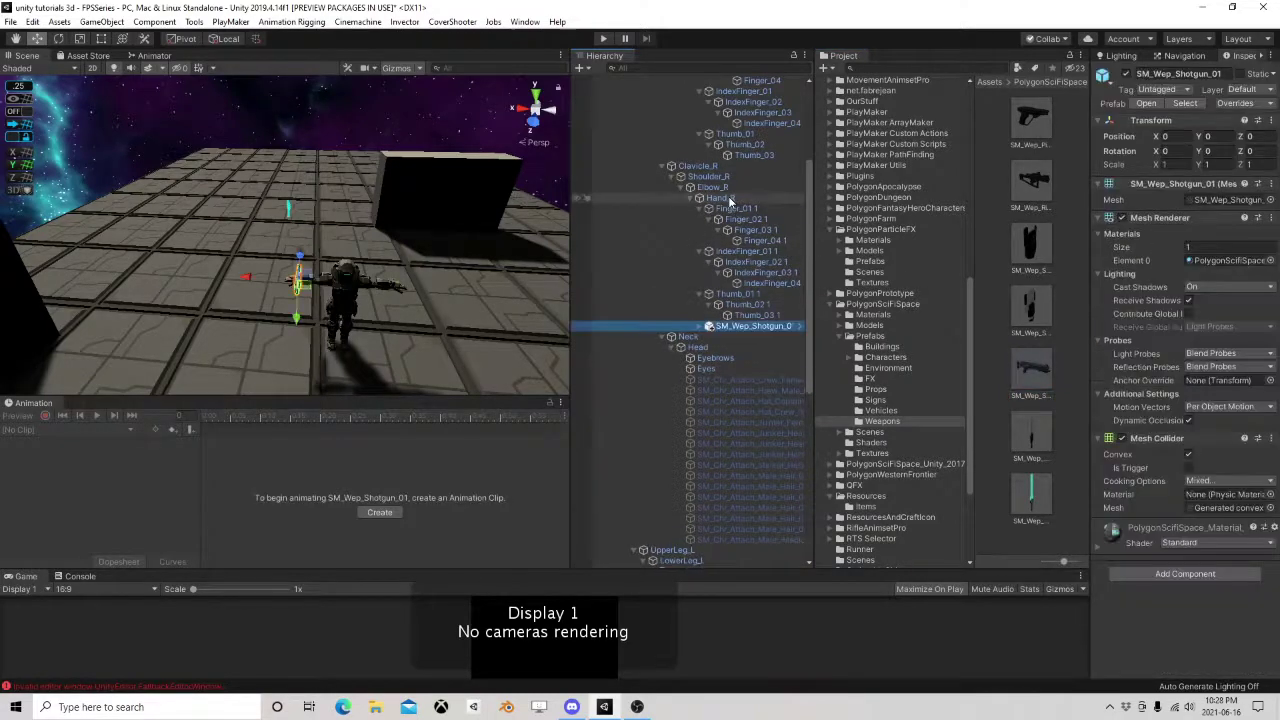
Remove the Mesh Collider component from the soldier's shotgun.
right_drag(330, 290, 320, 200)
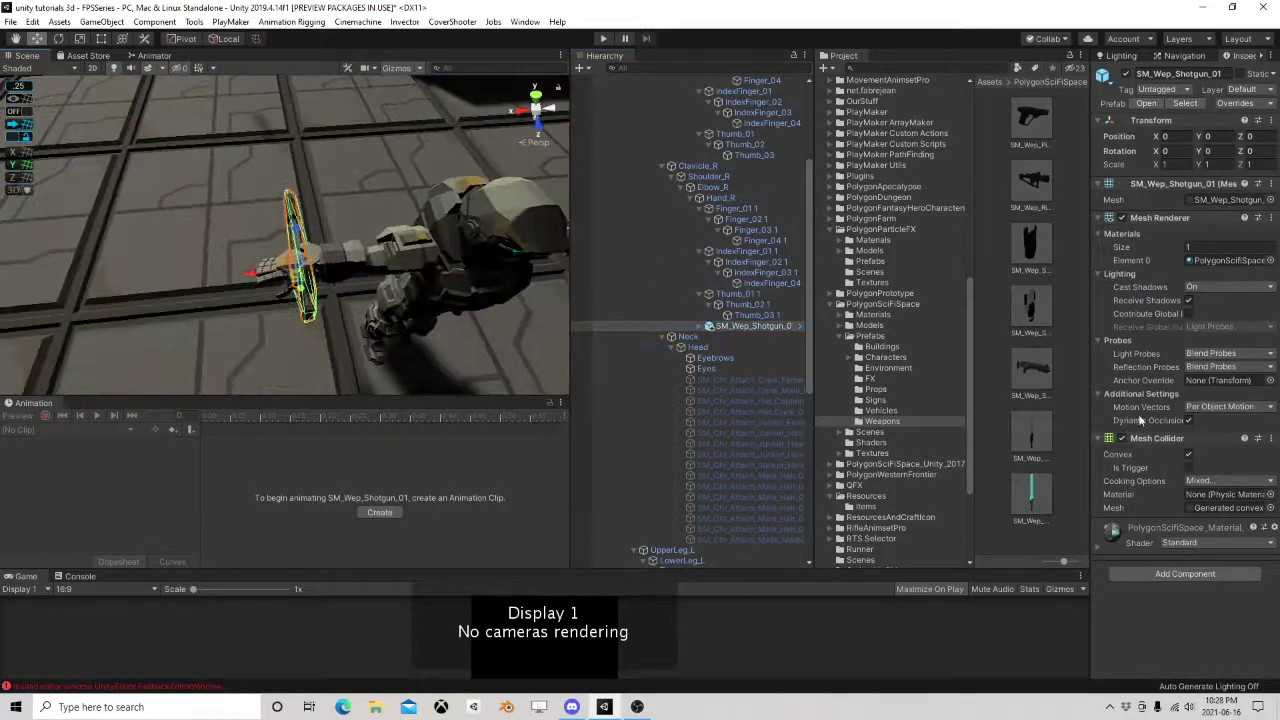
right_click(1135, 438)
click(1171, 466)
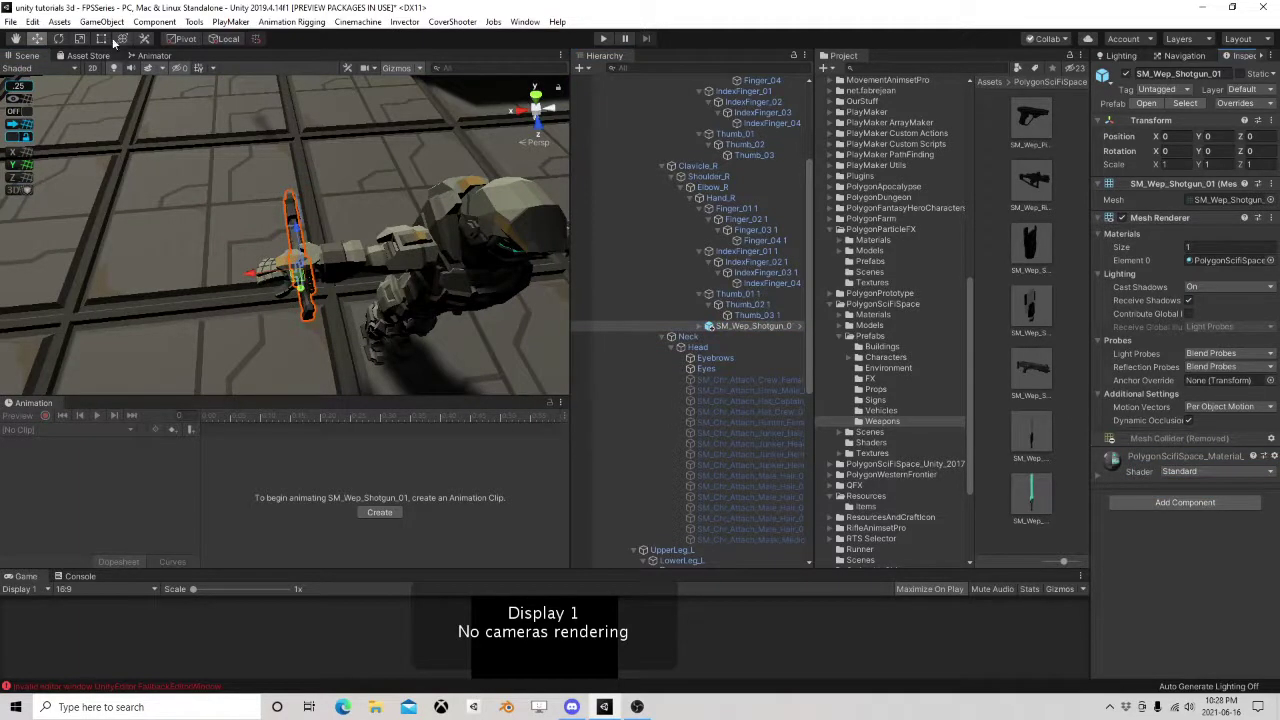
Rotate the shotgun to about -16, 86, -89 and move it to about 0.131, 0.039, -0.015 to fit the right hand.
click(60, 39)
drag(335, 242, 393, 260)
drag(337, 311, 546, 327)
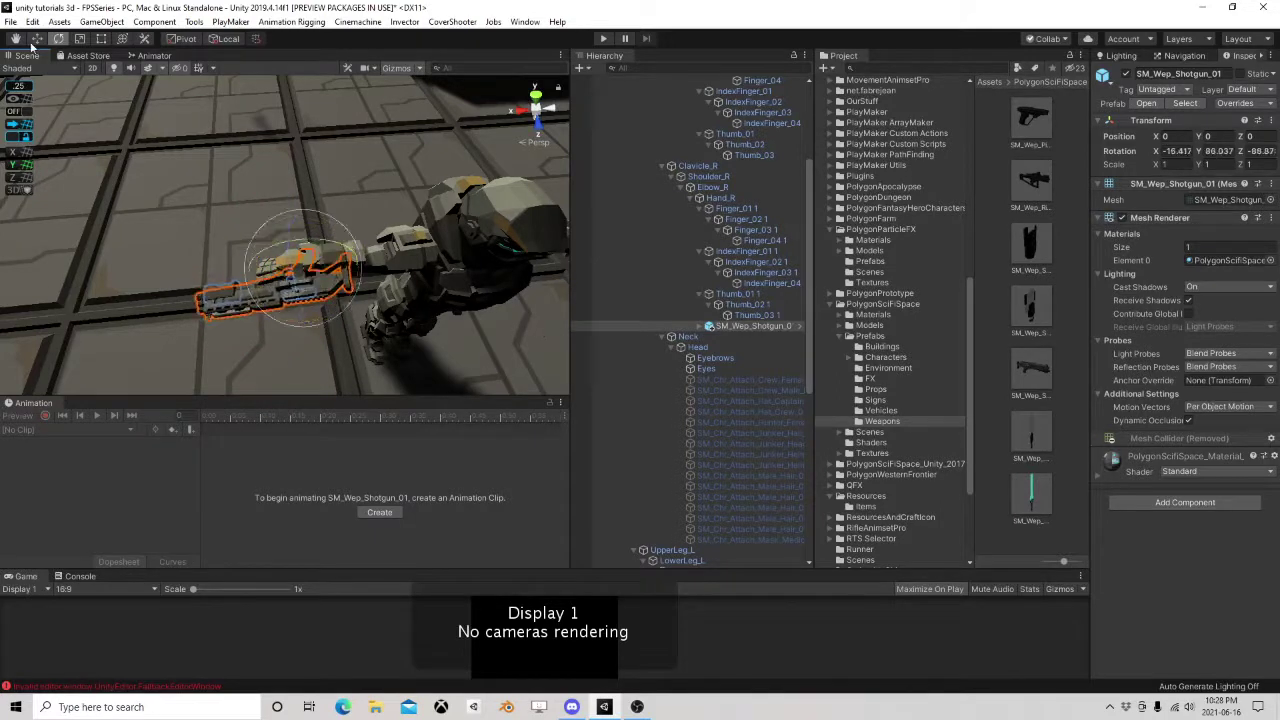
click(36, 39)
drag(311, 281, 288, 288)
scroll(319, 243, down, 4)
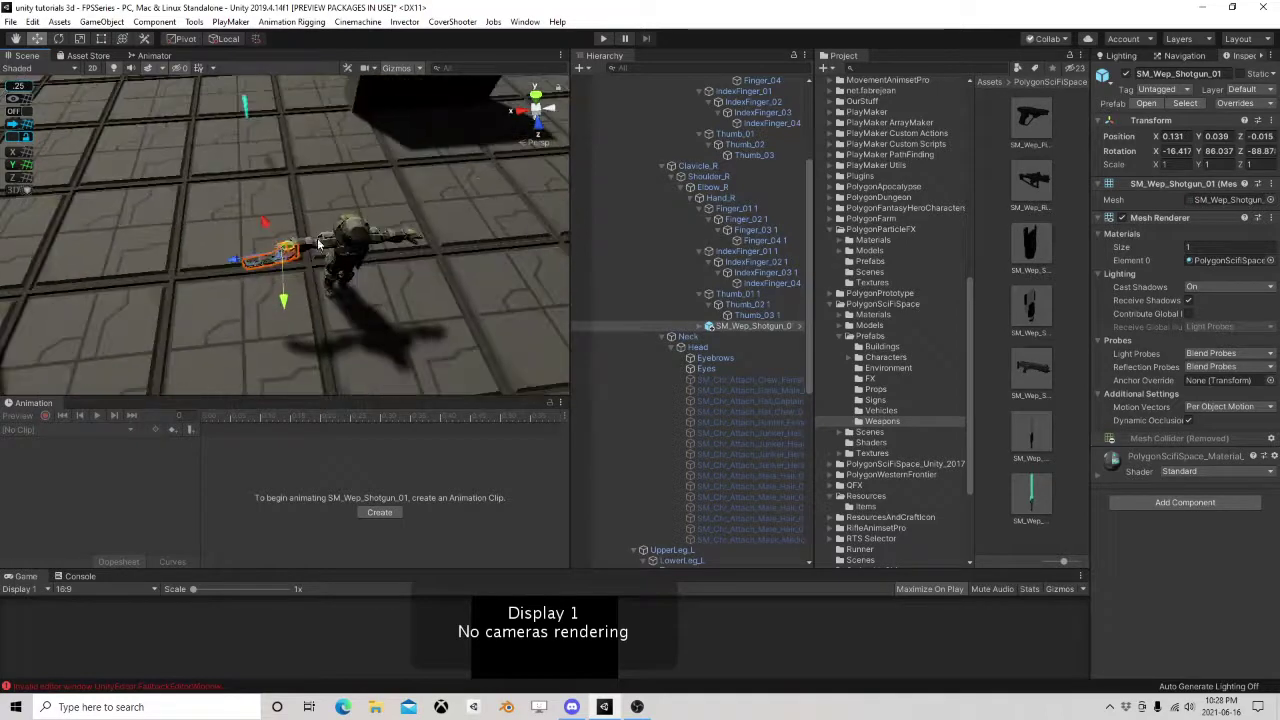
Collapse the space soldier's hierarchy and unpack its prefab completely.
scroll(725, 296, up, 4)
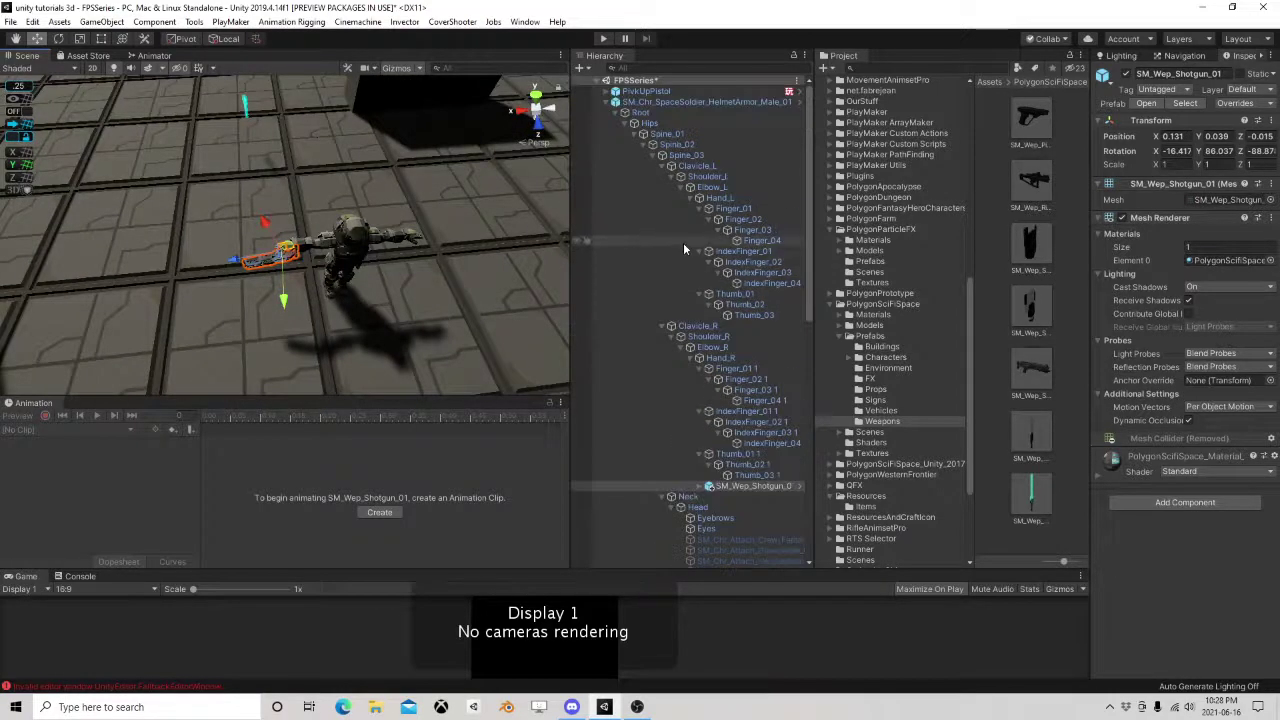
click(607, 103)
click(607, 103)
right_click(628, 104)
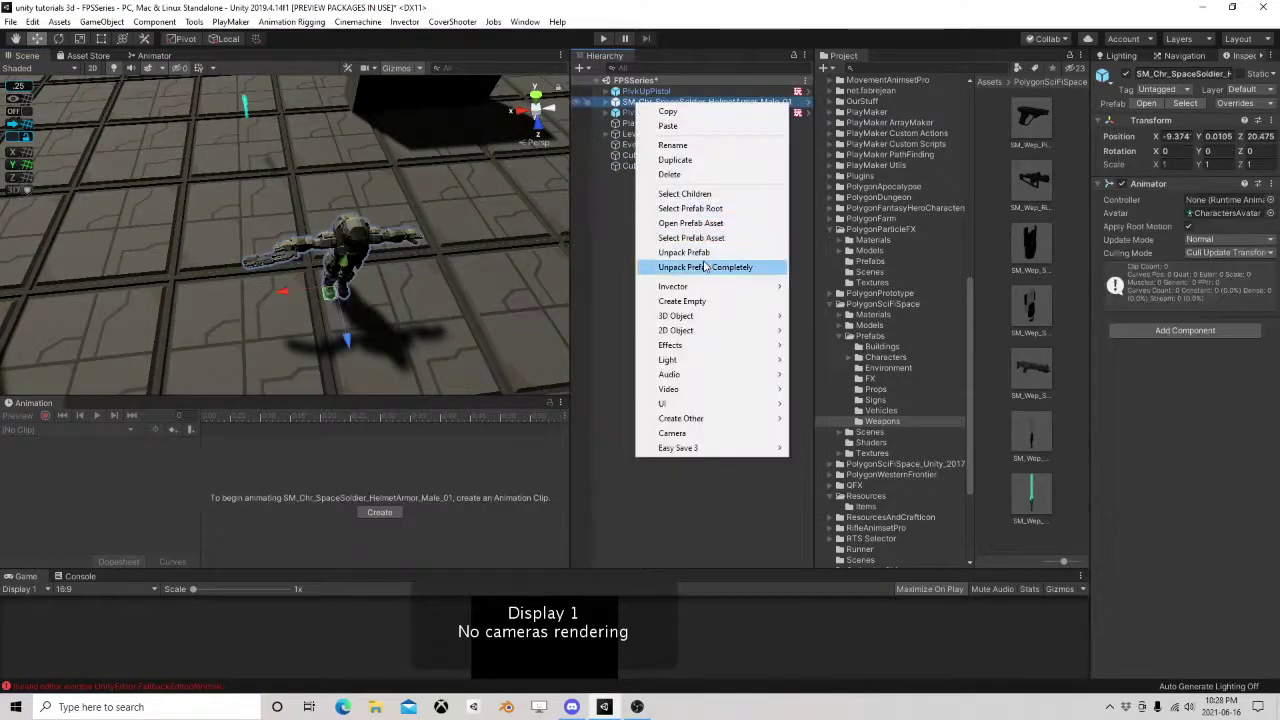
click(735, 261)
Rename the unpacked space soldier object to EnemyAI.
click(645, 92)
click(676, 104)
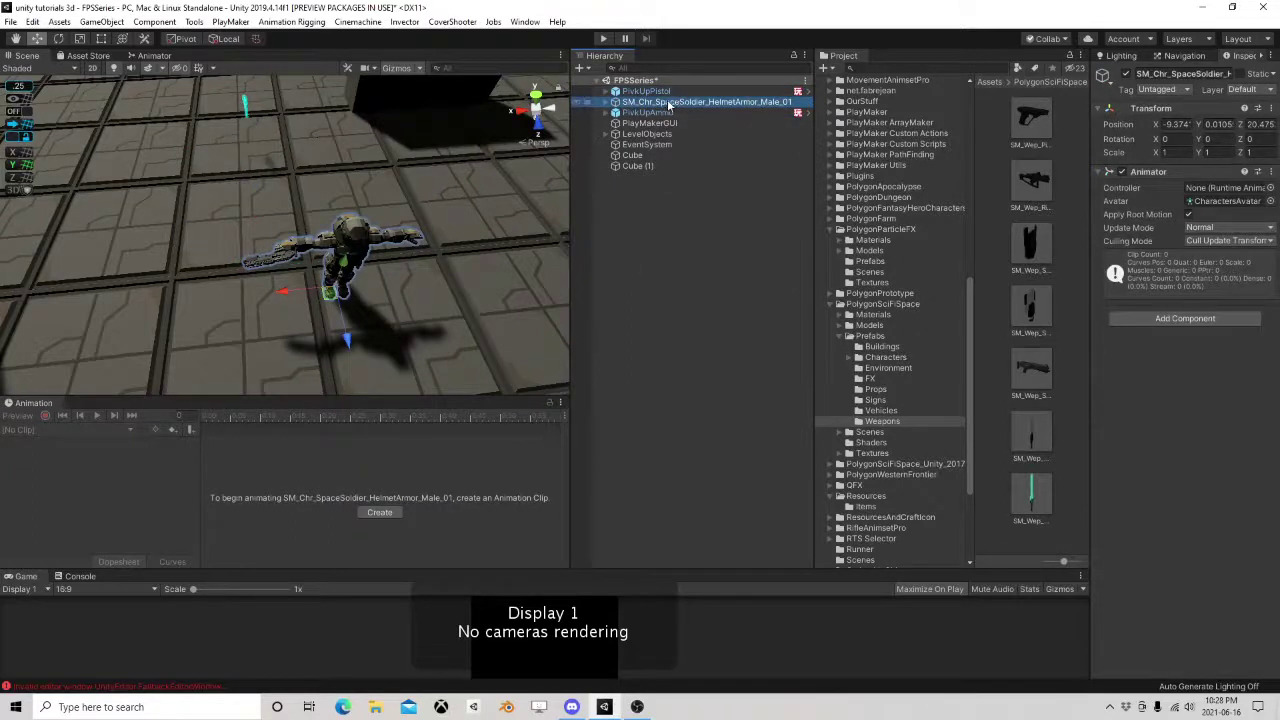
key(F2)
text(En)
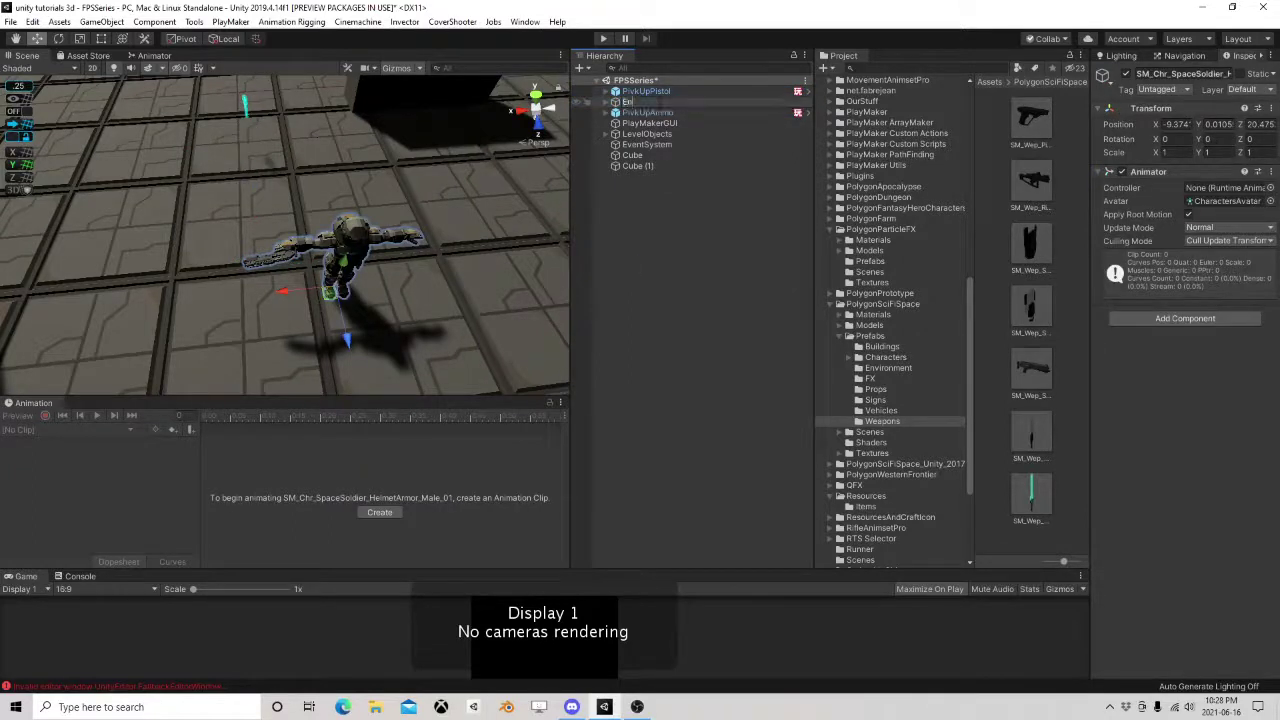
text(emyAI)
key(Return)
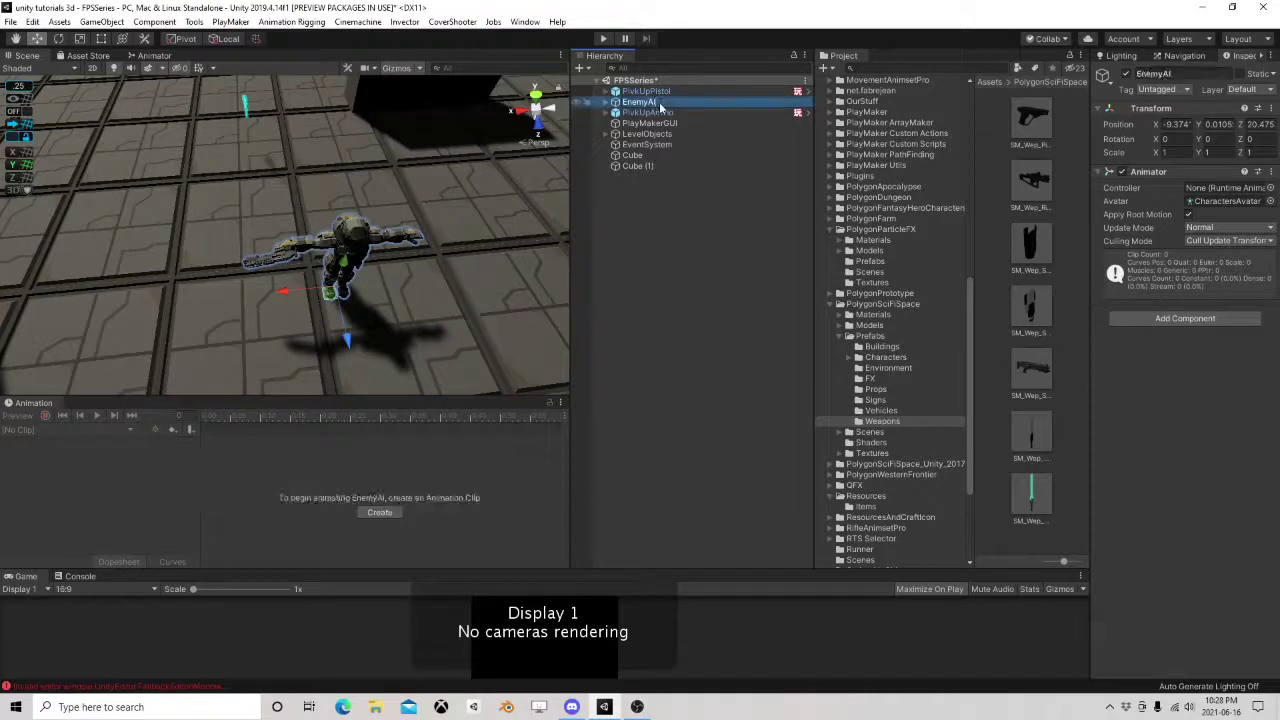
Turn off Apply Root Motion on EnemyAI's Animator and add a Nav Mesh Agent component.
click(1190, 214)
click(1181, 317)
text(a)
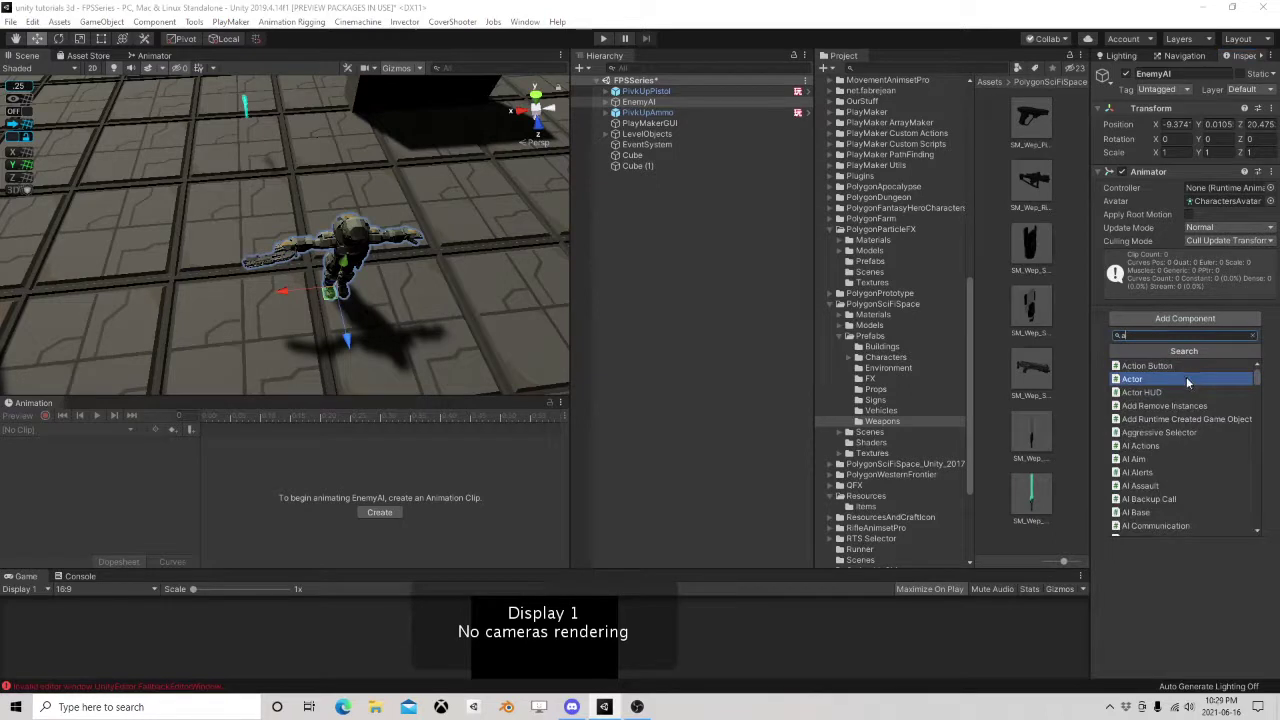
key(BackSpace)
text(nav)
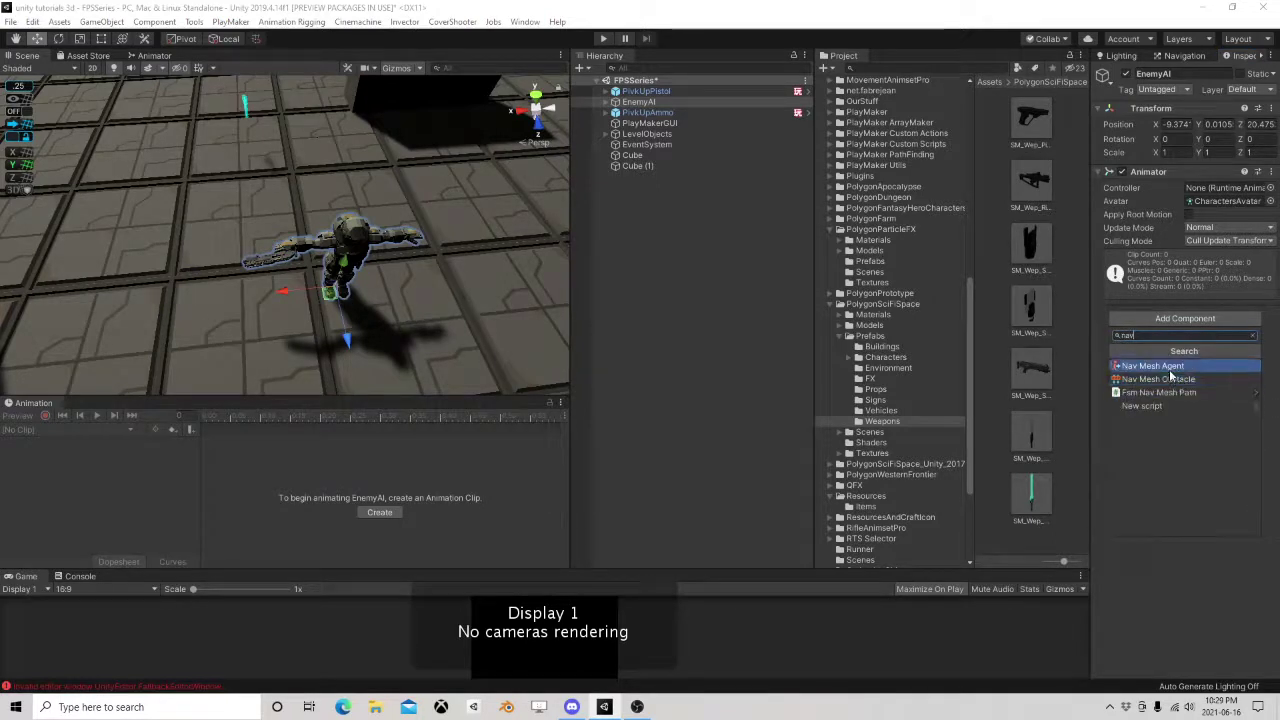
click(1169, 371)
Add a Capsule Collider to EnemyAI with radius 0.3, height 1.8 and center Y 0.9.
click(1185, 582)
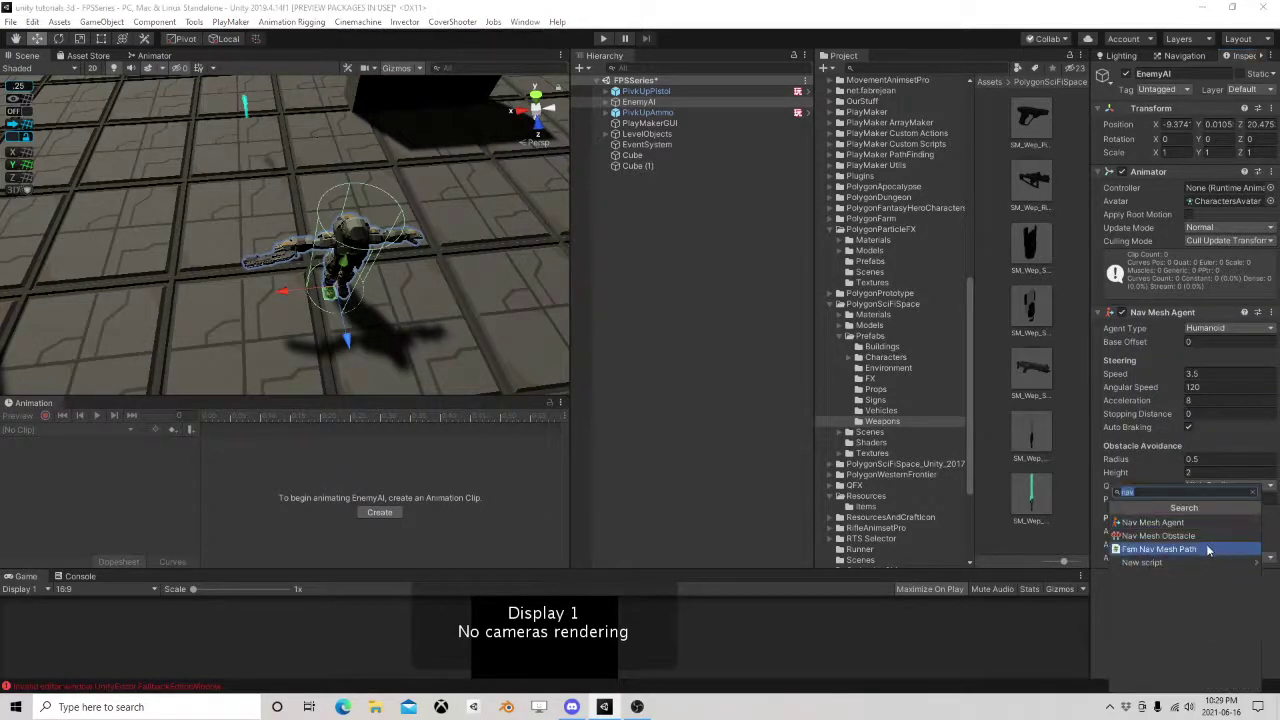
text(cap)
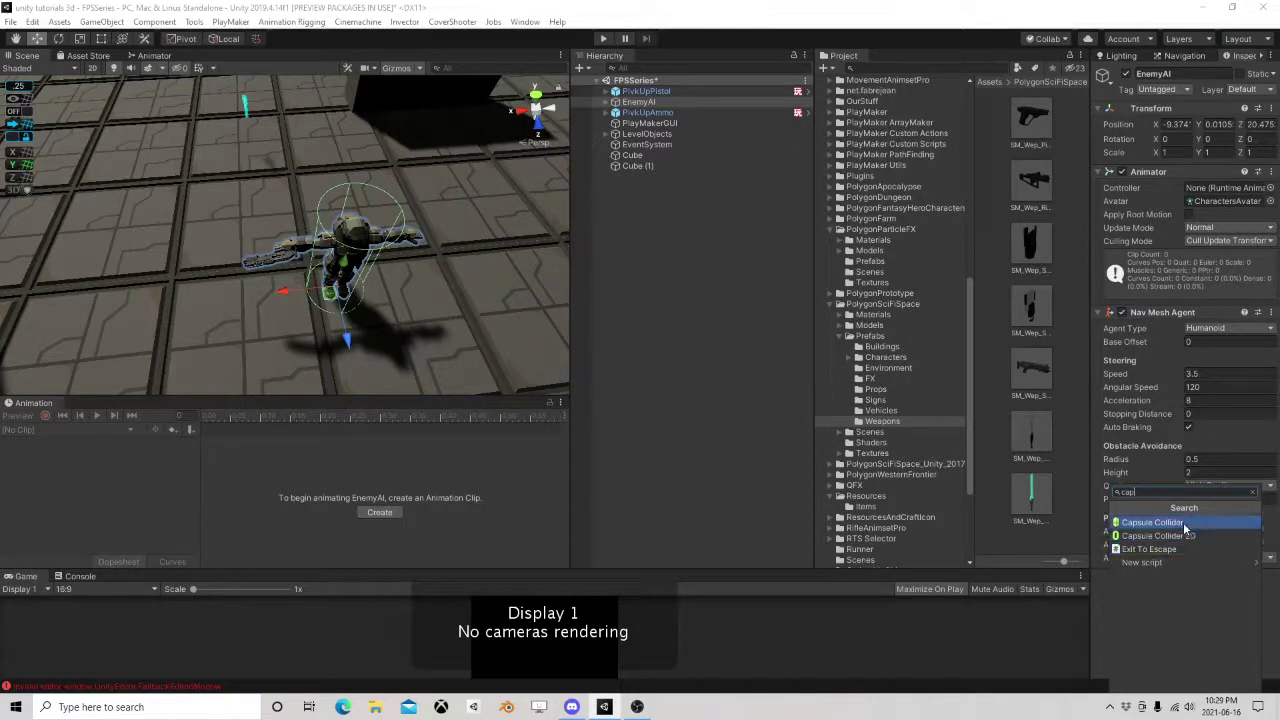
click(1187, 525)
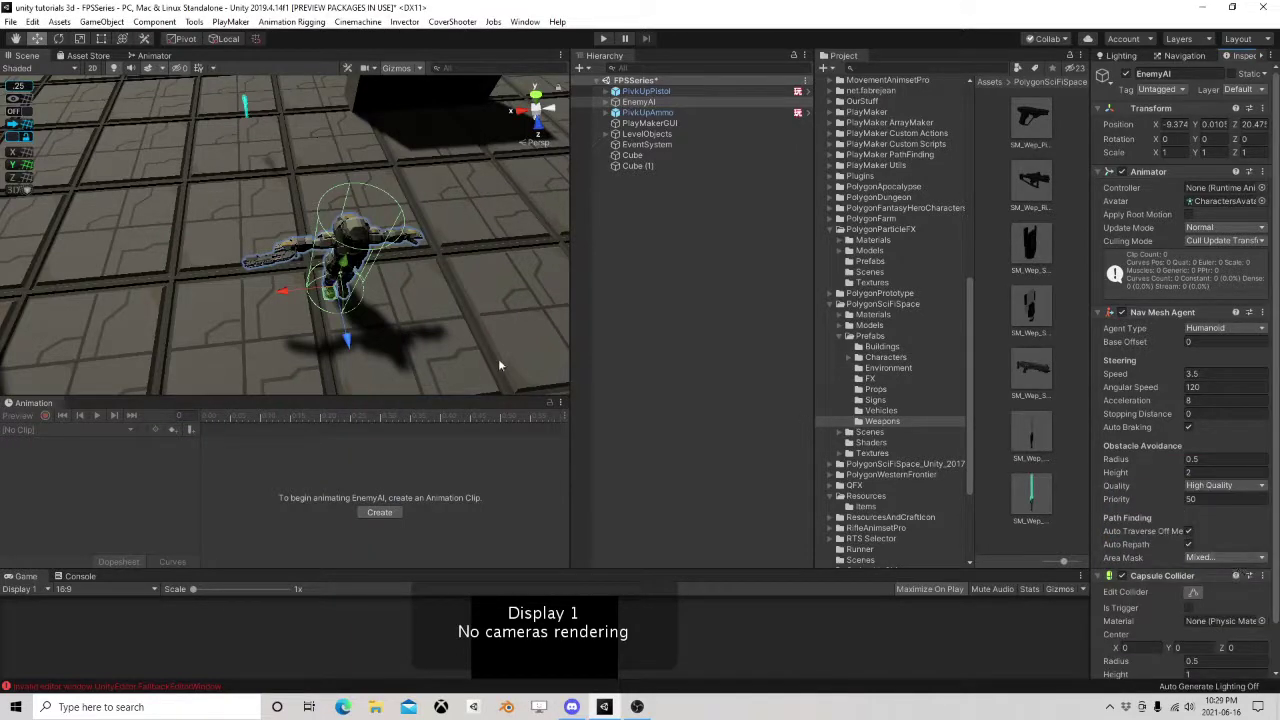
middle_drag(499, 364, 446, 299)
right_drag(446, 299, 440, 182)
scroll(1204, 476, down, 3)
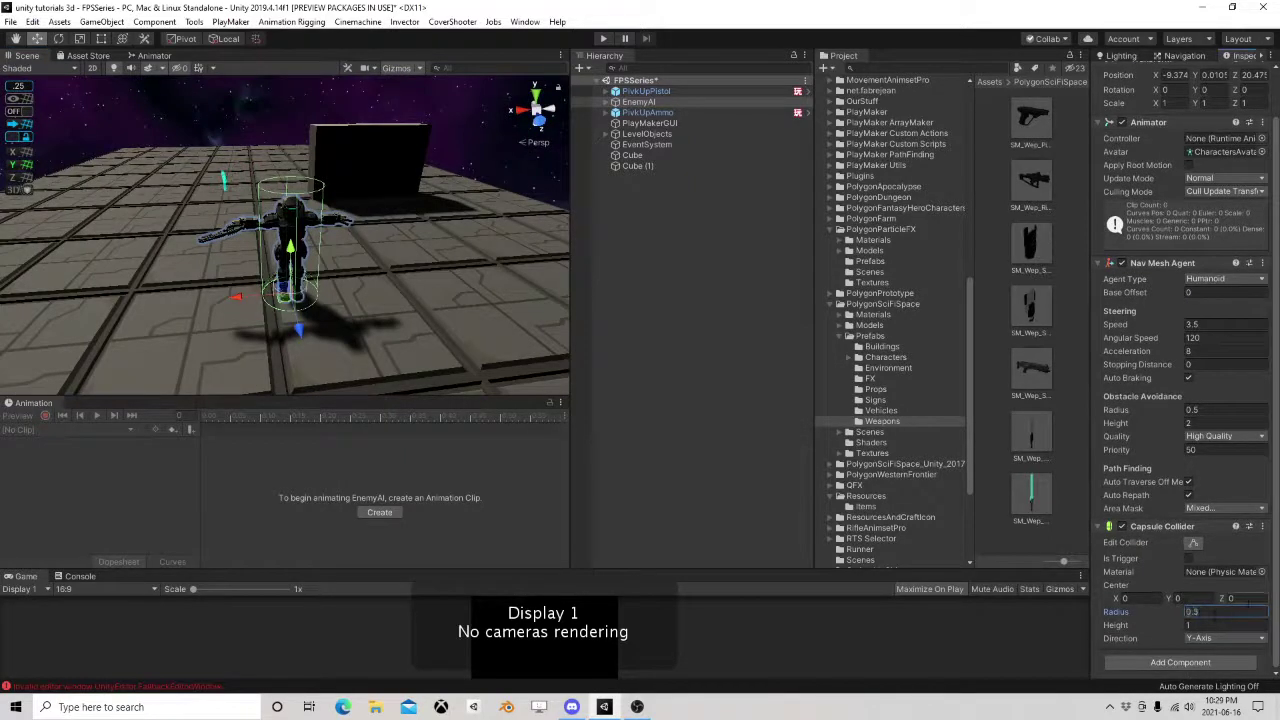
text(.8)
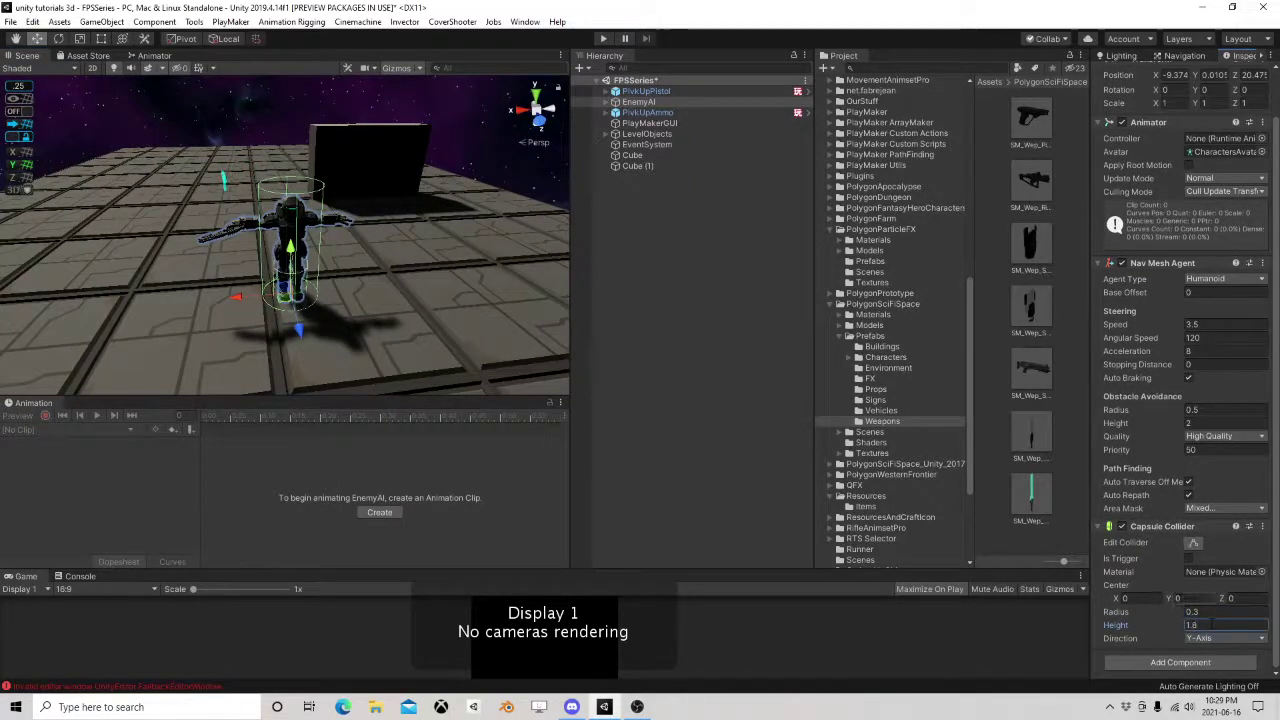
text(0.9)
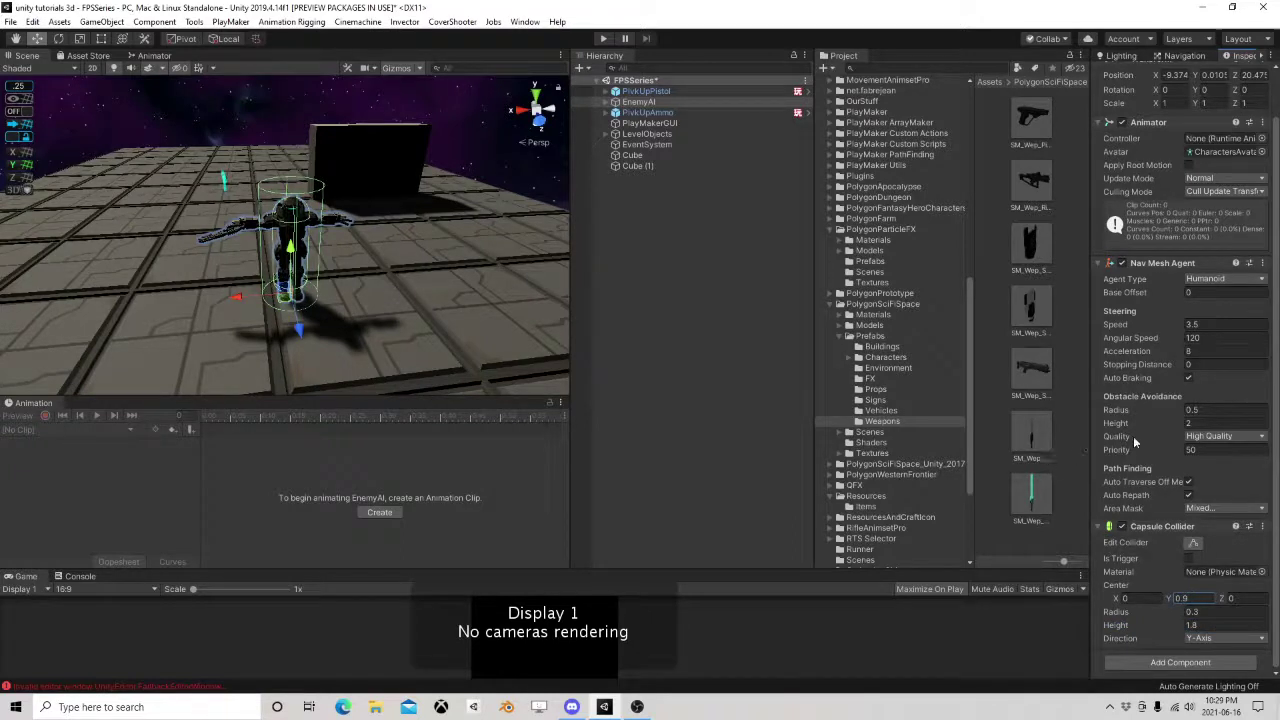
Create a folder named AI inside the FPSGame folder.
scroll(871, 368, up, 10)
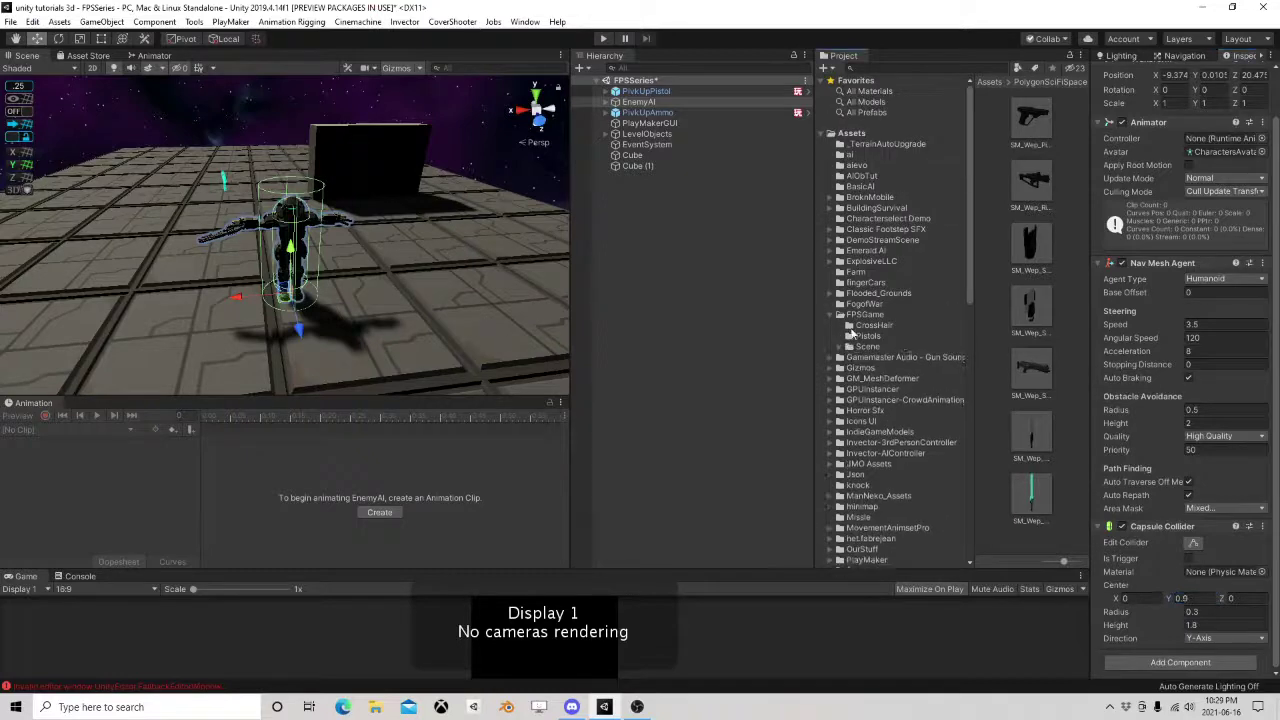
right_click(868, 316)
mouse_move(925, 326)
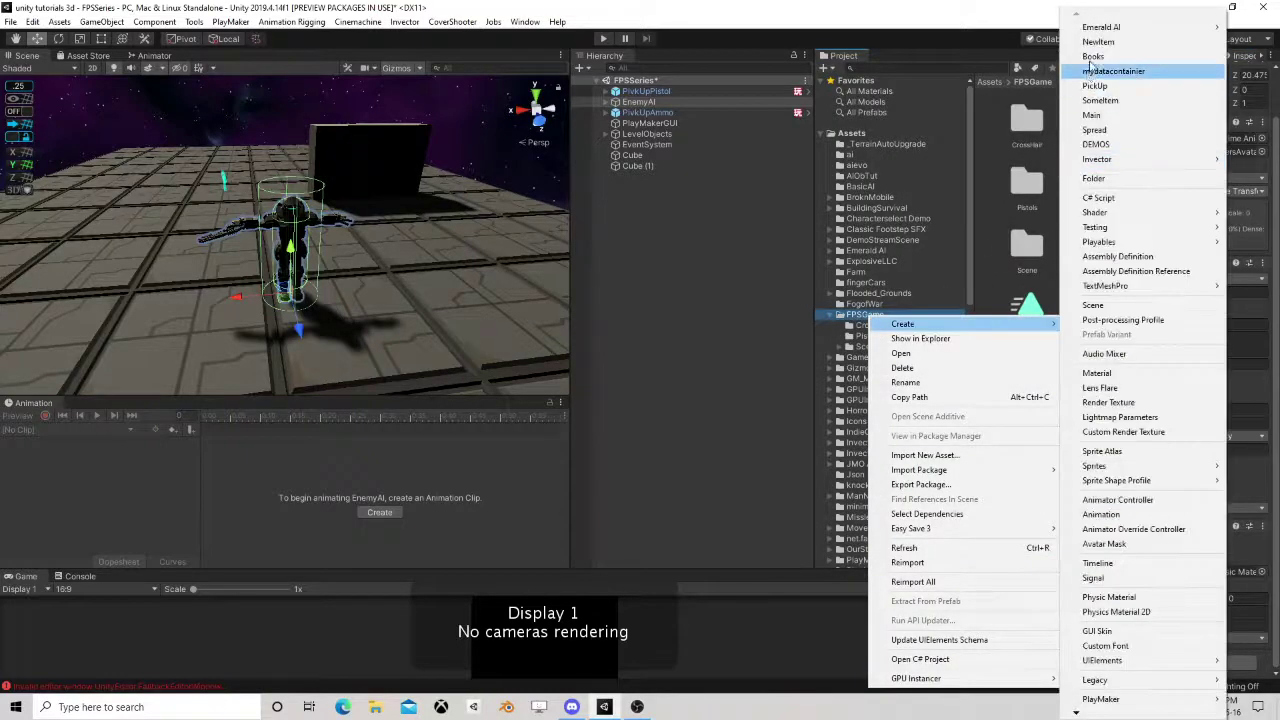
click(1094, 178)
text(AI)
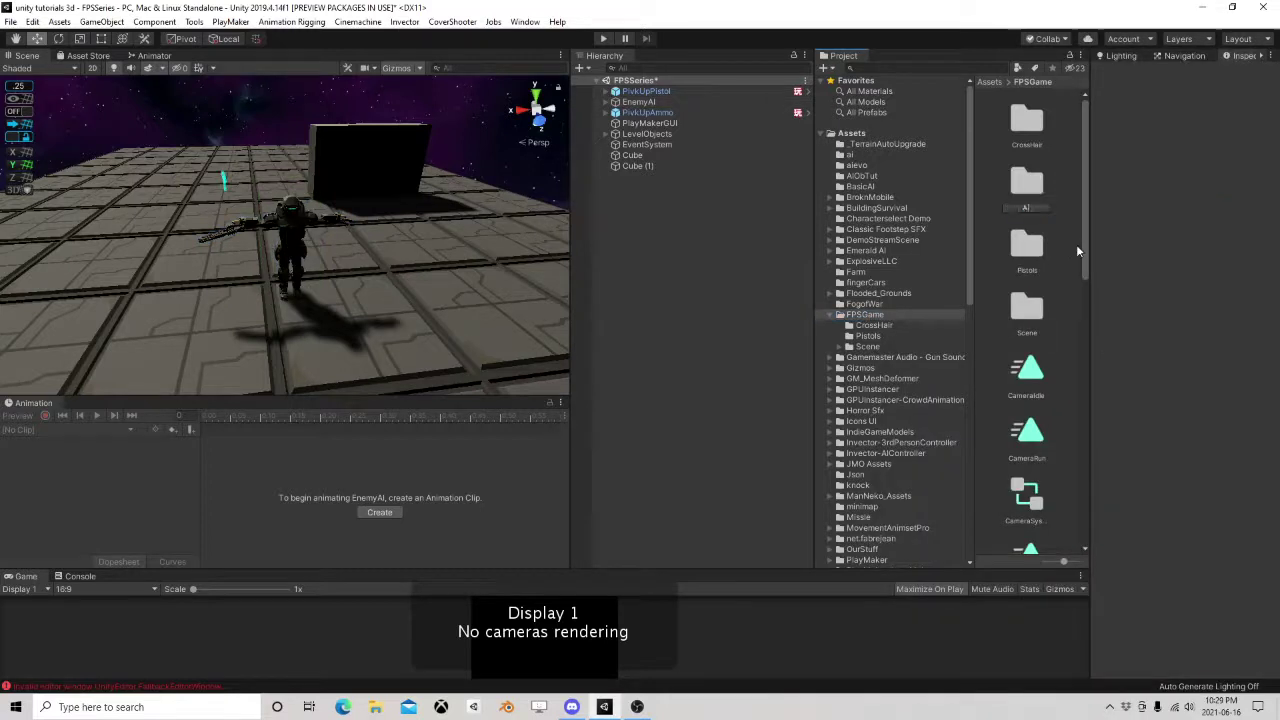
key(Return)
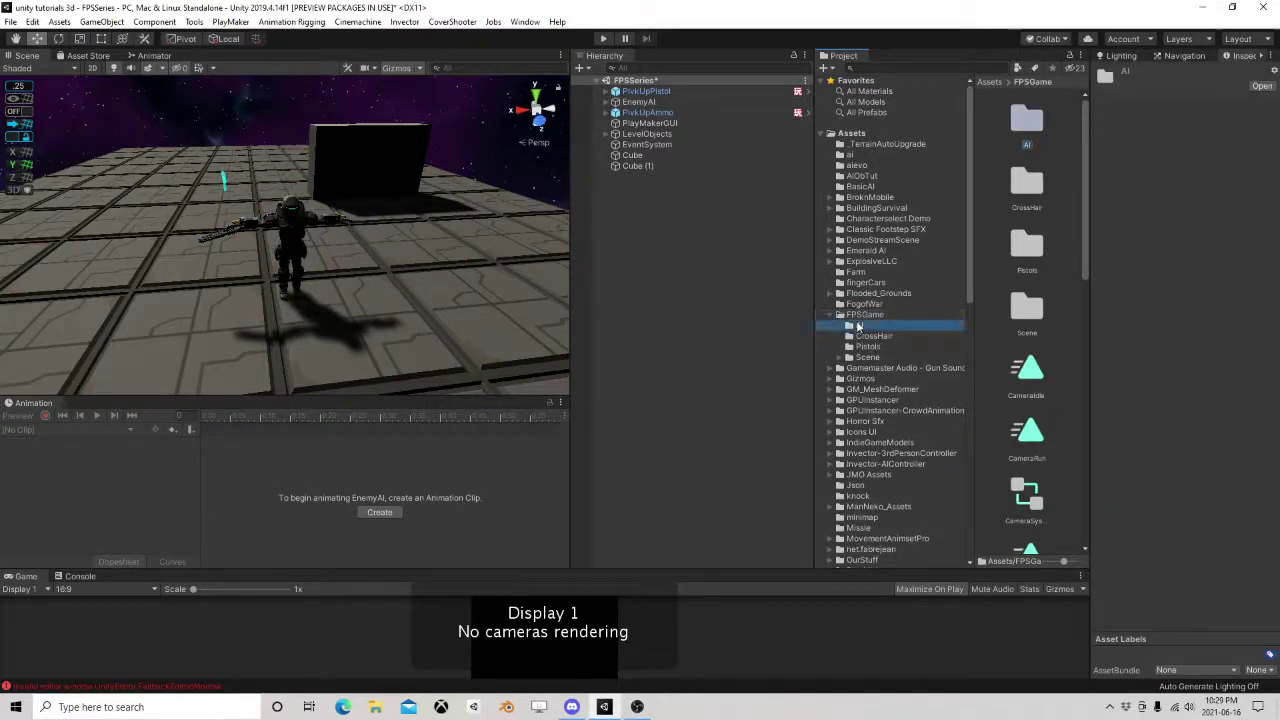
Create an Animator Controller named AI in the new AI folder and assign it to EnemyAI's Animator.
double_click(1026, 120)
right_click(986, 205)
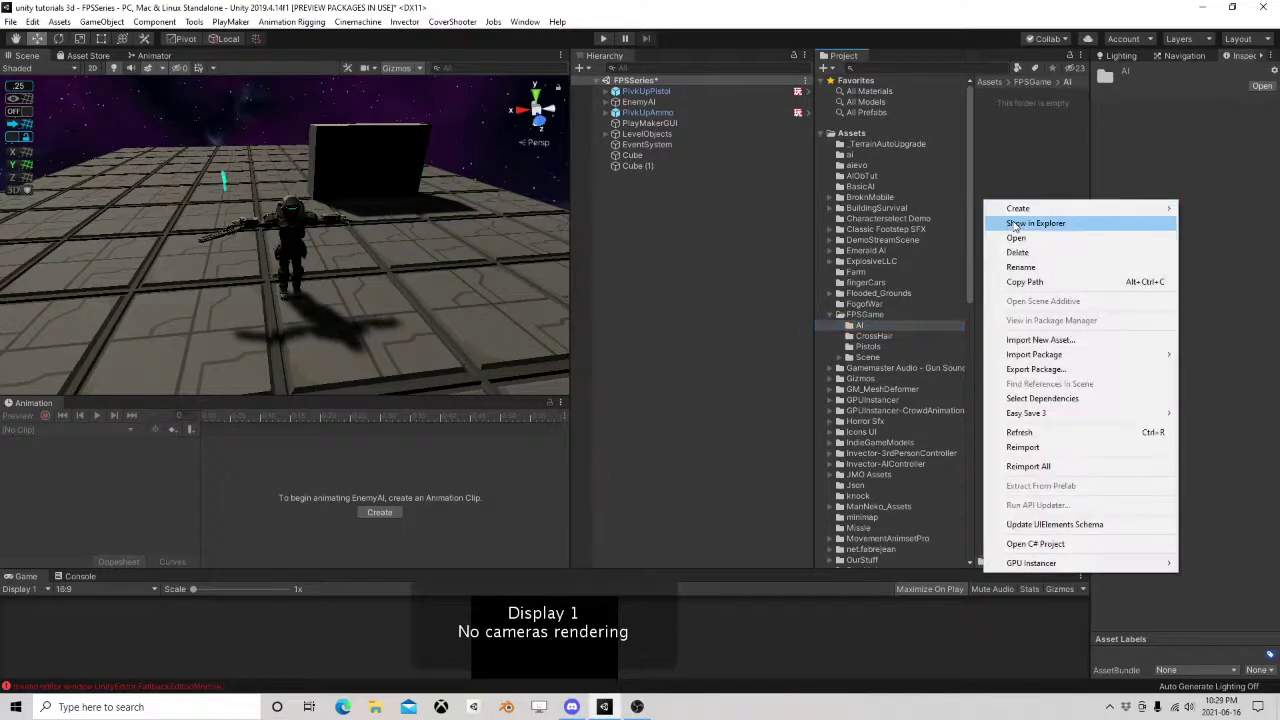
mouse_move(1065, 210)
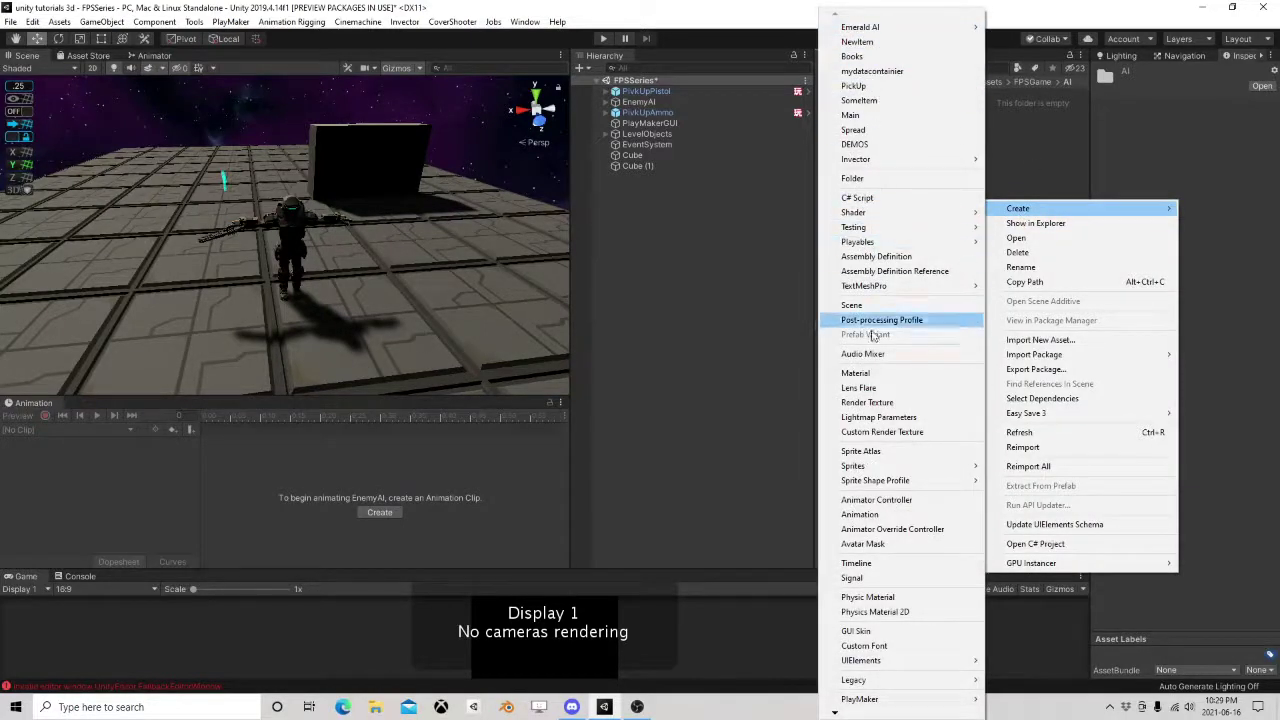
click(876, 499)
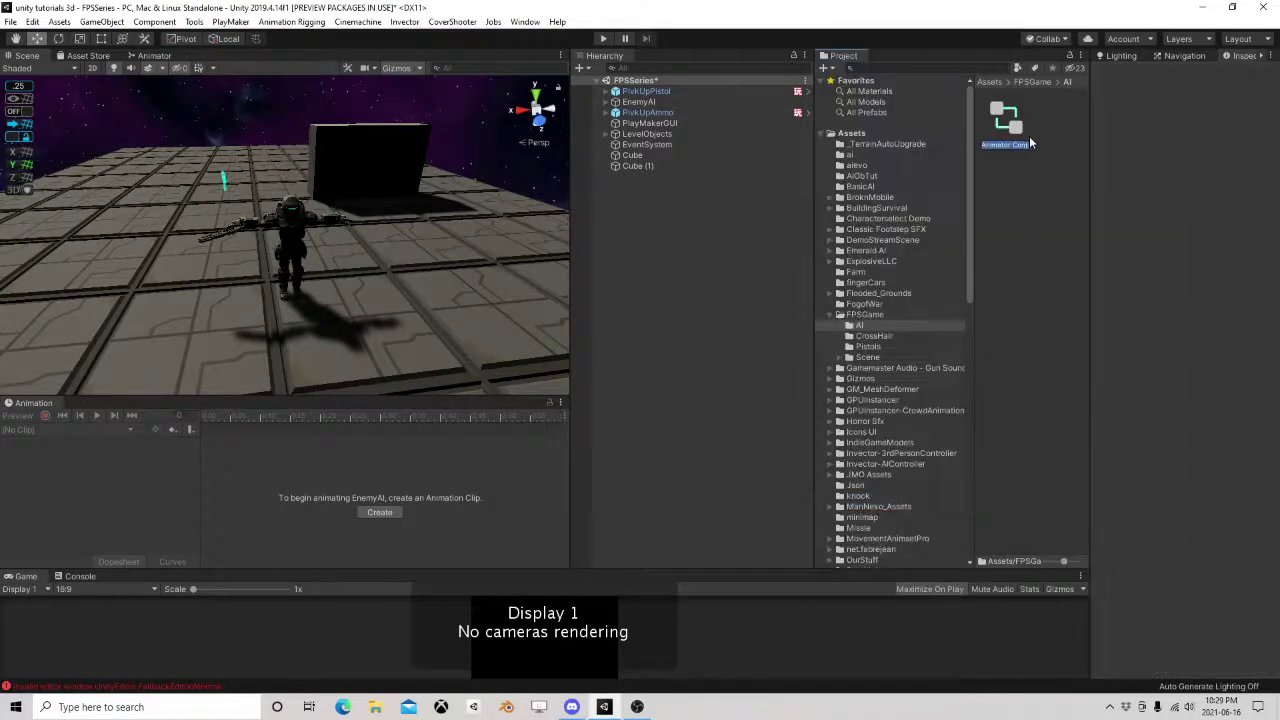
key(Return)
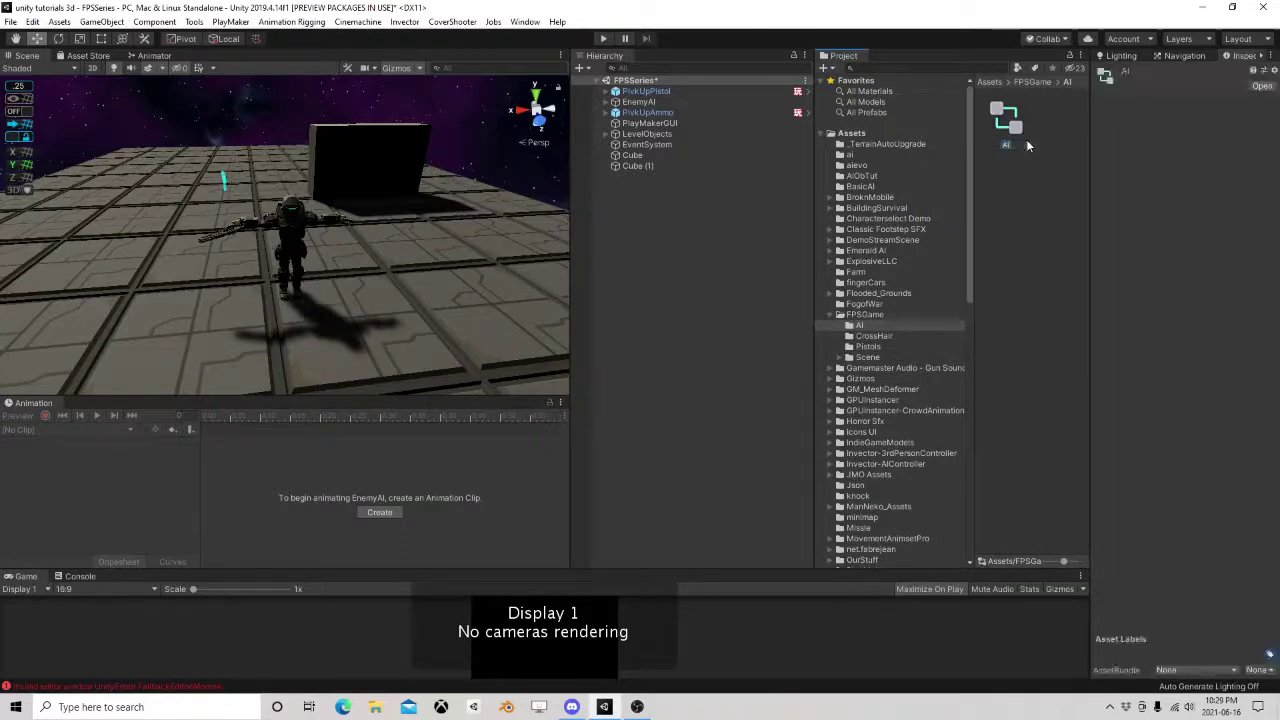
click(638, 102)
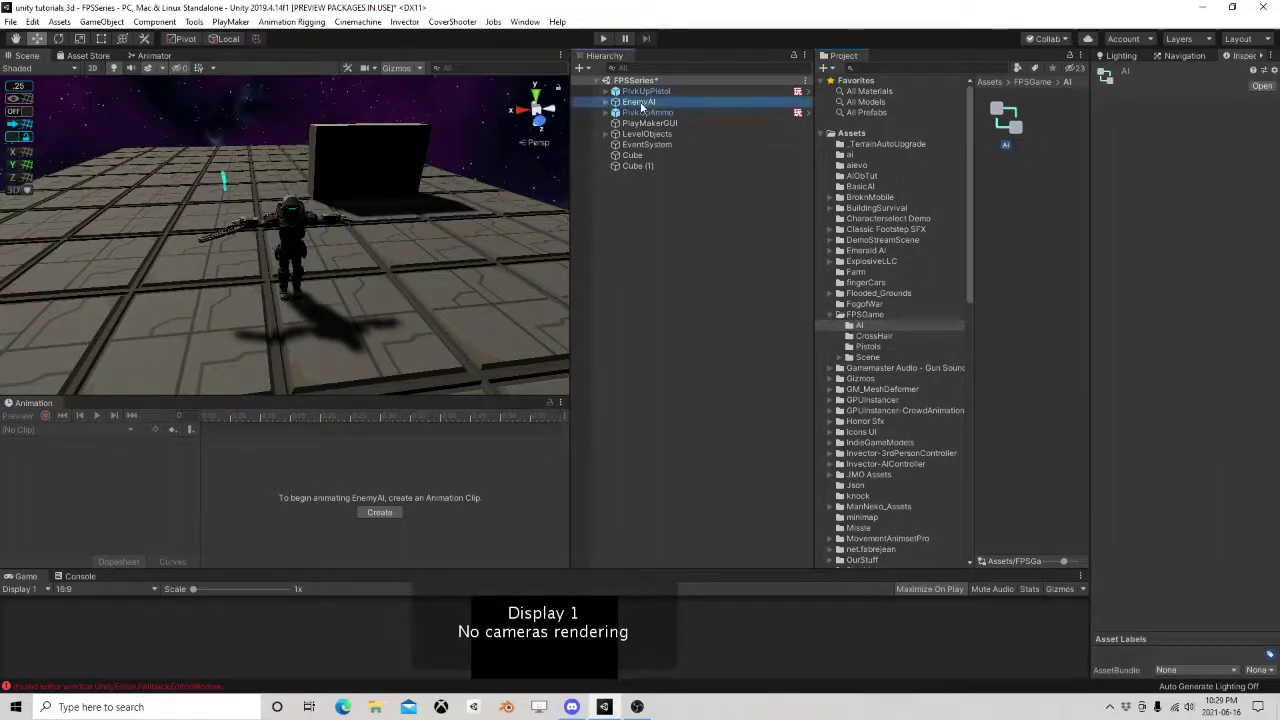
drag(1013, 128, 1166, 197)
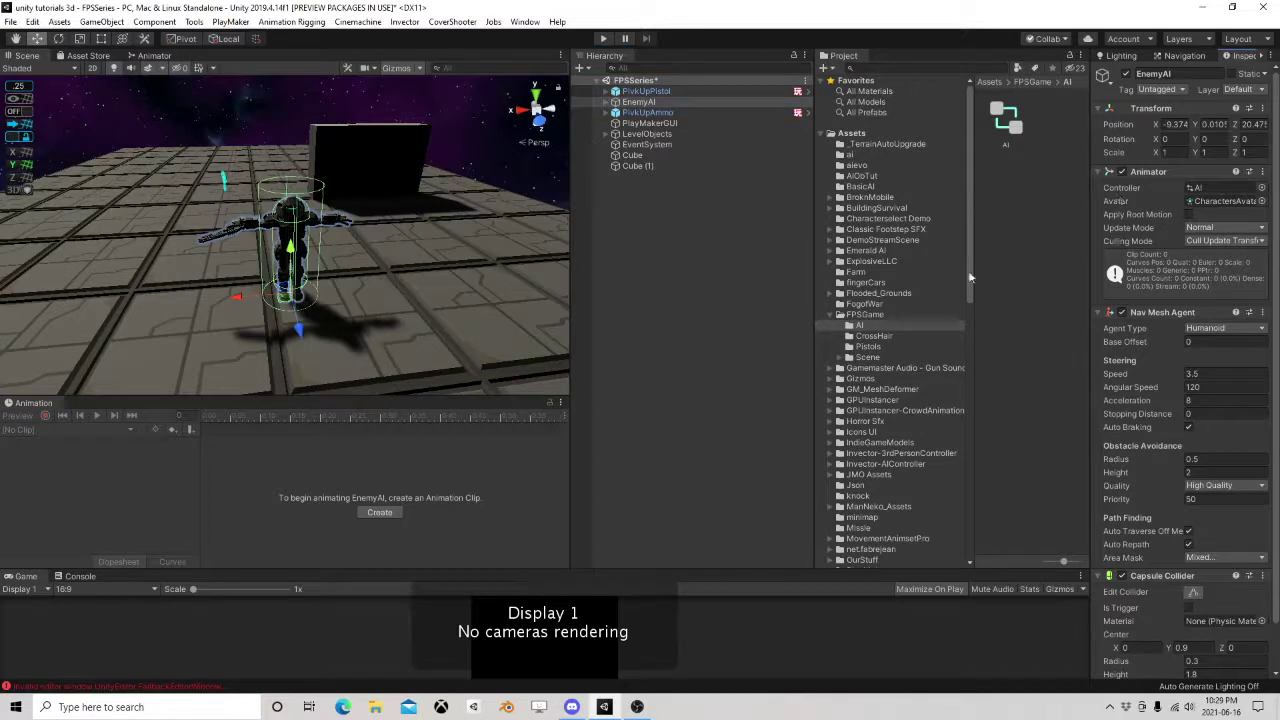
Add a new blend tree state to the AI controller and rename its Blend parameter to Move.
click(150, 57)
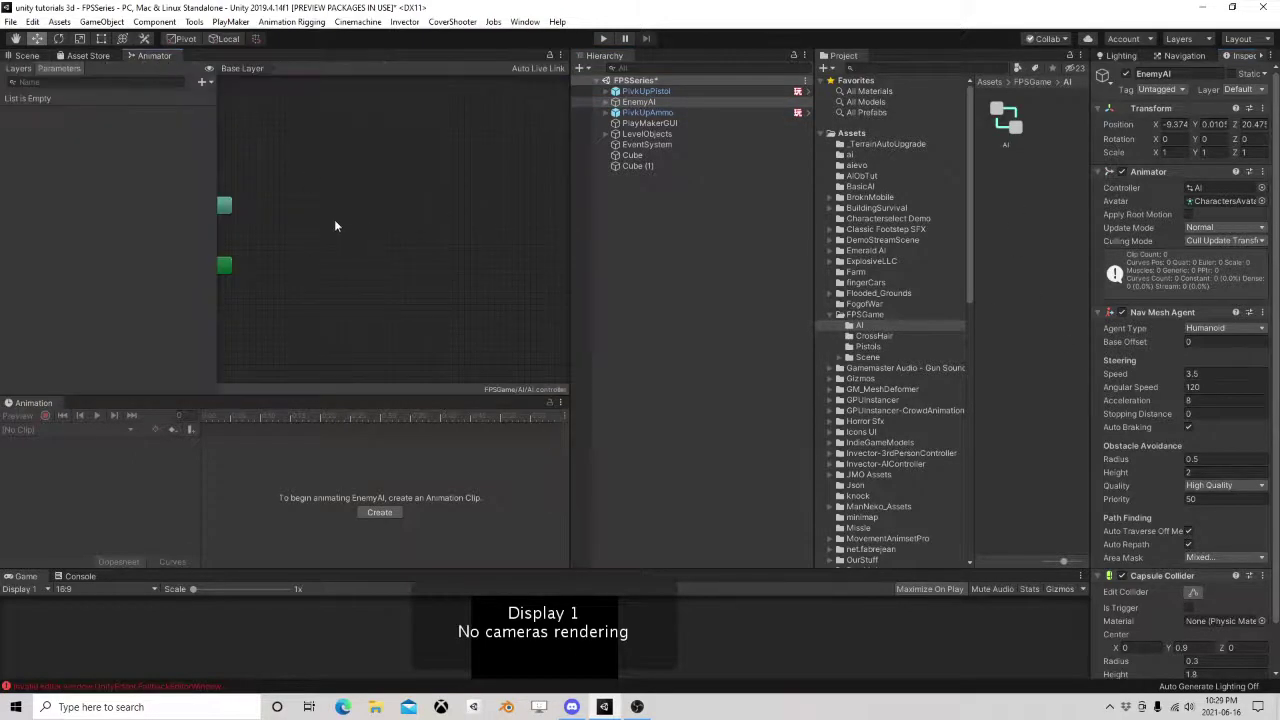
right_click(307, 236)
mouse_move(380, 238)
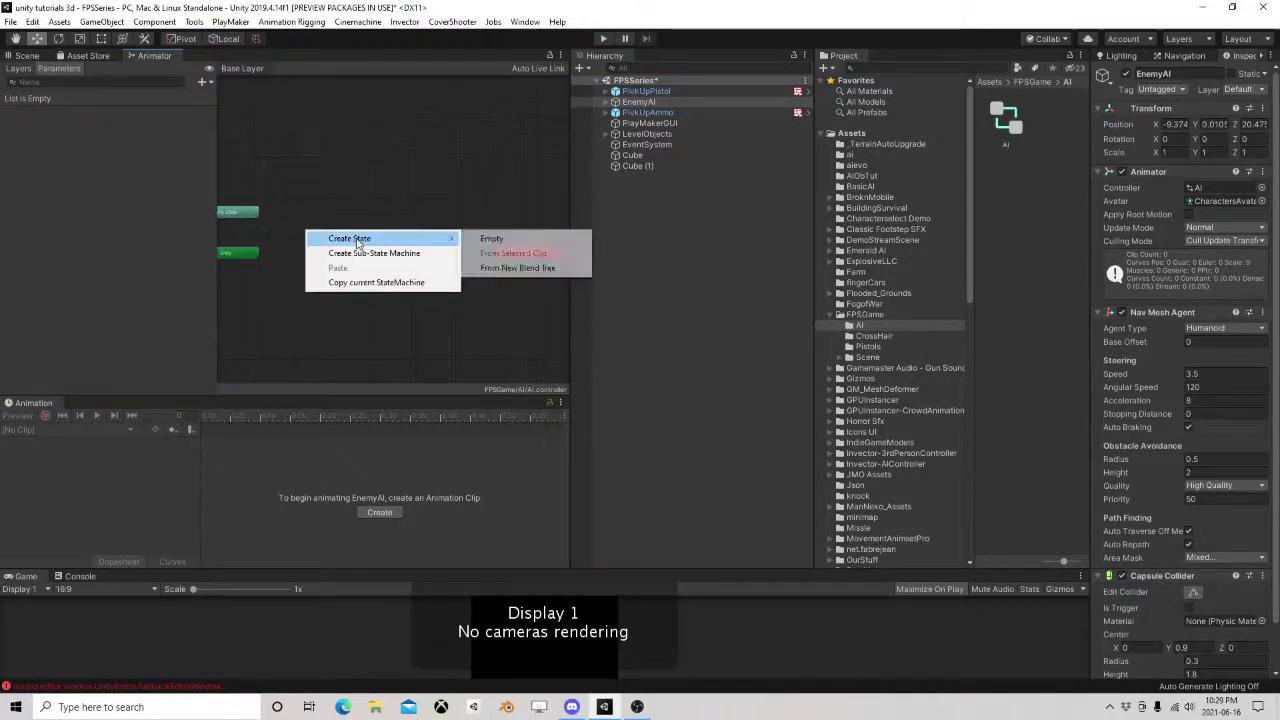
click(517, 268)
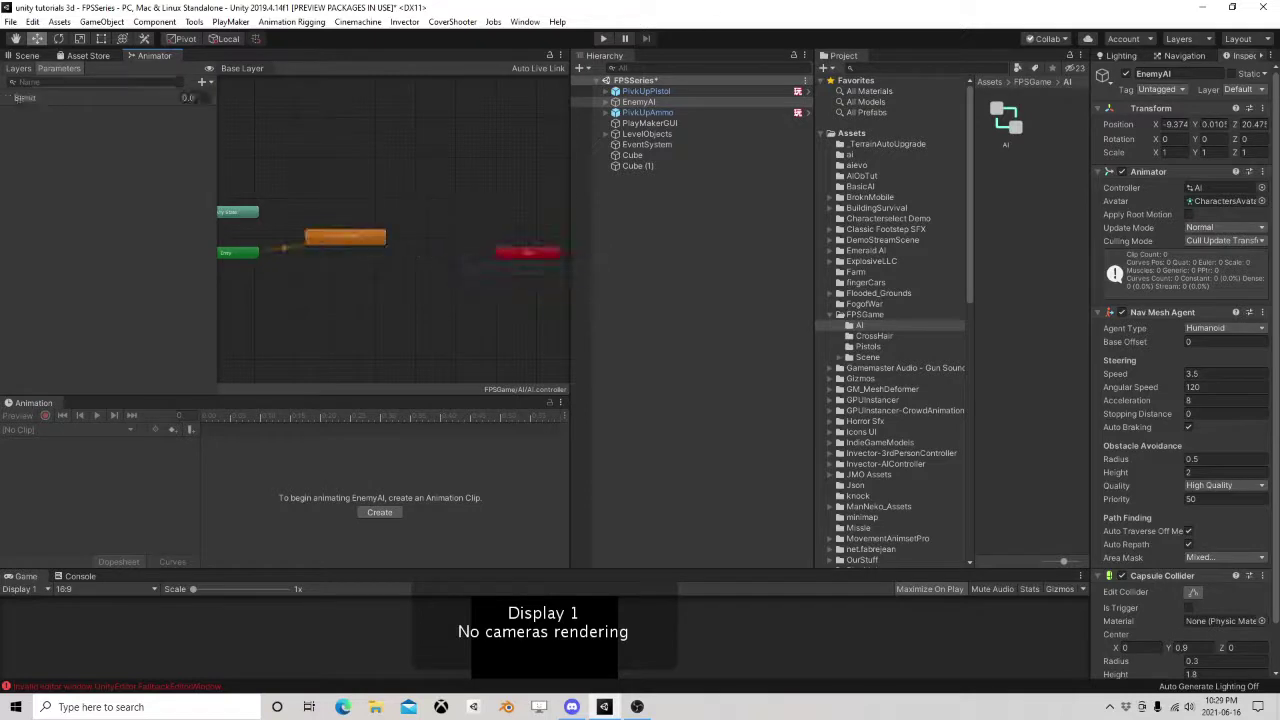
click(81, 100)
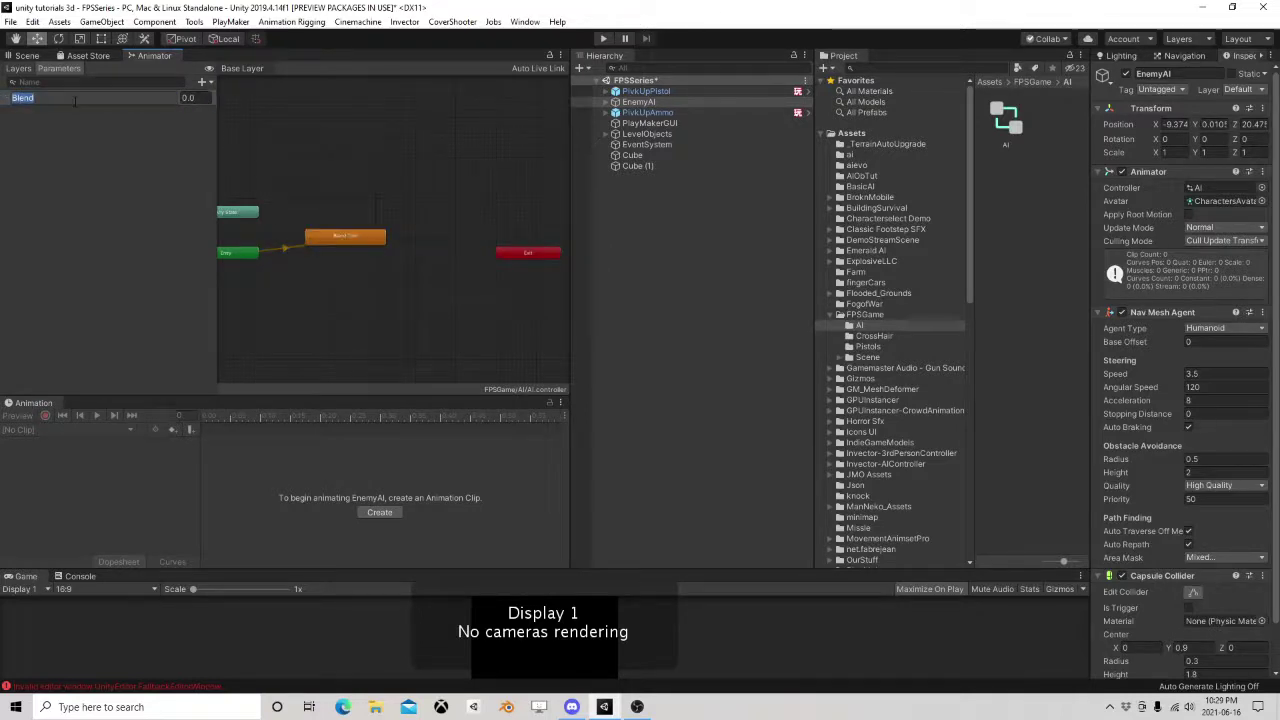
text(Move)
key(Return)
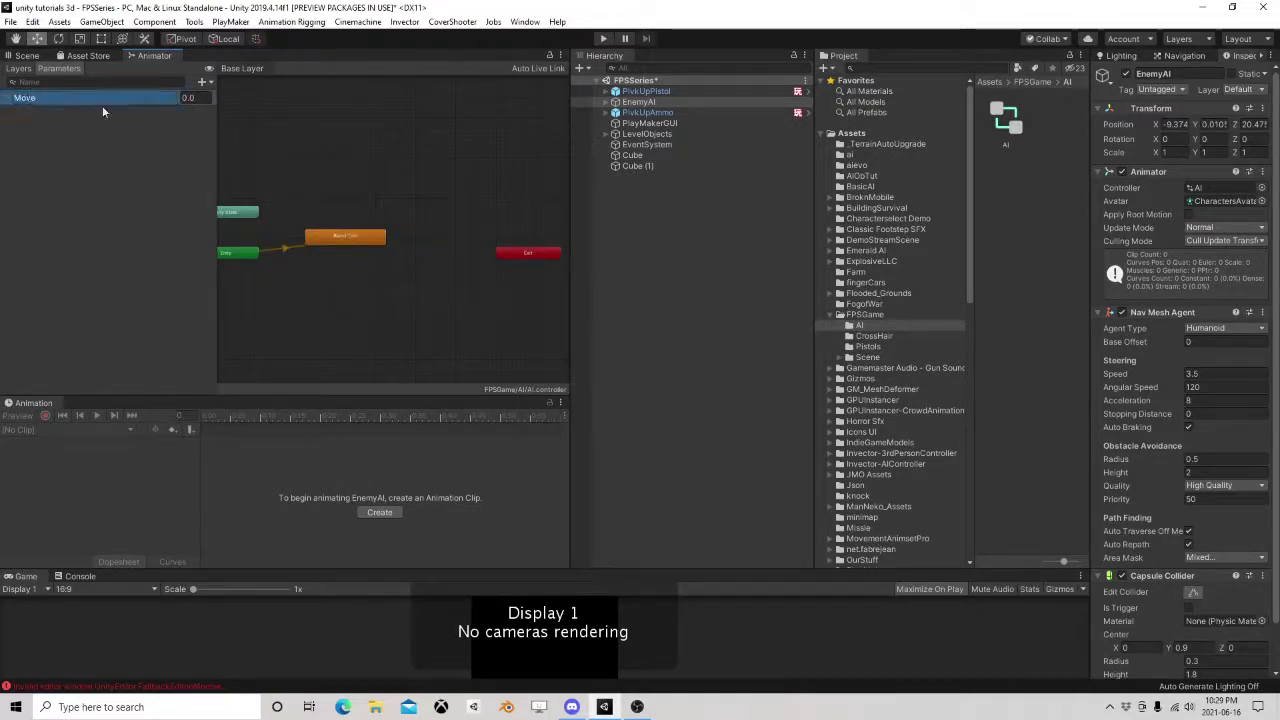
Open the blend tree and add three empty motion fields to it.
click(354, 237)
double_click(354, 237)
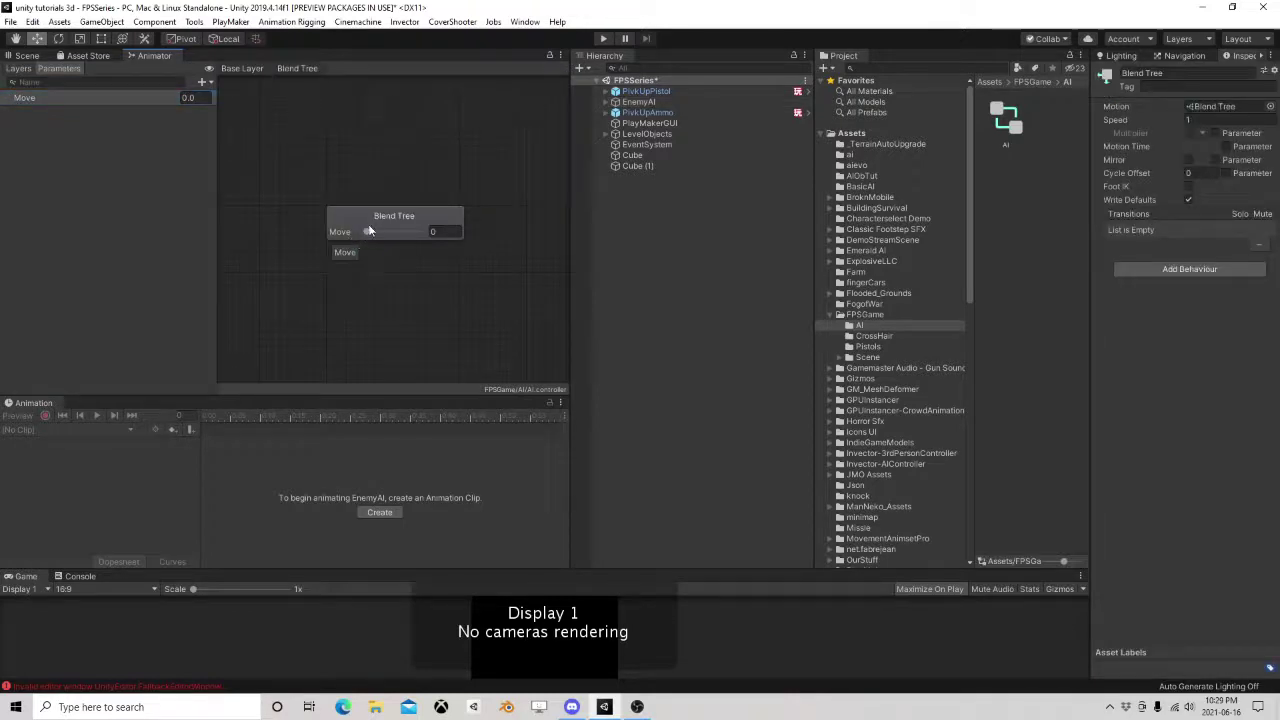
click(369, 231)
click(1243, 152)
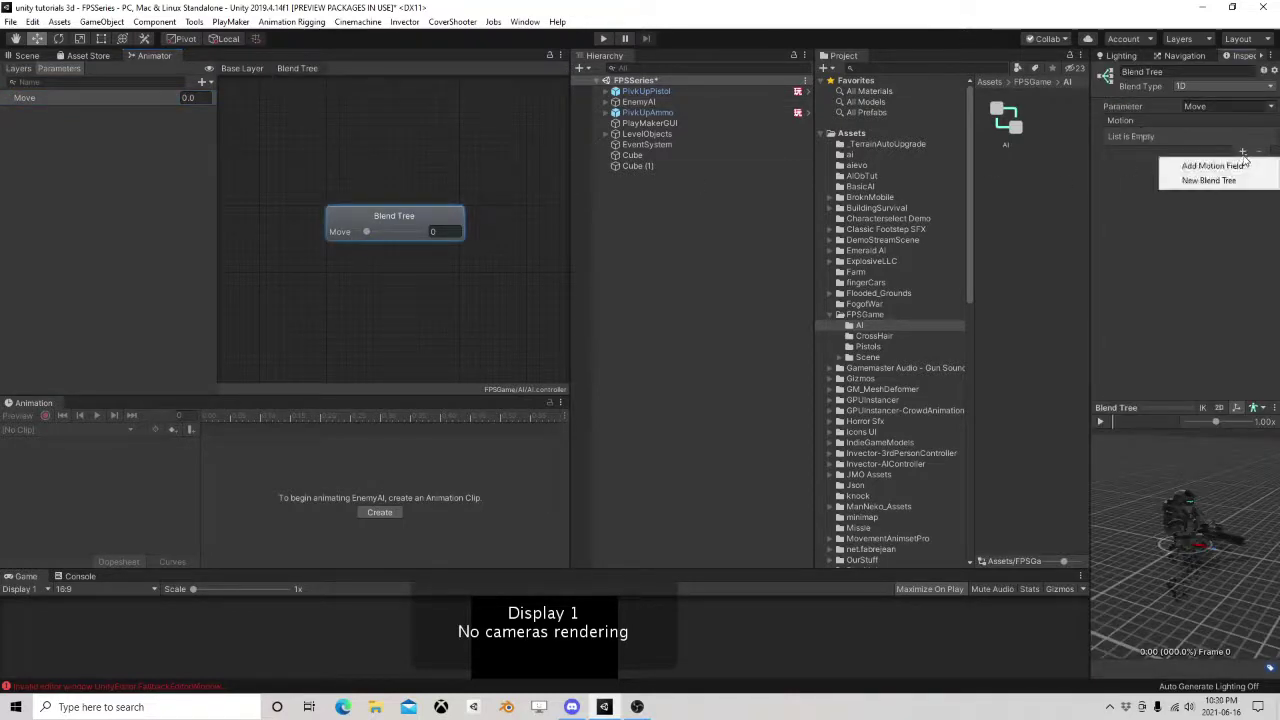
click(1212, 165)
click(1243, 152)
click(1212, 165)
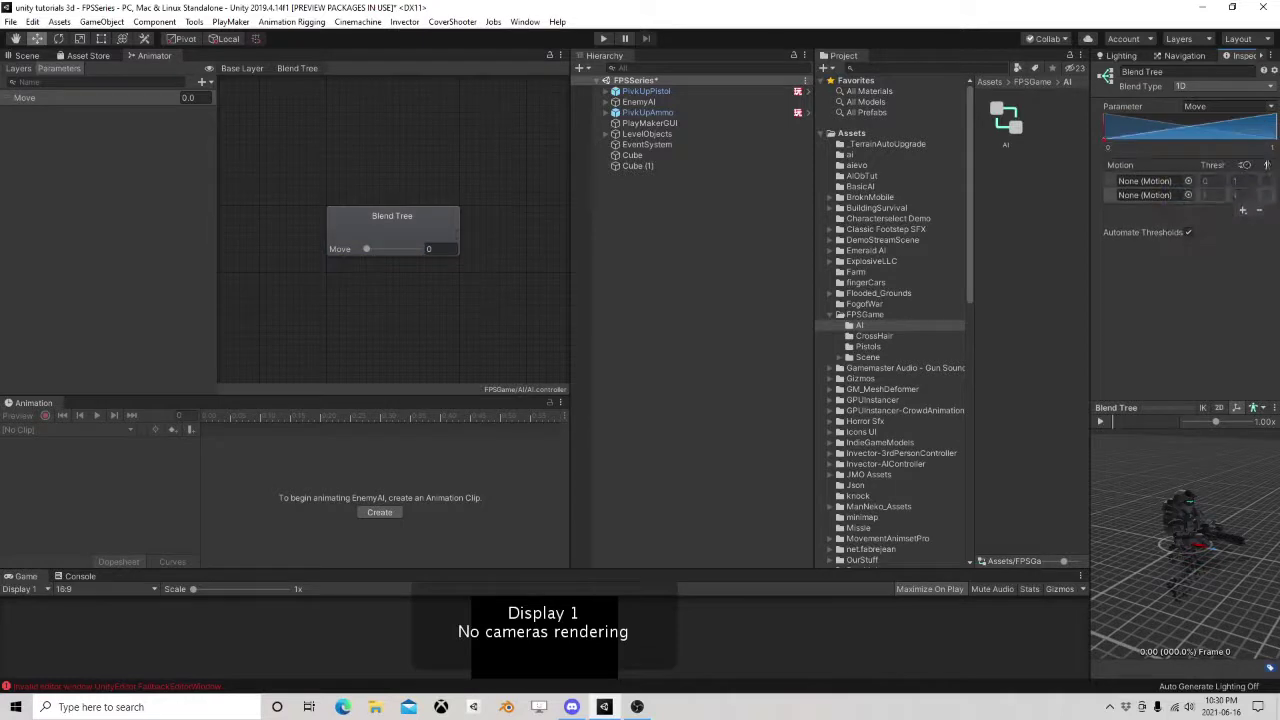
click(1243, 210)
click(1172, 224)
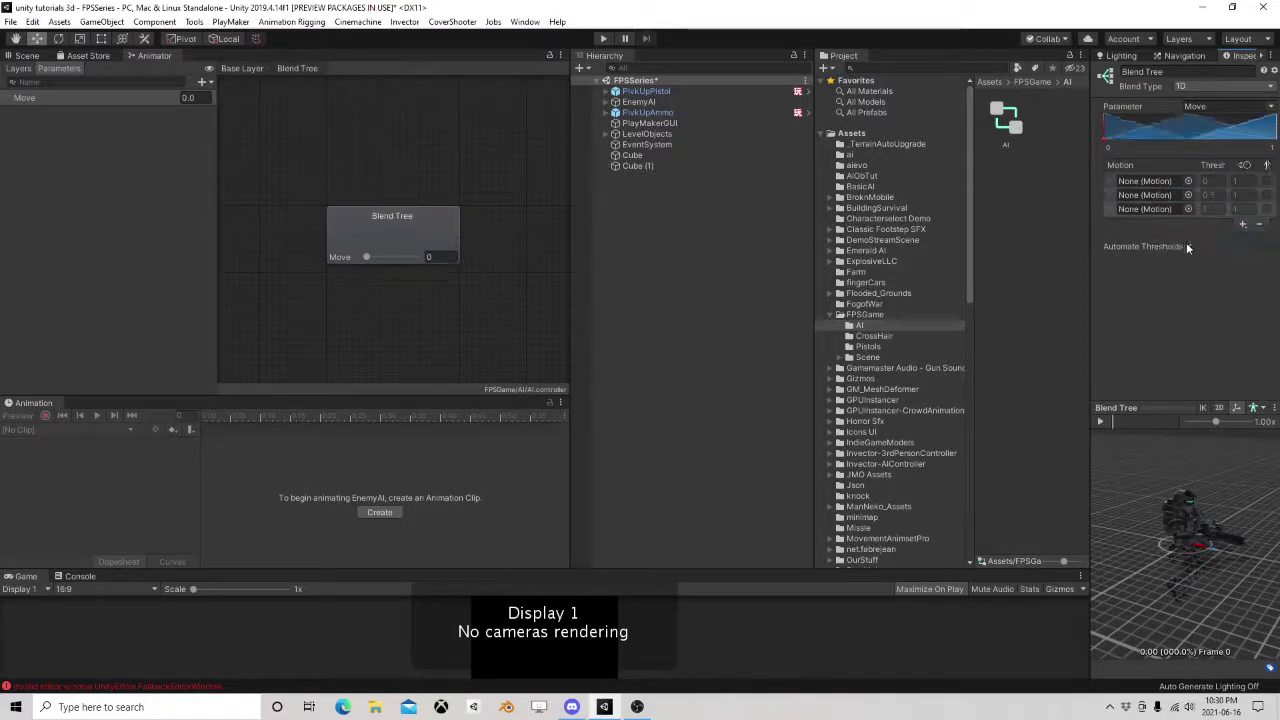
Turn off Automate Thresholds and set the second motion's threshold to 1 and the third's to 3.5.
click(1188, 246)
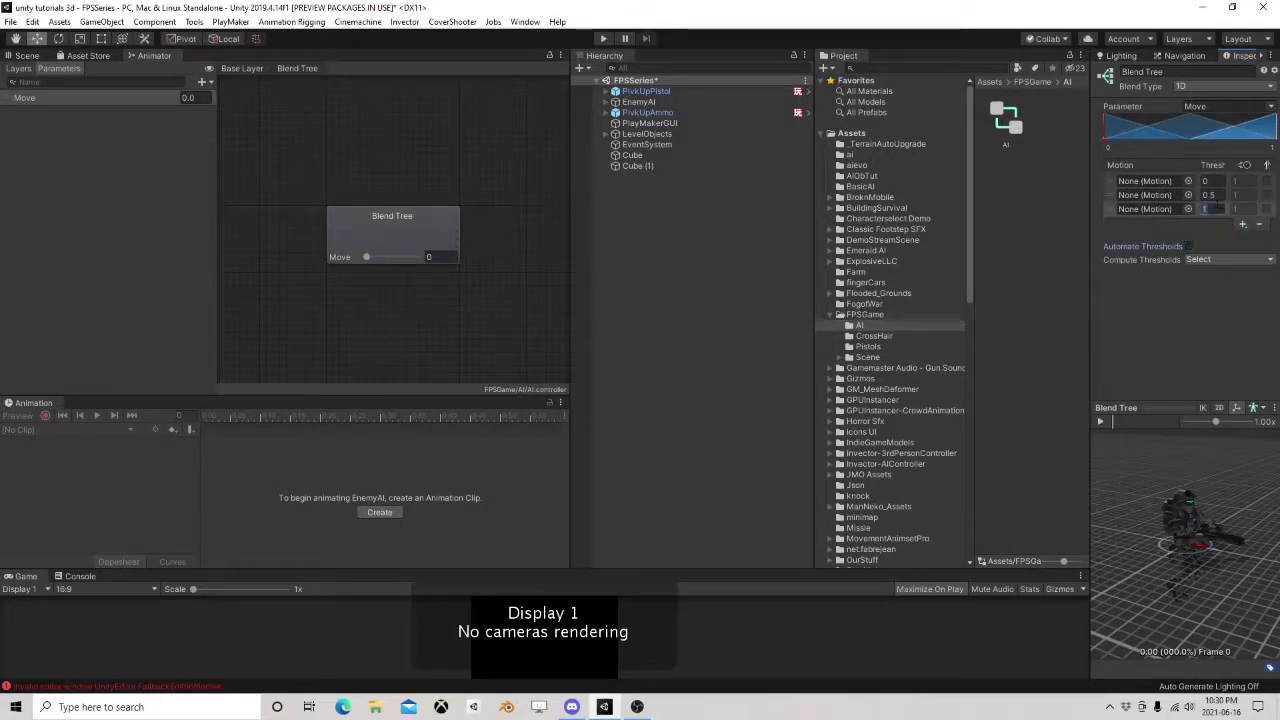
text(.5)
click(1210, 195)
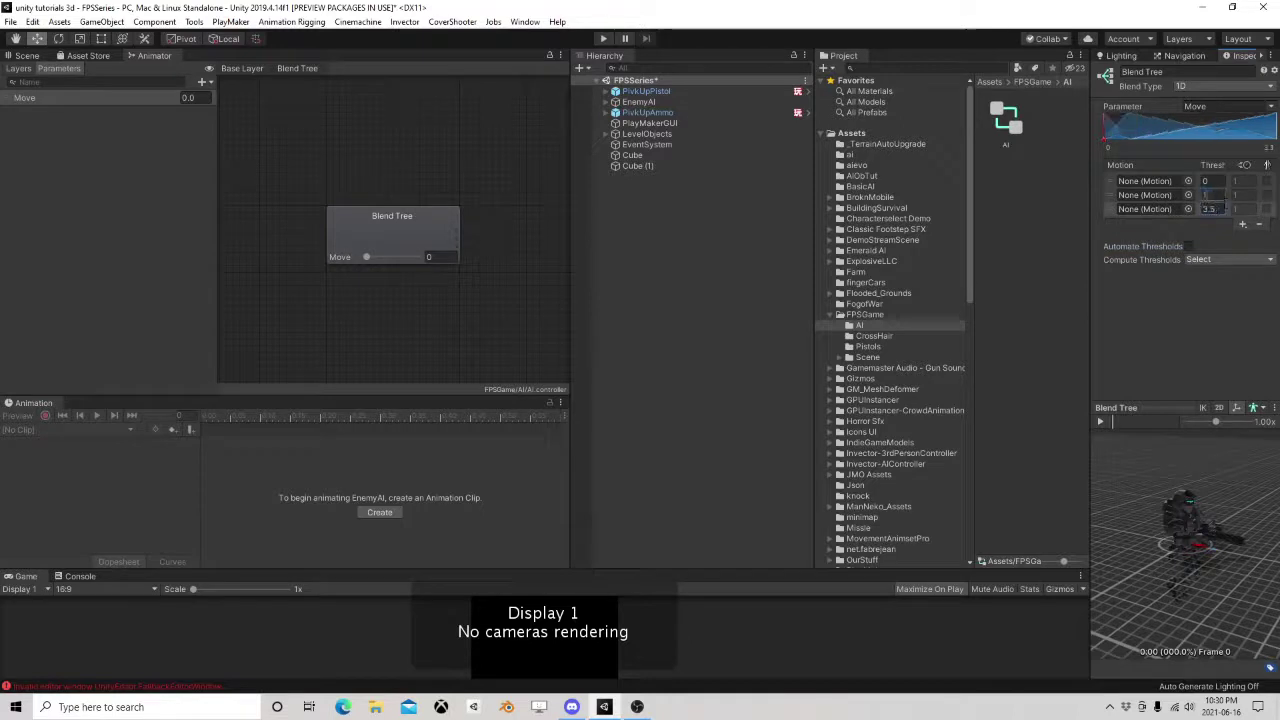
text(1)
Open the RifleAnimsetPro Animations folder and assign the Rifle_Idle clip to the blend tree's first motion.
scroll(846, 322, down, 5)
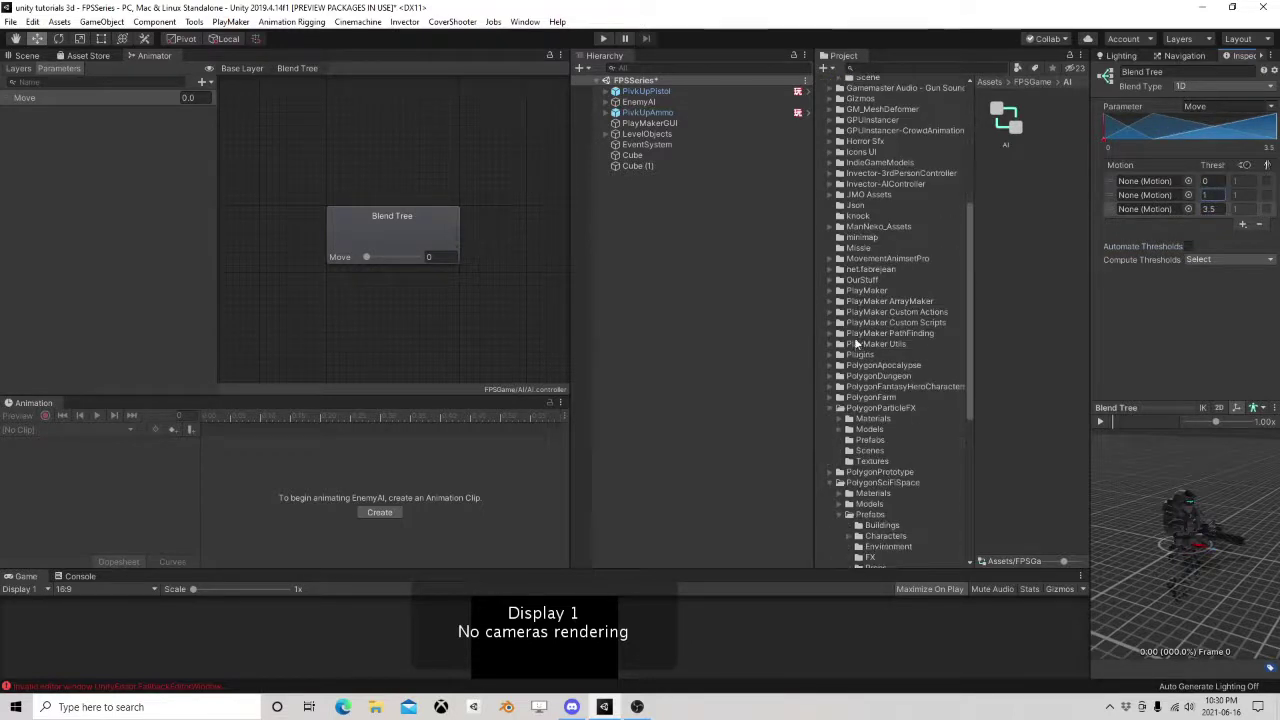
scroll(835, 405, down, 5)
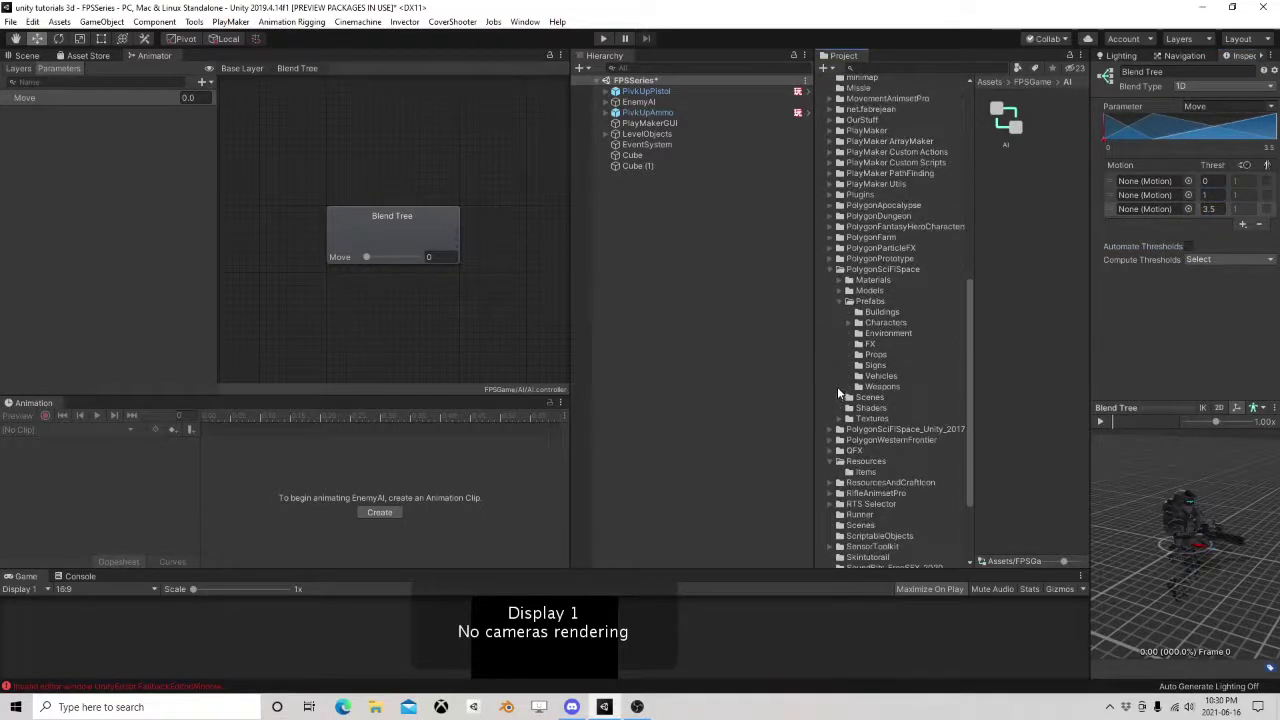
click(831, 270)
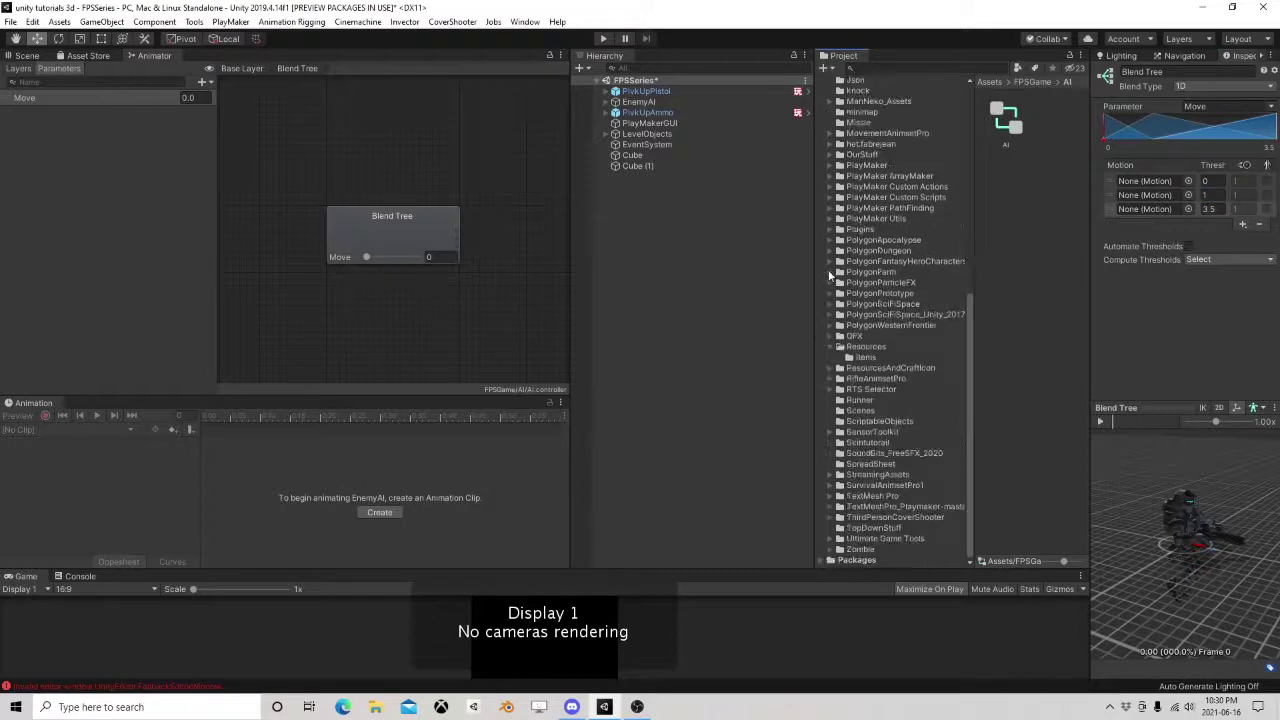
click(831, 379)
click(876, 389)
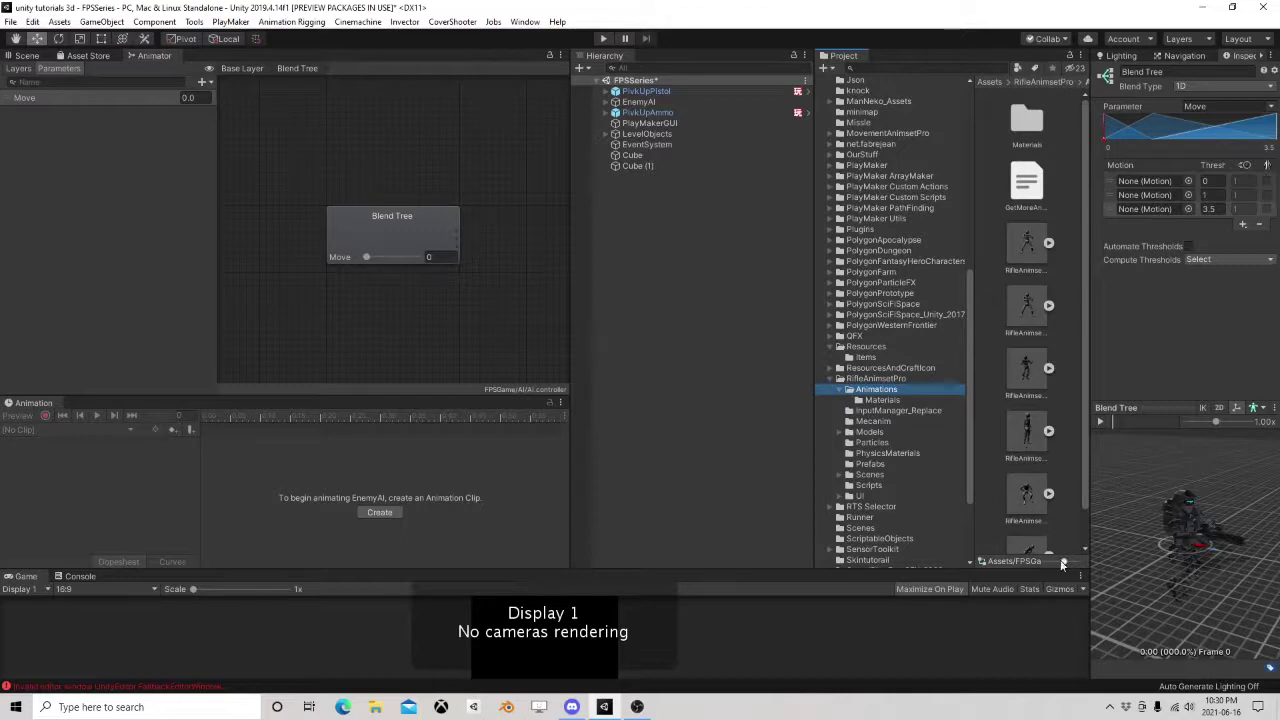
drag(1062, 565, 1010, 565)
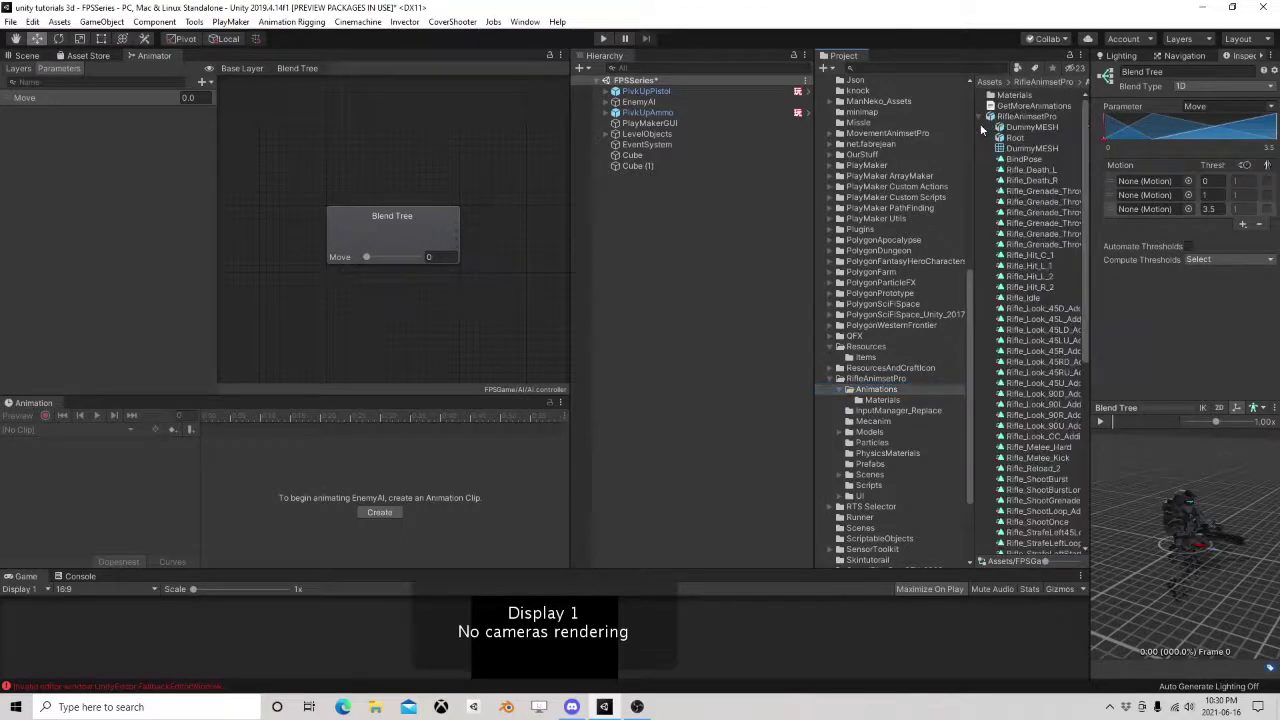
drag(973, 147, 866, 160)
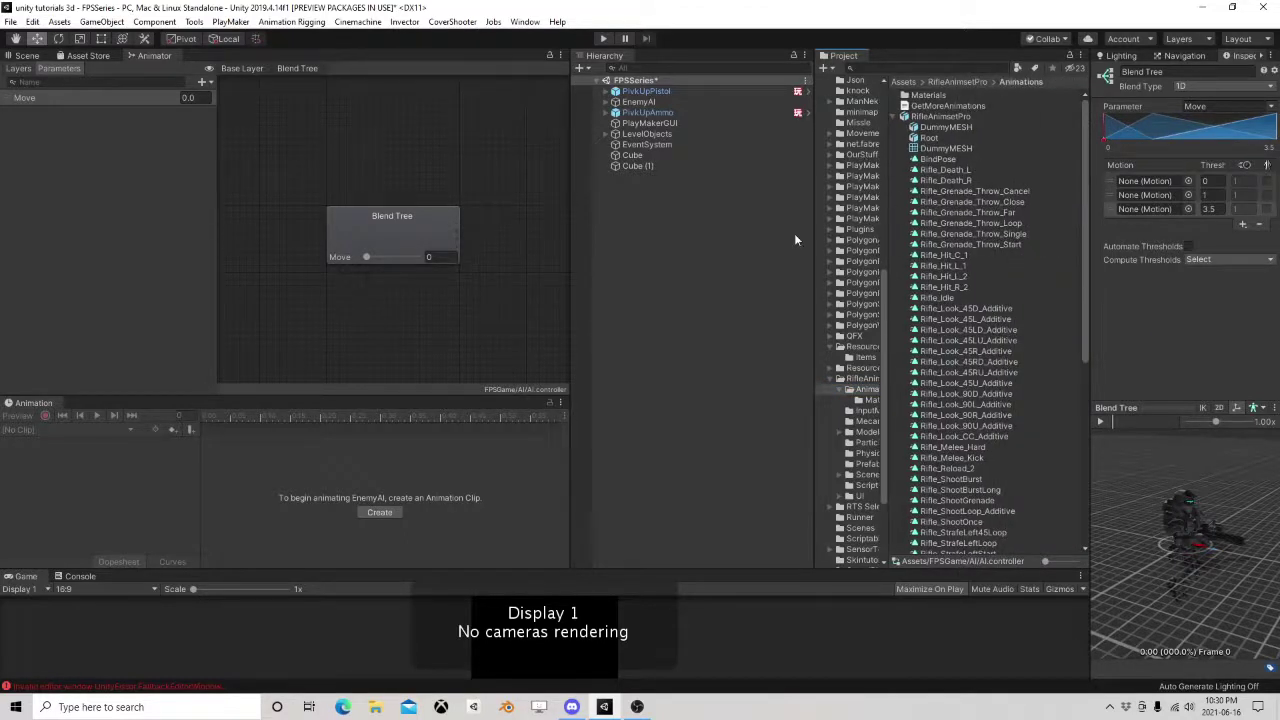
drag(930, 298, 1140, 181)
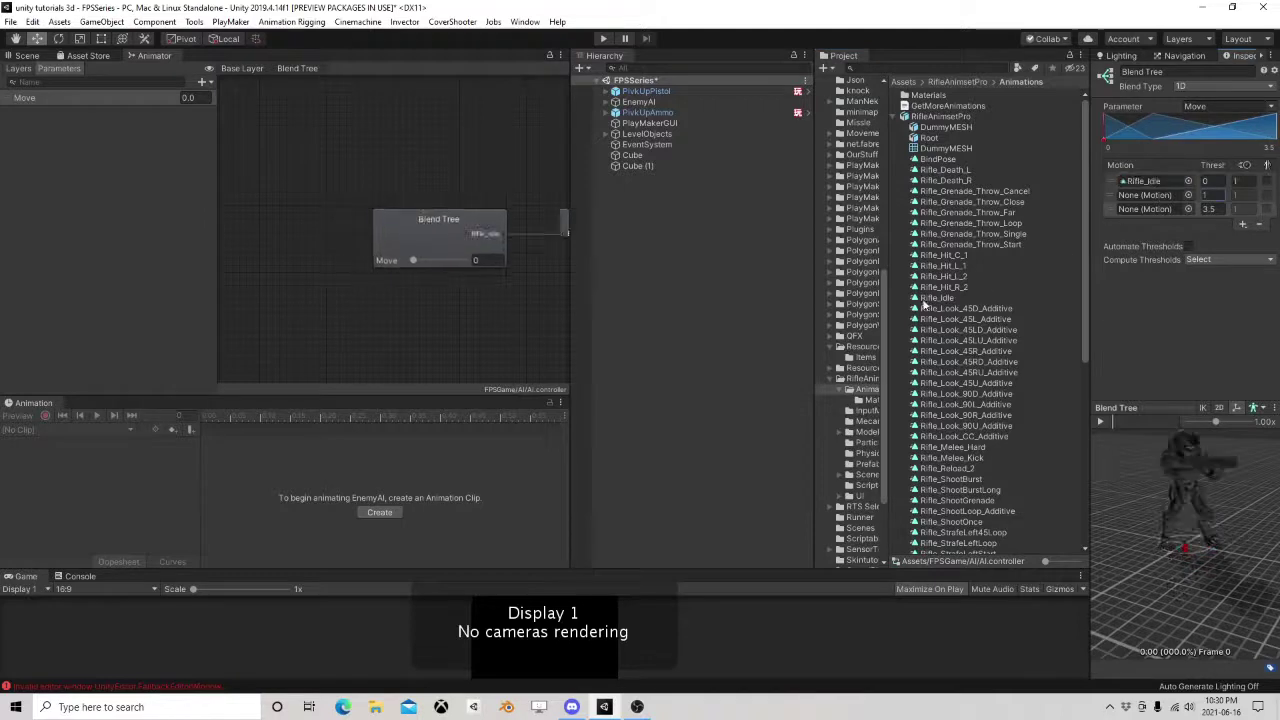
Assign the Rifle_WalkFwdLoop clip to the blend tree's second motion.
scroll(950, 310, down, 4)
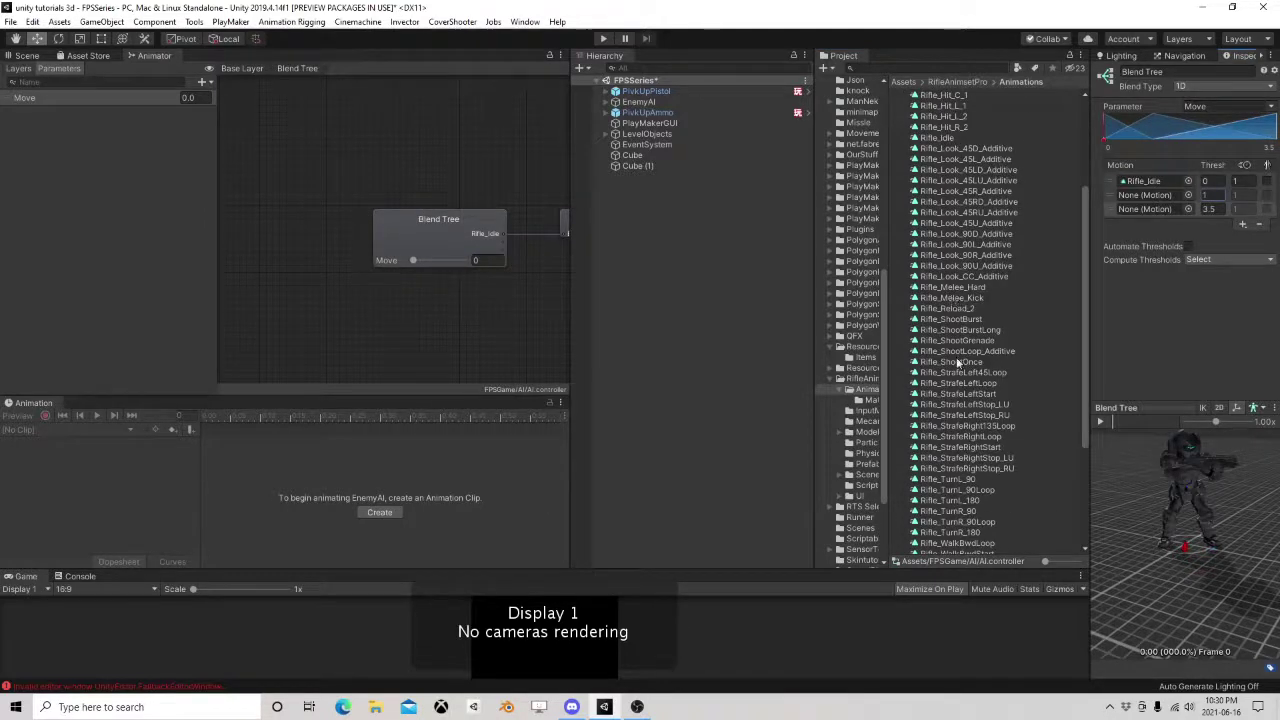
scroll(958, 370, down, 3)
scroll(963, 392, down, 2)
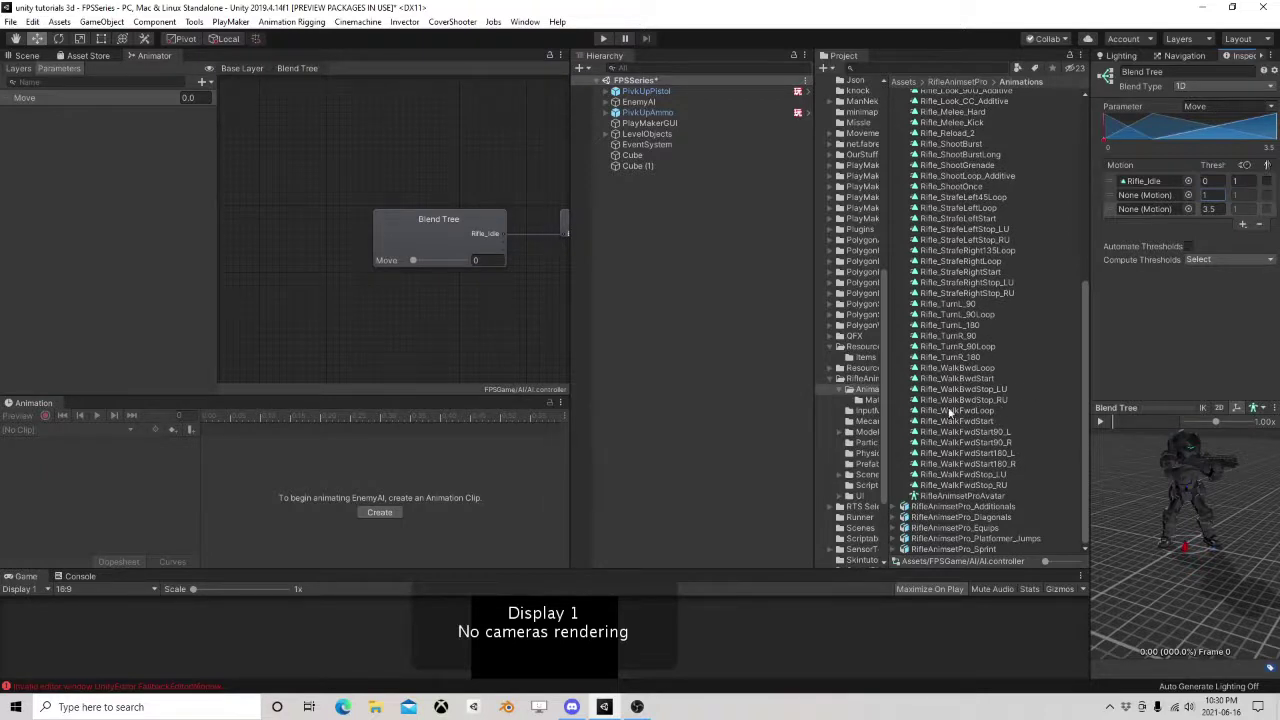
drag(964, 412, 1153, 196)
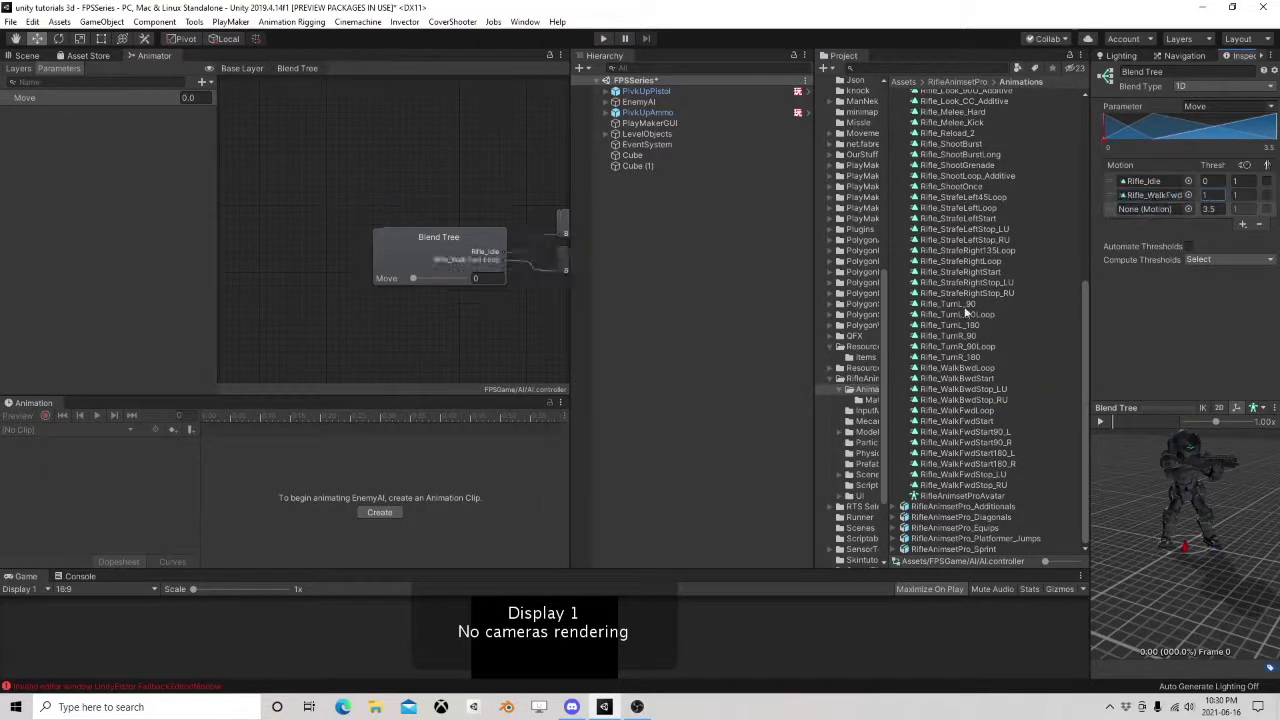
Find the Rifle_RunFwdLoop clip in RifleAnimsetPro_Additionals and assign it to the blend tree's third motion.
scroll(970, 308, up, 2)
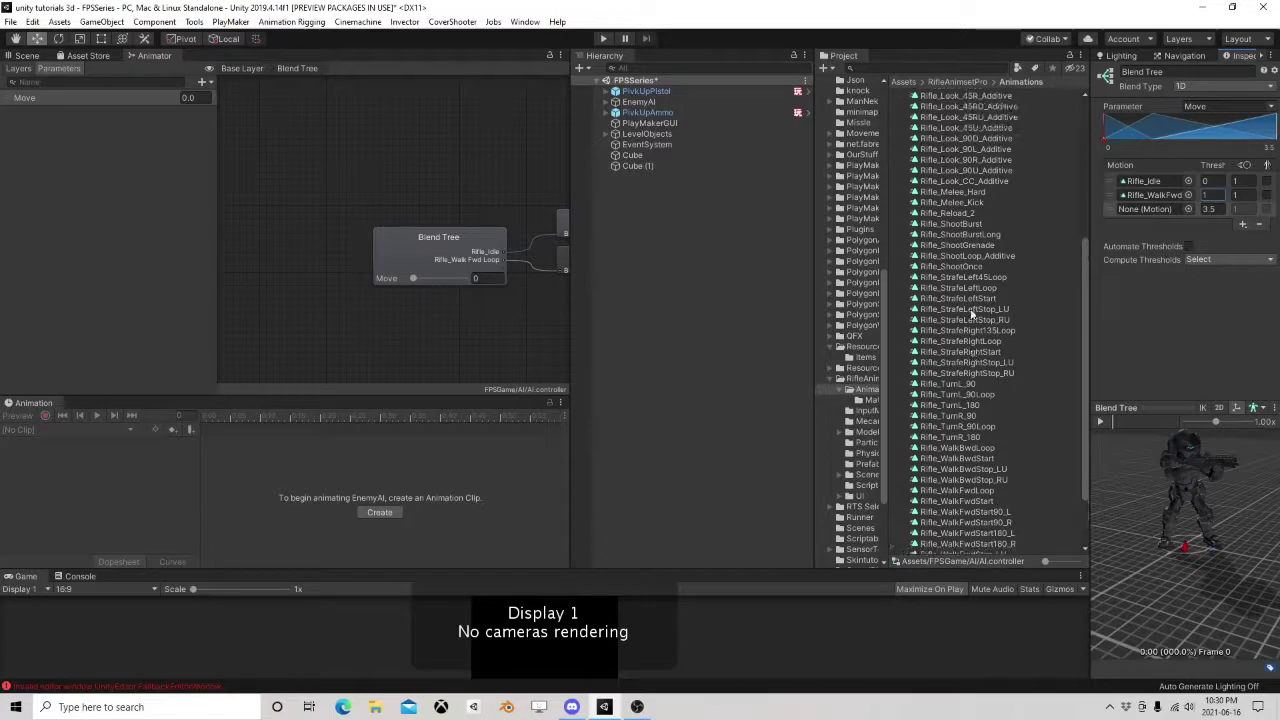
scroll(970, 310, up, 5)
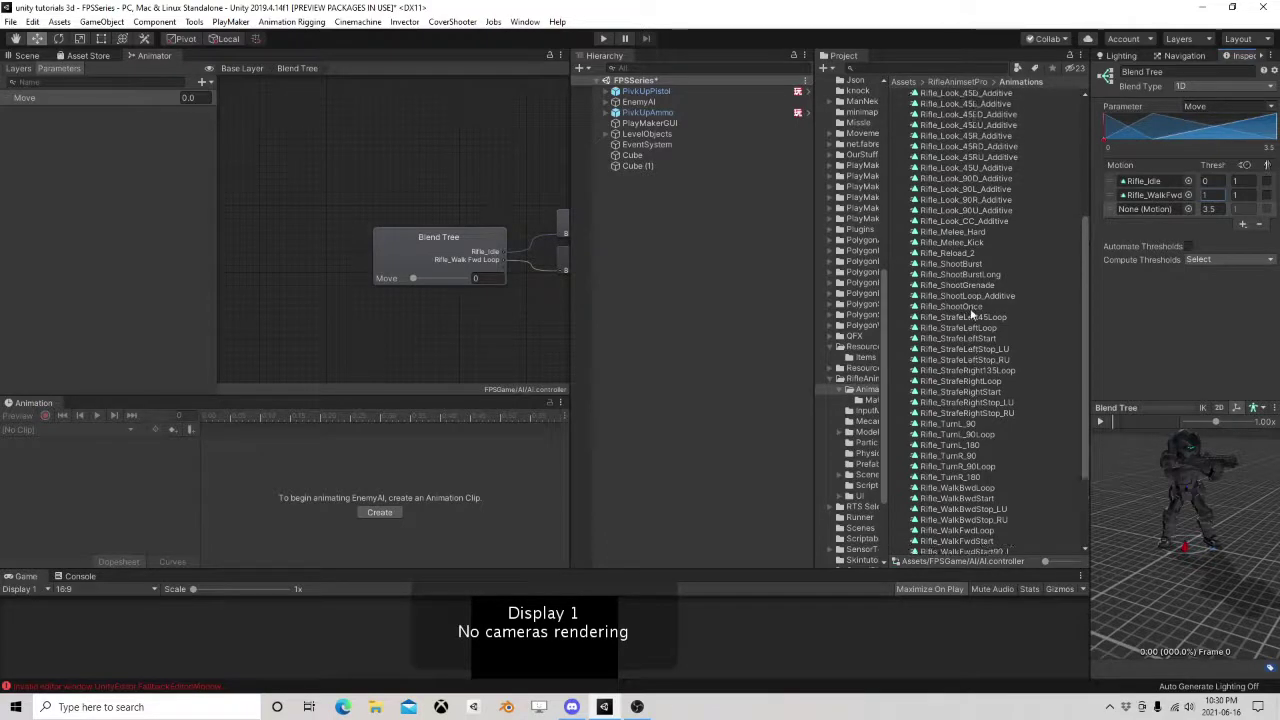
scroll(970, 310, down, 7)
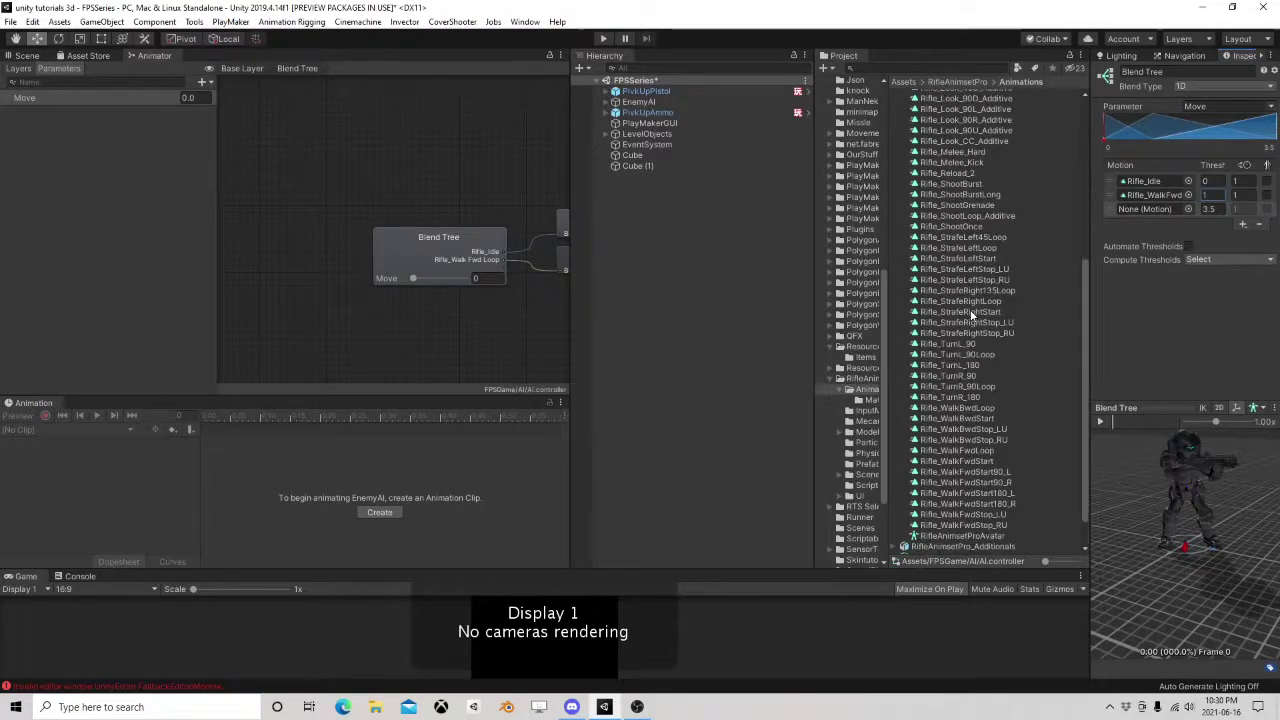
scroll(971, 314, up, 7)
scroll(971, 318, up, 2)
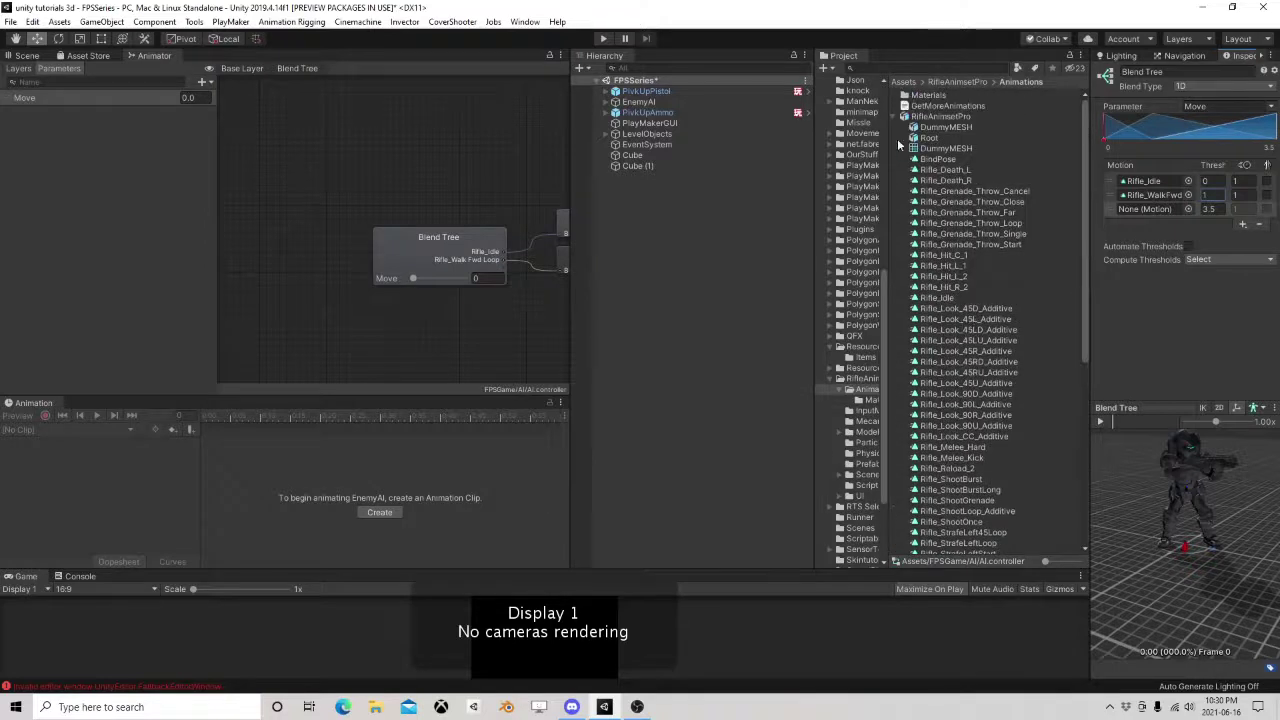
click(903, 116)
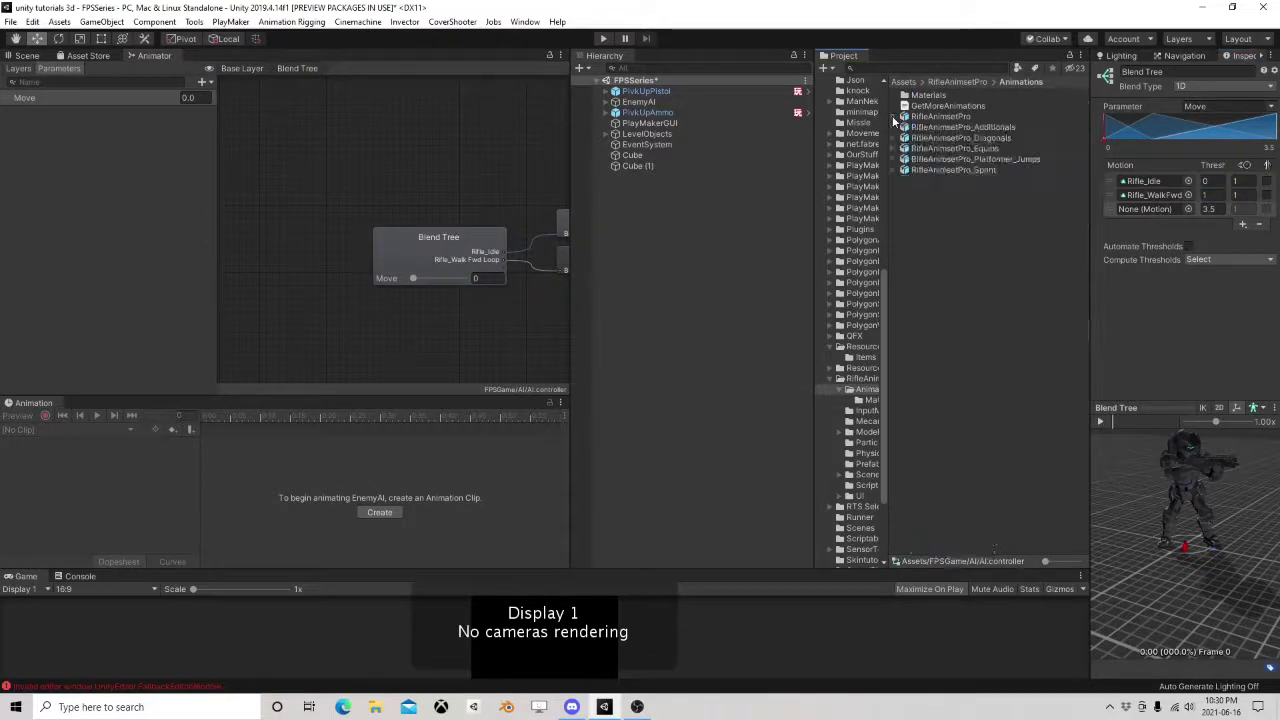
click(895, 128)
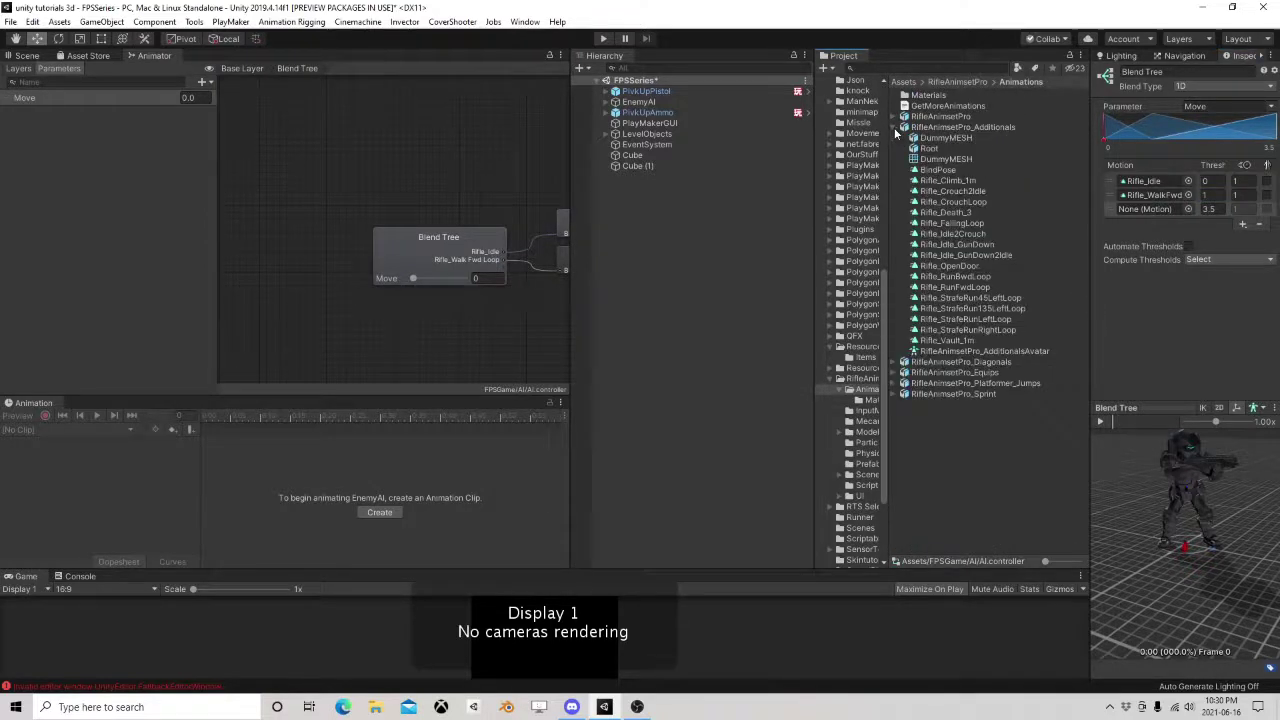
drag(996, 287, 1155, 209)
Play the blend tree preview with Move near its 3.5 maximum and examine the running animation in an enlarged view.
drag(414, 296, 463, 299)
click(1101, 421)
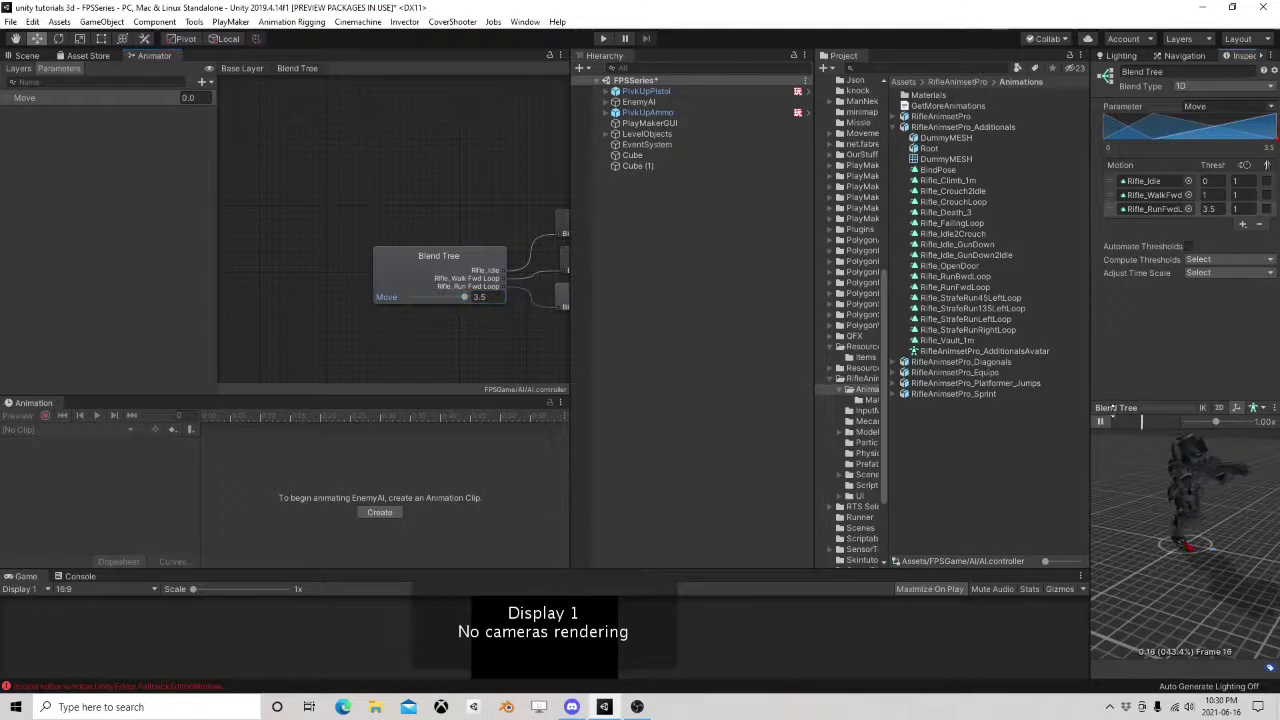
drag(1091, 389, 932, 389)
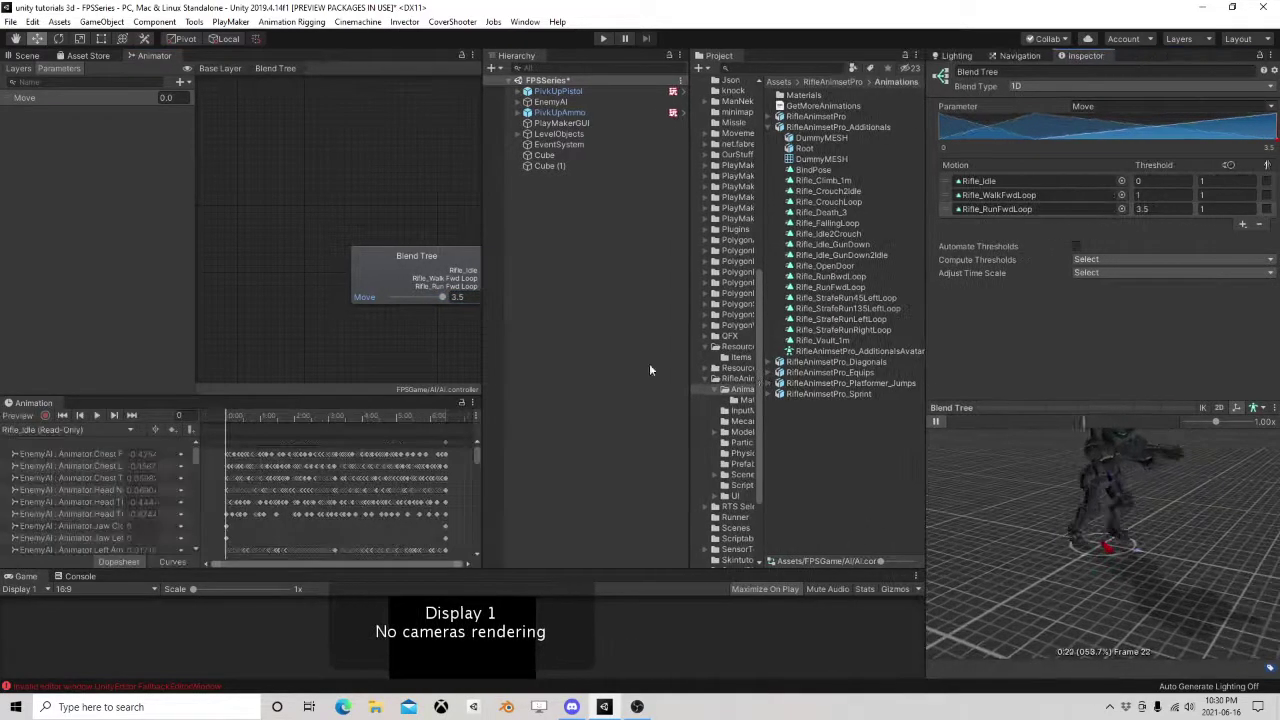
mouse_move(443, 298)
mouse_down()
mouse_move(357, 301)
mouse_move(442, 301)
mouse_up()
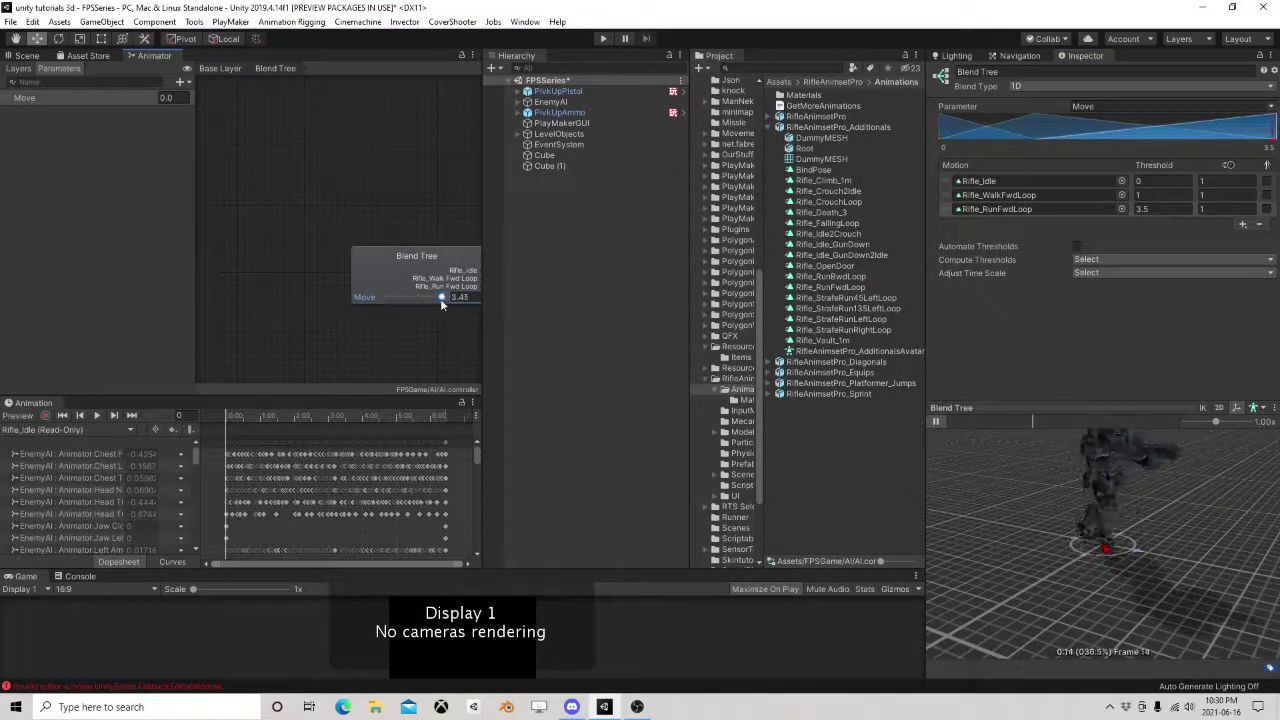
drag(1099, 500, 1080, 452)
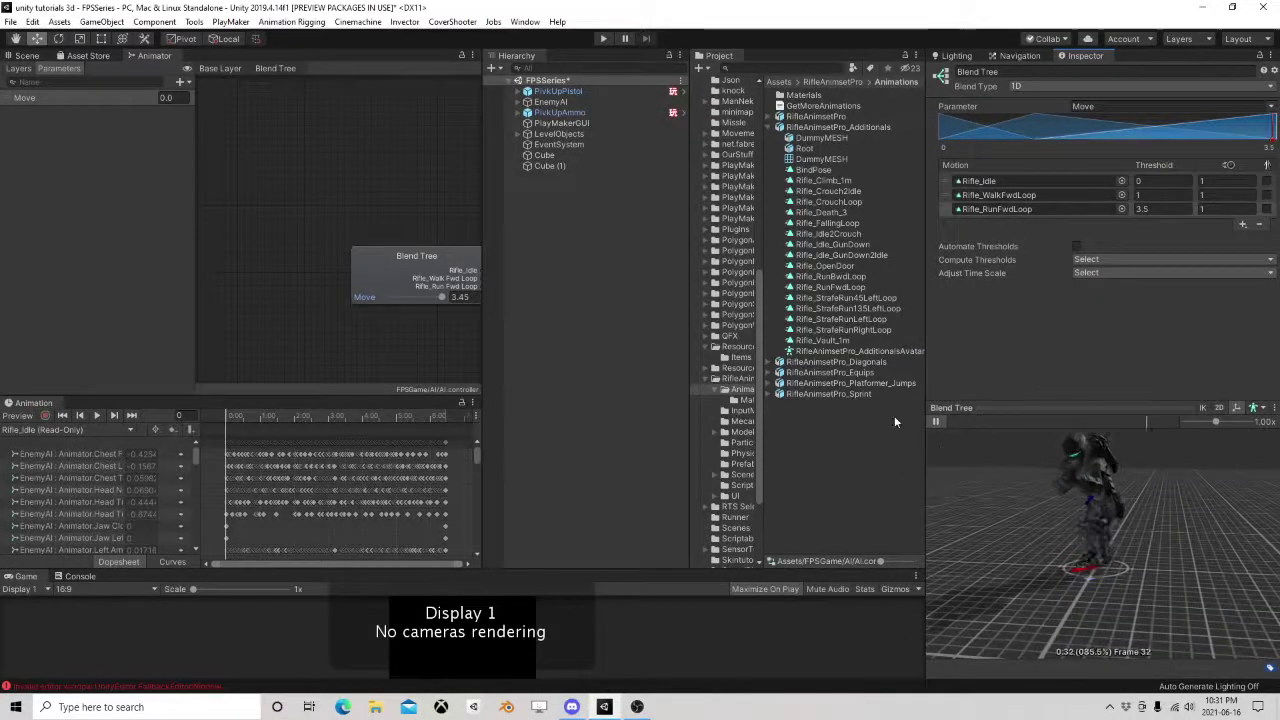
Return to the Base Layer and rename the Blend Tree state to Locomotion.
scroll(397, 214, down, 6)
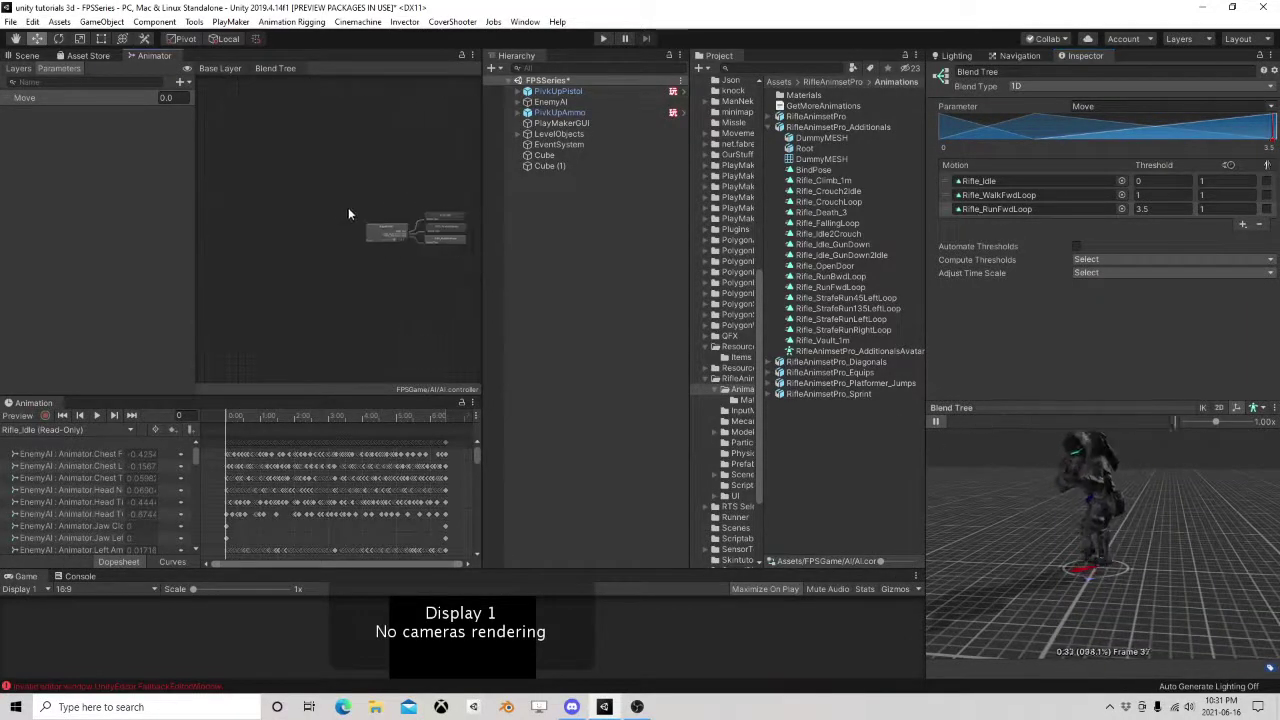
double_click(344, 286)
click(322, 236)
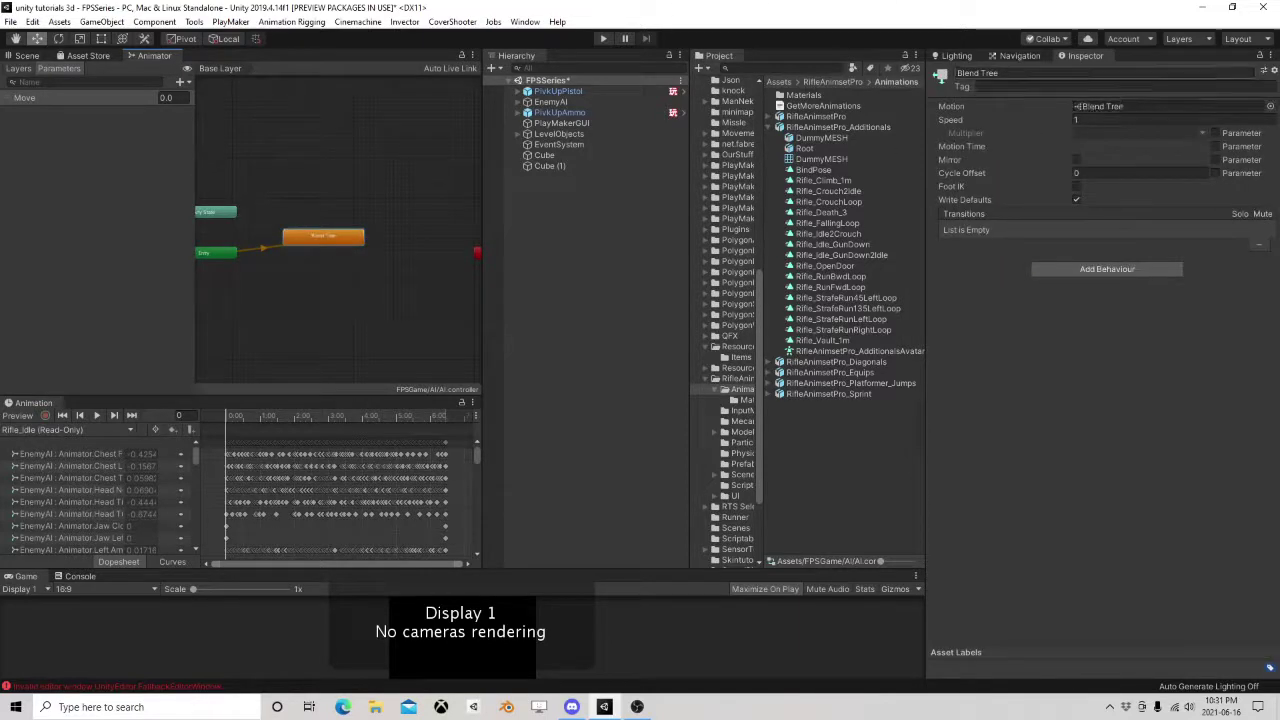
click(1122, 74)
text(Locomotion)
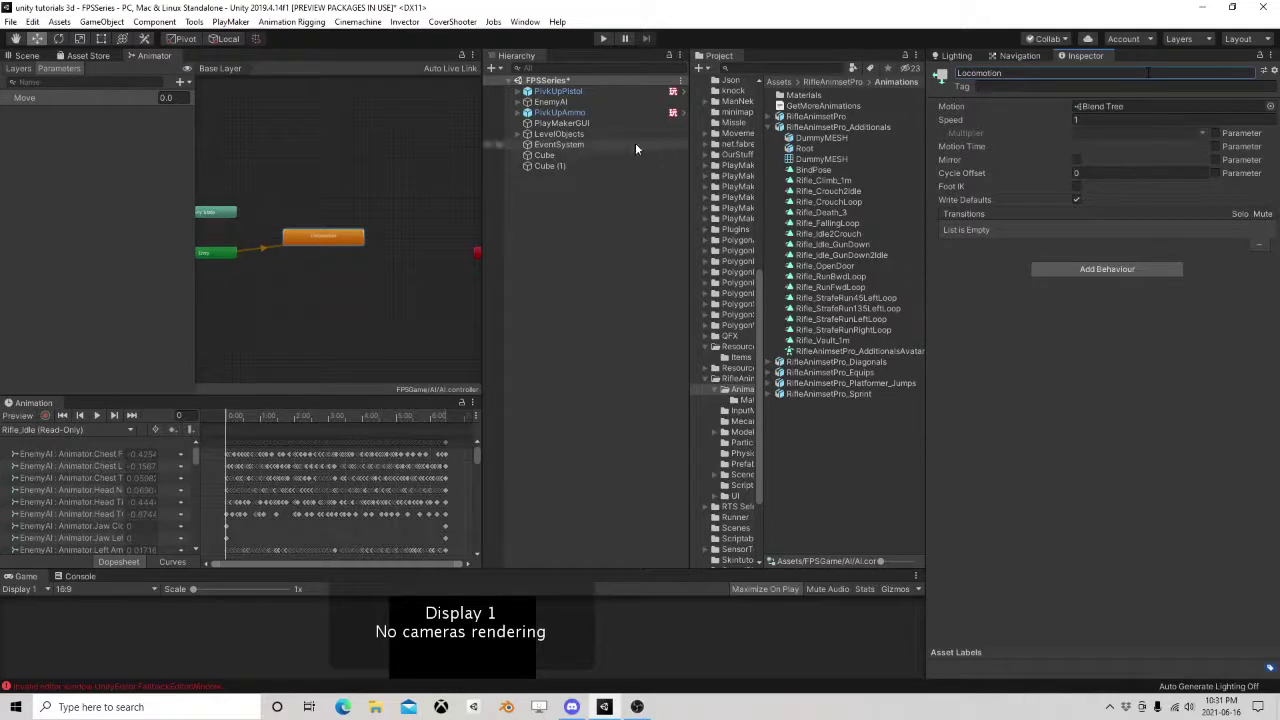
Expand the RifleAnimsetPro clips and add a trigger parameter named Die to the AI controller.
click(768, 115)
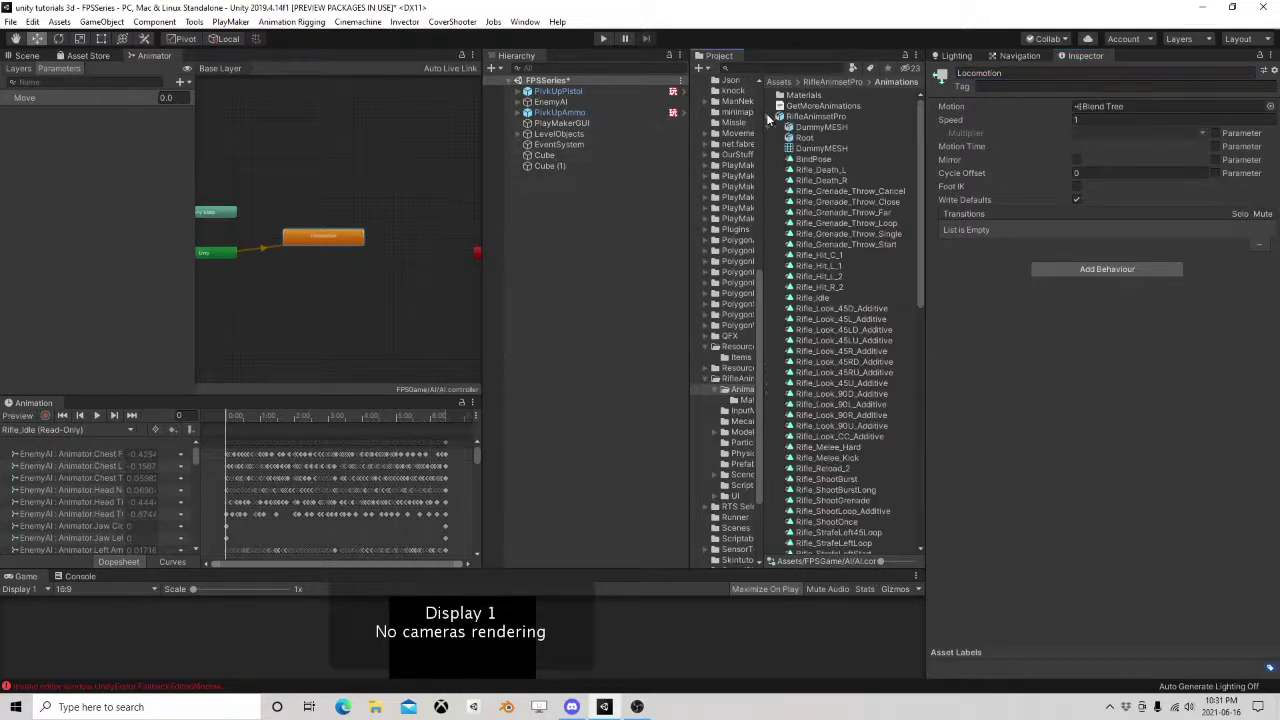
click(180, 82)
click(211, 147)
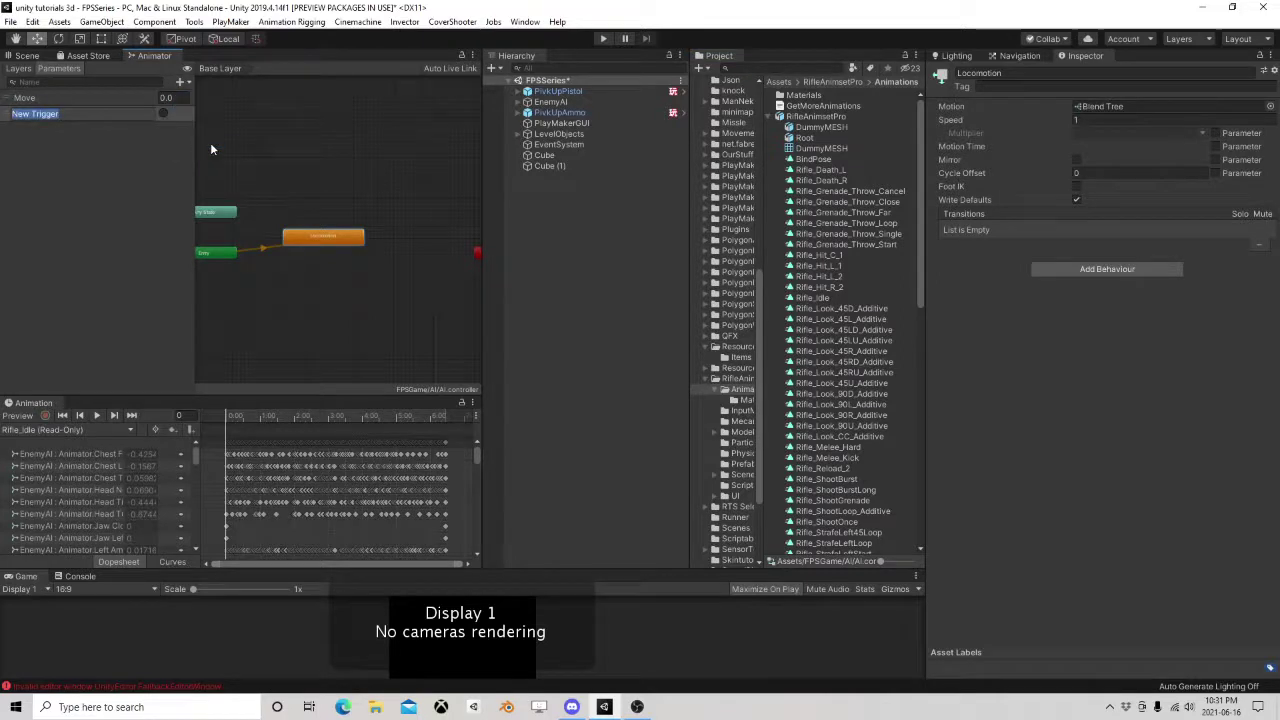
text(Die)
key(Return)
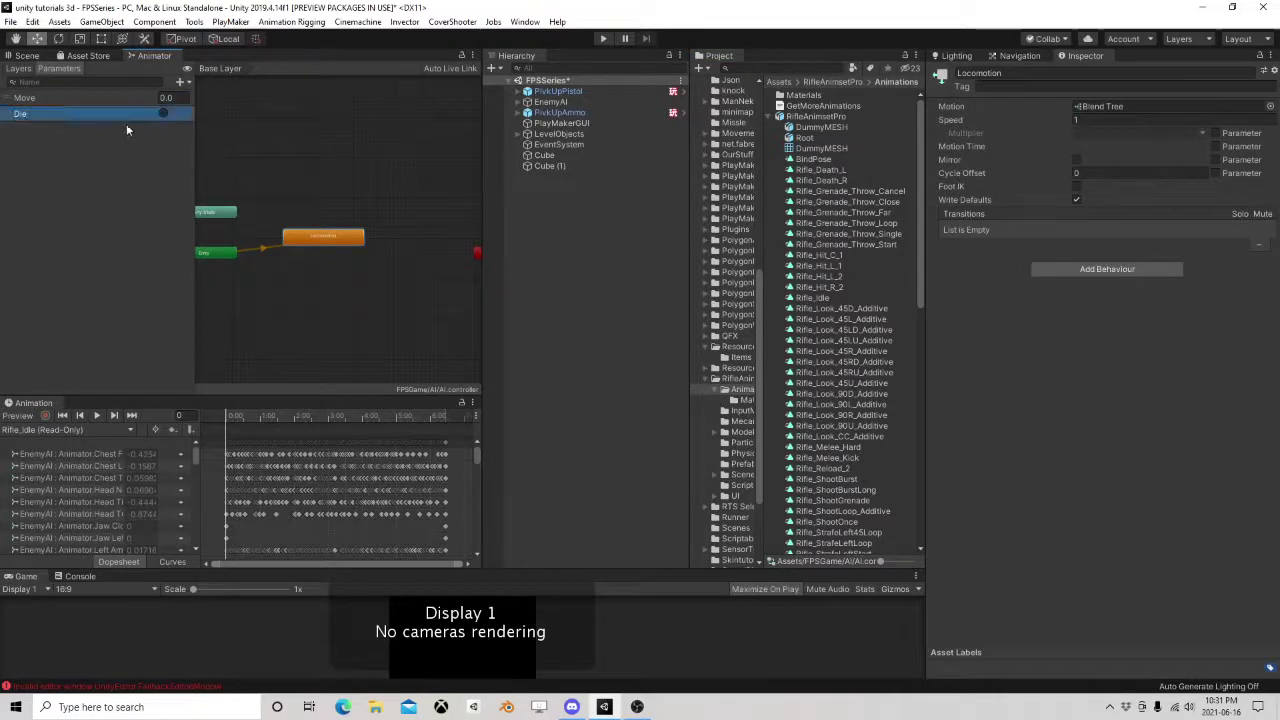
Add a second trigger parameter named Hurt to the controller.
click(180, 82)
click(196, 148)
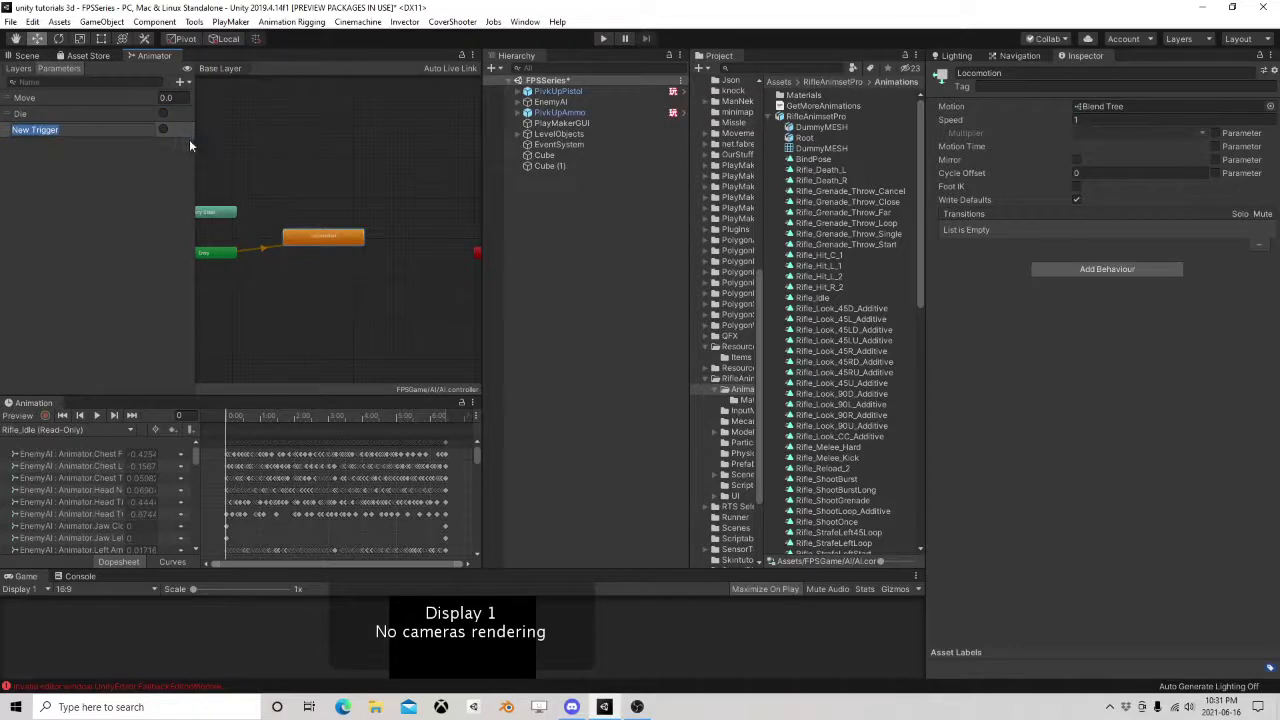
text(Huirt)
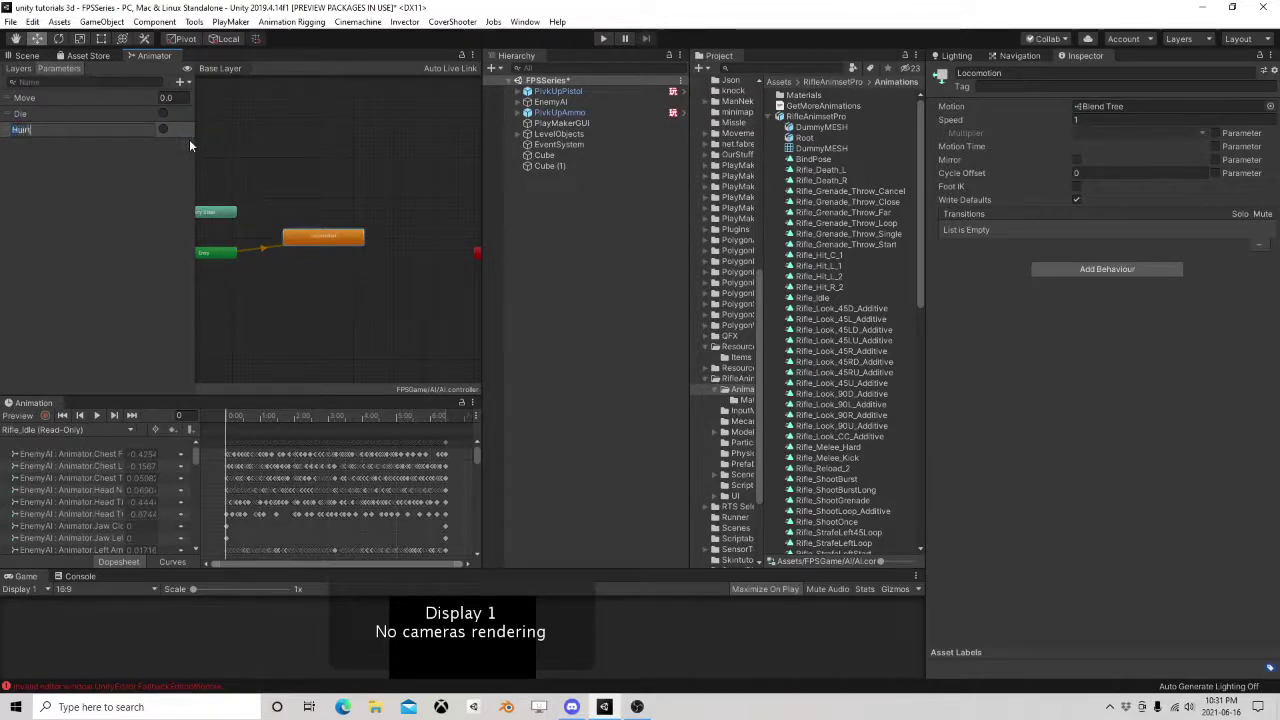
key(BackSpace)
key(BackSpace)
key(BackSpace)
text(rt)
key(Return)
Add a third trigger parameter named Shoot to the controller.
click(181, 84)
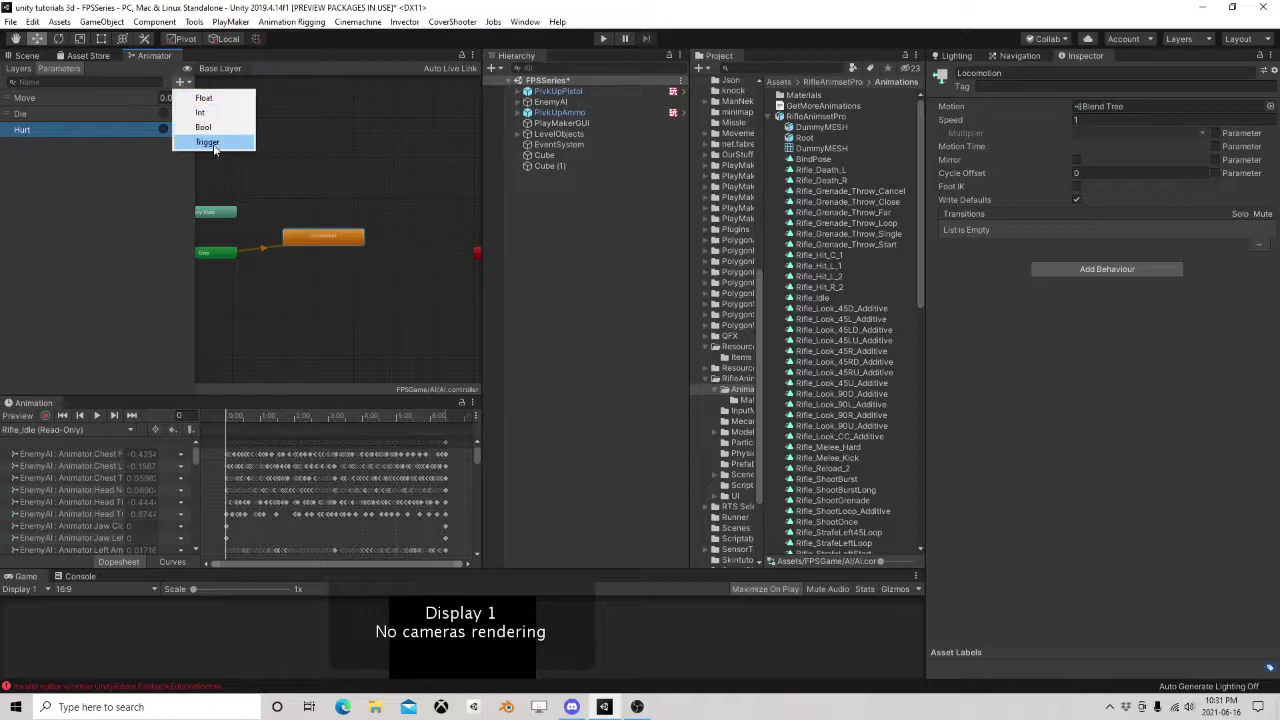
click(213, 146)
text(Shoot)
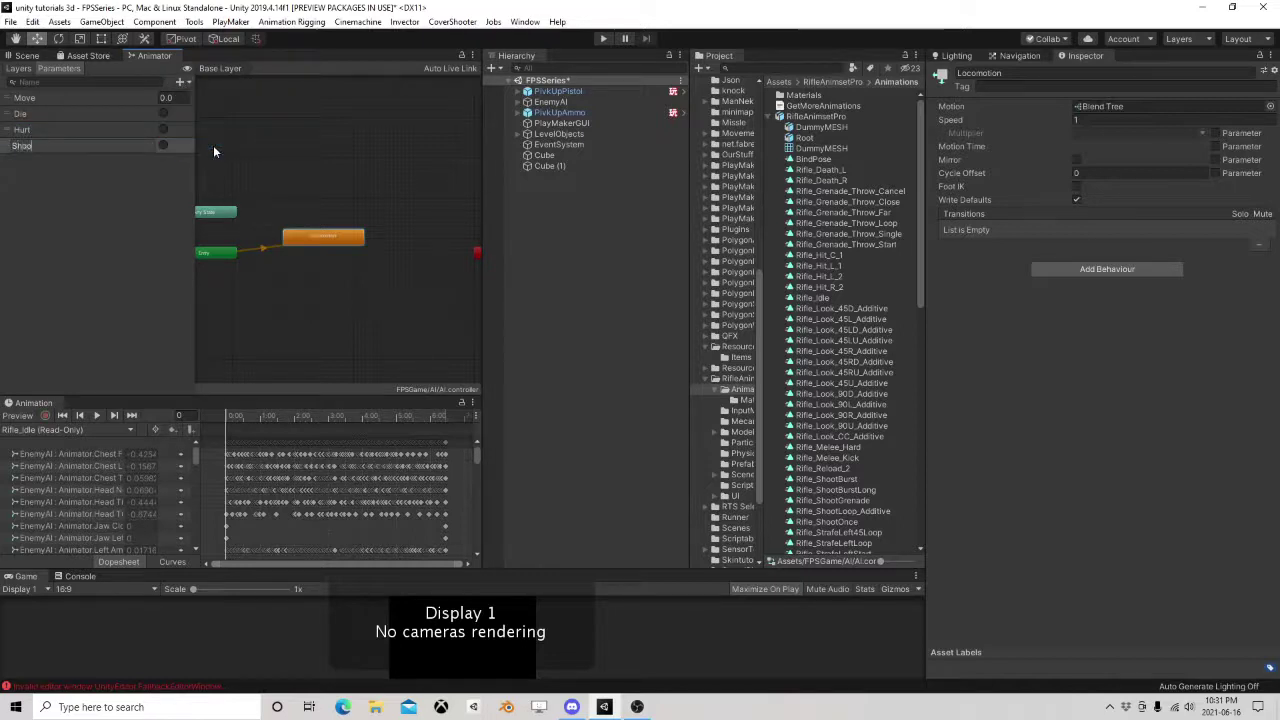
key(Return)
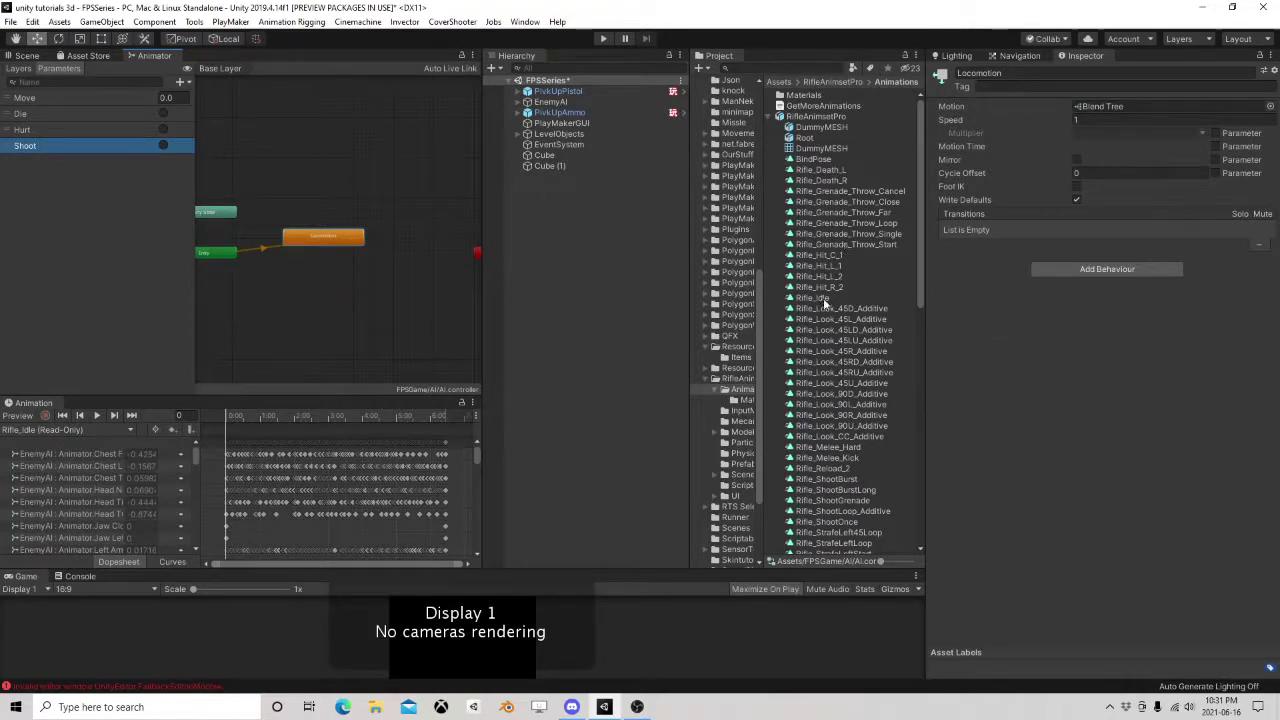
Preview the Rifle_ShootOnce clip and add it to the Base Layer as a state above Locomotion.
scroll(812, 310, down, 5)
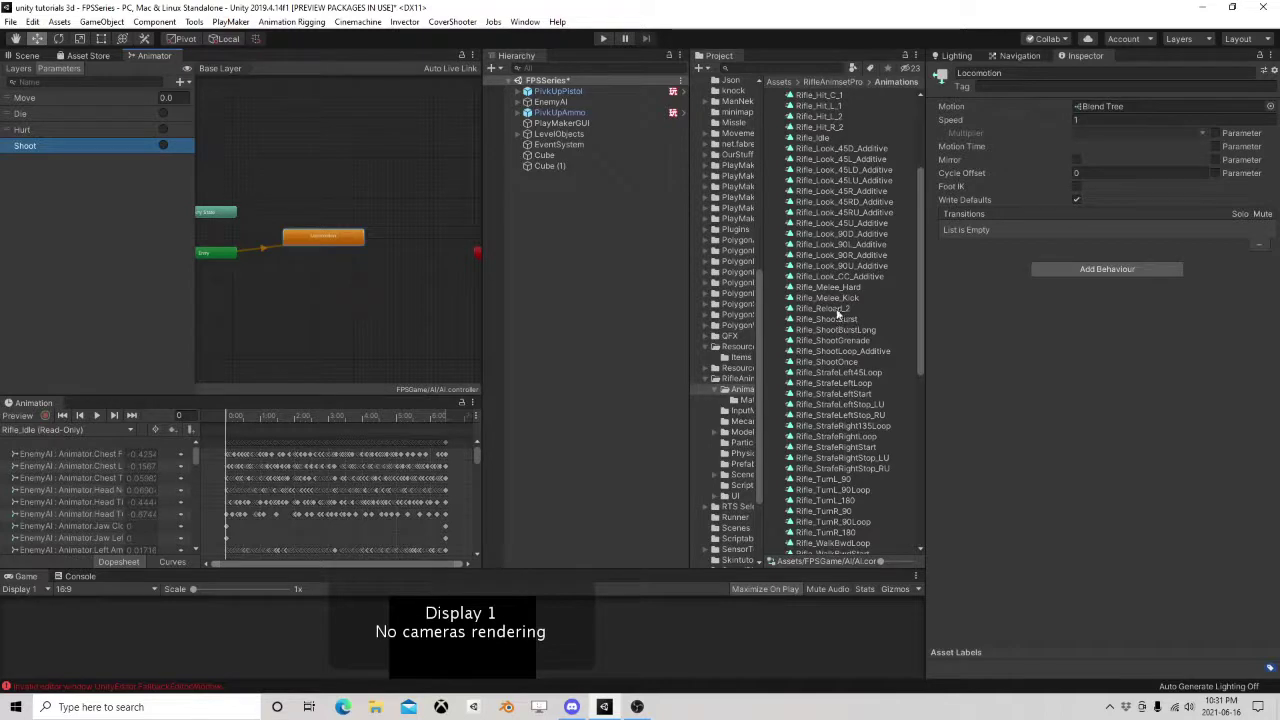
click(826, 361)
click(935, 421)
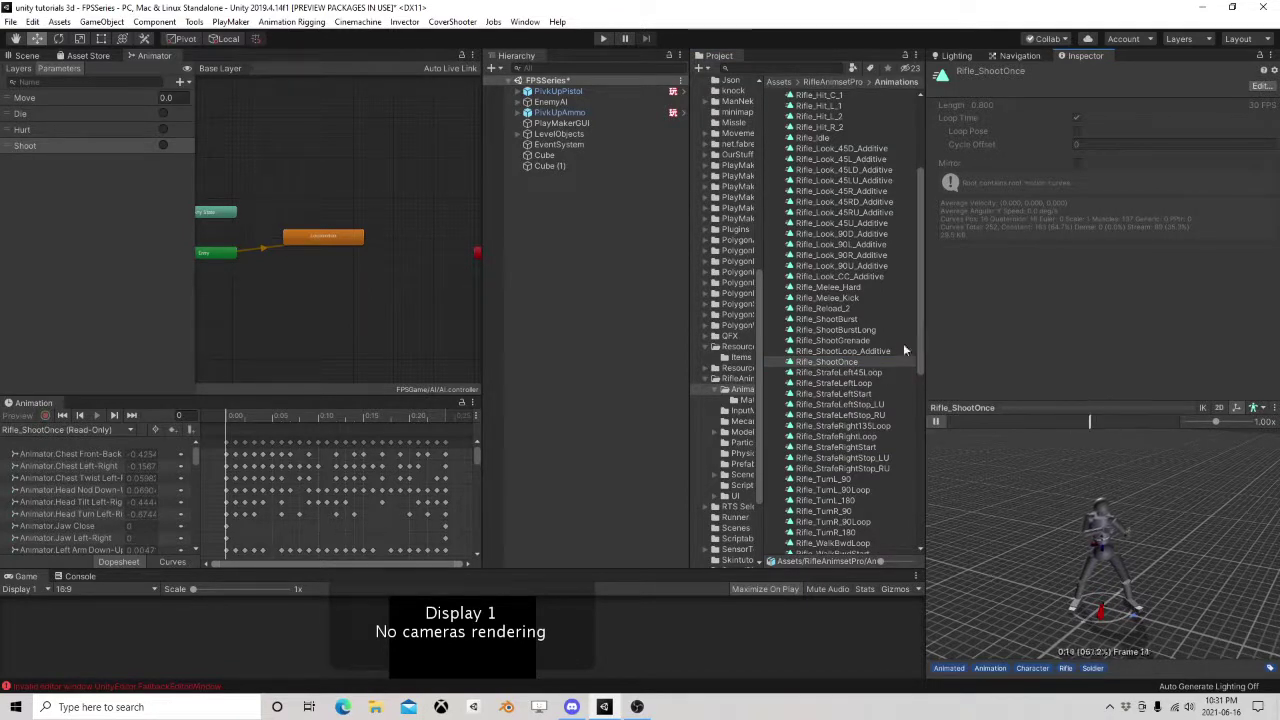
drag(826, 361, 322, 178)
Create a transition from Any State to Rifle_ShootOnce and show its settings.
right_click(232, 214)
click(265, 220)
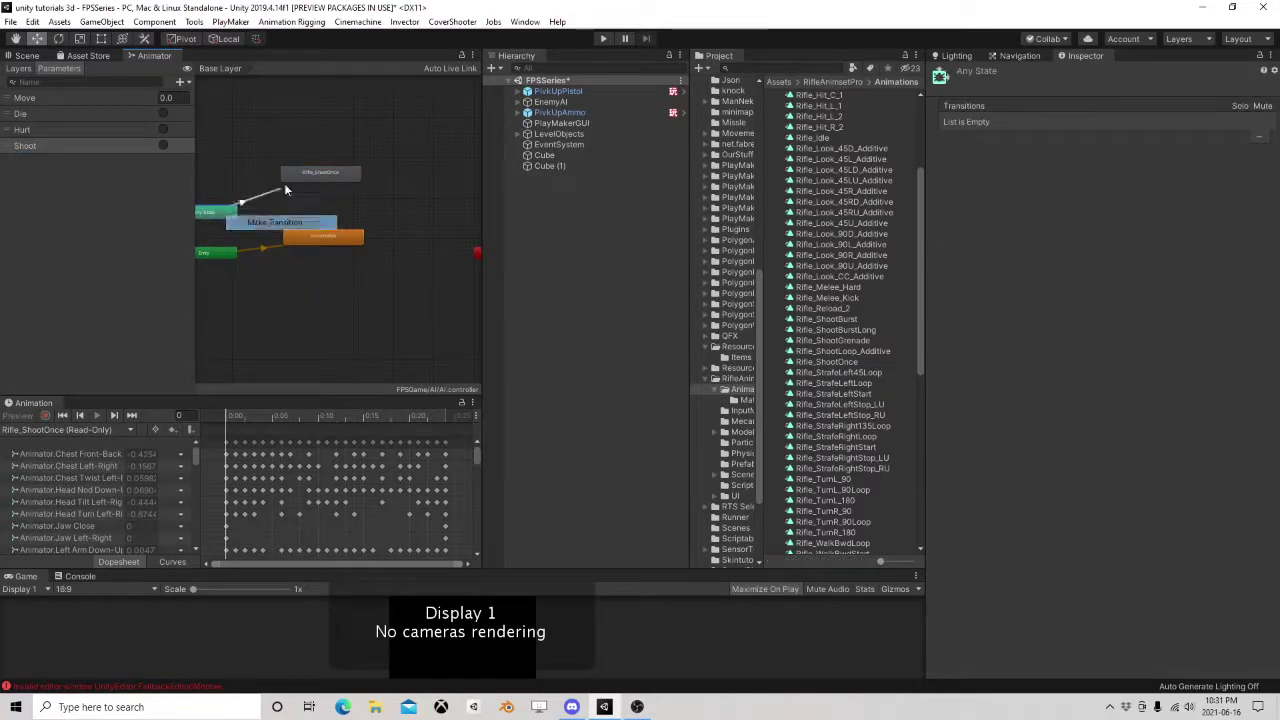
click(296, 174)
click(280, 194)
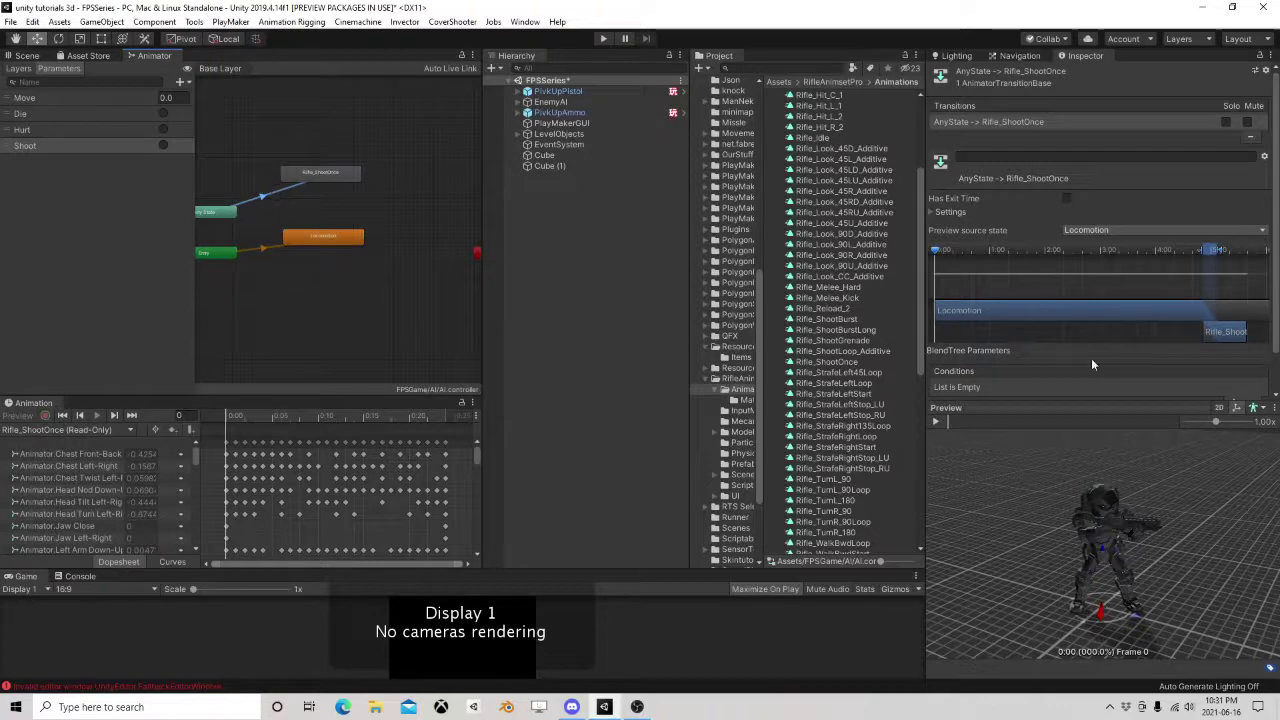
Replace the Any State transition to Rifle_ShootOnce with a transition from Locomotion to Rifle_ShootOnce.
click(410, 258)
right_click(317, 235)
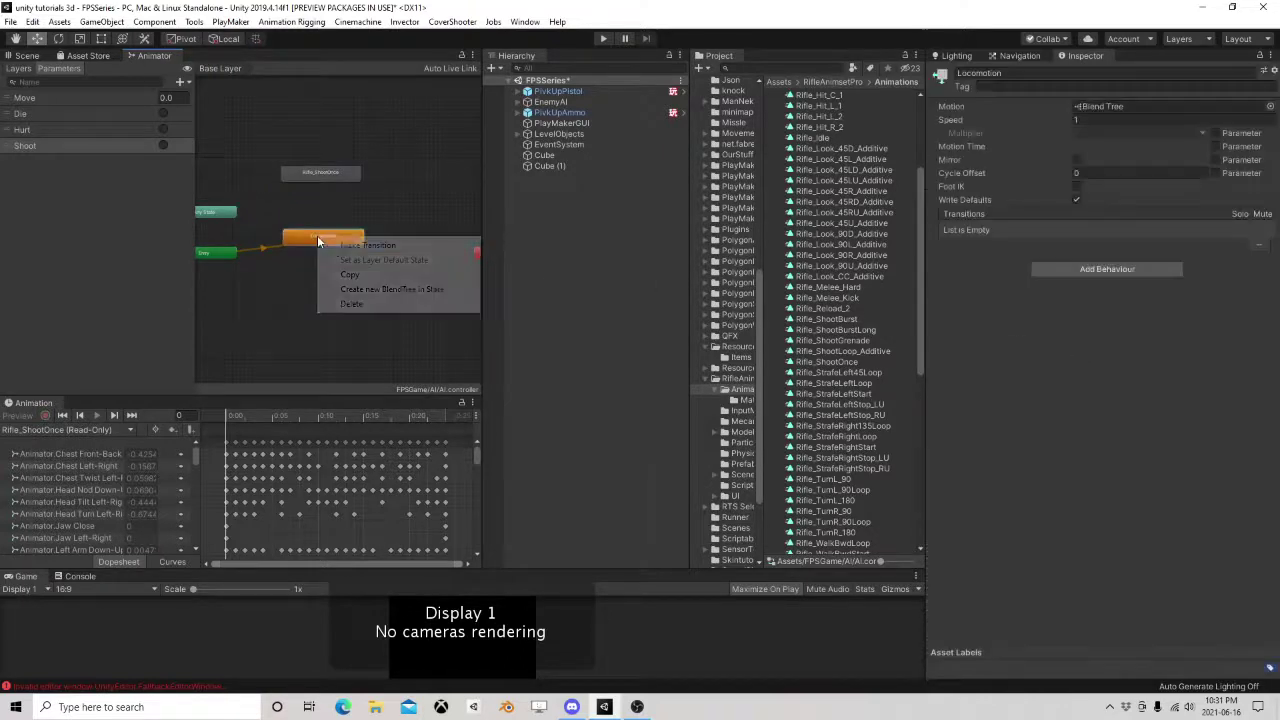
click(340, 245)
click(330, 177)
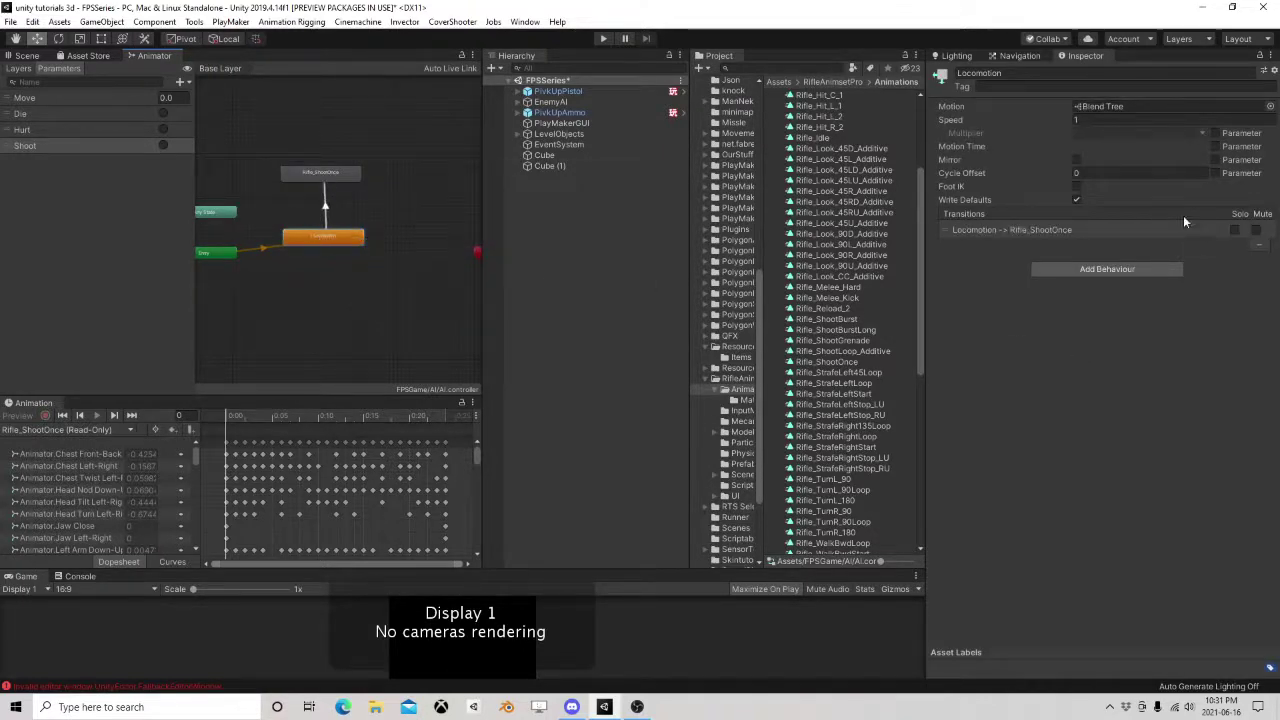
Give the Locomotion to Rifle_ShootOnce transition a Shoot condition, turn off Has Exit Time and set its transition duration to 0.
click(324, 200)
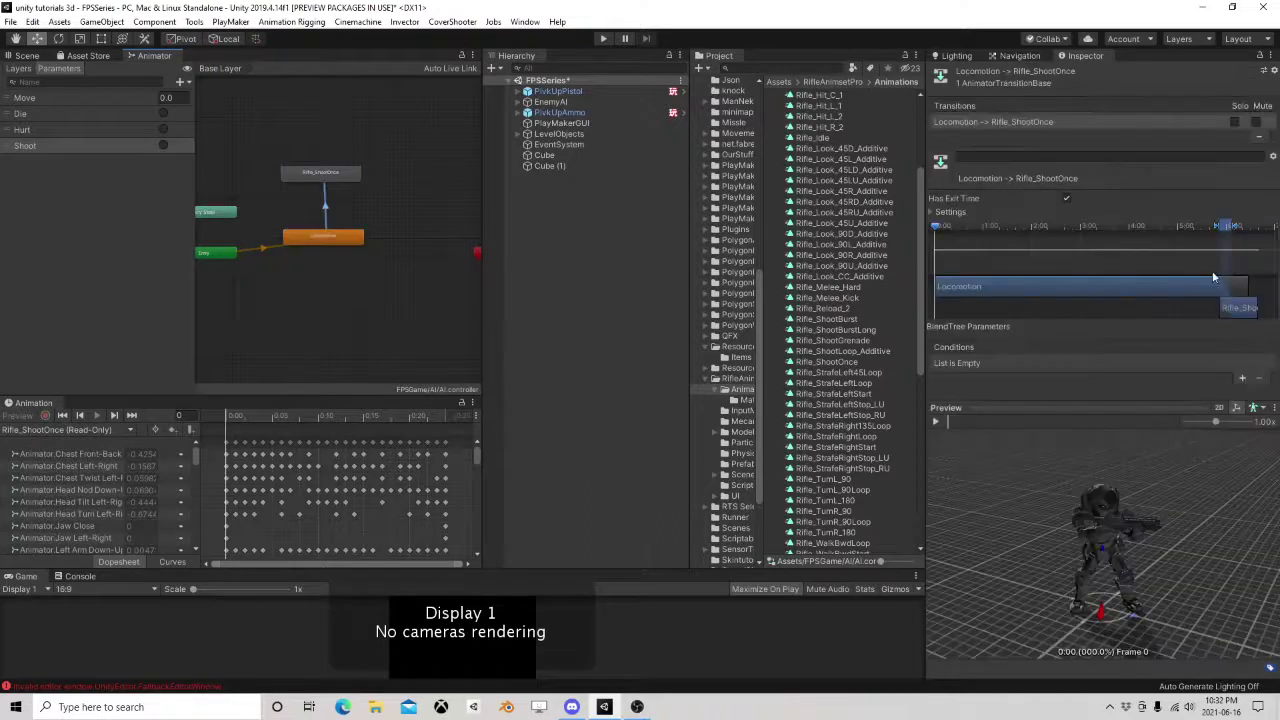
click(1241, 378)
click(1008, 364)
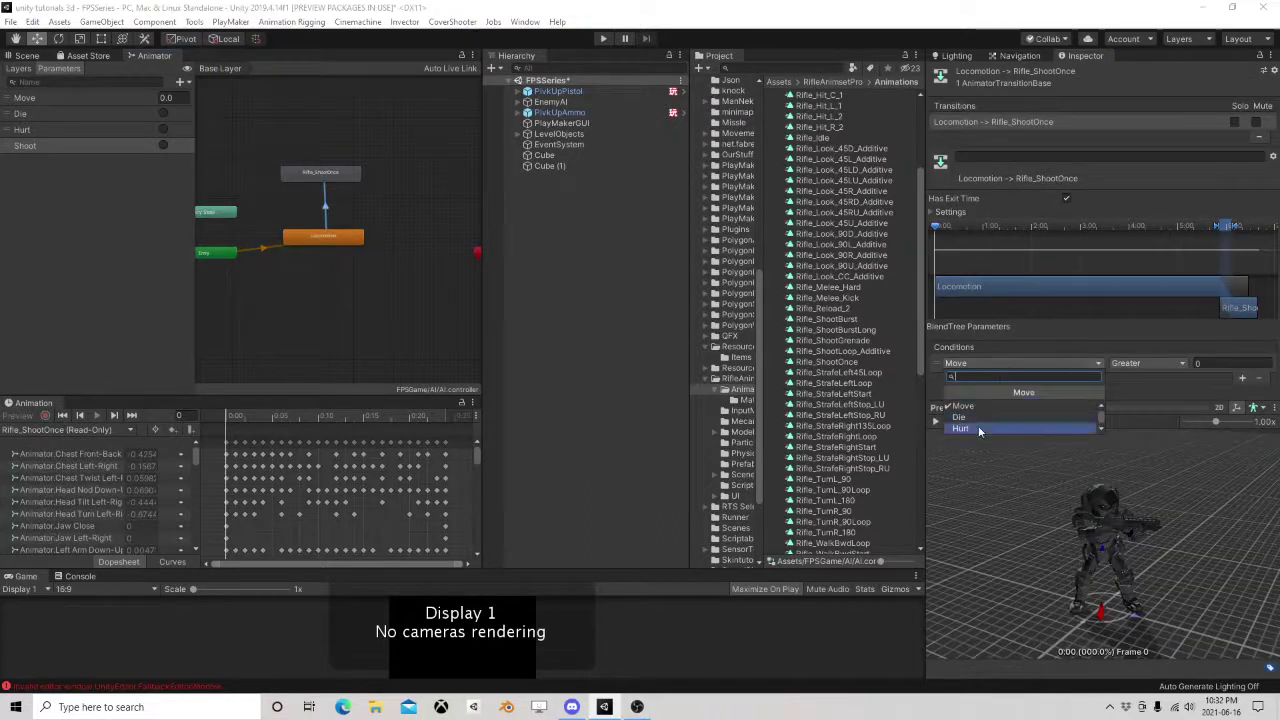
scroll(983, 420, down, 1)
click(962, 428)
click(1066, 198)
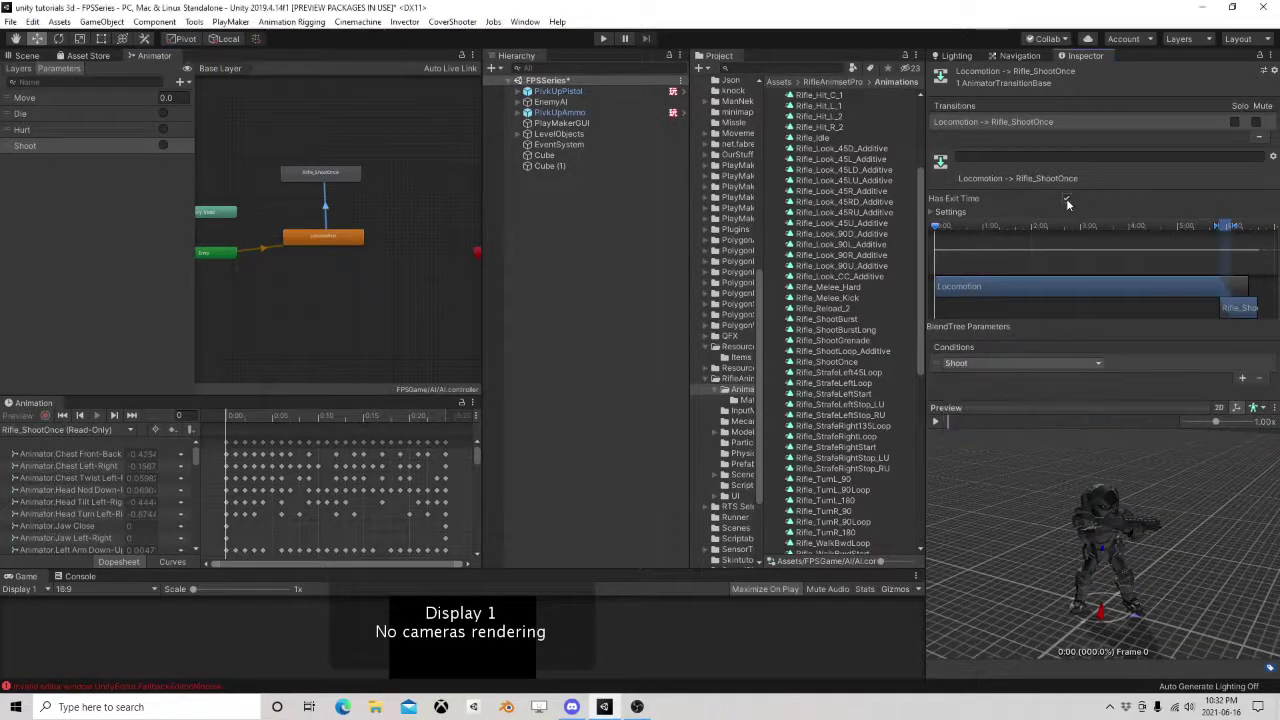
click(932, 211)
text(0)
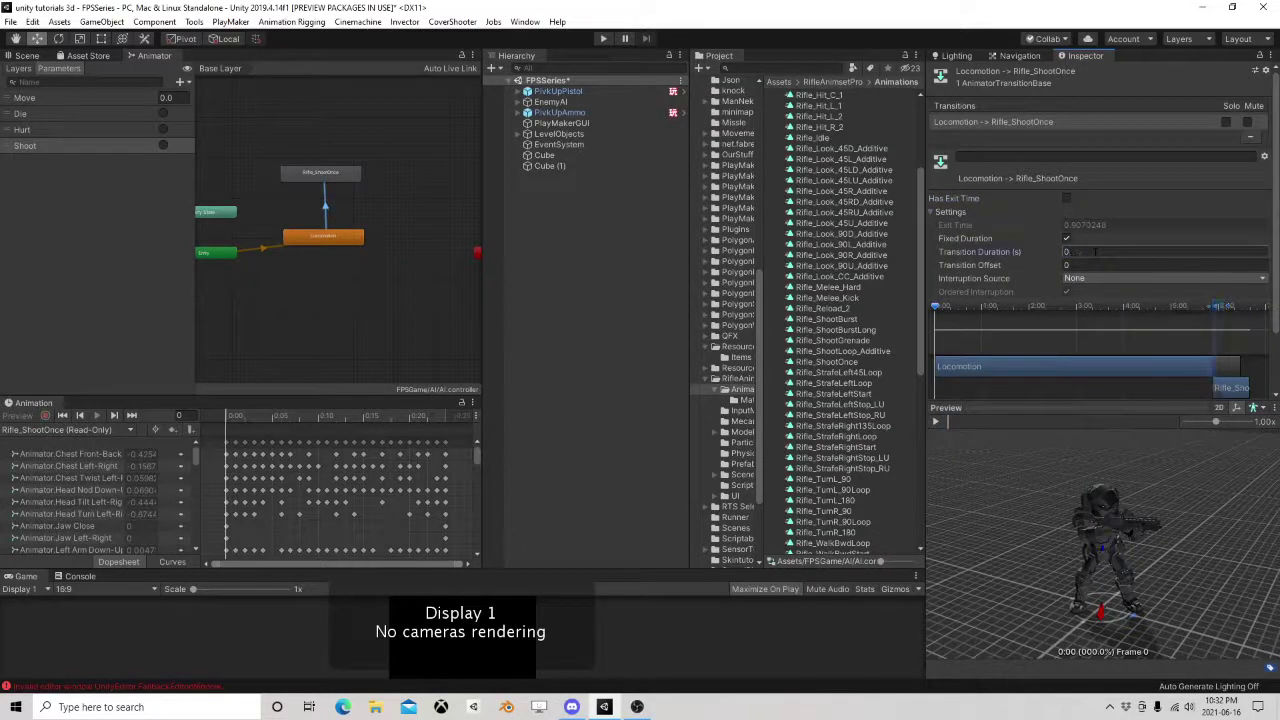
Create a return transition from Rifle_ShootOnce to Locomotion.
click(331, 178)
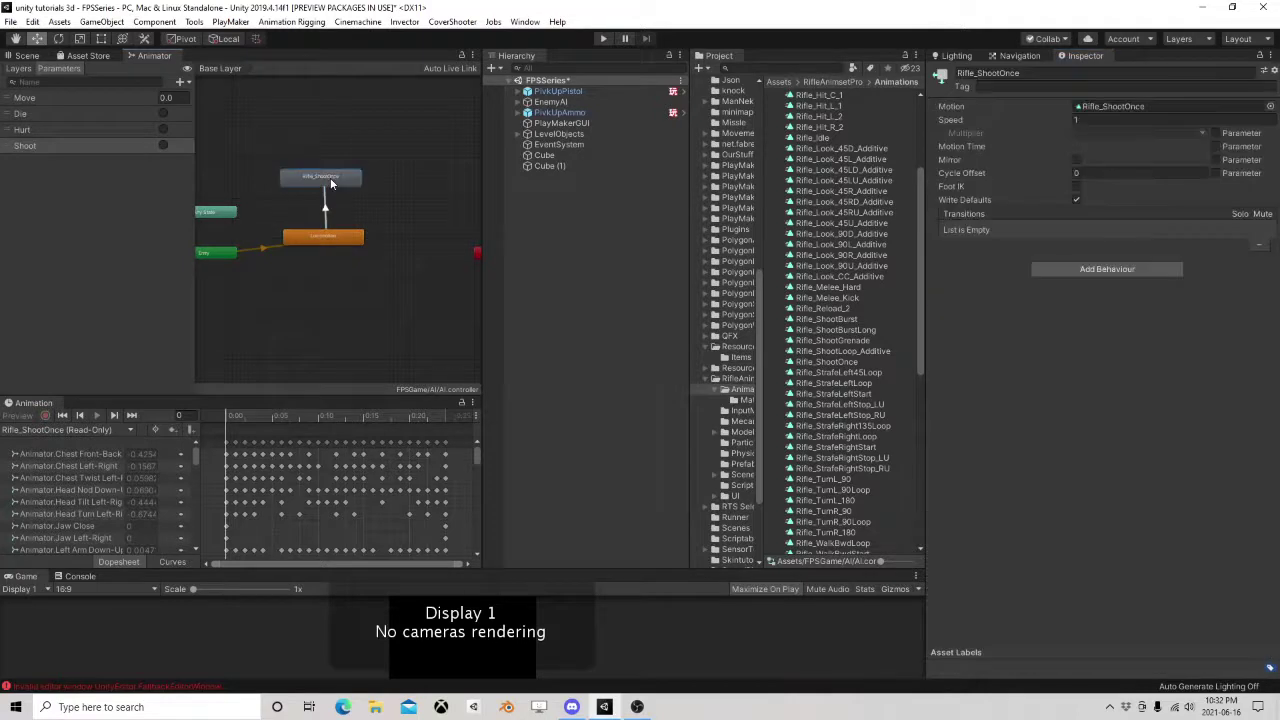
right_click(331, 178)
click(370, 188)
click(309, 242)
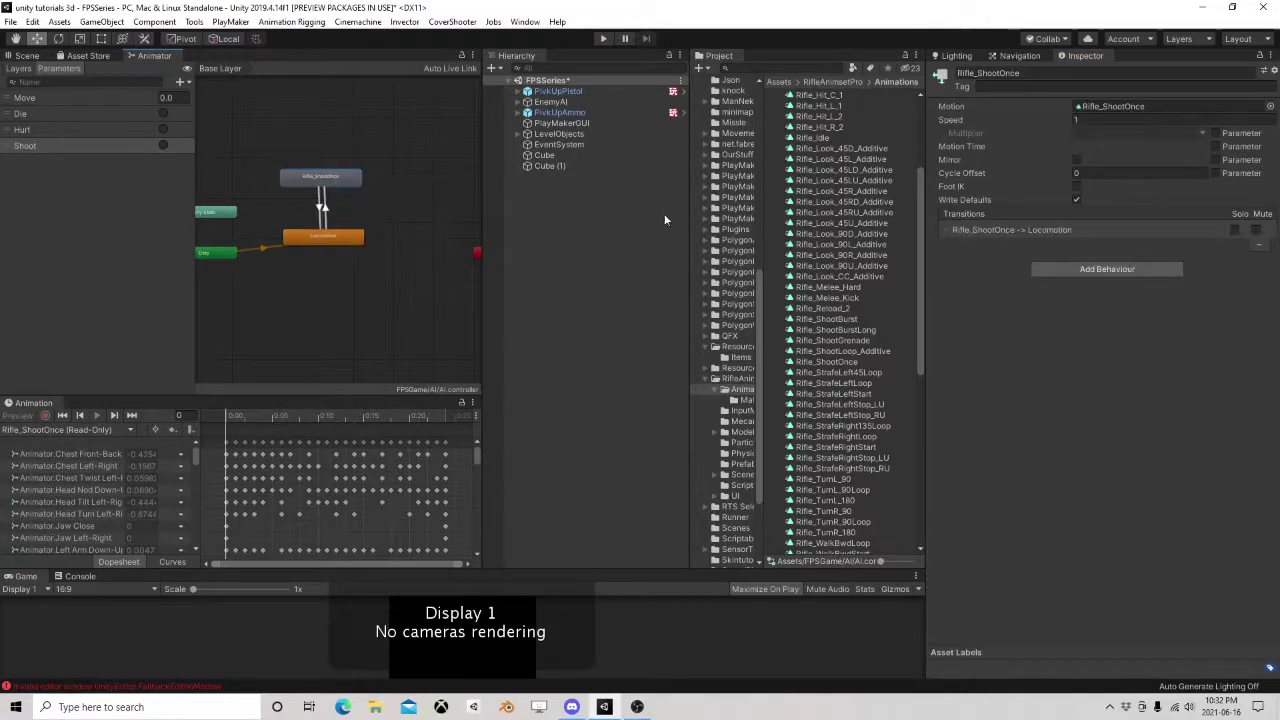
Find the Rifle_Death_3 clip in RifleAnimsetPro_Additionals and add it to the Base Layer as a state beside Rifle_ShootOnce.
scroll(825, 290, down, 1)
scroll(818, 290, up, 5)
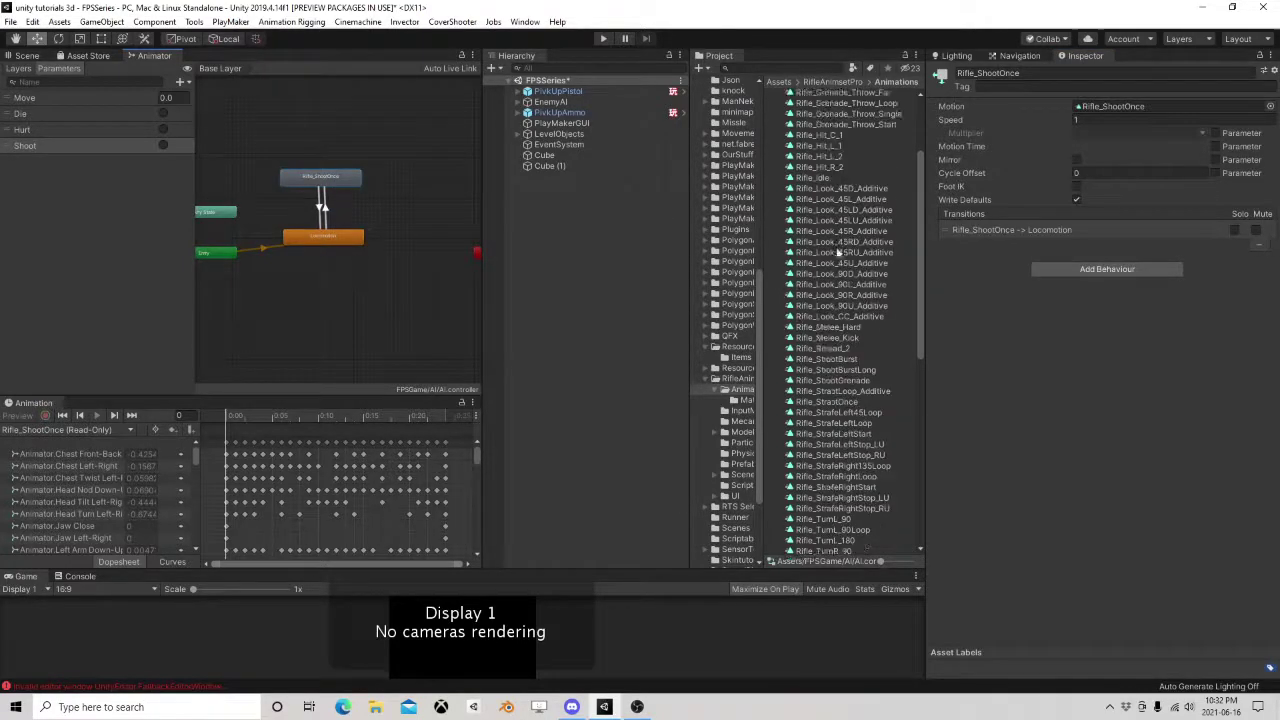
click(768, 117)
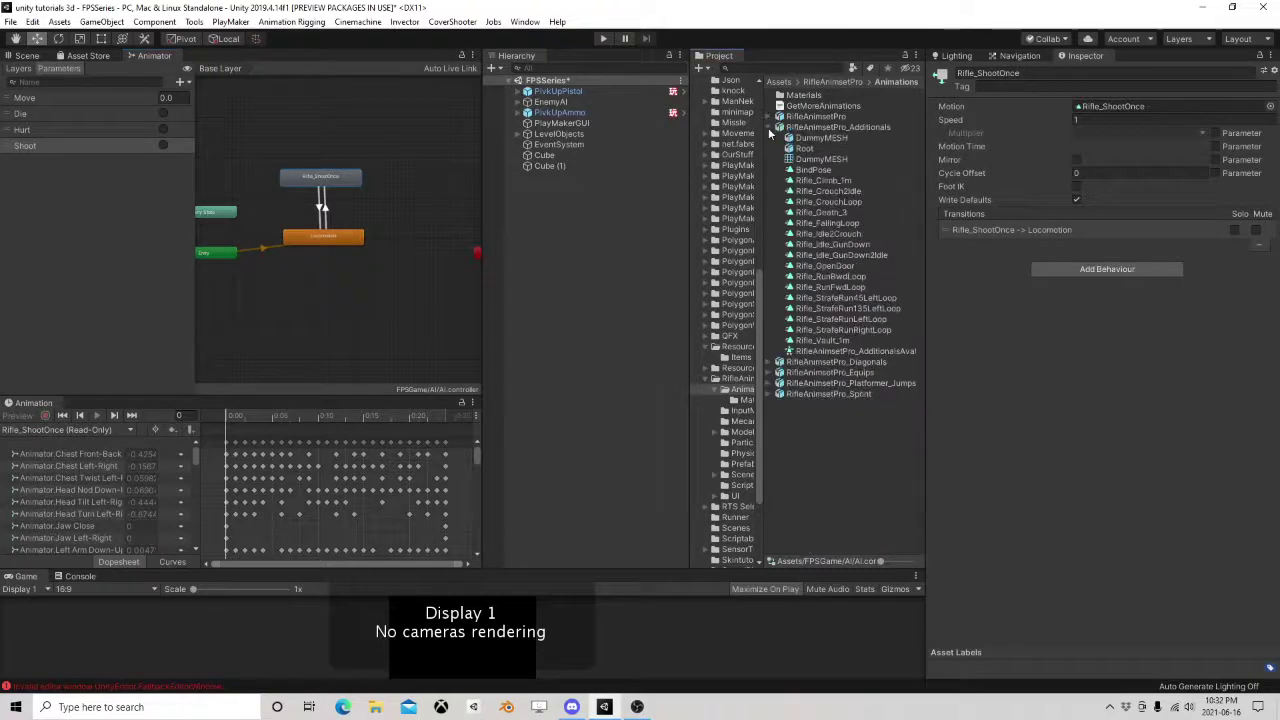
click(768, 127)
click(768, 137)
click(768, 137)
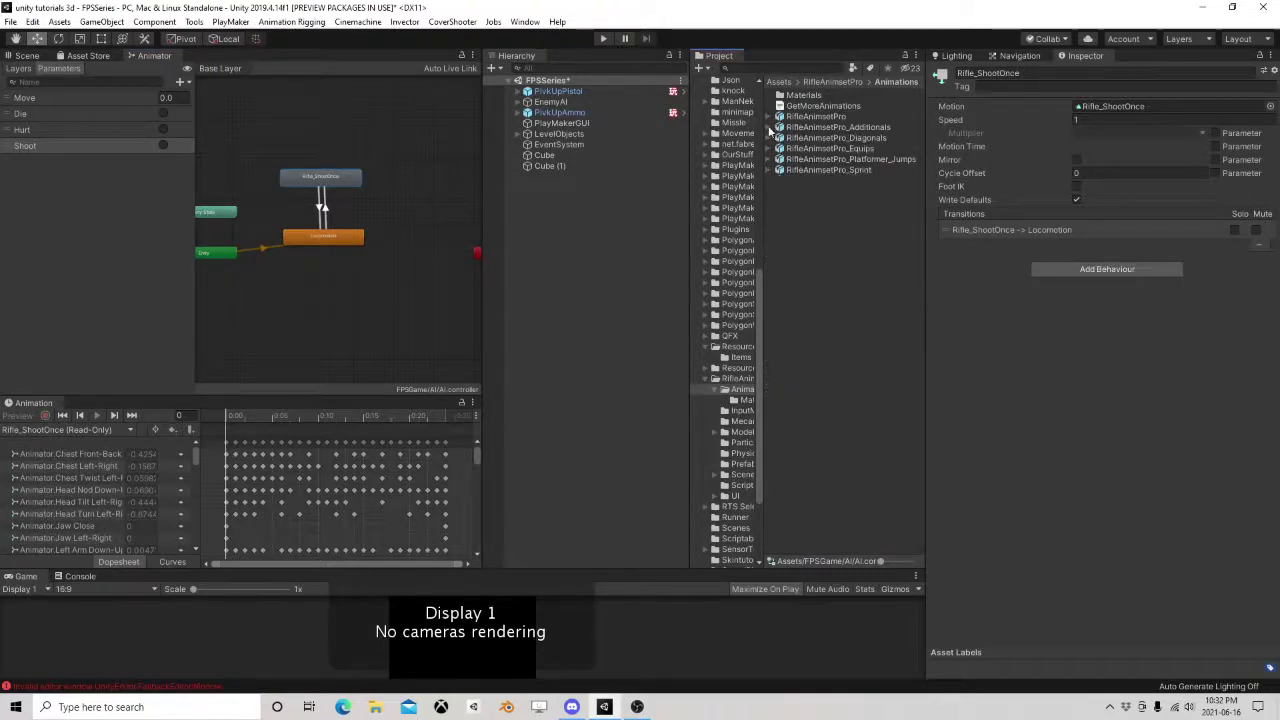
click(768, 127)
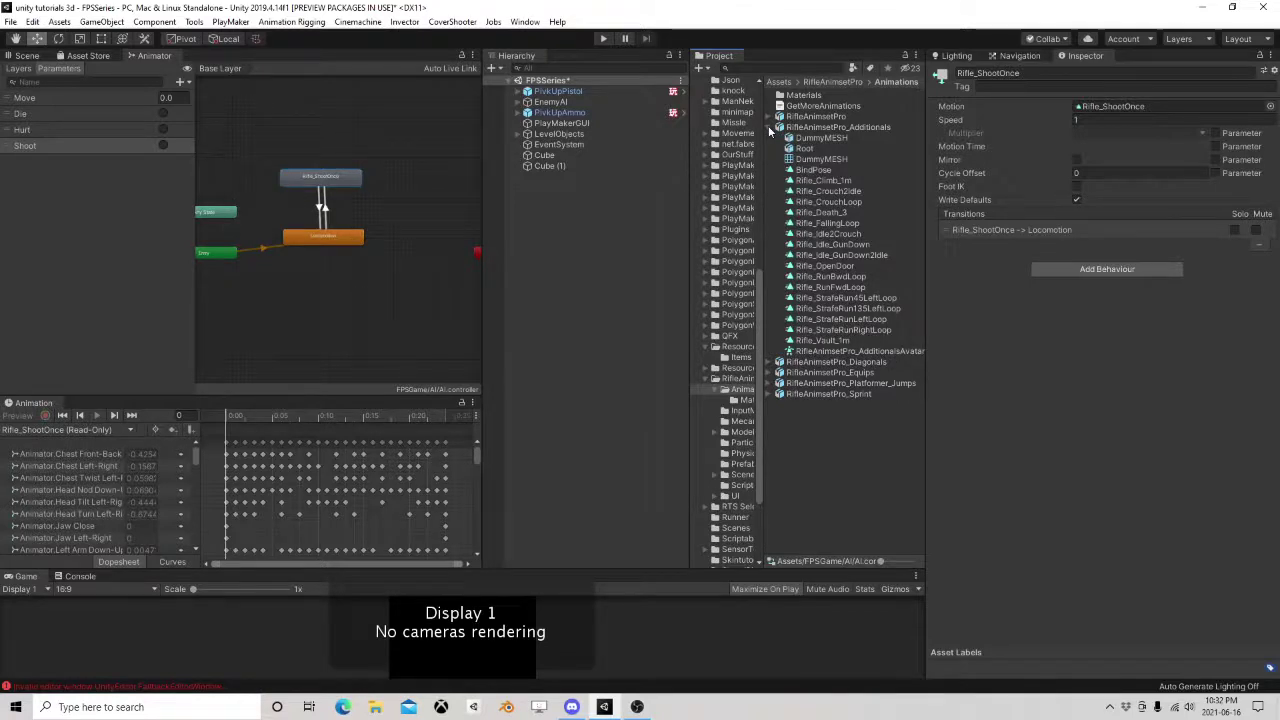
drag(820, 212, 406, 170)
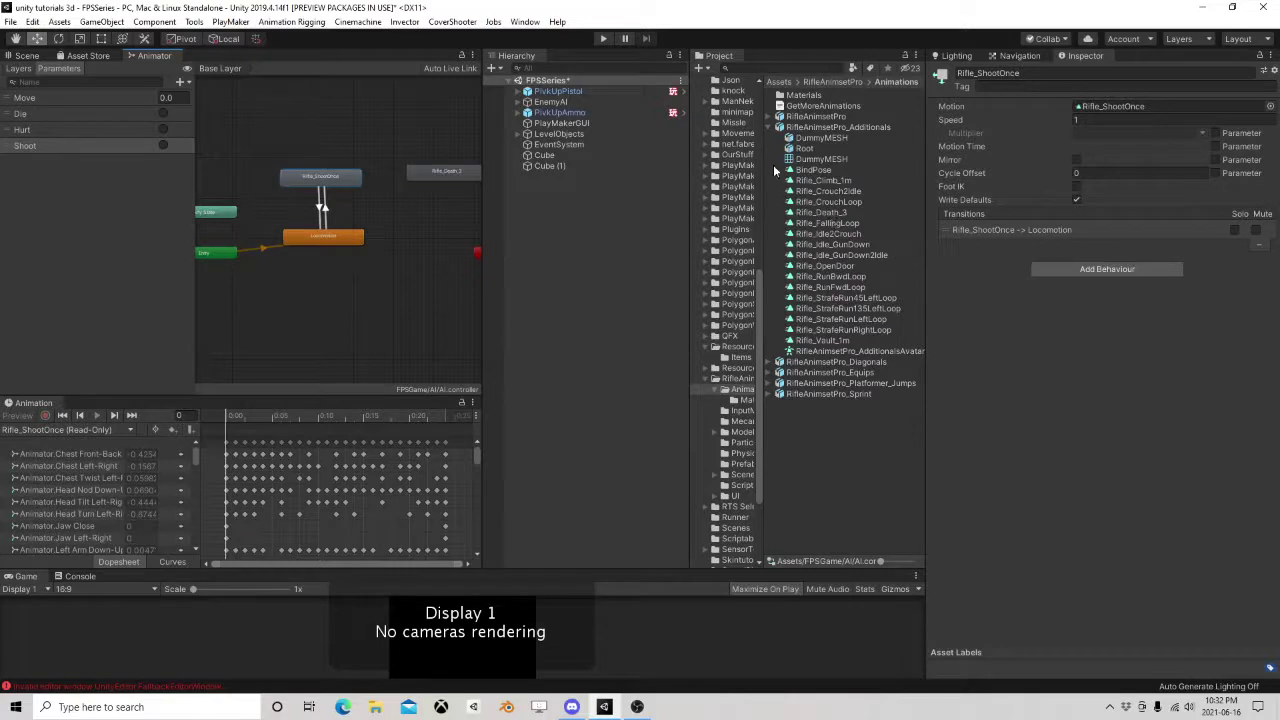
Preview the Rifle_Hit_C_1 clip from RifleAnimsetPro and add it to the Base Layer as a state above Rifle_Death_3.
click(769, 117)
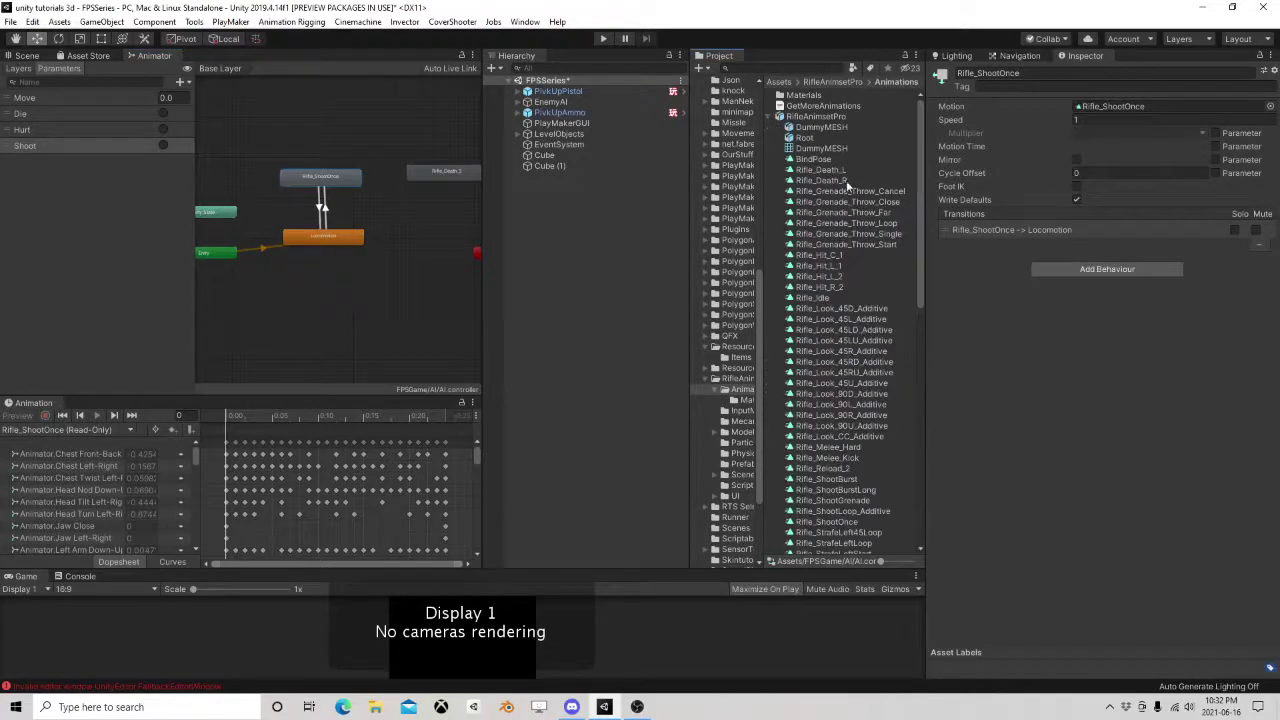
scroll(832, 286, down, 4)
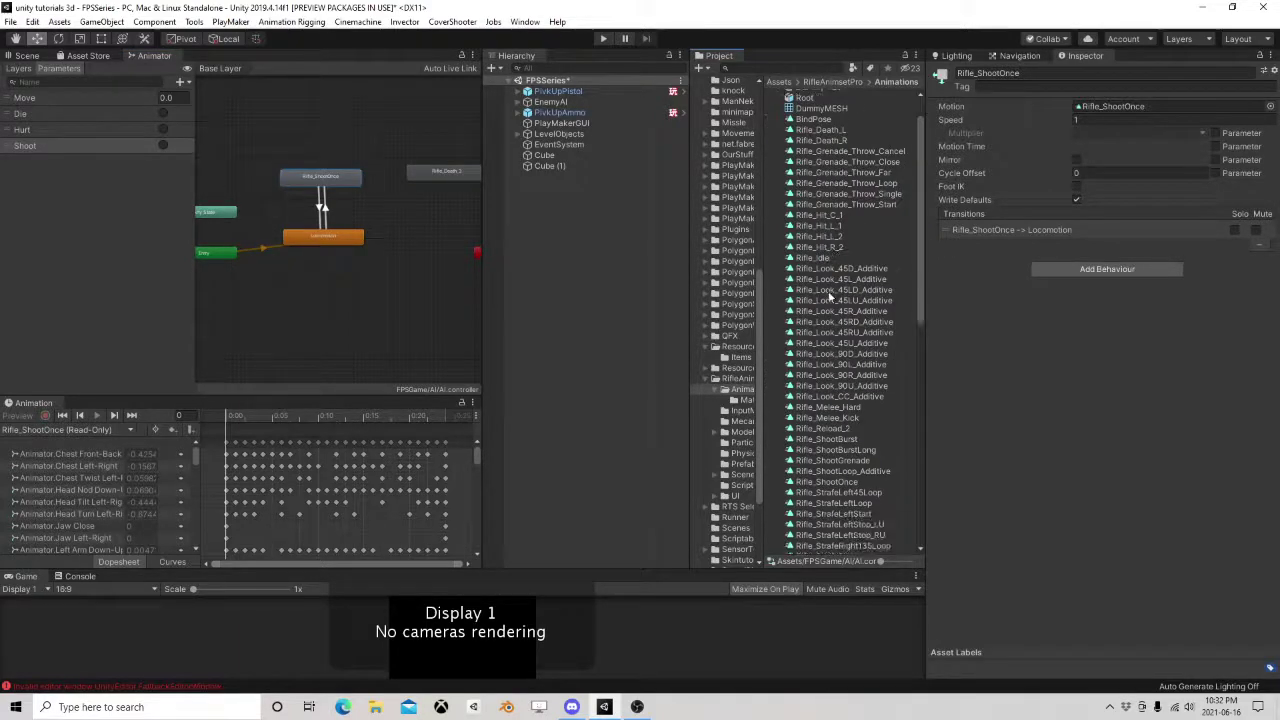
scroll(828, 297, down, 4)
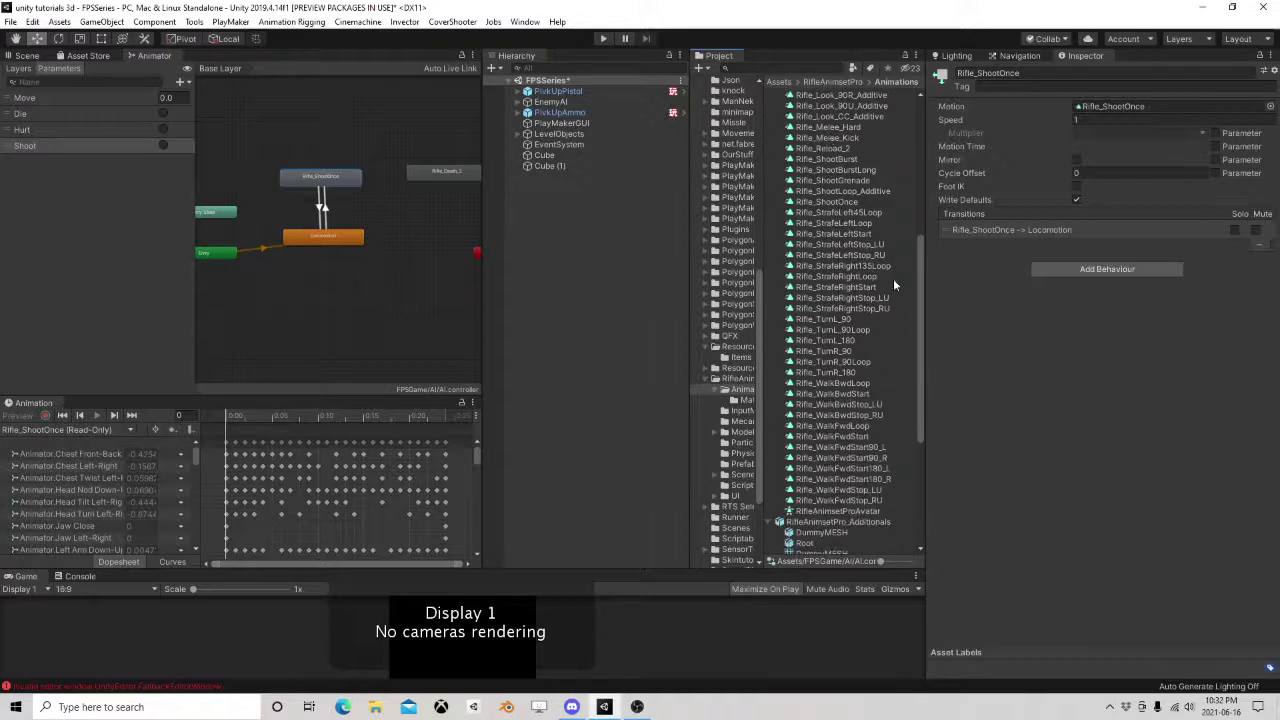
scroll(893, 282, up, 8)
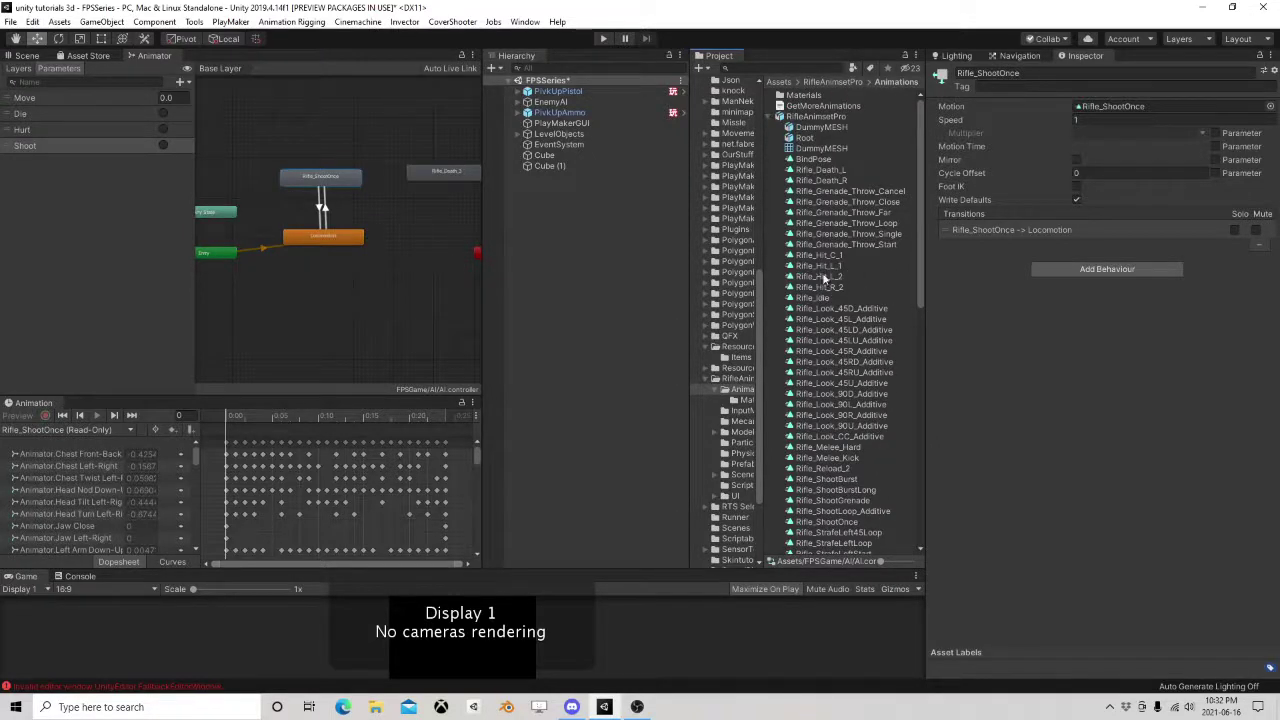
click(816, 255)
click(937, 421)
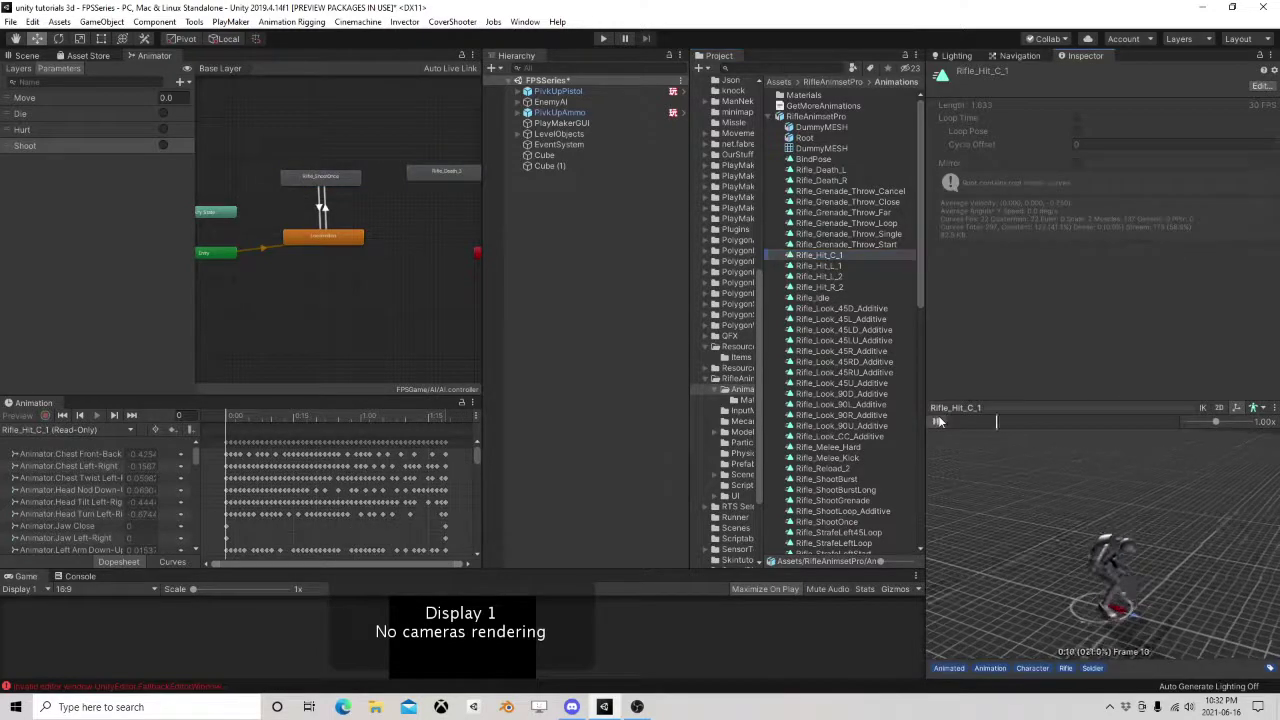
click(831, 256)
drag(831, 256, 411, 146)
click(400, 175)
right_click(343, 237)
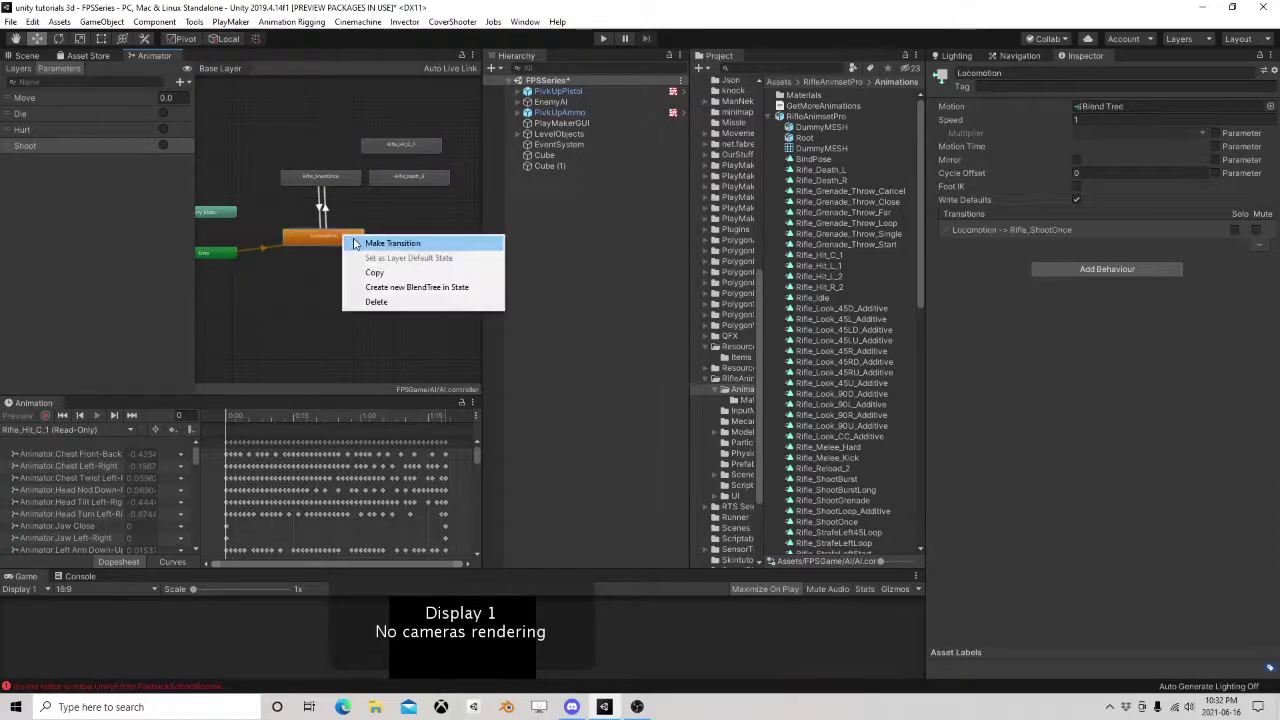
click(370, 245)
click(260, 198)
Create a transition from Any State to Rifle_Hit_C_1 and another from Rifle_Hit_C_1 to Locomotion.
right_click(226, 213)
click(228, 216)
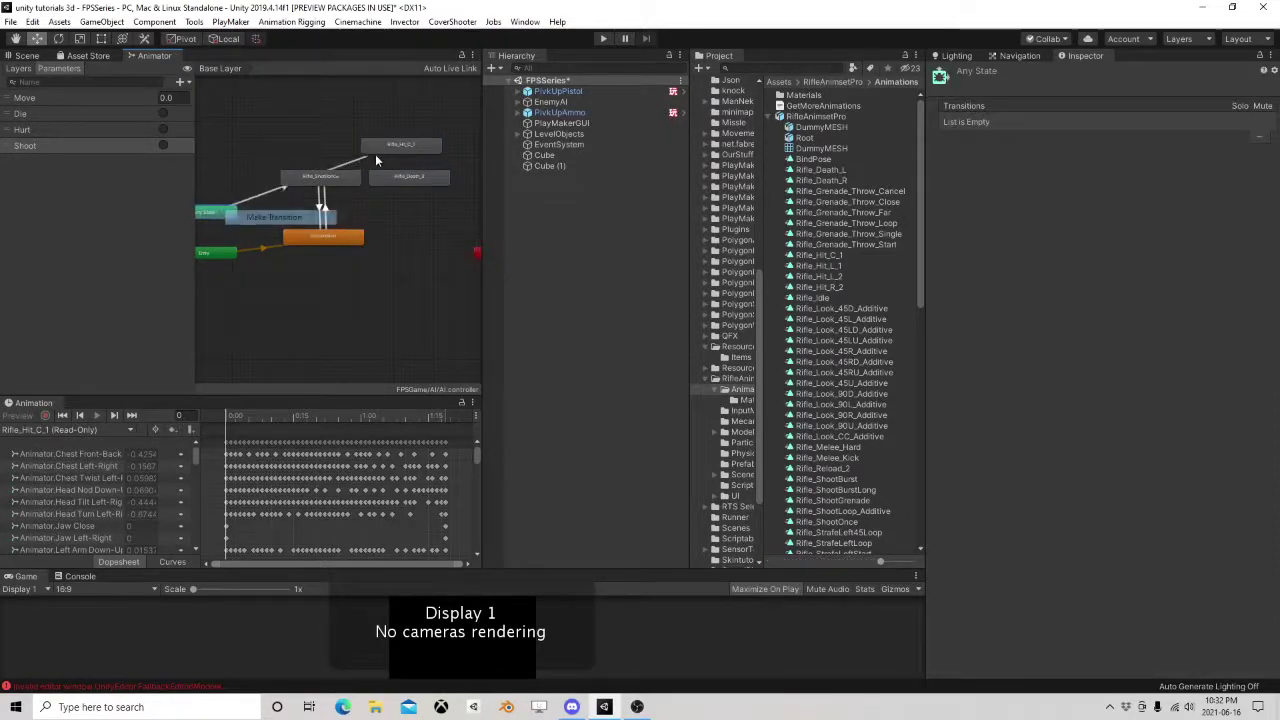
click(394, 147)
right_click(399, 153)
click(439, 159)
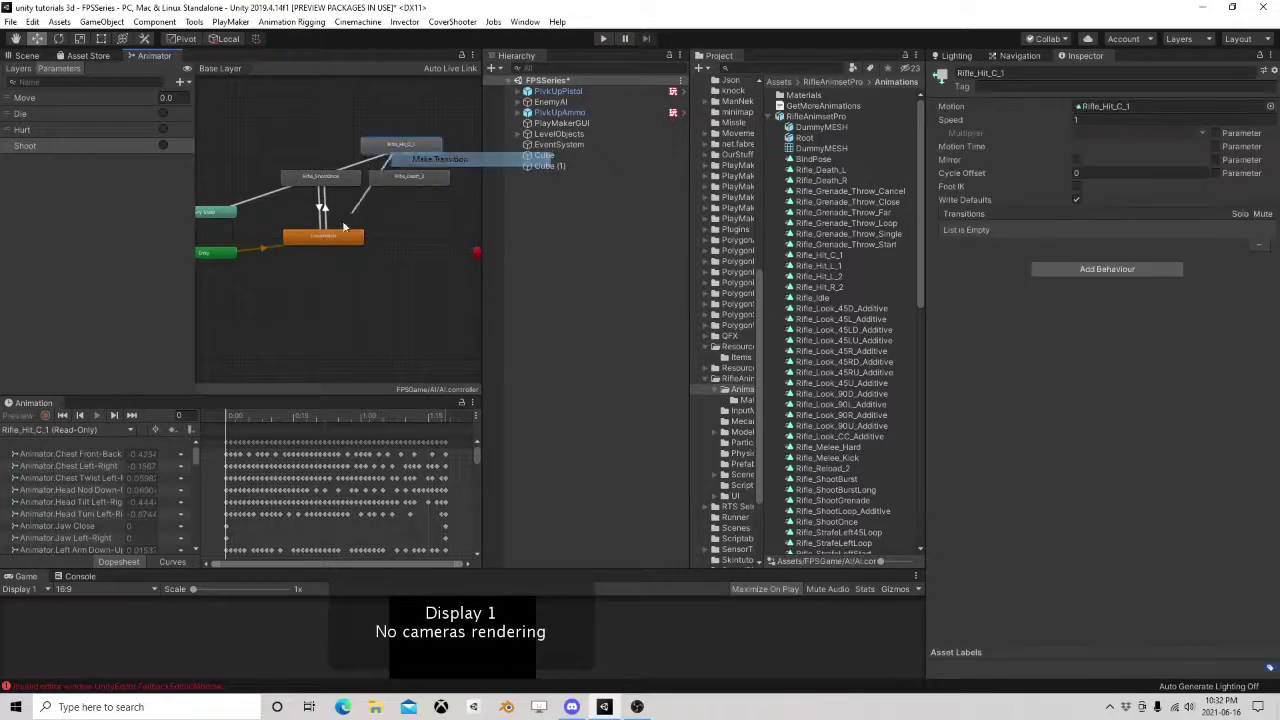
click(308, 238)
Give the Any State to Rifle_Hit_C_1 transition a Hurt condition and a transition duration of 0.
click(270, 202)
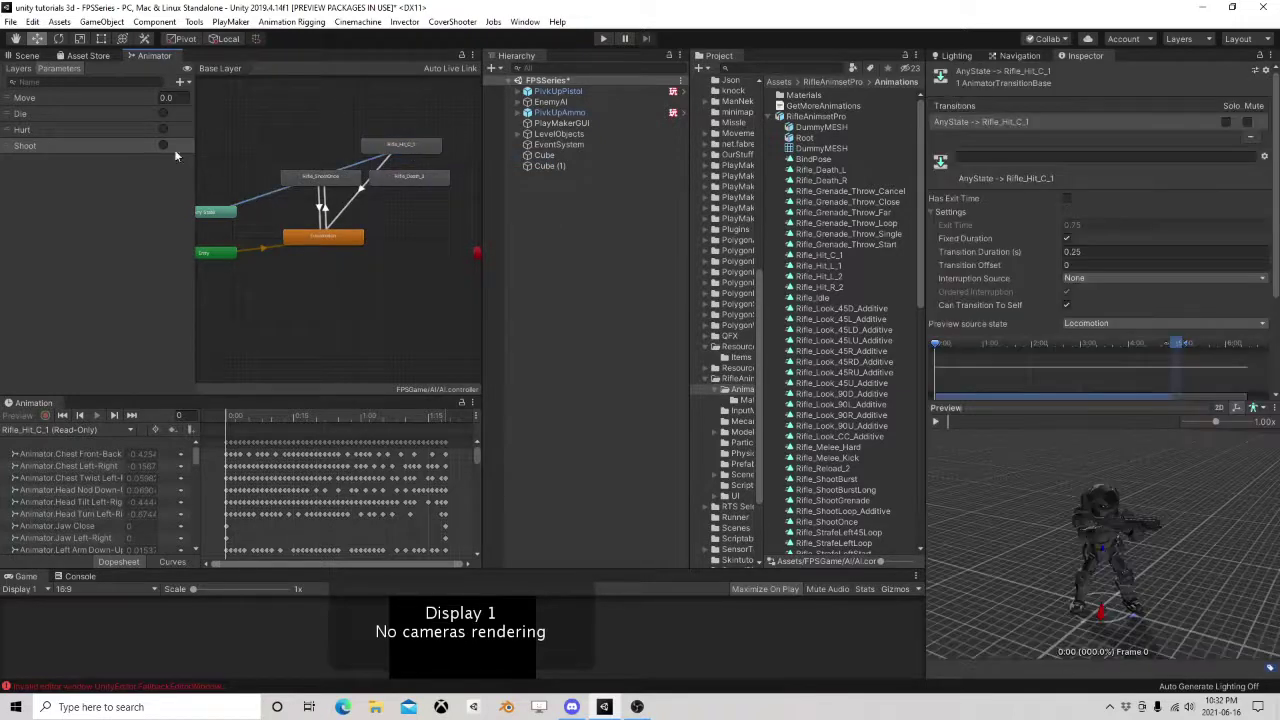
scroll(1062, 233, down, 3)
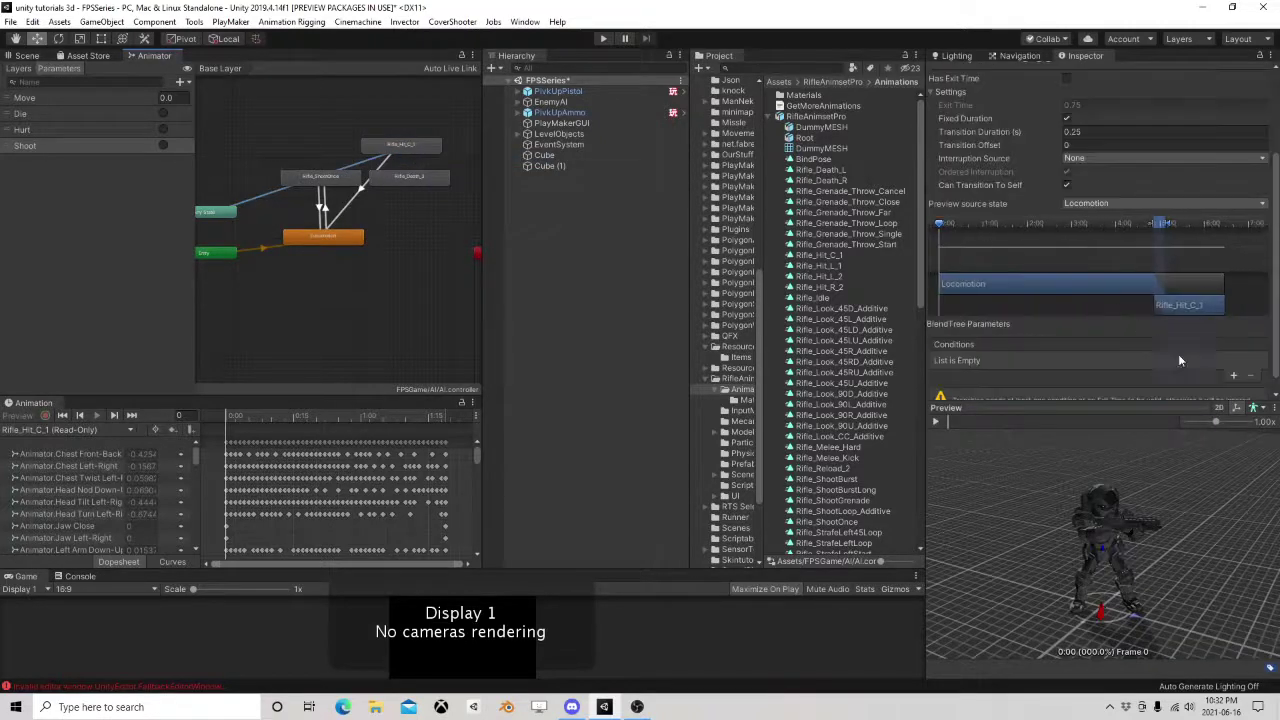
click(1233, 372)
click(1029, 371)
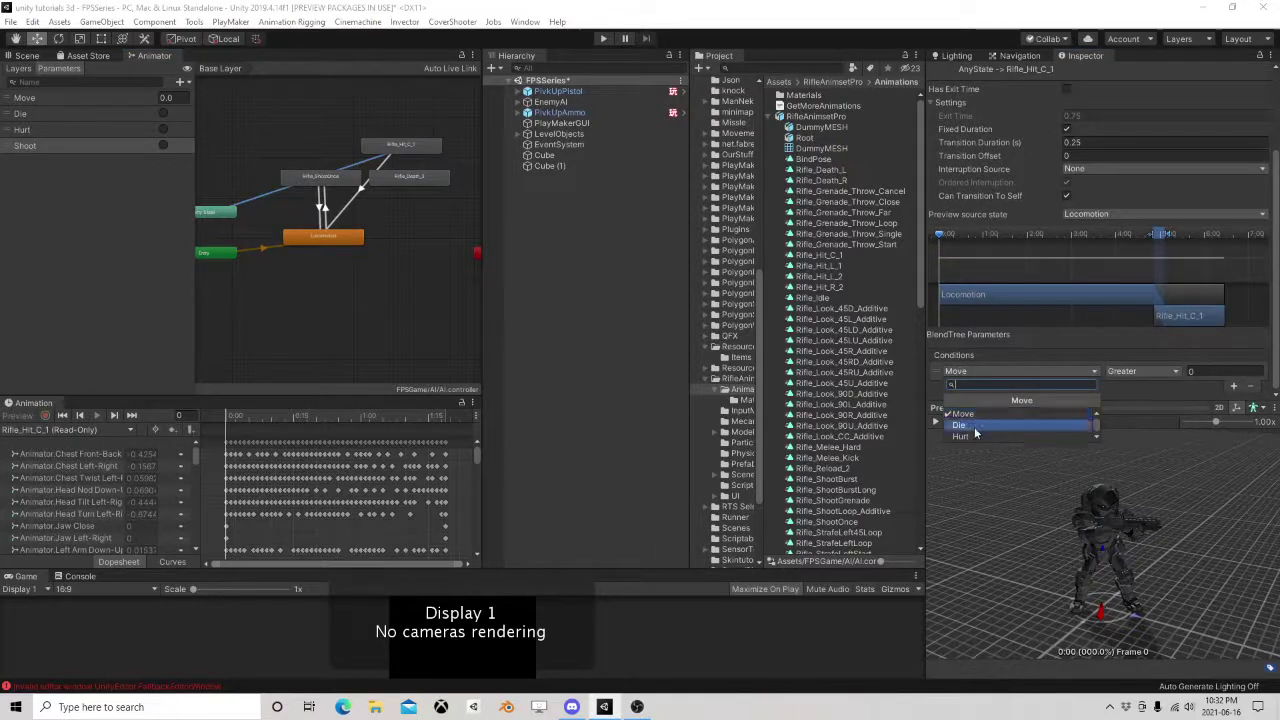
click(990, 430)
click(1070, 142)
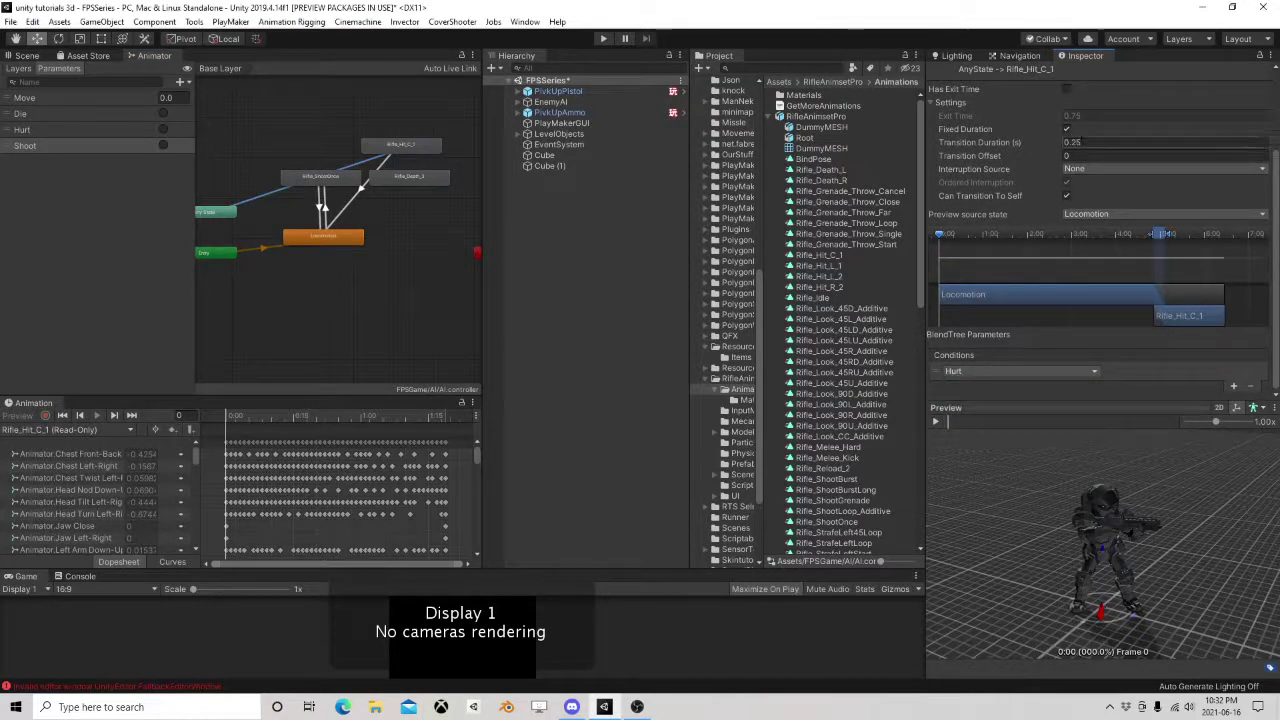
text(0)
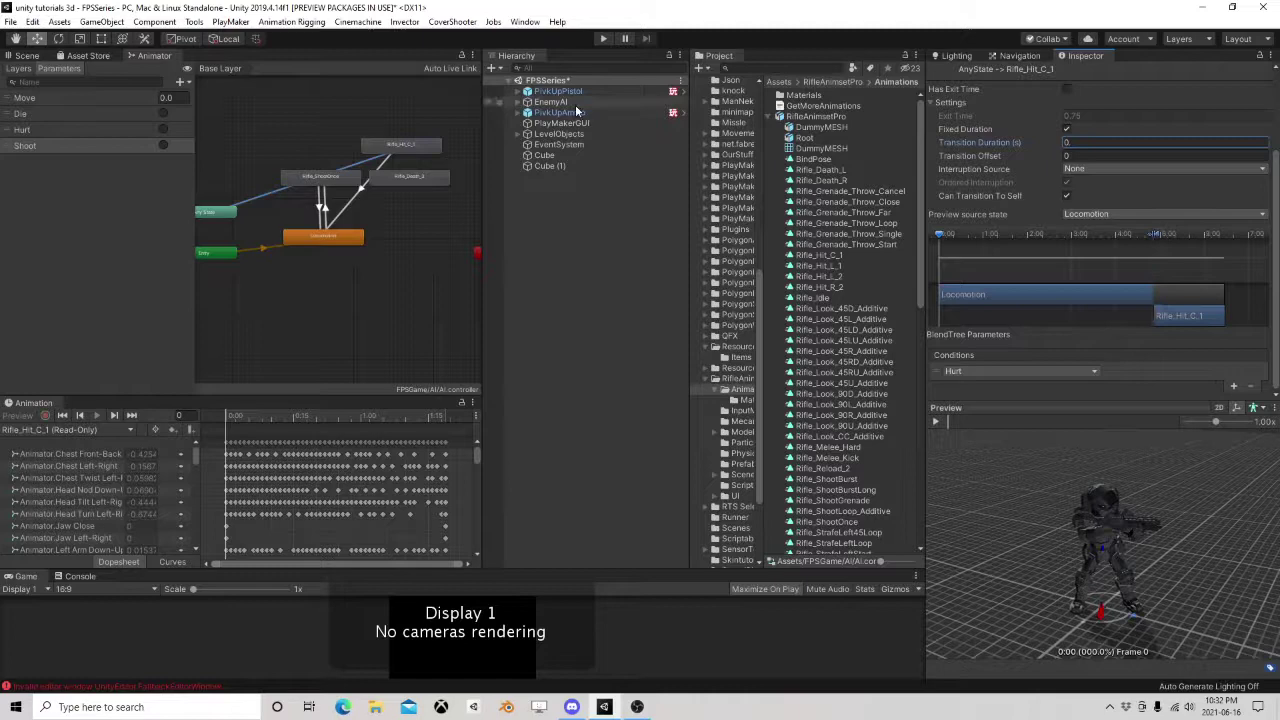
Create a transition from Any State to Rifle_Death_3.
click(423, 182)
right_click(220, 215)
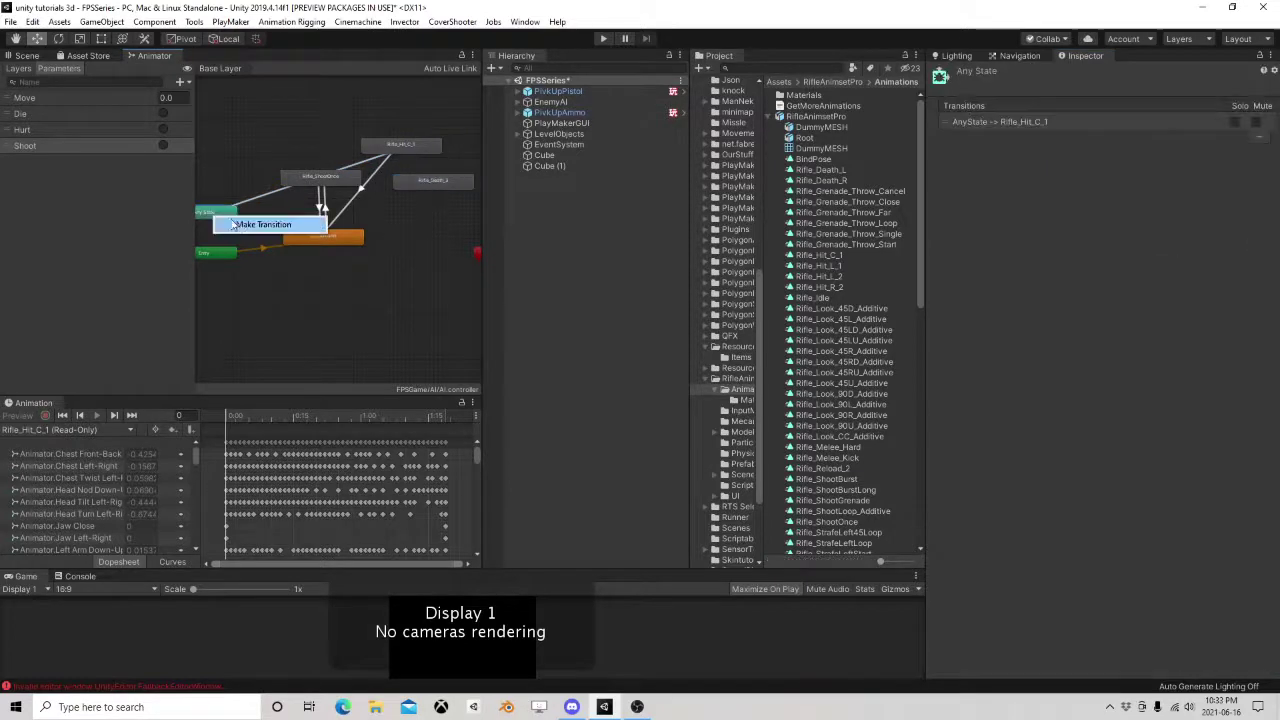
click(255, 222)
click(415, 182)
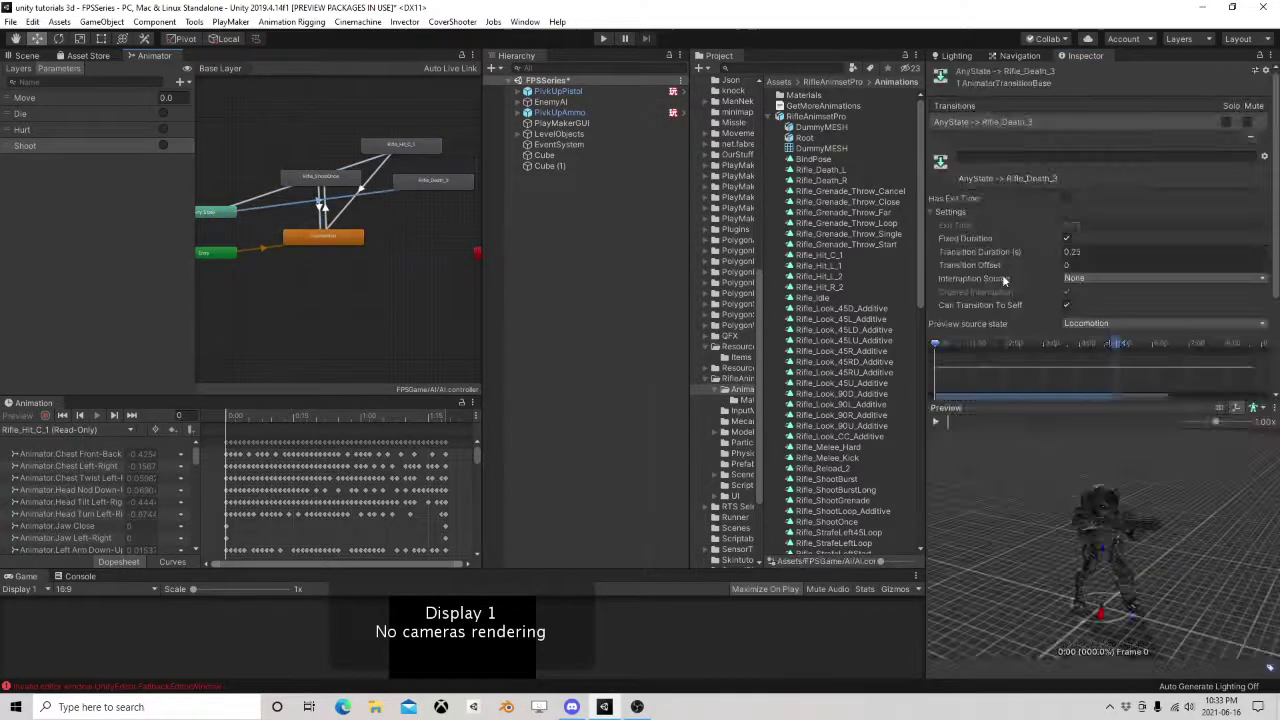
Set the Any State to Rifle_Death_3 transition's duration to 0 and add a Die condition to it.
click(1090, 252)
text(0)
scroll(1113, 206, down, 3)
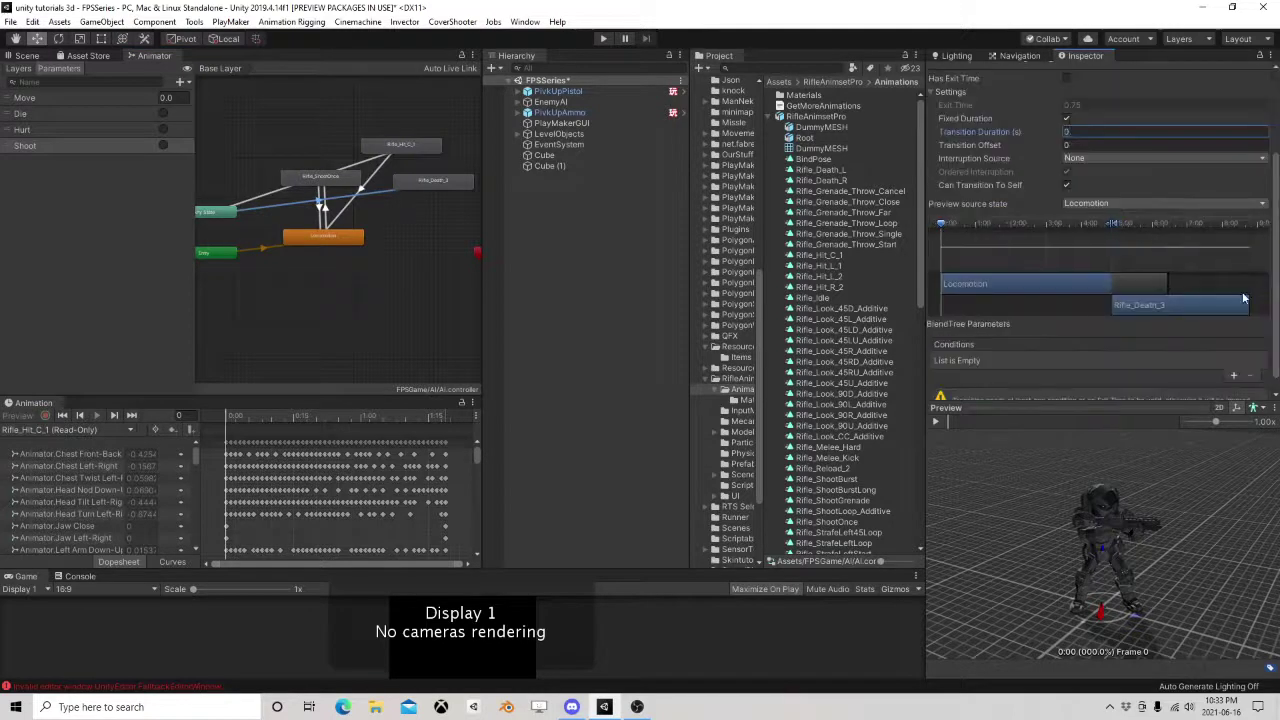
click(1234, 384)
click(1040, 374)
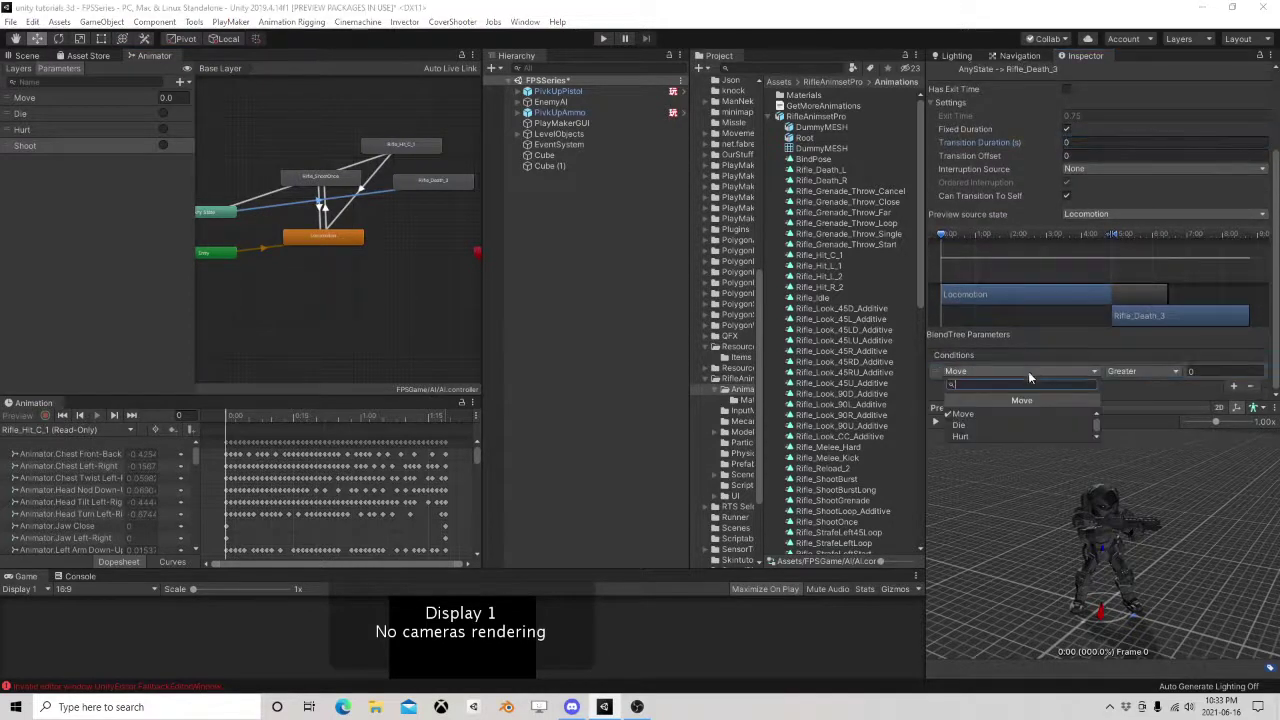
click(988, 416)
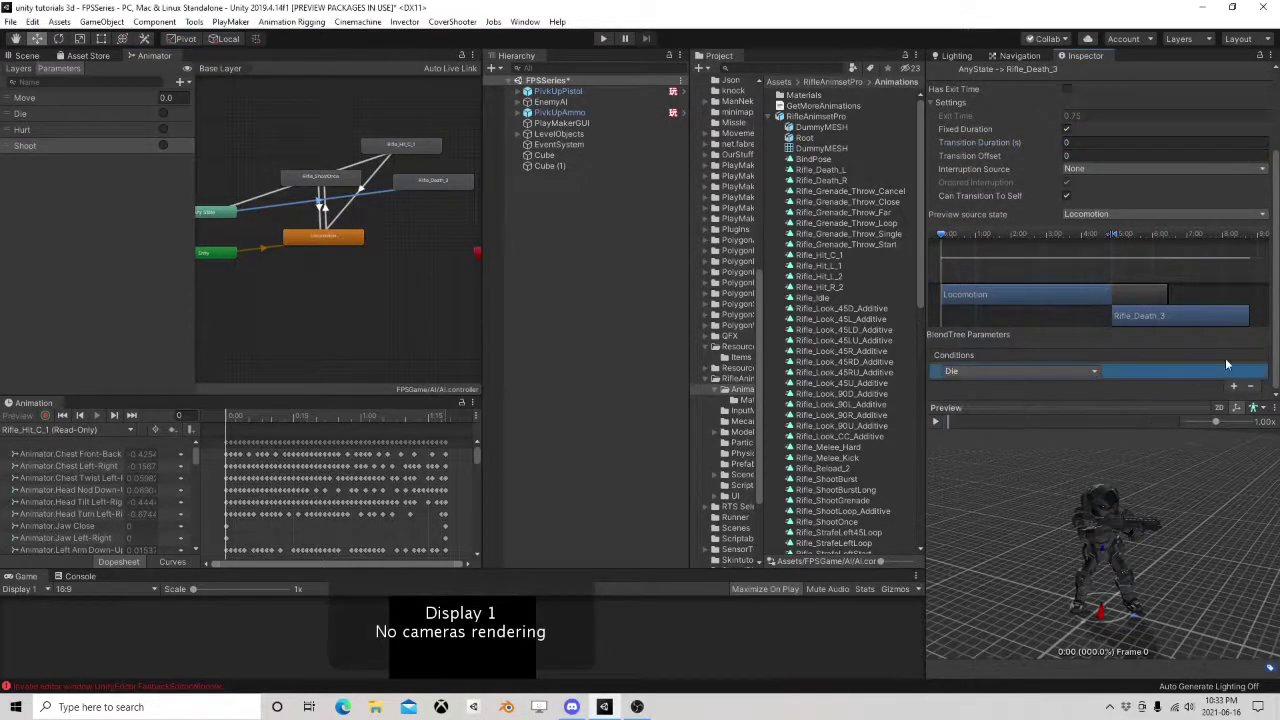
Rearrange the graph with Rifle_Death_3 above Any State, Rifle_Hit_C_1 above Locomotion and Rifle_ShootOnce below Locomotion.
drag(438, 181, 213, 174)
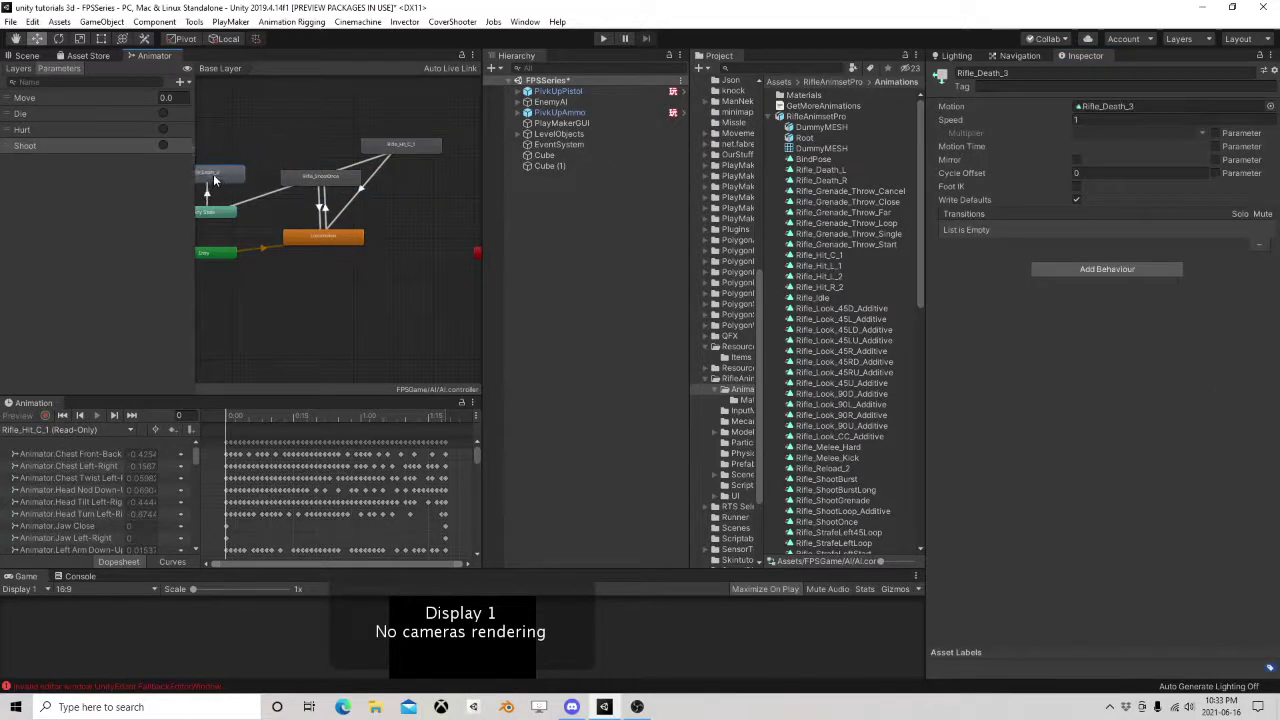
drag(404, 148, 324, 159)
drag(334, 297, 333, 277)
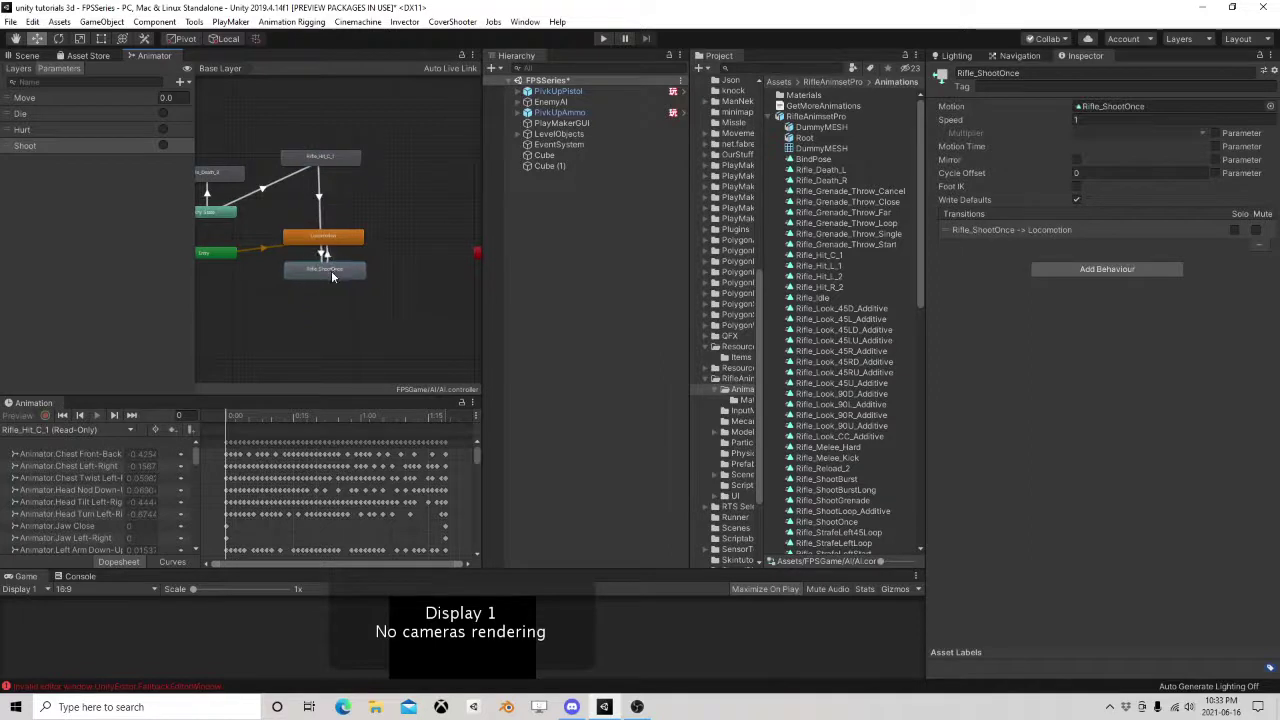
Add a PlayMakerFSM component to EnemyAI and name it Health.
click(32, 56)
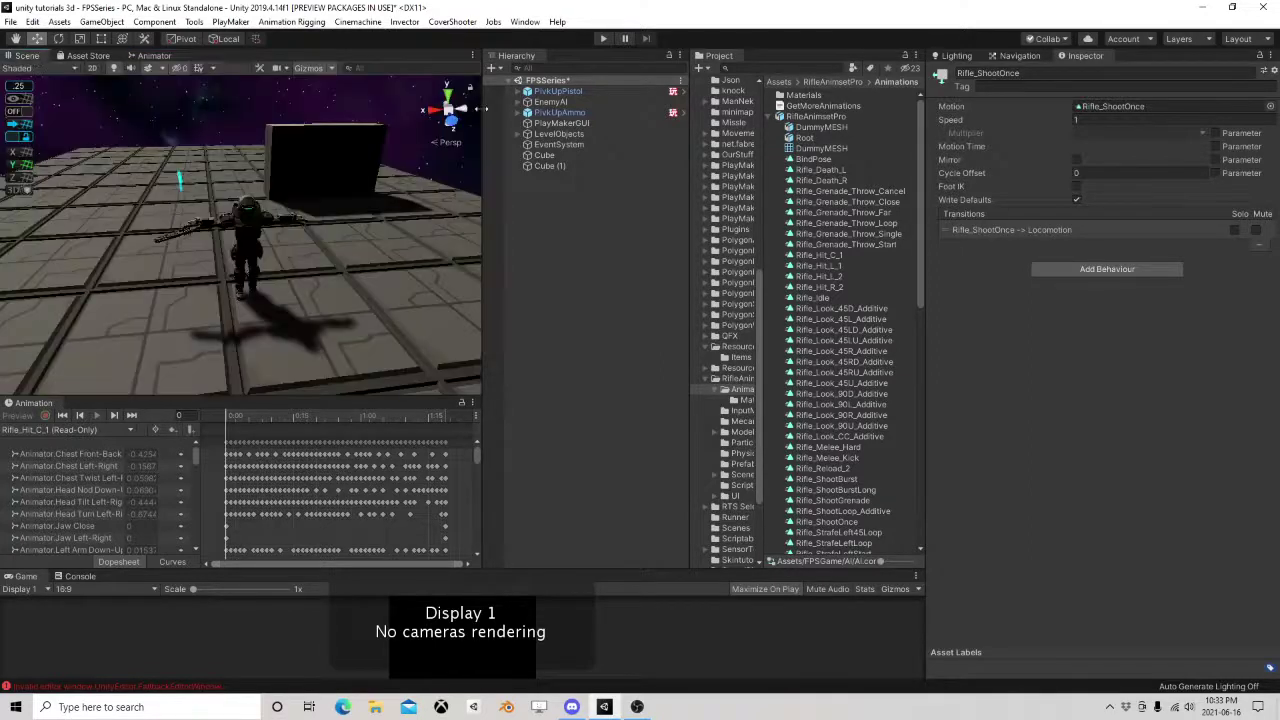
click(550, 102)
scroll(1055, 396, down, 1)
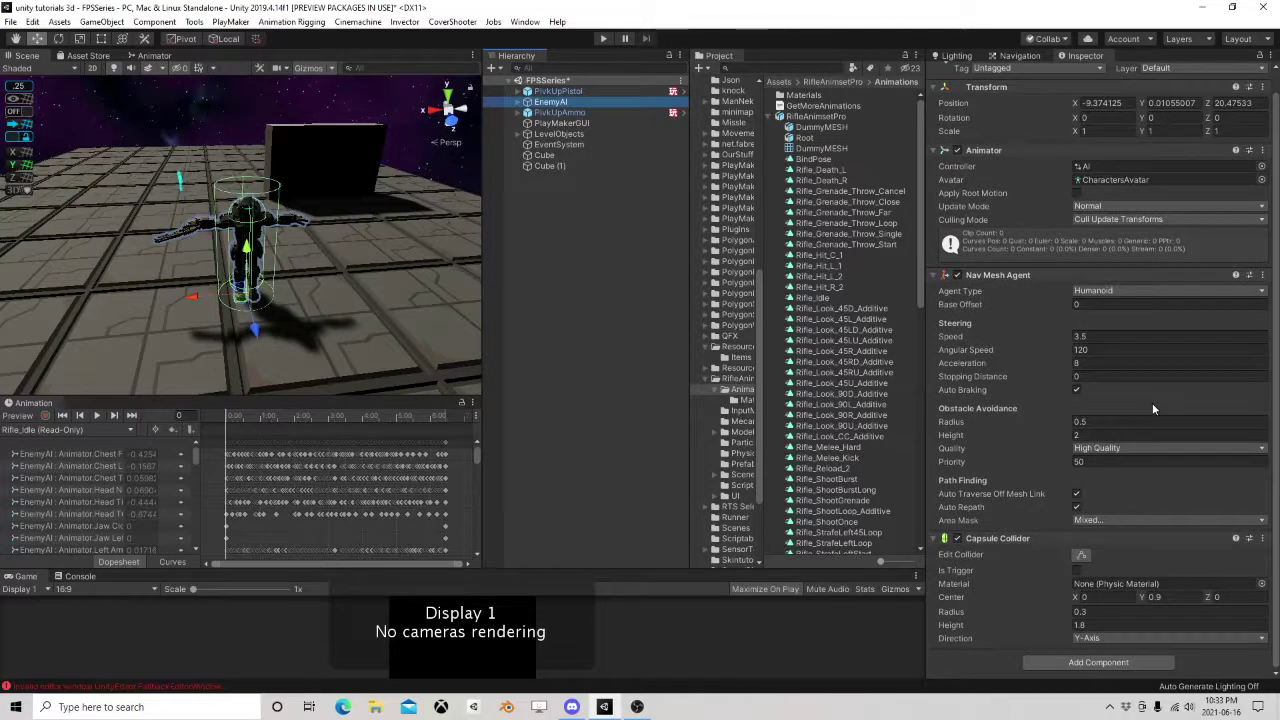
click(1142, 668)
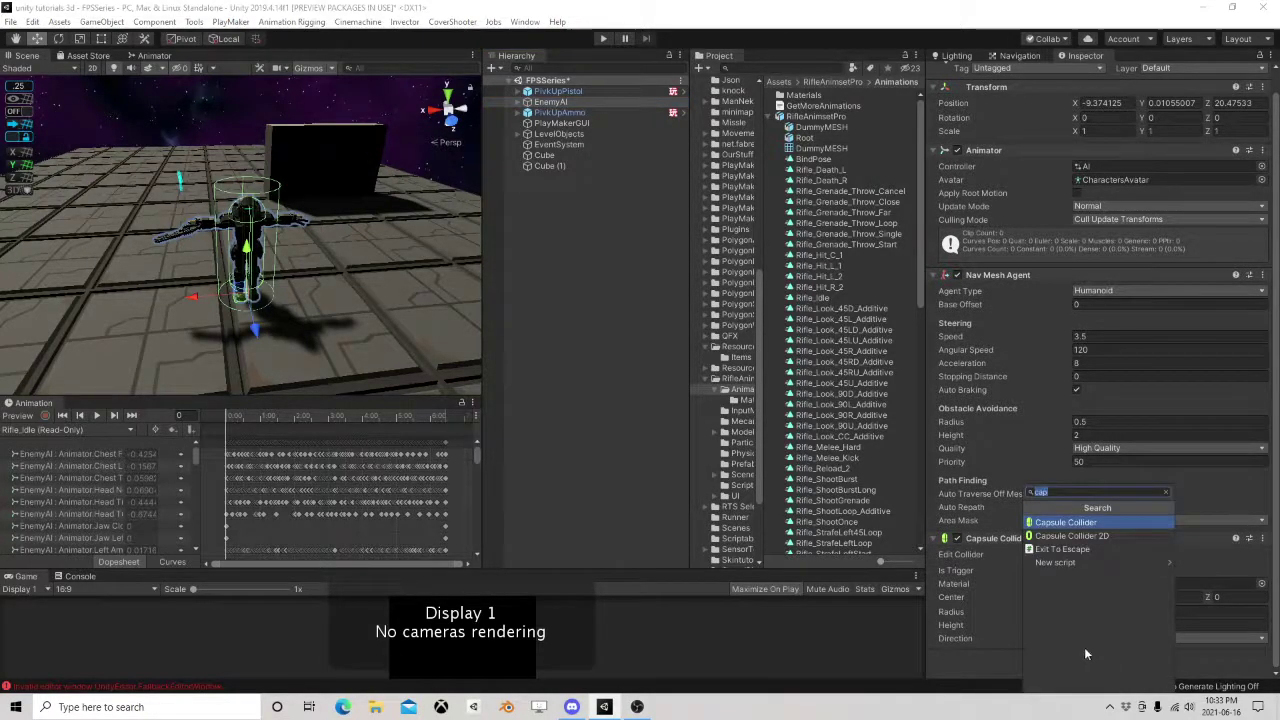
text(fsm)
click(1084, 540)
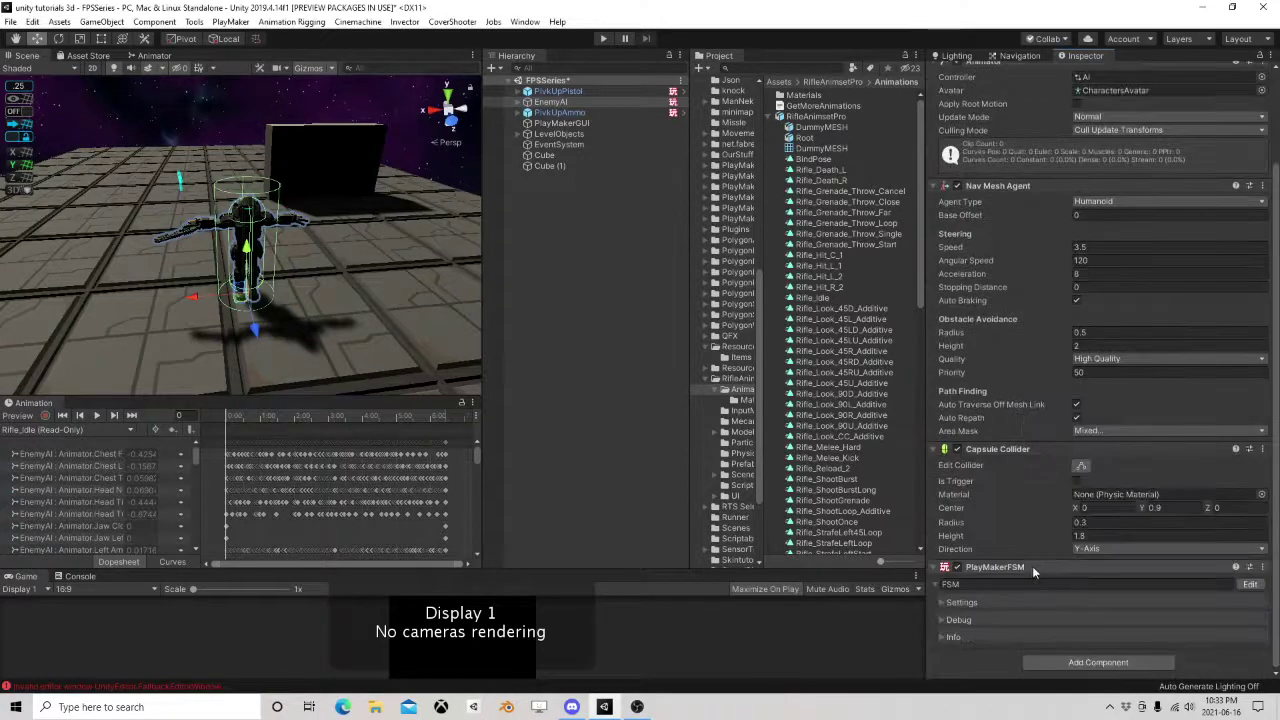
click(1028, 583)
text(Health)
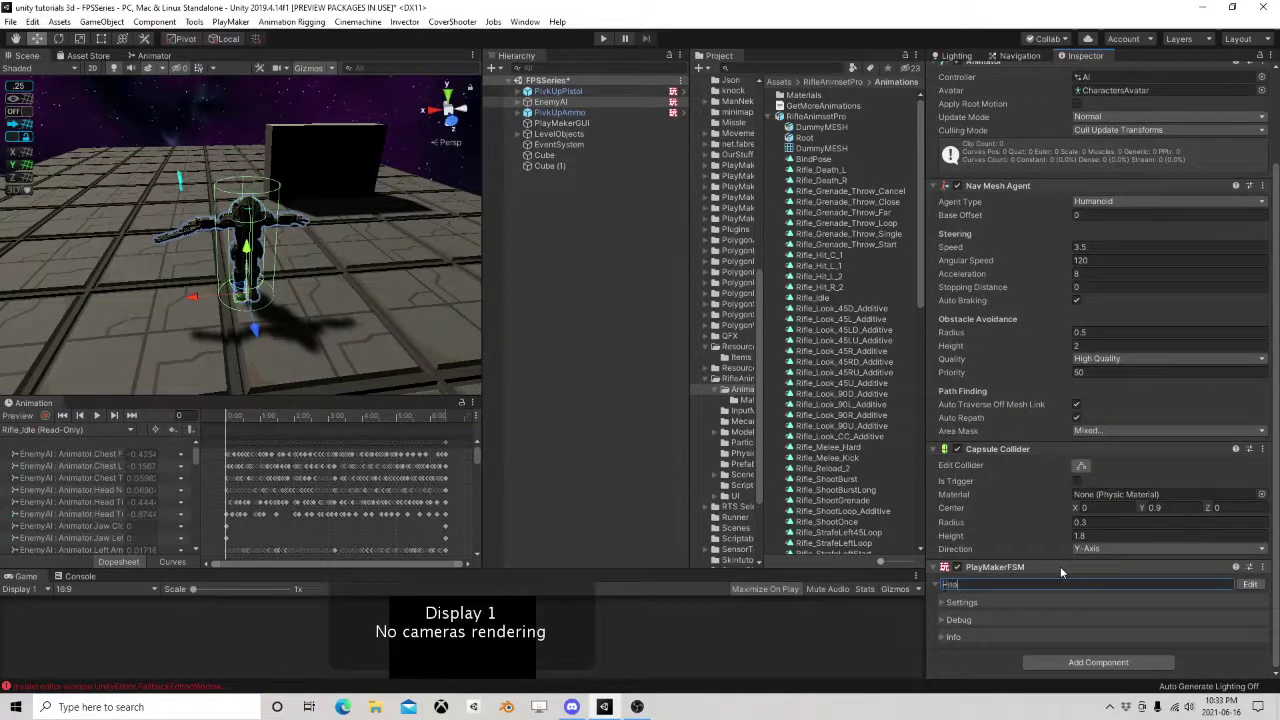
Open the Health FSM for editing and add a second state beside State 1.
click(1250, 584)
right_click(248, 214)
click(270, 222)
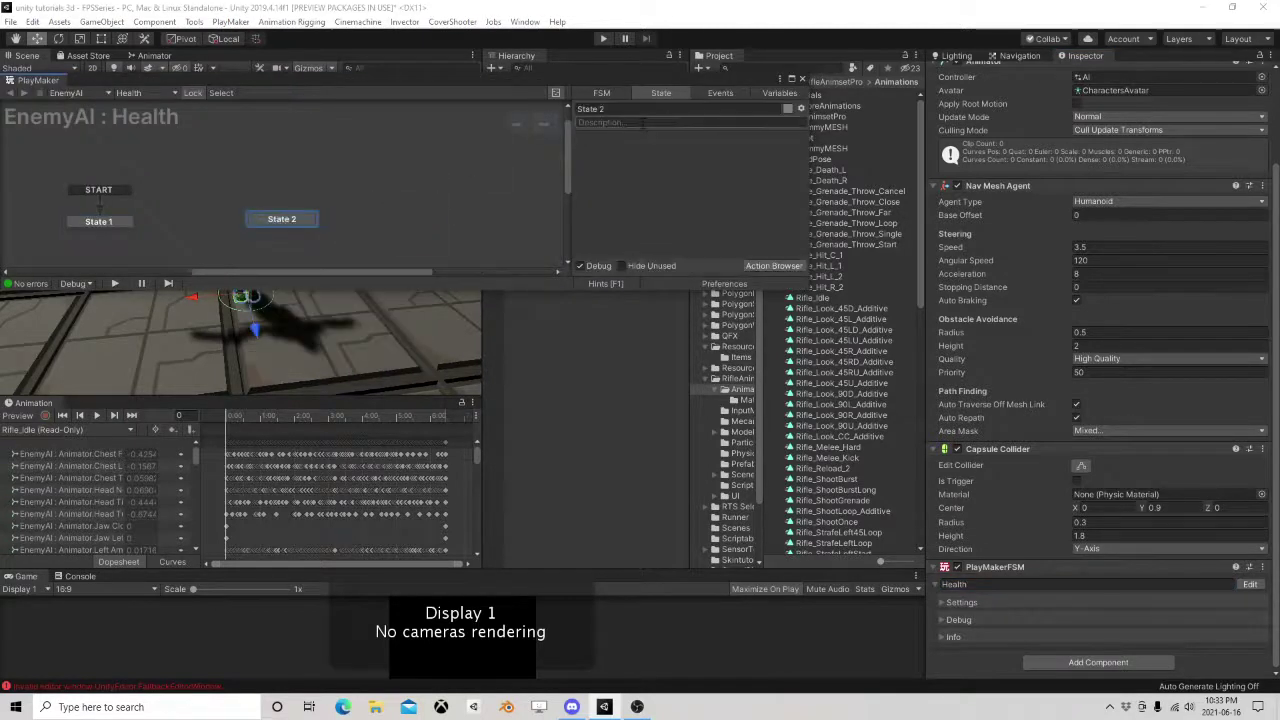
Create a Damage event and assign it to State 2 as a global transition.
click(720, 92)
click(671, 251)
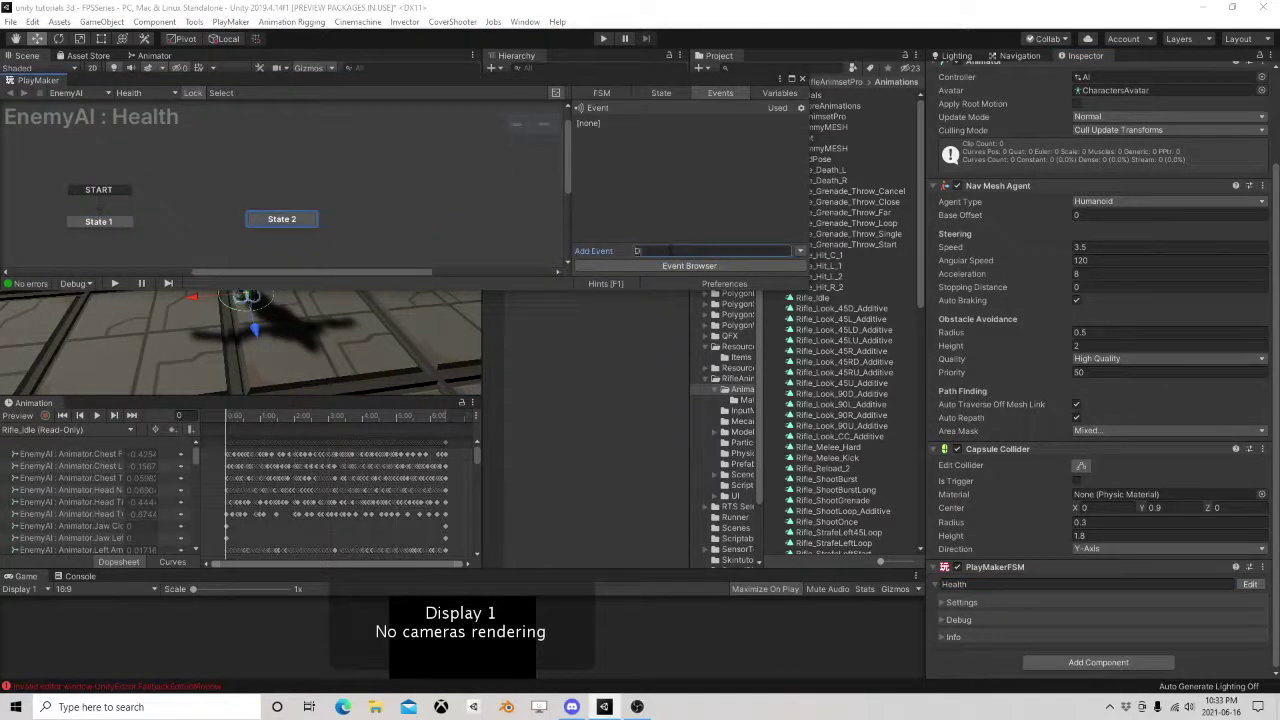
text(Damage)
key(Return)
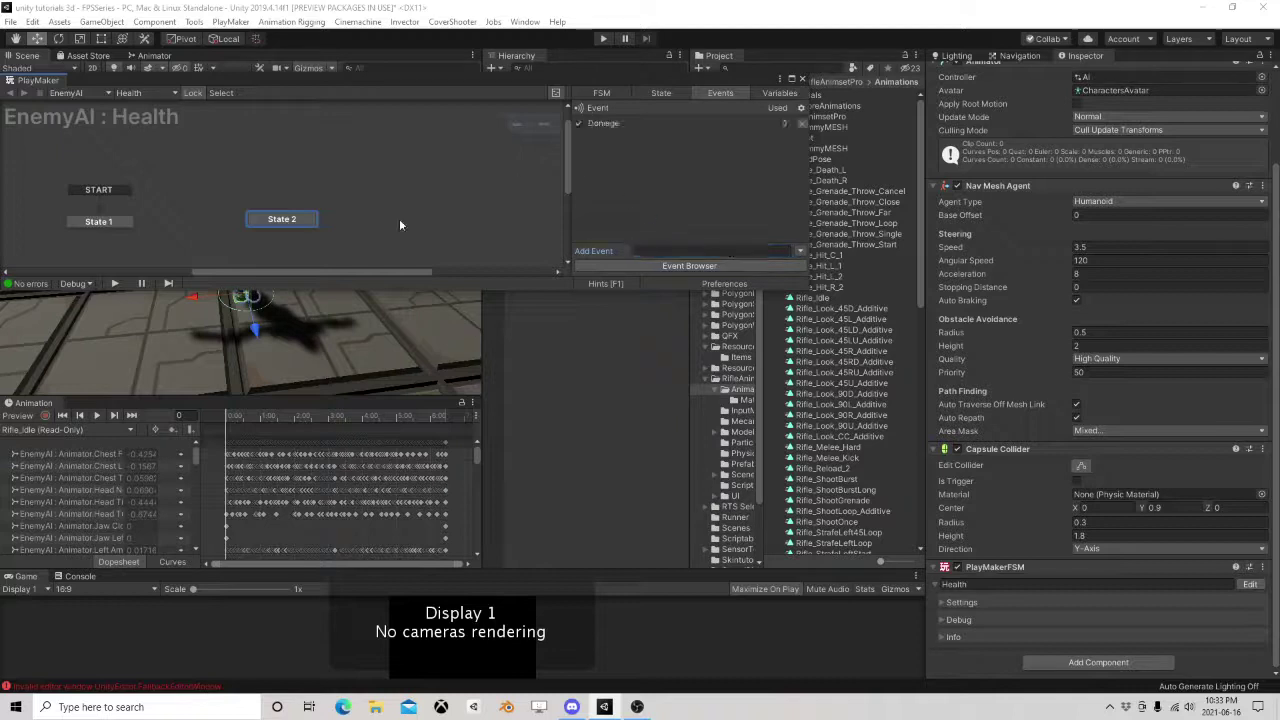
right_click(293, 224)
mouse_move(400, 243)
click(470, 243)
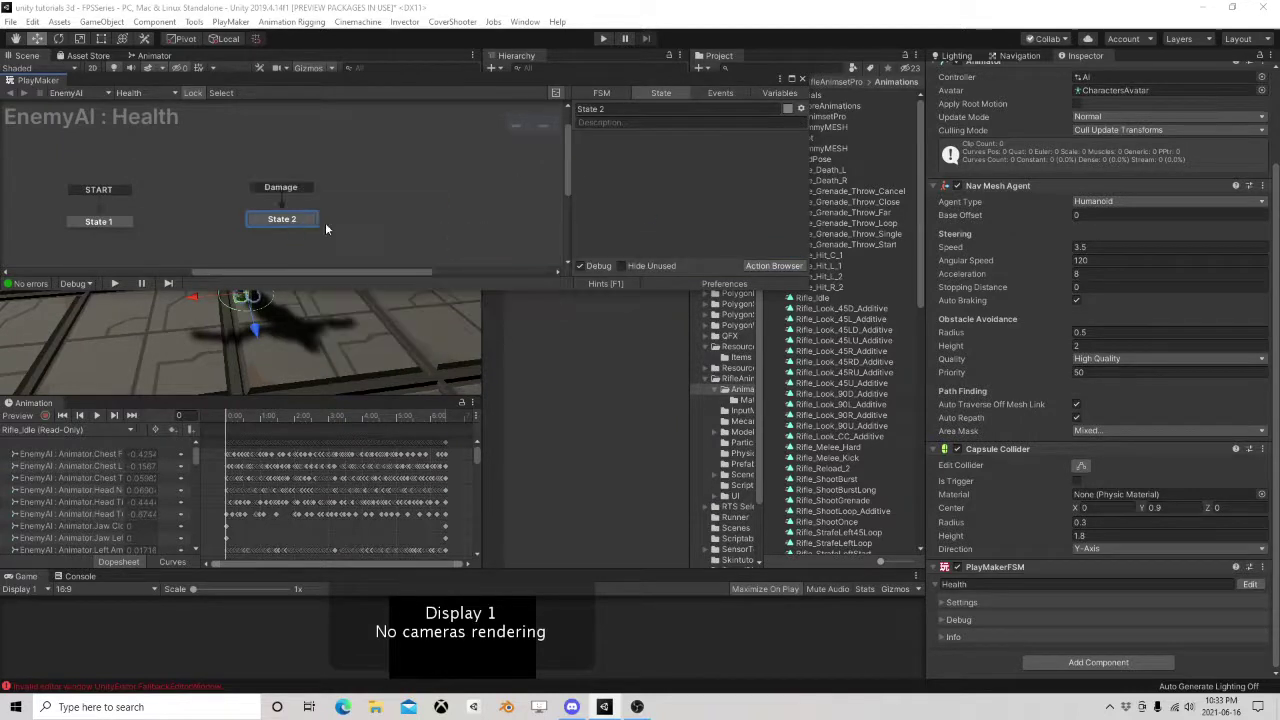
Add a Get Event Int Data action to State 2 and store its result in a new variable named Damage.
click(779, 266)
text(get event)
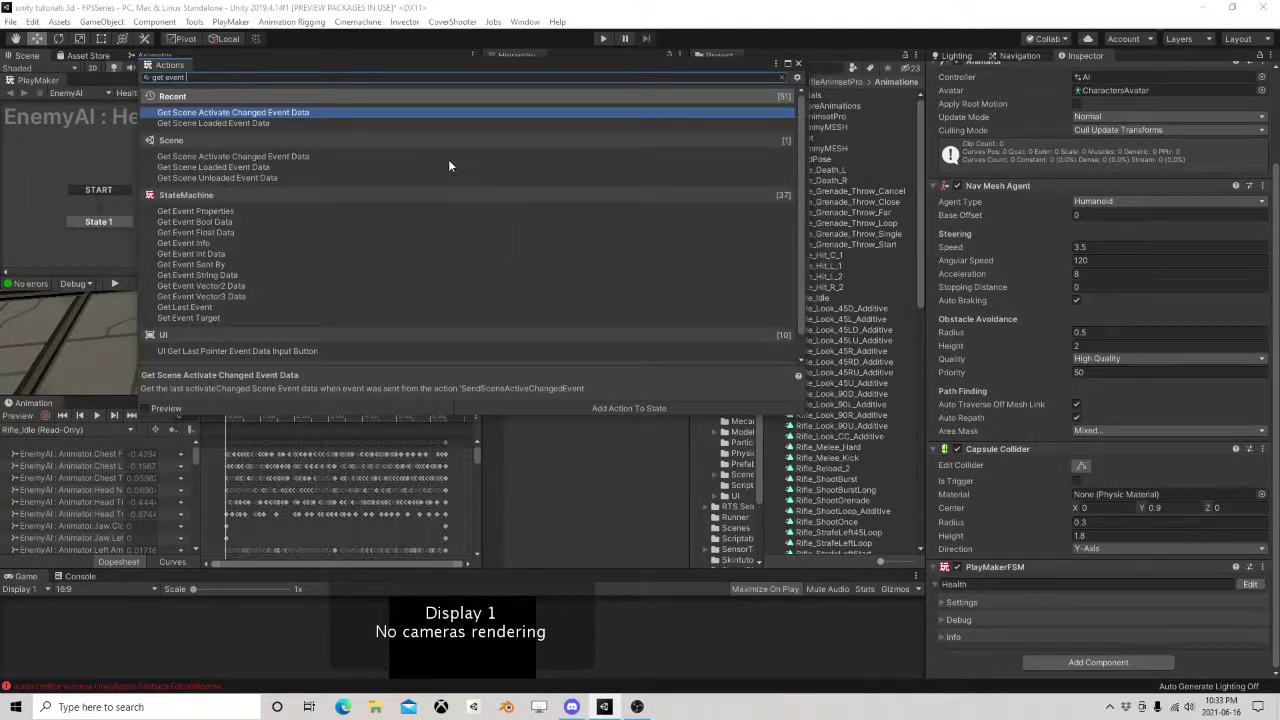
text( in)
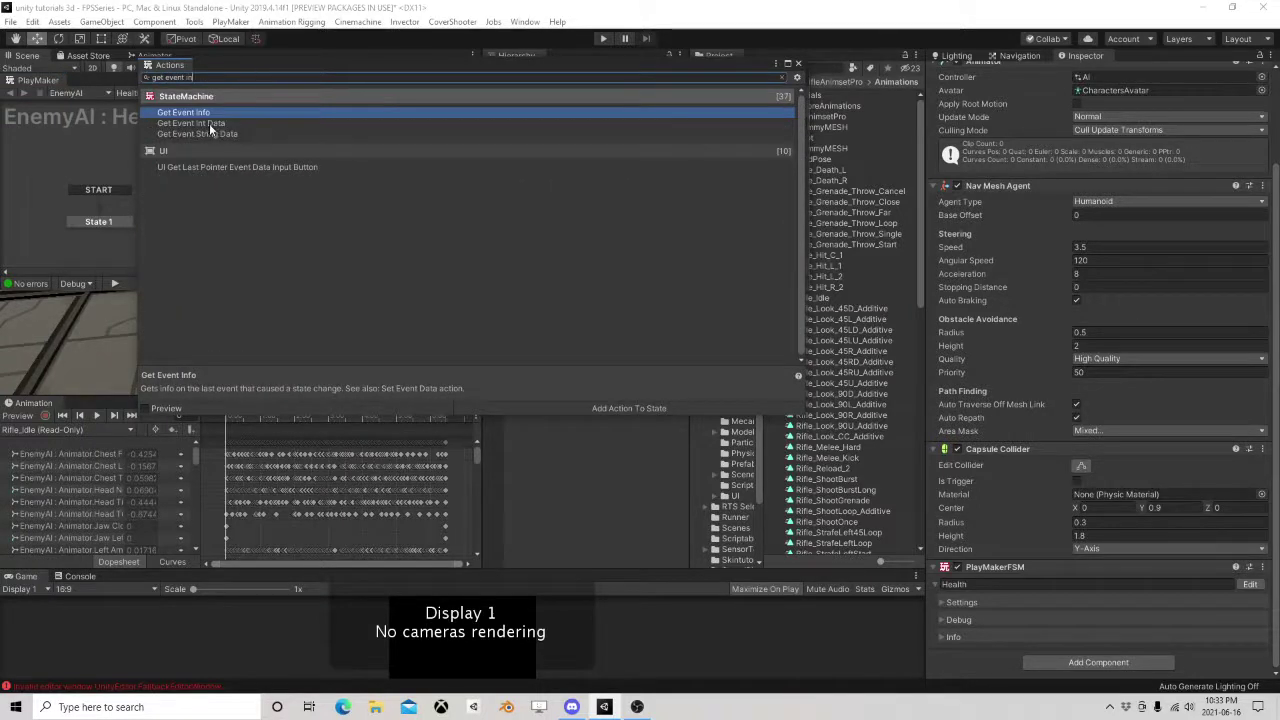
double_click(209, 125)
click(799, 64)
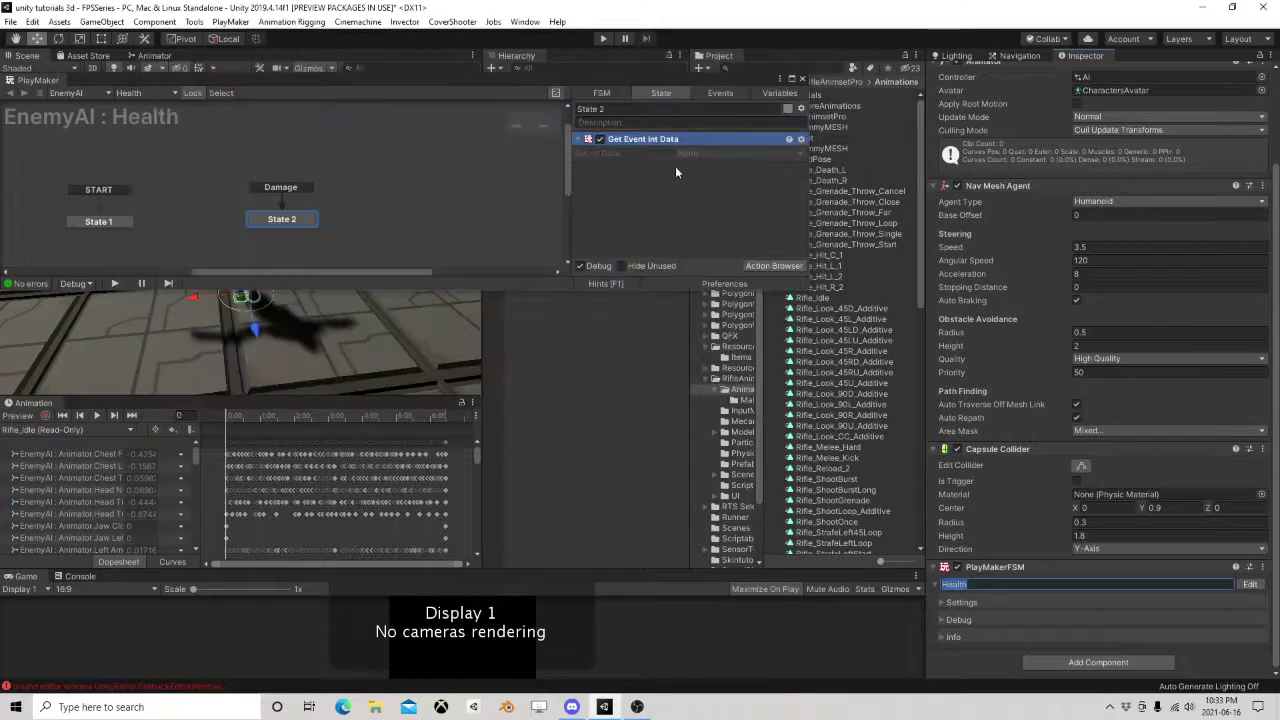
click(700, 153)
click(718, 180)
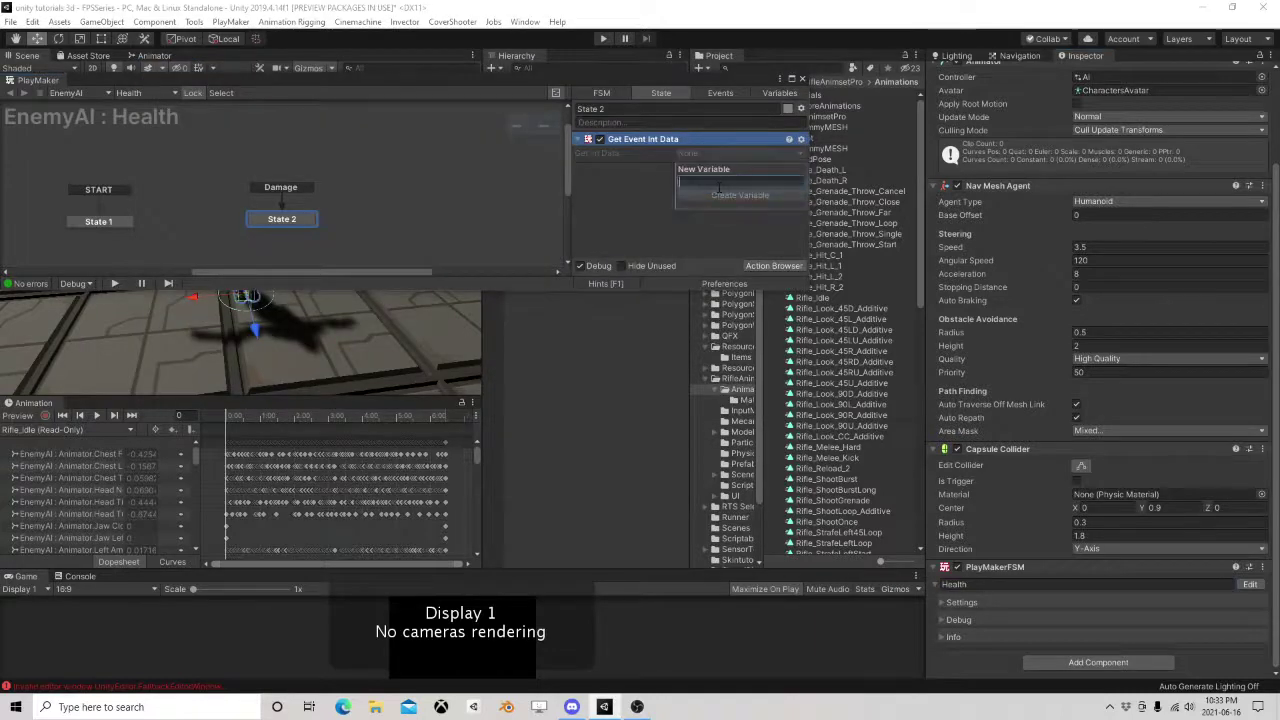
text(Damage)
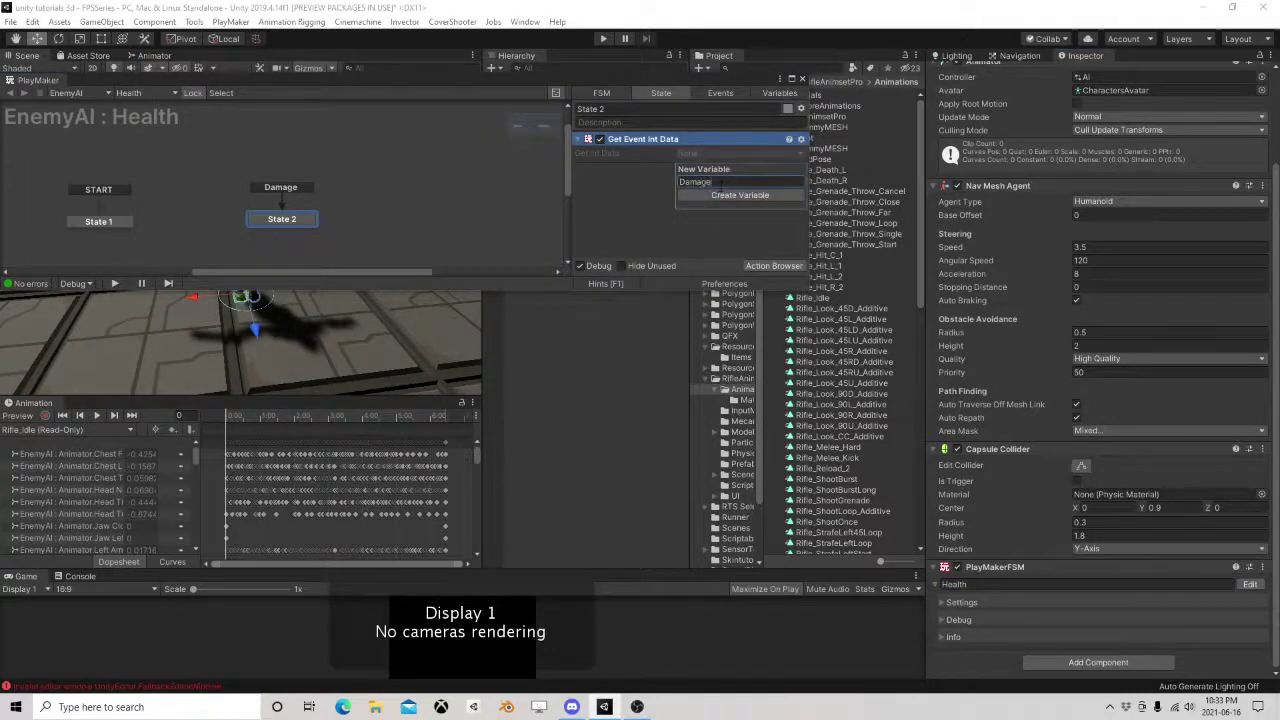
click(740, 195)
Add Int Subtract and Int Compare actions to State 2.
click(762, 265)
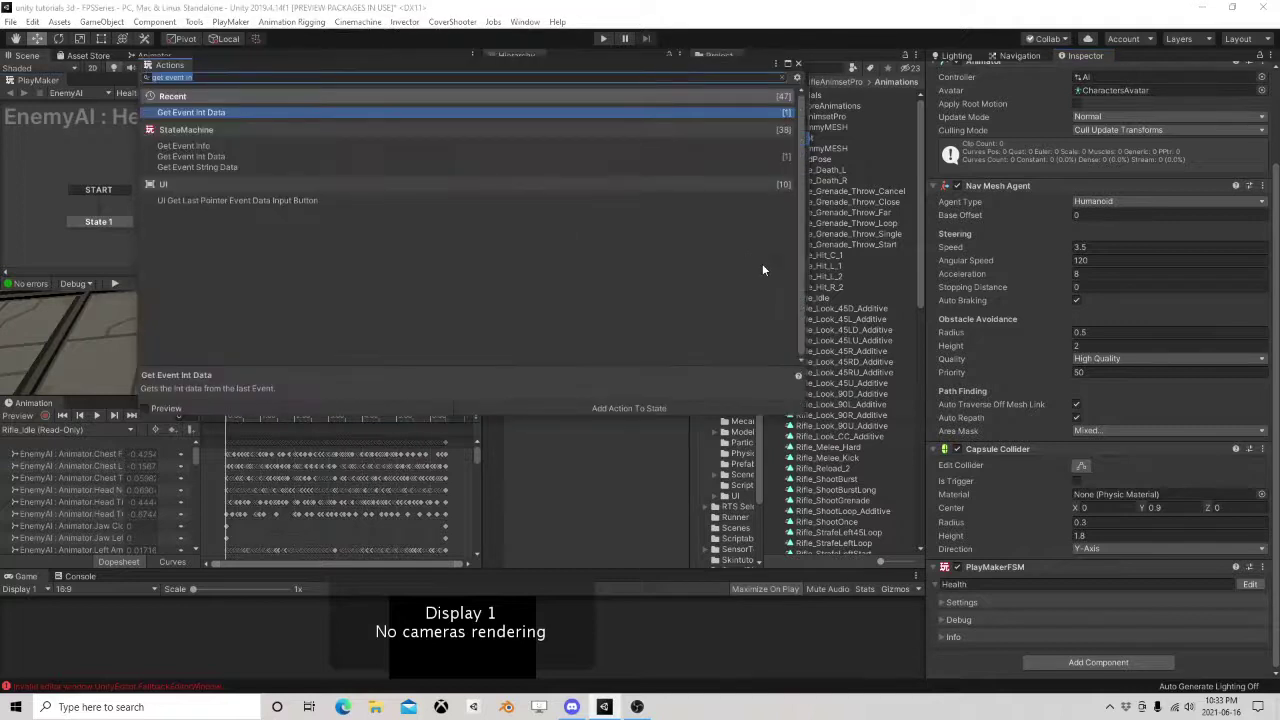
text(int sub)
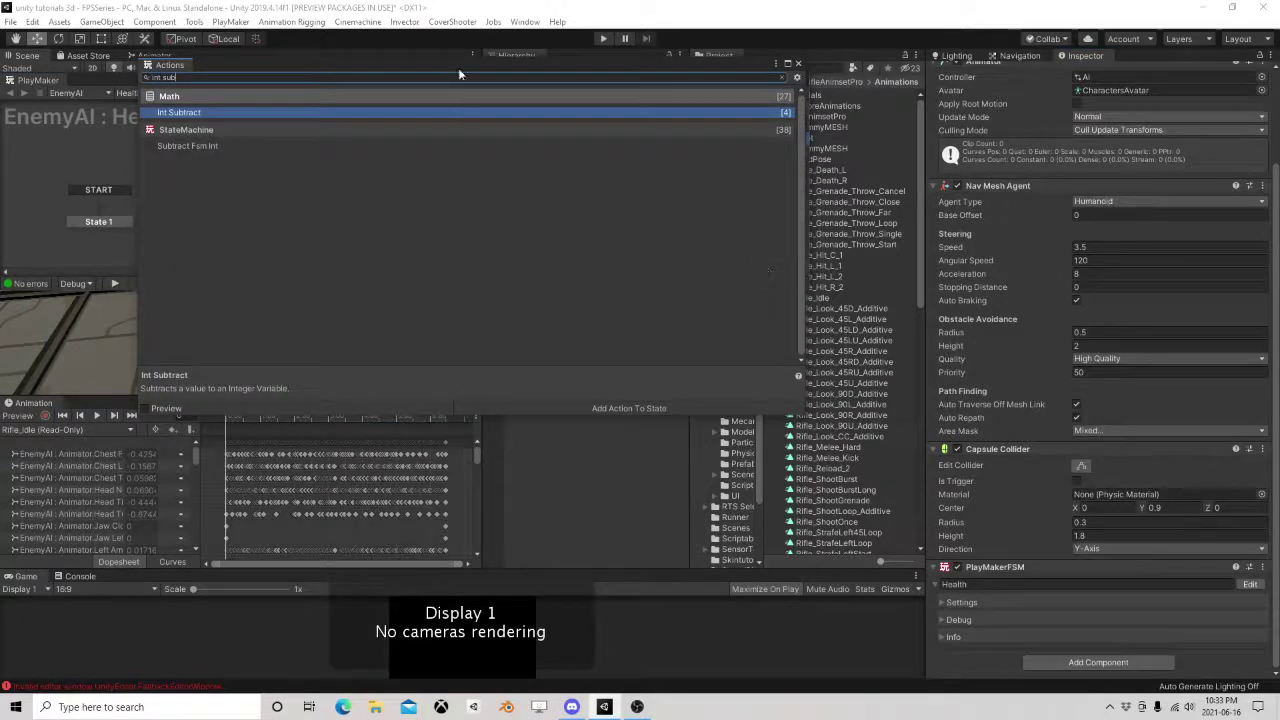
double_click(201, 114)
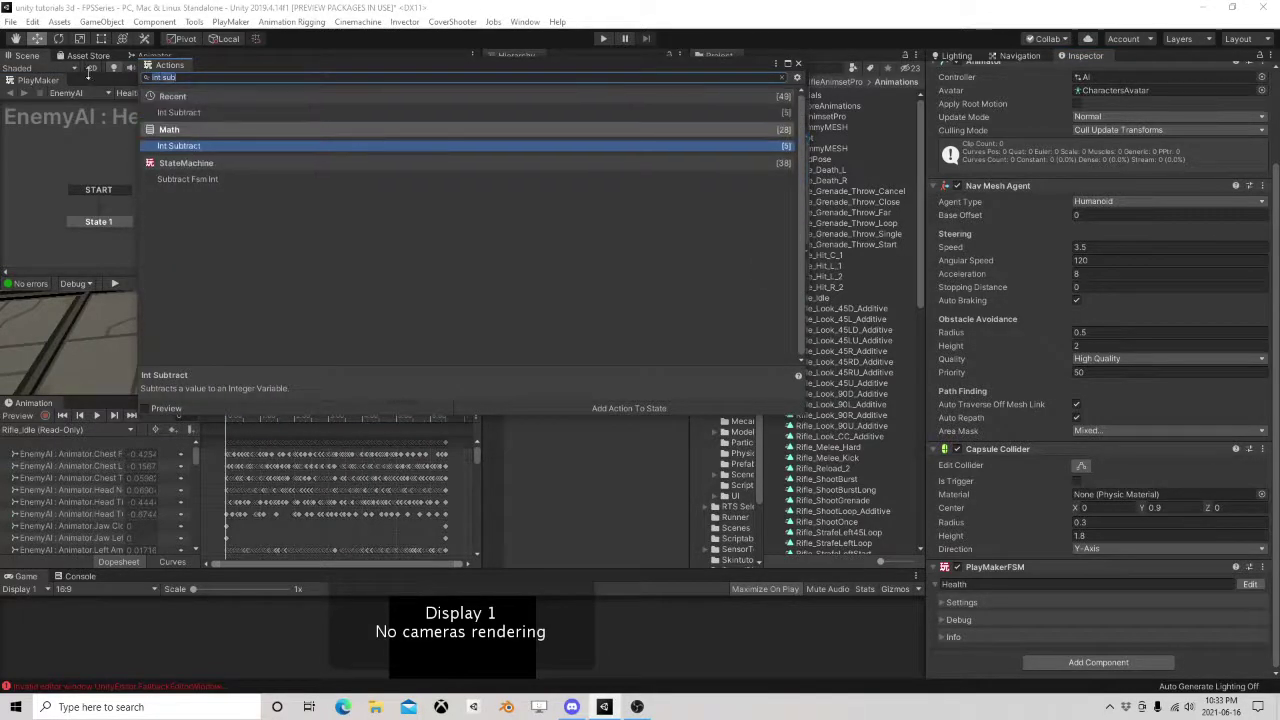
text(int com)
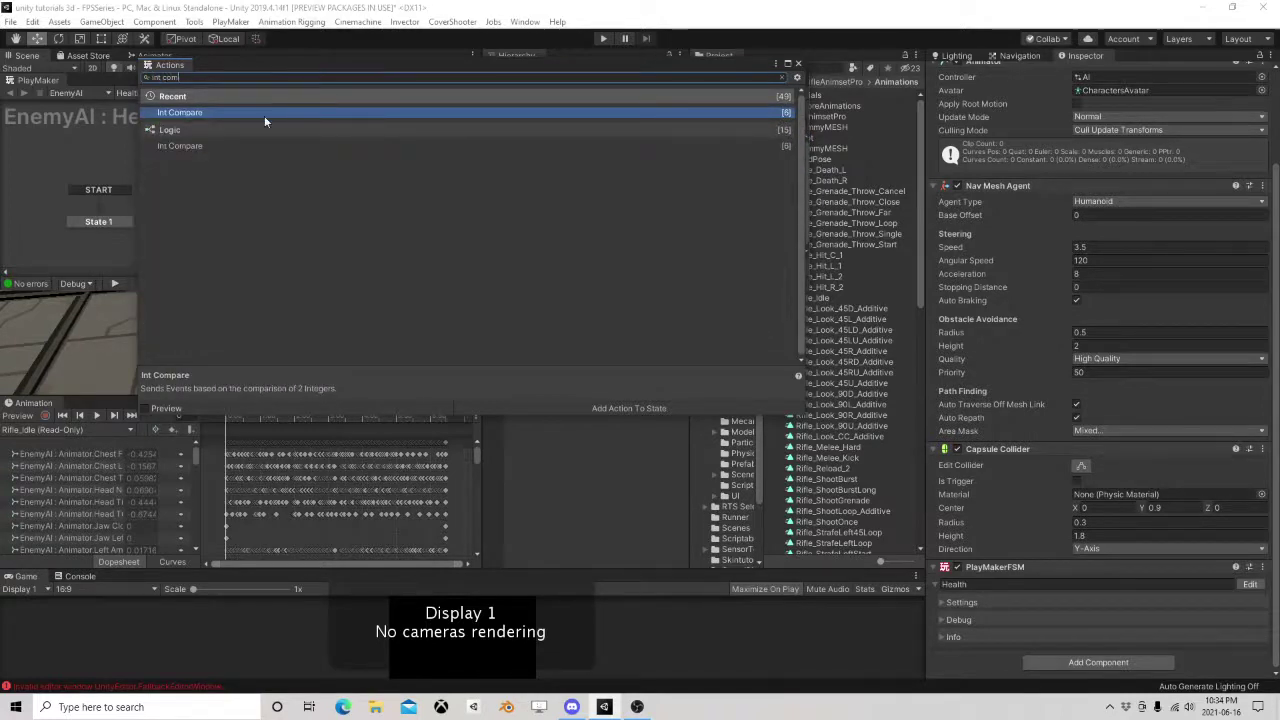
double_click(264, 113)
click(798, 64)
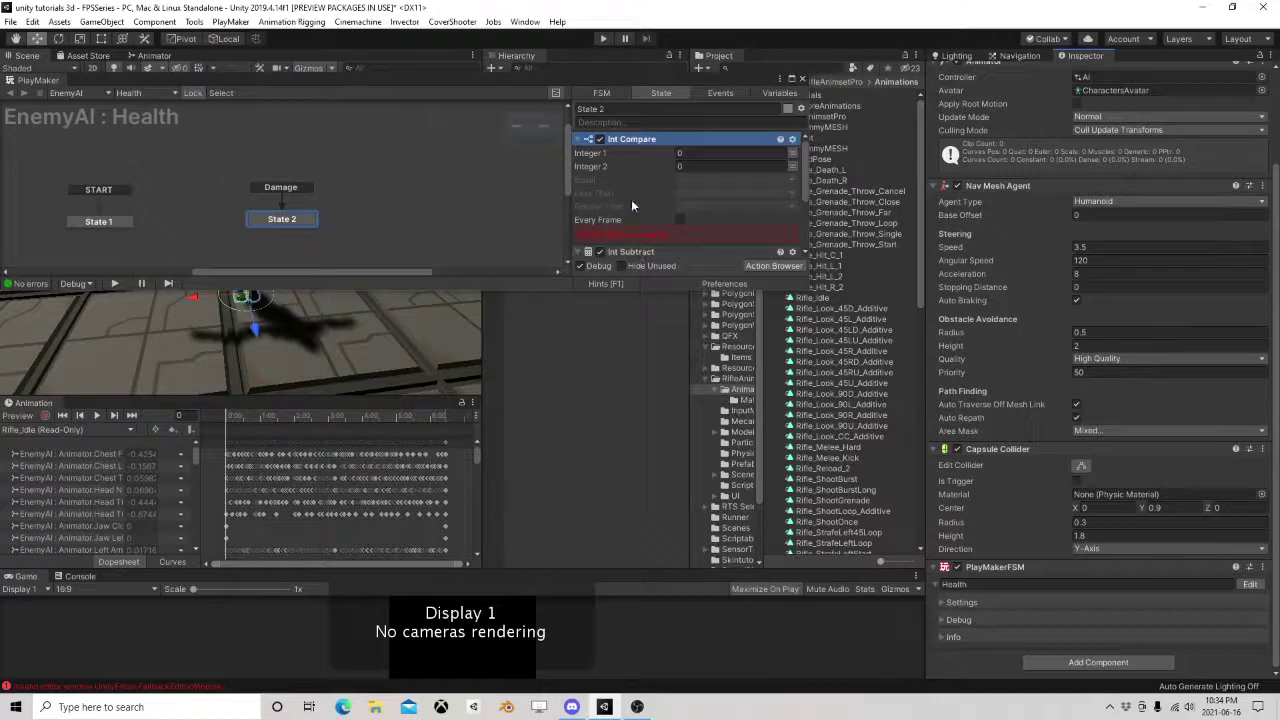
Reorder State 2's actions with Get Event Int Data first and Int Compare last.
right_click(634, 145)
click(700, 291)
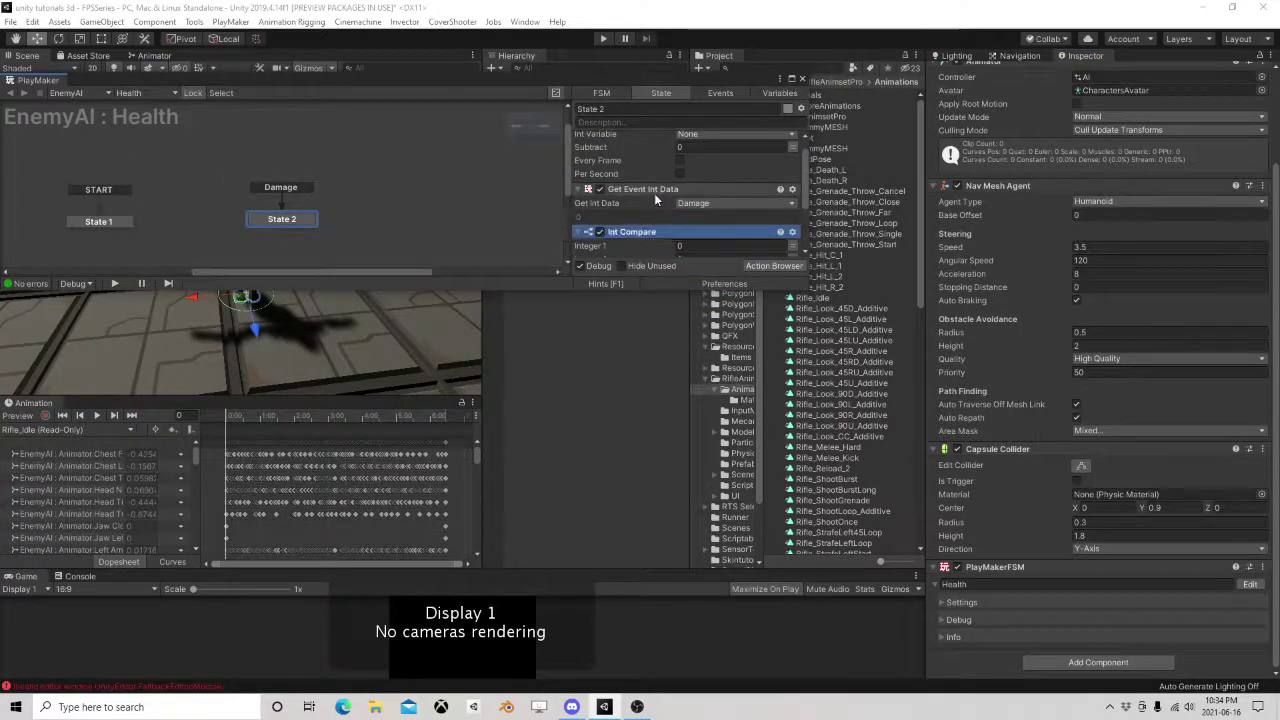
click(654, 193)
right_click(654, 192)
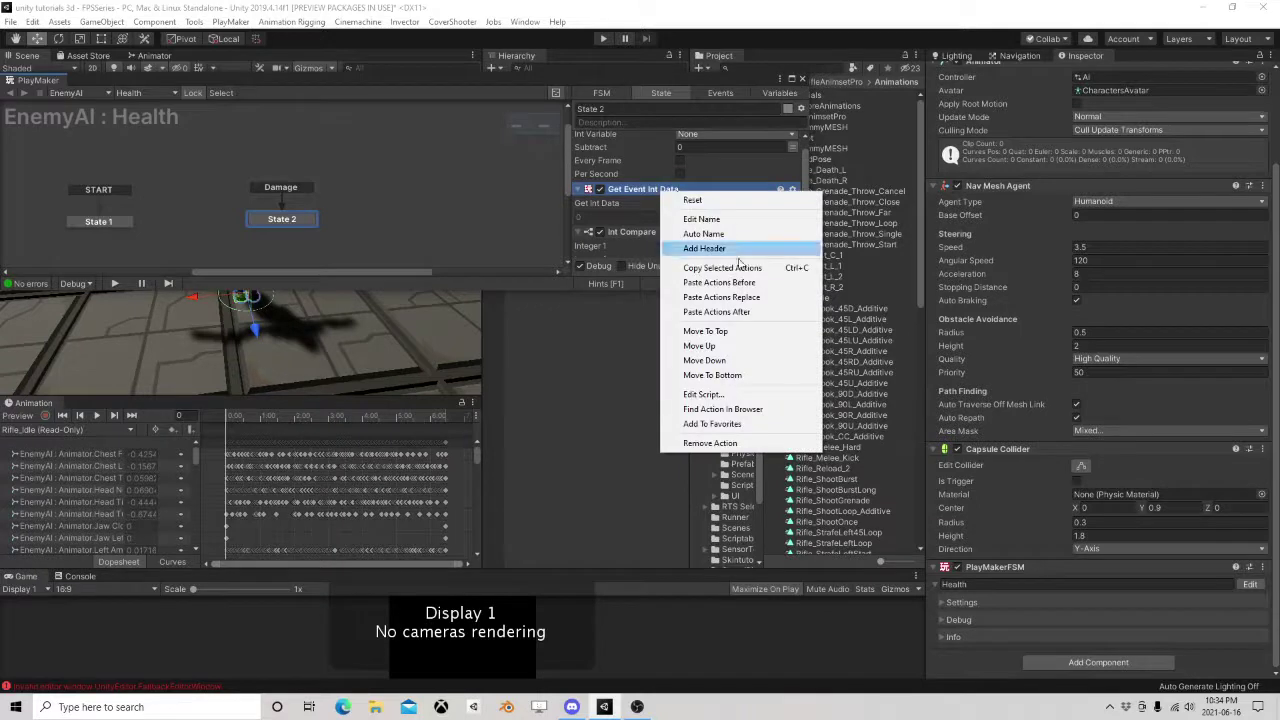
click(725, 336)
Set Int Subtract to subtract the Damage variable from a new int variable named Health.
click(716, 196)
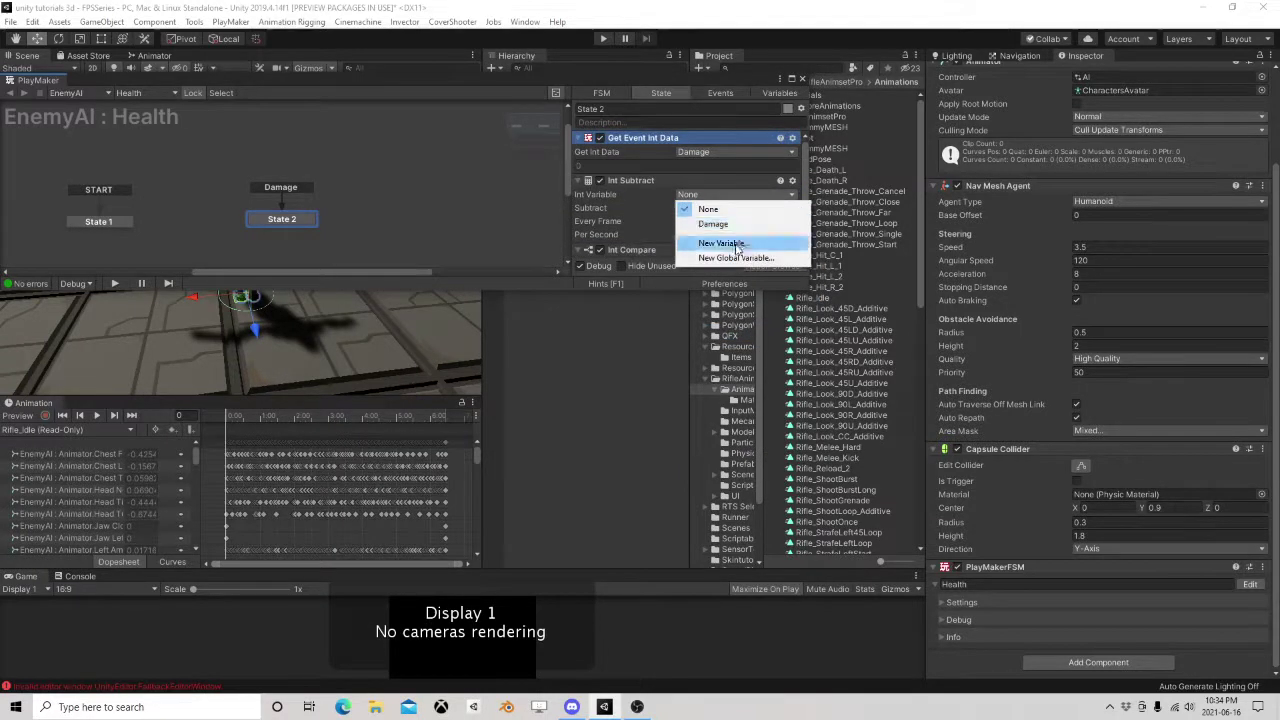
click(737, 244)
text(Health)
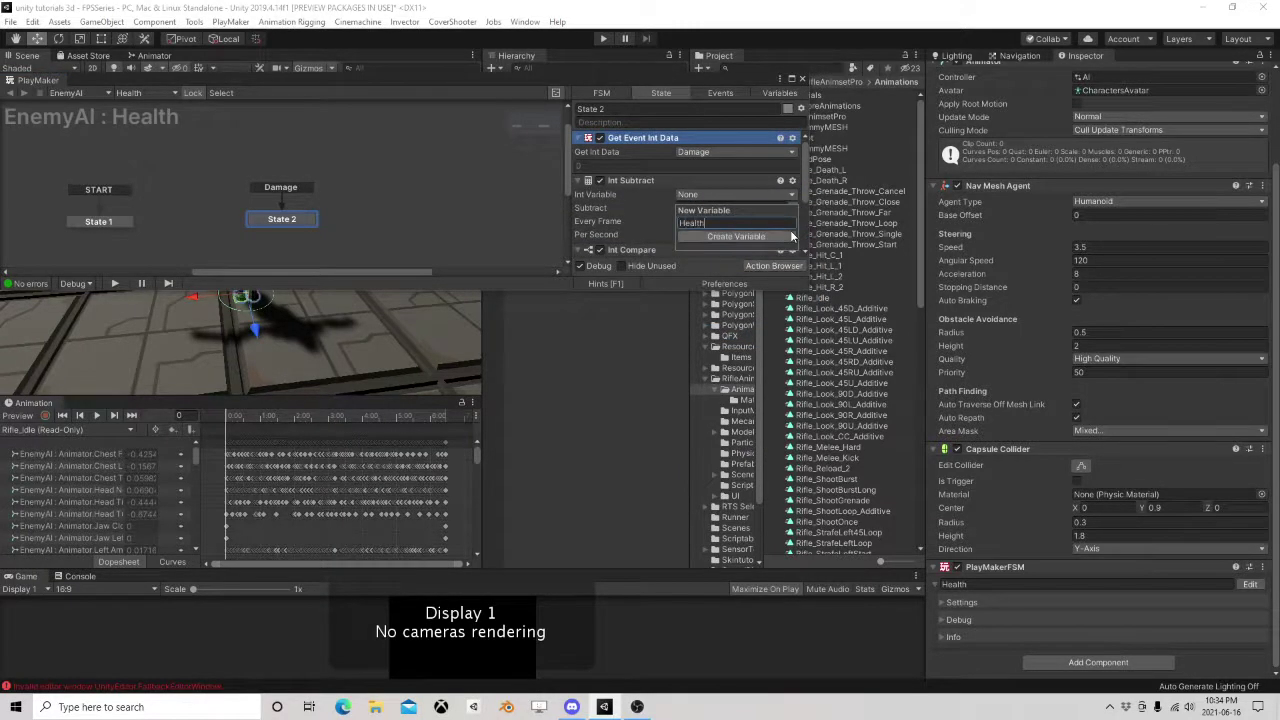
click(791, 234)
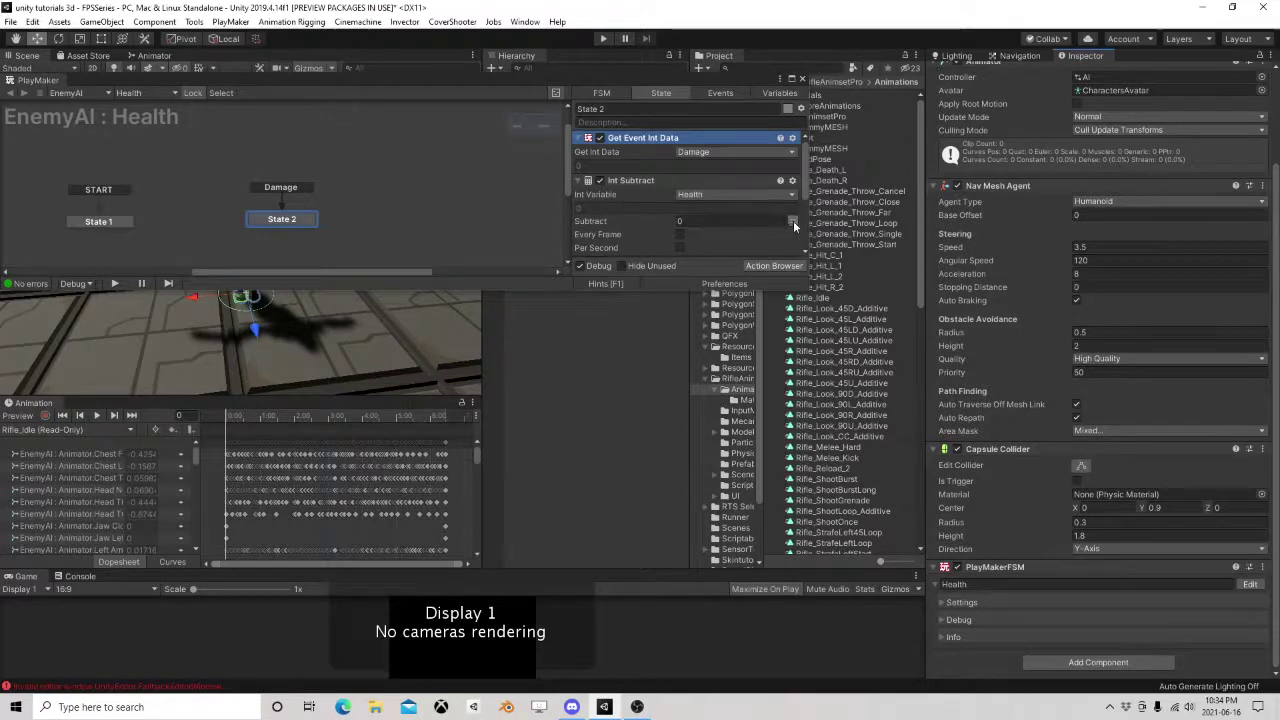
click(792, 221)
click(730, 221)
click(705, 250)
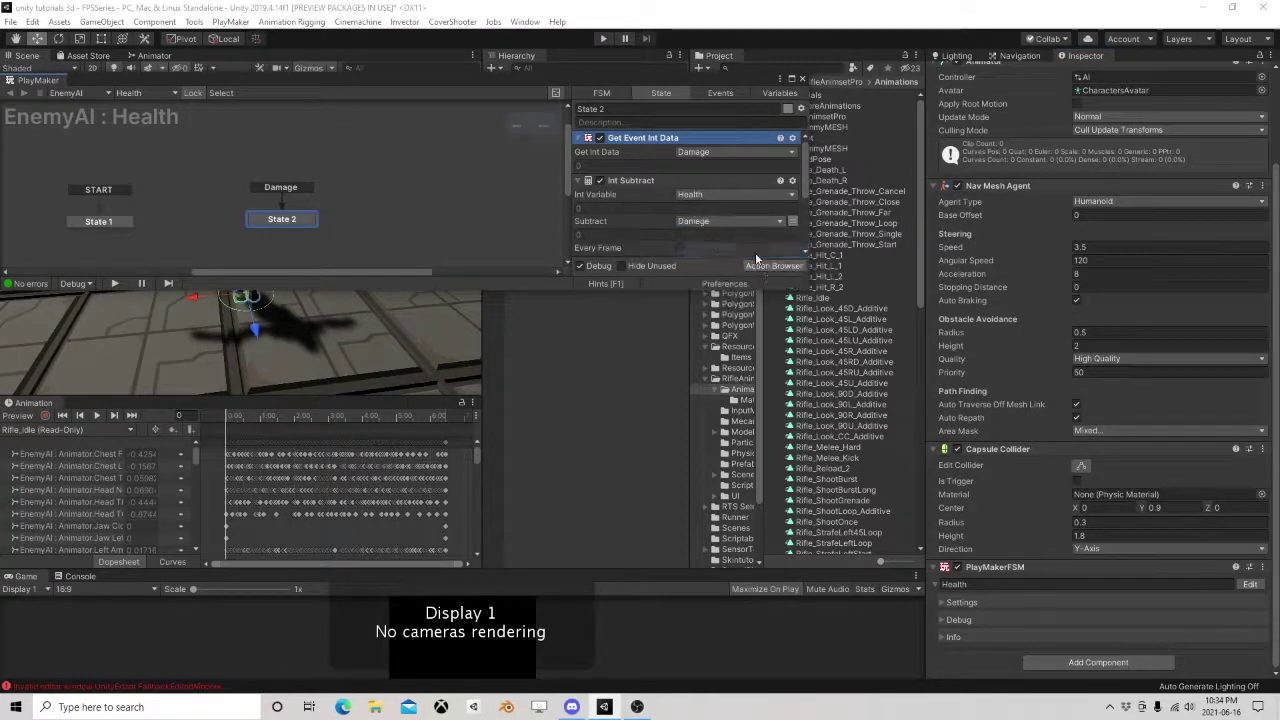
Set the Health variable's value to 50.
click(782, 93)
click(600, 166)
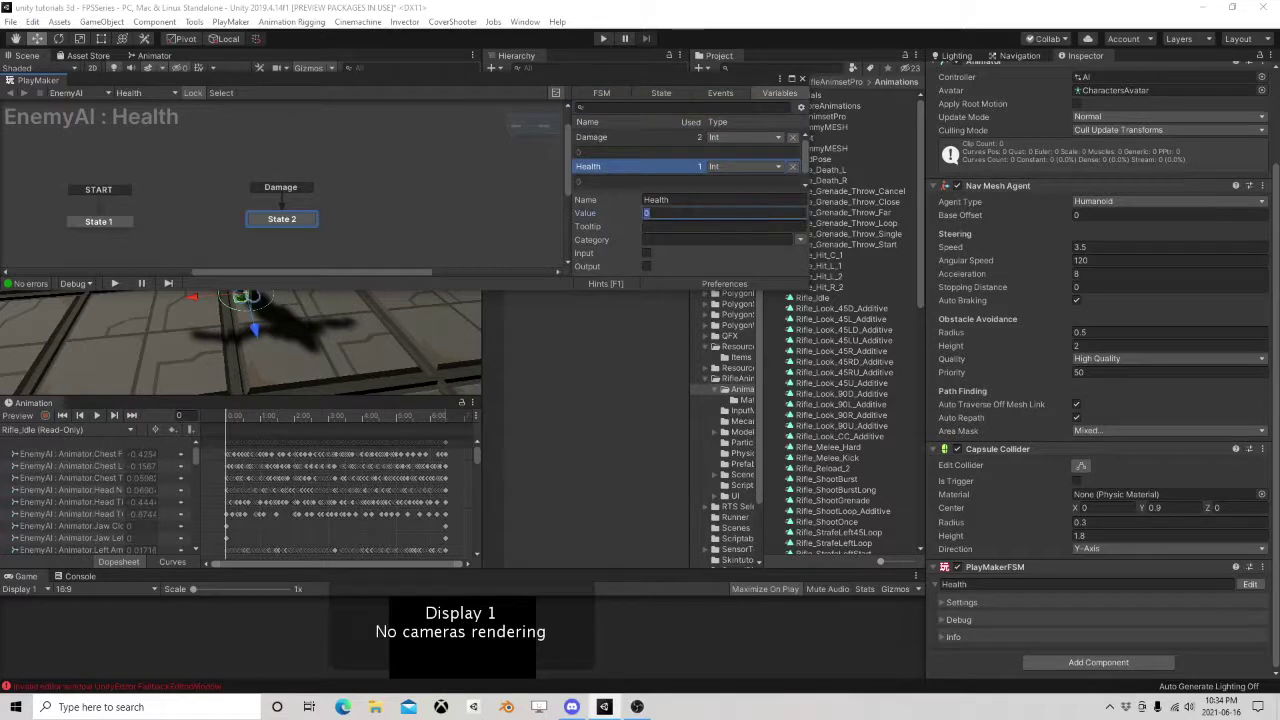
text(50)
Set Integer 1 of State 2's Int Compare action to the Health variable.
click(661, 93)
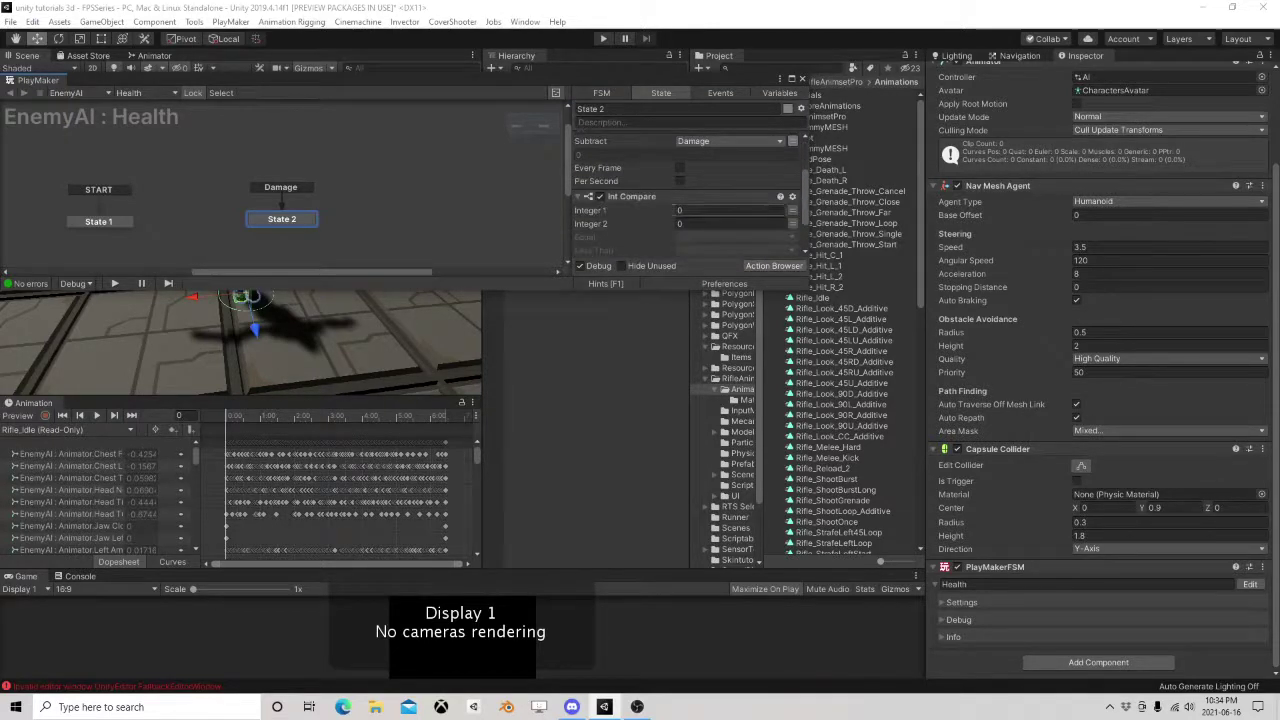
click(792, 210)
click(730, 210)
click(731, 253)
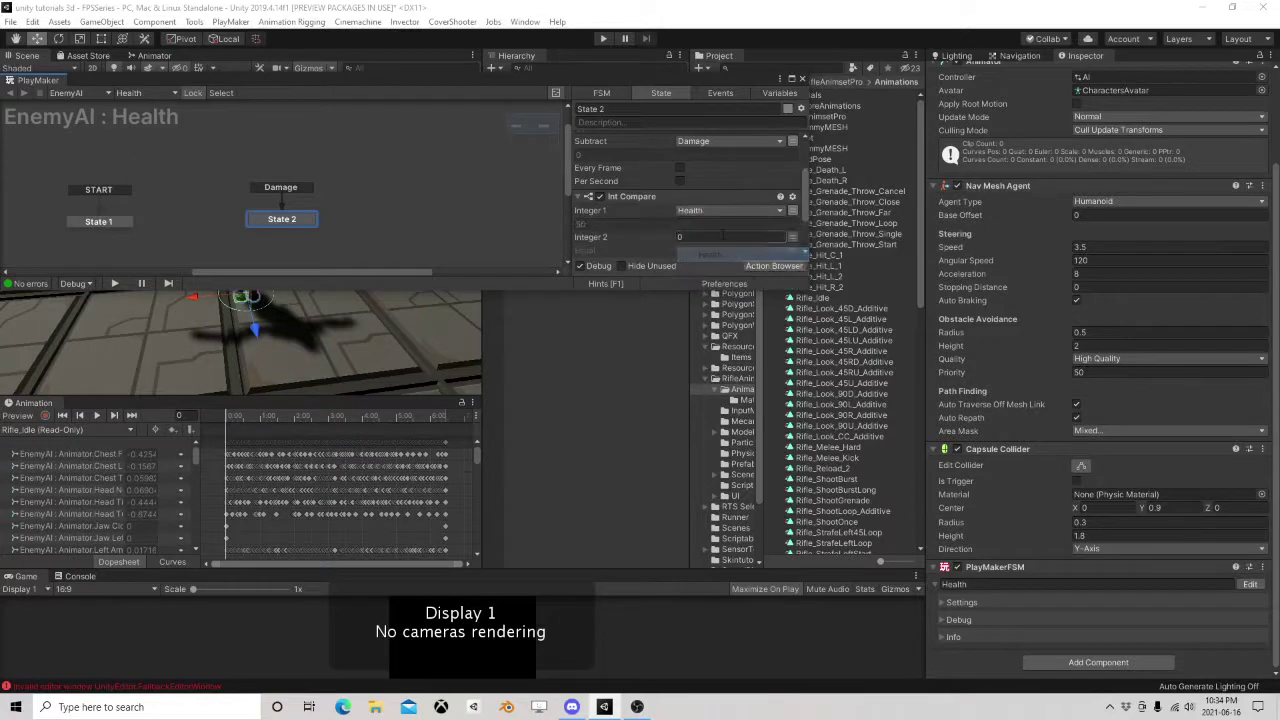
Create a Die event for Int Compare's Equal result and use the same event for Less Than.
scroll(689, 203, down, 1)
click(700, 210)
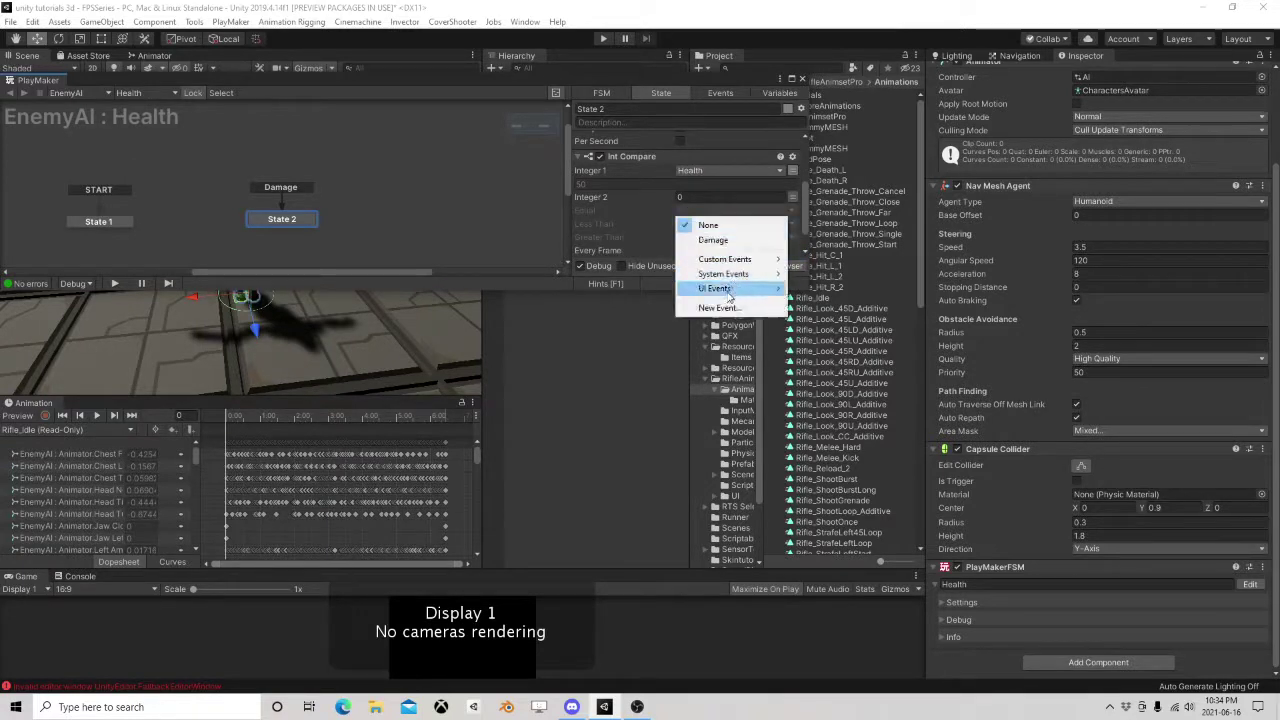
click(717, 306)
text(D)
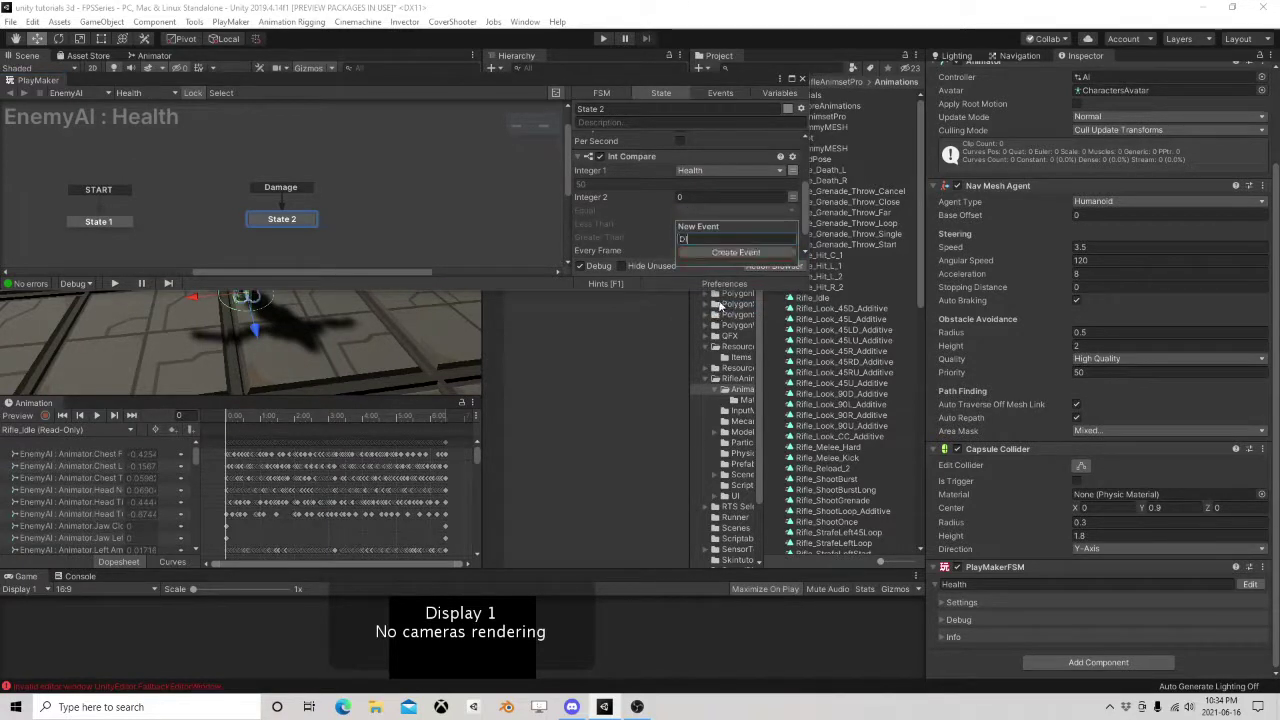
text(ie)
key(Return)
click(700, 210)
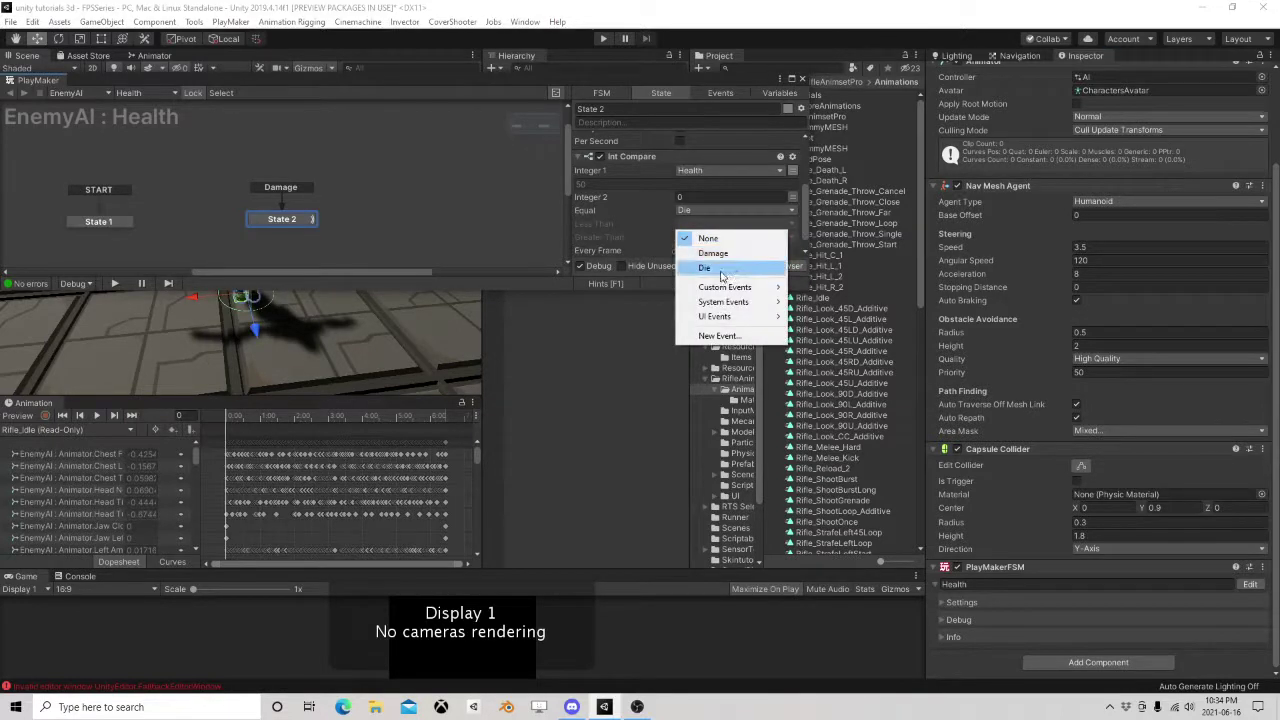
click(720, 269)
Create a new event named live for Int Compare's Greater Than result.
click(705, 223)
click(727, 351)
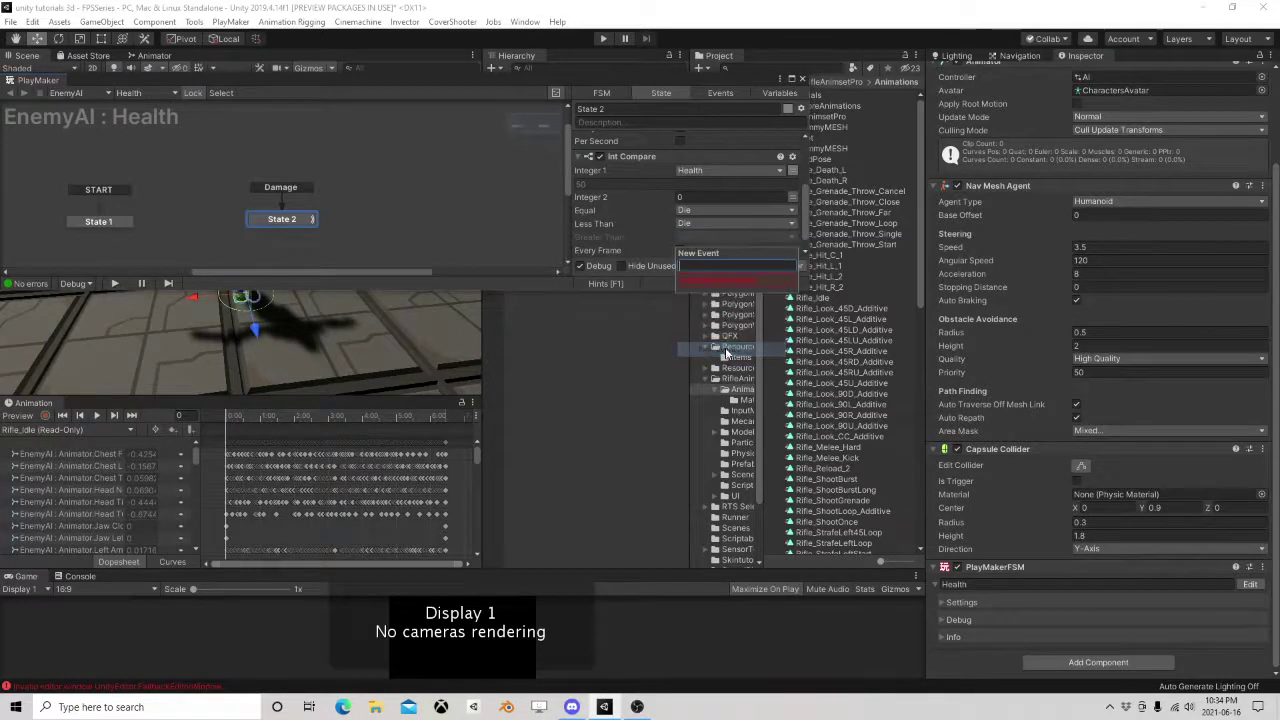
text(live)
click(720, 279)
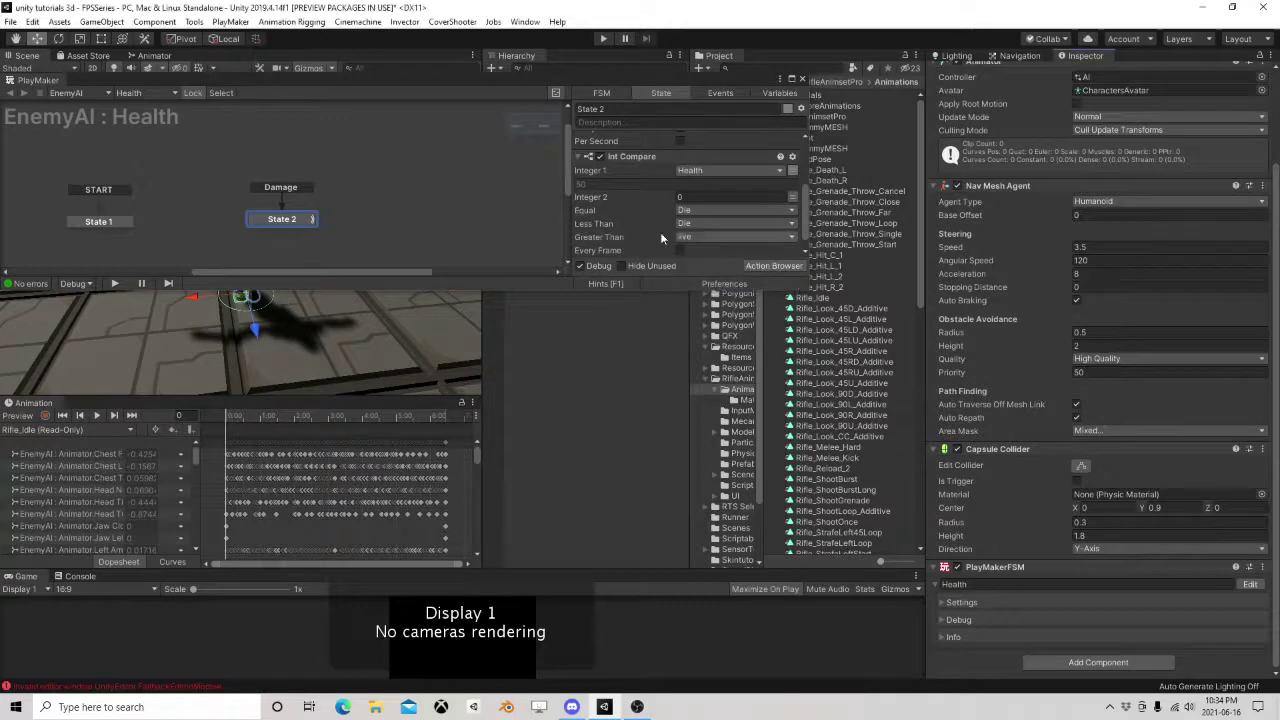
Add Die and live transitions to State 2.
right_click(285, 221)
mouse_move(400, 228)
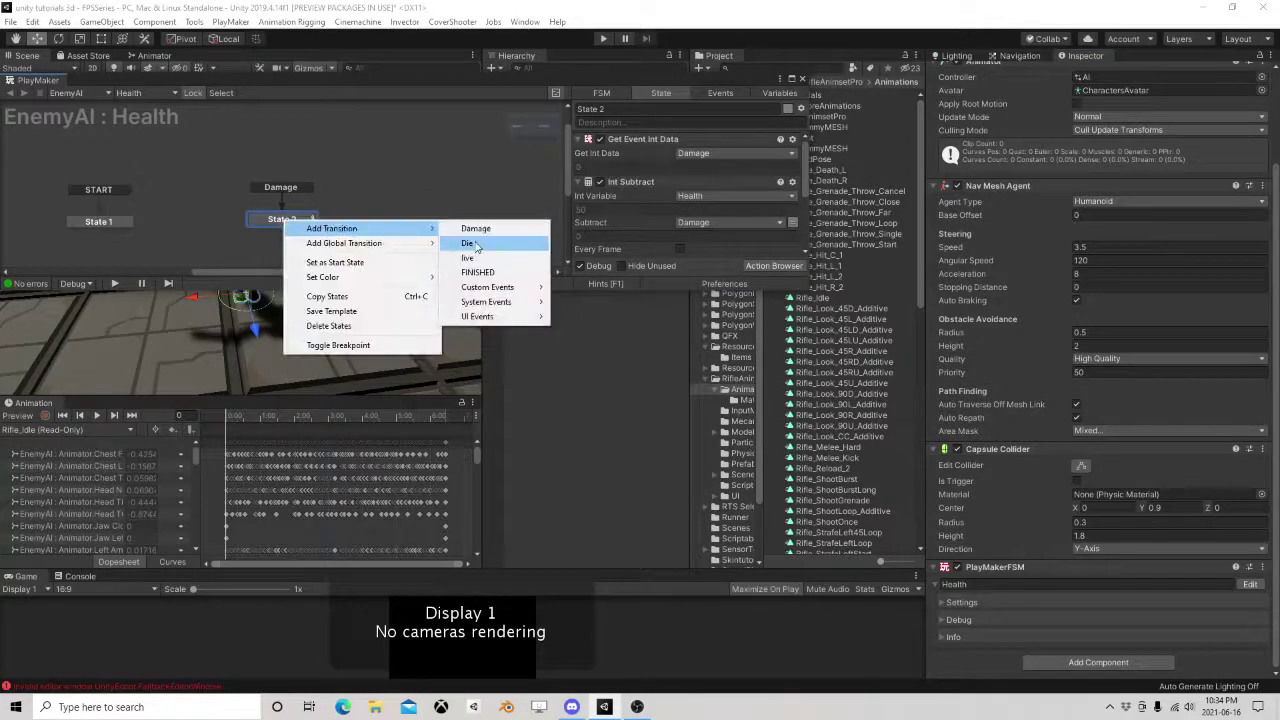
click(467, 243)
right_click(300, 221)
mouse_move(431, 246)
click(466, 258)
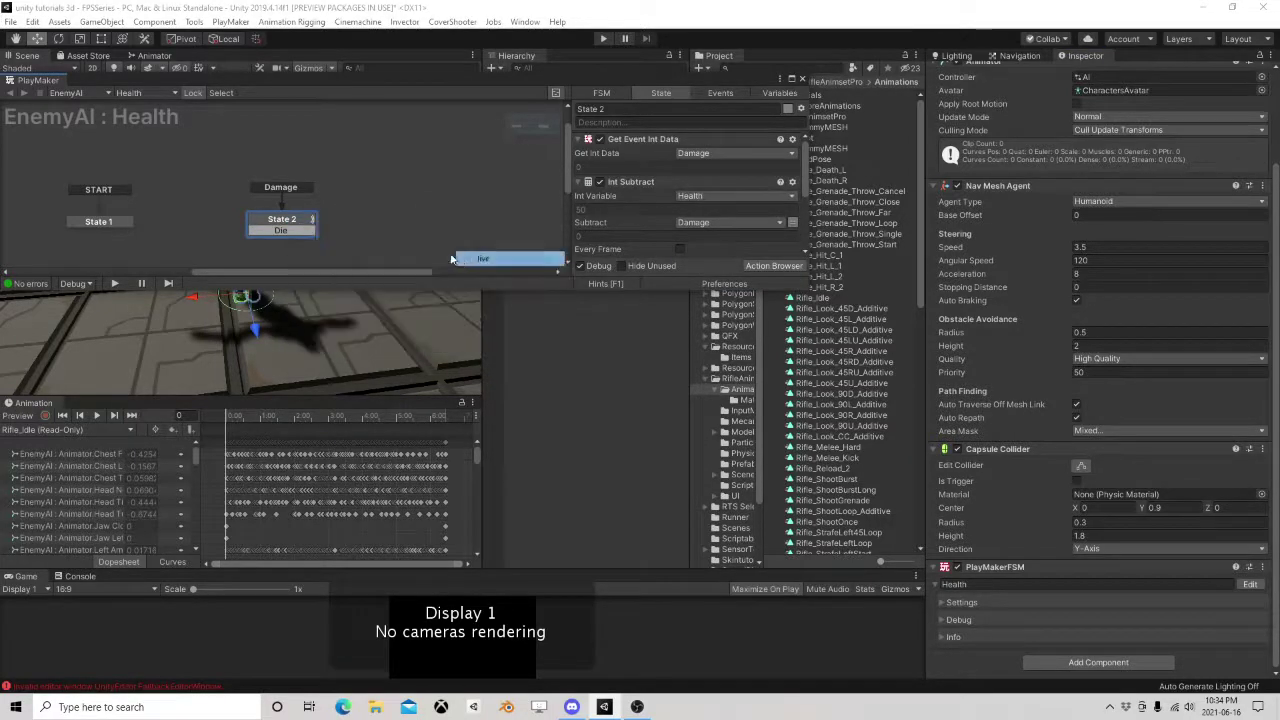
Create one new state from State 2's Die transition and another, lower one from its live transition.
ctrl+drag(297, 230, 374, 228)
click(297, 243)
ctrl+drag(297, 243, 402, 255)
Add a Set Animator Trigger action to the state reached by the live transition and enter its trigger name.
click(773, 265)
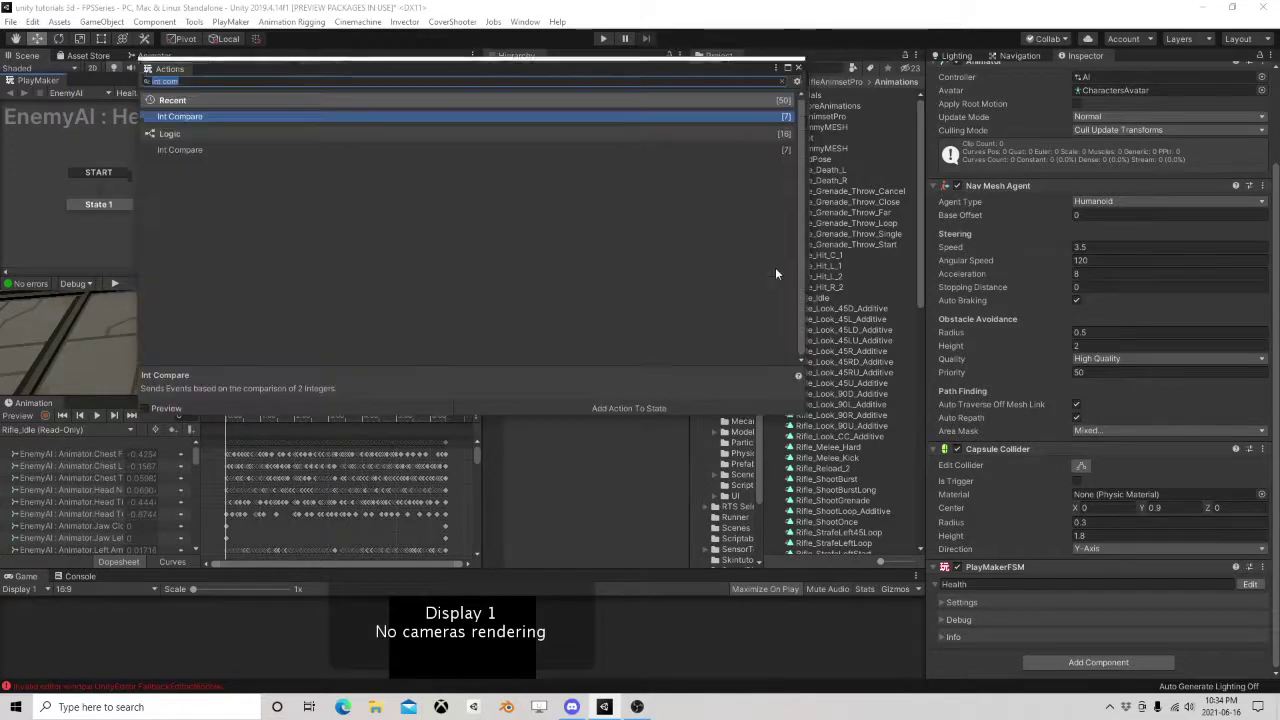
text(set animator)
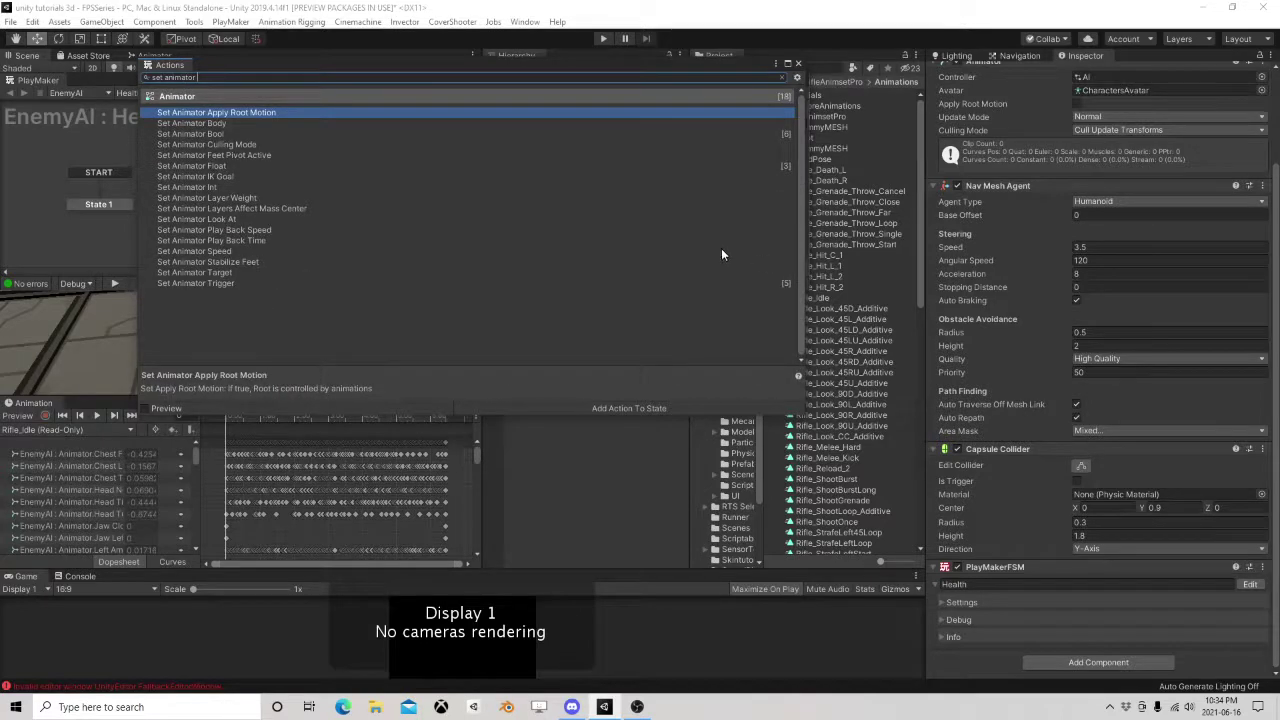
text( tri)
double_click(226, 114)
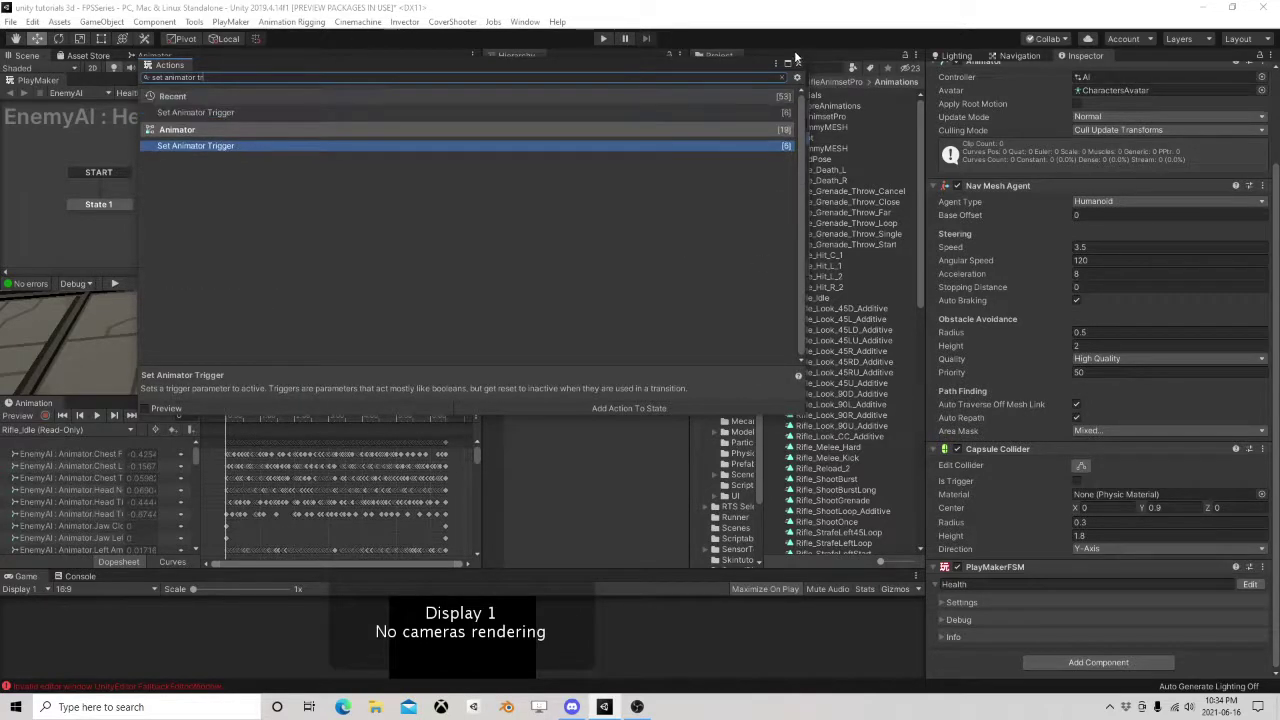
click(798, 64)
click(790, 168)
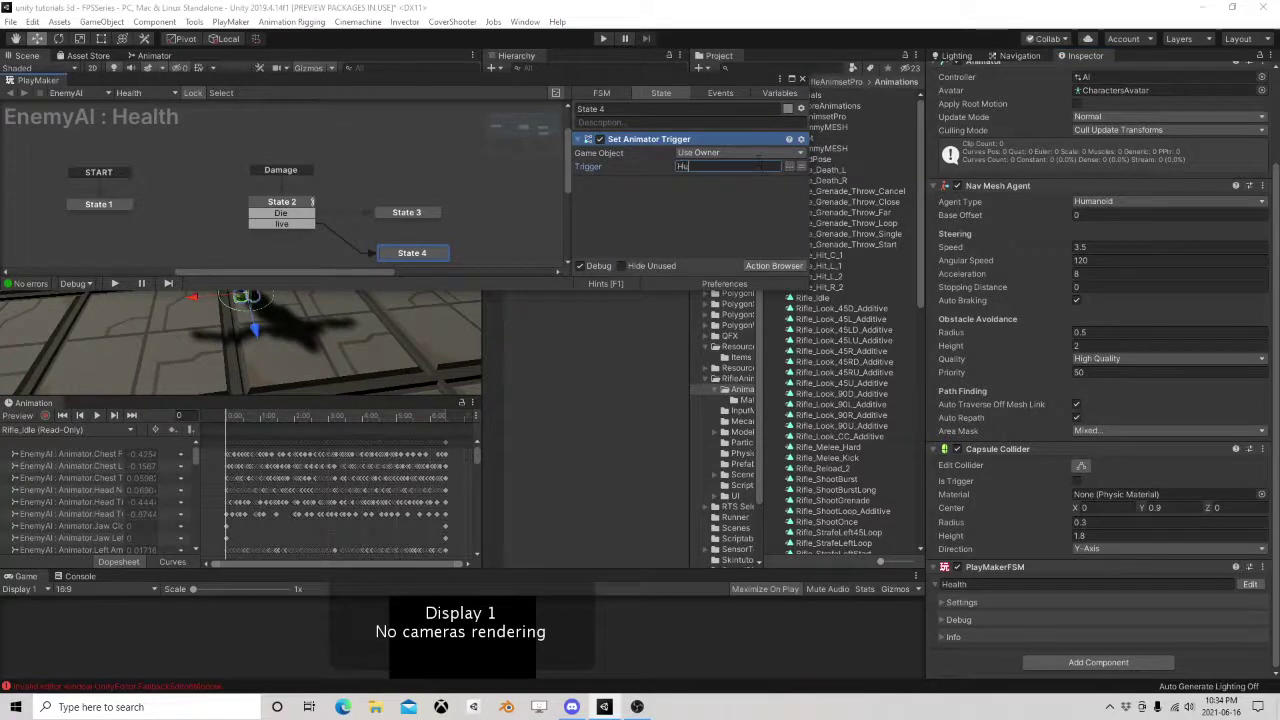
Copy the Set Animator Trigger action from State 4 to State 3, set its trigger to Die, and reposition State 3.
right_click(650, 142)
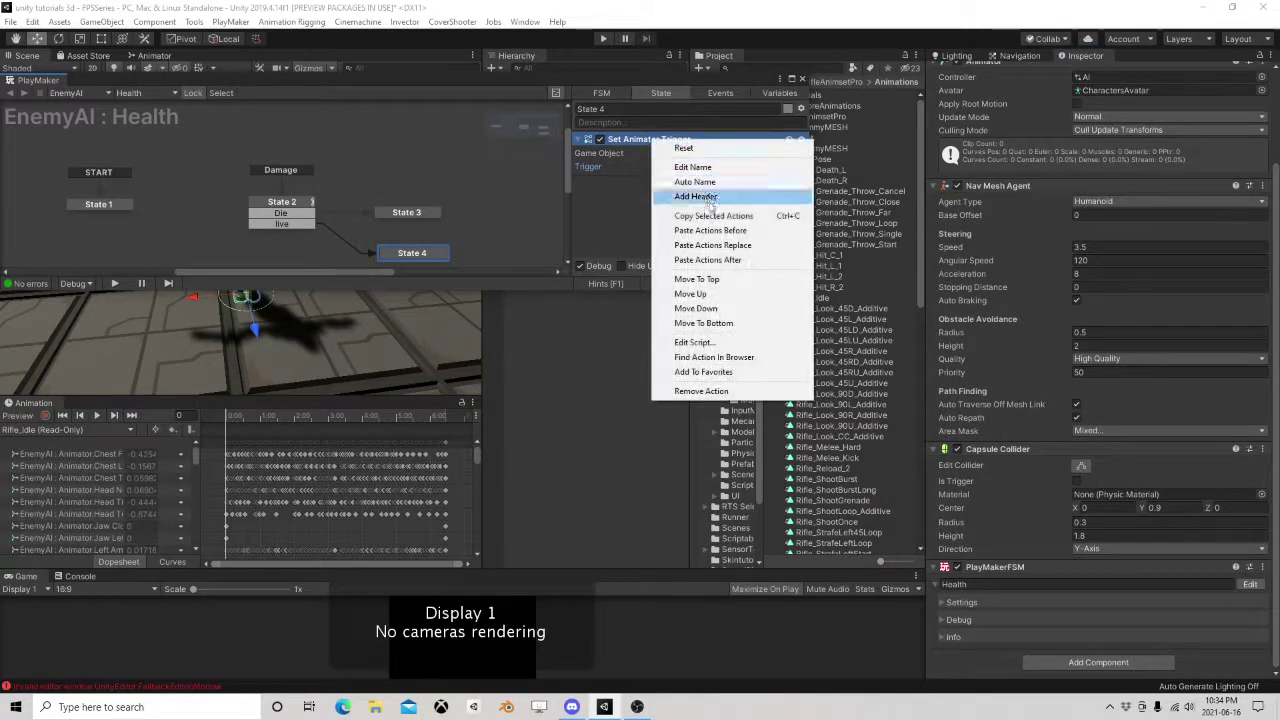
click(700, 214)
click(405, 214)
right_click(595, 180)
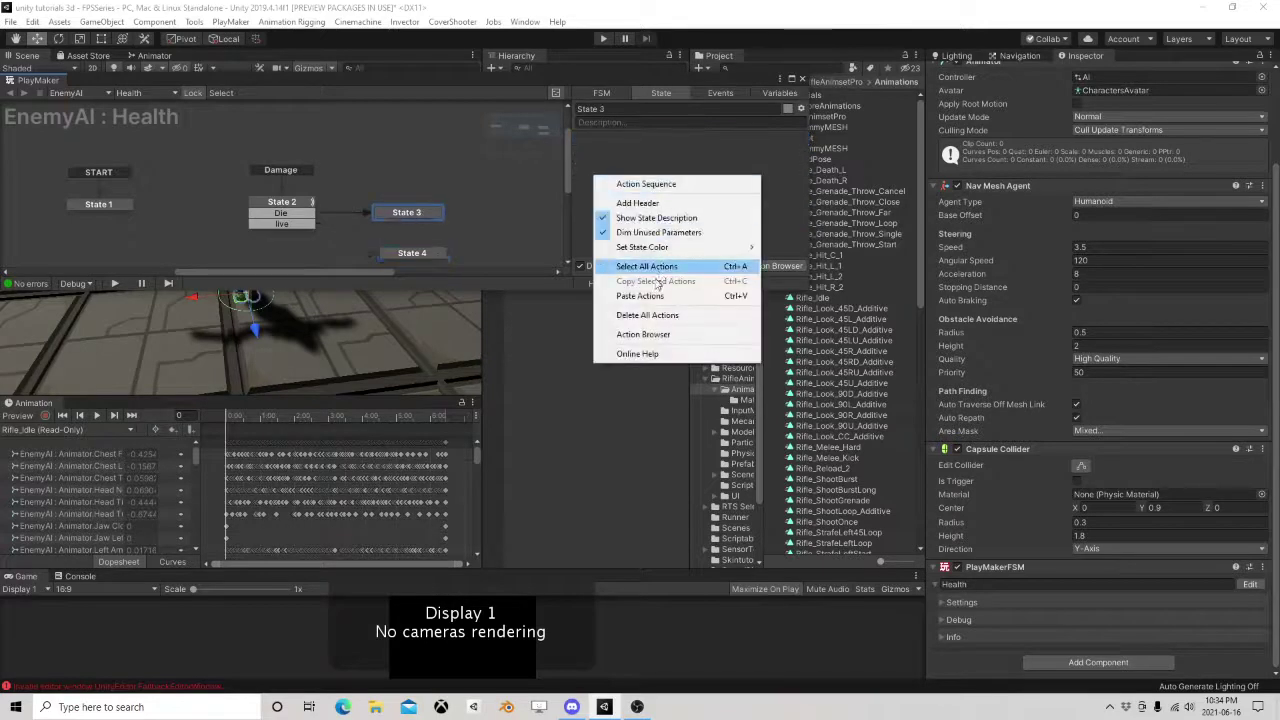
click(640, 296)
click(713, 170)
key(ctrl+a)
text(D)
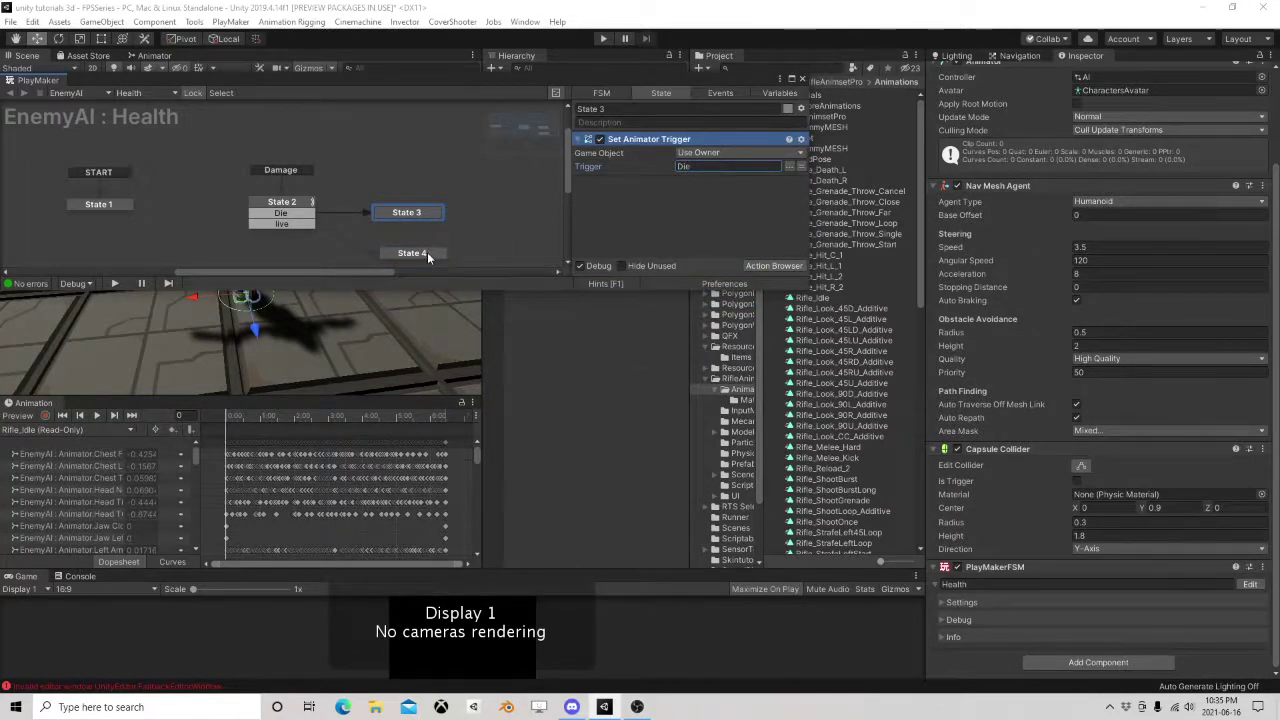
drag(427, 253, 433, 197)
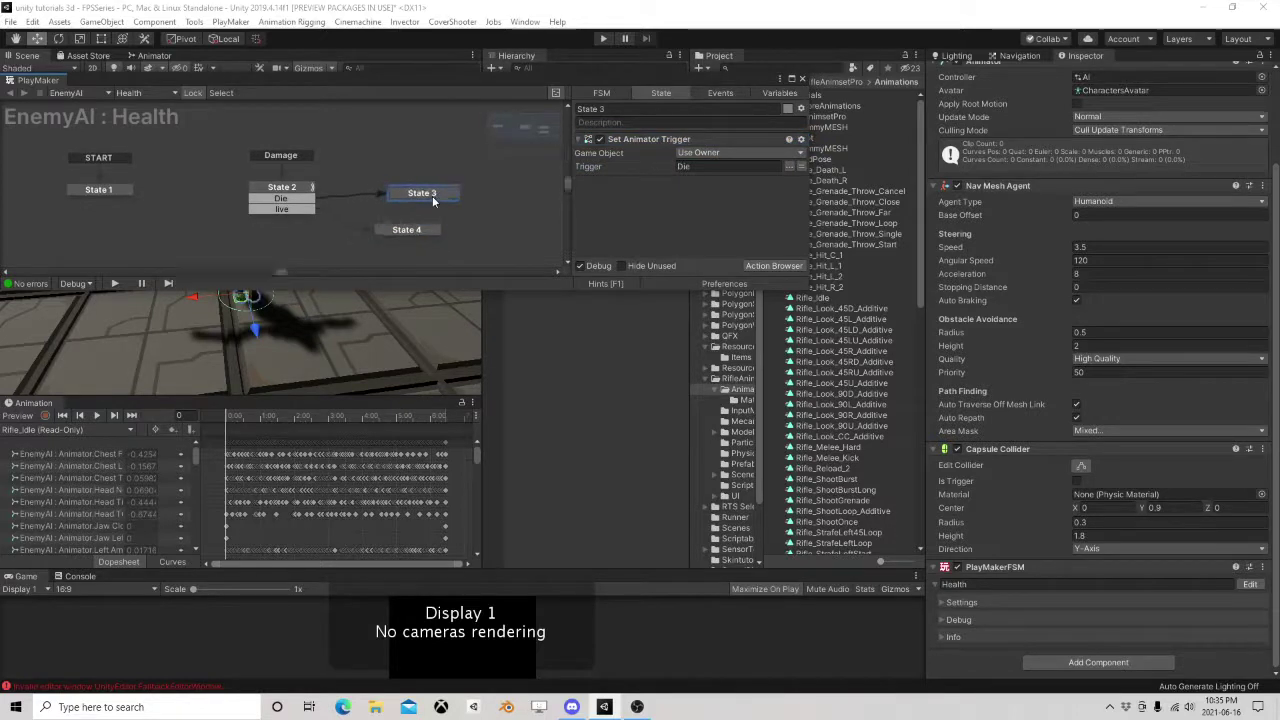
click(801, 79)
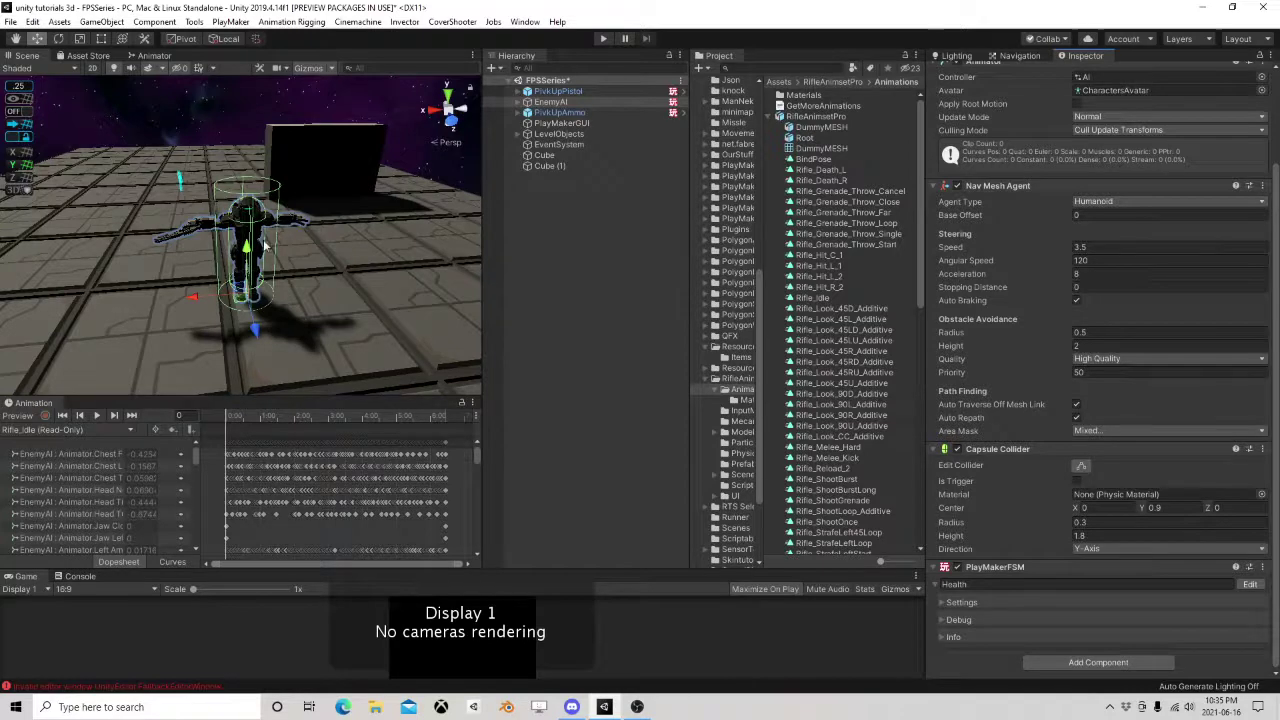
Rotate EnemyAI in the scene about its vertical axis.
alt+drag(125, 220, 106, 102)
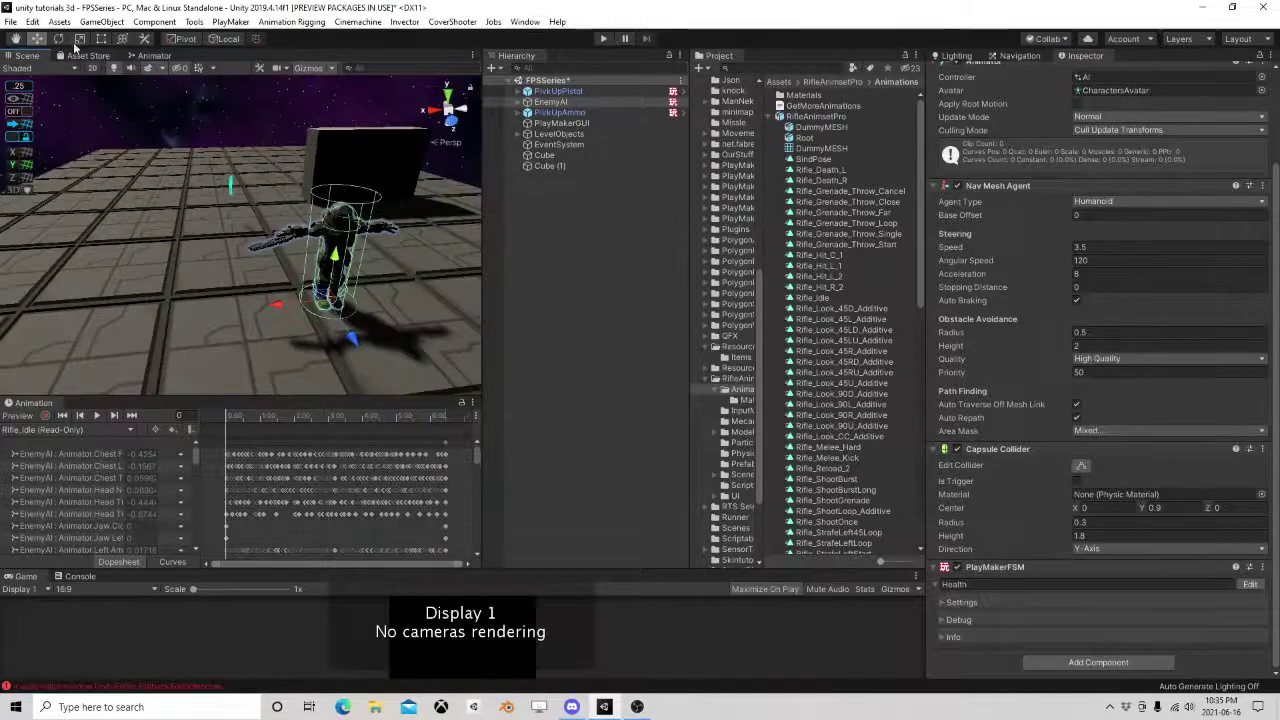
key(e)
drag(319, 335, 727, 447)
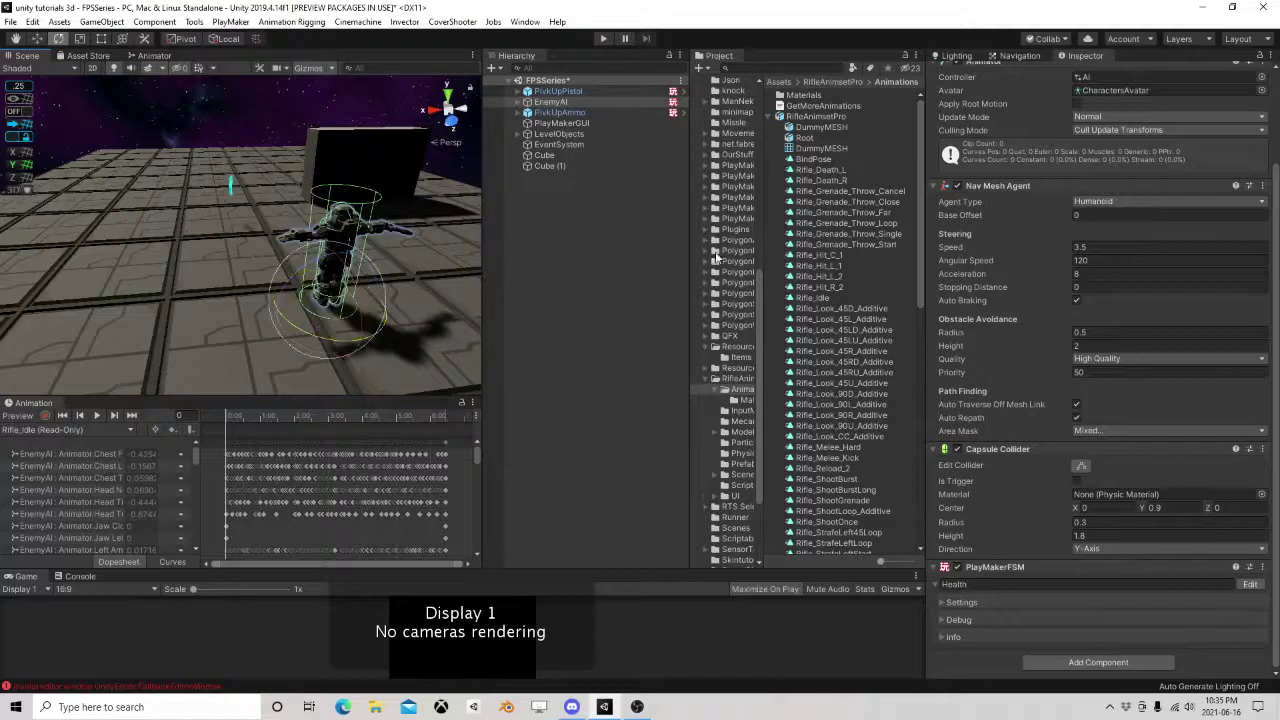
Widen the Project window and its folder tree, and show the contents of the FPSGame Pistols folder.
click(717, 378)
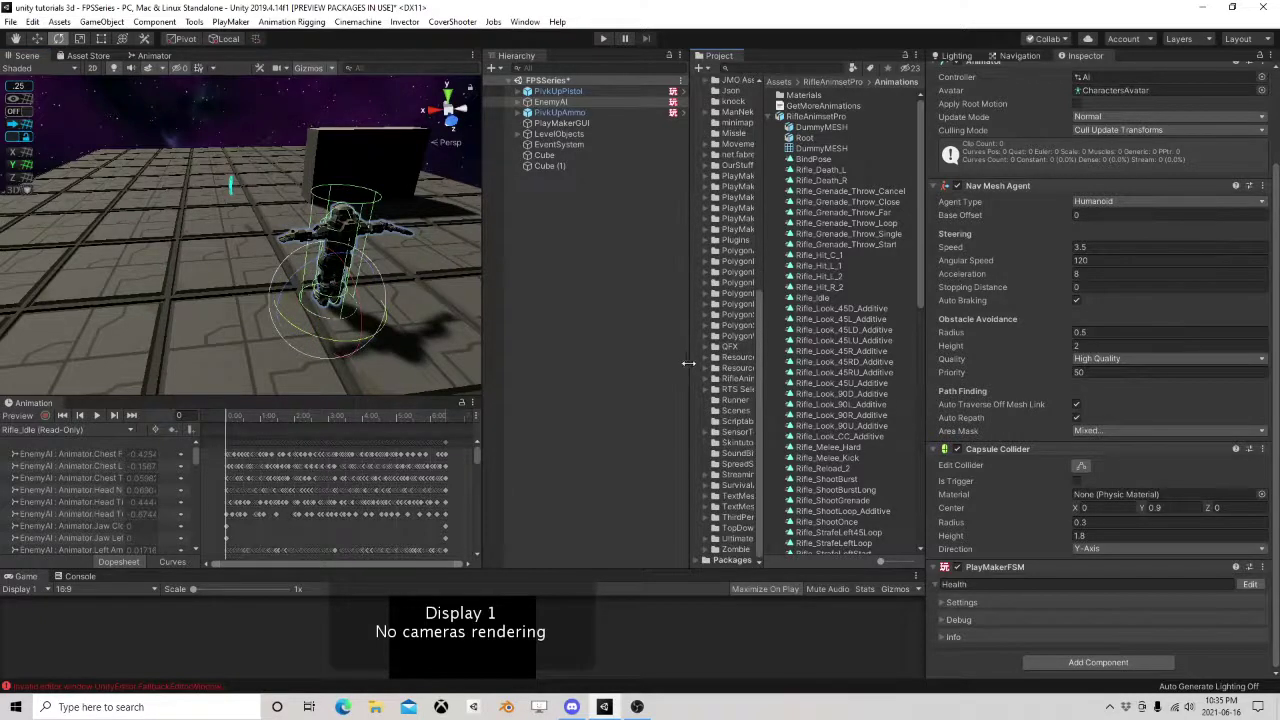
drag(689, 363, 508, 345)
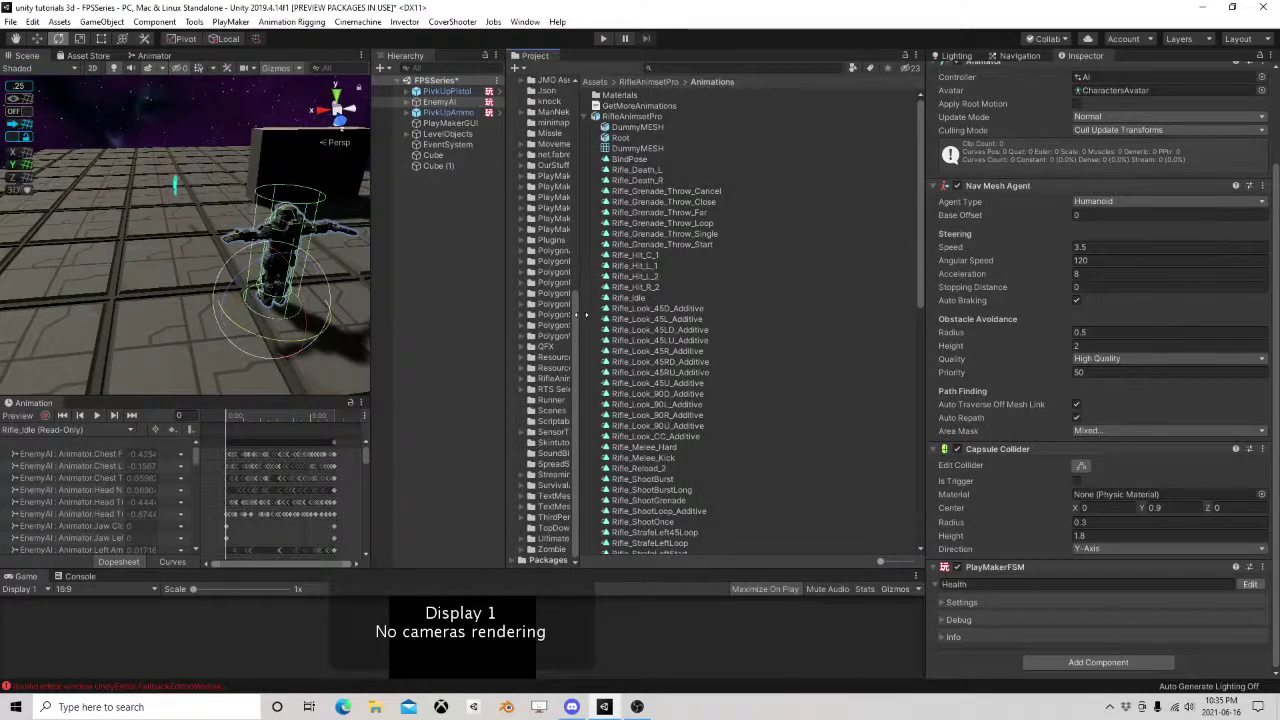
drag(575, 315, 772, 315)
scroll(585, 317, up, 10)
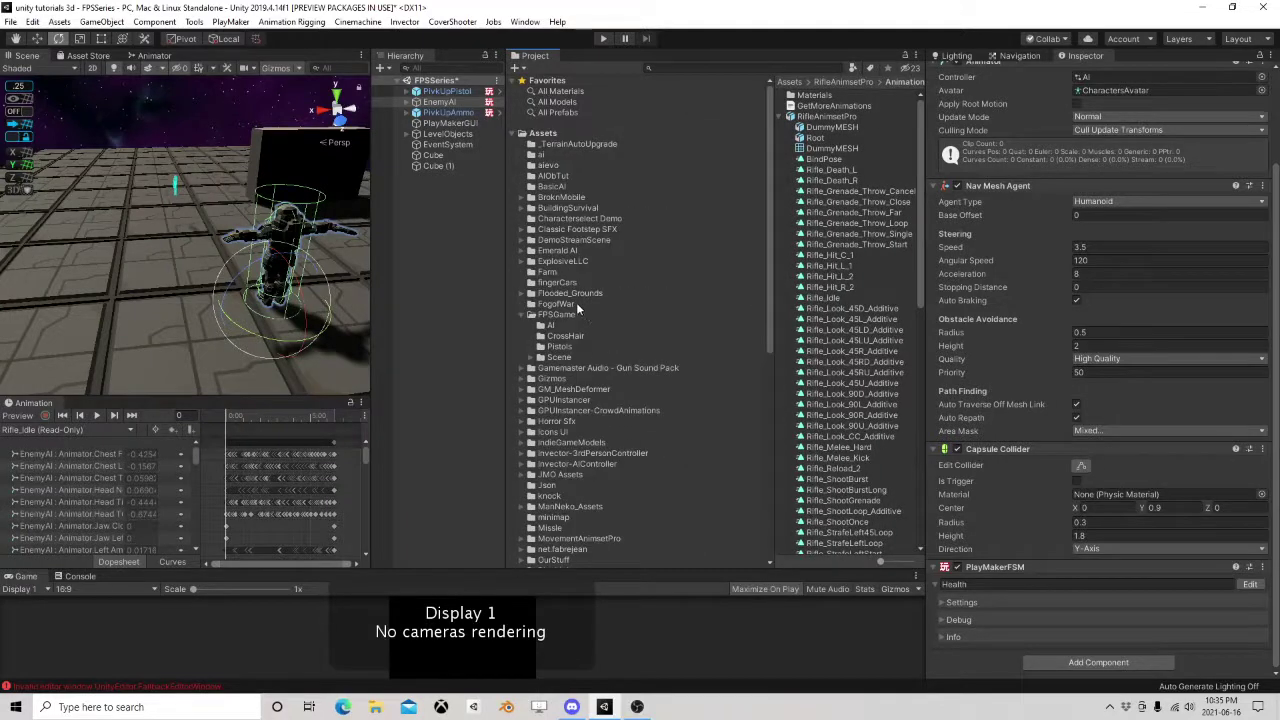
click(559, 347)
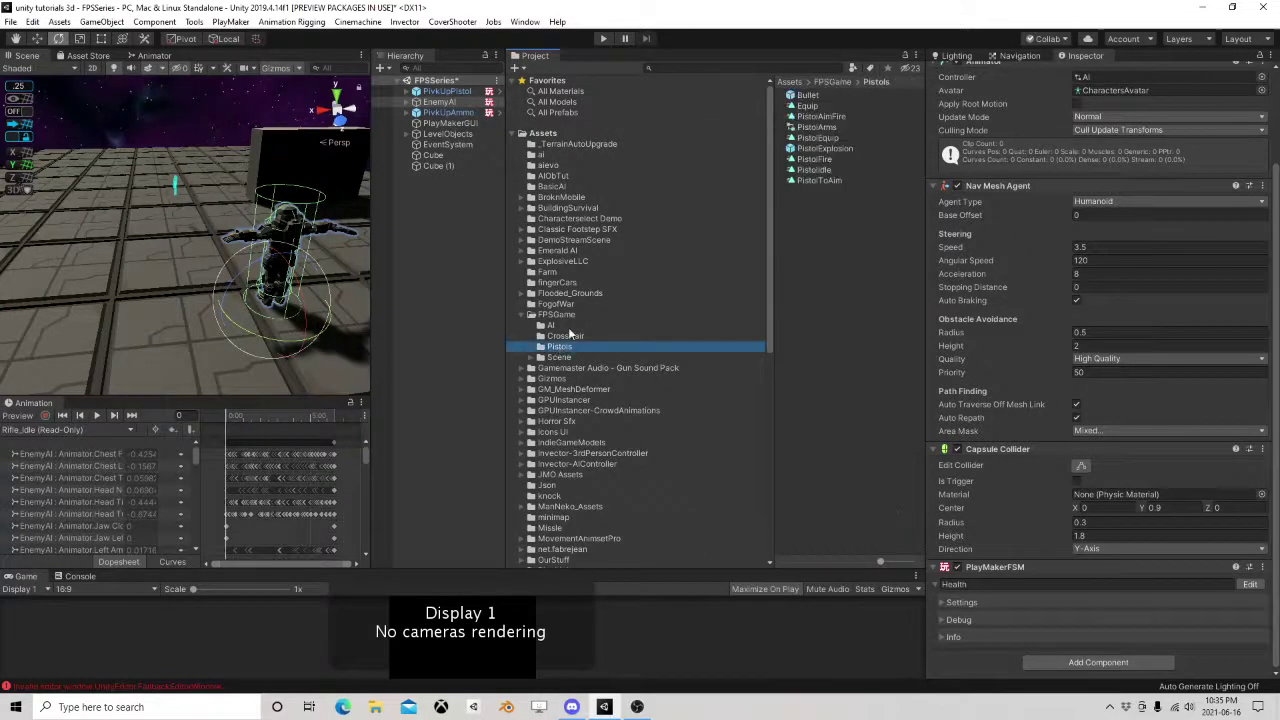
Open the Bullet prefab's PlayMaker FSM for editing.
click(808, 95)
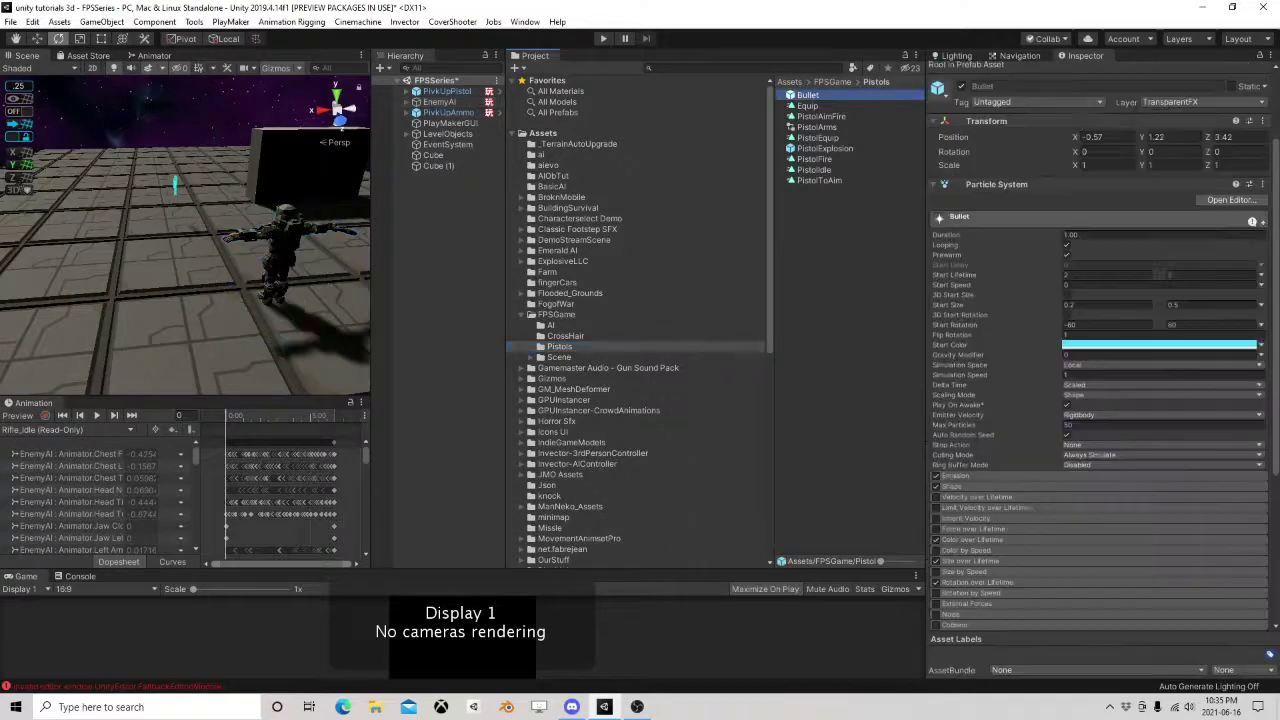
scroll(1085, 288, down, 10)
click(1250, 495)
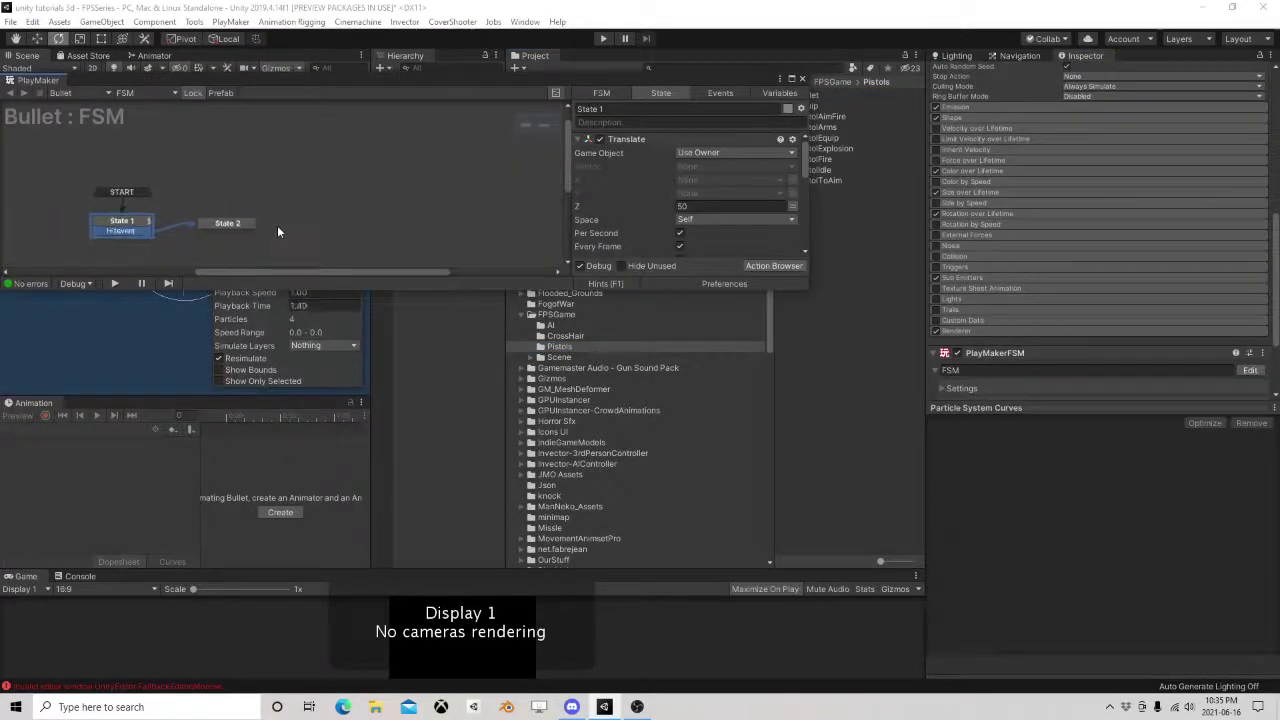
Review the Bullet FSM's State 1 raycast settings and the actions in State 2.
scroll(706, 214, down, 5)
scroll(706, 214, up, 3)
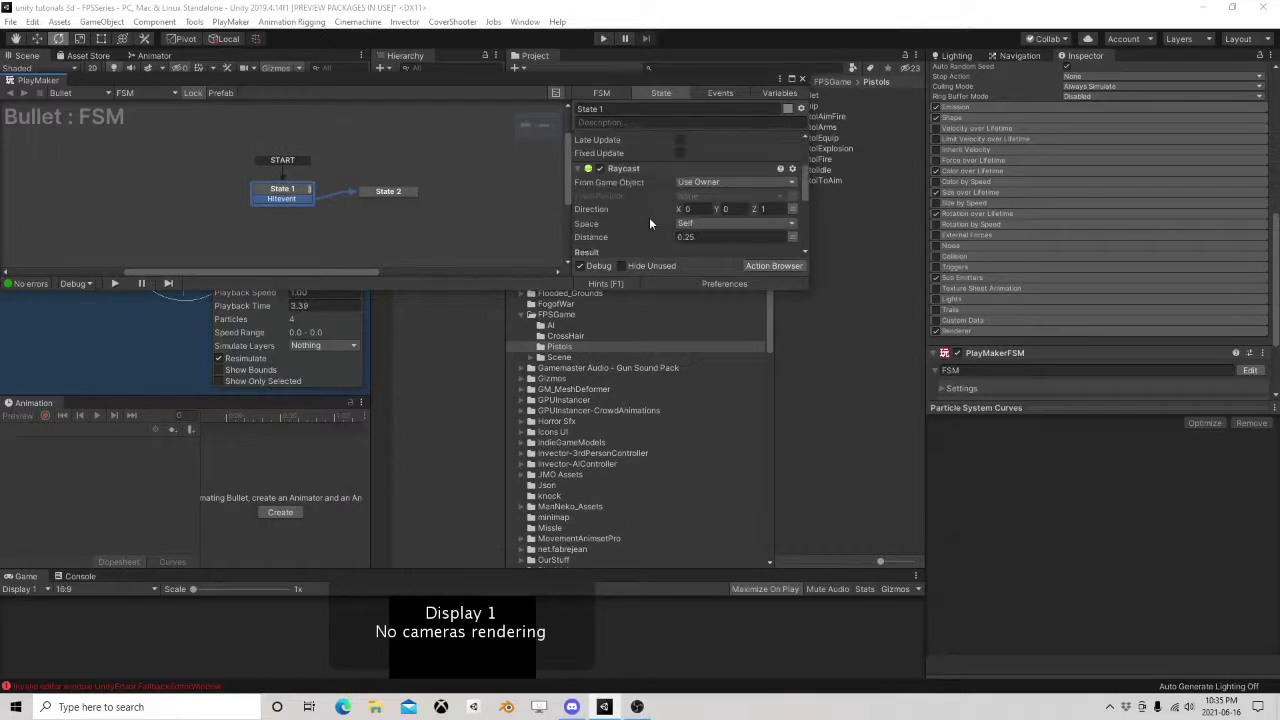
scroll(649, 217, down, 3)
scroll(728, 220, down, 2)
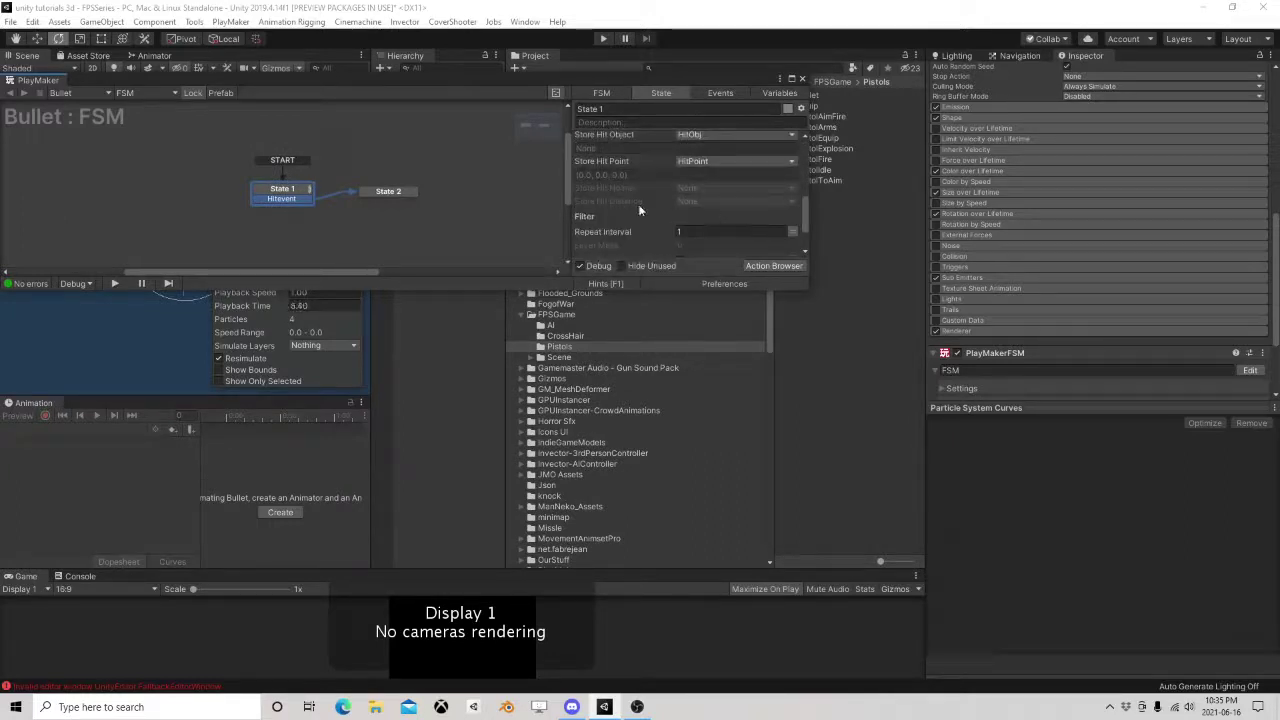
click(390, 194)
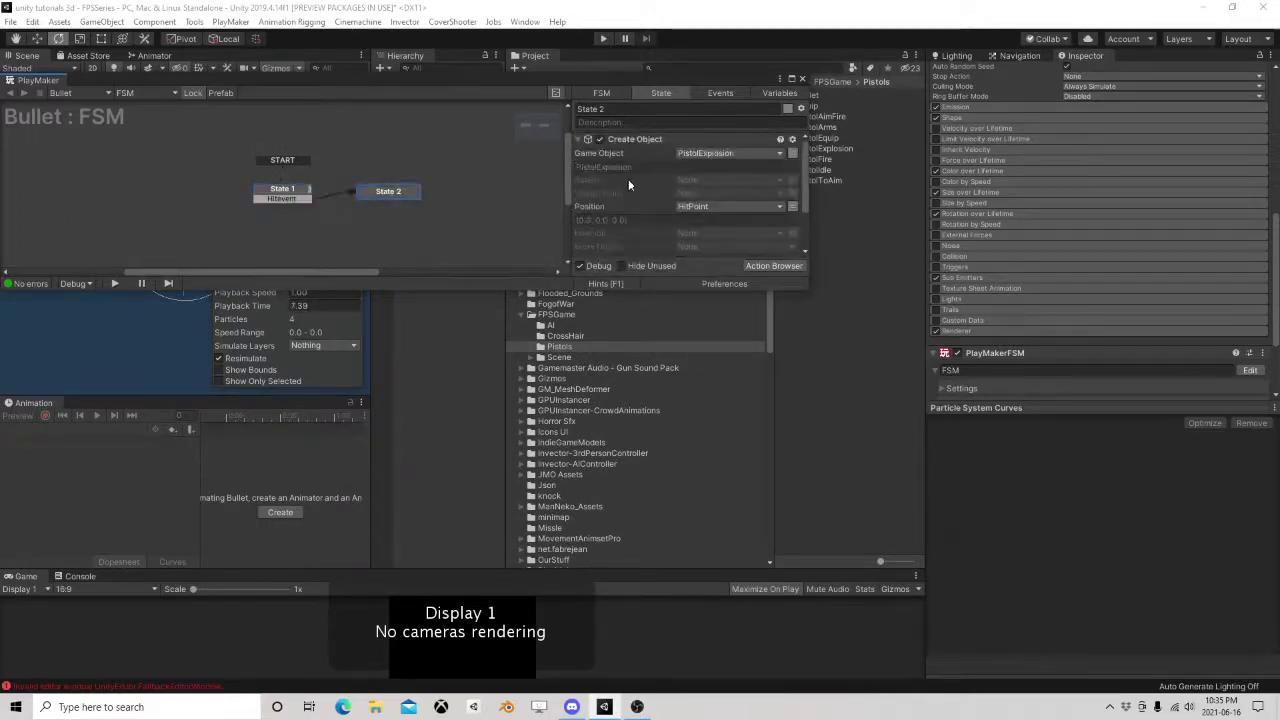
scroll(651, 205, down, 2)
scroll(652, 178, up, 2)
Move State 2 up slightly in the Bullet FSM and add a new state below it.
mouse_move(386, 196)
mouse_down()
mouse_move(416, 193)
mouse_move(436, 213)
mouse_move(373, 177)
mouse_move(404, 180)
mouse_up()
right_click(392, 229)
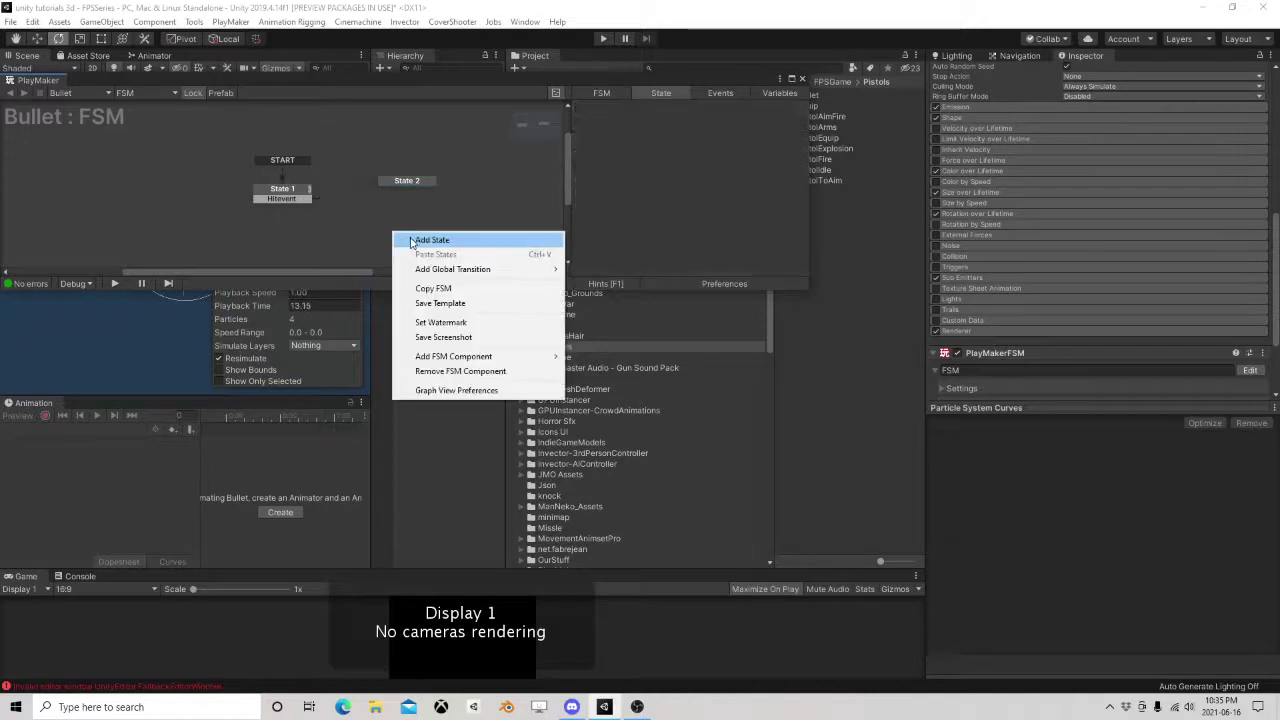
click(416, 236)
Add a Game Object Compare Tag action to State 2 of the Bullet FSM.
click(409, 181)
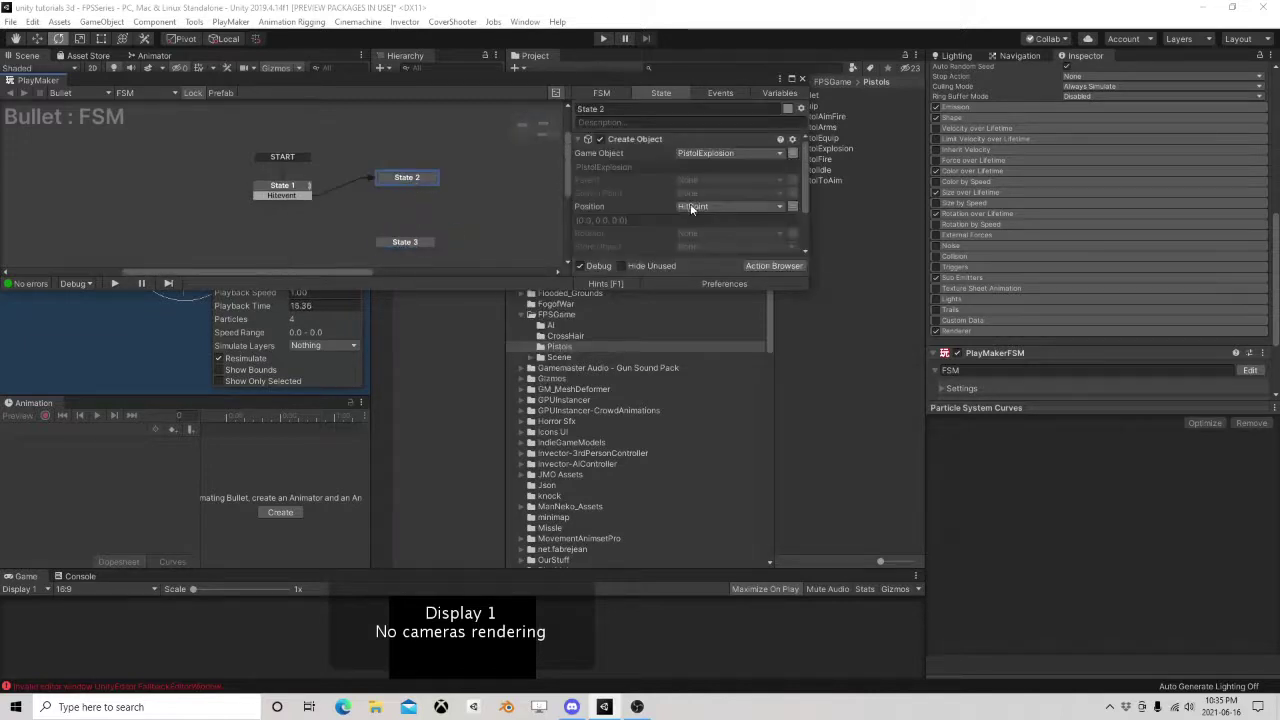
scroll(675, 210, down, 2)
drag(640, 192, 413, 243)
click(414, 177)
scroll(694, 228, down, 2)
click(762, 266)
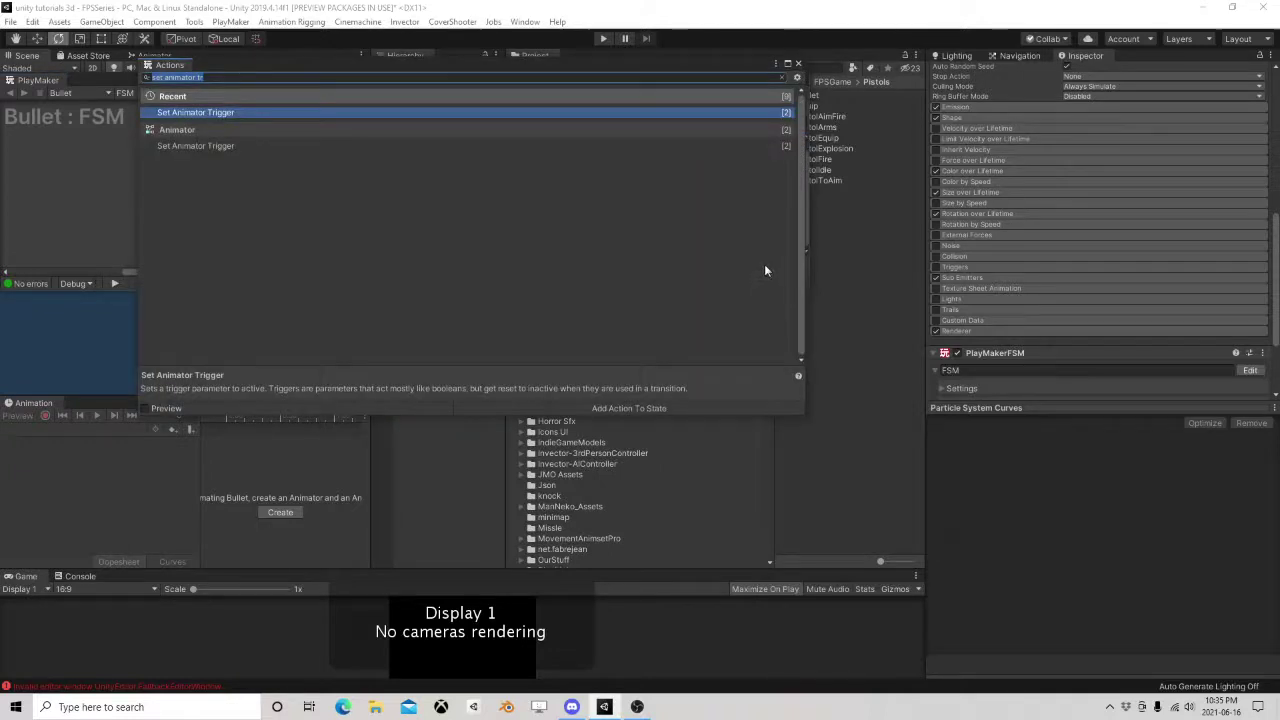
text(tag)
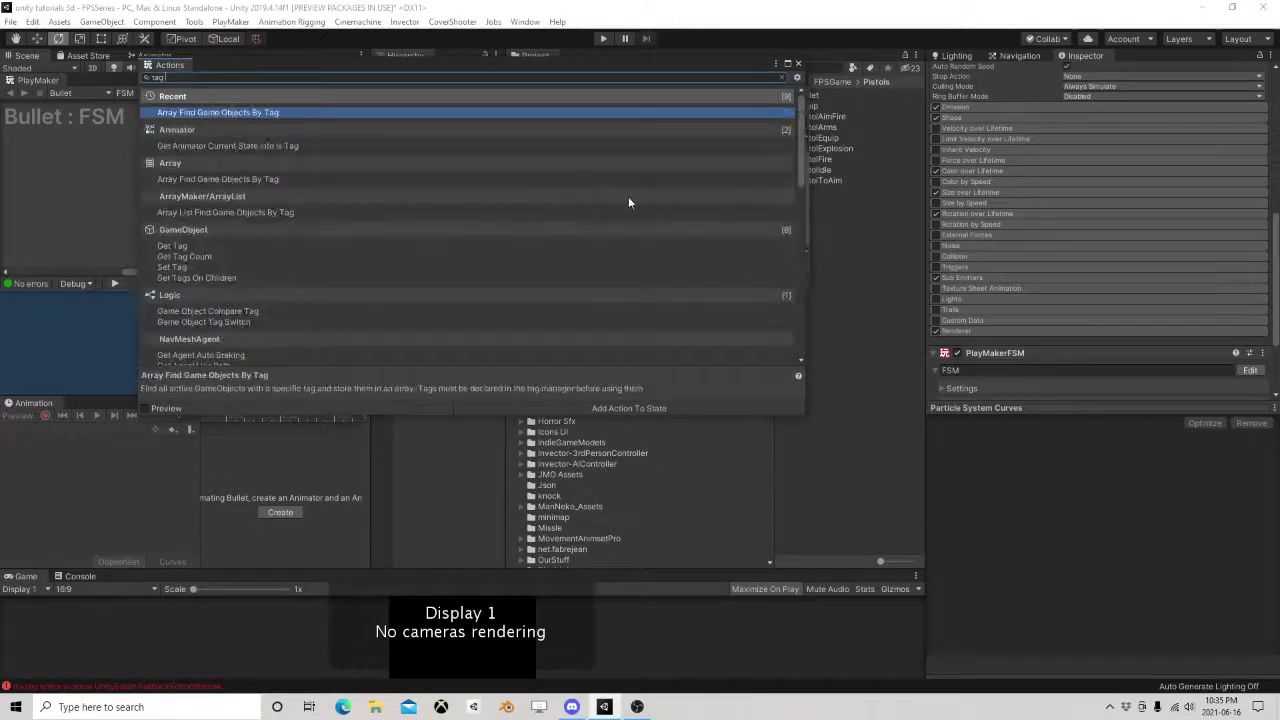
text( com)
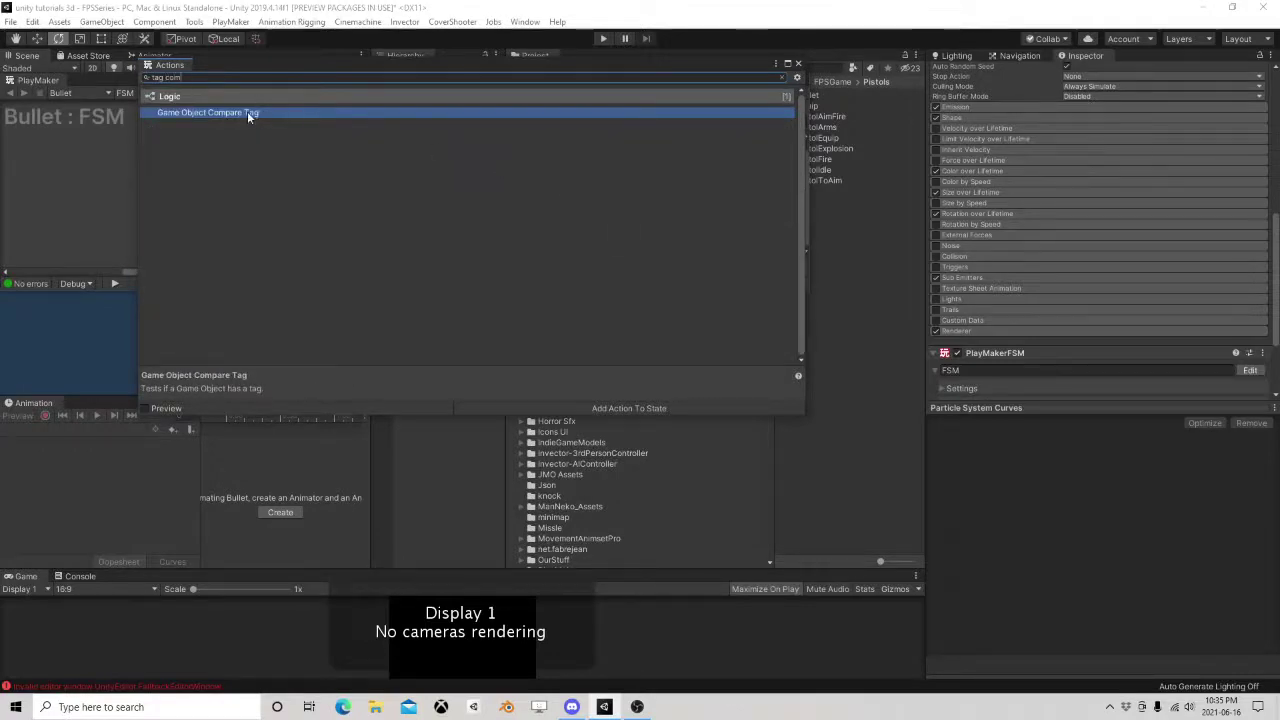
double_click(247, 111)
click(798, 64)
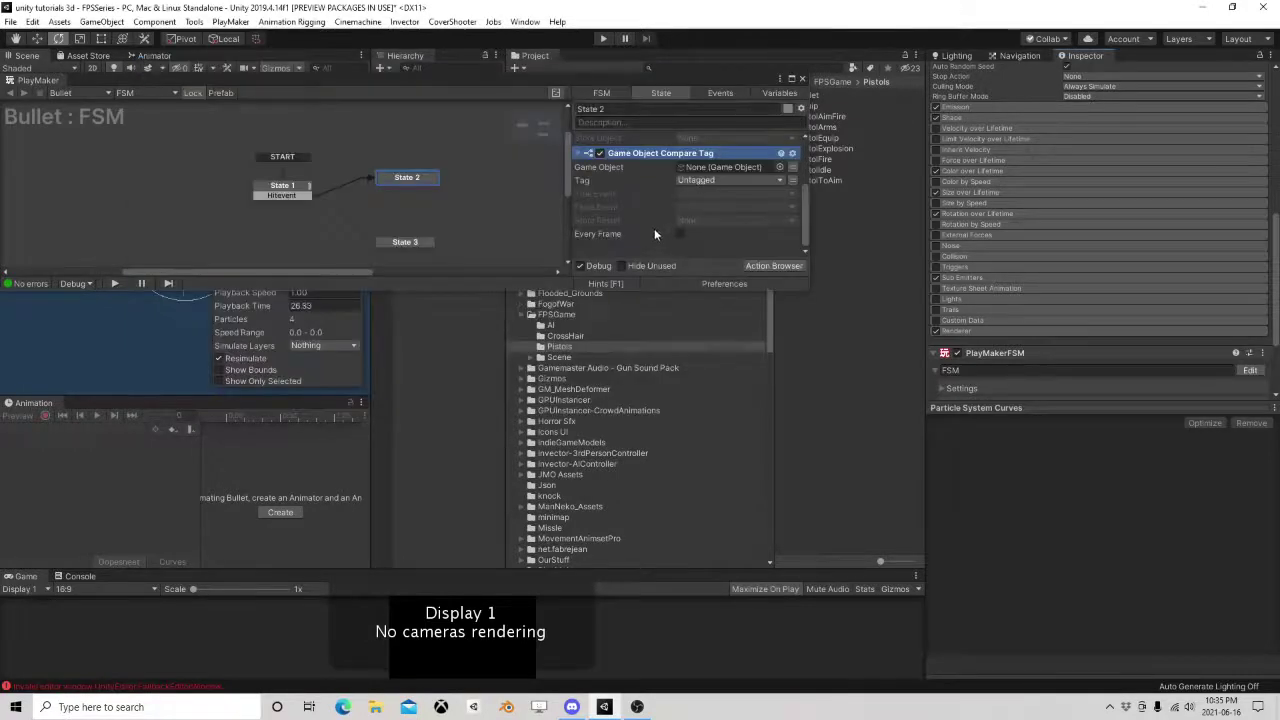
Set the Game Object of the Compare Tag action to the HitObj variable.
click(793, 167)
click(748, 168)
click(746, 197)
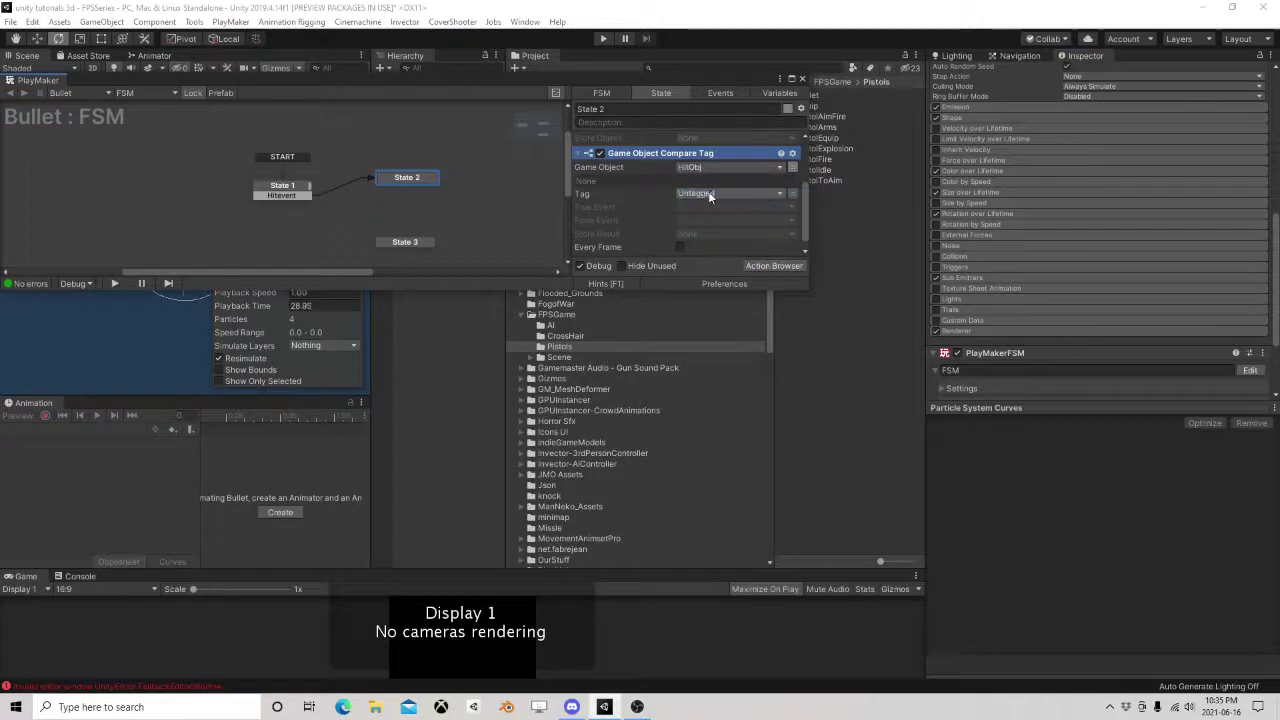
Create a new tag named Enemy and select it as the tag for the Compare Tag action.
click(708, 193)
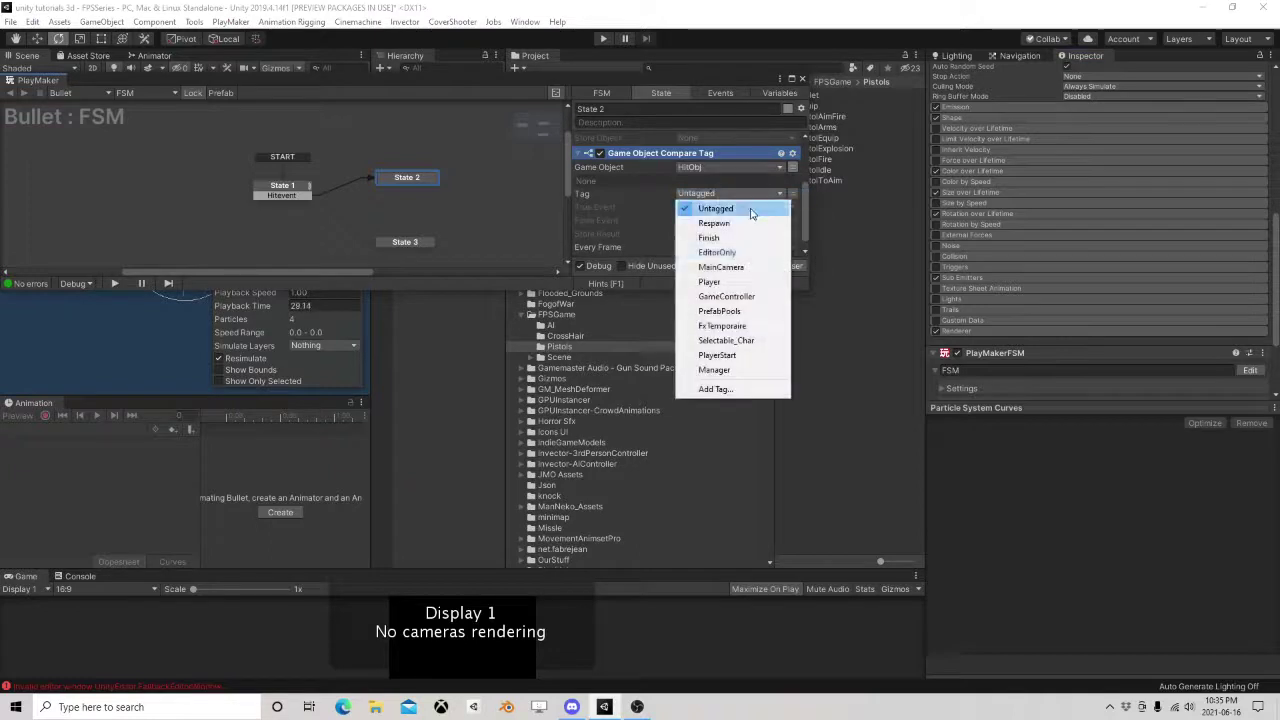
click(714, 389)
click(1242, 190)
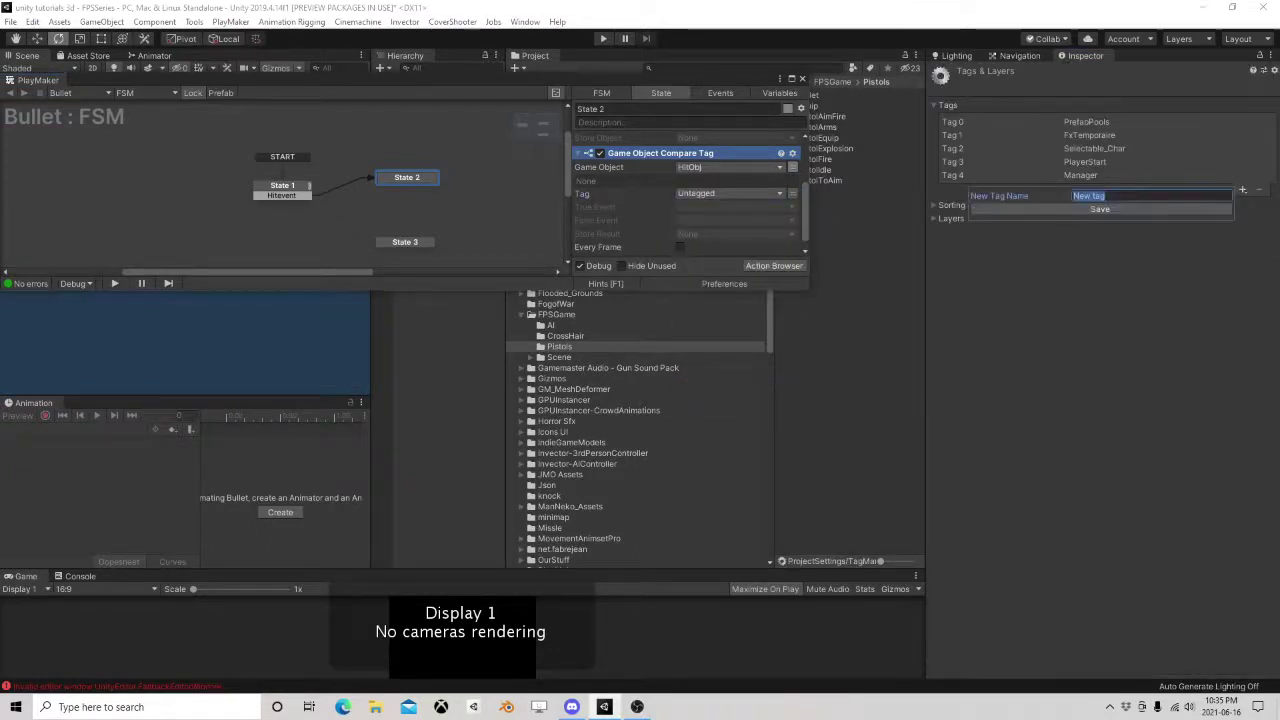
text(Enemy)
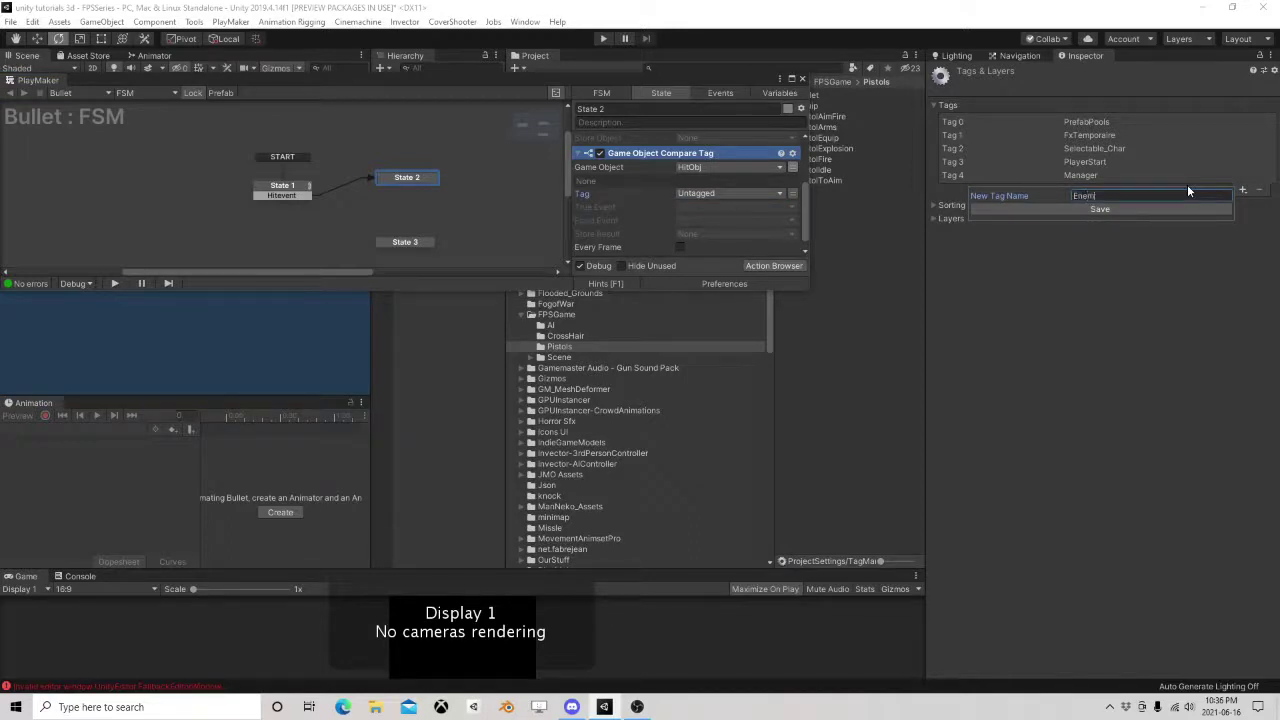
key(Return)
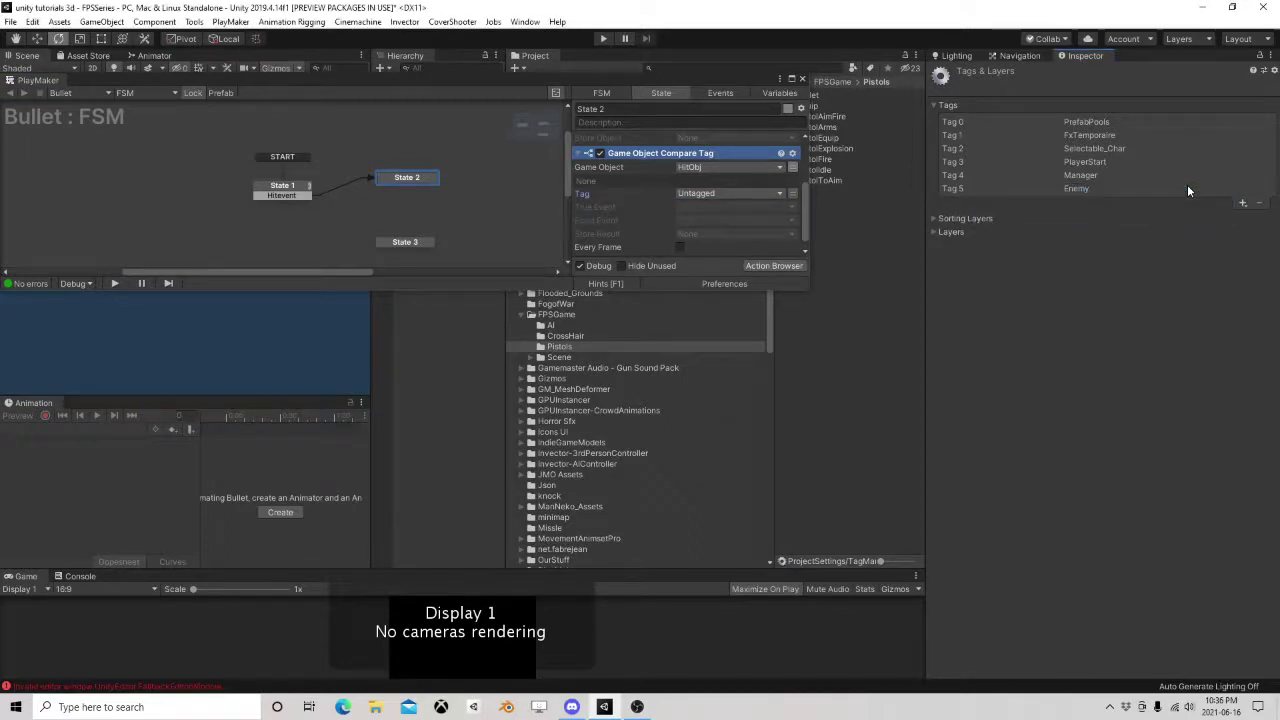
click(699, 194)
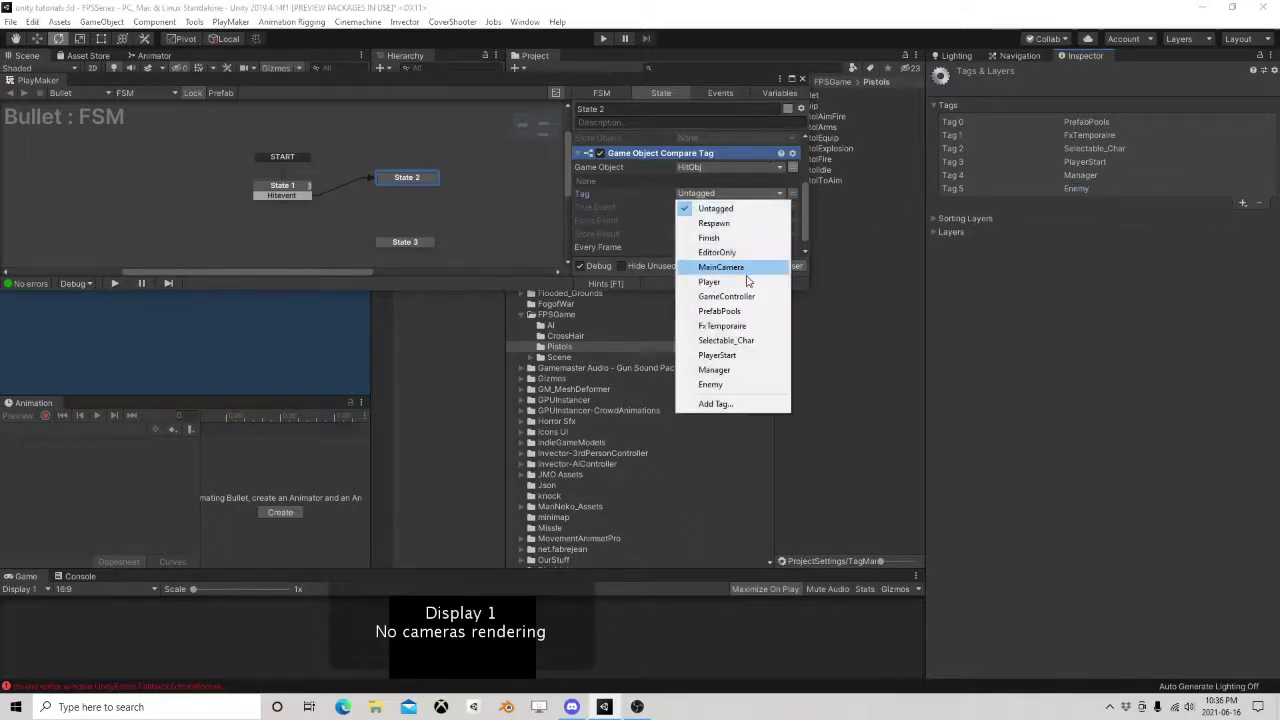
click(720, 388)
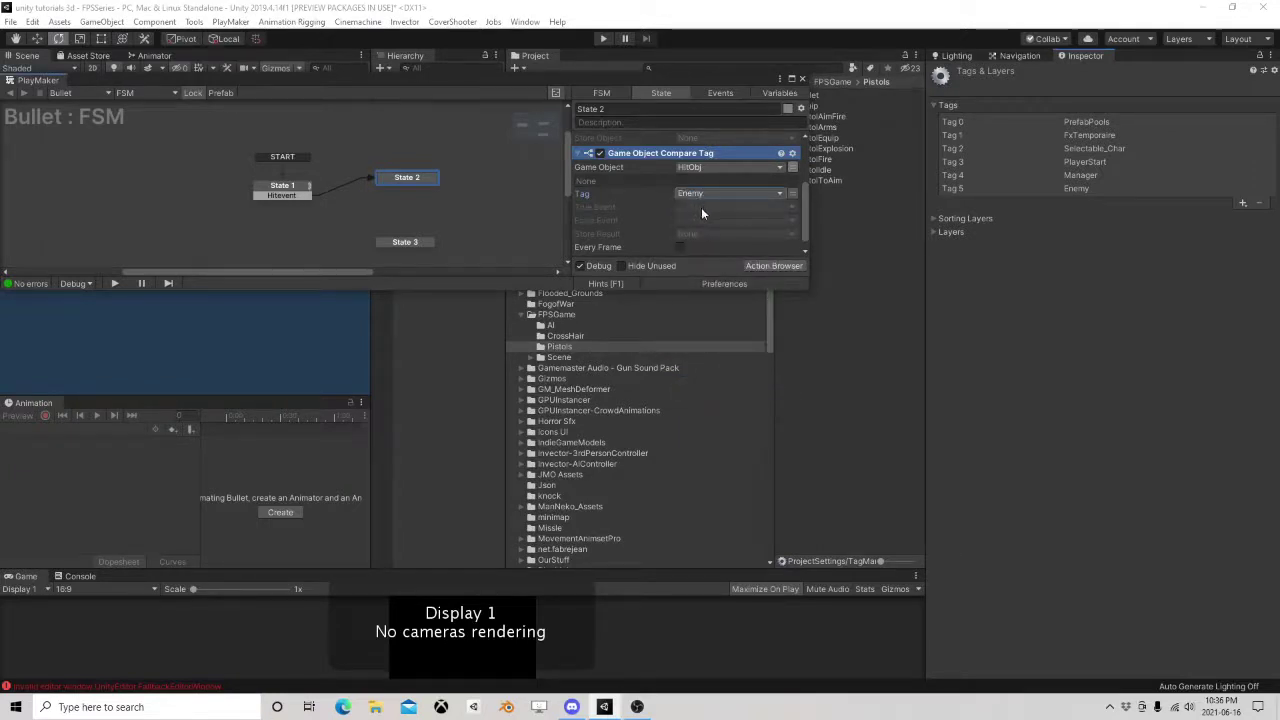
Create a new event named DoDamage as the Compare Tag action's True Event.
click(701, 208)
click(711, 303)
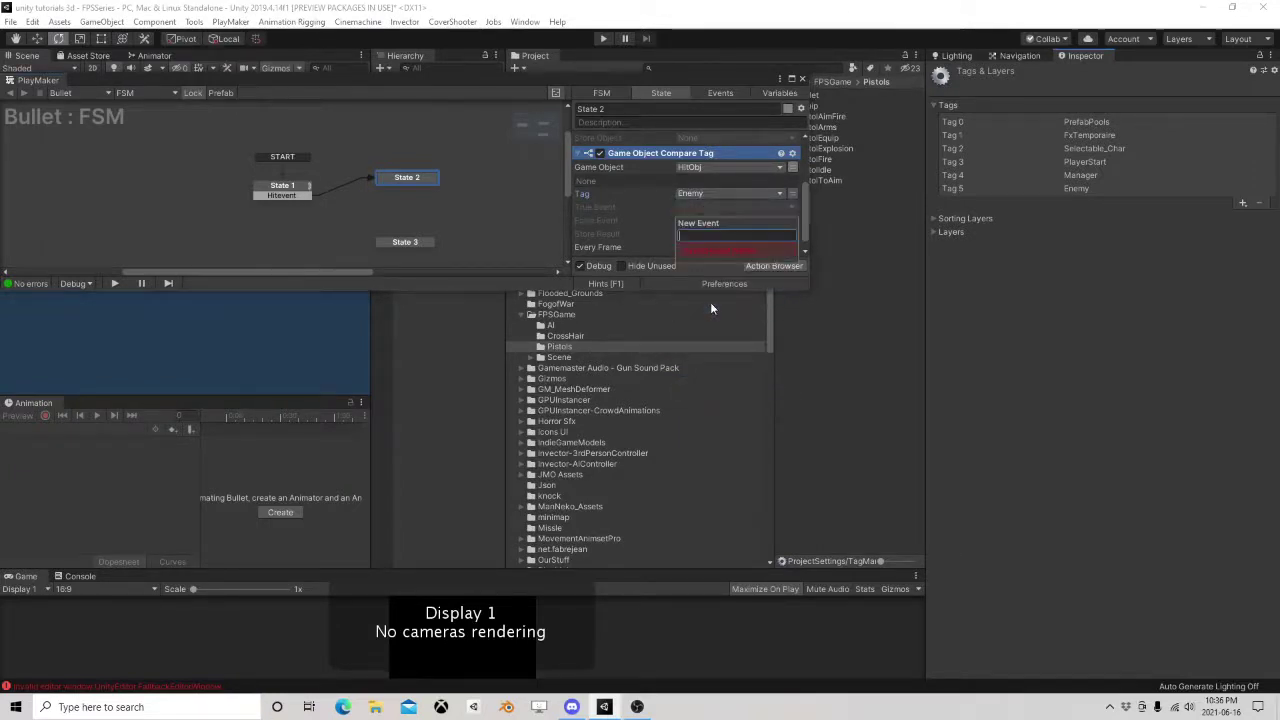
text(DoDamage)
key(Return)
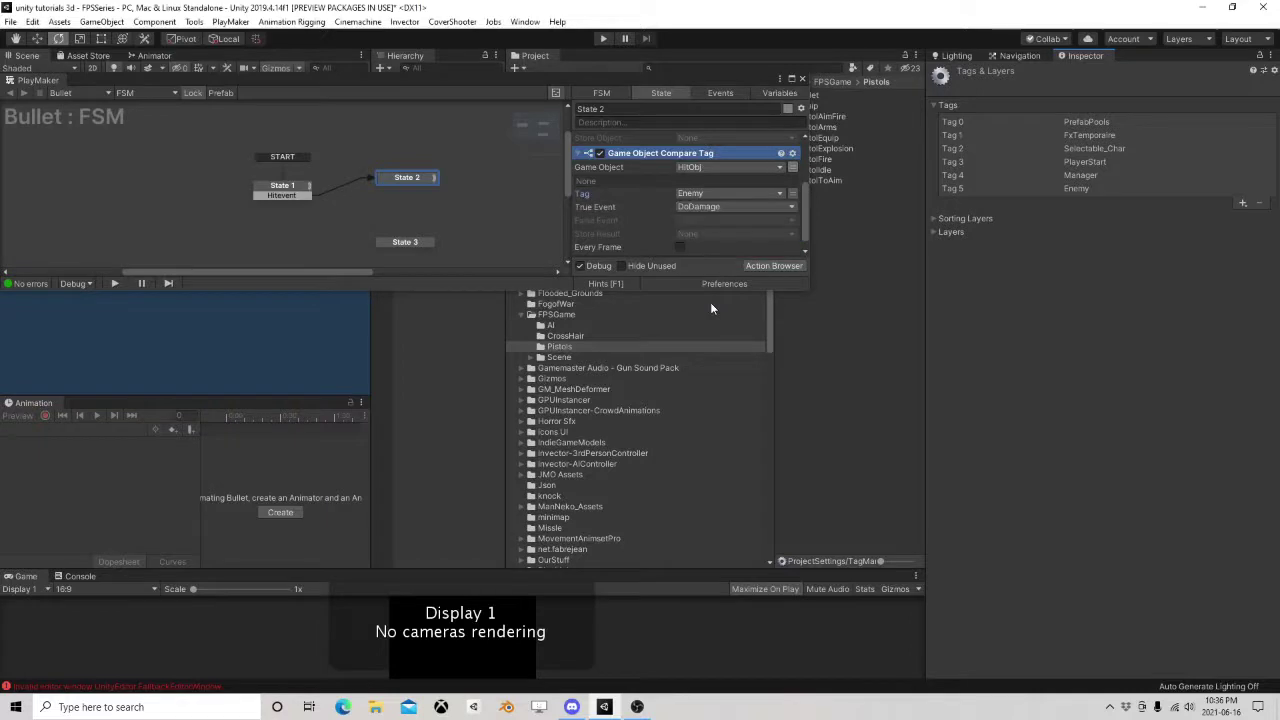
Create a new event named Destroy as the False Event of the Compare Tag action in State 2.
click(690, 219)
click(705, 335)
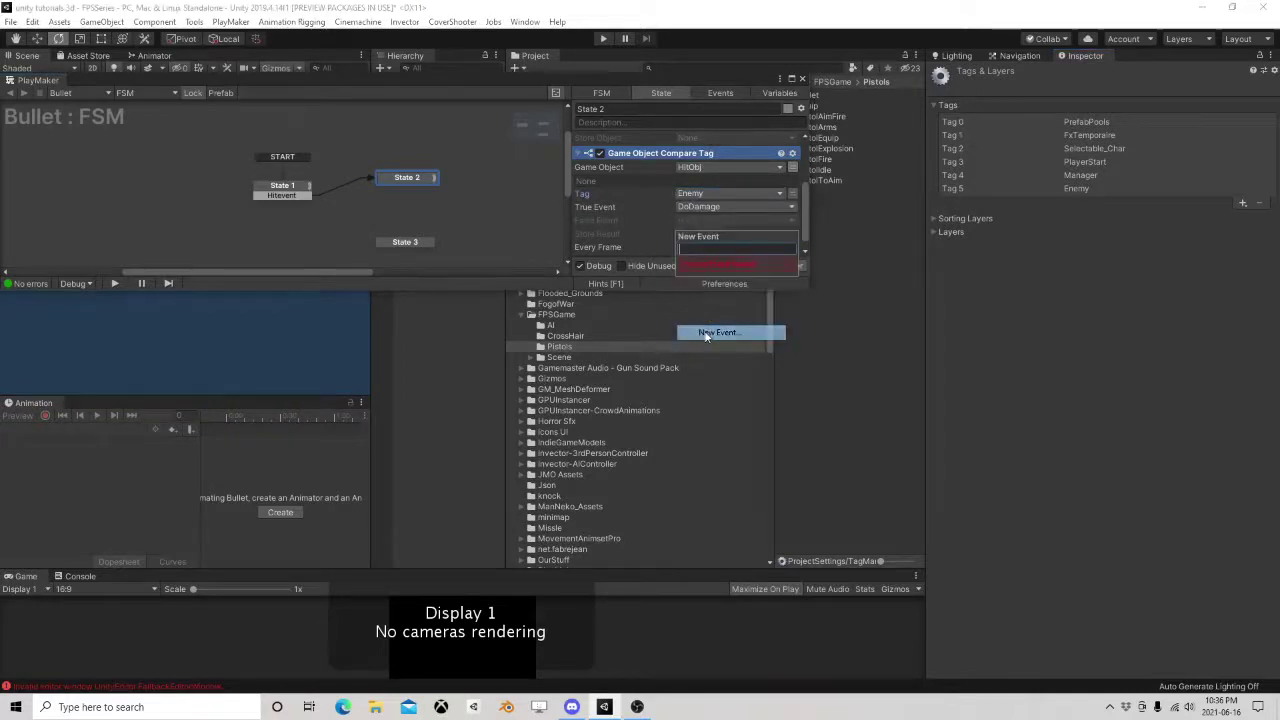
text(Destroy)
key(Return)
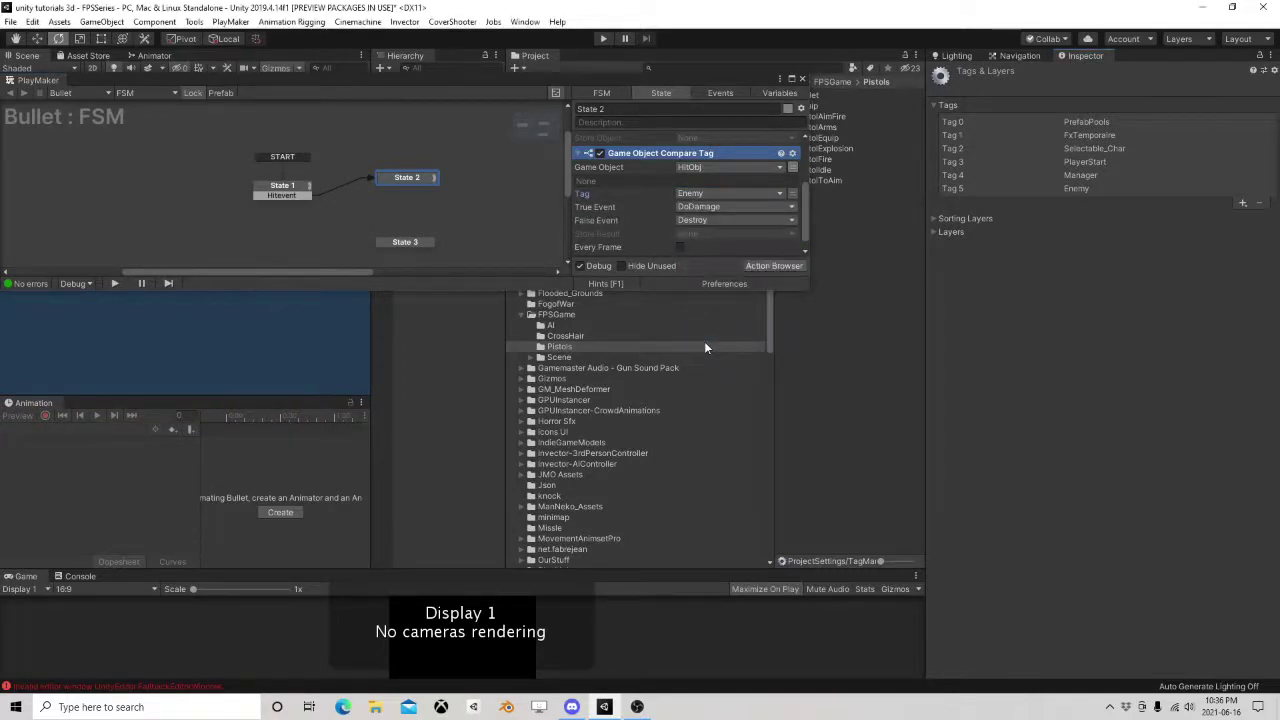
Add Destroy and DoDamage transitions to State 2 and connect Destroy to State 3.
right_click(406, 179)
mouse_move(500, 189)
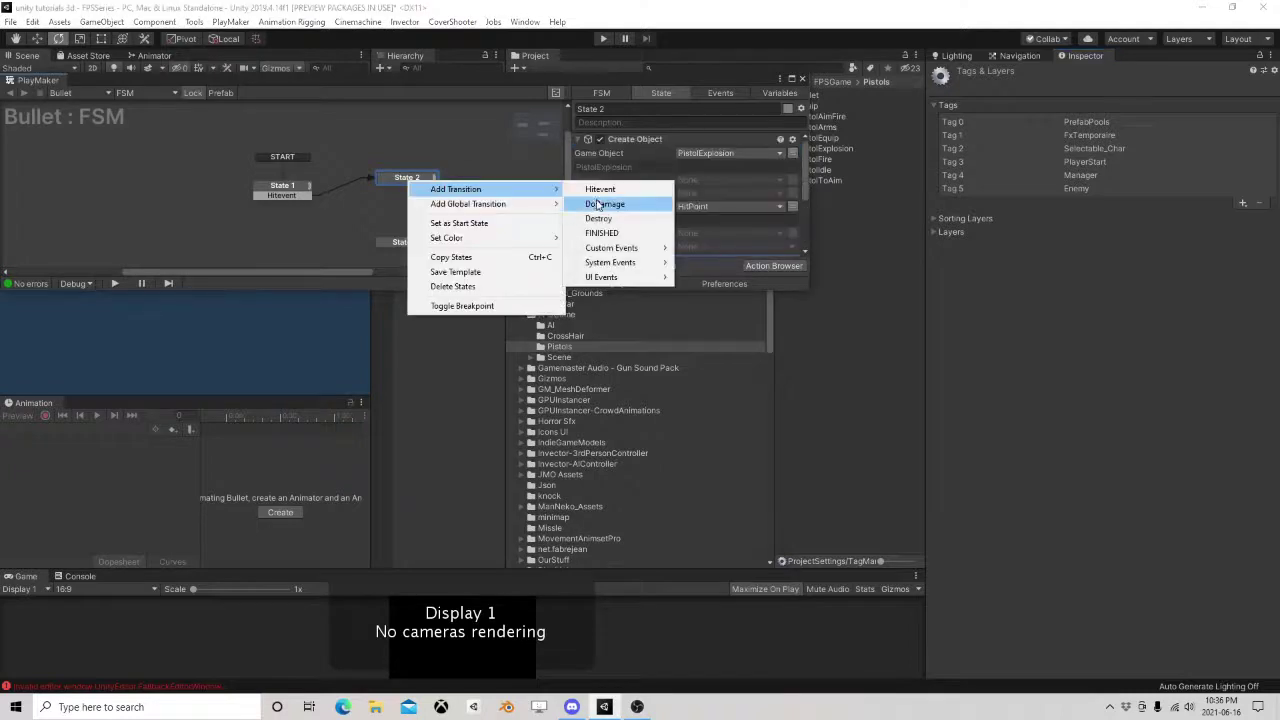
click(598, 218)
right_click(420, 180)
mouse_move(549, 200)
click(600, 204)
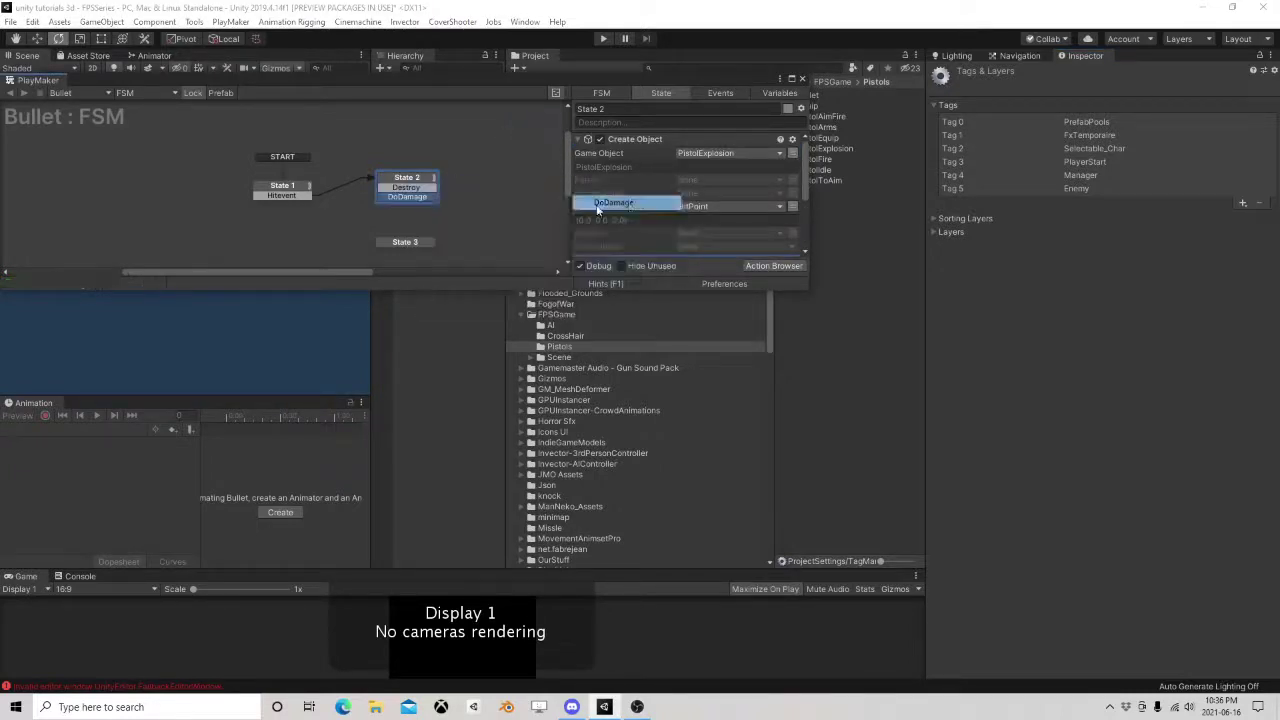
drag(407, 196, 418, 229)
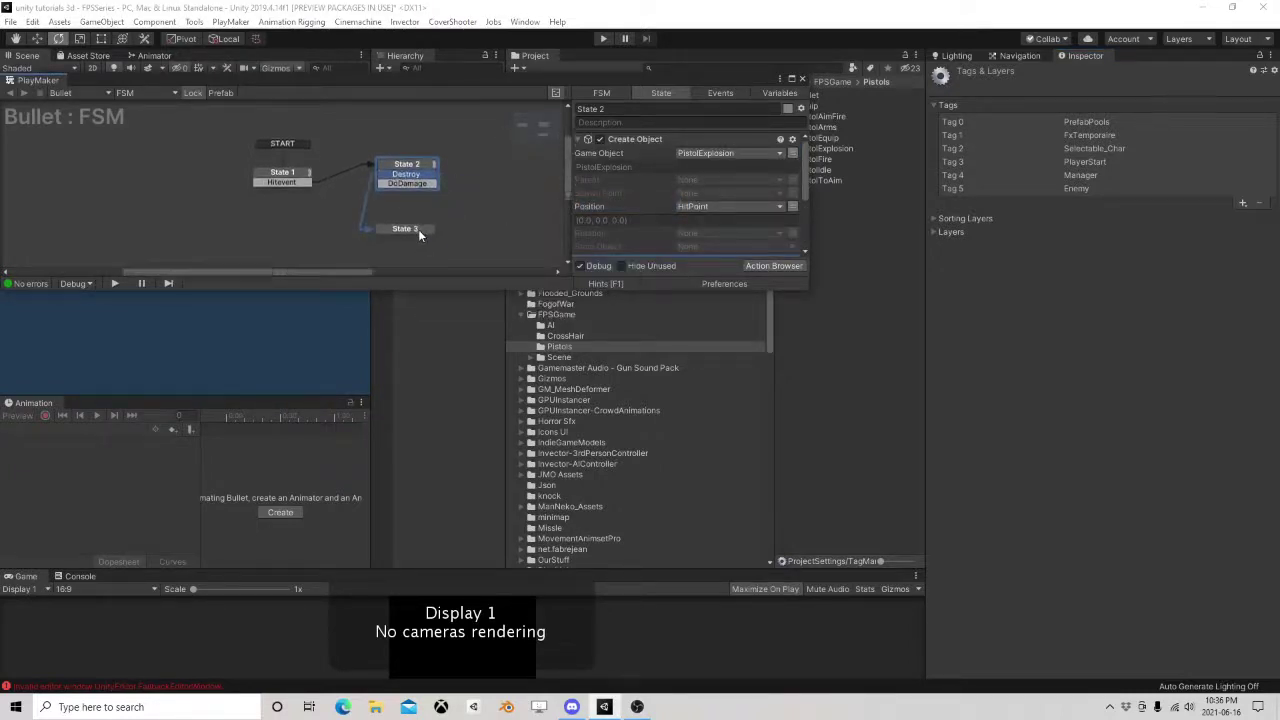
Add a new state beside State 2 and connect the DoDamage transition to it.
right_click(483, 194)
click(515, 203)
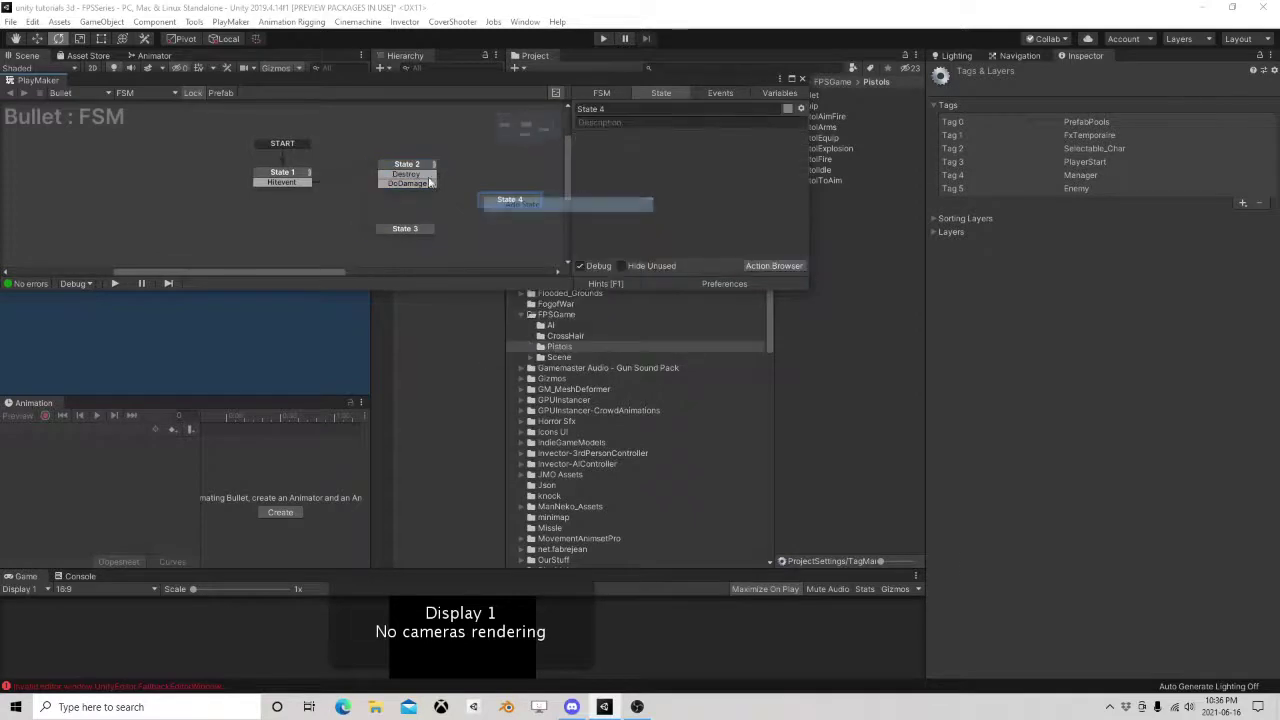
click(514, 198)
Add a Random Int action to State 4 of the Bullet FSM.
click(752, 265)
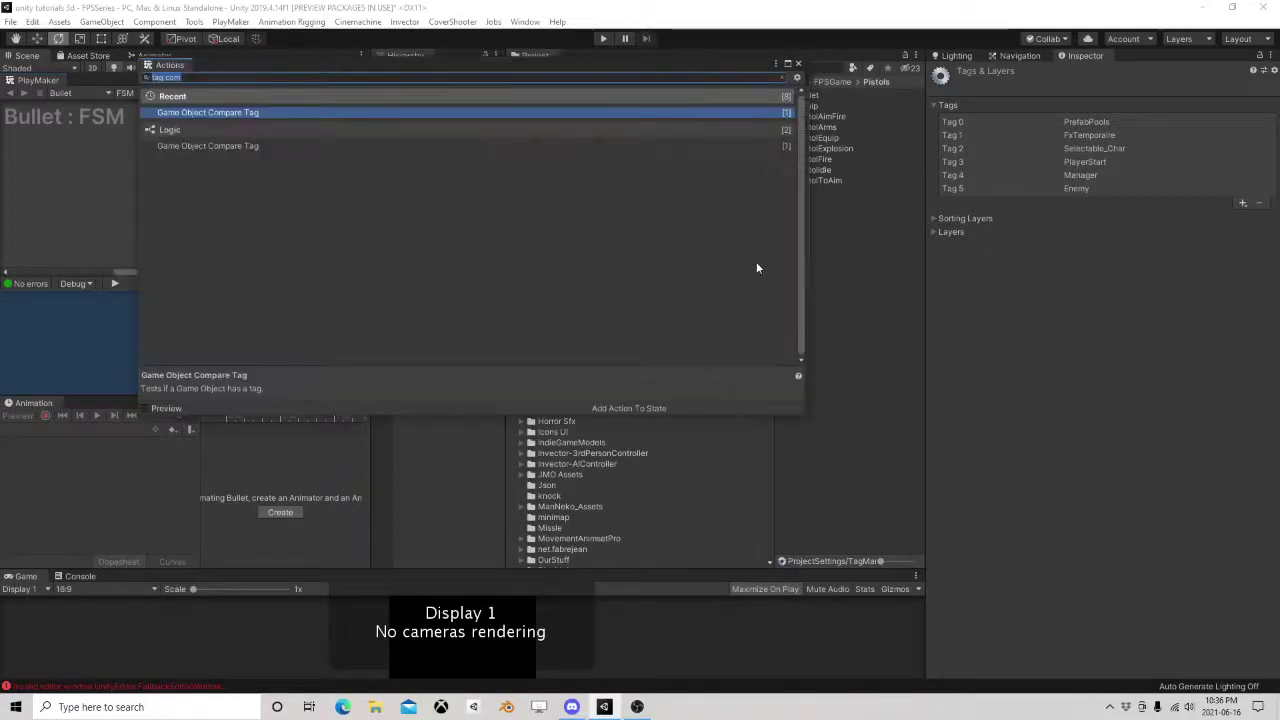
text(random int)
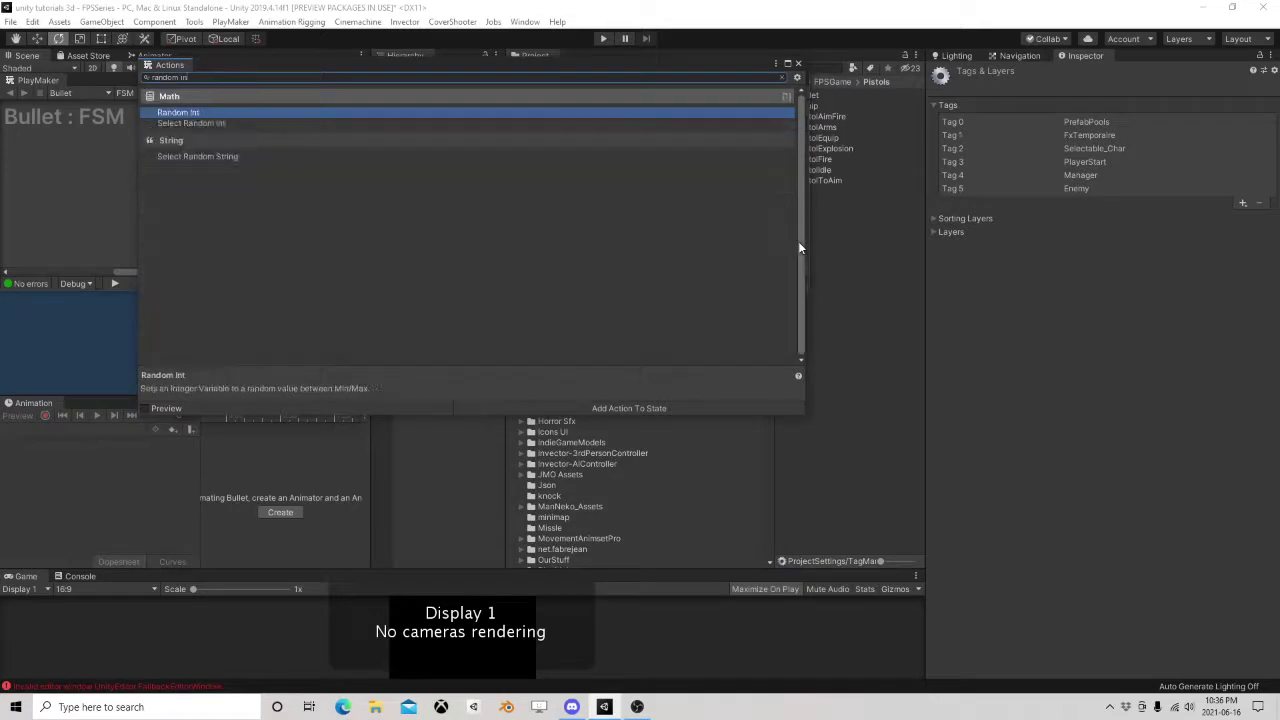
double_click(243, 113)
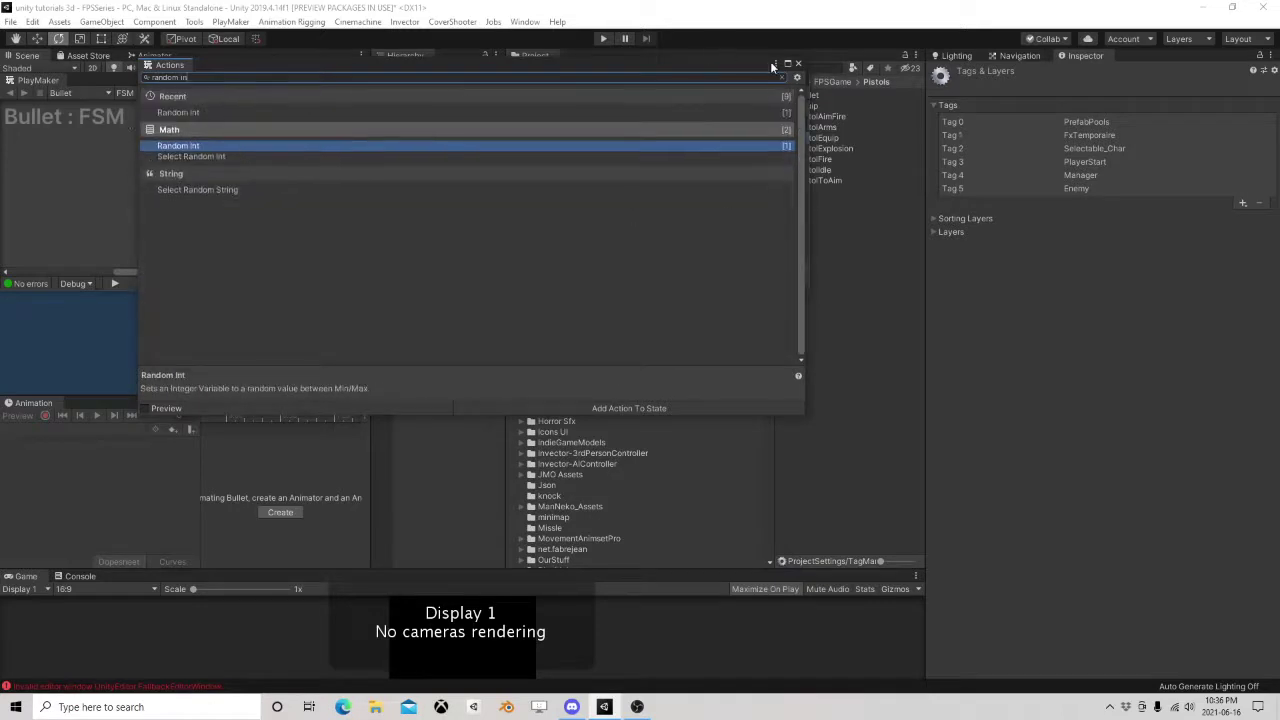
click(798, 64)
Set the Random Int action's Min to 5 and Max to 20.
click(729, 152)
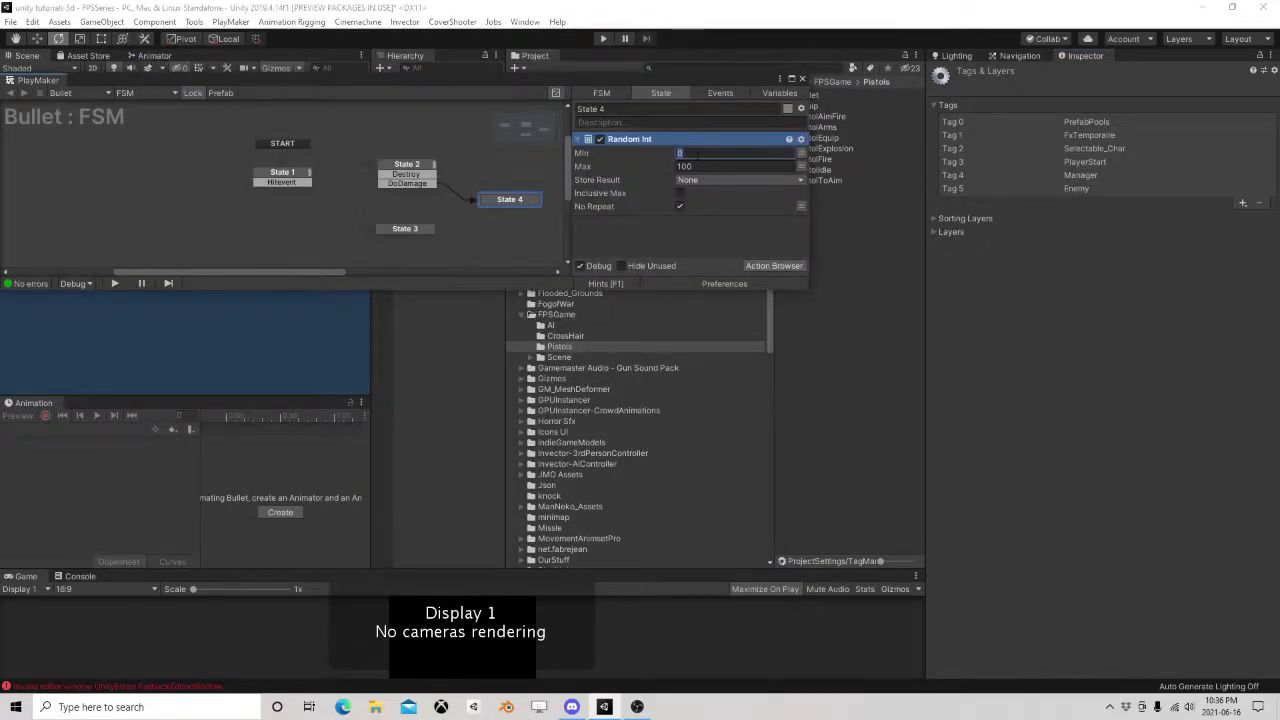
text(10)
key(Tab)
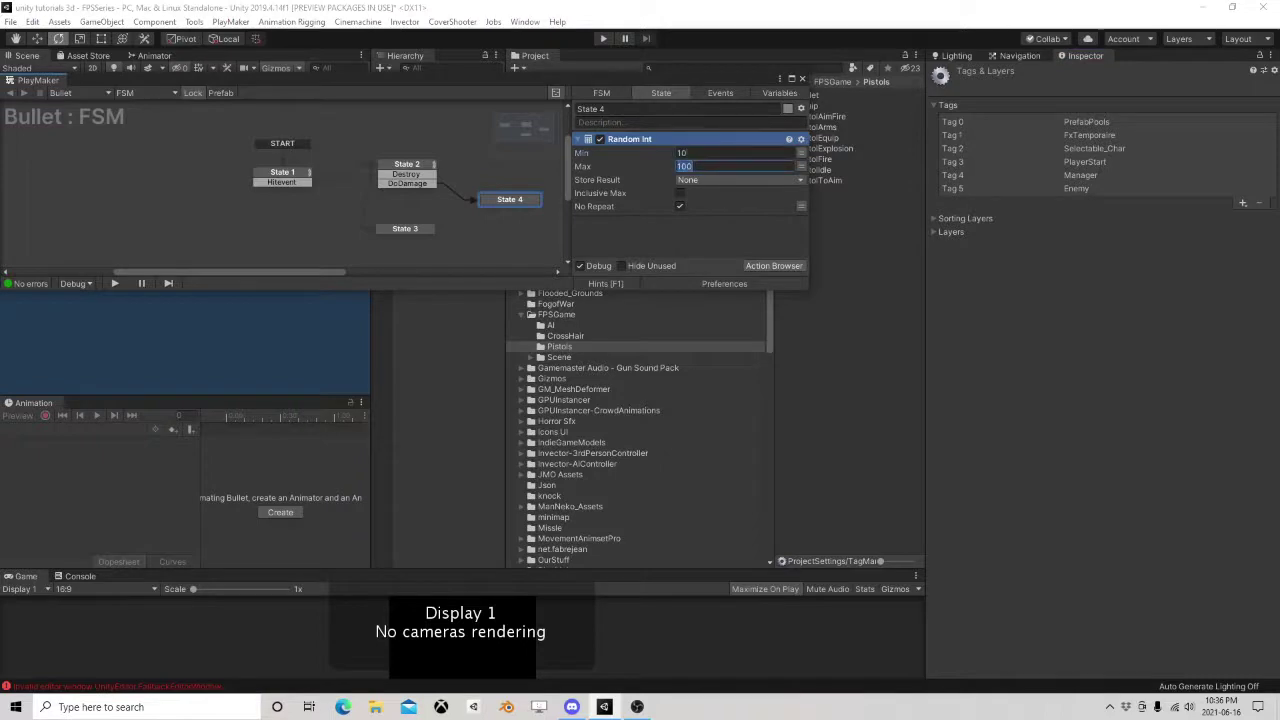
text(30)
Store the Random Int result in a new variable named Damage.
click(697, 183)
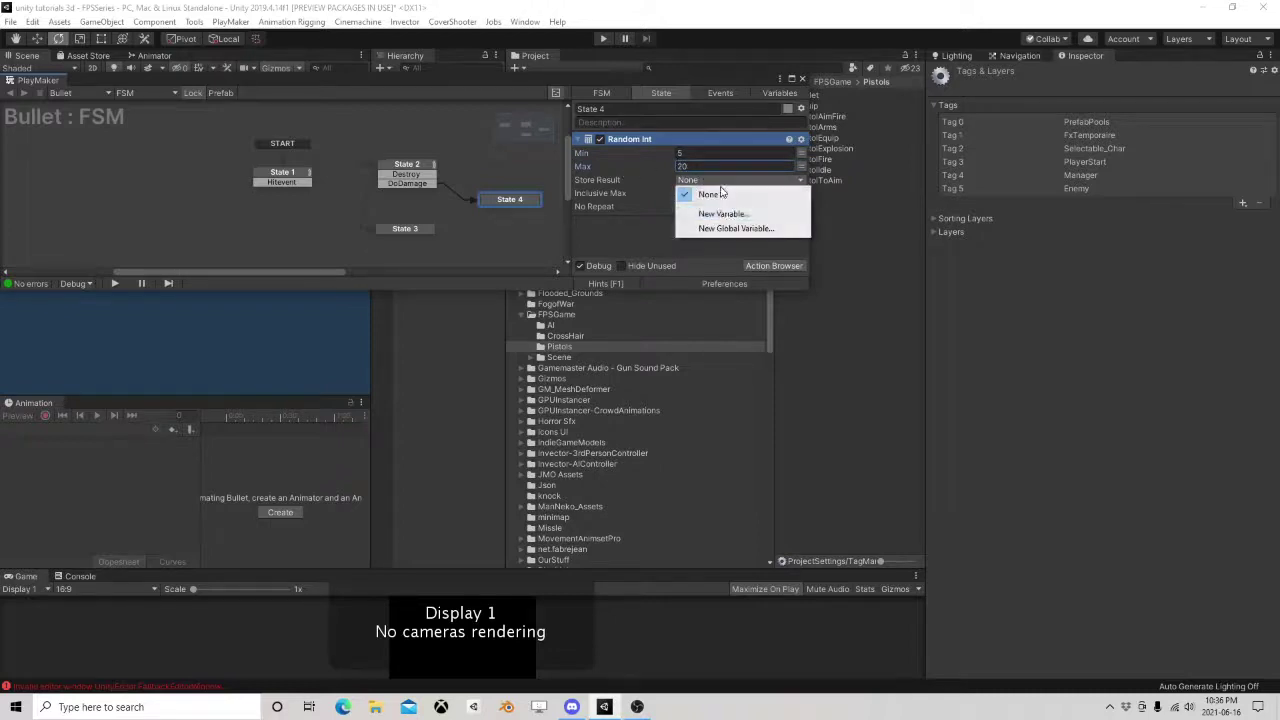
click(721, 211)
text(Damag)
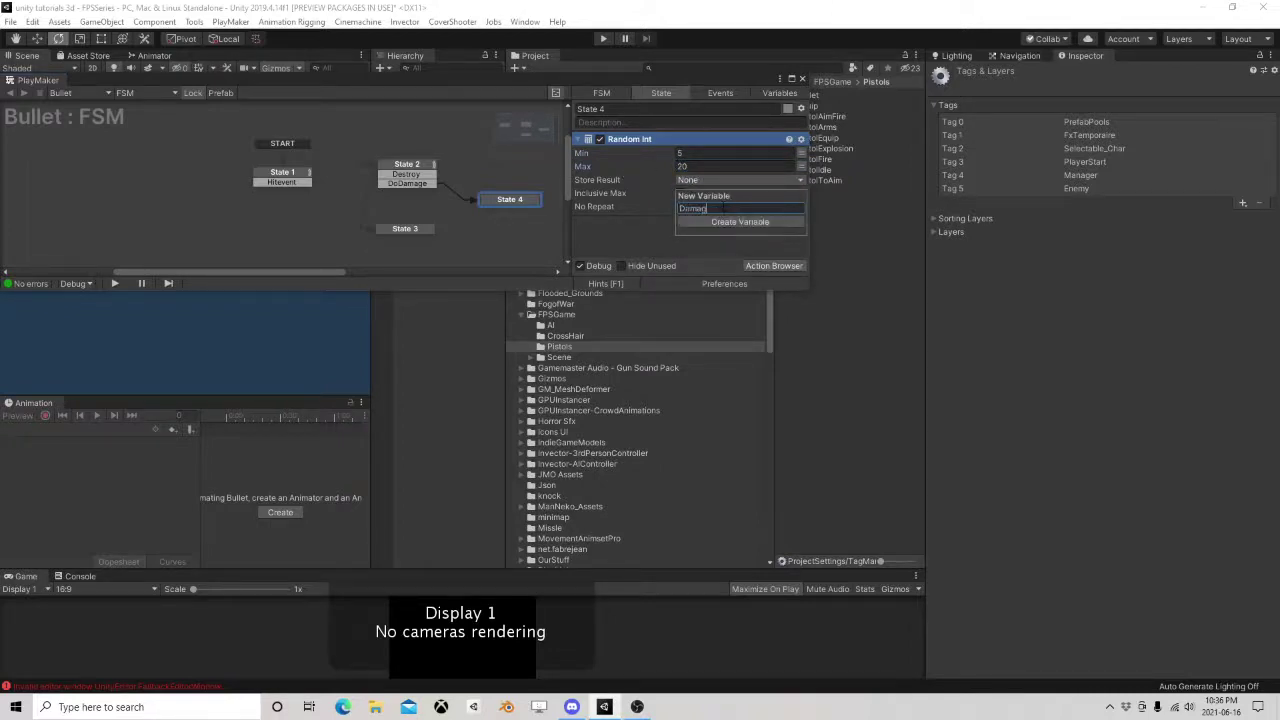
text(e)
click(741, 220)
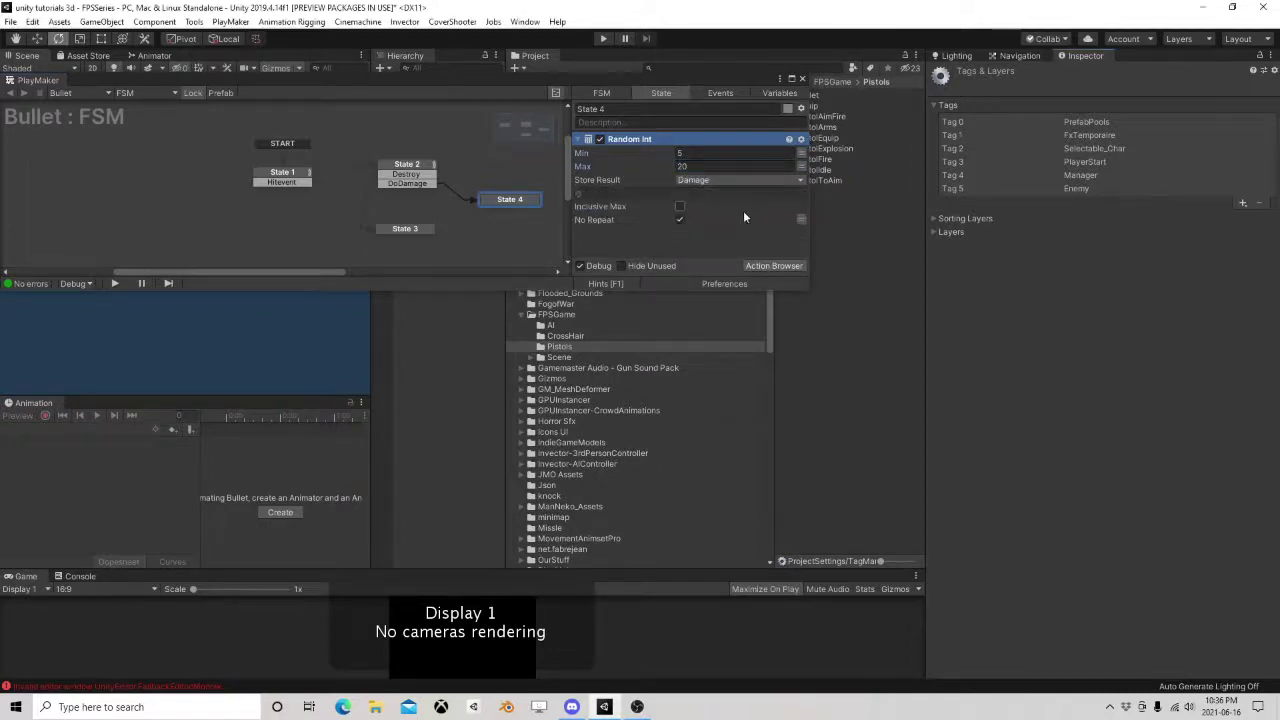
Add a Set Event Int Data action below Random Int in State 4 and set its Int Data to the Damage variable.
click(770, 264)
text(set event)
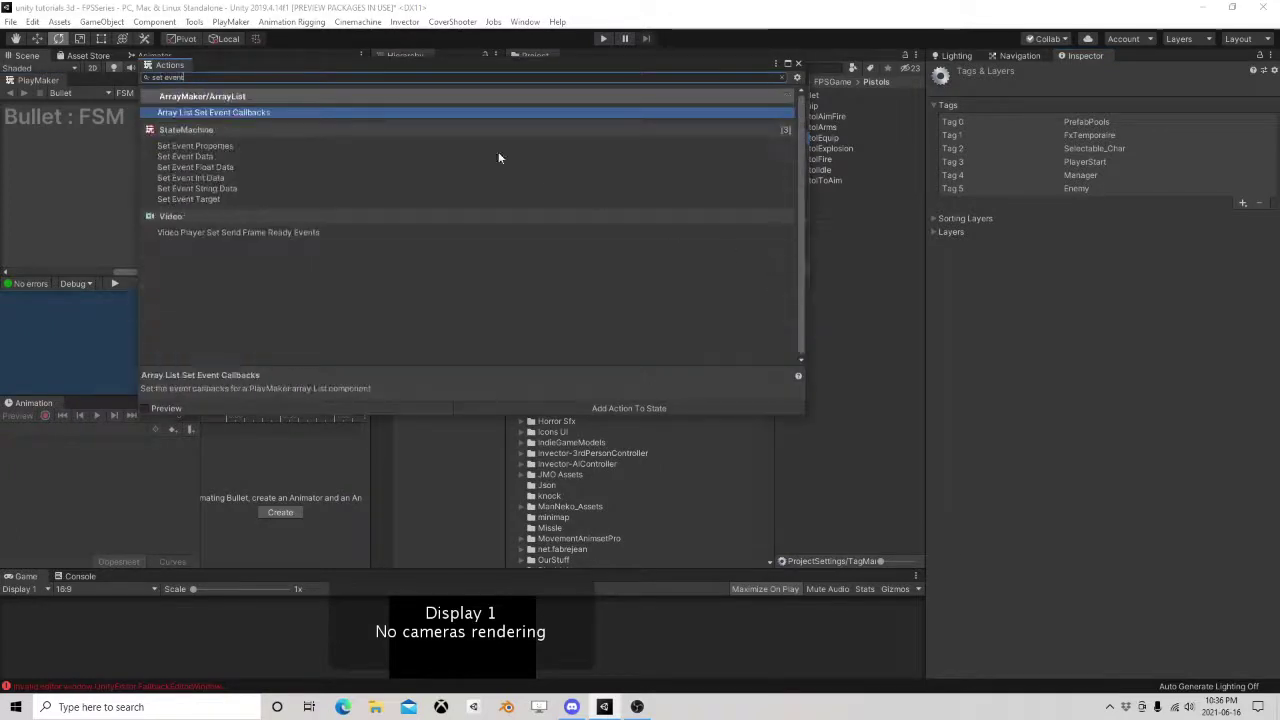
click(210, 177)
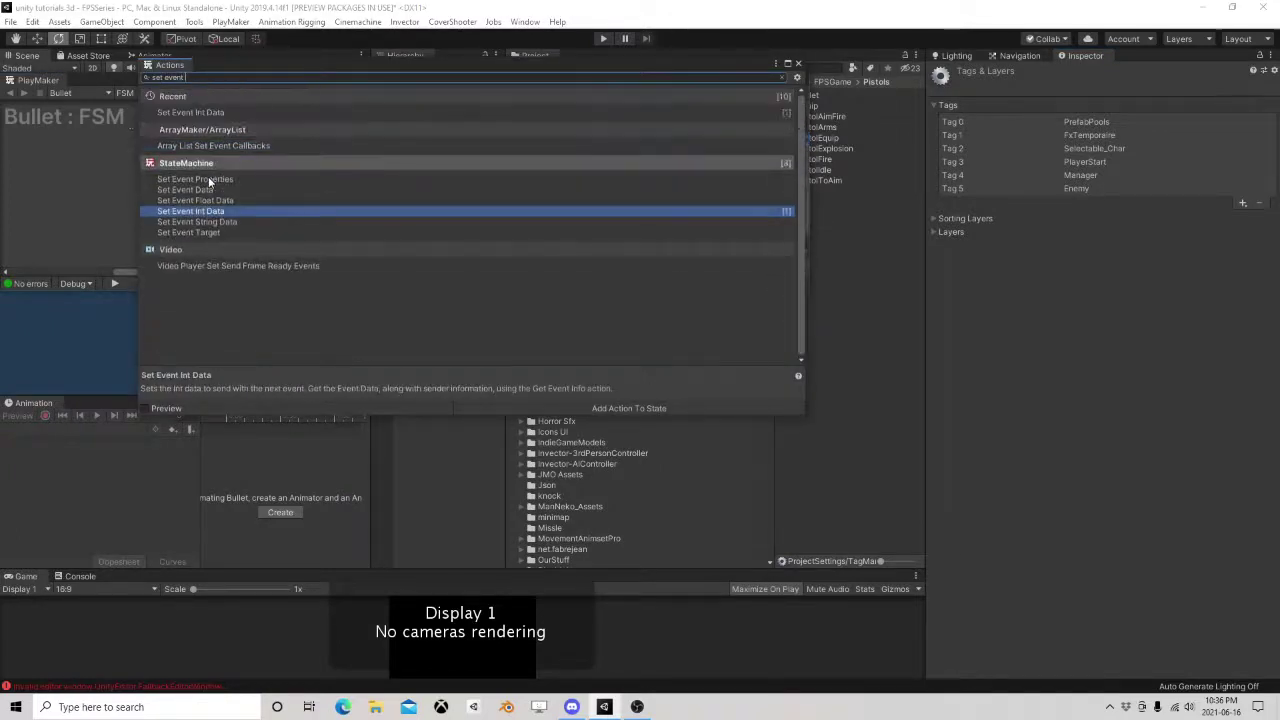
click(798, 63)
drag(648, 141, 691, 261)
click(796, 244)
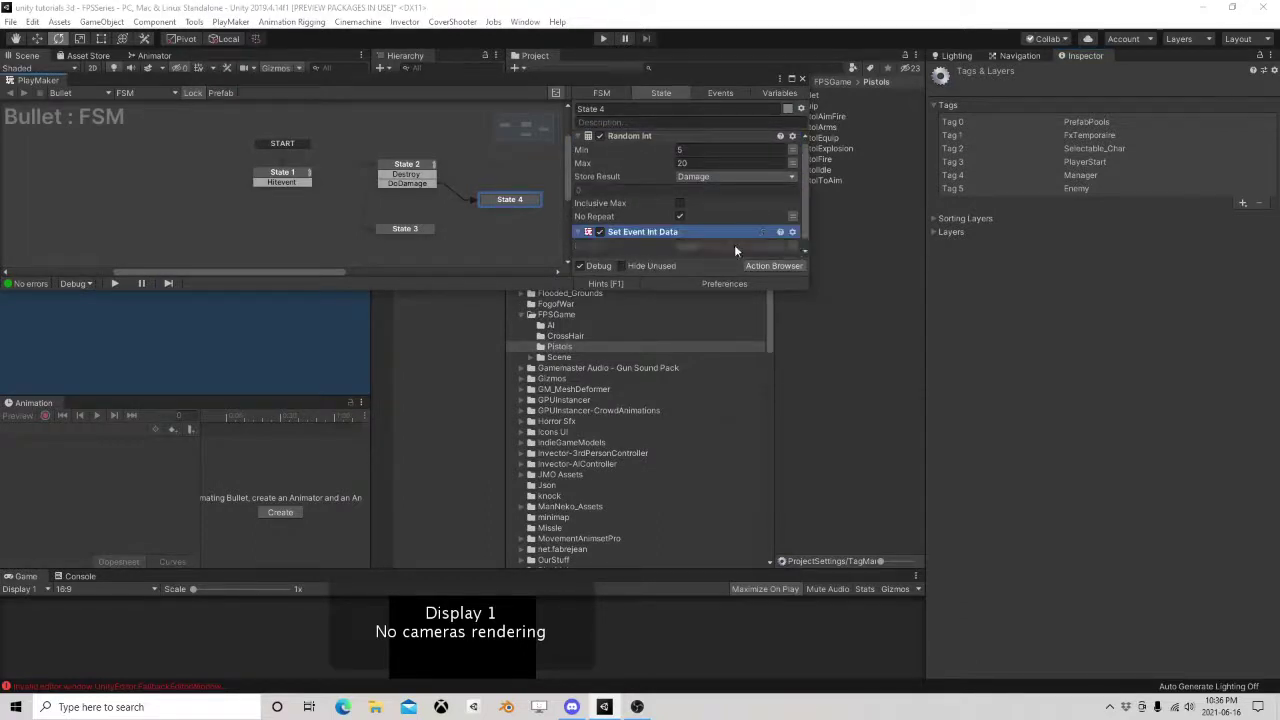
click(734, 244)
click(712, 272)
Add a Send Event action to State 4 and move it to the end of the action list.
click(772, 266)
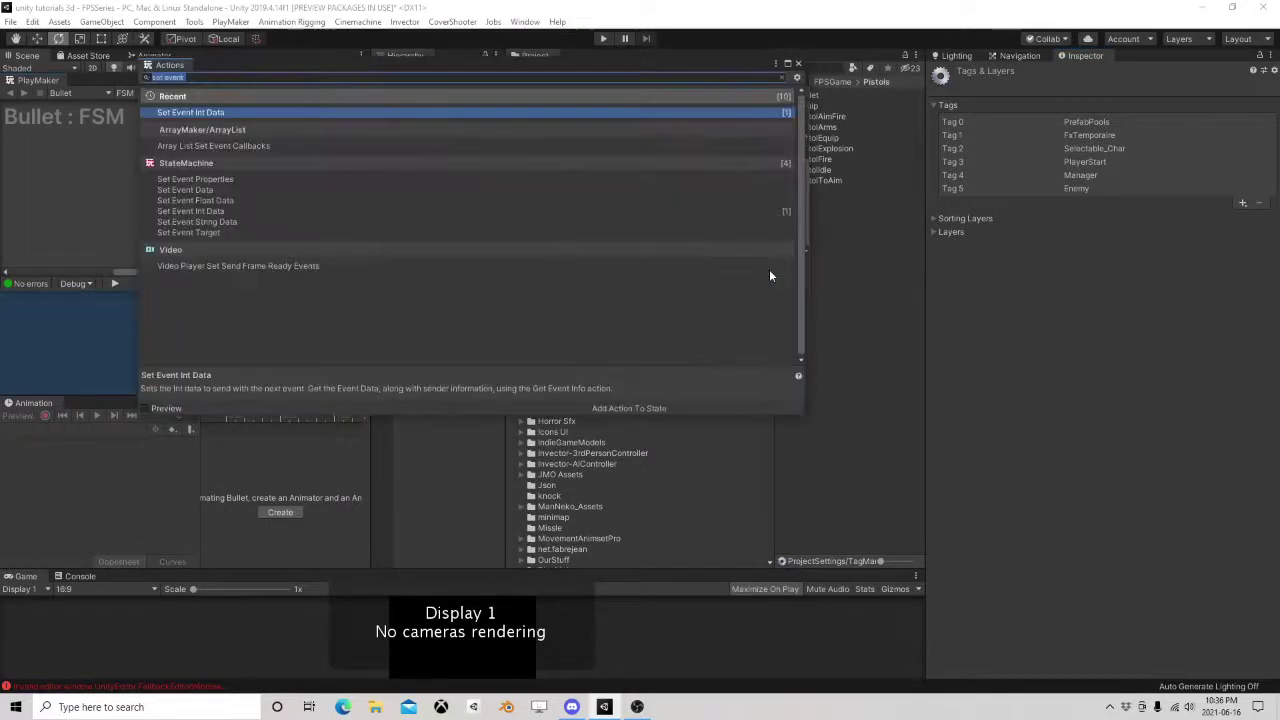
text(send eve)
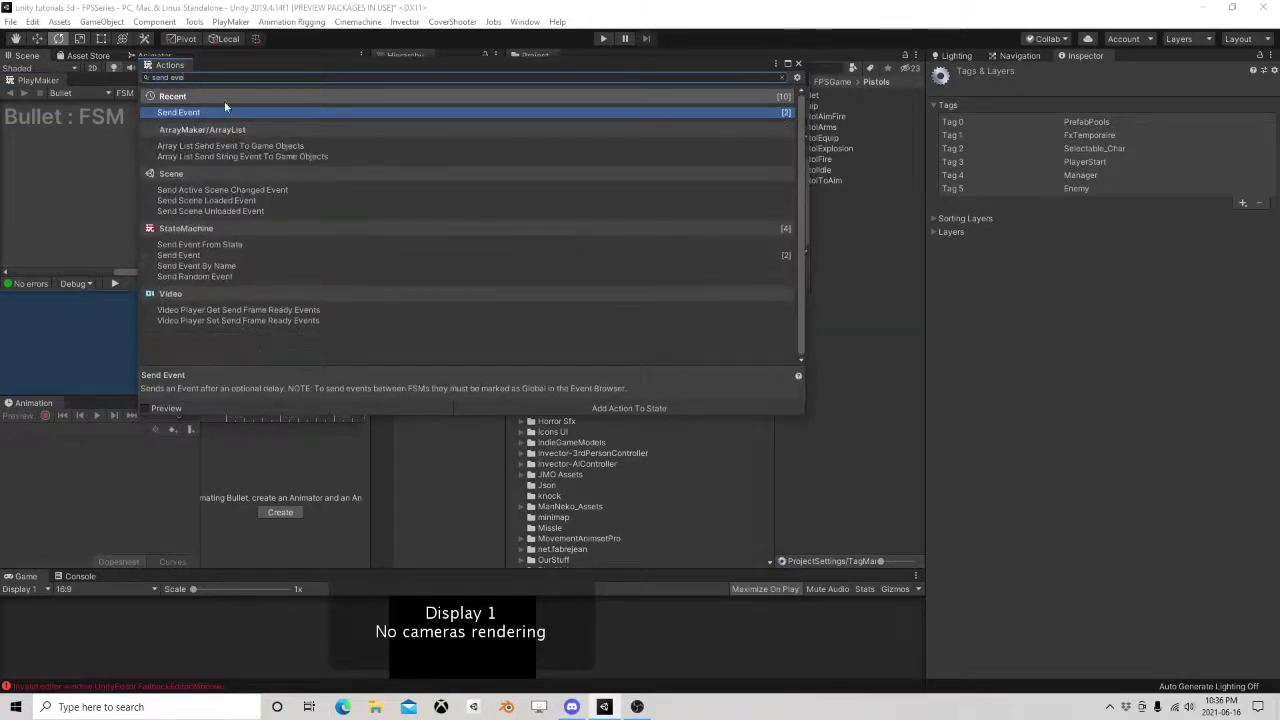
key(Return)
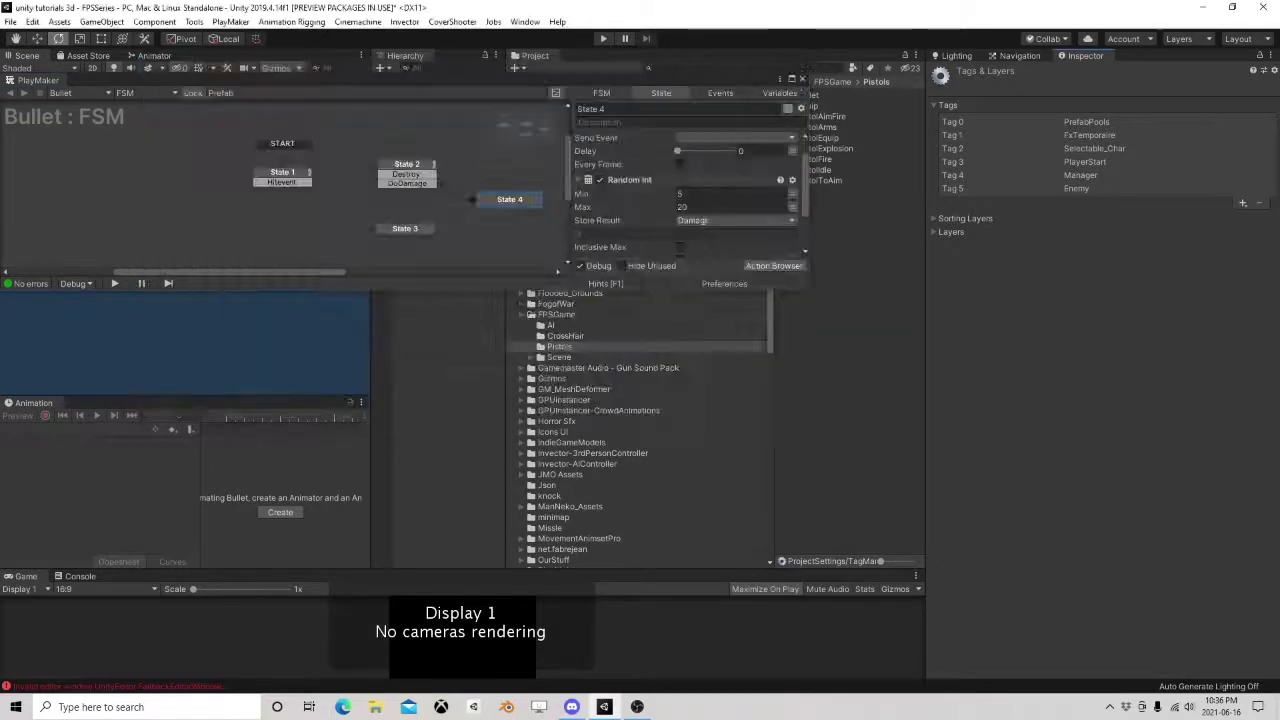
right_click(645, 146)
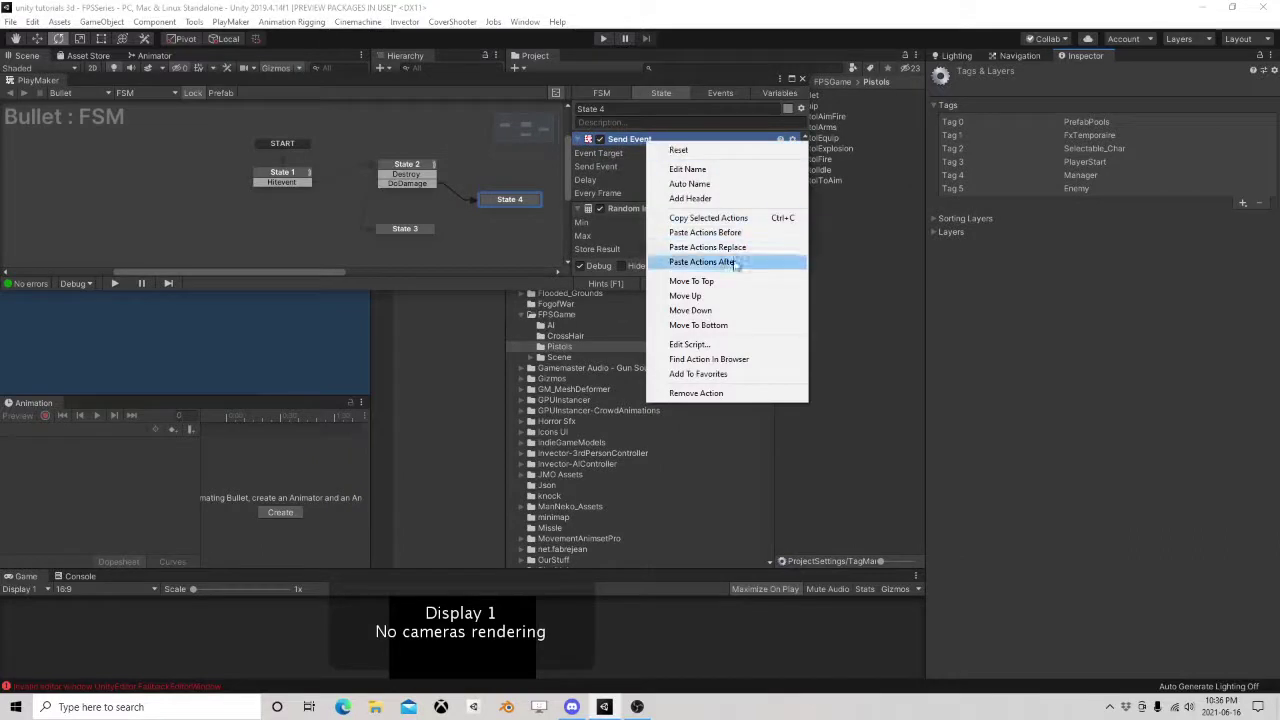
click(685, 323)
Set the Send Event target to Game Object FSM, with the HitObj variable as the specified game object.
click(726, 208)
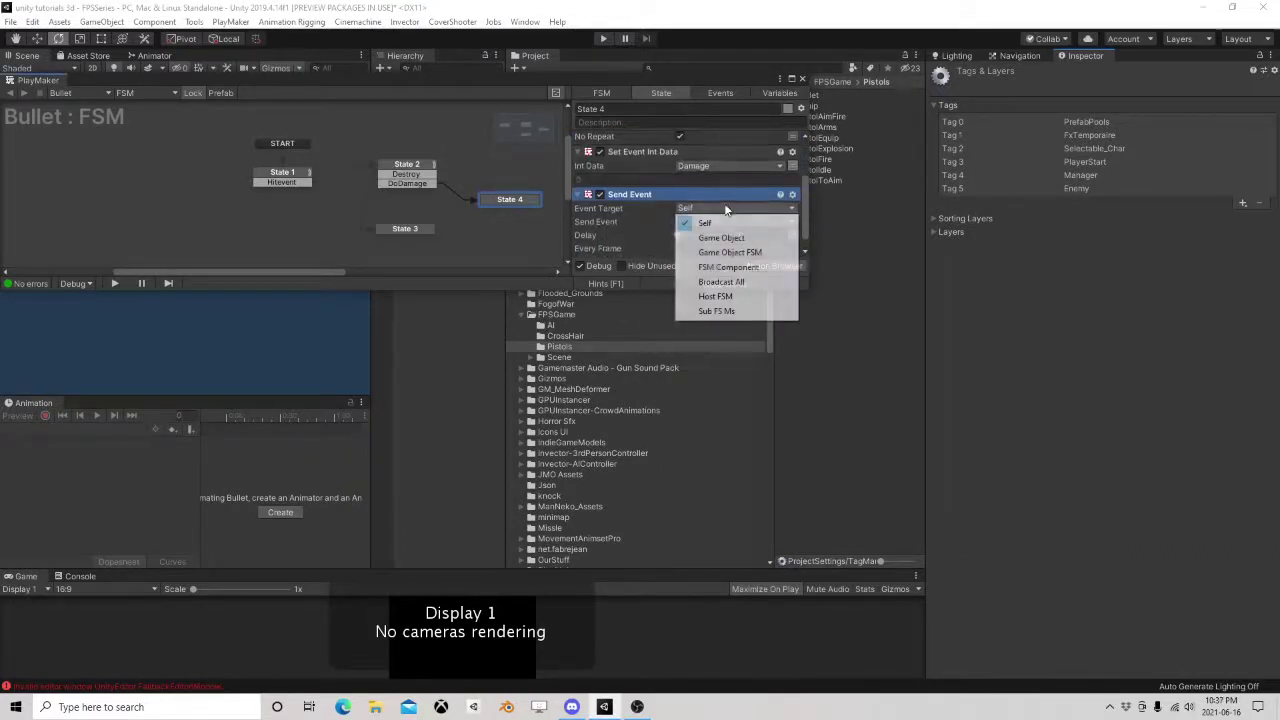
click(749, 251)
click(762, 222)
click(745, 251)
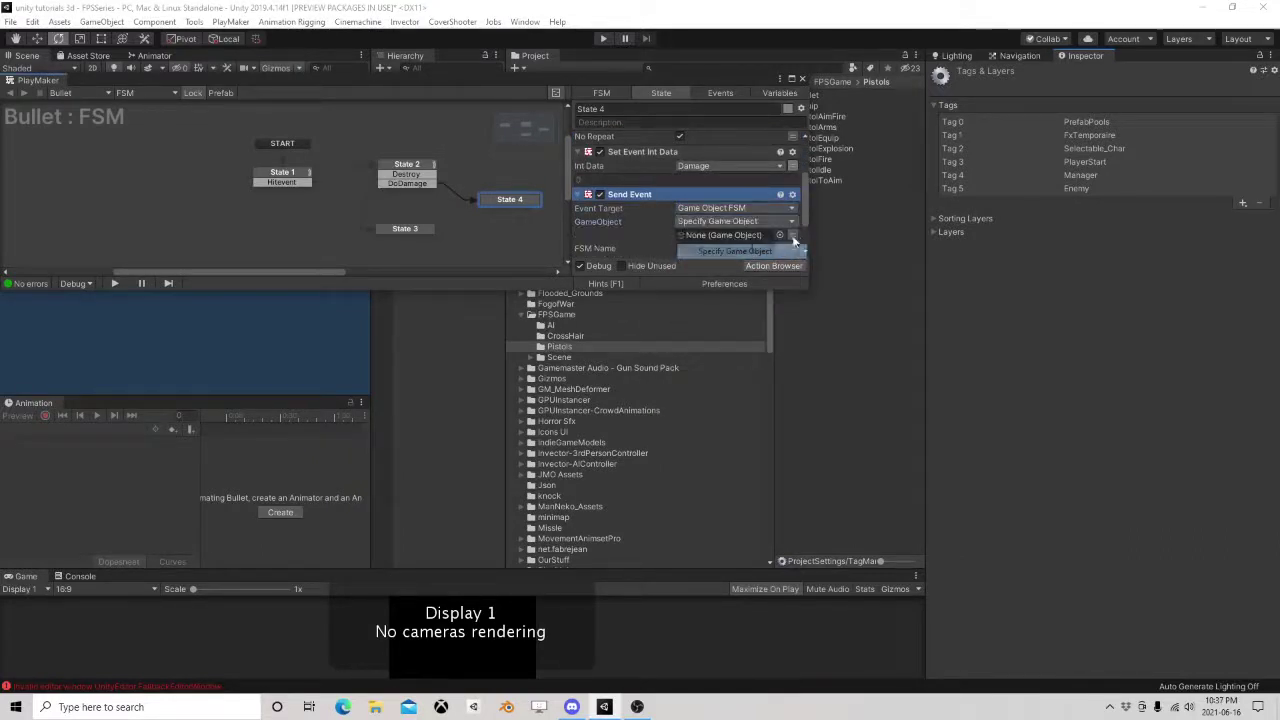
click(793, 236)
click(742, 236)
click(731, 265)
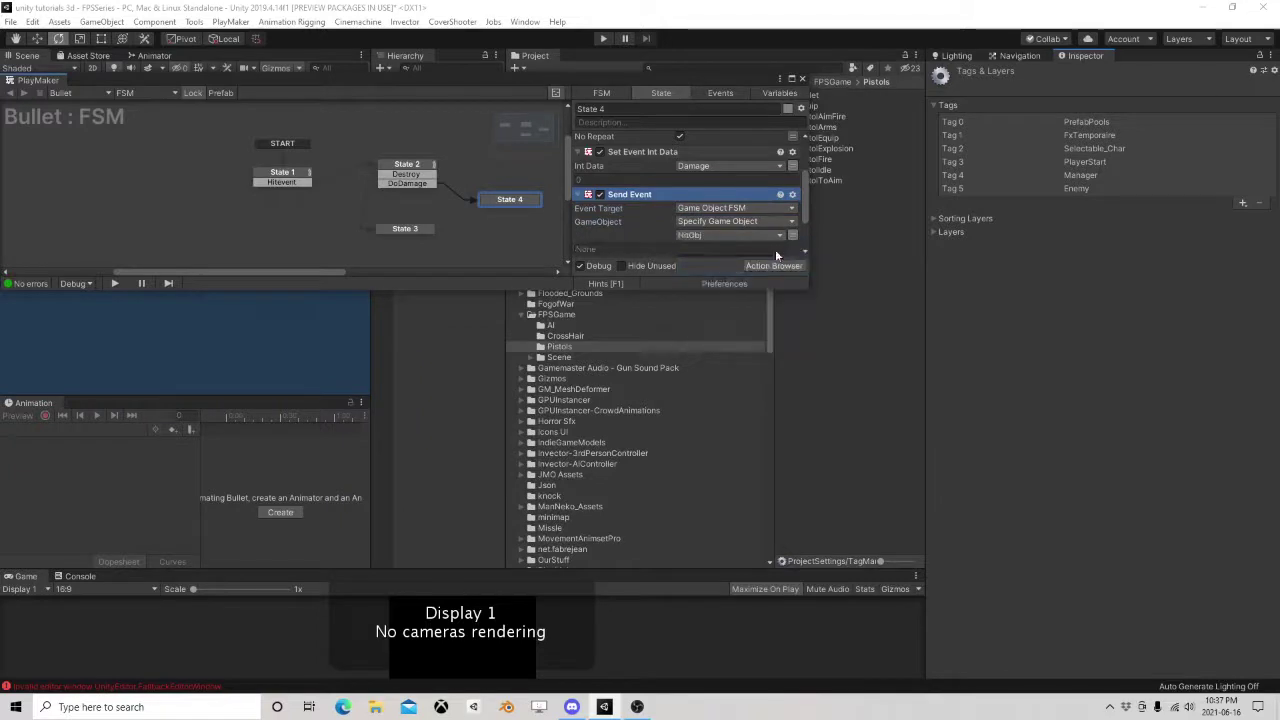
Set the Send Event action's FSM Name to Health and choose the global event Damage as the event to send.
scroll(775, 249, down, 2)
text(H)
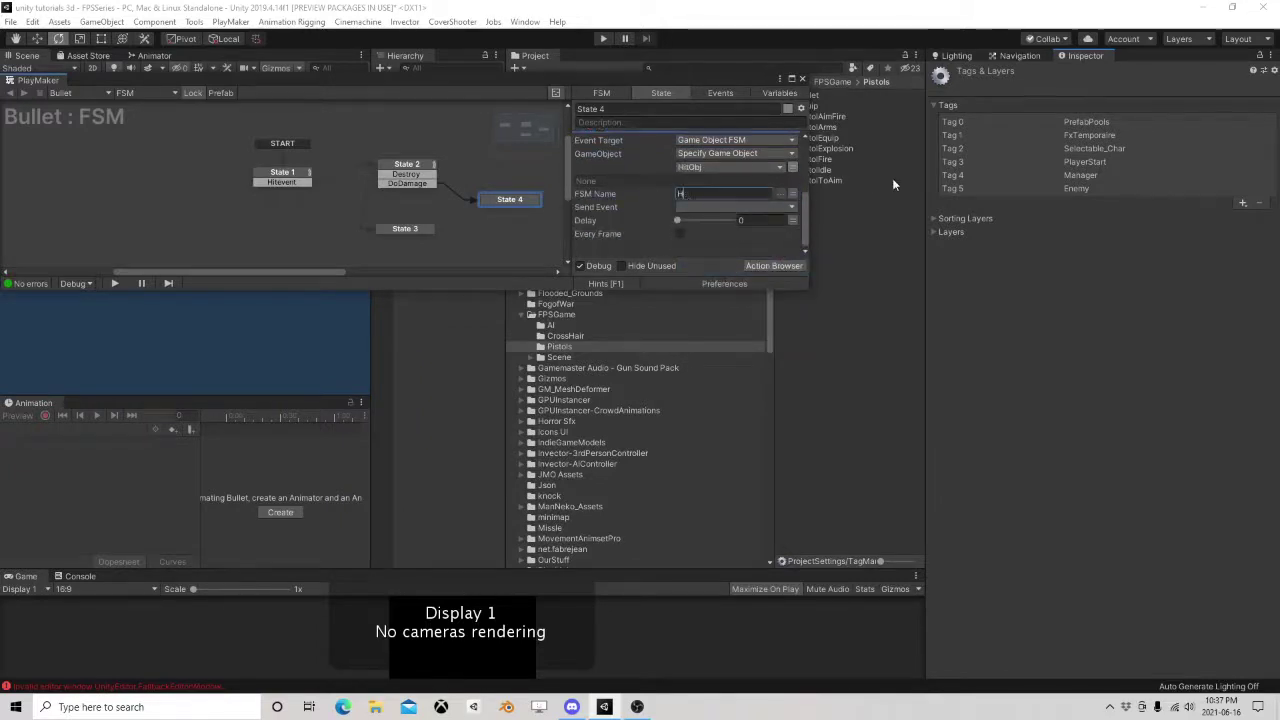
text(ealth)
click(753, 207)
mouse_move(743, 248)
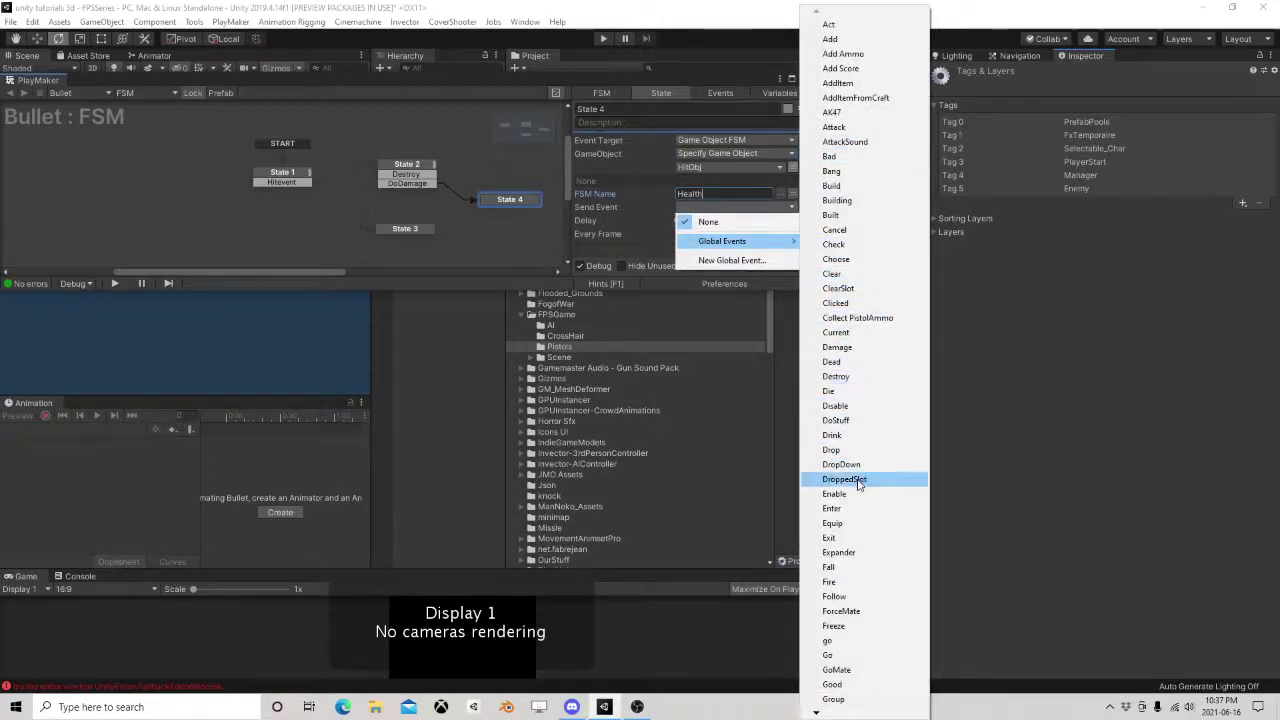
click(837, 347)
Add a FINISHED transition to State 4 and connect it to State 3.
click(497, 201)
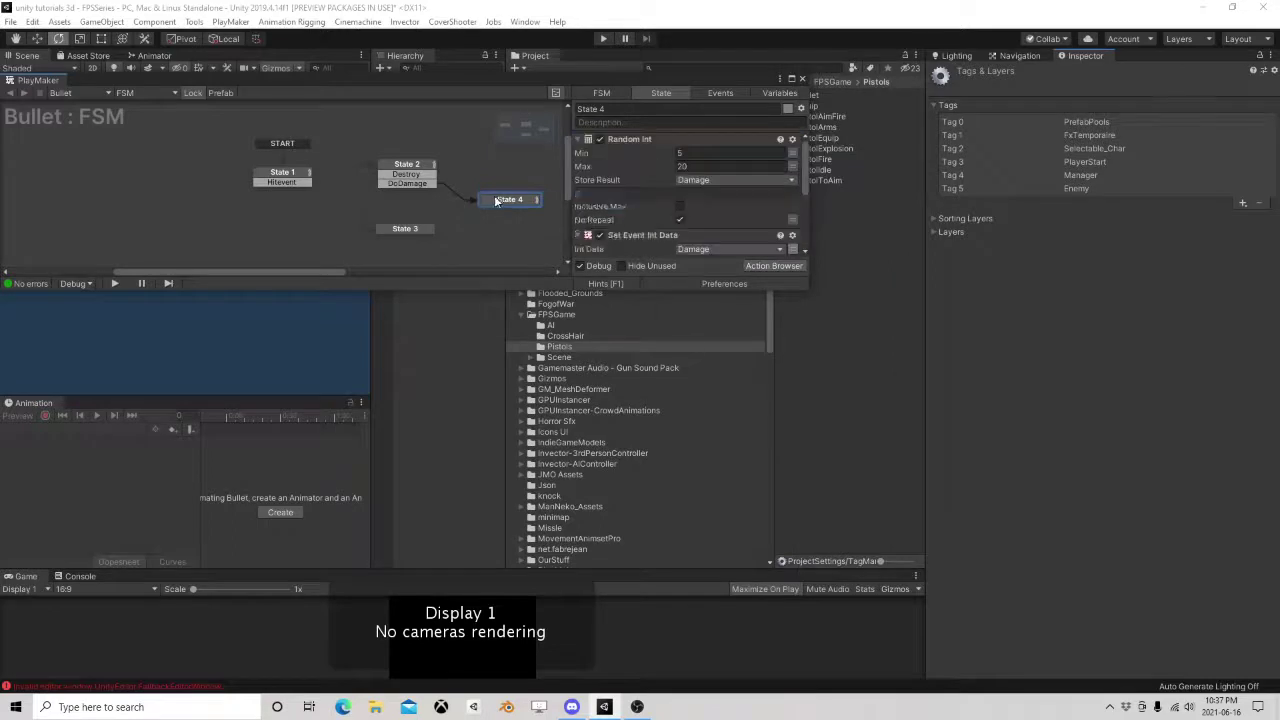
right_click(497, 201)
mouse_move(543, 203)
click(690, 263)
drag(506, 210, 419, 226)
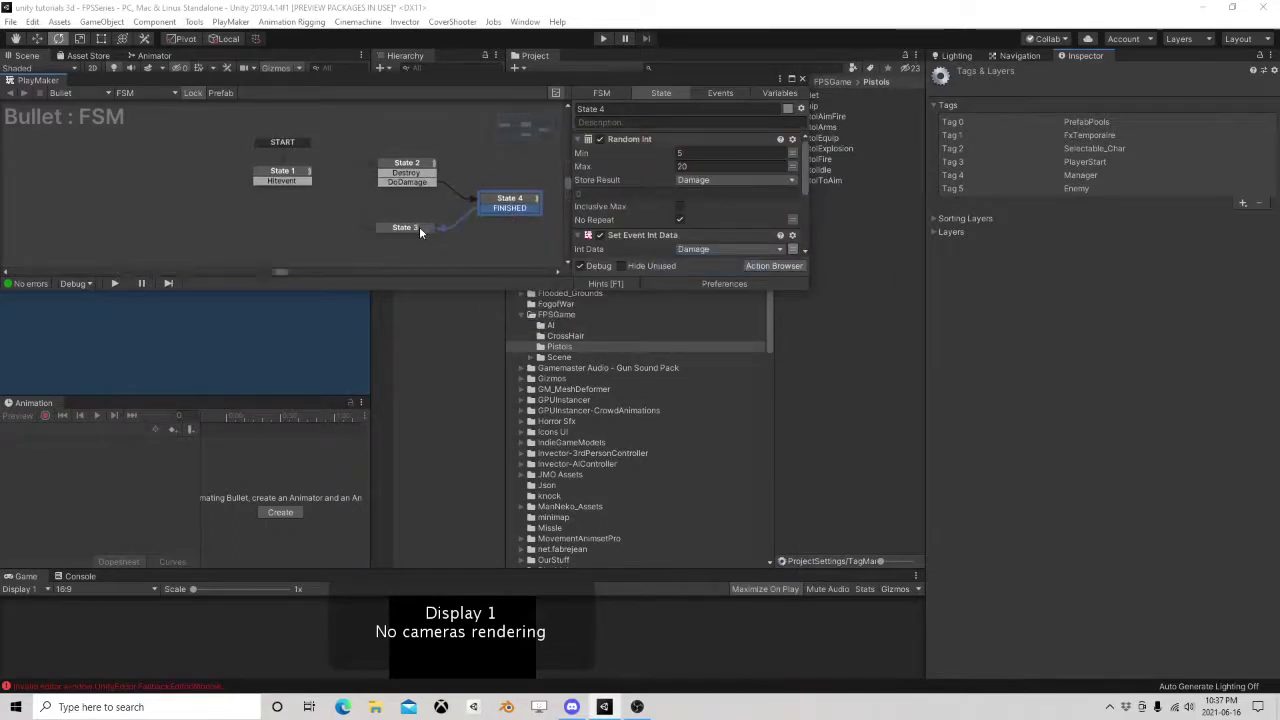
Close the FSM editor, leave the Bullet prefab and save the FPSSeries scene.
click(803, 79)
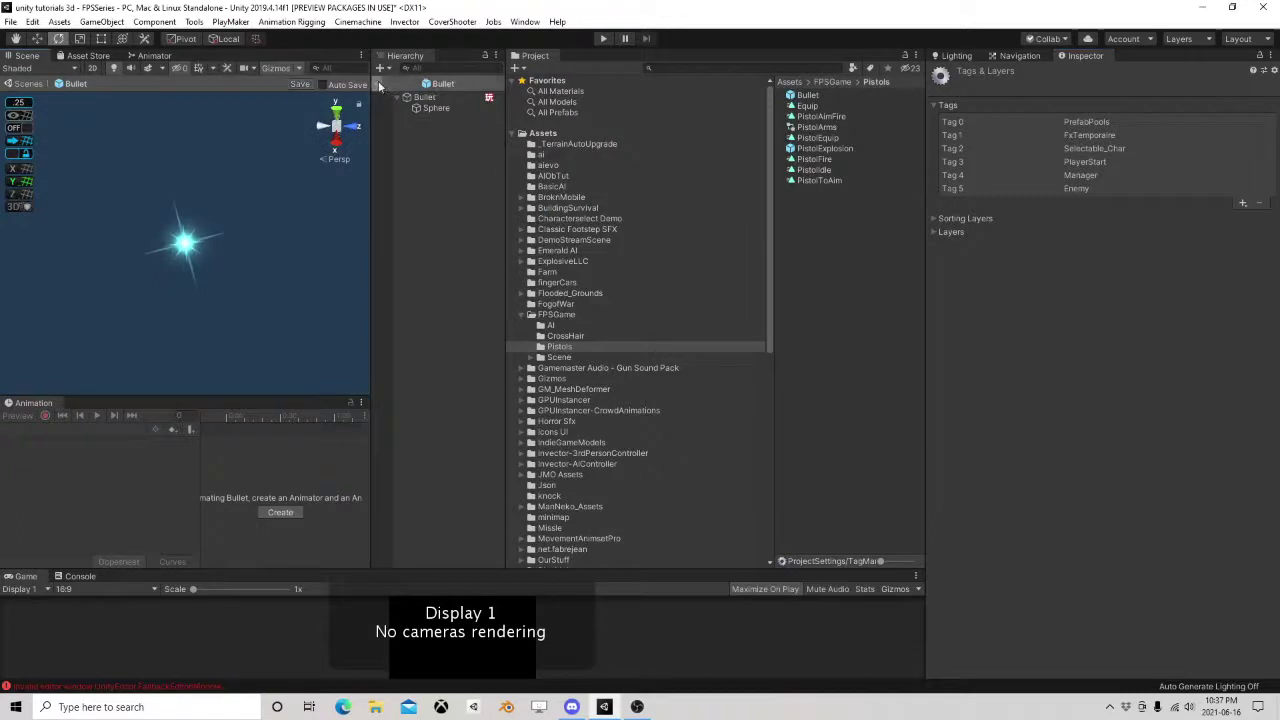
click(380, 84)
click(10, 21)
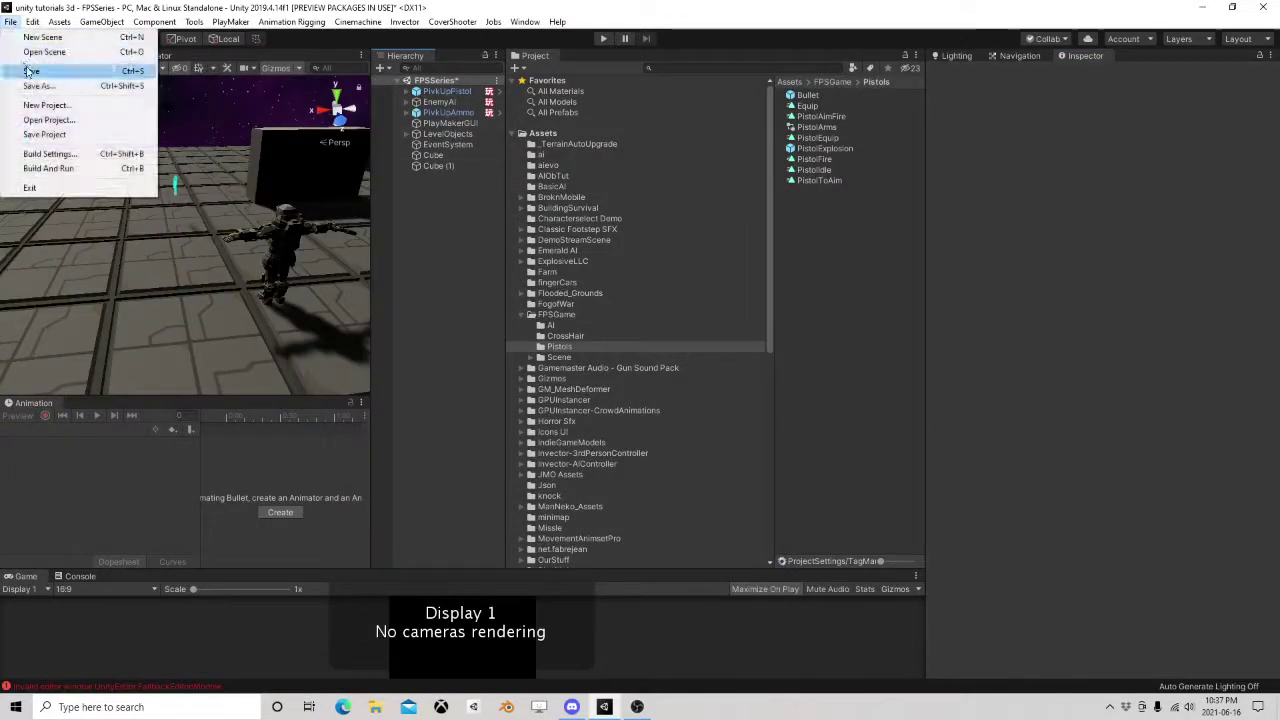
click(35, 71)
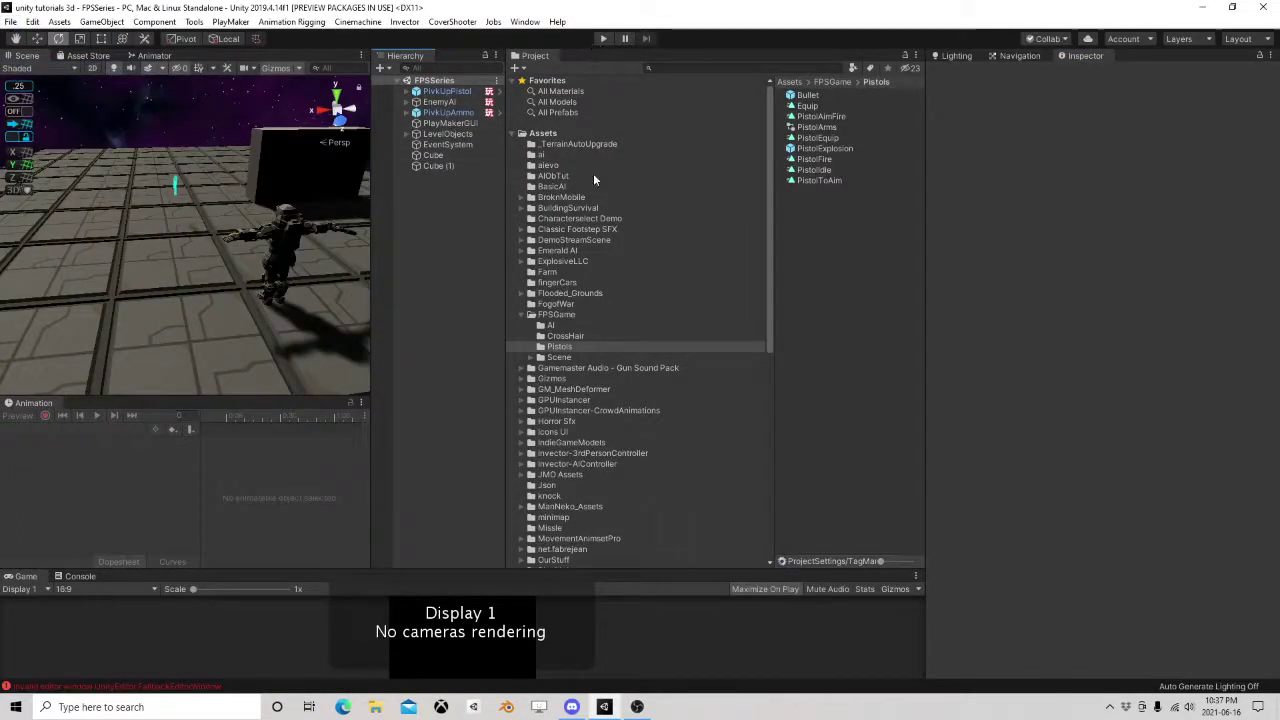
Open the FPSTitle scene from the FPSGame Scene folder, enter play mode and start a new game.
click(556, 358)
double_click(816, 116)
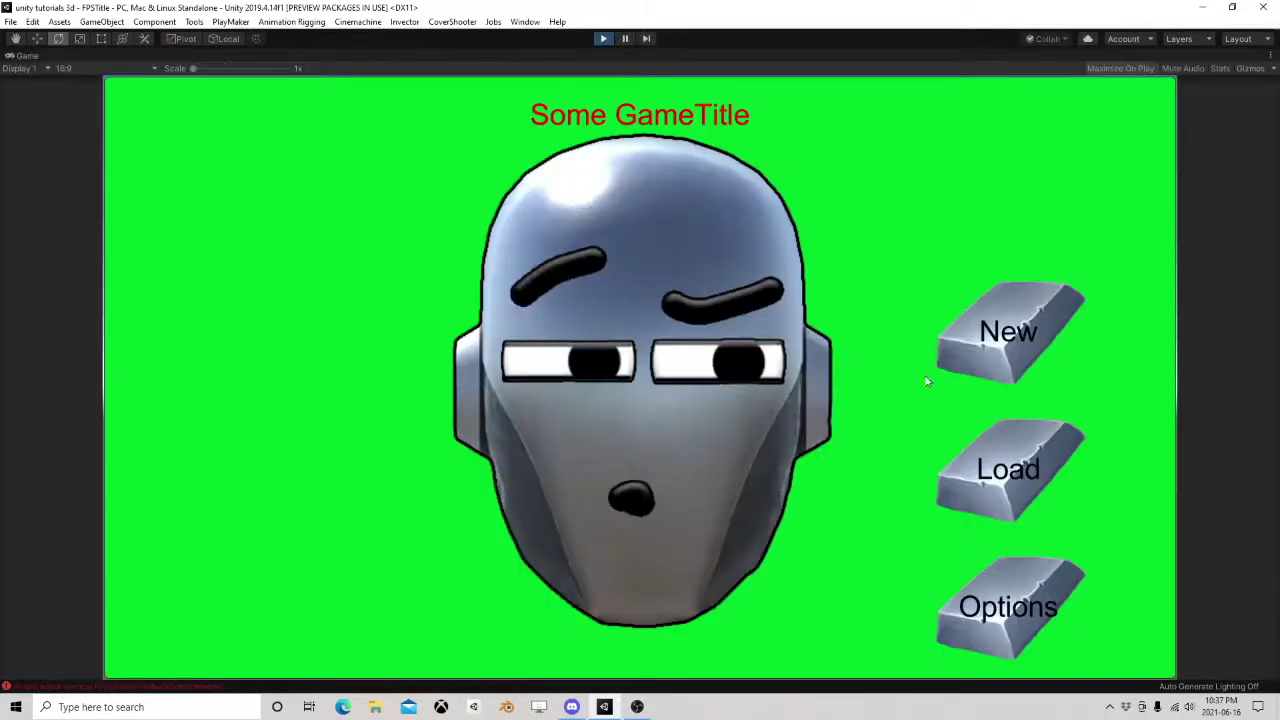
click(1002, 343)
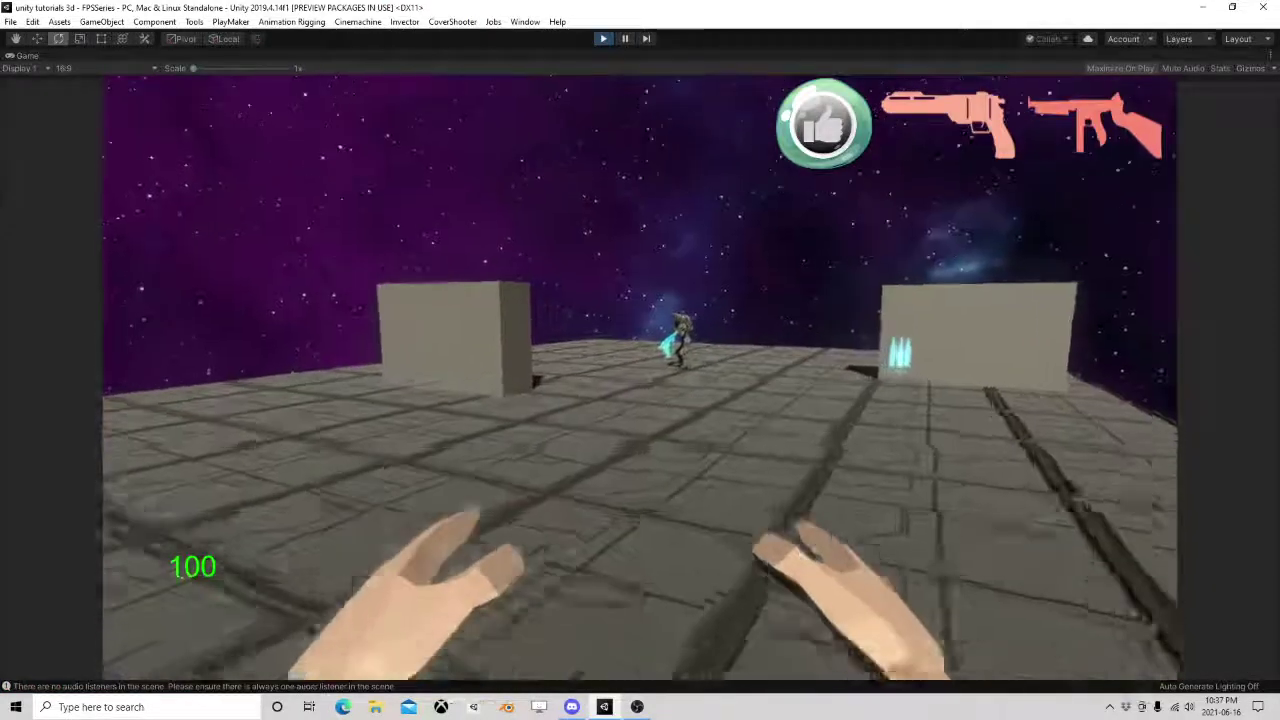
Collect the pistol and ammo in the level, equip the Laser Pistol and reload it.
key(w)
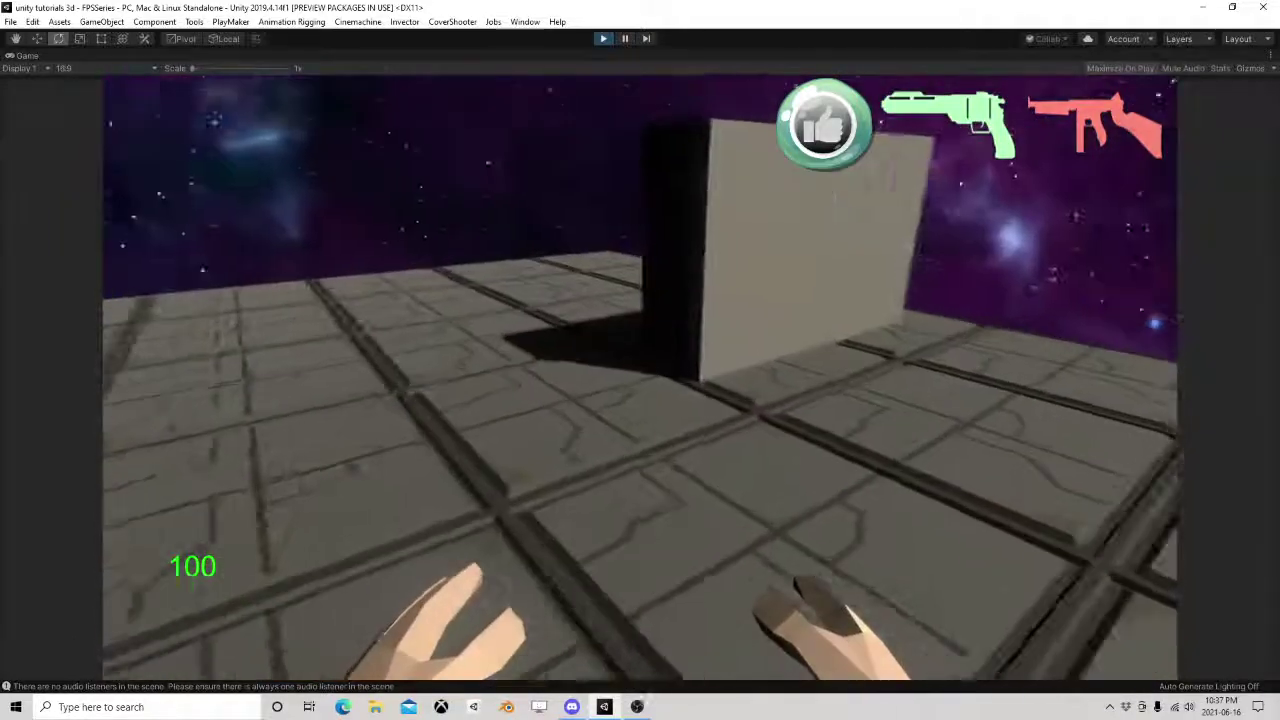
key(w)
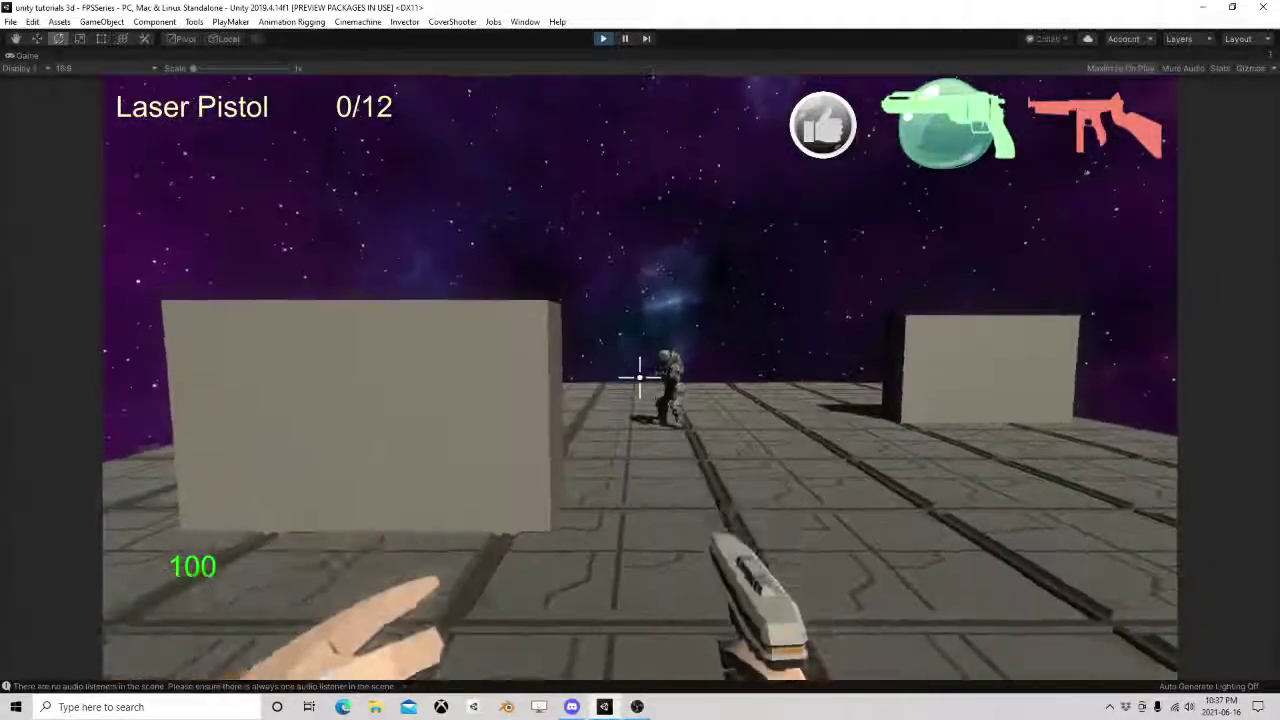
key(r)
key(w)
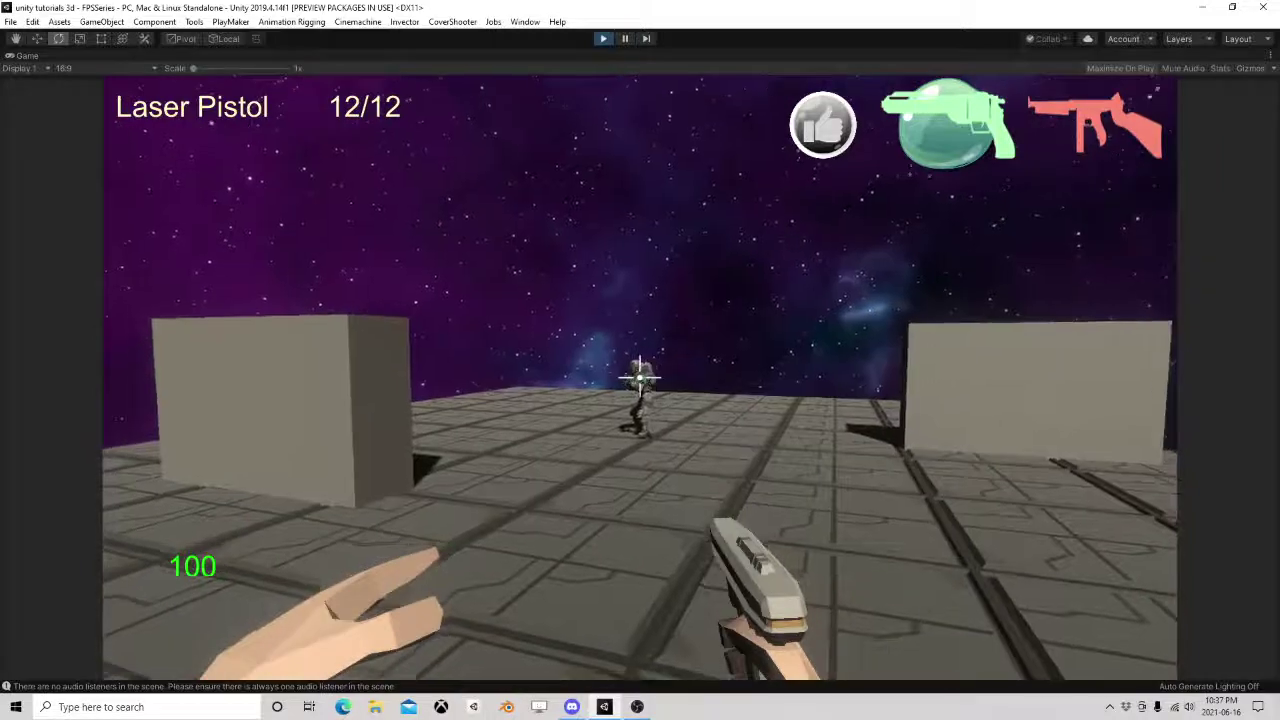
Fire repeated Laser Pistol shots at the enemy while moving around to test whether the bullets deal damage.
click(640, 378)
key(w)
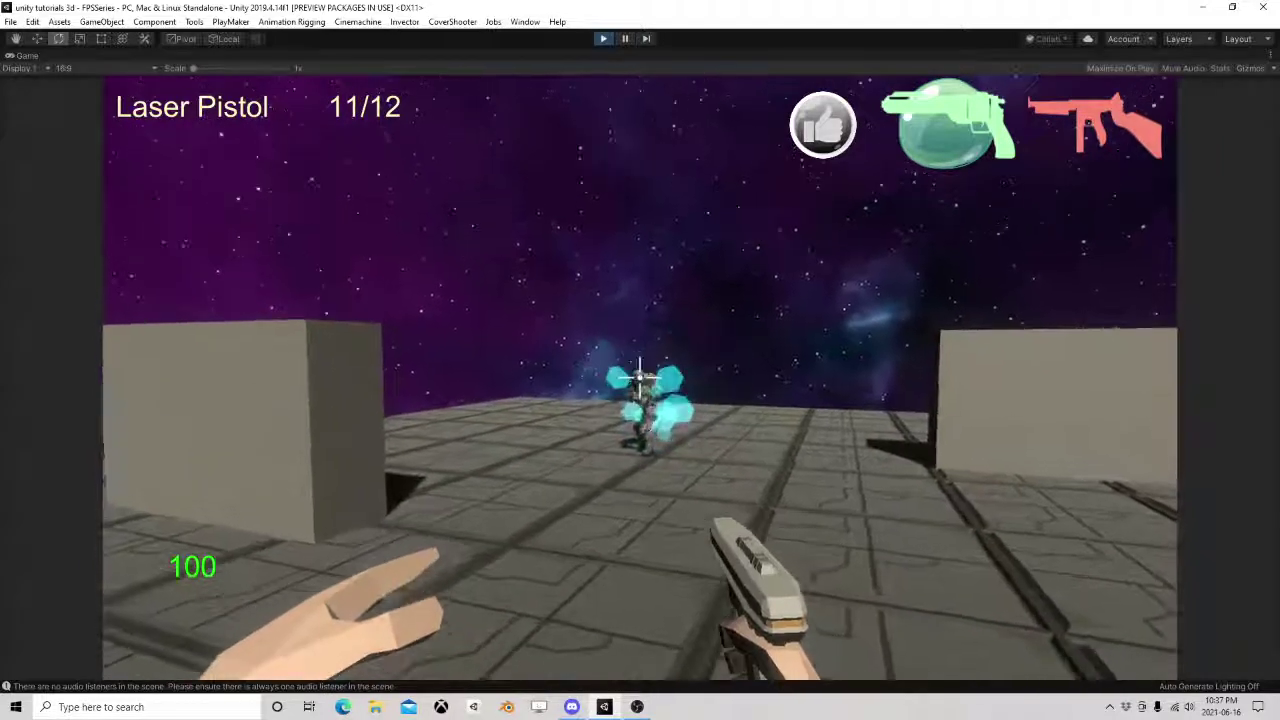
click(705, 556)
key(s)
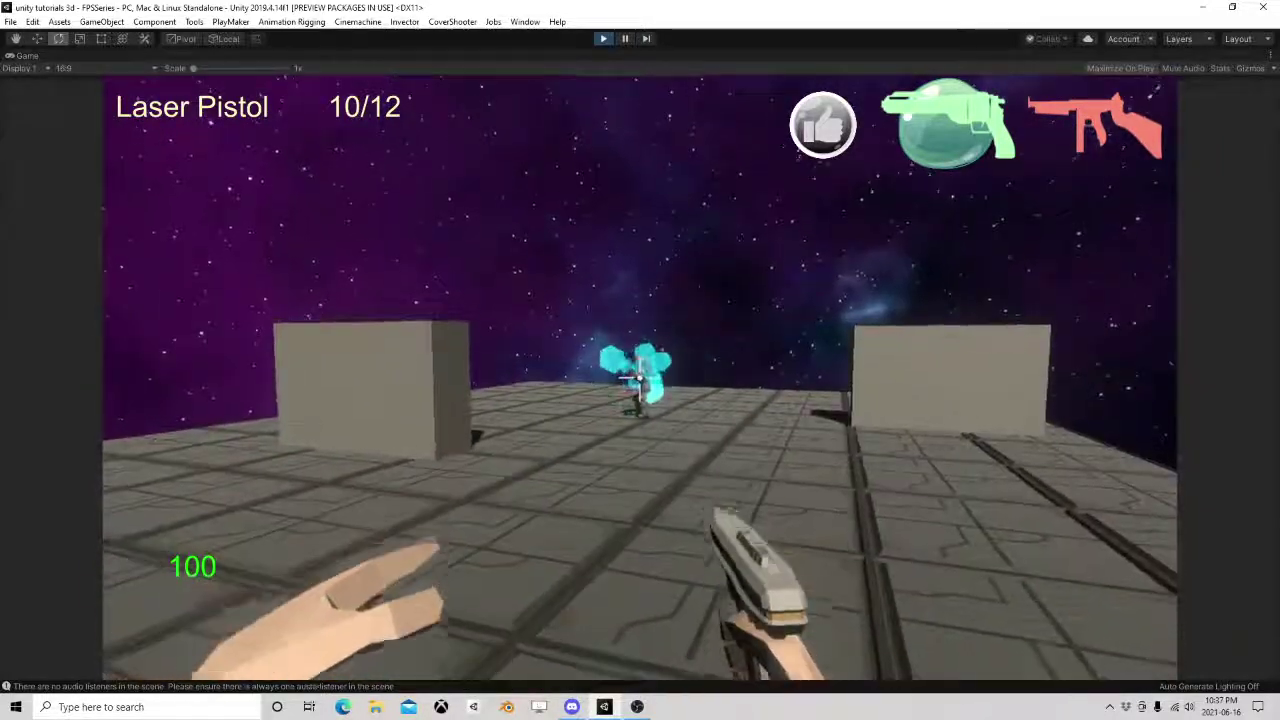
click(705, 556)
click(640, 378)
key(w)
click(640, 378)
click(640, 378)
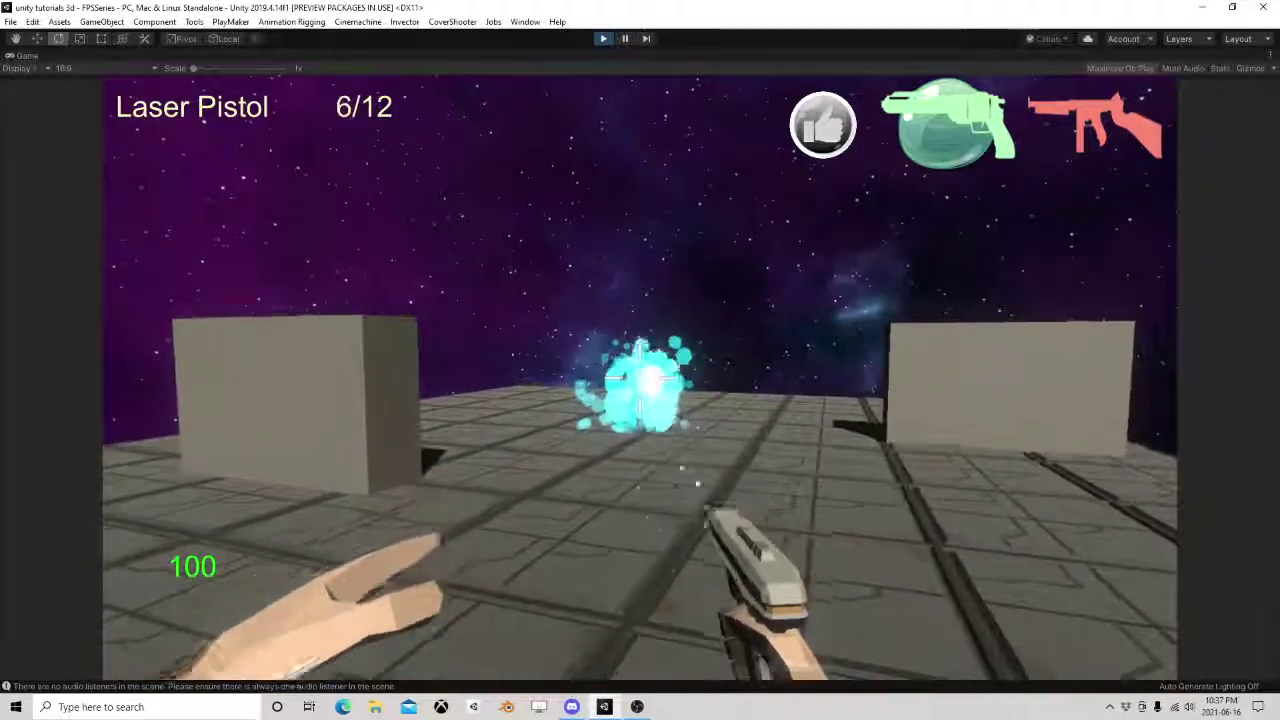
click(640, 378)
click(640, 378)
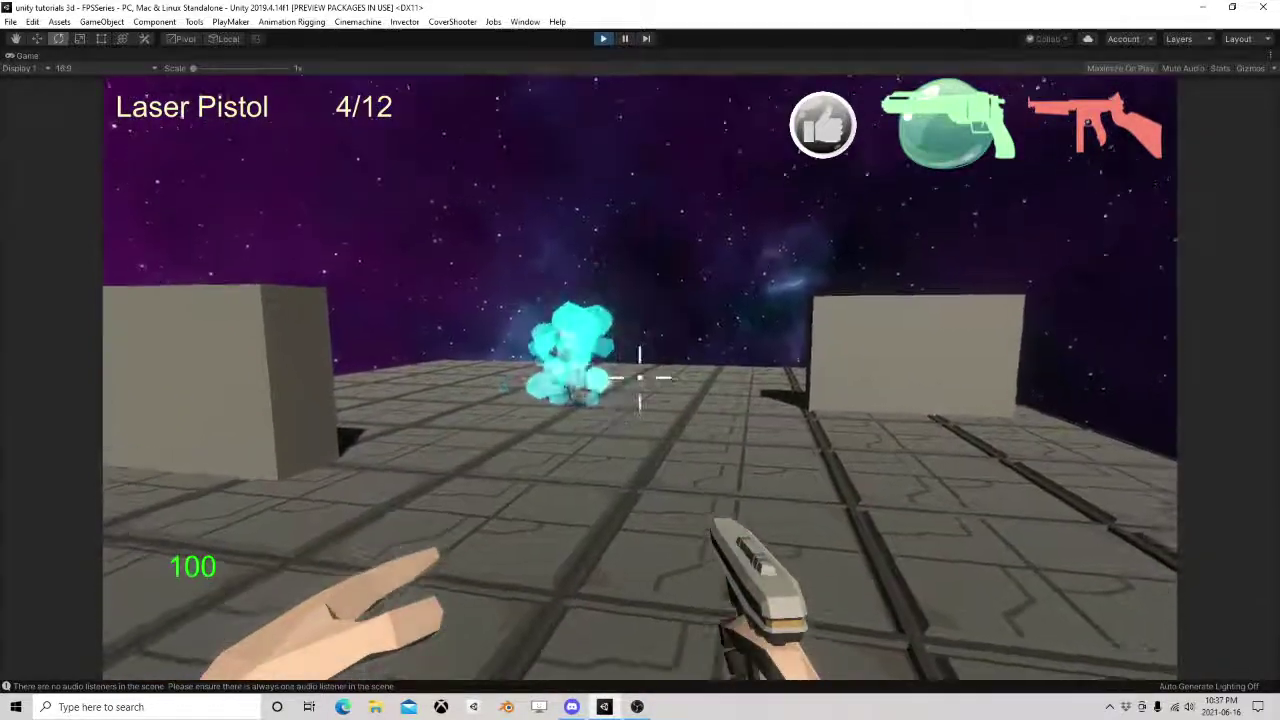
Return to the game from its pause menu and shoot at the enemy, pausing play mode with a bullet in flight.
key(Escape)
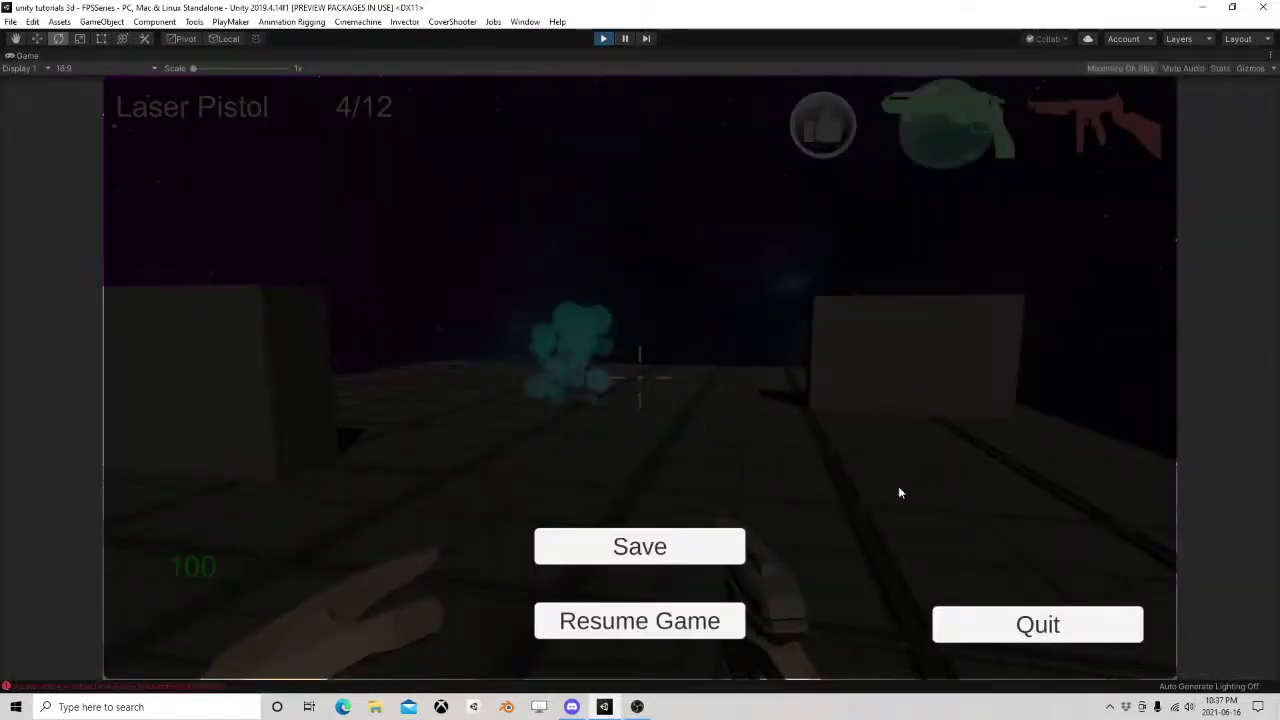
click(640, 621)
click(640, 378)
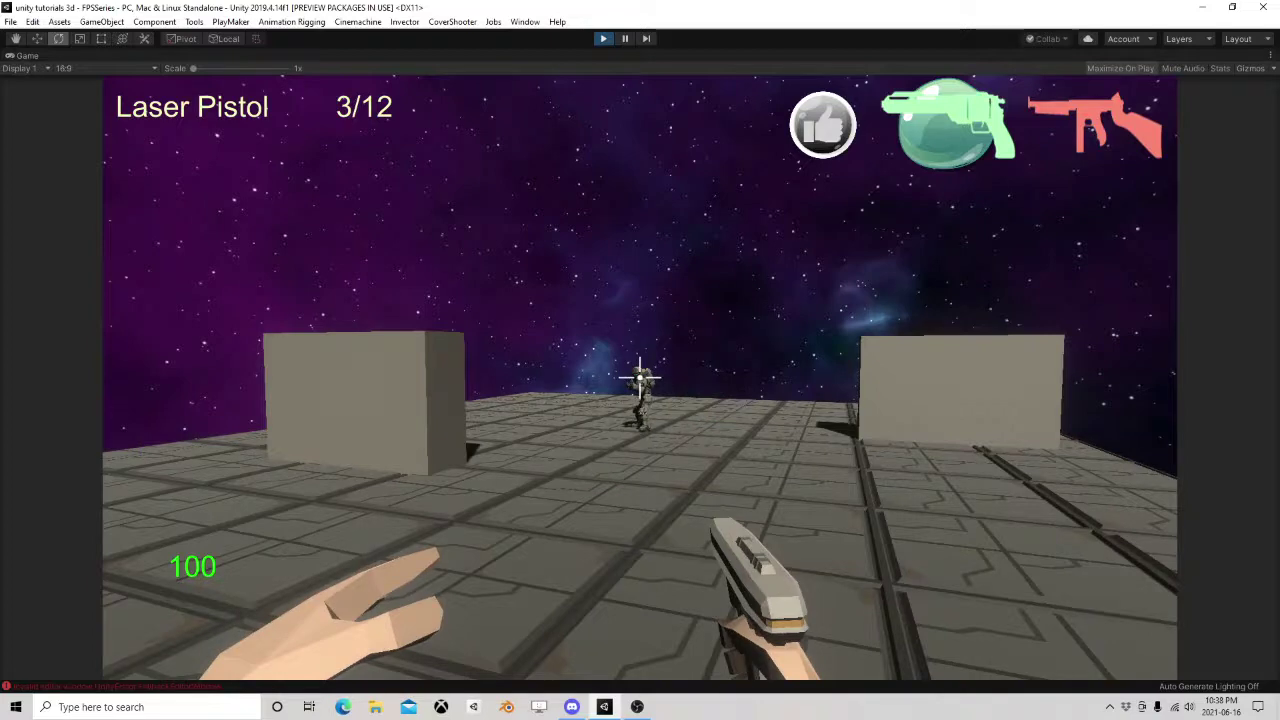
click(640, 378)
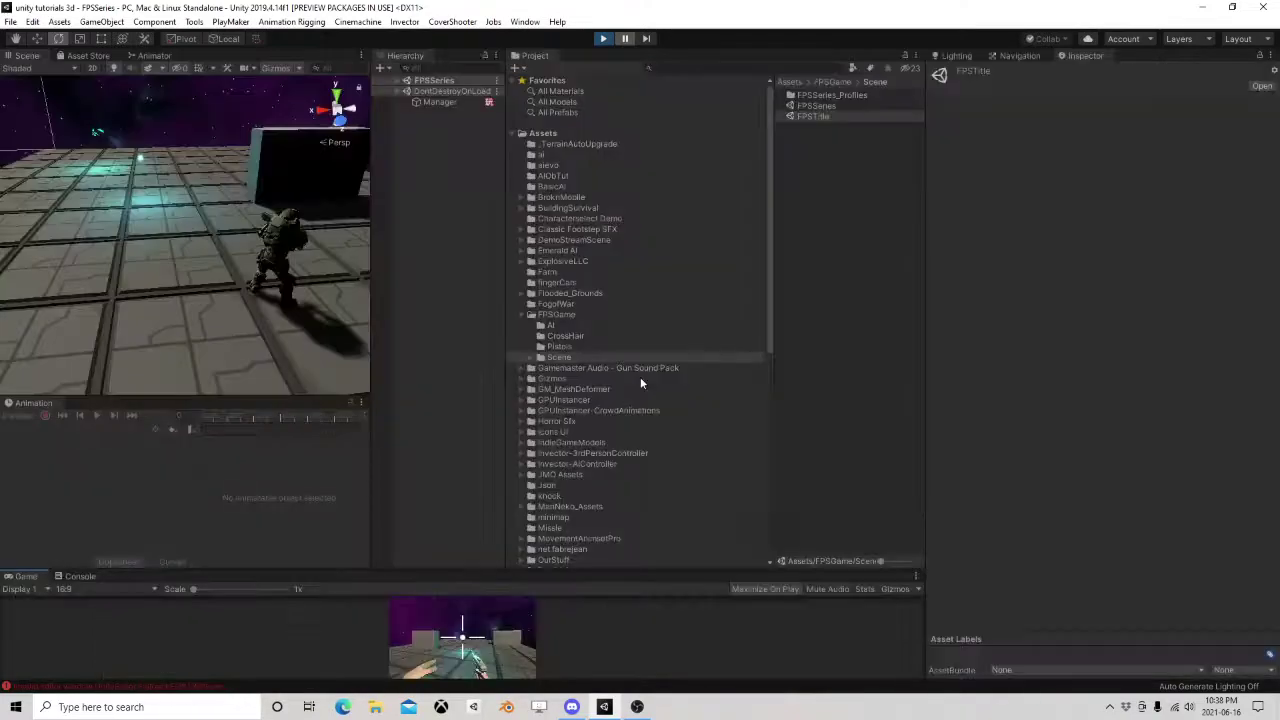
Locate Bullet(Clone) among the FPSSeries scene objects, focus the scene view on it and open its PlayMaker FSM.
click(406, 81)
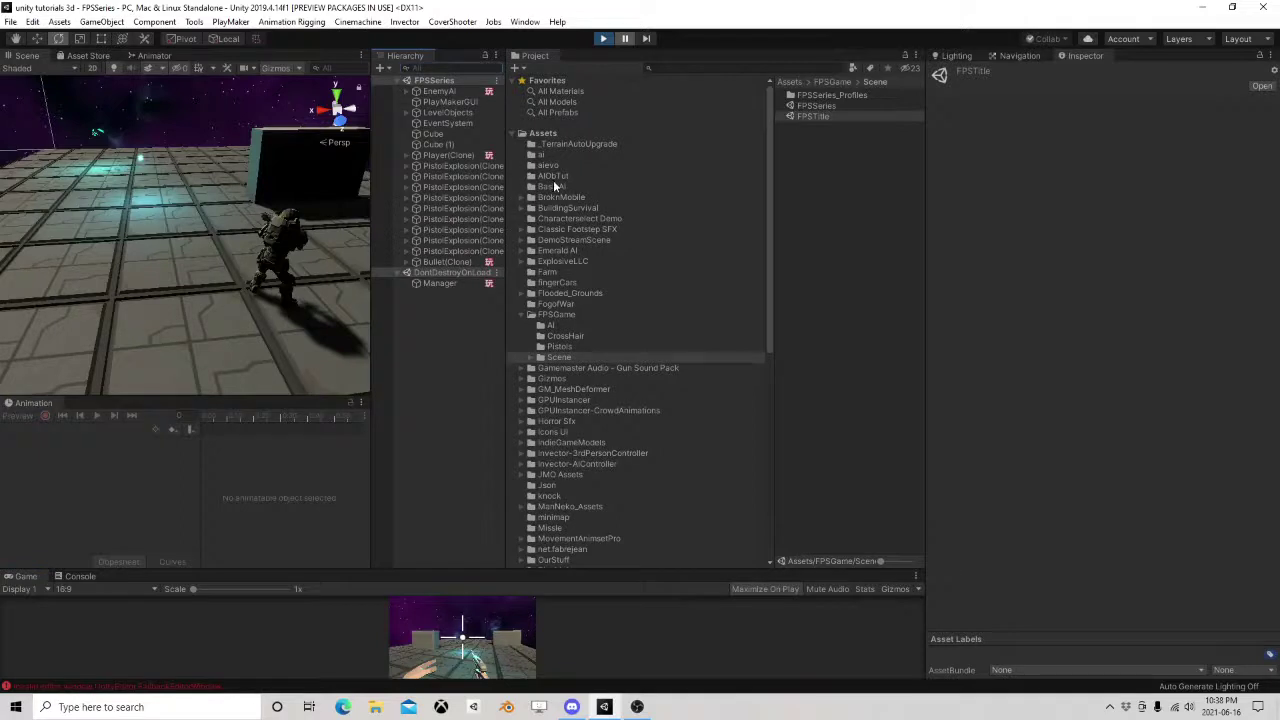
drag(508, 160, 606, 160)
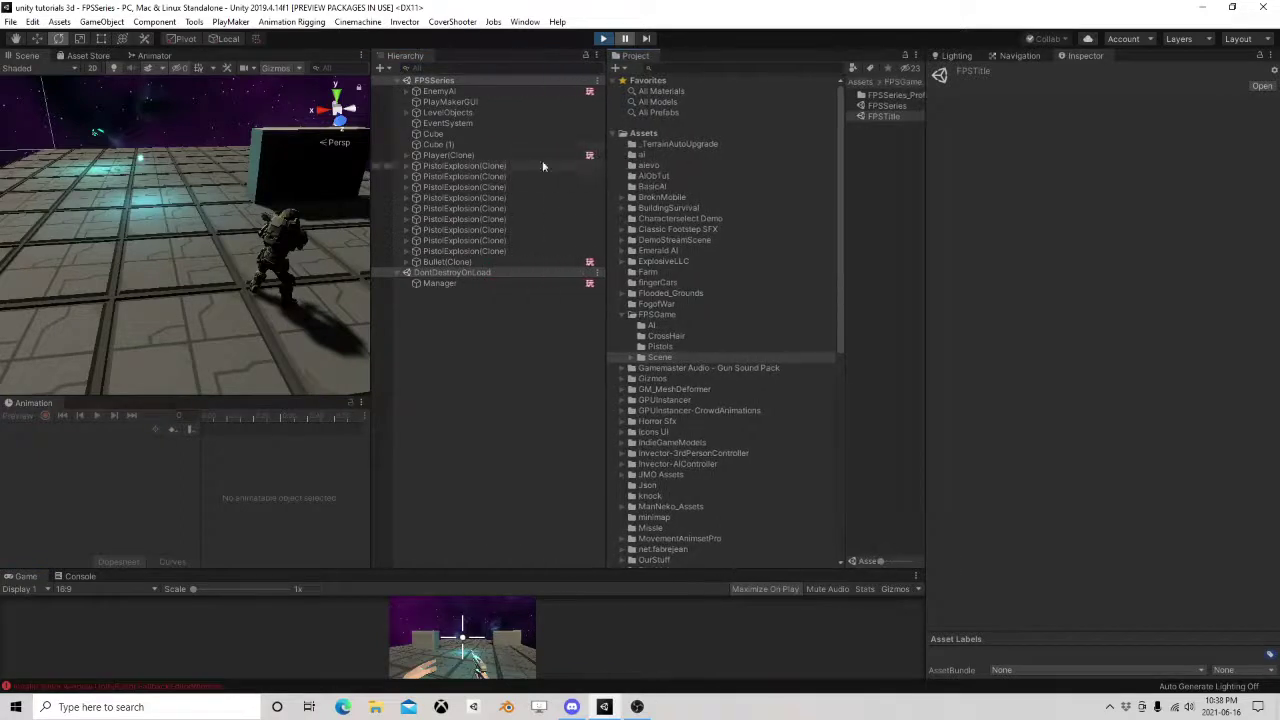
double_click(448, 262)
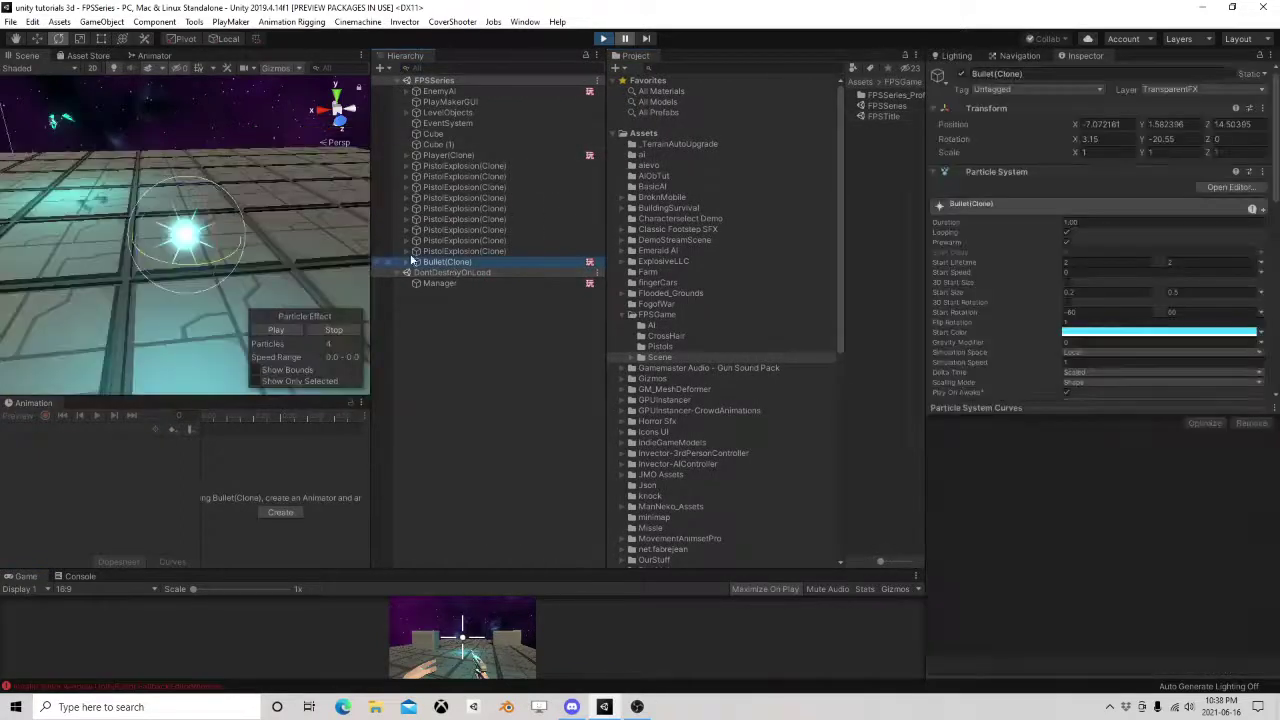
right_drag(101, 216, 192, 288)
drag(1063, 403, 1063, 667)
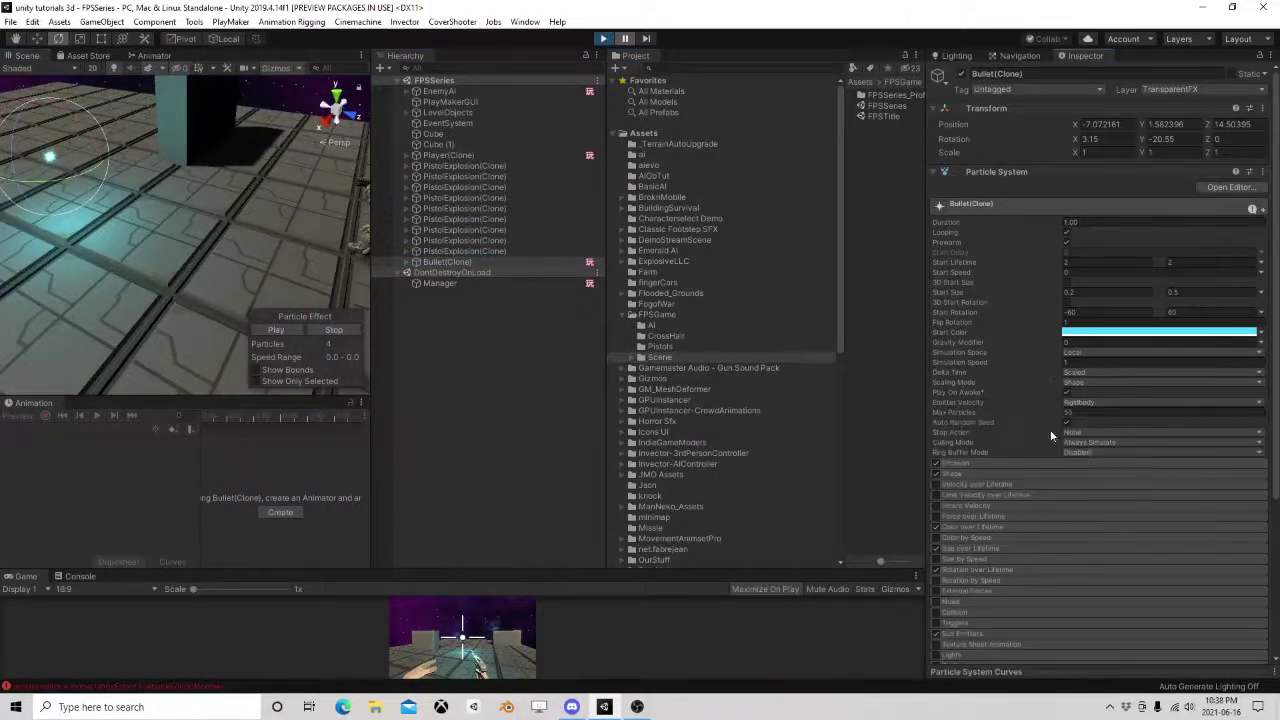
scroll(1045, 420, down, 3)
click(1248, 511)
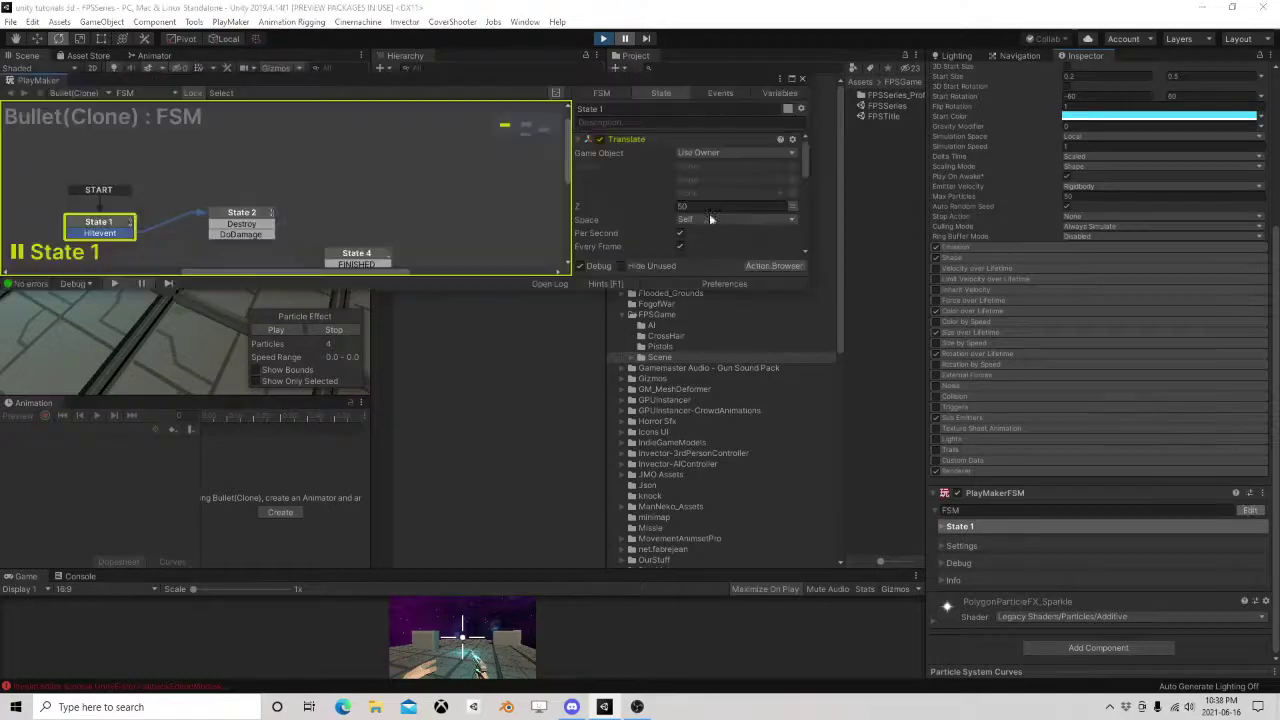
Advance the paused game frame by frame while keeping the Bullet(Clone) FSM and the bullet in view.
drag(399, 80, 799, 198)
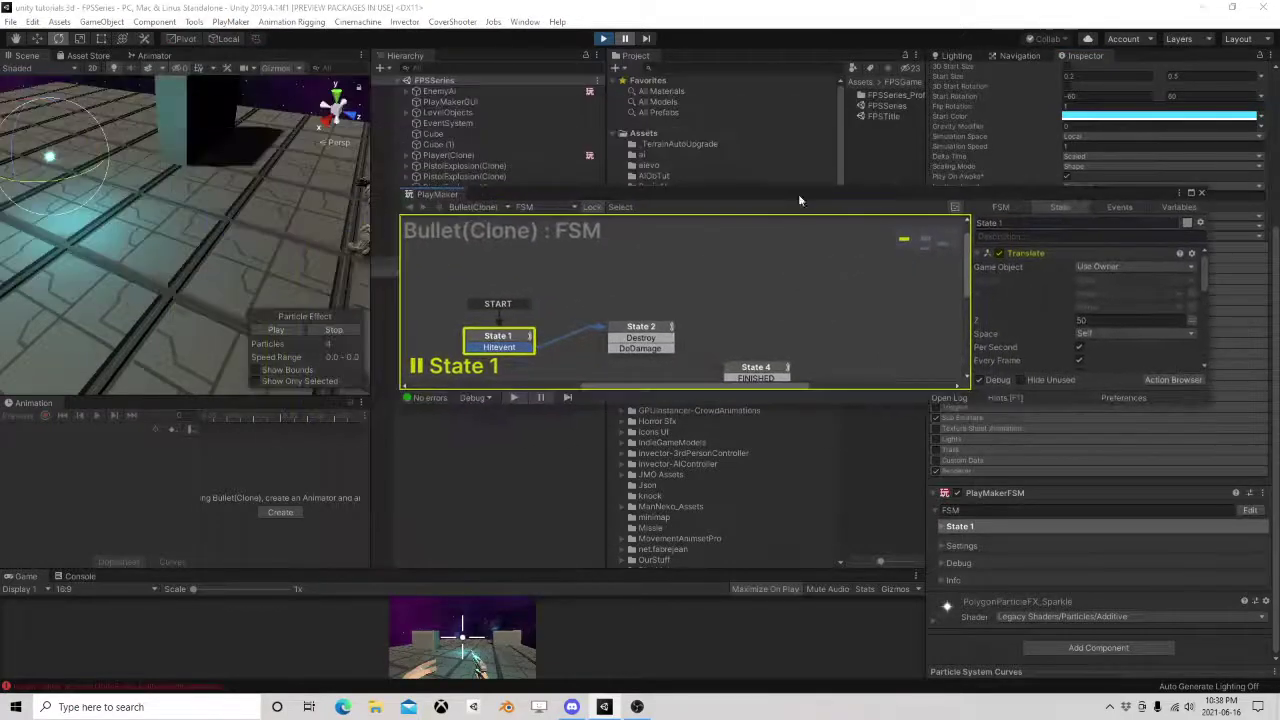
click(648, 38)
click(648, 38)
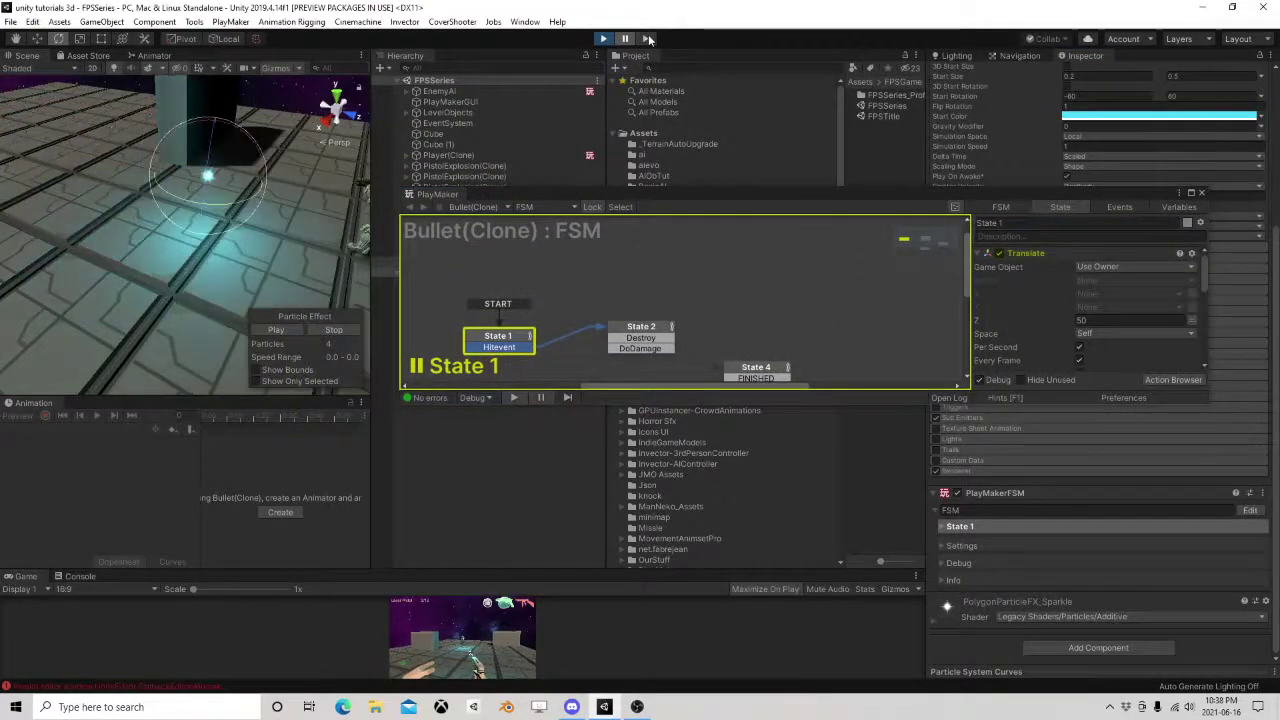
click(648, 38)
right_drag(301, 193, 358, 214)
scroll(703, 340, down, 1)
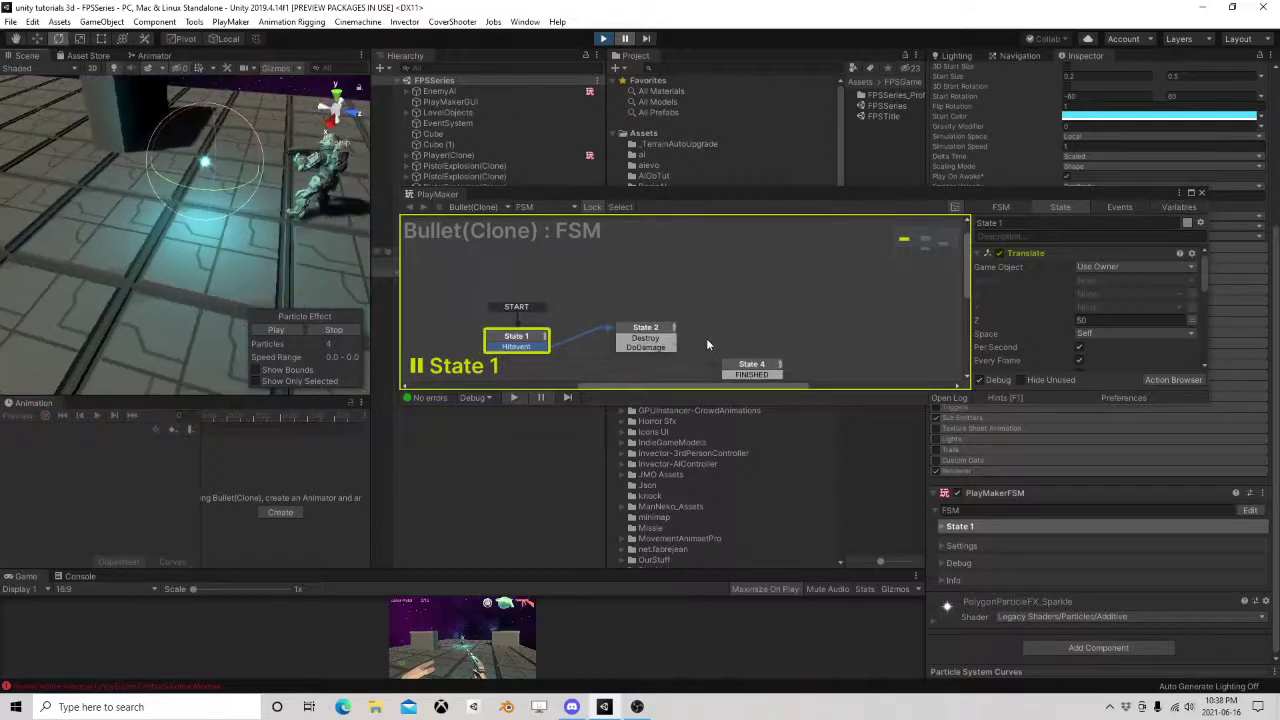
middle_drag(688, 342, 663, 244)
Disable the Destroy Self action in State 3 of the Bullet(Clone) FSM and advance the game a few more frames.
click(624, 295)
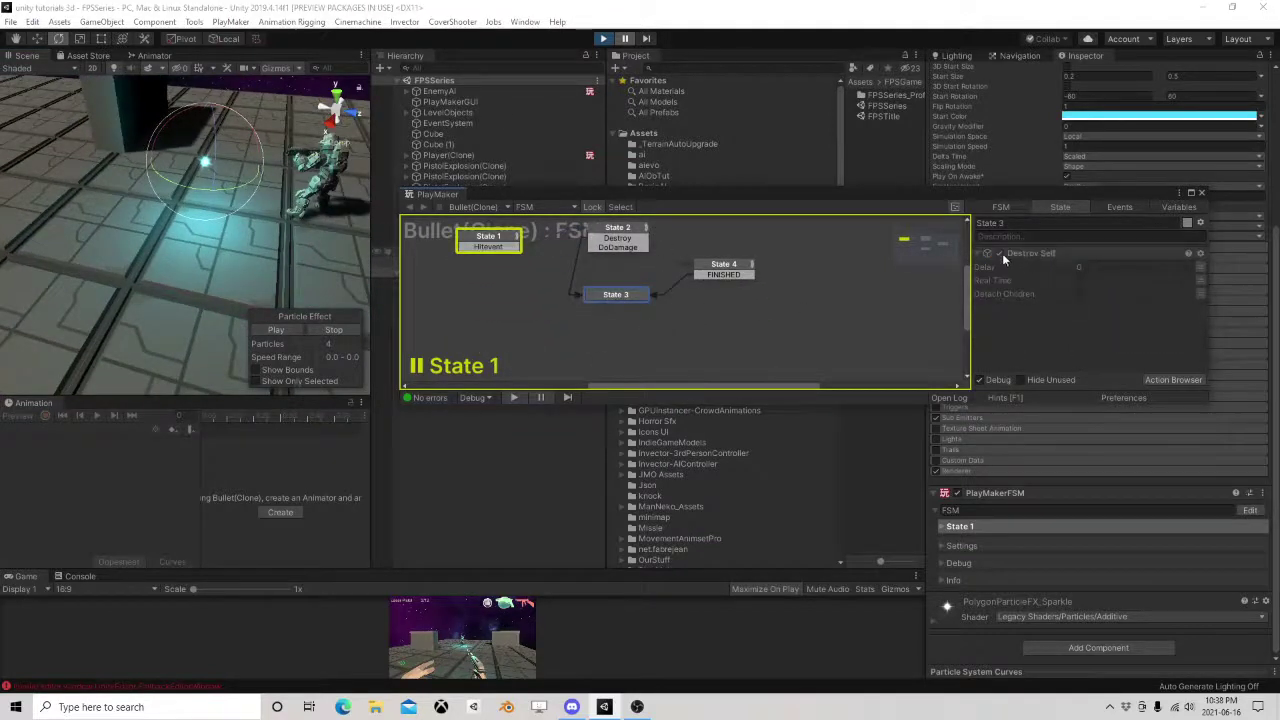
click(1002, 254)
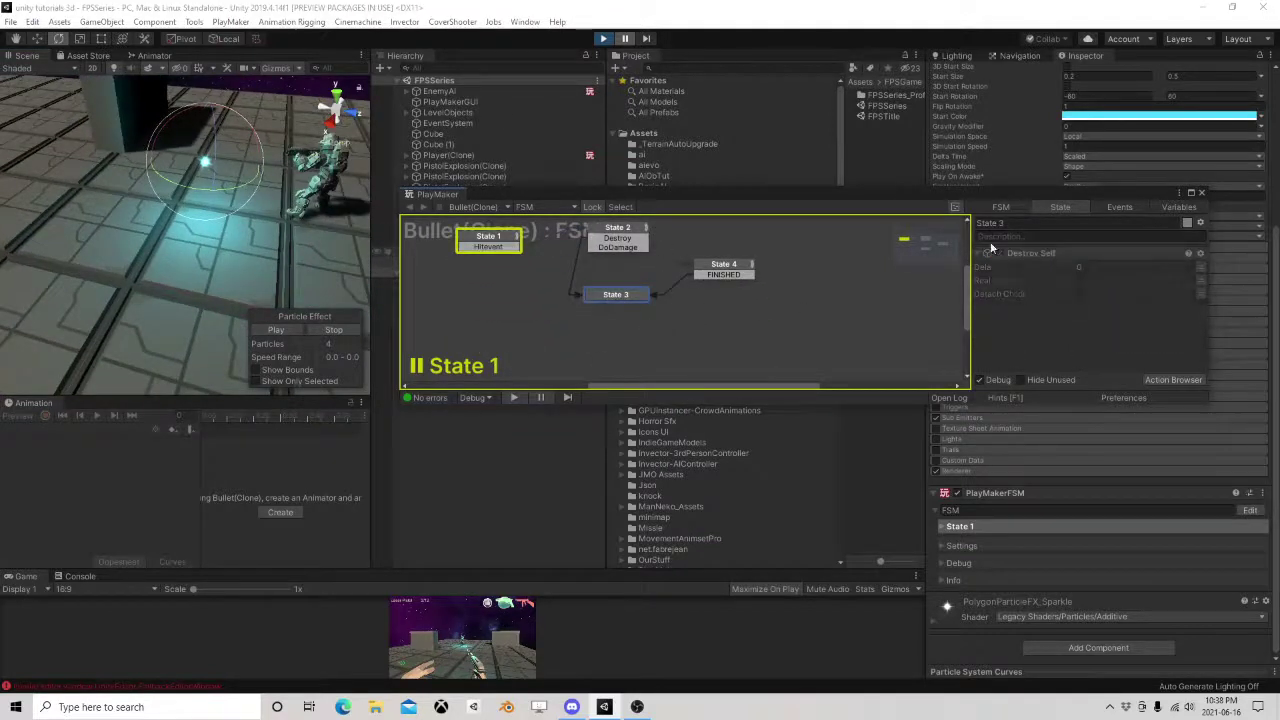
click(646, 39)
click(646, 39)
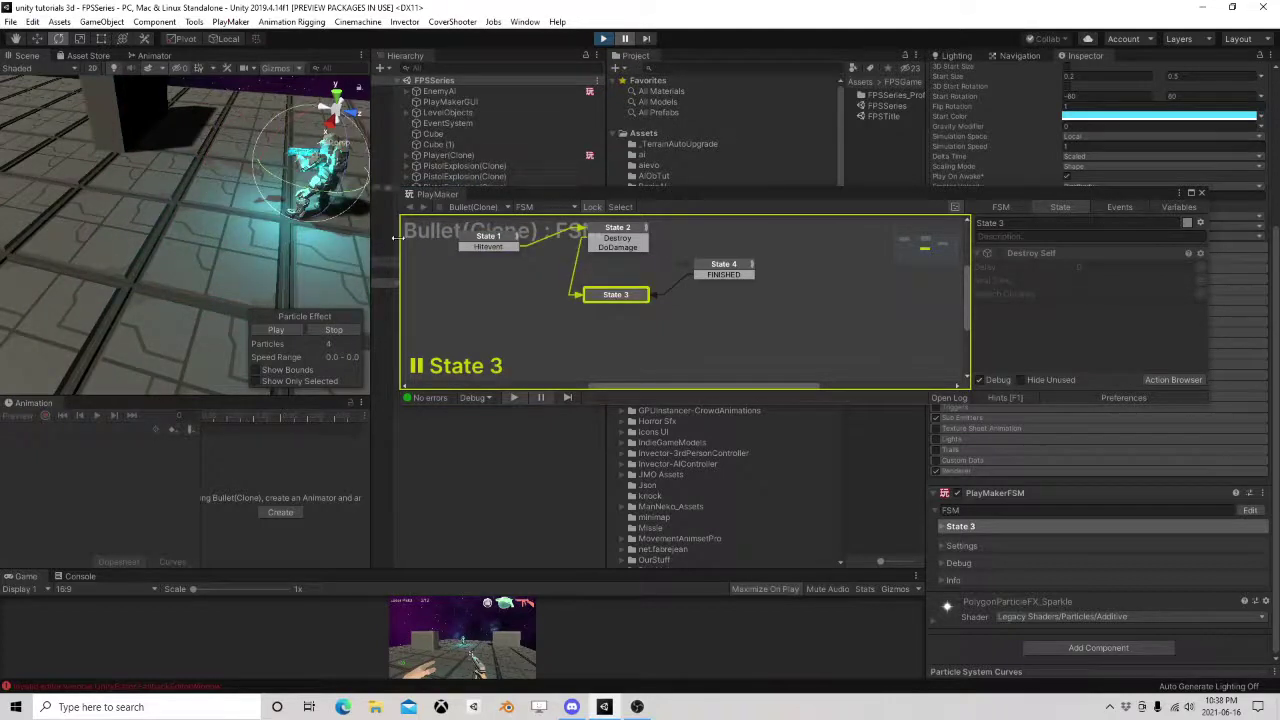
Check the Game Object Compare Tag settings in State 2 of the bullet FSM, and close the FSM editor.
middle_drag(489, 269, 475, 296)
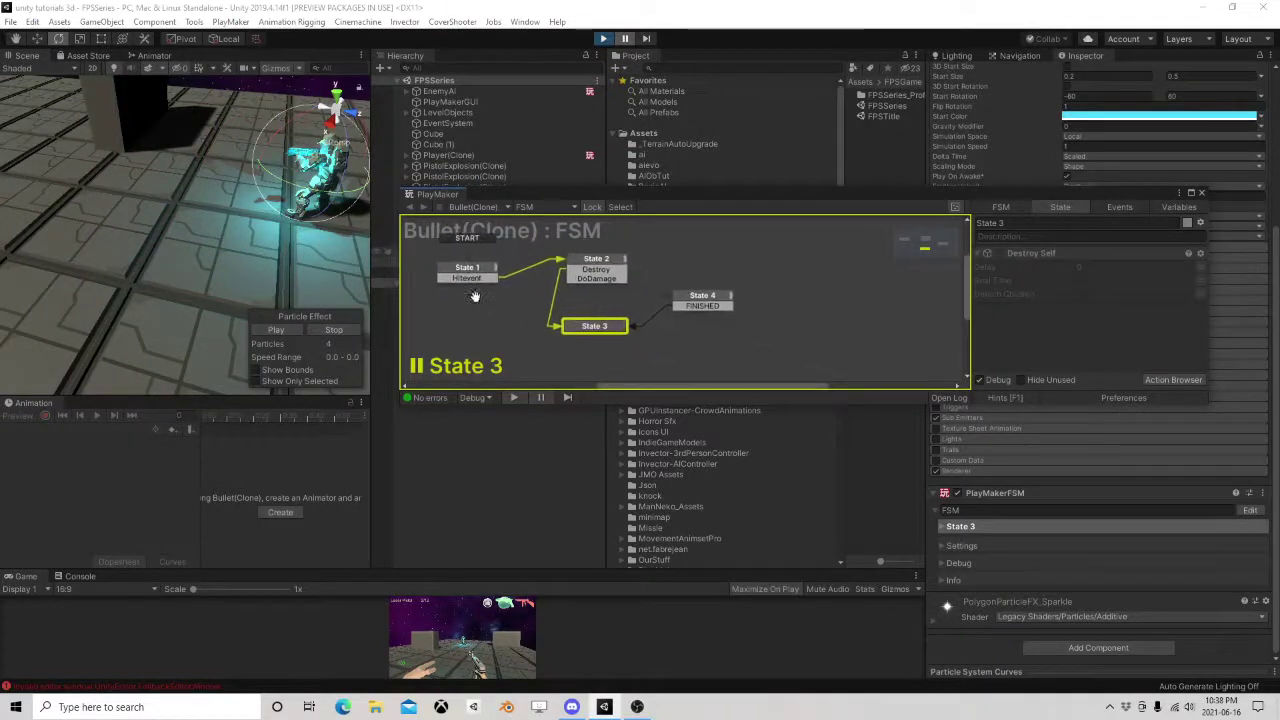
click(597, 260)
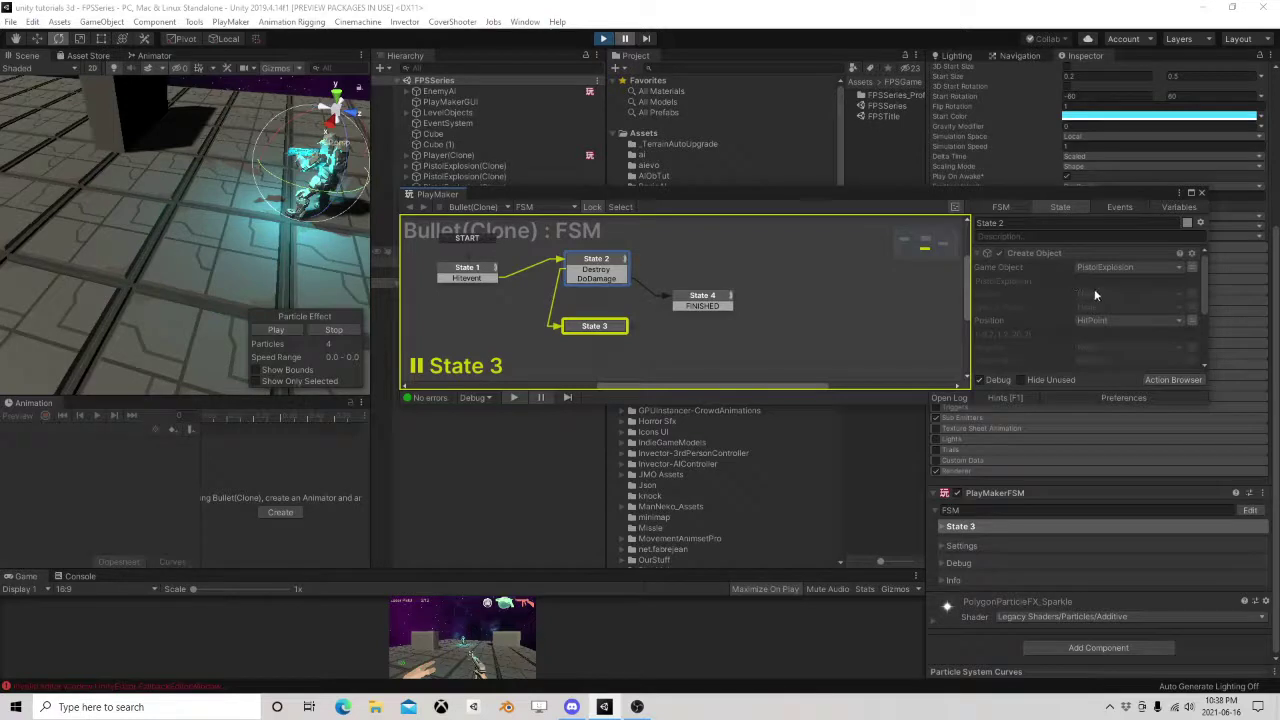
scroll(1100, 285, down, 3)
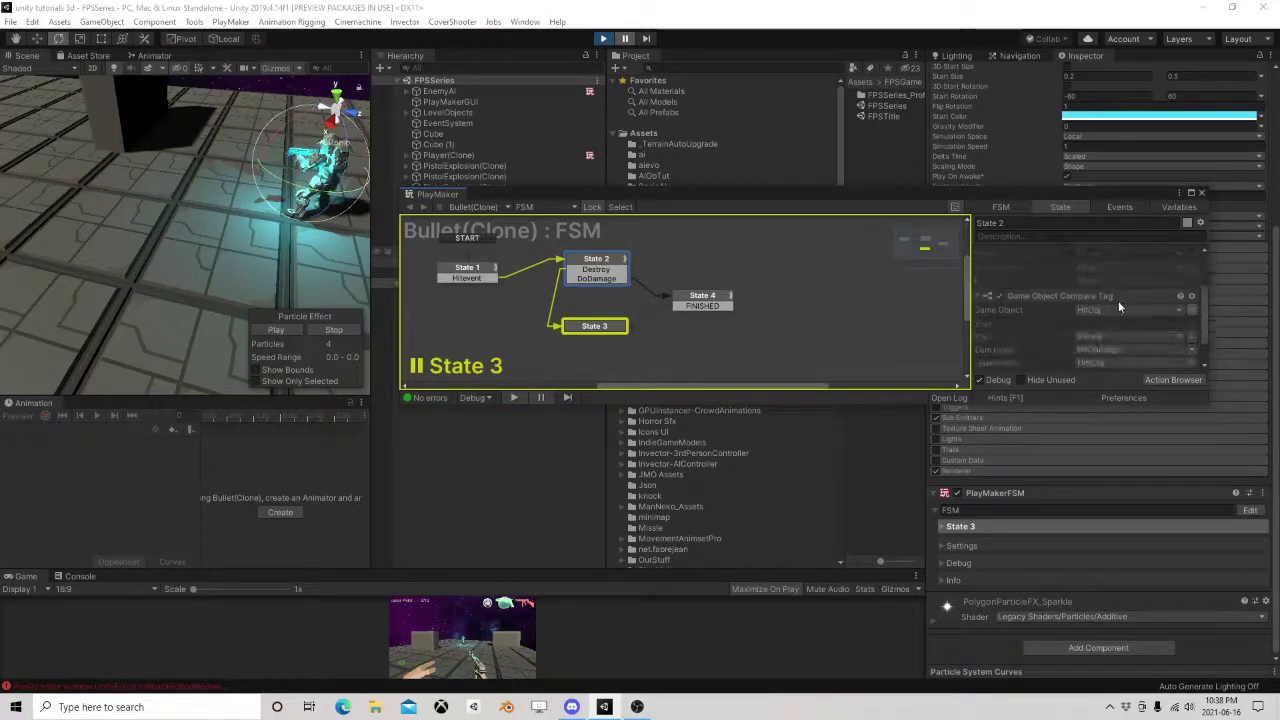
scroll(1120, 305, down, 2)
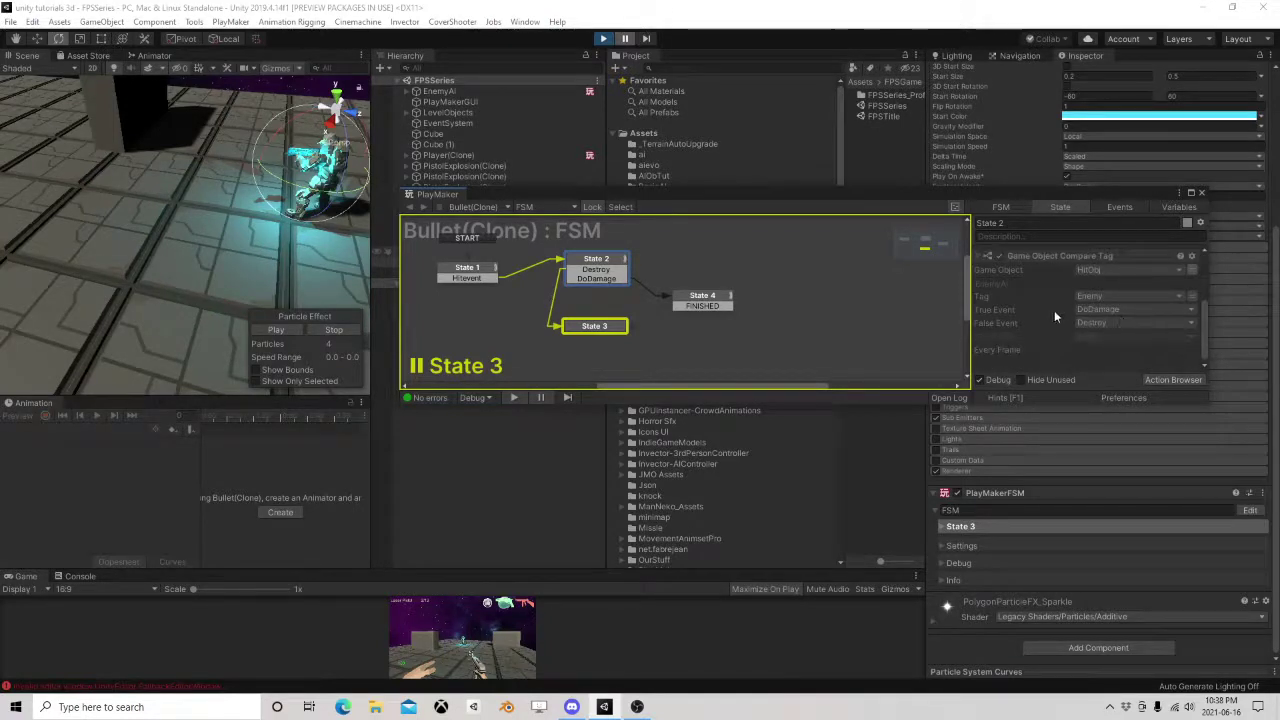
click(1198, 192)
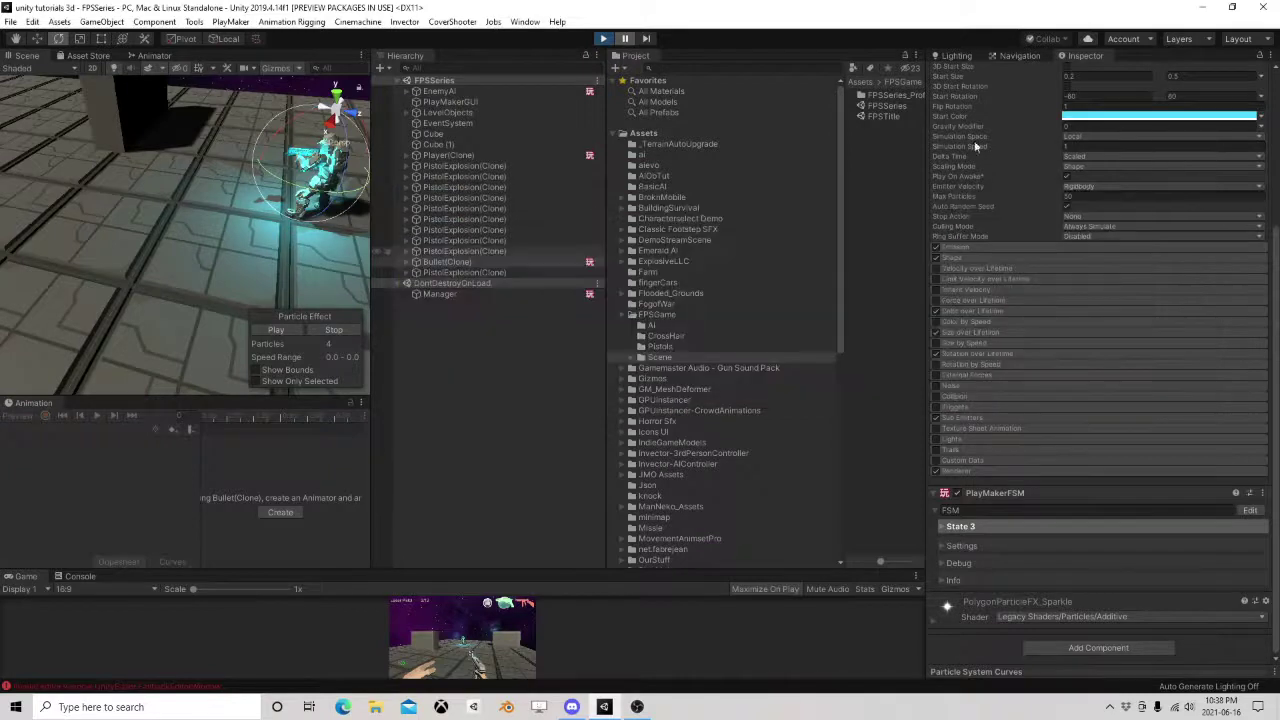
Assign the Enemy tag to the EnemyAI object.
click(482, 92)
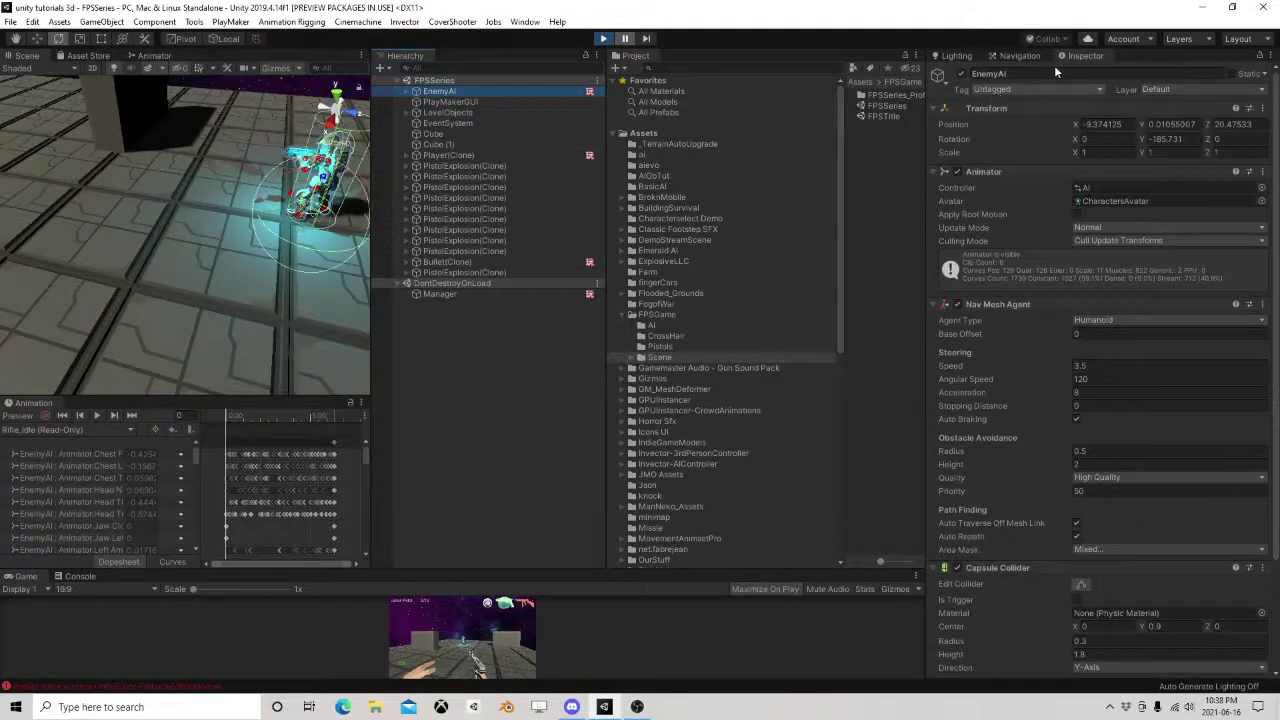
click(1008, 88)
click(1010, 268)
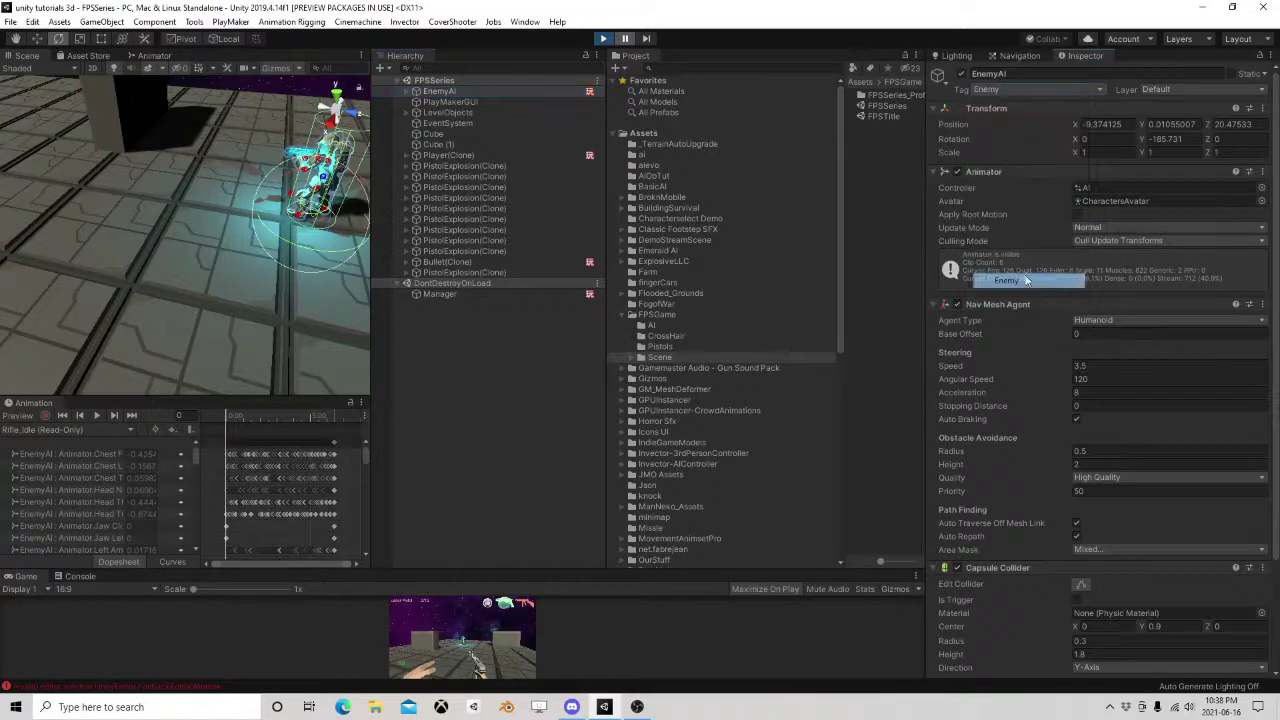
Unpause play mode, shoot the enemy with the Laser Pistol again and walk up to it to check the damage.
click(623, 41)
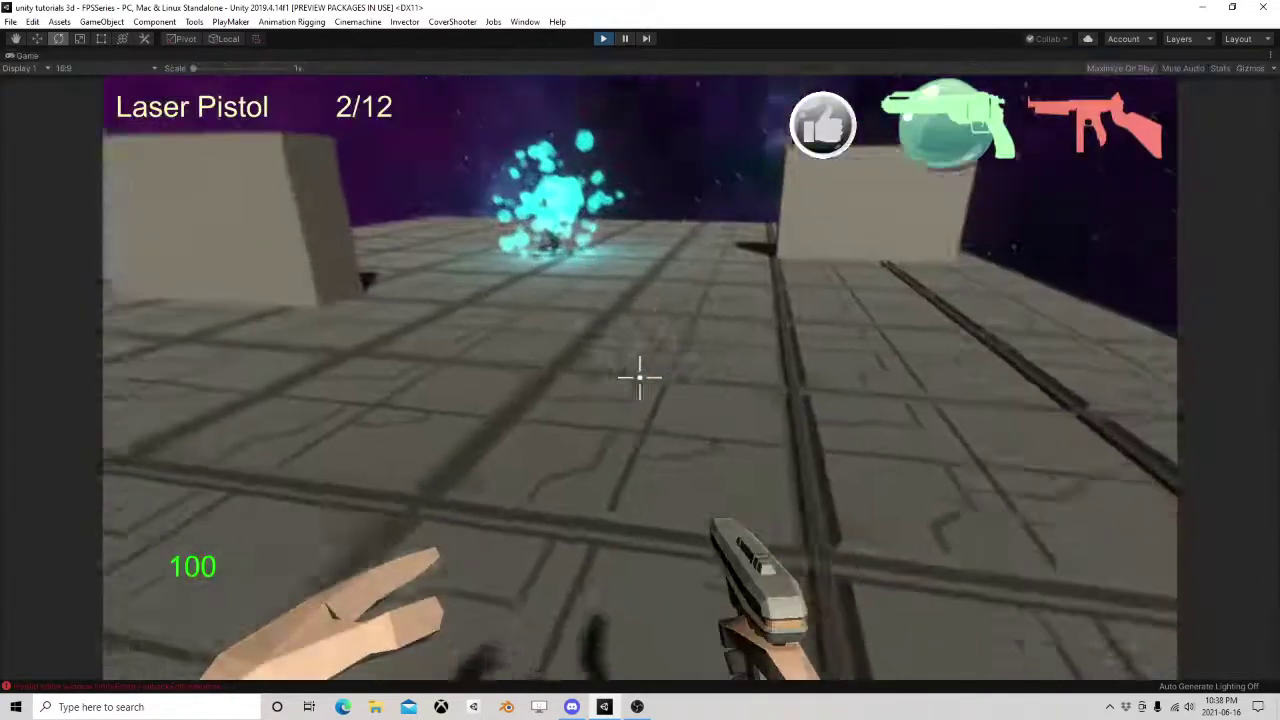
click(640, 378)
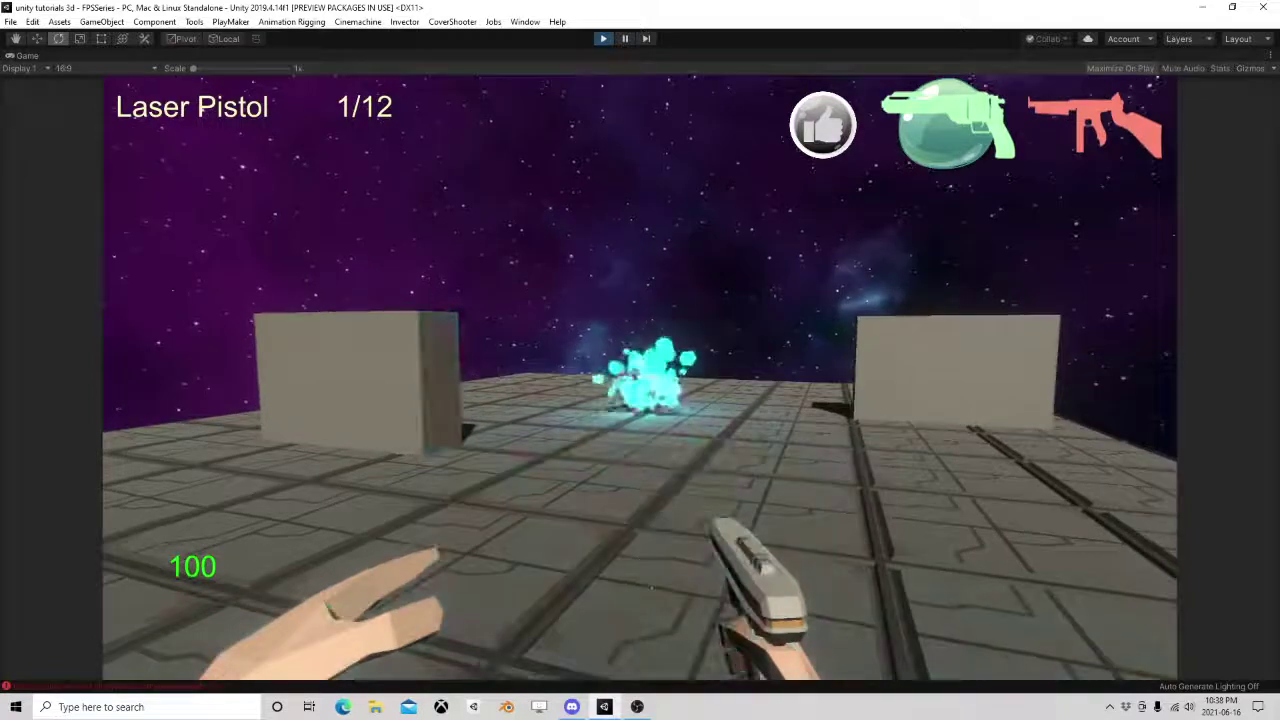
click(640, 378)
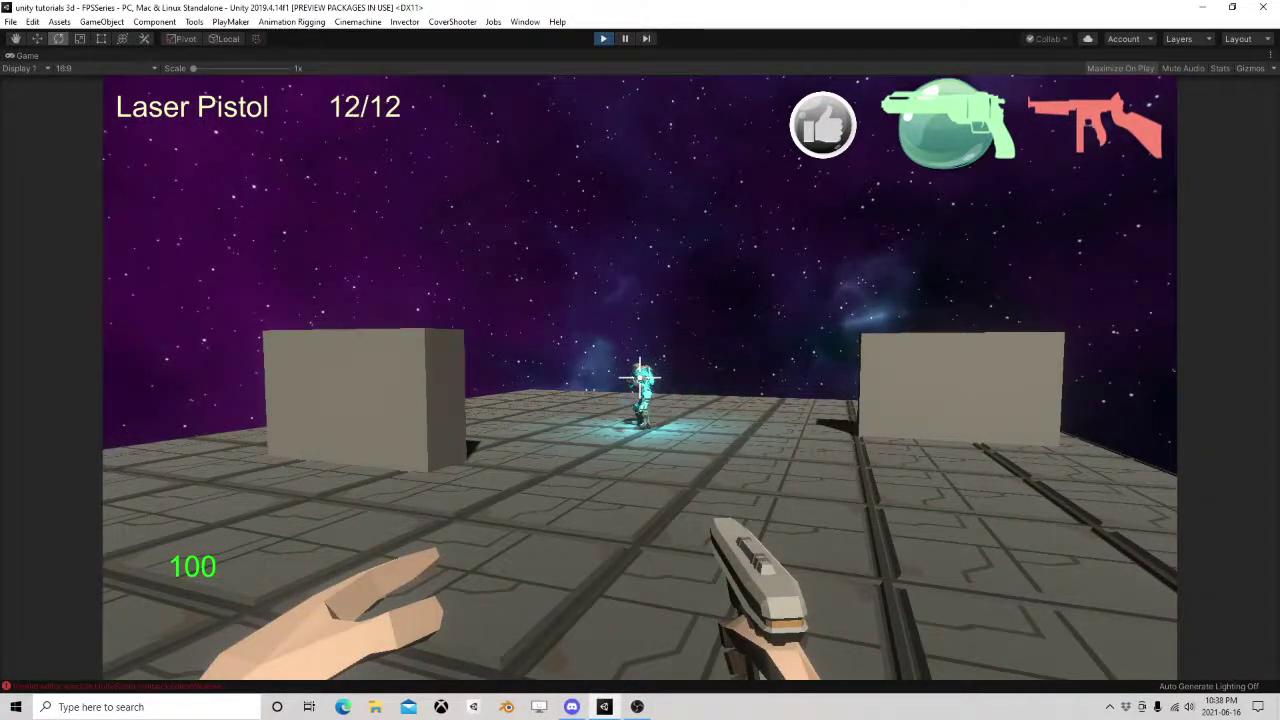
click(640, 378)
click(640, 378)
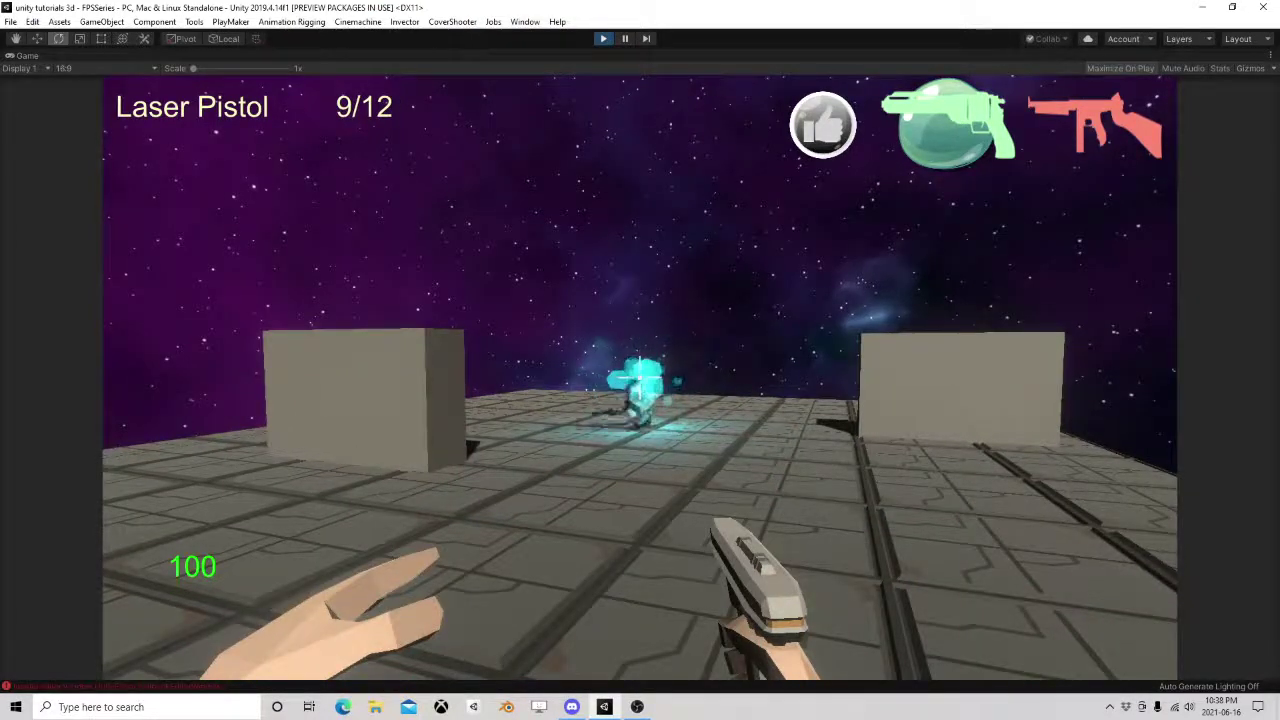
key(w)
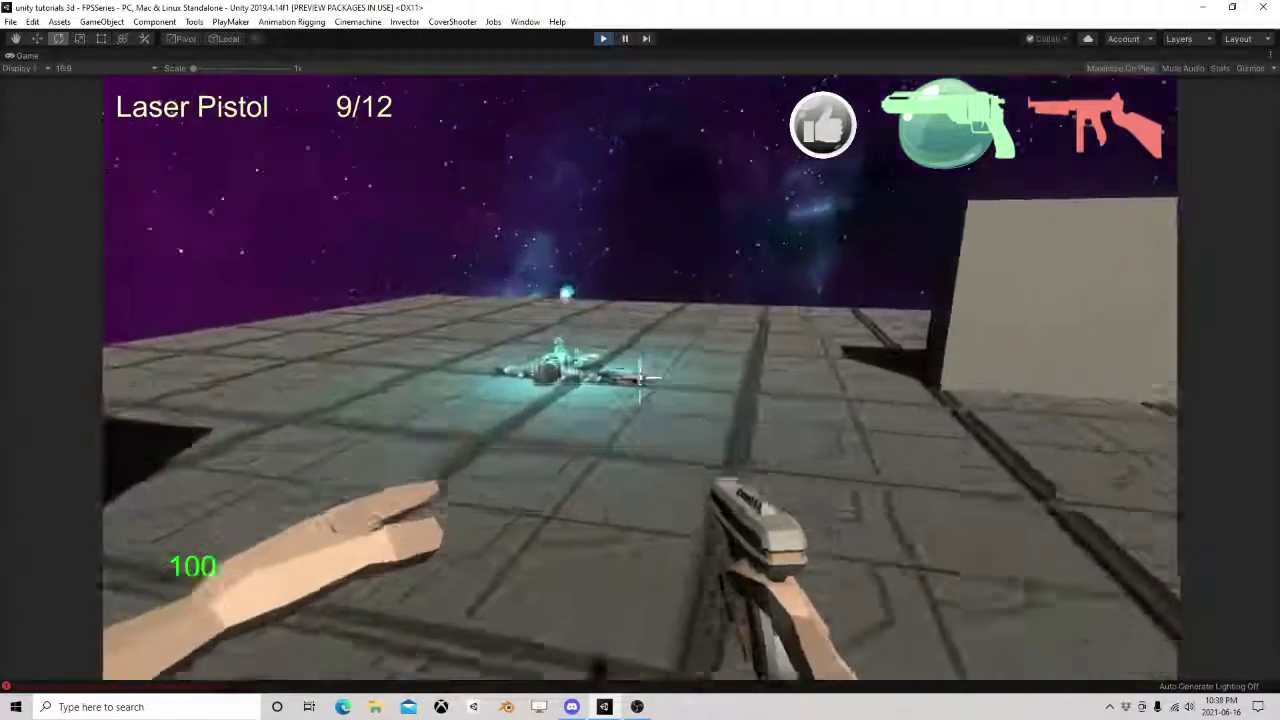
Approach the fallen enemy and keep shooting it with the Laser Pistol from close up and from a distance until the magazine is empty.
key(w)
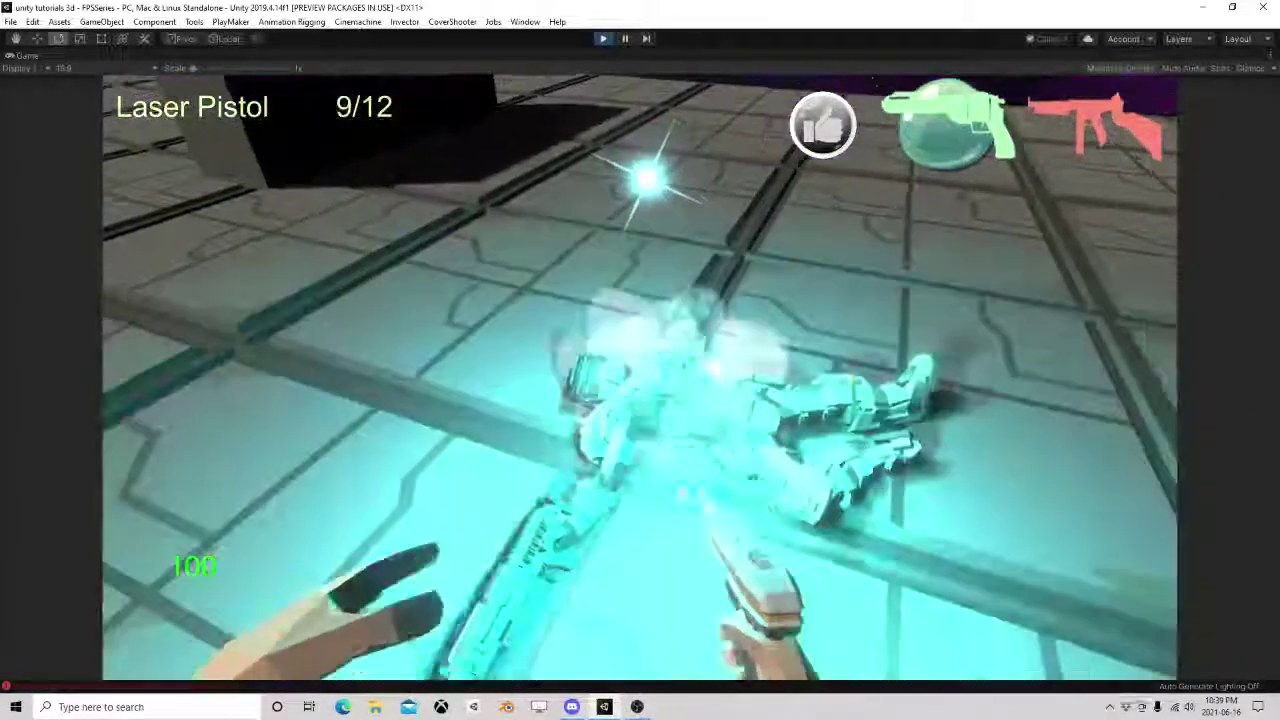
click(640, 372)
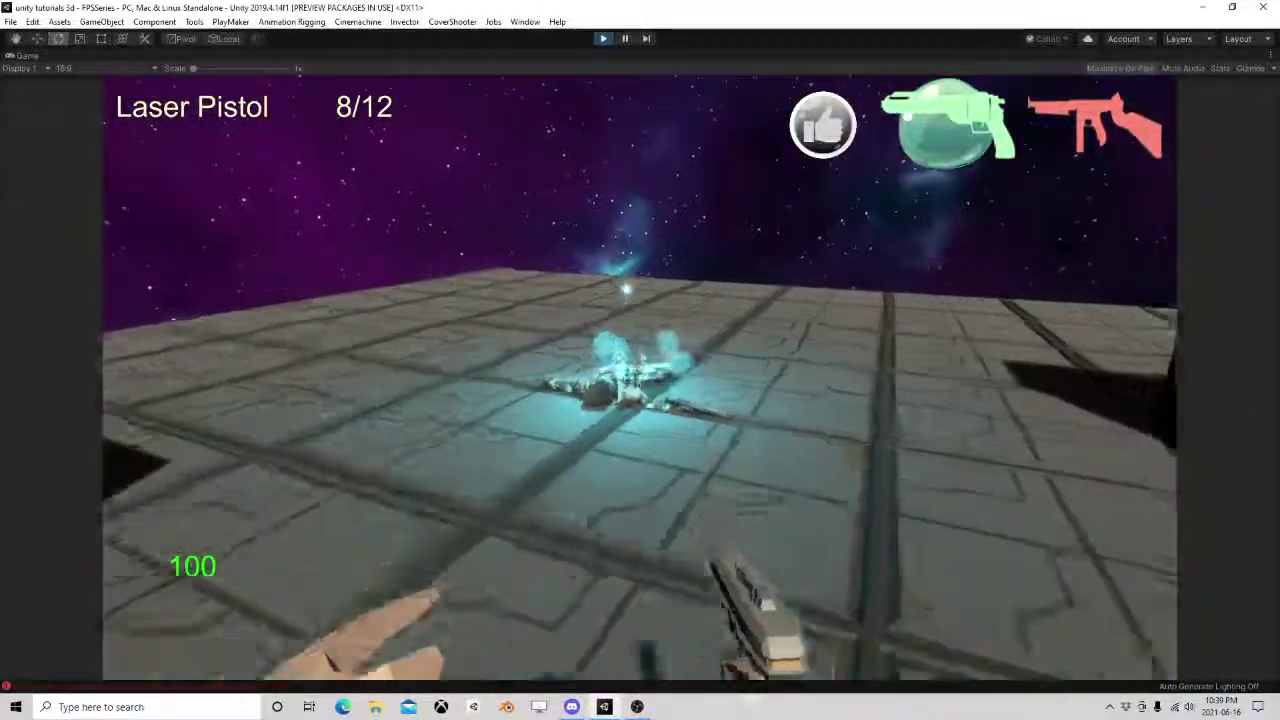
click(640, 372)
key(s)
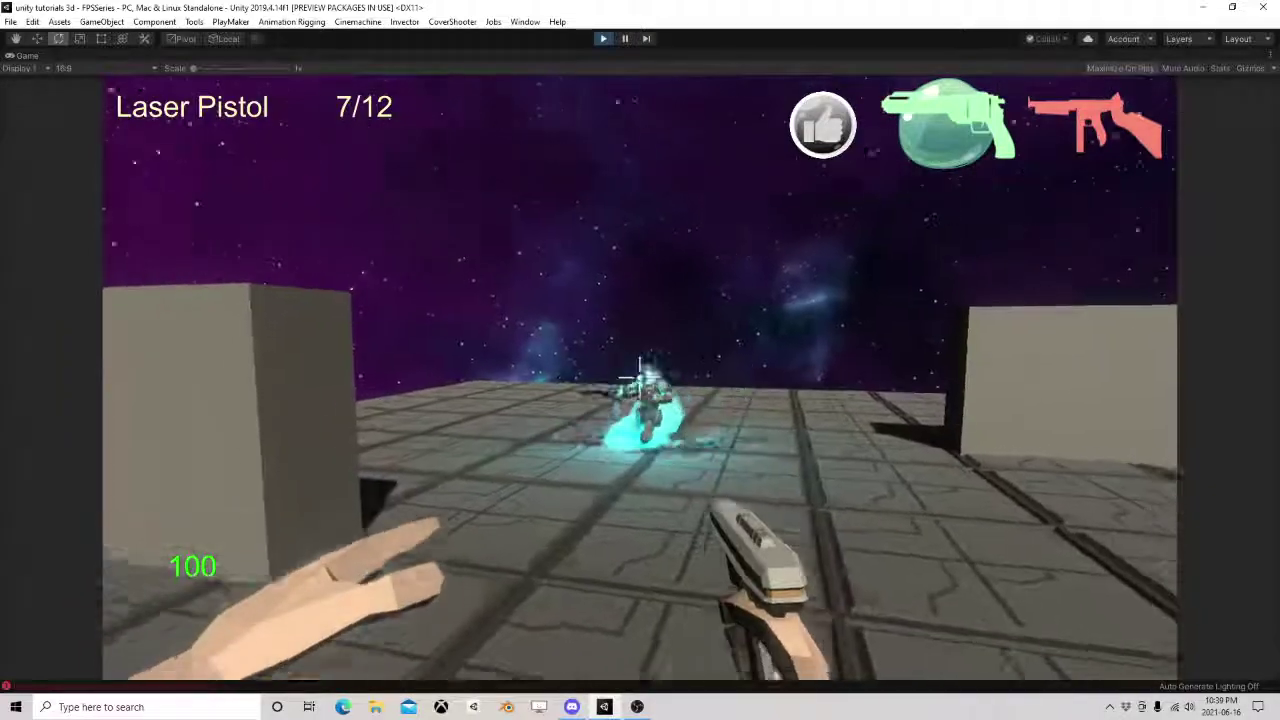
click(640, 372)
click(640, 372)
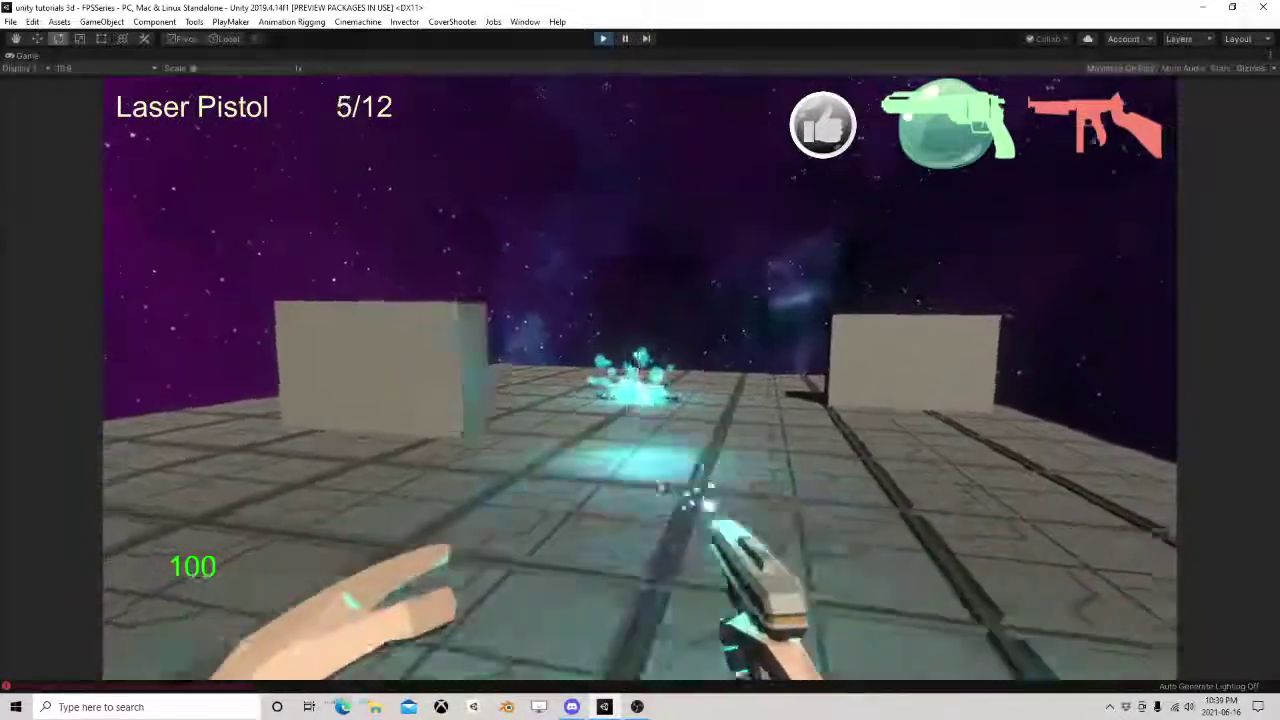
click(640, 372)
click(640, 372)
click(640, 372)
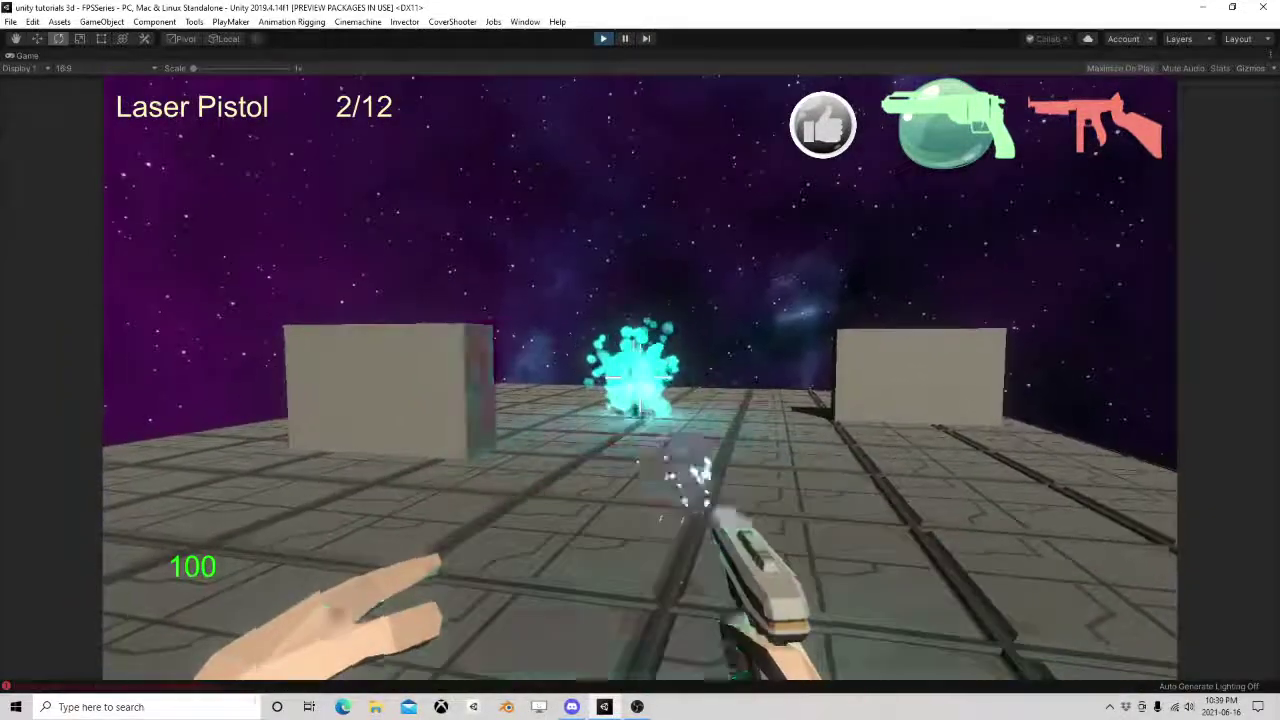
click(640, 372)
click(640, 372)
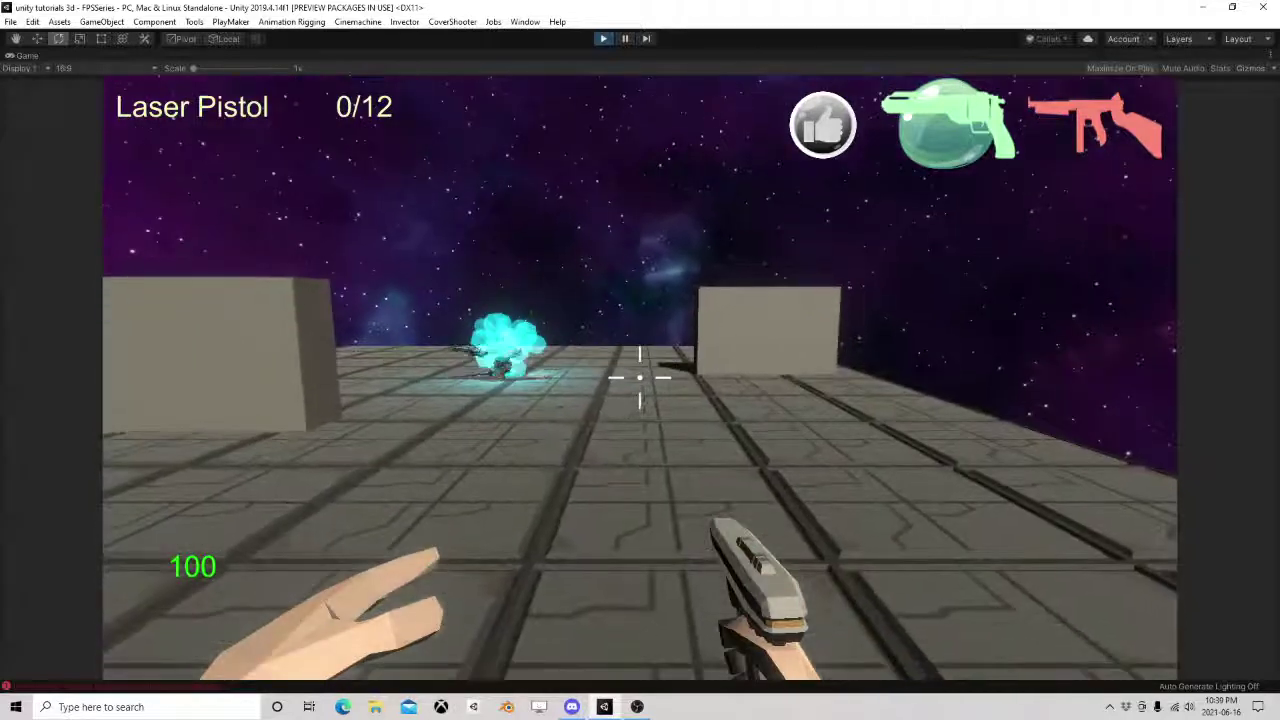
Pause the game, exit play mode and reopen the FPSSeries scene from the FPSGame Scene folder.
key(Escape)
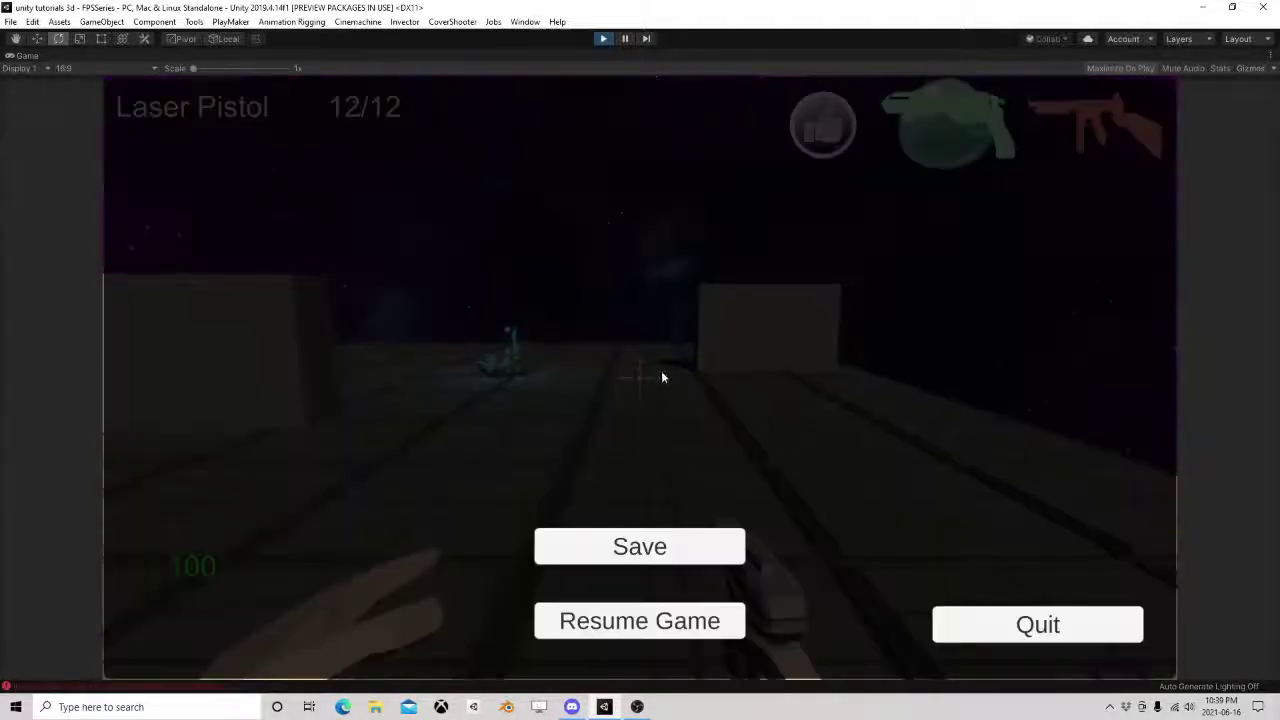
click(603, 39)
double_click(889, 106)
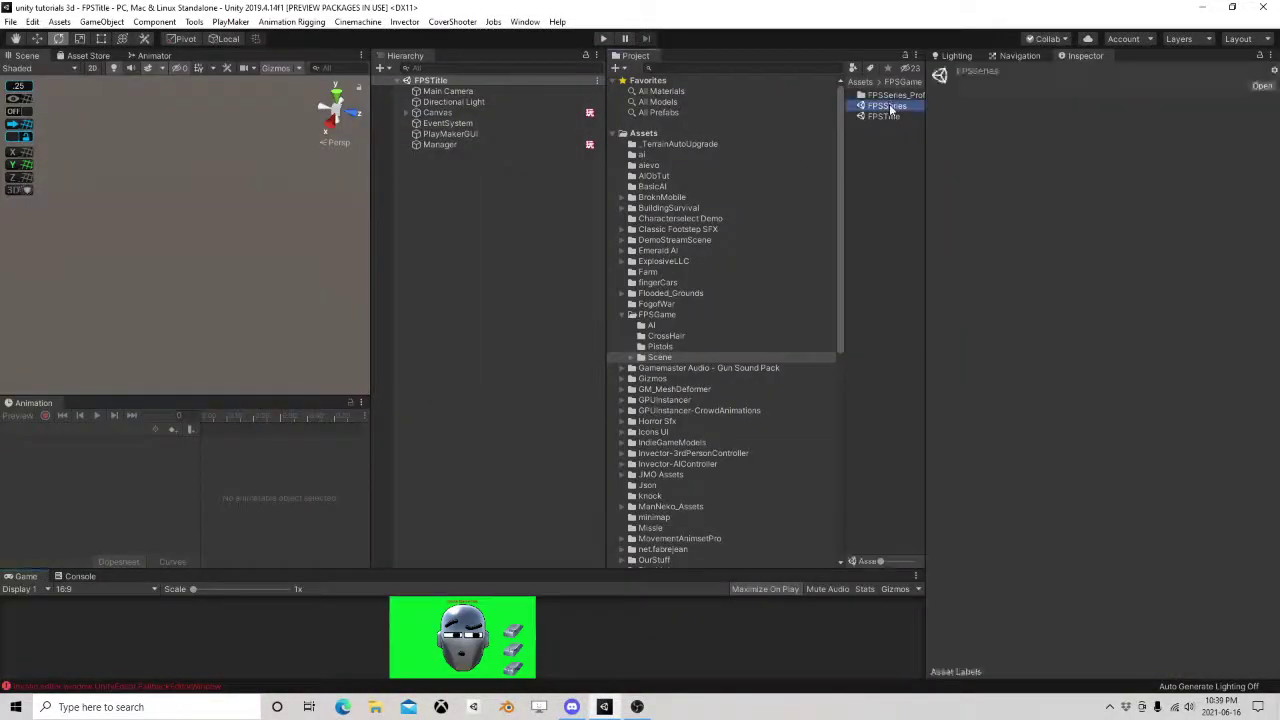
Assign the Enemy tag to the EnemyAI object outside play mode and save the scene.
click(440, 102)
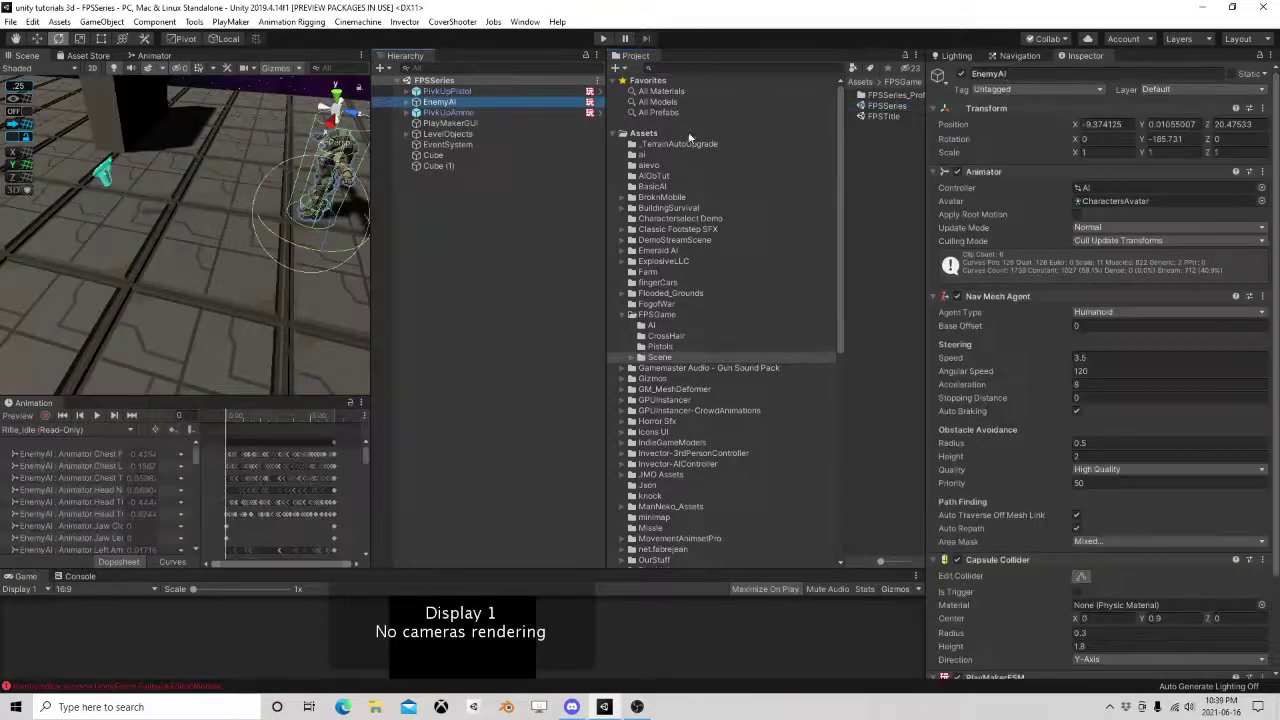
click(1026, 89)
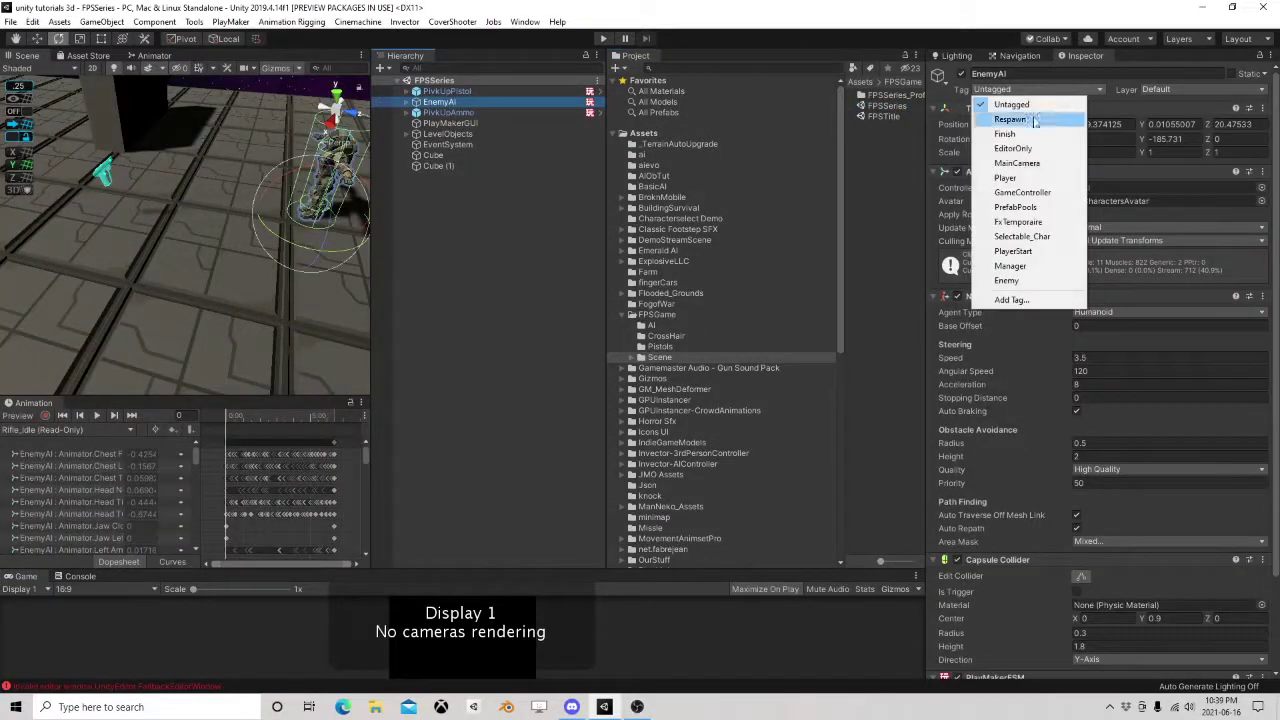
click(1008, 280)
scroll(250, 272, down, 5)
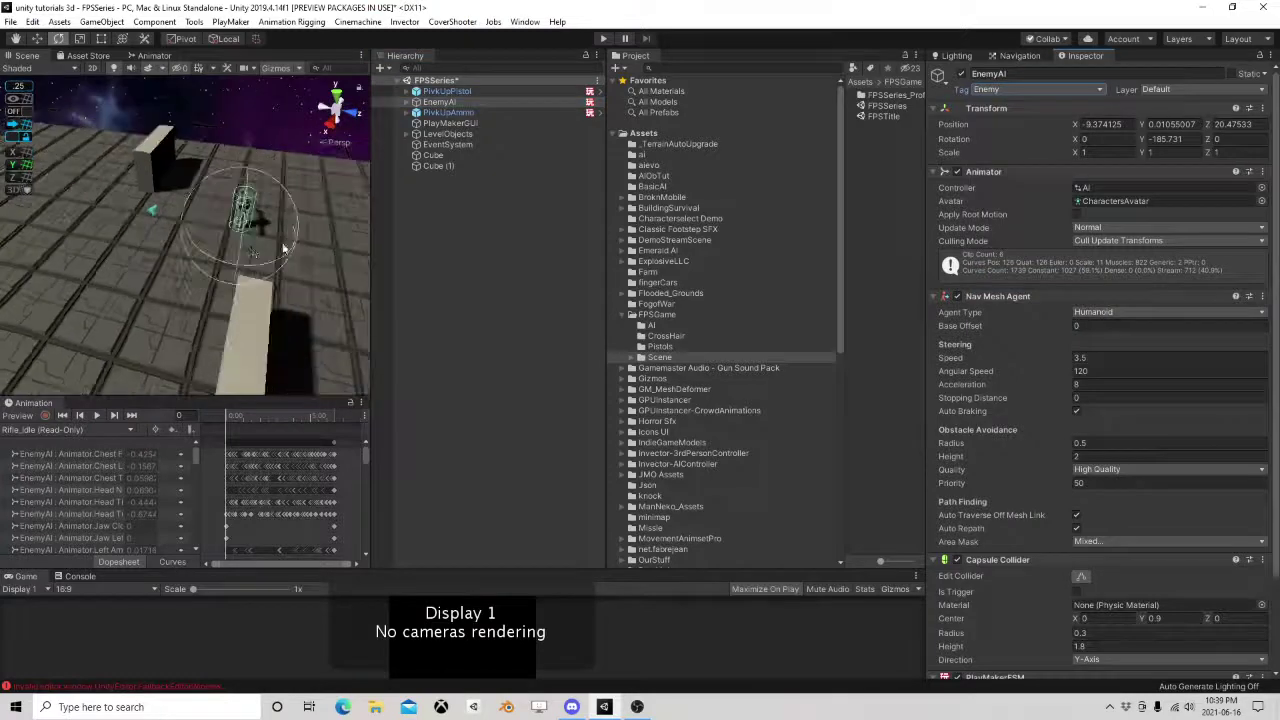
right_drag(283, 246, 237, 283)
middle_drag(237, 283, 117, 286)
scroll(117, 286, up, 5)
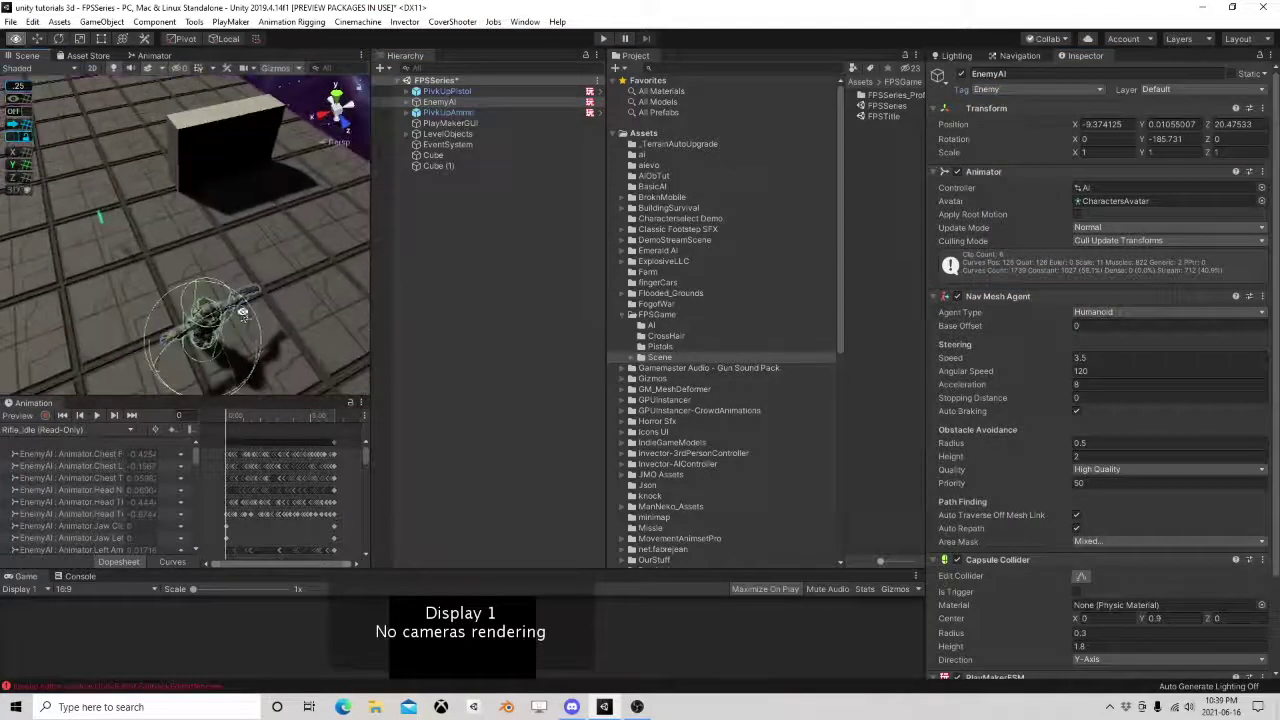
right_drag(243, 309, 251, 320)
middle_drag(251, 320, 195, 250)
key(f)
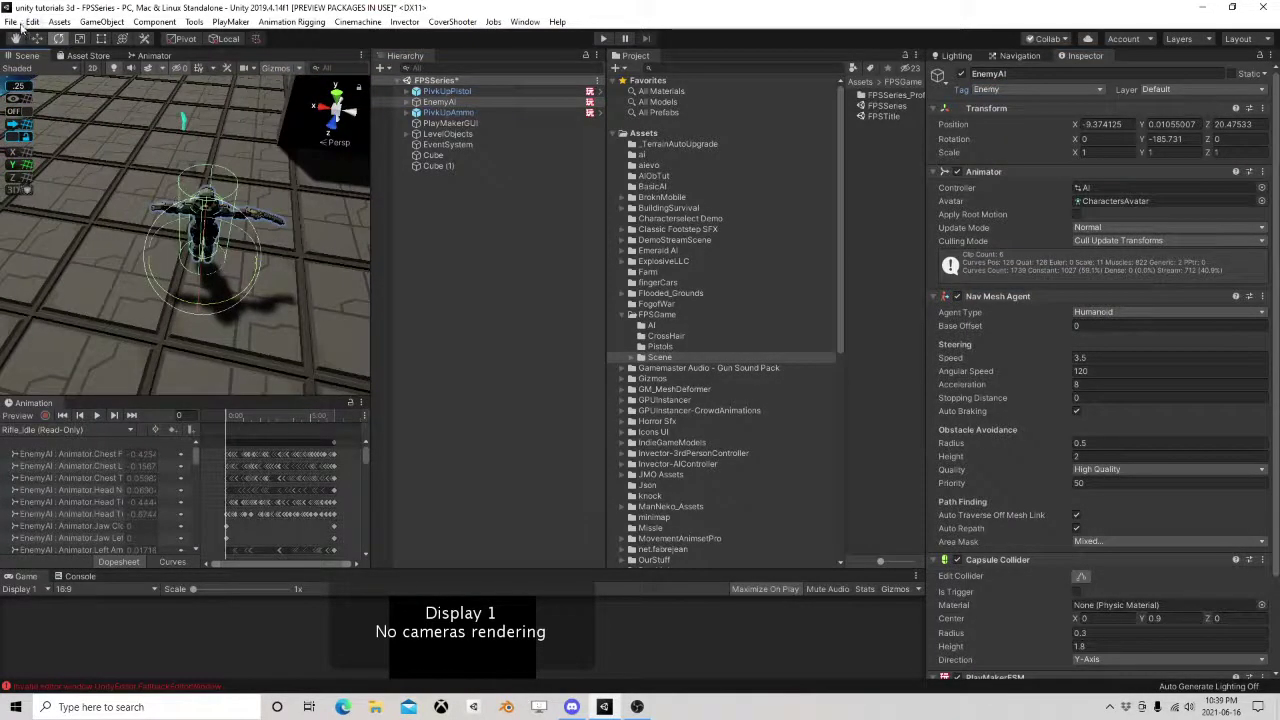
click(10, 21)
click(33, 72)
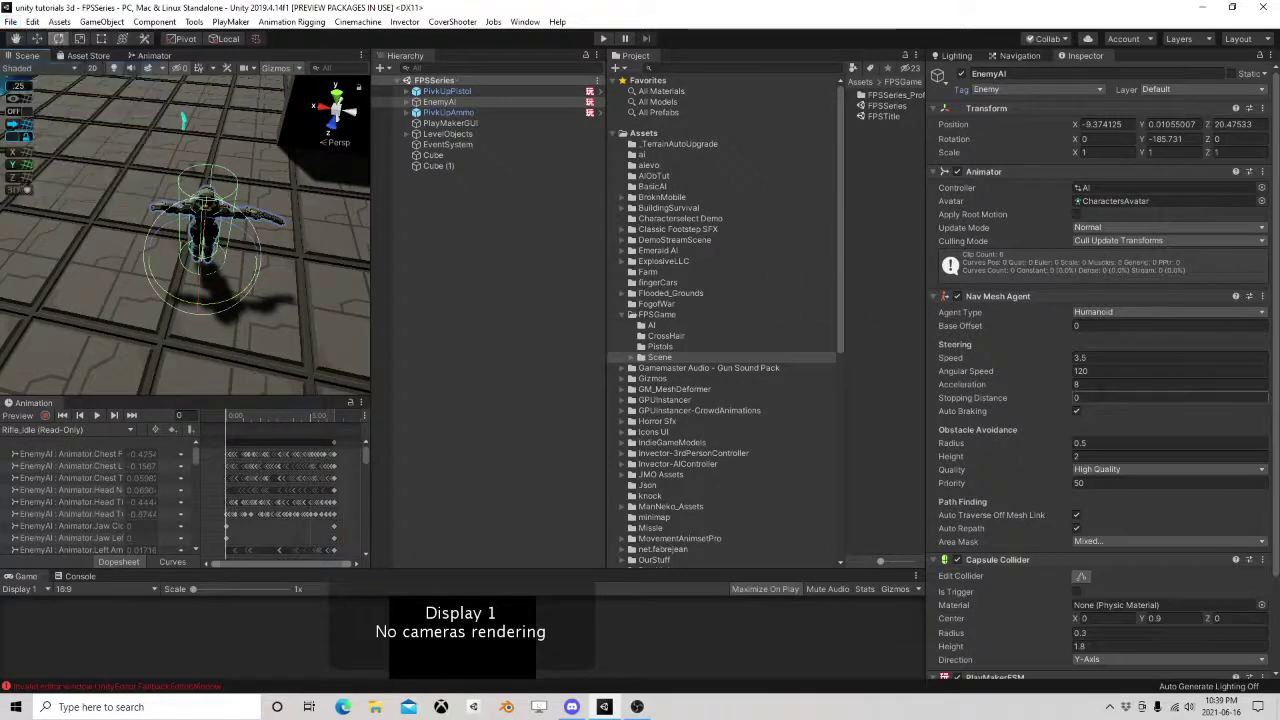
Rotate the SM_Wep_Shotgun_01 in the enemy's hand to about X -13.5, Y 86.1, Z -88.9 and save the scene.
scroll(1045, 557, down, 3)
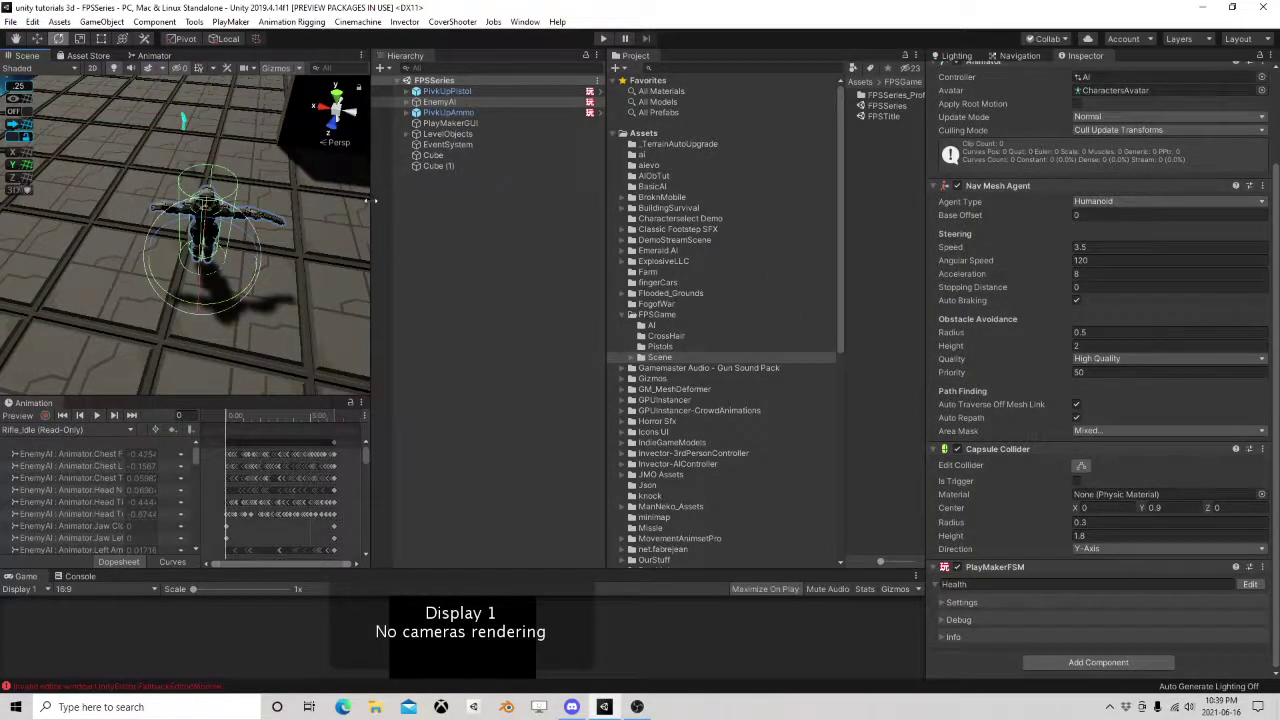
drag(368, 200, 424, 237)
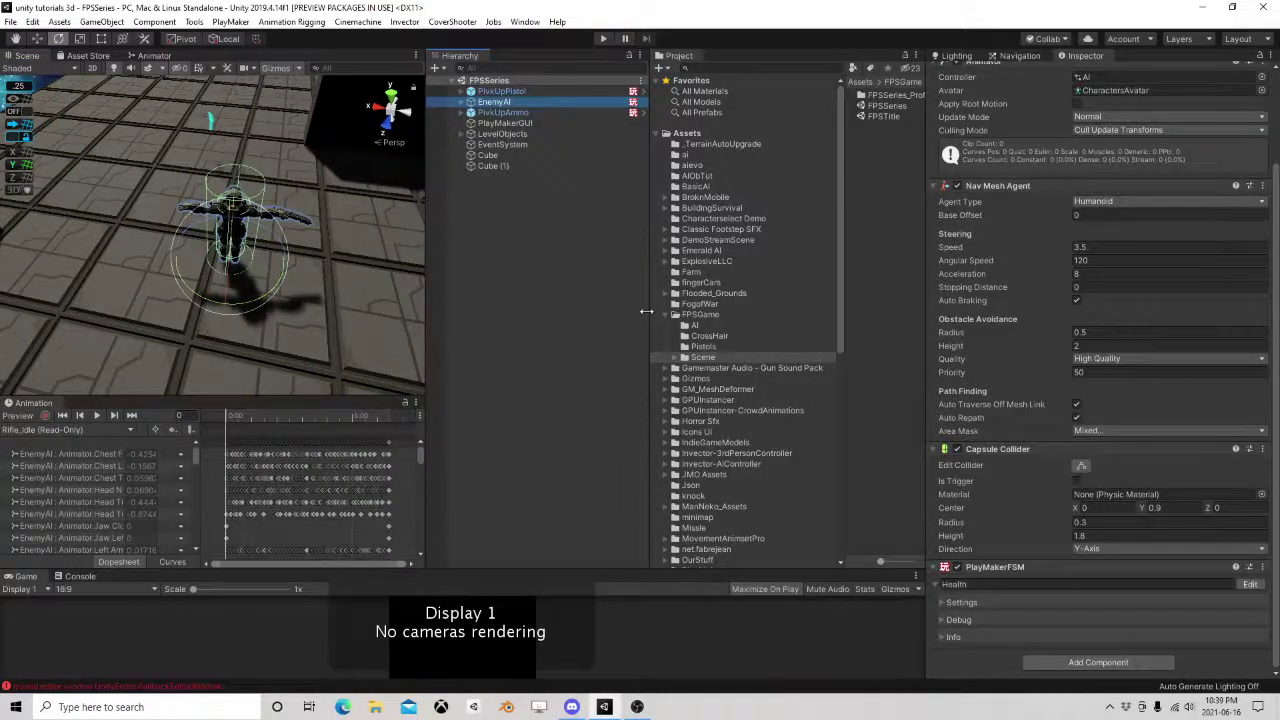
drag(647, 311, 571, 304)
alt+drag(326, 232, 291, 304)
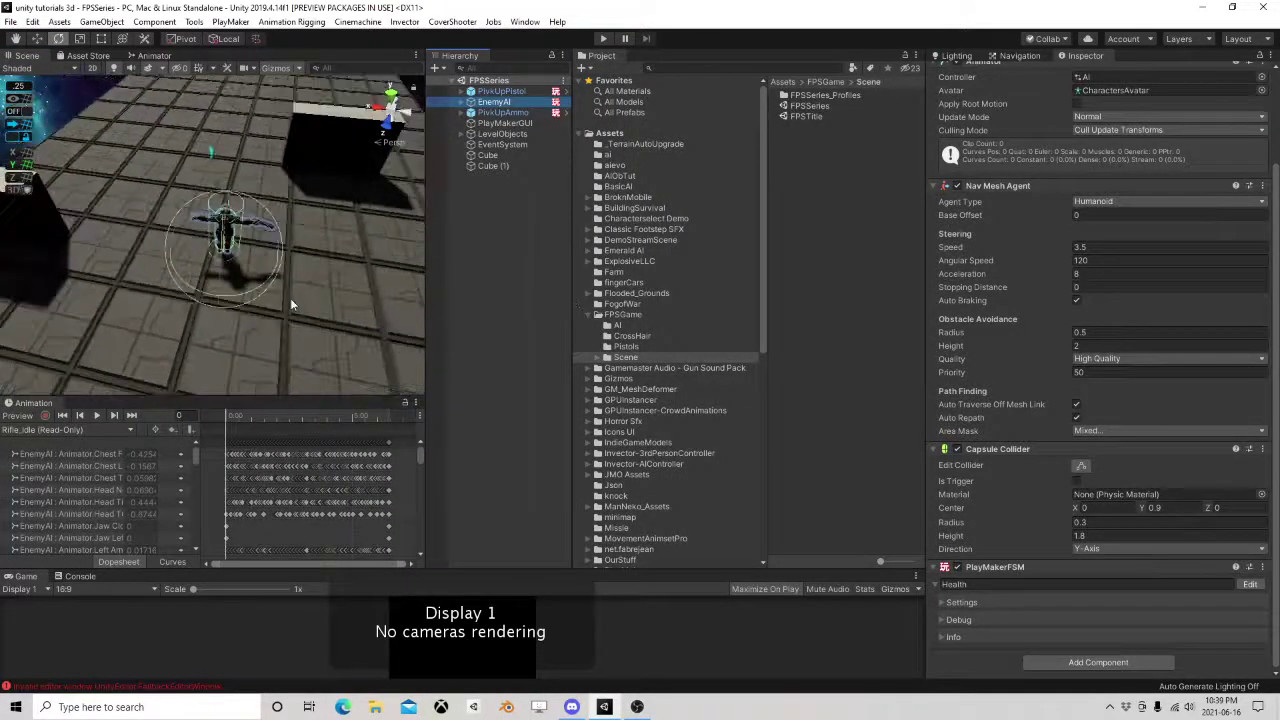
scroll(320, 270, up, 5)
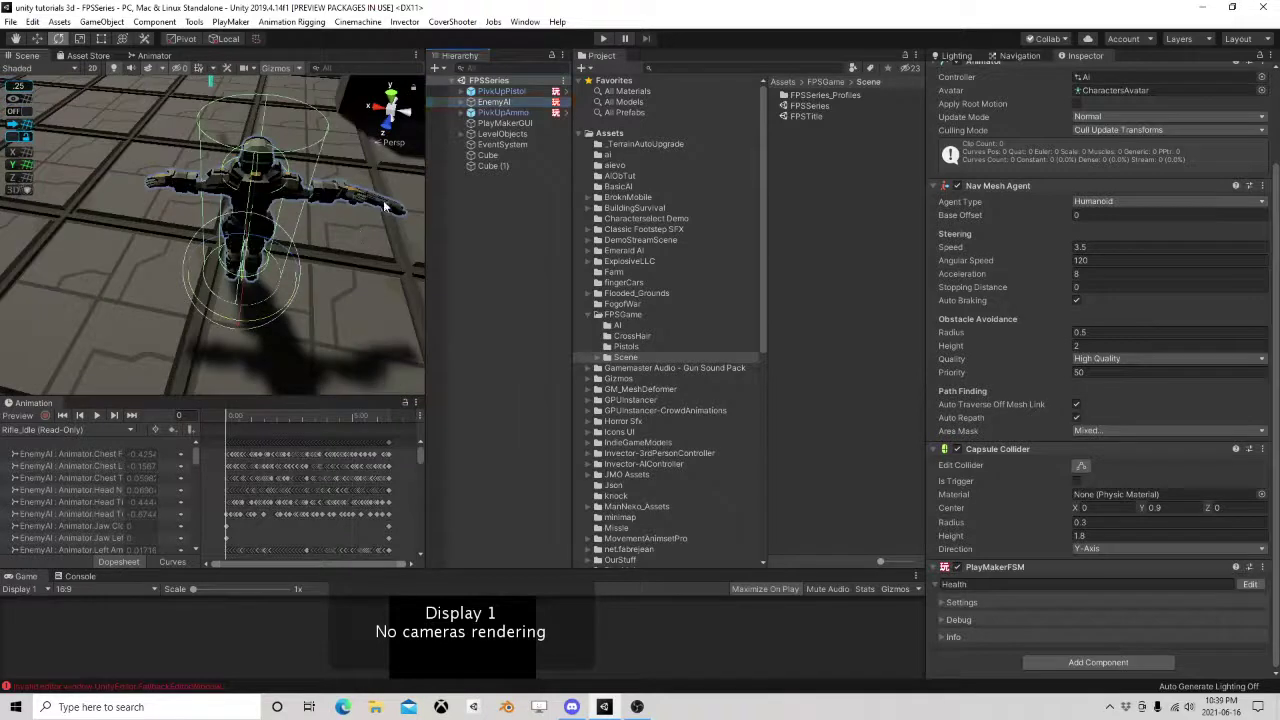
click(384, 206)
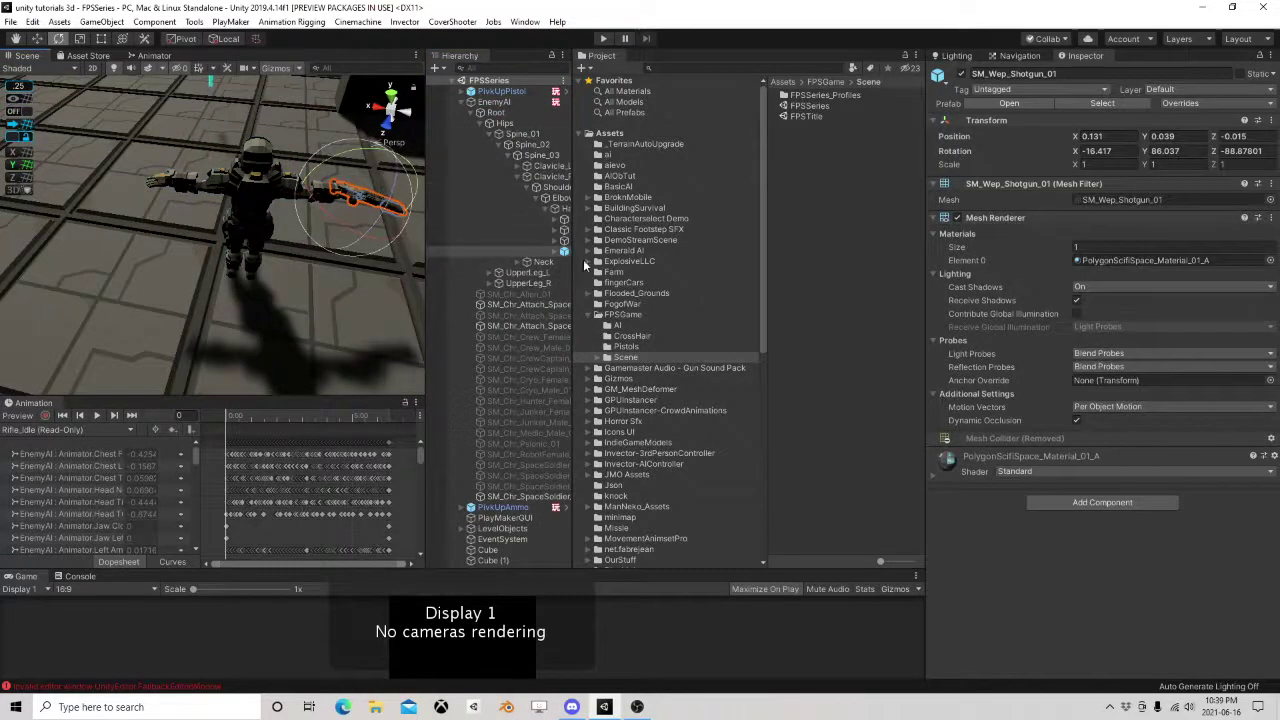
drag(576, 265, 600, 265)
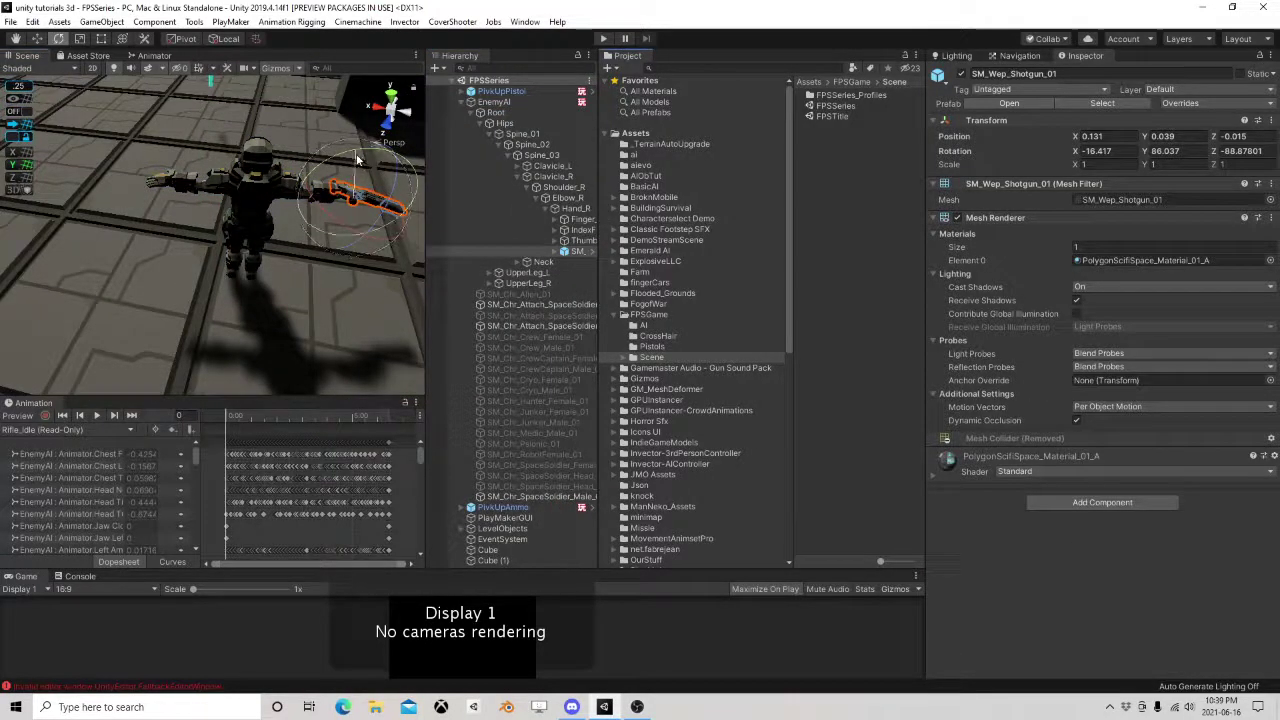
drag(353, 157, 415, 173)
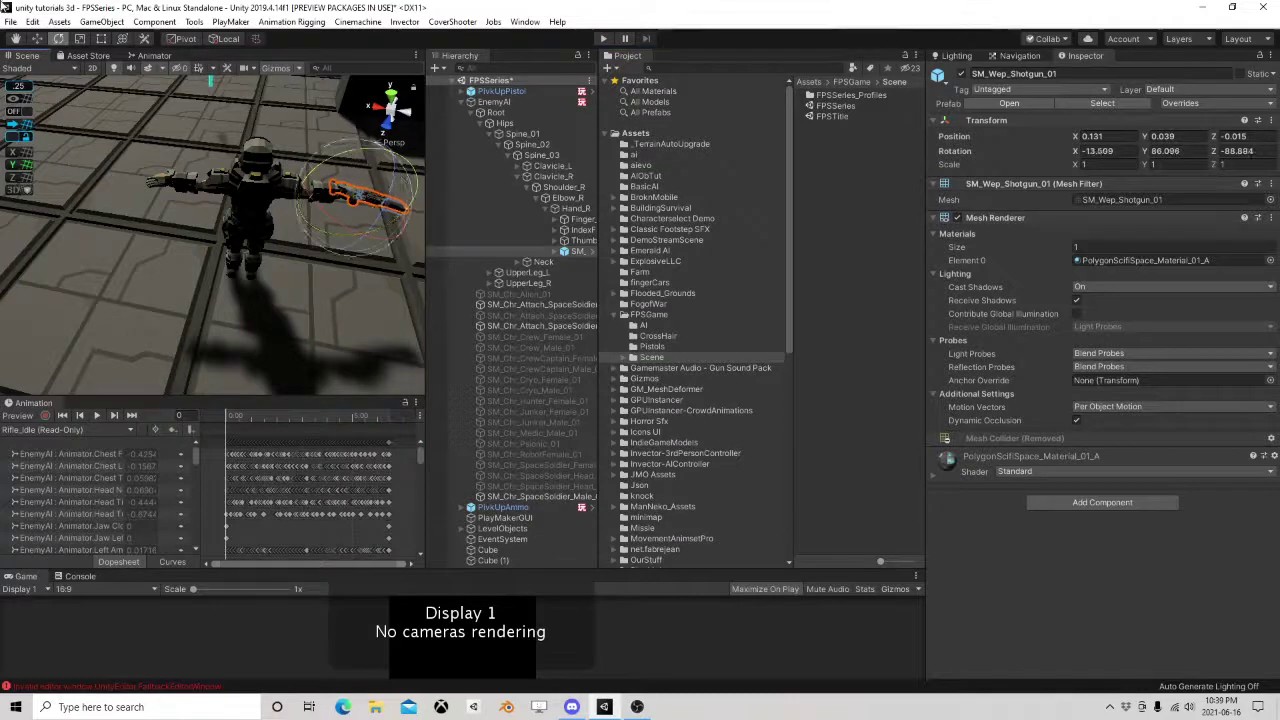
click(10, 21)
click(26, 71)
Collapse the EnemyAI object's hierarchy and clear the selection.
alt+drag(340, 270, 527, 290)
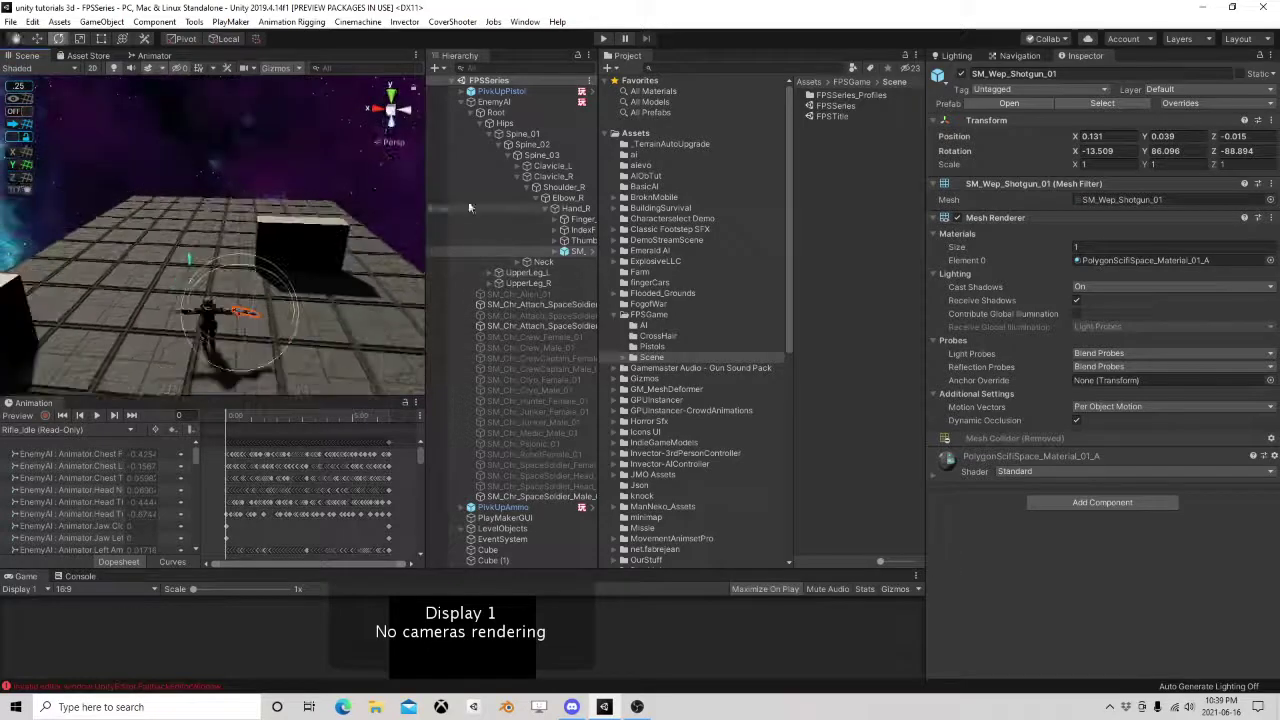
click(466, 101)
click(535, 287)
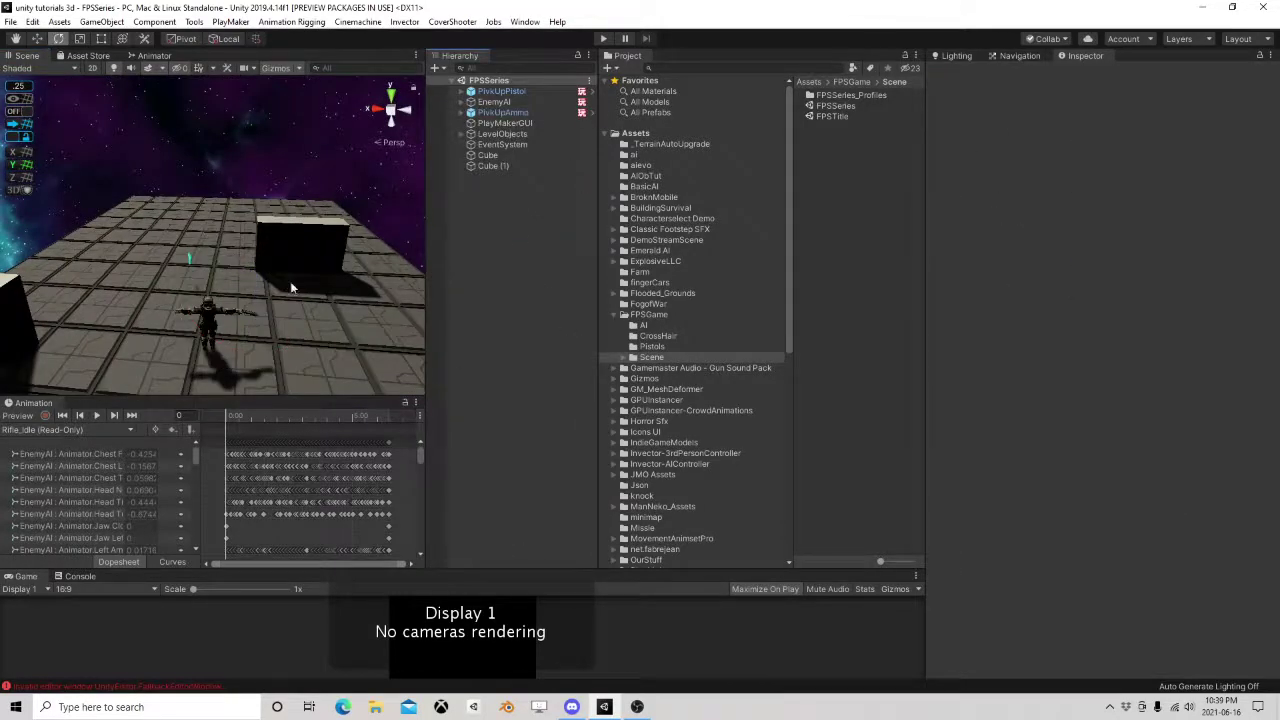
middle_drag(291, 288, 172, 294)
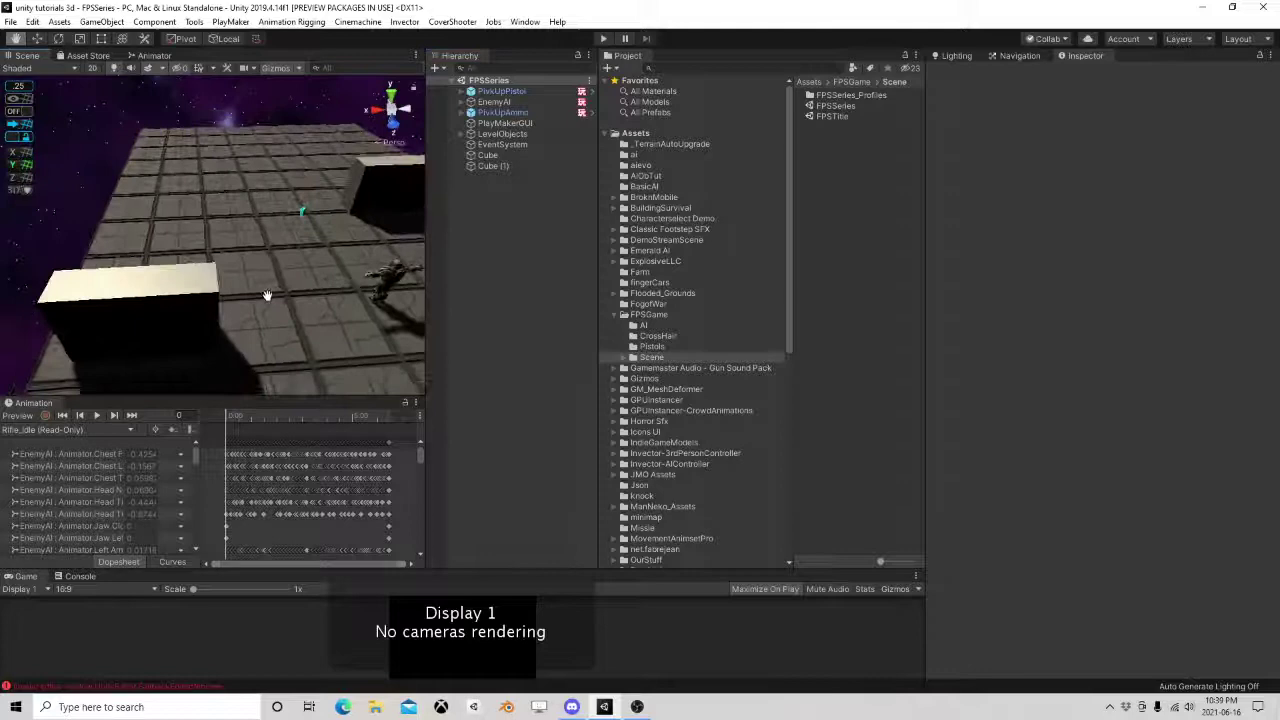
mouse_move(267, 295)
middle_down()
mouse_move(197, 269)
mouse_move(254, 311)
middle_up()
scroll(254, 311, up, 3)
scroll(254, 311, up, 3)
right_drag(254, 311, 286, 277)
scroll(286, 277, down, 4)
middle_drag(286, 277, 285, 226)
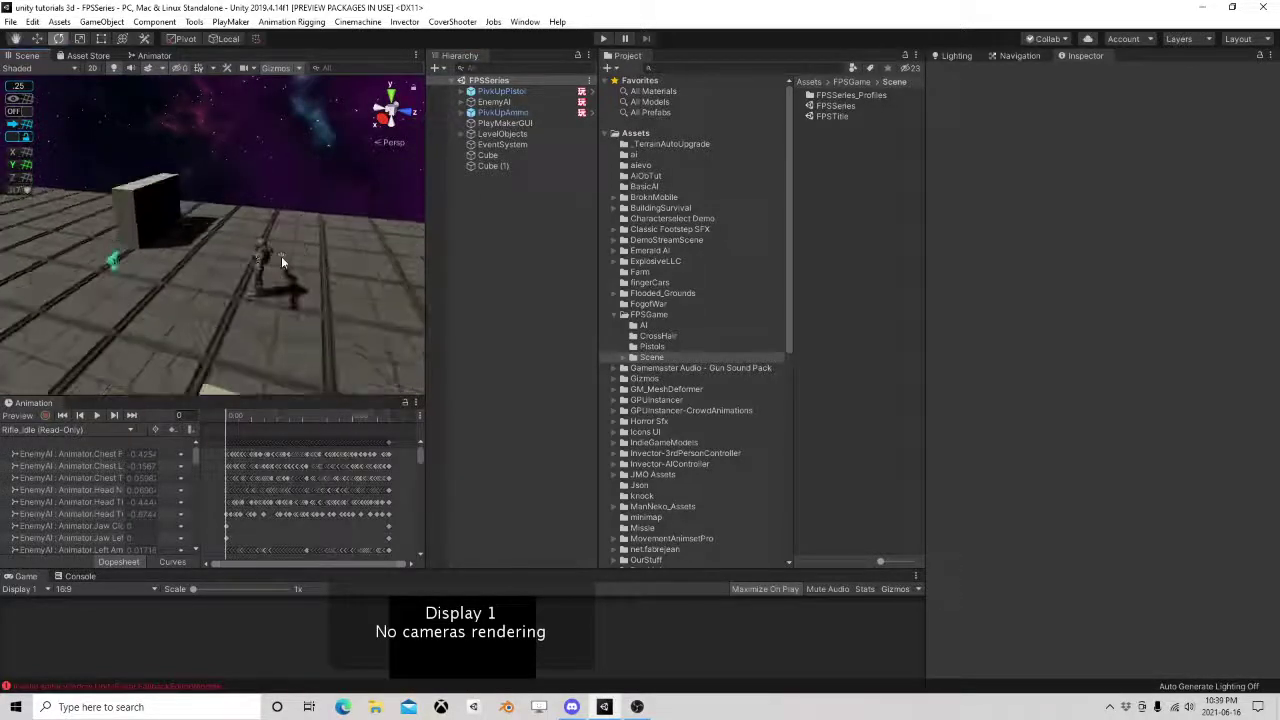
scroll(281, 257, up, 3)
right_drag(281, 257, 147, 262)
middle_drag(147, 262, 130, 217)
right_drag(131, 216, 371, 233)
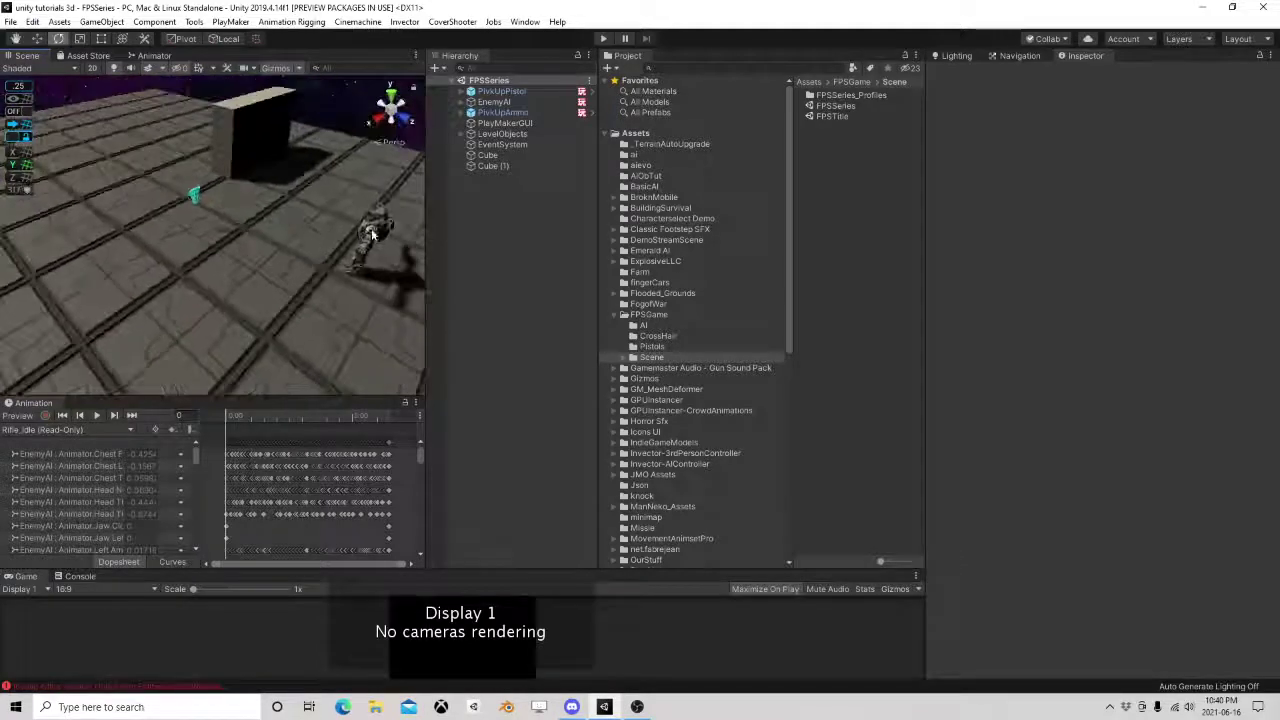
right_drag(286, 240, 147, 235)
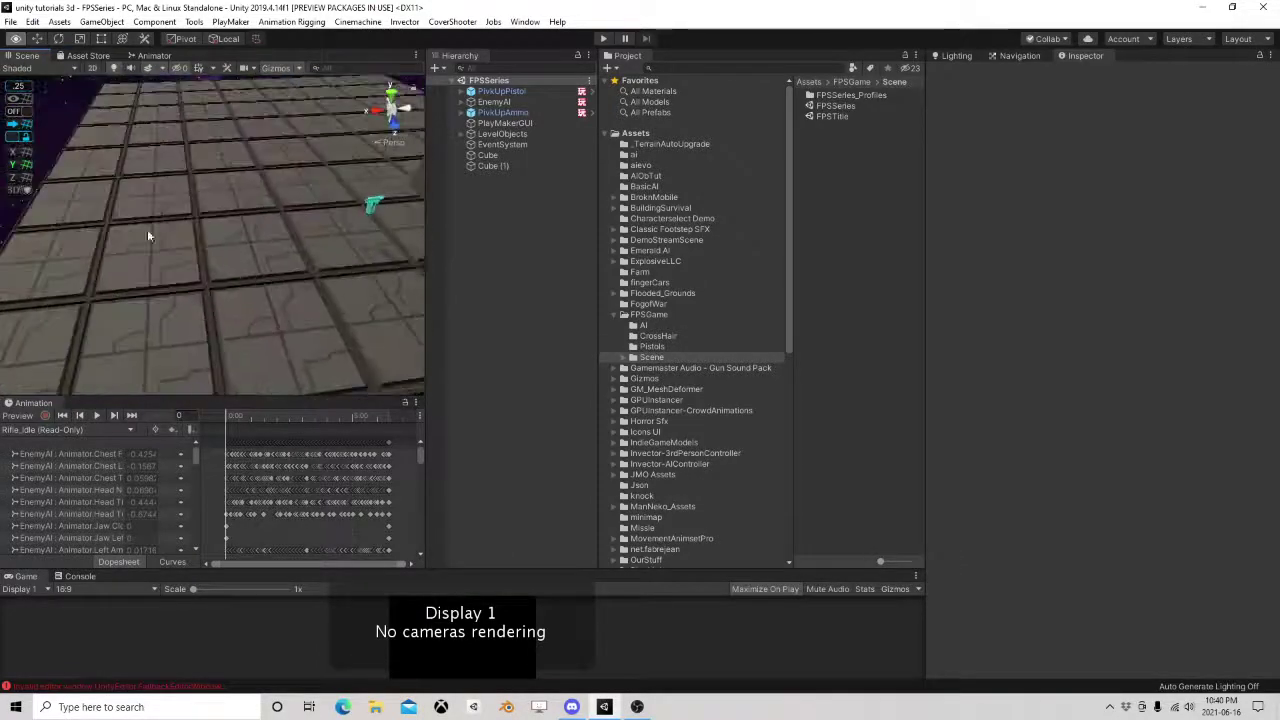
right_drag(313, 303, 252, 327)
right_drag(274, 188, 320, 122)
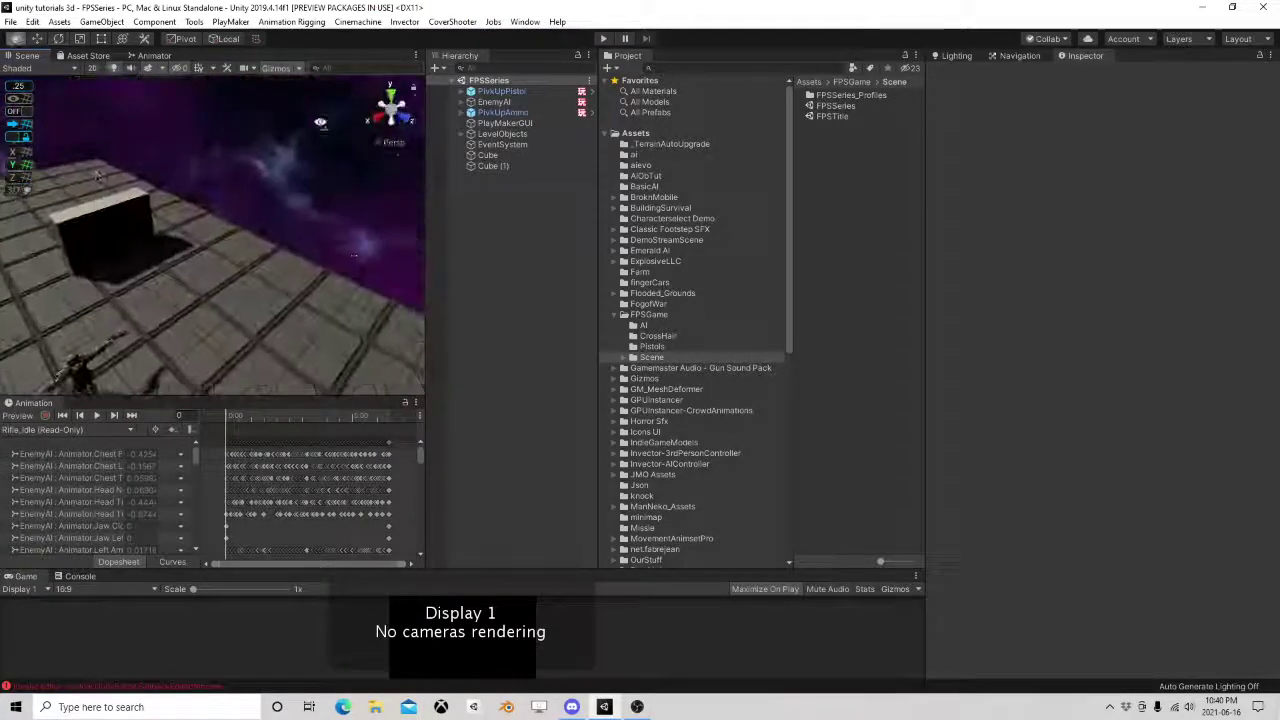
right_drag(296, 180, 978, 285)
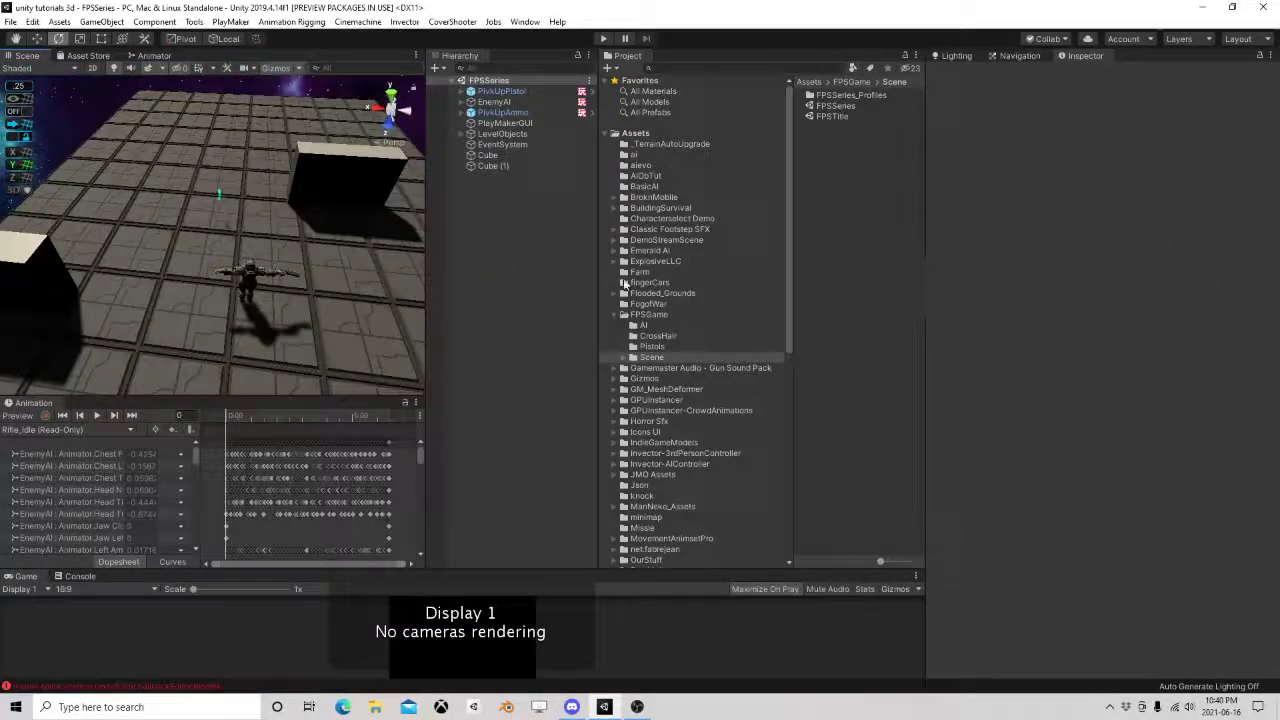
scroll(250, 287, up, 3)
scroll(248, 300, up, 5)
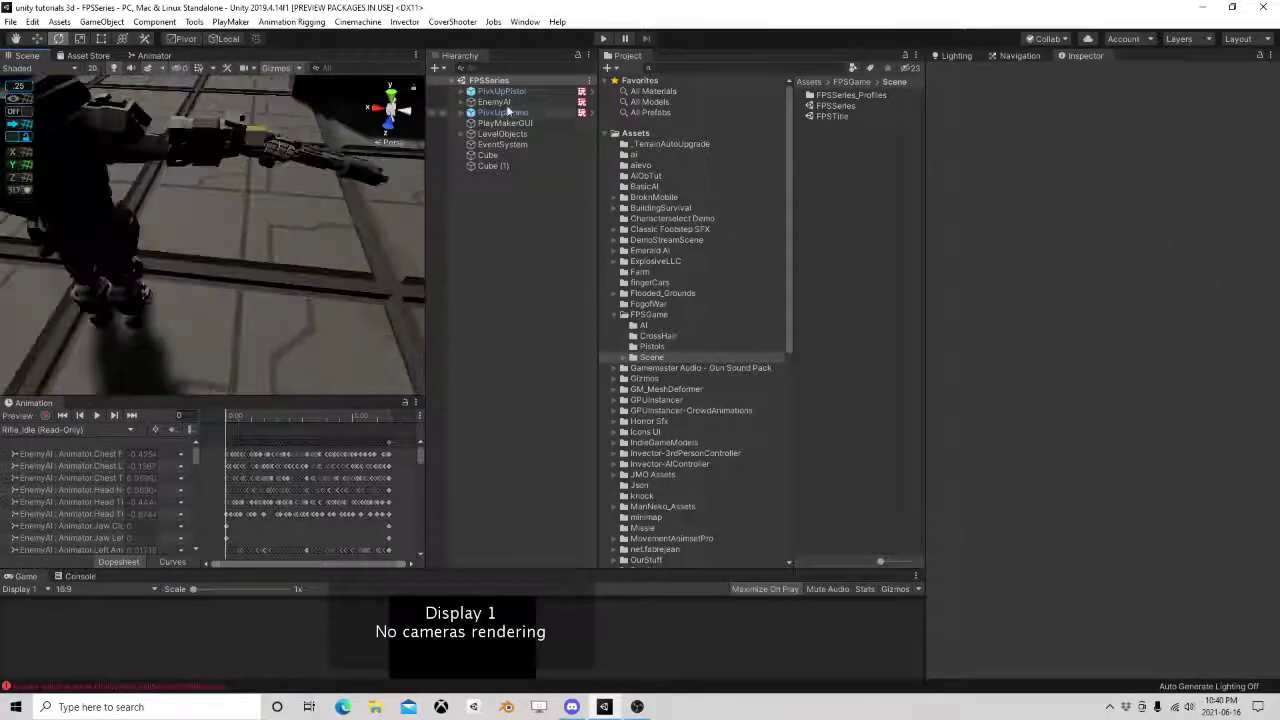
click(640, 707)
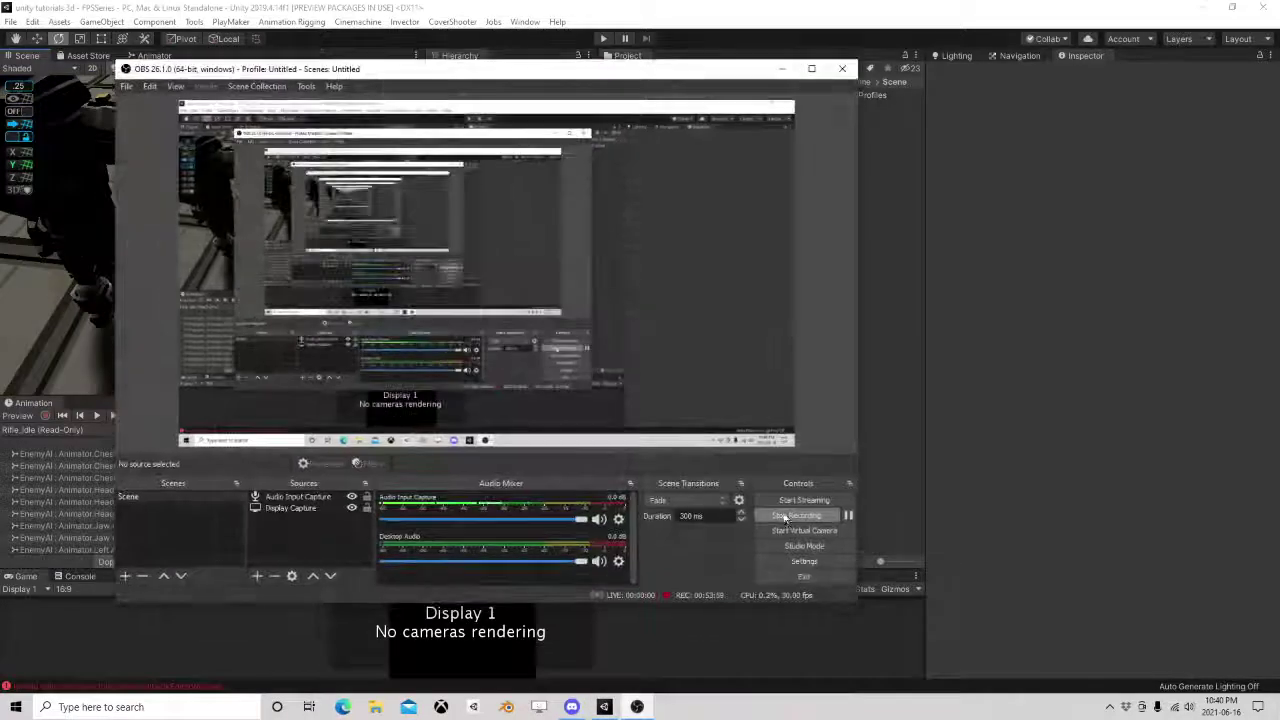